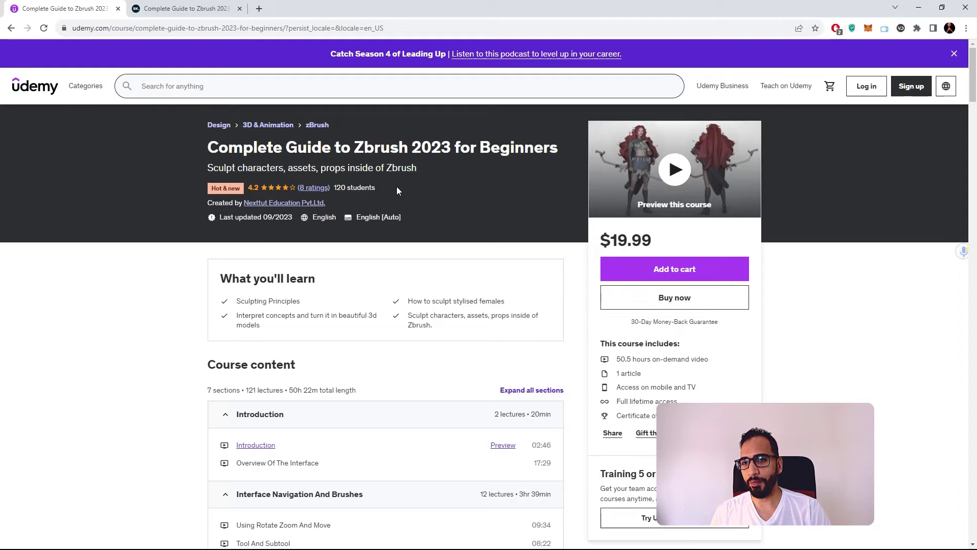
# - View the course's Skillshare page and switch to ZBrush
pyautogui.click(199, 8)
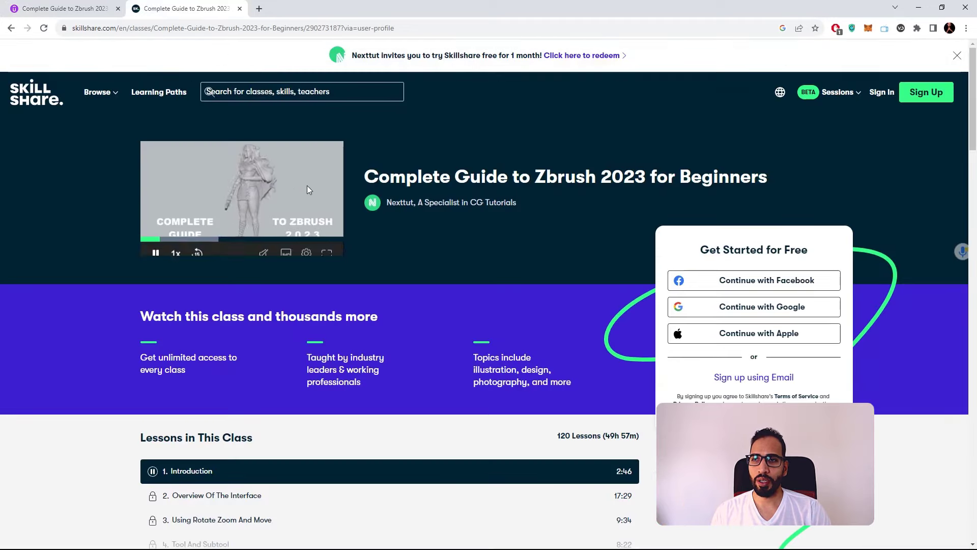
pyautogui.click(924, 8)
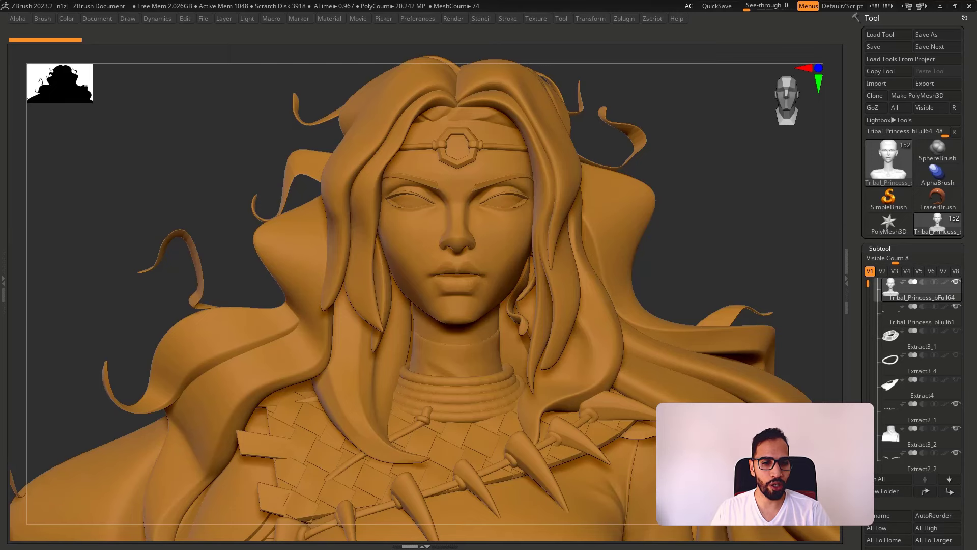
# - Show the full interface and isolate the bald head and shoulders subtool with Solo
pyautogui.press('Tab')
pyautogui.click(828, 520)
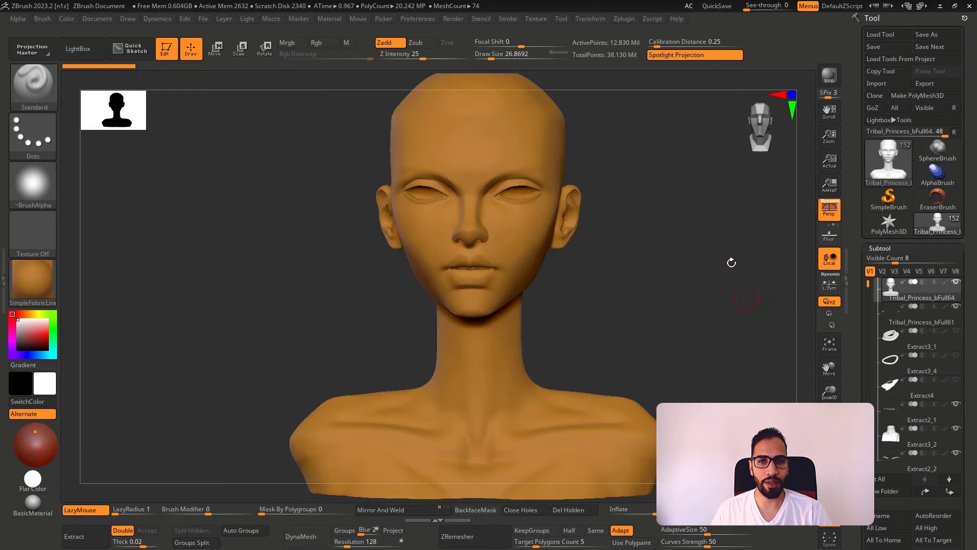
pyautogui.keyDown('alt'); pyautogui.moveTo(713, 245); pyautogui.dragTo(692, 322); pyautogui.keyUp('alt')
pyautogui.moveTo(670, 285); pyautogui.dragTo(665, 283)
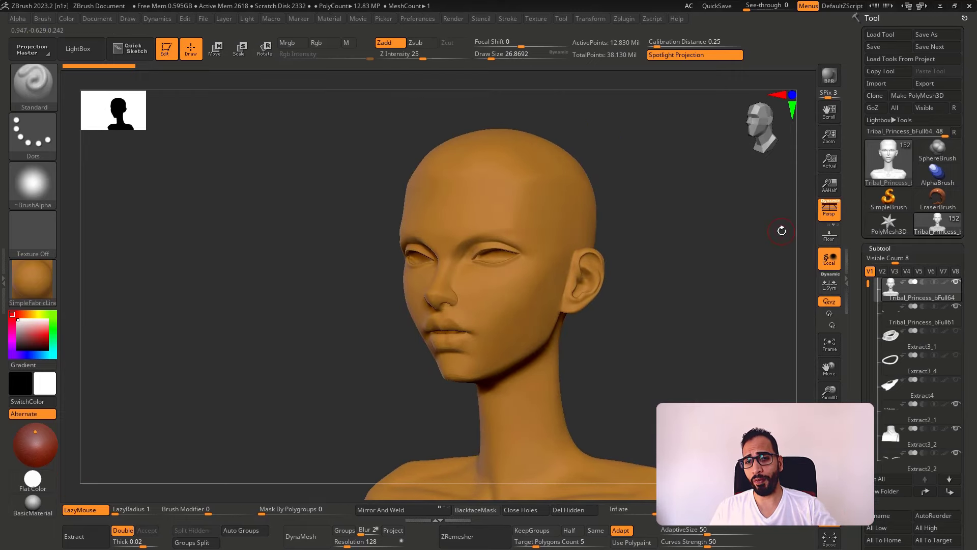
pyautogui.moveTo(611, 112)
pyautogui.mouseDown()
pyautogui.moveTo(482, 521)
pyautogui.moveTo(590, 285)
pyautogui.moveTo(529, 189)
pyautogui.moveTo(795, 336)
pyautogui.mouseUp()
pyautogui.press('Escape')
pyautogui.keyDown('shift'); pyautogui.moveTo(683, 315); pyautogui.dragTo(687, 313); pyautogui.keyUp('shift')
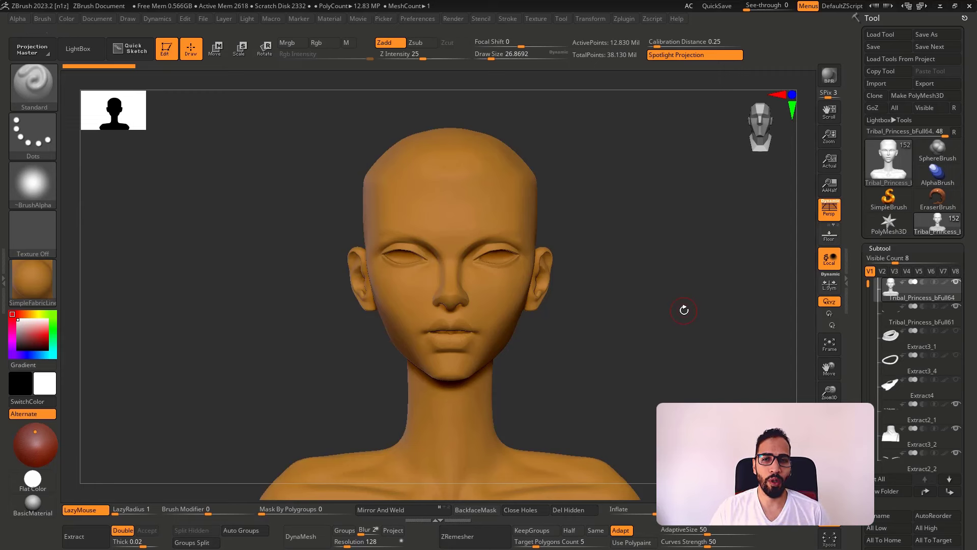
pyautogui.moveTo(668, 252); pyautogui.dragTo(683, 274)
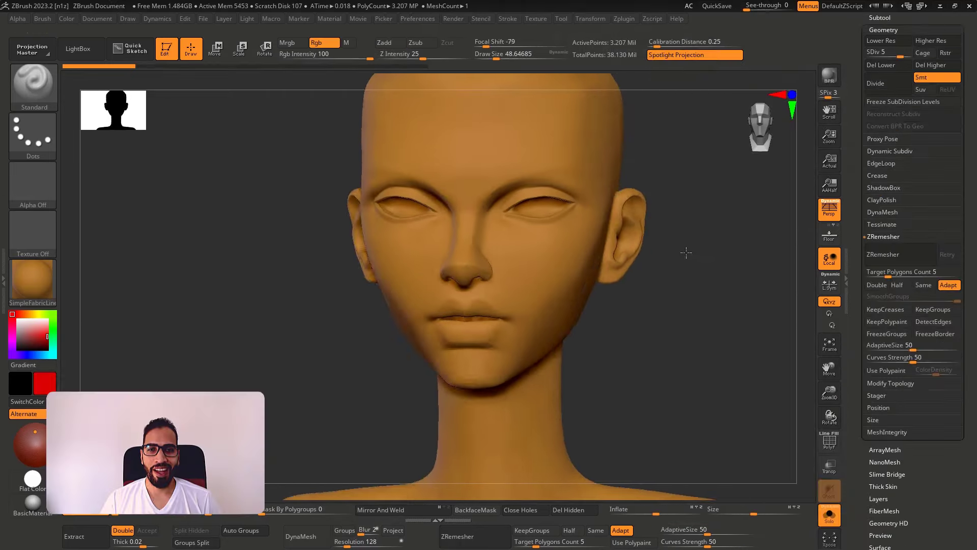
# - Set the head's subdivision level to 6 and delete its lower subdivision levels
pyautogui.moveTo(704, 239); pyautogui.dragTo(662, 219)
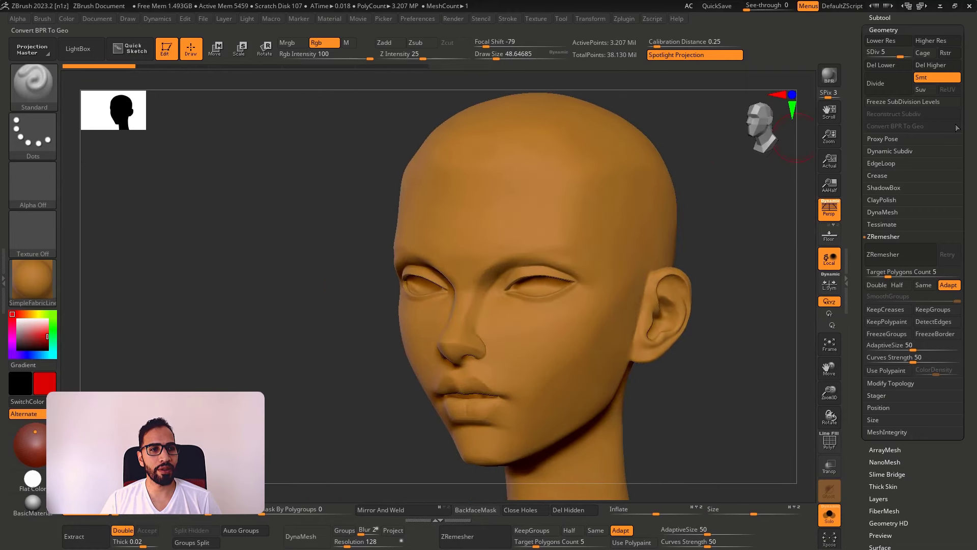
pyautogui.scroll(3, 916, 122)
pyautogui.moveTo(900, 109); pyautogui.dragTo(909, 108)
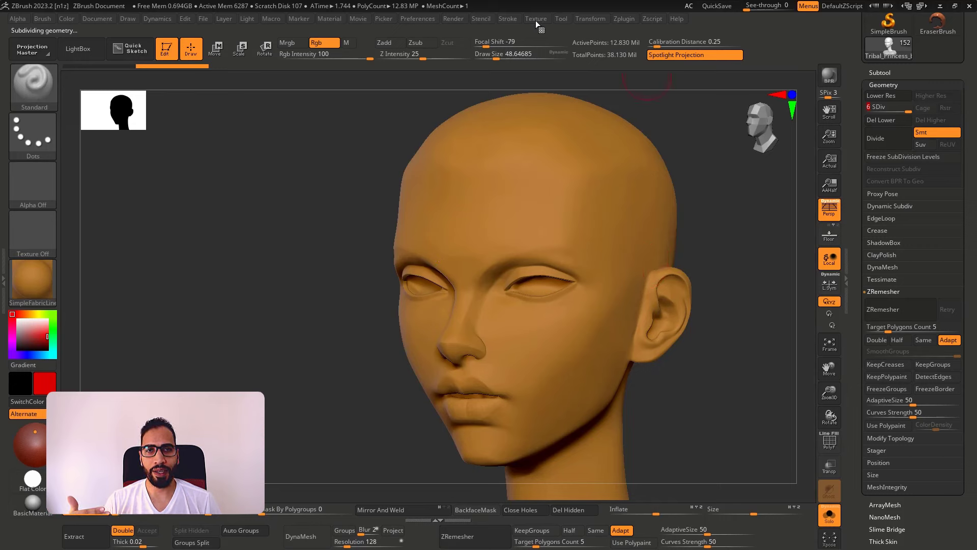
pyautogui.click(624, 19)
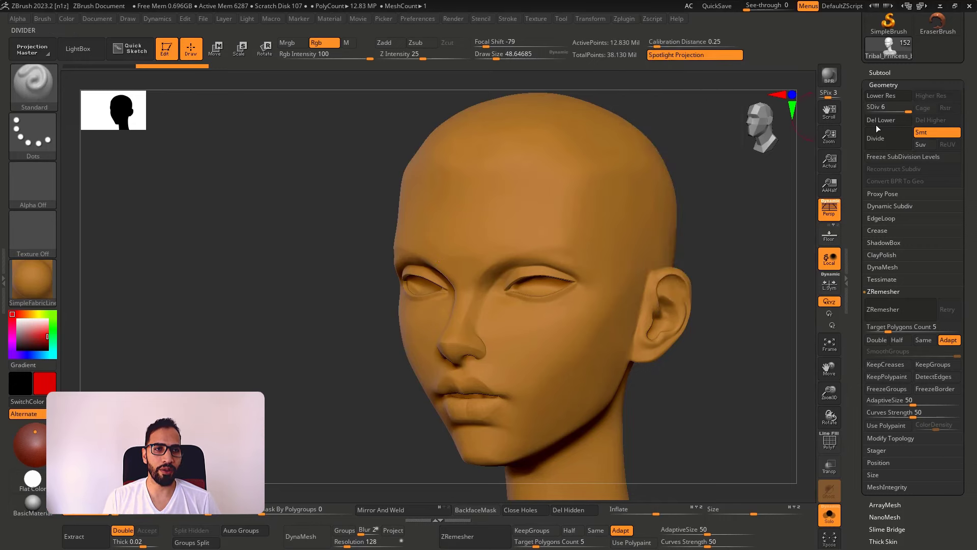
pyautogui.moveTo(908, 111); pyautogui.dragTo(901, 108)
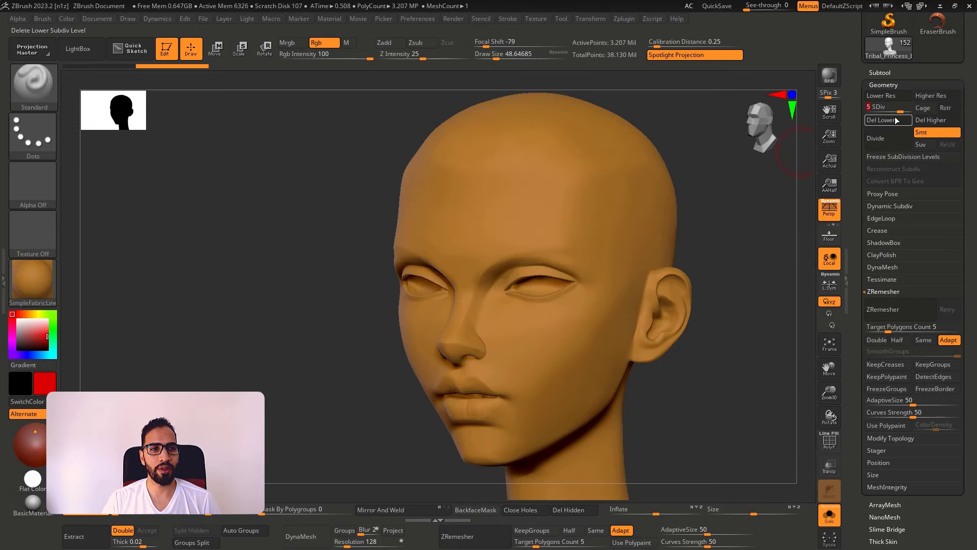
pyautogui.click(908, 109)
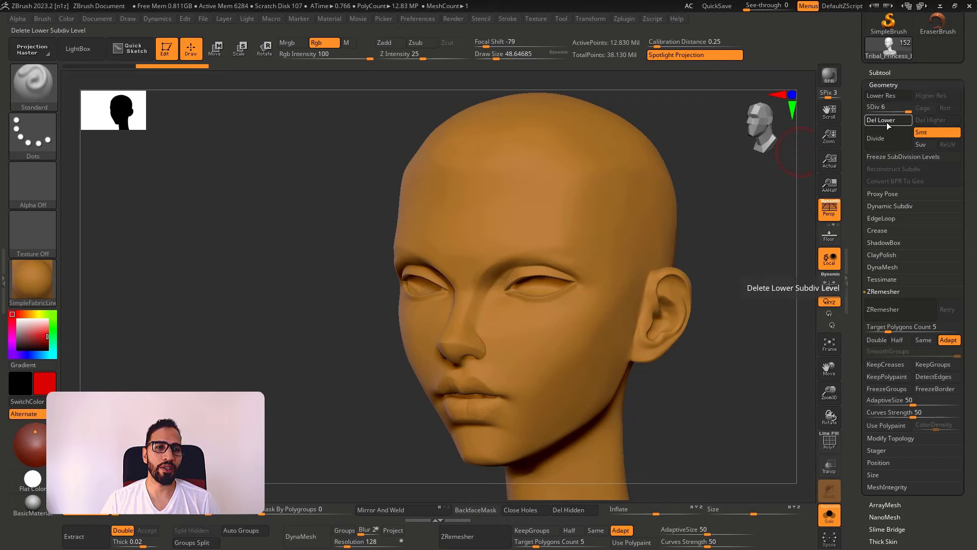
pyautogui.click(888, 120)
# - Convert the head into a separate PolyMesh3D tool and show its subtool list
pyautogui.scroll(5, 945, 149)
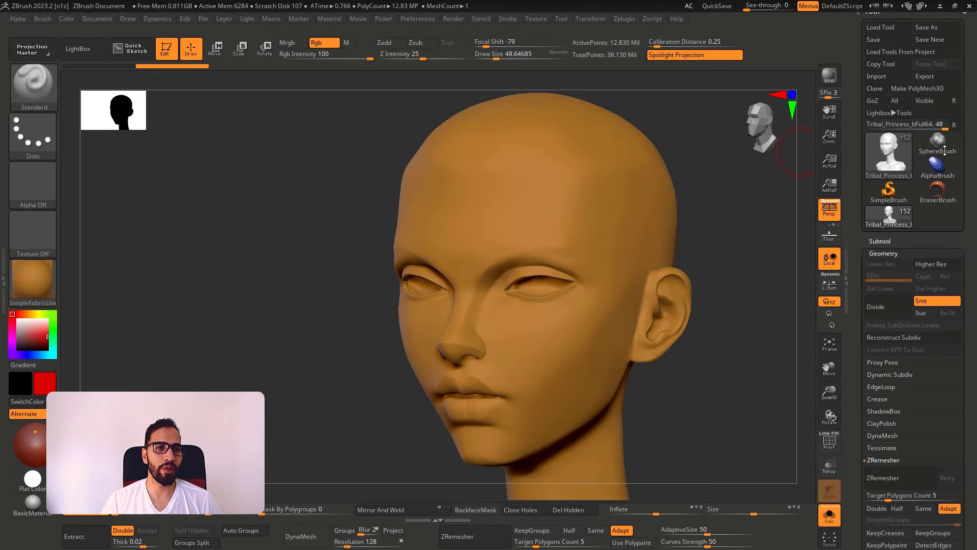
pyautogui.scroll(1, 945, 149)
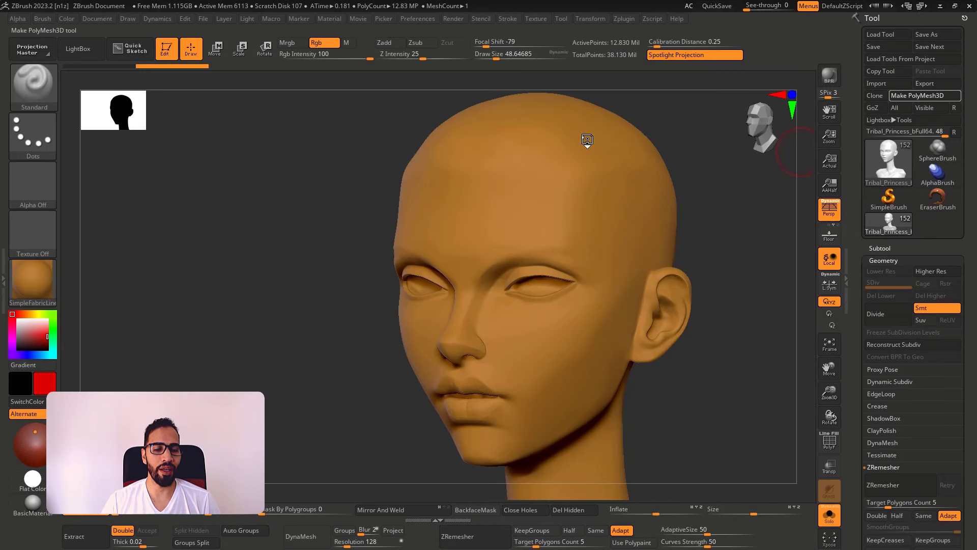
pyautogui.click(885, 248)
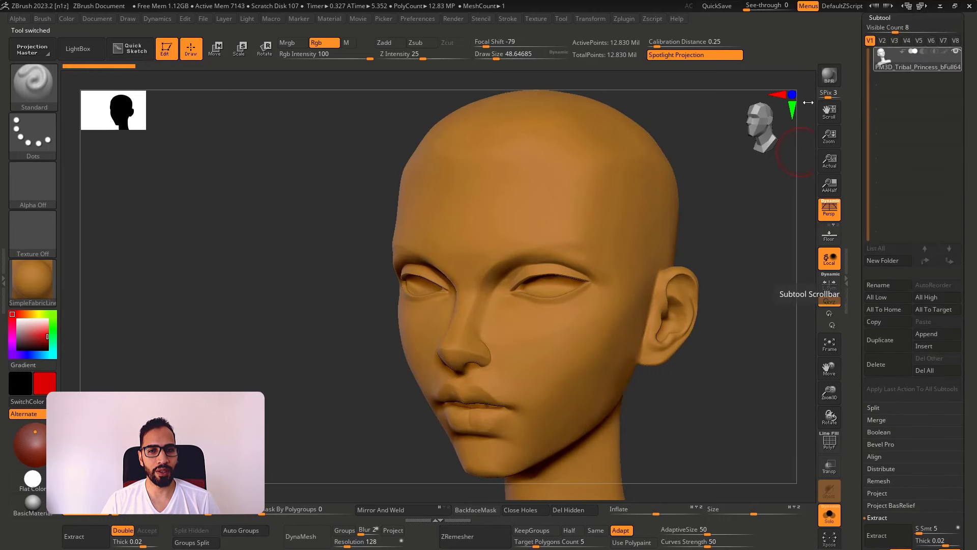
pyautogui.moveTo(757, 187)
pyautogui.keyDown('shift'); pyautogui.mouseDown()
pyautogui.moveTo(753, 179)
pyautogui.moveTo(753, 197)
pyautogui.mouseUp(); pyautogui.keyUp('shift')
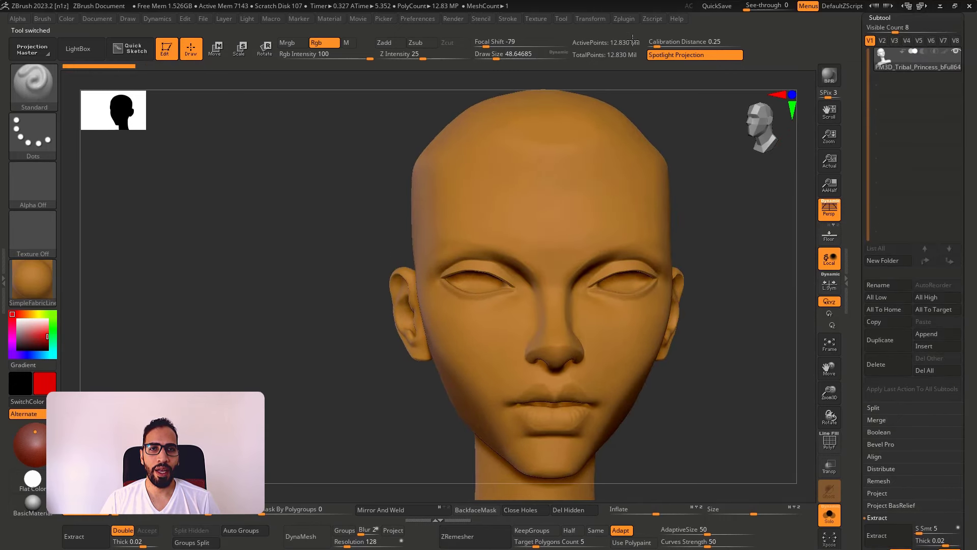
# - Set the decimation percentage in Decimation Master to 1.2 and pre-process the current head subtool
pyautogui.click(623, 18)
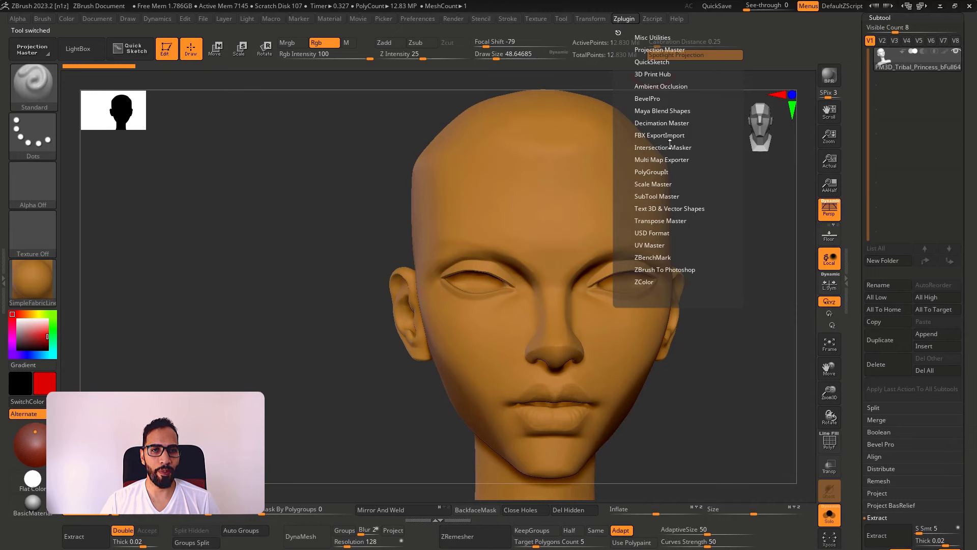
pyautogui.click(661, 123)
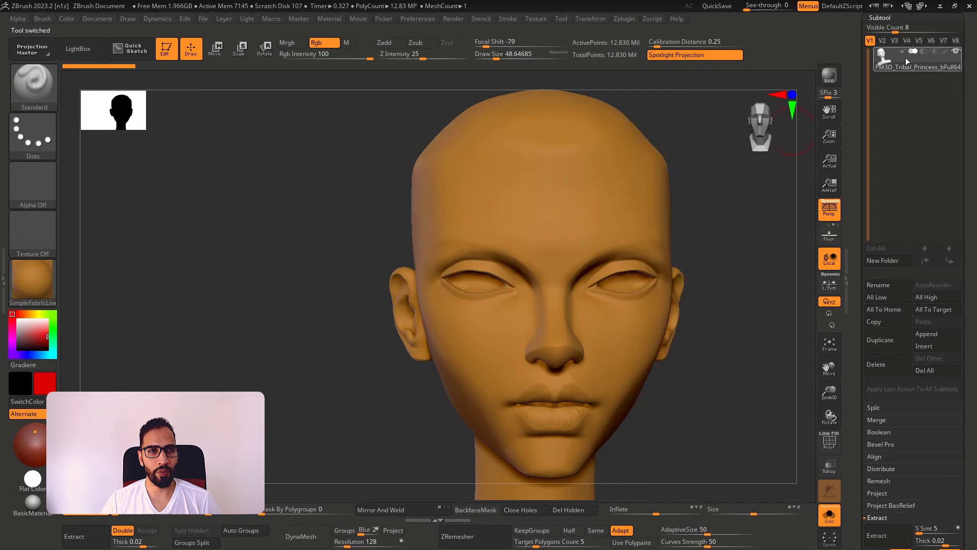
pyautogui.moveTo(906, 57)
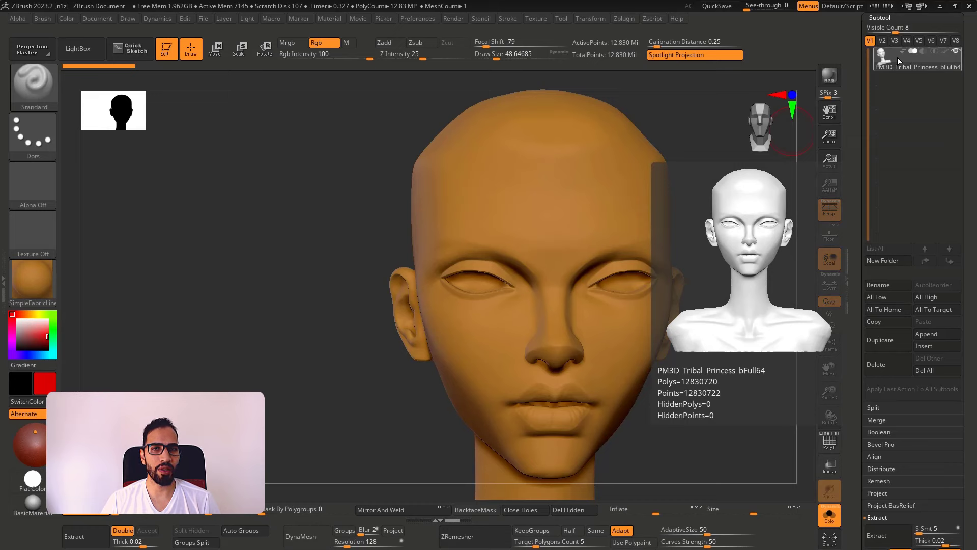
pyautogui.click(624, 18)
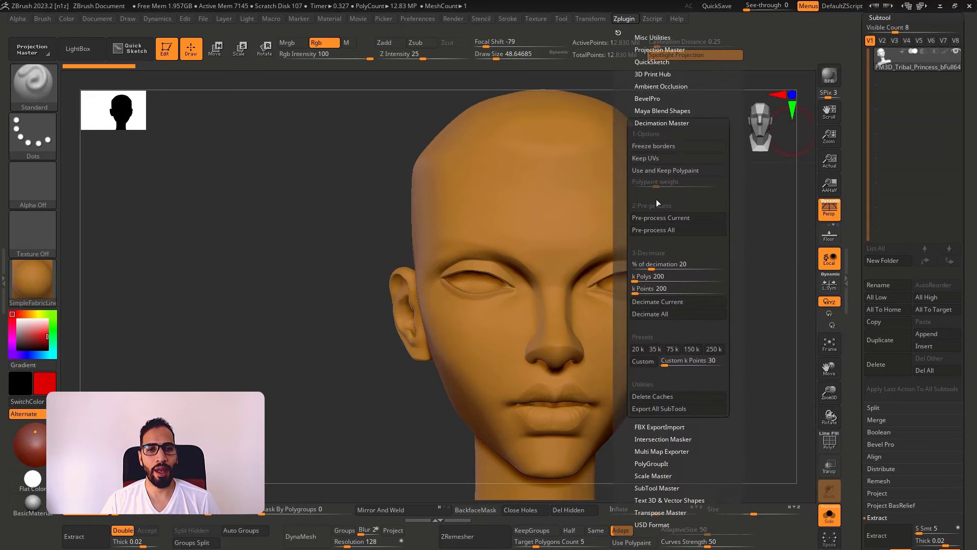
pyautogui.click(653, 268)
pyautogui.write('1.2')
pyautogui.press('Return')
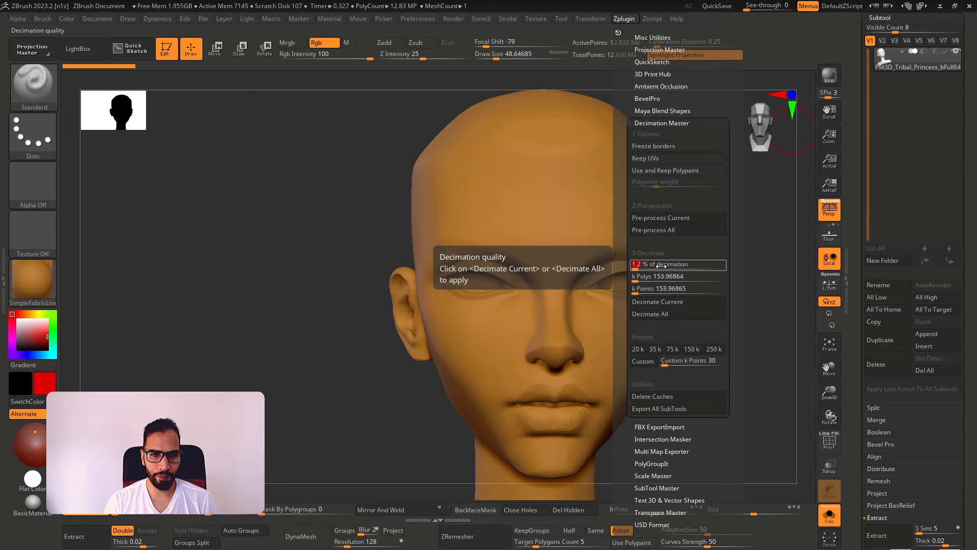
pyautogui.click(667, 218)
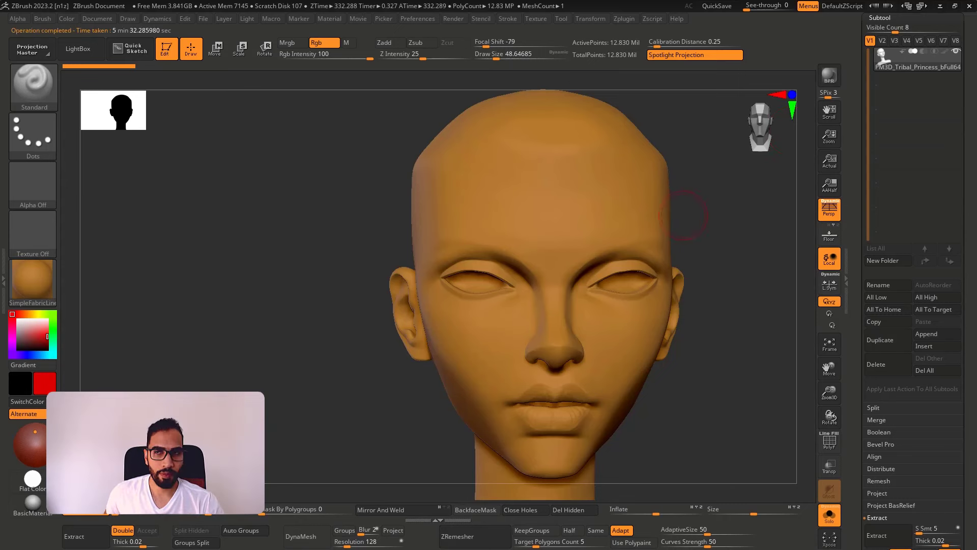
# - Decimate the current head subtool at 1.2 percent and toggle the polyframe to check the mesh
pyautogui.click(625, 19)
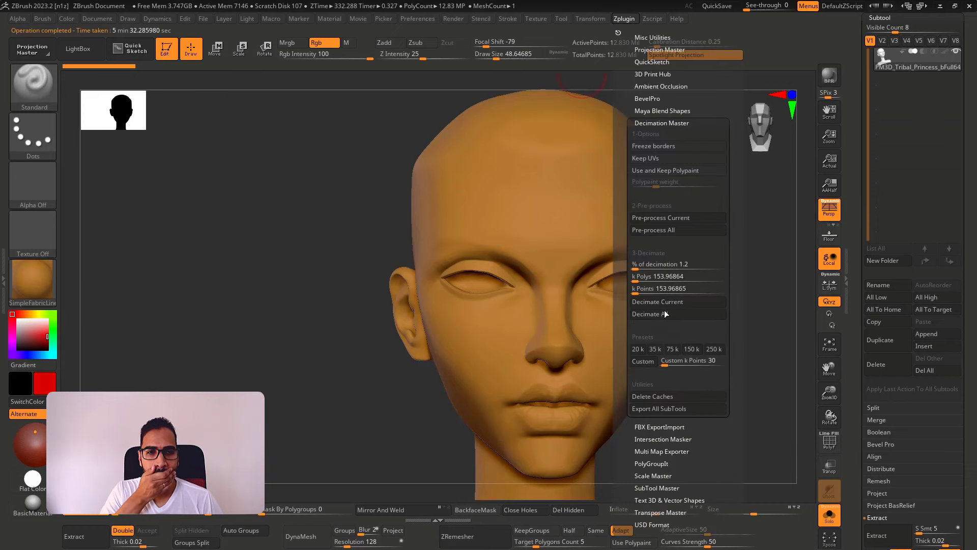
pyautogui.click(682, 303)
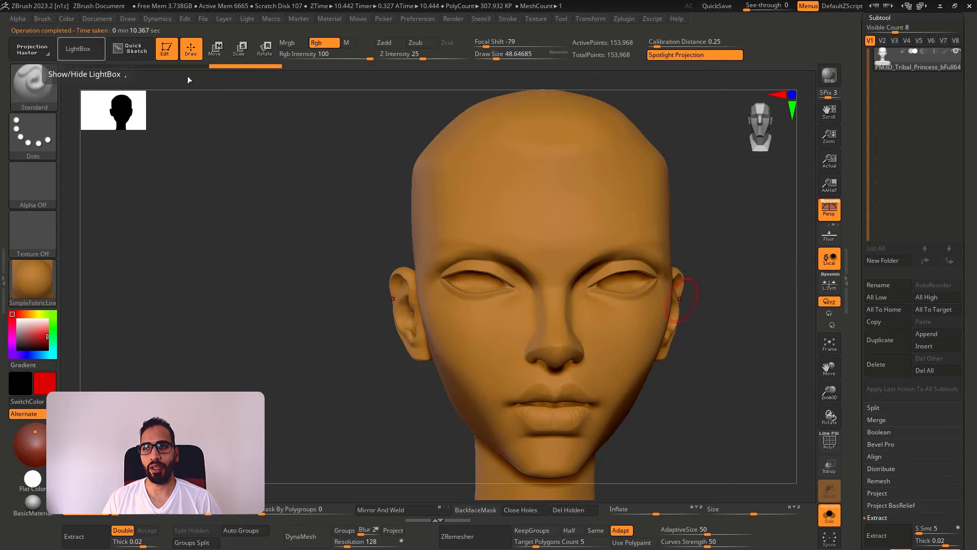
pyautogui.moveTo(741, 223); pyautogui.dragTo(703, 230)
pyautogui.hotkey('shift', 'f')
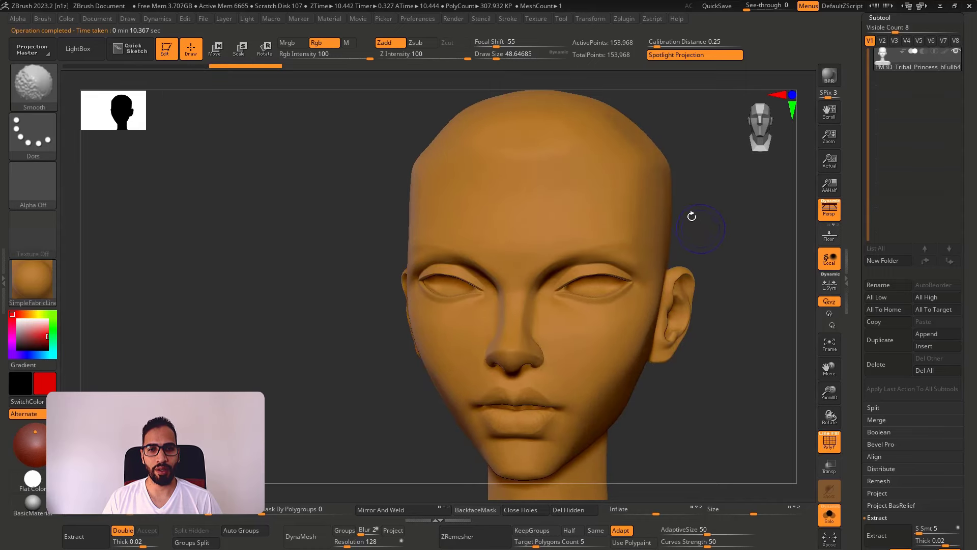
pyautogui.hotkey('shift', 'f')
# - Apply the SkinShade4 material to the head and set the main color to white
pyautogui.click(47, 274)
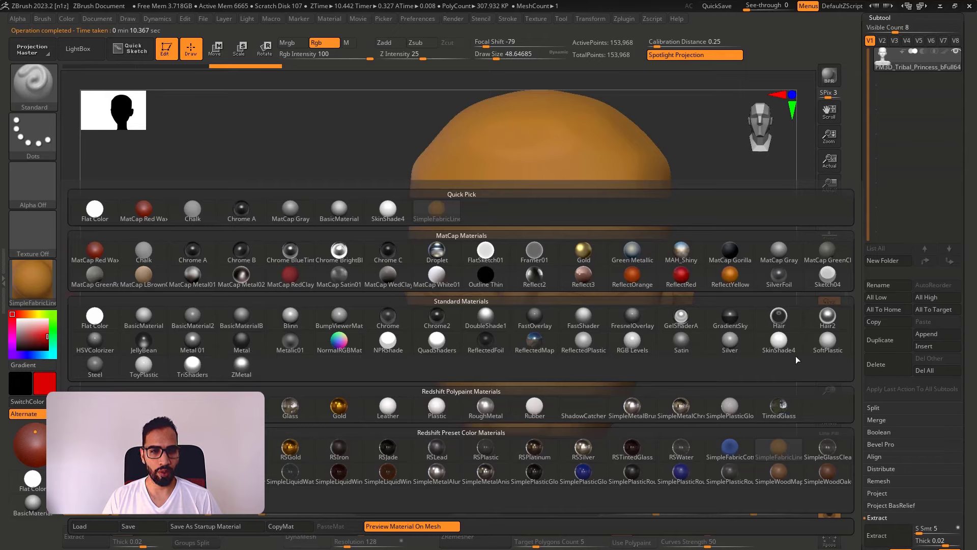
pyautogui.click(781, 346)
pyautogui.click(18, 320)
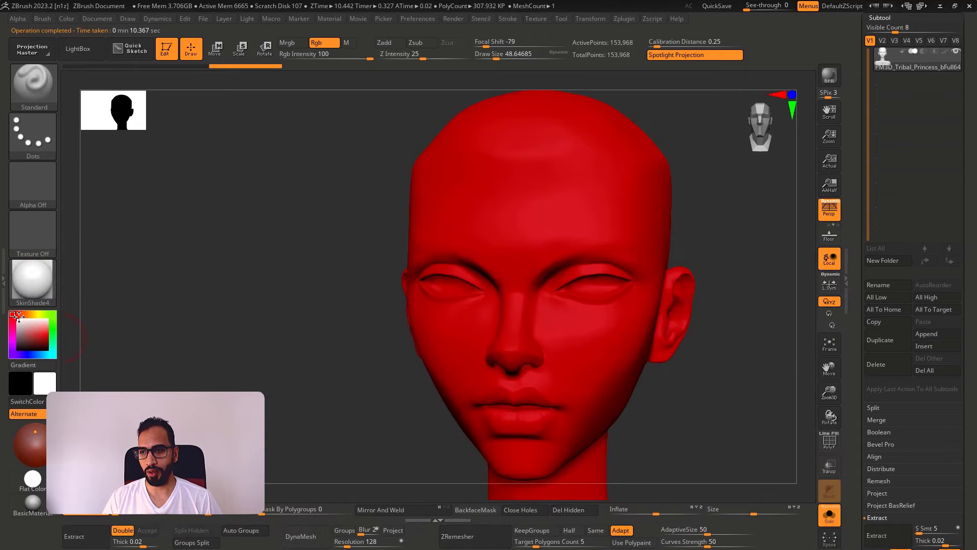
# - Examine the decimated head's wireframe and polygon count, comparing the model with and without the polyframe
pyautogui.hotkey('shift', 'f')
pyautogui.keyDown('ctrl'); pyautogui.moveTo(684, 219); pyautogui.dragTo(577, 240, button='right'); pyautogui.keyUp('ctrl')
pyautogui.moveTo(889, 62)
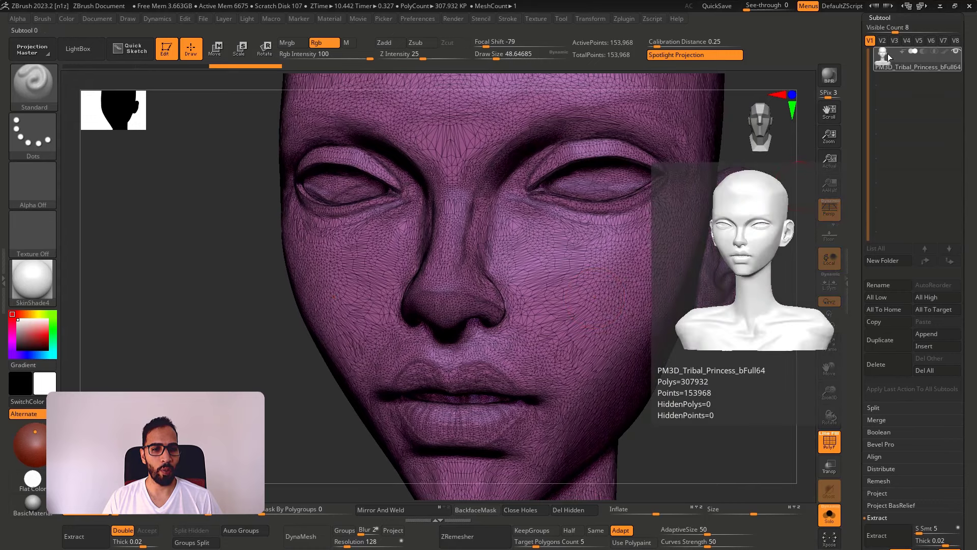
pyautogui.keyDown('ctrl'); pyautogui.moveTo(724, 314); pyautogui.dragTo(589, 232, button='right'); pyautogui.keyUp('ctrl')
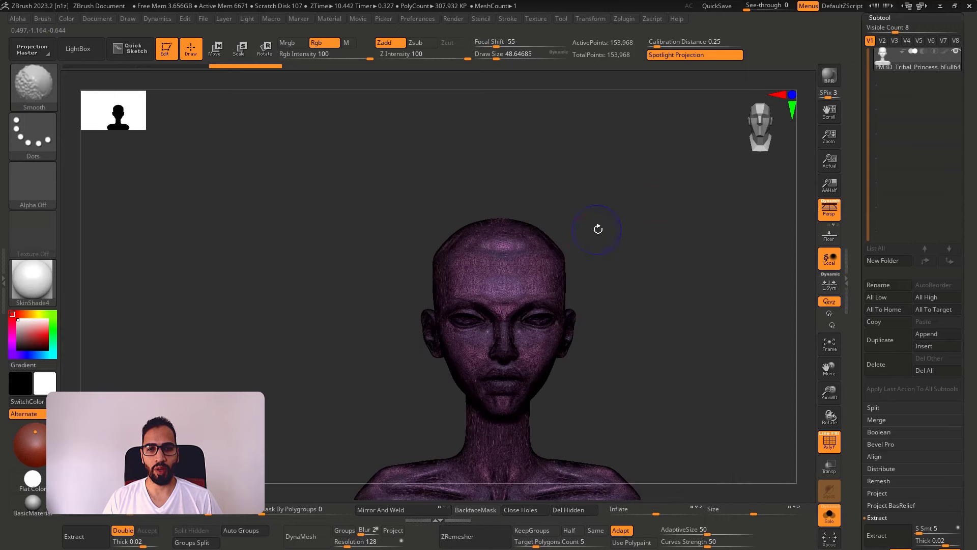
pyautogui.hotkey('shift', 'f')
pyautogui.hotkey('shift', 'f')
pyautogui.hotkey('shift', 'f')
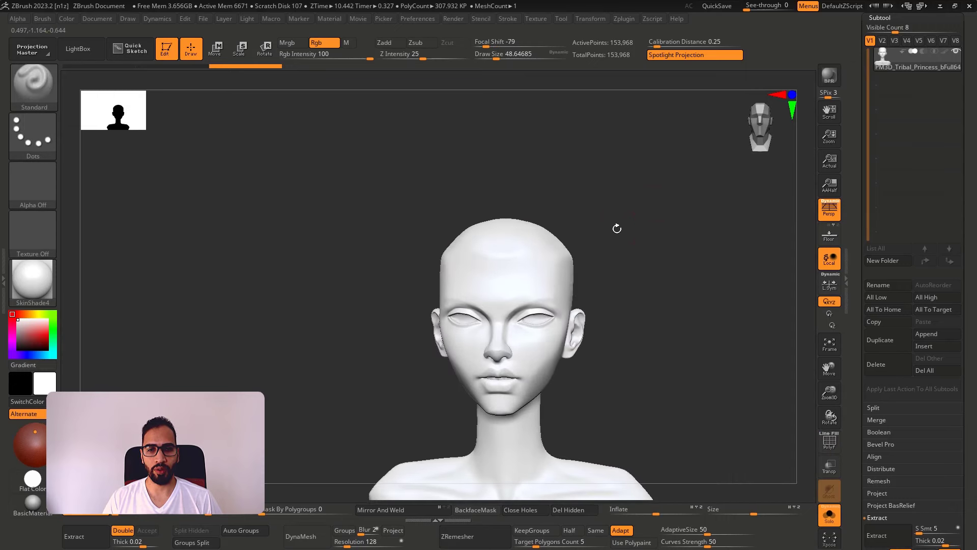
pyautogui.hotkey('shift', 'f')
pyautogui.hotkey('shift', 'f')
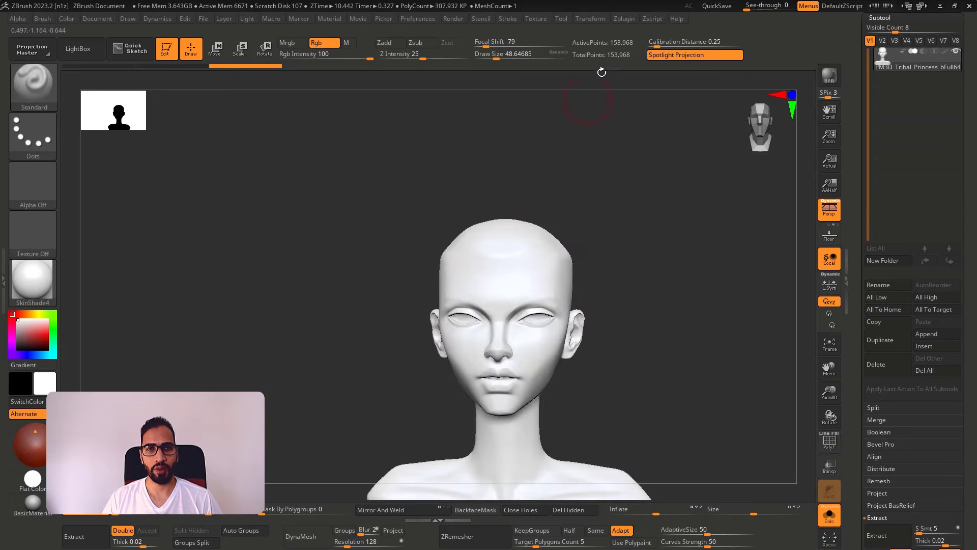
# - Undo the previous decimation, set the decimation percentage to 0.5 and decimate the current head subtool again
pyautogui.click(629, 20)
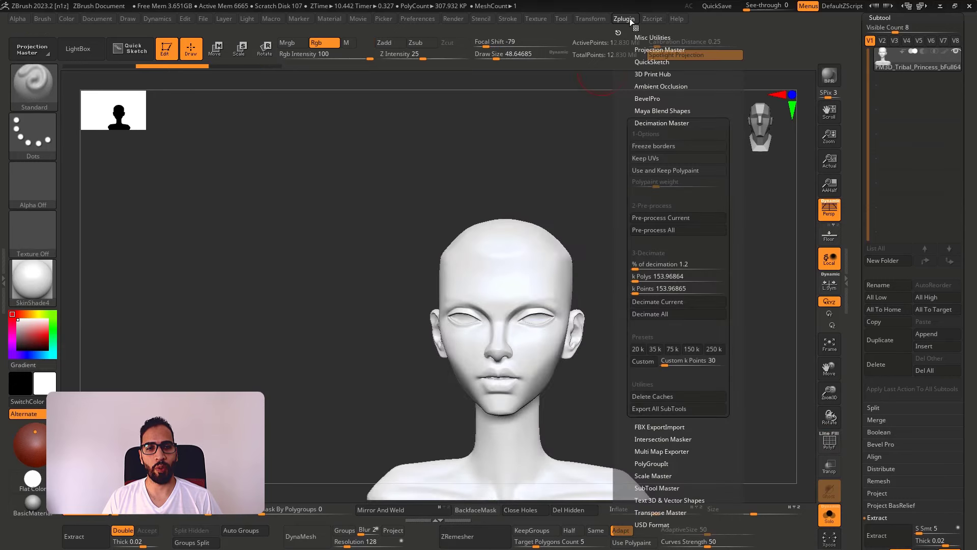
pyautogui.click(643, 265)
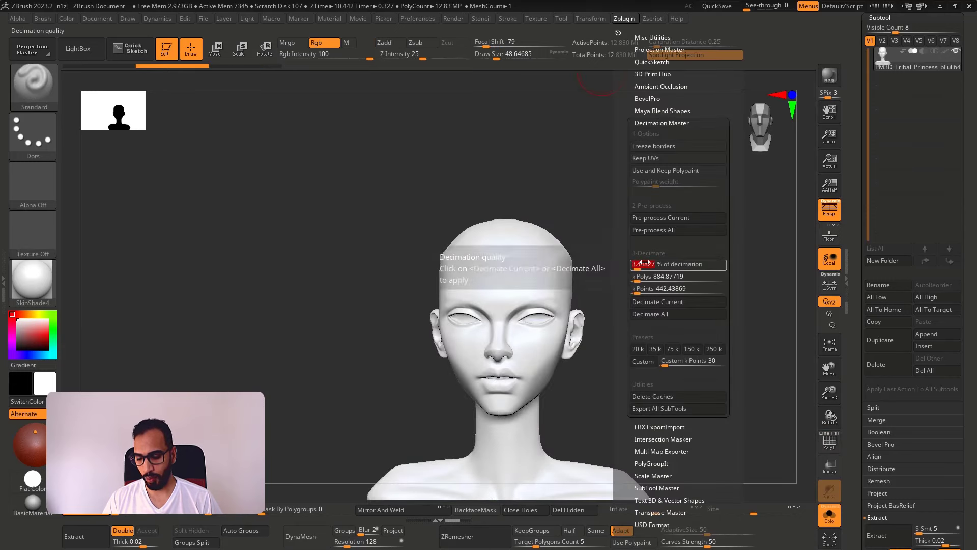
pyautogui.write('0.5')
pyautogui.press('Return')
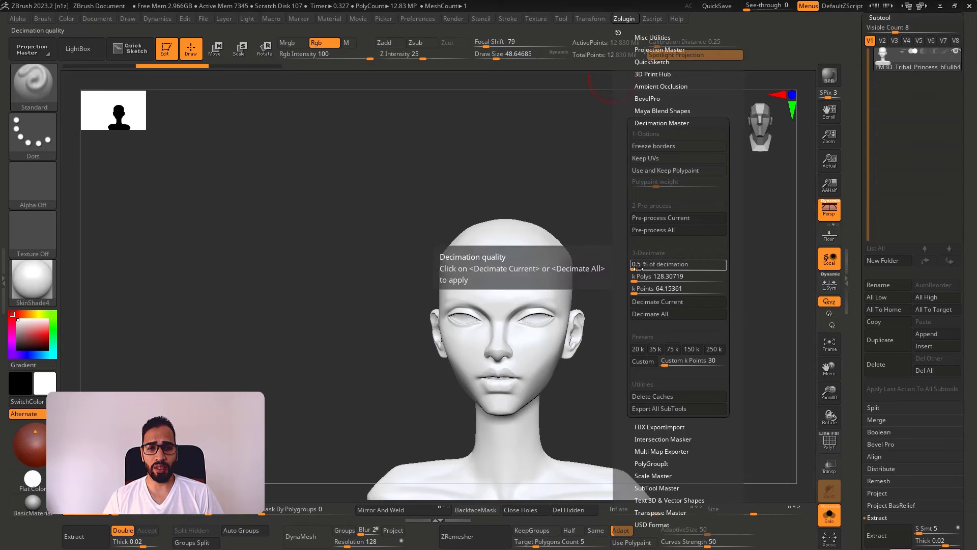
pyautogui.click(659, 302)
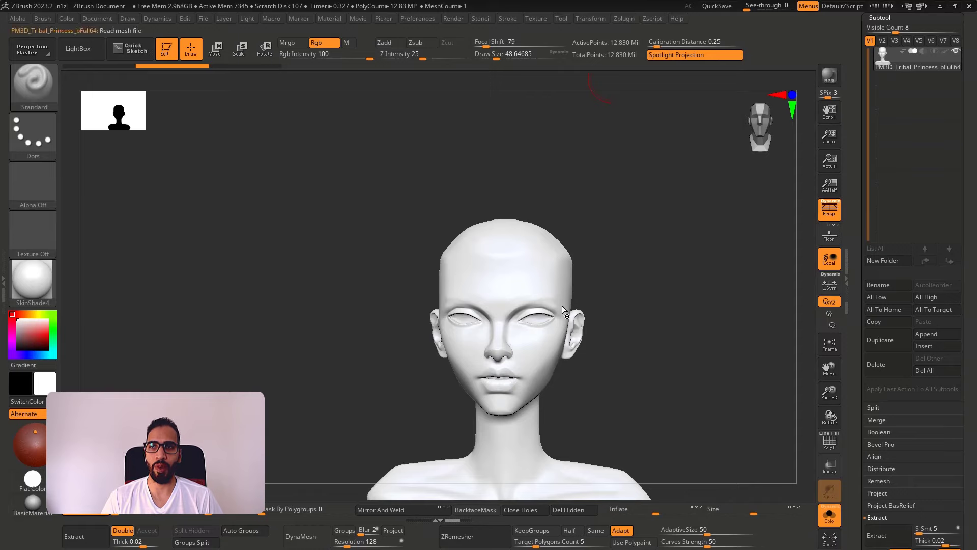
pyautogui.moveTo(640, 255); pyautogui.dragTo(621, 331)
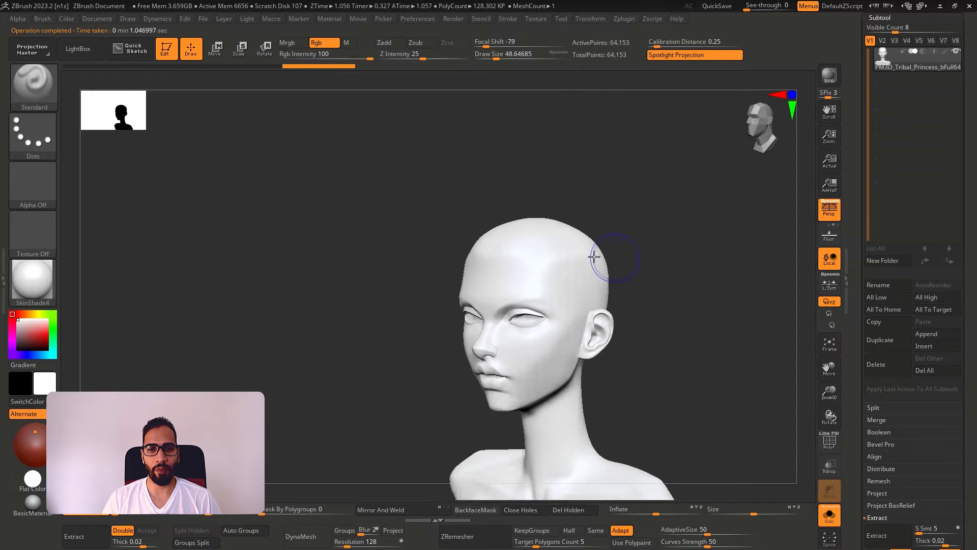
# - Check the decimated head's wireframe up close with the polyframe on, and turn the polyframe back off
pyautogui.hotkey('shift', 'f')
pyautogui.keyDown('ctrl'); pyautogui.moveTo(620, 333); pyautogui.dragTo(540, 377, button='right'); pyautogui.keyUp('ctrl')
pyautogui.hotkey('shift', 'f')
pyautogui.moveTo(539, 376)
pyautogui.keyDown('alt'); pyautogui.mouseDown(button='right')
pyautogui.moveTo(560, 268)
pyautogui.moveTo(468, 251)
pyautogui.moveTo(595, 283)
pyautogui.moveTo(506, 292)
pyautogui.moveTo(484, 308)
pyautogui.moveTo(589, 270)
pyautogui.moveTo(636, 297)
pyautogui.moveTo(650, 322)
pyautogui.moveTo(586, 320)
pyautogui.moveTo(593, 206)
pyautogui.mouseUp(button='right'); pyautogui.keyUp('alt')
# - Check the empty Maya scene, return to ZBrush and send the current head subtool to Maya with GoZ
pyautogui.press('super')
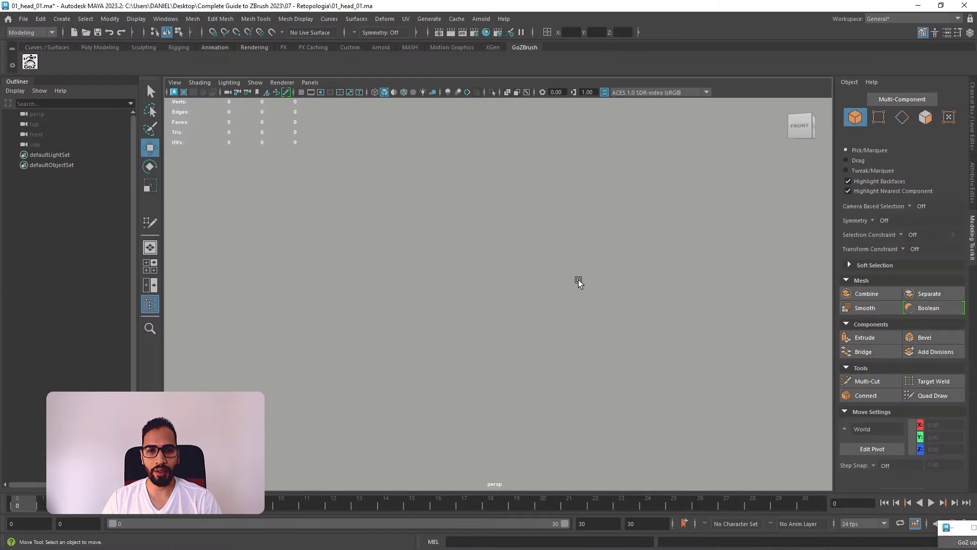
pyautogui.keyDown('alt'); pyautogui.moveTo(577, 279); pyautogui.dragTo(575, 289); pyautogui.keyUp('alt')
pyautogui.press('super')
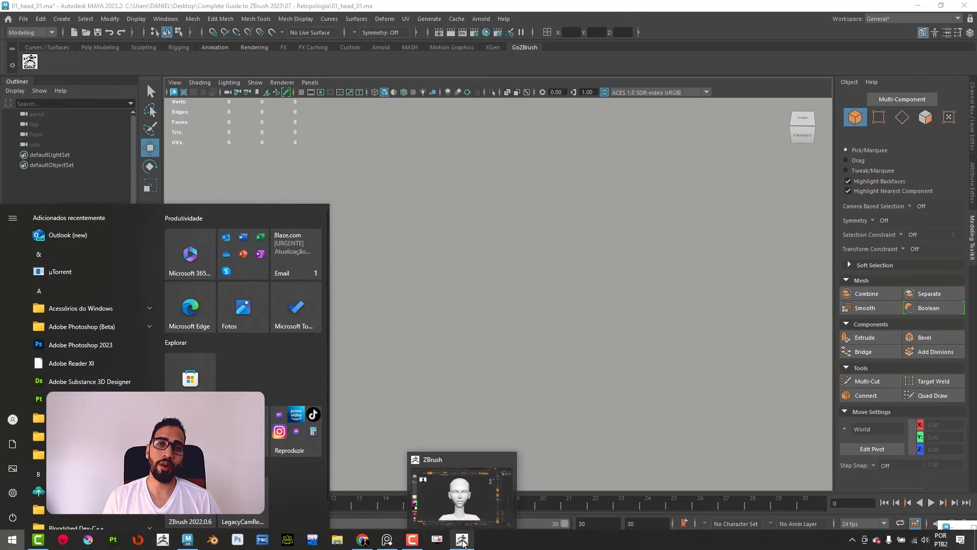
pyautogui.click(462, 541)
pyautogui.scroll(5, 968, 95)
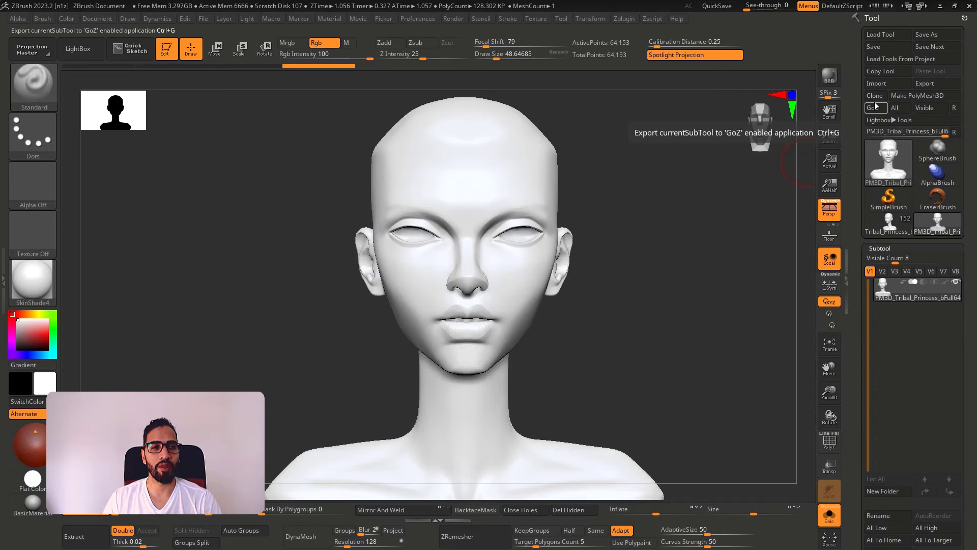
pyautogui.click(873, 108)
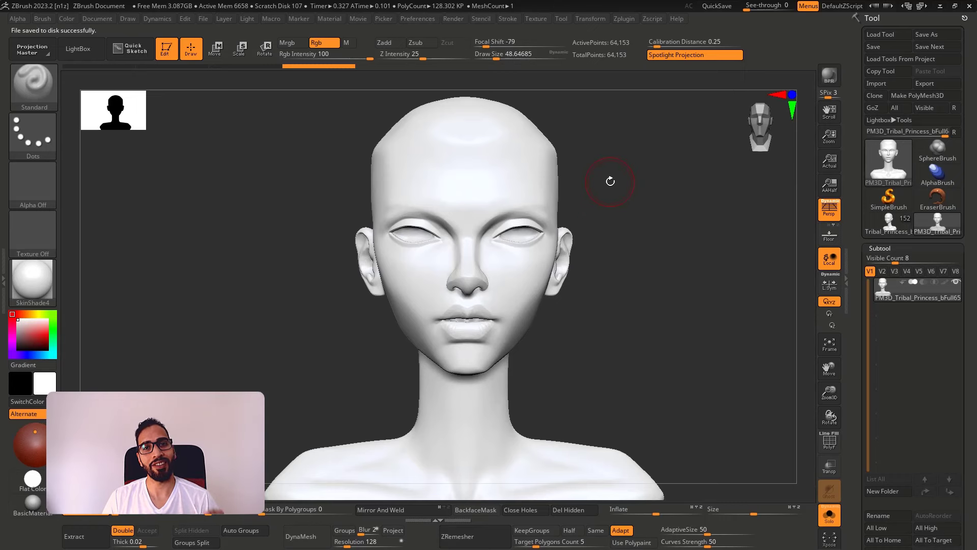
# - Switch to Maya, deselect the imported head and view it in shaded display
pyautogui.press('super')
pyautogui.click(190, 539)
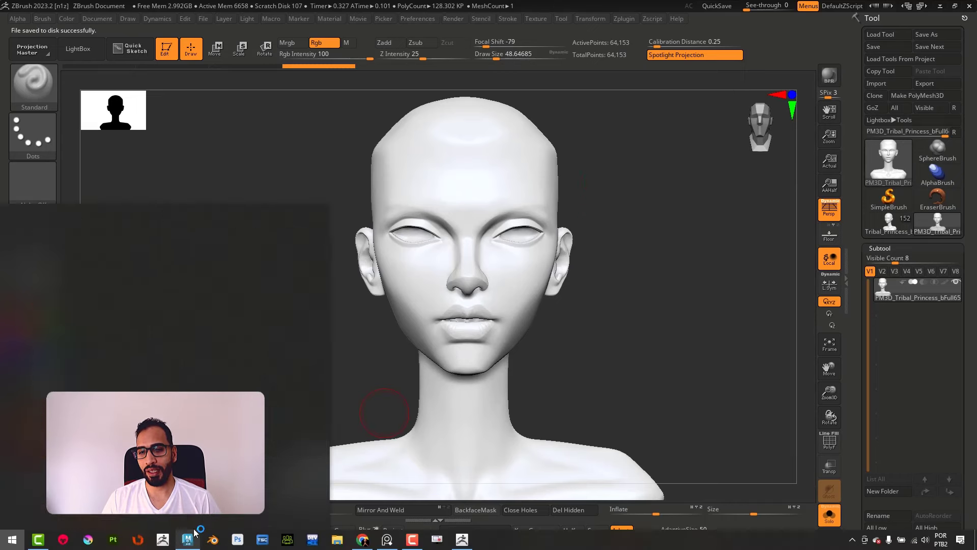
pyautogui.press('super')
pyautogui.moveTo(198, 541)
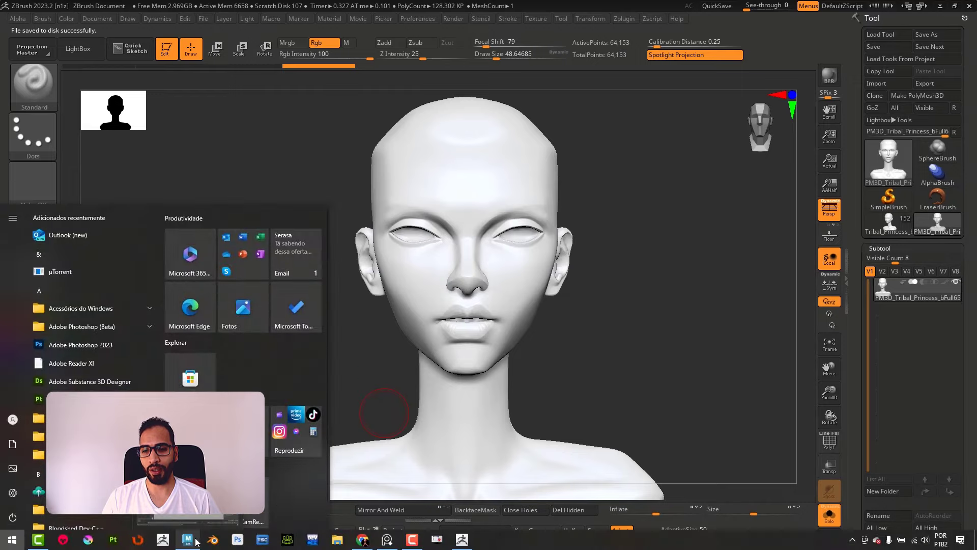
pyautogui.click(202, 516)
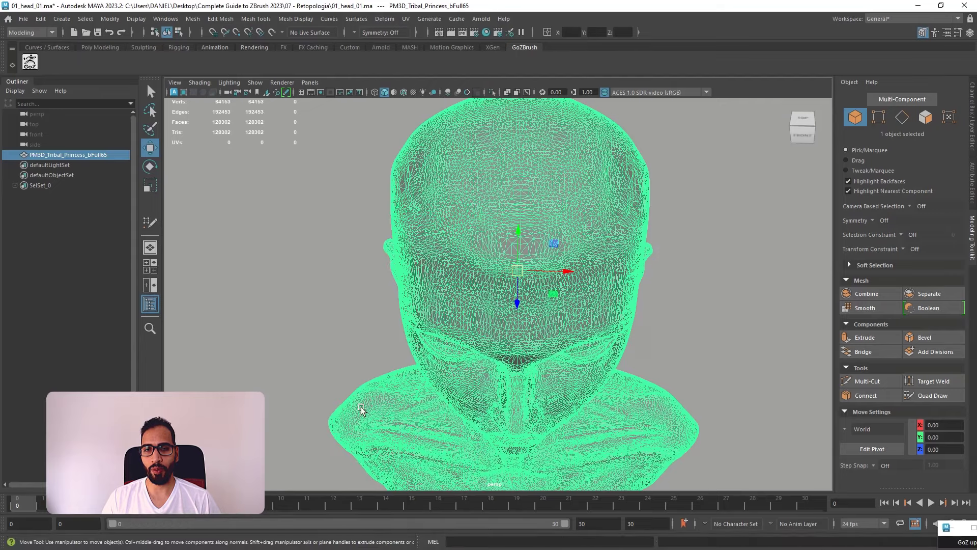
pyautogui.moveTo(650, 305)
pyautogui.keyDown('alt'); pyautogui.mouseDown()
pyautogui.moveTo(585, 270)
pyautogui.moveTo(624, 307)
pyautogui.moveTo(567, 322)
pyautogui.moveTo(689, 310)
pyautogui.moveTo(639, 314)
pyautogui.moveTo(663, 357)
pyautogui.moveTo(562, 354)
pyautogui.moveTo(687, 338)
pyautogui.moveTo(687, 327)
pyautogui.mouseUp(); pyautogui.keyUp('alt')
pyautogui.click(591, 320)
pyautogui.press('5')
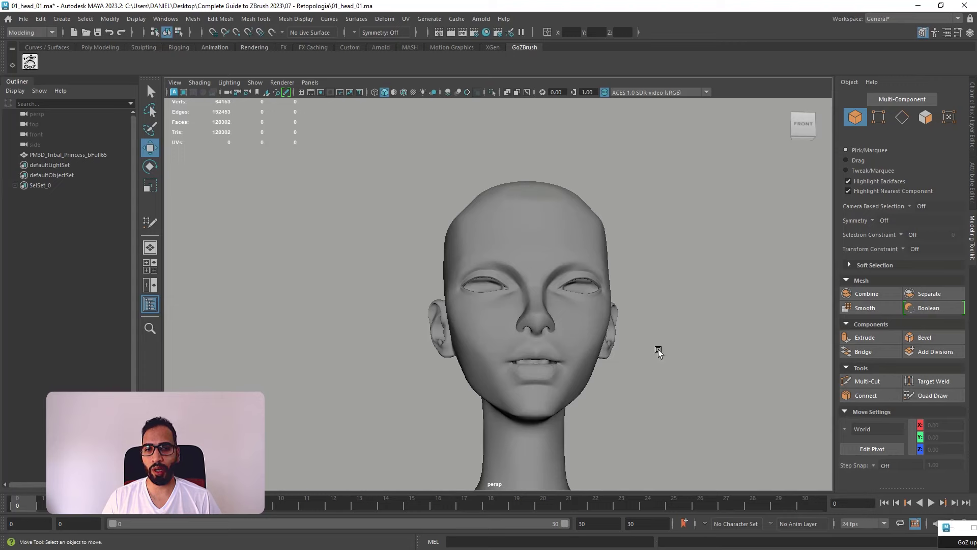
# - Switch to ZBrush and close it without saving the project changes
pyautogui.press('super')
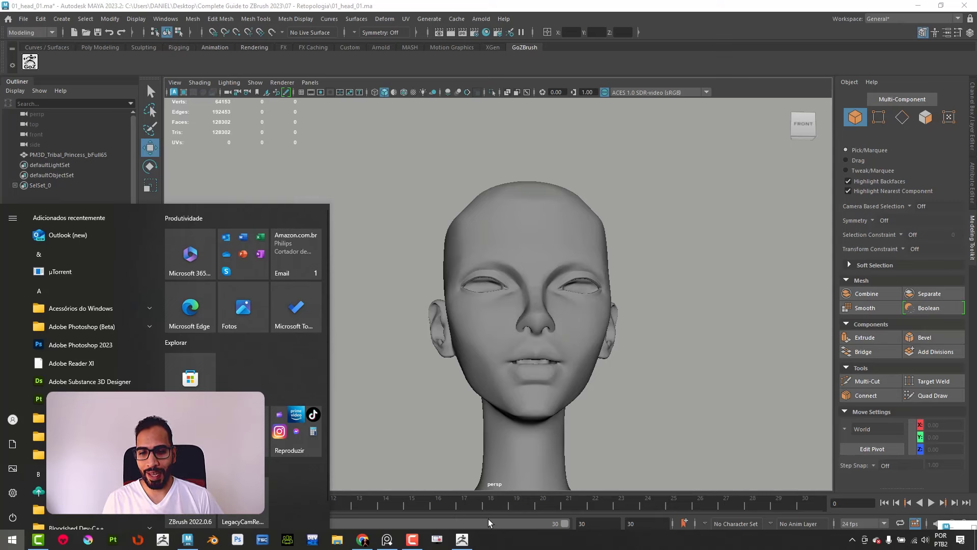
pyautogui.click(463, 540)
pyautogui.click(969, 6)
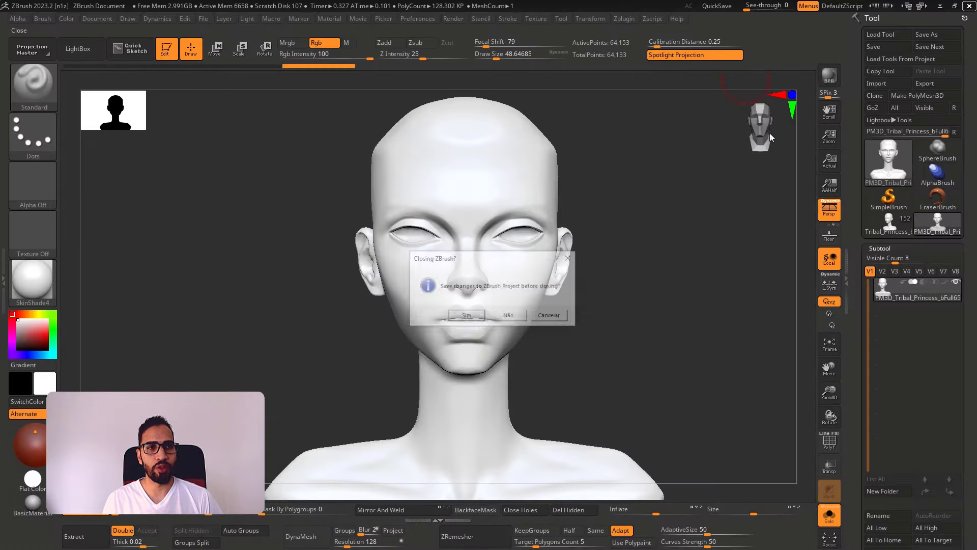
pyautogui.click(506, 316)
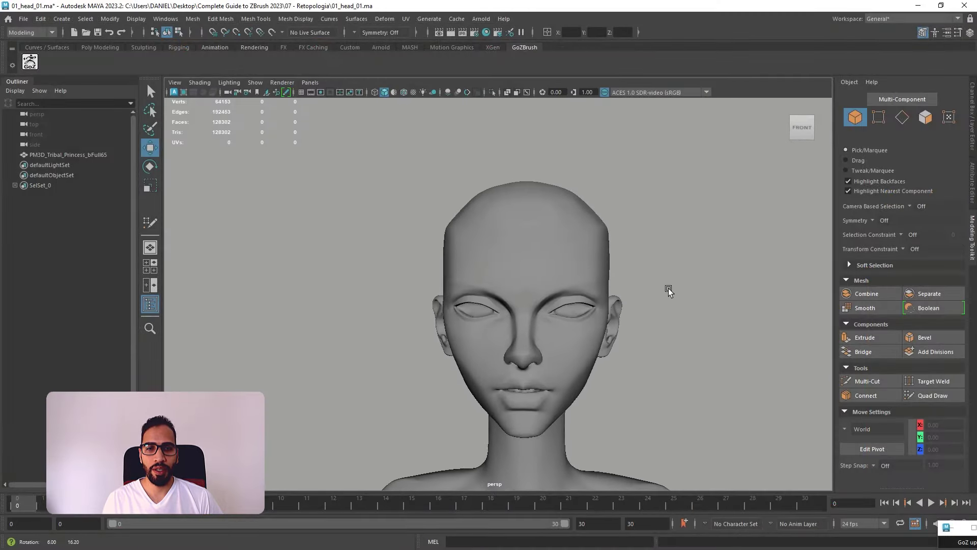
# - Assign a new Blinn material to the head in Maya, set its color to red and deselect the head
pyautogui.keyDown('alt'); pyautogui.moveTo(683, 241); pyautogui.dragTo(562, 193); pyautogui.keyUp('alt')
pyautogui.click(561, 190)
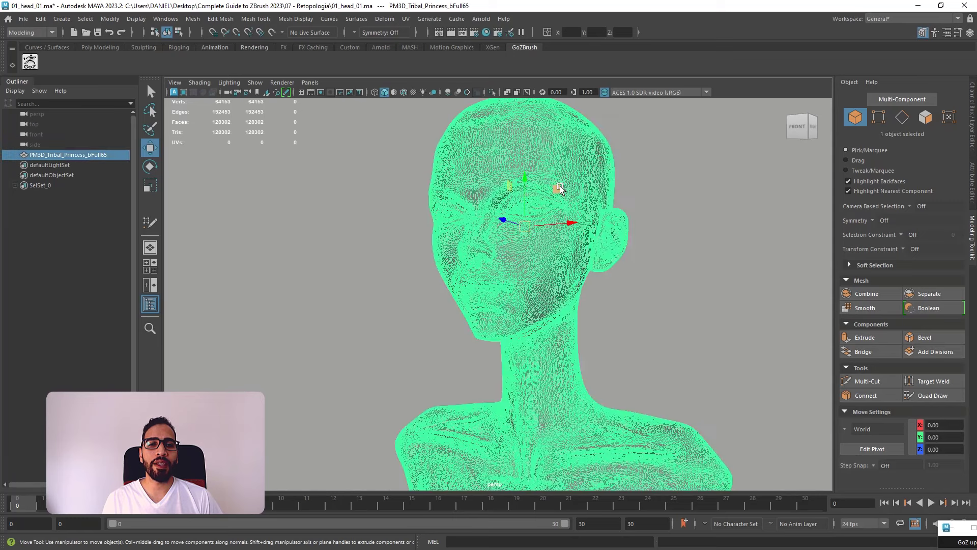
pyautogui.rightClick(560, 189)
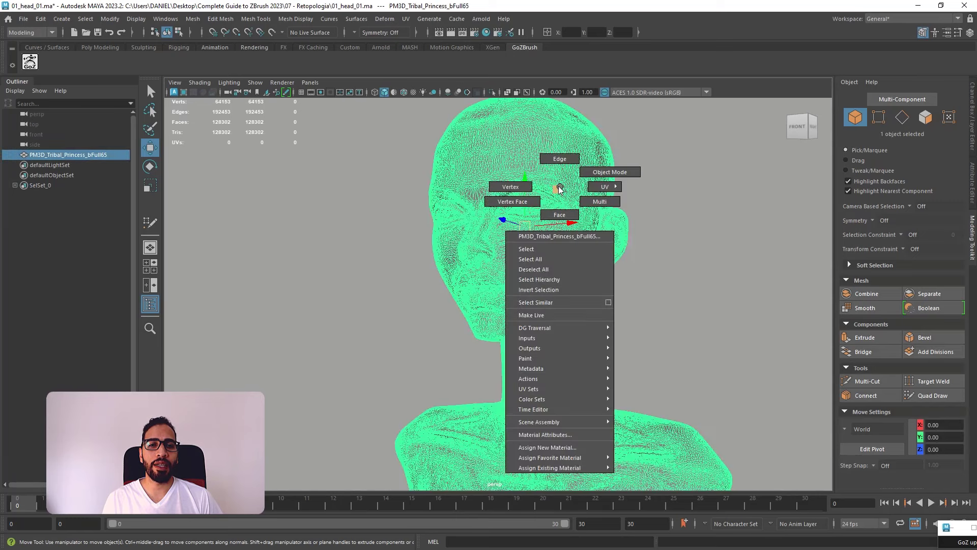
pyautogui.click(570, 447)
pyautogui.click(406, 250)
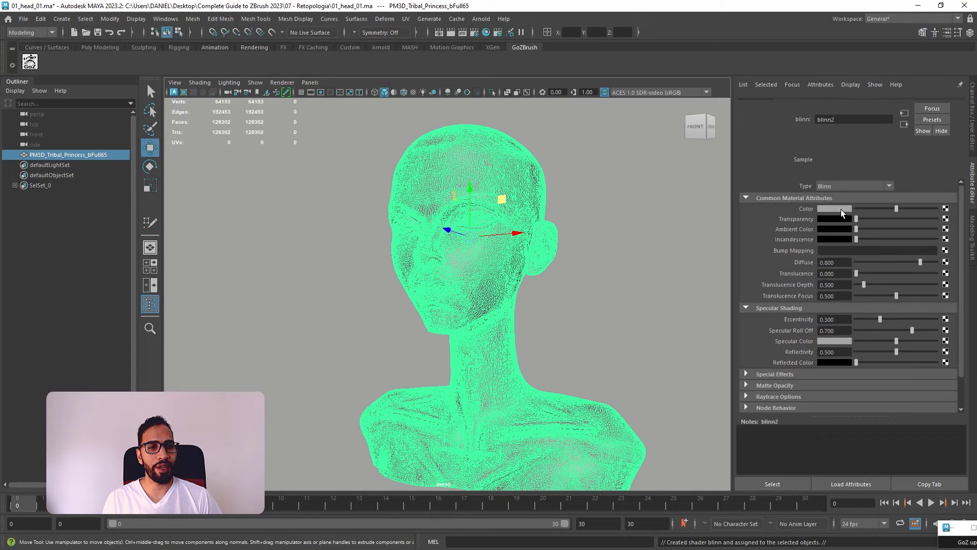
pyautogui.click(949, 103)
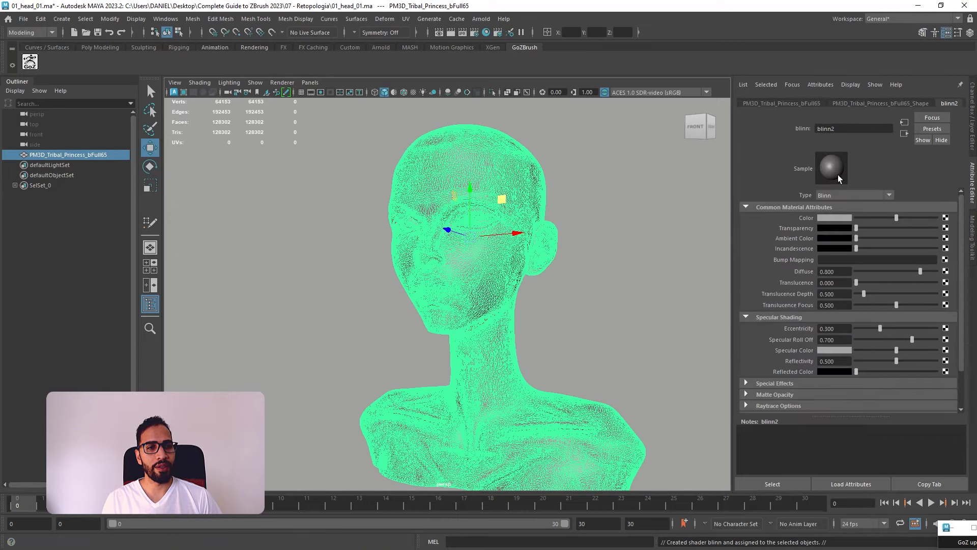
pyautogui.click(837, 218)
pyautogui.click(801, 188)
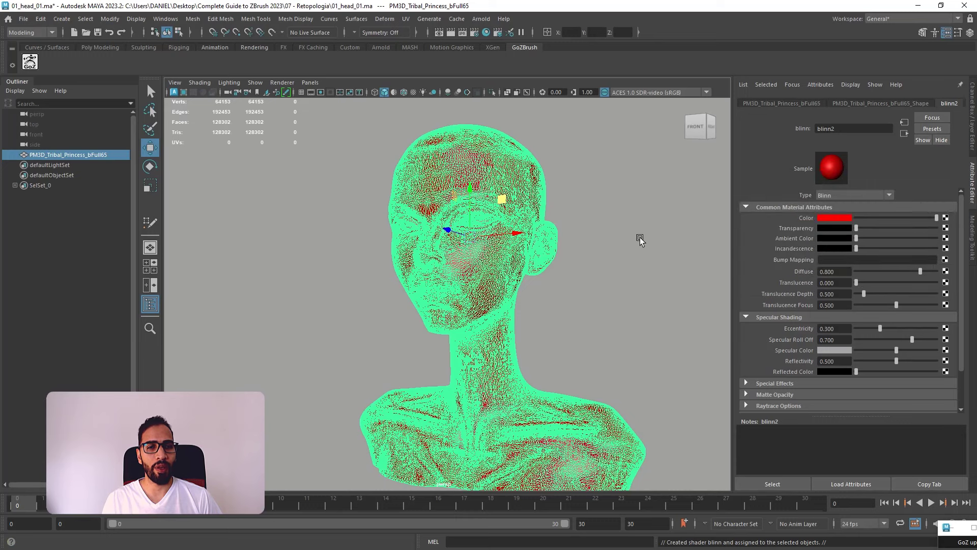
pyautogui.click(609, 244)
pyautogui.click(972, 188)
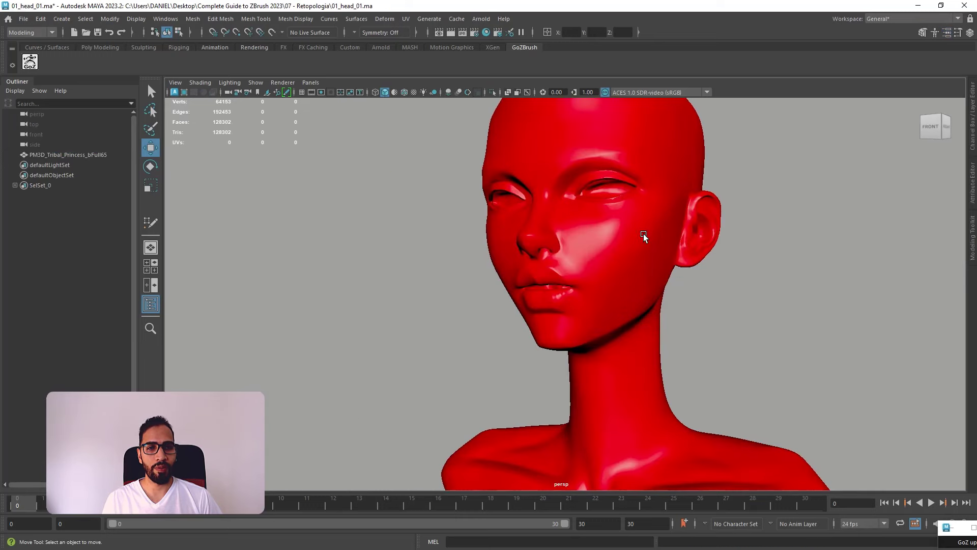
# - Make the head mesh a live surface and activate the Quad Draw tool
pyautogui.keyDown('alt'); pyautogui.moveTo(645, 237); pyautogui.dragTo(665, 290); pyautogui.keyUp('alt')
pyautogui.click(571, 229)
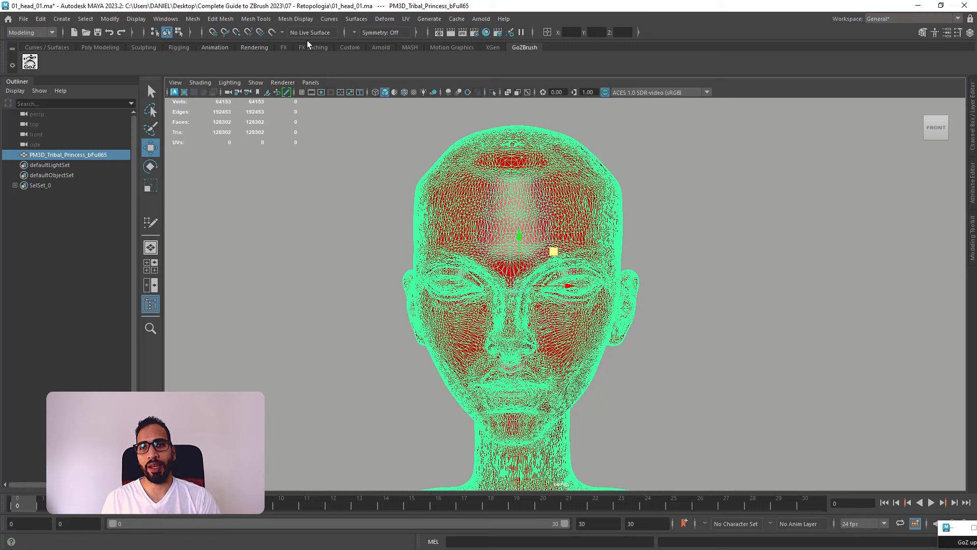
pyautogui.click(271, 33)
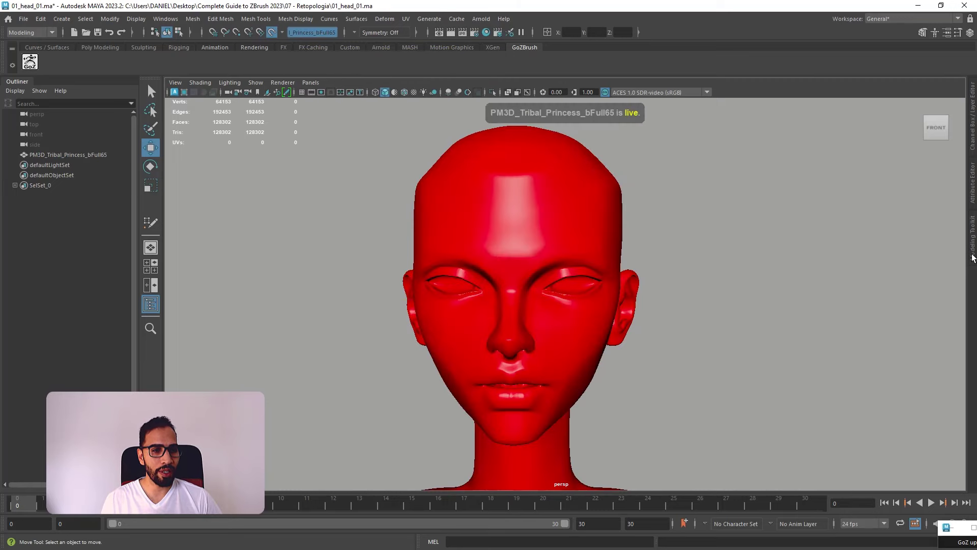
pyautogui.click(971, 257)
pyautogui.click(930, 395)
# - Examine the live head around its front view and temporarily mark the vertical centre line and one half of the face
pyautogui.keyDown('alt'); pyautogui.moveTo(623, 329); pyautogui.dragTo(687, 334, button='middle'); pyautogui.keyUp('alt')
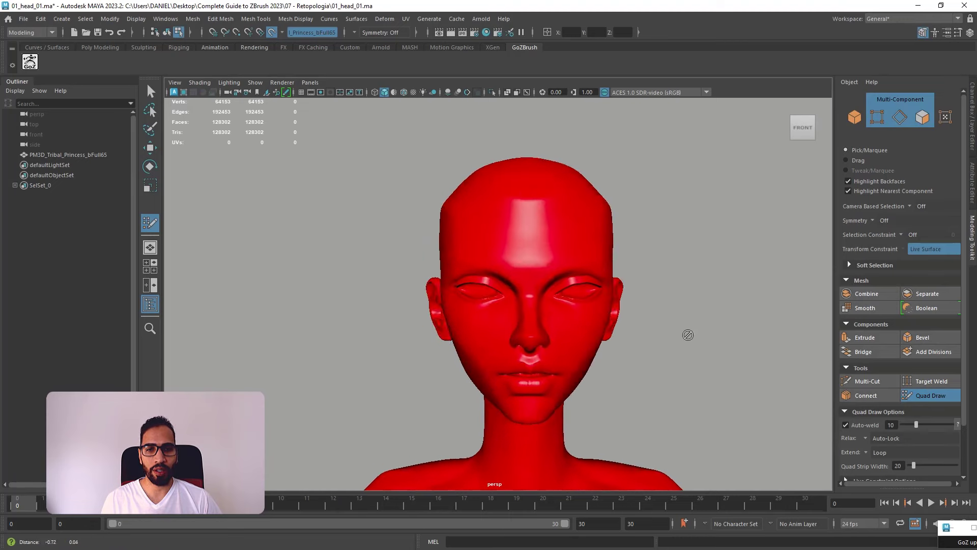
pyautogui.keyDown('alt'); pyautogui.moveTo(687, 334); pyautogui.dragTo(764, 346, button='right'); pyautogui.keyUp('alt')
pyautogui.keyDown('alt'); pyautogui.moveTo(764, 346); pyautogui.dragTo(717, 333); pyautogui.keyUp('alt')
pyautogui.keyDown('alt'); pyautogui.moveTo(717, 333); pyautogui.dragTo(672, 338, button='right'); pyautogui.keyUp('alt')
pyautogui.keyDown('alt'); pyautogui.moveTo(672, 338); pyautogui.dragTo(638, 350); pyautogui.keyUp('alt')
pyautogui.keyDown('alt'); pyautogui.moveTo(638, 349); pyautogui.dragTo(625, 309, button='middle'); pyautogui.keyUp('alt')
pyautogui.keyDown('alt'); pyautogui.moveTo(625, 309); pyautogui.dragTo(630, 316); pyautogui.keyUp('alt')
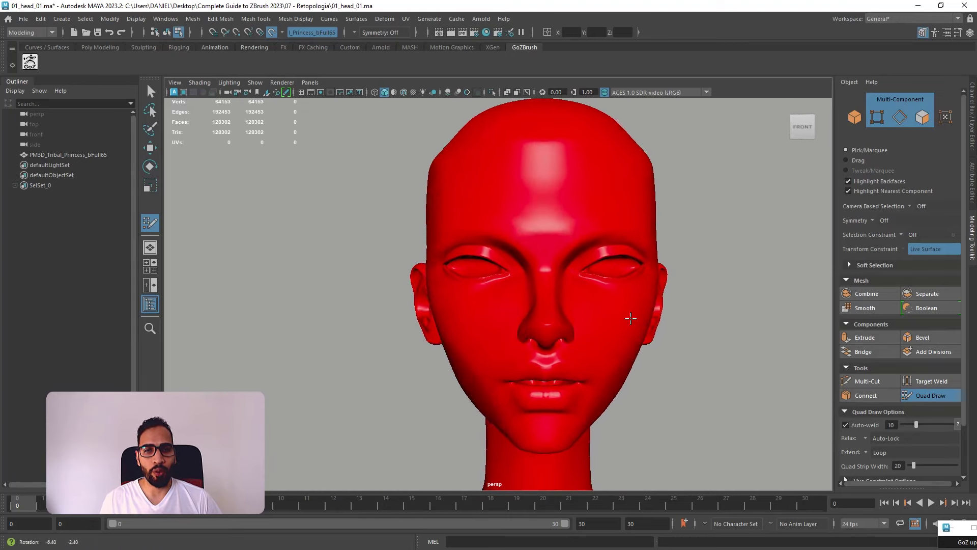
pyautogui.keyDown('alt'); pyautogui.moveTo(630, 316); pyautogui.dragTo(635, 337, button='right'); pyautogui.keyUp('alt')
pyautogui.keyDown('alt'); pyautogui.moveTo(635, 337); pyautogui.dragTo(625, 341, button='middle'); pyautogui.keyUp('alt')
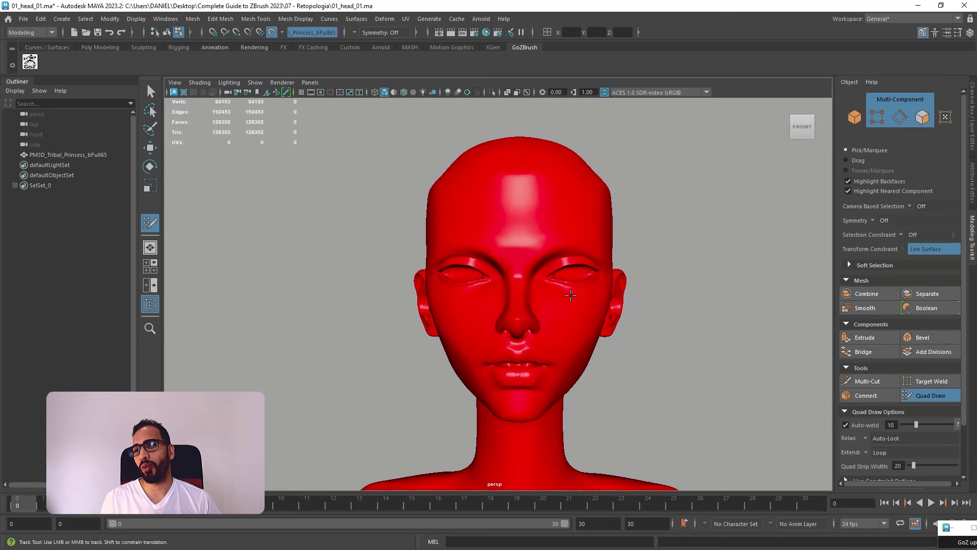
pyautogui.keyDown('alt'); pyautogui.moveTo(559, 224); pyautogui.dragTo(513, 229, button='right'); pyautogui.keyUp('alt')
pyautogui.moveTo(465, 102)
pyautogui.mouseDown()
pyautogui.moveTo(461, 486)
pyautogui.moveTo(509, 504)
pyautogui.moveTo(699, 95)
pyautogui.moveTo(489, 81)
pyautogui.mouseUp()
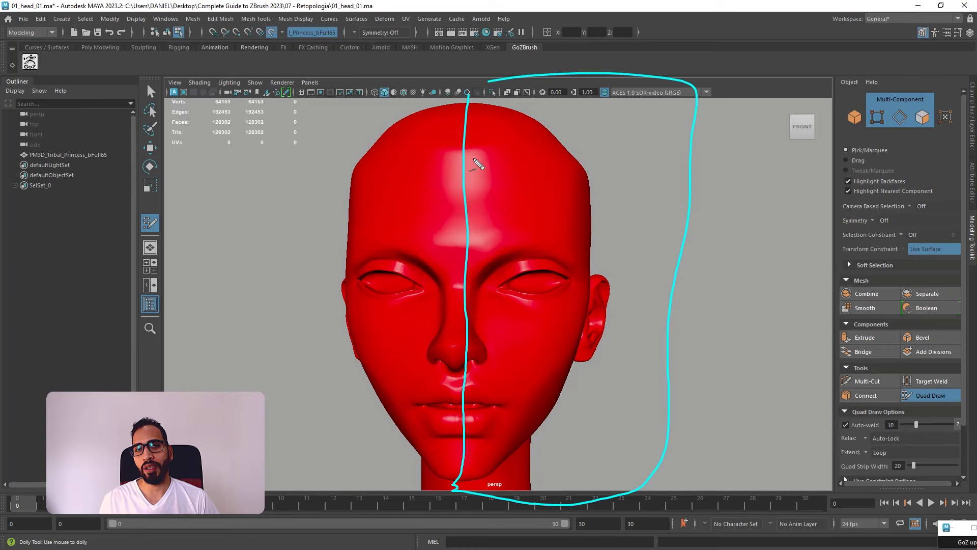
pyautogui.press('Escape')
pyautogui.moveTo(664, 231)
pyautogui.keyDown('alt'); pyautogui.mouseDown()
pyautogui.moveTo(676, 235)
pyautogui.moveTo(685, 223)
pyautogui.moveTo(655, 222)
pyautogui.moveTo(657, 243)
pyautogui.mouseUp(); pyautogui.keyUp('alt')
# - Place four Quad Draw points in a square on the forehead above the bridge of the nose
pyautogui.scroll(3, 483, 220)
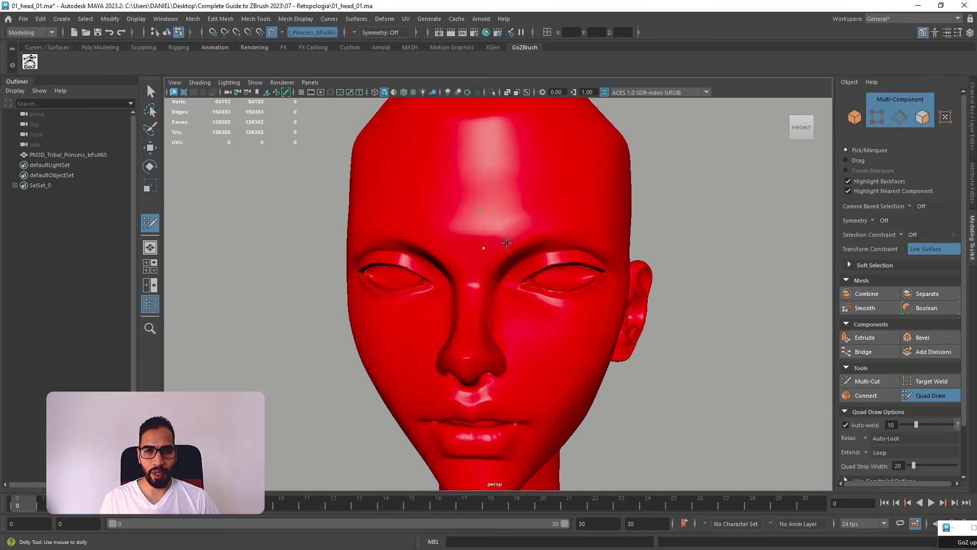
pyautogui.click(522, 242)
pyautogui.click(517, 202)
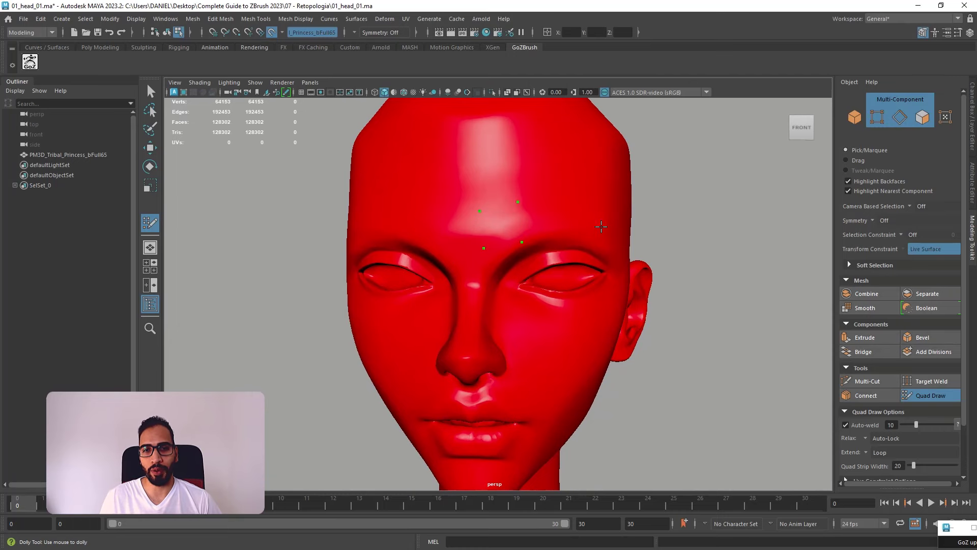
# - Sketch temporary guide curves for the loops around the brow, eye, cheek and mouth, and clear them
pyautogui.moveTo(491, 226)
pyautogui.mouseDown()
pyautogui.moveTo(593, 206)
pyautogui.moveTo(631, 262)
pyautogui.moveTo(596, 340)
pyautogui.moveTo(507, 418)
pyautogui.mouseUp()
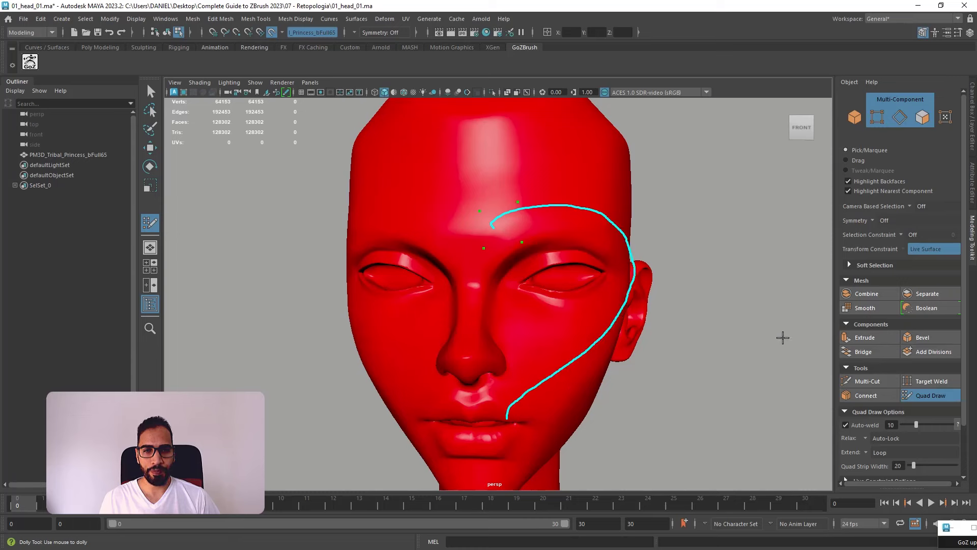
pyautogui.moveTo(501, 248)
pyautogui.mouseDown()
pyautogui.moveTo(515, 236)
pyautogui.moveTo(614, 249)
pyautogui.moveTo(567, 317)
pyautogui.moveTo(482, 305)
pyautogui.mouseUp()
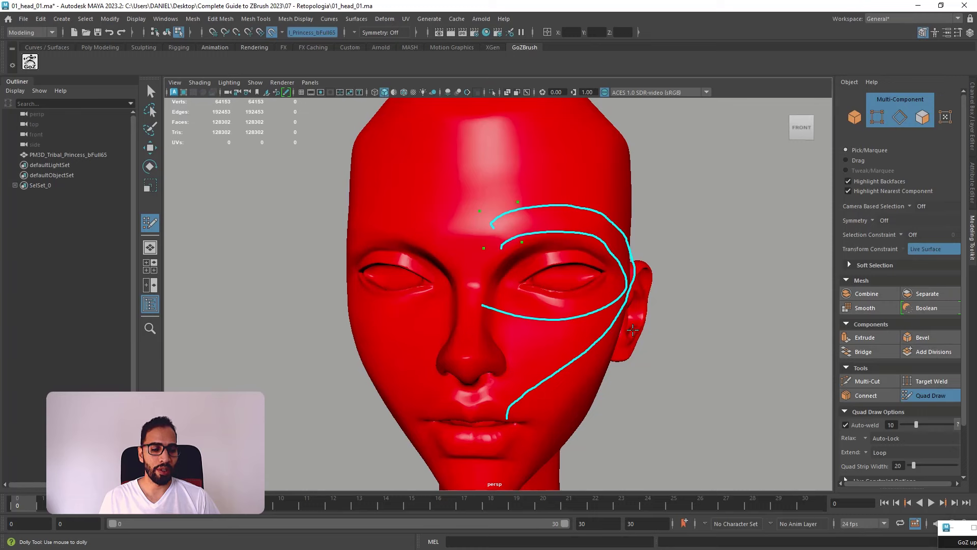
pyautogui.moveTo(447, 388); pyautogui.dragTo(451, 460)
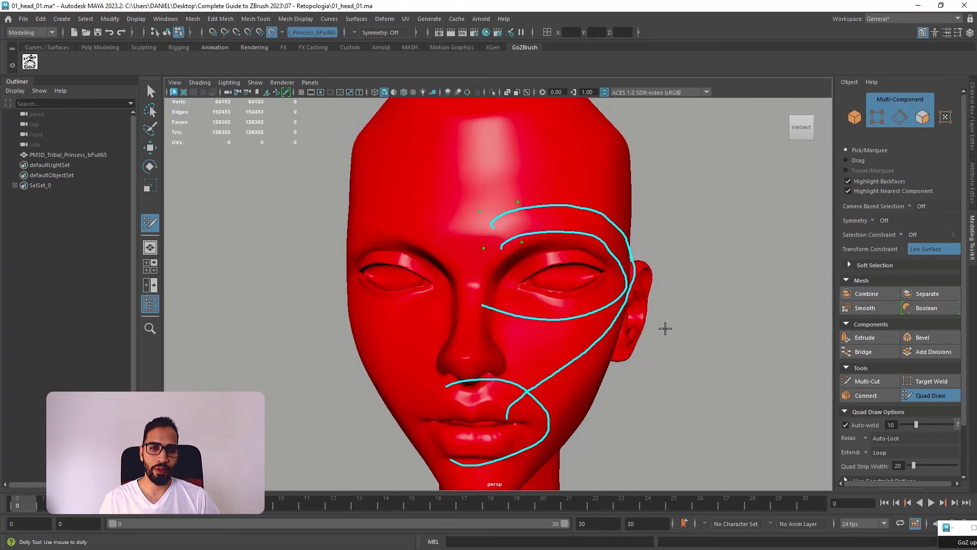
pyautogui.press('Escape')
# - Extend the two rows of Quad Draw points along the forehead above the eye to the temple
pyautogui.keyDown('alt'); pyautogui.moveTo(723, 345); pyautogui.dragTo(694, 342); pyautogui.keyUp('alt')
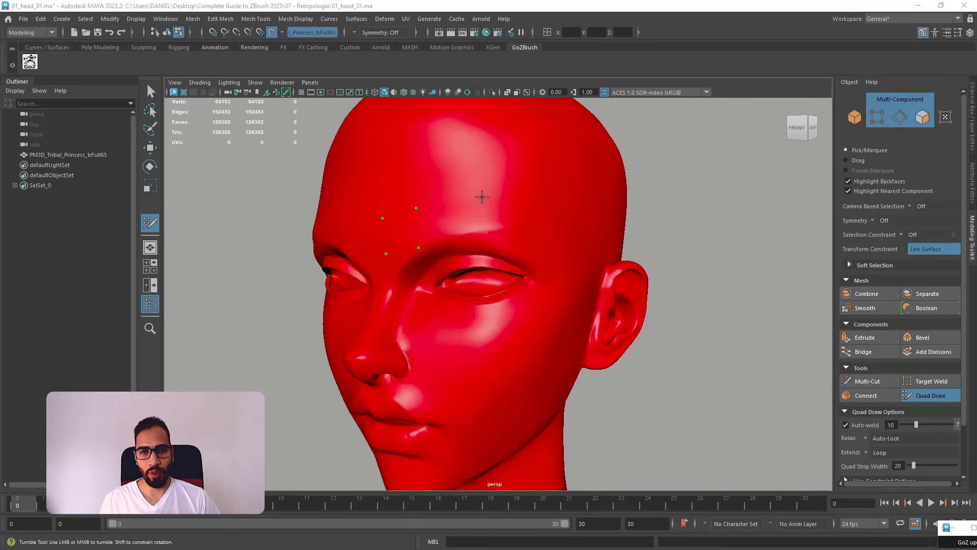
pyautogui.moveTo(478, 235); pyautogui.dragTo(495, 235)
pyautogui.click(462, 198)
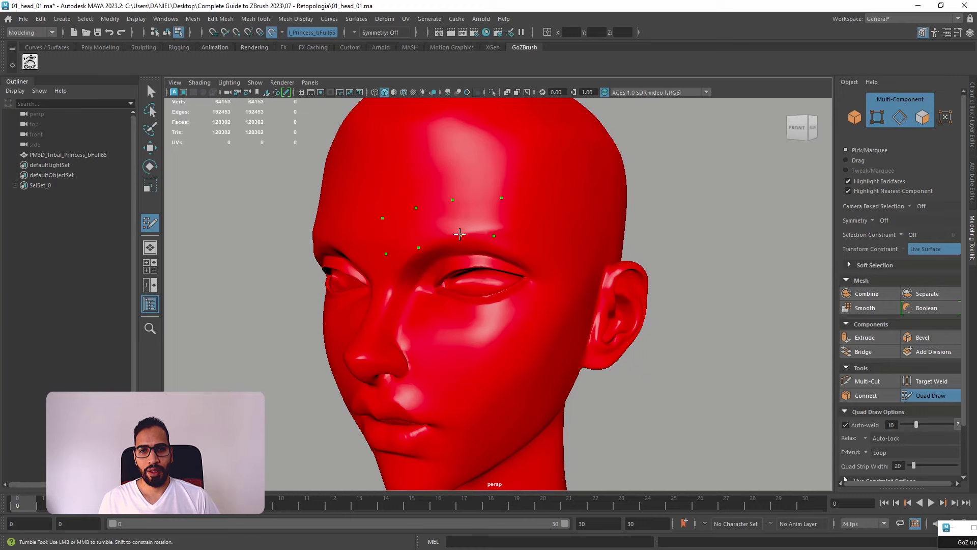
pyautogui.moveTo(483, 226)
pyautogui.keyDown('alt'); pyautogui.mouseDown()
pyautogui.moveTo(596, 244)
pyautogui.moveTo(562, 243)
pyautogui.moveTo(574, 266)
pyautogui.mouseUp(); pyautogui.keyUp('alt')
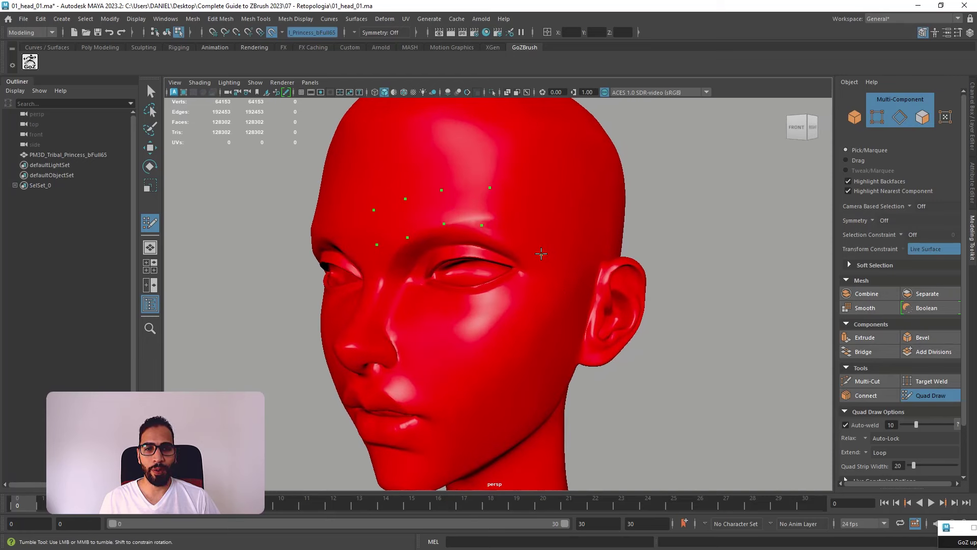
pyautogui.click(534, 210)
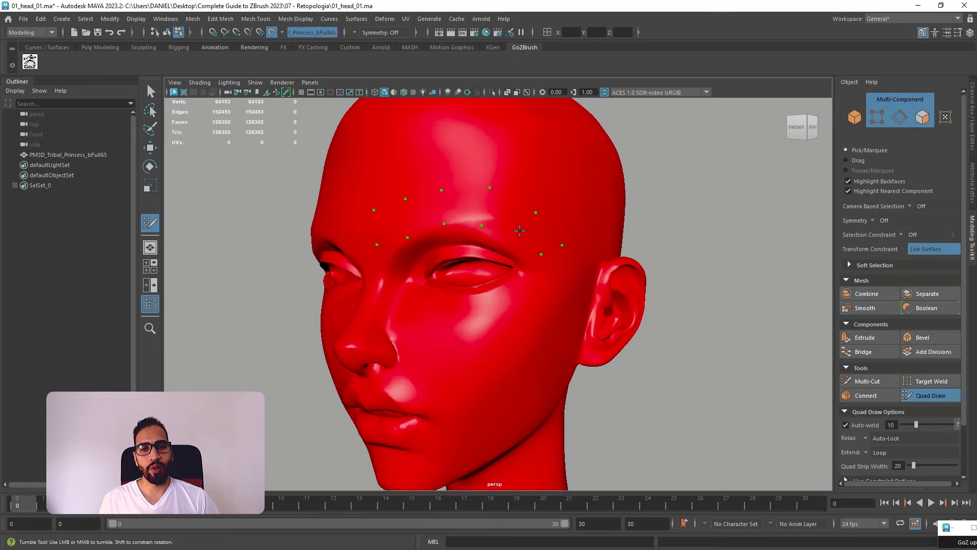
# - Place four Quad Draw points in a small square on the cheek below the eye
pyautogui.keyDown('alt'); pyautogui.moveTo(499, 293); pyautogui.dragTo(506, 287); pyautogui.keyUp('alt')
pyautogui.click(475, 334)
pyautogui.click(475, 349)
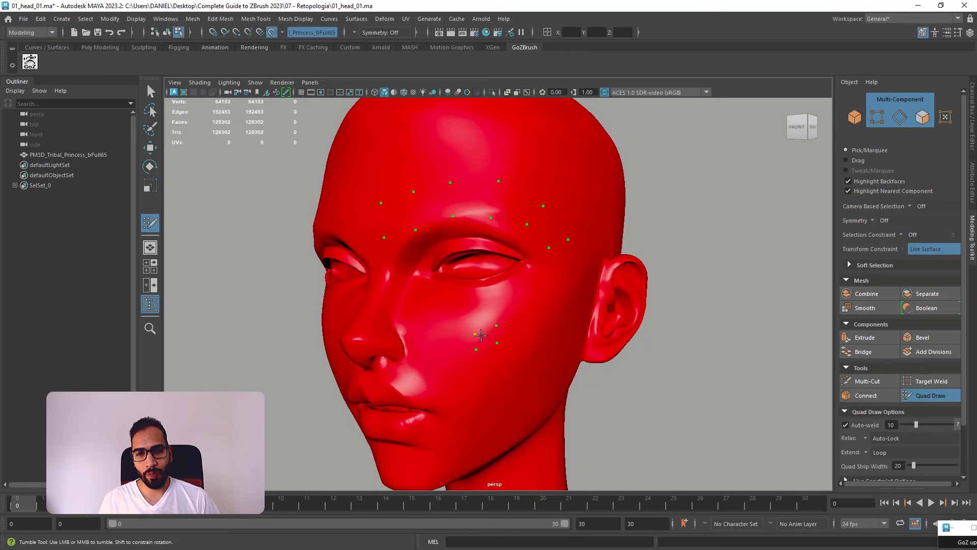
pyautogui.scroll(3, 527, 378)
pyautogui.scroll(-3, 526, 378)
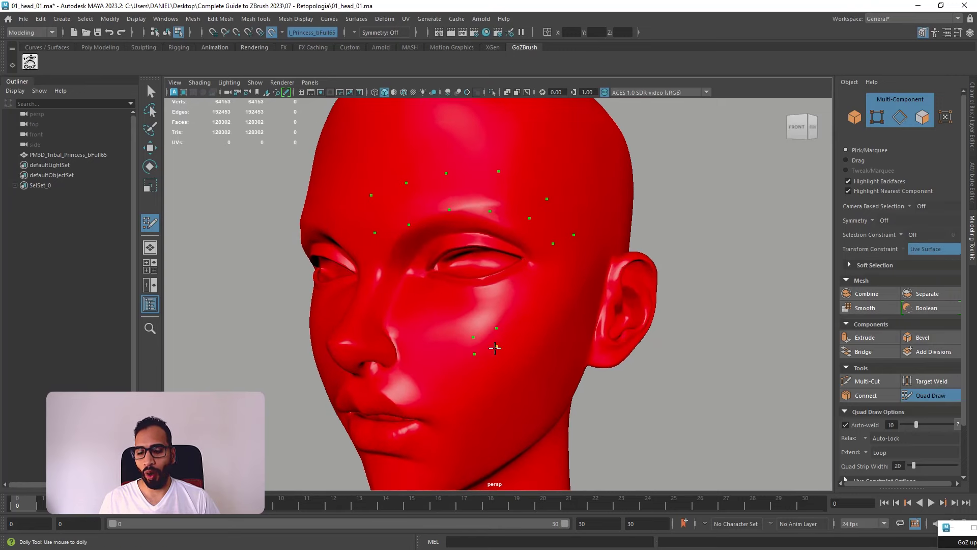
# - Undo the last three Quad Draw points placed on the cheek
pyautogui.keyDown('alt'); pyautogui.moveTo(563, 332); pyautogui.dragTo(588, 326); pyautogui.keyUp('alt')
pyautogui.hotkey('ctrl', 'z')
pyautogui.hotkey('ctrl', 'z')
pyautogui.hotkey('ctrl', 'z')
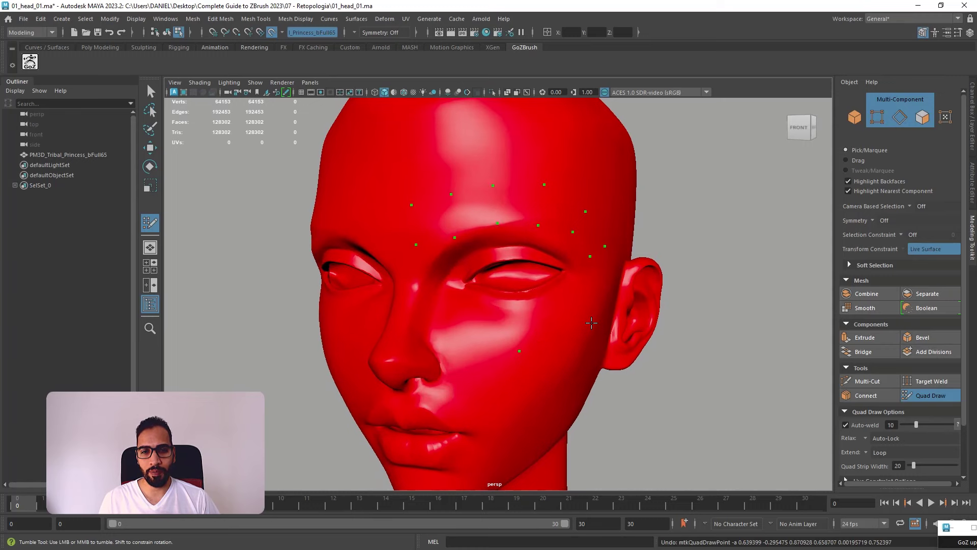
# - Undo the remaining cheek point and fill the two rows of points above the eye with five quads out to the temple
pyautogui.hotkey('ctrl', 'z')
pyautogui.keyDown('alt'); pyautogui.moveTo(574, 283); pyautogui.dragTo(573, 330, button='middle'); pyautogui.keyUp('alt')
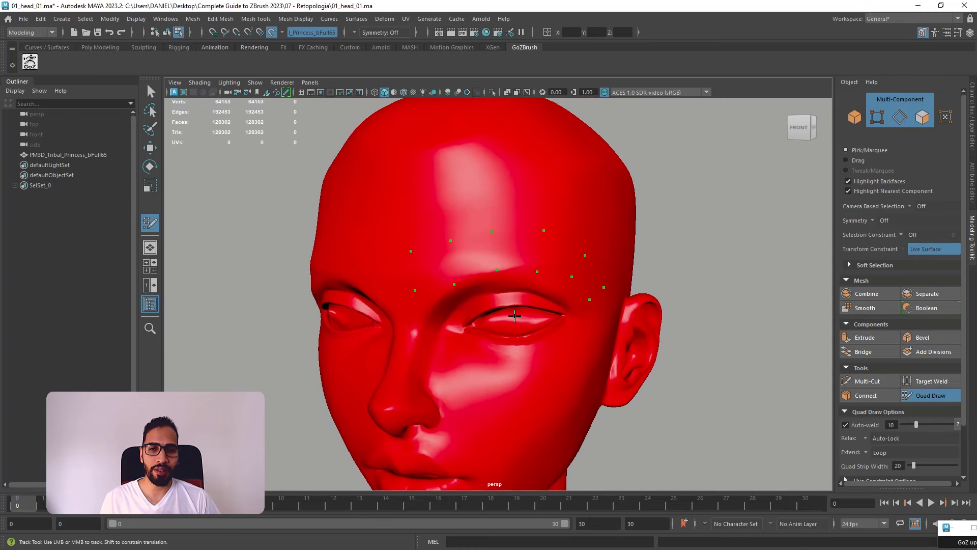
pyautogui.keyDown('shift'); pyautogui.click(425, 265); pyautogui.keyUp('shift')
pyautogui.keyDown('shift'); pyautogui.click(428, 266); pyautogui.keyUp('shift')
pyautogui.keyDown('shift'); pyautogui.click(471, 264); pyautogui.keyUp('shift')
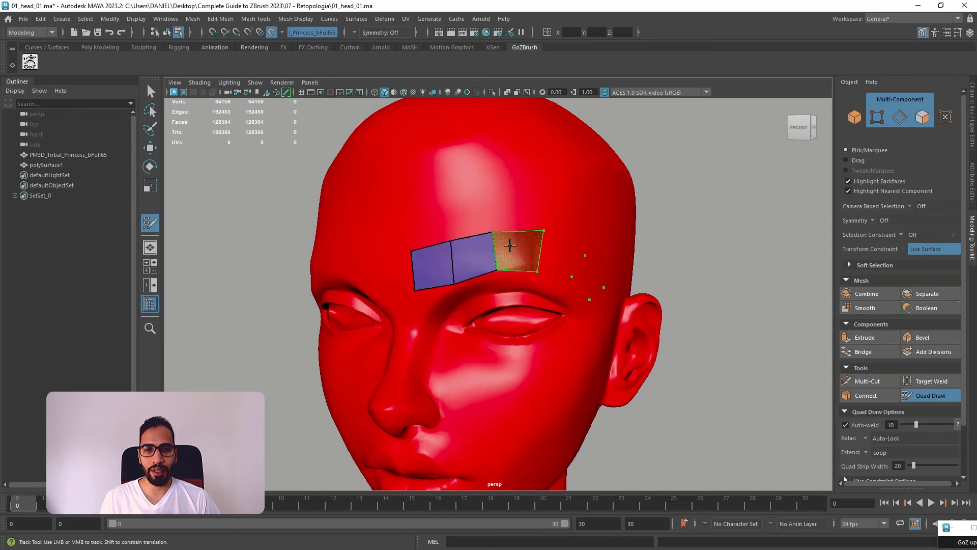
pyautogui.keyDown('shift'); pyautogui.click(513, 249); pyautogui.keyUp('shift')
pyautogui.keyDown('shift'); pyautogui.click(559, 255); pyautogui.keyUp('shift')
pyautogui.keyDown('shift'); pyautogui.click(585, 277); pyautogui.keyUp('shift')
# - Place Quad Draw points on the cheek below the eye and fill them as two small connected quads
pyautogui.keyDown('alt'); pyautogui.moveTo(660, 277); pyautogui.dragTo(678, 274); pyautogui.keyUp('alt')
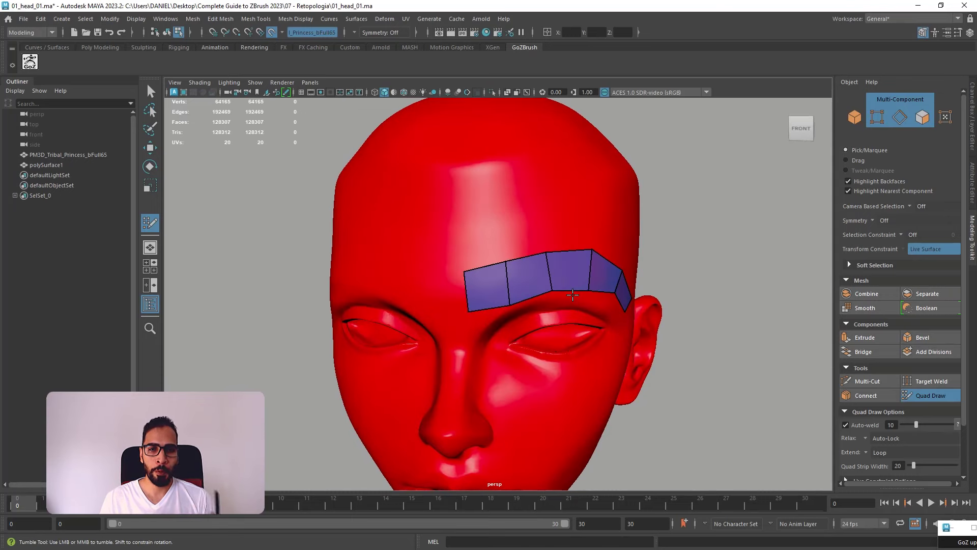
pyautogui.keyDown('alt'); pyautogui.moveTo(669, 196); pyautogui.dragTo(529, 302); pyautogui.keyUp('alt')
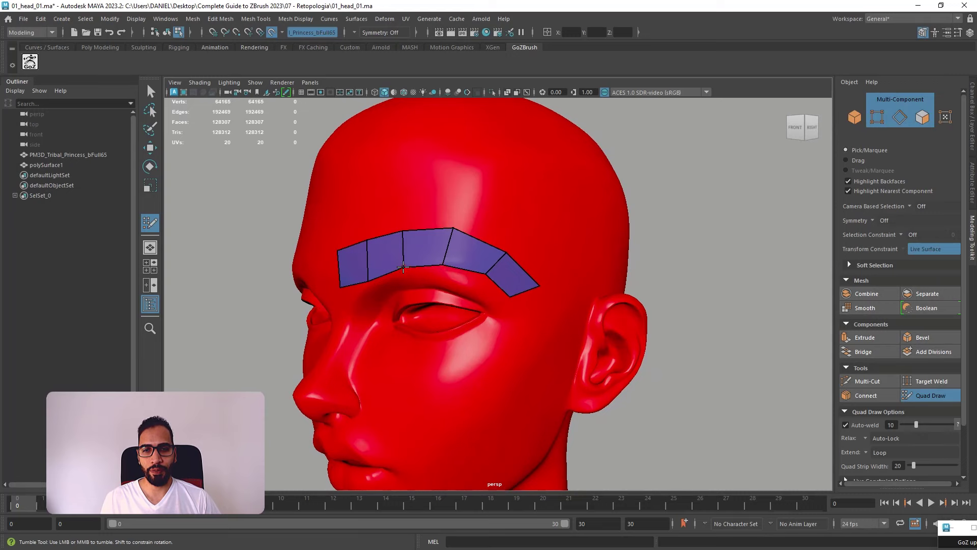
pyautogui.keyDown('alt'); pyautogui.moveTo(445, 297); pyautogui.dragTo(456, 358); pyautogui.keyUp('alt')
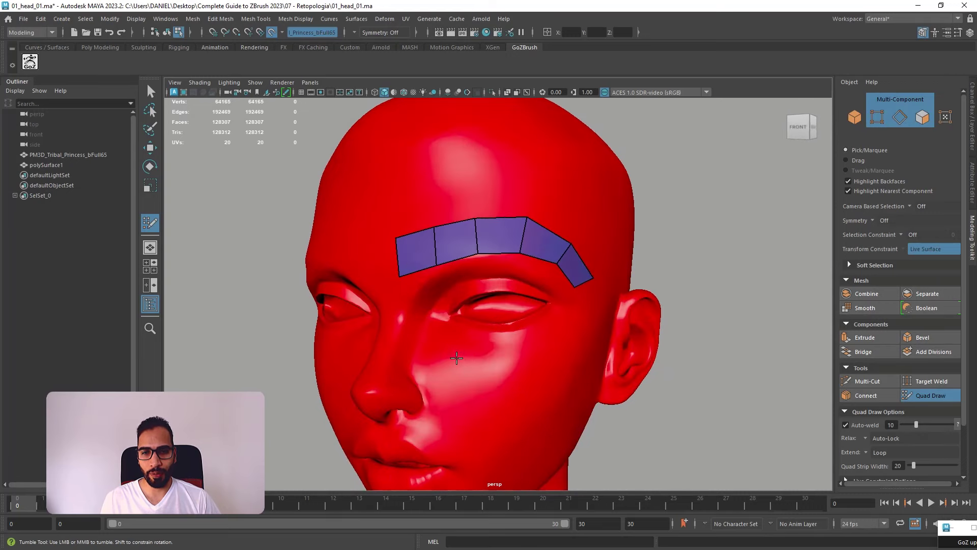
pyautogui.click(456, 359)
pyautogui.click(471, 372)
pyautogui.click(449, 374)
pyautogui.keyDown('shift'); pyautogui.click(459, 370); pyautogui.keyUp('shift')
pyautogui.keyDown('alt'); pyautogui.moveTo(487, 379); pyautogui.dragTo(636, 458, button='right'); pyautogui.keyUp('alt')
pyautogui.keyDown('alt'); pyautogui.moveTo(435, 427); pyautogui.dragTo(462, 385, button='middle'); pyautogui.keyUp('alt')
pyautogui.click(460, 382)
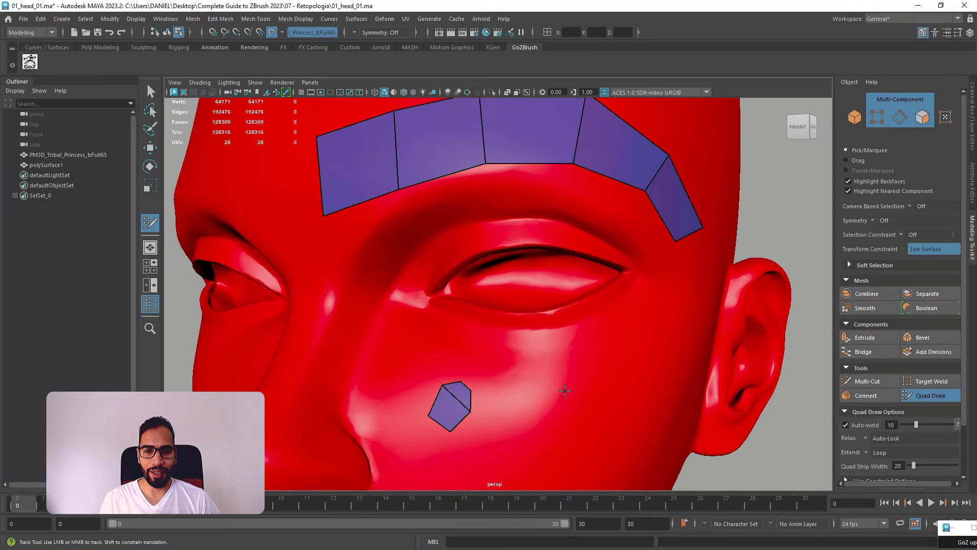
# - Undo the small quads on the cheek together with their points
pyautogui.hotkey('ctrl', 'z')
pyautogui.hotkey('ctrl', 'z')
pyautogui.hotkey('ctrl', 'z')
pyautogui.hotkey('ctrl', 'z')
pyautogui.hotkey('ctrl', 'z')
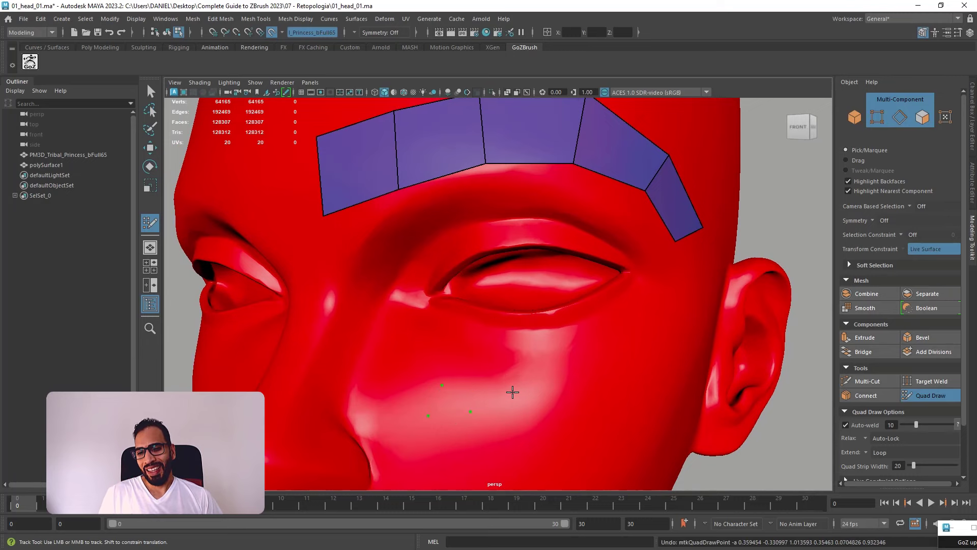
pyautogui.keyDown('alt'); pyautogui.moveTo(510, 392); pyautogui.dragTo(508, 342, button='right'); pyautogui.keyUp('alt')
pyautogui.keyDown('alt'); pyautogui.moveTo(507, 342); pyautogui.dragTo(527, 342); pyautogui.keyUp('alt')
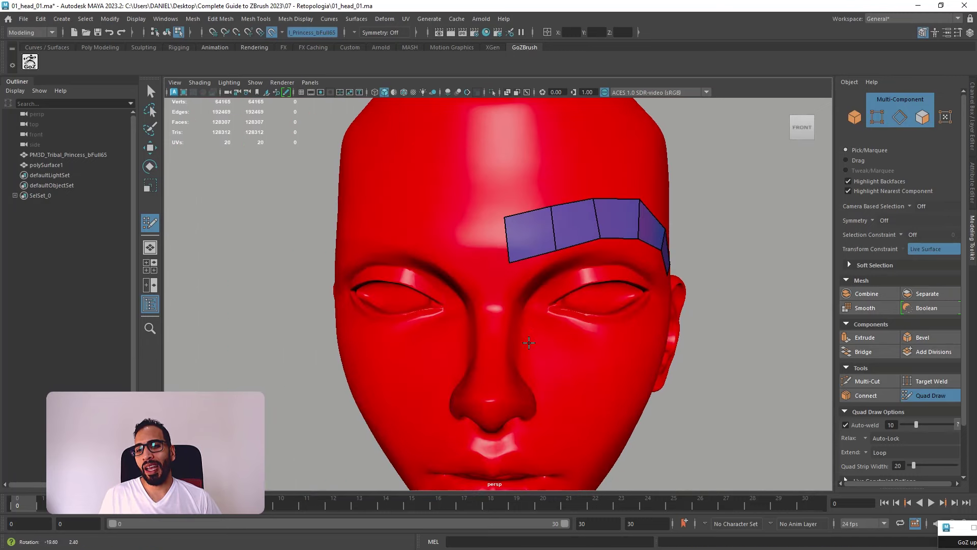
pyautogui.keyDown('alt'); pyautogui.moveTo(528, 328); pyautogui.dragTo(528, 315, button='right'); pyautogui.keyUp('alt')
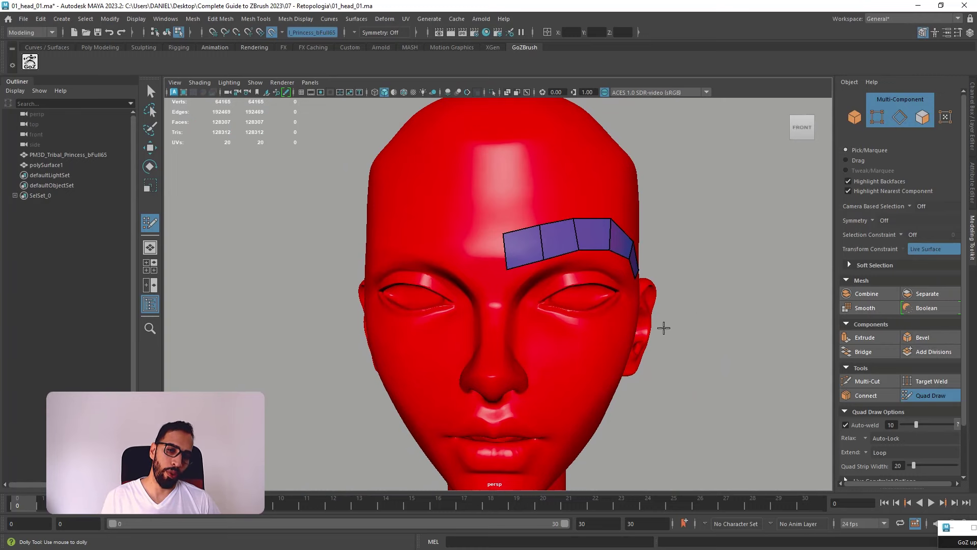
# - Fill a small quad at the upper lip's corner and extend it with a second quad toward the cheek
pyautogui.keyDown('alt'); pyautogui.moveTo(663, 327); pyautogui.dragTo(659, 327); pyautogui.keyUp('alt')
pyautogui.keyDown('alt'); pyautogui.moveTo(606, 318); pyautogui.dragTo(480, 268, button='right'); pyautogui.keyUp('alt')
pyautogui.keyDown('alt'); pyautogui.moveTo(480, 268); pyautogui.dragTo(509, 260, button='middle'); pyautogui.keyUp('alt')
pyautogui.scroll(3, 554, 258)
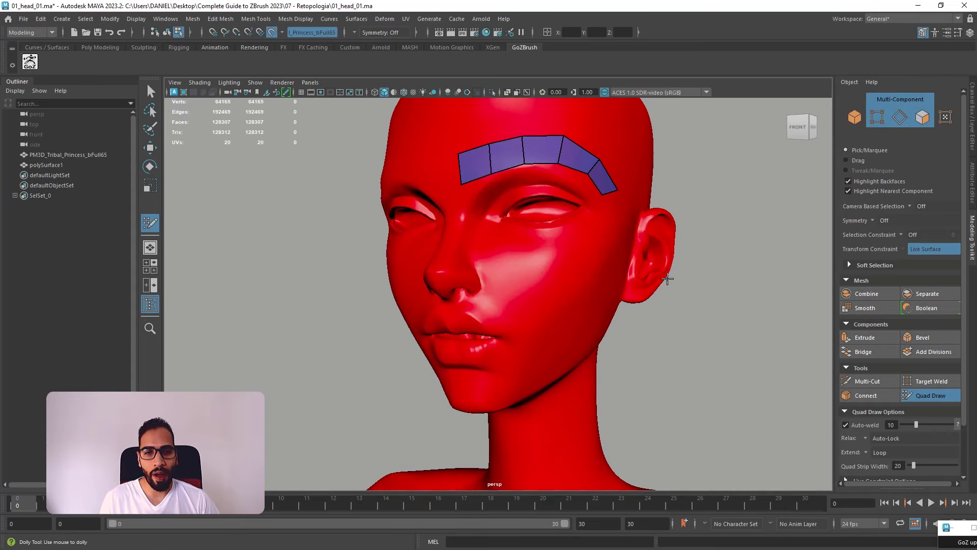
pyautogui.keyDown('alt'); pyautogui.moveTo(668, 273); pyautogui.dragTo(557, 310, button='middle'); pyautogui.keyUp('alt')
pyautogui.keyDown('alt'); pyautogui.moveTo(478, 332); pyautogui.dragTo(491, 306); pyautogui.keyUp('alt')
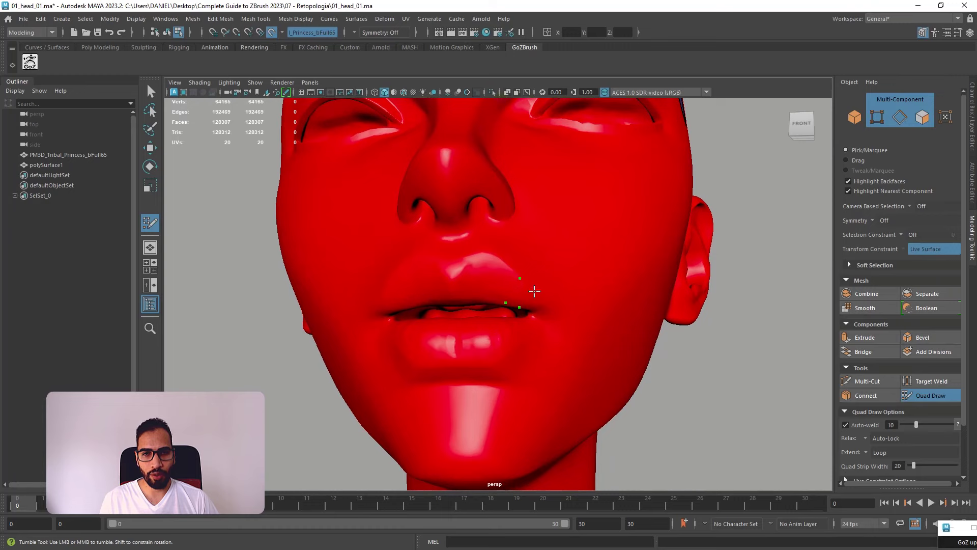
pyautogui.click(532, 292)
pyautogui.keyDown('shift'); pyautogui.click(520, 293); pyautogui.keyUp('shift')
pyautogui.click(544, 248)
pyautogui.click(560, 264)
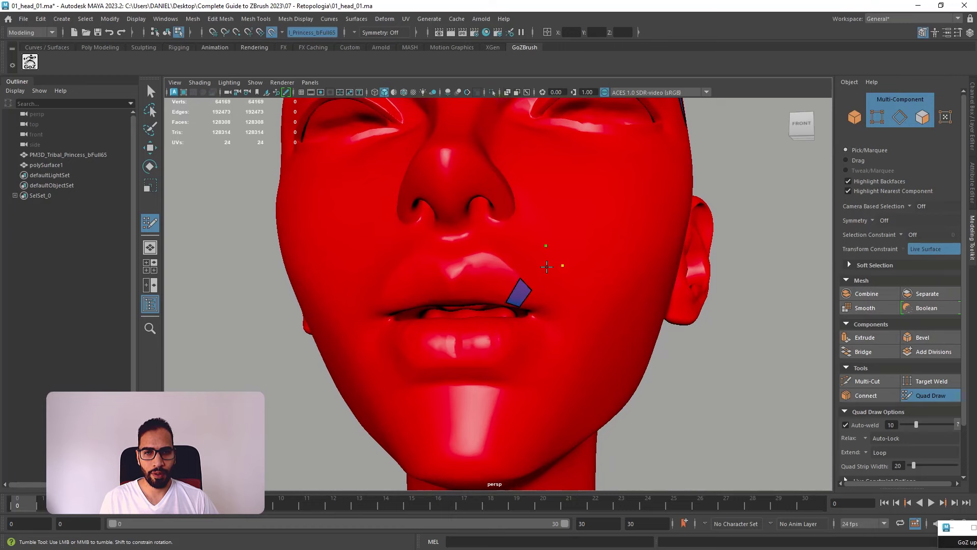
pyautogui.keyDown('shift'); pyautogui.click(532, 264); pyautogui.keyUp('shift')
# - Extend the quad strip from the mouth corner across the cheek to the temple and join it to the brow strip
pyautogui.keyDown('alt'); pyautogui.moveTo(601, 257); pyautogui.dragTo(589, 220, button='right'); pyautogui.keyUp('alt')
pyautogui.keyDown('alt'); pyautogui.moveTo(589, 221); pyautogui.dragTo(573, 246); pyautogui.keyUp('alt')
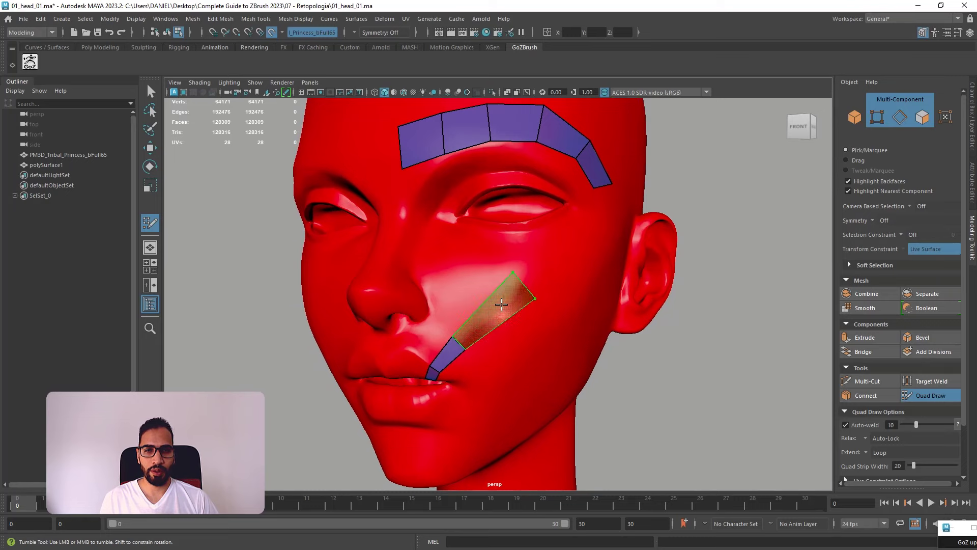
pyautogui.keyDown('shift'); pyautogui.click(535, 299); pyautogui.keyUp('shift')
pyautogui.click(571, 235)
pyautogui.click(588, 262)
pyautogui.keyDown('shift'); pyautogui.click(553, 261); pyautogui.keyUp('shift')
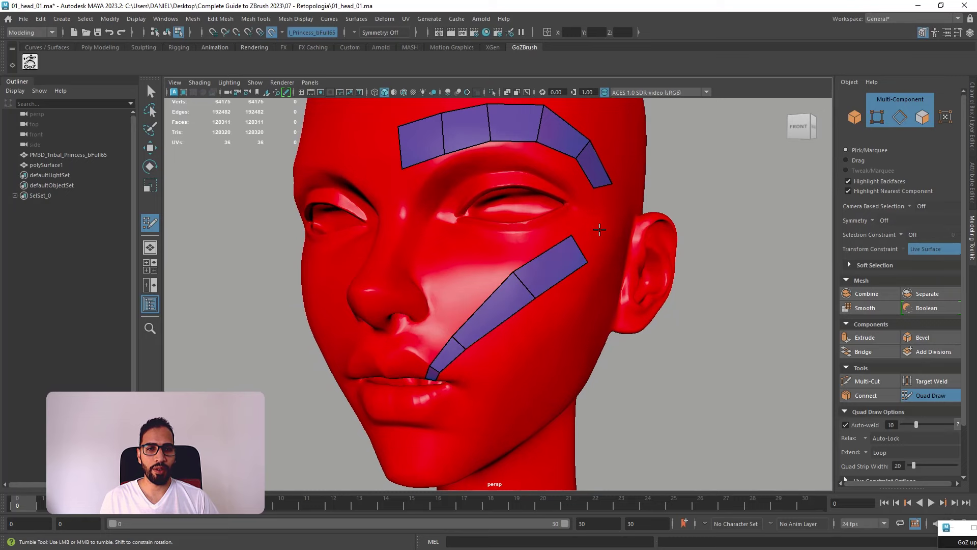
pyautogui.keyDown('shift'); pyautogui.click(596, 231); pyautogui.keyUp('shift')
pyautogui.keyDown('alt'); pyautogui.moveTo(648, 197); pyautogui.dragTo(619, 206); pyautogui.keyUp('alt')
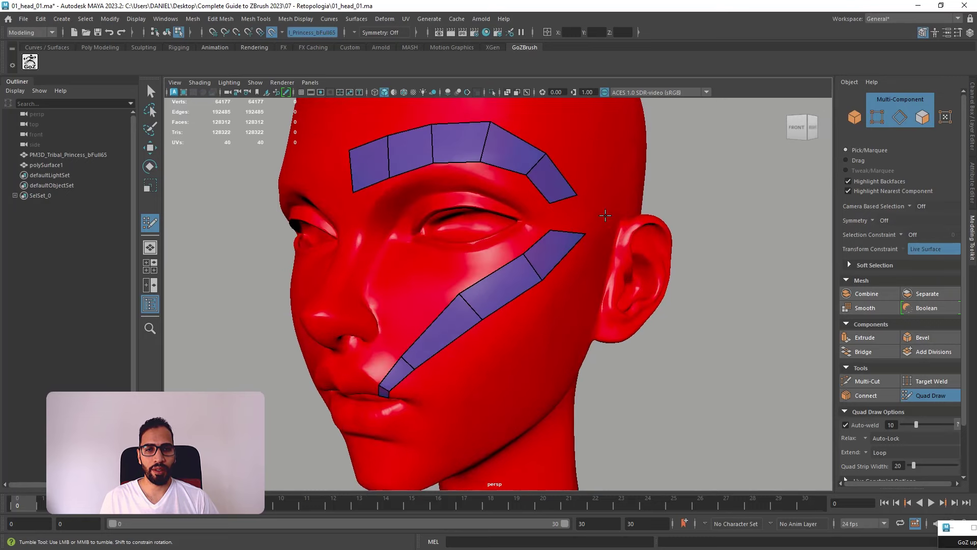
pyautogui.keyDown('shift'); pyautogui.click(569, 216); pyautogui.keyUp('shift')
# - Fill quads from the center below the nose along the upper lip and connect them to the cheek strip
pyautogui.scroll(-6, 573, 235)
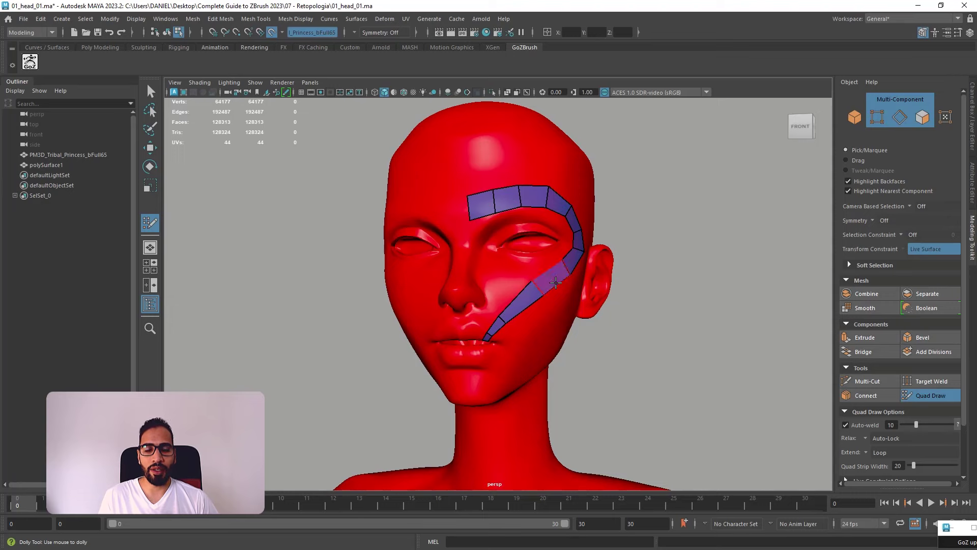
pyautogui.scroll(3, 554, 284)
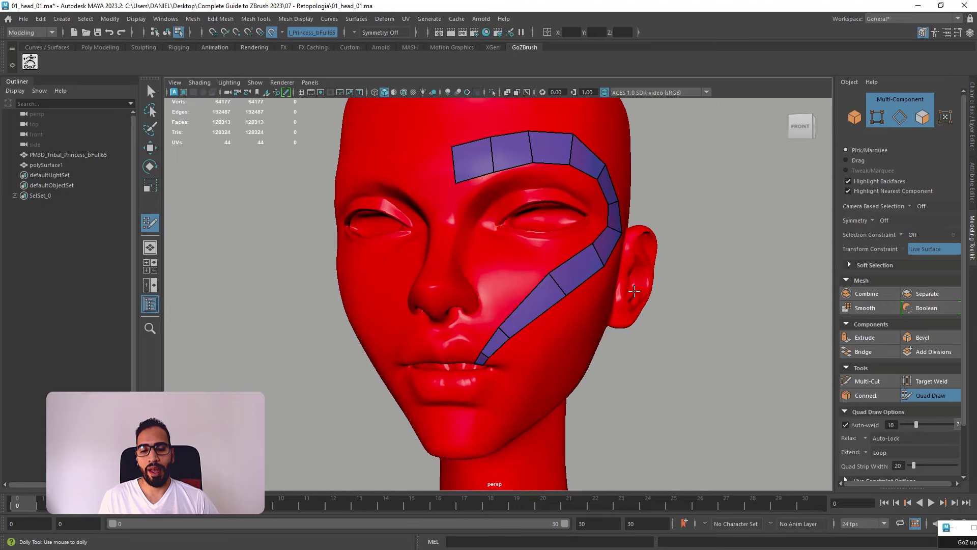
pyautogui.keyDown('alt'); pyautogui.moveTo(633, 290); pyautogui.dragTo(628, 346); pyautogui.keyUp('alt')
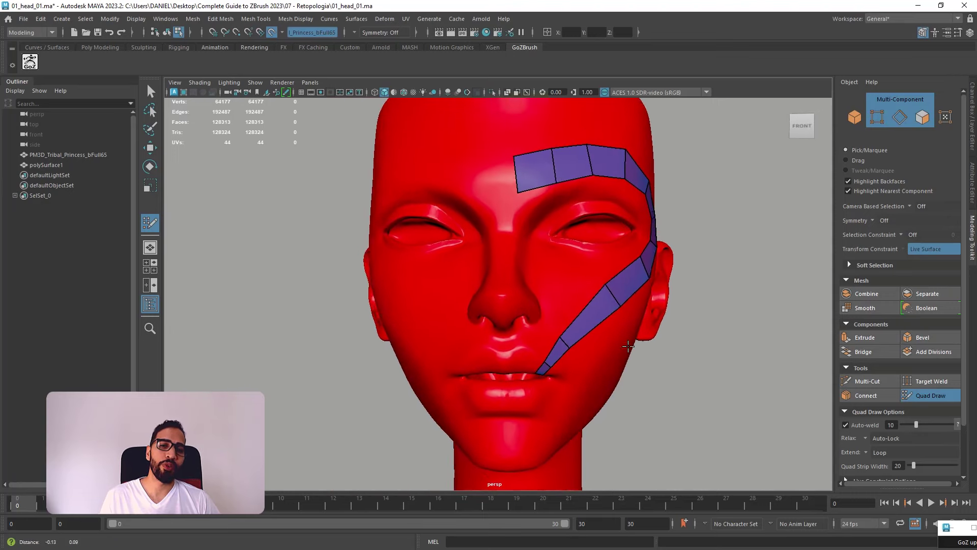
pyautogui.scroll(1, 628, 346)
pyautogui.scroll(3, 617, 369)
pyautogui.scroll(3, 609, 389)
pyautogui.scroll(-2, 593, 402)
pyautogui.keyDown('alt'); pyautogui.moveTo(554, 326); pyautogui.dragTo(537, 349); pyautogui.keyUp('alt')
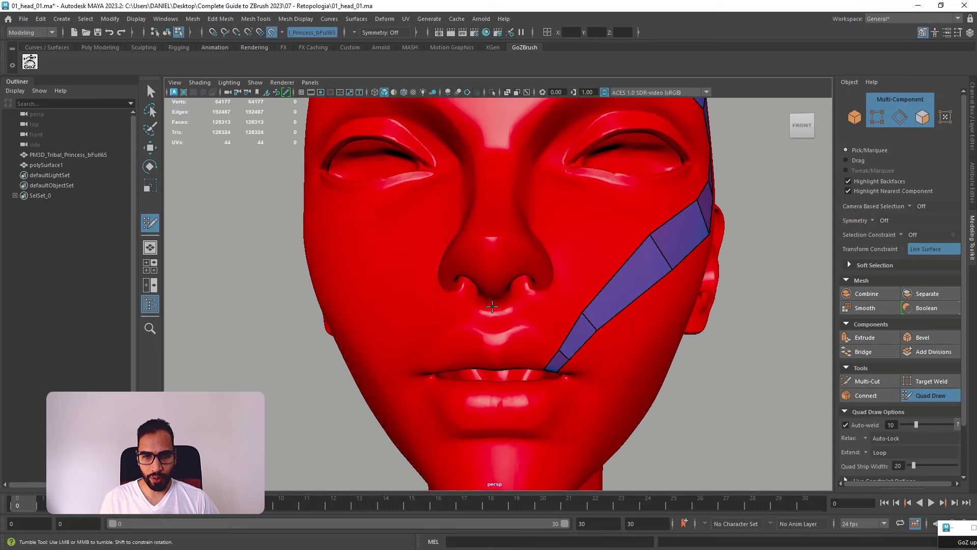
pyautogui.keyDown('shift'); pyautogui.click(522, 306); pyautogui.keyUp('shift')
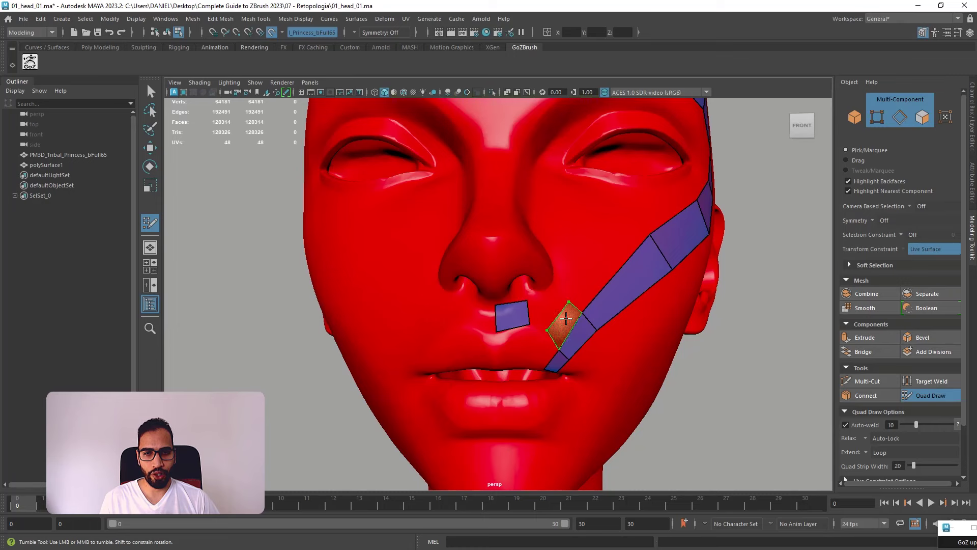
pyautogui.keyDown('shift'); pyautogui.click(563, 320); pyautogui.keyUp('shift')
pyautogui.keyDown('shift'); pyautogui.click(552, 311); pyautogui.keyUp('shift')
pyautogui.keyDown('shift'); pyautogui.moveTo(551, 311); pyautogui.dragTo(547, 329); pyautogui.keyUp('shift')
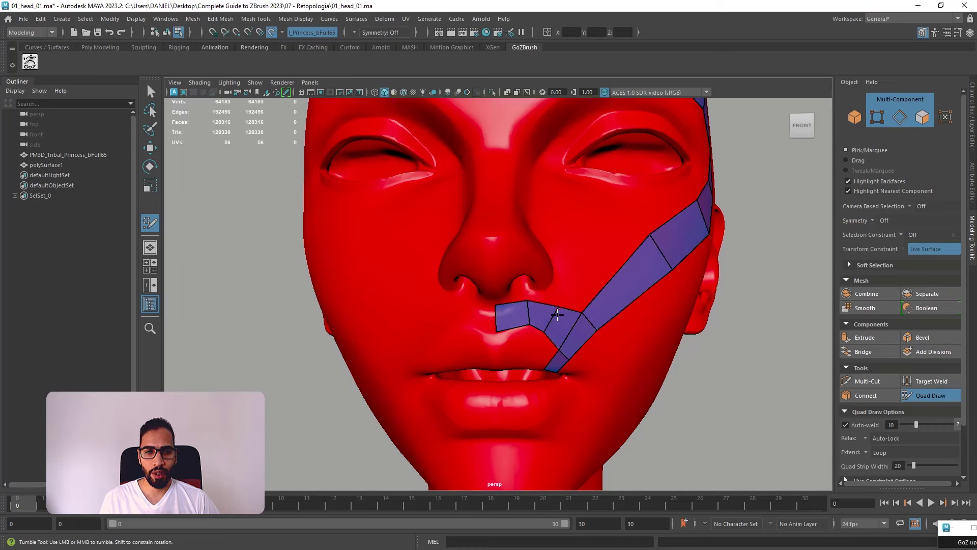
# - Delete the dividing edge between the two outer upper-lip quads and insert a new edge near their middle
pyautogui.keyDown('ctrl'); pyautogui.keyDown('shift'); pyautogui.click(553, 316); pyautogui.keyUp('shift'); pyautogui.keyUp('ctrl')
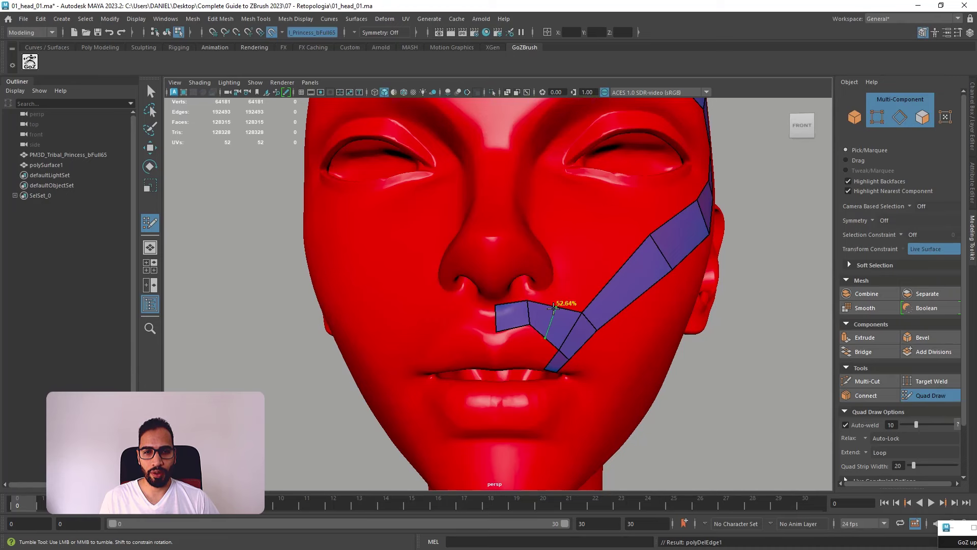
pyautogui.keyDown('ctrl'); pyautogui.click(553, 326); pyautogui.keyUp('ctrl')
pyautogui.moveTo(552, 326)
pyautogui.keyDown('shift'); pyautogui.mouseDown()
pyautogui.moveTo(519, 320)
pyautogui.moveTo(499, 330)
pyautogui.moveTo(604, 359)
pyautogui.moveTo(521, 315)
pyautogui.moveTo(529, 306)
pyautogui.moveTo(518, 367)
pyautogui.mouseUp(); pyautogui.keyUp('shift')
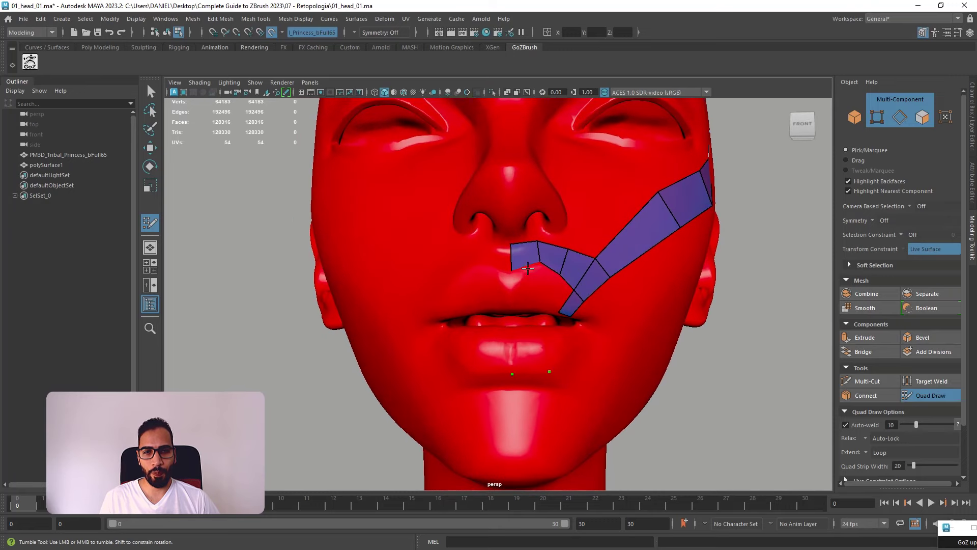
# - Place Quad Draw points below the lower lip and beside the mouth corner, and fill the quad that starts the turn
pyautogui.moveTo(517, 320)
pyautogui.mouseDown()
pyautogui.moveTo(570, 249)
pyautogui.moveTo(503, 284)
pyautogui.moveTo(509, 357)
pyautogui.moveTo(606, 332)
pyautogui.moveTo(514, 373)
pyautogui.mouseUp()
pyautogui.press('Escape')
pyautogui.click(502, 376)
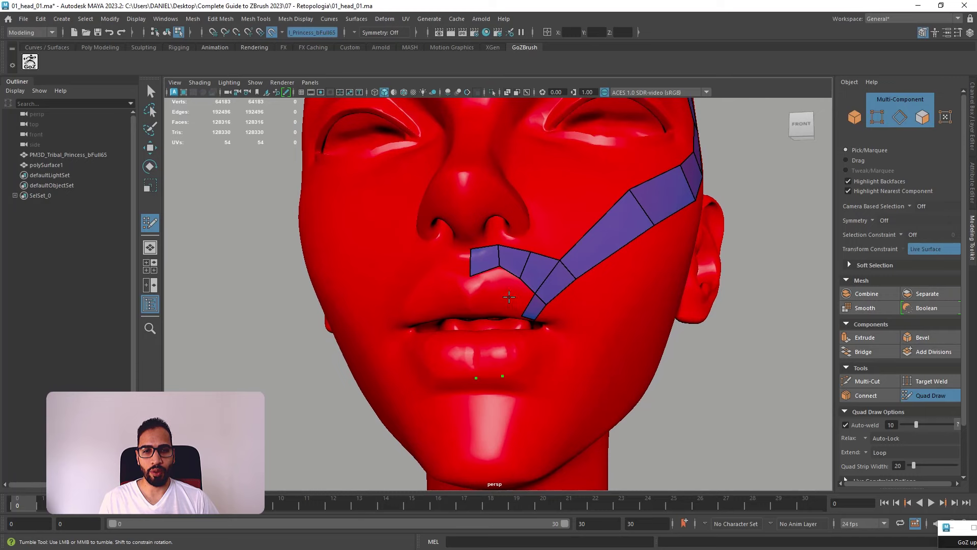
pyautogui.click(528, 368)
pyautogui.moveTo(559, 322)
pyautogui.keyDown('alt'); pyautogui.mouseDown()
pyautogui.moveTo(563, 312)
pyautogui.moveTo(536, 298)
pyautogui.moveTo(571, 324)
pyautogui.mouseUp(); pyautogui.keyUp('alt')
pyautogui.press('Escape')
pyautogui.click(574, 326)
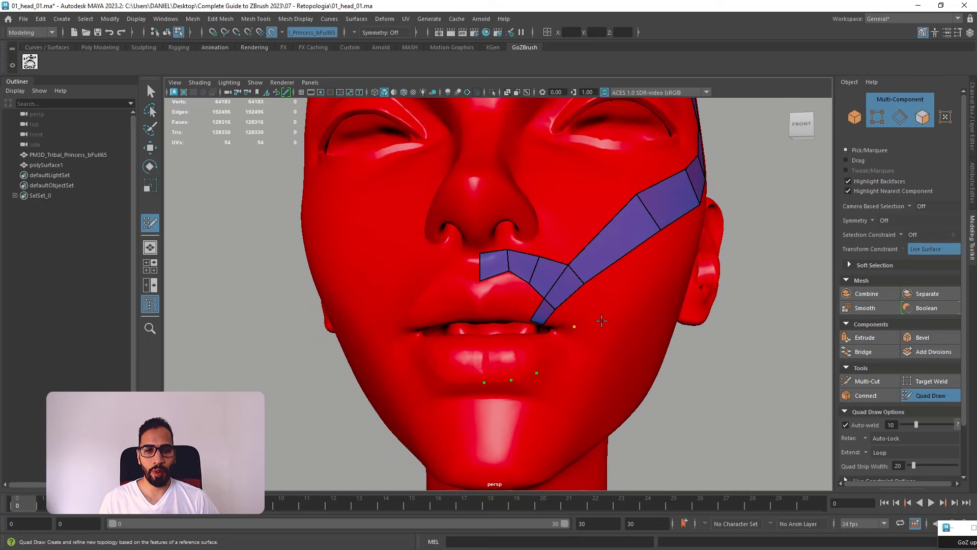
pyautogui.click(605, 324)
pyautogui.keyDown('shift'); pyautogui.click(578, 305); pyautogui.keyUp('shift')
# - Place the remaining points around the lower lip and fill the quads from the mouth corner to the chin's center
pyautogui.click(563, 346)
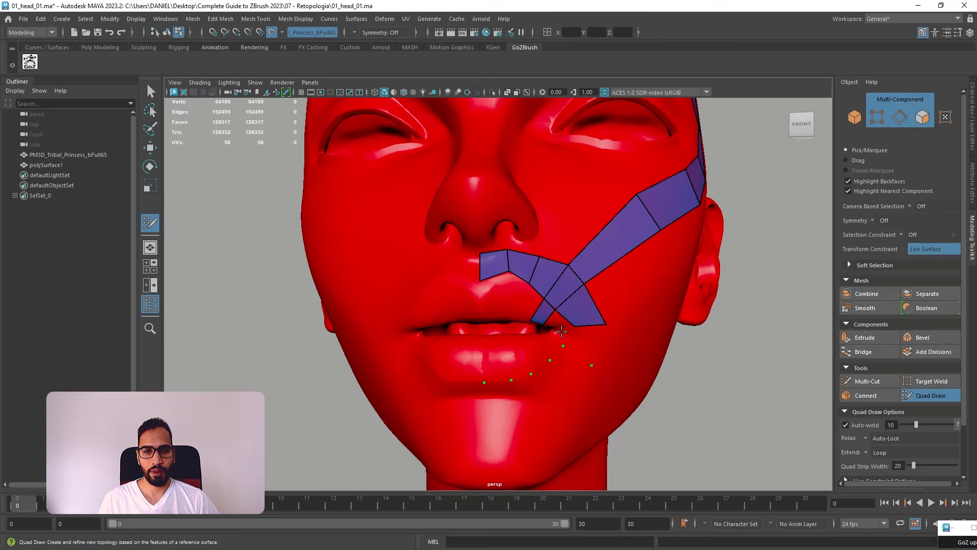
pyautogui.keyDown('shift'); pyautogui.click(582, 345); pyautogui.keyUp('shift')
pyautogui.click(543, 404)
pyautogui.click(517, 410)
pyautogui.keyDown('shift'); pyautogui.click(500, 396); pyautogui.keyUp('shift')
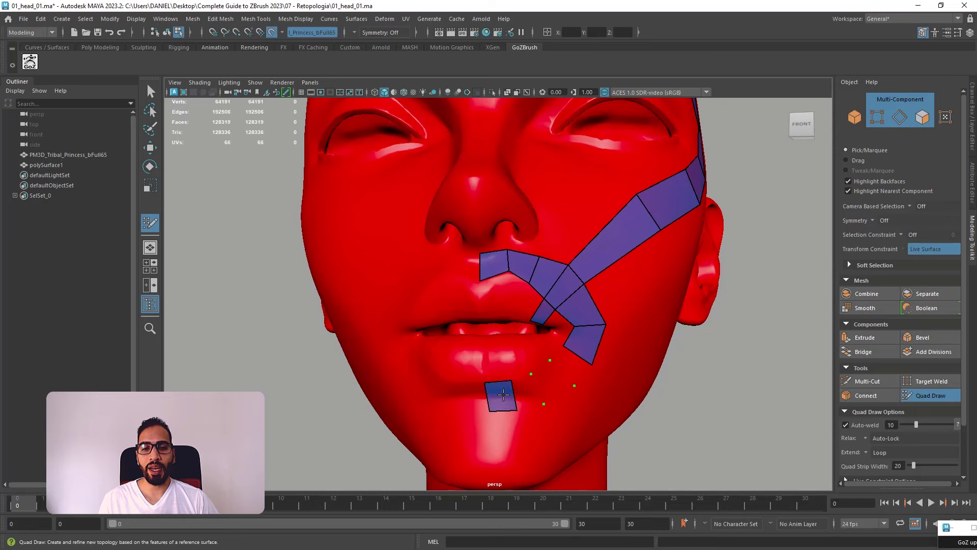
pyautogui.keyDown('shift'); pyautogui.click(528, 392); pyautogui.keyUp('shift')
pyautogui.keyDown('shift'); pyautogui.click(555, 378); pyautogui.keyUp('shift')
pyautogui.keyDown('shift'); pyautogui.click(569, 365); pyautogui.keyUp('shift')
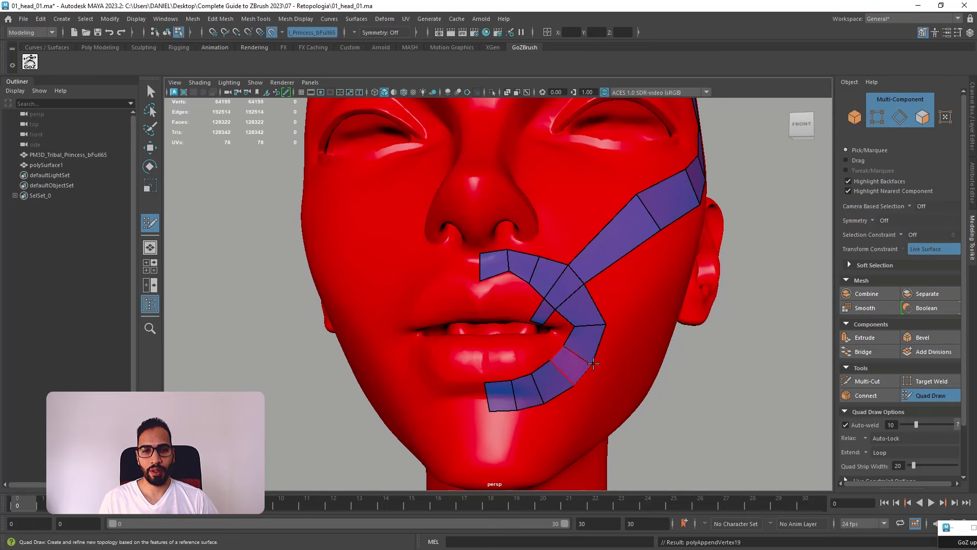
# - Sketch temporary vertical guide lines linking the upper and lower quads of the mouth loop, and clear them
pyautogui.keyDown('alt'); pyautogui.moveTo(569, 366); pyautogui.dragTo(541, 366); pyautogui.keyUp('alt')
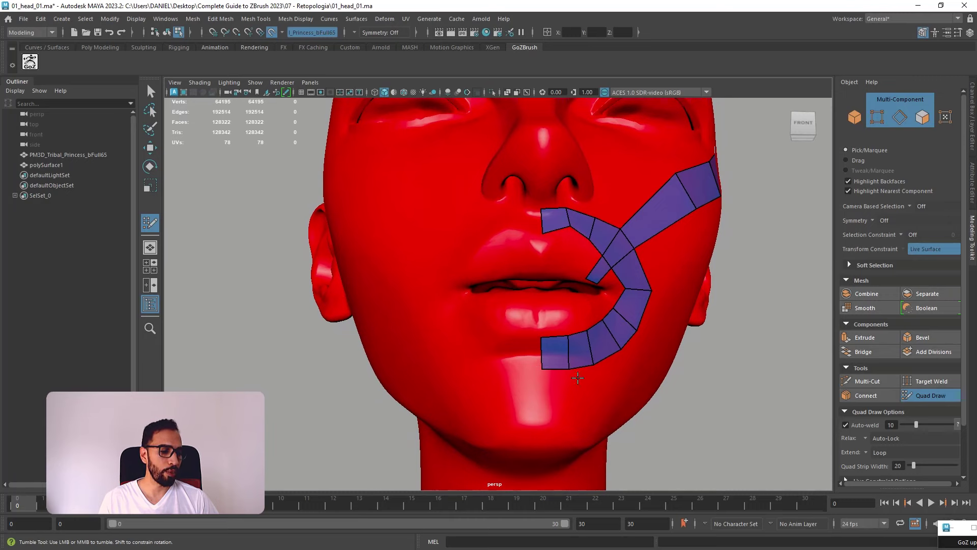
pyautogui.keyDown('alt'); pyautogui.moveTo(578, 377); pyautogui.dragTo(584, 383, button='right'); pyautogui.keyUp('alt')
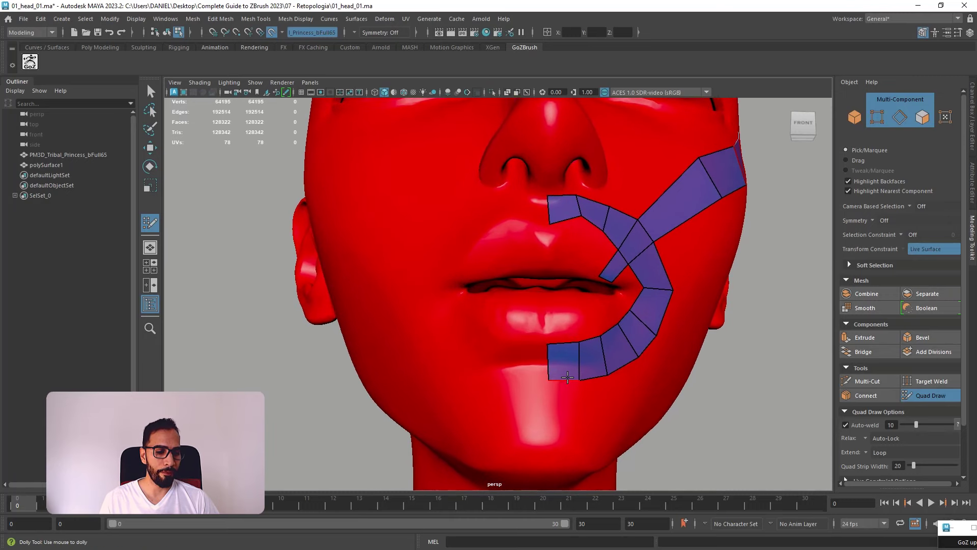
pyautogui.keyDown('alt'); pyautogui.moveTo(576, 375); pyautogui.dragTo(568, 377); pyautogui.keyUp('alt')
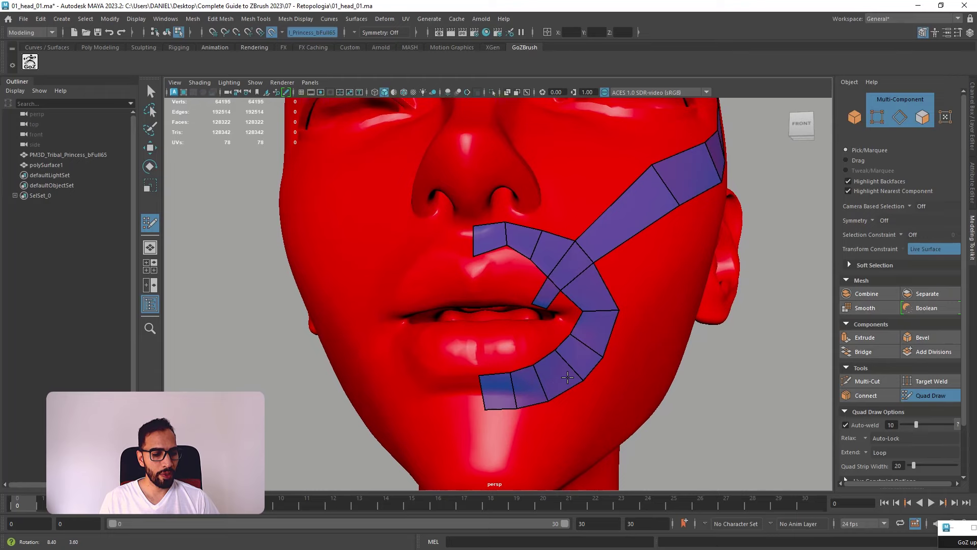
pyautogui.keyDown('alt'); pyautogui.moveTo(568, 377); pyautogui.dragTo(539, 362); pyautogui.keyUp('alt')
pyautogui.keyDown('alt'); pyautogui.moveTo(535, 263); pyautogui.dragTo(575, 257); pyautogui.keyUp('alt')
pyautogui.moveTo(583, 196); pyautogui.dragTo(586, 354)
pyautogui.moveTo(602, 209); pyautogui.dragTo(609, 341)
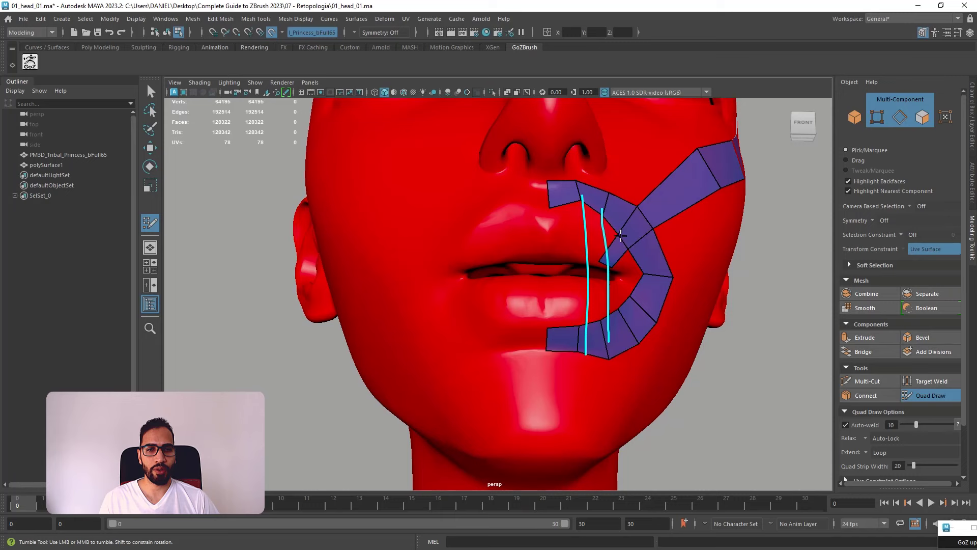
pyautogui.moveTo(619, 231)
pyautogui.mouseDown()
pyautogui.moveTo(617, 321)
pyautogui.moveTo(626, 315)
pyautogui.mouseUp()
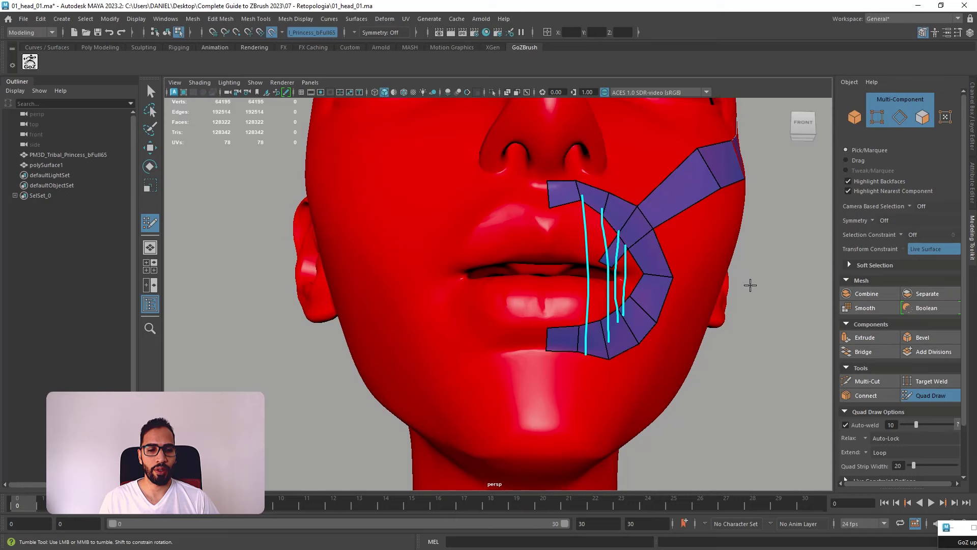
pyautogui.press('Escape')
# - Number the faces of the mouth loop with temporary annotations, starting at 1 below the nose, and clear them
pyautogui.moveTo(572, 244)
pyautogui.keyDown('alt'); pyautogui.mouseDown()
pyautogui.moveTo(534, 264)
pyautogui.moveTo(507, 262)
pyautogui.mouseUp(); pyautogui.keyUp('alt')
pyautogui.moveTo(532, 245); pyautogui.dragTo(549, 262)
pyautogui.moveTo(566, 256)
pyautogui.mouseDown()
pyautogui.moveTo(597, 275)
pyautogui.moveTo(611, 310)
pyautogui.mouseUp()
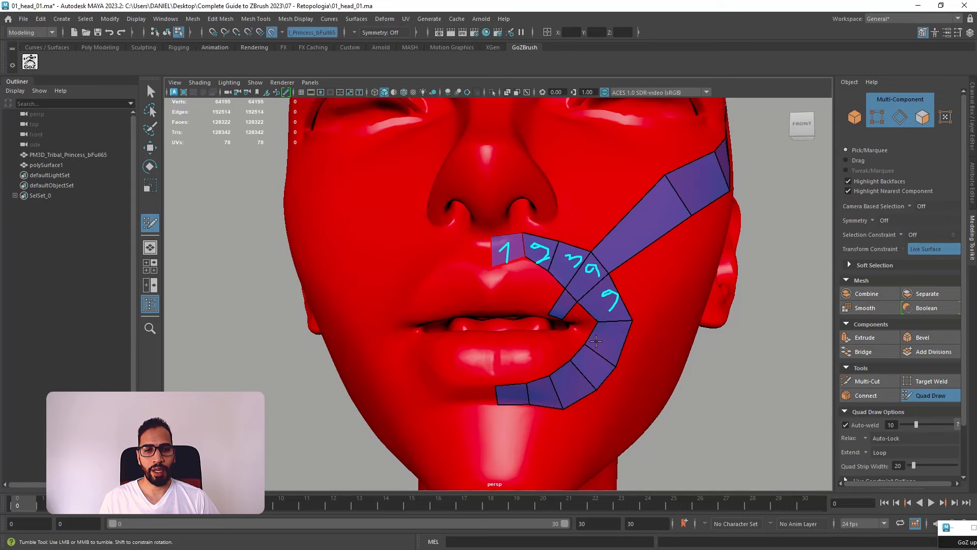
pyautogui.moveTo(604, 367)
pyautogui.mouseDown()
pyautogui.moveTo(618, 382)
pyautogui.moveTo(596, 407)
pyautogui.moveTo(559, 422)
pyautogui.mouseUp()
pyautogui.press('Escape')
# - Place Quad Draw points along the lower lip's inner edge and fill three quads from the center toward the mouth corner
pyautogui.moveTo(751, 358)
pyautogui.keyDown('alt'); pyautogui.mouseDown()
pyautogui.moveTo(728, 367)
pyautogui.moveTo(749, 354)
pyautogui.mouseUp(); pyautogui.keyUp('alt')
pyautogui.scroll(4, 512, 336)
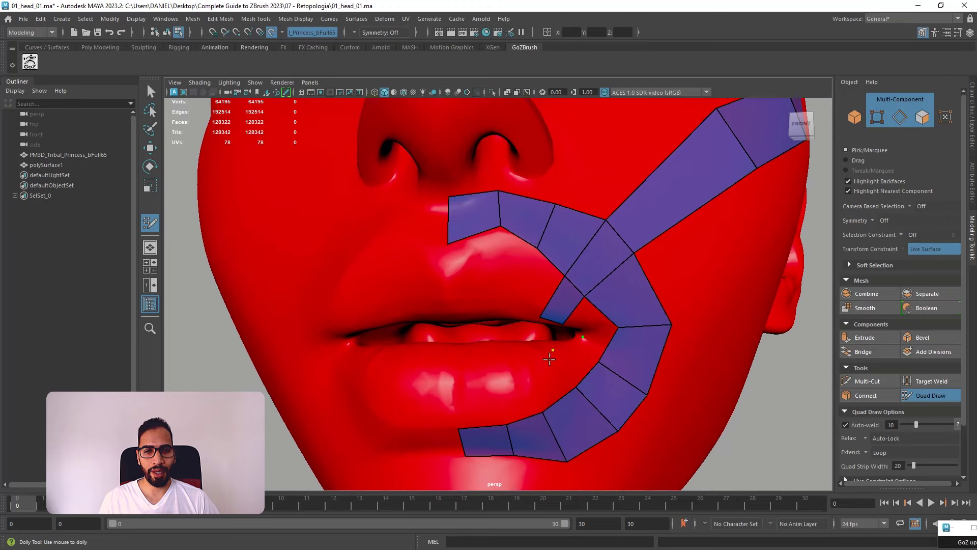
pyautogui.keyDown('alt'); pyautogui.moveTo(521, 354); pyautogui.dragTo(519, 324); pyautogui.keyUp('alt')
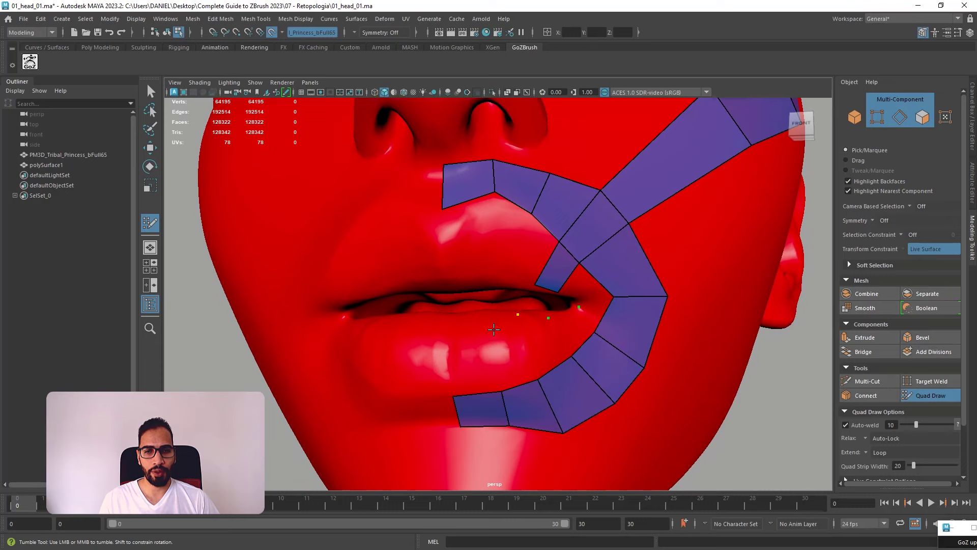
pyautogui.click(441, 313)
pyautogui.keyDown('shift'); pyautogui.click(466, 351); pyautogui.keyUp('shift')
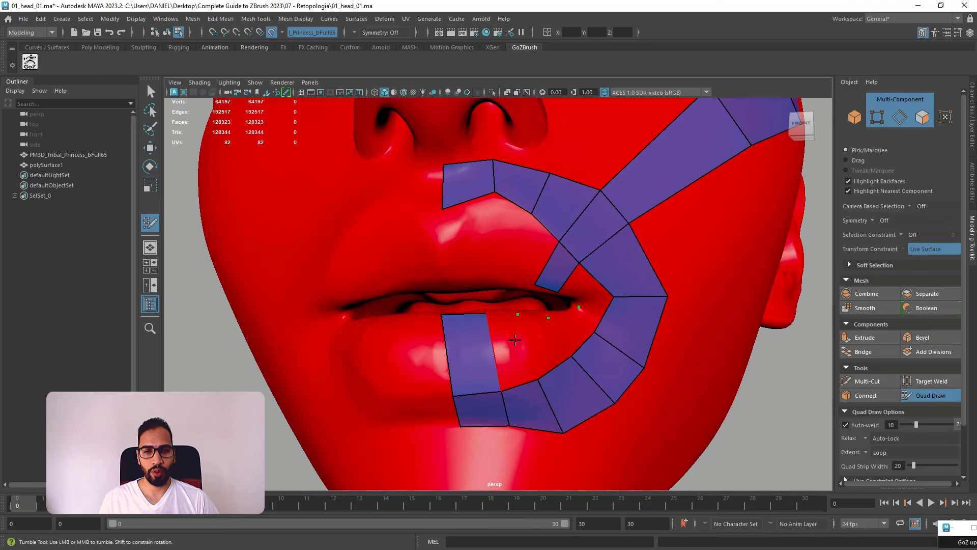
pyautogui.keyDown('shift'); pyautogui.click(509, 346); pyautogui.keyUp('shift')
pyautogui.keyDown('shift'); pyautogui.click(534, 341); pyautogui.keyUp('shift')
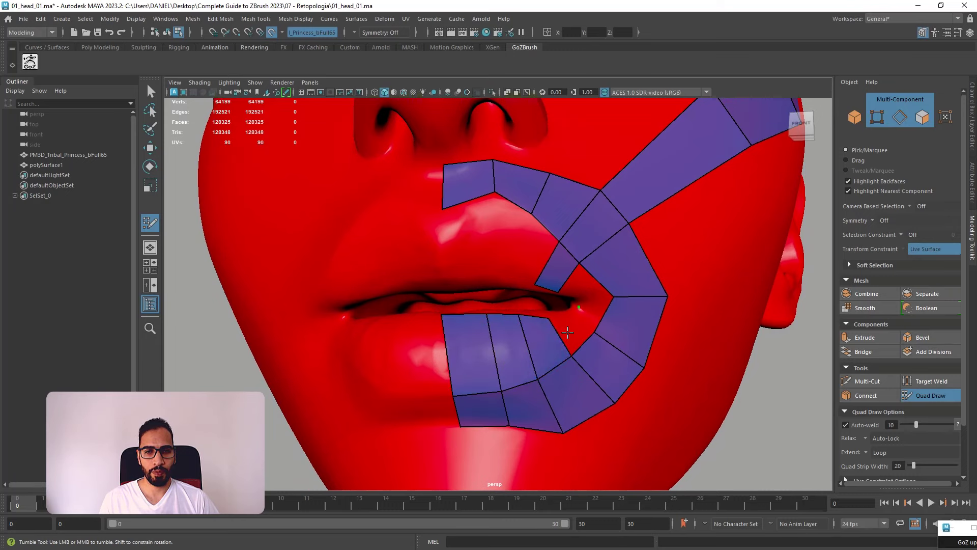
# - Fill the remaining inner quads around the mouth corner, joining the lower lip strip to the upper lip quad
pyautogui.keyDown('alt'); pyautogui.moveTo(567, 332); pyautogui.dragTo(557, 368); pyautogui.keyUp('alt')
pyautogui.keyDown('alt'); pyautogui.moveTo(539, 376); pyautogui.dragTo(519, 338, button='right'); pyautogui.keyUp('alt')
pyautogui.keyDown('alt'); pyautogui.moveTo(519, 338); pyautogui.dragTo(530, 279); pyautogui.keyUp('alt')
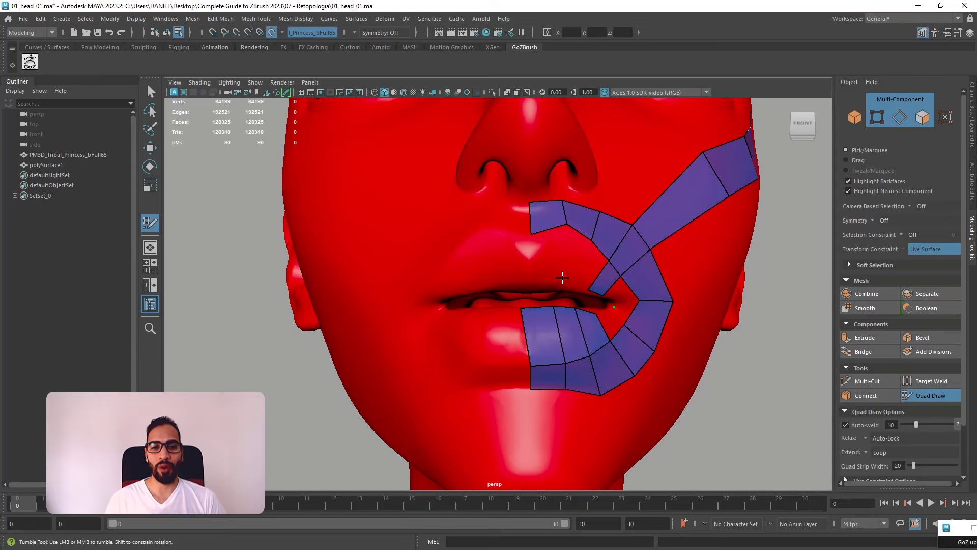
pyautogui.scroll(2, 585, 321)
pyautogui.moveTo(540, 314); pyautogui.dragTo(551, 313)
pyautogui.keyDown('alt'); pyautogui.moveTo(544, 315); pyautogui.dragTo(524, 329, button='middle'); pyautogui.keyUp('alt')
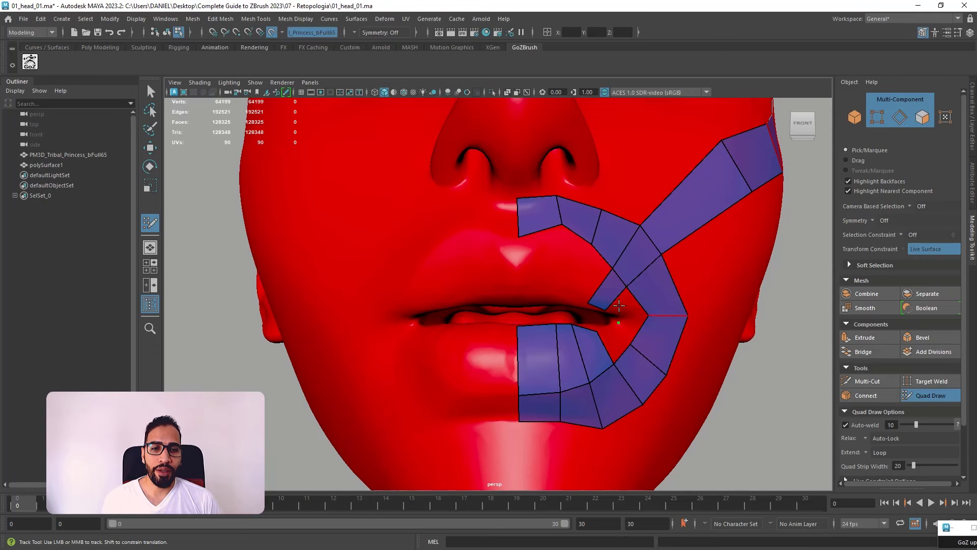
pyautogui.keyDown('alt'); pyautogui.moveTo(656, 306); pyautogui.dragTo(600, 308, button='right'); pyautogui.keyUp('alt')
pyautogui.keyDown('alt'); pyautogui.moveTo(636, 326); pyautogui.dragTo(607, 349); pyautogui.keyUp('alt')
pyautogui.keyDown('alt'); pyautogui.moveTo(573, 392); pyautogui.dragTo(584, 321, button='middle'); pyautogui.keyUp('alt')
pyautogui.moveTo(584, 324)
pyautogui.keyDown('alt'); pyautogui.mouseDown(button='right')
pyautogui.moveTo(591, 340)
pyautogui.moveTo(590, 306)
pyautogui.mouseUp(button='right'); pyautogui.keyUp('alt')
pyautogui.keyDown('shift'); pyautogui.click(579, 300); pyautogui.keyUp('shift')
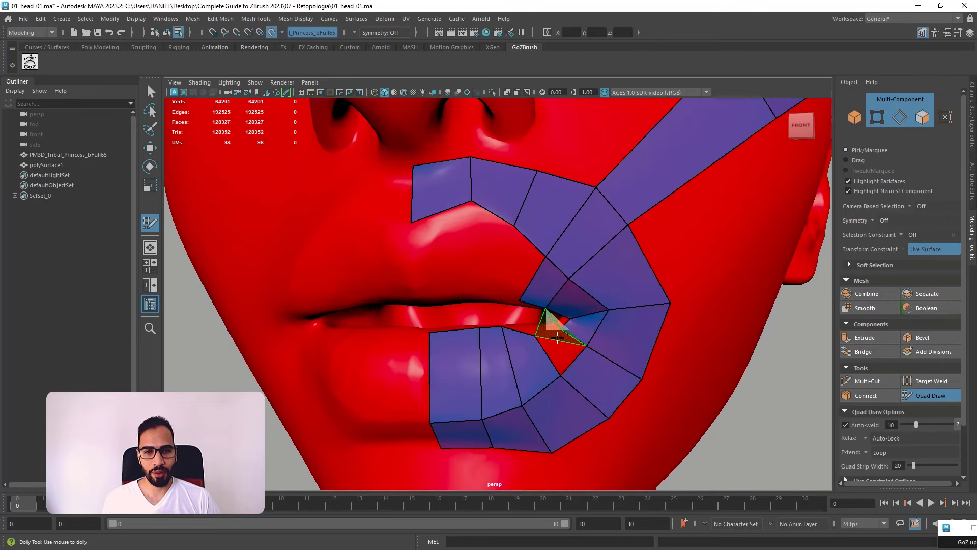
pyautogui.keyDown('shift'); pyautogui.click(559, 353); pyautogui.keyUp('shift')
pyautogui.keyDown('shift'); pyautogui.click(558, 328); pyautogui.keyUp('shift')
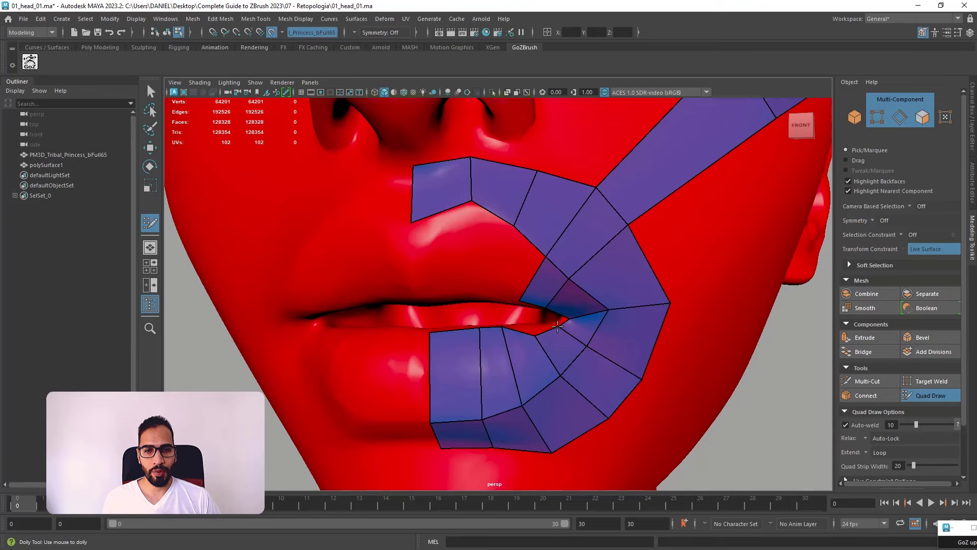
# - Place points along the upper lip's inner edge, fill the three open quads up to the center, and adjust the edge points
pyautogui.keyDown('alt'); pyautogui.moveTo(535, 334); pyautogui.dragTo(569, 335); pyautogui.keyUp('alt')
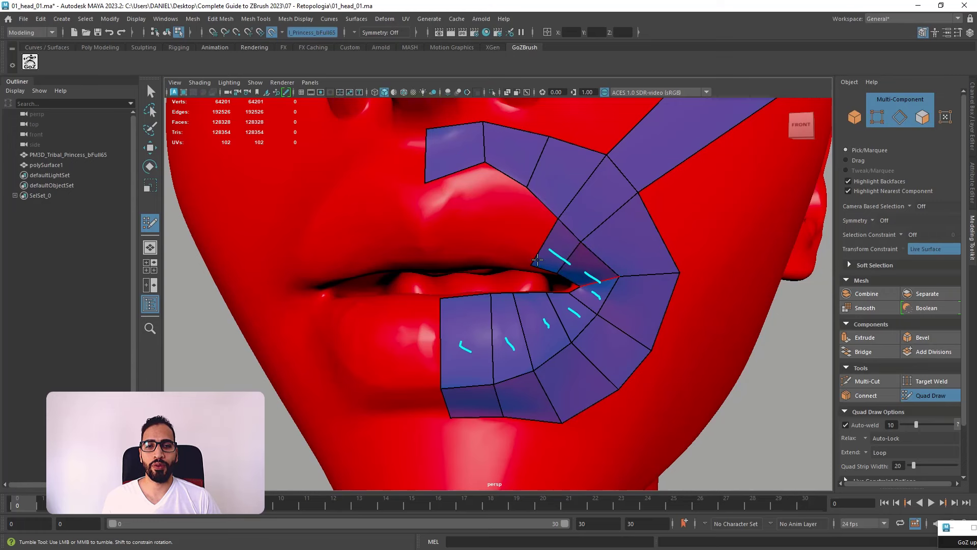
pyautogui.click(430, 261)
pyautogui.keyDown('shift'); pyautogui.click(458, 214); pyautogui.keyUp('shift')
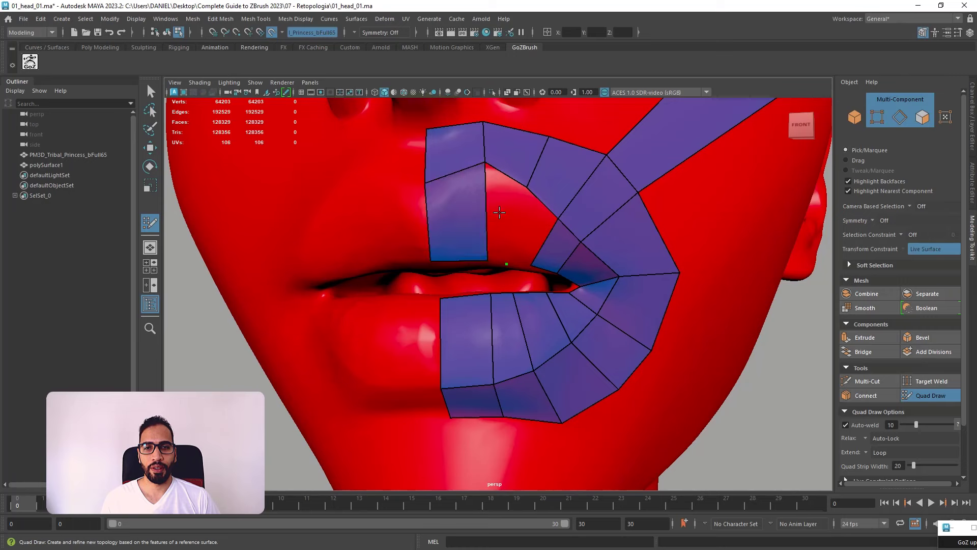
pyautogui.keyDown('shift'); pyautogui.click(532, 230); pyautogui.keyUp('shift')
pyautogui.keyDown('shift'); pyautogui.click(507, 224); pyautogui.keyUp('shift')
pyautogui.moveTo(530, 265); pyautogui.dragTo(471, 260)
pyautogui.moveTo(541, 263); pyautogui.dragTo(566, 270)
# - Examine the closed lip faces from the side and three-quarter views to check how they follow the mouth
pyautogui.keyDown('alt'); pyautogui.moveTo(611, 293); pyautogui.dragTo(592, 283, button='right'); pyautogui.keyUp('alt')
pyautogui.keyDown('alt'); pyautogui.moveTo(592, 283); pyautogui.dragTo(534, 300); pyautogui.keyUp('alt')
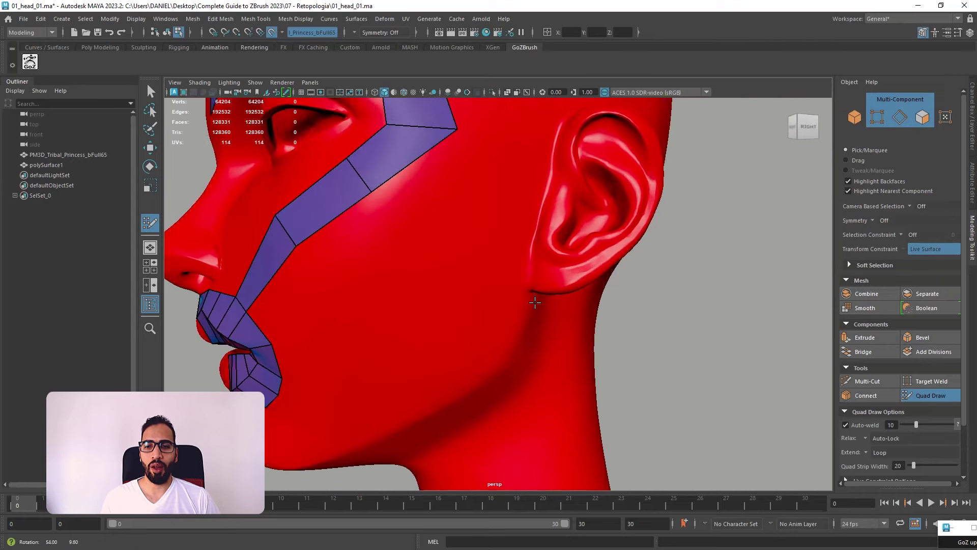
pyautogui.keyDown('alt'); pyautogui.moveTo(534, 300); pyautogui.dragTo(710, 293, button='middle'); pyautogui.keyUp('alt')
pyautogui.keyDown('alt'); pyautogui.moveTo(521, 274); pyautogui.dragTo(512, 340, button='right'); pyautogui.keyUp('alt')
pyautogui.keyDown('alt'); pyautogui.moveTo(513, 340); pyautogui.dragTo(512, 280, button='middle'); pyautogui.keyUp('alt')
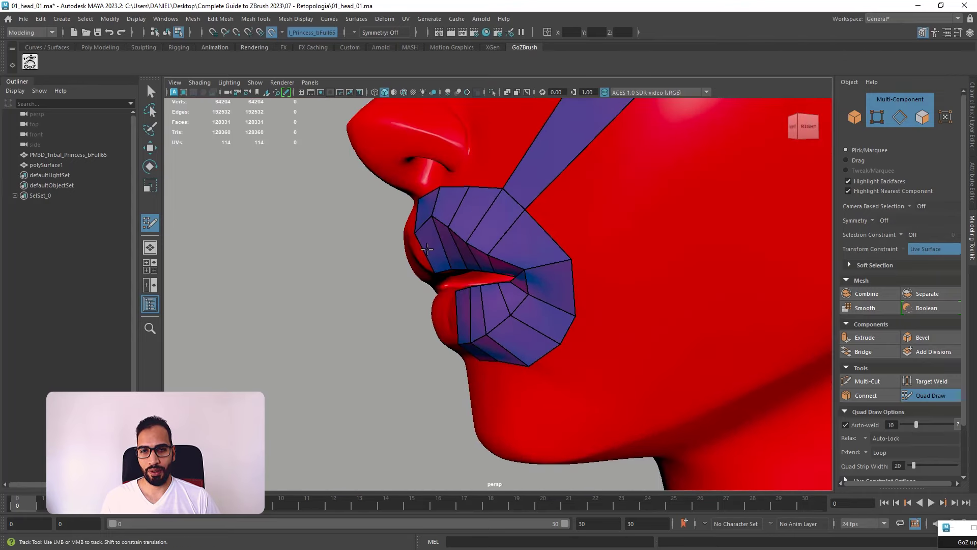
pyautogui.keyDown('alt'); pyautogui.moveTo(481, 257); pyautogui.dragTo(673, 234); pyautogui.keyUp('alt')
pyautogui.keyDown('alt'); pyautogui.moveTo(700, 251); pyautogui.dragTo(750, 281, button='right'); pyautogui.keyUp('alt')
pyautogui.keyDown('alt'); pyautogui.moveTo(750, 281); pyautogui.dragTo(623, 322, button='middle'); pyautogui.keyUp('alt')
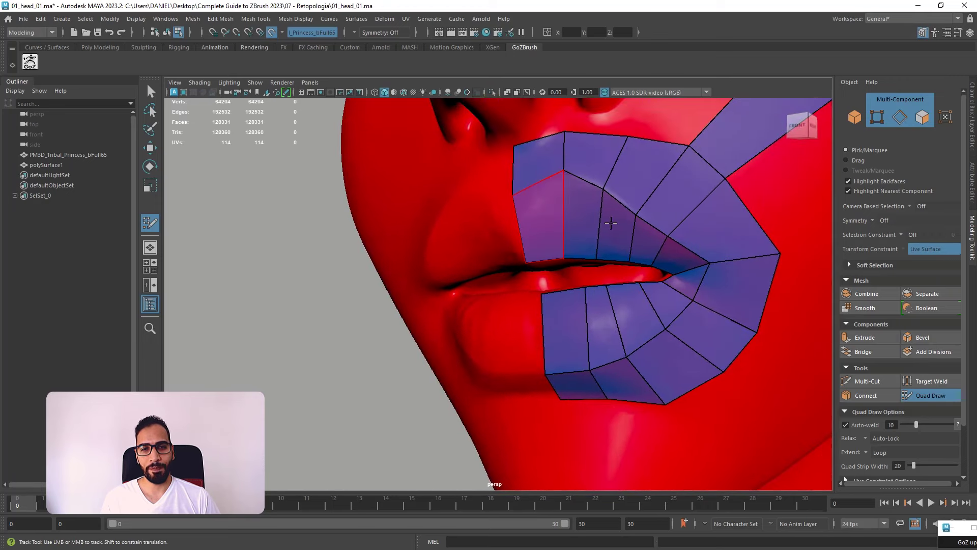
pyautogui.keyDown('alt'); pyautogui.moveTo(350, 345); pyautogui.dragTo(430, 303); pyautogui.keyUp('alt')
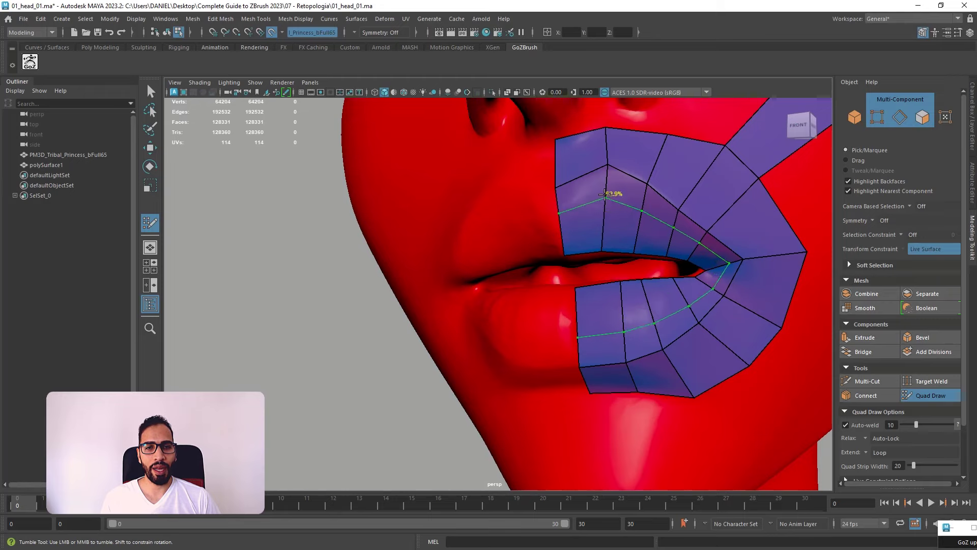
# - Try inserting two edge loops that run around the lips between the inner edge and the outer mouth loop
pyautogui.keyDown('ctrl'); pyautogui.click(618, 221); pyautogui.keyUp('ctrl')
pyautogui.moveTo(662, 260)
pyautogui.keyDown('alt'); pyautogui.mouseDown()
pyautogui.moveTo(486, 270)
pyautogui.moveTo(504, 259)
pyautogui.moveTo(662, 262)
pyautogui.mouseUp(); pyautogui.keyUp('alt')
pyautogui.keyDown('alt'); pyautogui.moveTo(662, 262); pyautogui.dragTo(676, 219, button='right'); pyautogui.keyUp('alt')
pyautogui.keyDown('alt'); pyautogui.moveTo(677, 218); pyautogui.dragTo(537, 267, button='middle'); pyautogui.keyUp('alt')
pyautogui.hotkey('ctrl', 'z')
pyautogui.keyDown('ctrl'); pyautogui.click(531, 234); pyautogui.keyUp('ctrl')
pyautogui.keyDown('ctrl'); pyautogui.click(532, 264); pyautogui.keyUp('ctrl')
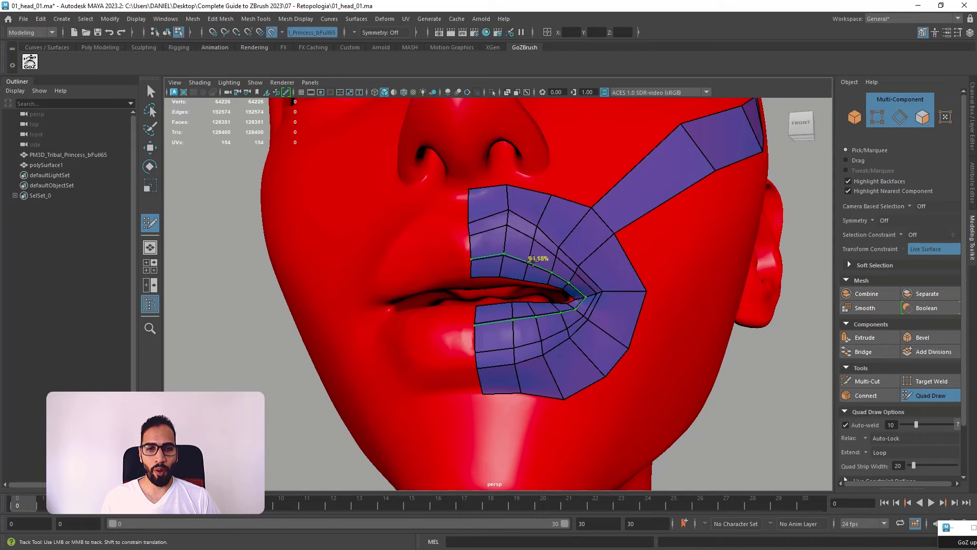
# - Try inserting crosswise edge loops through the upper lip's center and the lower lip
pyautogui.keyDown('alt'); pyautogui.moveTo(531, 264); pyautogui.dragTo(504, 371); pyautogui.keyUp('alt')
pyautogui.keyDown('alt'); pyautogui.moveTo(503, 372); pyautogui.dragTo(541, 378, button='right'); pyautogui.keyUp('alt')
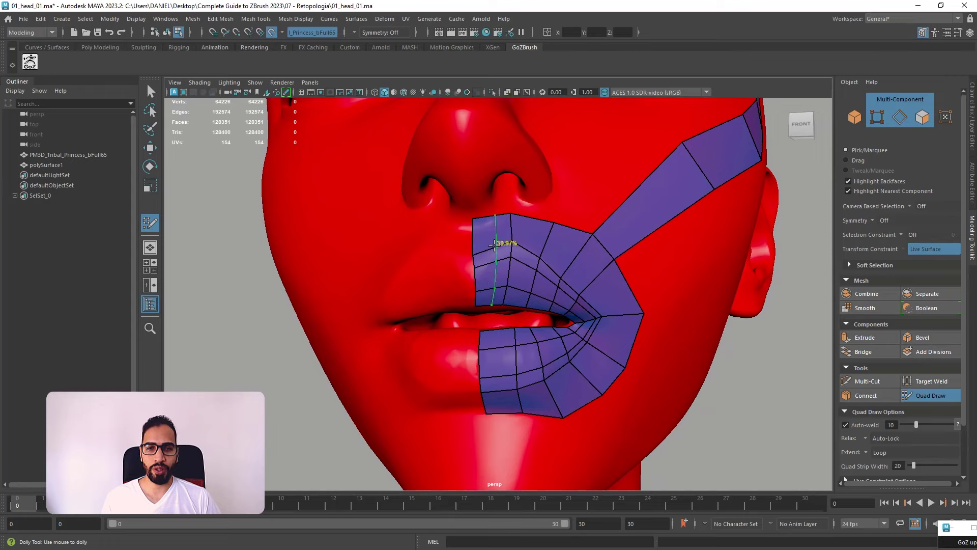
pyautogui.keyDown('ctrl'); pyautogui.click(498, 359); pyautogui.keyUp('ctrl')
pyautogui.keyDown('alt'); pyautogui.moveTo(498, 359); pyautogui.dragTo(581, 344); pyautogui.keyUp('alt')
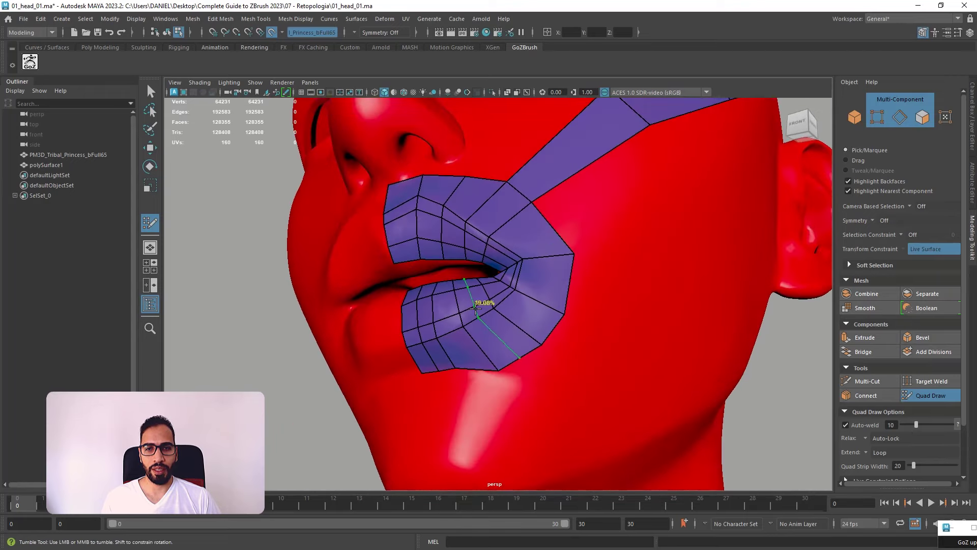
pyautogui.keyDown('ctrl'); pyautogui.click(479, 307); pyautogui.keyUp('ctrl')
pyautogui.keyDown('ctrl'); pyautogui.click(459, 321); pyautogui.keyUp('ctrl')
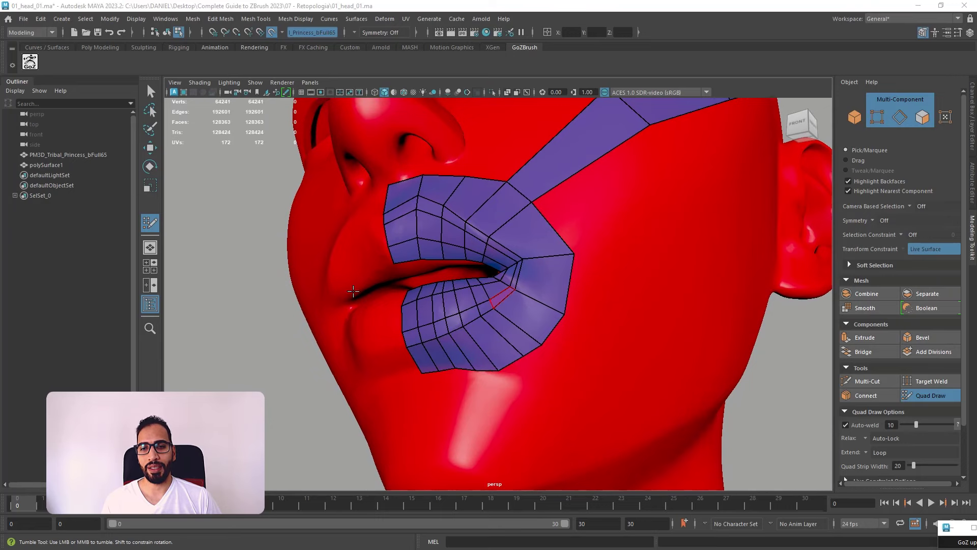
# - Undo all the edge loops inserted across and around the lips
pyautogui.keyDown('alt'); pyautogui.moveTo(506, 332); pyautogui.dragTo(295, 331); pyautogui.keyUp('alt')
pyautogui.hotkey('ctrl', 'z')
pyautogui.hotkey('ctrl', 'z')
pyautogui.hotkey('ctrl', 'z')
pyautogui.hotkey('ctrl', 'z')
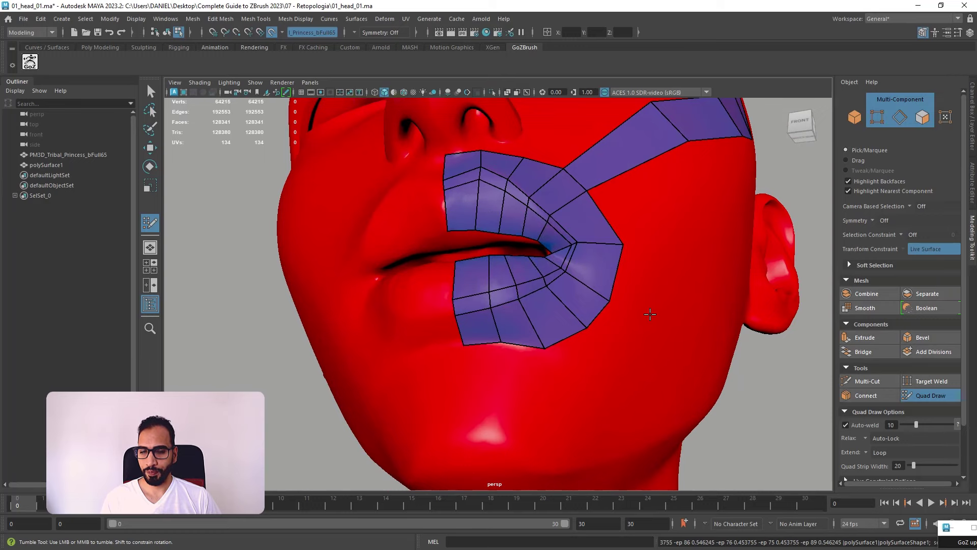
pyautogui.keyDown('alt'); pyautogui.moveTo(650, 314); pyautogui.dragTo(514, 280); pyautogui.keyUp('alt')
pyautogui.hotkey('ctrl', 'z')
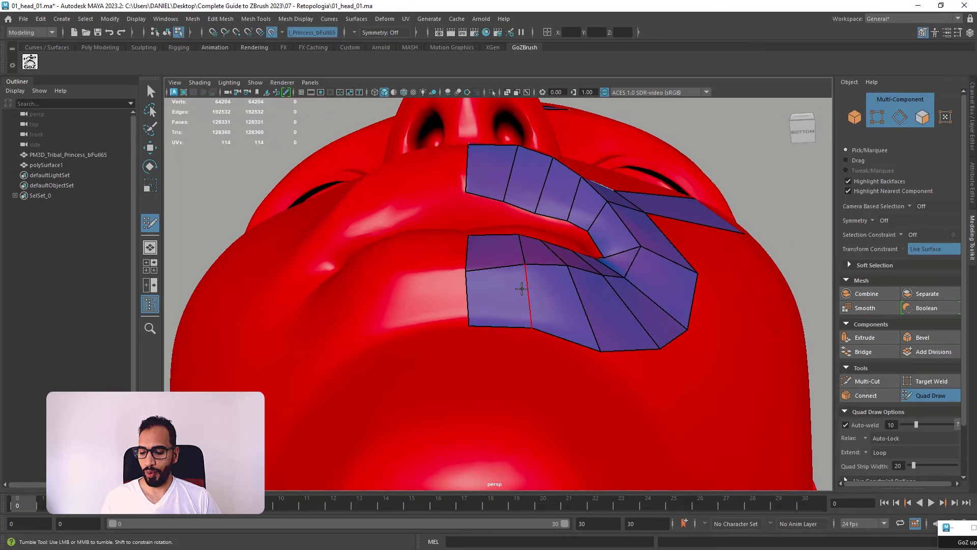
# - Insert two edge loops around the lips, working from below the lower lip
pyautogui.keyDown('ctrl'); pyautogui.click(522, 257); pyautogui.keyUp('ctrl')
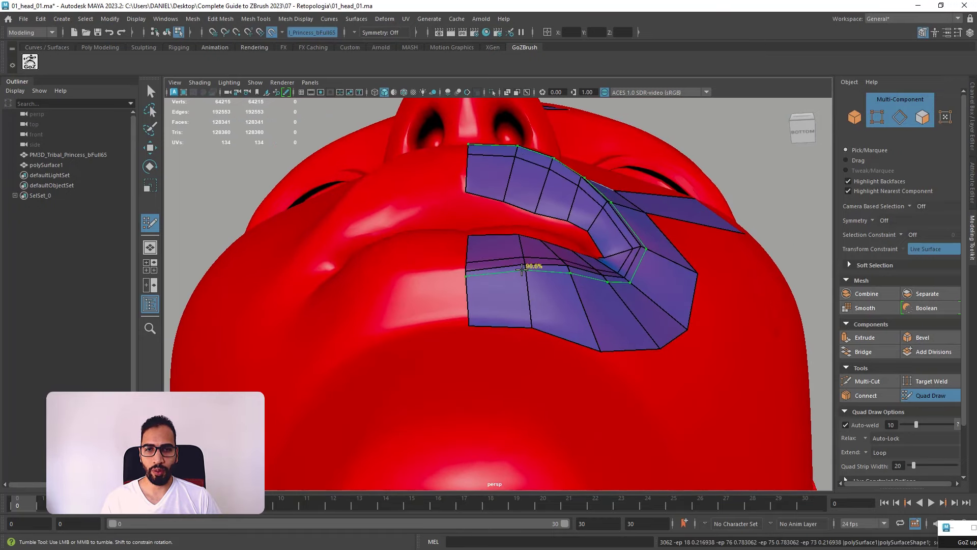
pyautogui.keyDown('ctrl'); pyautogui.click(524, 258); pyautogui.keyUp('ctrl')
pyautogui.keyDown('alt'); pyautogui.moveTo(521, 276); pyautogui.dragTo(499, 263); pyautogui.keyUp('alt')
# - Try inserting a vertical edge loop near the lower lip's center, and undo it
pyautogui.keyDown('ctrl'); pyautogui.click(493, 262); pyautogui.keyUp('ctrl')
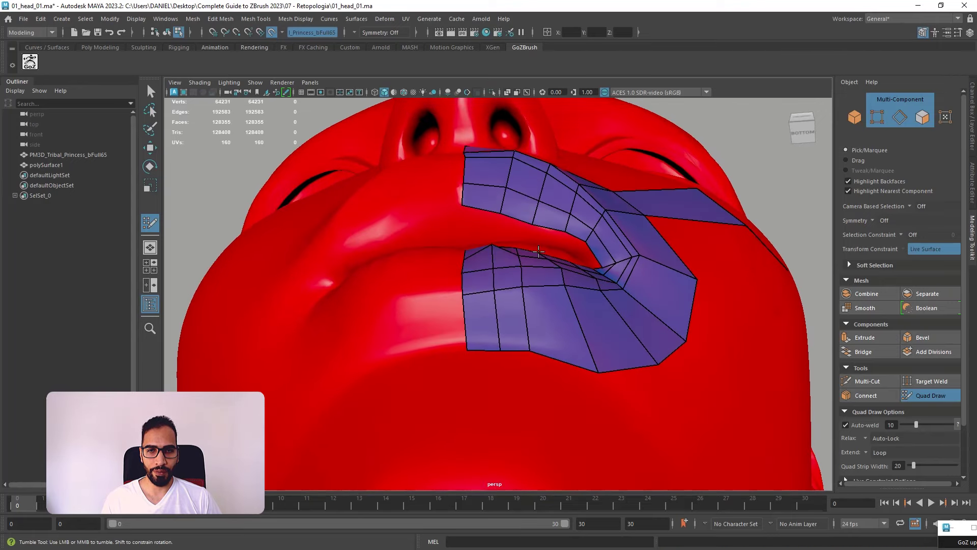
pyautogui.keyDown('alt'); pyautogui.moveTo(487, 269); pyautogui.dragTo(511, 397); pyautogui.keyUp('alt')
pyautogui.hotkey('ctrl', 'z')
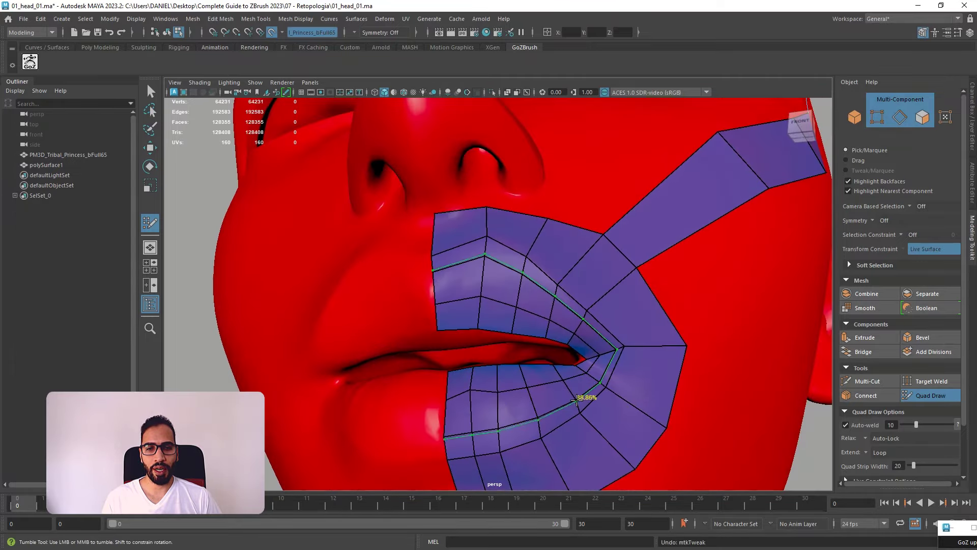
pyautogui.hotkey('ctrl', 'z')
# - Insert a third edge loop around the lips, plus one vertical edge loop each through the lower and upper lip near the center
pyautogui.keyDown('ctrl'); pyautogui.click(514, 402); pyautogui.keyUp('ctrl')
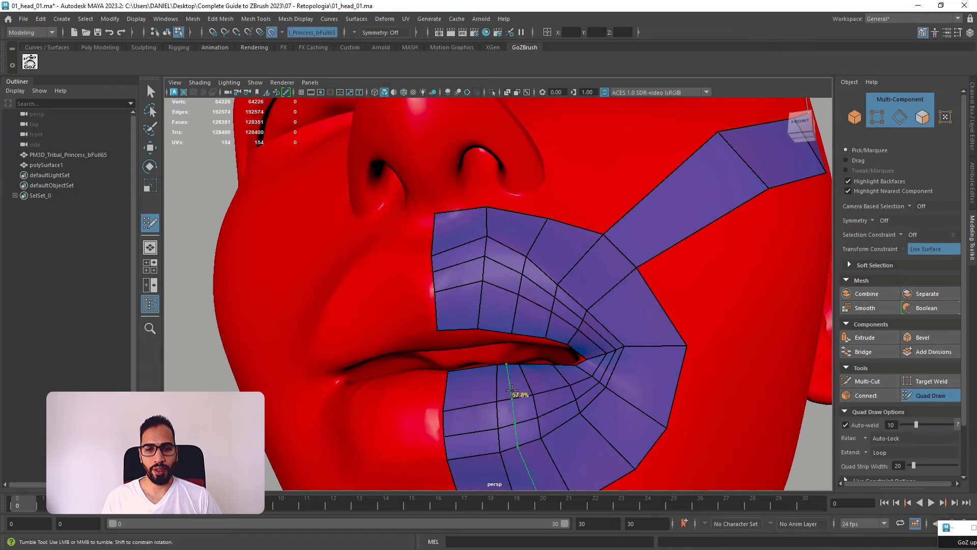
pyautogui.keyDown('alt'); pyautogui.moveTo(508, 378); pyautogui.dragTo(579, 356); pyautogui.keyUp('alt')
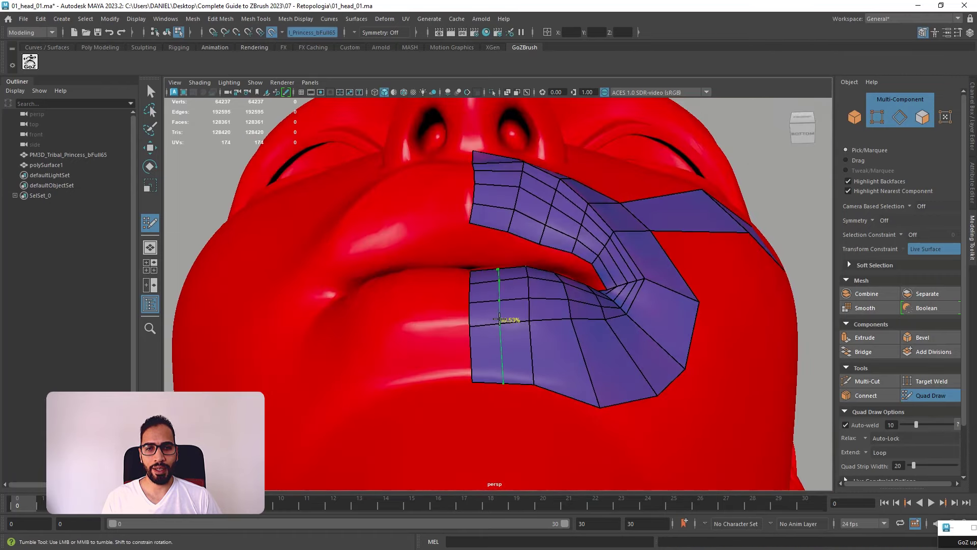
pyautogui.keyDown('ctrl'); pyautogui.click(498, 320); pyautogui.keyUp('ctrl')
pyautogui.keyDown('alt'); pyautogui.moveTo(497, 319); pyautogui.dragTo(521, 282); pyautogui.keyUp('alt')
pyautogui.keyDown('ctrl'); pyautogui.click(497, 233); pyautogui.keyUp('ctrl')
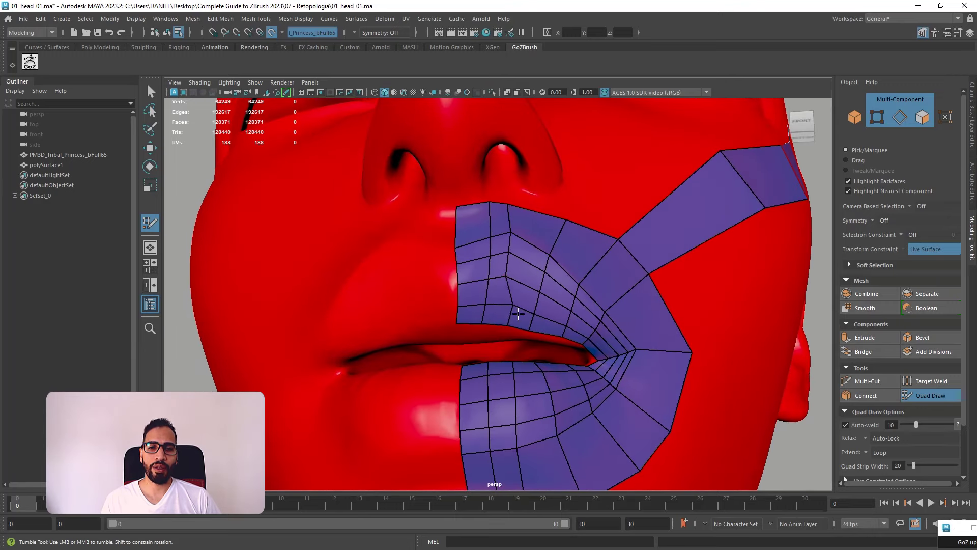
# - Move the upper lip vertices beside the new vertical loop outward to even out the quad spacing
pyautogui.moveTo(517, 268); pyautogui.dragTo(531, 271)
pyautogui.moveTo(520, 232); pyautogui.dragTo(546, 314)
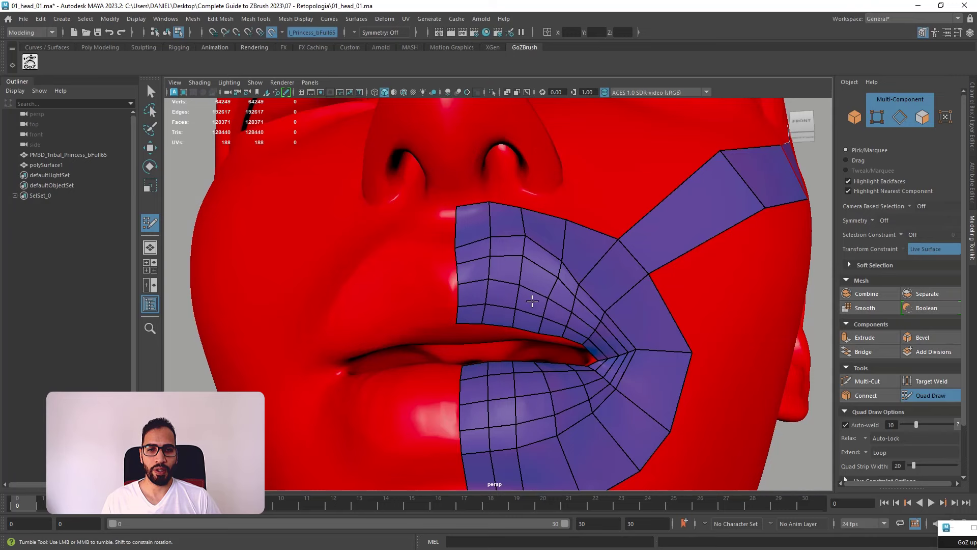
# - Move the loop vertices at the mouth corner inward so the edge loops gather close to the corner
pyautogui.keyDown('alt'); pyautogui.moveTo(528, 379); pyautogui.dragTo(525, 336, button='middle'); pyautogui.keyUp('alt')
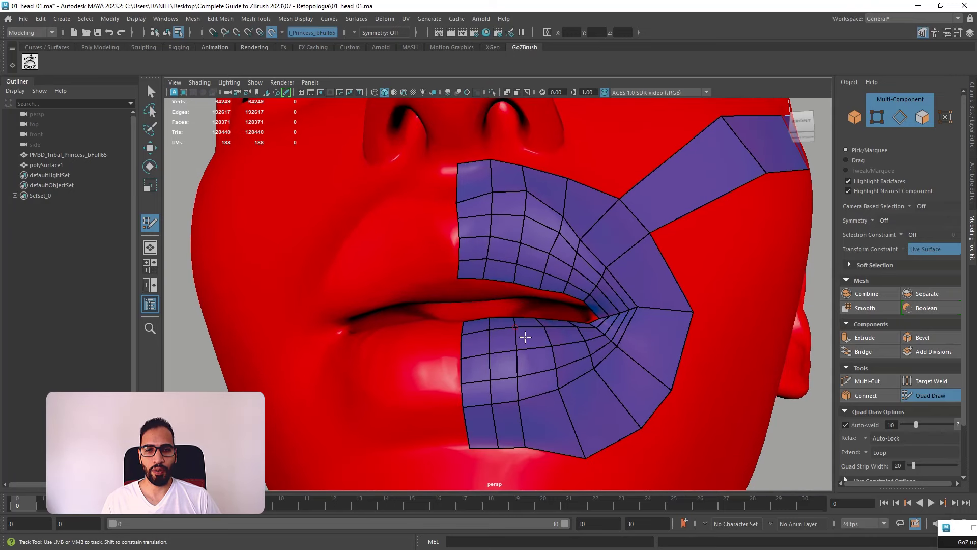
pyautogui.keyDown('alt'); pyautogui.moveTo(525, 337); pyautogui.dragTo(536, 437); pyautogui.keyUp('alt')
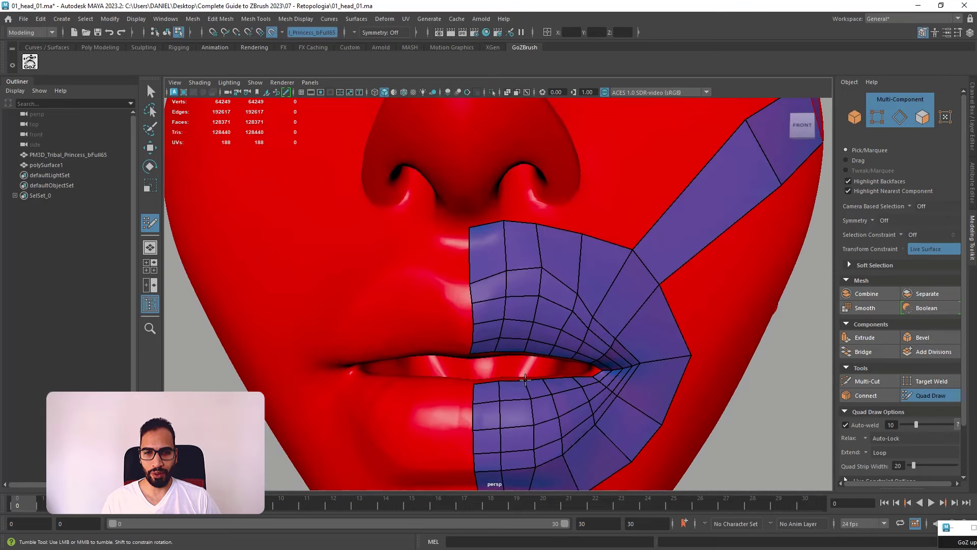
pyautogui.keyDown('alt'); pyautogui.moveTo(548, 403); pyautogui.dragTo(577, 394); pyautogui.keyUp('alt')
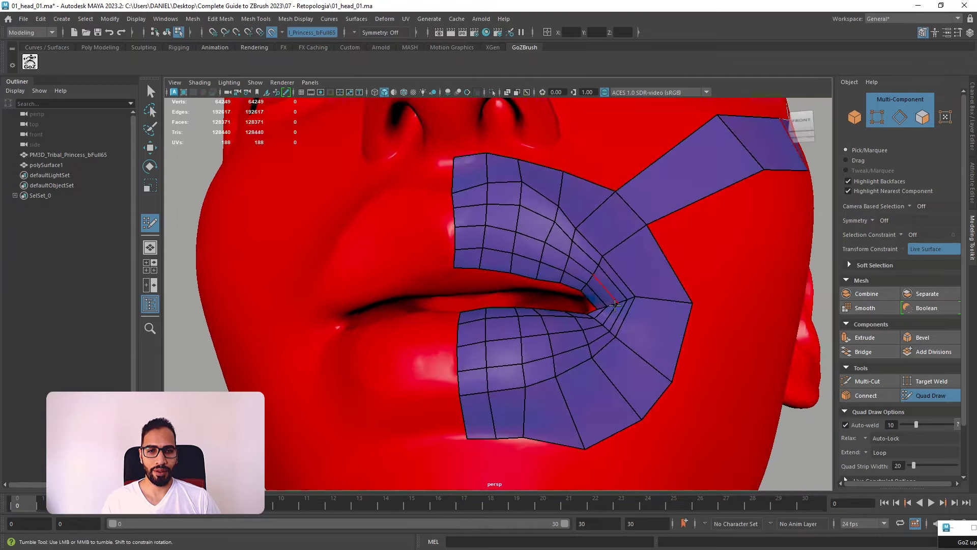
pyautogui.keyDown('alt'); pyautogui.moveTo(578, 325); pyautogui.dragTo(680, 316, button='right'); pyautogui.keyUp('alt')
pyautogui.keyDown('alt'); pyautogui.moveTo(680, 316); pyautogui.dragTo(539, 302, button='middle'); pyautogui.keyUp('alt')
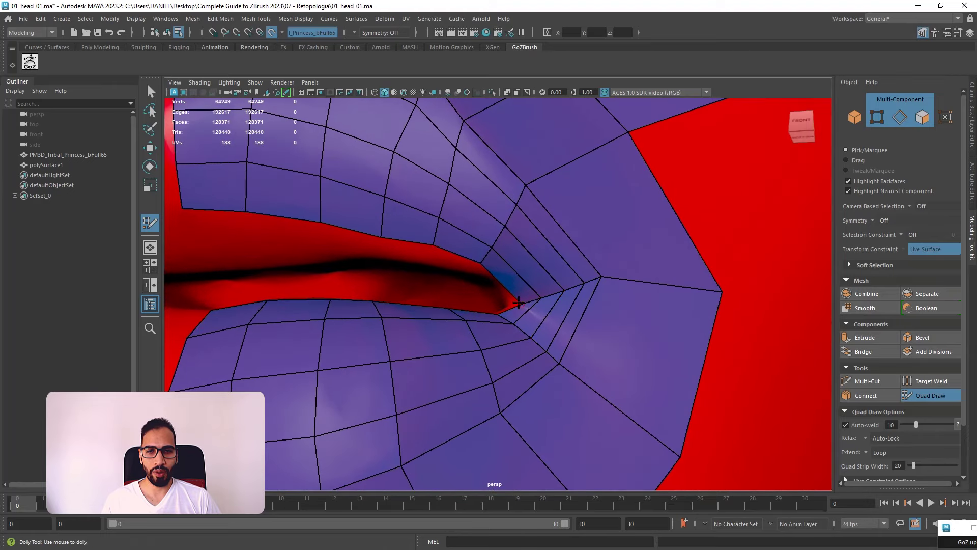
pyautogui.moveTo(532, 298)
pyautogui.mouseDown()
pyautogui.moveTo(561, 292)
pyautogui.moveTo(549, 300)
pyautogui.mouseUp()
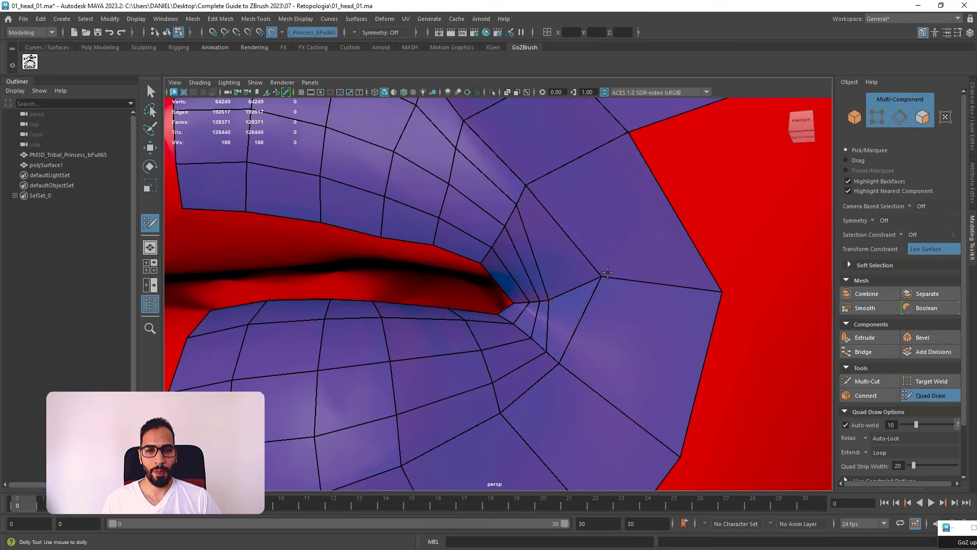
pyautogui.moveTo(601, 277); pyautogui.dragTo(562, 299)
# - Try moving the crowded vertices just below the mouth corner with Auto-weld enabled, and undo the moves
pyautogui.moveTo(558, 363); pyautogui.dragTo(521, 329)
pyautogui.hotkey('ctrl', 'z')
pyautogui.hotkey('ctrl', 'z')
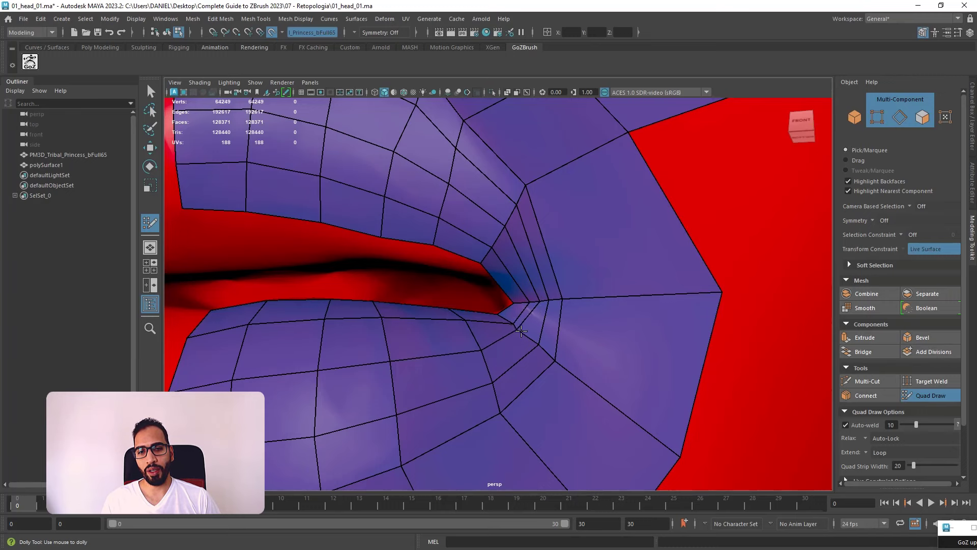
pyautogui.moveTo(521, 333); pyautogui.dragTo(527, 443)
pyautogui.keyDown('alt'); pyautogui.moveTo(528, 443); pyautogui.dragTo(566, 340, button='middle'); pyautogui.keyUp('alt')
pyautogui.scroll(2, 547, 313)
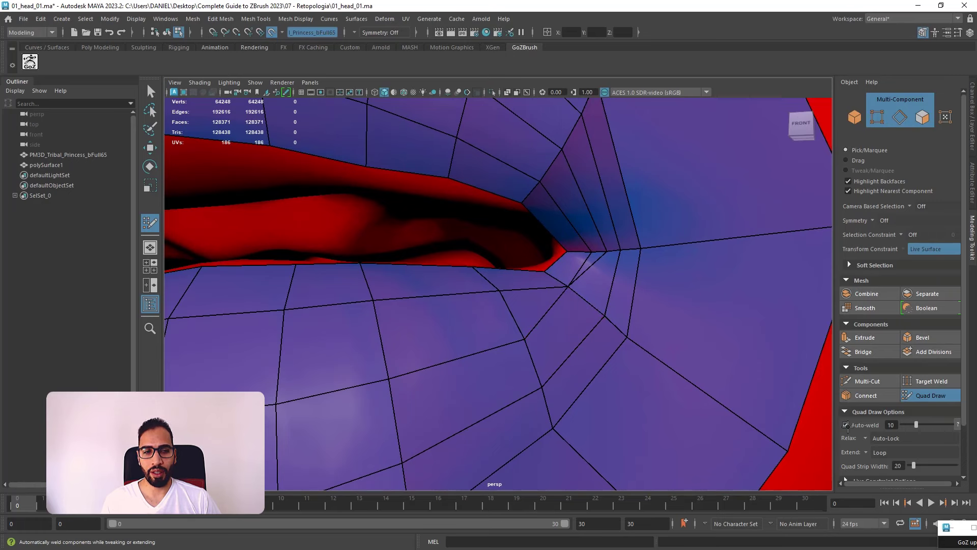
pyautogui.keyDown('alt'); pyautogui.moveTo(603, 314); pyautogui.dragTo(597, 321); pyautogui.keyUp('alt')
pyautogui.hotkey('ctrl', 'z')
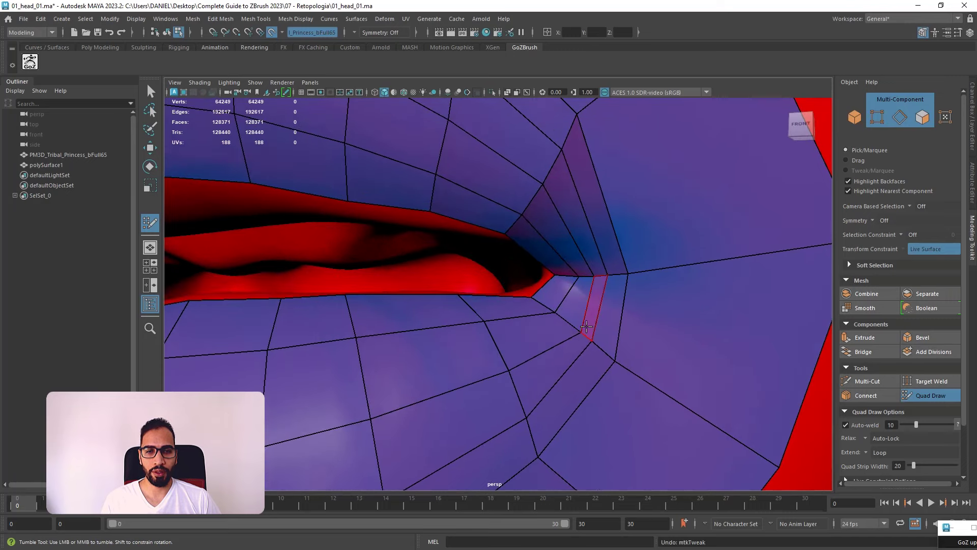
# - Gather the edge loop vertices just below the mouth corner inward with Auto-weld off, and turn Auto-weld back on
pyautogui.click(845, 425)
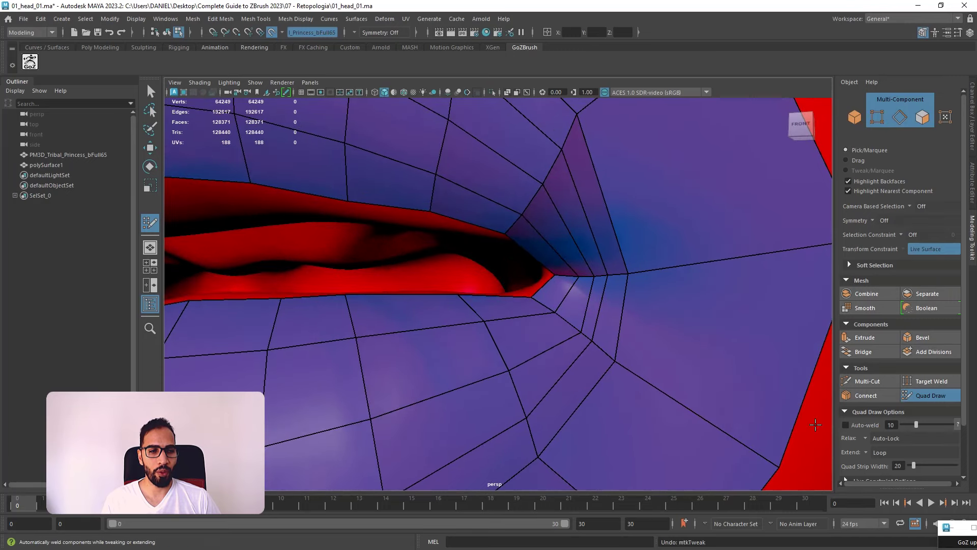
pyautogui.moveTo(580, 331); pyautogui.dragTo(557, 315)
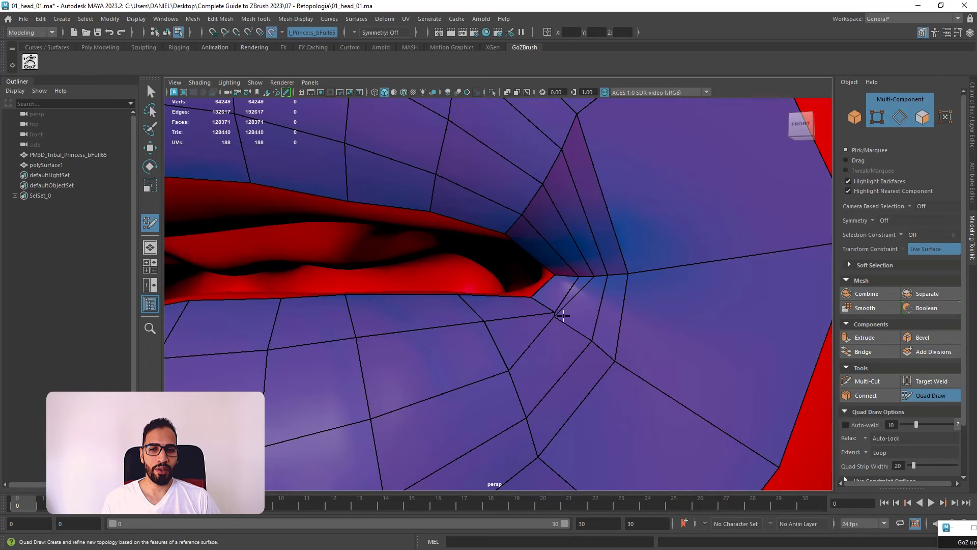
pyautogui.hotkey('ctrl', 'z')
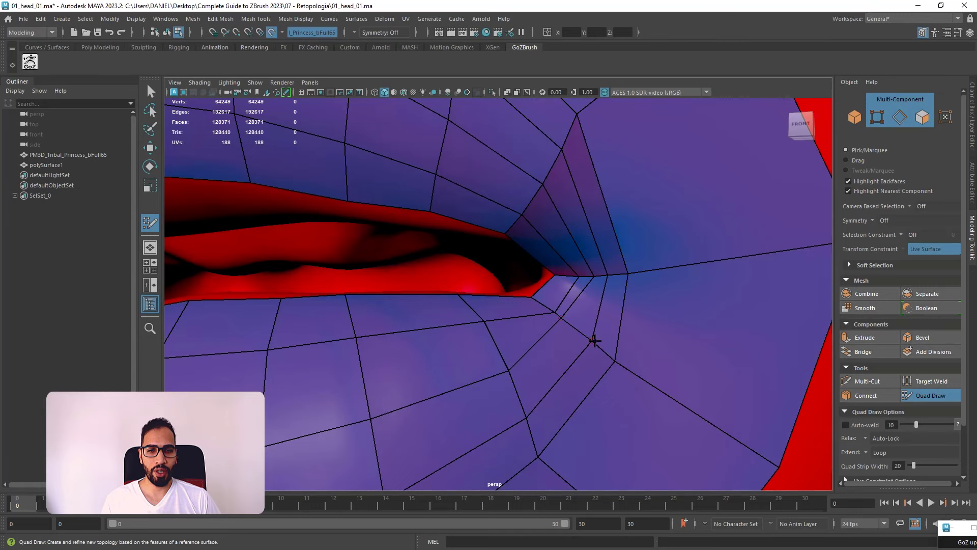
pyautogui.moveTo(614, 359); pyautogui.dragTo(584, 331)
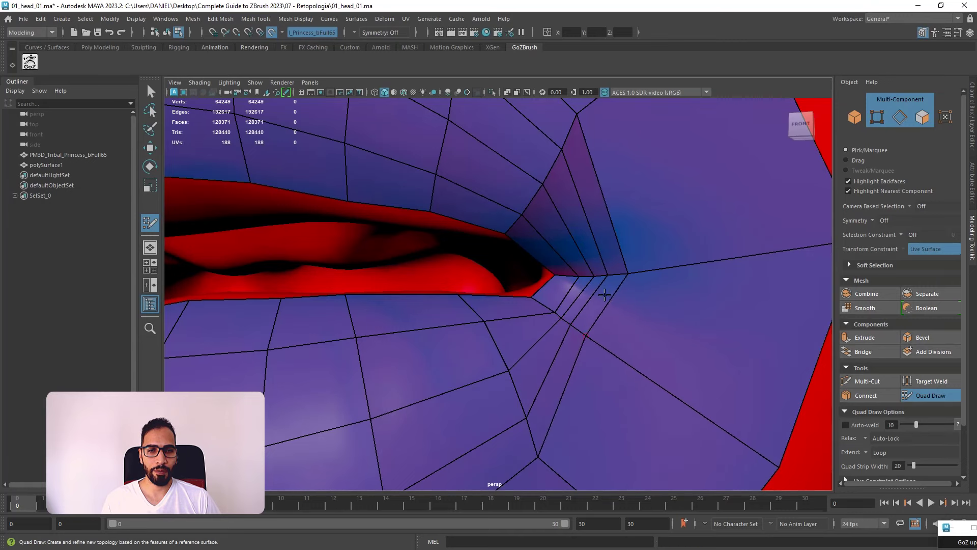
pyautogui.scroll(-8, 605, 294)
pyautogui.moveTo(604, 295)
pyautogui.keyDown('alt'); pyautogui.mouseDown()
pyautogui.moveTo(509, 321)
pyautogui.moveTo(577, 326)
pyautogui.moveTo(547, 338)
pyautogui.moveTo(745, 371)
pyautogui.mouseUp(); pyautogui.keyUp('alt')
pyautogui.scroll(3, 569, 359)
pyautogui.scroll(2, 577, 325)
pyautogui.click(855, 425)
# - Insert four radial edge loops through the lip mesh, including ones above and below the mouth corner, to divide the wide outer quads
pyautogui.scroll(-7, 514, 320)
pyautogui.keyDown('alt'); pyautogui.moveTo(514, 321); pyautogui.dragTo(560, 352); pyautogui.keyUp('alt')
pyautogui.keyDown('ctrl'); pyautogui.keyDown('shift'); pyautogui.click(590, 227); pyautogui.keyUp('shift'); pyautogui.keyUp('ctrl')
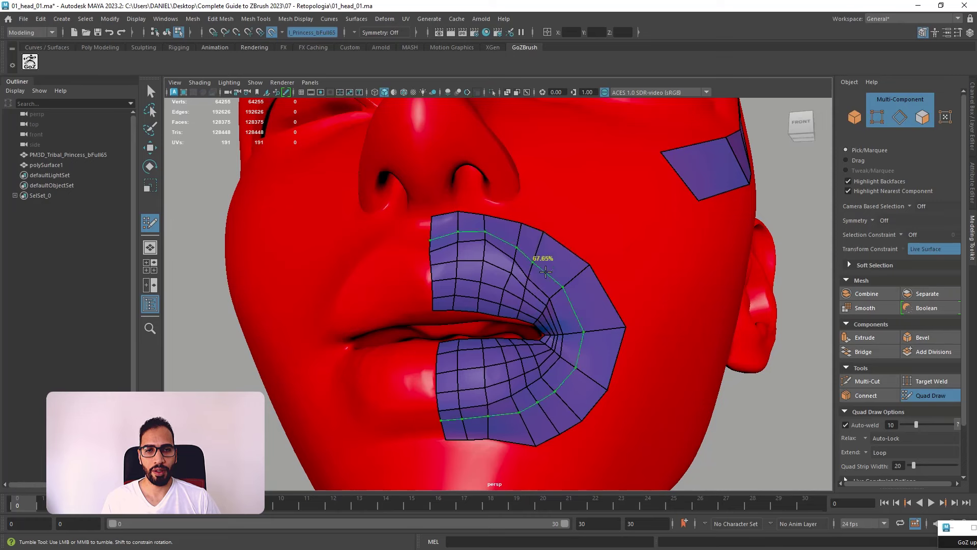
pyautogui.keyDown('ctrl'); pyautogui.click(540, 278); pyautogui.keyUp('ctrl')
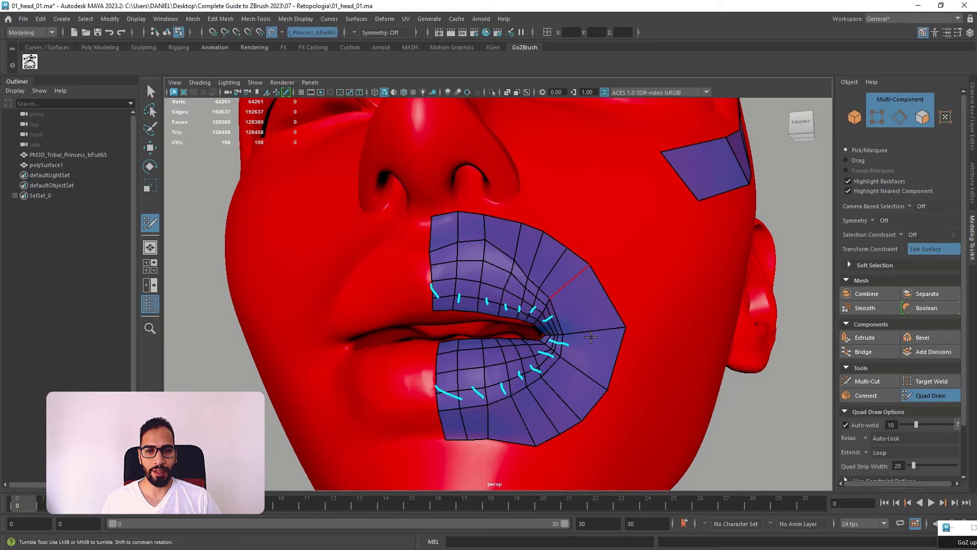
pyautogui.keyDown('alt'); pyautogui.moveTo(792, 436); pyautogui.dragTo(615, 399); pyautogui.keyUp('alt')
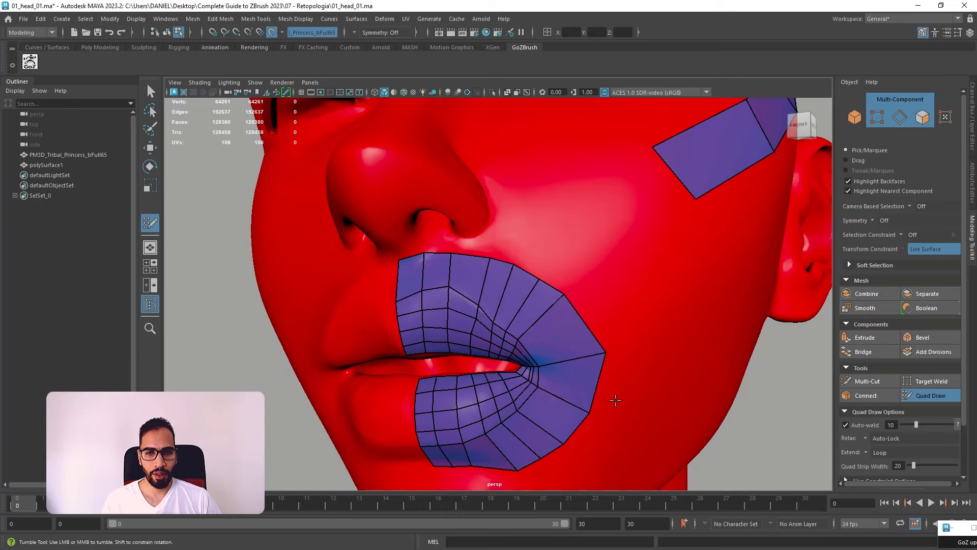
pyautogui.keyDown('ctrl'); pyautogui.click(594, 380); pyautogui.keyUp('ctrl')
pyautogui.keyDown('ctrl'); pyautogui.click(590, 326); pyautogui.keyUp('ctrl')
pyautogui.moveTo(591, 326)
pyautogui.keyDown('alt'); pyautogui.mouseDown()
pyautogui.moveTo(606, 328)
pyautogui.moveTo(578, 325)
pyautogui.mouseUp(); pyautogui.keyUp('alt')
pyautogui.keyDown('alt'); pyautogui.moveTo(578, 326); pyautogui.dragTo(501, 311, button='right'); pyautogui.keyUp('alt')
pyautogui.keyDown('alt'); pyautogui.moveTo(547, 297); pyautogui.dragTo(530, 307); pyautogui.keyUp('alt')
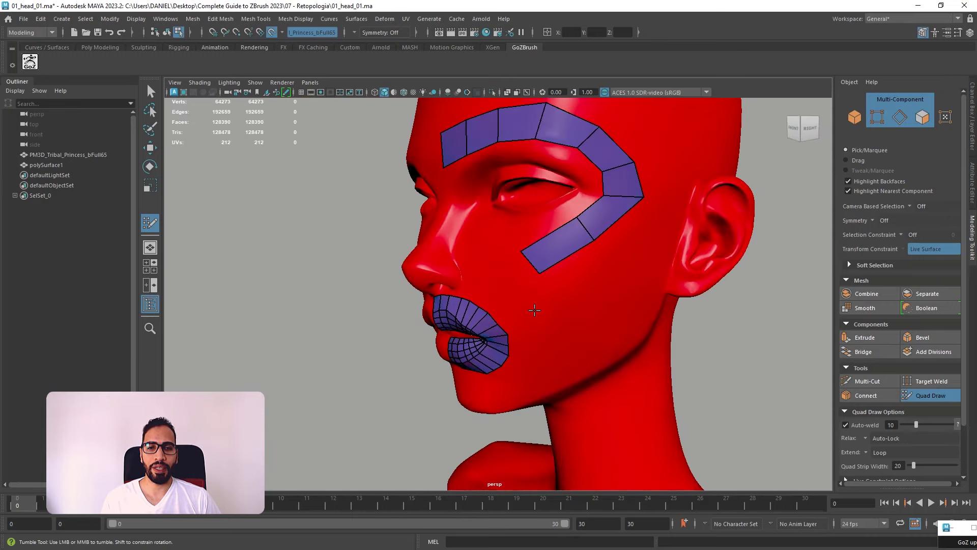
# - Examine the lip edge loops and the mouth corner from the front, below and the side
pyautogui.moveTo(684, 265); pyautogui.dragTo(707, 248)
pyautogui.moveTo(526, 365); pyautogui.dragTo(794, 382)
pyautogui.press('Escape')
pyautogui.keyDown('alt'); pyautogui.moveTo(530, 336); pyautogui.dragTo(591, 336, button='right'); pyautogui.keyUp('alt')
pyautogui.keyDown('alt'); pyautogui.moveTo(590, 346); pyautogui.dragTo(591, 315); pyautogui.keyUp('alt')
pyautogui.scroll(2, 586, 305)
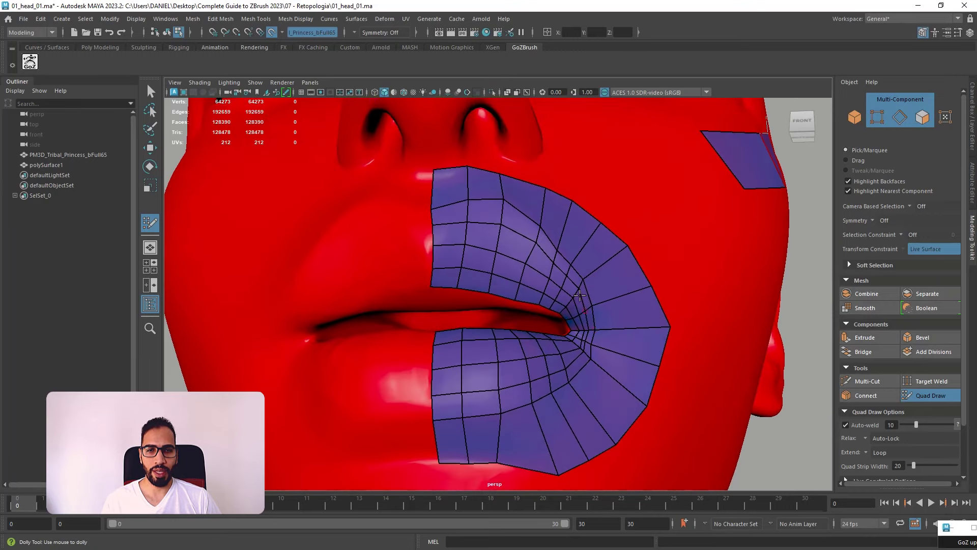
pyautogui.keyDown('alt'); pyautogui.moveTo(569, 283); pyautogui.dragTo(503, 239); pyautogui.keyUp('alt')
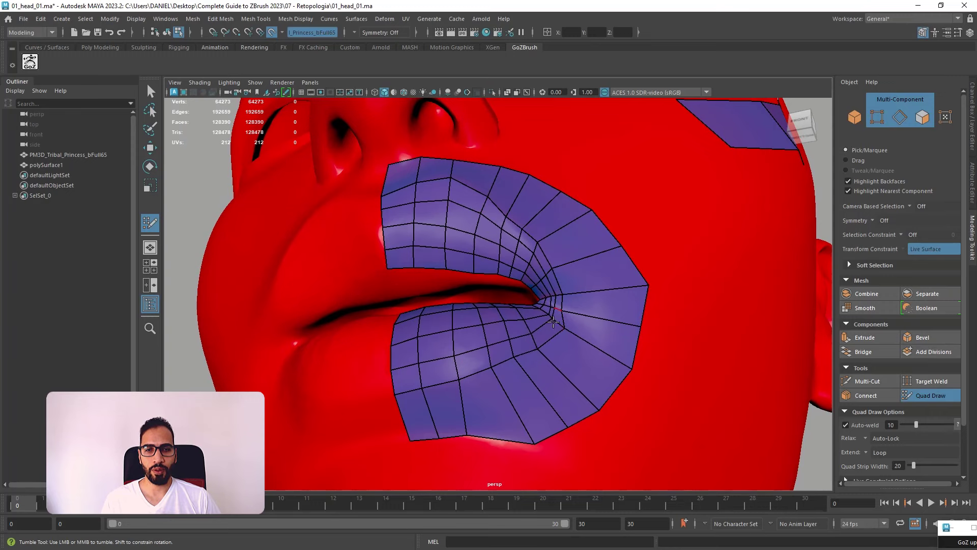
pyautogui.hotkey('ctrl', 'z')
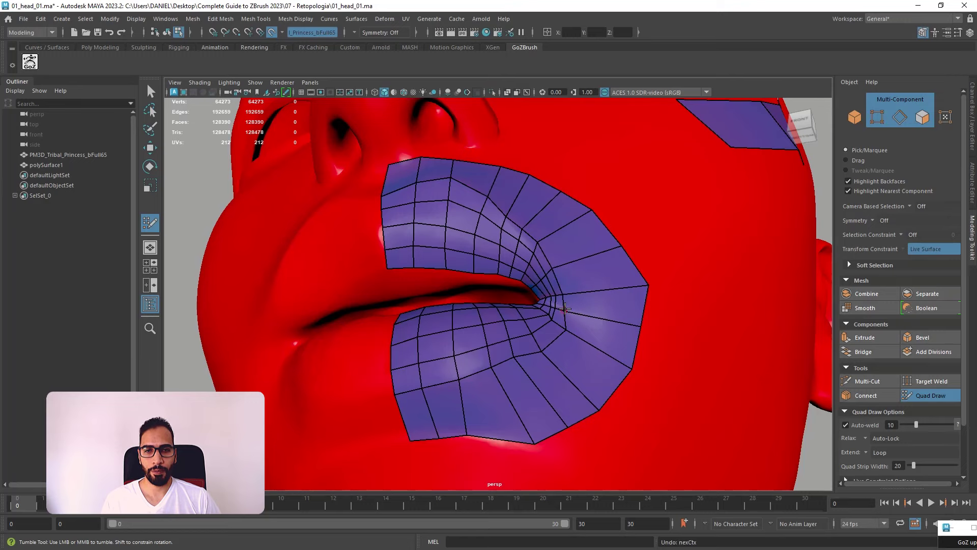
pyautogui.keyDown('alt'); pyautogui.moveTo(480, 356); pyautogui.dragTo(543, 351); pyautogui.keyUp('alt')
pyautogui.keyDown('alt'); pyautogui.moveTo(554, 407); pyautogui.dragTo(551, 356, button='middle'); pyautogui.keyUp('alt')
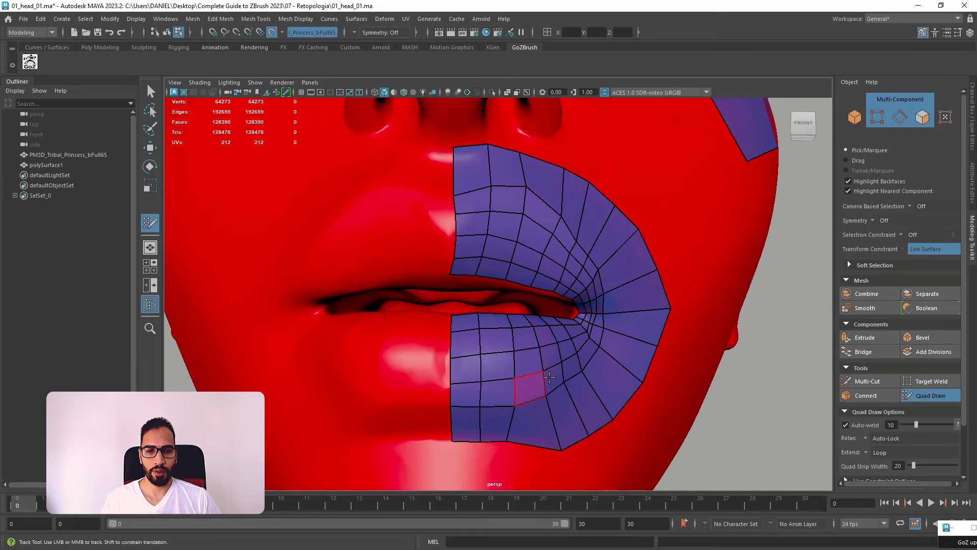
pyautogui.keyDown('alt'); pyautogui.moveTo(575, 360); pyautogui.dragTo(469, 379); pyautogui.keyUp('alt')
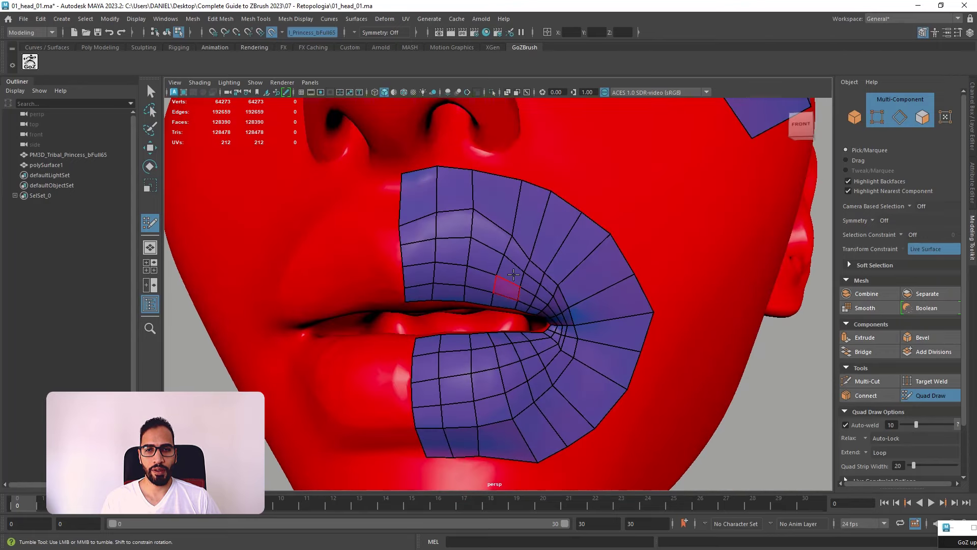
pyautogui.keyDown('alt'); pyautogui.moveTo(513, 274); pyautogui.dragTo(386, 260); pyautogui.keyUp('alt')
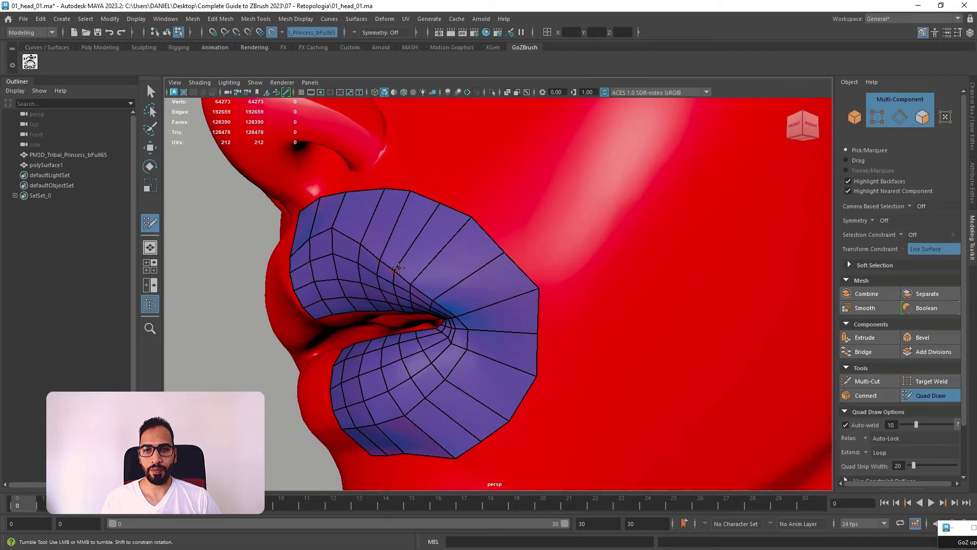
pyautogui.keyDown('alt'); pyautogui.moveTo(398, 267); pyautogui.dragTo(432, 213); pyautogui.keyUp('alt')
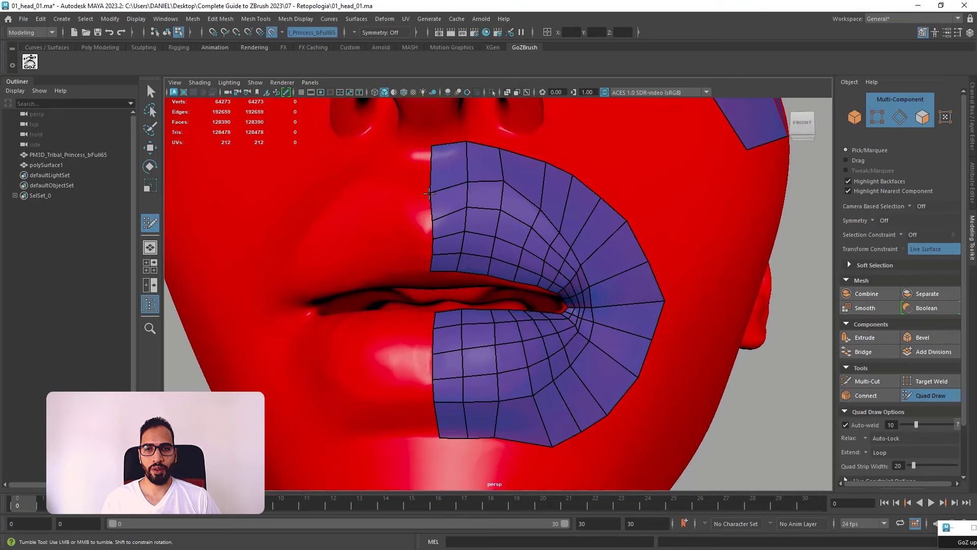
pyautogui.keyDown('alt'); pyautogui.moveTo(433, 191); pyautogui.dragTo(441, 298); pyautogui.keyUp('alt')
# - Try filling a quad from the end of the cheek strip to the upper part of the mouth mesh's outer ring, and undo it
pyautogui.scroll(-5, 506, 301)
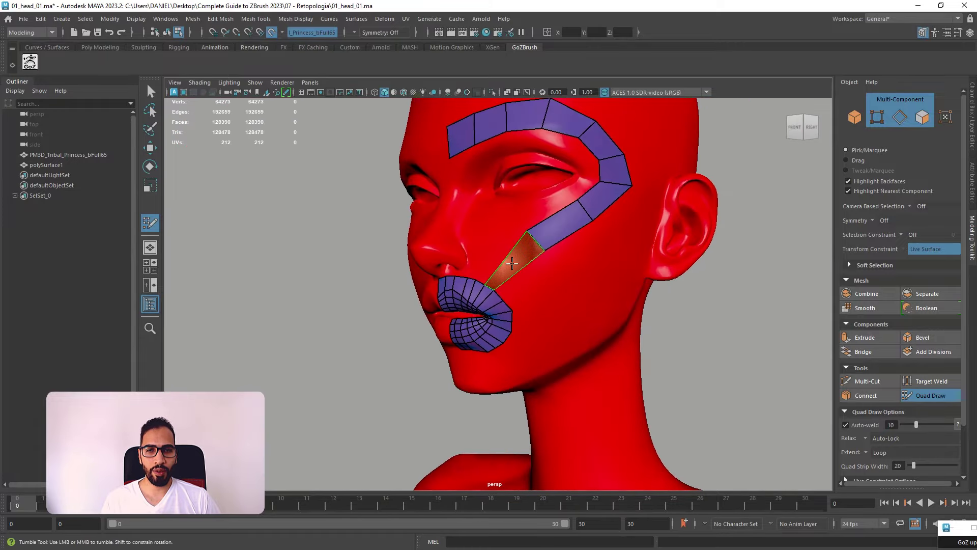
pyautogui.scroll(5, 560, 305)
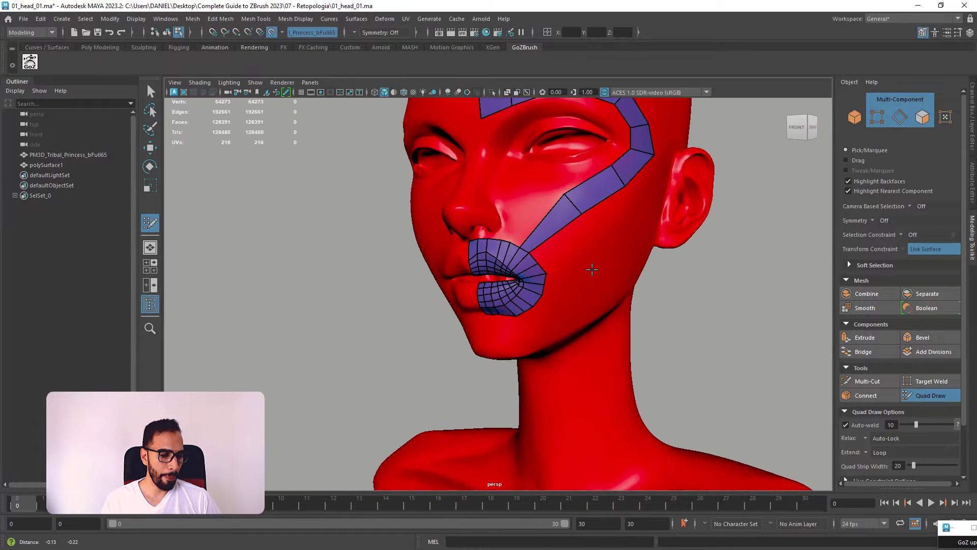
pyautogui.keyDown('alt'); pyautogui.moveTo(614, 274); pyautogui.dragTo(610, 192); pyautogui.keyUp('alt')
pyautogui.hotkey('ctrl', 'z')
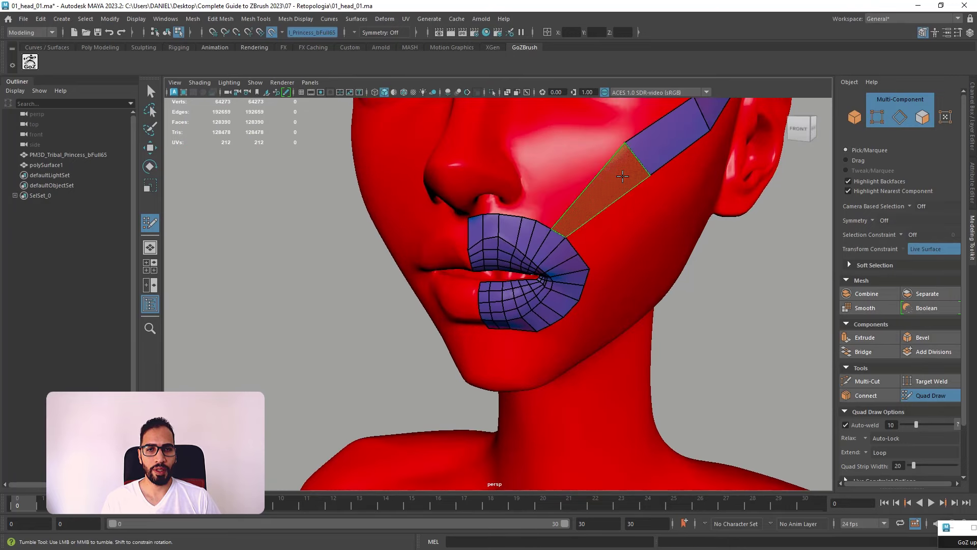
# - Fill a quad joining the end of the cheek strip to the mouth mesh's outer ring just above the mouth corner
pyautogui.scroll(-3, 649, 222)
pyautogui.keyDown('alt'); pyautogui.moveTo(649, 222); pyautogui.dragTo(571, 186); pyautogui.keyUp('alt')
pyautogui.keyDown('alt'); pyautogui.moveTo(595, 205); pyautogui.dragTo(587, 269, button='right'); pyautogui.keyUp('alt')
pyautogui.keyDown('alt'); pyautogui.moveTo(587, 268); pyautogui.dragTo(576, 308); pyautogui.keyUp('alt')
pyautogui.keyDown('alt'); pyautogui.moveTo(592, 389); pyautogui.dragTo(584, 285, button='middle'); pyautogui.keyUp('alt')
pyautogui.keyDown('alt'); pyautogui.moveTo(584, 285); pyautogui.dragTo(634, 278); pyautogui.keyUp('alt')
pyautogui.keyDown('alt'); pyautogui.moveTo(610, 214); pyautogui.dragTo(610, 341, button='middle'); pyautogui.keyUp('alt')
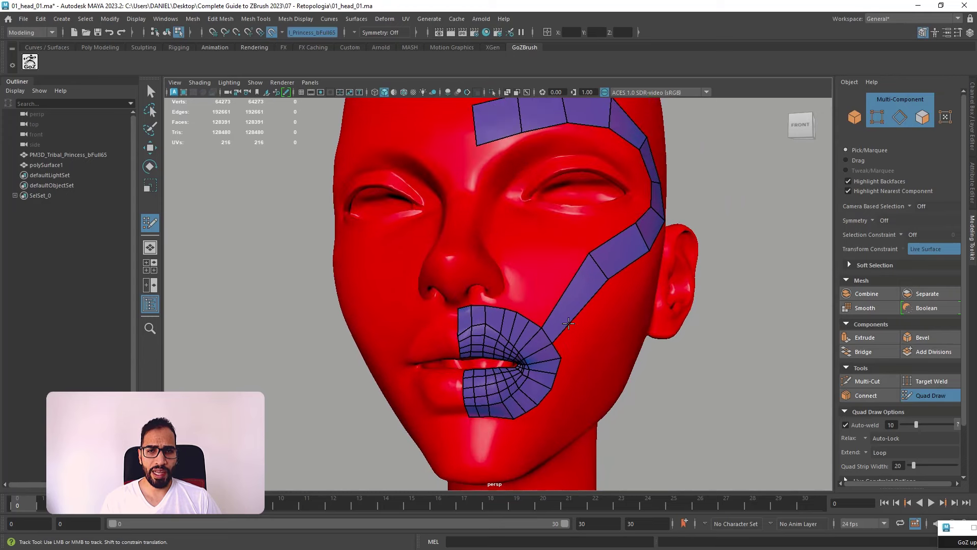
pyautogui.keyDown('alt'); pyautogui.moveTo(600, 275); pyautogui.dragTo(557, 267, button='right'); pyautogui.keyUp('alt')
pyautogui.moveTo(558, 267)
pyautogui.keyDown('alt'); pyautogui.mouseDown()
pyautogui.moveTo(542, 259)
pyautogui.moveTo(575, 275)
pyautogui.moveTo(548, 326)
pyautogui.mouseUp(); pyautogui.keyUp('alt')
pyautogui.moveTo(452, 342); pyautogui.dragTo(496, 311)
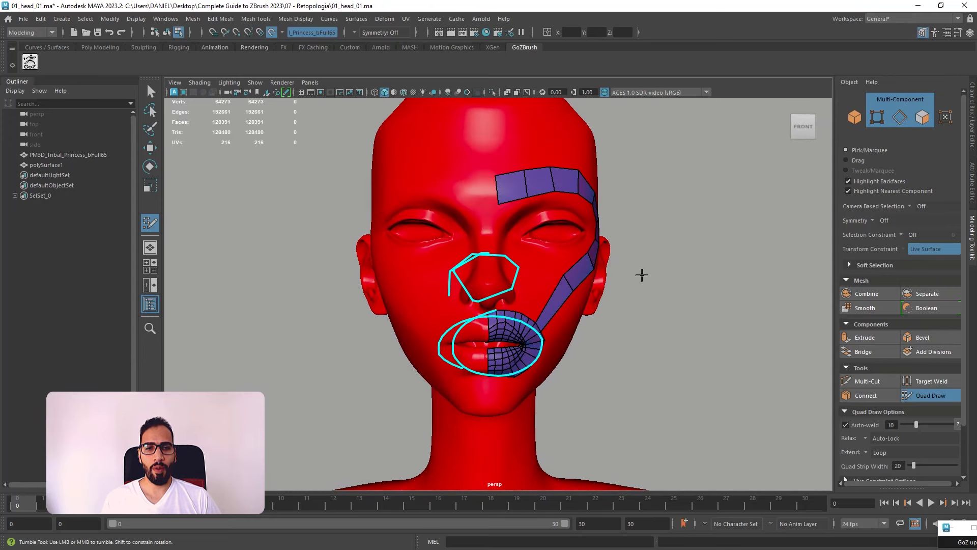
pyautogui.moveTo(608, 261); pyautogui.dragTo(569, 275)
pyautogui.moveTo(664, 320)
pyautogui.keyDown('alt'); pyautogui.mouseDown()
pyautogui.moveTo(547, 331)
pyautogui.moveTo(600, 328)
pyautogui.moveTo(614, 289)
pyautogui.moveTo(506, 343)
pyautogui.mouseUp(); pyautogui.keyUp('alt')
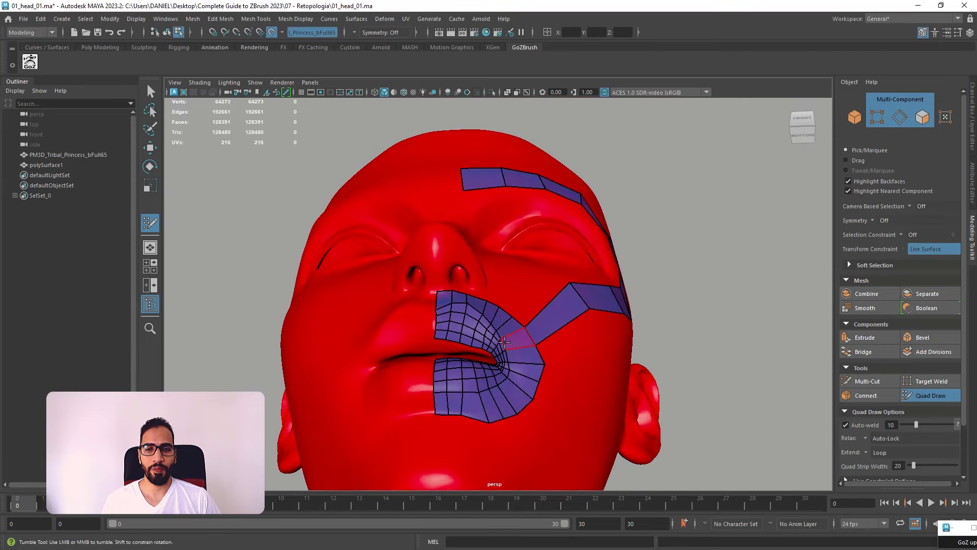
pyautogui.scroll(3, 457, 319)
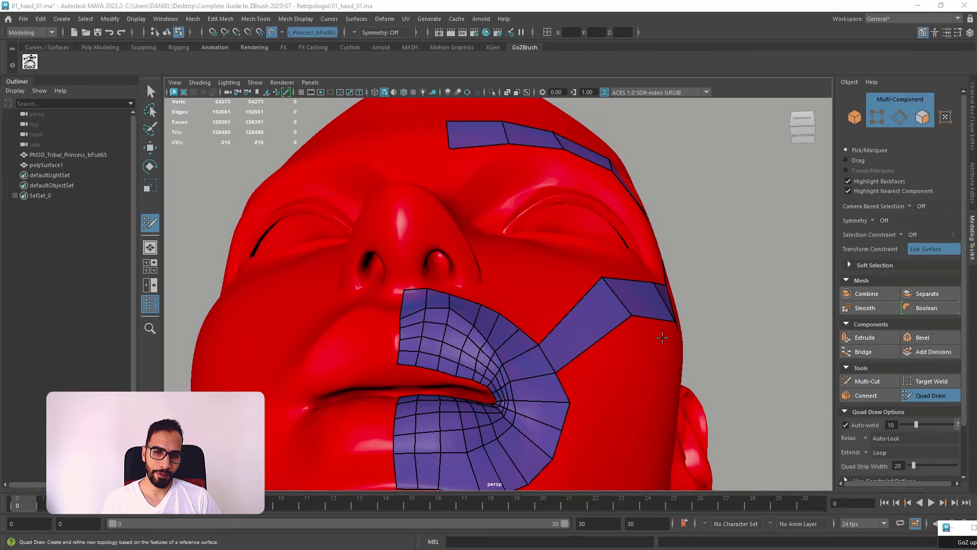
# - Move the lower vertex at the inner end of the brow strip slightly upward
pyautogui.keyDown('alt'); pyautogui.moveTo(665, 334); pyautogui.dragTo(567, 486); pyautogui.keyUp('alt')
pyautogui.scroll(2, 589, 325)
pyautogui.keyDown('alt'); pyautogui.moveTo(529, 317); pyautogui.dragTo(481, 262); pyautogui.keyUp('alt')
pyautogui.moveTo(412, 244); pyautogui.dragTo(412, 225)
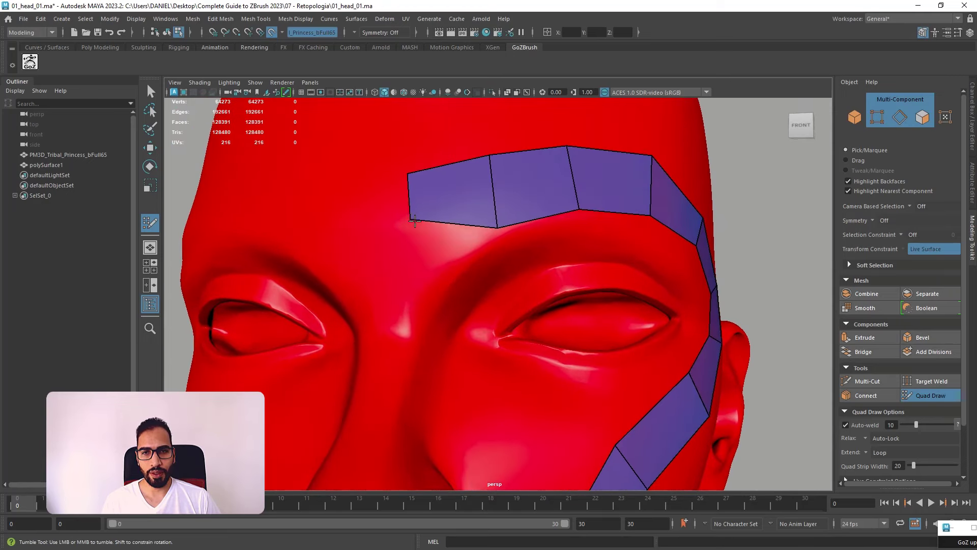
# - Place dots above the upper eyelid beneath the brow strip and fill them into a strip of four quads
pyautogui.keyDown('alt'); pyautogui.moveTo(485, 283); pyautogui.dragTo(479, 285); pyautogui.keyUp('alt')
pyautogui.click(445, 272)
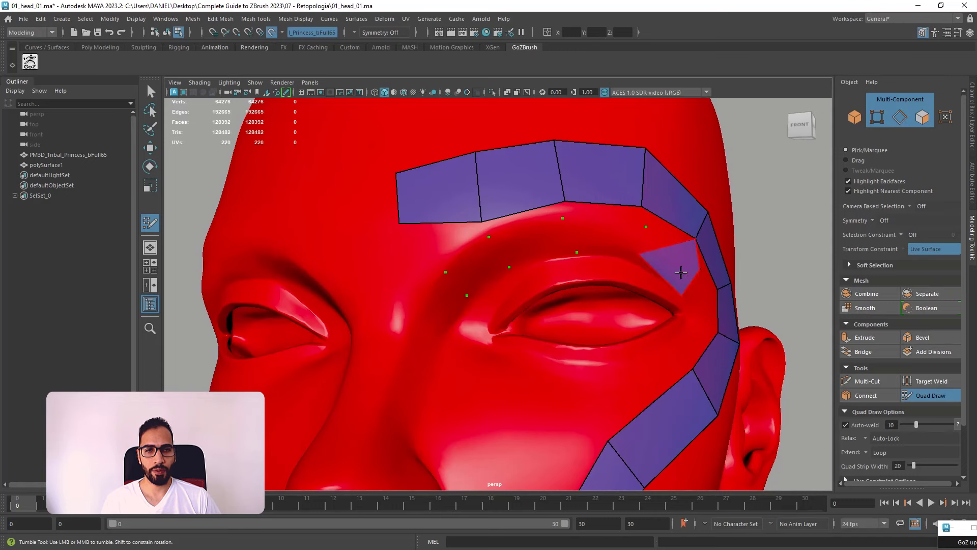
pyautogui.keyDown('alt'); pyautogui.moveTo(676, 291); pyautogui.dragTo(660, 286); pyautogui.keyUp('alt')
pyautogui.keyDown('shift'); pyautogui.click(657, 286); pyautogui.keyUp('shift')
pyautogui.keyDown('shift'); pyautogui.click(572, 272); pyautogui.keyUp('shift')
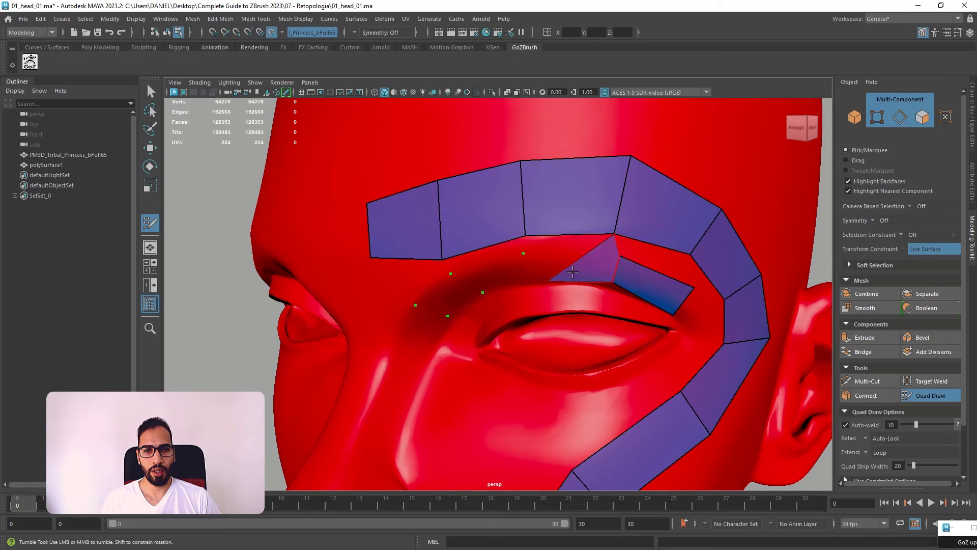
pyautogui.hotkey('ctrl', 'z')
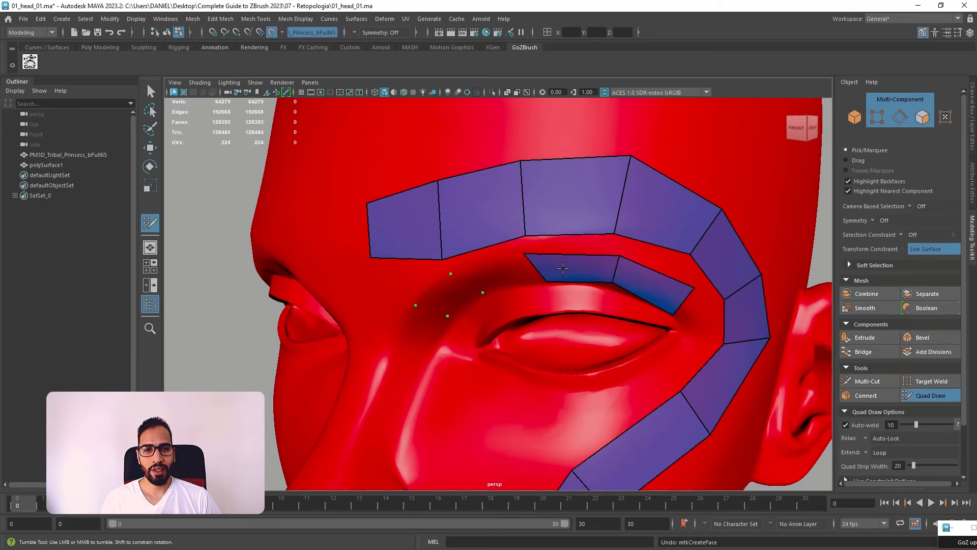
pyautogui.keyDown('shift'); pyautogui.click(562, 268); pyautogui.keyUp('shift')
pyautogui.keyDown('shift'); pyautogui.click(491, 277); pyautogui.keyUp('shift')
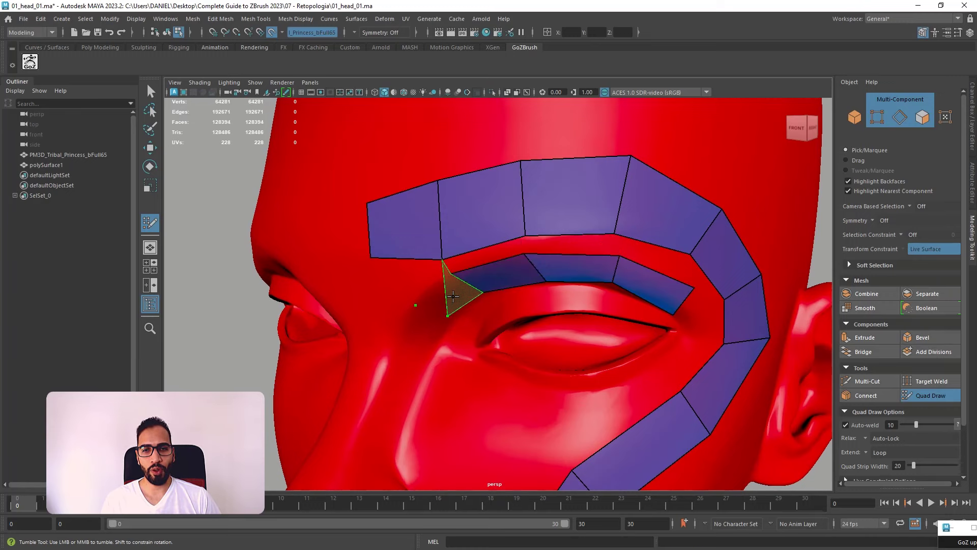
pyautogui.keyDown('shift'); pyautogui.click(455, 297); pyautogui.keyUp('shift')
# - Place dots below the lower eyelid from the inner side outward and fill them into a strip of three quads
pyautogui.keyDown('alt'); pyautogui.moveTo(478, 307); pyautogui.dragTo(493, 297); pyautogui.keyUp('alt')
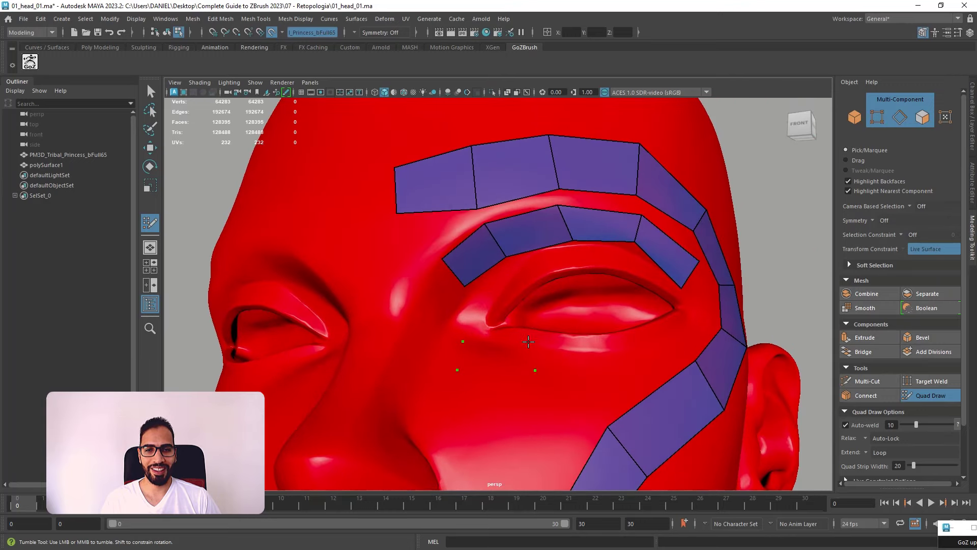
pyautogui.keyDown('shift'); pyautogui.click(516, 343); pyautogui.keyUp('shift')
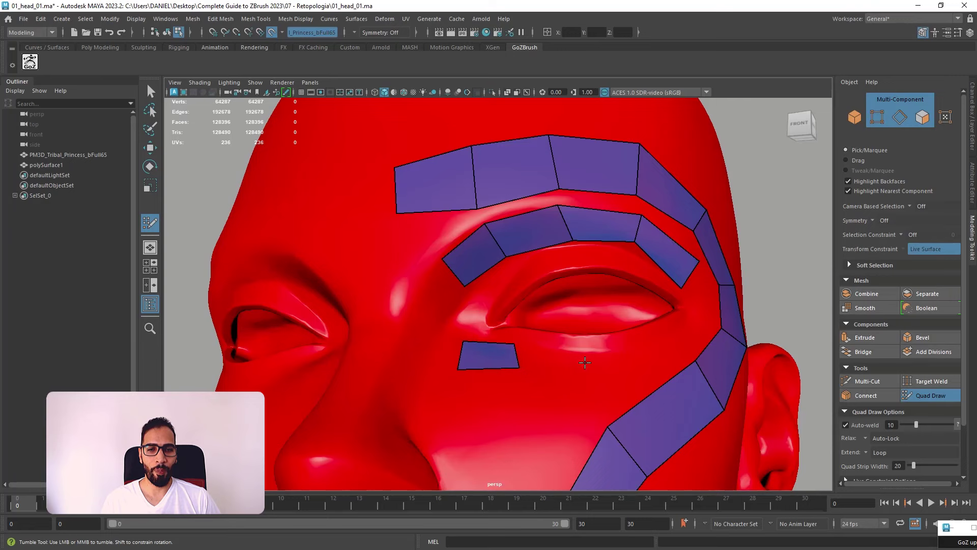
pyautogui.click(578, 340)
pyautogui.keyDown('shift'); pyautogui.click(550, 353); pyautogui.keyUp('shift')
pyautogui.keyDown('alt'); pyautogui.moveTo(633, 337); pyautogui.dragTo(620, 352); pyautogui.keyUp('alt')
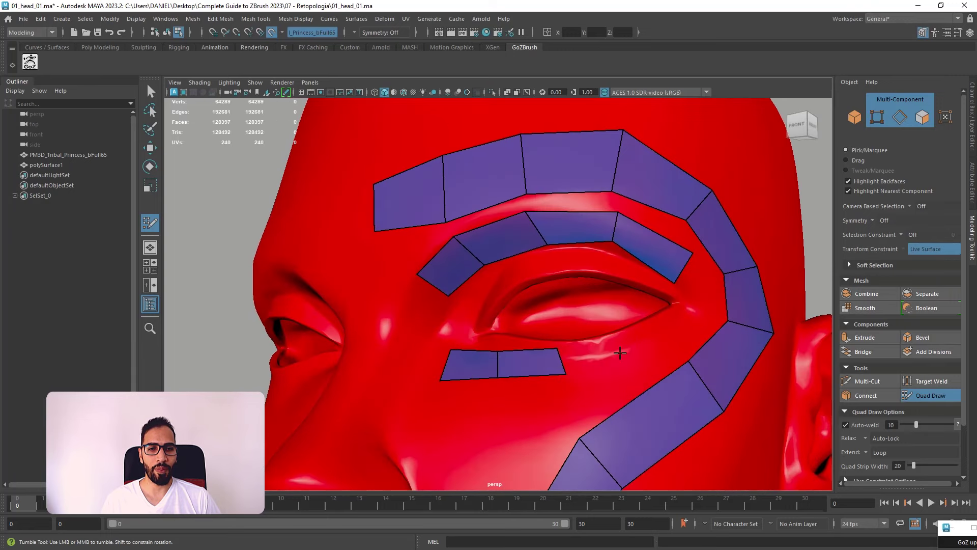
pyautogui.click(624, 333)
pyautogui.keyDown('shift'); pyautogui.click(590, 352); pyautogui.keyUp('shift')
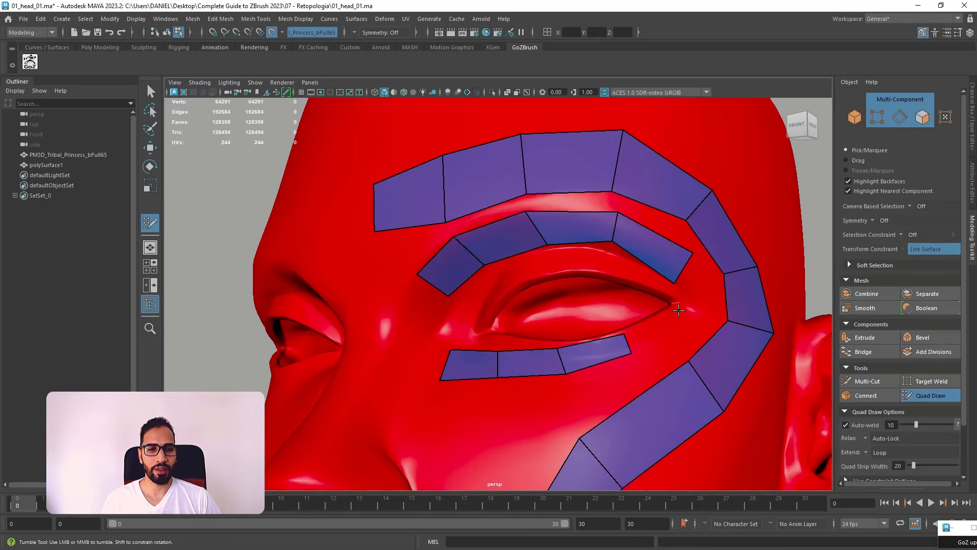
# - Extend the lower eyelid strip by one quad and fill another quad joining it to the upper strip at the outer eye corner
pyautogui.keyDown('shift'); pyautogui.click(656, 331); pyautogui.keyUp('shift')
pyautogui.keyDown('shift'); pyautogui.click(699, 300); pyautogui.keyUp('shift')
pyautogui.hotkey('ctrl', 'z')
pyautogui.keyDown('alt'); pyautogui.moveTo(725, 288); pyautogui.dragTo(647, 343); pyautogui.keyUp('alt')
pyautogui.keyDown('shift'); pyautogui.click(649, 327); pyautogui.keyUp('shift')
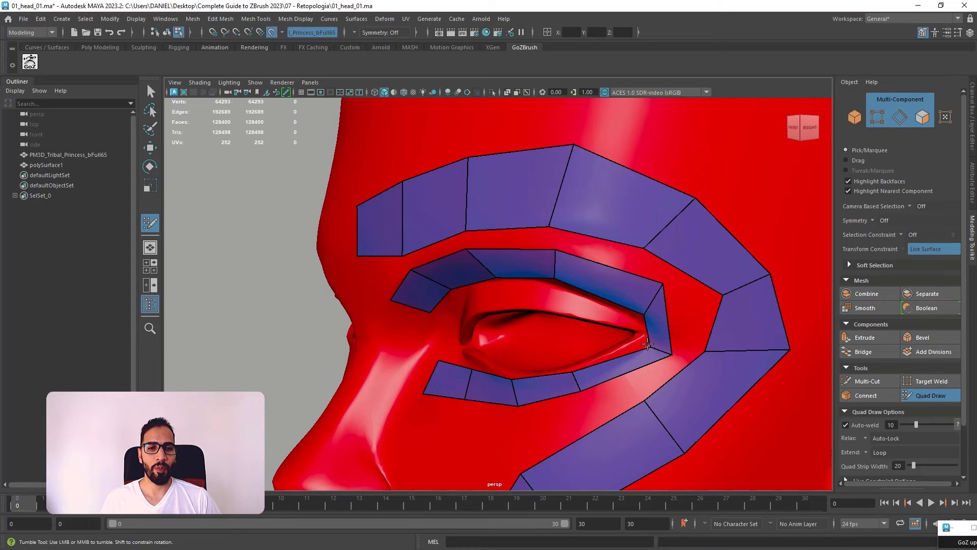
# - Insert an edge across the outer eye corner quad and pull its outer vertex outward to round the loop
pyautogui.keyDown('ctrl'); pyautogui.click(668, 321); pyautogui.keyUp('ctrl')
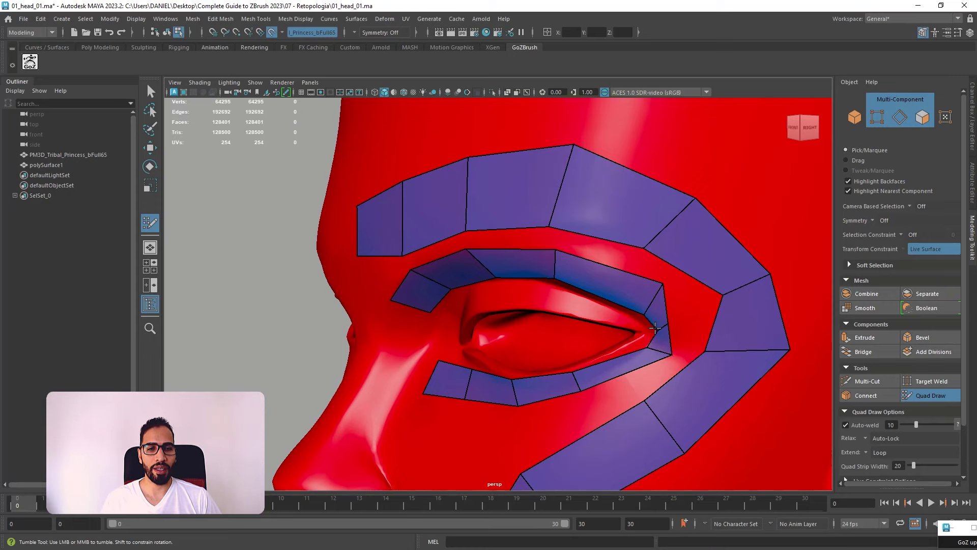
pyautogui.moveTo(670, 322); pyautogui.dragTo(700, 389)
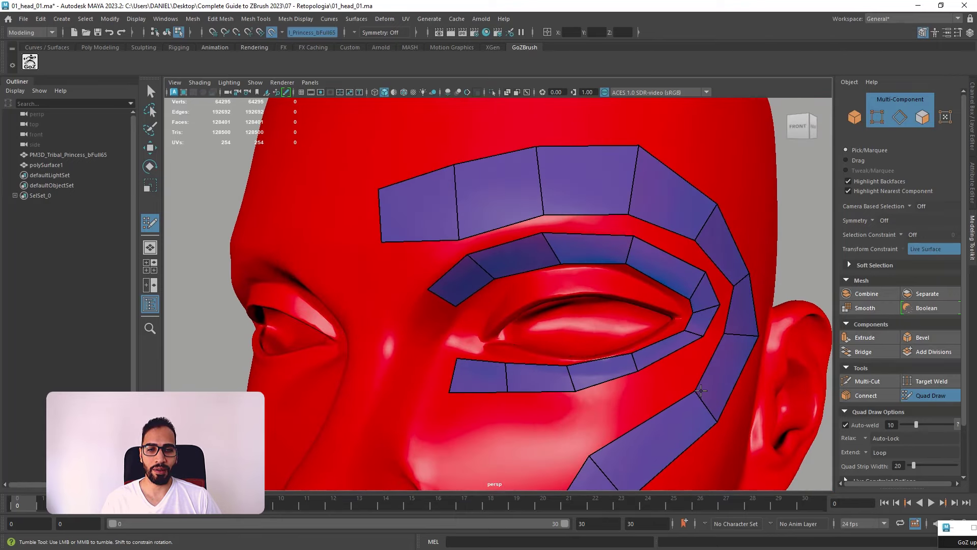
pyautogui.keyDown('alt'); pyautogui.moveTo(728, 339); pyautogui.dragTo(637, 345, button='right'); pyautogui.keyUp('alt')
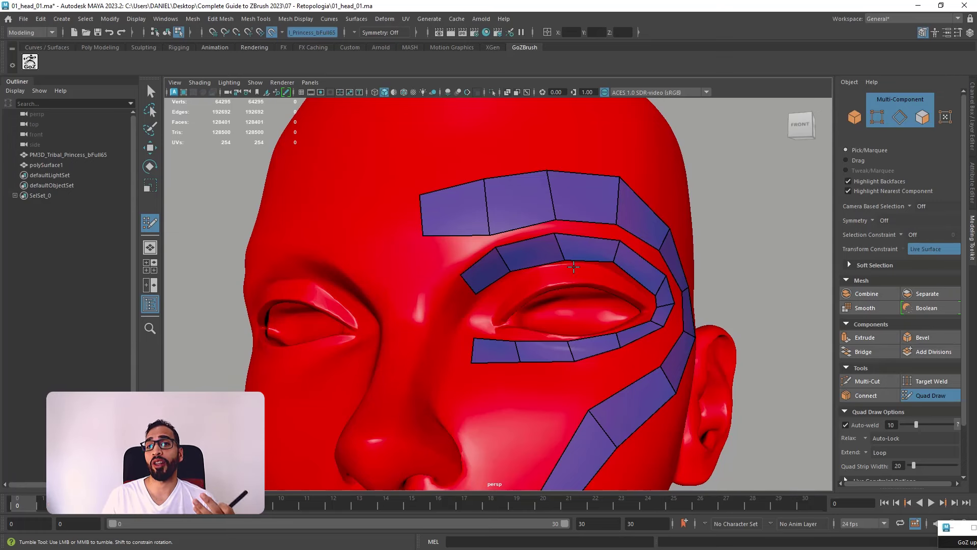
# - Pull the inner end of the lower eyelid strip inward toward the side of the nose
pyautogui.scroll(3, 472, 318)
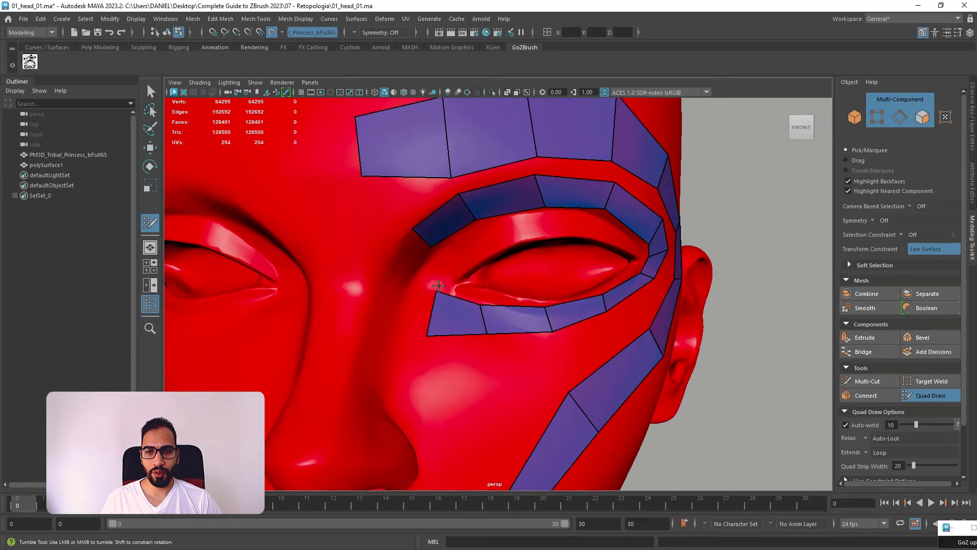
pyautogui.moveTo(437, 290); pyautogui.dragTo(449, 291)
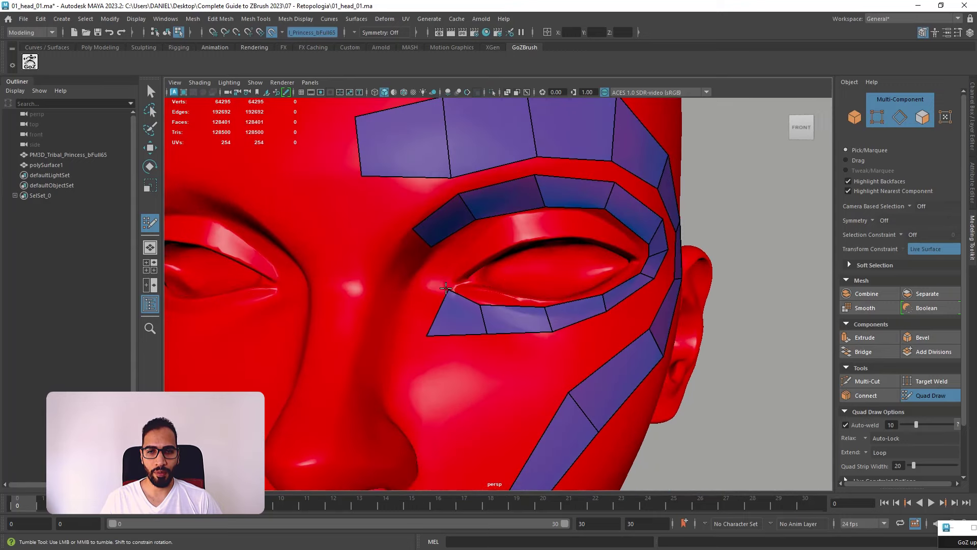
pyautogui.moveTo(428, 335); pyautogui.dragTo(428, 319)
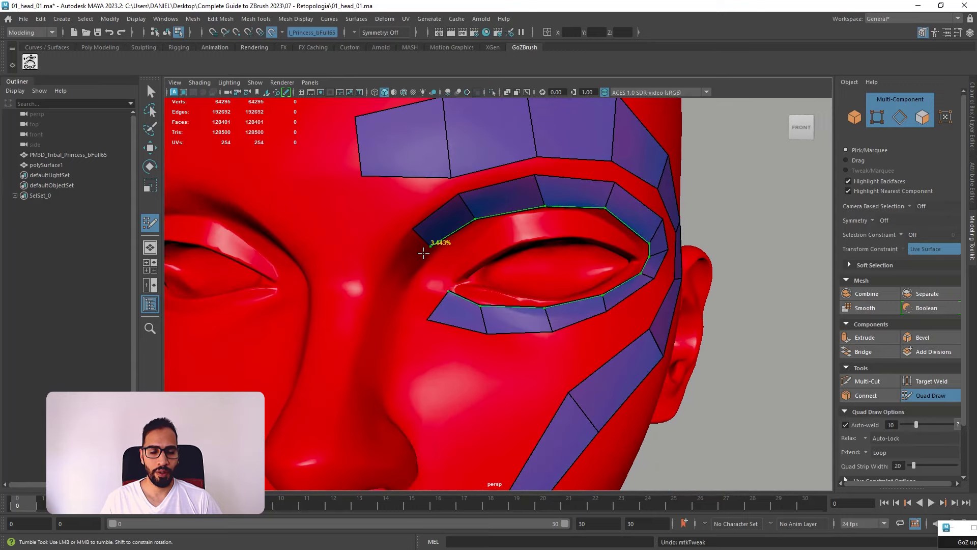
pyautogui.hotkey('ctrl', 'z')
pyautogui.moveTo(440, 312); pyautogui.dragTo(393, 329)
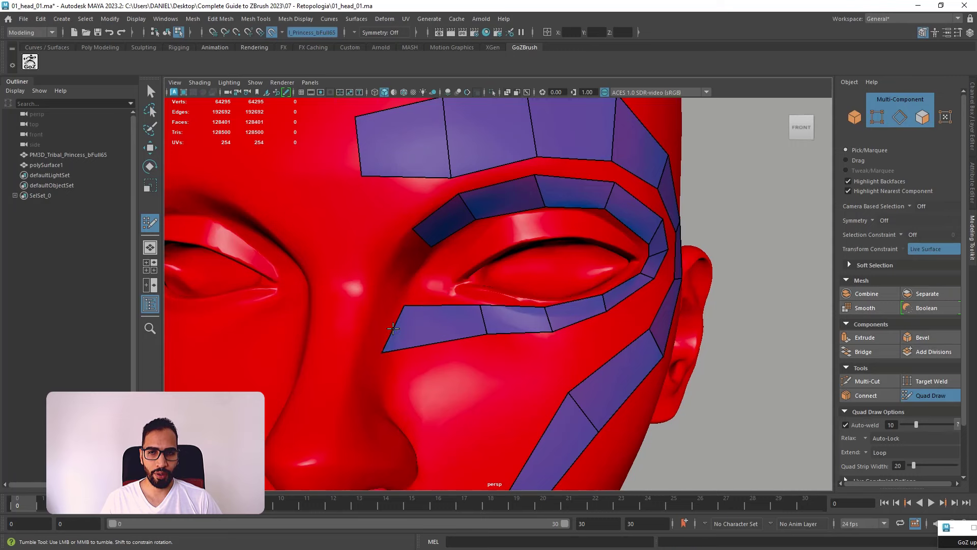
# - Extend the upper eyelid strip by one quad at its inner end, down along the side of the nose bridge
pyautogui.keyDown('alt'); pyautogui.moveTo(427, 249); pyautogui.dragTo(433, 253); pyautogui.keyUp('alt')
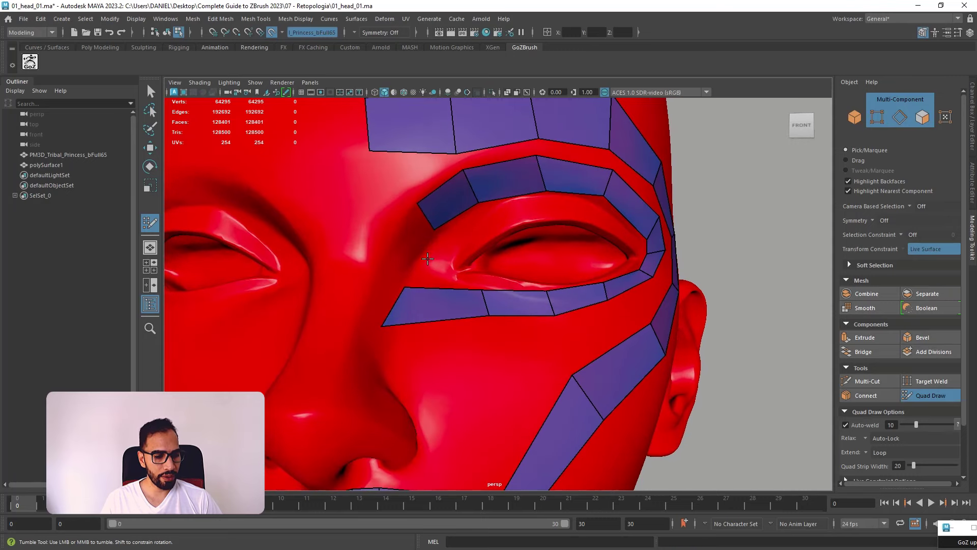
pyautogui.keyDown('alt'); pyautogui.moveTo(441, 246); pyautogui.dragTo(432, 248, button='middle'); pyautogui.keyUp('alt')
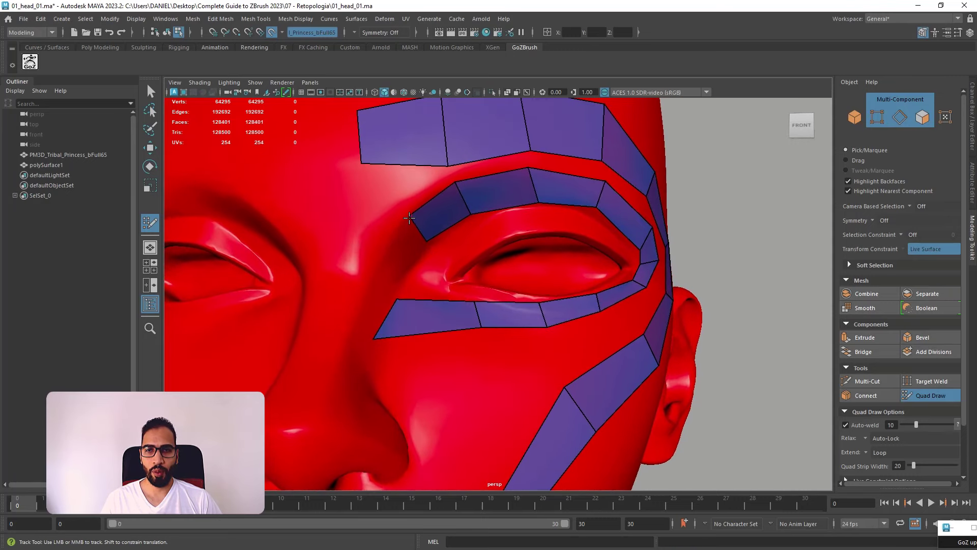
pyautogui.keyDown('shift'); pyautogui.click(401, 257); pyautogui.keyUp('shift')
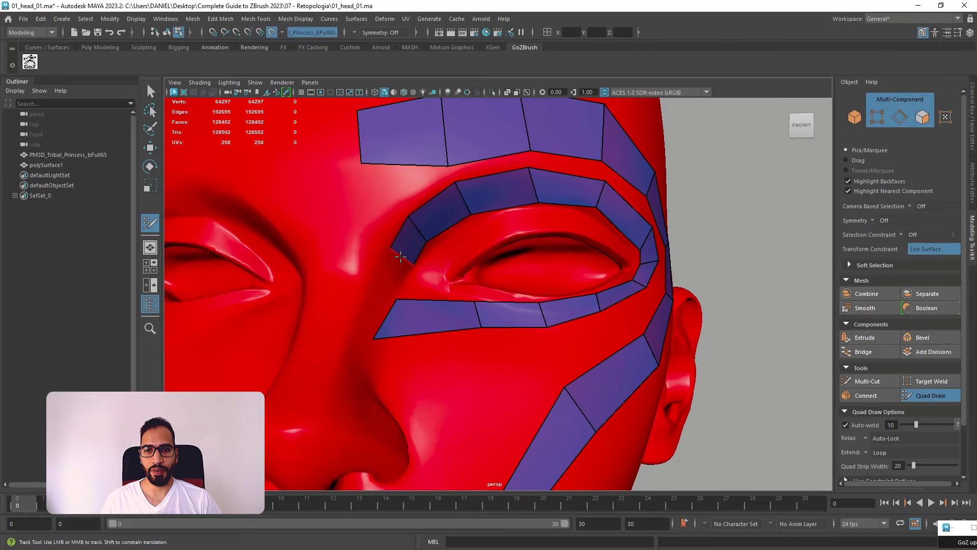
# - Weld the upper eyelid strip's top vertices to the brow strip's lower edge and insert edges across the outer part of both strips
pyautogui.keyDown('alt'); pyautogui.moveTo(465, 235); pyautogui.dragTo(447, 184); pyautogui.keyUp('alt')
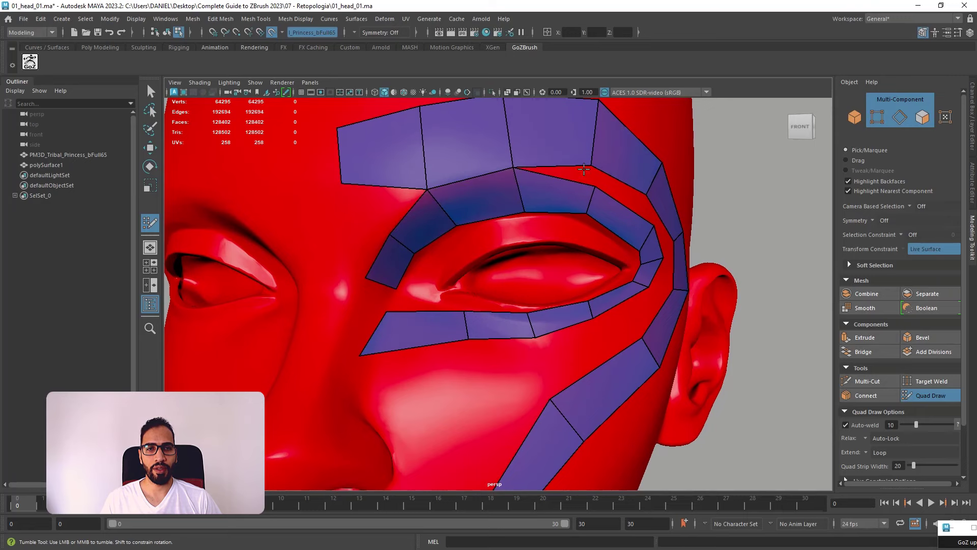
pyautogui.moveTo(593, 188); pyautogui.dragTo(597, 168)
pyautogui.keyDown('alt'); pyautogui.moveTo(624, 198); pyautogui.dragTo(528, 230); pyautogui.keyUp('alt')
pyautogui.keyDown('alt'); pyautogui.moveTo(568, 218); pyautogui.dragTo(597, 193); pyautogui.keyUp('alt')
pyautogui.keyDown('ctrl'); pyautogui.click(592, 149); pyautogui.keyUp('ctrl')
pyautogui.moveTo(575, 262)
pyautogui.keyDown('alt'); pyautogui.mouseDown()
pyautogui.moveTo(602, 146)
pyautogui.moveTo(576, 270)
pyautogui.moveTo(600, 218)
pyautogui.moveTo(600, 166)
pyautogui.moveTo(595, 214)
pyautogui.moveTo(578, 158)
pyautogui.mouseUp(); pyautogui.keyUp('alt')
pyautogui.keyDown('ctrl'); pyautogui.click(600, 275); pyautogui.keyUp('ctrl')
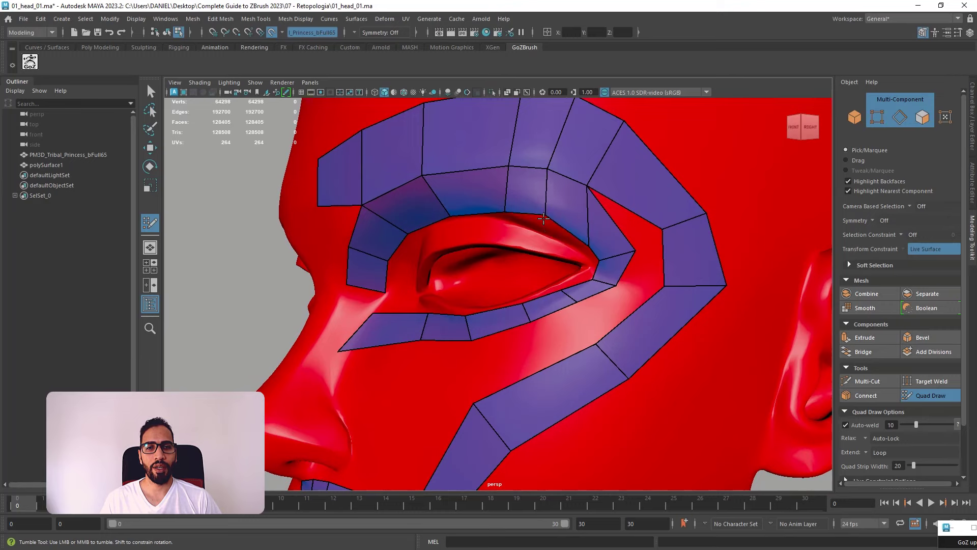
# - Weld the eye loop's outer corner vertices to the inner edge of the strip running from the brow down to the cheek
pyautogui.keyDown('alt'); pyautogui.moveTo(550, 231); pyautogui.dragTo(559, 234); pyautogui.keyUp('alt')
pyautogui.keyDown('alt'); pyautogui.moveTo(559, 233); pyautogui.dragTo(543, 281, button='middle'); pyautogui.keyUp('alt')
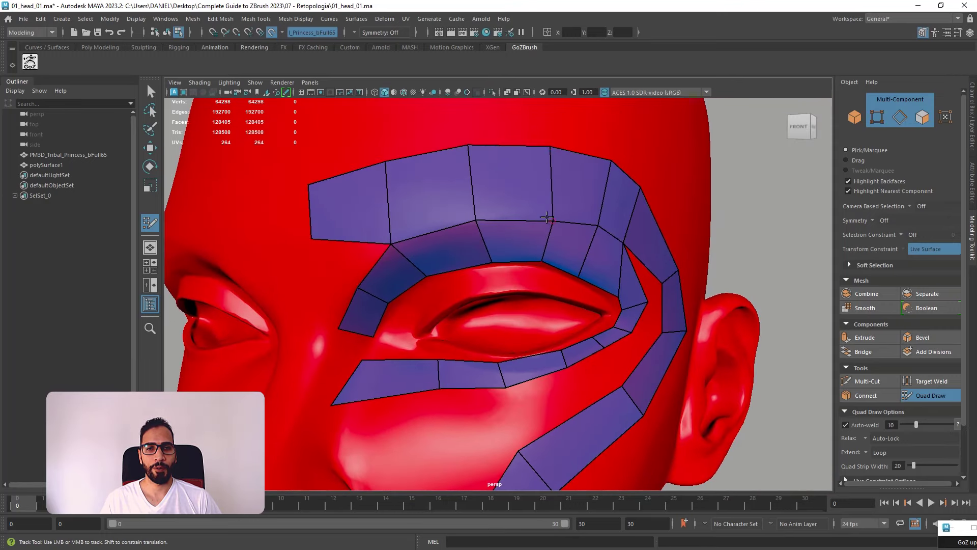
pyautogui.moveTo(547, 219)
pyautogui.keyDown('alt'); pyautogui.mouseDown()
pyautogui.moveTo(578, 226)
pyautogui.moveTo(566, 227)
pyautogui.mouseUp(); pyautogui.keyUp('alt')
pyautogui.moveTo(560, 227); pyautogui.dragTo(611, 290)
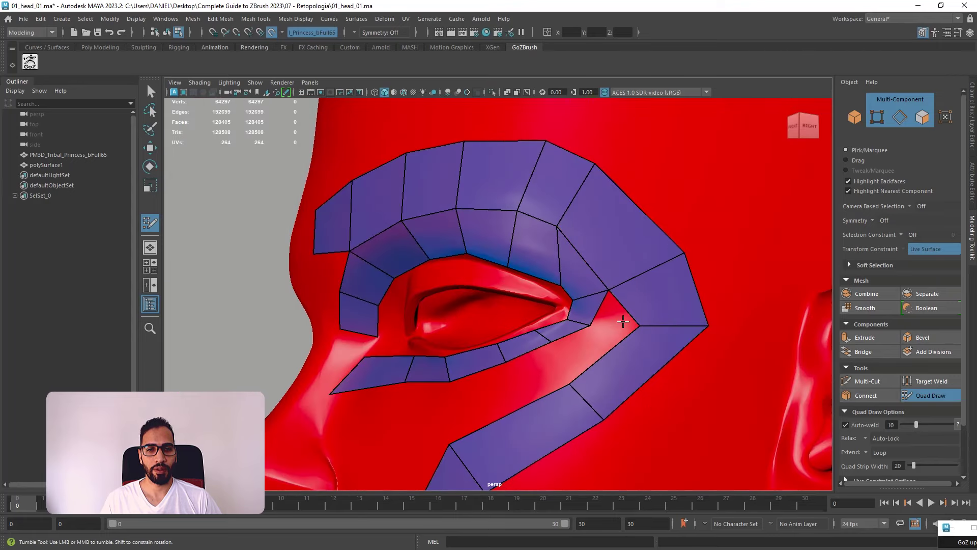
pyautogui.keyDown('alt'); pyautogui.moveTo(621, 320); pyautogui.dragTo(603, 310, button='right'); pyautogui.keyUp('alt')
pyautogui.keyDown('alt'); pyautogui.moveTo(603, 310); pyautogui.dragTo(585, 285); pyautogui.keyUp('alt')
pyautogui.keyDown('alt'); pyautogui.moveTo(586, 285); pyautogui.dragTo(592, 268, button='right'); pyautogui.keyUp('alt')
pyautogui.moveTo(592, 267)
pyautogui.mouseDown()
pyautogui.moveTo(575, 294)
pyautogui.moveTo(587, 302)
pyautogui.mouseUp()
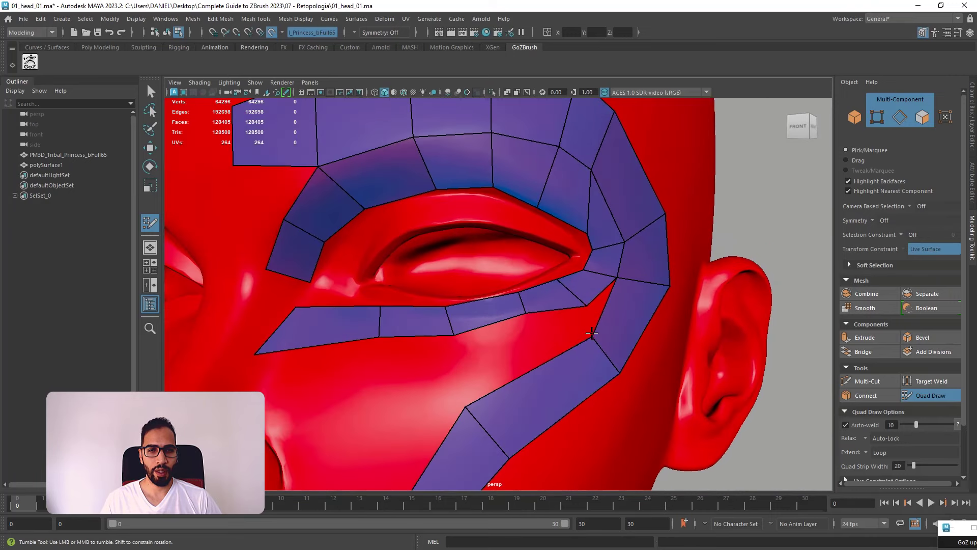
# - Insert an edge across the upper cheek strip and weld the lower eyelid strip's bottom vertices onto the cheek strip's matching vertices
pyautogui.keyDown('alt'); pyautogui.moveTo(594, 322); pyautogui.dragTo(495, 287, button='middle'); pyautogui.keyUp('alt')
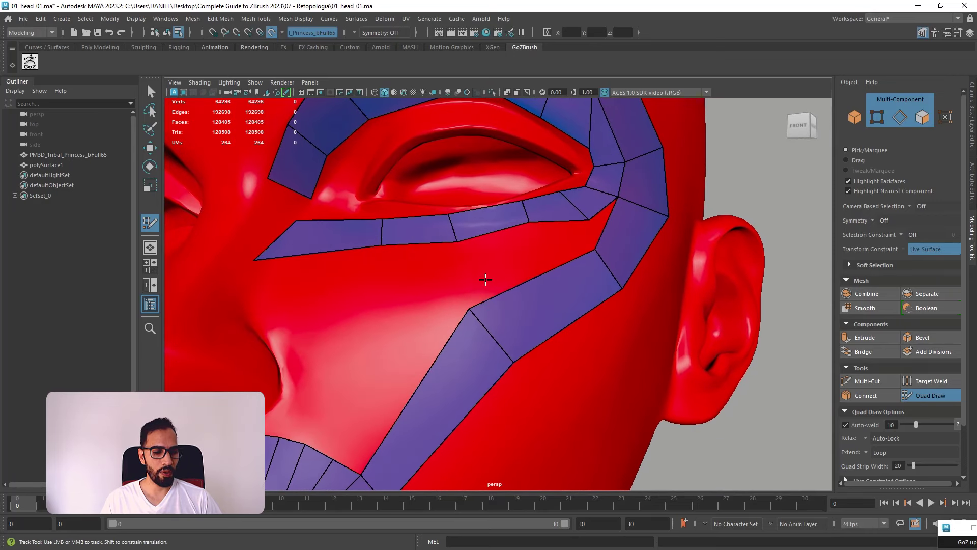
pyautogui.moveTo(459, 240); pyautogui.dragTo(469, 308)
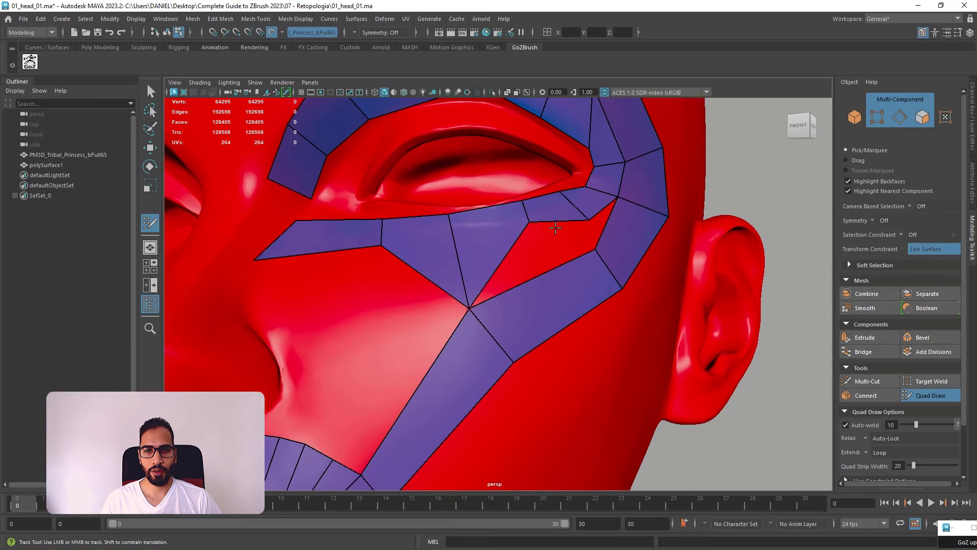
pyautogui.hotkey('ctrl', 'z')
pyautogui.keyDown('alt'); pyautogui.moveTo(572, 271); pyautogui.dragTo(542, 283); pyautogui.keyUp('alt')
pyautogui.keyDown('ctrl'); pyautogui.click(558, 313); pyautogui.keyUp('ctrl')
pyautogui.moveTo(577, 225); pyautogui.dragTo(584, 253)
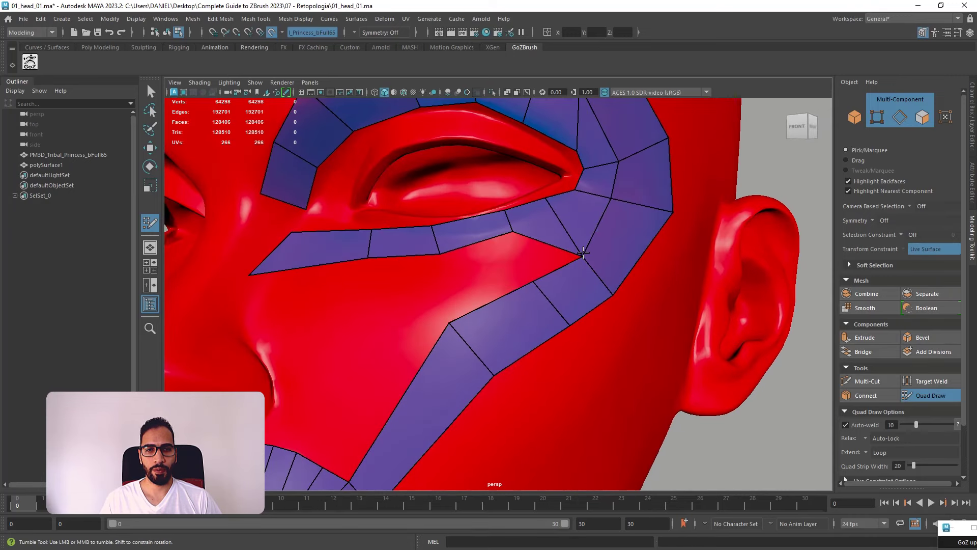
pyautogui.moveTo(509, 230); pyautogui.dragTo(532, 280)
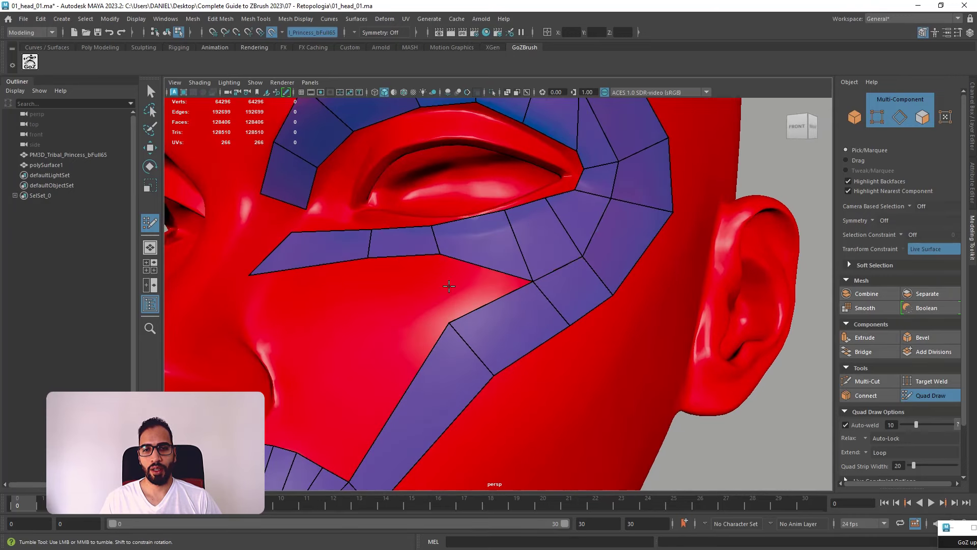
pyautogui.moveTo(441, 264); pyautogui.dragTo(450, 322)
# - Pull the lower eyelid strip's vertices down onto the cheek and adjust the outer corner vertices to round the loop around the eye
pyautogui.moveTo(450, 257)
pyautogui.keyDown('alt'); pyautogui.mouseDown()
pyautogui.moveTo(406, 305)
pyautogui.moveTo(517, 277)
pyautogui.moveTo(529, 300)
pyautogui.moveTo(506, 315)
pyautogui.mouseUp(); pyautogui.keyUp('alt')
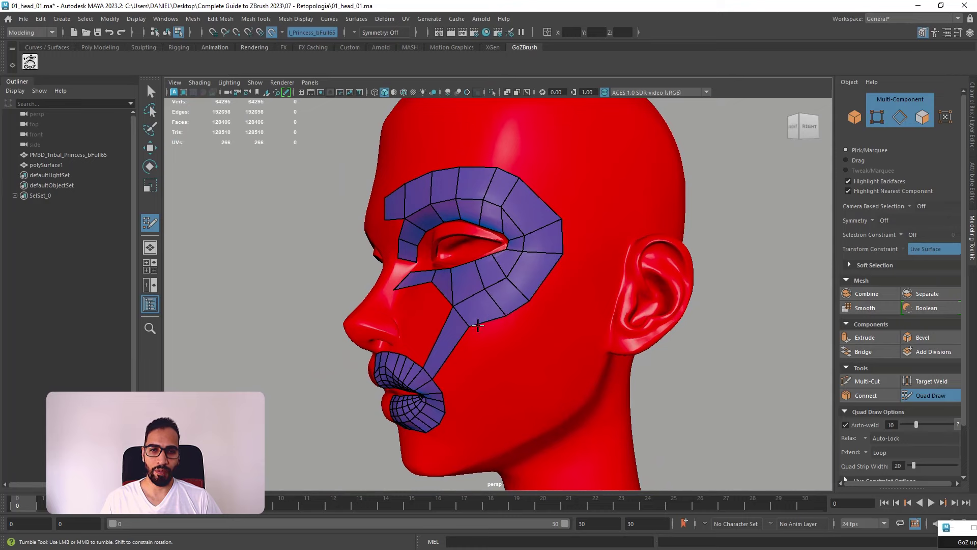
pyautogui.keyDown('alt'); pyautogui.moveTo(592, 252); pyautogui.dragTo(537, 215); pyautogui.keyUp('alt')
pyautogui.hotkey('ctrl', 'z')
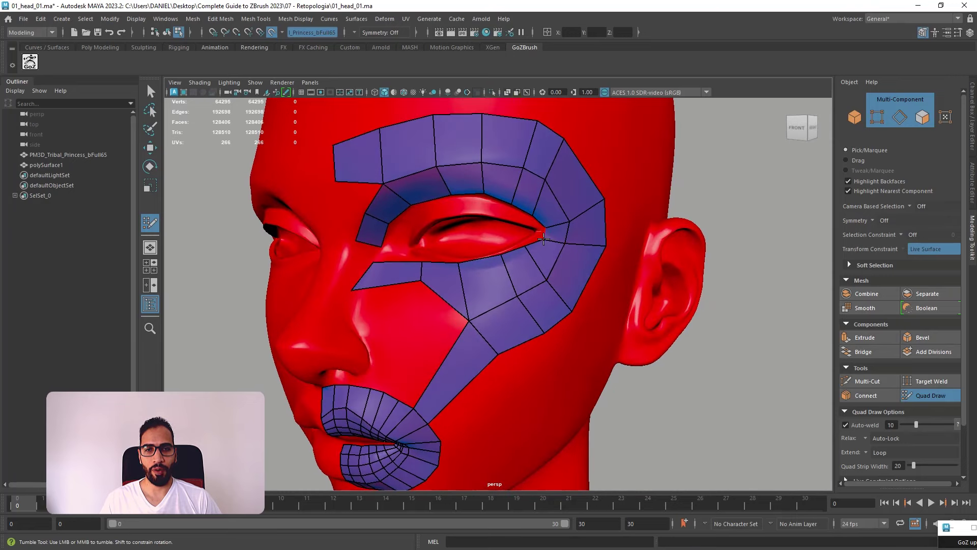
pyautogui.scroll(5, 537, 235)
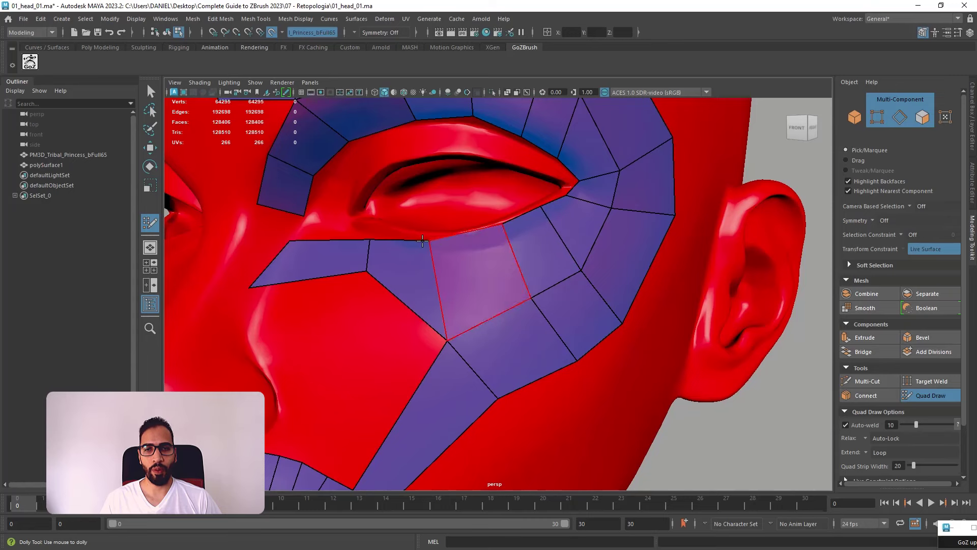
pyautogui.keyDown('alt'); pyautogui.moveTo(377, 249); pyautogui.dragTo(411, 239); pyautogui.keyUp('alt')
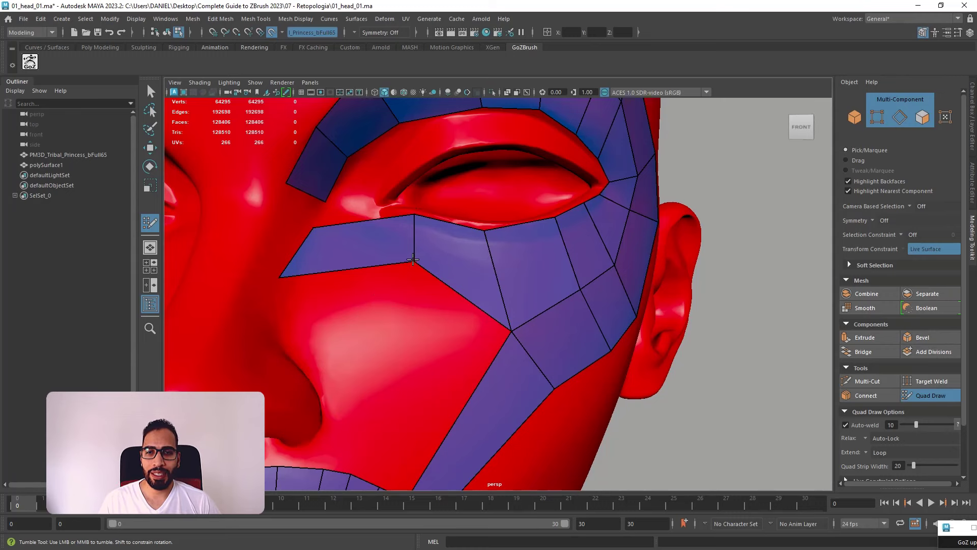
pyautogui.moveTo(414, 238); pyautogui.dragTo(410, 292)
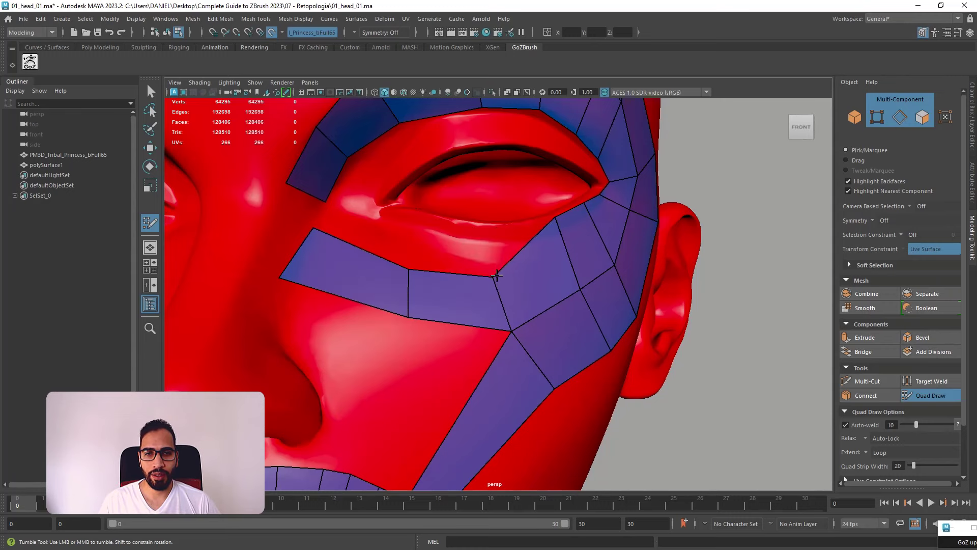
pyautogui.moveTo(559, 217); pyautogui.dragTo(571, 245)
pyautogui.moveTo(573, 214); pyautogui.dragTo(587, 196)
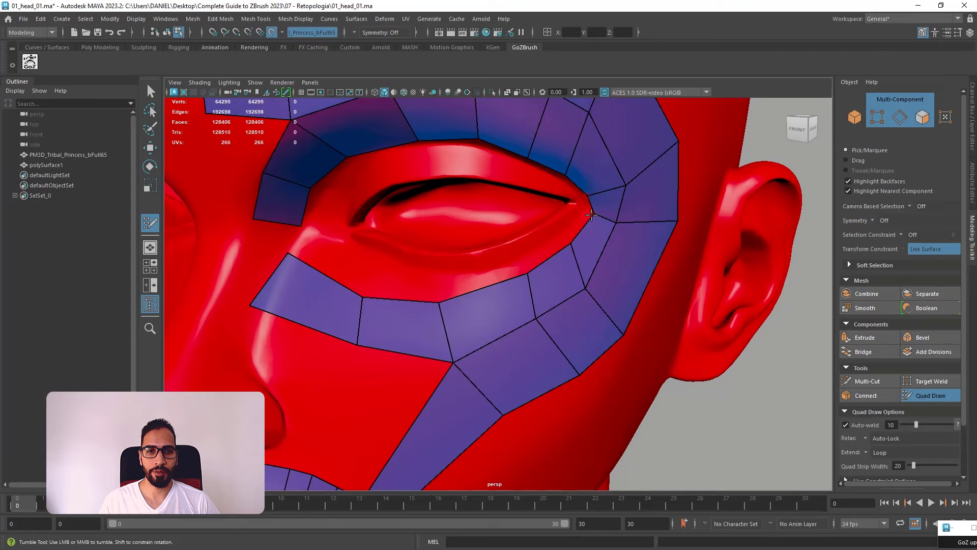
pyautogui.keyDown('alt'); pyautogui.moveTo(560, 256); pyautogui.dragTo(521, 248); pyautogui.keyUp('alt')
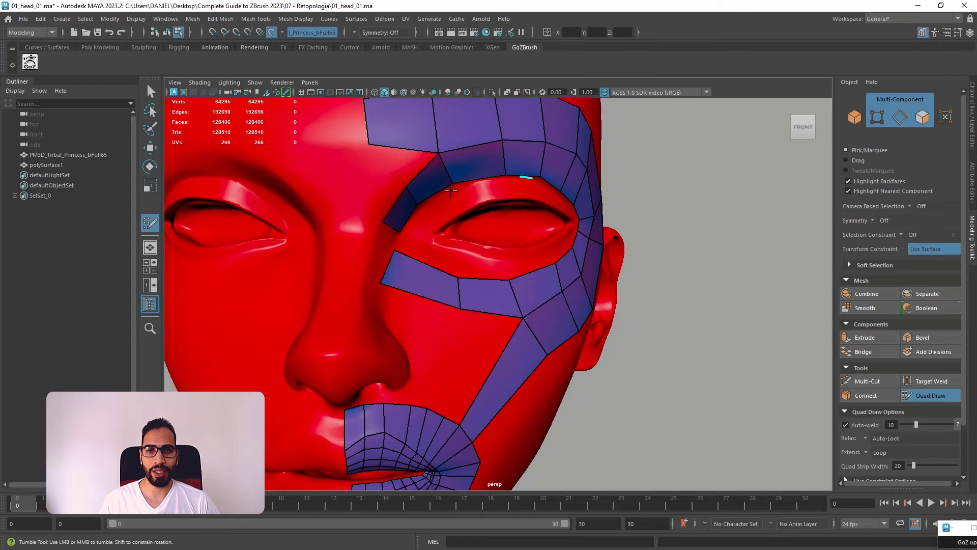
pyautogui.moveTo(451, 190); pyautogui.dragTo(465, 259)
pyautogui.moveTo(482, 198)
pyautogui.mouseDown()
pyautogui.moveTo(455, 247)
pyautogui.moveTo(494, 262)
pyautogui.mouseUp()
# - Fill two adjacent quads rising from the upper lip loop onto the cheek beside the nose and adjust their top vertices
pyautogui.moveTo(644, 247)
pyautogui.keyDown('alt'); pyautogui.mouseDown()
pyautogui.moveTo(672, 267)
pyautogui.moveTo(690, 265)
pyautogui.moveTo(594, 279)
pyautogui.moveTo(603, 277)
pyautogui.mouseUp(); pyautogui.keyUp('alt')
pyautogui.scroll(3, 387, 307)
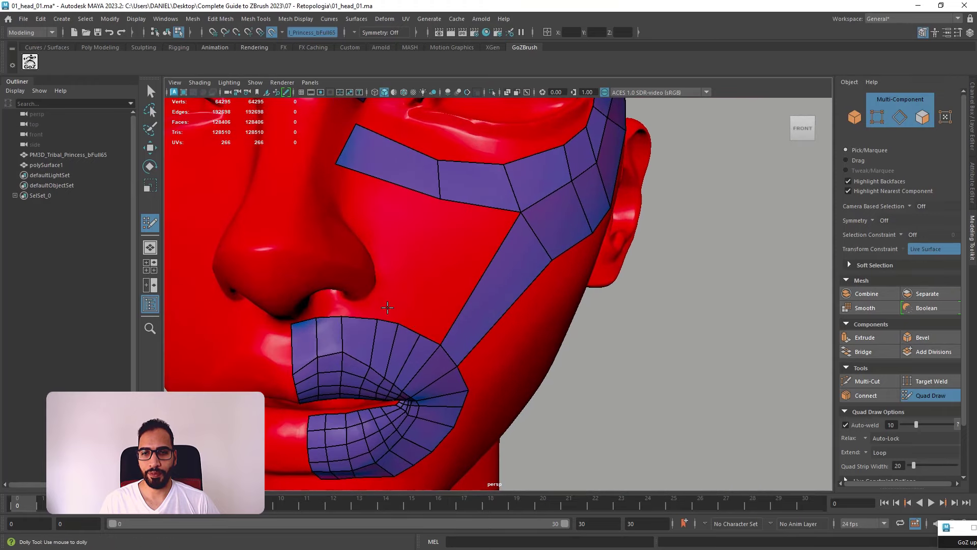
pyautogui.click(427, 271)
pyautogui.keyDown('shift'); pyautogui.click(395, 283); pyautogui.keyUp('shift')
pyautogui.moveTo(411, 259)
pyautogui.mouseDown()
pyautogui.moveTo(407, 209)
pyautogui.moveTo(418, 265)
pyautogui.mouseUp()
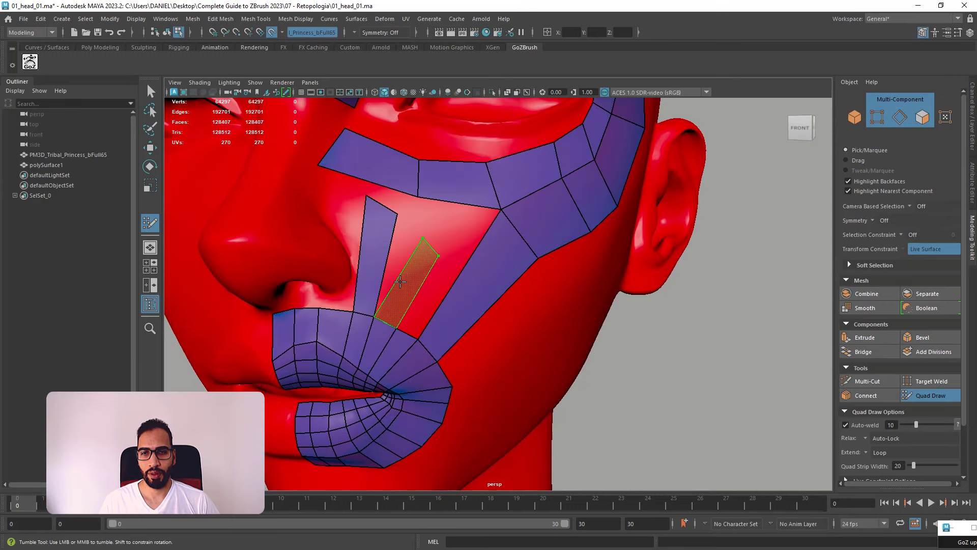
pyautogui.keyDown('shift'); pyautogui.click(432, 251); pyautogui.keyUp('shift')
pyautogui.moveTo(438, 254); pyautogui.dragTo(421, 225)
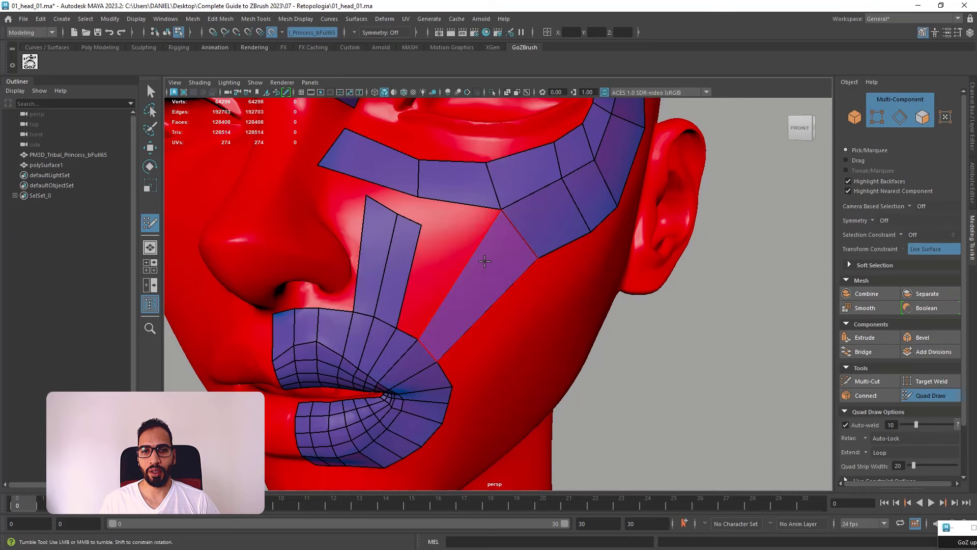
# - Insert an edge across the cheek strip below the eye loop and fill the quad between it and the new cheek quads
pyautogui.keyDown('ctrl'); pyautogui.click(490, 262); pyautogui.keyUp('ctrl')
pyautogui.keyDown('shift'); pyautogui.click(432, 268); pyautogui.keyUp('shift')
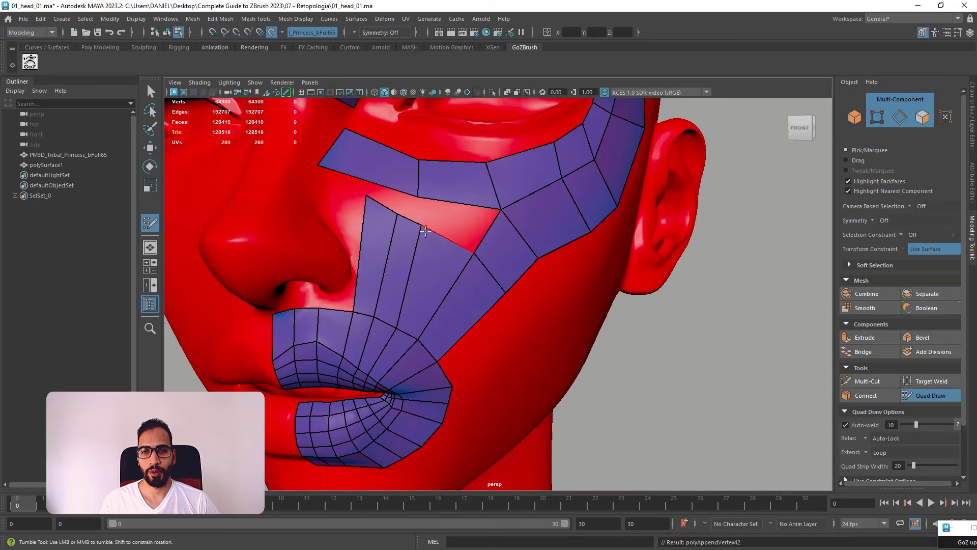
pyautogui.scroll(-2, 359, 238)
pyautogui.scroll(-5, 360, 239)
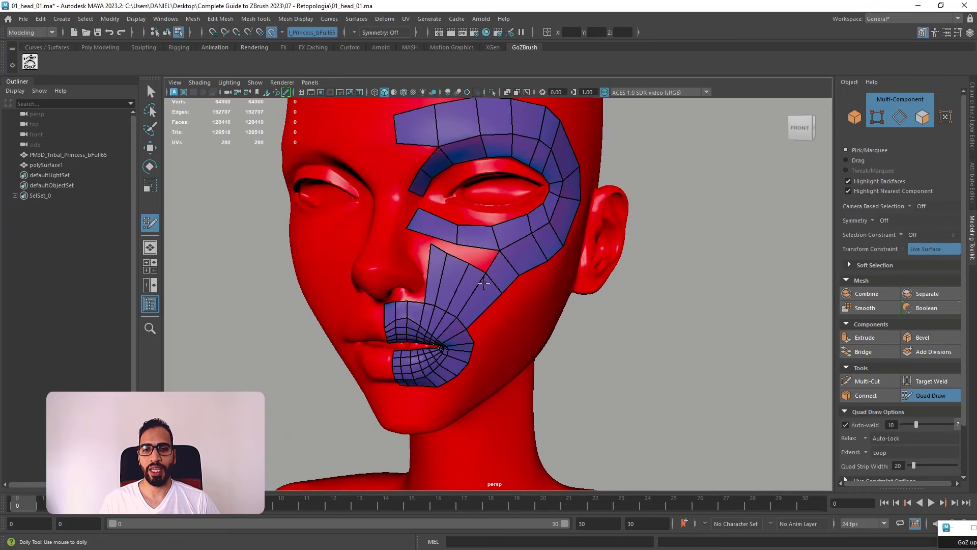
# - Examine the planned loop flow around the eyes and mouth, over the skull and along the jaw to the ear
pyautogui.keyDown('alt'); pyautogui.moveTo(387, 243); pyautogui.dragTo(423, 247); pyautogui.keyUp('alt')
pyautogui.moveTo(498, 316); pyautogui.dragTo(493, 420)
pyautogui.moveTo(428, 215); pyautogui.dragTo(549, 439)
pyautogui.moveTo(491, 238); pyautogui.dragTo(503, 233)
pyautogui.moveTo(456, 334); pyautogui.dragTo(573, 290)
pyautogui.keyDown('alt'); pyautogui.moveTo(692, 250); pyautogui.dragTo(498, 314); pyautogui.keyUp('alt')
pyautogui.keyDown('alt'); pyautogui.moveTo(498, 314); pyautogui.dragTo(481, 261, button='right'); pyautogui.keyUp('alt')
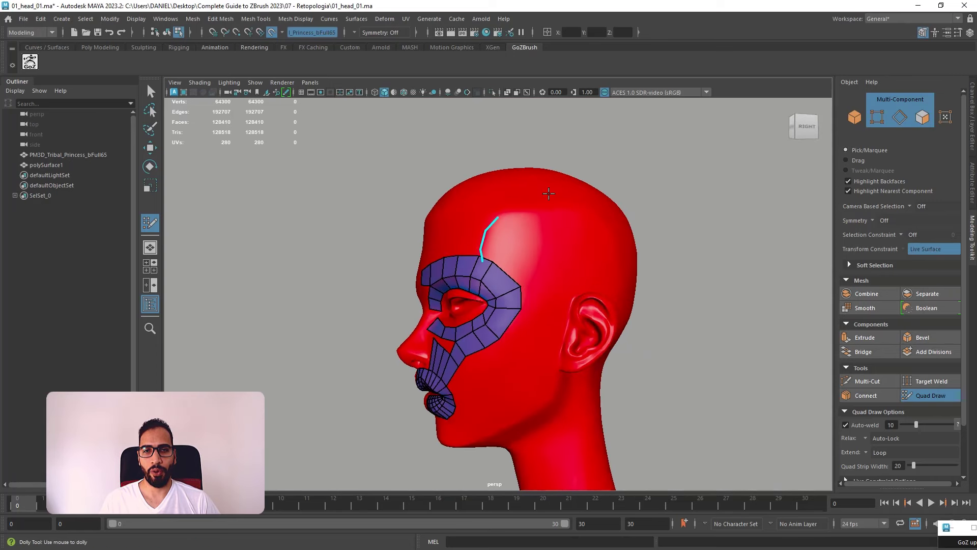
pyautogui.moveTo(549, 194); pyautogui.dragTo(633, 228)
pyautogui.moveTo(446, 445); pyautogui.dragTo(572, 358)
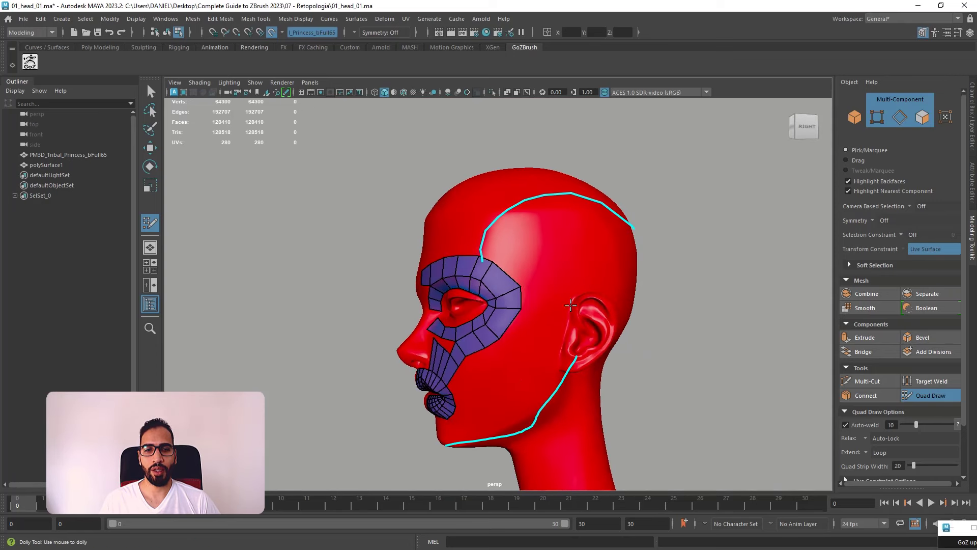
# - Inspect the mouth, chin and cheek topology from the front and from below, ending on the cheek quads
pyautogui.keyDown('alt'); pyautogui.moveTo(719, 384); pyautogui.dragTo(641, 379); pyautogui.keyUp('alt')
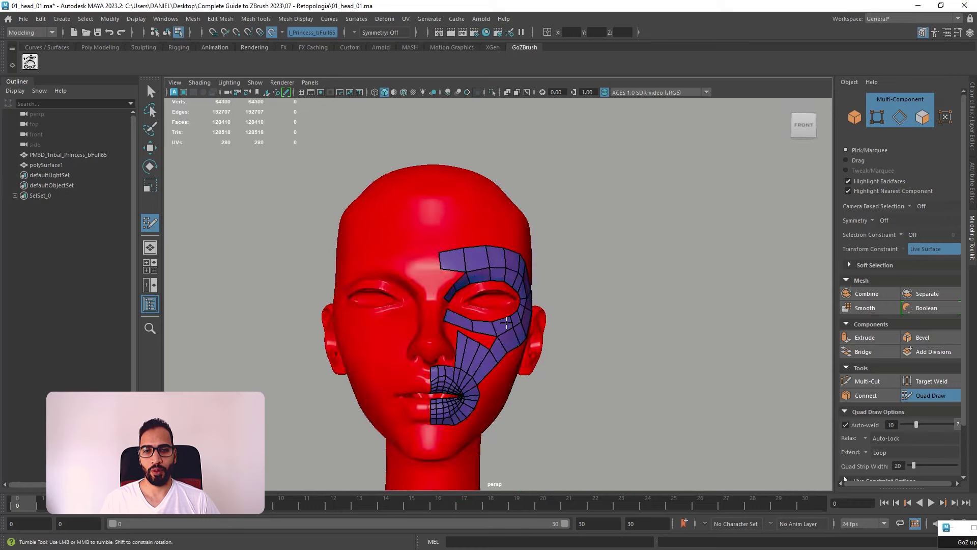
pyautogui.keyDown('alt'); pyautogui.moveTo(641, 379); pyautogui.dragTo(558, 363, button='right'); pyautogui.keyUp('alt')
pyautogui.keyDown('alt'); pyautogui.moveTo(557, 362); pyautogui.dragTo(531, 348); pyautogui.keyUp('alt')
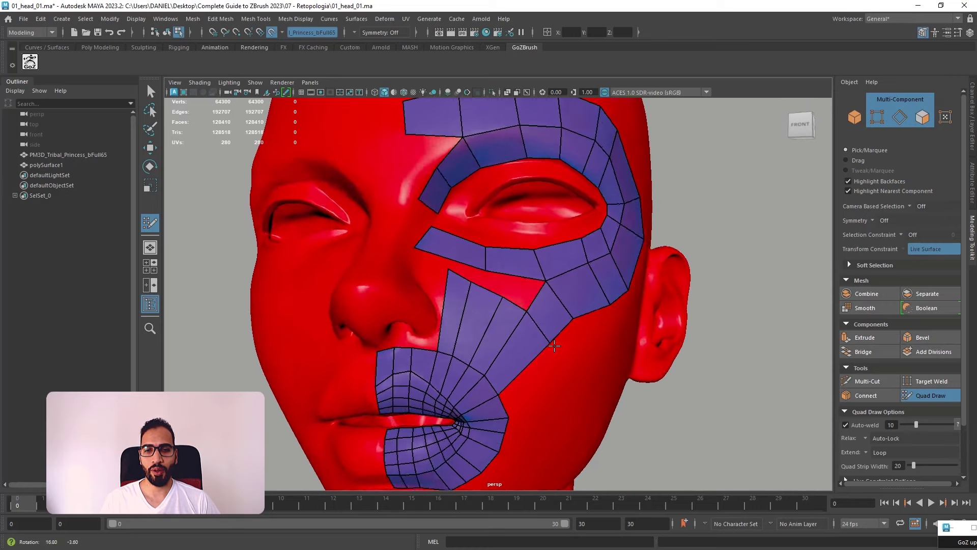
pyautogui.keyDown('alt'); pyautogui.moveTo(532, 348); pyautogui.dragTo(467, 362, button='right'); pyautogui.keyUp('alt')
pyautogui.keyDown('alt'); pyautogui.moveTo(482, 357); pyautogui.dragTo(483, 297, button='middle'); pyautogui.keyUp('alt')
pyautogui.keyDown('alt'); pyautogui.moveTo(544, 387); pyautogui.dragTo(598, 404, button='right'); pyautogui.keyUp('alt')
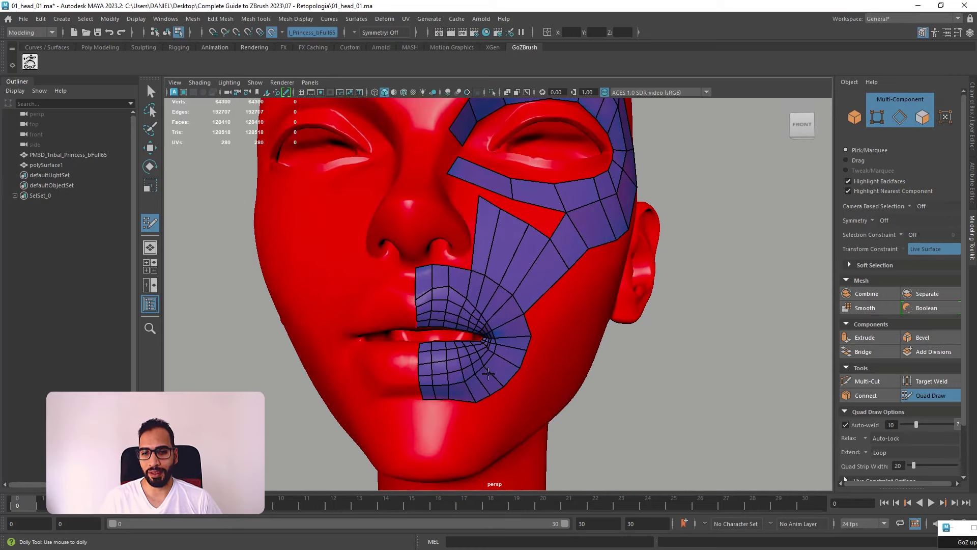
pyautogui.keyDown('alt'); pyautogui.moveTo(494, 423); pyautogui.dragTo(517, 326, button='middle'); pyautogui.keyUp('alt')
pyautogui.keyDown('alt'); pyautogui.moveTo(468, 347); pyautogui.dragTo(530, 365, button='right'); pyautogui.keyUp('alt')
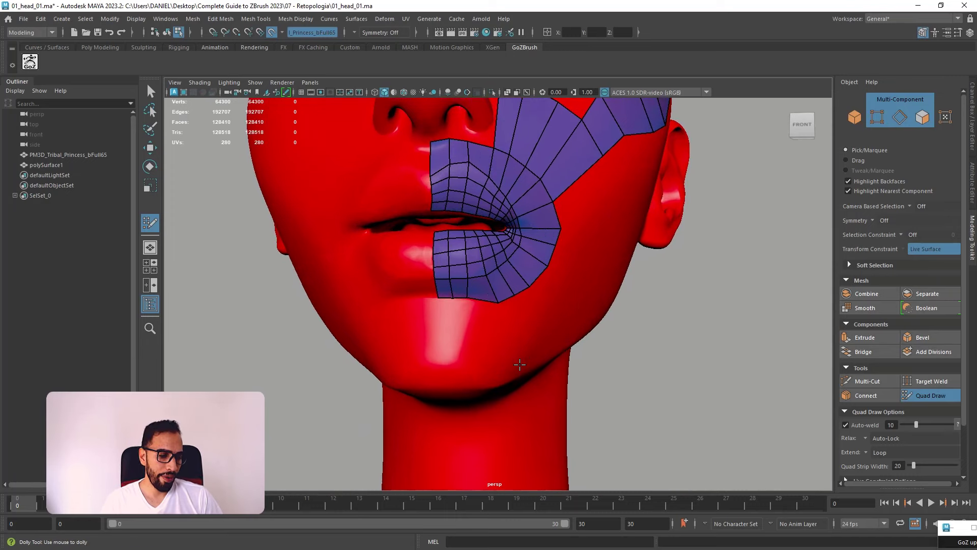
pyautogui.keyDown('alt'); pyautogui.moveTo(533, 351); pyautogui.dragTo(499, 328); pyautogui.keyUp('alt')
pyautogui.keyDown('alt'); pyautogui.moveTo(436, 168); pyautogui.dragTo(447, 266, button='middle'); pyautogui.keyUp('alt')
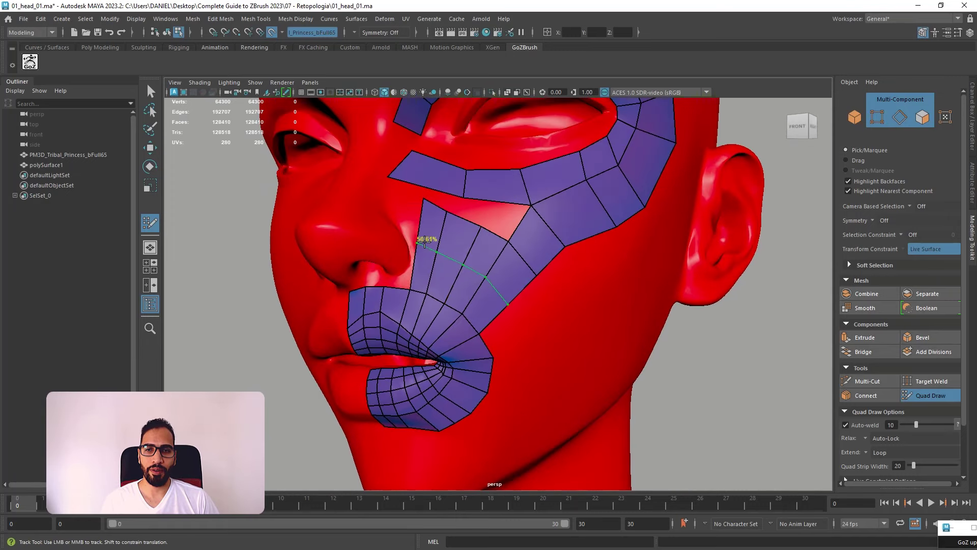
# - Insert an edge across the cheek quads above the upper lip and fill the first quad of a new strip on the chin
pyautogui.keyDown('ctrl'); pyautogui.click(424, 243); pyautogui.keyUp('ctrl')
pyautogui.keyDown('alt'); pyautogui.moveTo(528, 371); pyautogui.dragTo(464, 351, button='middle'); pyautogui.keyUp('alt')
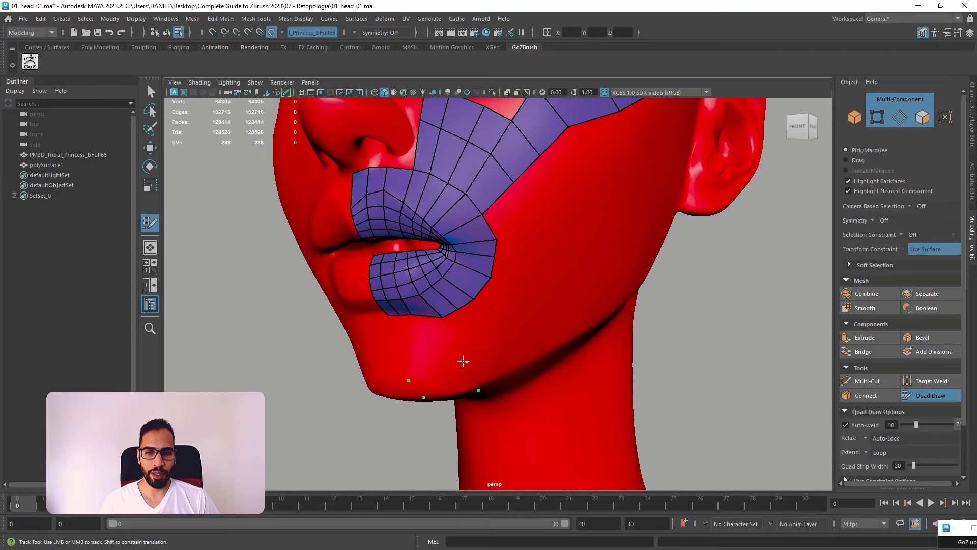
pyautogui.keyDown('alt'); pyautogui.moveTo(463, 362); pyautogui.dragTo(436, 348); pyautogui.keyUp('alt')
pyautogui.keyDown('shift'); pyautogui.click(487, 310); pyautogui.keyUp('shift')
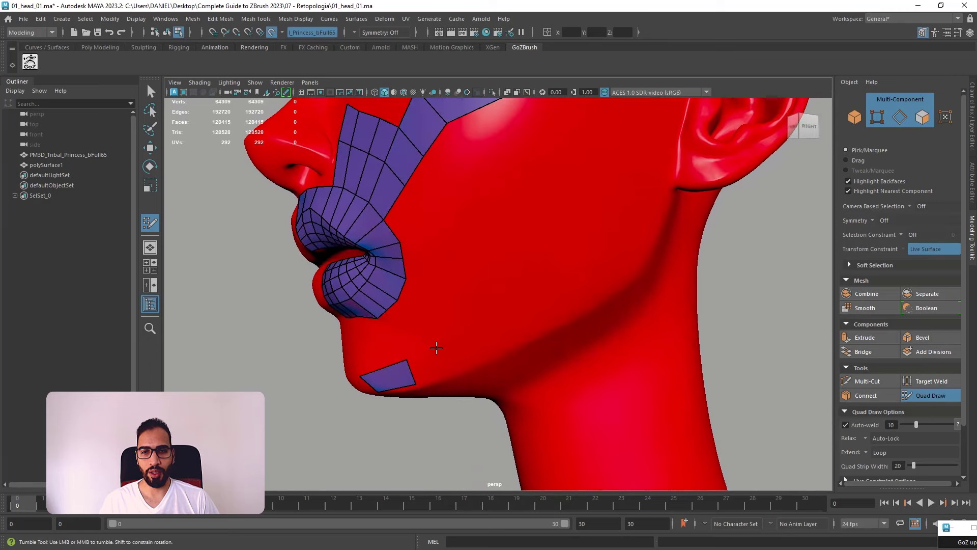
# - Extend the chin quad into a strip curving along the jaw and up to the outer edge of the cheek quads
pyautogui.click(466, 362)
pyautogui.keyDown('shift'); pyautogui.click(467, 361); pyautogui.keyUp('shift')
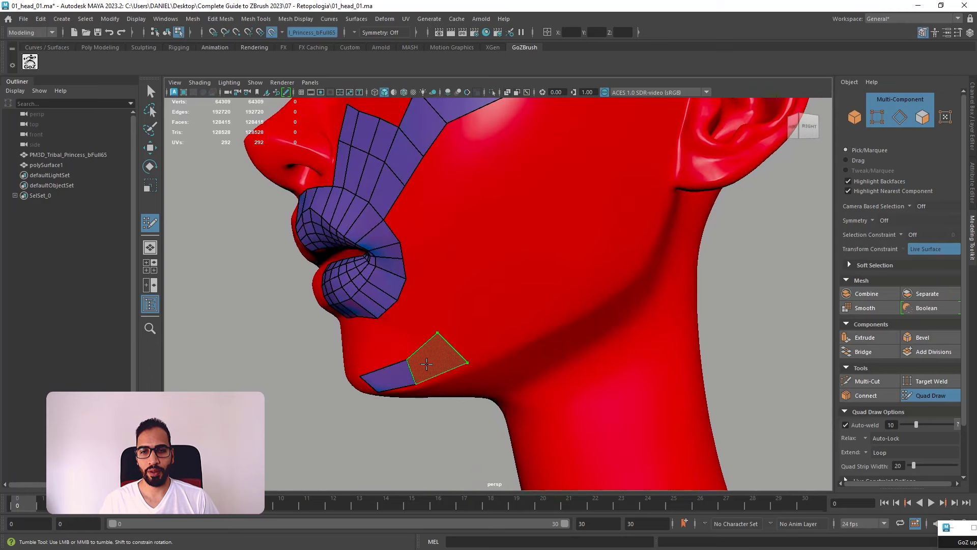
pyautogui.click(493, 306)
pyautogui.keyDown('shift'); pyautogui.click(484, 310); pyautogui.keyUp('shift')
pyautogui.click(495, 244)
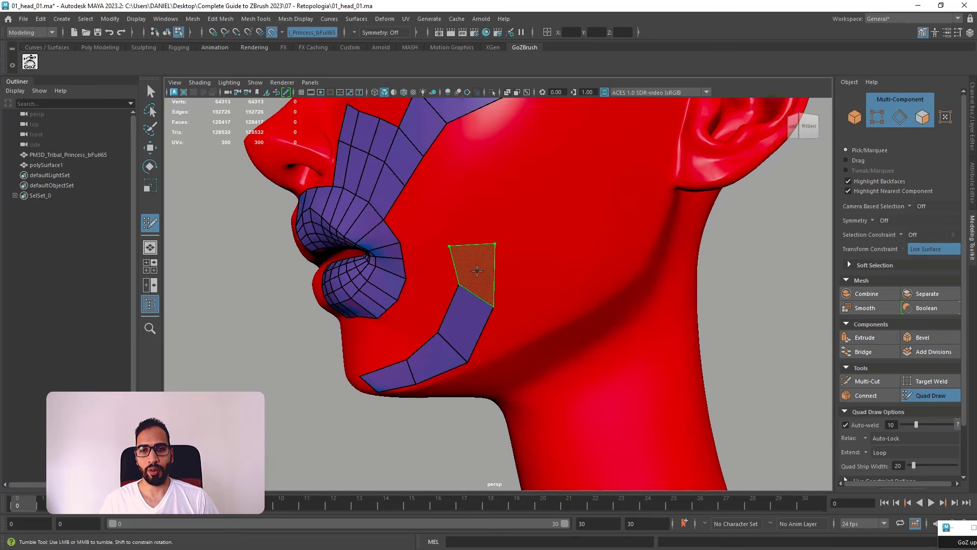
pyautogui.keyDown('shift'); pyautogui.click(477, 271); pyautogui.keyUp('shift')
pyautogui.click(476, 190)
pyautogui.keyDown('shift'); pyautogui.click(463, 220); pyautogui.keyUp('shift')
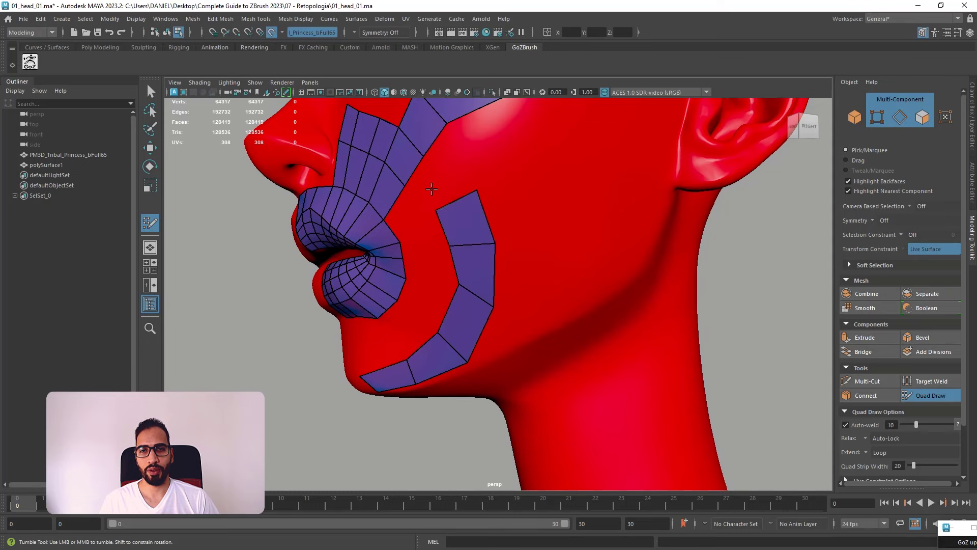
pyautogui.keyDown('shift'); pyautogui.click(432, 183); pyautogui.keyUp('shift')
# - Adjust the upper vertices of the jaw strip near the cheek and insert an edge across its chin section
pyautogui.moveTo(477, 190); pyautogui.dragTo(424, 214)
pyautogui.moveTo(450, 245); pyautogui.dragTo(485, 241)
pyautogui.keyDown('alt'); pyautogui.moveTo(460, 301); pyautogui.dragTo(524, 285); pyautogui.keyUp('alt')
pyautogui.keyDown('ctrl'); pyautogui.click(523, 176); pyautogui.keyUp('ctrl')
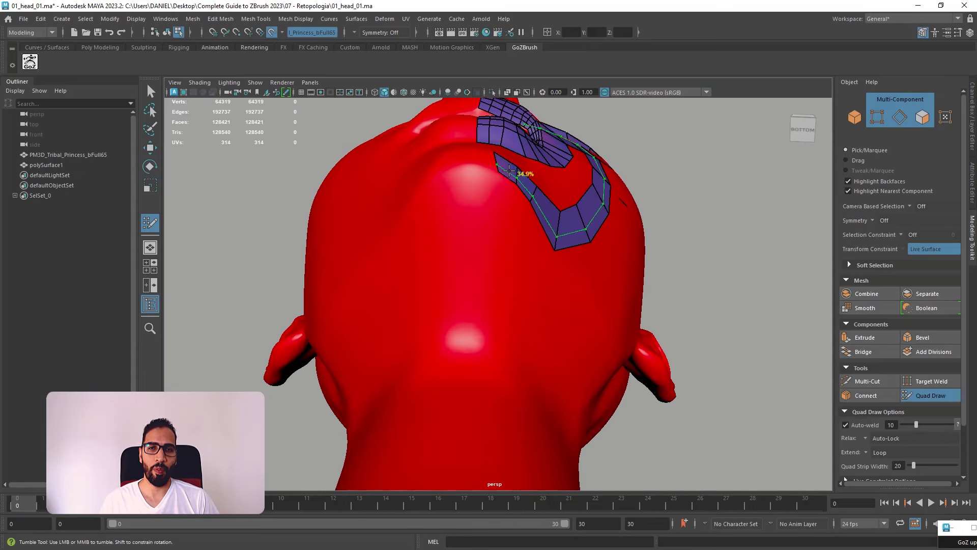
# - Reposition the chin vertices of the jaw strip, aligning its end with the face's centre line, and insert an edge across the end quad
pyautogui.keyDown('alt'); pyautogui.moveTo(522, 176); pyautogui.dragTo(424, 330); pyautogui.keyUp('alt')
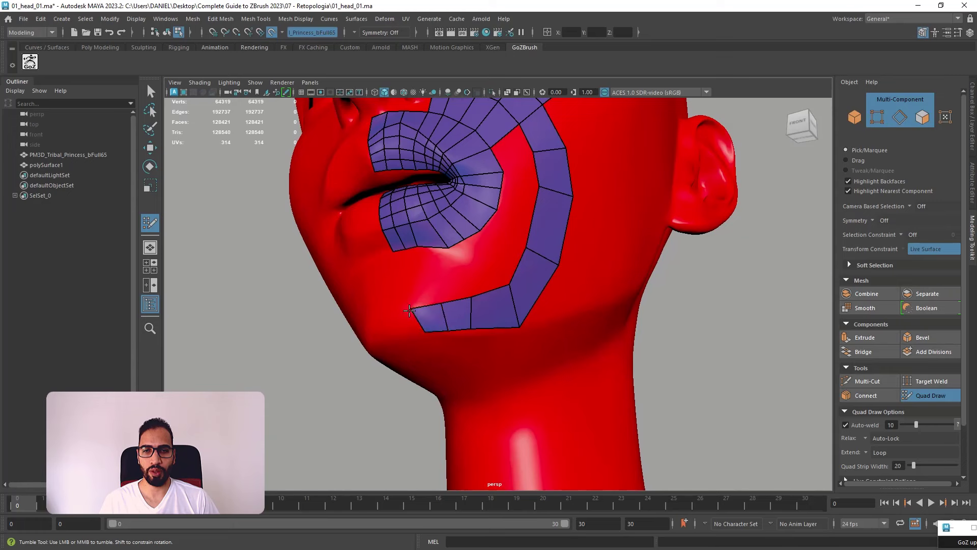
pyautogui.moveTo(443, 305); pyautogui.dragTo(467, 305)
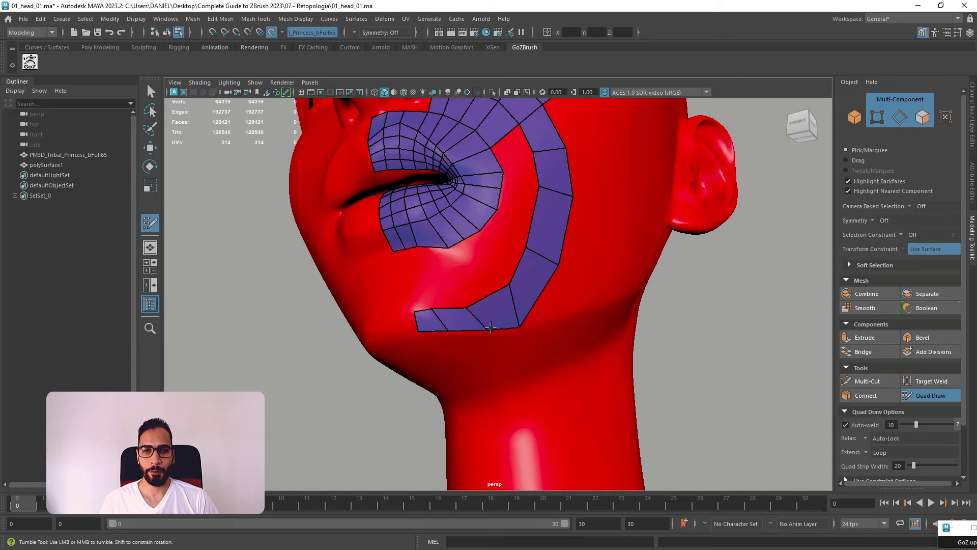
pyautogui.moveTo(528, 306)
pyautogui.keyDown('alt'); pyautogui.mouseDown()
pyautogui.moveTo(447, 355)
pyautogui.moveTo(430, 351)
pyautogui.moveTo(529, 333)
pyautogui.moveTo(537, 320)
pyautogui.mouseUp(); pyautogui.keyUp('alt')
pyautogui.moveTo(491, 345); pyautogui.dragTo(471, 344)
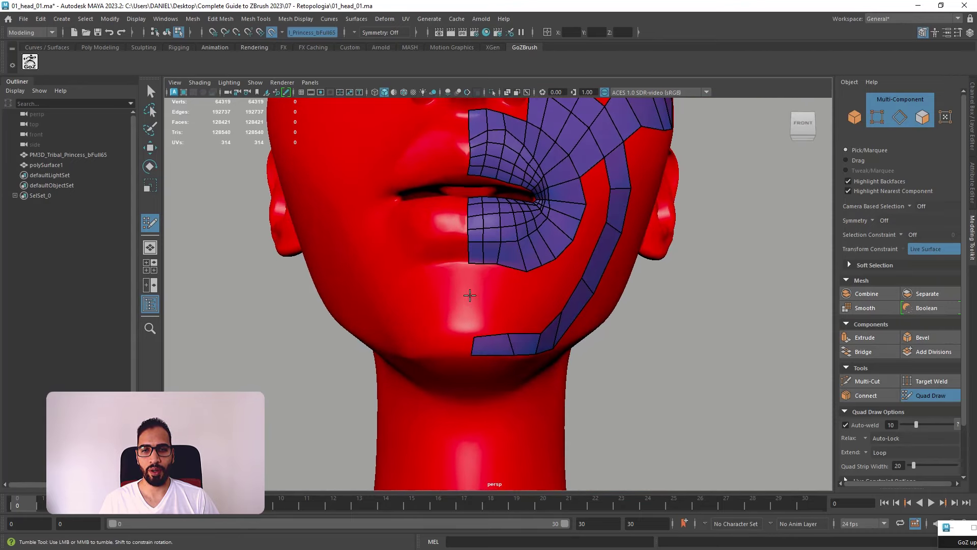
pyautogui.keyDown('ctrl'); pyautogui.click(489, 336); pyautogui.keyUp('ctrl')
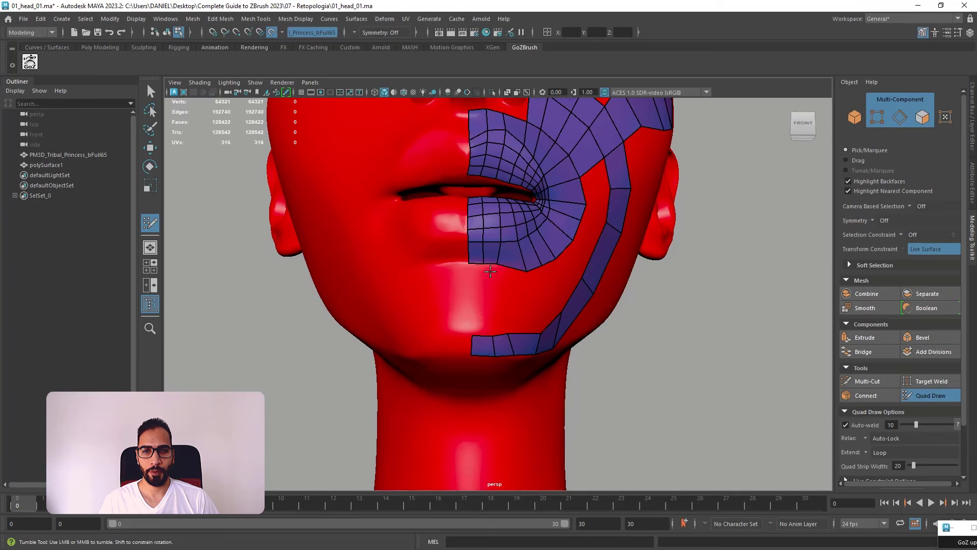
# - Fill three adjacent quads connecting the lower lip loop to the front of the chin strip
pyautogui.moveTo(474, 325); pyautogui.dragTo(473, 352)
pyautogui.moveTo(492, 342); pyautogui.dragTo(491, 265)
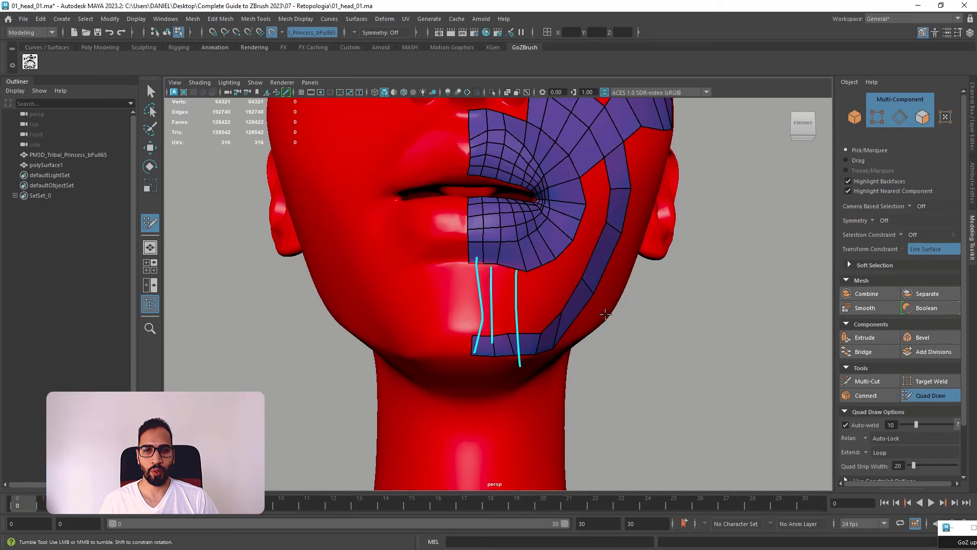
pyautogui.moveTo(700, 301)
pyautogui.keyDown('alt'); pyautogui.mouseDown()
pyautogui.moveTo(517, 195)
pyautogui.moveTo(487, 235)
pyautogui.mouseUp(); pyautogui.keyUp('alt')
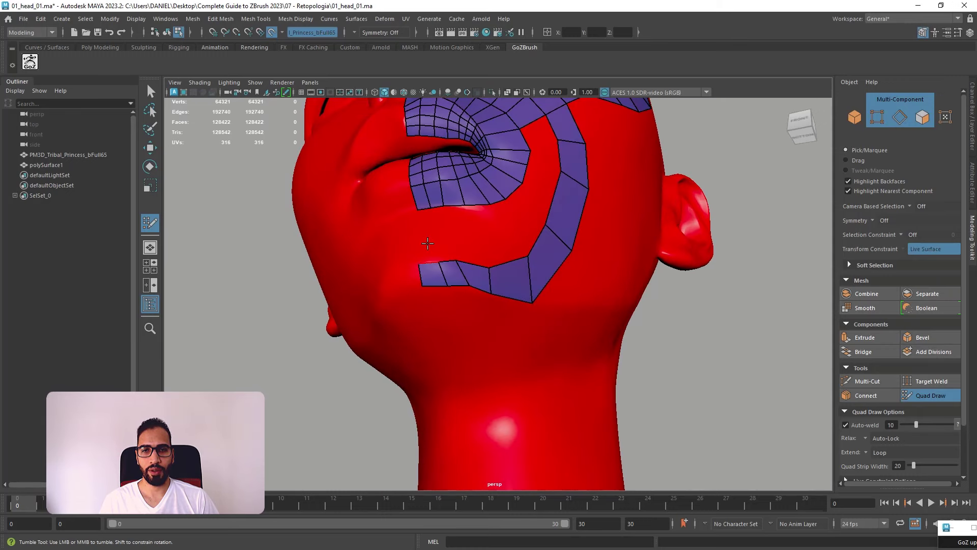
pyautogui.keyDown('shift'); pyautogui.click(427, 236); pyautogui.keyUp('shift')
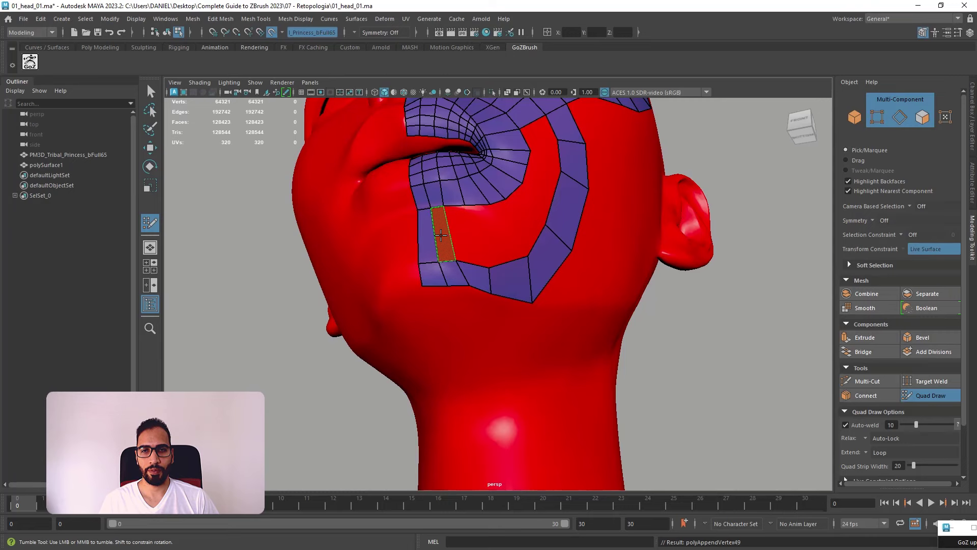
pyautogui.keyDown('shift'); pyautogui.click(441, 234); pyautogui.keyUp('shift')
pyautogui.keyDown('shift'); pyautogui.click(465, 239); pyautogui.keyUp('shift')
# - Insert an edge across the jaw strip just beside the new chin quads
pyautogui.keyDown('alt'); pyautogui.moveTo(494, 275); pyautogui.dragTo(511, 281); pyautogui.keyUp('alt')
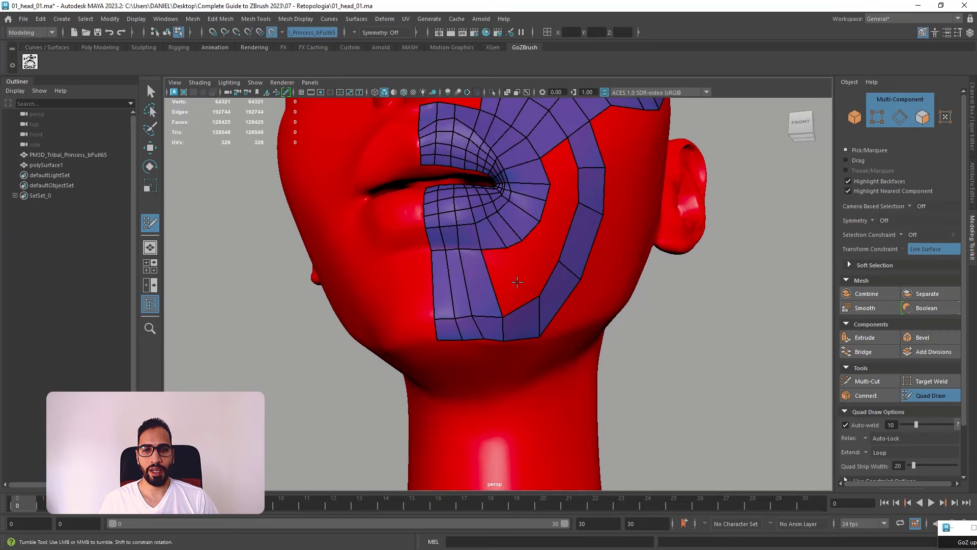
pyautogui.keyDown('alt'); pyautogui.moveTo(511, 281); pyautogui.dragTo(482, 351, button='right'); pyautogui.keyUp('alt')
pyautogui.keyDown('alt'); pyautogui.moveTo(474, 350); pyautogui.dragTo(467, 356); pyautogui.keyUp('alt')
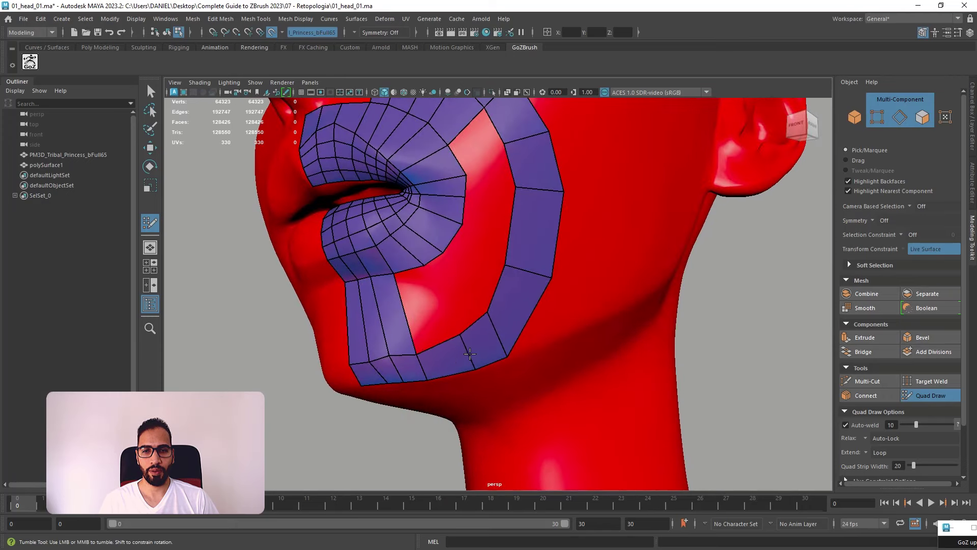
pyautogui.moveTo(378, 359)
pyautogui.mouseDown()
pyautogui.moveTo(376, 346)
pyautogui.moveTo(469, 292)
pyautogui.moveTo(473, 230)
pyautogui.moveTo(484, 274)
pyautogui.moveTo(432, 286)
pyautogui.moveTo(461, 316)
pyautogui.moveTo(441, 330)
pyautogui.moveTo(453, 291)
pyautogui.mouseUp()
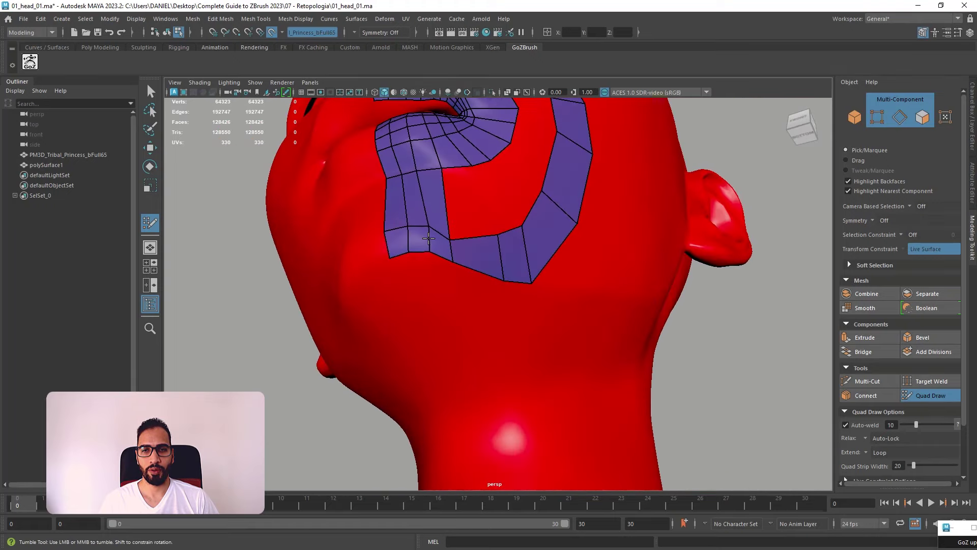
# - Insert two horizontal edges across the three chin quads between the lower lip and the chin strip
pyautogui.keyDown('alt'); pyautogui.moveTo(476, 326); pyautogui.dragTo(493, 282, button='right'); pyautogui.keyUp('alt')
pyautogui.keyDown('alt'); pyautogui.moveTo(493, 282); pyautogui.dragTo(457, 335); pyautogui.keyUp('alt')
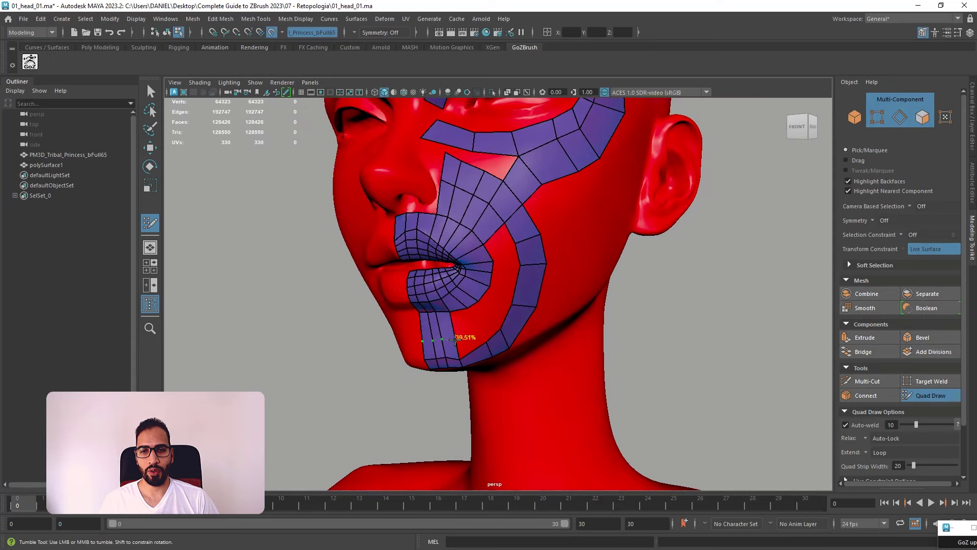
pyautogui.keyDown('ctrl'); pyautogui.keyDown('shift'); pyautogui.click(457, 327); pyautogui.keyUp('shift'); pyautogui.keyUp('ctrl')
pyautogui.keyDown('ctrl'); pyautogui.click(454, 341); pyautogui.keyUp('ctrl')
# - Fill the area between the subdivided chin quads, the lower lip loop and the jaw strip with six quads
pyautogui.moveTo(511, 318)
pyautogui.keyDown('alt'); pyautogui.mouseDown()
pyautogui.moveTo(479, 310)
pyautogui.moveTo(515, 307)
pyautogui.mouseUp(); pyautogui.keyUp('alt')
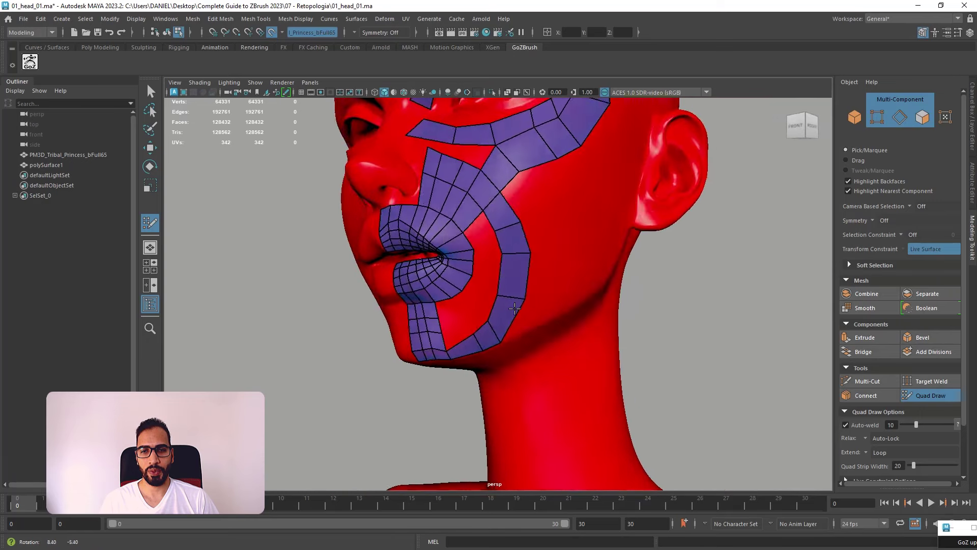
pyautogui.keyDown('alt'); pyautogui.moveTo(515, 308); pyautogui.dragTo(534, 362, button='right'); pyautogui.keyUp('alt')
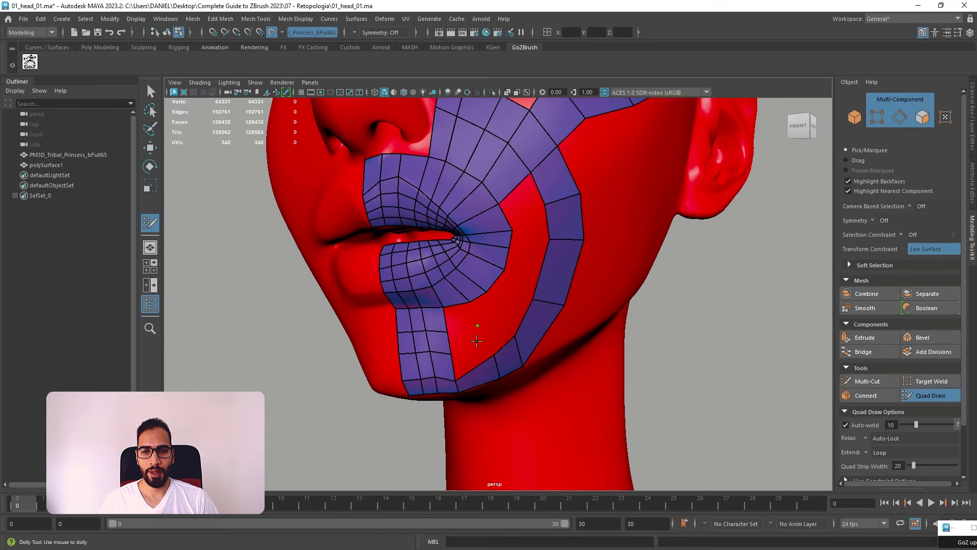
pyautogui.keyDown('shift'); pyautogui.click(458, 317); pyautogui.keyUp('shift')
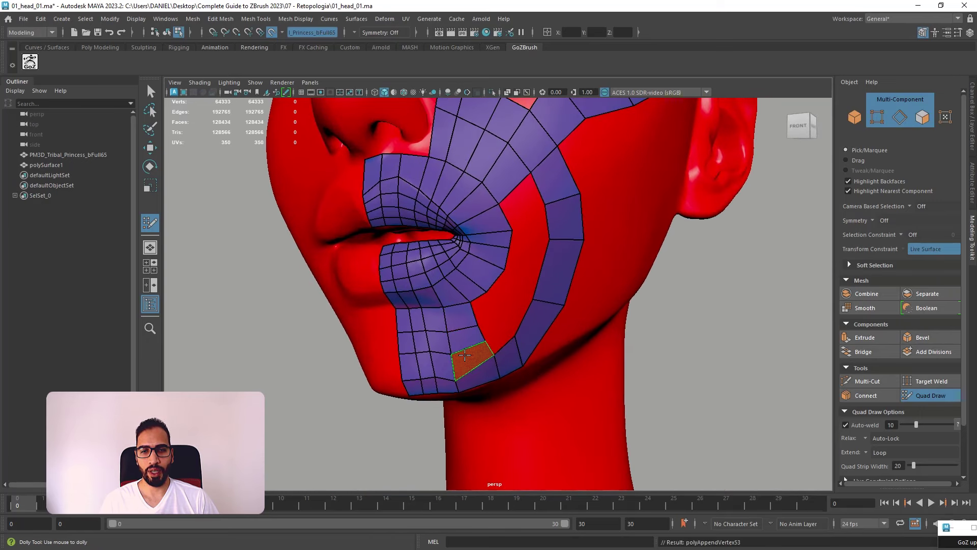
pyautogui.keyDown('shift'); pyautogui.click(473, 361); pyautogui.keyUp('shift')
pyautogui.keyDown('alt'); pyautogui.moveTo(501, 318); pyautogui.dragTo(480, 314); pyautogui.keyUp('alt')
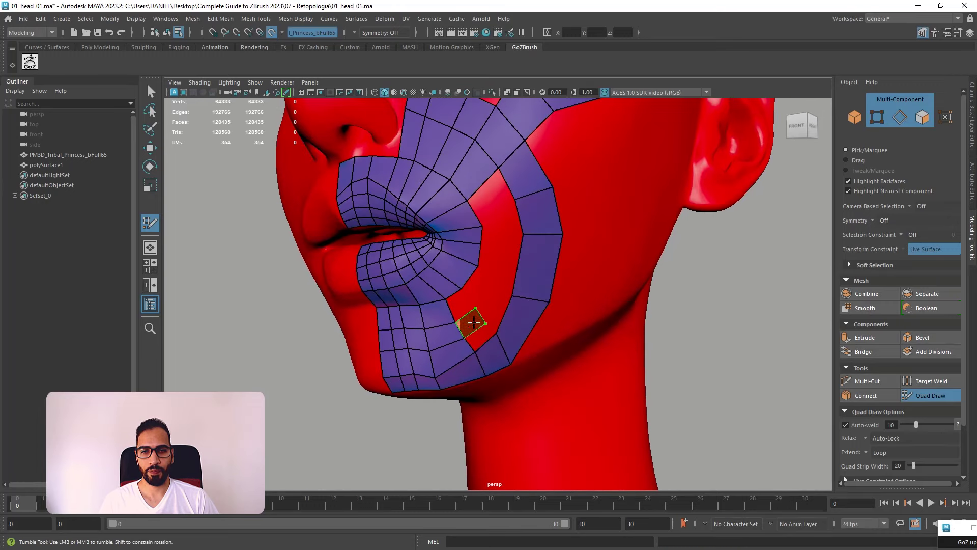
pyautogui.keyDown('shift'); pyautogui.click(460, 306); pyautogui.keyUp('shift')
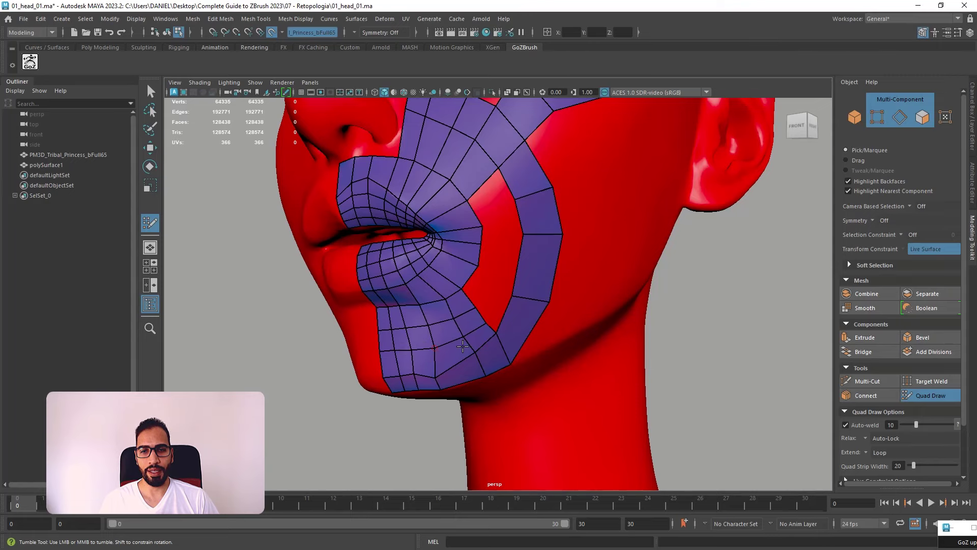
# - Try to insert additional edge loops around the mouth through the outer lip quads
pyautogui.keyDown('alt'); pyautogui.moveTo(462, 346); pyautogui.dragTo(485, 313); pyautogui.keyUp('alt')
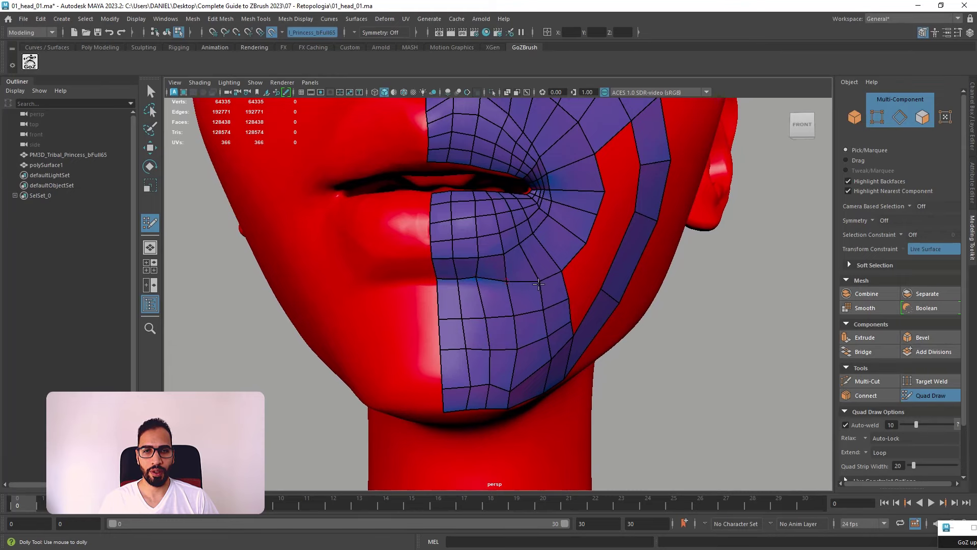
pyautogui.keyDown('alt'); pyautogui.moveTo(539, 283); pyautogui.dragTo(440, 320); pyautogui.keyUp('alt')
pyautogui.keyDown('alt'); pyautogui.moveTo(372, 332); pyautogui.dragTo(448, 304); pyautogui.keyUp('alt')
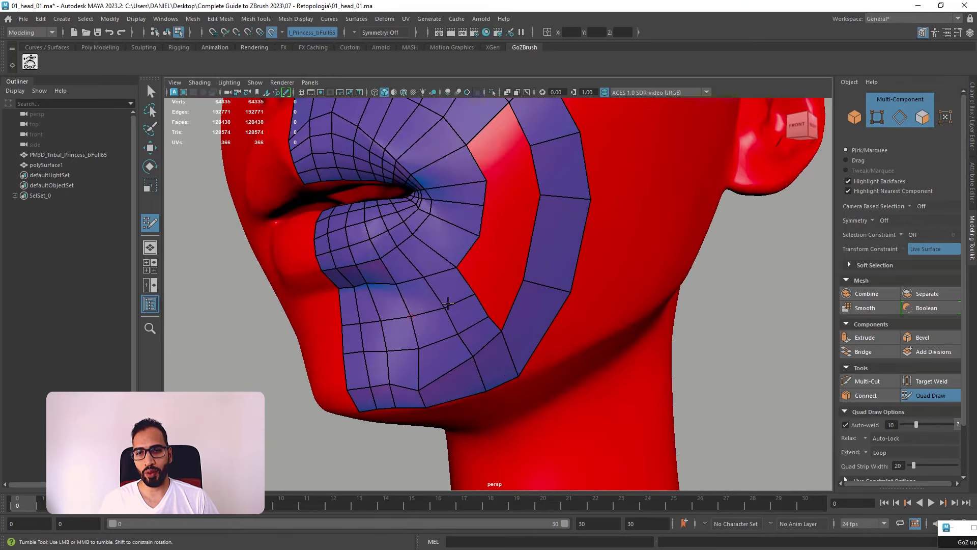
pyautogui.keyDown('alt'); pyautogui.moveTo(488, 287); pyautogui.dragTo(472, 246, button='right'); pyautogui.keyUp('alt')
pyautogui.keyDown('alt'); pyautogui.moveTo(472, 245); pyautogui.dragTo(511, 329, button='middle'); pyautogui.keyUp('alt')
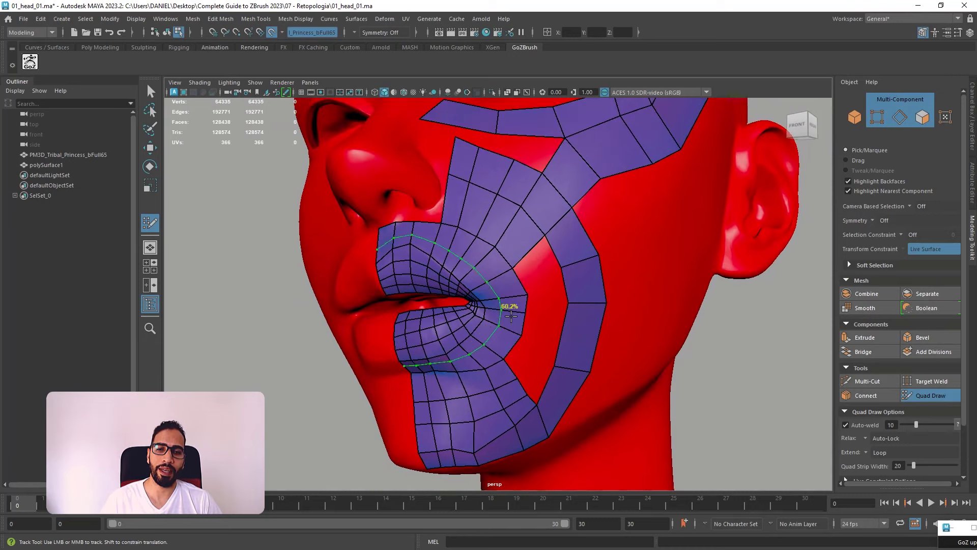
pyautogui.moveTo(541, 330)
pyautogui.keyDown('alt'); pyautogui.mouseDown()
pyautogui.moveTo(497, 345)
pyautogui.moveTo(539, 326)
pyautogui.mouseUp(); pyautogui.keyUp('alt')
pyautogui.hotkey('ctrl', 'z')
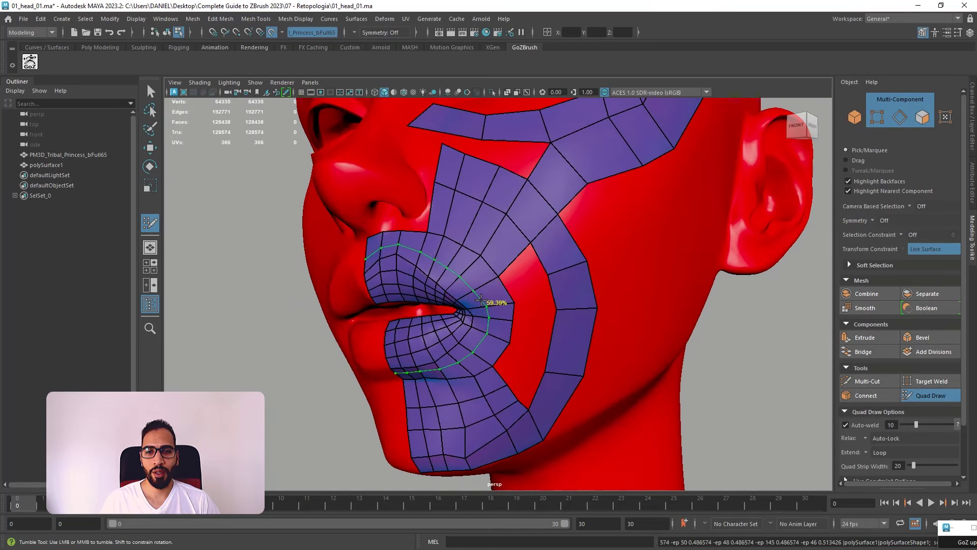
pyautogui.keyDown('ctrl'); pyautogui.click(481, 300); pyautogui.keyUp('ctrl')
pyautogui.keyDown('alt'); pyautogui.moveTo(567, 333); pyautogui.dragTo(537, 321, button='right'); pyautogui.keyUp('alt')
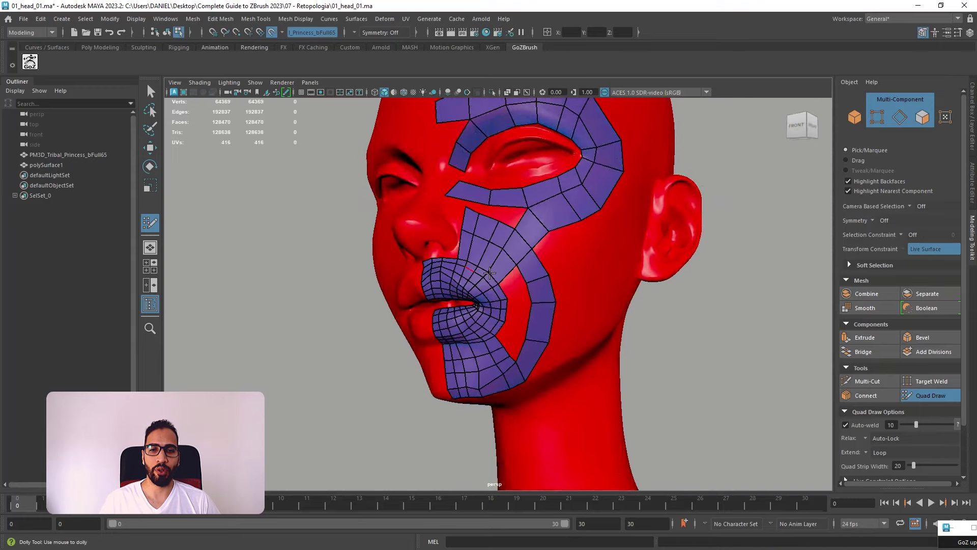
pyautogui.keyDown('alt'); pyautogui.moveTo(537, 321); pyautogui.dragTo(510, 300); pyautogui.keyUp('alt')
# - Undo the edge loops inserted around the mouth
pyautogui.hotkey('ctrl', 'z')
pyautogui.hotkey('ctrl', 'z')
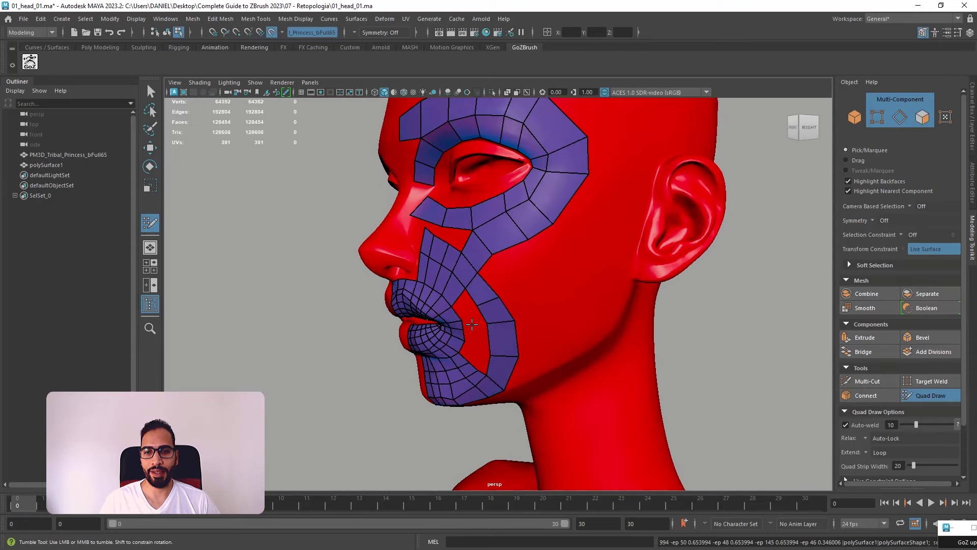
pyautogui.keyDown('alt'); pyautogui.moveTo(510, 301); pyautogui.dragTo(570, 318, button='right'); pyautogui.keyUp('alt')
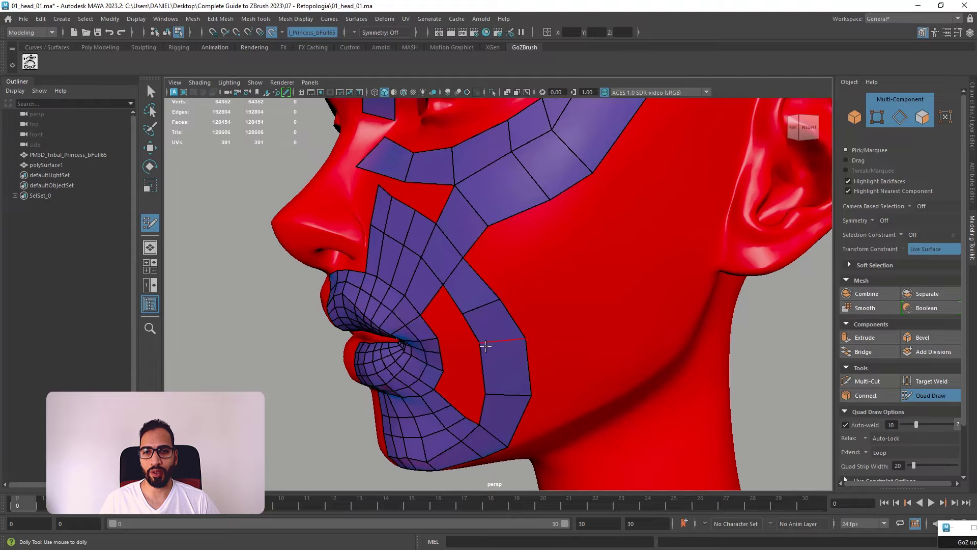
pyautogui.keyDown('alt'); pyautogui.moveTo(485, 346); pyautogui.dragTo(472, 311); pyautogui.keyUp('alt')
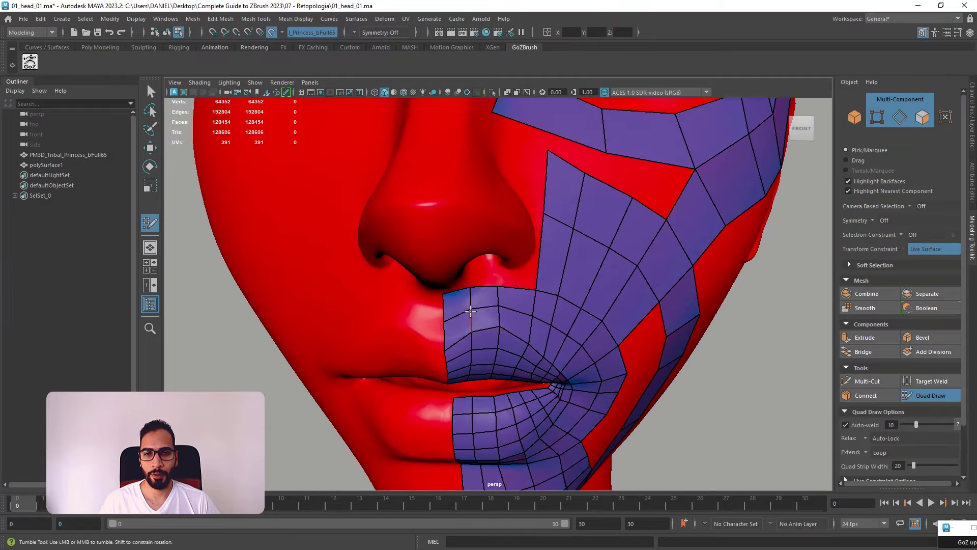
pyautogui.hotkey('ctrl', 'z')
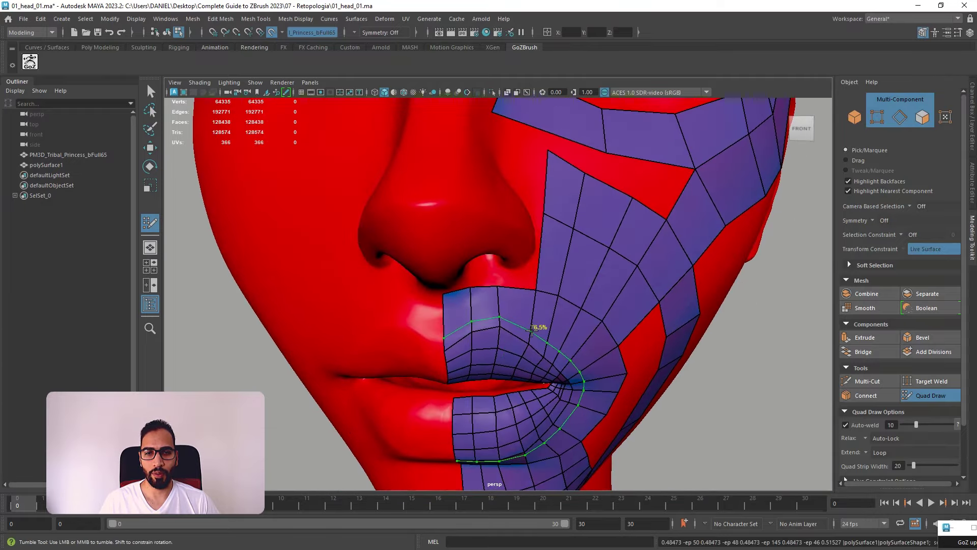
# - Insert two concentric edge loops around the mouth, running through the upper and lower lip quads
pyautogui.keyDown('ctrl'); pyautogui.click(564, 311); pyautogui.keyUp('ctrl')
pyautogui.keyDown('alt'); pyautogui.moveTo(564, 311); pyautogui.dragTo(507, 326); pyautogui.keyUp('alt')
pyautogui.scroll(-10, 556, 326)
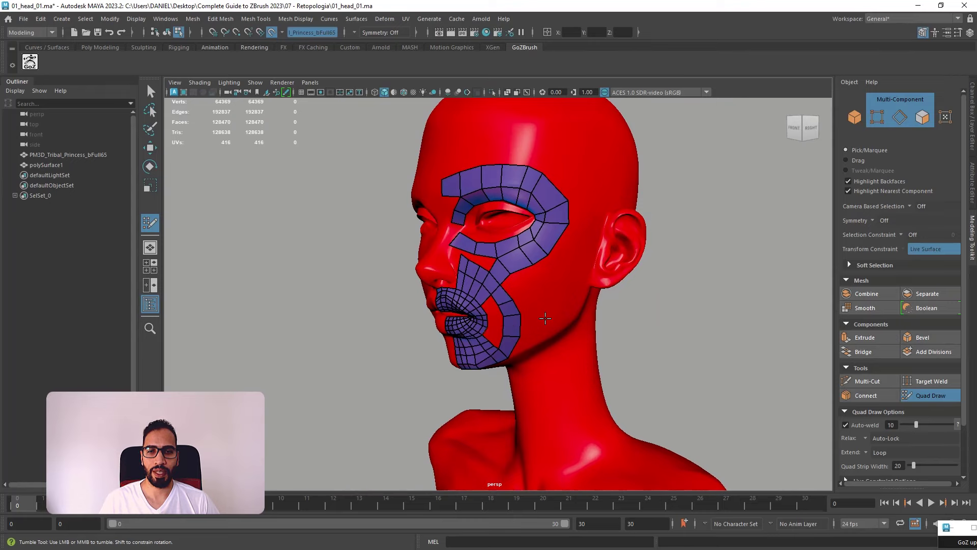
pyautogui.scroll(5, 511, 320)
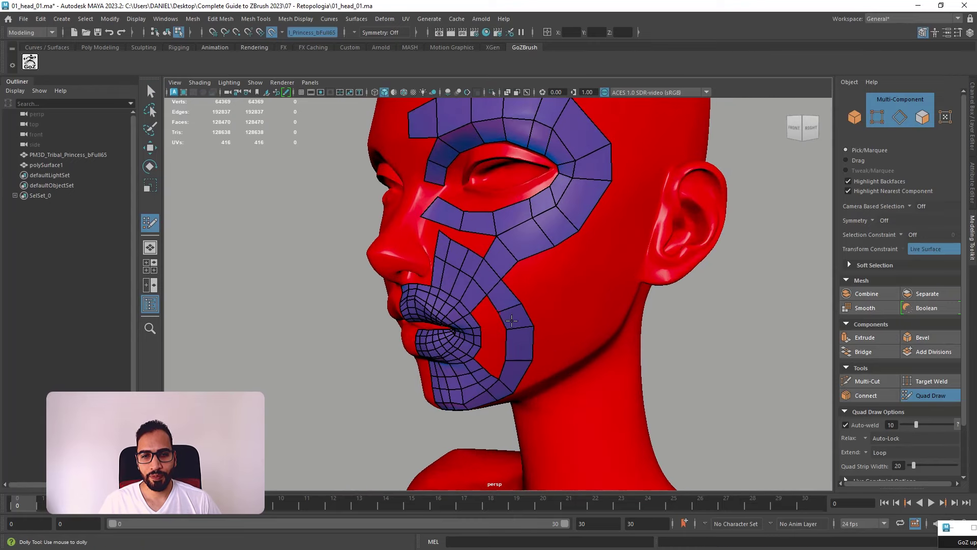
pyautogui.scroll(3, 511, 320)
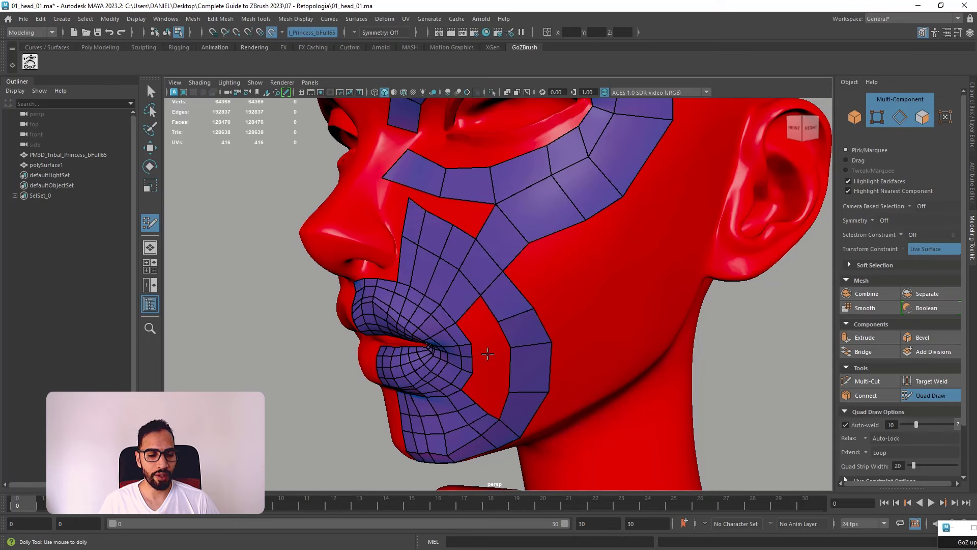
# - Examine the loop flow around the lips and the direction of the edges from the mouth corner across the cheek to the ear
pyautogui.moveTo(657, 239)
pyautogui.mouseDown()
pyautogui.moveTo(490, 353)
pyautogui.moveTo(716, 270)
pyautogui.mouseUp()
pyautogui.press('Escape')
pyautogui.keyDown('alt'); pyautogui.moveTo(755, 360); pyautogui.dragTo(765, 352); pyautogui.keyUp('alt')
pyautogui.keyDown('alt'); pyautogui.moveTo(582, 349); pyautogui.dragTo(496, 322); pyautogui.keyUp('alt')
pyautogui.moveTo(434, 255)
pyautogui.mouseDown()
pyautogui.moveTo(514, 323)
pyautogui.moveTo(393, 268)
pyautogui.mouseUp()
pyautogui.moveTo(460, 321)
pyautogui.mouseDown()
pyautogui.moveTo(741, 250)
pyautogui.moveTo(800, 293)
pyautogui.mouseUp()
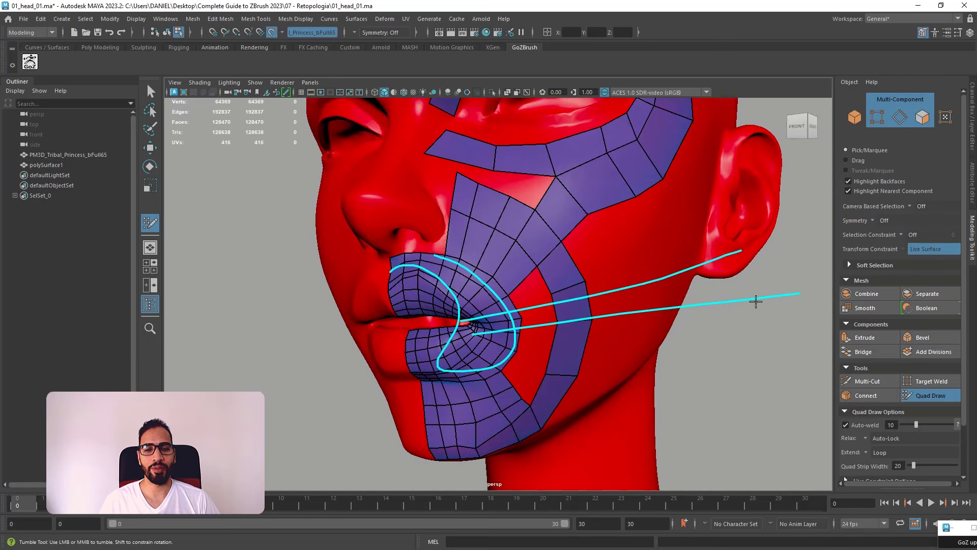
# - Examine how the edges radiate from the mouth corner up across the cheek and how the loops circle the lips
pyautogui.moveTo(477, 309)
pyautogui.mouseDown()
pyautogui.moveTo(488, 351)
pyautogui.moveTo(538, 330)
pyautogui.mouseUp()
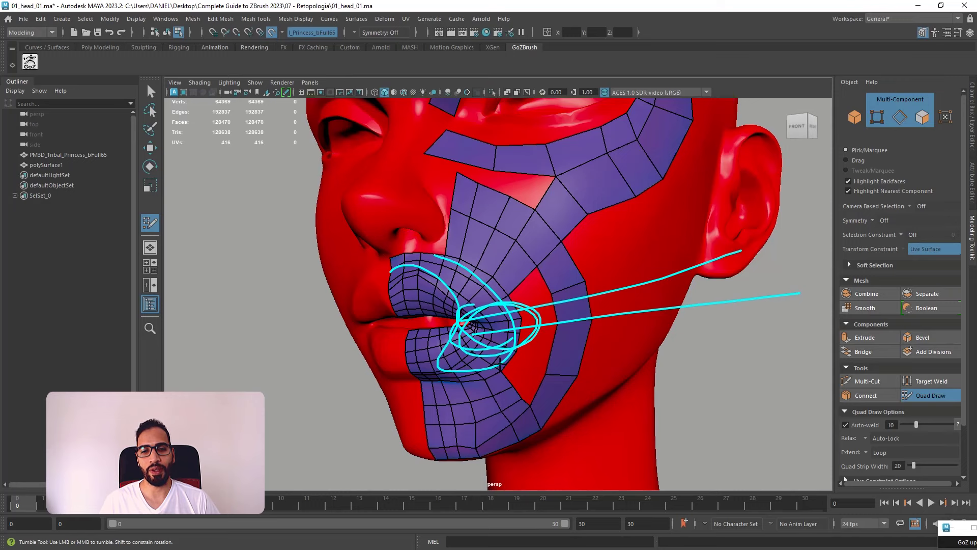
pyautogui.moveTo(476, 308); pyautogui.dragTo(631, 130)
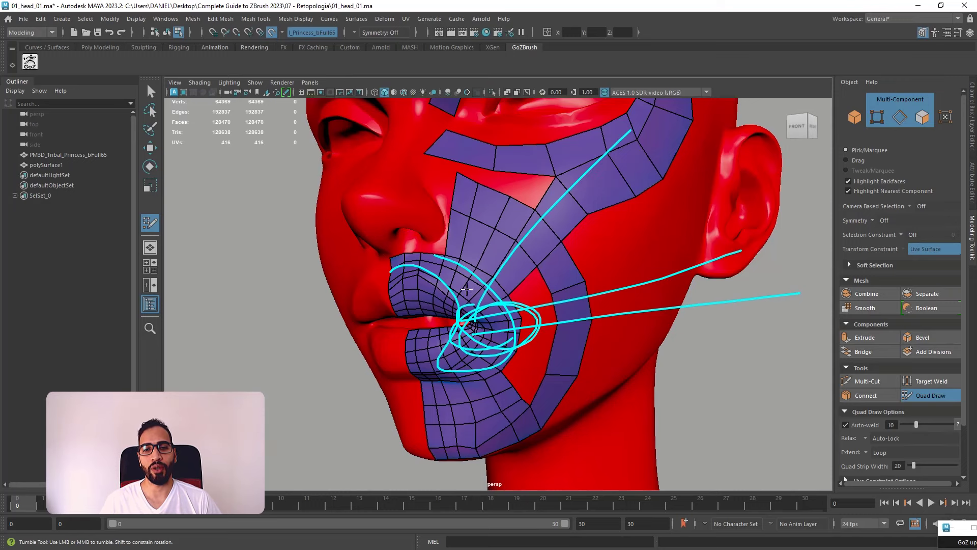
pyautogui.moveTo(468, 289); pyautogui.dragTo(556, 157)
pyautogui.moveTo(411, 257)
pyautogui.mouseDown()
pyautogui.moveTo(522, 305)
pyautogui.moveTo(504, 270)
pyautogui.moveTo(495, 375)
pyautogui.moveTo(448, 264)
pyautogui.moveTo(478, 329)
pyautogui.mouseUp()
pyautogui.press('Escape')
# - Fill the lower part of the gap between the mouth patch and cheek strip with quads and adjust the strip's inner vertices
pyautogui.moveTo(741, 372)
pyautogui.keyDown('alt'); pyautogui.mouseDown()
pyautogui.moveTo(661, 365)
pyautogui.moveTo(493, 304)
pyautogui.mouseUp(); pyautogui.keyUp('alt')
pyautogui.keyDown('shift'); pyautogui.click(510, 305); pyautogui.keyUp('shift')
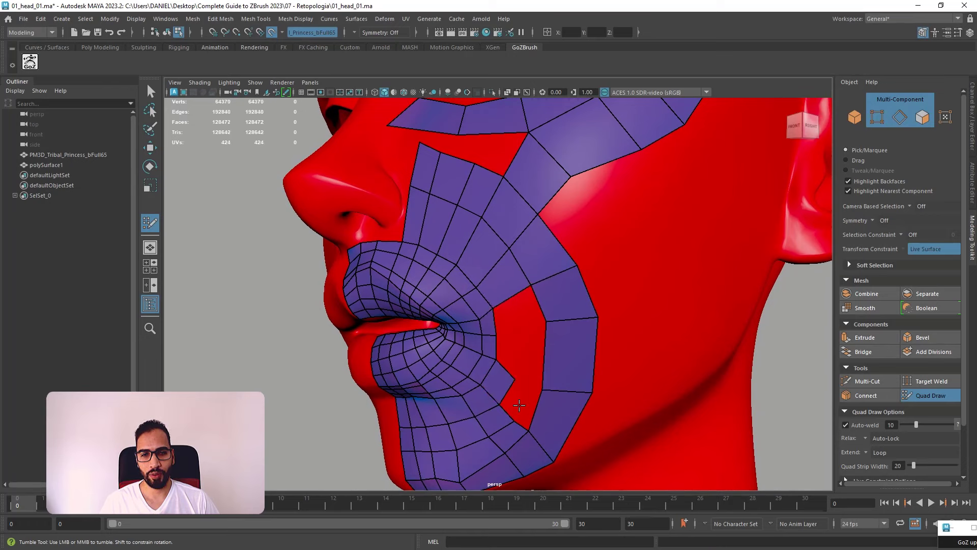
pyautogui.keyDown('shift'); pyautogui.click(514, 379); pyautogui.keyUp('shift')
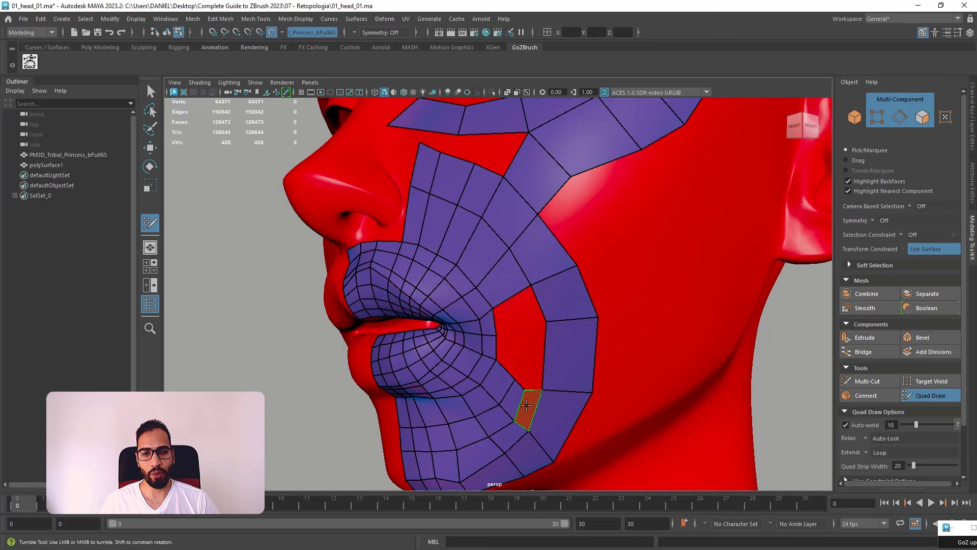
pyautogui.keyDown('shift'); pyautogui.click(521, 407); pyautogui.keyUp('shift')
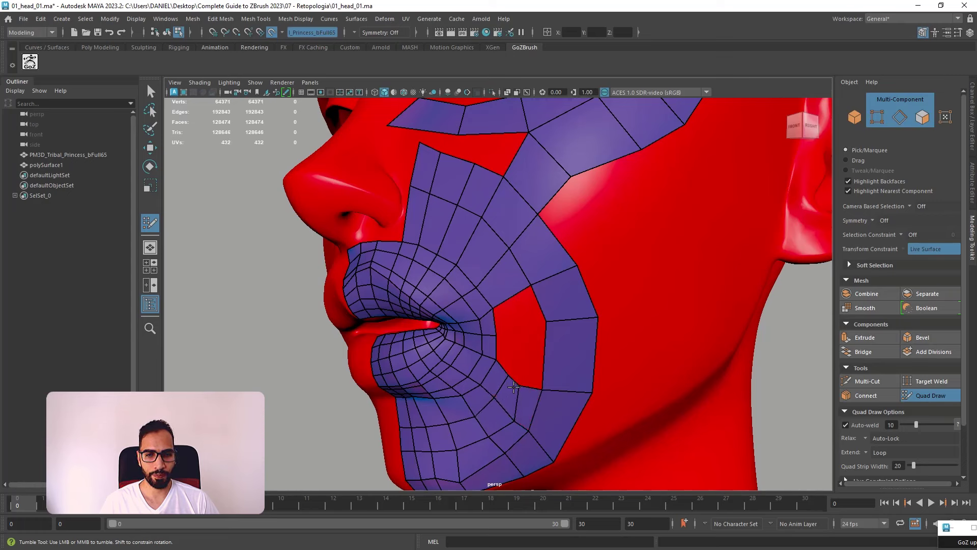
pyautogui.moveTo(515, 421); pyautogui.dragTo(555, 392)
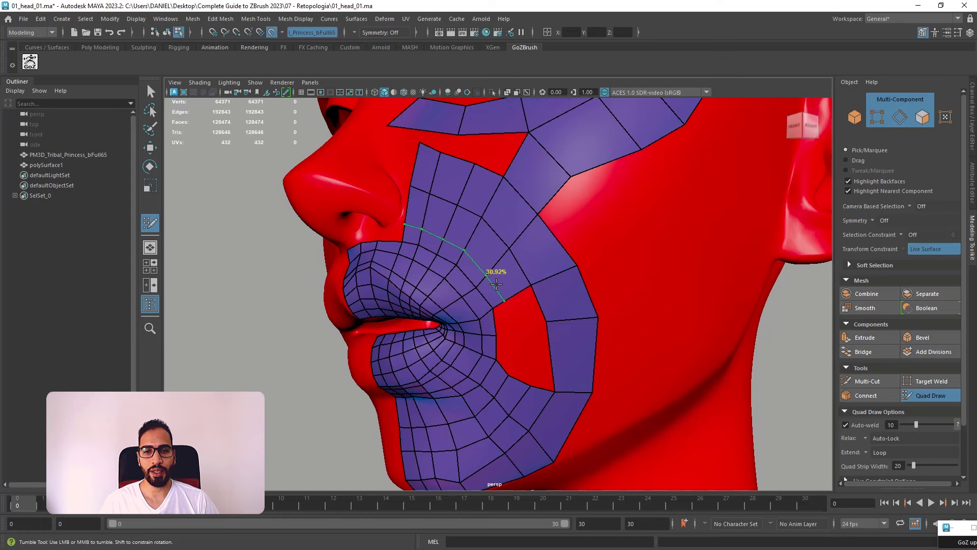
pyautogui.keyDown('ctrl'); pyautogui.click(505, 267); pyautogui.keyUp('ctrl')
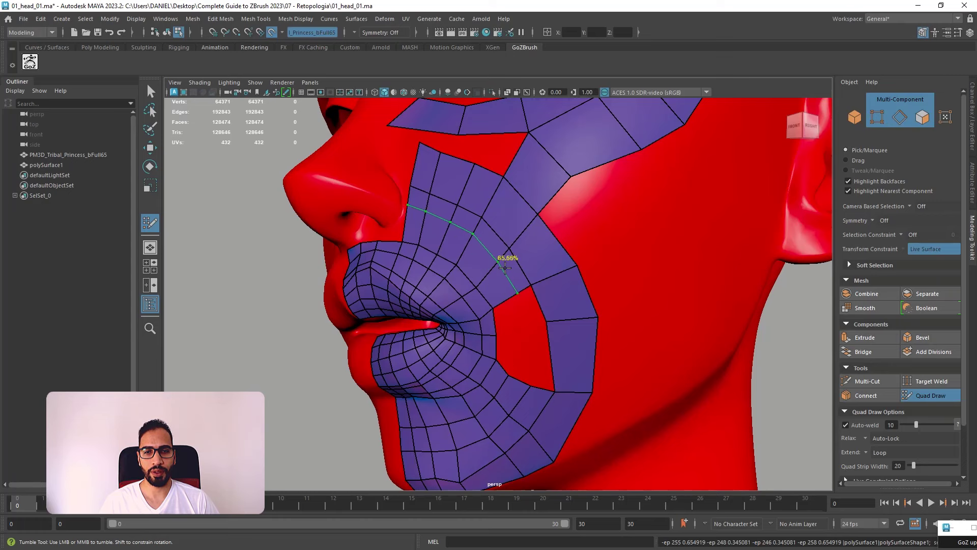
pyautogui.keyDown('ctrl'); pyautogui.click(505, 267); pyautogui.keyUp('ctrl')
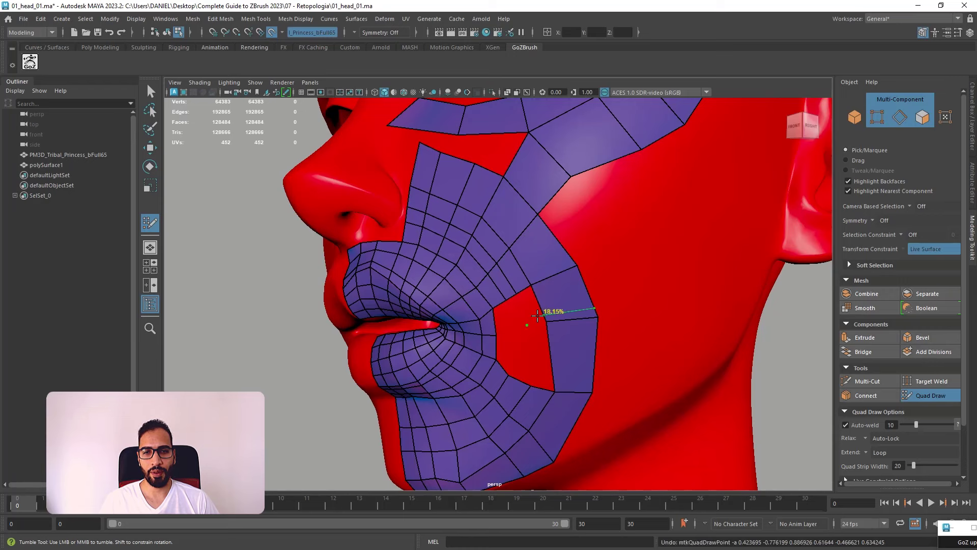
pyautogui.hotkey('ctrl', 'z')
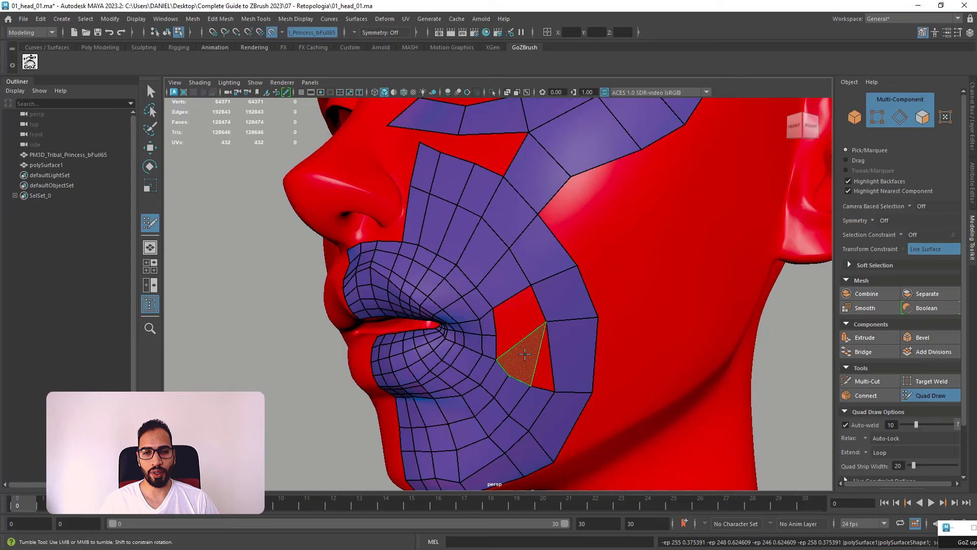
# - Fill the upper quad of the cheek gap, then insert two concentric edge loops and one radial loop through the surrounding quads
pyautogui.keyDown('shift'); pyautogui.click(519, 308); pyautogui.keyUp('shift')
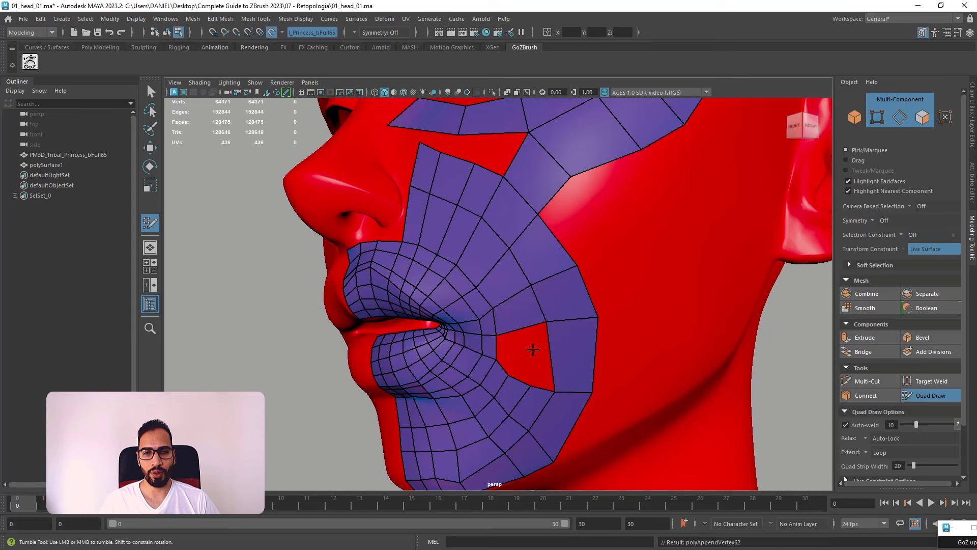
pyautogui.click(513, 356)
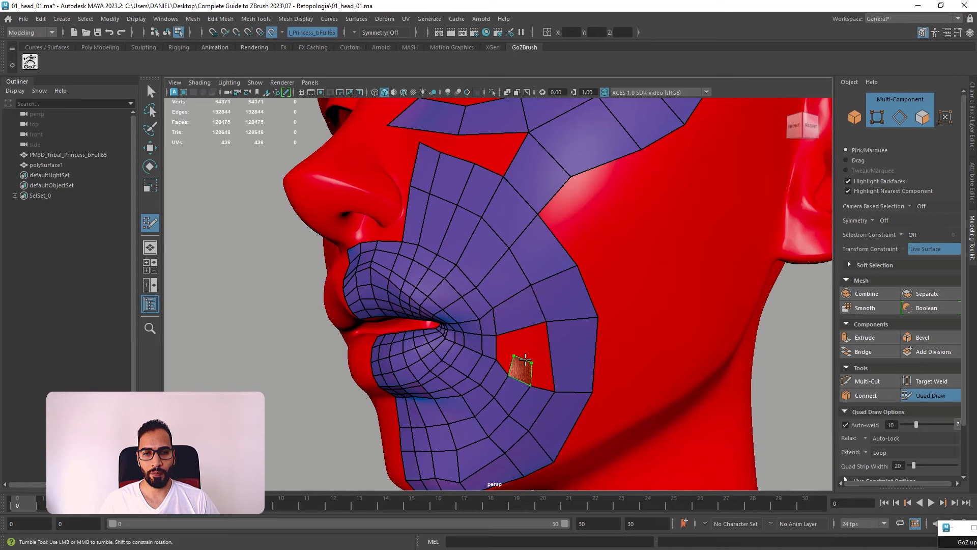
pyautogui.keyDown('shift'); pyautogui.click(521, 359); pyautogui.keyUp('shift')
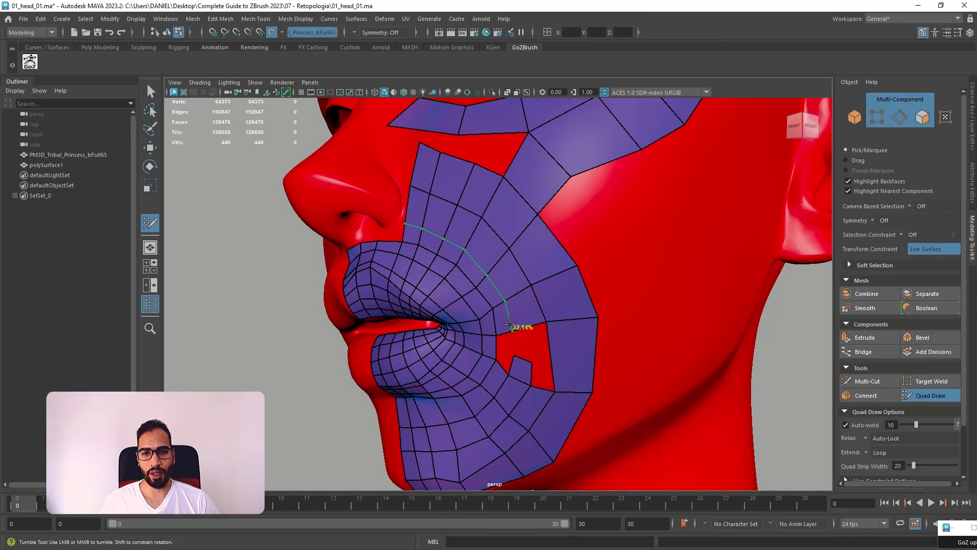
pyautogui.keyDown('ctrl'); pyautogui.click(508, 324); pyautogui.keyUp('ctrl')
pyautogui.keyDown('ctrl'); pyautogui.click(524, 309); pyautogui.keyUp('ctrl')
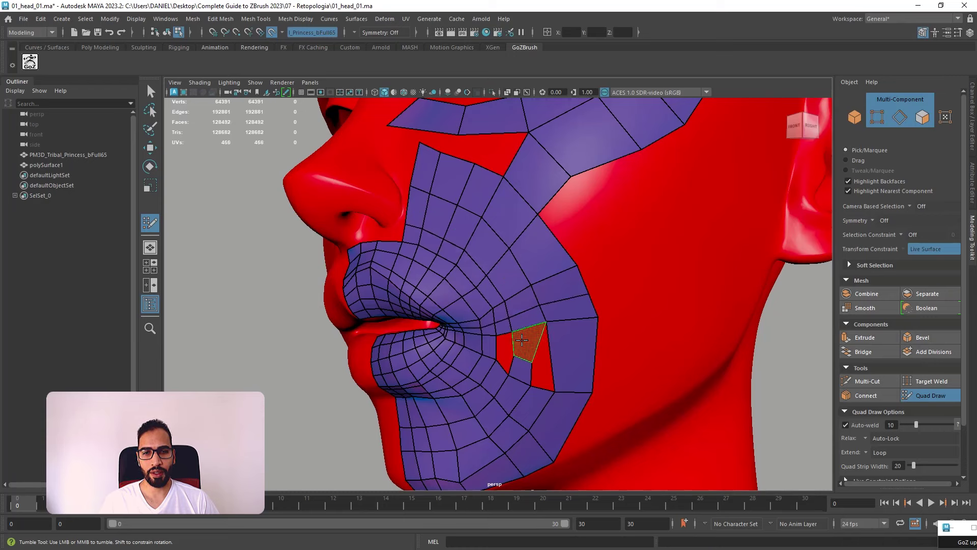
pyautogui.keyDown('ctrl'); pyautogui.click(524, 326); pyautogui.keyUp('ctrl')
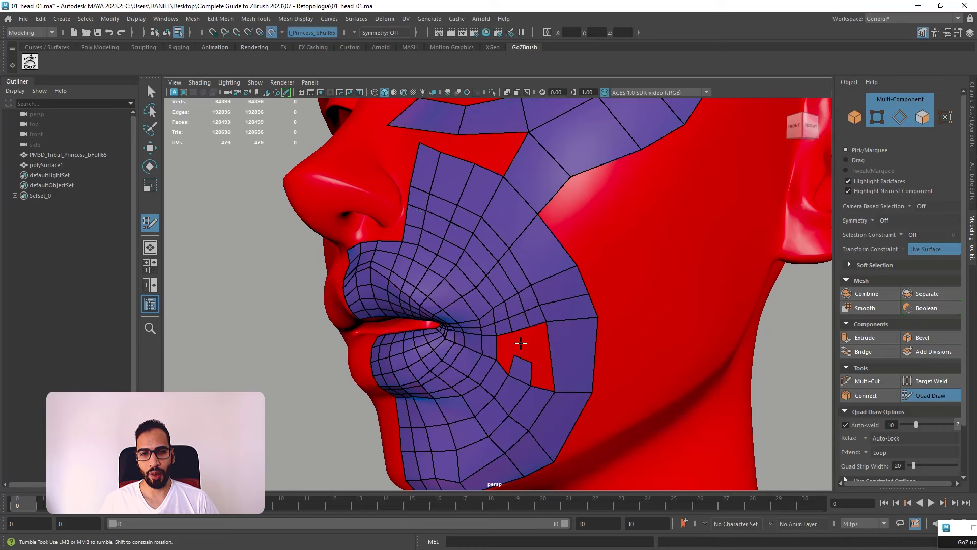
# - Delete the small stray quad inside the cheek gap and close the remaining hole beside the mouth corner with three quads
pyautogui.keyDown('shift'); pyautogui.click(520, 342); pyautogui.keyUp('shift')
pyautogui.hotkey('ctrl', 'z')
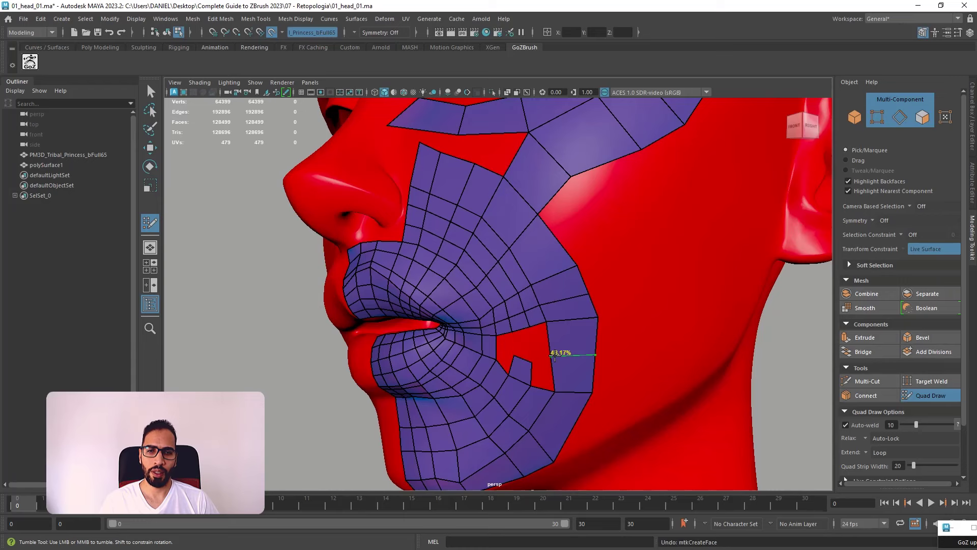
pyautogui.keyDown('ctrl'); pyautogui.keyDown('shift'); pyautogui.click(521, 374); pyautogui.keyUp('shift'); pyautogui.keyUp('ctrl')
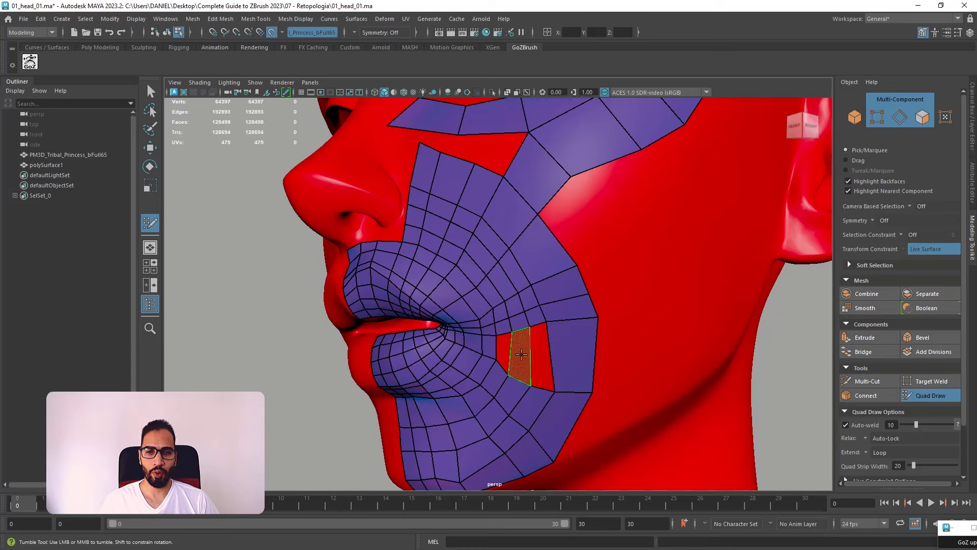
pyautogui.keyDown('shift'); pyautogui.click(521, 355); pyautogui.keyUp('shift')
pyautogui.hotkey('ctrl', 'z')
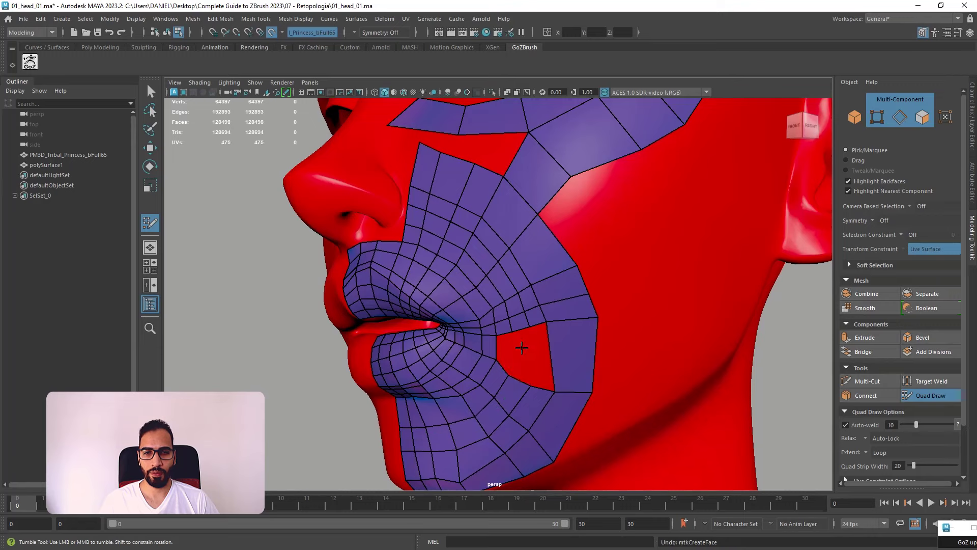
pyautogui.keyDown('shift'); pyautogui.click(519, 357); pyautogui.keyUp('shift')
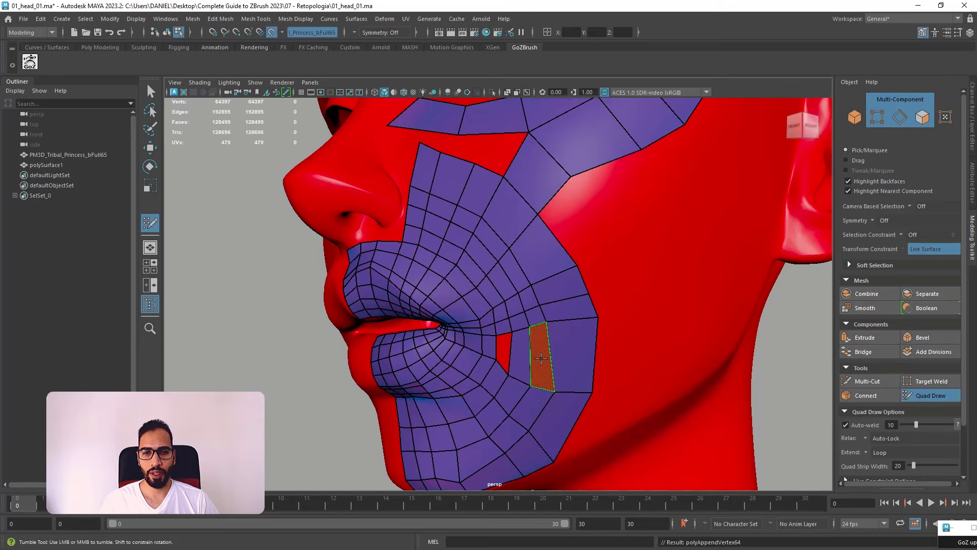
pyautogui.keyDown('shift'); pyautogui.click(542, 357); pyautogui.keyUp('shift')
pyautogui.keyDown('shift'); pyautogui.click(506, 352); pyautogui.keyUp('shift')
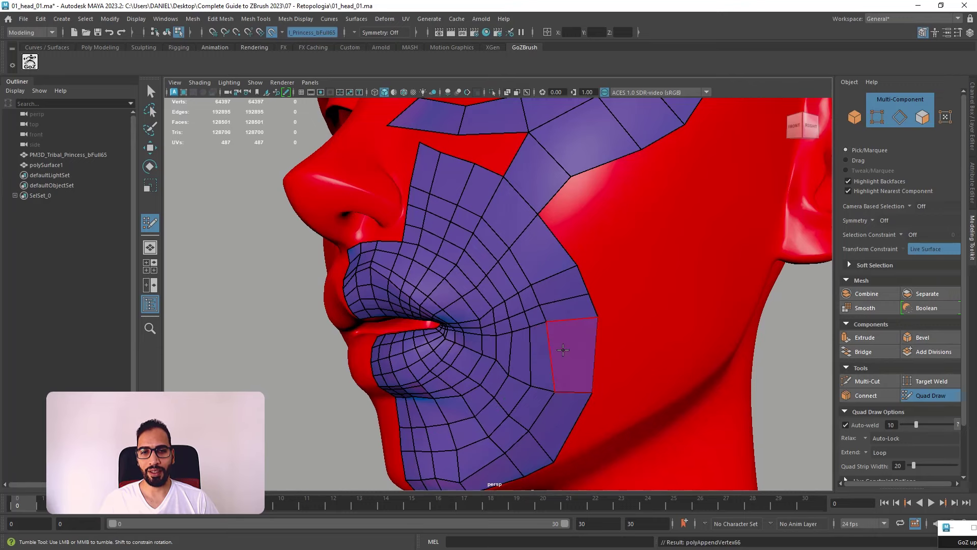
# - Relax the cheek vertices beside the mouth corner and space the vertices along the patch's outer border more evenly
pyautogui.keyDown('alt'); pyautogui.moveTo(509, 351); pyautogui.dragTo(626, 333); pyautogui.keyUp('alt')
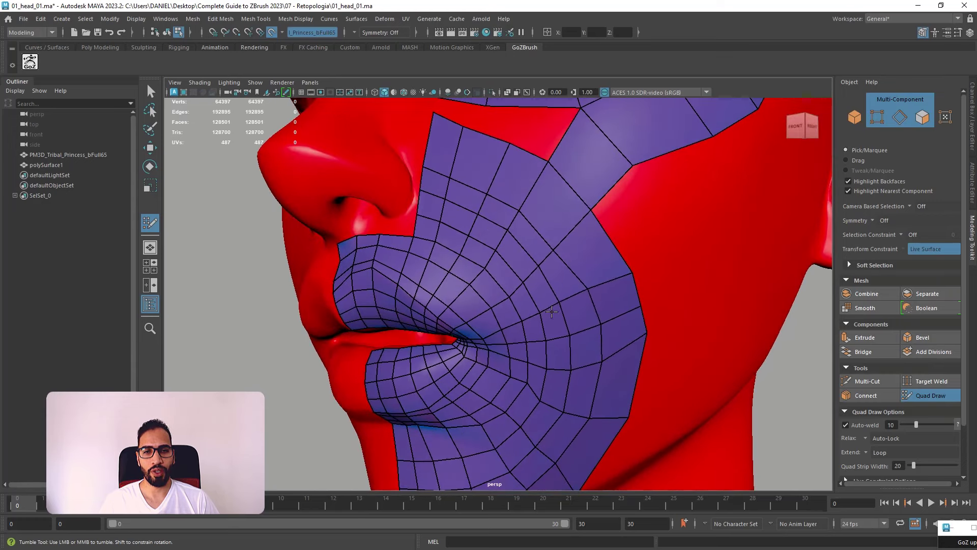
pyautogui.moveTo(550, 379)
pyautogui.keyDown('shift'); pyautogui.mouseDown()
pyautogui.moveTo(540, 428)
pyautogui.moveTo(519, 426)
pyautogui.moveTo(569, 371)
pyautogui.mouseUp(); pyautogui.keyUp('shift')
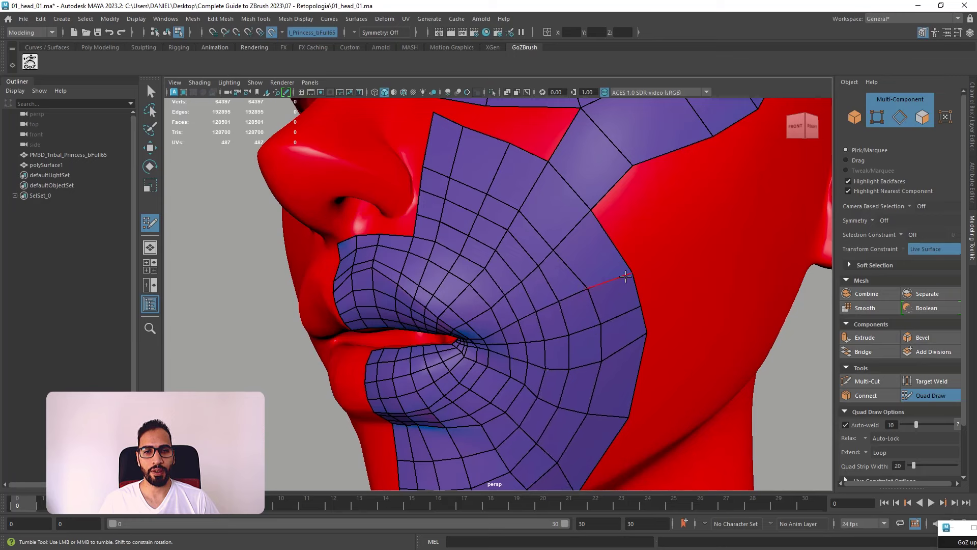
pyautogui.moveTo(629, 274); pyautogui.dragTo(621, 246)
pyautogui.moveTo(646, 335)
pyautogui.mouseDown()
pyautogui.moveTo(644, 384)
pyautogui.moveTo(605, 376)
pyautogui.mouseUp()
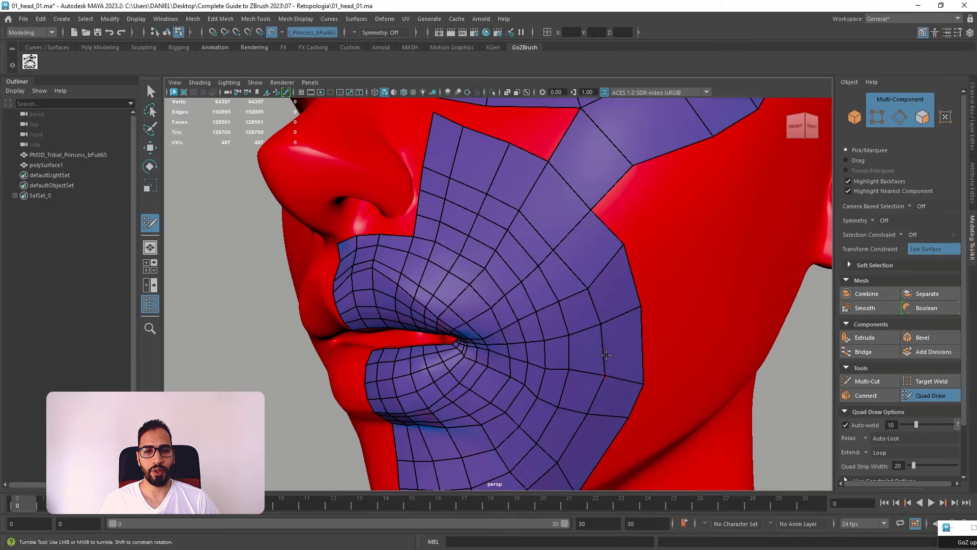
pyautogui.moveTo(640, 306); pyautogui.dragTo(643, 327)
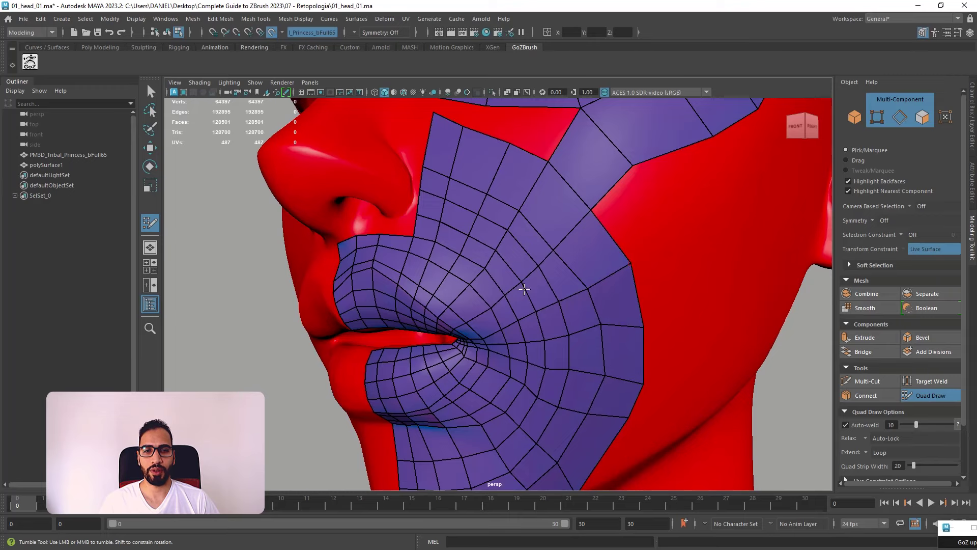
# - Place points along the jawline up to the earlobe and fill them as a separate two-quad strip
pyautogui.keyDown('alt'); pyautogui.moveTo(629, 259); pyautogui.dragTo(611, 247); pyautogui.keyUp('alt')
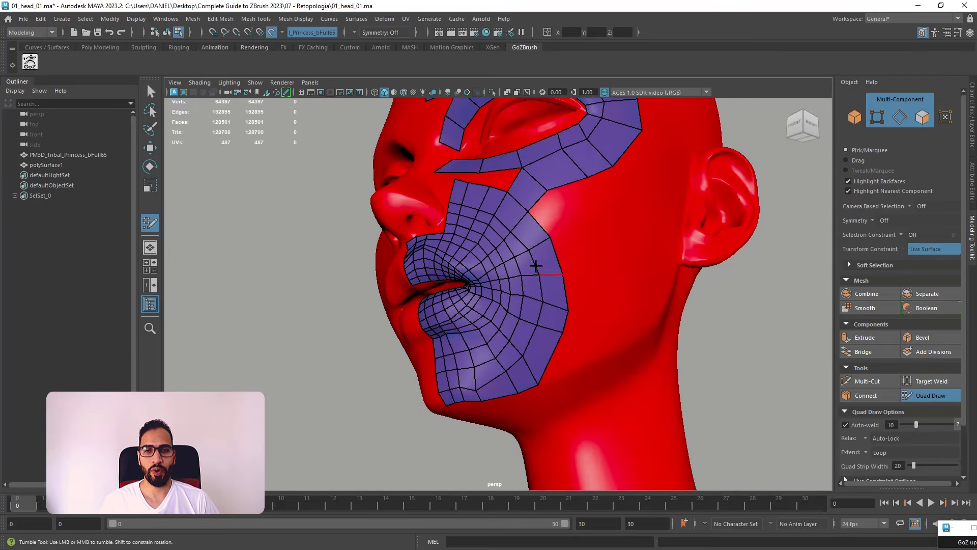
pyautogui.keyDown('alt'); pyautogui.moveTo(577, 275); pyautogui.dragTo(535, 259, button='right'); pyautogui.keyUp('alt')
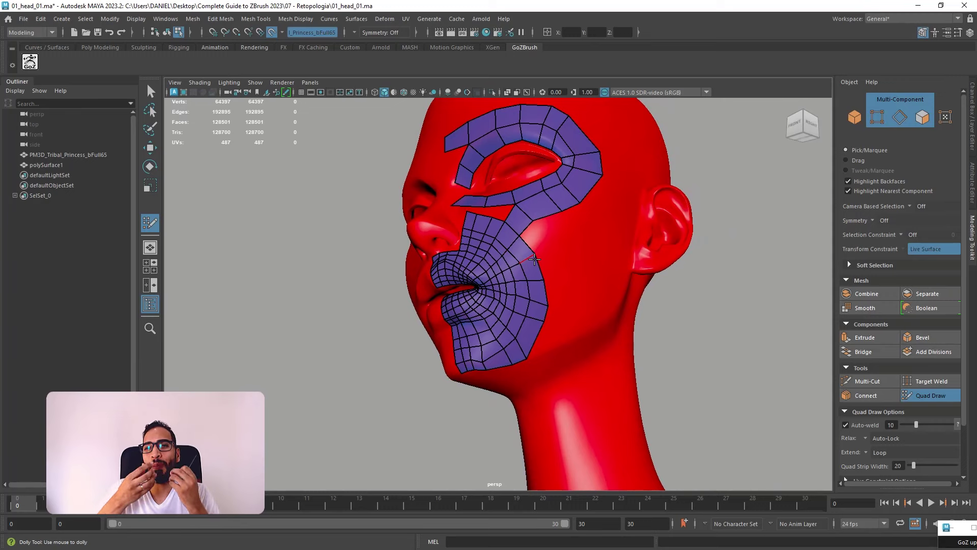
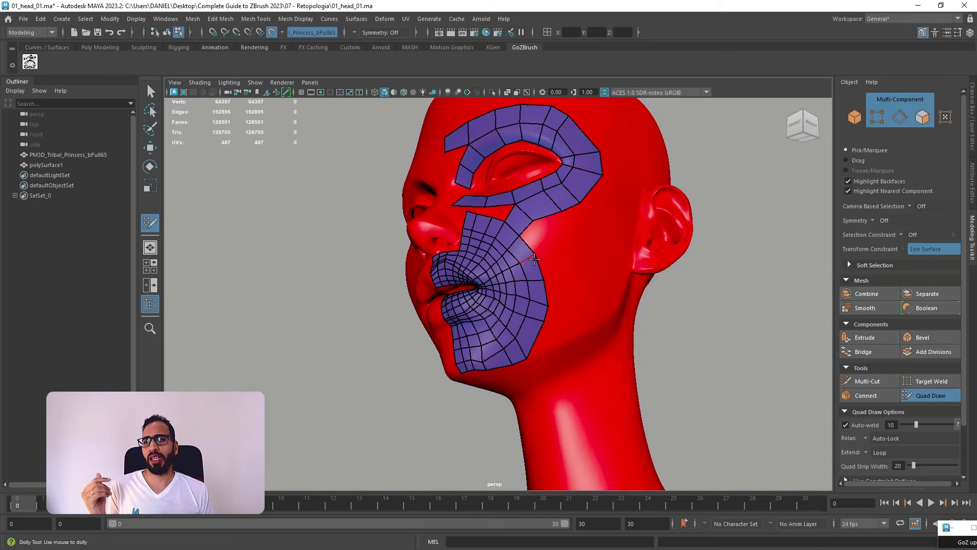
pyautogui.keyDown('alt'); pyautogui.moveTo(691, 253); pyautogui.dragTo(691, 322); pyautogui.keyUp('alt')
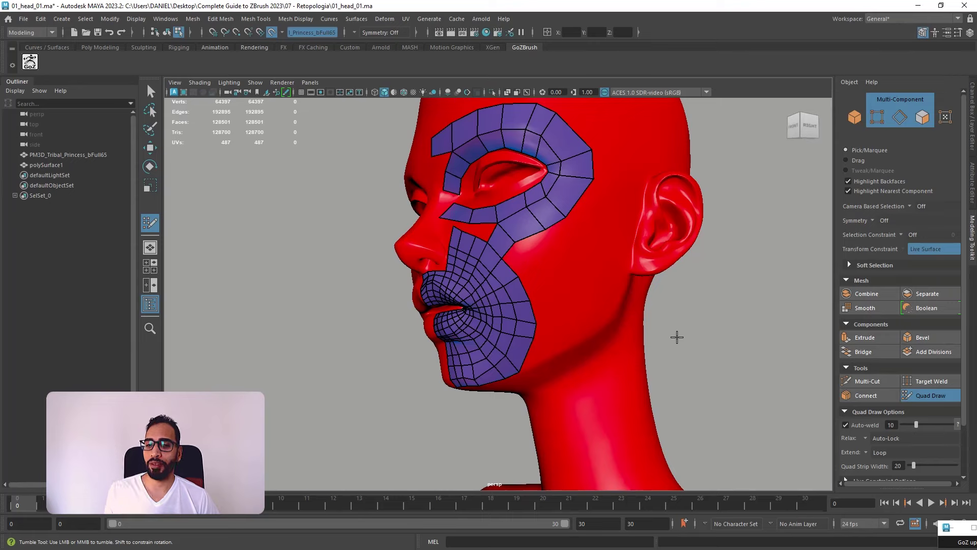
pyautogui.keyDown('alt'); pyautogui.moveTo(578, 350); pyautogui.dragTo(569, 385); pyautogui.keyUp('alt')
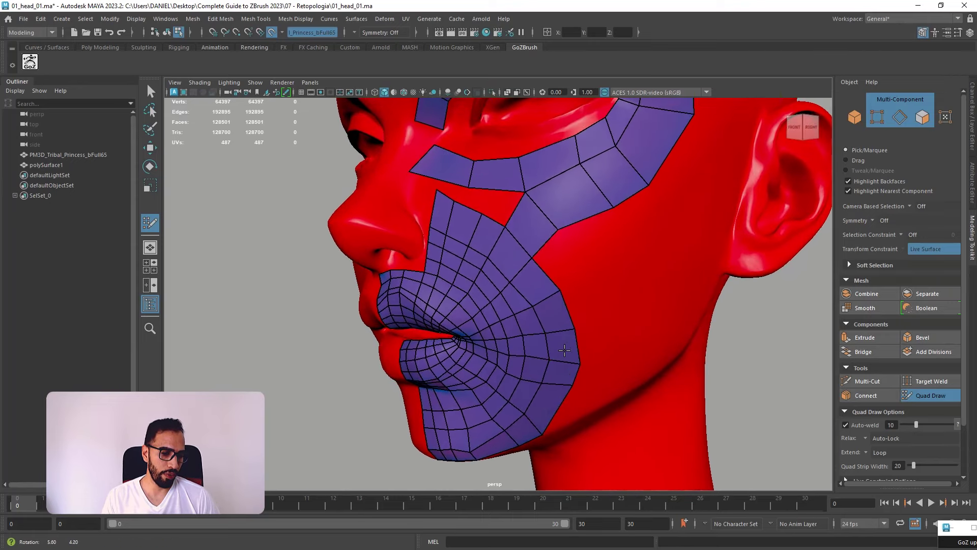
pyautogui.keyDown('alt'); pyautogui.moveTo(570, 386); pyautogui.dragTo(531, 318, button='middle'); pyautogui.keyUp('alt')
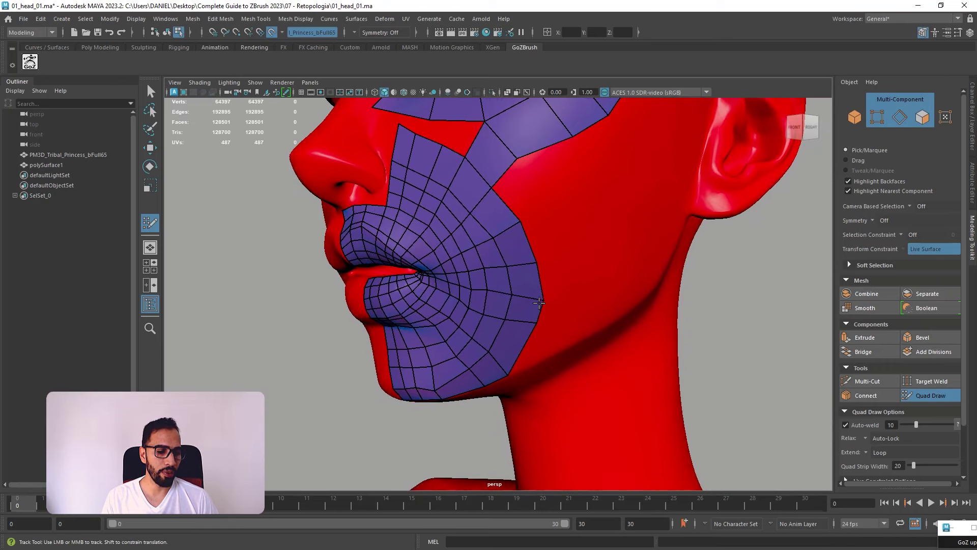
pyautogui.keyDown('alt'); pyautogui.moveTo(552, 328); pyautogui.dragTo(489, 294); pyautogui.keyUp('alt')
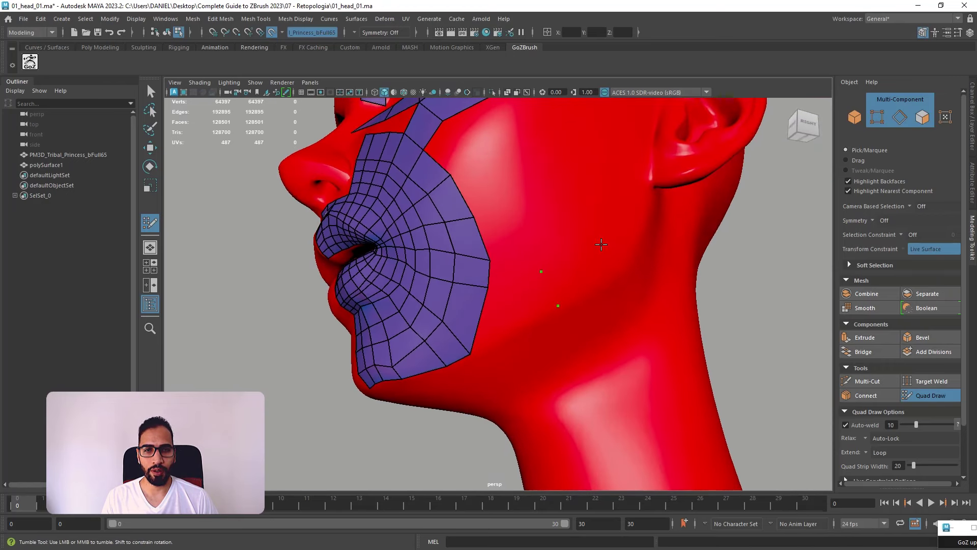
pyautogui.keyDown('shift'); pyautogui.click(619, 221); pyautogui.keyUp('shift')
pyautogui.keyDown('shift'); pyautogui.click(583, 273); pyautogui.keyUp('shift')
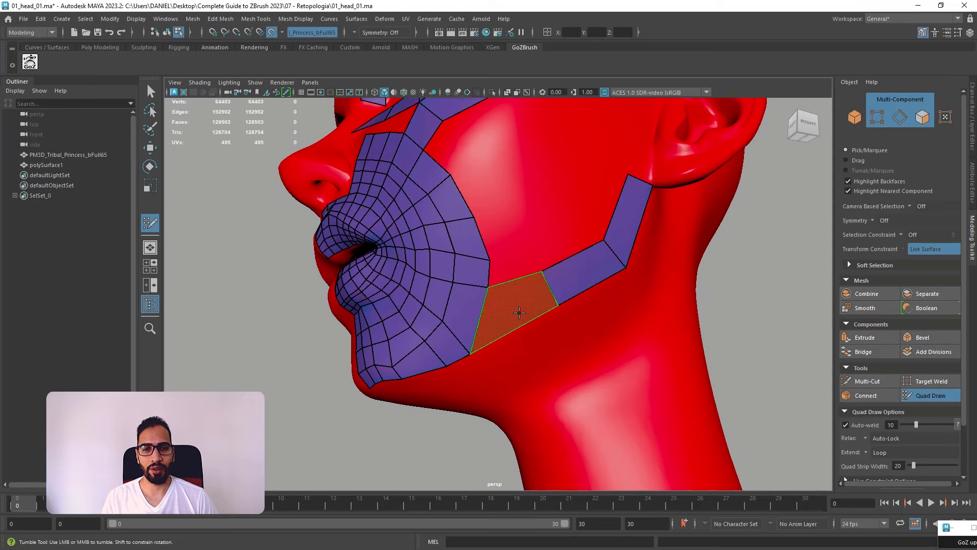
pyautogui.keyDown('shift'); pyautogui.click(519, 312); pyautogui.keyUp('shift')
pyautogui.moveTo(510, 264)
pyautogui.keyDown('alt'); pyautogui.mouseDown()
pyautogui.moveTo(540, 268)
pyautogui.moveTo(494, 298)
pyautogui.moveTo(548, 304)
pyautogui.mouseUp(); pyautogui.keyUp('alt')
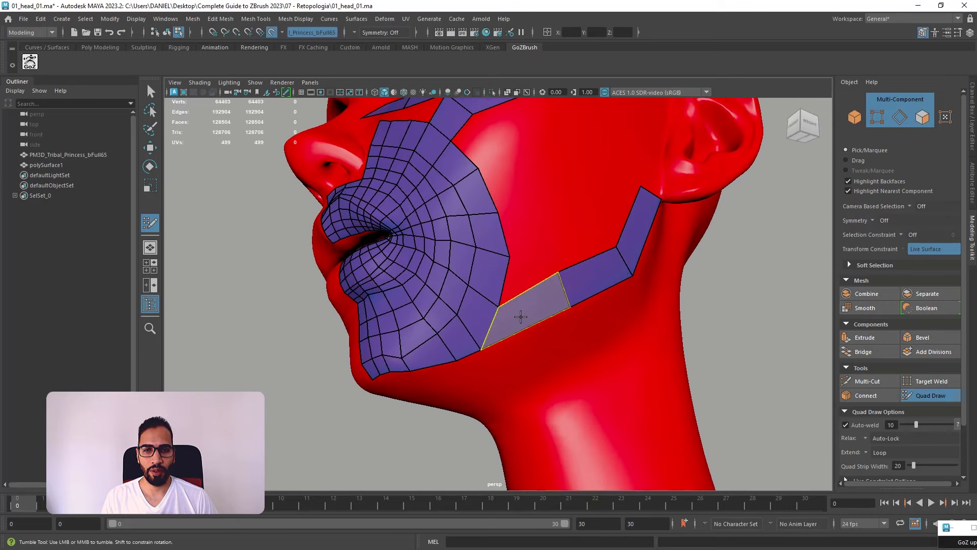
pyautogui.keyDown('ctrl'); pyautogui.keyDown('shift'); pyautogui.click(521, 316); pyautogui.keyUp('shift'); pyautogui.keyUp('ctrl')
# - Shift the lower cheek border vertex inward, add a small quad there, and bridge it to the jaw strip with another quad
pyautogui.moveTo(480, 344); pyautogui.dragTo(472, 328)
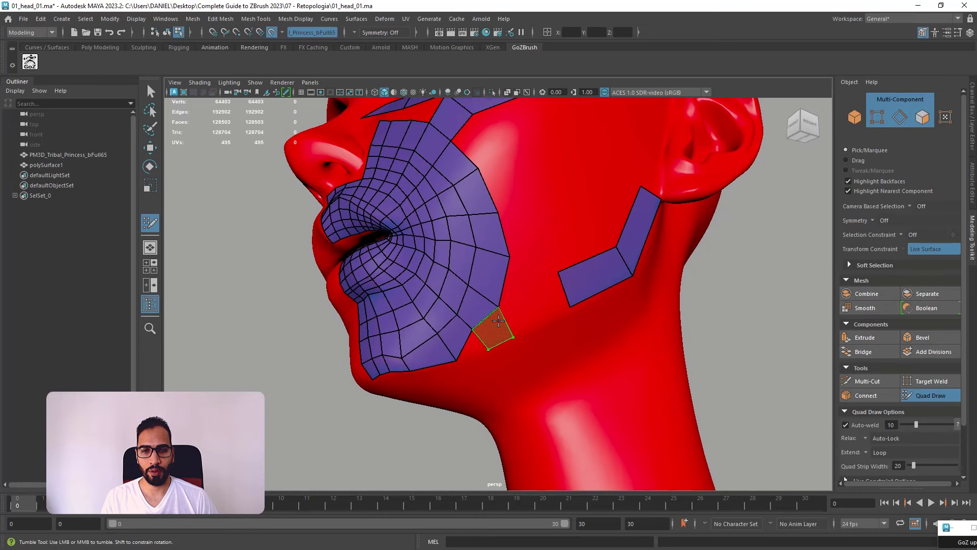
pyautogui.keyDown('alt'); pyautogui.moveTo(533, 349); pyautogui.dragTo(596, 336); pyautogui.keyUp('alt')
pyautogui.keyDown('shift'); pyautogui.click(530, 331); pyautogui.keyUp('shift')
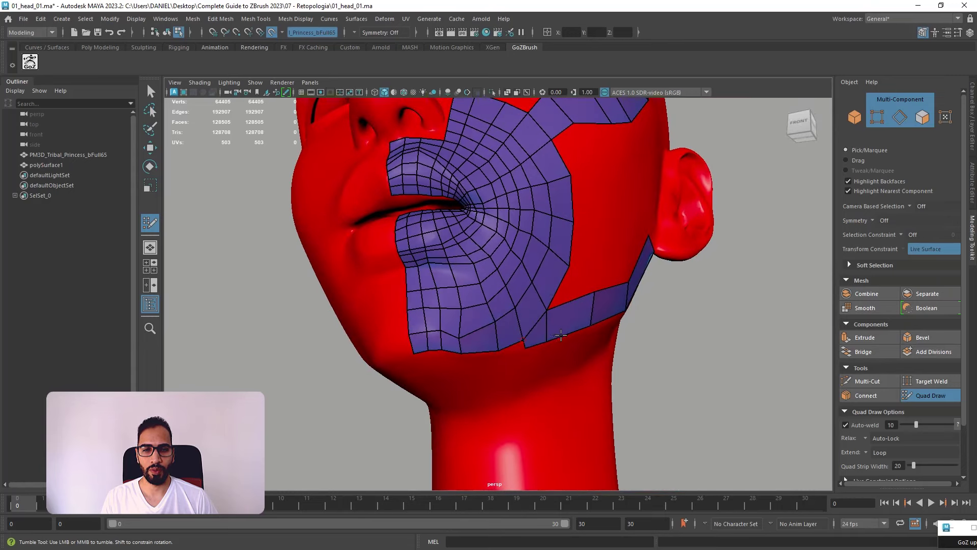
pyautogui.keyDown('alt'); pyautogui.moveTo(560, 334); pyautogui.dragTo(535, 345); pyautogui.keyUp('alt')
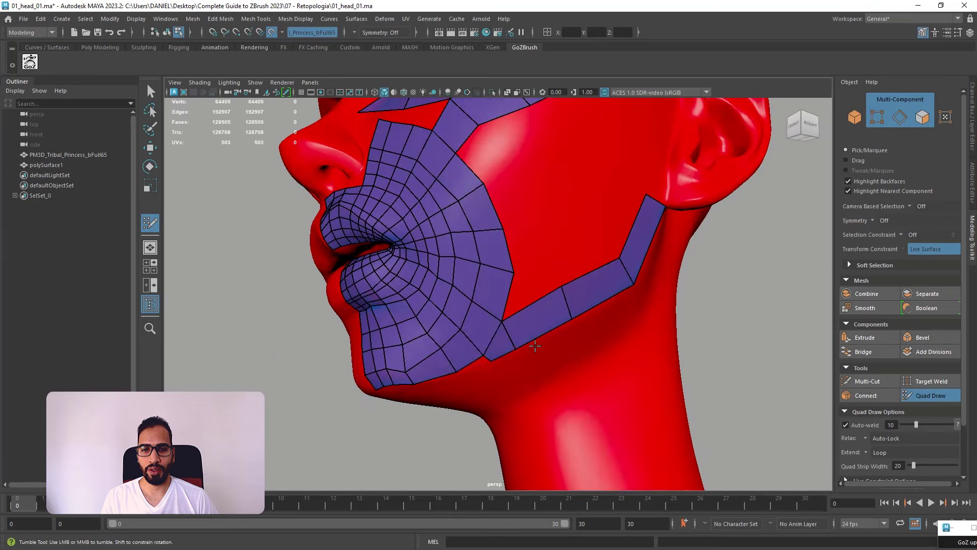
# - Undo the last mesh edit where the jaw strip meets the lower cheek patch
pyautogui.hotkey('ctrl', 'z')
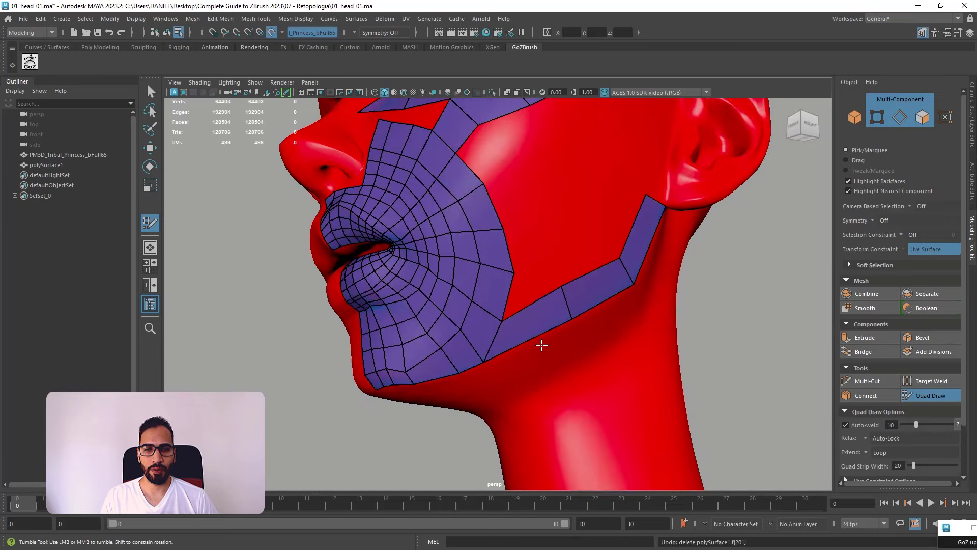
# - Place four points on the tip of the nose beside the centre line and fill them with a quad
pyautogui.moveTo(562, 332)
pyautogui.keyDown('alt'); pyautogui.mouseDown()
pyautogui.moveTo(597, 323)
pyautogui.moveTo(527, 335)
pyautogui.moveTo(566, 321)
pyautogui.mouseUp(); pyautogui.keyUp('alt')
pyautogui.keyDown('alt'); pyautogui.moveTo(566, 322); pyautogui.dragTo(567, 383, button='middle'); pyautogui.keyUp('alt')
pyautogui.keyDown('alt'); pyautogui.moveTo(502, 320); pyautogui.dragTo(544, 327, button='right'); pyautogui.keyUp('alt')
pyautogui.keyDown('alt'); pyautogui.moveTo(492, 321); pyautogui.dragTo(411, 234); pyautogui.keyUp('alt')
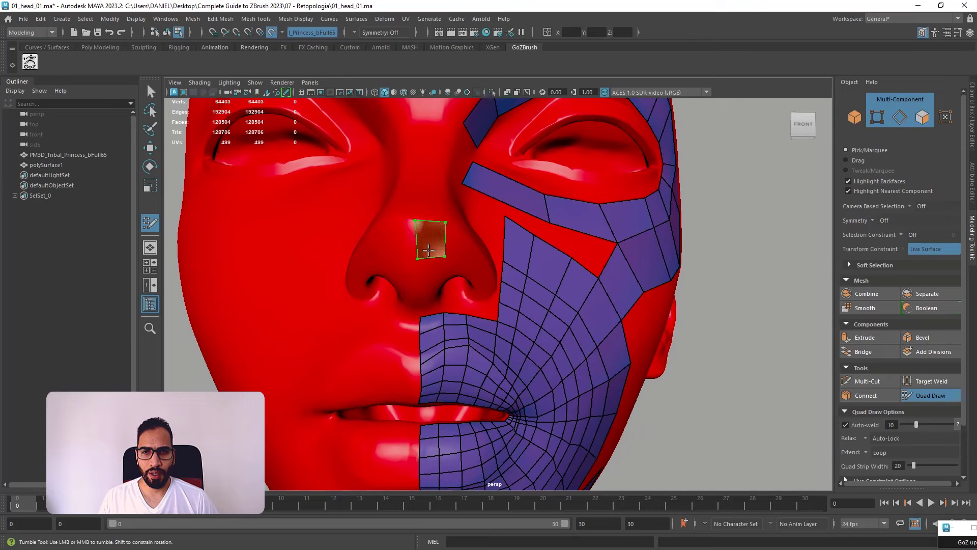
pyautogui.keyDown('shift'); pyautogui.click(430, 240); pyautogui.keyUp('shift')
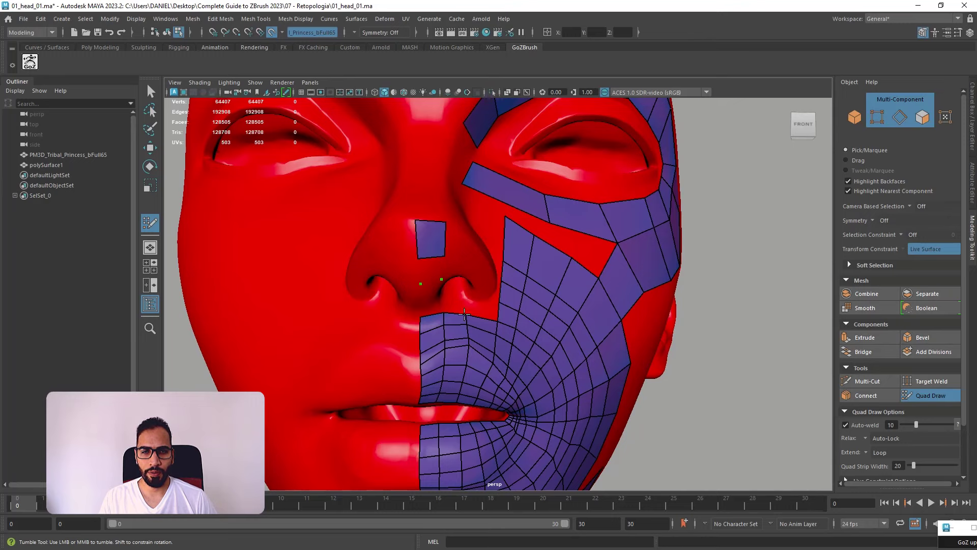
# - Place points down the underside of the nose and fill three more quads, connecting the tip quad to the upper lip patch
pyautogui.keyDown('alt'); pyautogui.moveTo(464, 314); pyautogui.dragTo(496, 317, button='right'); pyautogui.keyUp('alt')
pyautogui.keyDown('alt'); pyautogui.moveTo(458, 297); pyautogui.dragTo(523, 298, button='middle'); pyautogui.keyUp('alt')
pyautogui.keyDown('alt'); pyautogui.moveTo(508, 290); pyautogui.dragTo(453, 224); pyautogui.keyUp('alt')
pyautogui.keyDown('alt'); pyautogui.moveTo(453, 224); pyautogui.dragTo(472, 278, button='right'); pyautogui.keyUp('alt')
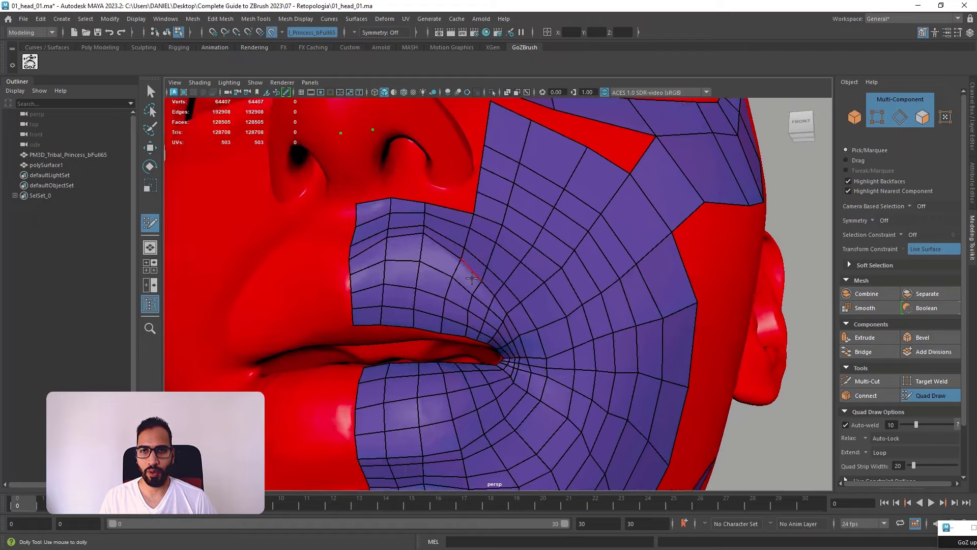
pyautogui.keyDown('alt'); pyautogui.moveTo(472, 278); pyautogui.dragTo(535, 392, button='middle'); pyautogui.keyUp('alt')
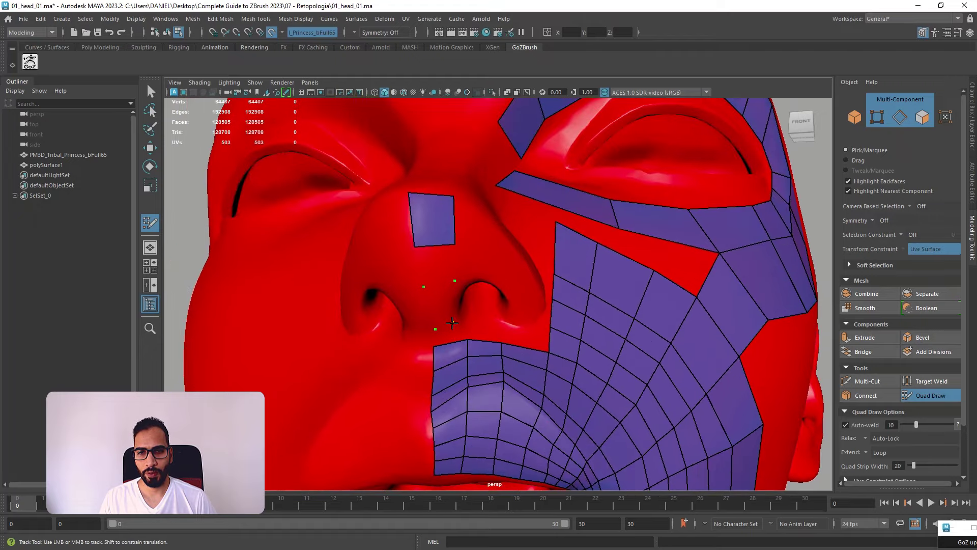
pyautogui.keyDown('alt'); pyautogui.moveTo(461, 337); pyautogui.dragTo(458, 319); pyautogui.keyUp('alt')
pyautogui.keyDown('shift'); pyautogui.click(350, 308); pyautogui.keyUp('shift')
pyautogui.keyDown('alt'); pyautogui.moveTo(409, 264); pyautogui.dragTo(463, 290); pyautogui.keyUp('alt')
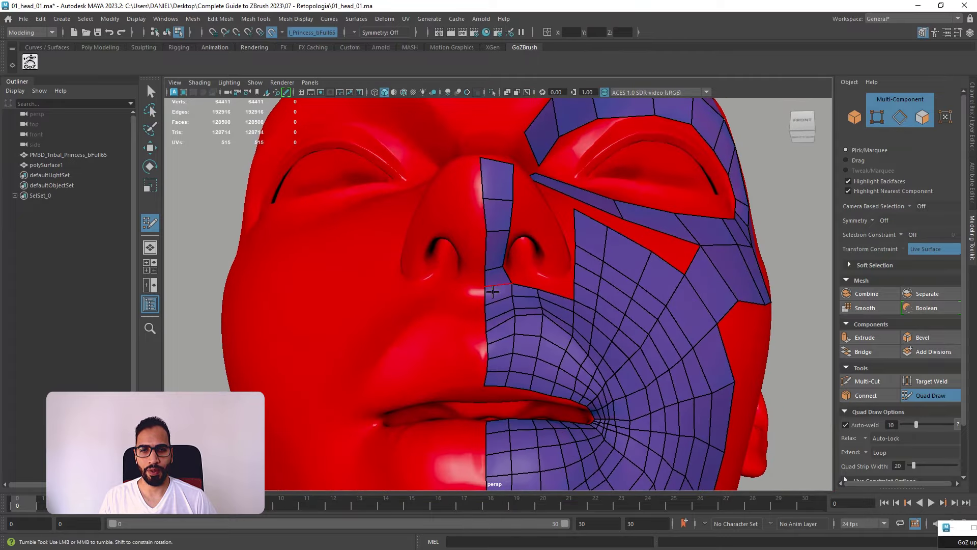
# - Examine the open area between the nose strip, nostril, cheek patch and lower eye loop from several angles
pyautogui.keyDown('alt'); pyautogui.moveTo(502, 278); pyautogui.dragTo(487, 272); pyautogui.keyUp('alt')
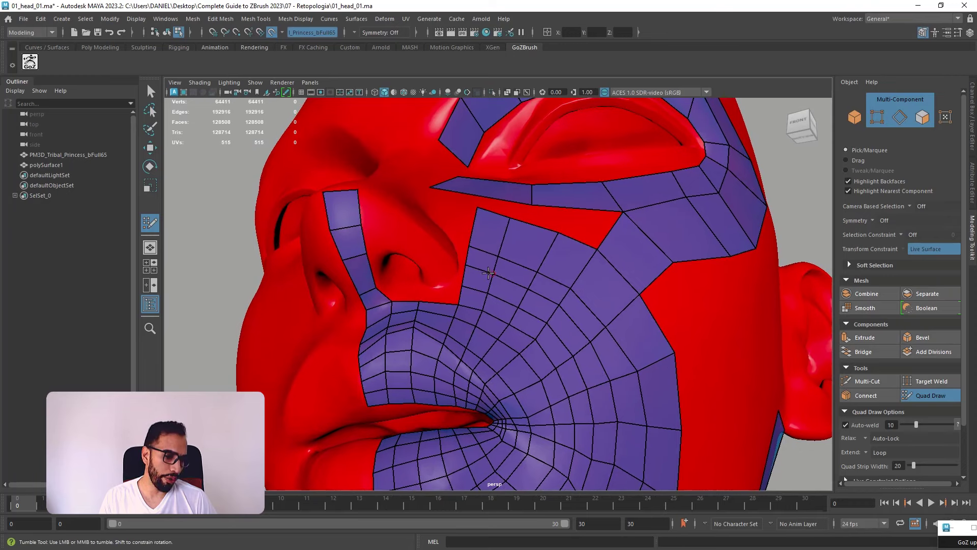
pyautogui.keyDown('alt'); pyautogui.moveTo(486, 268); pyautogui.dragTo(451, 326, button='middle'); pyautogui.keyUp('alt')
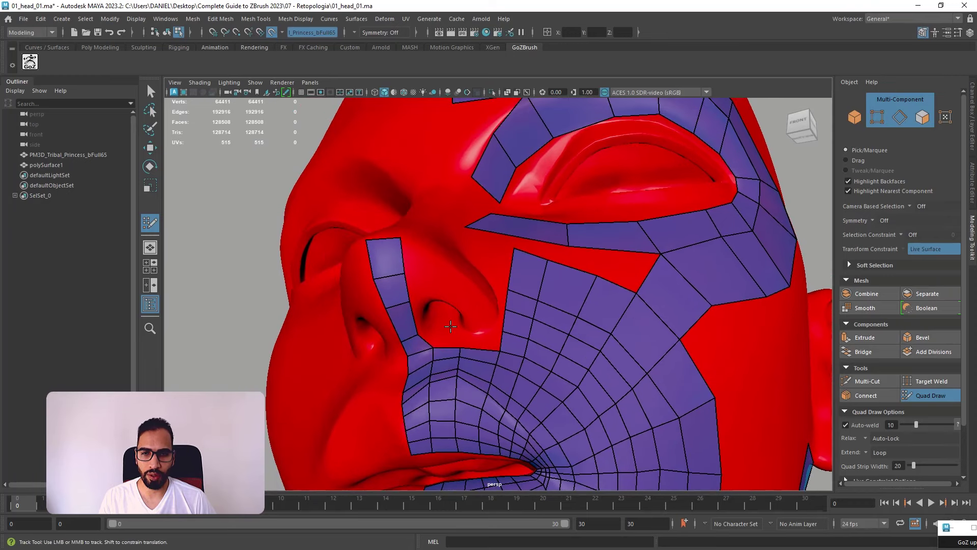
pyautogui.scroll(5, 436, 339)
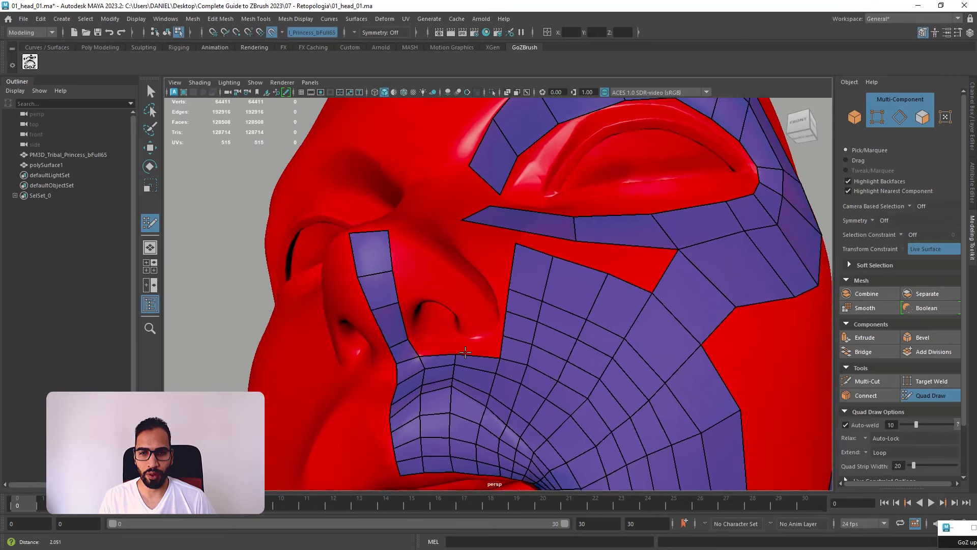
pyautogui.keyDown('alt'); pyautogui.moveTo(443, 335); pyautogui.dragTo(482, 328); pyautogui.keyUp('alt')
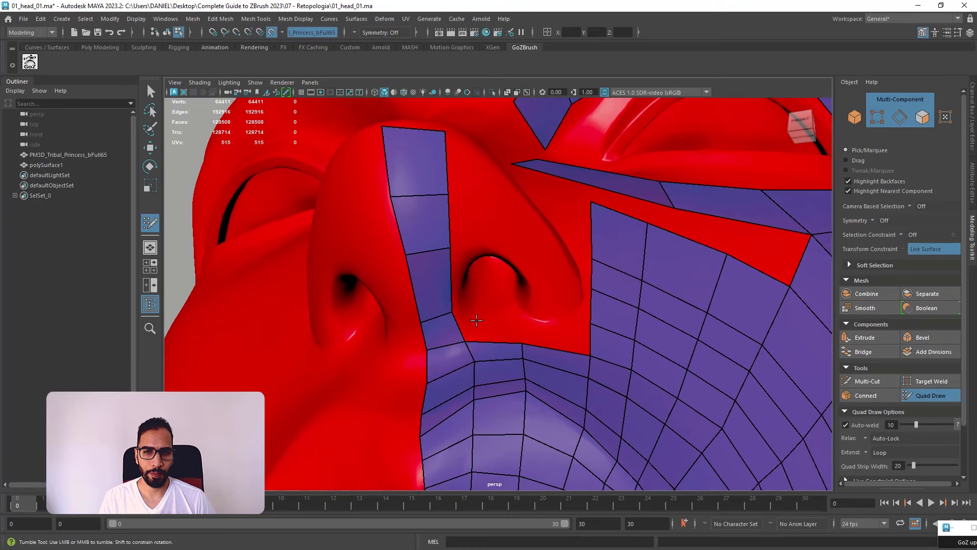
pyautogui.keyDown('alt'); pyautogui.moveTo(497, 223); pyautogui.dragTo(424, 213); pyautogui.keyUp('alt')
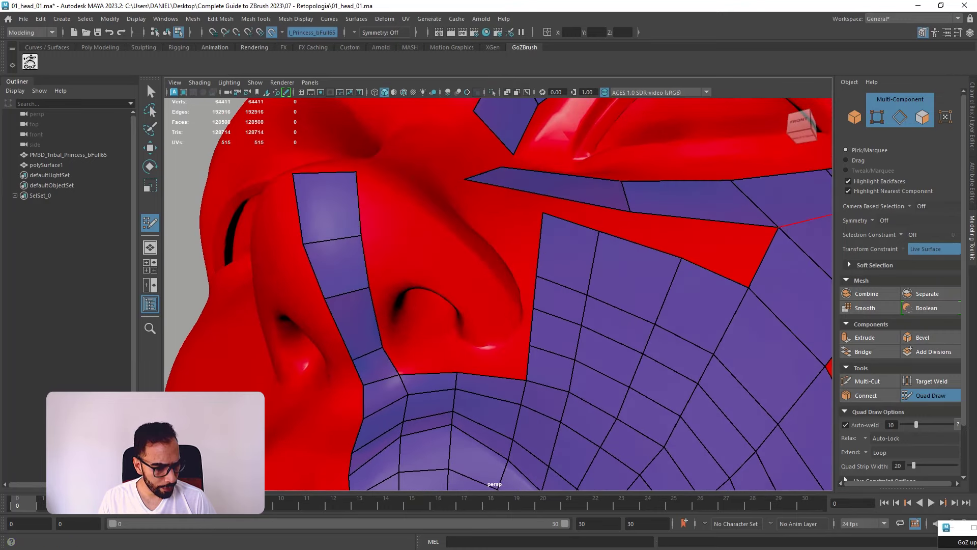
pyautogui.keyDown('alt'); pyautogui.moveTo(586, 239); pyautogui.dragTo(578, 285); pyautogui.keyUp('alt')
pyautogui.keyDown('alt'); pyautogui.moveTo(578, 286); pyautogui.dragTo(453, 253, button='right'); pyautogui.keyUp('alt')
pyautogui.keyDown('alt'); pyautogui.moveTo(600, 345); pyautogui.dragTo(518, 318); pyautogui.keyUp('alt')
pyautogui.scroll(2, 518, 317)
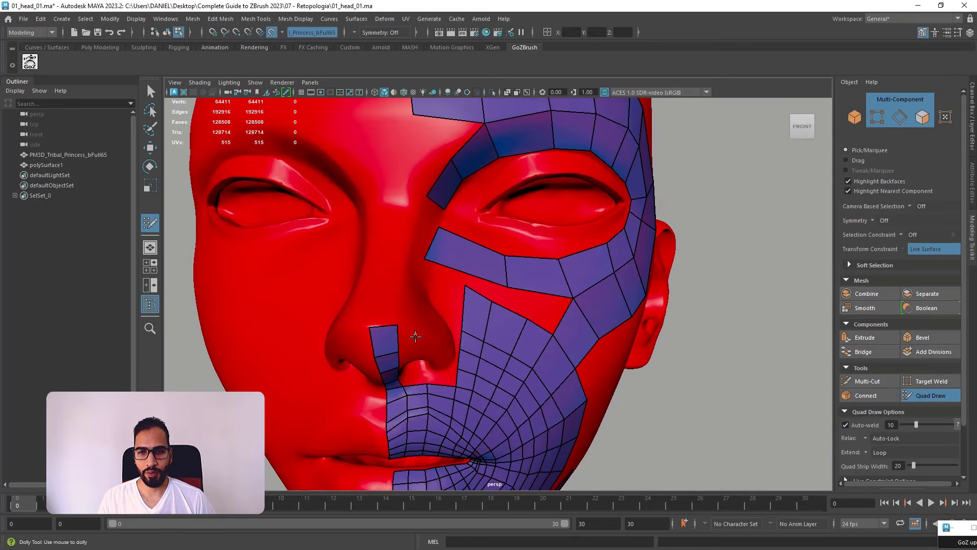
# - Place points over the nostril wing and fill them as a four-quad strip joined to the nose-tip quad
pyautogui.keyDown('alt'); pyautogui.moveTo(426, 354); pyautogui.dragTo(401, 318); pyautogui.keyUp('alt')
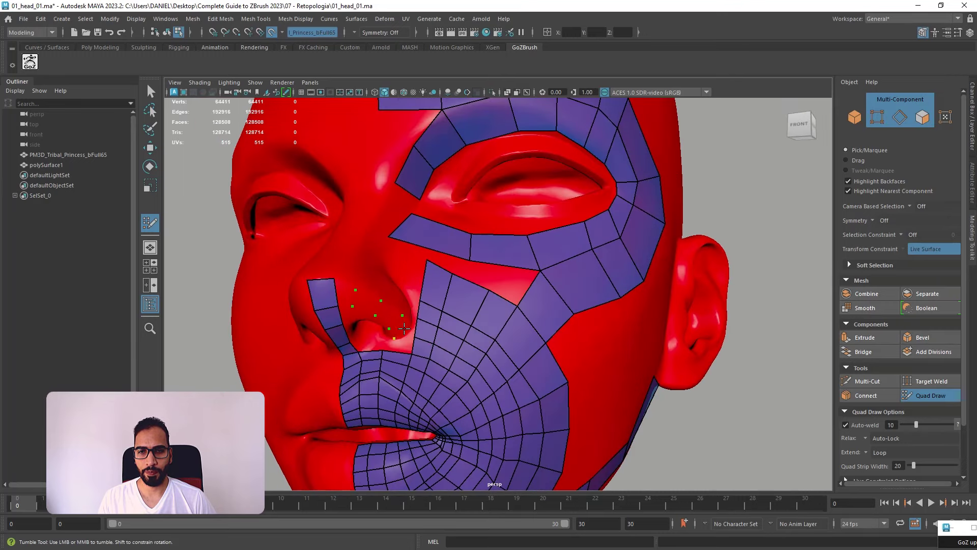
pyautogui.keyDown('shift'); pyautogui.click(399, 326); pyautogui.keyUp('shift')
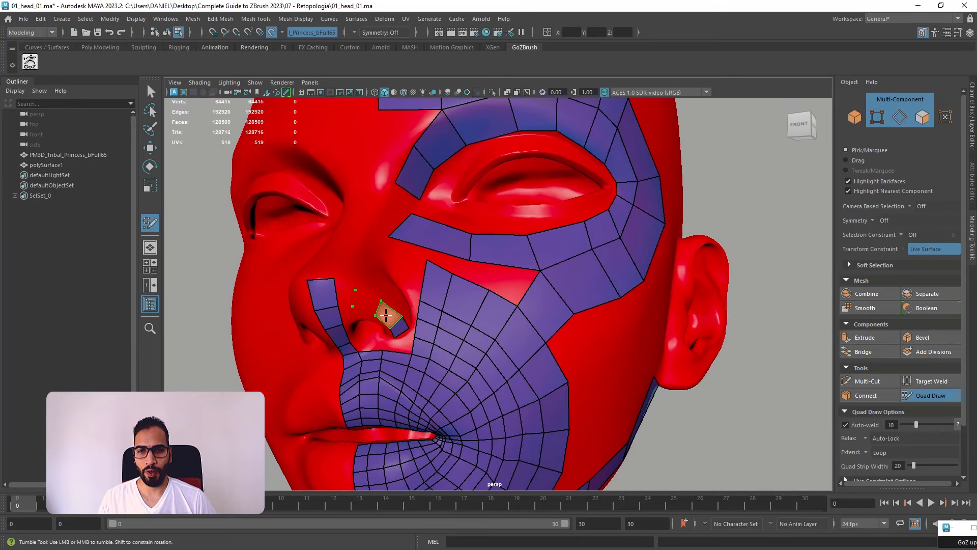
pyautogui.keyDown('shift'); pyautogui.click(368, 304); pyautogui.keyUp('shift')
pyautogui.keyDown('shift'); pyautogui.click(378, 308); pyautogui.keyUp('shift')
pyautogui.keyDown('shift'); pyautogui.click(389, 316); pyautogui.keyUp('shift')
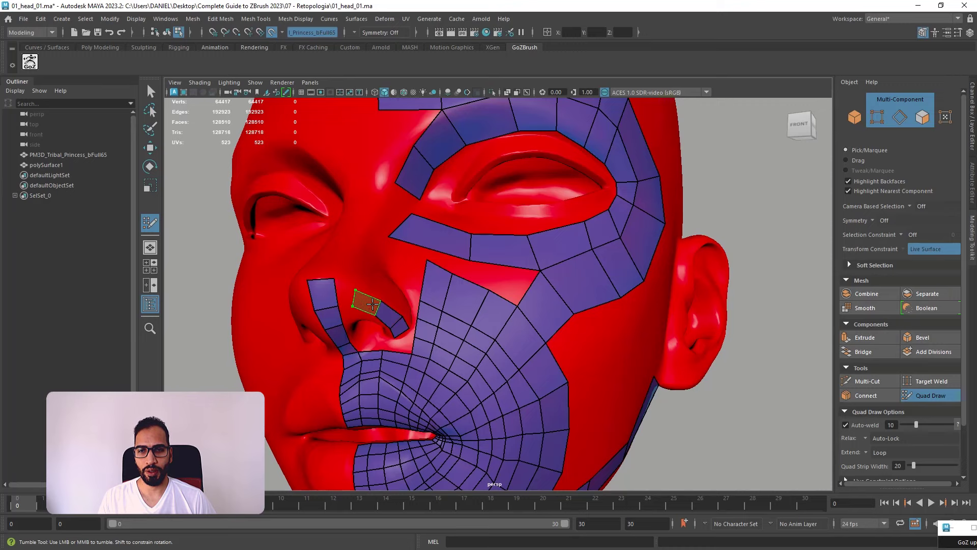
pyautogui.keyDown('shift'); pyautogui.click(345, 293); pyautogui.keyUp('shift')
pyautogui.keyDown('alt'); pyautogui.moveTo(346, 294); pyautogui.dragTo(408, 270); pyautogui.keyUp('alt')
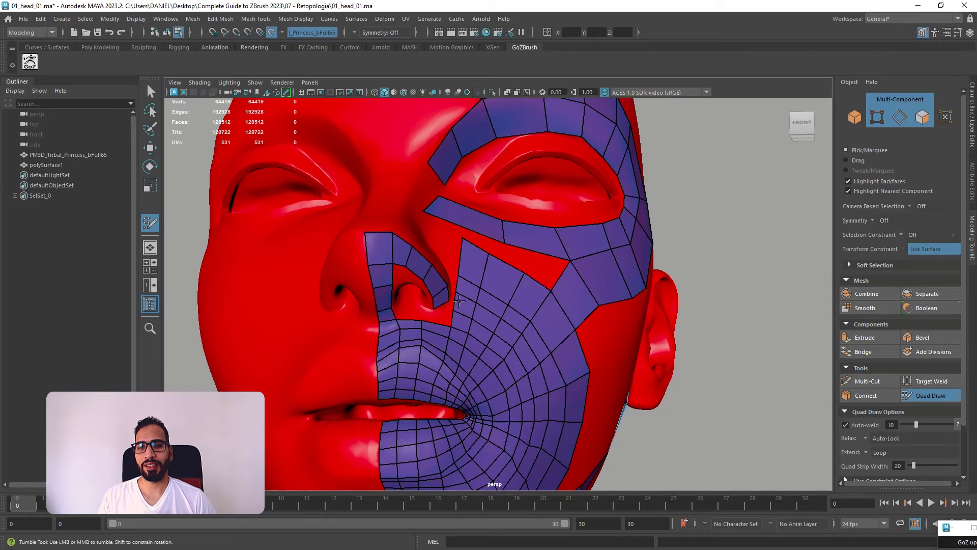
# - Insert an edge loop lengthwise through the nostril-wing strip and across the nose-tip quad
pyautogui.keyDown('alt'); pyautogui.moveTo(458, 301); pyautogui.dragTo(477, 283); pyautogui.keyUp('alt')
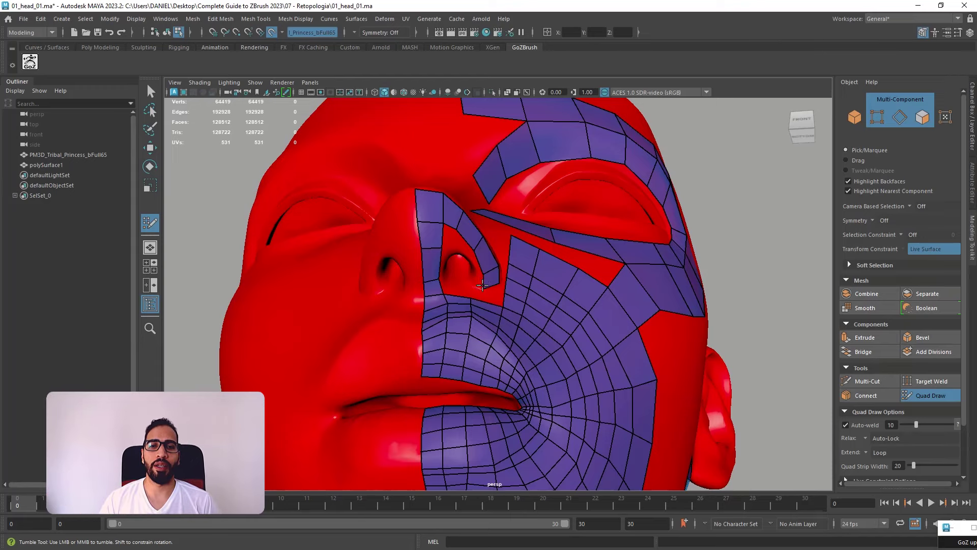
pyautogui.keyDown('alt'); pyautogui.moveTo(494, 286); pyautogui.dragTo(453, 297); pyautogui.keyUp('alt')
pyautogui.keyDown('ctrl'); pyautogui.click(491, 262); pyautogui.keyUp('ctrl')
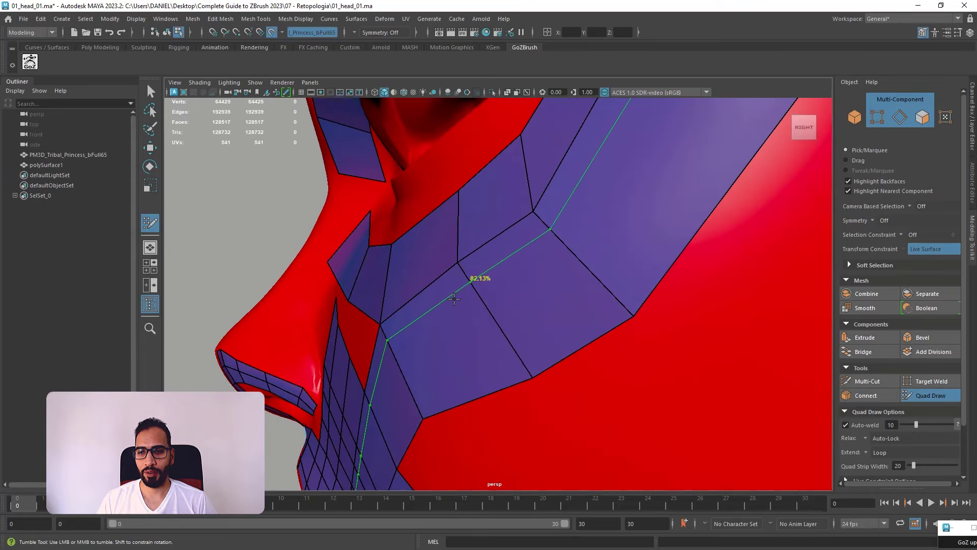
pyautogui.hotkey('ctrl', 'z')
pyautogui.keyDown('ctrl'); pyautogui.click(270, 379); pyautogui.keyUp('ctrl')
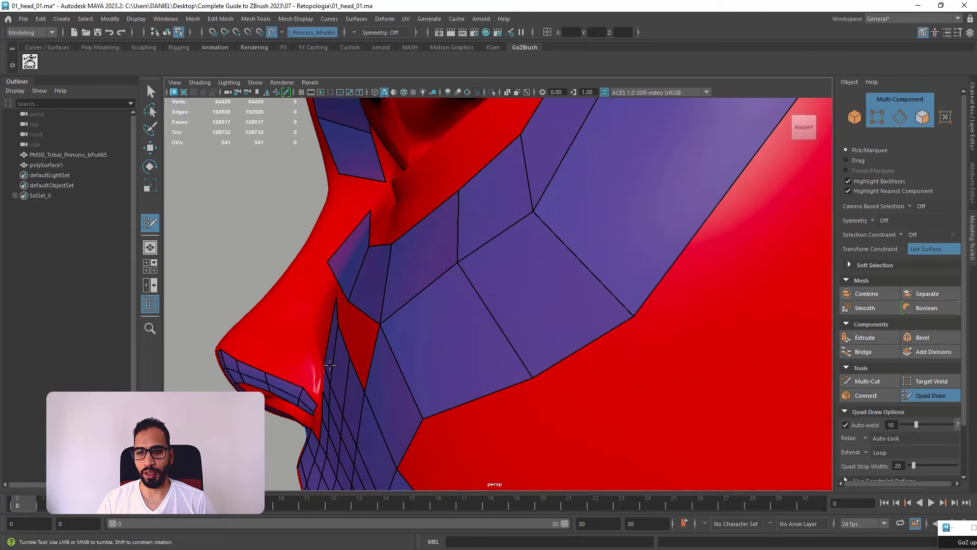
# - Reshape the lower end of the nostril-wing strip and add a quad from it to the outer rim of the nostril
pyautogui.keyDown('alt'); pyautogui.moveTo(269, 379); pyautogui.dragTo(524, 239); pyautogui.keyUp('alt')
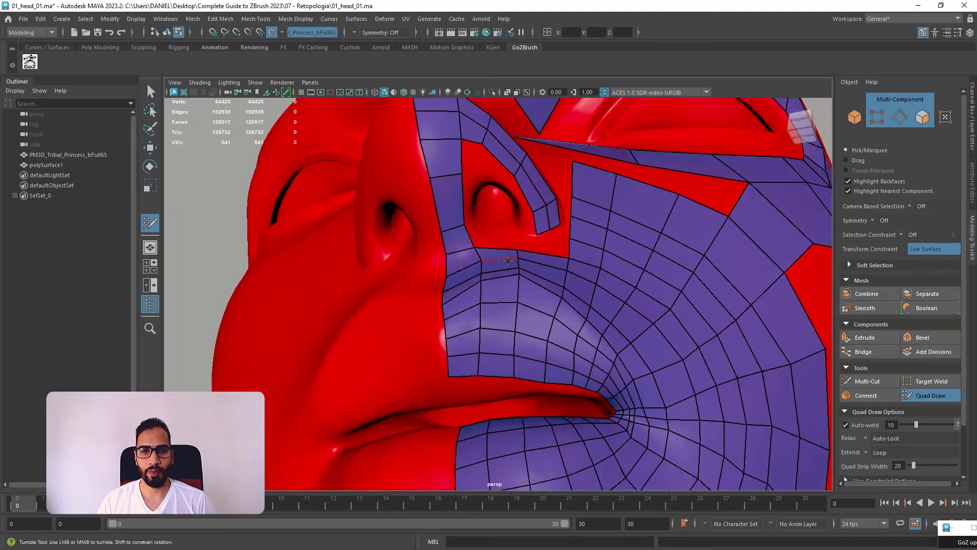
pyautogui.keyDown('alt'); pyautogui.moveTo(524, 239); pyautogui.dragTo(552, 237, button='right'); pyautogui.keyUp('alt')
pyautogui.keyDown('alt'); pyautogui.moveTo(552, 238); pyautogui.dragTo(487, 274); pyautogui.keyUp('alt')
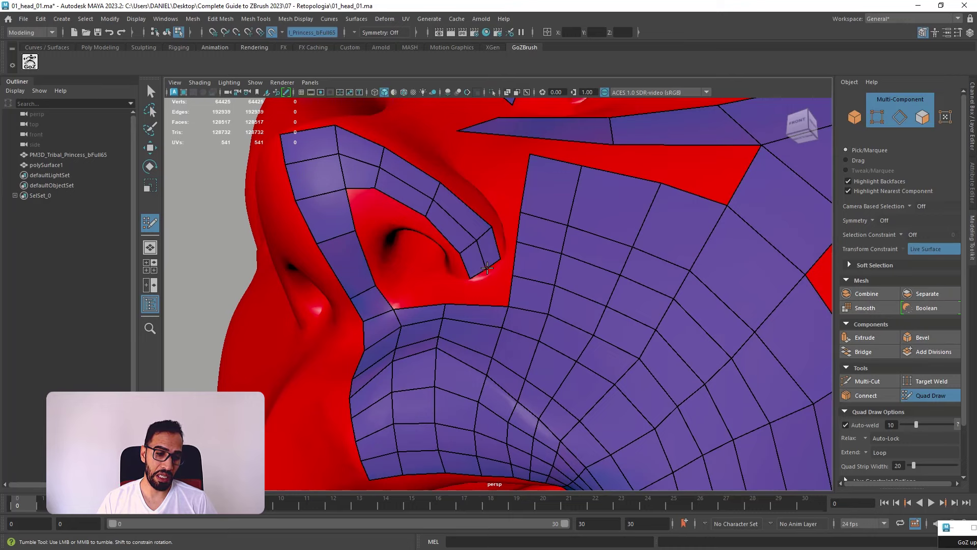
pyautogui.moveTo(494, 269)
pyautogui.keyDown('alt'); pyautogui.mouseDown()
pyautogui.moveTo(384, 354)
pyautogui.moveTo(383, 347)
pyautogui.mouseUp(); pyautogui.keyUp('alt')
pyautogui.moveTo(370, 380)
pyautogui.mouseDown()
pyautogui.moveTo(295, 399)
pyautogui.moveTo(445, 328)
pyautogui.moveTo(464, 250)
pyautogui.moveTo(375, 300)
pyautogui.moveTo(461, 274)
pyautogui.moveTo(502, 178)
pyautogui.mouseUp()
pyautogui.keyDown('alt'); pyautogui.moveTo(502, 178); pyautogui.dragTo(502, 262, button='middle'); pyautogui.keyUp('alt')
pyautogui.moveTo(500, 253)
pyautogui.mouseDown()
pyautogui.moveTo(492, 250)
pyautogui.moveTo(511, 247)
pyautogui.mouseUp()
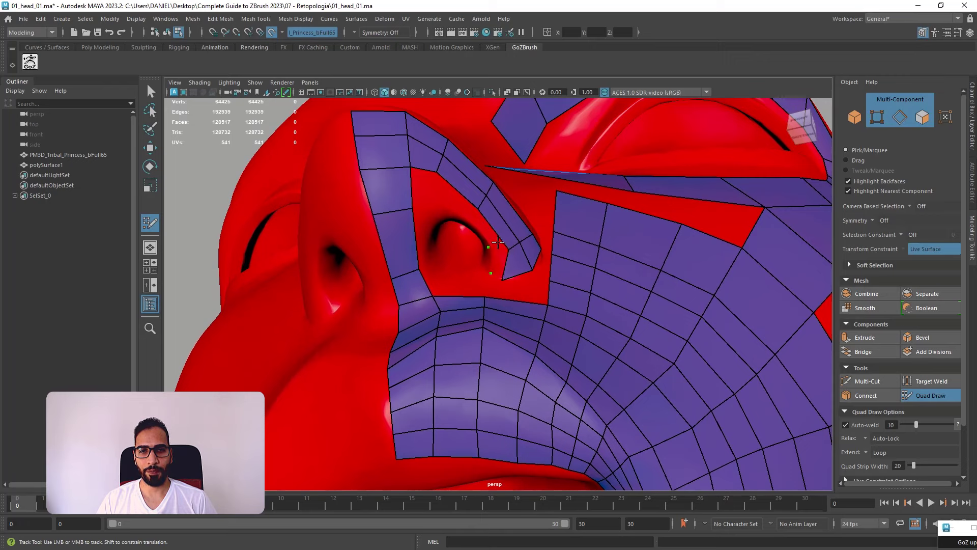
pyautogui.keyDown('shift'); pyautogui.click(497, 259); pyautogui.keyUp('shift')
# - Fill quads along the upper nostril rim to the centre strip, splitting the adjoining centre quad with an edge for the inner corner
pyautogui.click(470, 224)
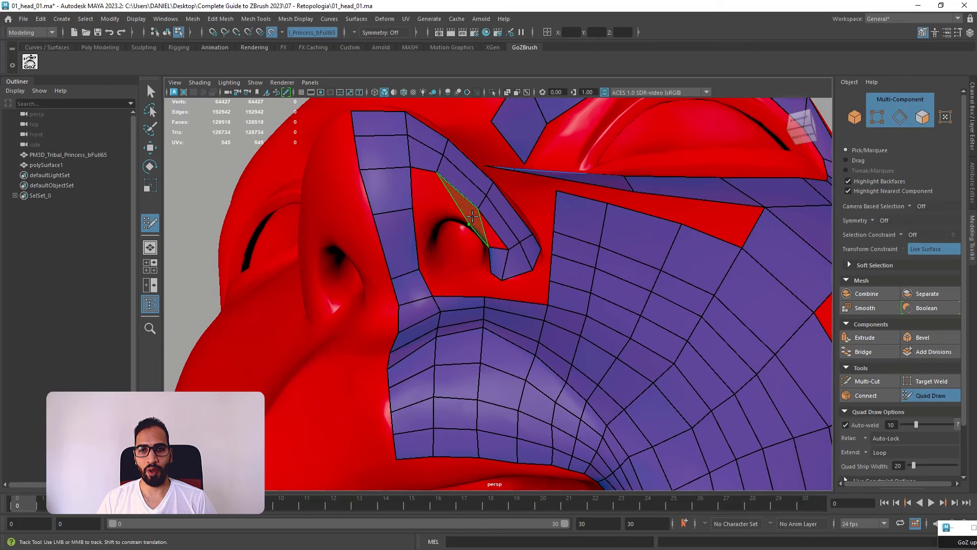
pyautogui.keyDown('shift'); pyautogui.click(474, 218); pyautogui.keyUp('shift')
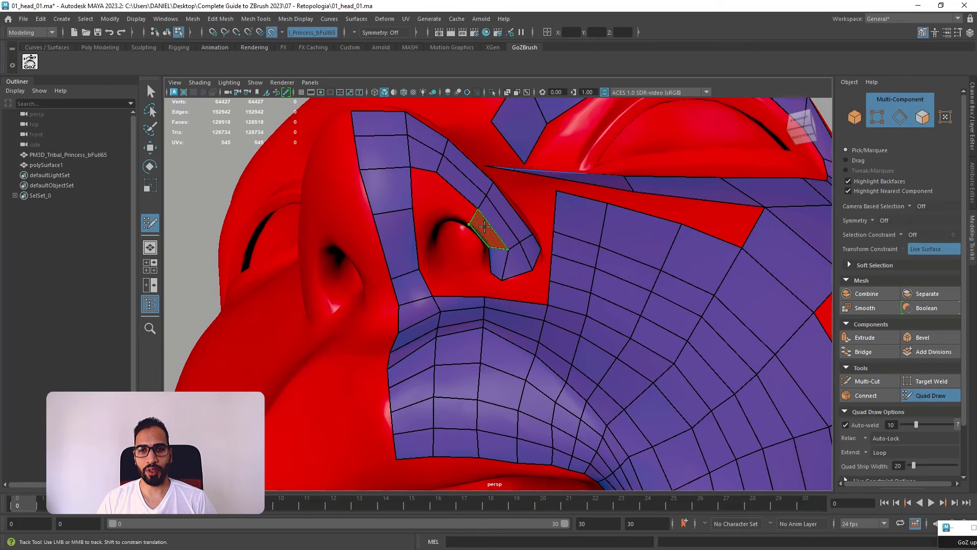
pyautogui.keyDown('shift'); pyautogui.click(438, 200); pyautogui.keyUp('shift')
pyautogui.keyDown('shift'); pyautogui.click(425, 223); pyautogui.keyUp('shift')
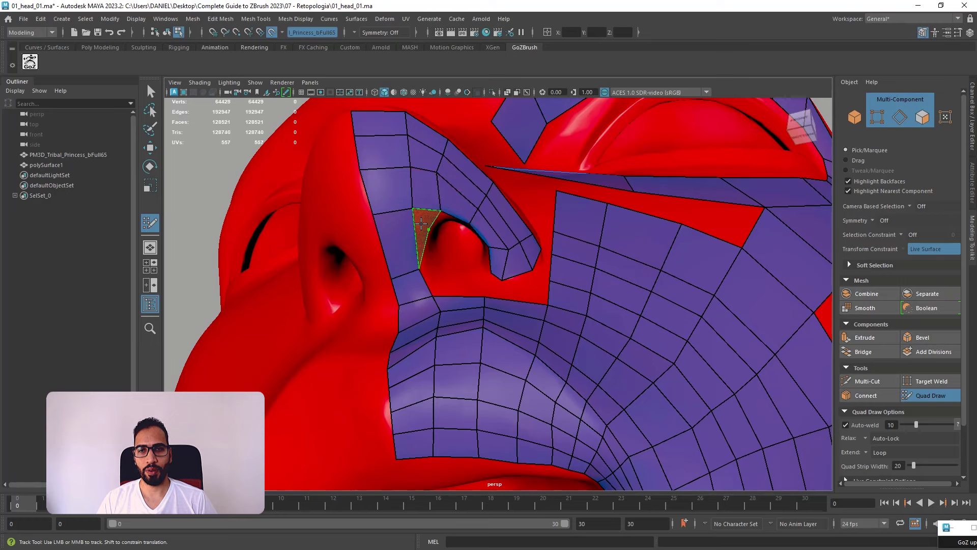
pyautogui.keyDown('ctrl'); pyautogui.click(414, 240); pyautogui.keyUp('ctrl')
pyautogui.keyDown('shift'); pyautogui.click(422, 220); pyautogui.keyUp('shift')
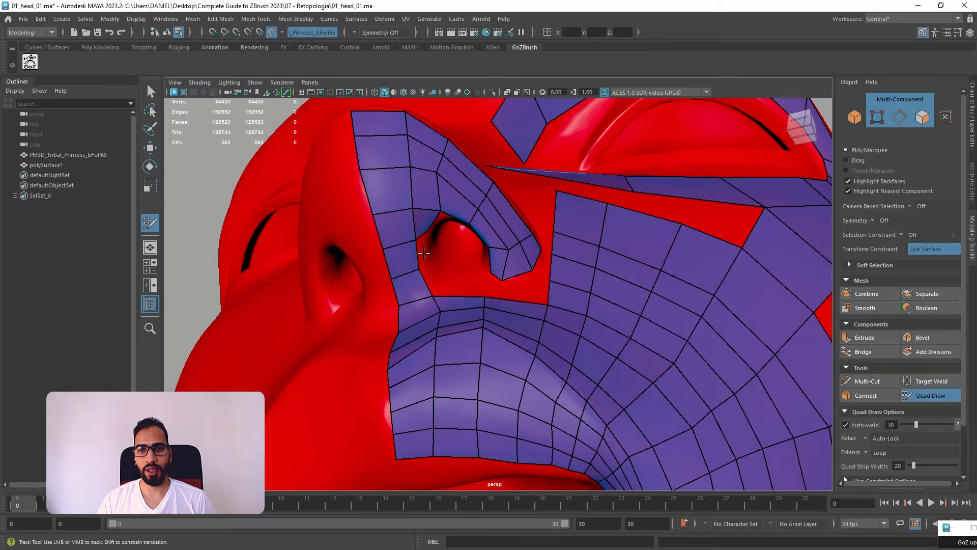
# - Fill four quads along the inner and lower nostril rim to complete the ring around the nostril opening
pyautogui.keyDown('alt'); pyautogui.moveTo(424, 253); pyautogui.dragTo(356, 271); pyautogui.keyUp('alt')
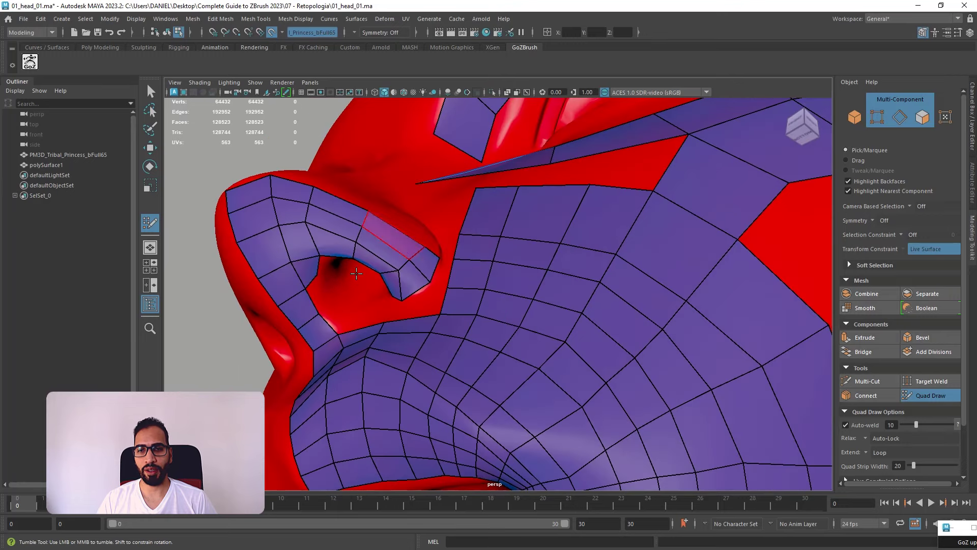
pyautogui.keyDown('shift'); pyautogui.click(326, 303); pyautogui.keyUp('shift')
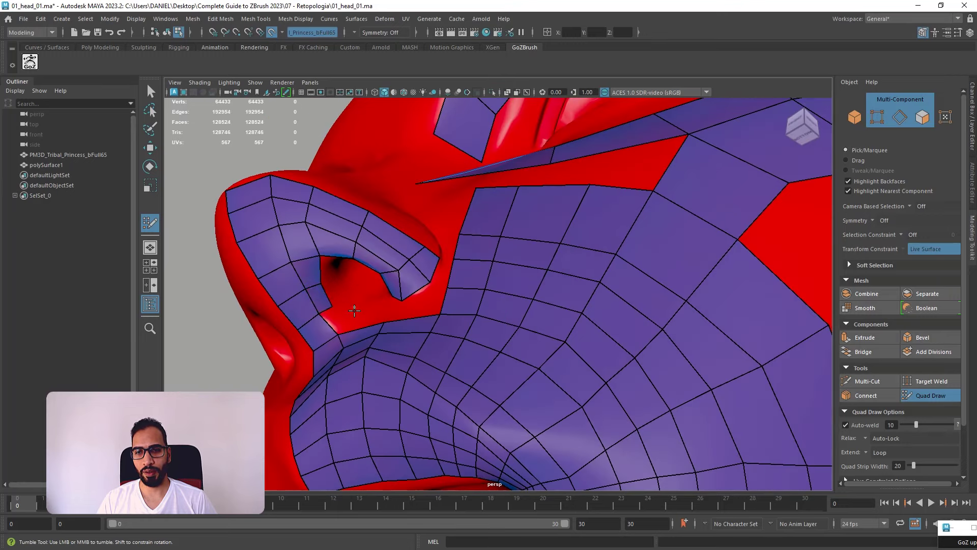
pyautogui.click(345, 308)
pyautogui.keyDown('shift'); pyautogui.click(359, 317); pyautogui.keyUp('shift')
pyautogui.keyDown('shift'); pyautogui.click(392, 307); pyautogui.keyUp('shift')
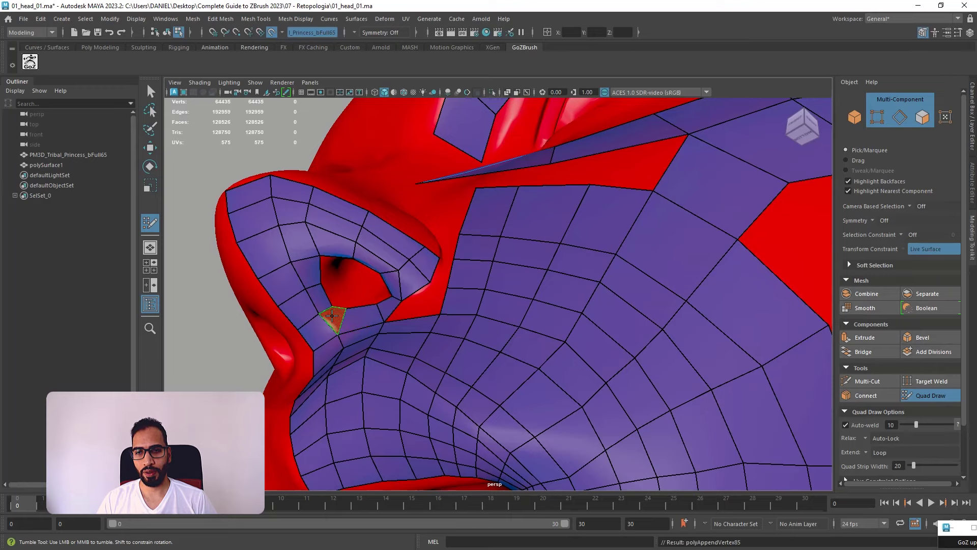
pyautogui.keyDown('shift'); pyautogui.click(331, 320); pyautogui.keyUp('shift')
# - Fill the gap below the nostril wing with a quad and weld the cheek patch border to the end of the wing strip
pyautogui.keyDown('alt'); pyautogui.moveTo(388, 309); pyautogui.dragTo(475, 352); pyautogui.keyUp('alt')
pyautogui.keyDown('alt'); pyautogui.moveTo(475, 352); pyautogui.dragTo(447, 345, button='right'); pyautogui.keyUp('alt')
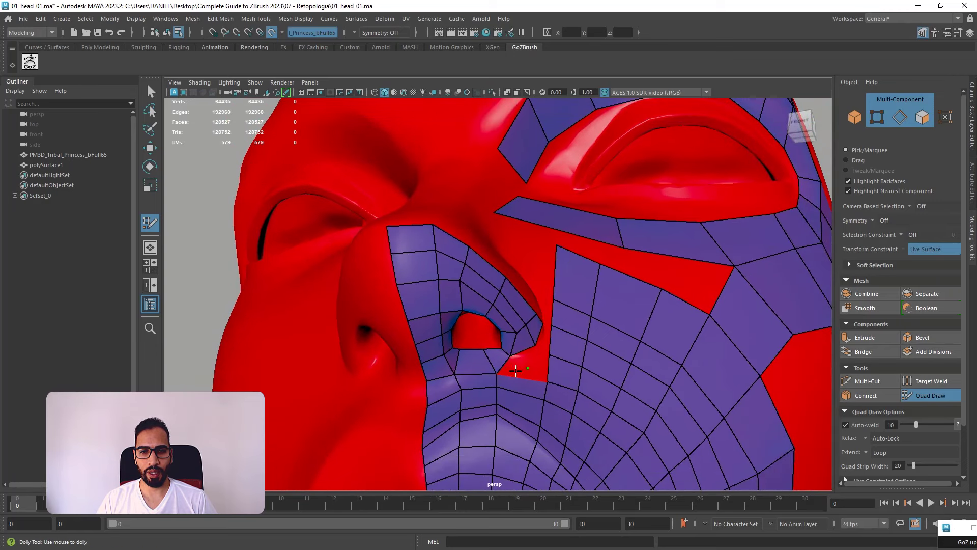
pyautogui.keyDown('shift'); pyautogui.click(516, 369); pyautogui.keyUp('shift')
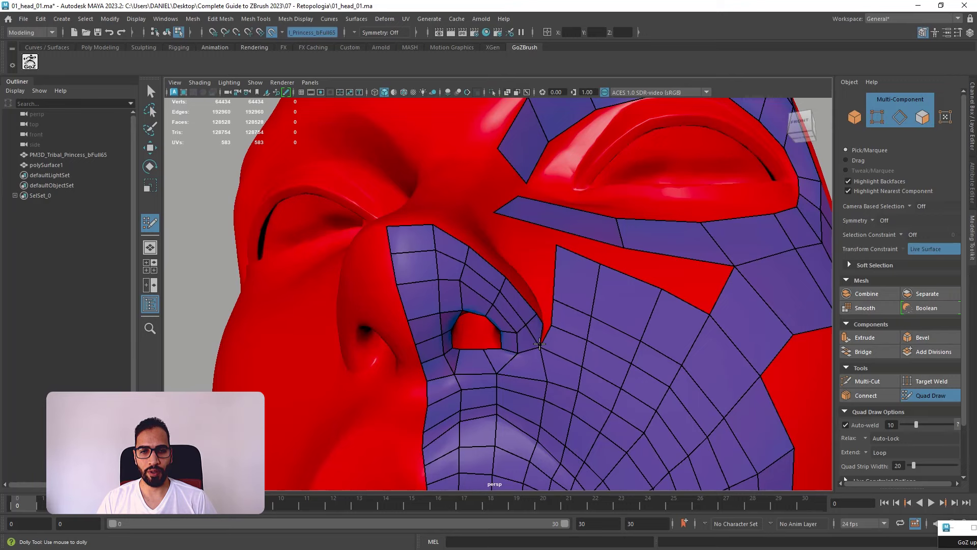
pyautogui.keyDown('alt'); pyautogui.moveTo(540, 340); pyautogui.dragTo(433, 385); pyautogui.keyUp('alt')
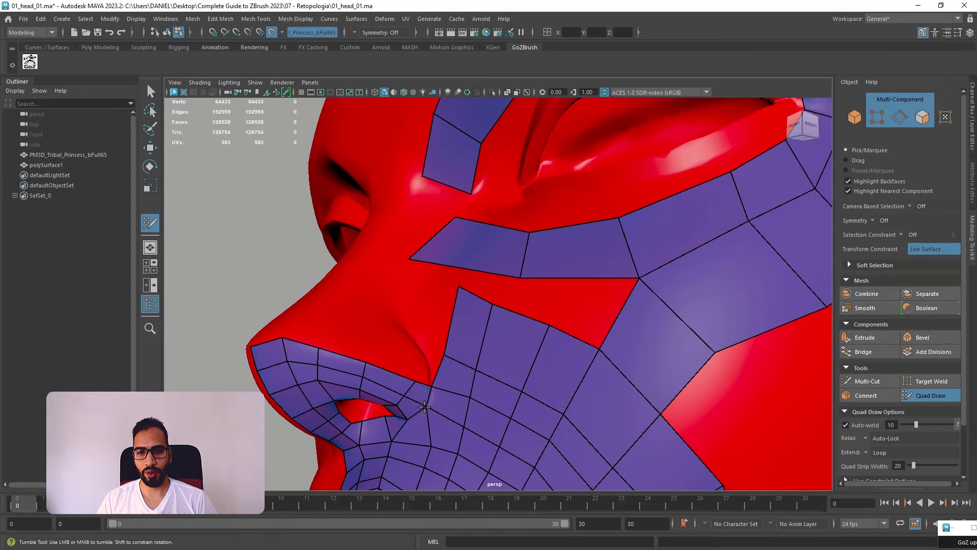
# - Examine the edge flow around the nostril, upper lip and cheek from the front and three-quarter views
pyautogui.keyDown('alt'); pyautogui.moveTo(443, 369); pyautogui.dragTo(483, 306); pyautogui.keyUp('alt')
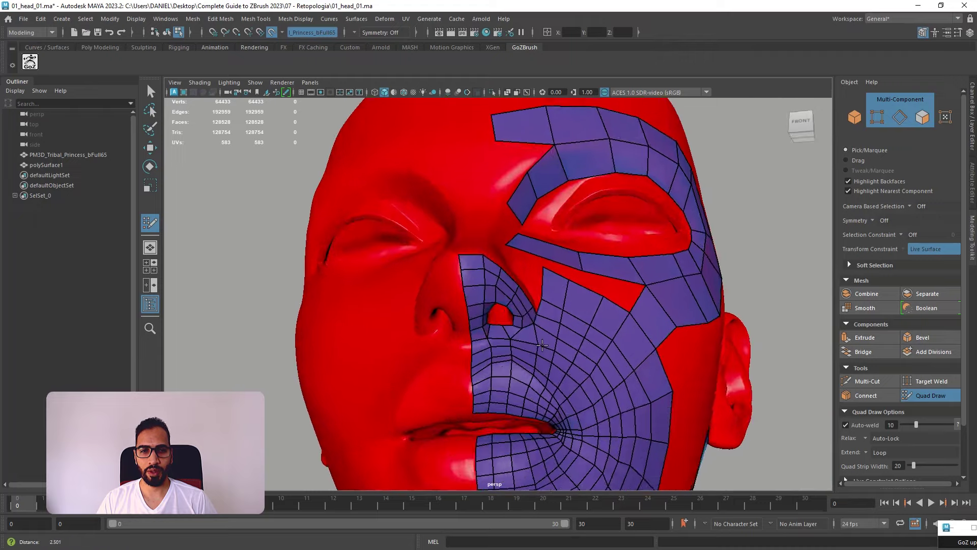
pyautogui.keyDown('alt'); pyautogui.moveTo(484, 306); pyautogui.dragTo(560, 315, button='right'); pyautogui.keyUp('alt')
pyautogui.keyDown('alt'); pyautogui.moveTo(563, 309); pyautogui.dragTo(556, 347); pyautogui.keyUp('alt')
pyautogui.keyDown('alt'); pyautogui.moveTo(493, 442); pyautogui.dragTo(440, 302, button='middle'); pyautogui.keyUp('alt')
pyautogui.keyDown('alt'); pyautogui.moveTo(423, 306); pyautogui.dragTo(442, 329); pyautogui.keyUp('alt')
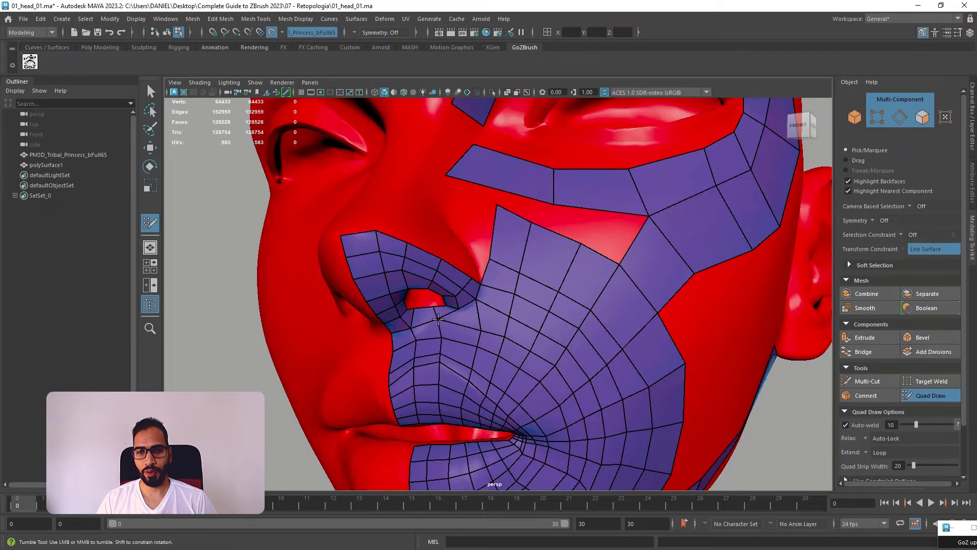
pyautogui.keyDown('alt'); pyautogui.moveTo(445, 331); pyautogui.dragTo(469, 330); pyautogui.keyUp('alt')
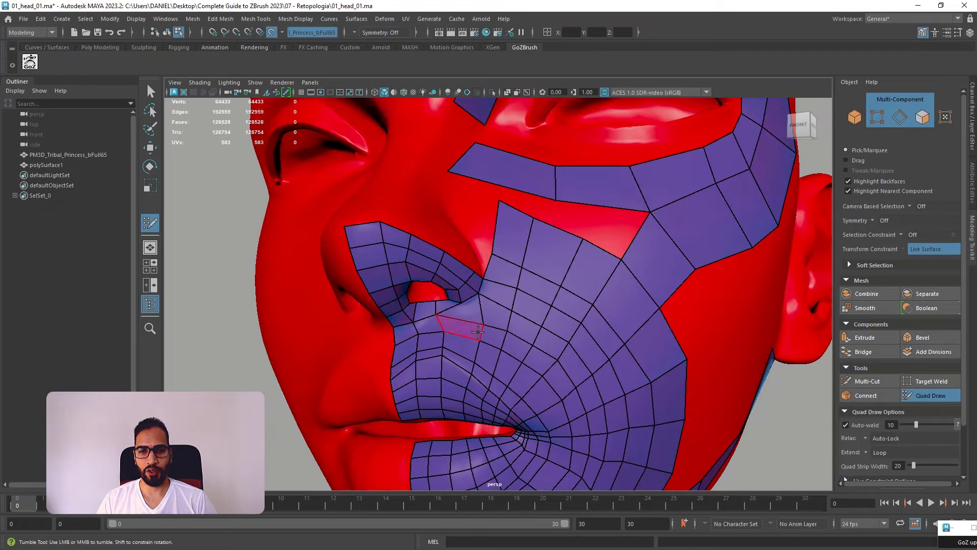
# - Delete the quads below the outer part of the nostril opening, between the nostril rim and the upper lip mesh
pyautogui.scroll(10, 468, 329)
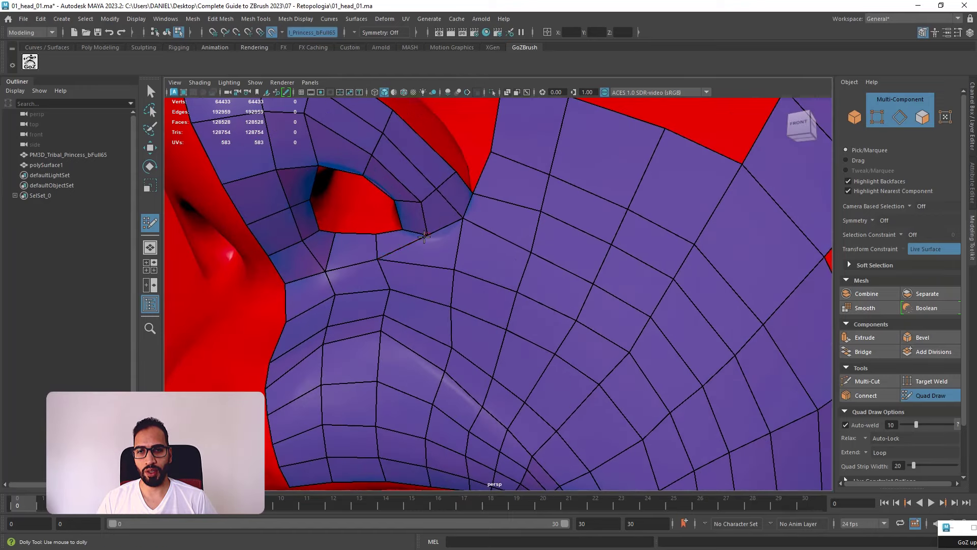
pyautogui.keyDown('alt'); pyautogui.moveTo(458, 258); pyautogui.dragTo(575, 305); pyautogui.keyUp('alt')
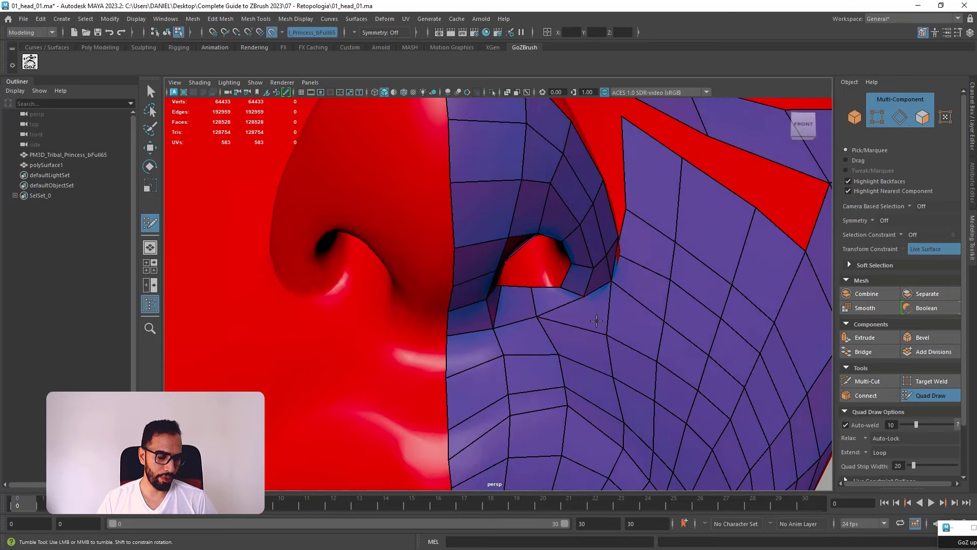
pyautogui.moveTo(597, 318)
pyautogui.keyDown('alt'); pyautogui.mouseDown()
pyautogui.moveTo(552, 320)
pyautogui.moveTo(588, 330)
pyautogui.mouseUp(); pyautogui.keyUp('alt')
pyautogui.keyDown('ctrl'); pyautogui.keyDown('shift'); pyautogui.click(553, 317); pyautogui.keyUp('shift'); pyautogui.keyUp('ctrl')
pyautogui.keyDown('shift'); pyautogui.click(565, 308); pyautogui.keyUp('shift')
pyautogui.keyDown('ctrl'); pyautogui.keyDown('shift'); pyautogui.click(506, 301); pyautogui.keyUp('shift'); pyautogui.keyUp('ctrl')
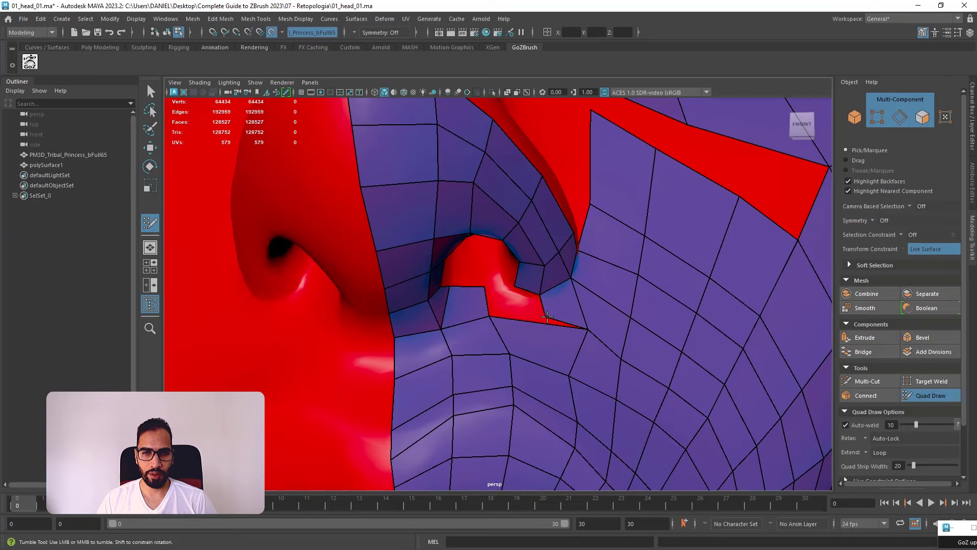
pyautogui.keyDown('alt'); pyautogui.moveTo(543, 322); pyautogui.dragTo(493, 342); pyautogui.keyUp('alt')
pyautogui.keyDown('alt'); pyautogui.moveTo(534, 351); pyautogui.dragTo(509, 333, button='right'); pyautogui.keyUp('alt')
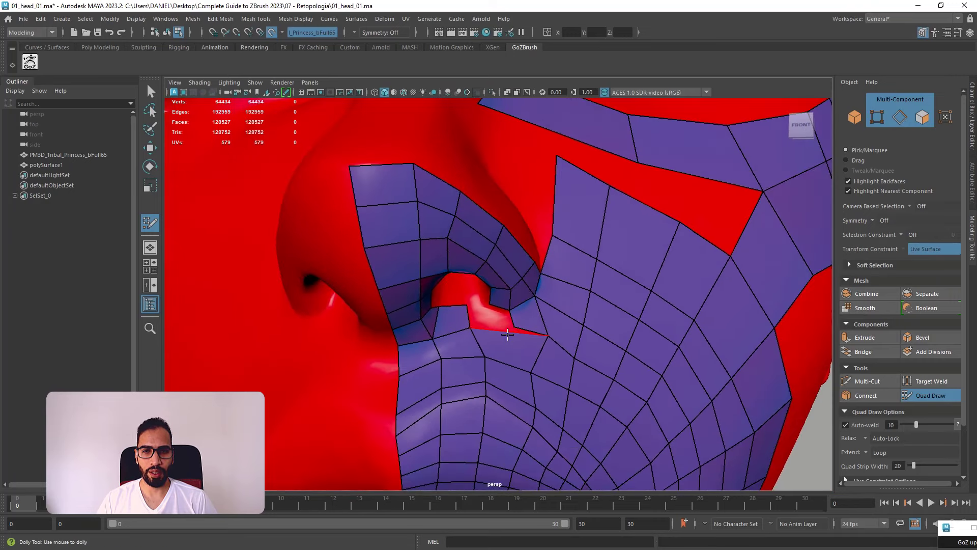
pyautogui.keyDown('ctrl'); pyautogui.keyDown('shift'); pyautogui.click(503, 343); pyautogui.keyUp('shift'); pyautogui.keyUp('ctrl')
# - Rebuild the lower outer nostril rim with a new quad and weld the neighbouring vertices to make the gap beneath it four-sided
pyautogui.keyDown('alt'); pyautogui.moveTo(503, 343); pyautogui.dragTo(463, 325); pyautogui.keyUp('alt')
pyautogui.keyDown('shift'); pyautogui.click(492, 355); pyautogui.keyUp('shift')
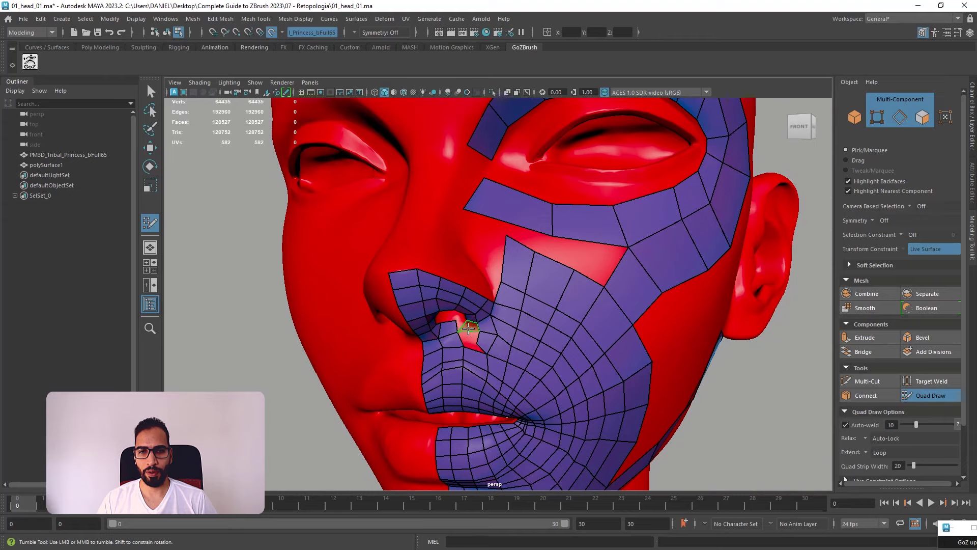
pyautogui.keyDown('shift'); pyautogui.click(468, 327); pyautogui.keyUp('shift')
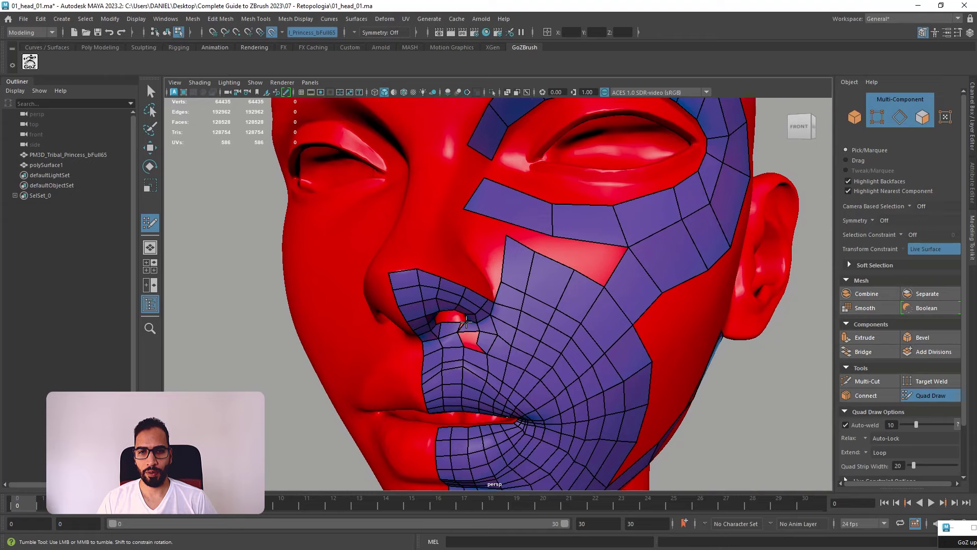
pyautogui.moveTo(505, 332)
pyautogui.keyDown('alt'); pyautogui.mouseDown()
pyautogui.moveTo(470, 329)
pyautogui.moveTo(512, 331)
pyautogui.mouseUp(); pyautogui.keyUp('alt')
pyautogui.keyDown('alt'); pyautogui.moveTo(443, 326); pyautogui.dragTo(479, 321, button='right'); pyautogui.keyUp('alt')
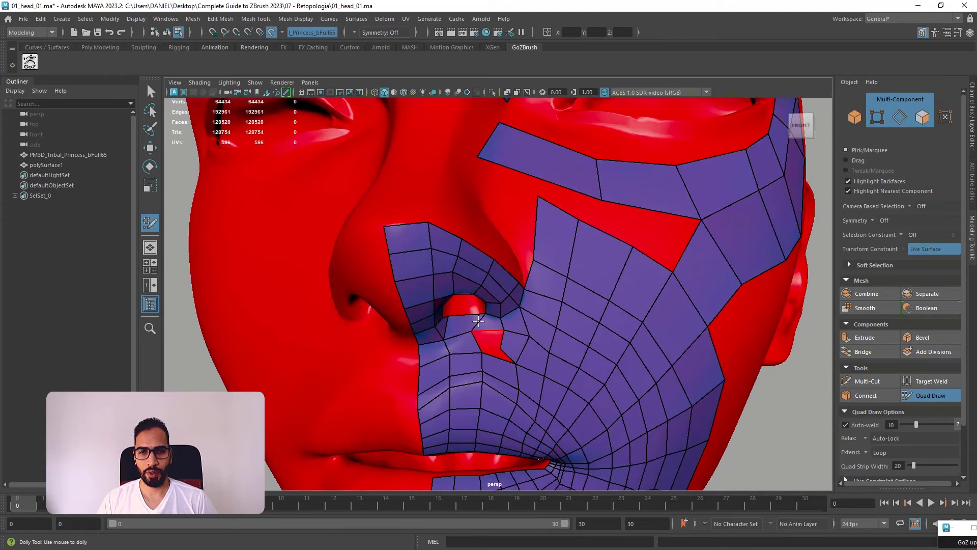
pyautogui.keyDown('alt'); pyautogui.moveTo(468, 326); pyautogui.dragTo(496, 357); pyautogui.keyUp('alt')
pyautogui.keyDown('alt'); pyautogui.moveTo(496, 356); pyautogui.dragTo(532, 369, button='right'); pyautogui.keyUp('alt')
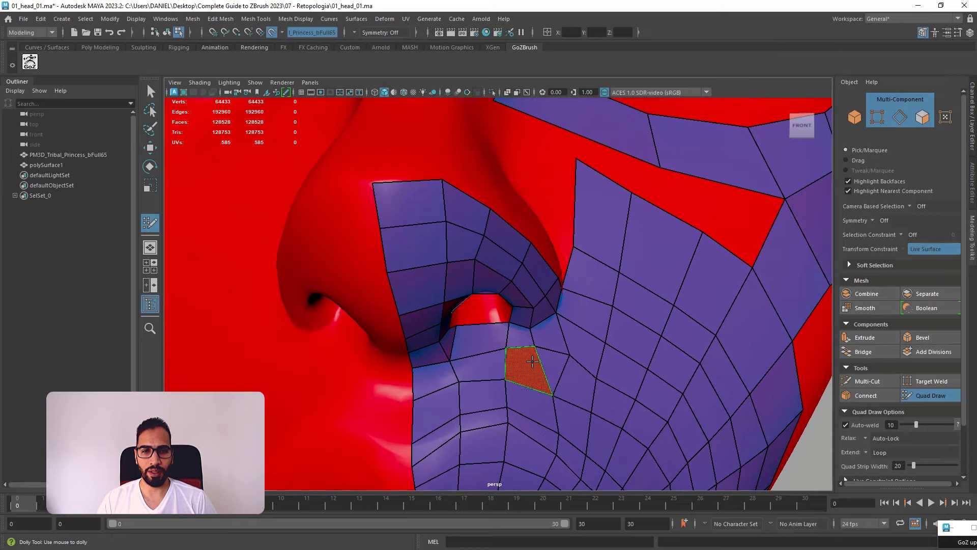
# - Fill the gap beneath the nostril with a quad and try welding neighbouring vertices to compare the edge flow
pyautogui.keyDown('shift'); pyautogui.click(532, 361); pyautogui.keyUp('shift')
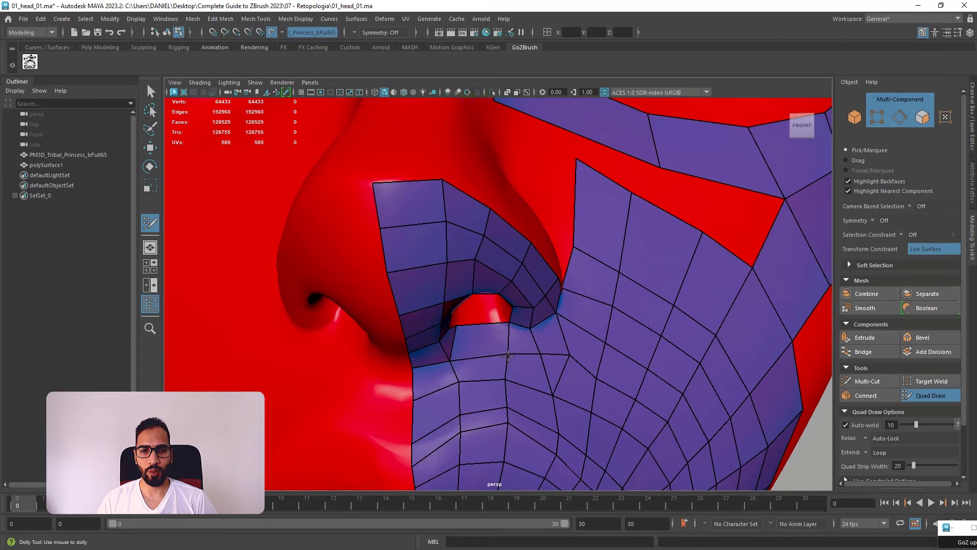
pyautogui.keyDown('alt'); pyautogui.moveTo(508, 356); pyautogui.dragTo(397, 301, button='right'); pyautogui.keyUp('alt')
pyautogui.keyDown('alt'); pyautogui.moveTo(535, 342); pyautogui.dragTo(505, 316); pyautogui.keyUp('alt')
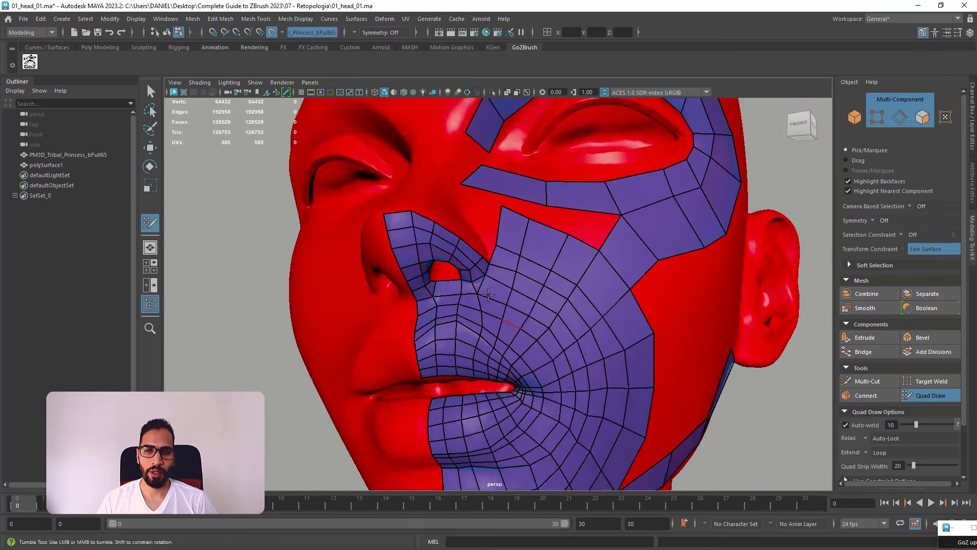
pyautogui.keyDown('alt'); pyautogui.moveTo(496, 315); pyautogui.dragTo(525, 307, button='right'); pyautogui.keyUp('alt')
pyautogui.hotkey('ctrl', 'z')
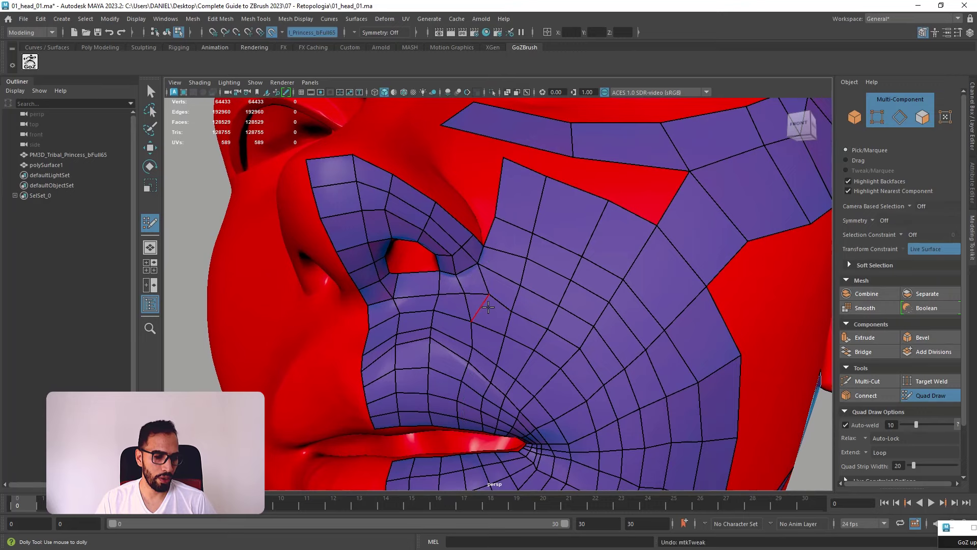
pyautogui.keyDown('alt'); pyautogui.moveTo(490, 306); pyautogui.dragTo(461, 315); pyautogui.keyUp('alt')
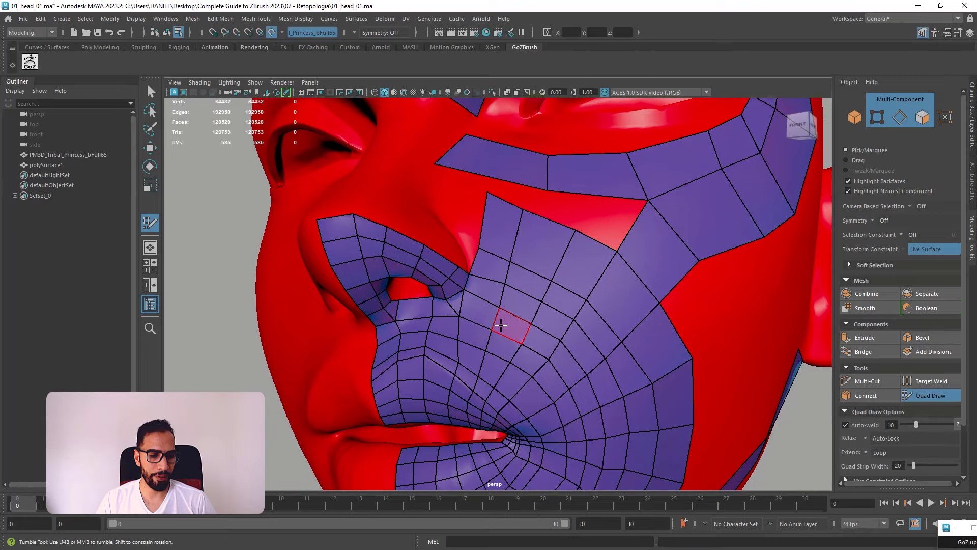
pyautogui.moveTo(501, 325)
pyautogui.keyDown('alt'); pyautogui.mouseDown()
pyautogui.moveTo(471, 325)
pyautogui.moveTo(510, 336)
pyautogui.mouseUp(); pyautogui.keyUp('alt')
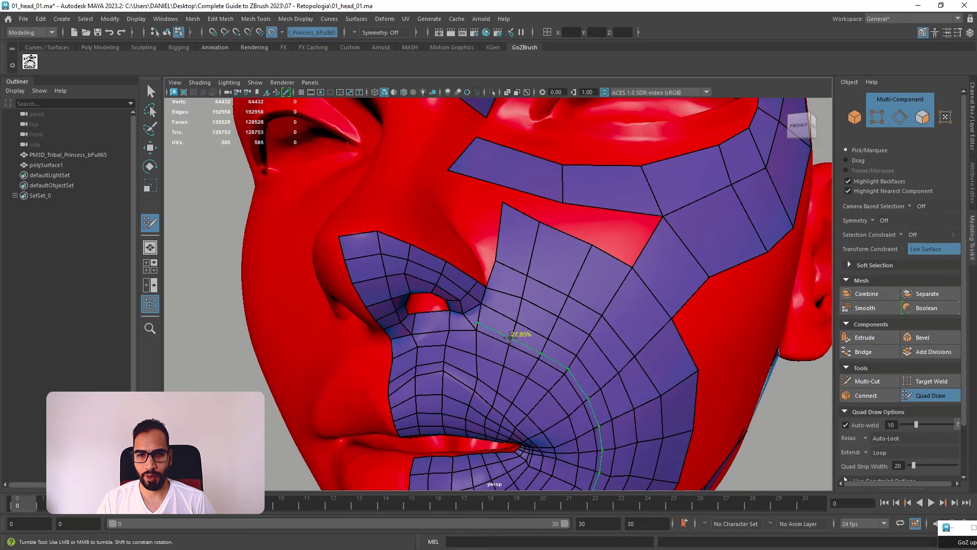
pyautogui.hotkey('ctrl', 'z')
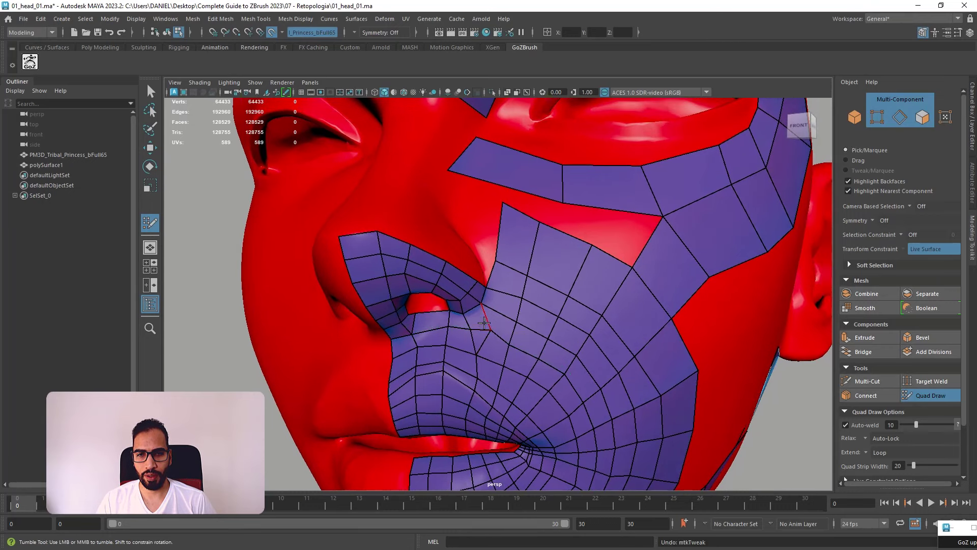
pyautogui.keyDown('alt'); pyautogui.moveTo(507, 348); pyautogui.dragTo(526, 352); pyautogui.keyUp('alt')
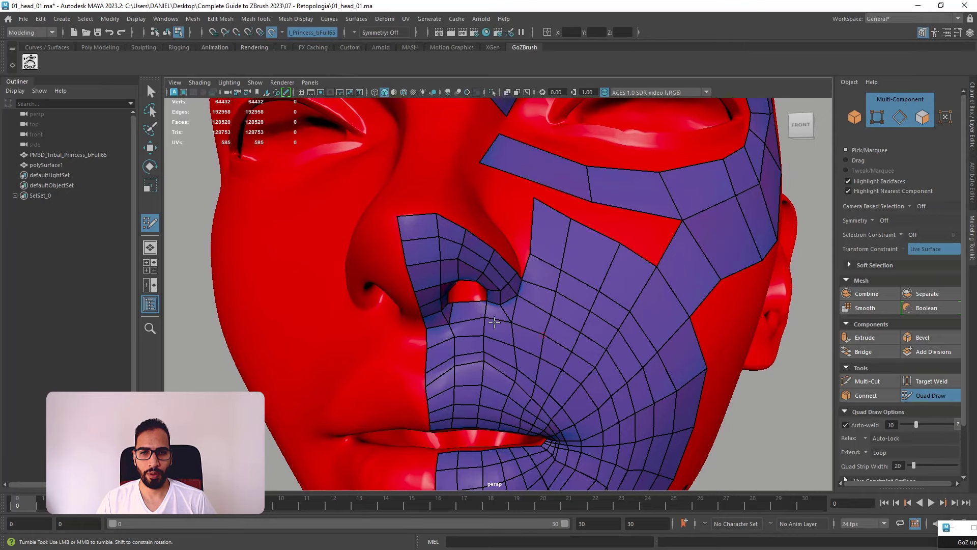
# - Undo the trial vertex weld beside the outer corner of the nostril
pyautogui.keyDown('alt'); pyautogui.moveTo(515, 326); pyautogui.dragTo(474, 323, button='right'); pyautogui.keyUp('alt')
pyautogui.keyDown('alt'); pyautogui.moveTo(539, 326); pyautogui.dragTo(448, 321); pyautogui.keyUp('alt')
pyautogui.keyDown('alt'); pyautogui.moveTo(524, 324); pyautogui.dragTo(486, 322, button='right'); pyautogui.keyUp('alt')
pyautogui.keyDown('alt'); pyautogui.moveTo(491, 326); pyautogui.dragTo(555, 323); pyautogui.keyUp('alt')
pyautogui.keyDown('alt'); pyautogui.moveTo(555, 323); pyautogui.dragTo(560, 355, button='right'); pyautogui.keyUp('alt')
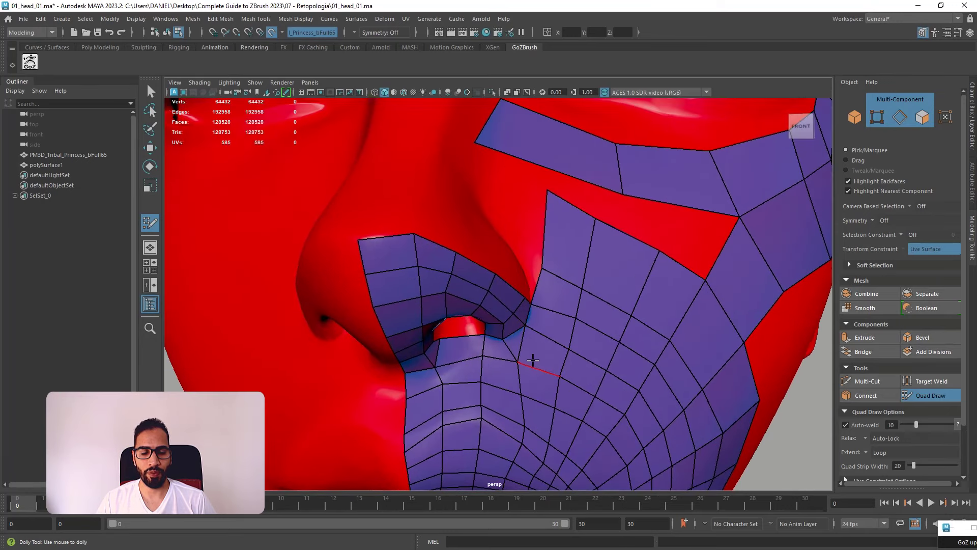
pyautogui.hotkey('ctrl', 'shift')
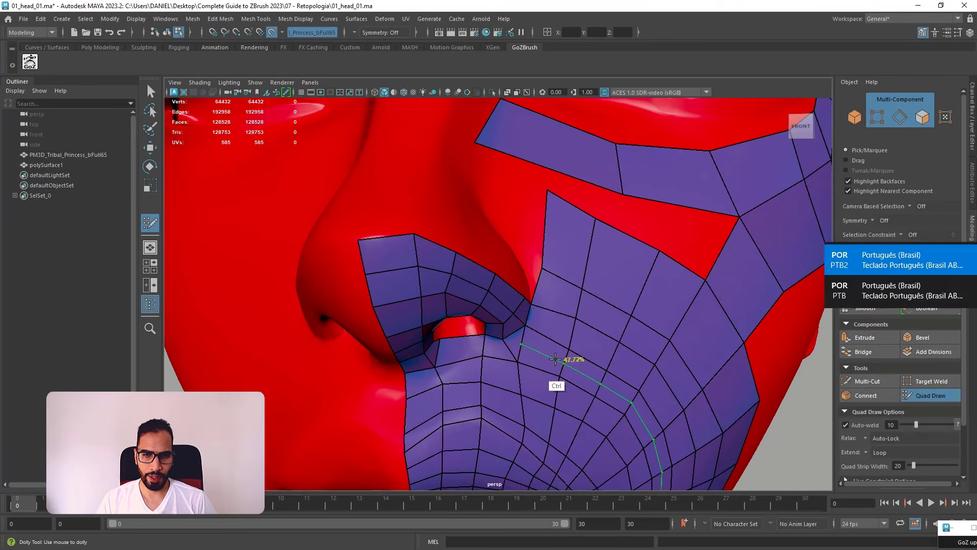
pyautogui.hotkey('ctrl', 'z')
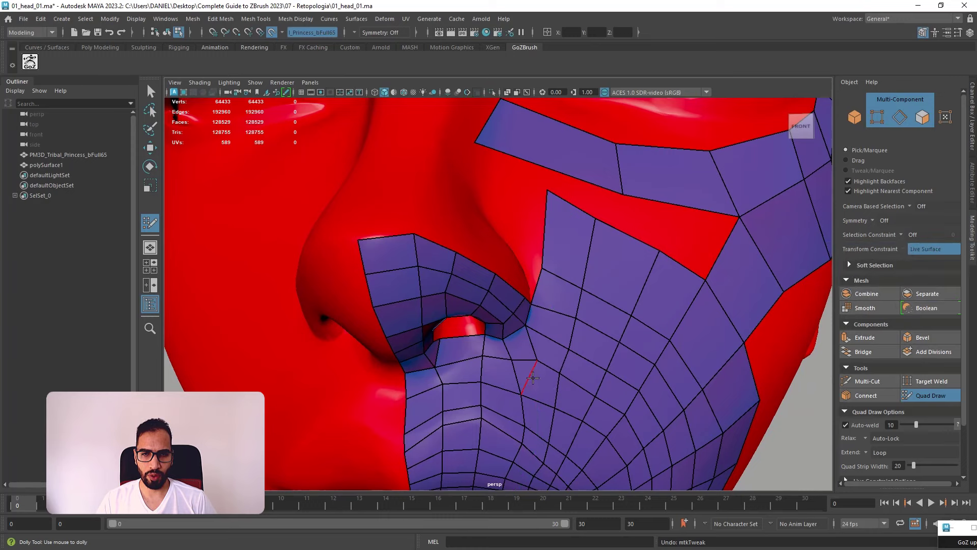
# - Try deleting the two faces below the nostril's outer corner and filling a new quad to redirect the edges
pyautogui.keyDown('ctrl'); pyautogui.keyDown('shift'); pyautogui.click(525, 374); pyautogui.keyUp('shift'); pyautogui.keyUp('ctrl')
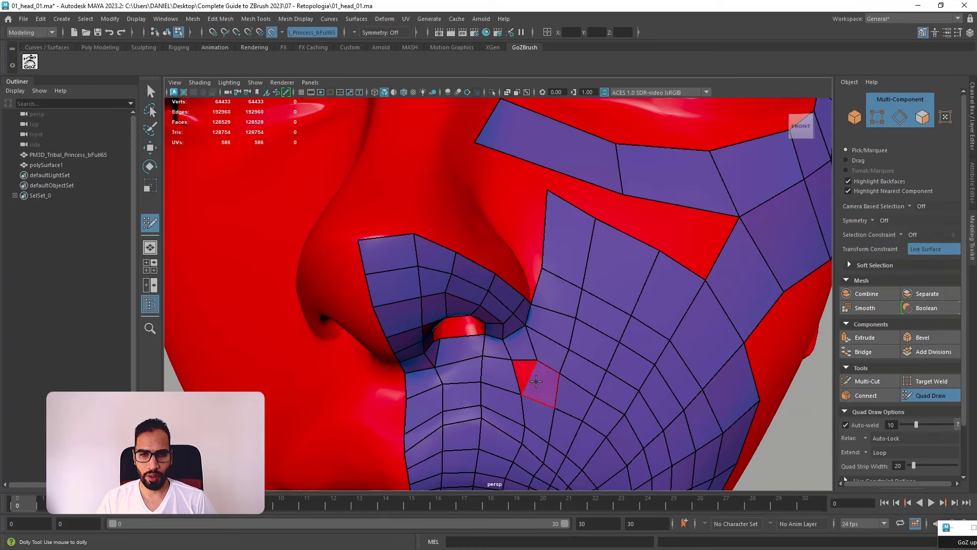
pyautogui.keyDown('ctrl'); pyautogui.keyDown('shift'); pyautogui.click(540, 386); pyautogui.keyUp('shift'); pyautogui.keyUp('ctrl')
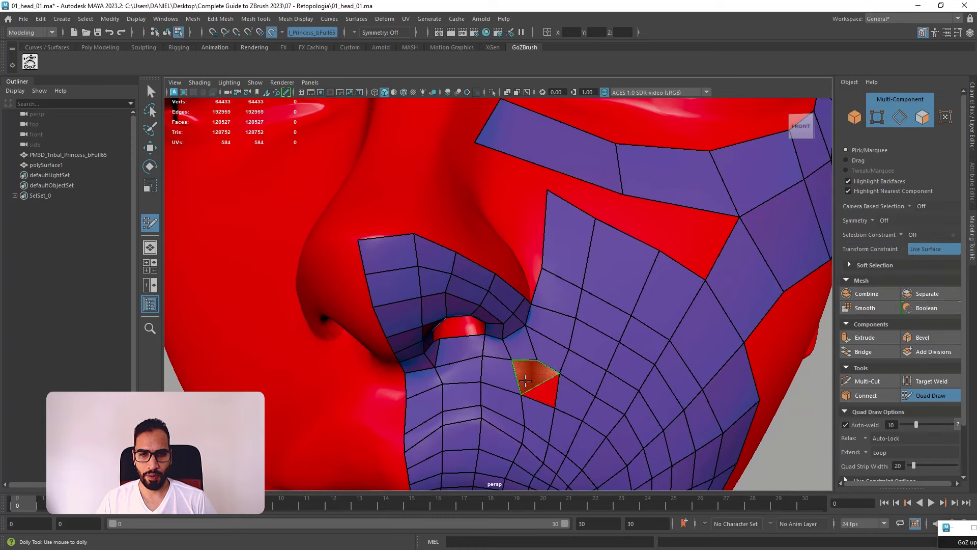
pyautogui.keyDown('shift'); pyautogui.click(529, 380); pyautogui.keyUp('shift')
pyautogui.moveTo(557, 383); pyautogui.dragTo(622, 334)
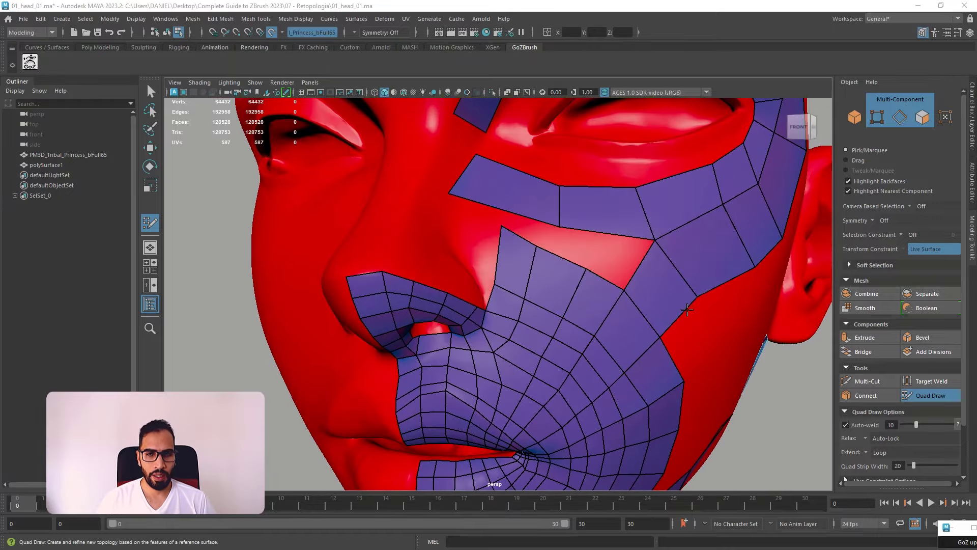
pyautogui.keyDown('alt'); pyautogui.moveTo(575, 338); pyautogui.dragTo(606, 349); pyautogui.keyUp('alt')
pyautogui.keyDown('shift'); pyautogui.click(606, 349); pyautogui.keyUp('shift')
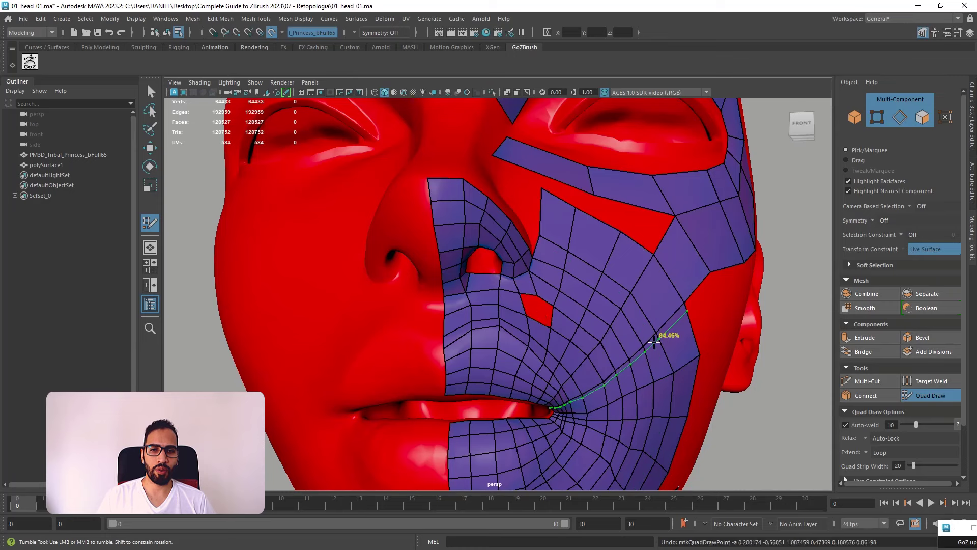
# - Undo the recent face and vertex edits beneath the nostril and fill the remaining gap there with a quad
pyautogui.hotkey('ctrl', 'z')
pyautogui.hotkey('ctrl', 'z')
pyautogui.hotkey('ctrl', 'z')
pyautogui.hotkey('ctrl', 'z')
pyautogui.hotkey('ctrl', 'z')
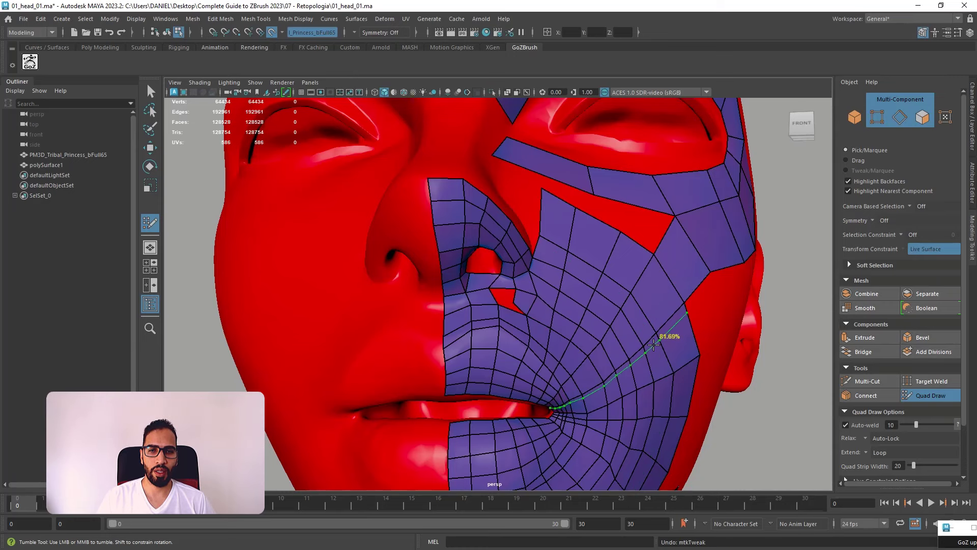
pyautogui.hotkey('ctrl', 'z')
pyautogui.hotkey('ctrl', 'z')
pyautogui.hotkey('ctrl', 'z')
pyautogui.hotkey('ctrl', 'z')
pyautogui.hotkey('ctrl', 'z')
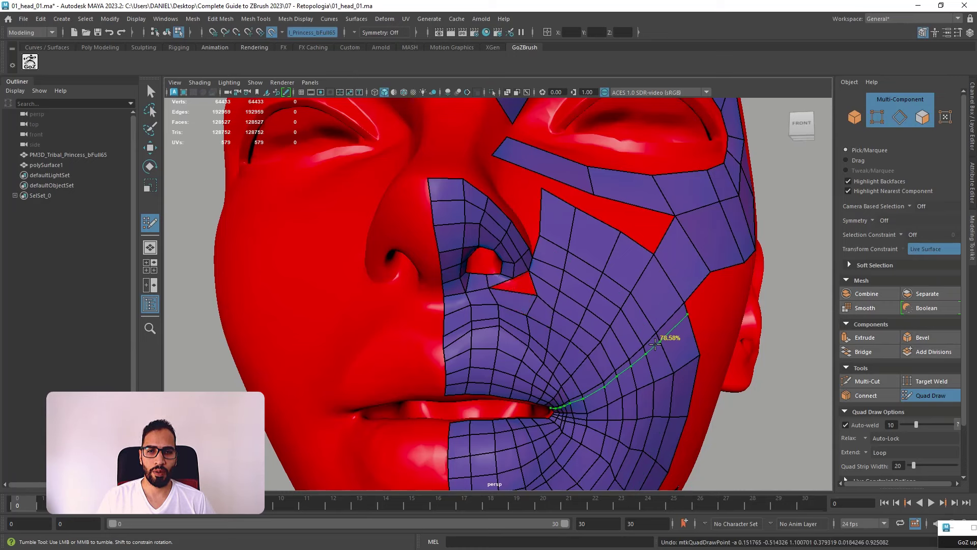
pyautogui.moveTo(512, 320)
pyautogui.keyDown('alt'); pyautogui.mouseDown()
pyautogui.moveTo(488, 338)
pyautogui.moveTo(504, 352)
pyautogui.moveTo(513, 339)
pyautogui.mouseUp(); pyautogui.keyUp('alt')
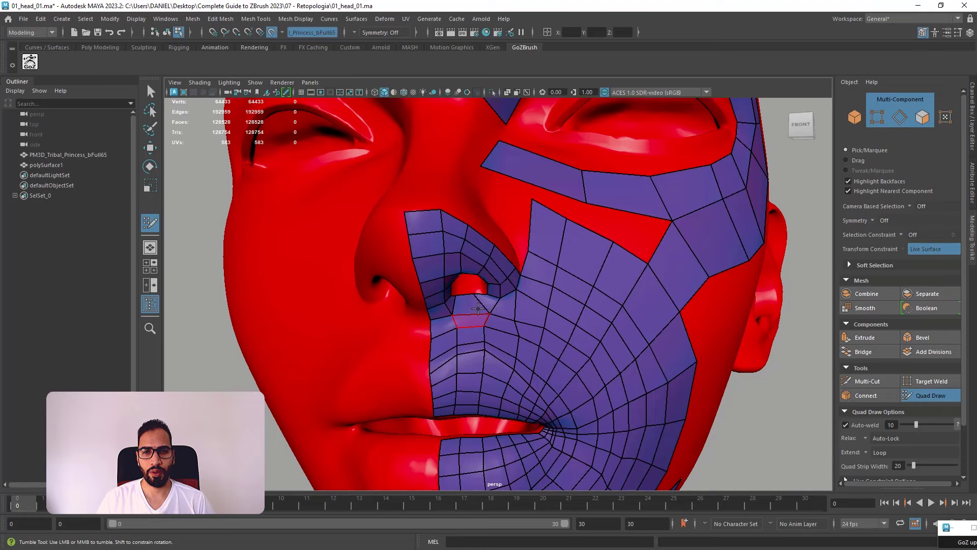
# - Inspect the edge flow around the nostril, mouth and cheek from several angles
pyautogui.scroll(-2, 497, 315)
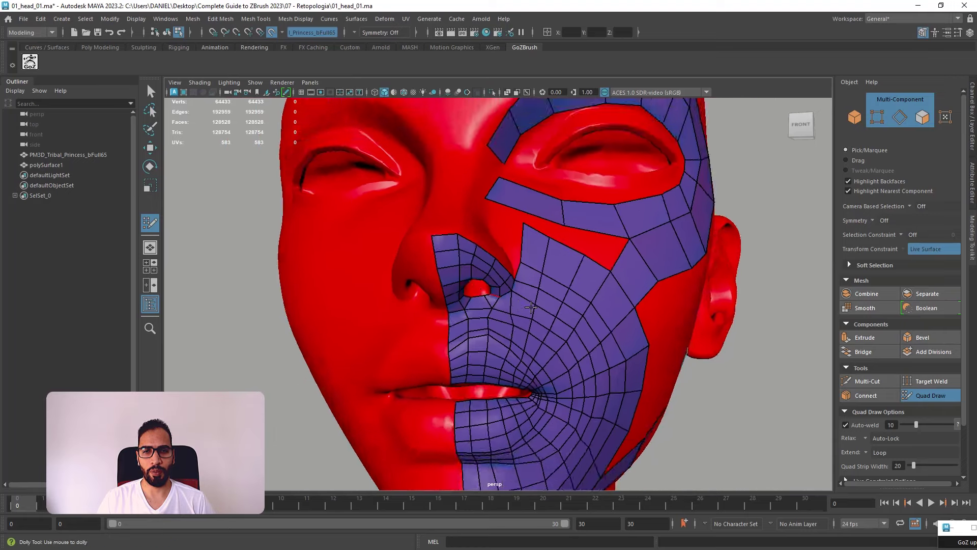
pyautogui.moveTo(514, 315)
pyautogui.keyDown('alt'); pyautogui.mouseDown()
pyautogui.moveTo(486, 318)
pyautogui.moveTo(517, 307)
pyautogui.mouseUp(); pyautogui.keyUp('alt')
pyautogui.scroll(3, 457, 239)
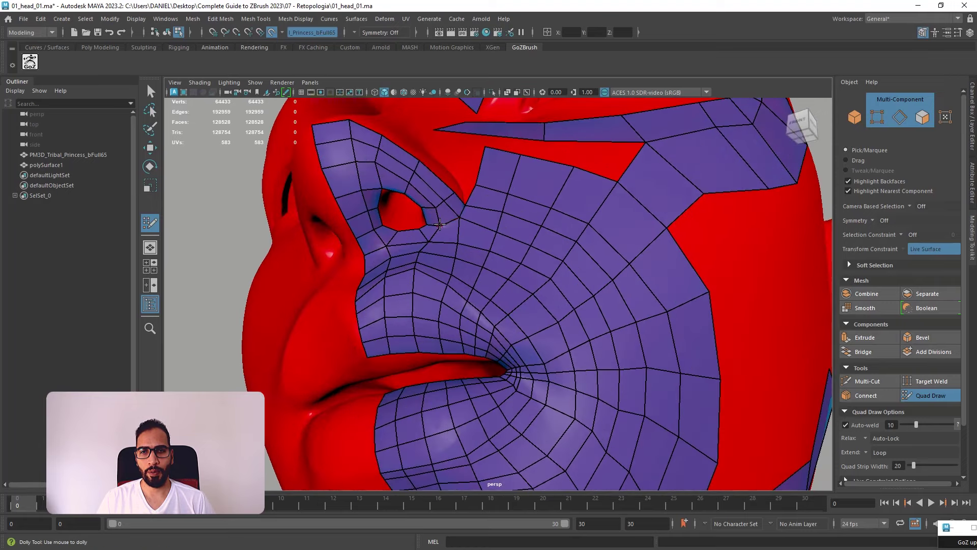
pyautogui.scroll(-4, 502, 272)
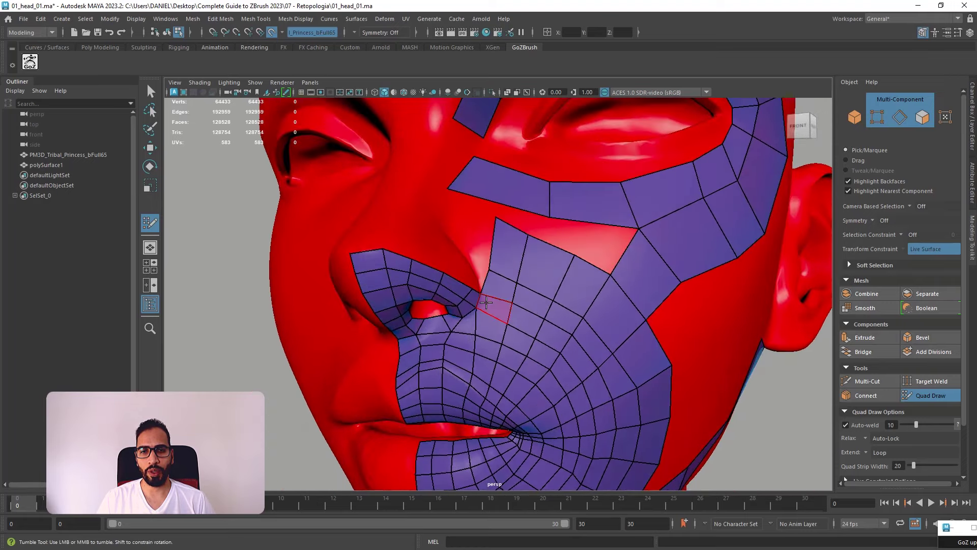
pyautogui.moveTo(527, 317)
pyautogui.keyDown('alt'); pyautogui.mouseDown()
pyautogui.moveTo(481, 315)
pyautogui.moveTo(514, 326)
pyautogui.mouseUp(); pyautogui.keyUp('alt')
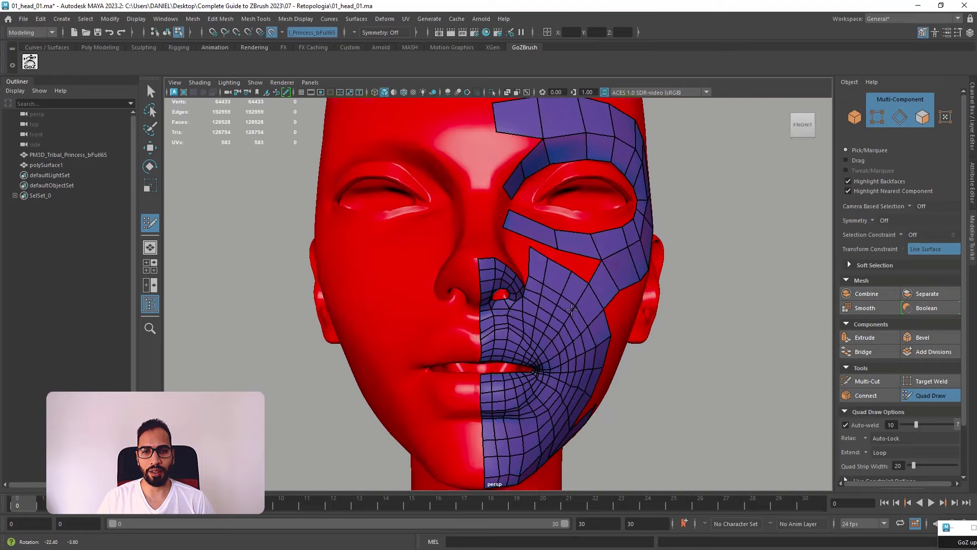
pyautogui.scroll(4, 519, 340)
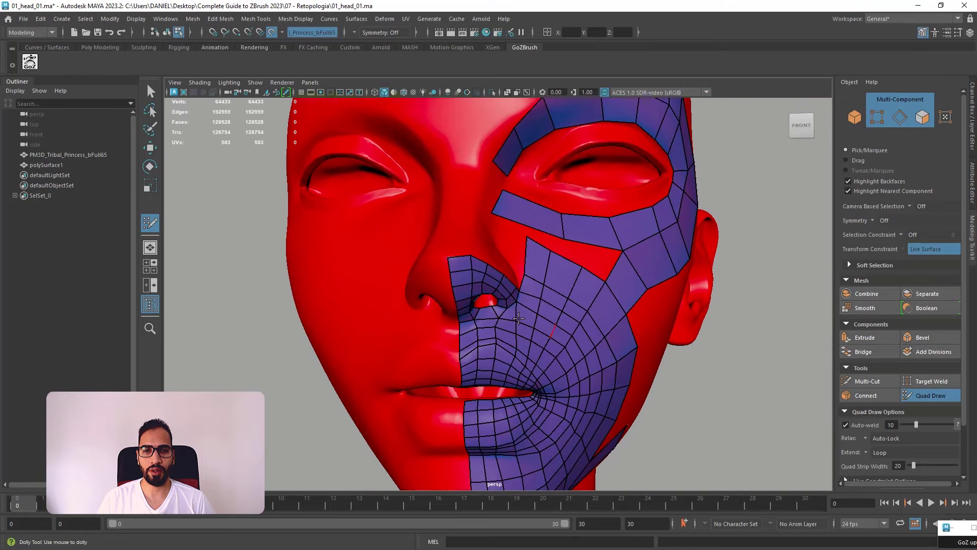
pyautogui.scroll(-4, 552, 330)
# - Fill two adjoining quads on the underside of the chin, below the jawline strip
pyautogui.keyDown('alt'); pyautogui.moveTo(553, 331); pyautogui.dragTo(523, 403); pyautogui.keyUp('alt')
pyautogui.scroll(-3, 447, 248)
pyautogui.scroll(3, 523, 403)
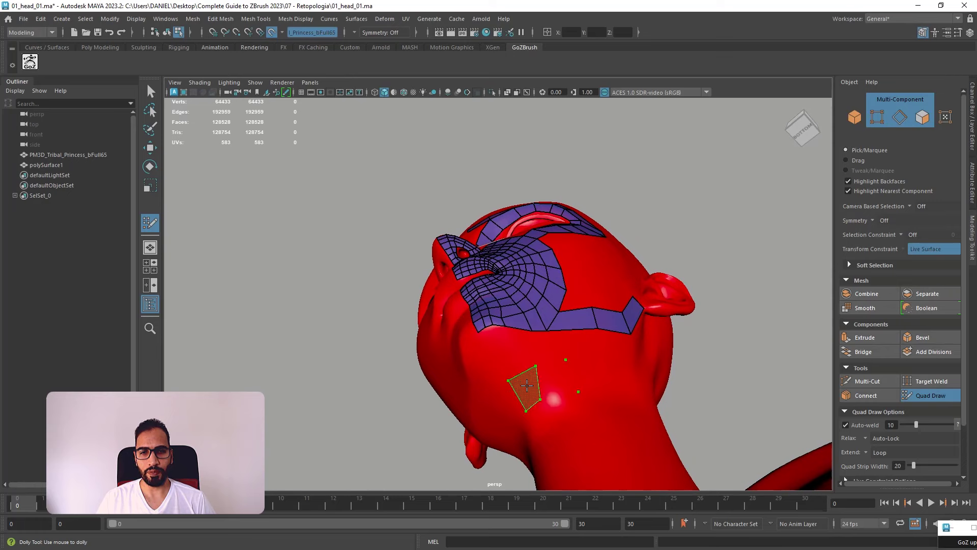
pyautogui.keyDown('shift'); pyautogui.click(527, 385); pyautogui.keyUp('shift')
pyautogui.keyDown('shift'); pyautogui.click(540, 395); pyautogui.keyUp('shift')
# - Extend the jawline strip upward along the front of the ear with two quads
pyautogui.moveTo(546, 395)
pyautogui.keyDown('alt'); pyautogui.mouseDown()
pyautogui.moveTo(465, 371)
pyautogui.moveTo(541, 362)
pyautogui.moveTo(542, 407)
pyautogui.mouseUp(); pyautogui.keyUp('alt')
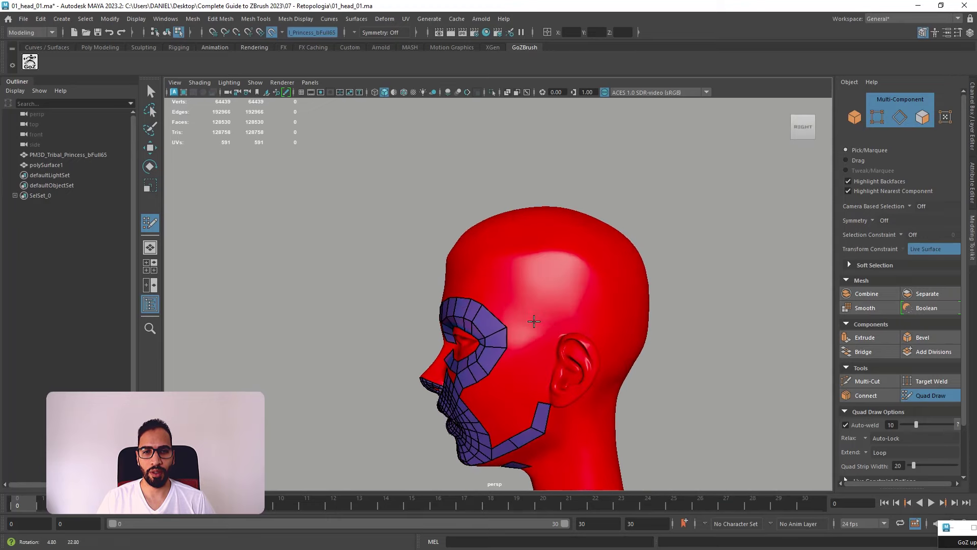
pyautogui.keyDown('alt'); pyautogui.moveTo(545, 323); pyautogui.dragTo(580, 411, button='right'); pyautogui.keyUp('alt')
pyautogui.keyDown('alt'); pyautogui.moveTo(557, 342); pyautogui.dragTo(543, 289, button='middle'); pyautogui.keyUp('alt')
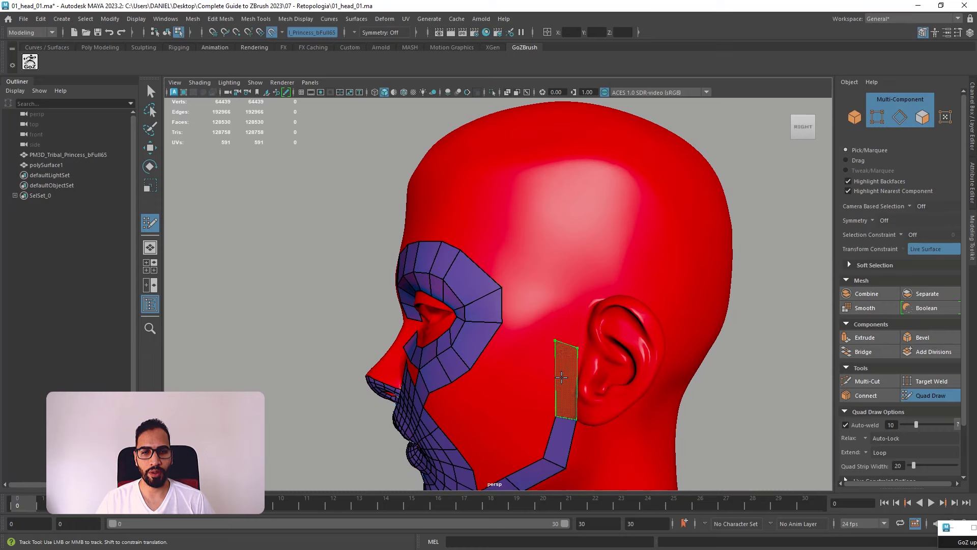
pyautogui.keyDown('shift'); pyautogui.click(564, 379); pyautogui.keyUp('shift')
pyautogui.keyDown('shift'); pyautogui.click(570, 321); pyautogui.keyUp('shift')
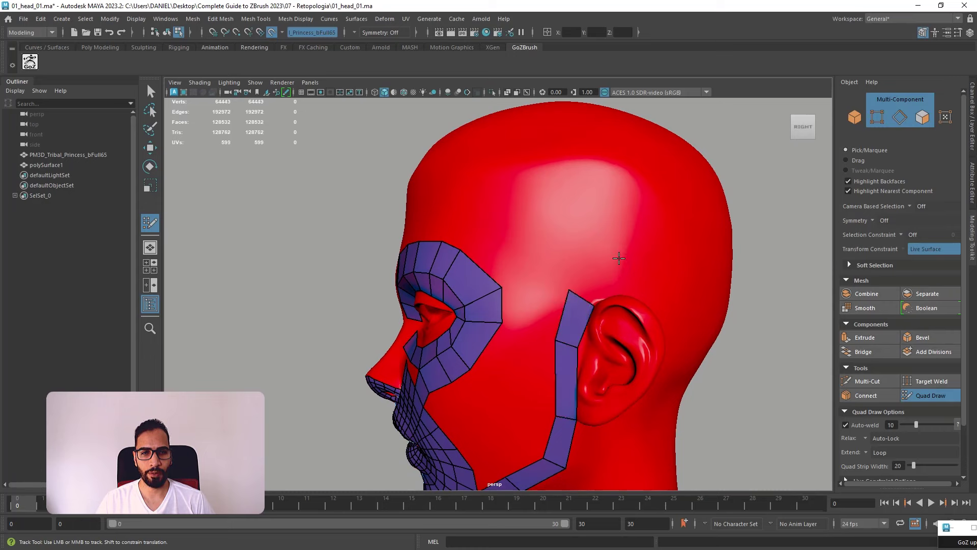
# - Continue the ear strip over the top of the ear with two more quads
pyautogui.keyDown('shift'); pyautogui.click(590, 278); pyautogui.keyUp('shift')
pyautogui.click(676, 274)
pyautogui.click(656, 294)
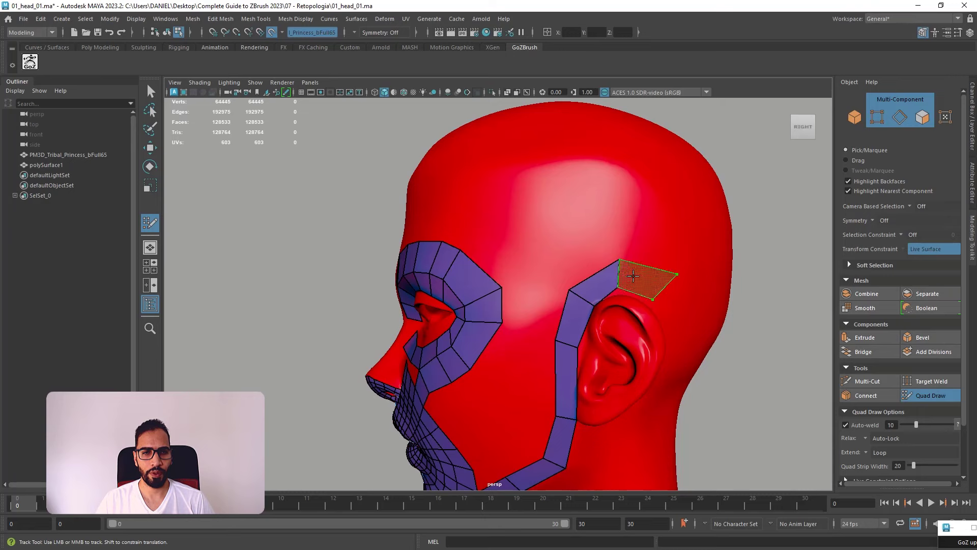
pyautogui.keyDown('shift'); pyautogui.click(643, 279); pyautogui.keyUp('shift')
# - Run the strip down behind the ear with quads and close the loop beneath the earlobe at the jawline strip
pyautogui.keyDown('alt'); pyautogui.moveTo(683, 311); pyautogui.dragTo(580, 353); pyautogui.keyUp('alt')
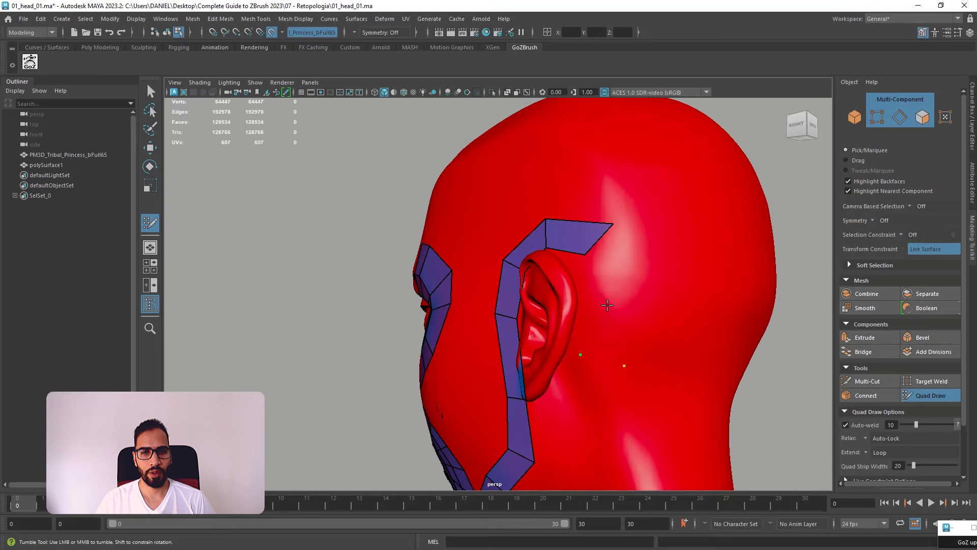
pyautogui.keyDown('shift'); pyautogui.click(590, 326); pyautogui.keyUp('shift')
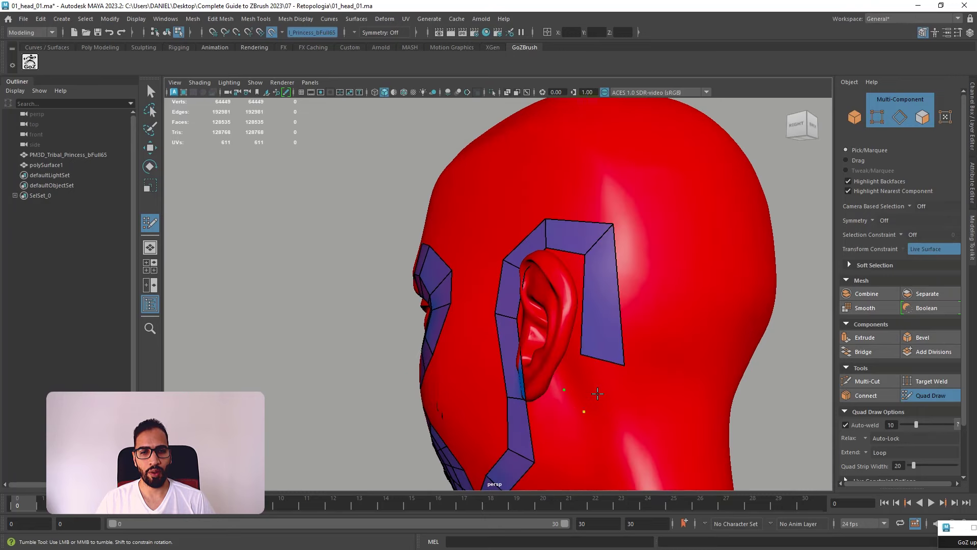
pyautogui.keyDown('shift'); pyautogui.click(596, 382); pyautogui.keyUp('shift')
pyautogui.keyDown('shift'); pyautogui.click(559, 419); pyautogui.keyUp('shift')
pyautogui.keyDown('ctrl'); pyautogui.keyDown('shift'); pyautogui.click(559, 419); pyautogui.keyUp('shift'); pyautogui.keyUp('ctrl')
pyautogui.keyDown('alt'); pyautogui.moveTo(559, 418); pyautogui.dragTo(587, 399); pyautogui.keyUp('alt')
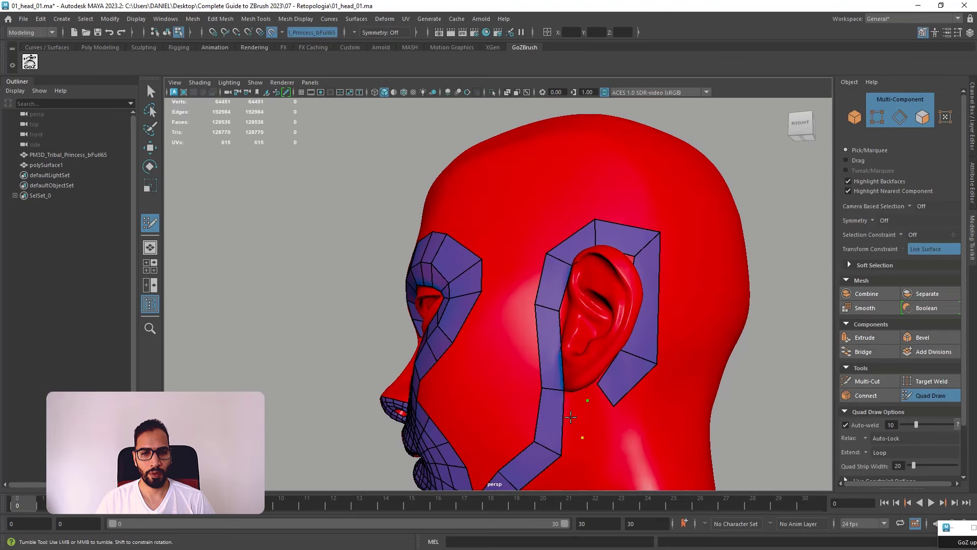
pyautogui.keyDown('shift'); pyautogui.click(593, 402); pyautogui.keyUp('shift')
pyautogui.moveTo(604, 398)
pyautogui.mouseDown()
pyautogui.moveTo(617, 401)
pyautogui.moveTo(607, 406)
pyautogui.mouseUp()
# - Build a two-quad strip from the brow loop up to the temple and back along the side of the head
pyautogui.scroll(-4, 510, 355)
pyautogui.keyDown('alt'); pyautogui.moveTo(575, 364); pyautogui.dragTo(635, 366); pyautogui.keyUp('alt')
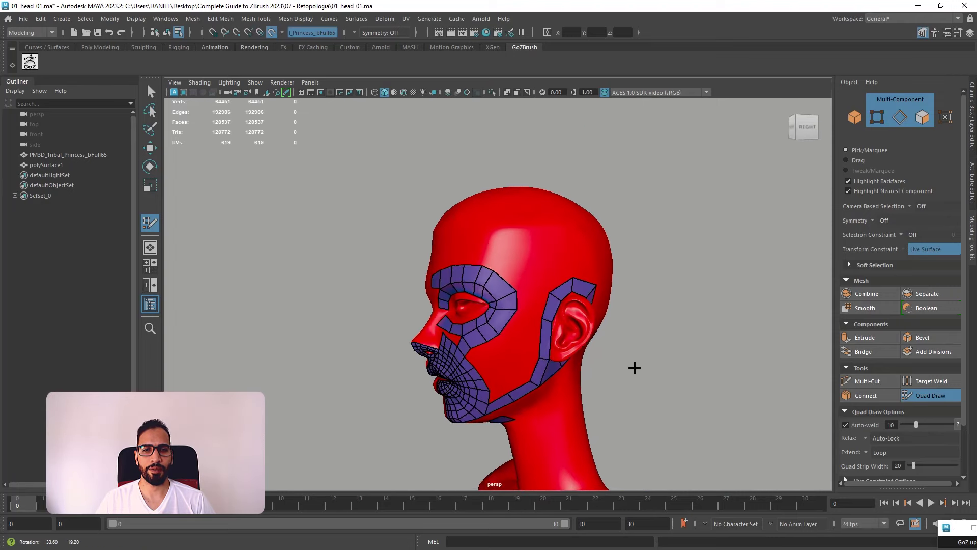
pyautogui.scroll(3, 504, 229)
pyautogui.keyDown('alt'); pyautogui.moveTo(491, 219); pyautogui.dragTo(512, 245); pyautogui.keyUp('alt')
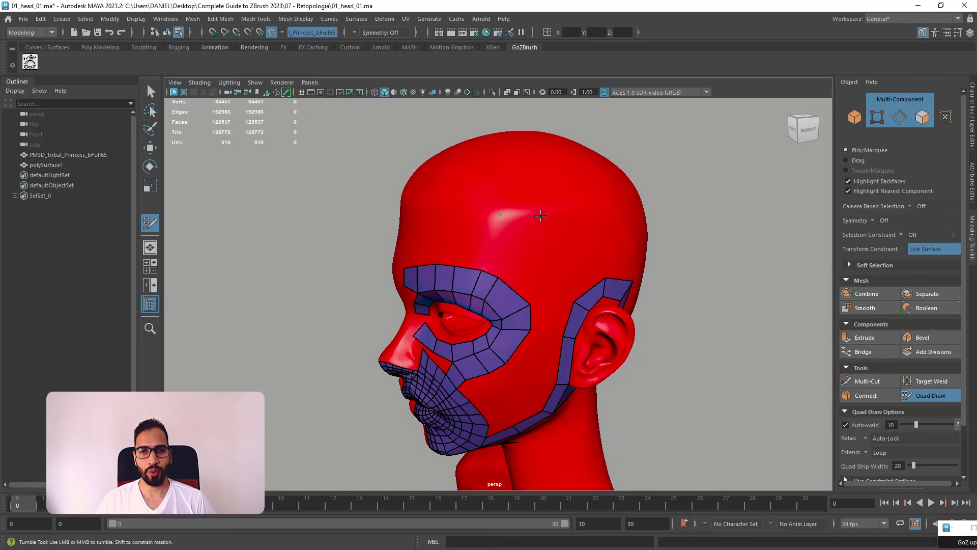
pyautogui.keyDown('alt'); pyautogui.moveTo(543, 290); pyautogui.dragTo(513, 296); pyautogui.keyUp('alt')
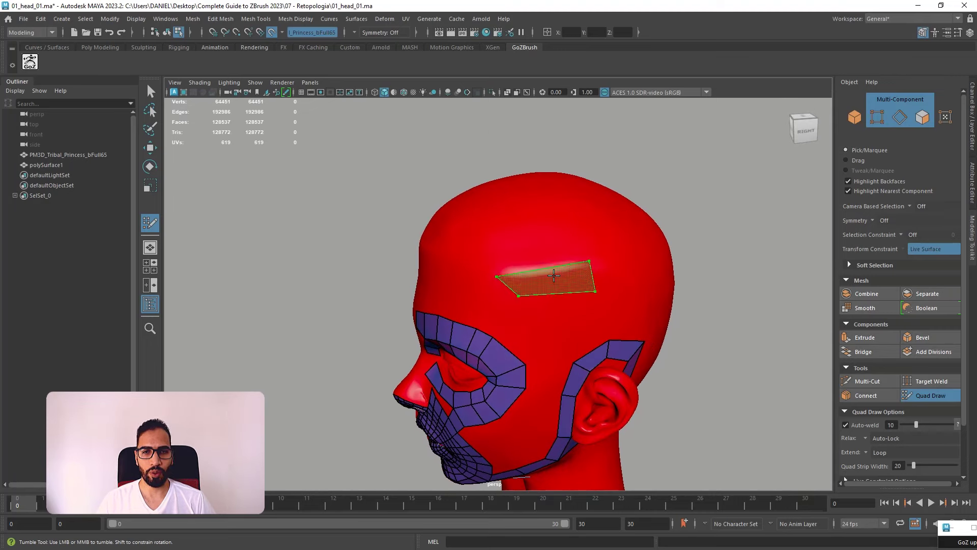
pyautogui.keyDown('shift'); pyautogui.click(596, 289); pyautogui.keyUp('shift')
pyautogui.keyDown('shift'); pyautogui.click(479, 328); pyautogui.keyUp('shift')
pyautogui.moveTo(514, 318)
pyautogui.keyDown('alt'); pyautogui.mouseDown()
pyautogui.moveTo(610, 295)
pyautogui.moveTo(564, 284)
pyautogui.mouseUp(); pyautogui.keyUp('alt')
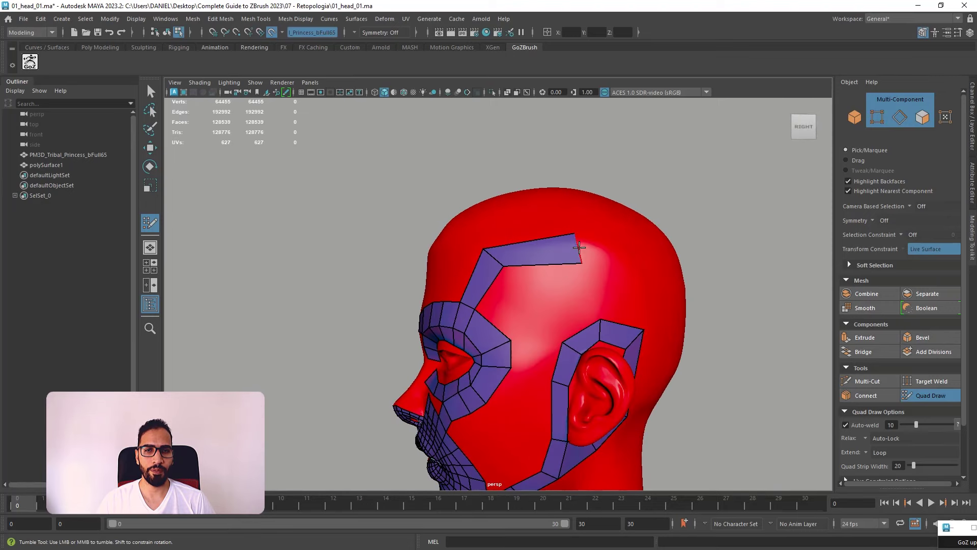
# - Stretch the temple strip's end toward the back of the head and insert two cross edges along it
pyautogui.moveTo(579, 247)
pyautogui.mouseDown()
pyautogui.moveTo(655, 273)
pyautogui.moveTo(668, 267)
pyautogui.mouseUp()
pyautogui.keyDown('ctrl'); pyautogui.click(553, 257); pyautogui.keyUp('ctrl')
pyautogui.keyDown('ctrl'); pyautogui.click(619, 262); pyautogui.keyUp('ctrl')
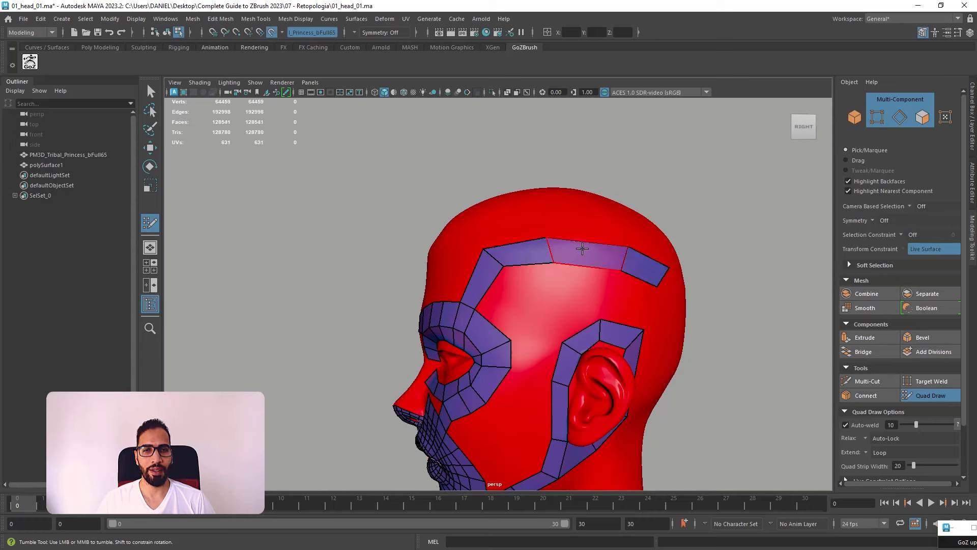
# - Shift the two cross edges of the temple strip slightly upward so the strip follows the skull's curve more evenly
pyautogui.moveTo(550, 252); pyautogui.dragTo(535, 246)
pyautogui.moveTo(621, 259); pyautogui.dragTo(621, 252)
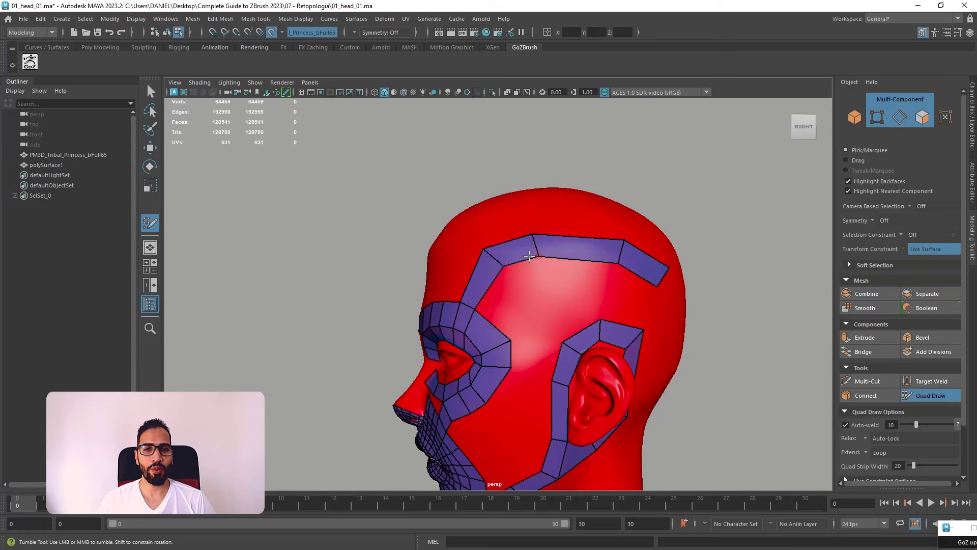
# - Build a three-quad strip along the head's centre line from the brow strip up the forehead and over the crown
pyautogui.moveTo(496, 260)
pyautogui.keyDown('alt'); pyautogui.mouseDown()
pyautogui.moveTo(636, 277)
pyautogui.moveTo(504, 266)
pyautogui.moveTo(472, 311)
pyautogui.mouseUp(); pyautogui.keyUp('alt')
pyautogui.click(481, 254)
pyautogui.keyDown('shift'); pyautogui.click(466, 279); pyautogui.keyUp('shift')
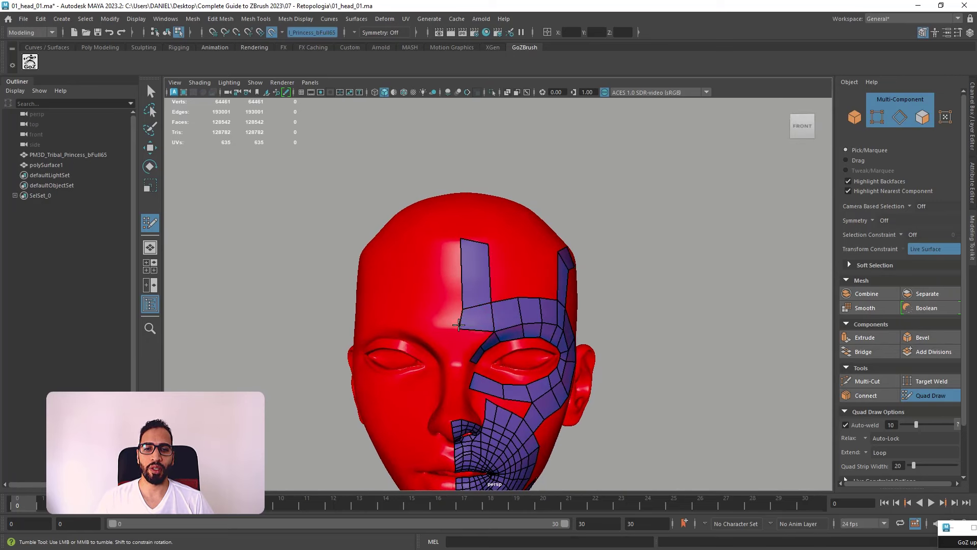
pyautogui.keyDown('alt'); pyautogui.moveTo(525, 304); pyautogui.dragTo(484, 272); pyautogui.keyUp('alt')
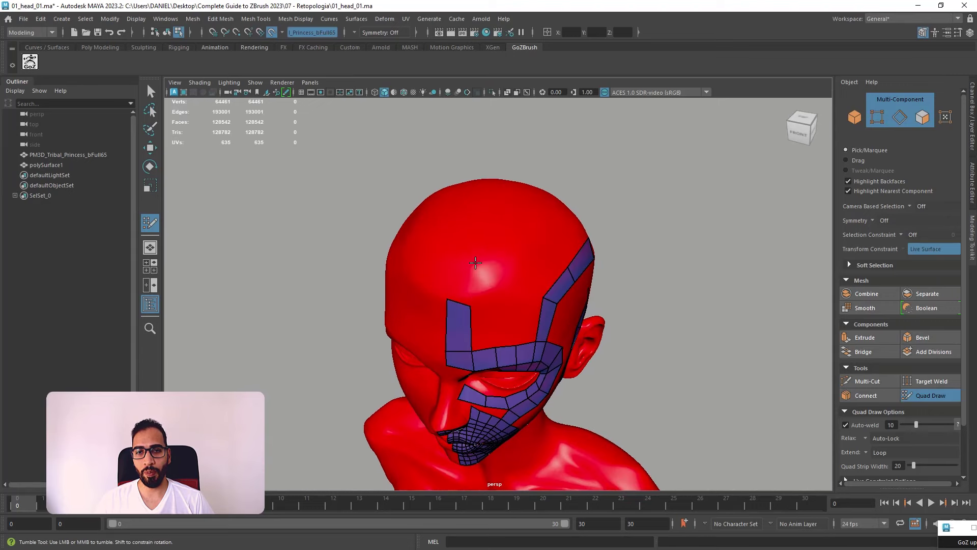
pyautogui.click(486, 237)
pyautogui.keyDown('shift'); pyautogui.click(473, 231); pyautogui.keyUp('shift')
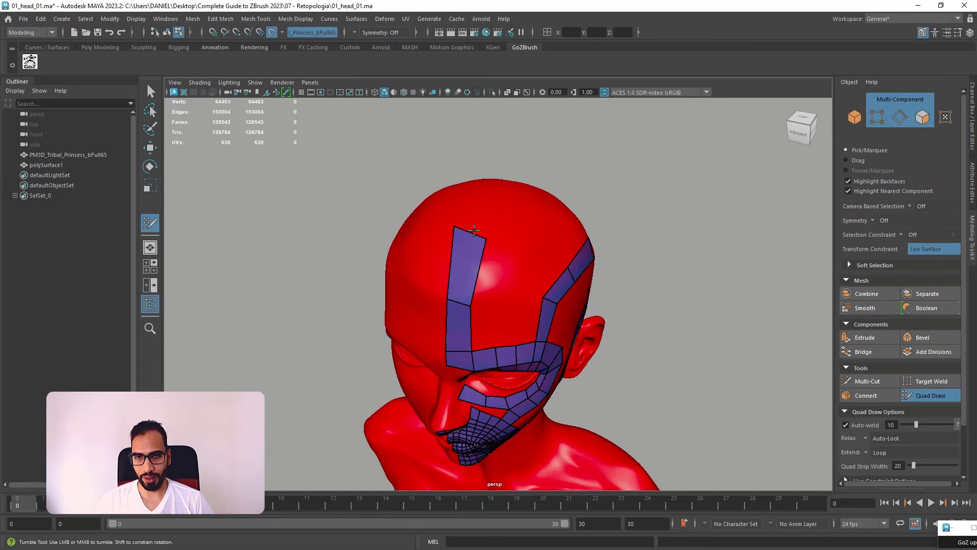
pyautogui.click(500, 211)
pyautogui.keyDown('shift'); pyautogui.click(480, 212); pyautogui.keyUp('shift')
# - Extend the centre-line strip down the back of the head with one long quad
pyautogui.moveTo(480, 212)
pyautogui.keyDown('alt'); pyautogui.mouseDown()
pyautogui.moveTo(476, 238)
pyautogui.moveTo(504, 206)
pyautogui.moveTo(390, 201)
pyautogui.moveTo(532, 322)
pyautogui.mouseUp(); pyautogui.keyUp('alt')
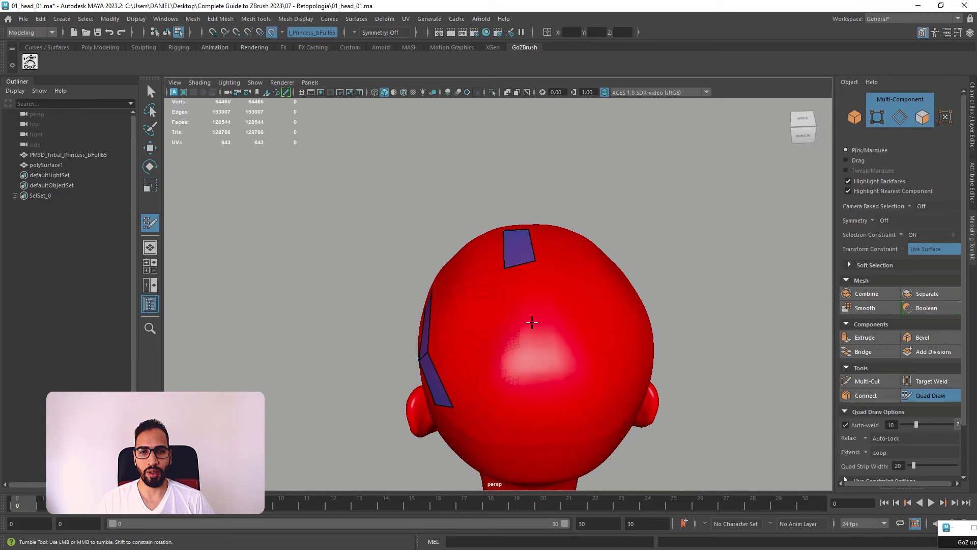
pyautogui.keyDown('shift'); pyautogui.click(547, 349); pyautogui.keyUp('shift')
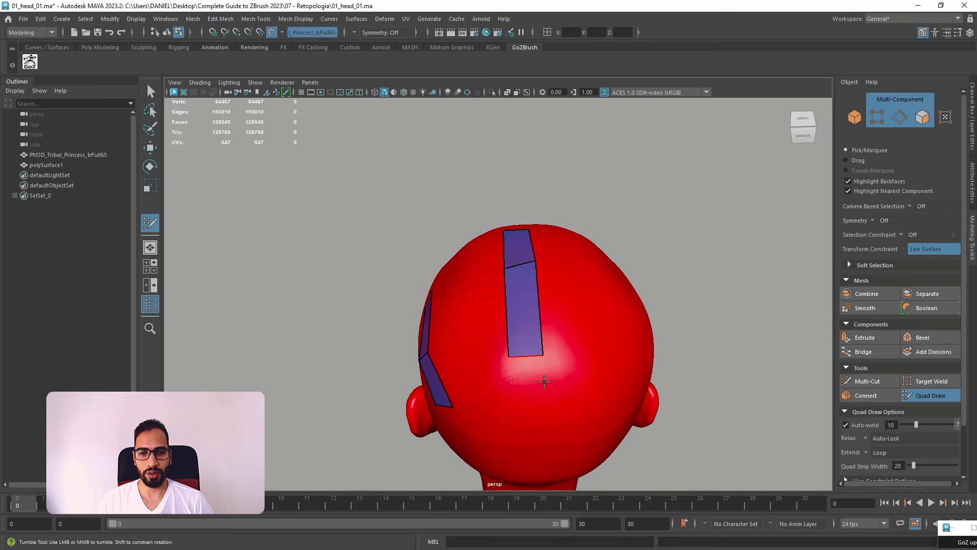
pyautogui.keyDown('alt'); pyautogui.moveTo(544, 382); pyautogui.dragTo(535, 255); pyautogui.keyUp('alt')
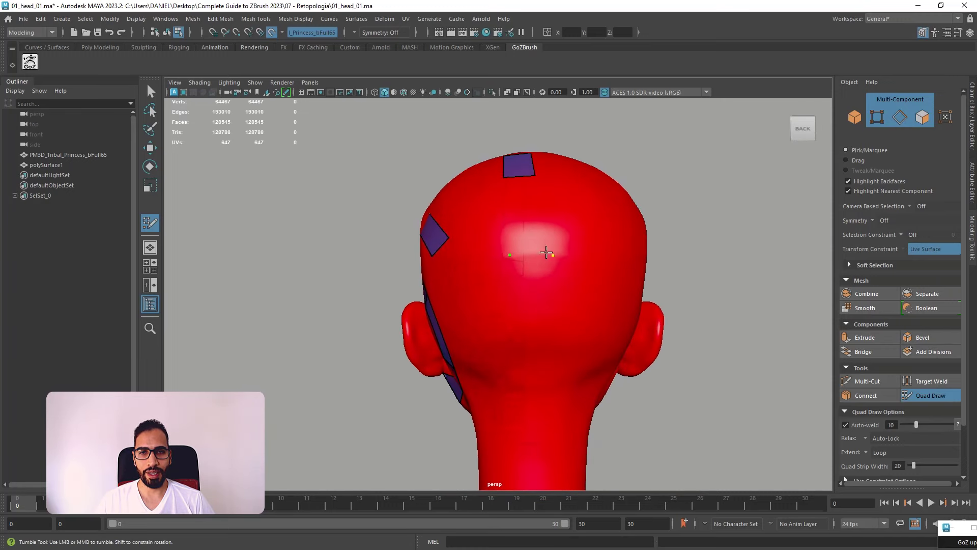
pyautogui.keyDown('shift'); pyautogui.click(546, 253); pyautogui.keyUp('shift')
# - Extend the temple strip's rear end down toward the back of the head with a long quad
pyautogui.moveTo(508, 327)
pyautogui.keyDown('alt'); pyautogui.mouseDown()
pyautogui.moveTo(621, 322)
pyautogui.moveTo(526, 328)
pyautogui.moveTo(557, 278)
pyautogui.mouseUp(); pyautogui.keyUp('alt')
pyautogui.click(529, 334)
pyautogui.keyDown('shift'); pyautogui.click(500, 297); pyautogui.keyUp('shift')
pyautogui.hotkey('ctrl', 'z')
pyautogui.keyDown('shift'); pyautogui.click(564, 321); pyautogui.keyUp('shift')
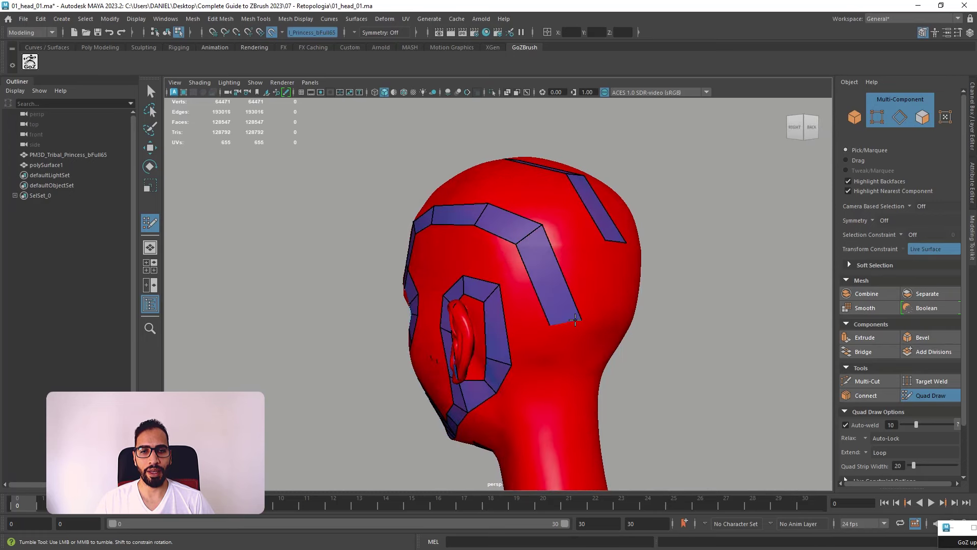
# - Insert a cross edge in the temple strip's last quad and bridge its upper part to the centre-line strip with a quad
pyautogui.keyDown('alt'); pyautogui.moveTo(575, 319); pyautogui.dragTo(531, 280); pyautogui.keyUp('alt')
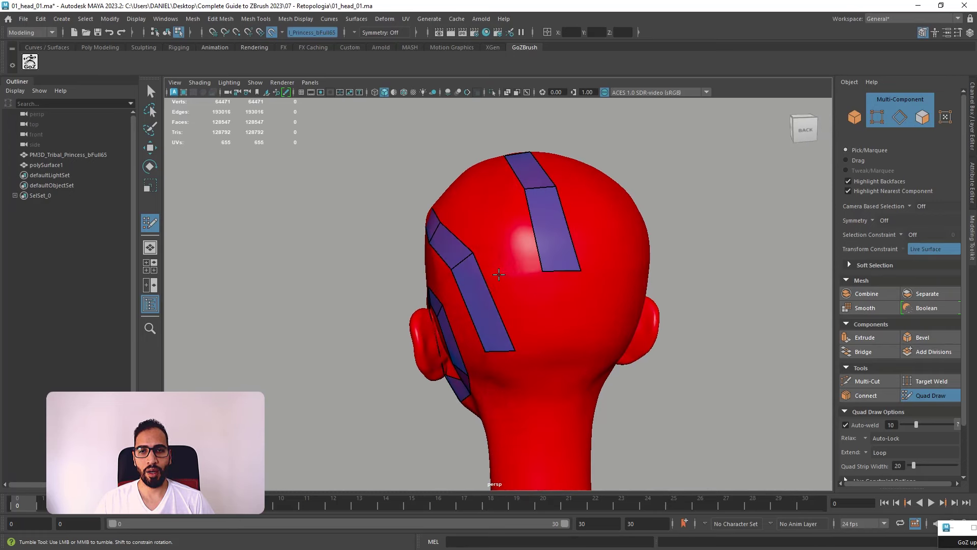
pyautogui.keyDown('ctrl'); pyautogui.click(489, 287); pyautogui.keyUp('ctrl')
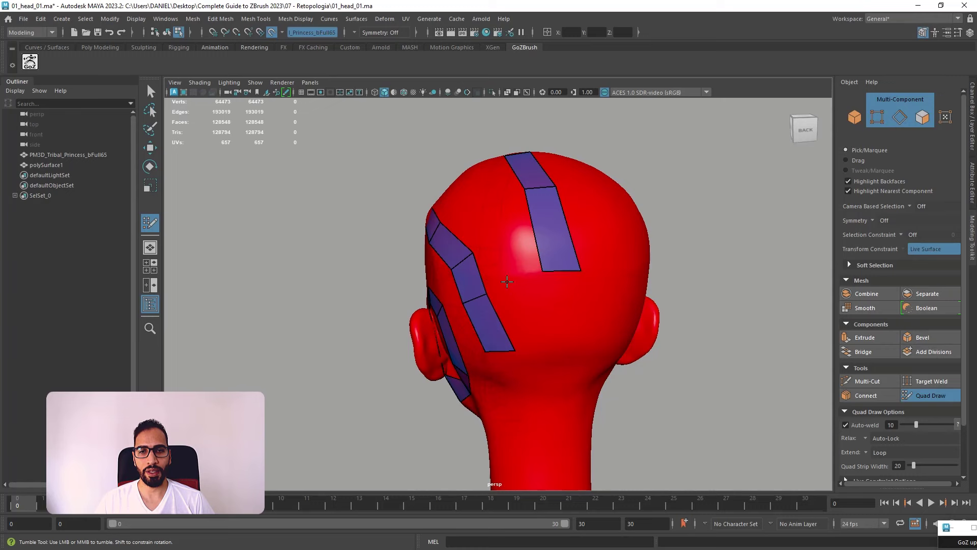
pyautogui.keyDown('shift'); pyautogui.click(512, 261); pyautogui.keyUp('shift')
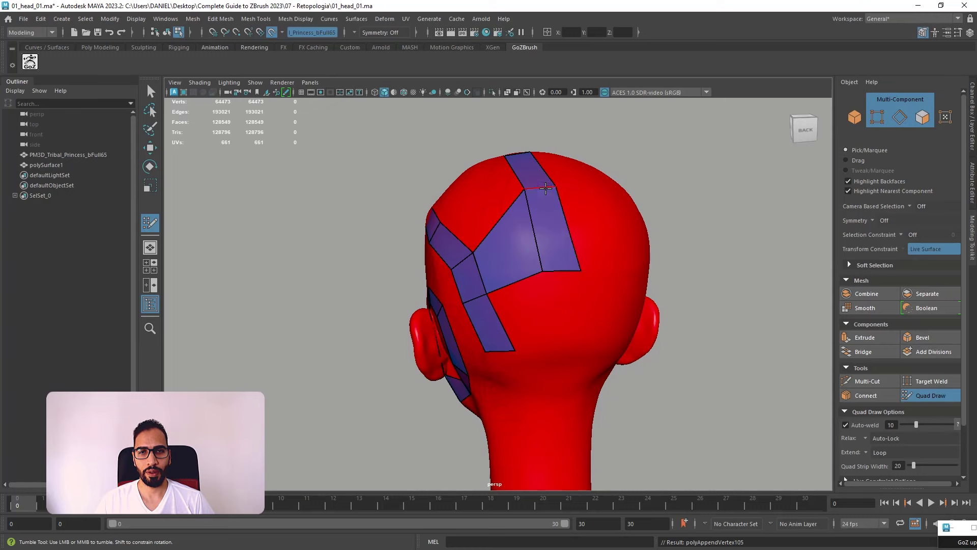
# - Delete the surplus end quads of the temple strip and weld its open corner to the lower corner of the bridging quad
pyautogui.keyDown('alt'); pyautogui.moveTo(514, 264); pyautogui.dragTo(529, 310); pyautogui.keyUp('alt')
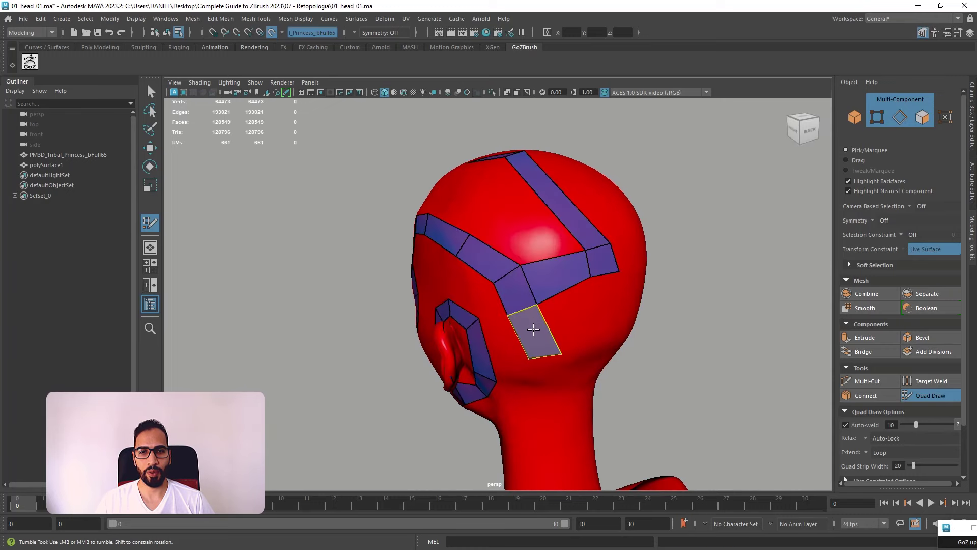
pyautogui.keyDown('ctrl'); pyautogui.keyDown('shift'); pyautogui.click(525, 325); pyautogui.keyUp('shift'); pyautogui.keyUp('ctrl')
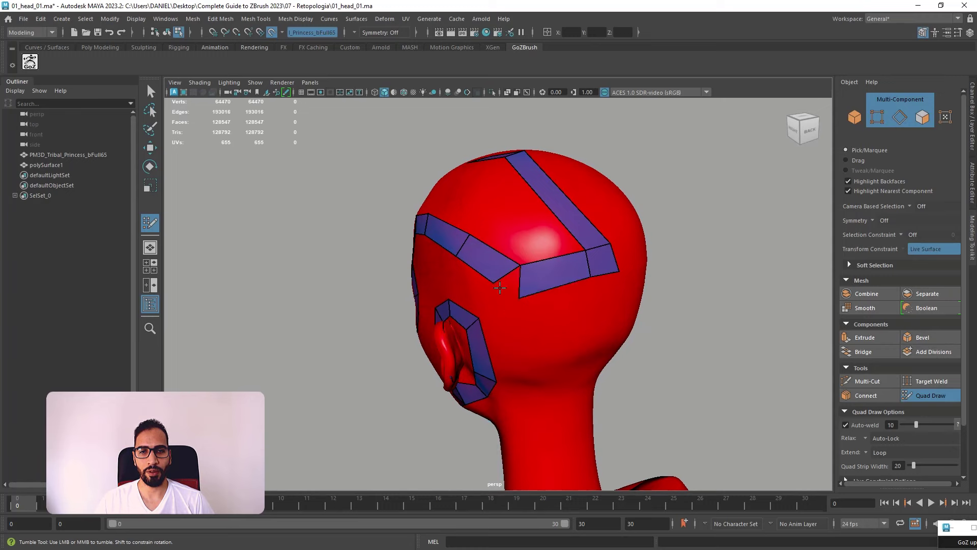
pyautogui.moveTo(502, 283); pyautogui.dragTo(516, 302)
# - Insert a cross edge into the long centre-line quad at the back of the head
pyautogui.keyDown('alt'); pyautogui.moveTo(589, 285); pyautogui.dragTo(498, 328); pyautogui.keyUp('alt')
pyautogui.keyDown('ctrl'); pyautogui.click(532, 237); pyautogui.keyUp('ctrl')
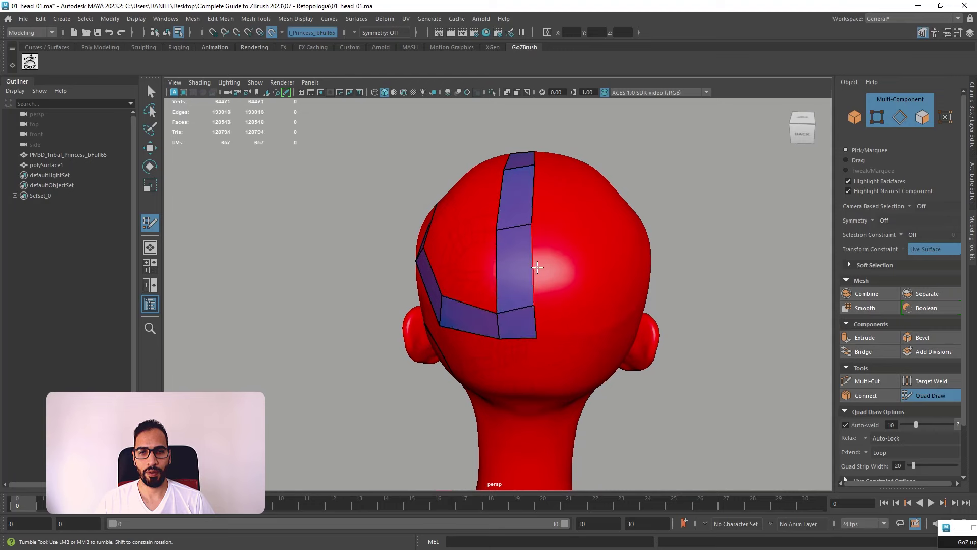
pyautogui.keyDown('alt'); pyautogui.moveTo(534, 265); pyautogui.dragTo(551, 324); pyautogui.keyUp('alt')
pyautogui.keyDown('alt'); pyautogui.moveTo(550, 324); pyautogui.dragTo(517, 286, button='right'); pyautogui.keyUp('alt')
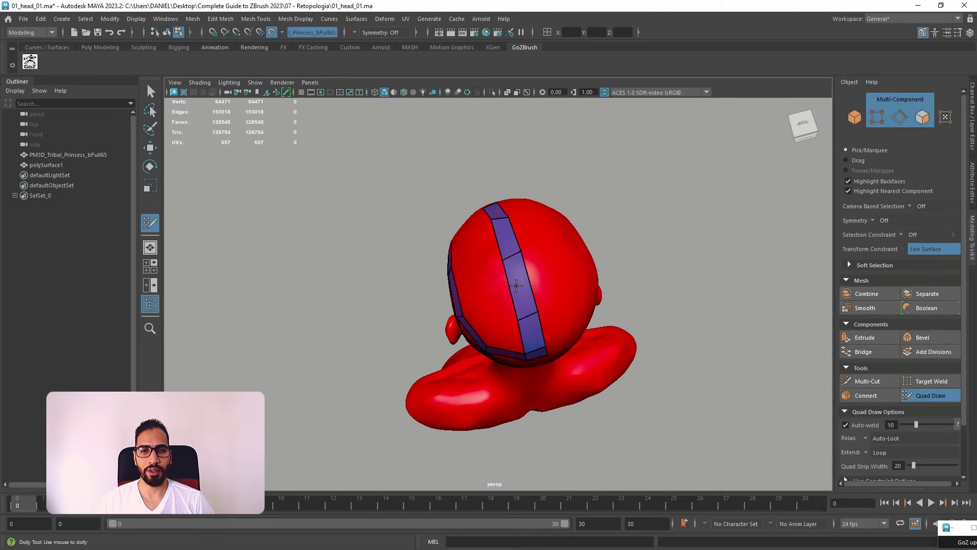
# - Add a quad from the loop behind the ear across the nape to the centre line and split it with a cross edge
pyautogui.keyDown('alt'); pyautogui.moveTo(517, 285); pyautogui.dragTo(633, 249); pyautogui.keyUp('alt')
pyautogui.keyDown('alt'); pyautogui.moveTo(633, 249); pyautogui.dragTo(617, 356, button='right'); pyautogui.keyUp('alt')
pyautogui.moveTo(618, 356)
pyautogui.keyDown('alt'); pyautogui.mouseDown()
pyautogui.moveTo(504, 272)
pyautogui.moveTo(524, 287)
pyautogui.mouseUp(); pyautogui.keyUp('alt')
pyautogui.keyDown('shift'); pyautogui.click(496, 266); pyautogui.keyUp('shift')
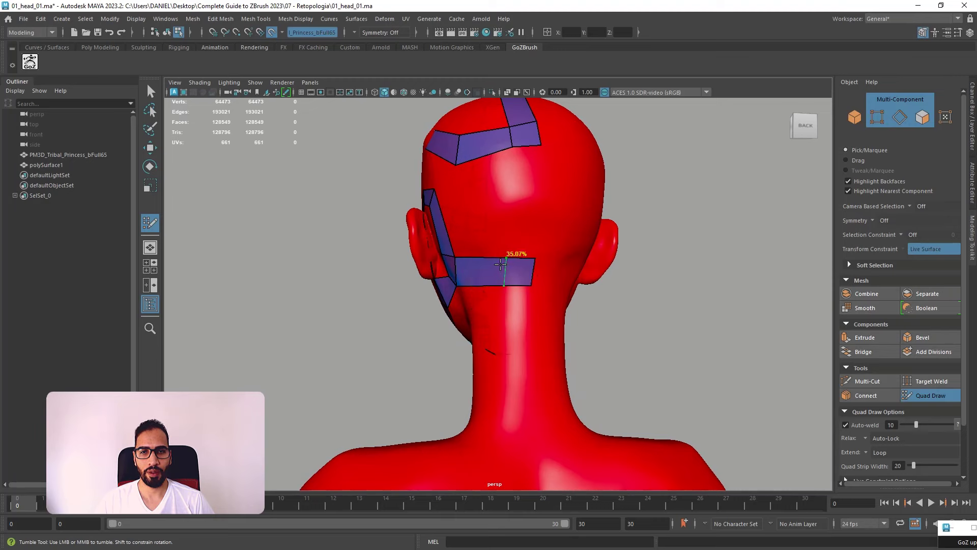
pyautogui.keyDown('alt'); pyautogui.moveTo(509, 270); pyautogui.dragTo(533, 161); pyautogui.keyUp('alt')
# - Fill a quad below the brow strip between the centre line and the inner eye loop
pyautogui.keyDown('alt'); pyautogui.moveTo(539, 197); pyautogui.dragTo(603, 302); pyautogui.keyUp('alt')
pyautogui.keyDown('alt'); pyautogui.moveTo(604, 302); pyautogui.dragTo(600, 367, button='middle'); pyautogui.keyUp('alt')
pyautogui.keyDown('alt'); pyautogui.moveTo(600, 368); pyautogui.dragTo(647, 368, button='right'); pyautogui.keyUp('alt')
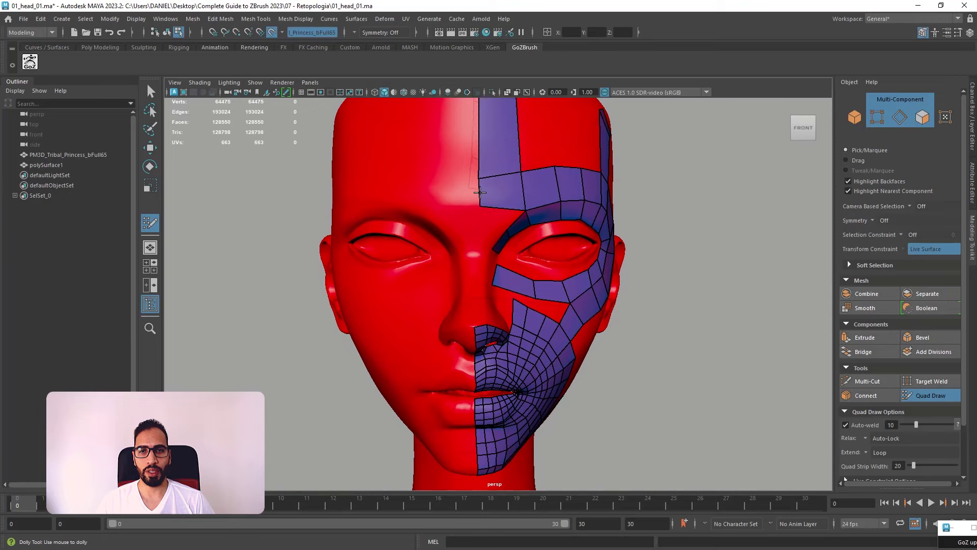
pyautogui.keyDown('alt'); pyautogui.moveTo(477, 200); pyautogui.dragTo(469, 215, button='right'); pyautogui.keyUp('alt')
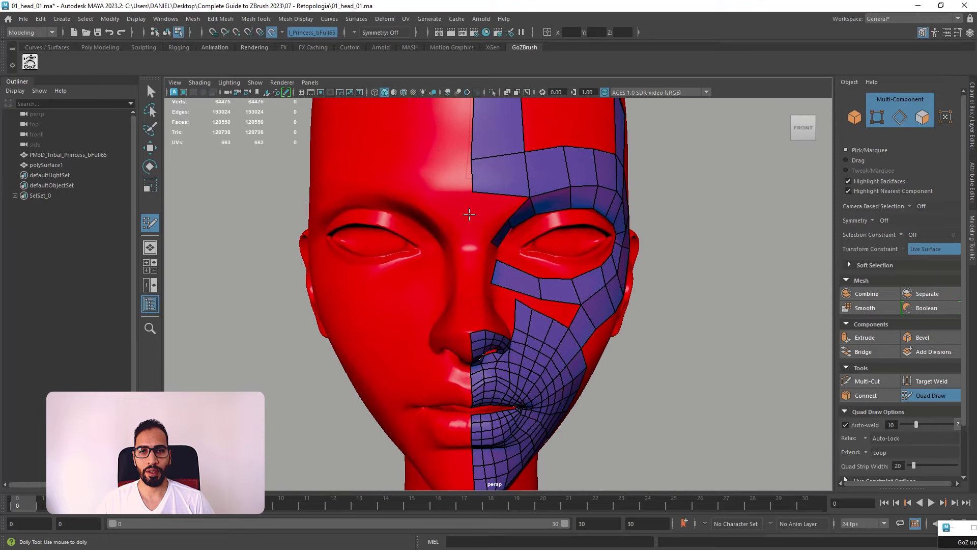
pyautogui.keyDown('shift'); pyautogui.click(496, 206); pyautogui.keyUp('shift')
pyautogui.keyDown('alt'); pyautogui.moveTo(497, 206); pyautogui.dragTo(482, 223); pyautogui.keyUp('alt')
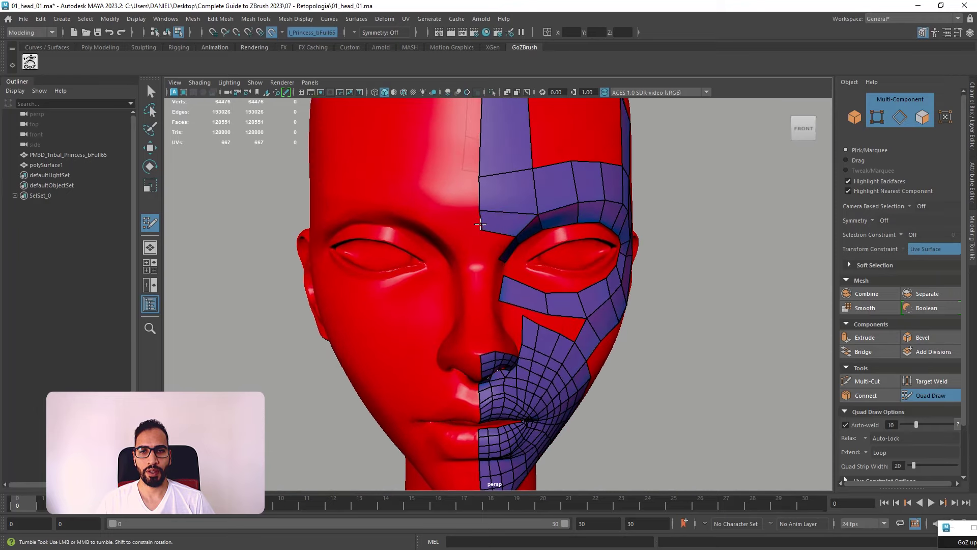
pyautogui.keyDown('alt'); pyautogui.moveTo(526, 267); pyautogui.dragTo(443, 302); pyautogui.keyUp('alt')
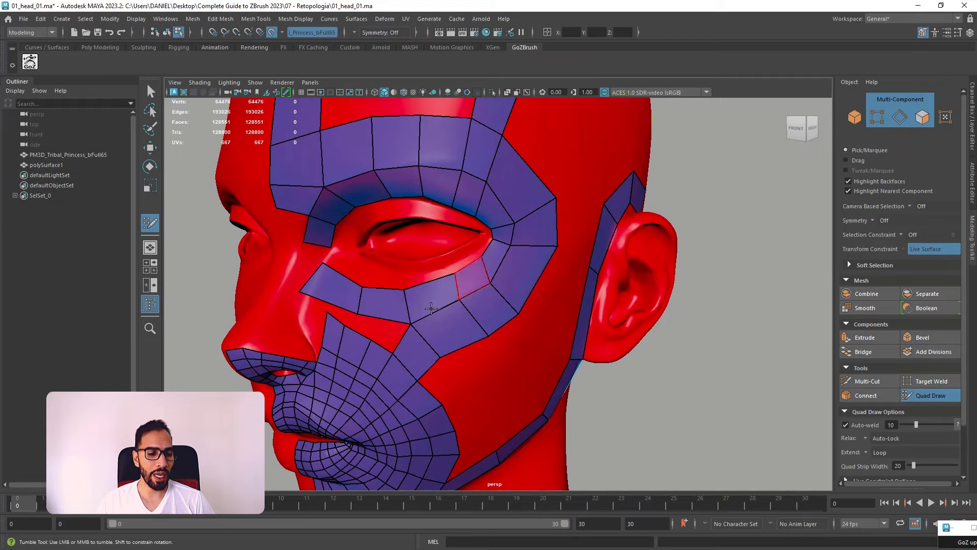
pyautogui.keyDown('alt'); pyautogui.moveTo(373, 366); pyautogui.dragTo(418, 285); pyautogui.keyUp('alt')
pyautogui.keyDown('alt'); pyautogui.moveTo(418, 285); pyautogui.dragTo(432, 264, button='right'); pyautogui.keyUp('alt')
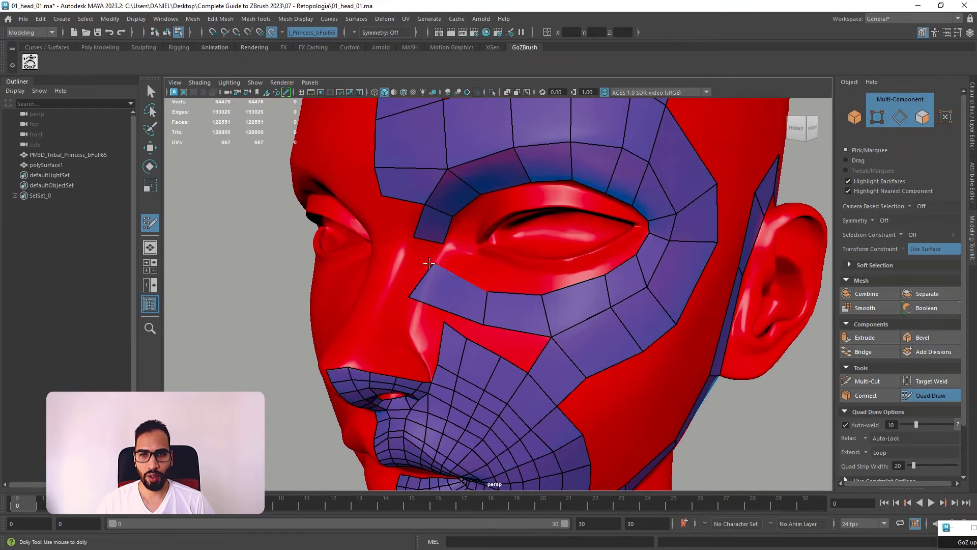
pyautogui.moveTo(409, 297); pyautogui.dragTo(497, 288)
pyautogui.keyDown('alt'); pyautogui.moveTo(496, 288); pyautogui.dragTo(403, 237, button='right'); pyautogui.keyUp('alt')
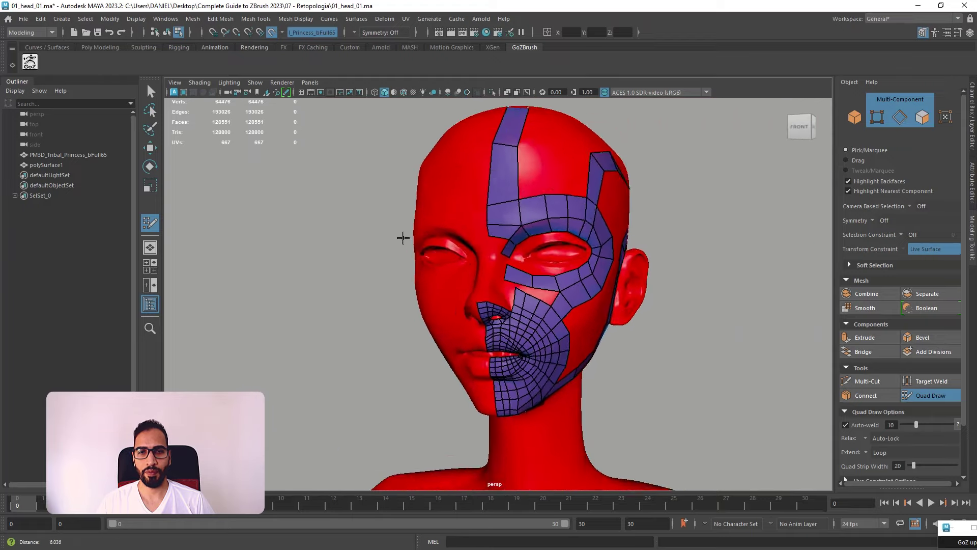
pyautogui.keyDown('alt'); pyautogui.moveTo(403, 238); pyautogui.dragTo(545, 271); pyautogui.keyUp('alt')
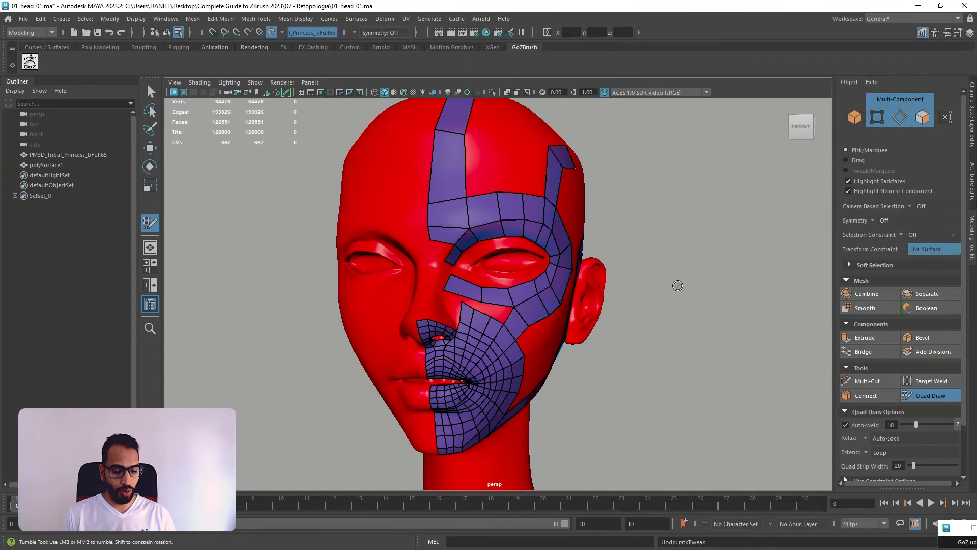
# - Delete several concentric edge loops around the lips to thin out the dense mouth patch
pyautogui.keyDown('alt'); pyautogui.moveTo(527, 411); pyautogui.dragTo(538, 309, button='middle'); pyautogui.keyUp('alt')
pyautogui.scroll(5, 541, 349)
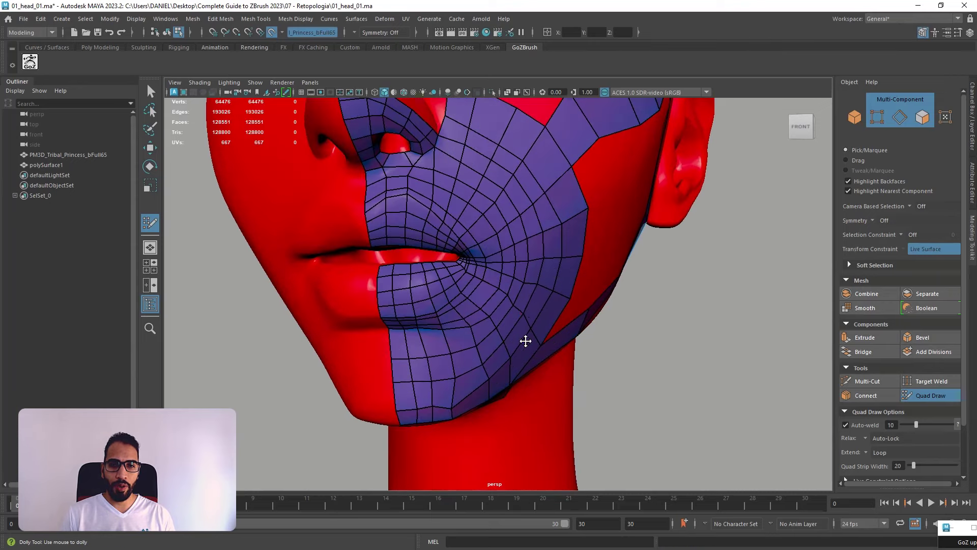
pyautogui.keyDown('alt'); pyautogui.moveTo(521, 339); pyautogui.dragTo(474, 287); pyautogui.keyUp('alt')
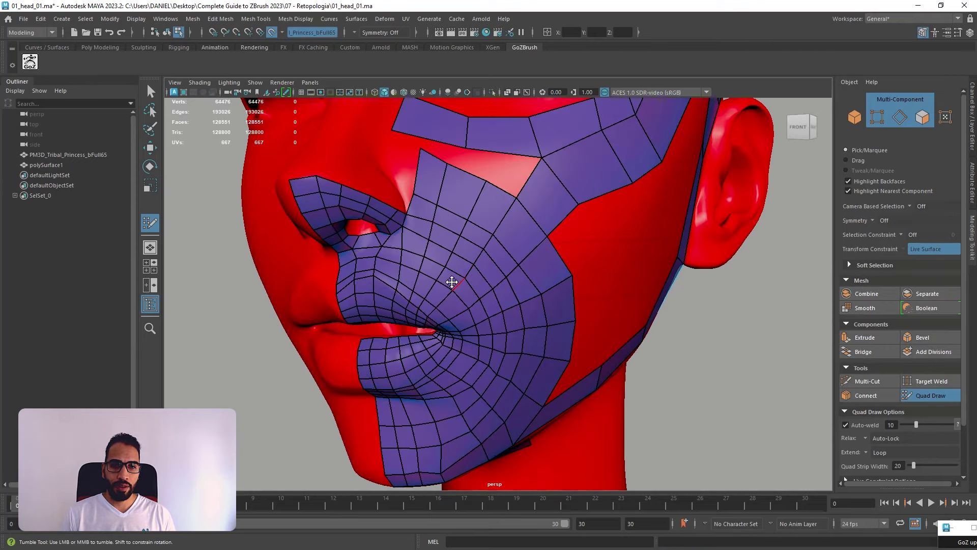
pyautogui.keyDown('ctrl'); pyautogui.keyDown('shift'); pyautogui.click(443, 283); pyautogui.keyUp('shift'); pyautogui.keyUp('ctrl')
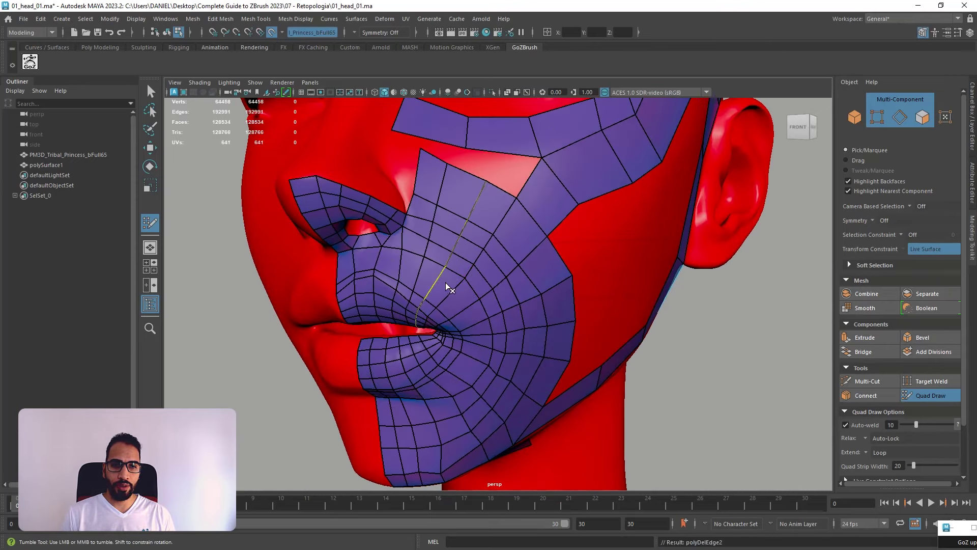
pyautogui.keyDown('ctrl'); pyautogui.keyDown('shift'); pyautogui.click(417, 300); pyautogui.keyUp('shift'); pyautogui.keyUp('ctrl')
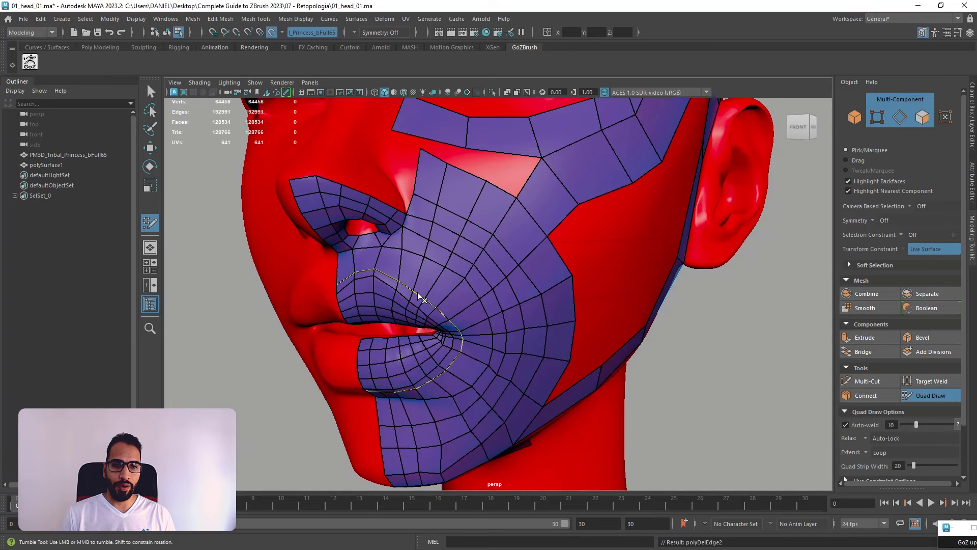
pyautogui.keyDown('alt'); pyautogui.moveTo(441, 292); pyautogui.dragTo(484, 207); pyautogui.keyUp('alt')
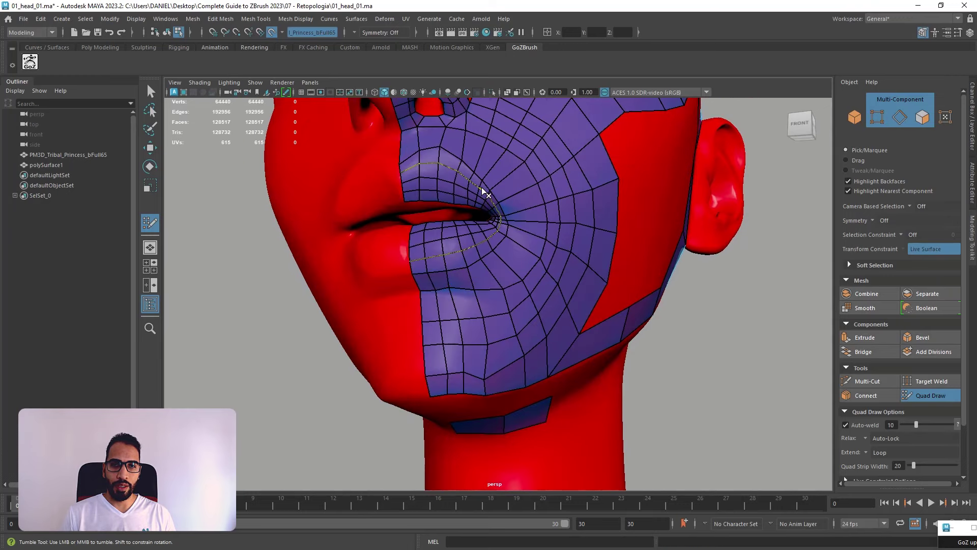
pyautogui.keyDown('ctrl'); pyautogui.keyDown('shift'); pyautogui.click(478, 200); pyautogui.keyUp('shift'); pyautogui.keyUp('ctrl')
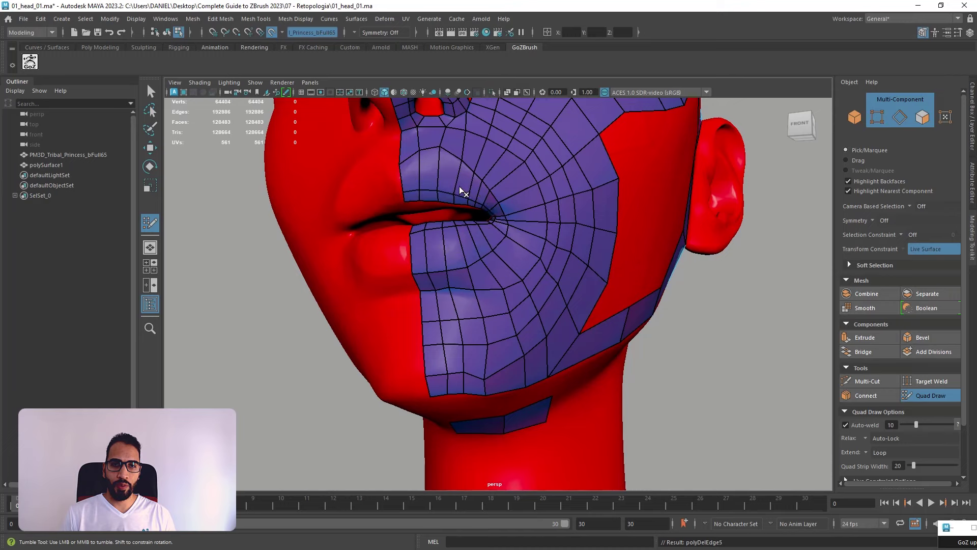
pyautogui.keyDown('ctrl'); pyautogui.keyDown('shift'); pyautogui.click(463, 192); pyautogui.keyUp('shift'); pyautogui.keyUp('ctrl')
# - Delete further edge loops from the mouth, cheek and nose patches, undoing an accidental face deletion
pyautogui.scroll(-5, 578, 226)
pyautogui.keyDown('alt'); pyautogui.moveTo(579, 226); pyautogui.dragTo(460, 253); pyautogui.keyUp('alt')
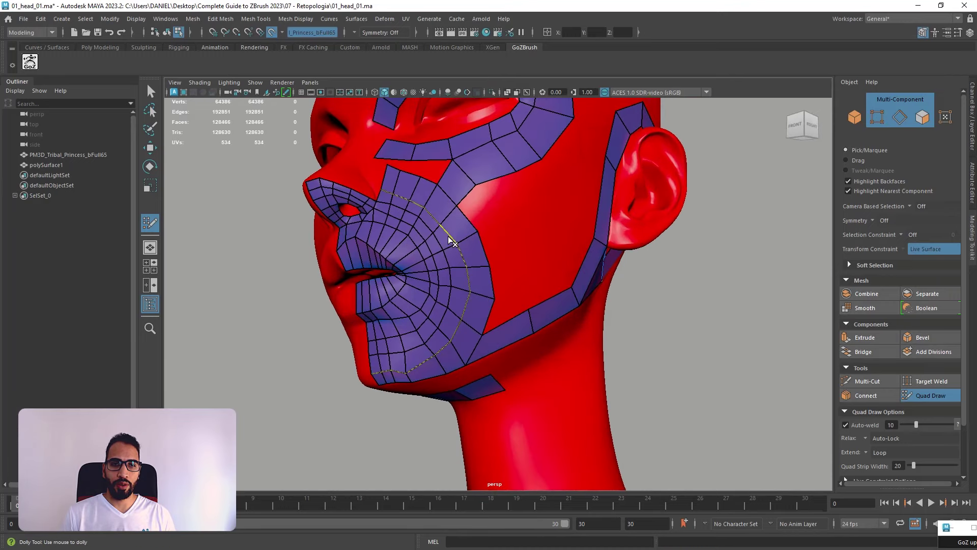
pyautogui.keyDown('ctrl'); pyautogui.keyDown('shift'); pyautogui.click(444, 238); pyautogui.keyUp('shift'); pyautogui.keyUp('ctrl')
pyautogui.hotkey('ctrl', 'z')
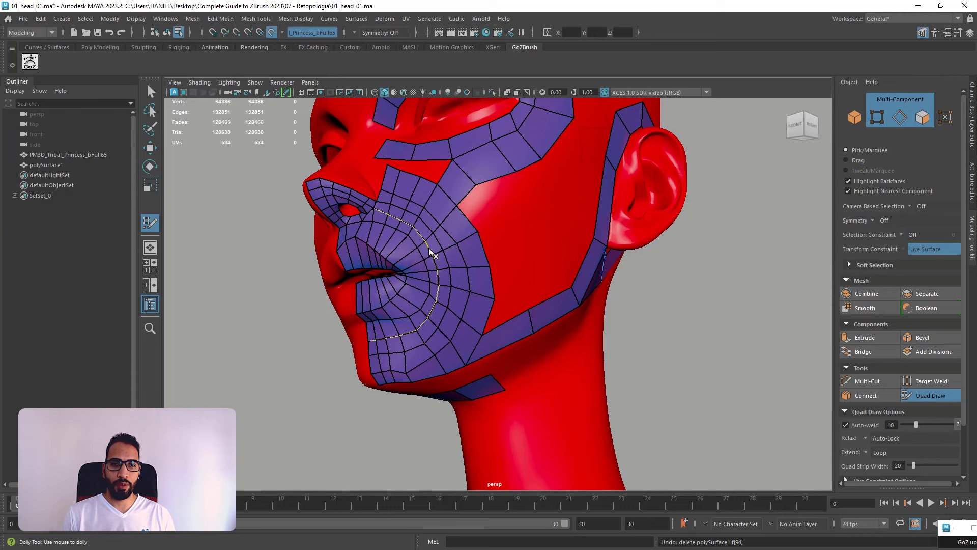
pyautogui.keyDown('ctrl'); pyautogui.keyDown('shift'); pyautogui.click(429, 249); pyautogui.keyUp('shift'); pyautogui.keyUp('ctrl')
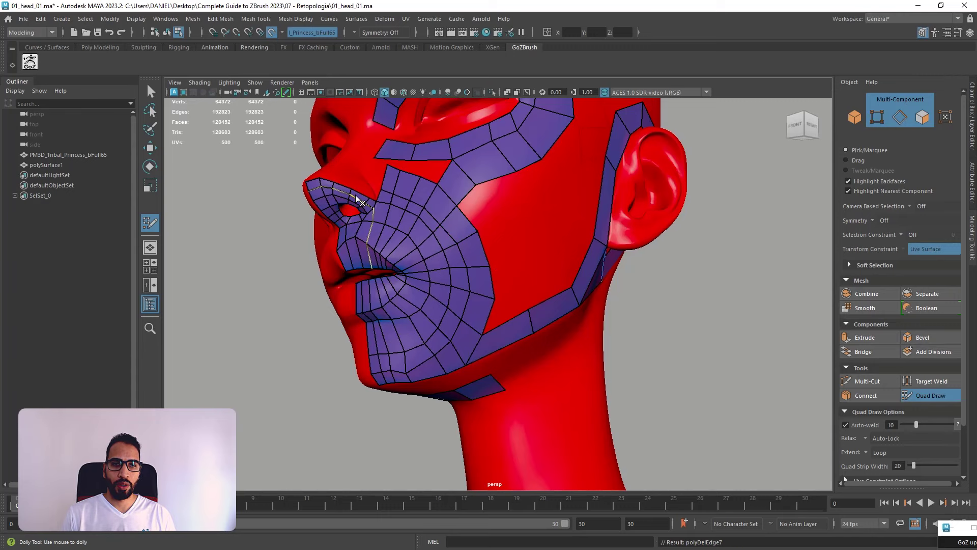
pyautogui.keyDown('ctrl'); pyautogui.keyDown('shift'); pyautogui.click(454, 241); pyautogui.keyUp('shift'); pyautogui.keyUp('ctrl')
# - Examine the simplified mouth and nose patches and the surrounding face strips from several angles
pyautogui.keyDown('alt'); pyautogui.moveTo(447, 251); pyautogui.dragTo(407, 185); pyautogui.keyUp('alt')
pyautogui.keyDown('alt'); pyautogui.moveTo(586, 276); pyautogui.dragTo(579, 246, button='right'); pyautogui.keyUp('alt')
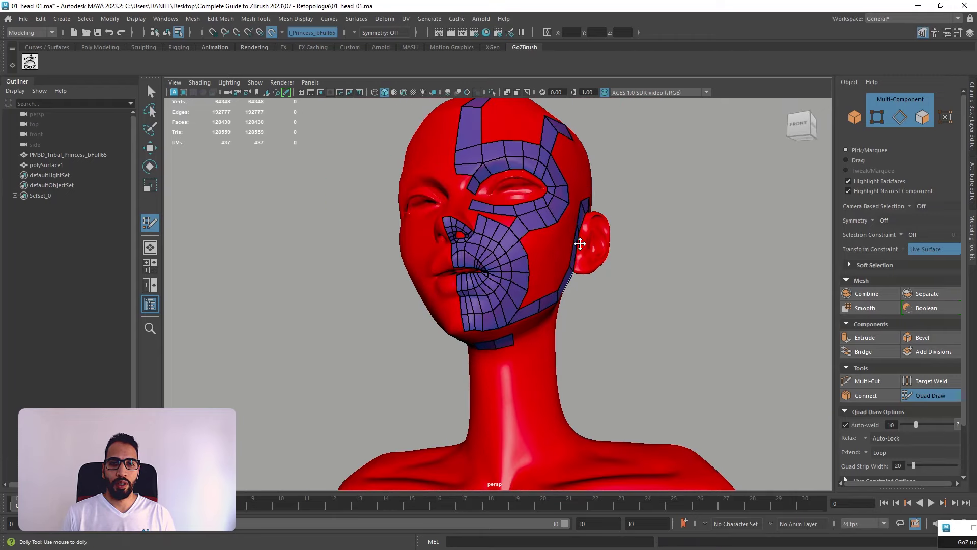
pyautogui.moveTo(578, 246)
pyautogui.keyDown('alt'); pyautogui.mouseDown()
pyautogui.moveTo(499, 268)
pyautogui.moveTo(574, 257)
pyautogui.mouseUp(); pyautogui.keyUp('alt')
pyautogui.keyDown('alt'); pyautogui.moveTo(574, 257); pyautogui.dragTo(623, 327, button='right'); pyautogui.keyUp('alt')
pyautogui.keyDown('alt'); pyautogui.moveTo(530, 295); pyautogui.dragTo(520, 351, button='middle'); pyautogui.keyUp('alt')
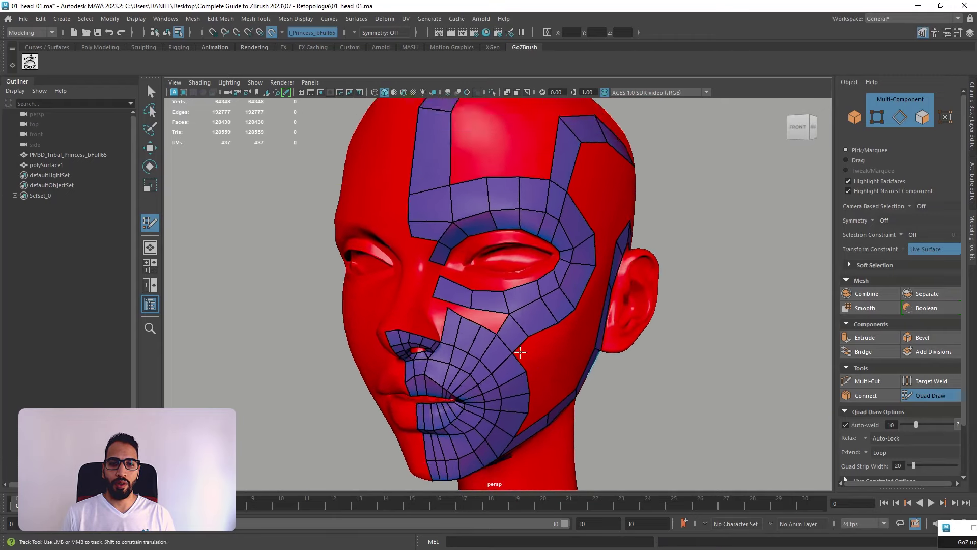
pyautogui.keyDown('alt'); pyautogui.moveTo(536, 317); pyautogui.dragTo(581, 324, button='right'); pyautogui.keyUp('alt')
pyautogui.keyDown('alt'); pyautogui.moveTo(581, 324); pyautogui.dragTo(596, 324); pyautogui.keyUp('alt')
pyautogui.keyDown('alt'); pyautogui.moveTo(656, 324); pyautogui.dragTo(609, 321, button='right'); pyautogui.keyUp('alt')
pyautogui.keyDown('alt'); pyautogui.moveTo(609, 321); pyautogui.dragTo(591, 341); pyautogui.keyUp('alt')
pyautogui.keyDown('alt'); pyautogui.moveTo(591, 341); pyautogui.dragTo(593, 342, button='right'); pyautogui.keyUp('alt')
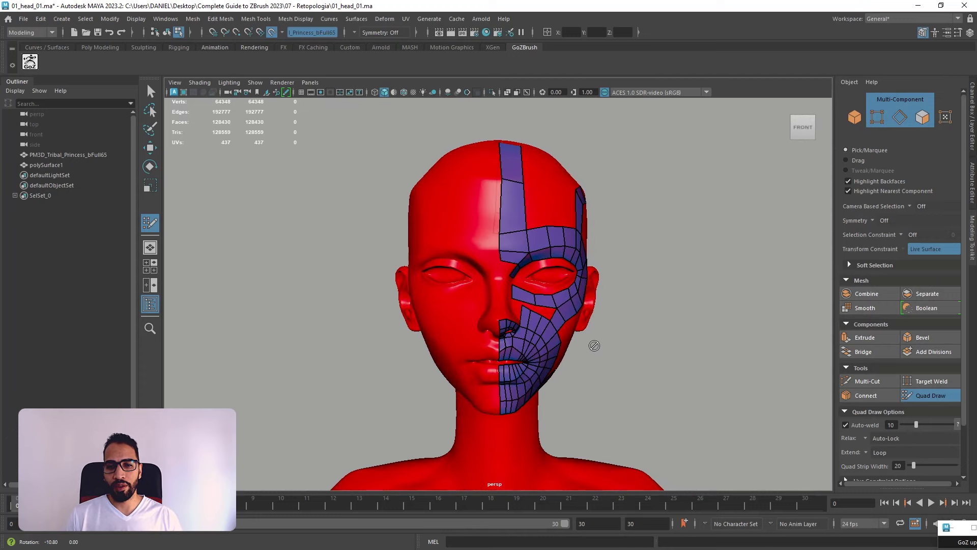
# - Undo the earlier edge loop deletions to restore the dense mouth, cheek and nose patches
pyautogui.keyDown('alt'); pyautogui.moveTo(594, 343); pyautogui.dragTo(565, 356); pyautogui.keyUp('alt')
pyautogui.hotkey('ctrl', 'y')
pyautogui.hotkey('ctrl', 'y')
pyautogui.hotkey('ctrl', 'y')
pyautogui.hotkey('ctrl', 'y')
pyautogui.hotkey('ctrl', 'y')
pyautogui.hotkey('ctrl', 'y')
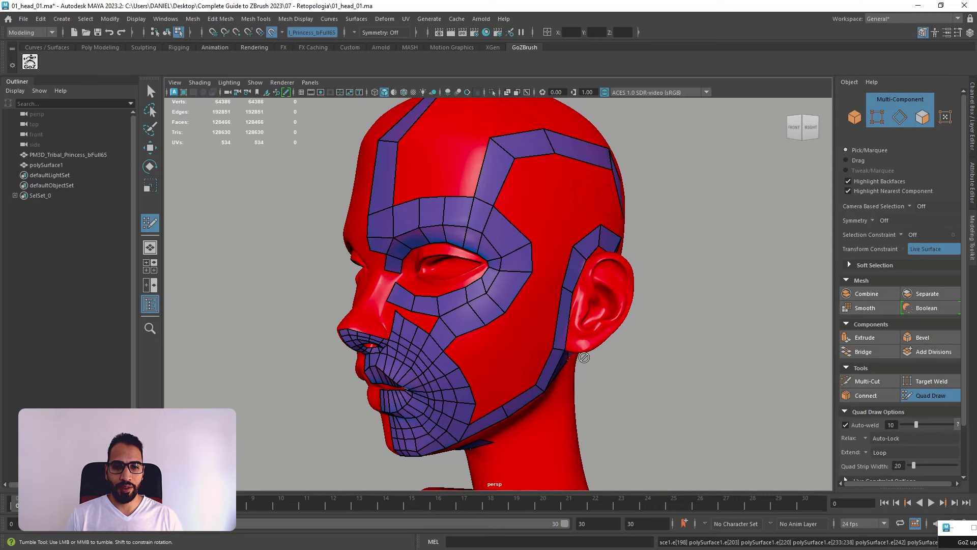
pyautogui.hotkey('ctrl', 'z')
pyautogui.hotkey('ctrl', 'z')
pyautogui.hotkey('ctrl', 'z')
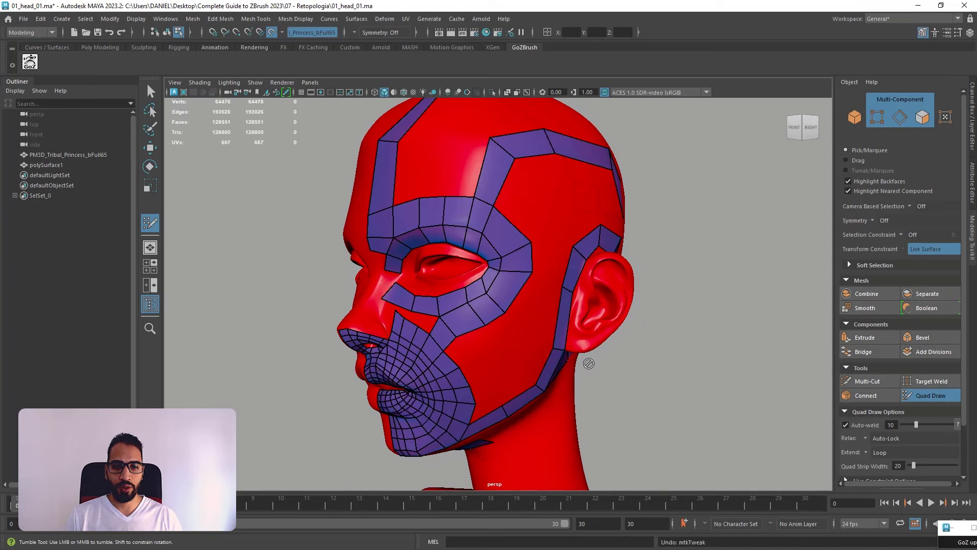
pyautogui.hotkey('ctrl', 'z')
pyautogui.hotkey('ctrl', 'y')
# - Place points across the nose above the tip, starting at the centre line, and fill two adjoining quads down its side
pyautogui.keyDown('alt'); pyautogui.moveTo(553, 353); pyautogui.dragTo(570, 349); pyautogui.keyUp('alt')
pyautogui.keyDown('alt'); pyautogui.moveTo(562, 348); pyautogui.dragTo(583, 339, button='right'); pyautogui.keyUp('alt')
pyautogui.keyDown('alt'); pyautogui.moveTo(581, 338); pyautogui.dragTo(625, 314, button='middle'); pyautogui.keyUp('alt')
pyautogui.keyDown('alt'); pyautogui.moveTo(557, 297); pyautogui.dragTo(571, 317, button='right'); pyautogui.keyUp('alt')
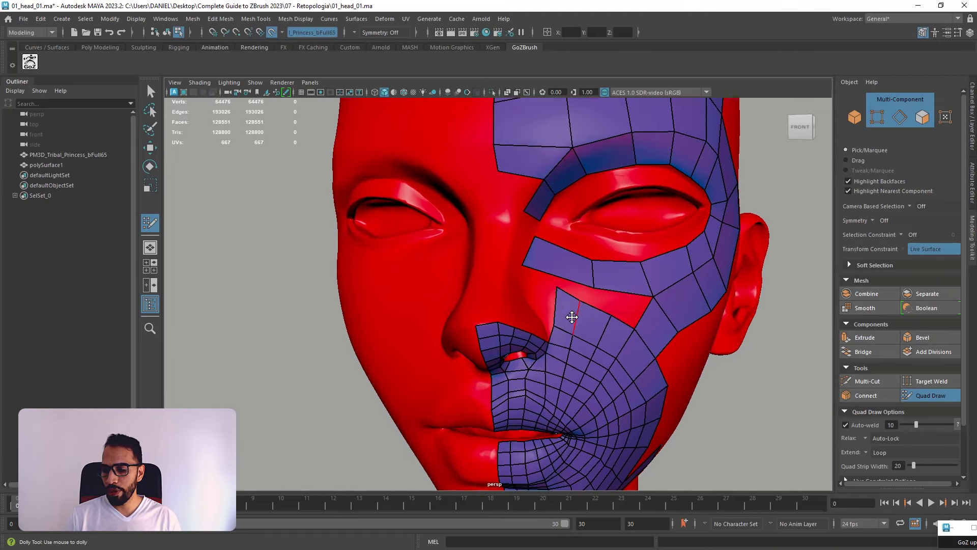
pyautogui.keyDown('alt'); pyautogui.moveTo(510, 299); pyautogui.dragTo(522, 325); pyautogui.keyUp('alt')
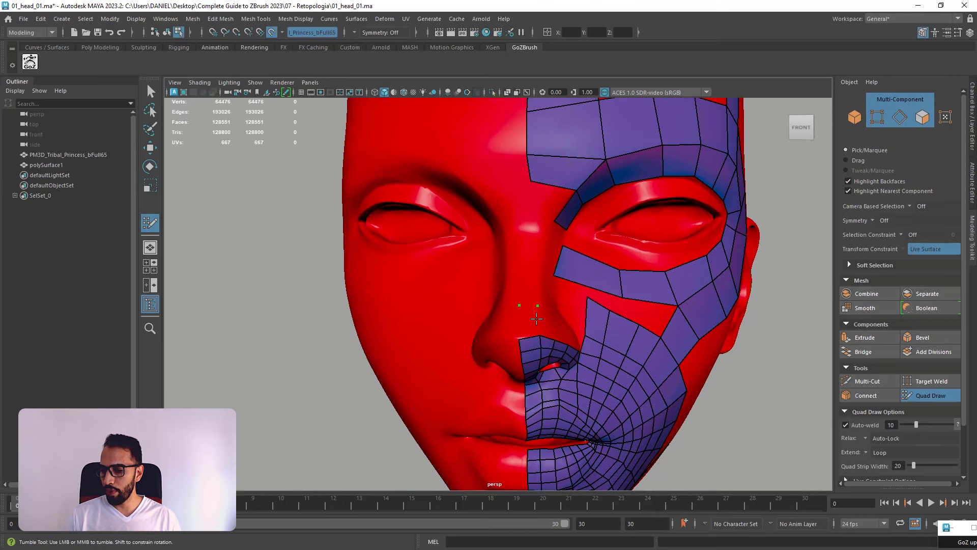
pyautogui.keyDown('alt'); pyautogui.moveTo(544, 321); pyautogui.dragTo(499, 322); pyautogui.keyUp('alt')
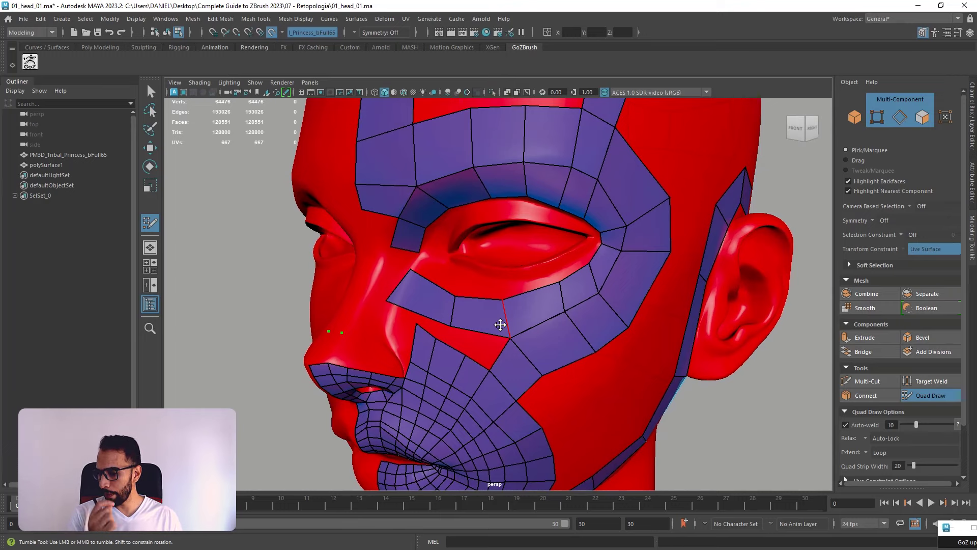
pyautogui.keyDown('alt'); pyautogui.moveTo(456, 359); pyautogui.dragTo(410, 324); pyautogui.keyUp('alt')
pyautogui.keyDown('alt'); pyautogui.moveTo(409, 324); pyautogui.dragTo(411, 269, button='middle'); pyautogui.keyUp('alt')
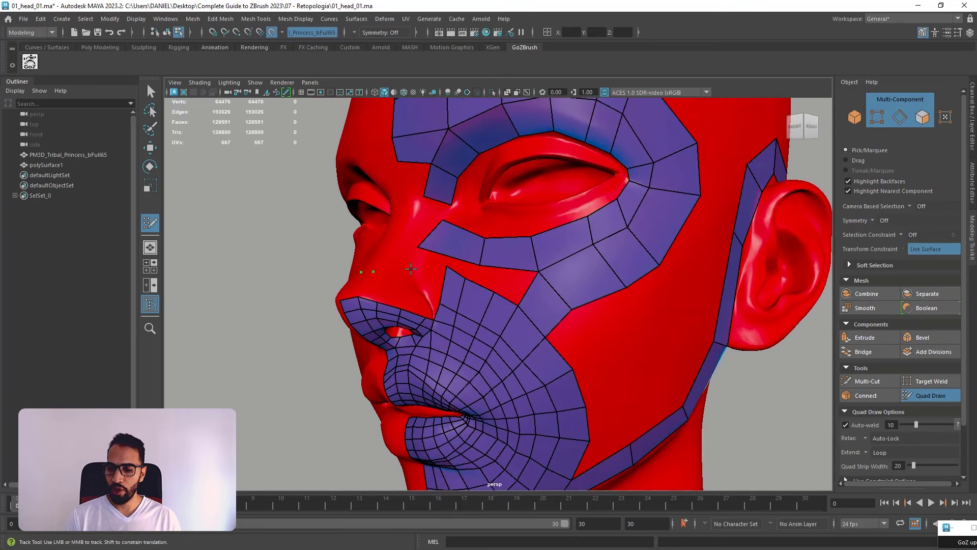
pyautogui.keyDown('alt'); pyautogui.moveTo(416, 277); pyautogui.dragTo(362, 321); pyautogui.keyUp('alt')
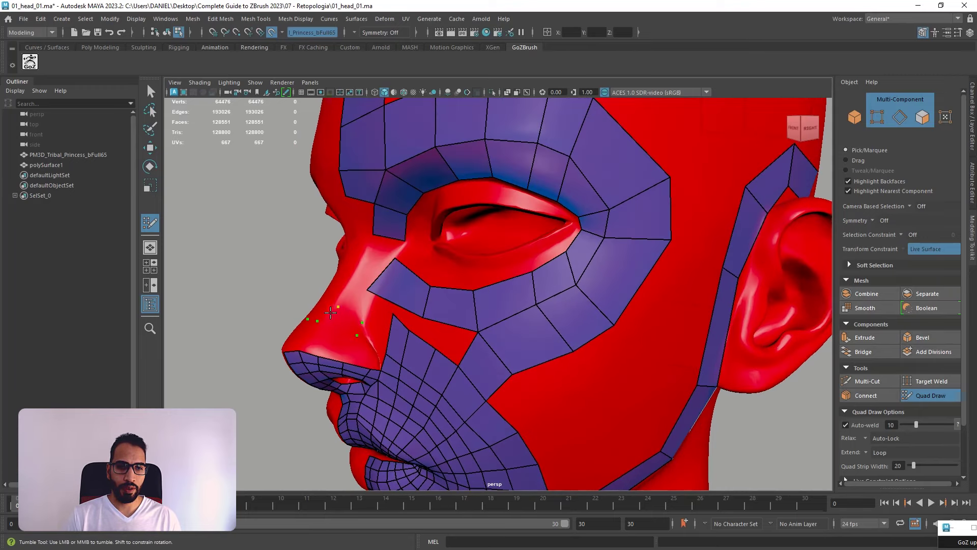
pyautogui.click(319, 300)
pyautogui.keyDown('shift'); pyautogui.click(336, 316); pyautogui.keyUp('shift')
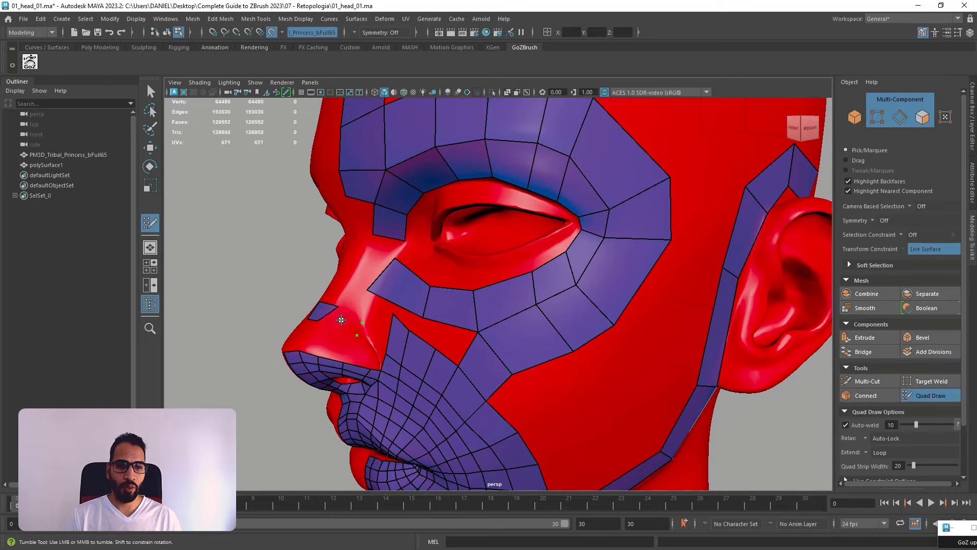
pyautogui.keyDown('shift'); pyautogui.click(351, 321); pyautogui.keyUp('shift')
# - Examine the new nose quads and the face's centre line between forehead and nose from the front
pyautogui.keyDown('alt'); pyautogui.moveTo(351, 321); pyautogui.dragTo(451, 344); pyautogui.keyUp('alt')
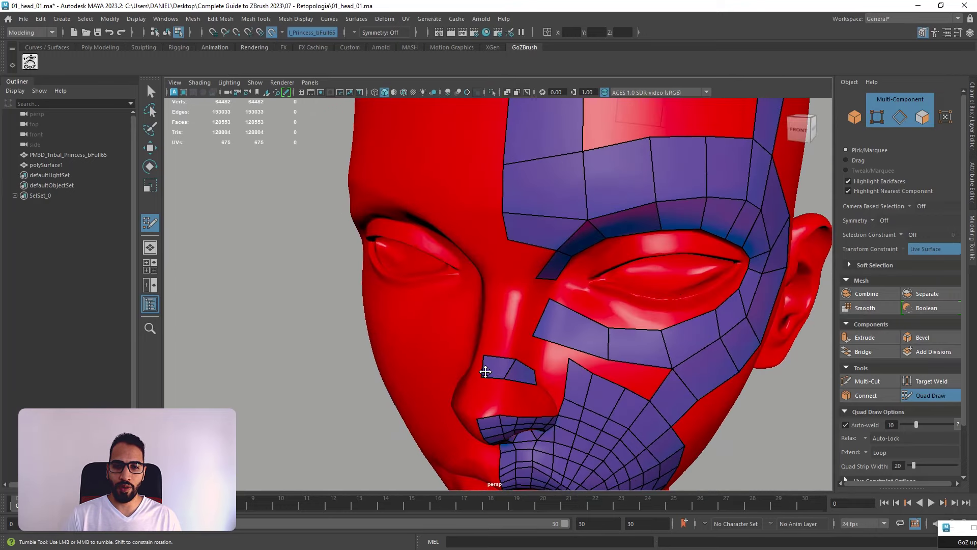
pyautogui.keyDown('alt'); pyautogui.moveTo(503, 361); pyautogui.dragTo(553, 349); pyautogui.keyUp('alt')
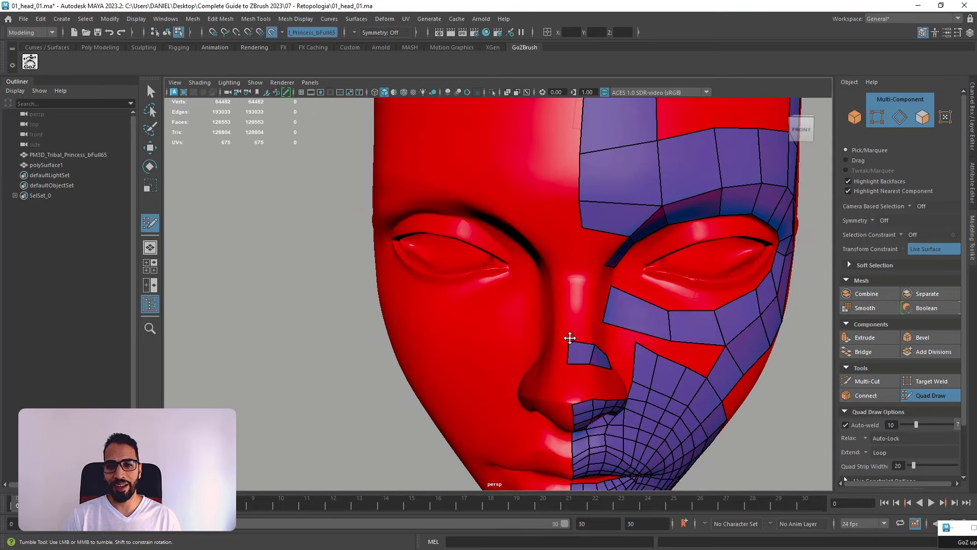
pyautogui.keyDown('alt'); pyautogui.moveTo(572, 353); pyautogui.dragTo(481, 157, button='middle'); pyautogui.keyUp('alt')
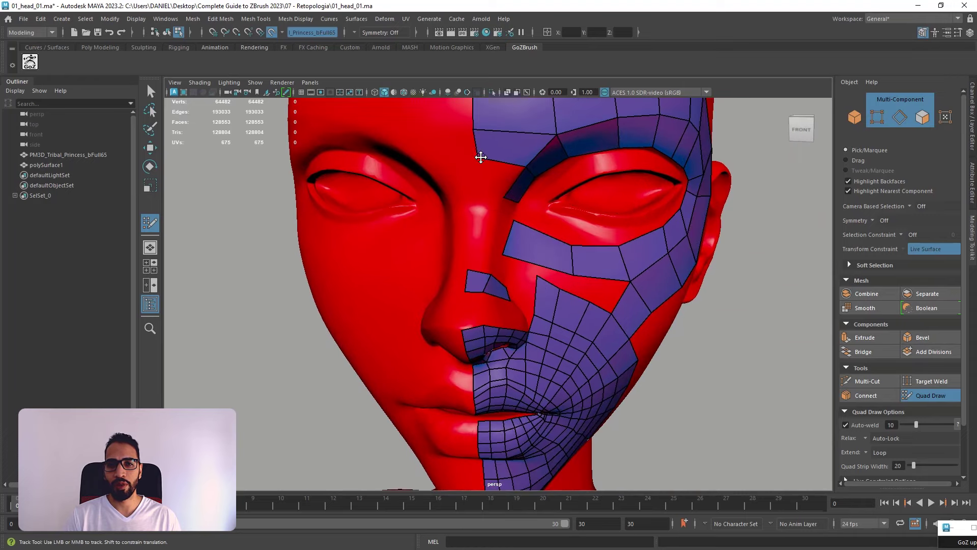
pyautogui.keyDown('alt'); pyautogui.moveTo(477, 156); pyautogui.dragTo(508, 307); pyautogui.keyUp('alt')
pyautogui.keyDown('alt'); pyautogui.moveTo(509, 308); pyautogui.dragTo(521, 329, button='right'); pyautogui.keyUp('alt')
pyautogui.keyDown('alt'); pyautogui.moveTo(521, 330); pyautogui.dragTo(458, 229); pyautogui.keyUp('alt')
pyautogui.keyDown('alt'); pyautogui.moveTo(458, 229); pyautogui.dragTo(331, 168, button='right'); pyautogui.keyUp('alt')
pyautogui.keyDown('alt'); pyautogui.moveTo(505, 249); pyautogui.dragTo(505, 239); pyautogui.keyUp('alt')
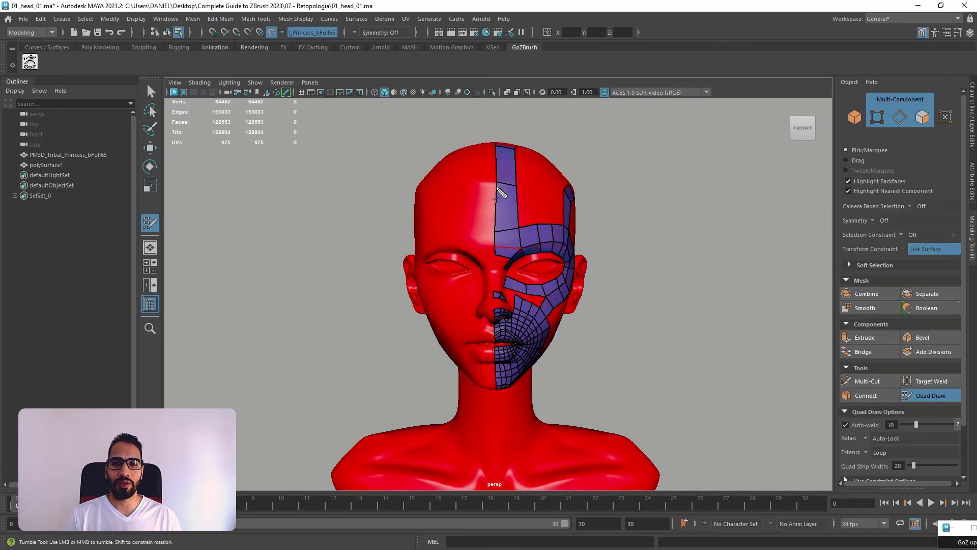
pyautogui.moveTo(483, 186)
pyautogui.mouseDown()
pyautogui.moveTo(440, 359)
pyautogui.moveTo(533, 201)
pyautogui.moveTo(488, 263)
pyautogui.mouseUp()
pyautogui.press('Escape')
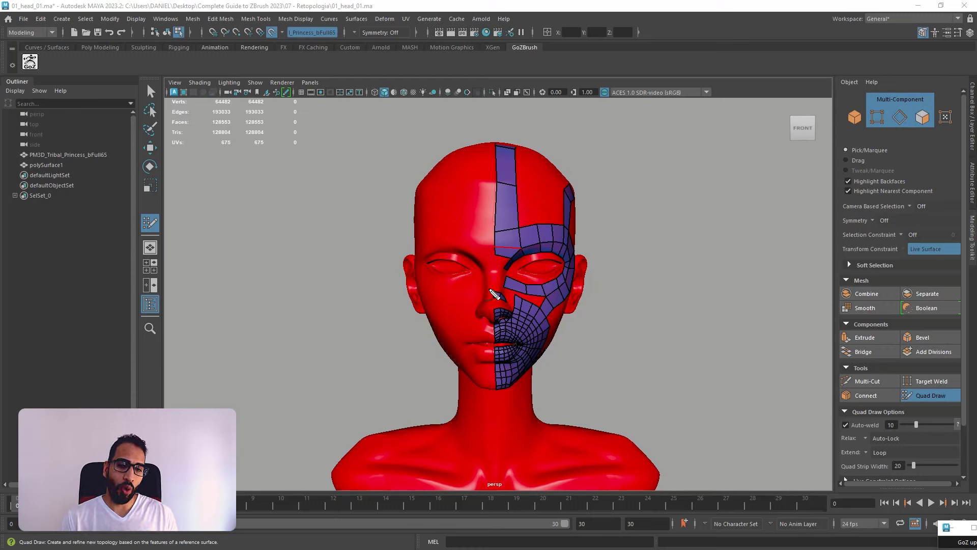
# - Examine the open areas on the skull, behind the ear and along the neck from the side and back
pyautogui.keyDown('alt'); pyautogui.moveTo(696, 249); pyautogui.dragTo(578, 300); pyautogui.keyUp('alt')
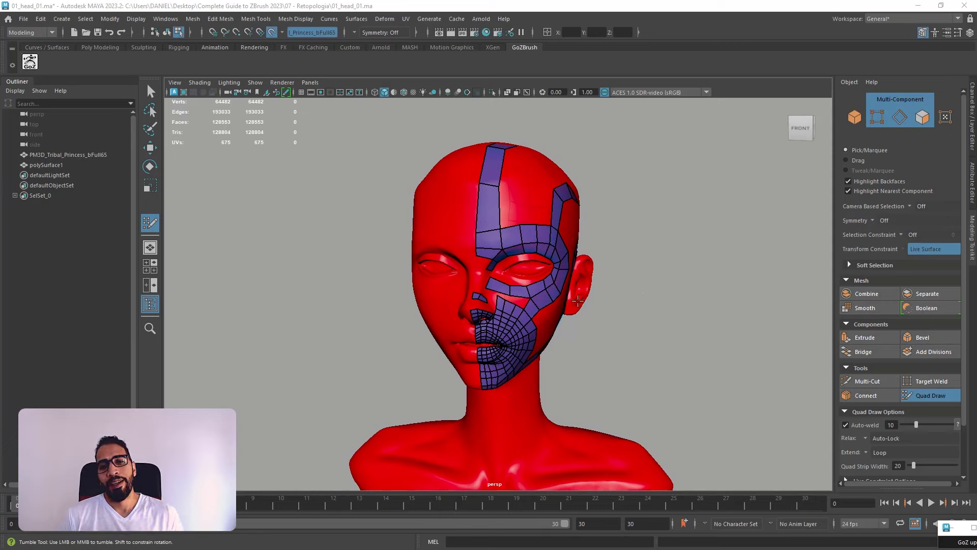
pyautogui.moveTo(645, 331)
pyautogui.keyDown('alt'); pyautogui.mouseDown()
pyautogui.moveTo(510, 333)
pyautogui.moveTo(567, 279)
pyautogui.moveTo(504, 291)
pyautogui.mouseUp(); pyautogui.keyUp('alt')
pyautogui.scroll(-3, 568, 279)
pyautogui.moveTo(547, 158)
pyautogui.mouseDown()
pyautogui.moveTo(480, 238)
pyautogui.moveTo(494, 157)
pyautogui.moveTo(509, 245)
pyautogui.moveTo(558, 173)
pyautogui.moveTo(582, 240)
pyautogui.mouseUp()
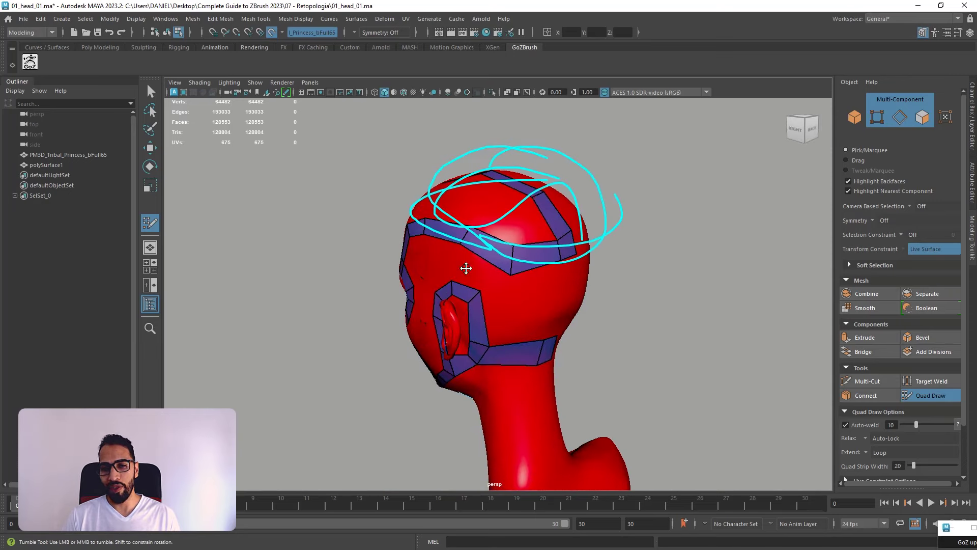
pyautogui.keyDown('alt'); pyautogui.moveTo(598, 358); pyautogui.dragTo(654, 399); pyautogui.keyUp('alt')
pyautogui.keyDown('alt'); pyautogui.moveTo(655, 399); pyautogui.dragTo(482, 305, button='middle'); pyautogui.keyUp('alt')
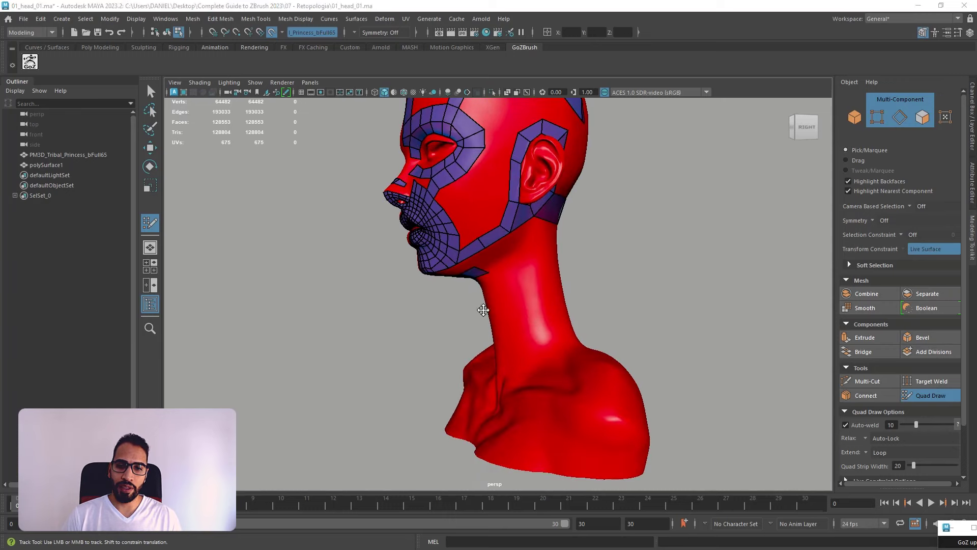
pyautogui.moveTo(417, 360)
pyautogui.mouseDown()
pyautogui.moveTo(675, 490)
pyautogui.moveTo(488, 401)
pyautogui.moveTo(715, 382)
pyautogui.moveTo(751, 401)
pyautogui.mouseUp()
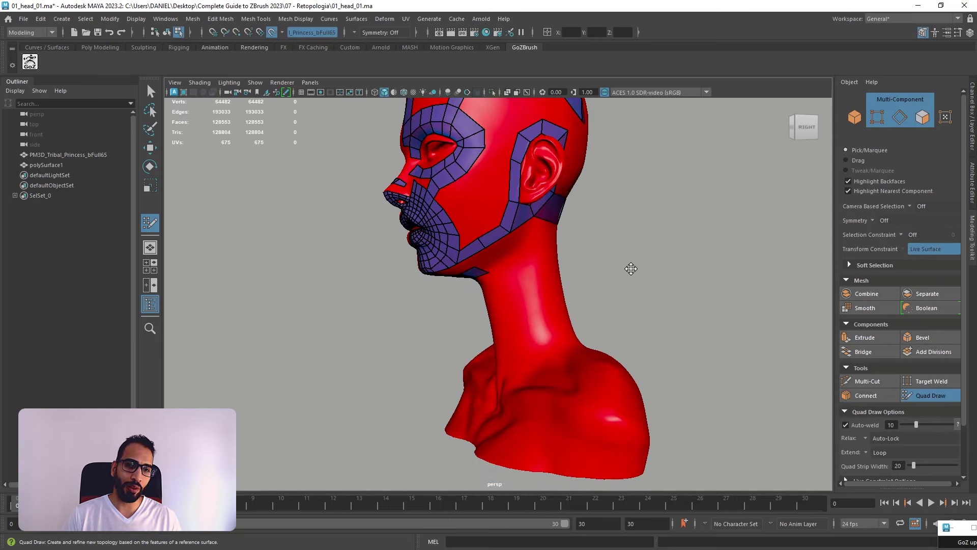
# - Align the forehead strip's vertex with the centre line and fill three quads above the brow up to the temple strip
pyautogui.moveTo(630, 268)
pyautogui.keyDown('alt'); pyautogui.mouseDown()
pyautogui.moveTo(618, 375)
pyautogui.moveTo(515, 247)
pyautogui.mouseUp(); pyautogui.keyUp('alt')
pyautogui.keyDown('alt'); pyautogui.moveTo(578, 312); pyautogui.dragTo(517, 316, button='middle'); pyautogui.keyUp('alt')
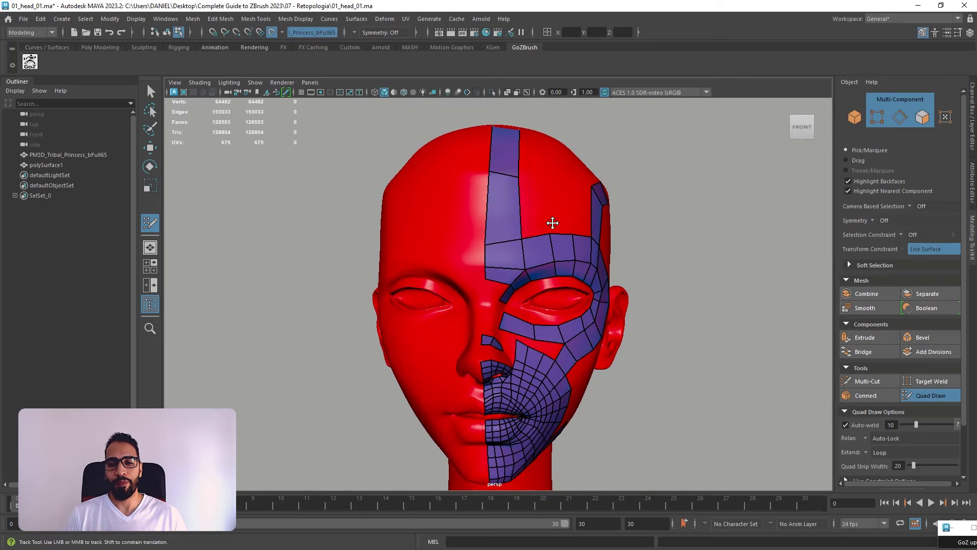
pyautogui.keyDown('ctrl'); pyautogui.click(491, 171); pyautogui.keyUp('ctrl')
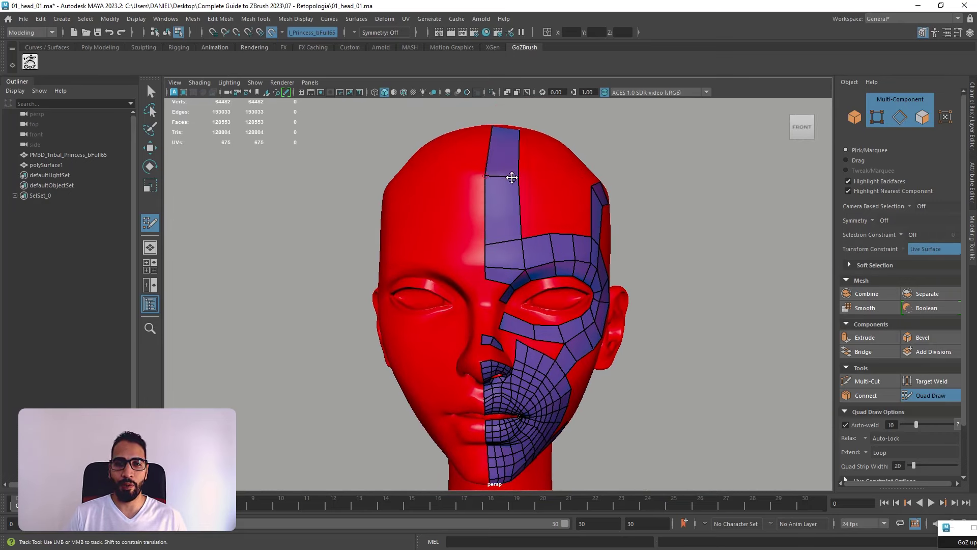
pyautogui.keyDown('alt'); pyautogui.moveTo(540, 190); pyautogui.dragTo(499, 192); pyautogui.keyUp('alt')
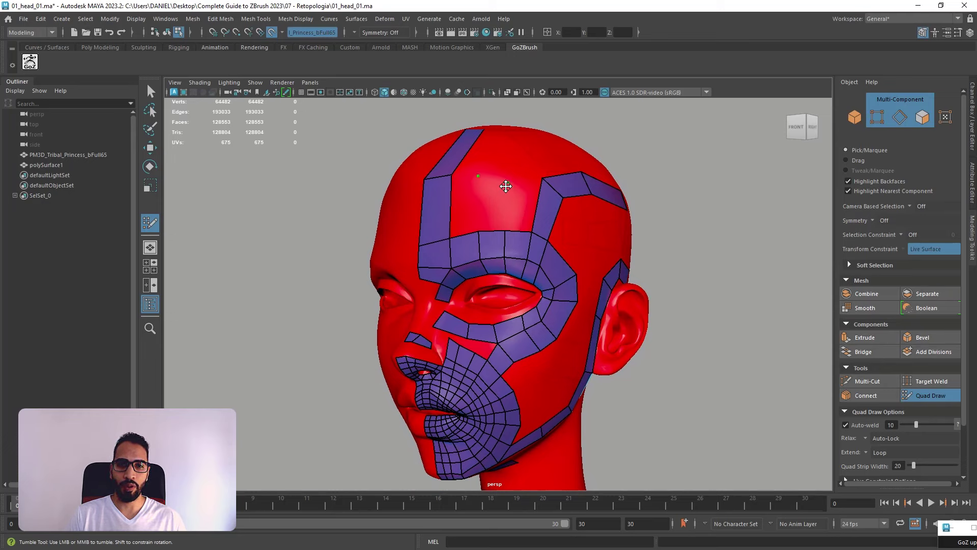
pyautogui.keyDown('shift'); pyautogui.click(465, 199); pyautogui.keyUp('shift')
pyautogui.keyDown('shift'); pyautogui.click(494, 199); pyautogui.keyUp('shift')
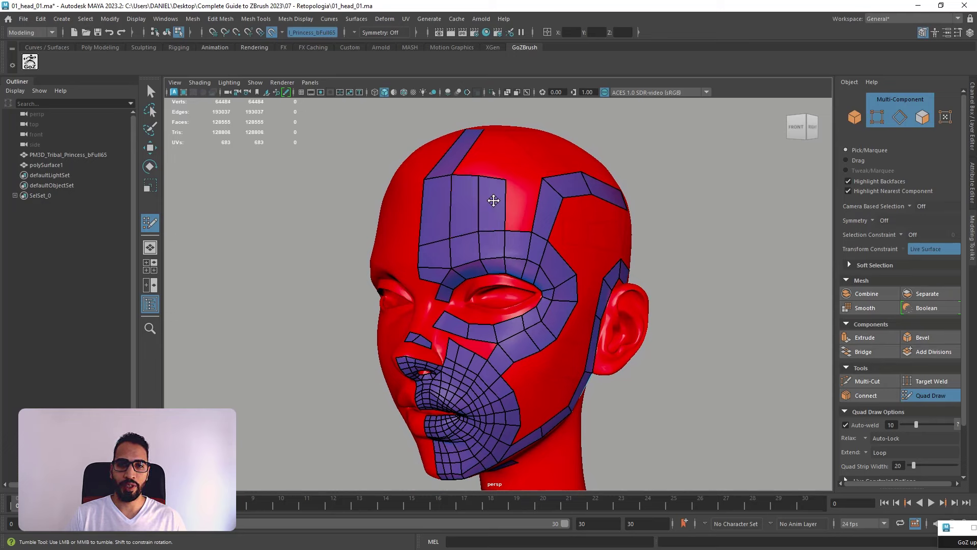
pyautogui.keyDown('shift'); pyautogui.click(520, 200); pyautogui.keyUp('shift')
# - Examine the filled forehead and the strips around eye, ear and skull from the front and side
pyautogui.keyDown('alt'); pyautogui.moveTo(534, 192); pyautogui.dragTo(524, 192); pyautogui.keyUp('alt')
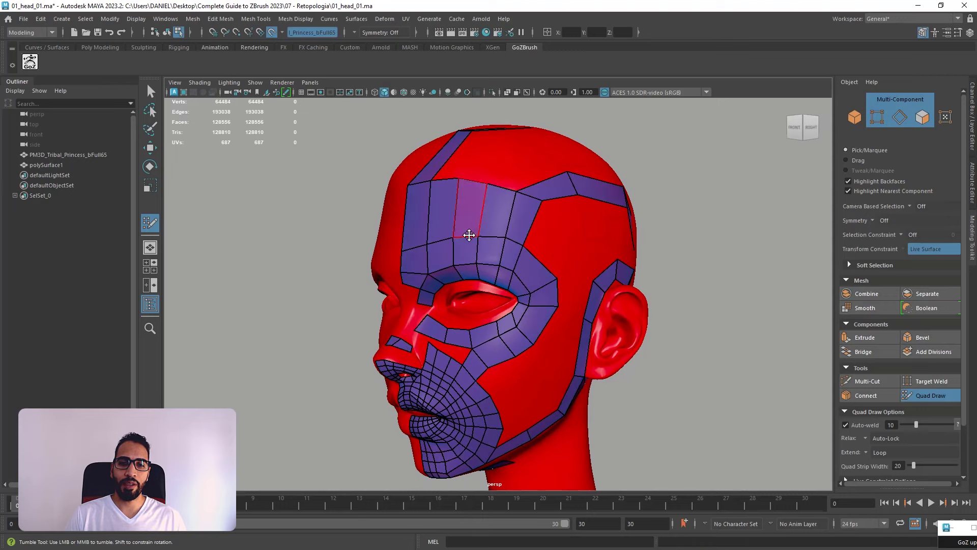
pyautogui.keyDown('alt'); pyautogui.moveTo(465, 234); pyautogui.dragTo(452, 322); pyautogui.keyUp('alt')
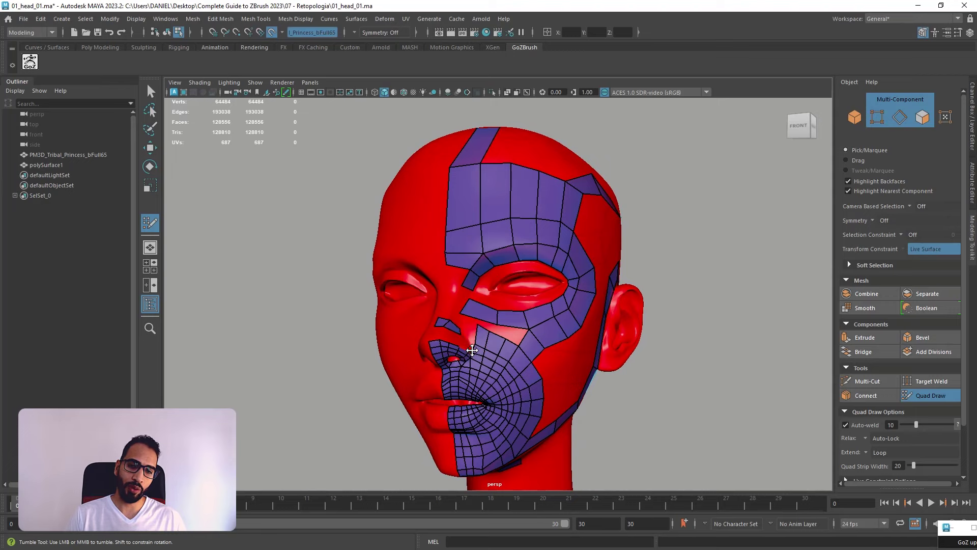
pyautogui.keyDown('alt'); pyautogui.moveTo(570, 262); pyautogui.dragTo(489, 239); pyautogui.keyUp('alt')
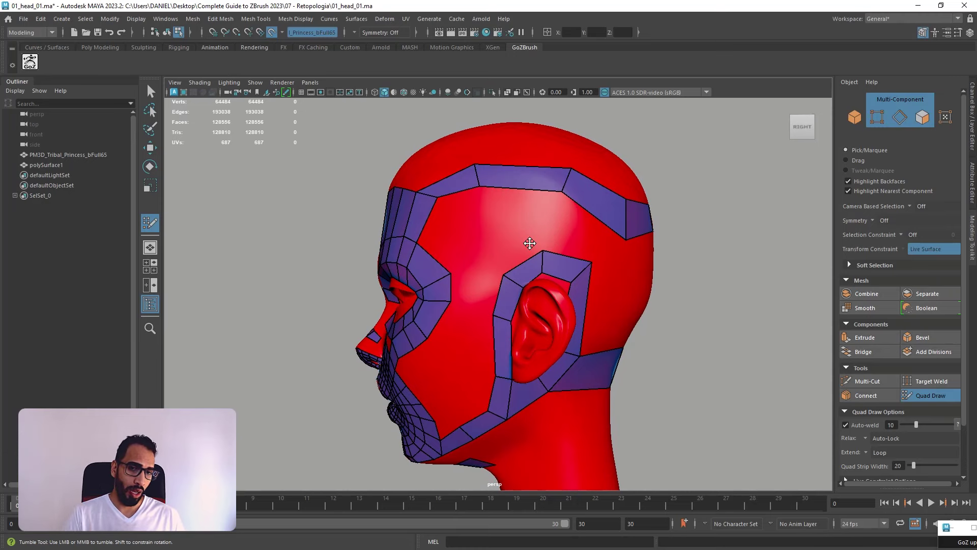
pyautogui.moveTo(517, 252)
pyautogui.keyDown('alt'); pyautogui.mouseDown()
pyautogui.moveTo(537, 273)
pyautogui.moveTo(531, 248)
pyautogui.mouseUp(); pyautogui.keyUp('alt')
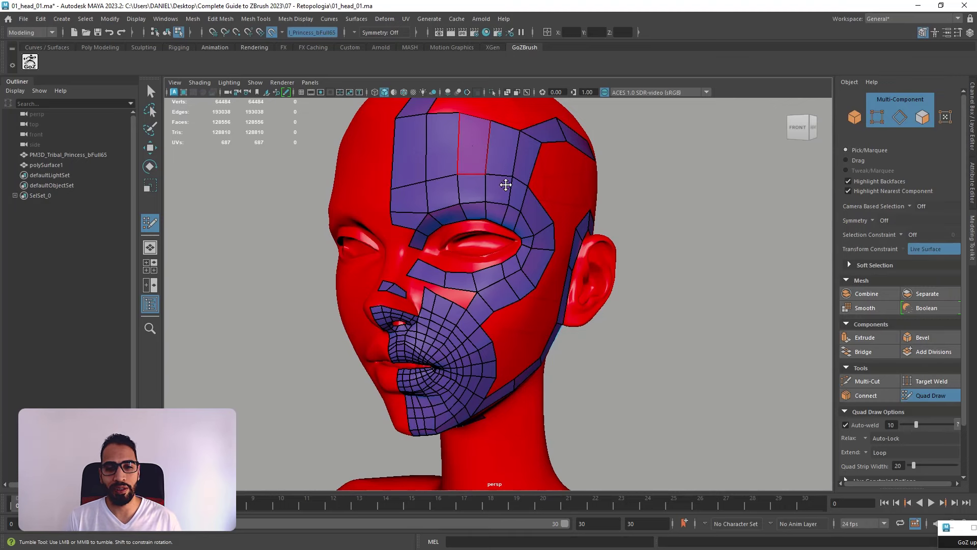
pyautogui.keyDown('alt'); pyautogui.moveTo(554, 224); pyautogui.dragTo(436, 227, button='middle'); pyautogui.keyUp('alt')
pyautogui.keyDown('alt'); pyautogui.moveTo(597, 265); pyautogui.dragTo(412, 286); pyautogui.keyUp('alt')
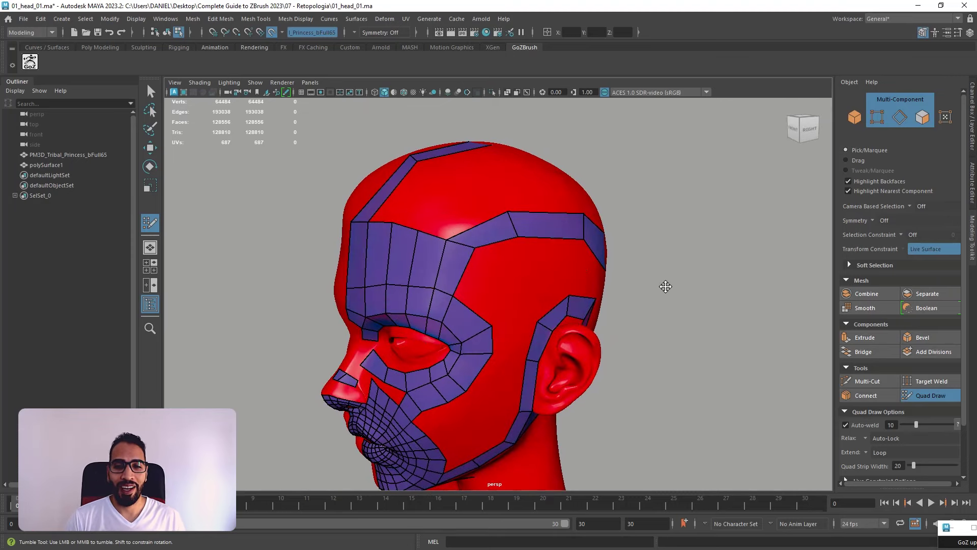
# - Adjust the under-eye strip's vertices and insert two edges across the strip to match the cheek patch's columns
pyautogui.keyDown('alt'); pyautogui.moveTo(587, 325); pyautogui.dragTo(601, 244, button='middle'); pyautogui.keyUp('alt')
pyautogui.keyDown('alt'); pyautogui.moveTo(529, 311); pyautogui.dragTo(552, 333, button='right'); pyautogui.keyUp('alt')
pyautogui.keyDown('alt'); pyautogui.moveTo(552, 333); pyautogui.dragTo(597, 319); pyautogui.keyUp('alt')
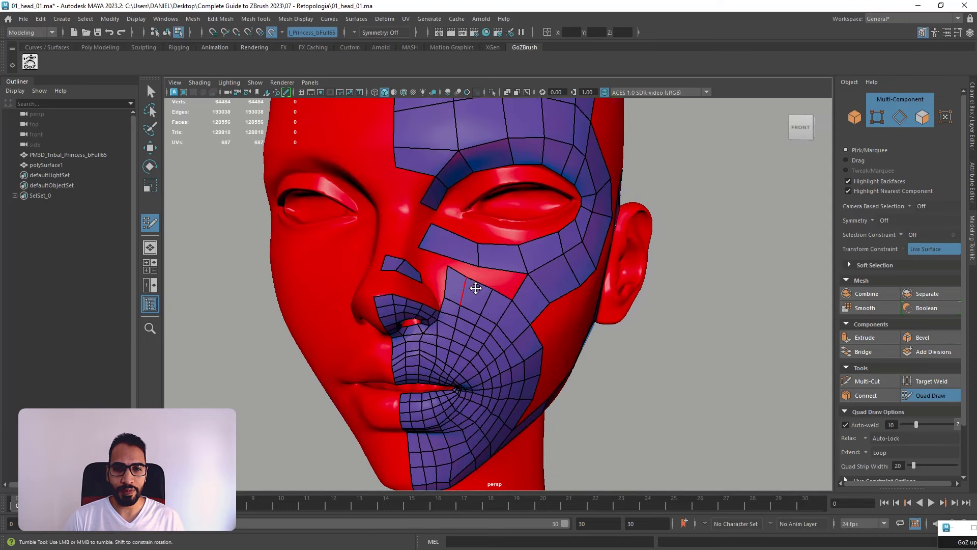
pyautogui.scroll(2, 493, 298)
pyautogui.moveTo(476, 259); pyautogui.dragTo(469, 248)
pyautogui.moveTo(417, 221); pyautogui.dragTo(415, 216)
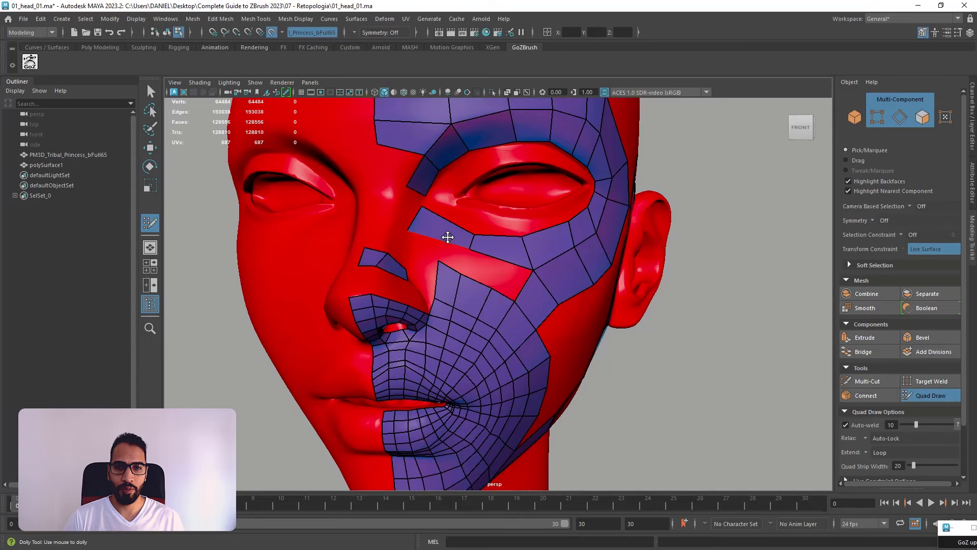
pyautogui.keyDown('ctrl'); pyautogui.click(441, 232); pyautogui.keyUp('ctrl')
pyautogui.keyDown('ctrl'); pyautogui.click(503, 256); pyautogui.keyUp('ctrl')
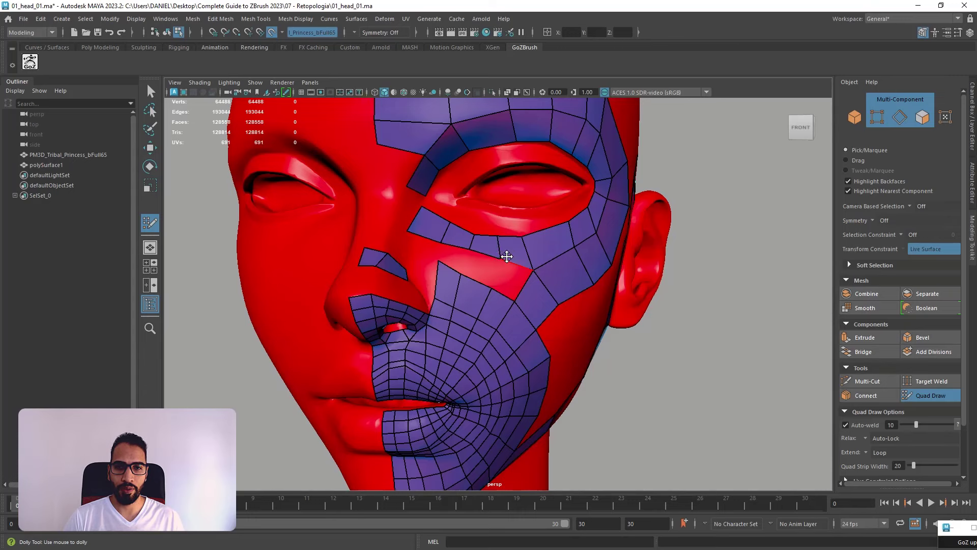
# - Fill three quads between the under-eye strip and the cheek patch, and relax the joined area
pyautogui.keyDown('alt'); pyautogui.moveTo(507, 256); pyautogui.dragTo(516, 258); pyautogui.keyUp('alt')
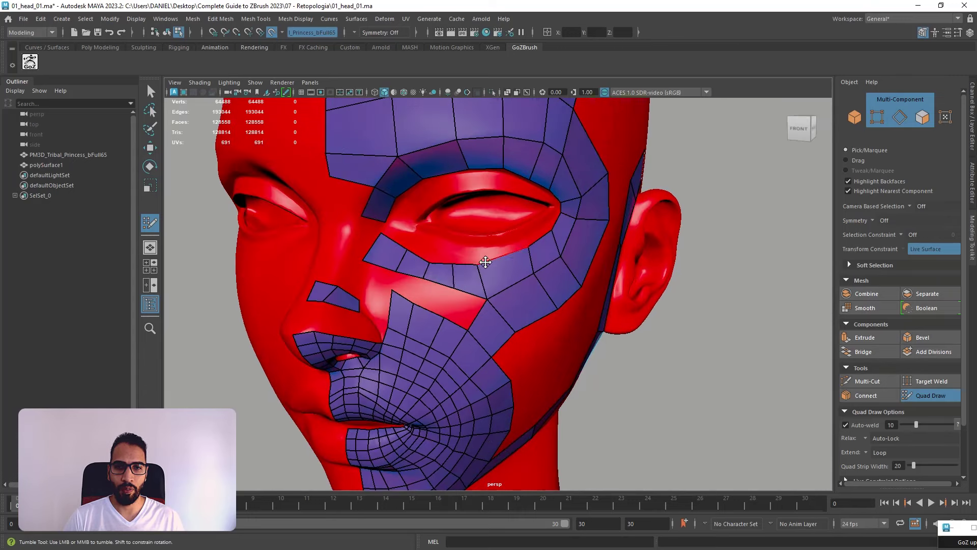
pyautogui.keyDown('shift'); pyautogui.click(463, 304); pyautogui.keyUp('shift')
pyautogui.keyDown('shift'); pyautogui.click(436, 296); pyautogui.keyUp('shift')
pyautogui.keyDown('shift'); pyautogui.click(410, 284); pyautogui.keyUp('shift')
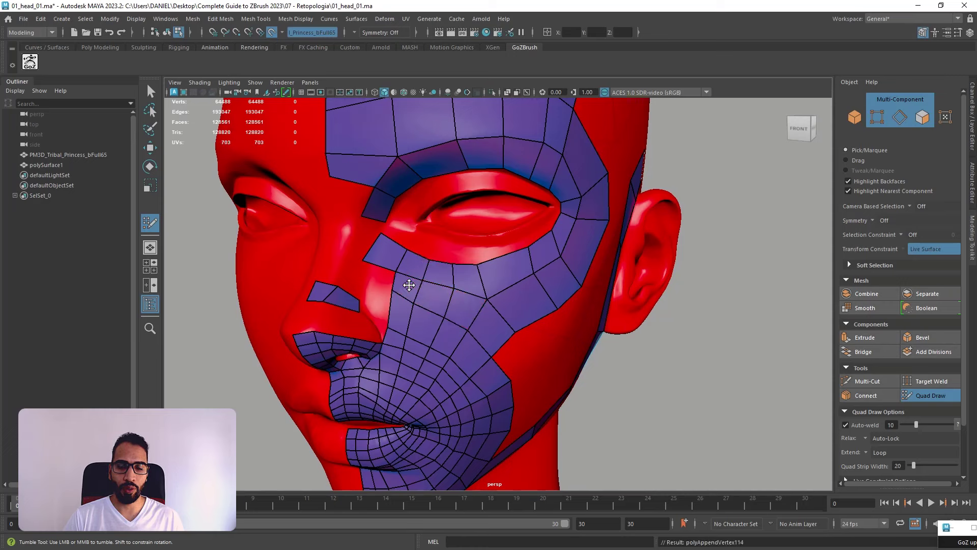
pyautogui.keyDown('shift'); pyautogui.moveTo(445, 293); pyautogui.dragTo(414, 279); pyautogui.keyUp('shift')
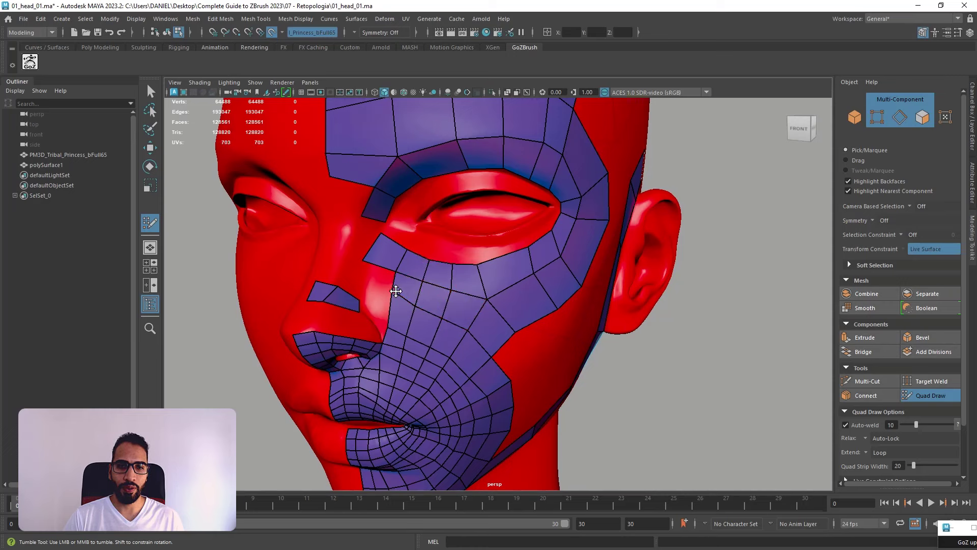
pyautogui.keyDown('alt'); pyautogui.moveTo(399, 328); pyautogui.dragTo(395, 286); pyautogui.keyUp('alt')
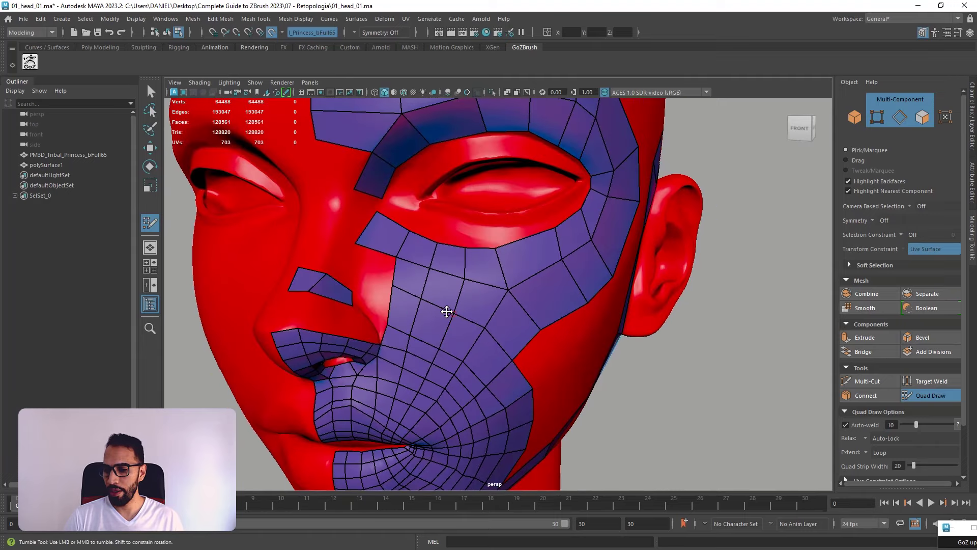
pyautogui.moveTo(447, 318)
pyautogui.keyDown('alt'); pyautogui.mouseDown(button='middle')
pyautogui.moveTo(463, 323)
pyautogui.moveTo(448, 292)
pyautogui.mouseUp(button='middle'); pyautogui.keyUp('alt')
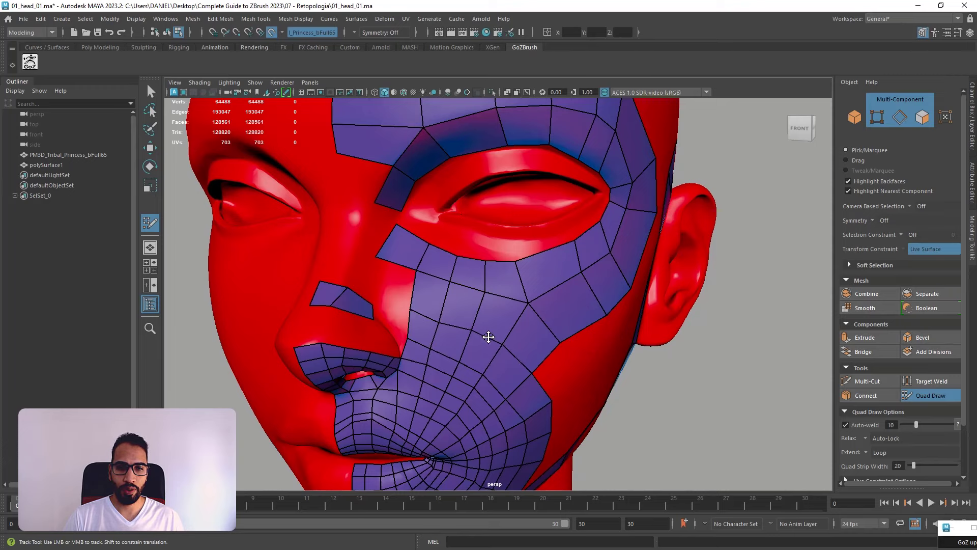
pyautogui.keyDown('alt'); pyautogui.moveTo(489, 338); pyautogui.dragTo(463, 329); pyautogui.keyUp('alt')
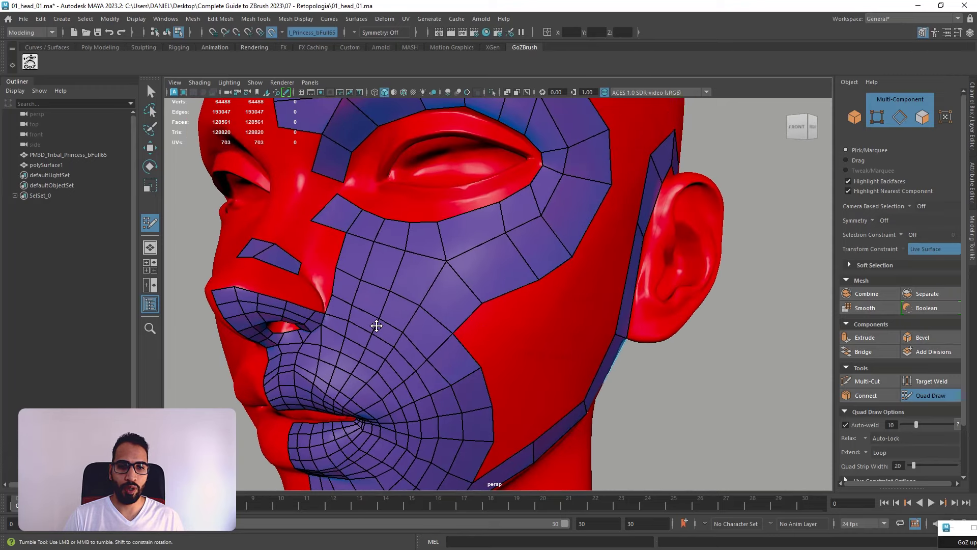
# - Place points on the nose wing and fill a quad below the nose strip's outer corner
pyautogui.keyDown('alt'); pyautogui.moveTo(388, 333); pyautogui.dragTo(396, 322, button='middle'); pyautogui.keyUp('alt')
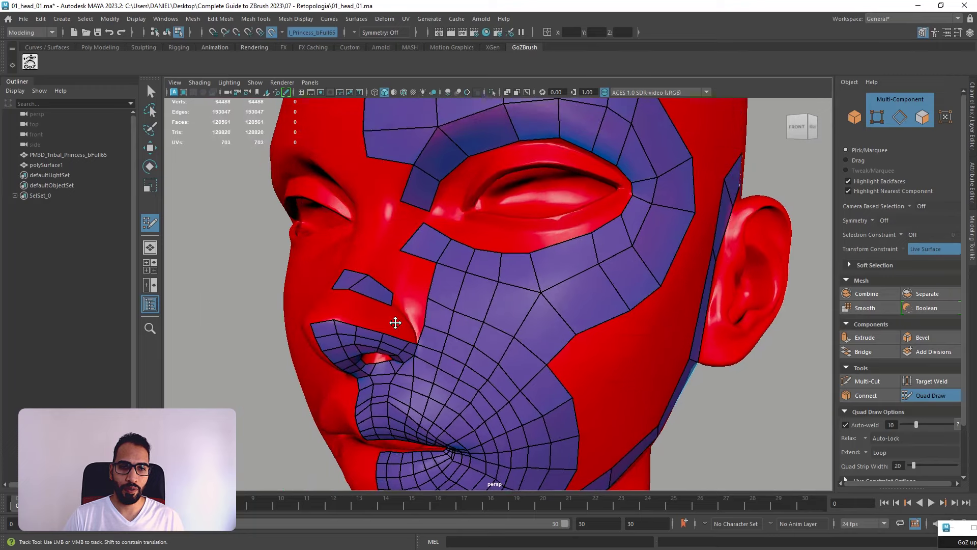
pyautogui.keyDown('alt'); pyautogui.moveTo(396, 322); pyautogui.dragTo(346, 353); pyautogui.keyUp('alt')
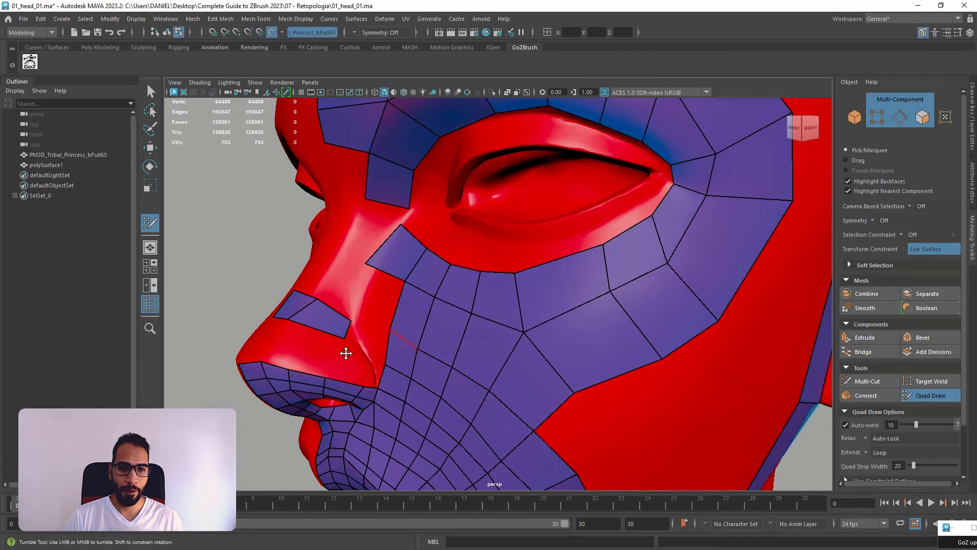
pyautogui.click(365, 371)
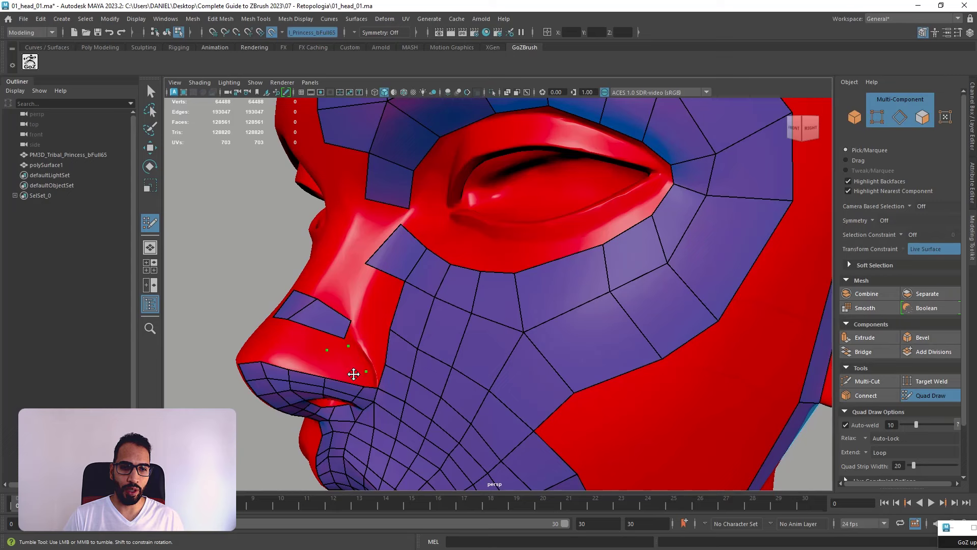
pyautogui.keyDown('shift'); pyautogui.click(343, 358); pyautogui.keyUp('shift')
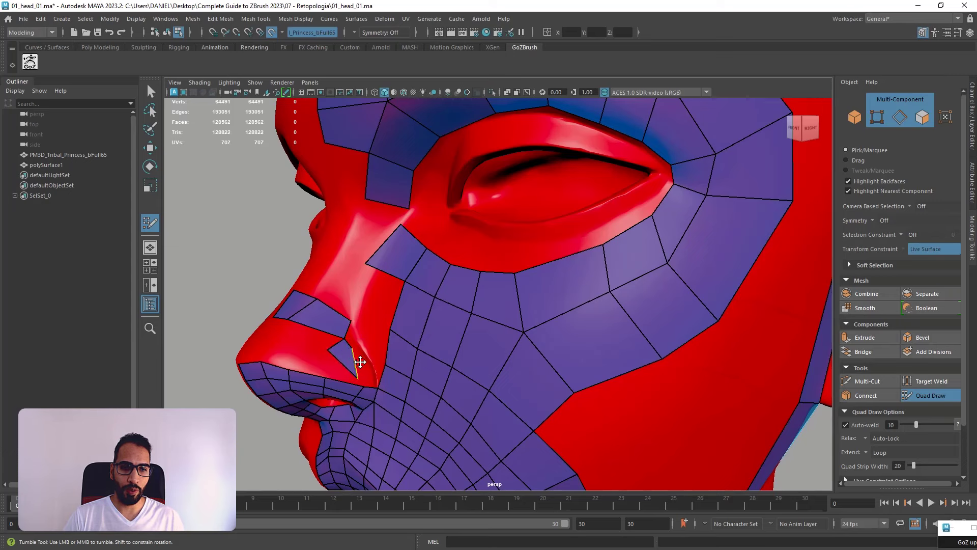
# - Weld the wing quad to the nostril patch, fill a quad towards the cheek, and adjust the vertices along the nostril crease
pyautogui.keyDown('alt'); pyautogui.moveTo(415, 377); pyautogui.dragTo(456, 314, button='middle'); pyautogui.keyUp('alt')
pyautogui.scroll(3, 456, 314)
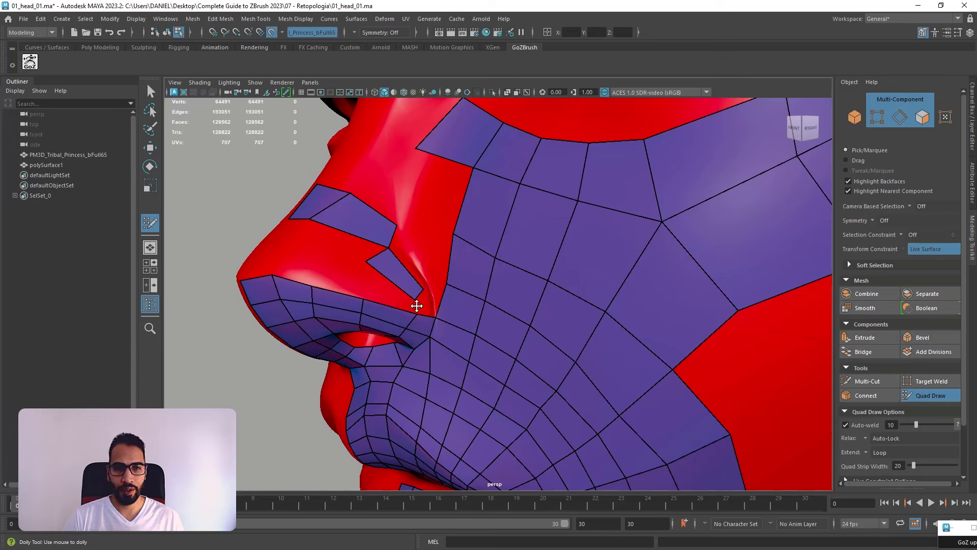
pyautogui.moveTo(417, 305); pyautogui.dragTo(420, 310)
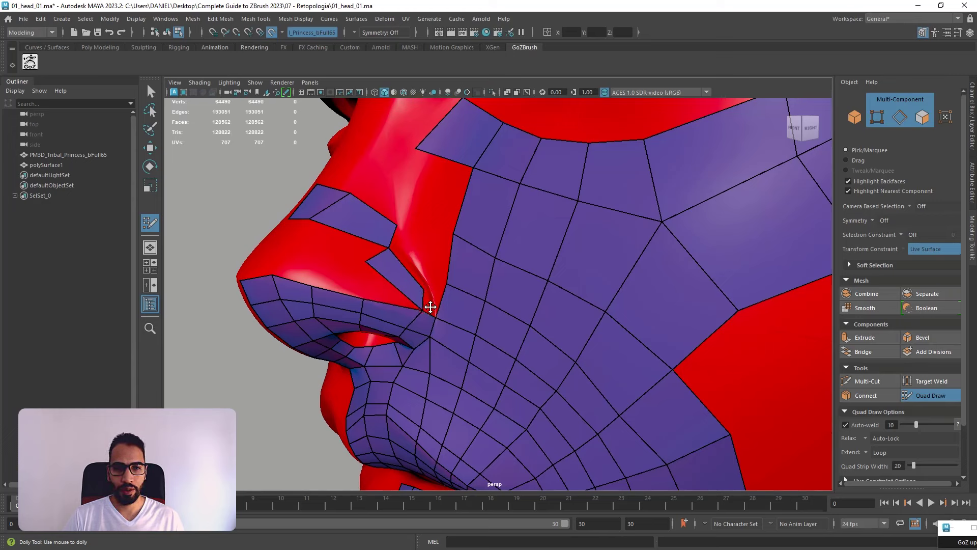
pyautogui.keyDown('shift'); pyautogui.click(442, 287); pyautogui.keyUp('shift')
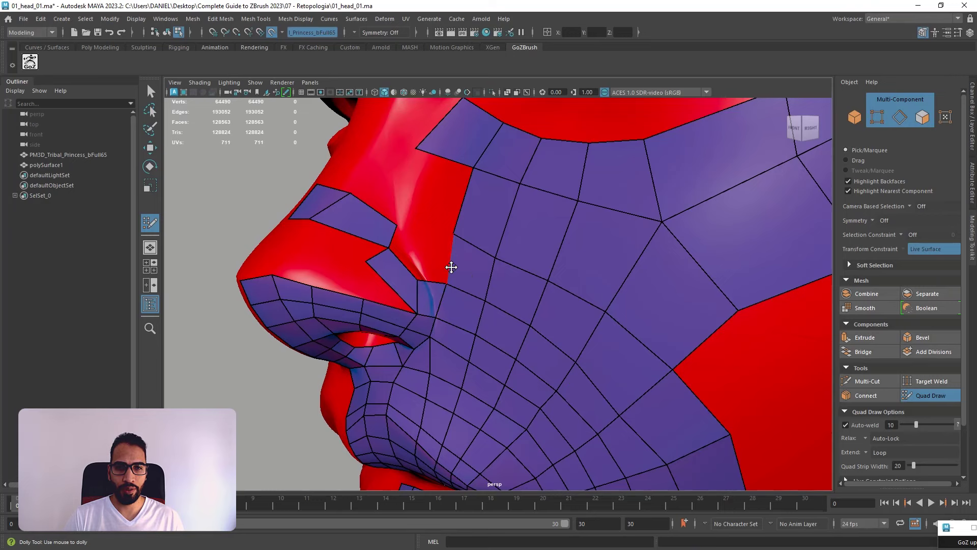
pyautogui.keyDown('alt'); pyautogui.moveTo(447, 266); pyautogui.dragTo(506, 273); pyautogui.keyUp('alt')
pyautogui.moveTo(606, 299)
pyautogui.mouseDown()
pyautogui.moveTo(591, 292)
pyautogui.moveTo(593, 303)
pyautogui.mouseUp()
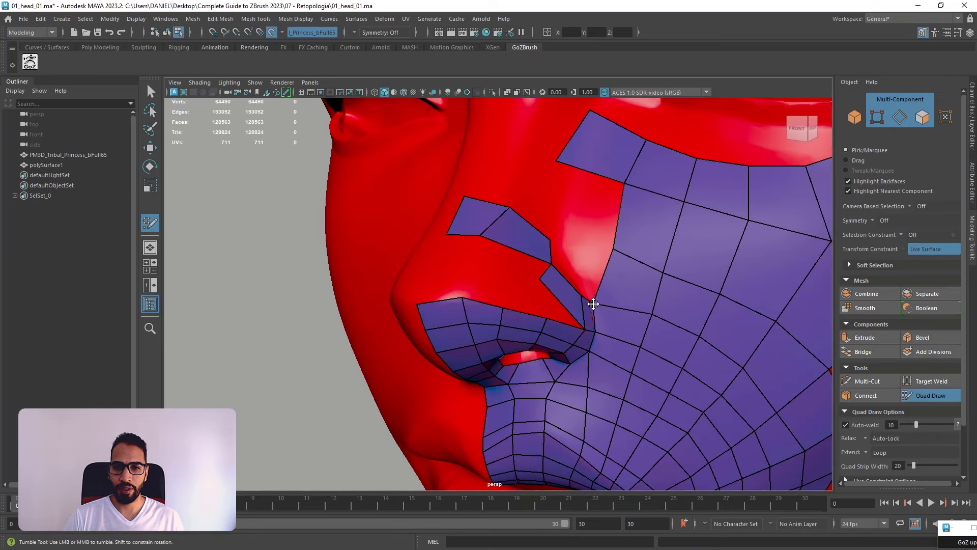
pyautogui.moveTo(590, 331)
pyautogui.mouseDown()
pyautogui.moveTo(590, 321)
pyautogui.moveTo(586, 345)
pyautogui.moveTo(557, 325)
pyautogui.moveTo(420, 343)
pyautogui.moveTo(403, 358)
pyautogui.moveTo(593, 373)
pyautogui.mouseUp()
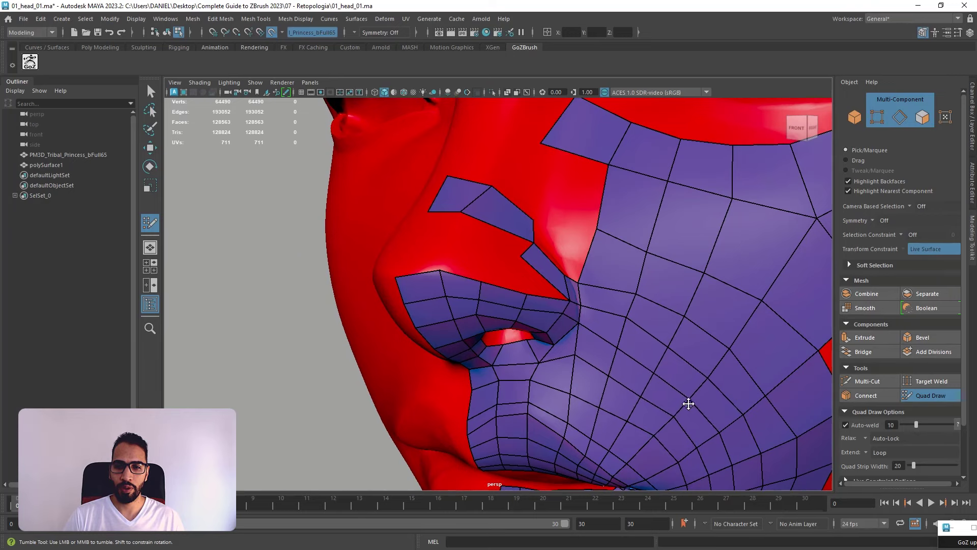
# - Adjust the vertices between the nostril and the upper lip to even out the quads there
pyautogui.keyDown('alt'); pyautogui.moveTo(624, 412); pyautogui.dragTo(655, 391); pyautogui.keyUp('alt')
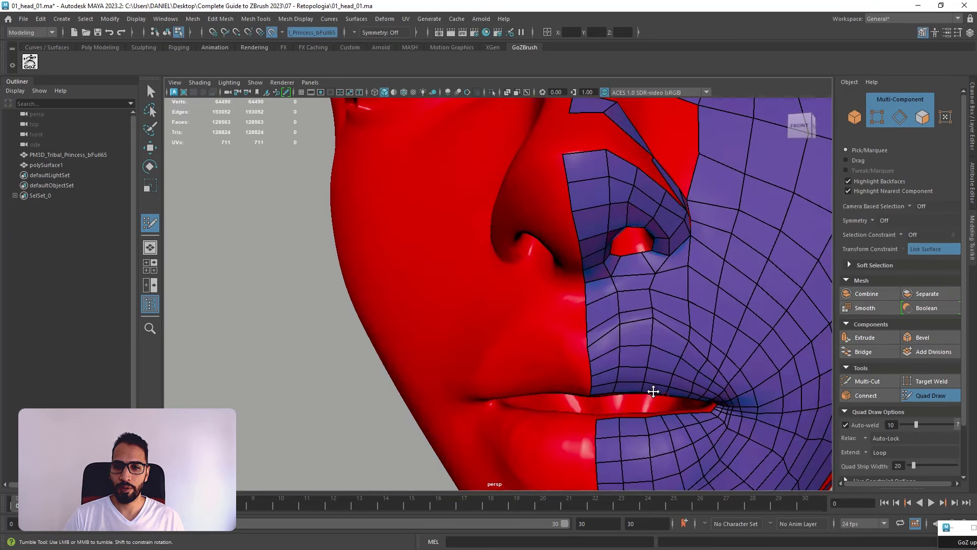
pyautogui.keyDown('alt'); pyautogui.moveTo(655, 391); pyautogui.dragTo(545, 340, button='middle'); pyautogui.keyUp('alt')
pyautogui.keyDown('alt'); pyautogui.moveTo(545, 340); pyautogui.dragTo(532, 310, button='right'); pyautogui.keyUp('alt')
pyautogui.keyDown('alt'); pyautogui.moveTo(533, 310); pyautogui.dragTo(545, 294); pyautogui.keyUp('alt')
pyautogui.keyDown('alt'); pyautogui.moveTo(545, 294); pyautogui.dragTo(537, 265, button='right'); pyautogui.keyUp('alt')
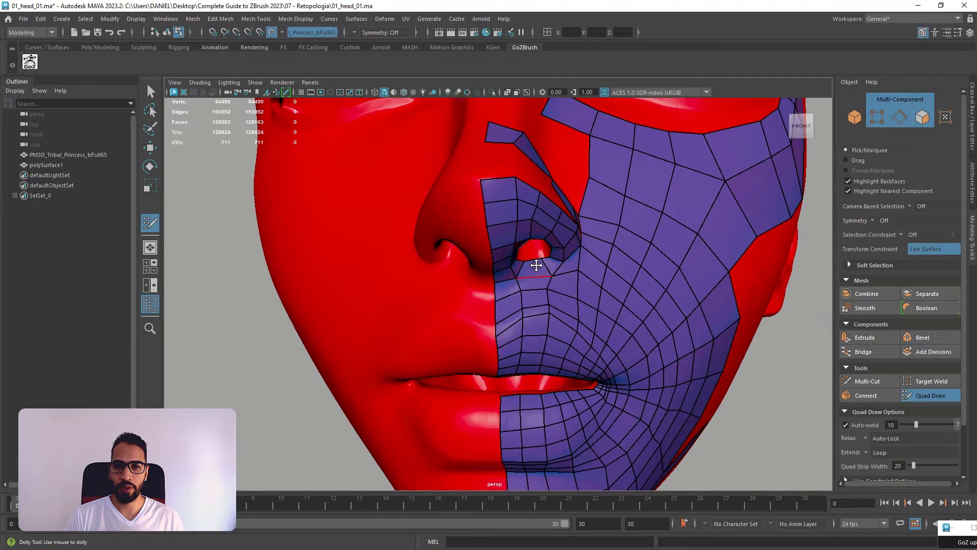
pyautogui.moveTo(536, 265)
pyautogui.keyDown('alt'); pyautogui.mouseDown()
pyautogui.moveTo(584, 266)
pyautogui.moveTo(537, 275)
pyautogui.moveTo(544, 301)
pyautogui.mouseUp(); pyautogui.keyUp('alt')
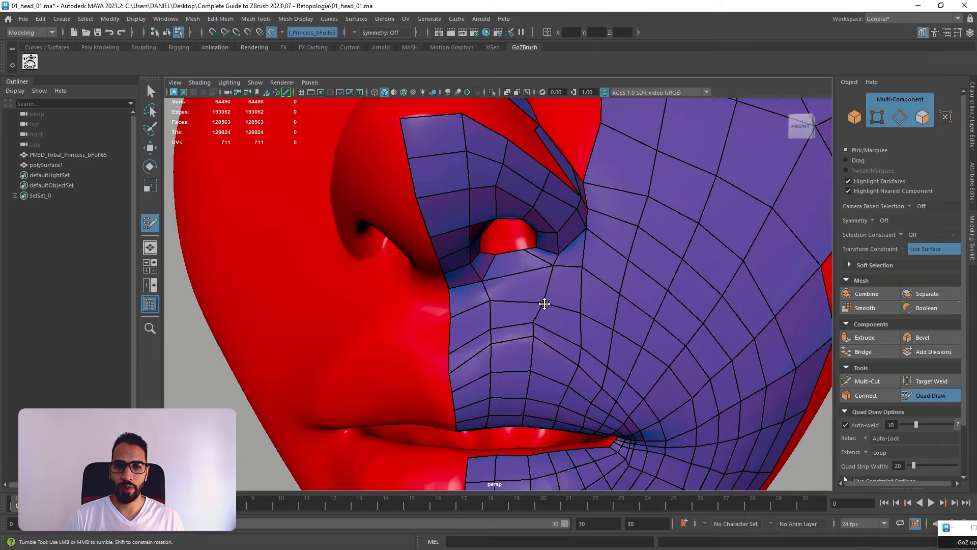
pyautogui.moveTo(491, 304)
pyautogui.mouseDown()
pyautogui.moveTo(532, 292)
pyautogui.moveTo(343, 252)
pyautogui.moveTo(497, 389)
pyautogui.moveTo(533, 312)
pyautogui.moveTo(617, 320)
pyautogui.moveTo(521, 303)
pyautogui.moveTo(535, 351)
pyautogui.mouseUp()
# - Join the wing quads to the nostril patch's upper edge and extend the nose strip with a quad down the wing
pyautogui.scroll(5, 511, 325)
pyautogui.keyDown('alt'); pyautogui.moveTo(482, 289); pyautogui.dragTo(488, 318, button='middle'); pyautogui.keyUp('alt')
pyautogui.keyDown('alt'); pyautogui.moveTo(488, 318); pyautogui.dragTo(357, 340); pyautogui.keyUp('alt')
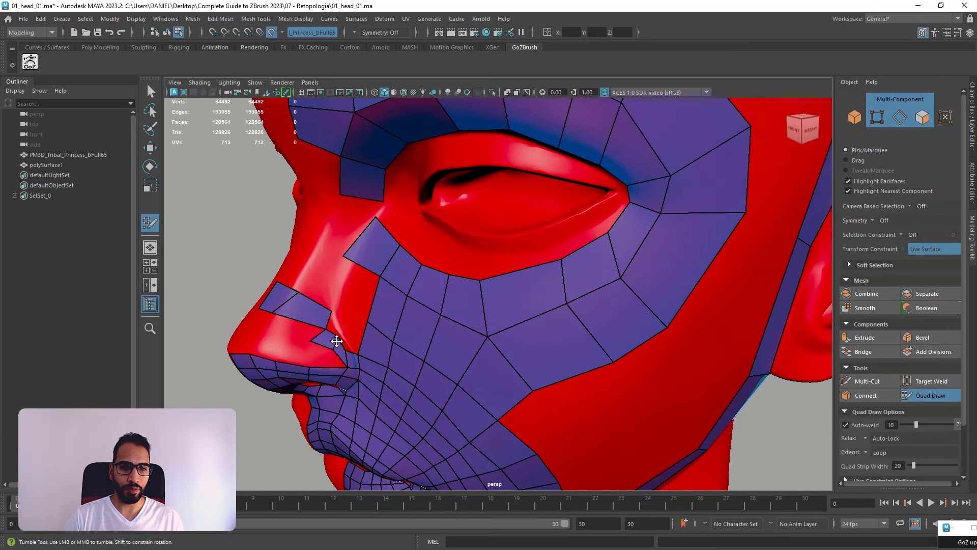
pyautogui.keyDown('alt'); pyautogui.moveTo(348, 350); pyautogui.dragTo(355, 342); pyautogui.keyUp('alt')
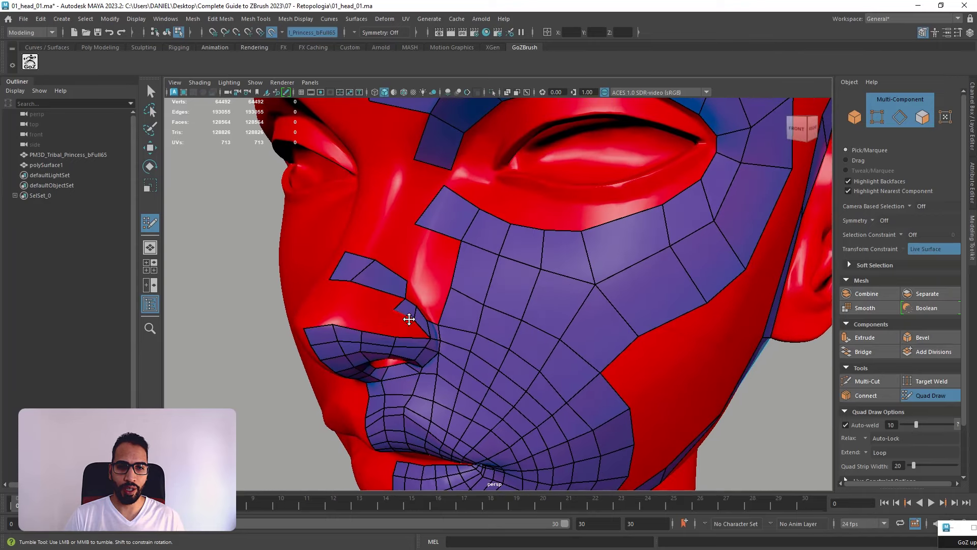
pyautogui.scroll(3, 387, 320)
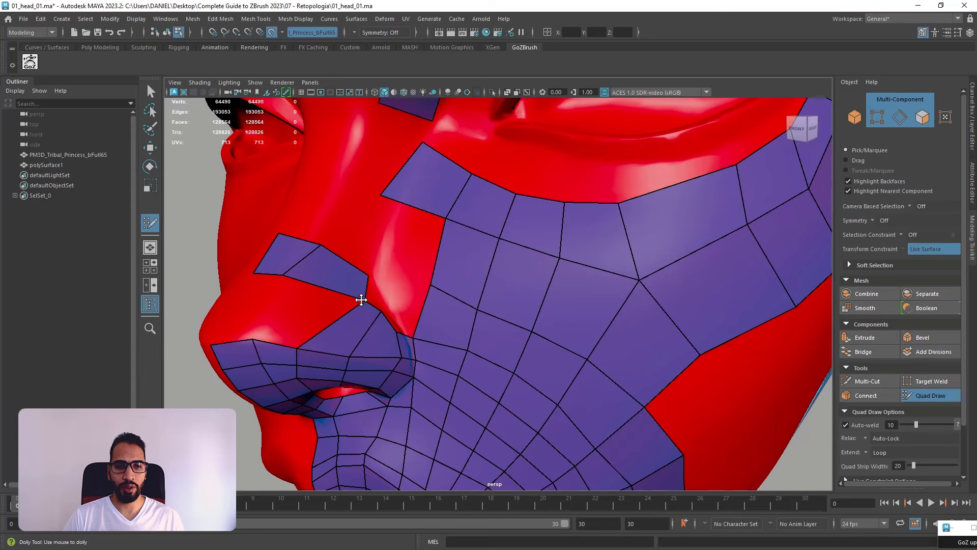
pyautogui.moveTo(361, 300)
pyautogui.mouseDown()
pyautogui.moveTo(312, 283)
pyautogui.moveTo(357, 266)
pyautogui.mouseUp()
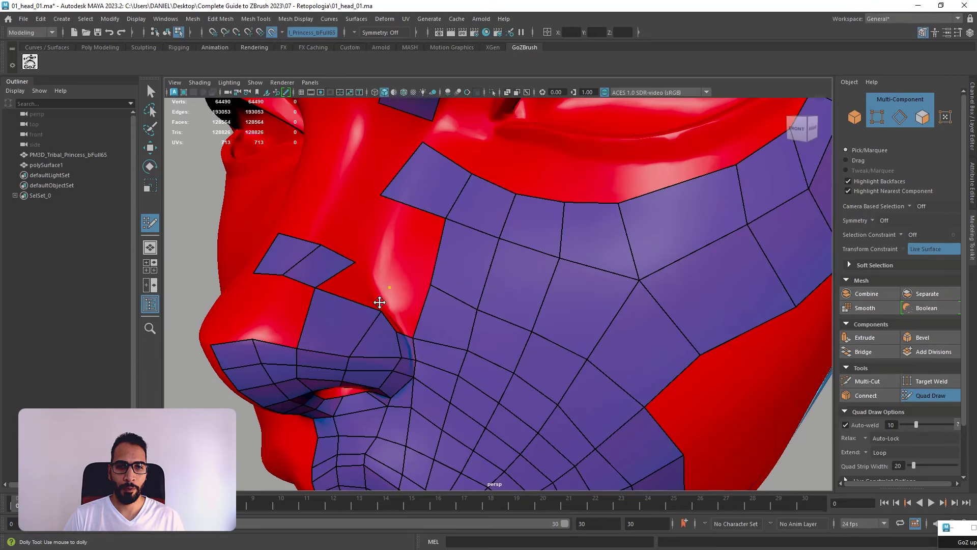
pyautogui.keyDown('shift'); pyautogui.click(377, 290); pyautogui.keyUp('shift')
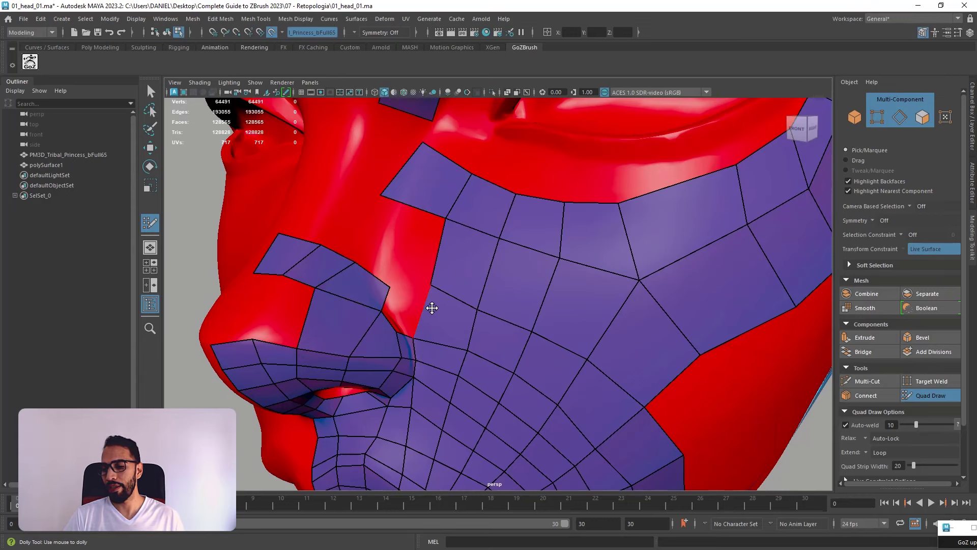
pyautogui.scroll(2, 438, 307)
pyautogui.scroll(2, 441, 296)
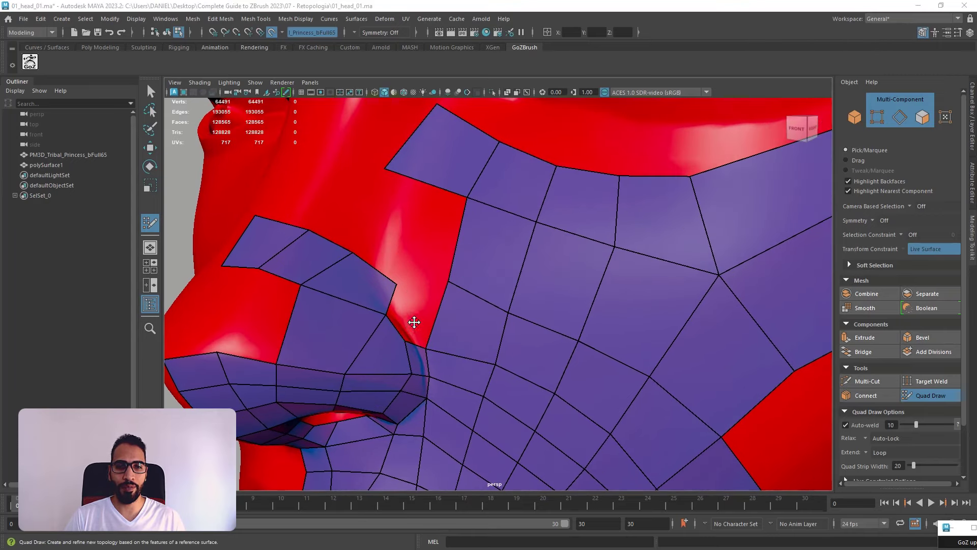
pyautogui.keyDown('alt'); pyautogui.moveTo(415, 322); pyautogui.dragTo(362, 336); pyautogui.keyUp('alt')
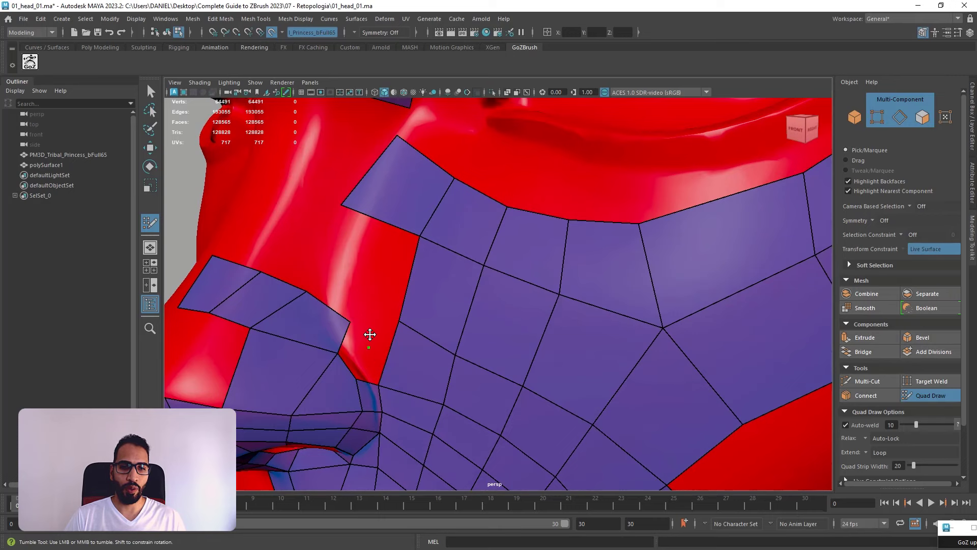
pyautogui.keyDown('shift'); pyautogui.click(380, 333); pyautogui.keyUp('shift')
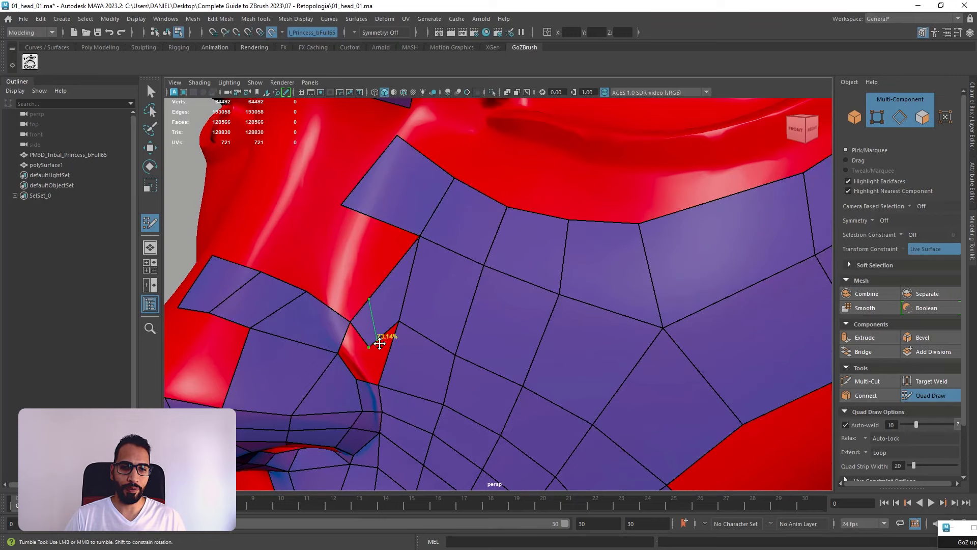
pyautogui.hotkey('ctrl', 'z')
# - Fill the gap between the nose strip's end and the cheek patch, and move the strip's vertices down along the wing
pyautogui.keyDown('alt'); pyautogui.moveTo(366, 375); pyautogui.dragTo(327, 331, button='right'); pyautogui.keyUp('alt')
pyautogui.keyDown('alt'); pyautogui.moveTo(401, 349); pyautogui.dragTo(371, 326); pyautogui.keyUp('alt')
pyautogui.keyDown('alt'); pyautogui.moveTo(372, 326); pyautogui.dragTo(452, 367, button='right'); pyautogui.keyUp('alt')
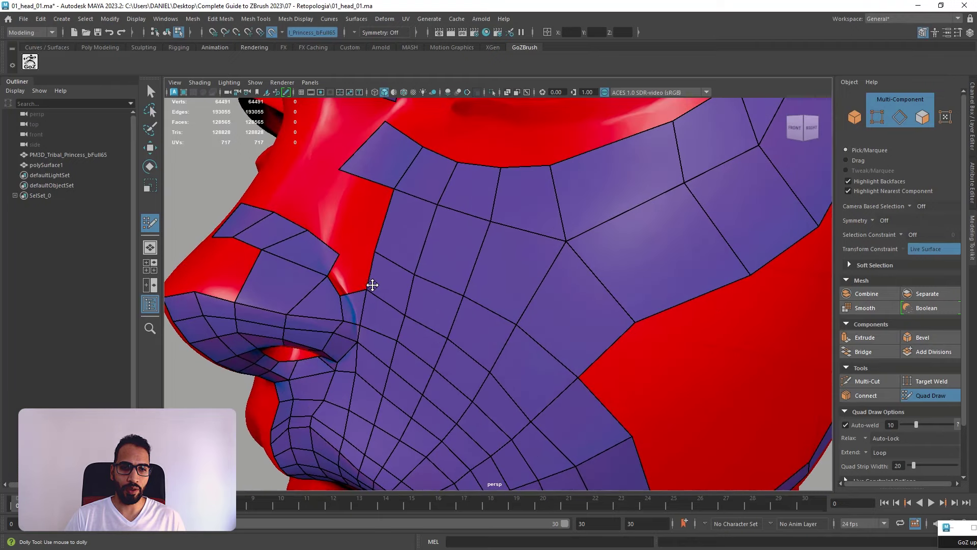
pyautogui.keyDown('shift'); pyautogui.click(357, 295); pyautogui.keyUp('shift')
pyautogui.moveTo(357, 296); pyautogui.dragTo(355, 298)
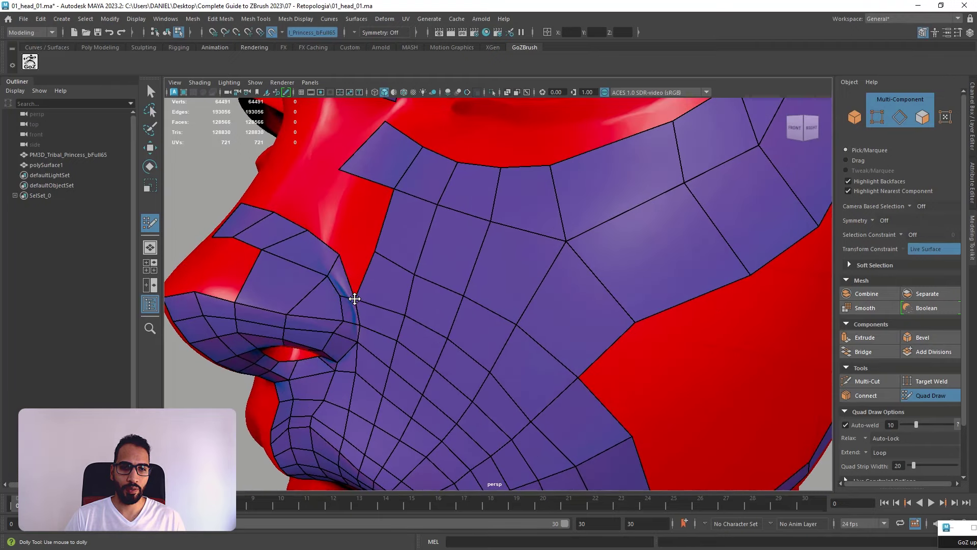
pyautogui.moveTo(304, 266); pyautogui.dragTo(297, 279)
pyautogui.moveTo(326, 247); pyautogui.dragTo(318, 259)
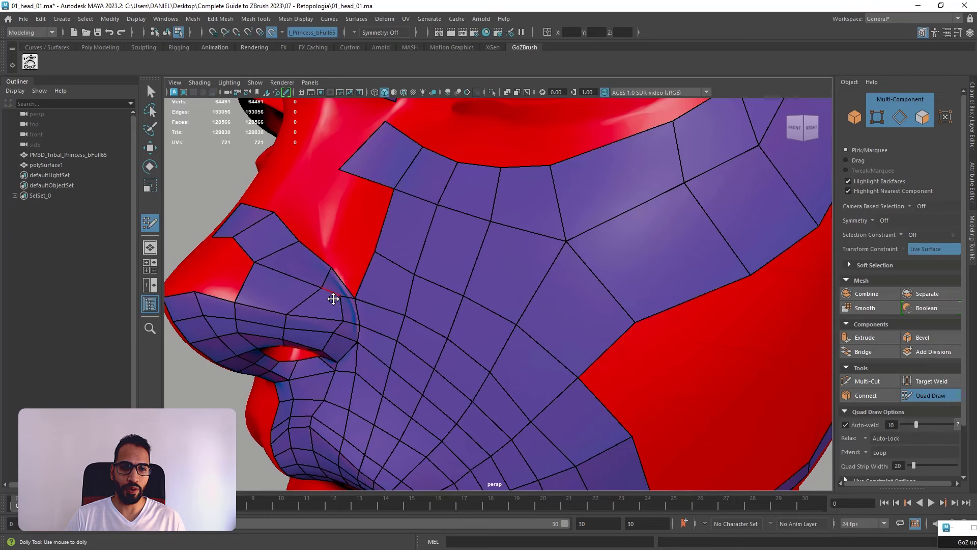
# - Fill two quads between the nose strip and the nose tip patch up to the centre line
pyautogui.keyDown('alt'); pyautogui.moveTo(288, 307); pyautogui.dragTo(397, 301); pyautogui.keyUp('alt')
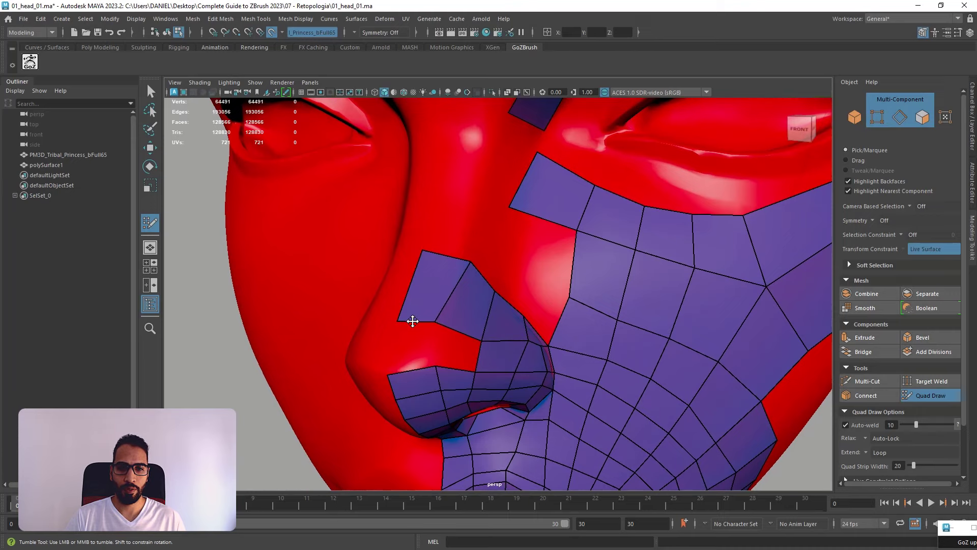
pyautogui.keyDown('alt'); pyautogui.moveTo(436, 327); pyautogui.dragTo(487, 309); pyautogui.keyUp('alt')
pyautogui.keyDown('alt'); pyautogui.moveTo(487, 308); pyautogui.dragTo(486, 310, button='middle'); pyautogui.keyUp('alt')
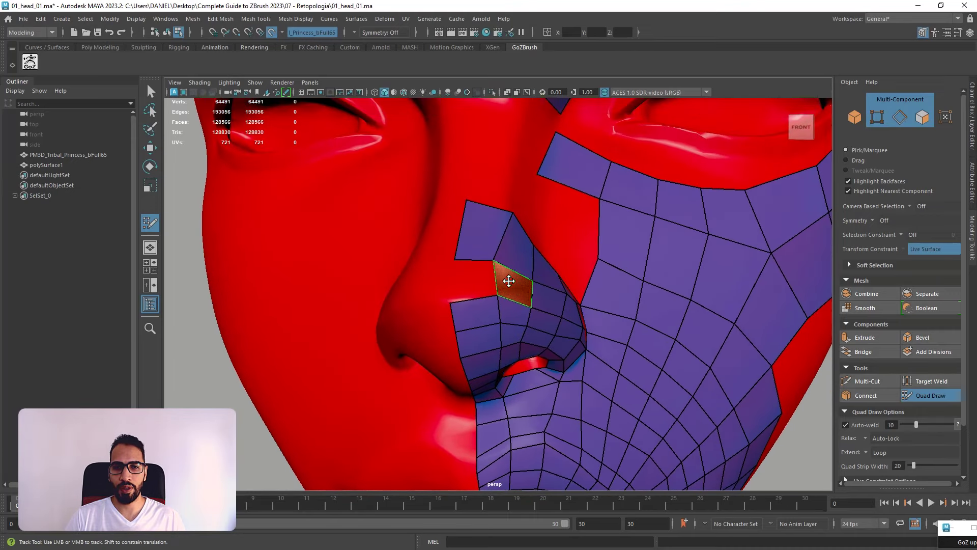
pyautogui.keyDown('shift'); pyautogui.click(506, 279); pyautogui.keyUp('shift')
pyautogui.keyDown('shift'); pyautogui.click(472, 279); pyautogui.keyUp('shift')
# - Lower the nose patch's upper edge vertices on the bridge to even out the top row of quads
pyautogui.keyDown('alt'); pyautogui.moveTo(506, 282); pyautogui.dragTo(524, 230); pyautogui.keyUp('alt')
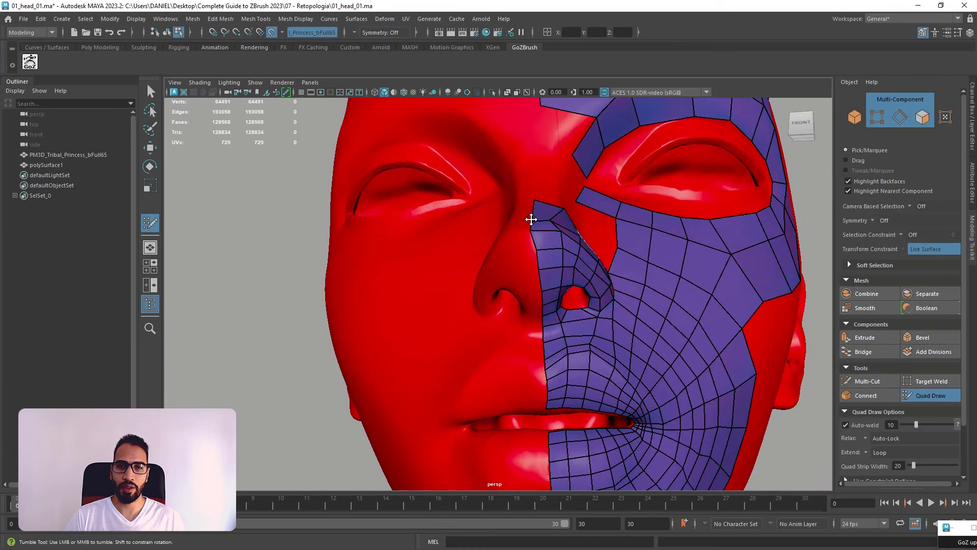
pyautogui.keyDown('alt'); pyautogui.moveTo(552, 242); pyautogui.dragTo(473, 294); pyautogui.keyUp('alt')
pyautogui.scroll(3, 458, 292)
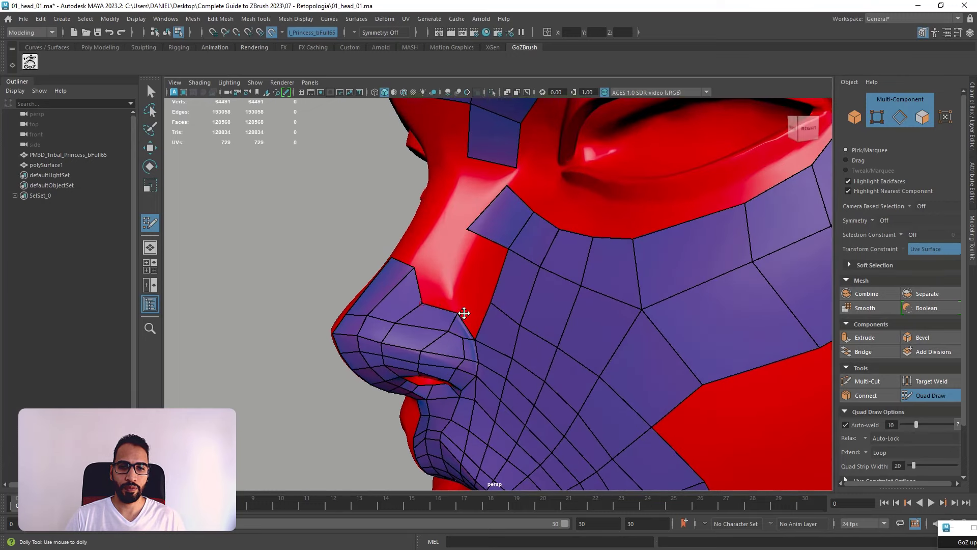
pyautogui.moveTo(392, 258); pyautogui.dragTo(383, 278)
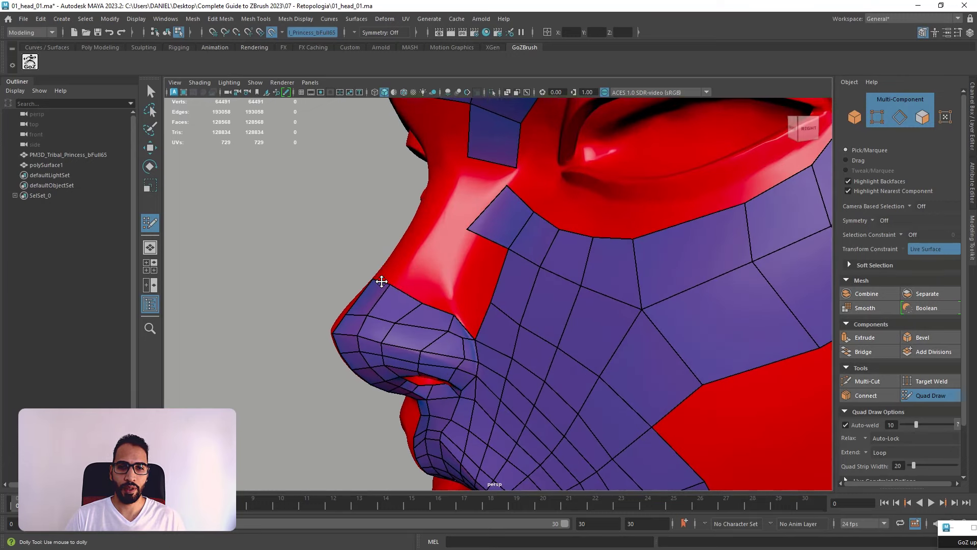
# - Reposition the nose patch's inner vertices on the side of the tip above the nostril for smoother rows
pyautogui.keyDown('alt'); pyautogui.moveTo(467, 286); pyautogui.dragTo(517, 316); pyautogui.keyUp('alt')
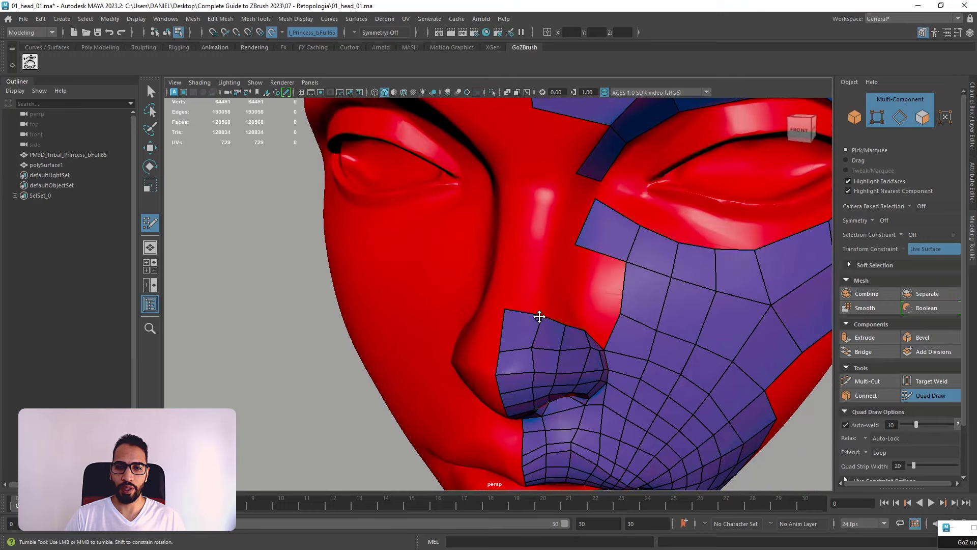
pyautogui.keyDown('alt'); pyautogui.moveTo(470, 288); pyautogui.dragTo(567, 356); pyautogui.keyUp('alt')
pyautogui.scroll(2, 492, 301)
pyautogui.keyDown('alt'); pyautogui.moveTo(485, 321); pyautogui.dragTo(504, 306); pyautogui.keyUp('alt')
pyautogui.scroll(1, 503, 305)
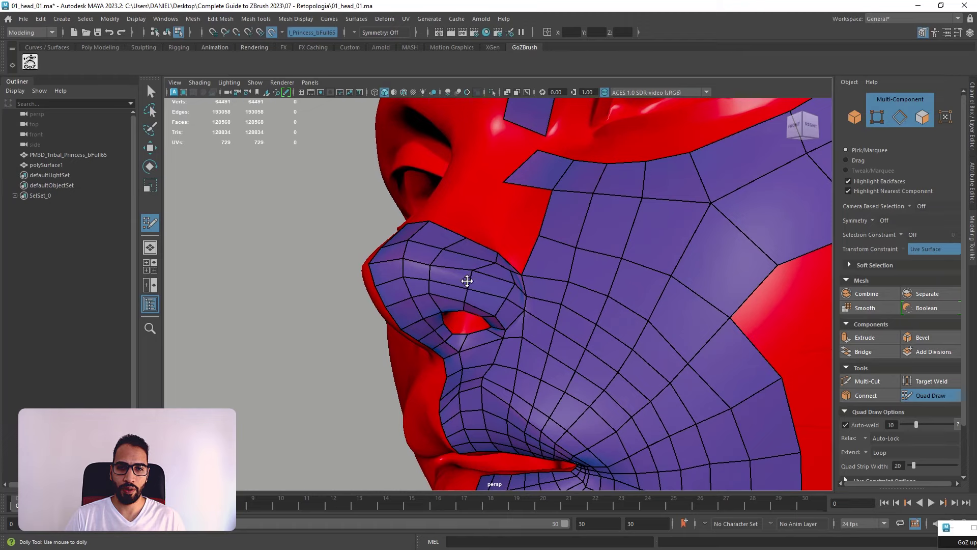
pyautogui.keyDown('alt'); pyautogui.moveTo(518, 297); pyautogui.dragTo(468, 307); pyautogui.keyUp('alt')
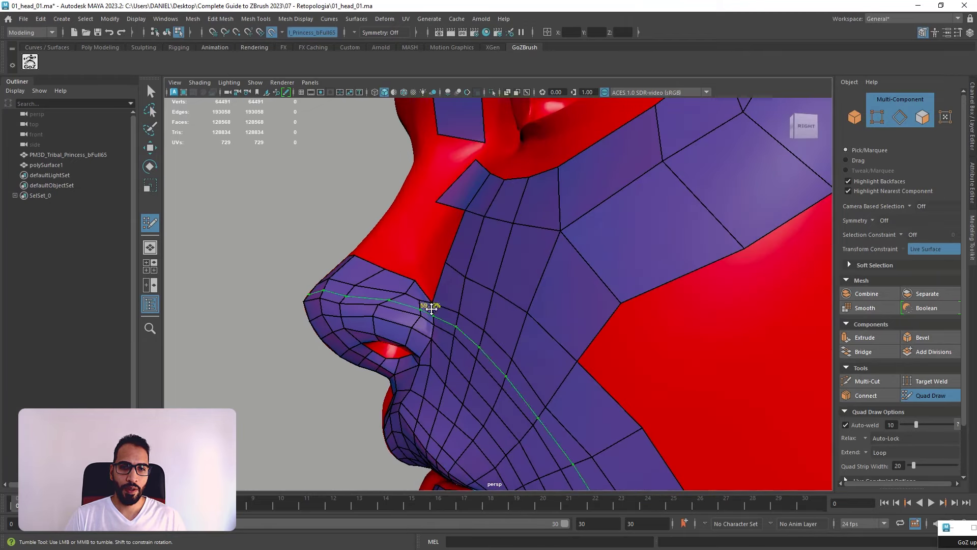
pyautogui.scroll(3, 443, 314)
pyautogui.keyDown('alt'); pyautogui.moveTo(455, 352); pyautogui.dragTo(366, 328); pyautogui.keyUp('alt')
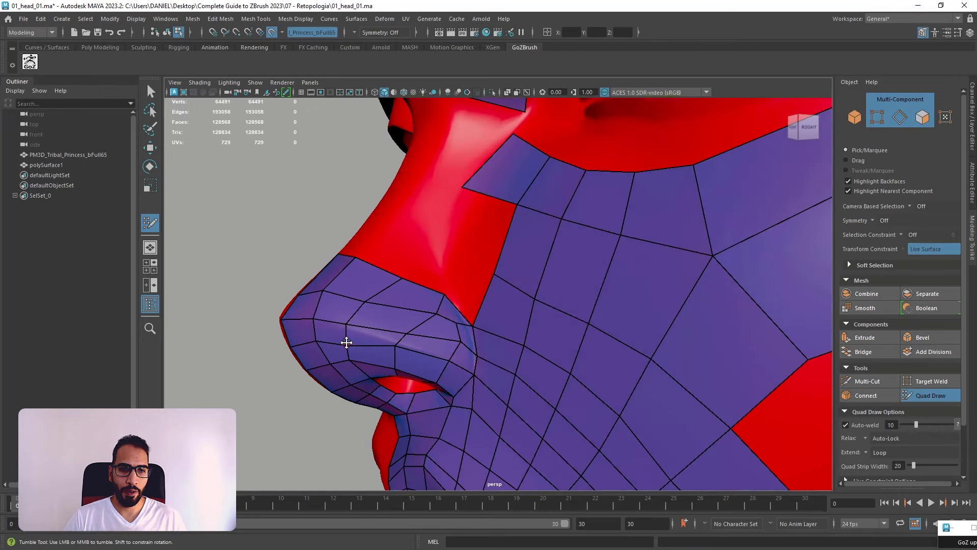
pyautogui.keyDown('alt'); pyautogui.moveTo(461, 317); pyautogui.dragTo(349, 301); pyautogui.keyUp('alt')
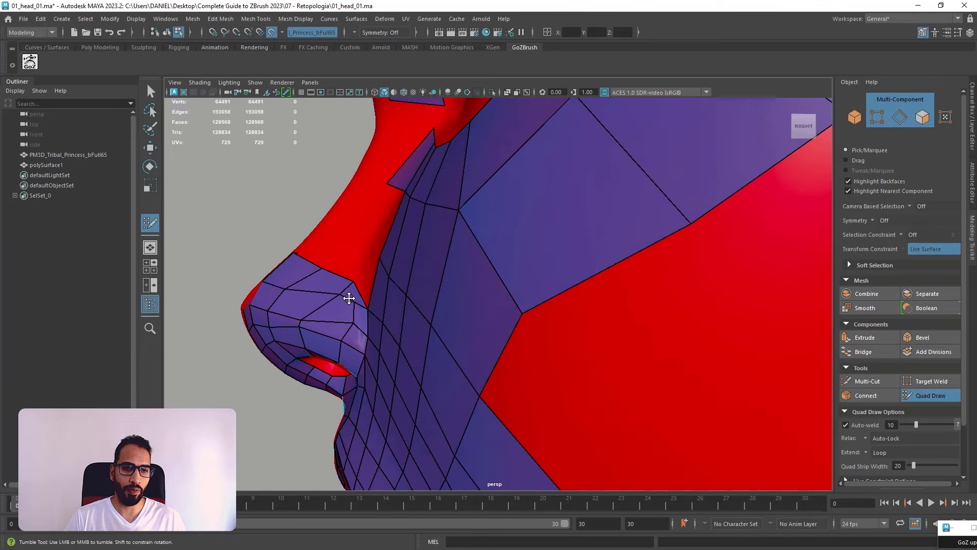
pyautogui.moveTo(290, 312); pyautogui.dragTo(303, 300)
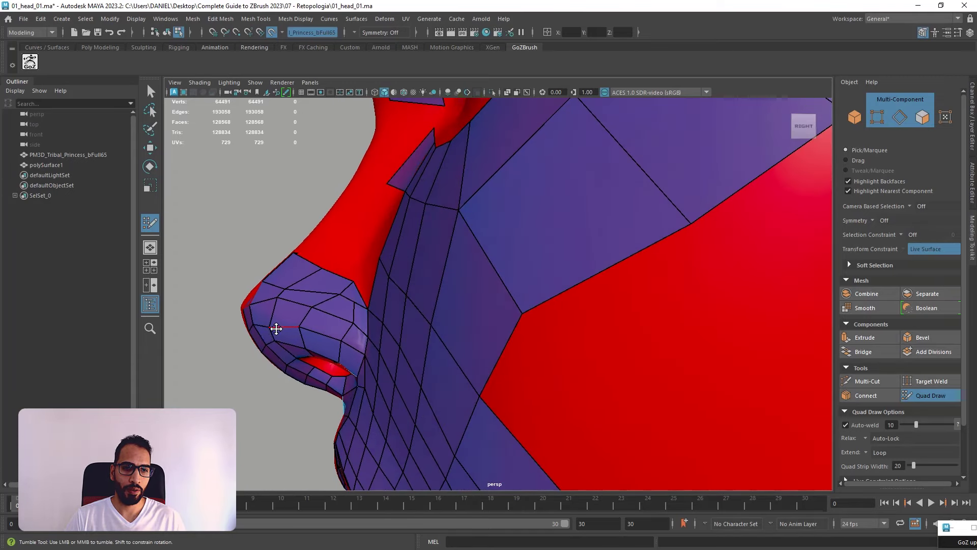
pyautogui.moveTo(276, 329)
pyautogui.mouseDown()
pyautogui.moveTo(269, 319)
pyautogui.moveTo(342, 323)
pyautogui.moveTo(294, 318)
pyautogui.mouseUp()
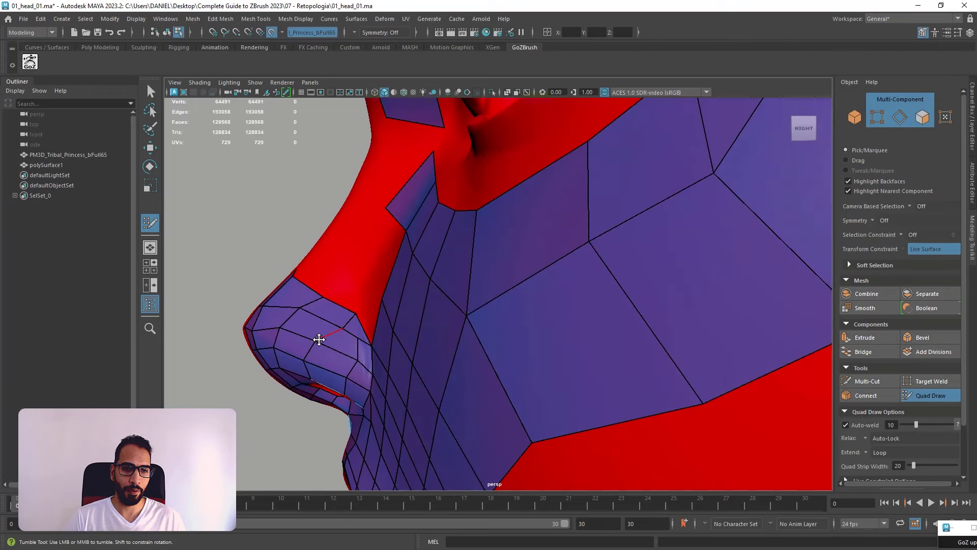
# - Examine the nose patch and the open gap on the bridge from the front, the side and three-quarter angles
pyautogui.keyDown('alt'); pyautogui.moveTo(357, 336); pyautogui.dragTo(525, 283); pyautogui.keyUp('alt')
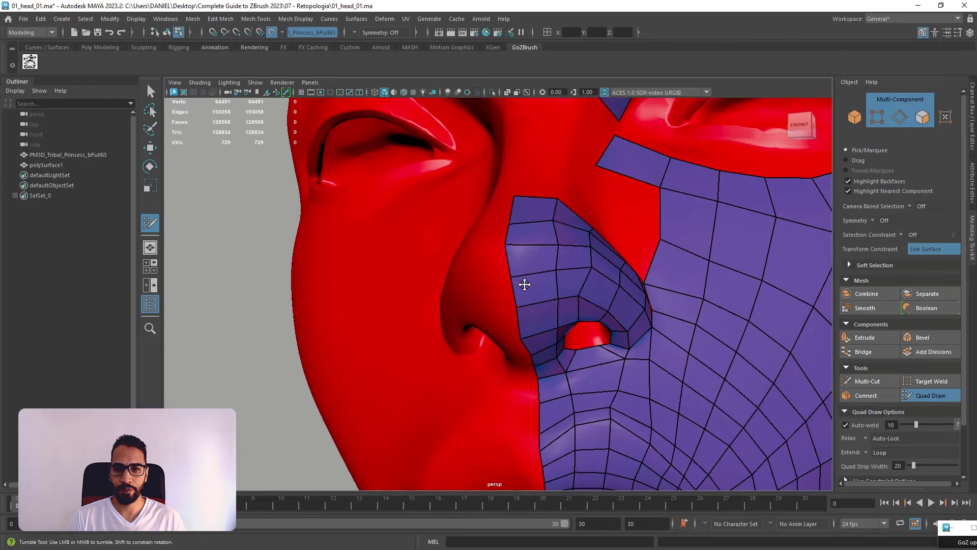
pyautogui.moveTo(548, 237); pyautogui.dragTo(589, 249)
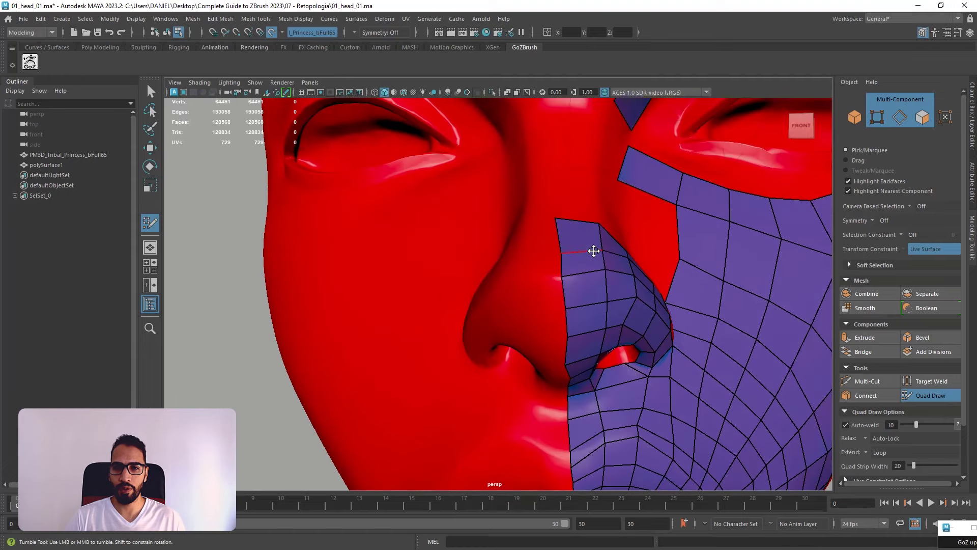
pyautogui.moveTo(606, 282)
pyautogui.keyDown('alt'); pyautogui.mouseDown()
pyautogui.moveTo(554, 205)
pyautogui.moveTo(554, 216)
pyautogui.moveTo(478, 221)
pyautogui.mouseUp(); pyautogui.keyUp('alt')
pyautogui.moveTo(405, 194)
pyautogui.keyDown('alt'); pyautogui.mouseDown()
pyautogui.moveTo(399, 233)
pyautogui.moveTo(543, 227)
pyautogui.mouseUp(); pyautogui.keyUp('alt')
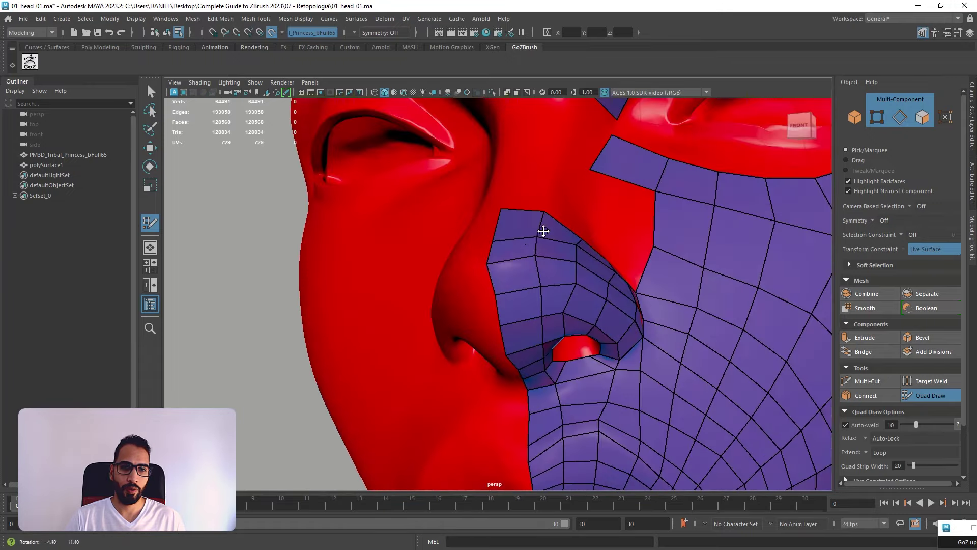
pyautogui.moveTo(497, 267)
pyautogui.keyDown('alt'); pyautogui.mouseDown()
pyautogui.moveTo(471, 265)
pyautogui.moveTo(526, 277)
pyautogui.moveTo(386, 348)
pyautogui.mouseUp(); pyautogui.keyUp('alt')
pyautogui.keyDown('alt'); pyautogui.moveTo(386, 348); pyautogui.dragTo(406, 288, button='right'); pyautogui.keyUp('alt')
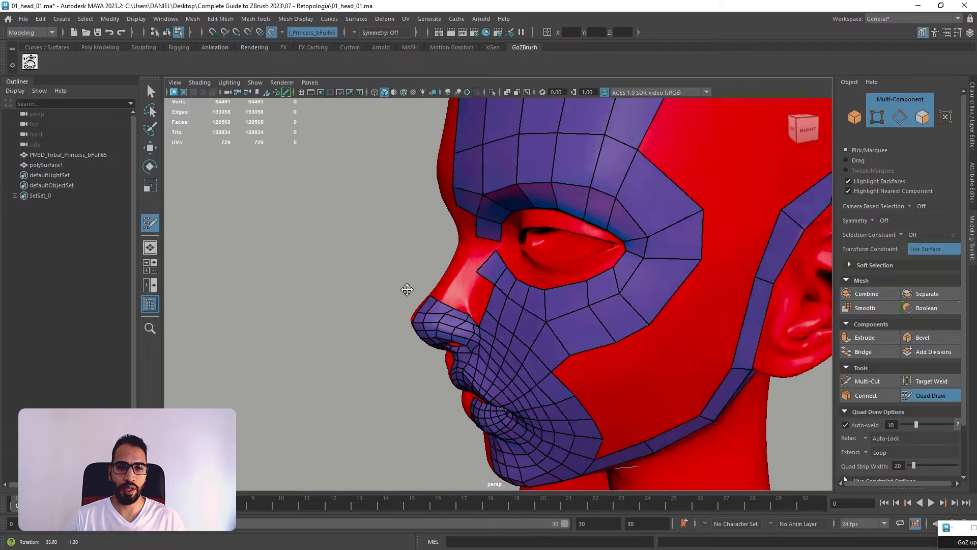
pyautogui.keyDown('alt'); pyautogui.moveTo(406, 288); pyautogui.dragTo(476, 286); pyautogui.keyUp('alt')
pyautogui.keyDown('alt'); pyautogui.moveTo(475, 286); pyautogui.dragTo(578, 356, button='right'); pyautogui.keyUp('alt')
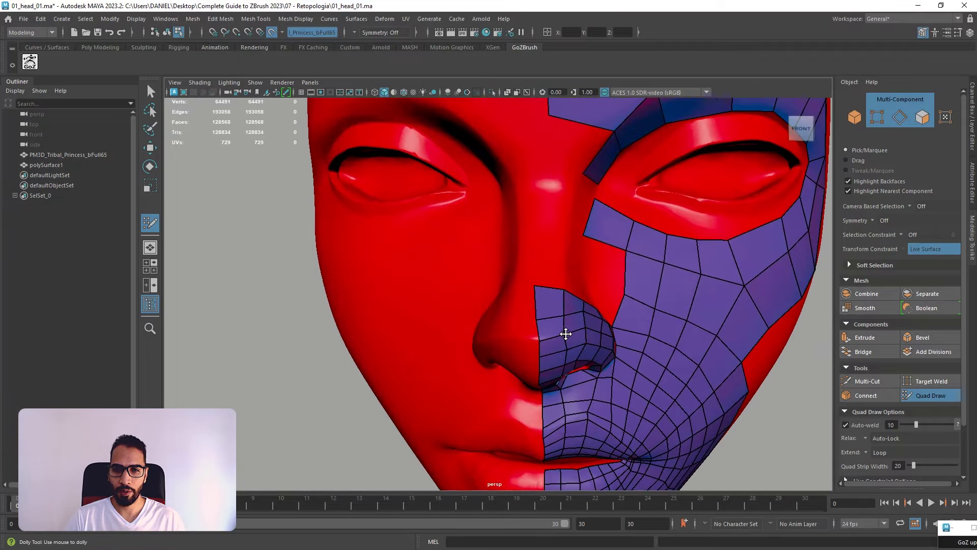
pyautogui.keyDown('alt'); pyautogui.moveTo(566, 333); pyautogui.dragTo(545, 333); pyautogui.keyUp('alt')
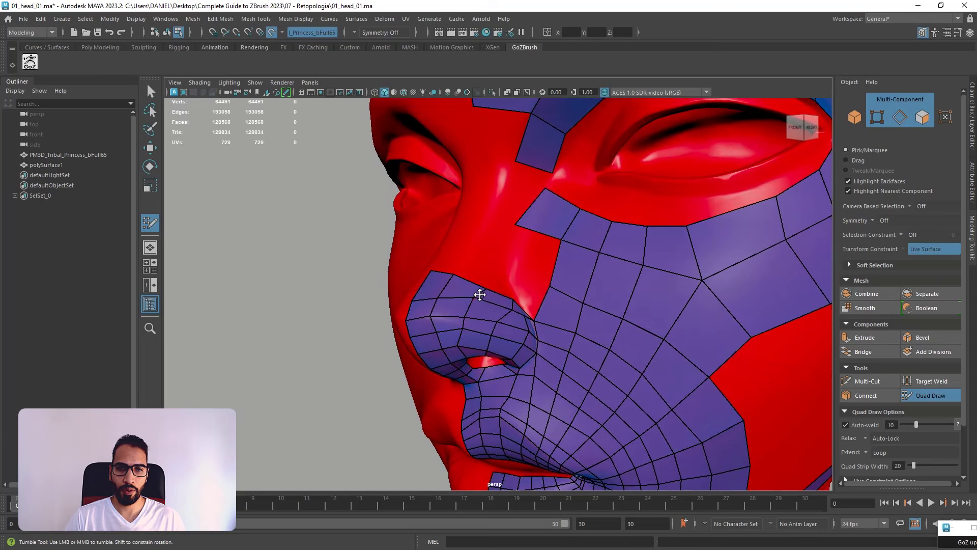
pyautogui.keyDown('alt'); pyautogui.moveTo(484, 286); pyautogui.dragTo(410, 306); pyautogui.keyUp('alt')
pyautogui.scroll(5, 444, 292)
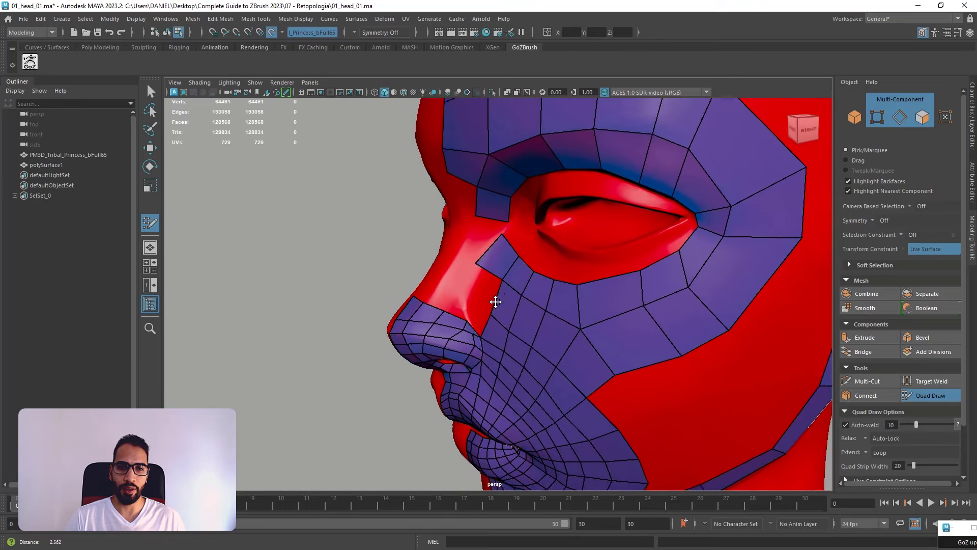
# - Place points on the bridge and fill a row of three quads from above the nose patch to the cheek patch
pyautogui.click(450, 287)
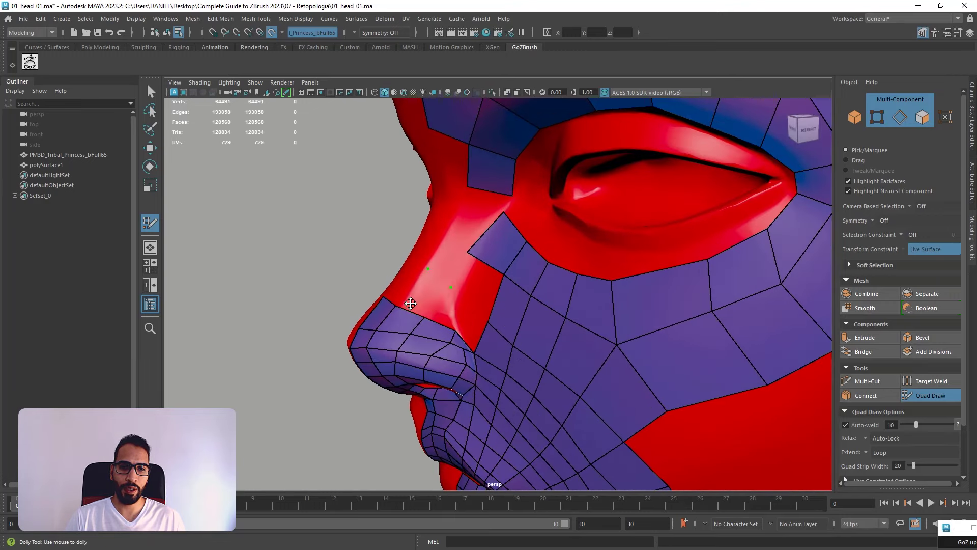
pyautogui.keyDown('shift'); pyautogui.click(413, 298); pyautogui.keyUp('shift')
pyautogui.keyDown('alt'); pyautogui.moveTo(402, 306); pyautogui.dragTo(496, 256); pyautogui.keyUp('alt')
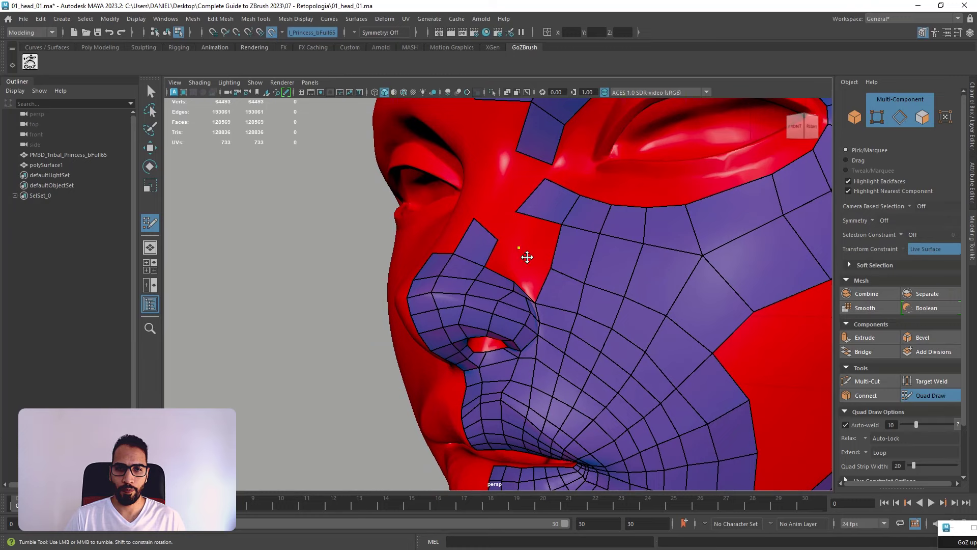
pyautogui.keyDown('shift'); pyautogui.click(504, 262); pyautogui.keyUp('shift')
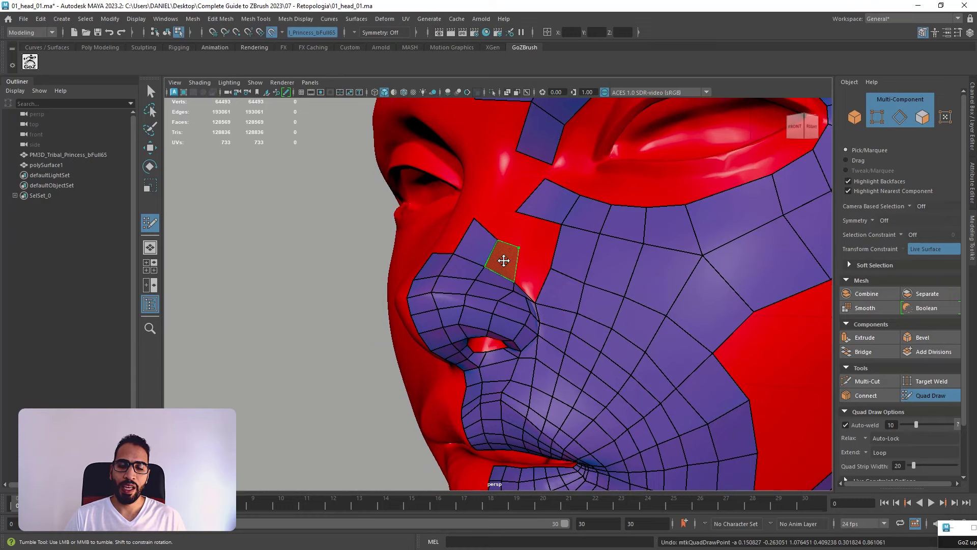
pyautogui.keyDown('shift'); pyautogui.click(520, 259); pyautogui.keyUp('shift')
pyautogui.keyDown('alt'); pyautogui.moveTo(519, 257); pyautogui.dragTo(501, 284); pyautogui.keyUp('alt')
pyautogui.keyDown('shift'); pyautogui.click(487, 284); pyautogui.keyUp('shift')
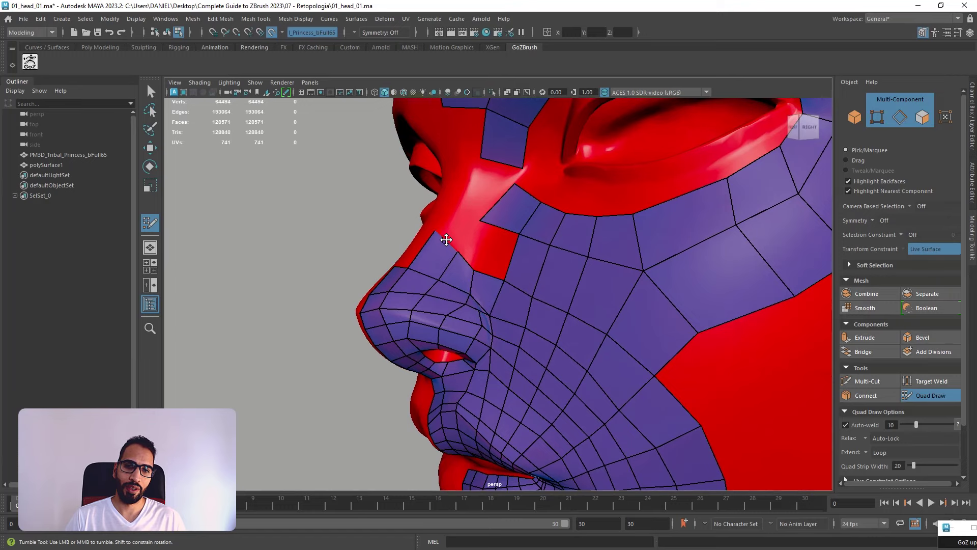
# - Fill the quad between the nose row and the cheek patch, and extend the inner brow strip down to the nose row
pyautogui.moveTo(446, 240); pyautogui.dragTo(529, 312)
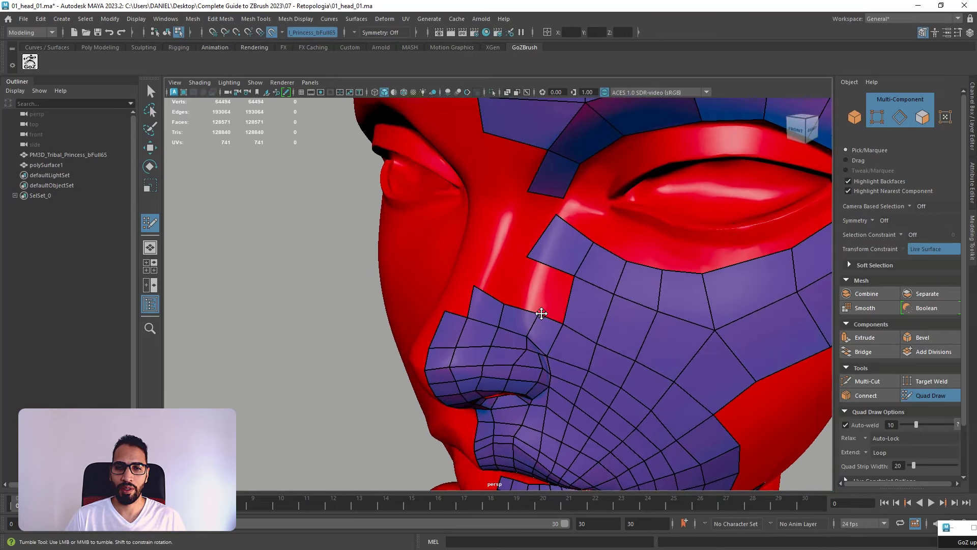
pyautogui.keyDown('alt'); pyautogui.moveTo(589, 233); pyautogui.dragTo(563, 218); pyautogui.keyUp('alt')
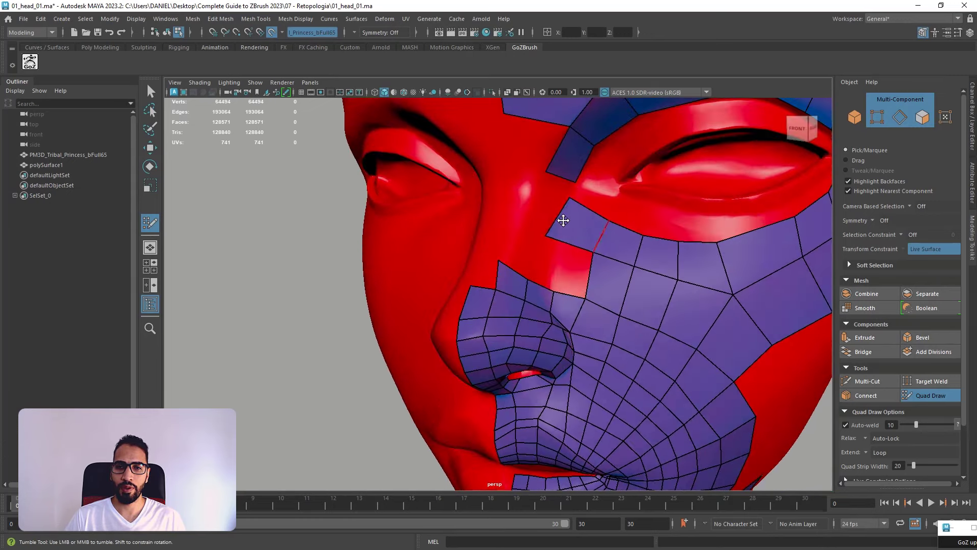
pyautogui.keyDown('shift'); pyautogui.click(564, 265); pyautogui.keyUp('shift')
pyautogui.keyDown('alt'); pyautogui.moveTo(549, 220); pyautogui.dragTo(498, 221); pyautogui.keyUp('alt')
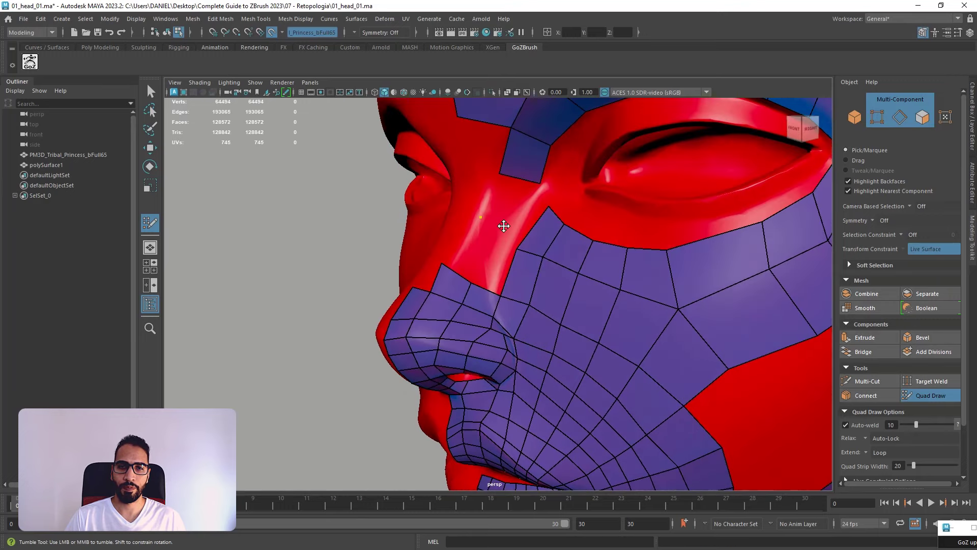
pyautogui.keyDown('shift'); pyautogui.click(495, 228); pyautogui.keyUp('shift')
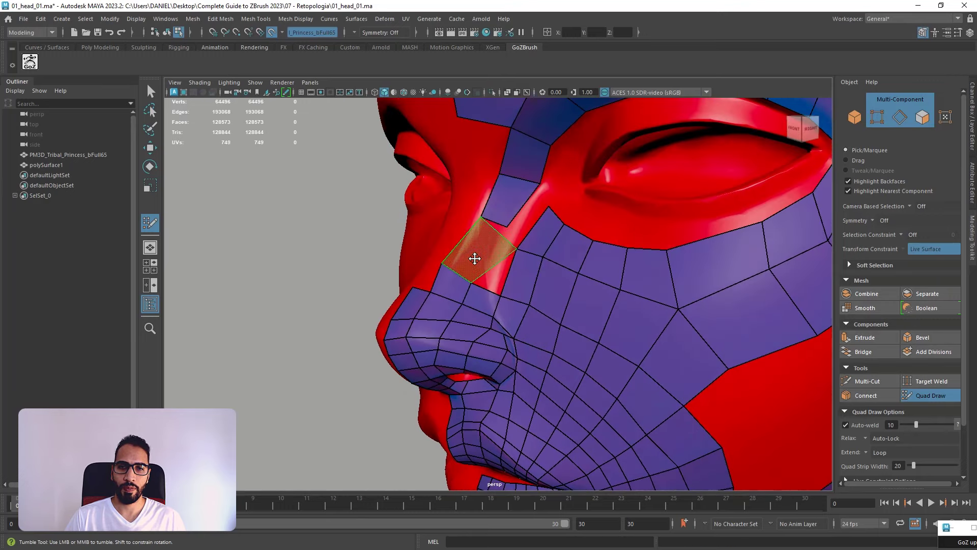
pyautogui.keyDown('shift'); pyautogui.click(477, 246); pyautogui.keyUp('shift')
# - Rework the quad linking the brow strip to the nose row, and fill the neighbouring bridge quads out to the centre line
pyautogui.keyDown('alt'); pyautogui.moveTo(524, 227); pyautogui.dragTo(557, 237); pyautogui.keyUp('alt')
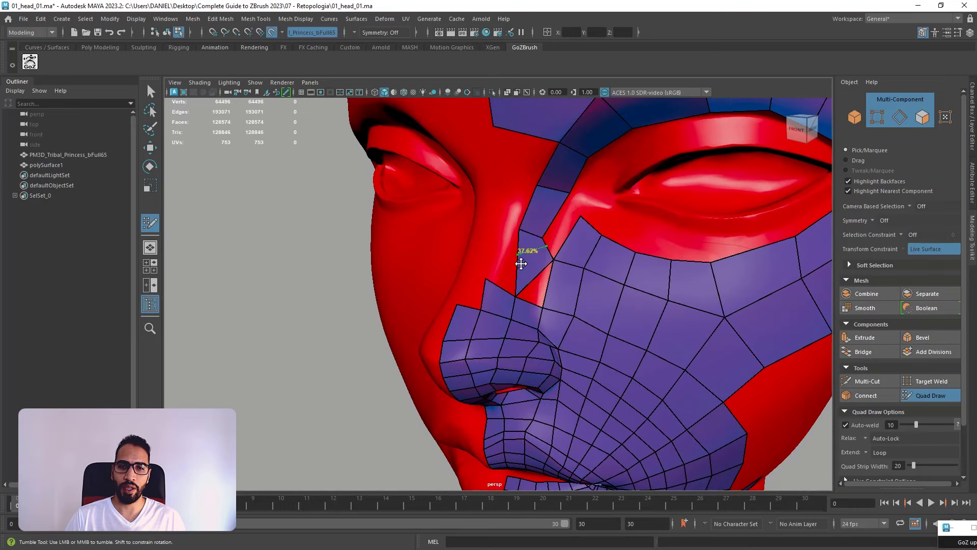
pyautogui.hotkey('ctrl', 'z')
pyautogui.keyDown('shift'); pyautogui.click(509, 257); pyautogui.keyUp('shift')
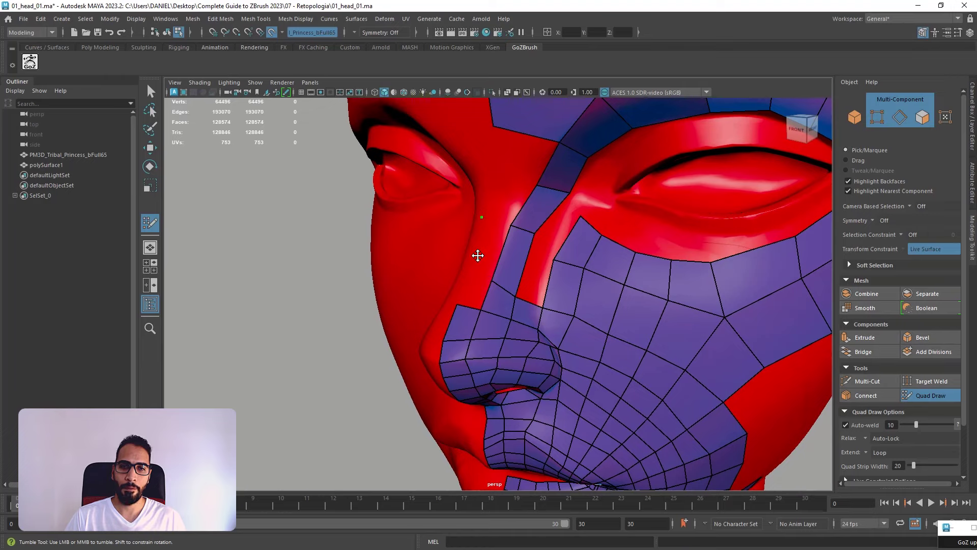
pyautogui.keyDown('shift'); pyautogui.click(483, 246); pyautogui.keyUp('shift')
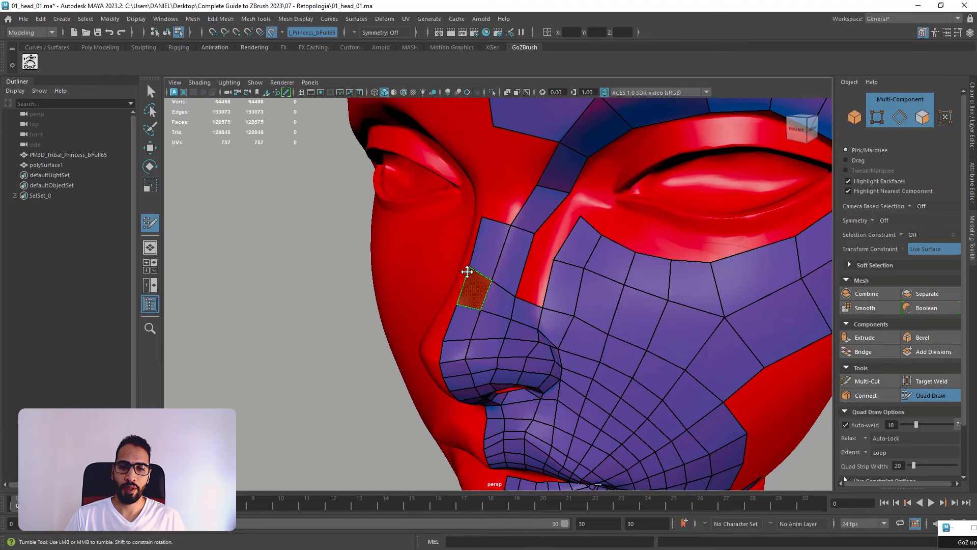
pyautogui.keyDown('shift'); pyautogui.click(470, 271); pyautogui.keyUp('shift')
pyautogui.moveTo(468, 278)
pyautogui.keyDown('alt'); pyautogui.mouseDown()
pyautogui.moveTo(519, 276)
pyautogui.moveTo(530, 267)
pyautogui.moveTo(482, 278)
pyautogui.mouseUp(); pyautogui.keyUp('alt')
pyautogui.moveTo(498, 243)
pyautogui.mouseDown()
pyautogui.moveTo(494, 254)
pyautogui.moveTo(458, 235)
pyautogui.moveTo(456, 250)
pyautogui.mouseUp()
pyautogui.keyDown('shift'); pyautogui.click(514, 285); pyautogui.keyUp('shift')
# - Fill the remaining quads beside the inner eye corner and between the brow strip and the centre line
pyautogui.moveTo(541, 275)
pyautogui.keyDown('alt'); pyautogui.mouseDown()
pyautogui.moveTo(505, 268)
pyautogui.moveTo(537, 271)
pyautogui.moveTo(516, 292)
pyautogui.mouseUp(); pyautogui.keyUp('alt')
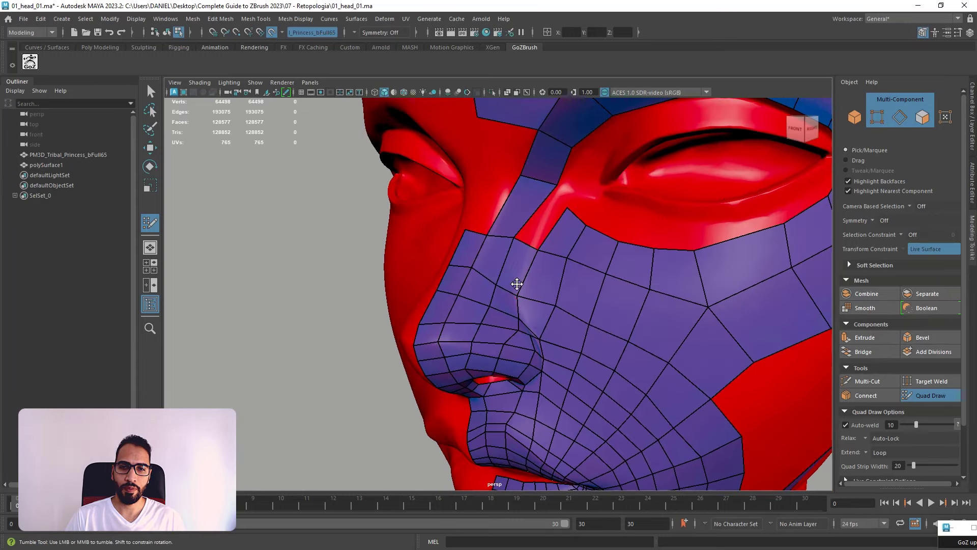
pyautogui.moveTo(537, 250)
pyautogui.mouseDown()
pyautogui.moveTo(526, 249)
pyautogui.moveTo(582, 219)
pyautogui.moveTo(571, 212)
pyautogui.moveTo(578, 178)
pyautogui.moveTo(542, 174)
pyautogui.mouseUp()
pyautogui.keyDown('shift'); pyautogui.click(573, 210); pyautogui.keyUp('shift')
pyautogui.moveTo(520, 220)
pyautogui.keyDown('alt'); pyautogui.mouseDown()
pyautogui.moveTo(430, 196)
pyautogui.moveTo(482, 227)
pyautogui.moveTo(645, 195)
pyautogui.moveTo(538, 235)
pyautogui.mouseUp(); pyautogui.keyUp('alt')
pyautogui.moveTo(631, 196)
pyautogui.mouseDown()
pyautogui.moveTo(563, 257)
pyautogui.moveTo(591, 284)
pyautogui.mouseUp()
pyautogui.moveTo(691, 196); pyautogui.dragTo(640, 300)
pyautogui.press('Escape')
pyautogui.moveTo(545, 295)
pyautogui.keyDown('alt'); pyautogui.mouseDown()
pyautogui.moveTo(606, 308)
pyautogui.moveTo(563, 266)
pyautogui.moveTo(578, 288)
pyautogui.moveTo(563, 290)
pyautogui.moveTo(569, 321)
pyautogui.moveTo(554, 307)
pyautogui.moveTo(604, 268)
pyautogui.moveTo(527, 158)
pyautogui.moveTo(499, 157)
pyautogui.moveTo(530, 164)
pyautogui.moveTo(525, 207)
pyautogui.mouseUp(); pyautogui.keyUp('alt')
pyautogui.click(540, 191)
pyautogui.keyDown('shift'); pyautogui.click(547, 183); pyautogui.keyUp('shift')
pyautogui.keyDown('shift'); pyautogui.click(524, 153); pyautogui.keyUp('shift')
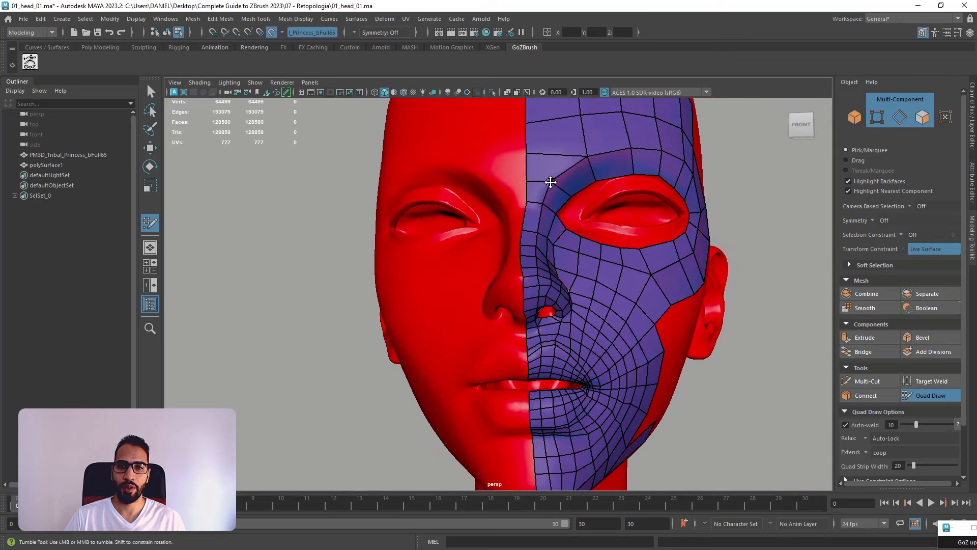
# - Insert a vertical edge loop through the brow strip and forehead above the eye
pyautogui.moveTo(588, 159)
pyautogui.mouseDown()
pyautogui.moveTo(577, 165)
pyautogui.moveTo(594, 166)
pyautogui.moveTo(552, 262)
pyautogui.moveTo(571, 191)
pyautogui.mouseUp()
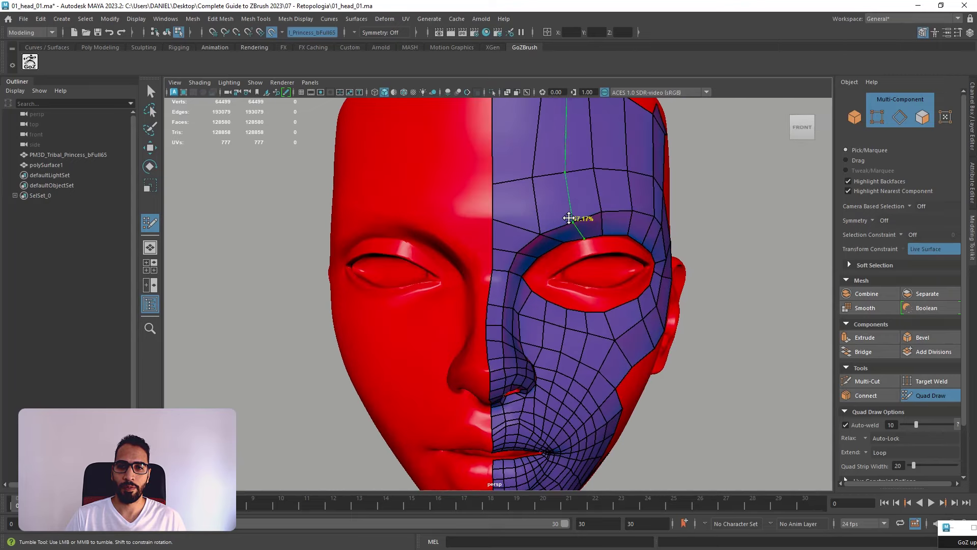
pyautogui.keyDown('ctrl'); pyautogui.click(571, 218); pyautogui.keyUp('ctrl')
pyautogui.keyDown('alt'); pyautogui.moveTo(552, 246); pyautogui.dragTo(497, 214); pyautogui.keyUp('alt')
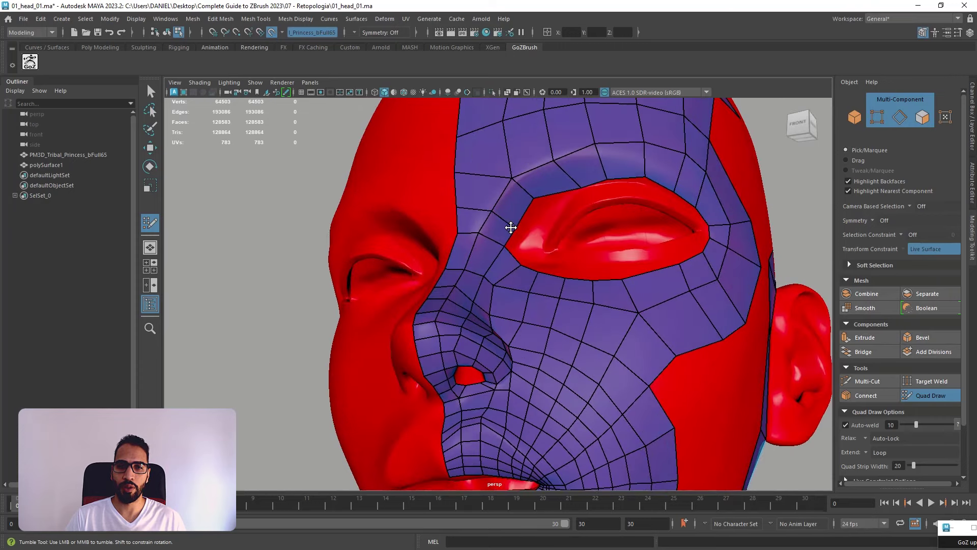
# - Move the vertices of the lower forehead row so the line above the brow runs evenly from centre to temple
pyautogui.keyDown('alt'); pyautogui.moveTo(517, 184); pyautogui.dragTo(577, 153); pyautogui.keyUp('alt')
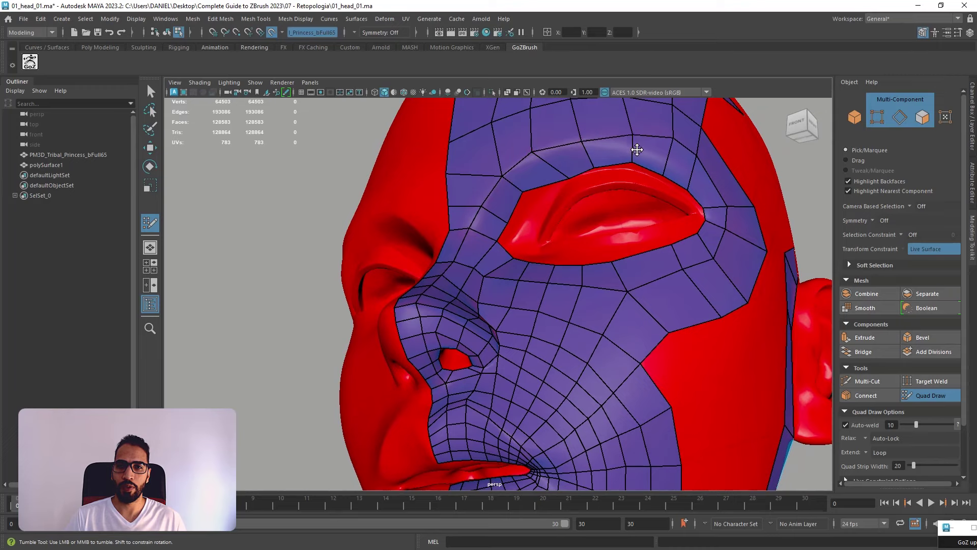
pyautogui.keyDown('alt'); pyautogui.moveTo(685, 153); pyautogui.dragTo(631, 196); pyautogui.keyUp('alt')
pyautogui.keyDown('alt'); pyautogui.moveTo(621, 207); pyautogui.dragTo(532, 199, button='right'); pyautogui.keyUp('alt')
pyautogui.keyDown('alt'); pyautogui.moveTo(533, 199); pyautogui.dragTo(574, 192); pyautogui.keyUp('alt')
pyautogui.scroll(5, 495, 216)
pyautogui.scroll(-3, 509, 207)
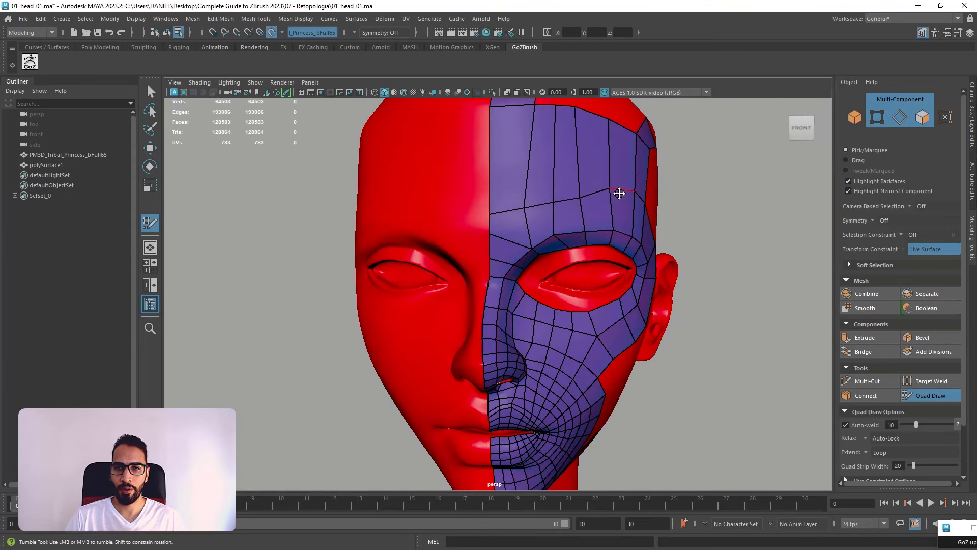
pyautogui.moveTo(619, 193); pyautogui.dragTo(622, 209)
pyautogui.moveTo(524, 209); pyautogui.dragTo(527, 214)
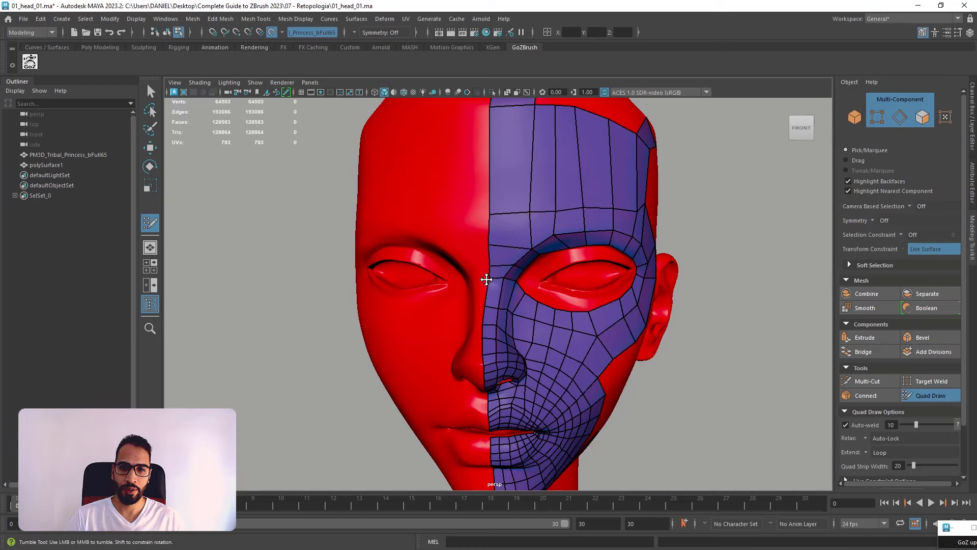
pyautogui.moveTo(509, 281)
pyautogui.keyDown('alt'); pyautogui.mouseDown()
pyautogui.moveTo(513, 271)
pyautogui.moveTo(497, 270)
pyautogui.moveTo(585, 230)
pyautogui.moveTo(556, 228)
pyautogui.mouseUp(); pyautogui.keyUp('alt')
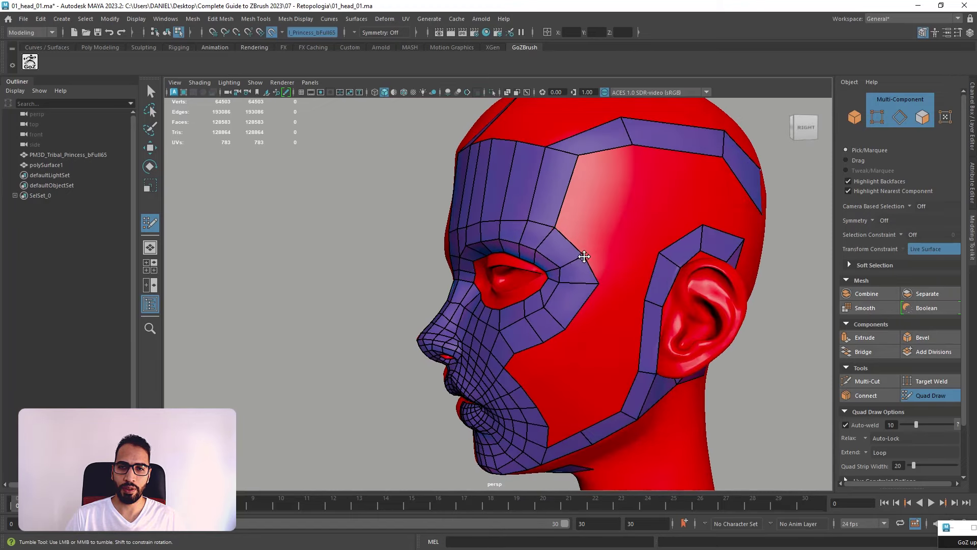
pyautogui.keyDown('alt'); pyautogui.moveTo(584, 279); pyautogui.dragTo(585, 324); pyautogui.keyUp('alt')
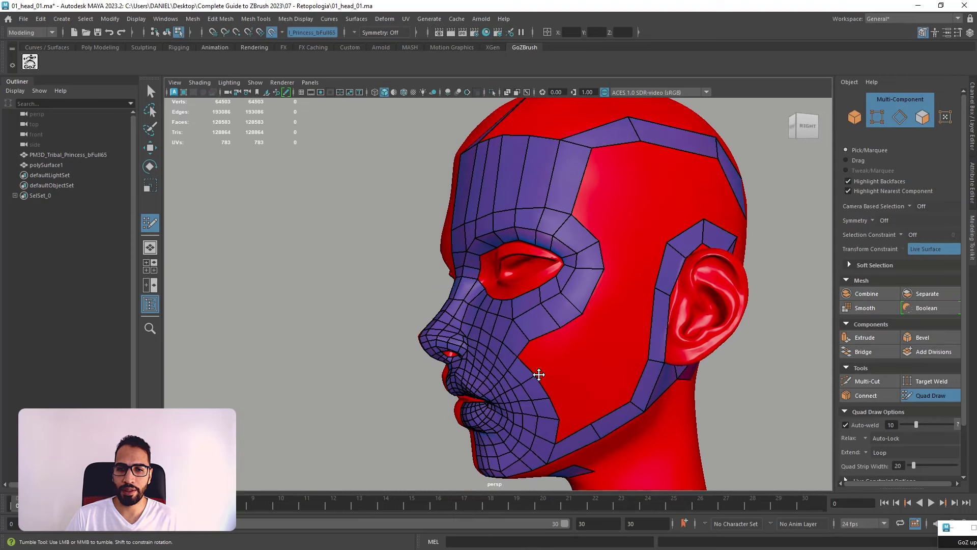
pyautogui.moveTo(539, 374)
pyautogui.mouseDown()
pyautogui.moveTo(600, 223)
pyautogui.moveTo(481, 199)
pyautogui.mouseUp()
pyautogui.moveTo(544, 397)
pyautogui.mouseDown()
pyautogui.moveTo(678, 325)
pyautogui.moveTo(742, 308)
pyautogui.mouseUp()
pyautogui.moveTo(556, 417); pyautogui.dragTo(727, 352)
pyautogui.moveTo(461, 149)
pyautogui.mouseDown()
pyautogui.moveTo(591, 182)
pyautogui.moveTo(679, 257)
pyautogui.mouseUp()
pyautogui.press('Escape')
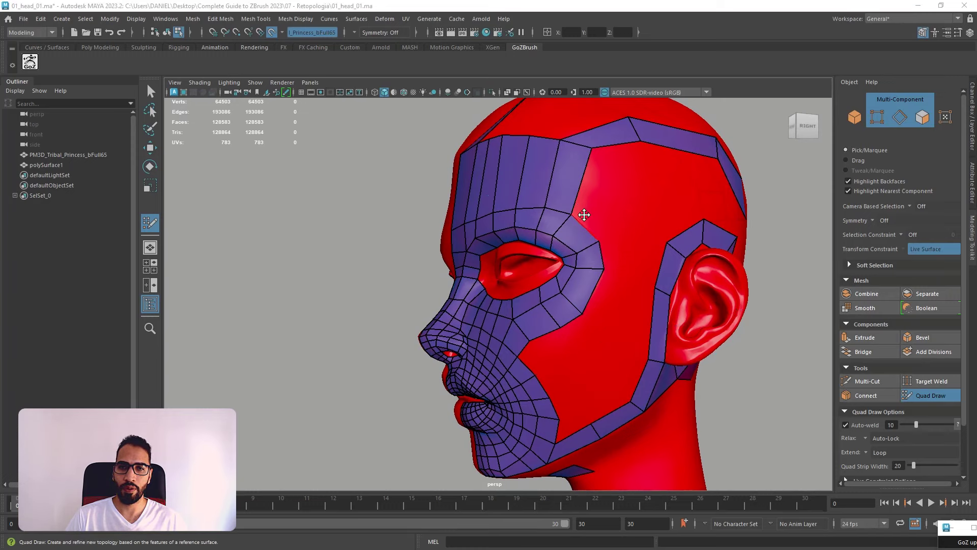
# - Insert a horizontal edge loop across the tall forehead quads from the centre line to the temple
pyautogui.keyDown('alt'); pyautogui.moveTo(543, 182); pyautogui.dragTo(574, 206); pyautogui.keyUp('alt')
pyautogui.keyDown('ctrl'); pyautogui.click(574, 207); pyautogui.keyUp('ctrl')
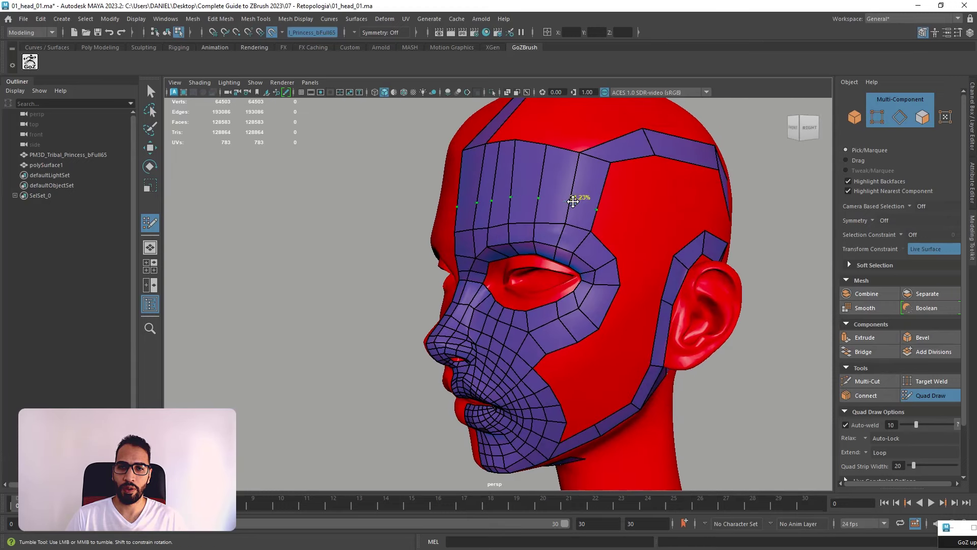
pyautogui.keyDown('alt'); pyautogui.moveTo(636, 247); pyautogui.dragTo(599, 346); pyautogui.keyUp('alt')
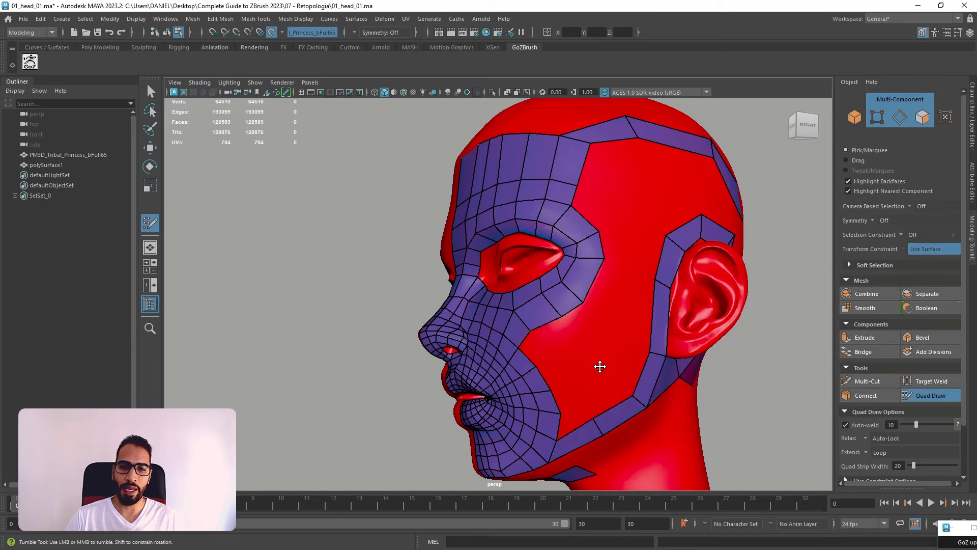
# - Fill three quads on the cheek along the lower outer edge of the eye loops
pyautogui.keyDown('shift'); pyautogui.click(562, 338); pyautogui.keyUp('shift')
pyautogui.keyDown('shift'); pyautogui.click(592, 322); pyautogui.keyUp('shift')
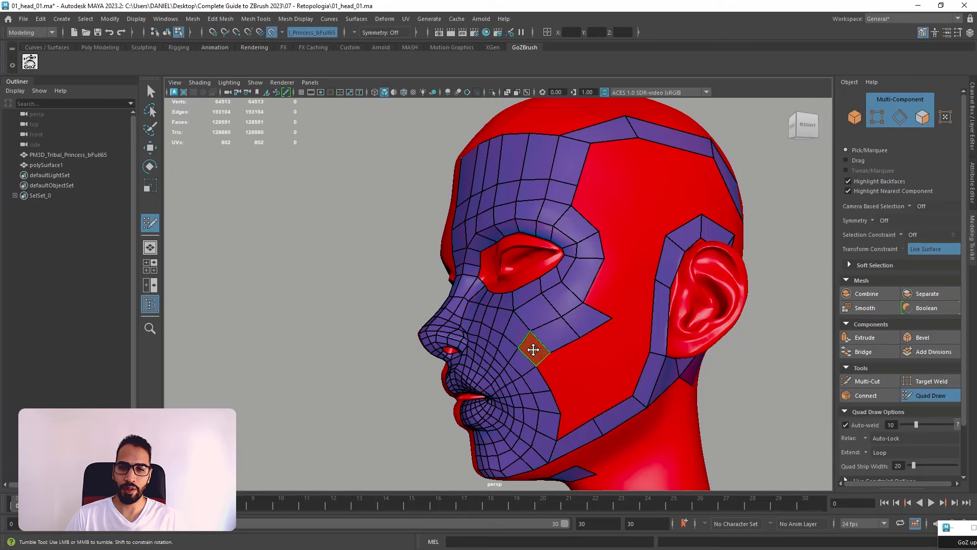
pyautogui.keyDown('shift'); pyautogui.click(572, 322); pyautogui.keyUp('shift')
# - Fill three quads beside the outer eye loop up to the forehead patch, and undo the last tweak on the cheek
pyautogui.keyDown('alt'); pyautogui.moveTo(574, 322); pyautogui.dragTo(586, 270); pyautogui.keyUp('alt')
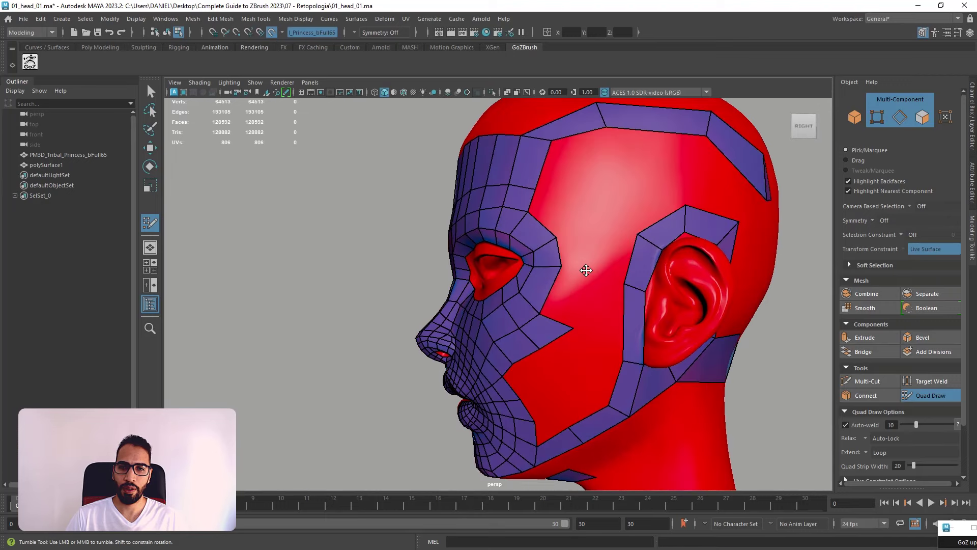
pyautogui.keyDown('shift'); pyautogui.click(573, 304); pyautogui.keyUp('shift')
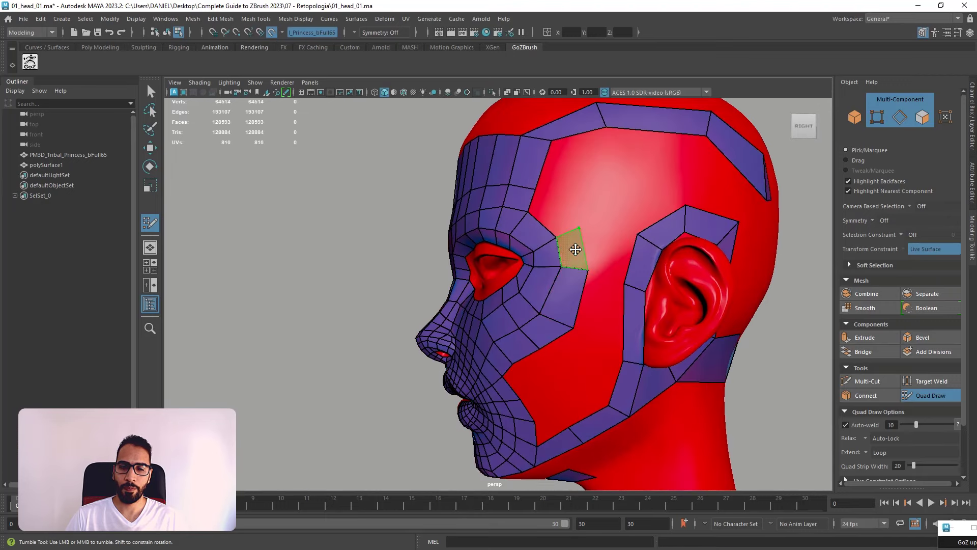
pyautogui.keyDown('shift'); pyautogui.click(571, 247); pyautogui.keyUp('shift')
pyautogui.keyDown('shift'); pyautogui.click(552, 236); pyautogui.keyUp('shift')
pyautogui.moveTo(552, 236)
pyautogui.keyDown('alt'); pyautogui.mouseDown()
pyautogui.moveTo(663, 296)
pyautogui.moveTo(593, 297)
pyautogui.mouseUp(); pyautogui.keyUp('alt')
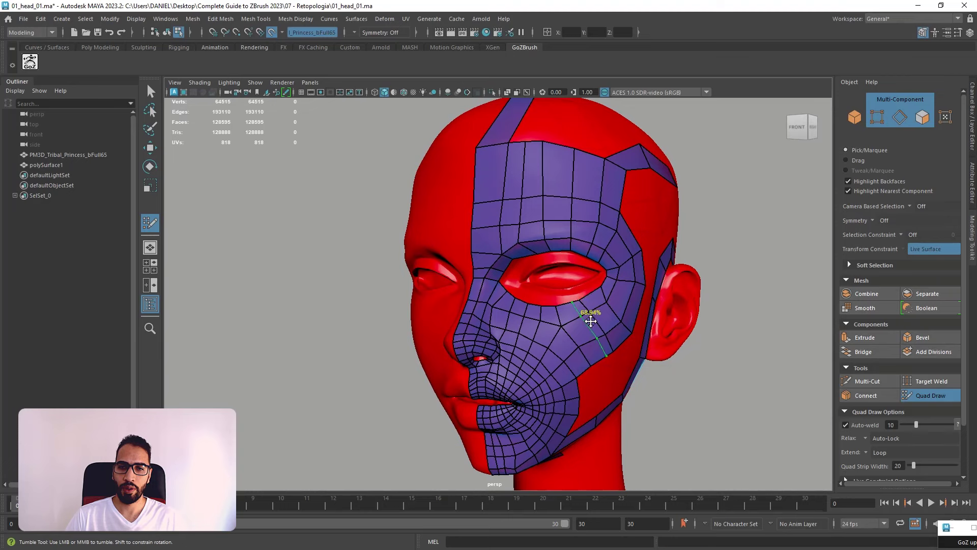
pyautogui.hotkey('ctrl', 'z')
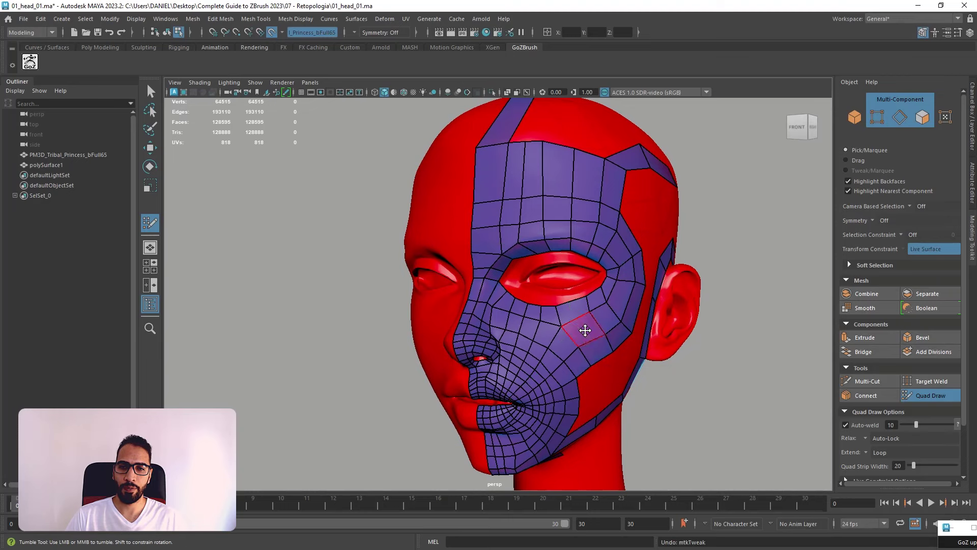
# - Insert an edge loop across the three wide cheek quads beneath the outer corner of the eye
pyautogui.keyDown('alt'); pyautogui.moveTo(588, 323); pyautogui.dragTo(630, 298, button='right'); pyautogui.keyUp('alt')
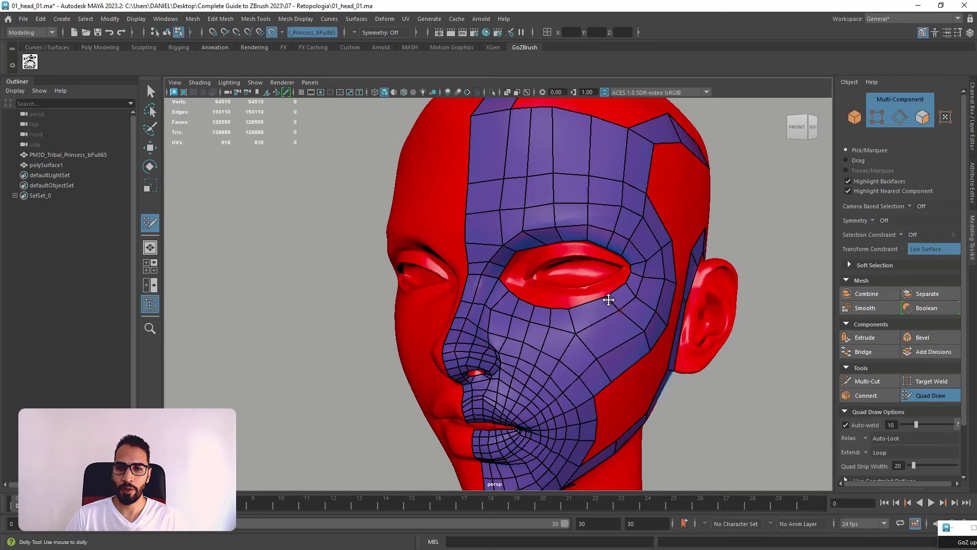
pyautogui.keyDown('alt'); pyautogui.moveTo(656, 339); pyautogui.dragTo(609, 340); pyautogui.keyUp('alt')
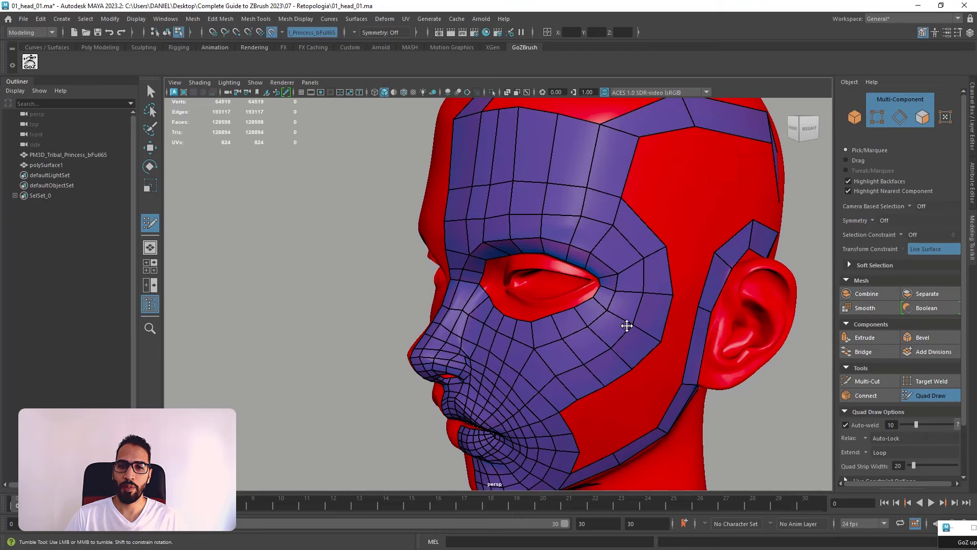
pyautogui.keyDown('alt'); pyautogui.moveTo(626, 326); pyautogui.dragTo(659, 321); pyautogui.keyUp('alt')
pyautogui.keyDown('alt'); pyautogui.moveTo(585, 345); pyautogui.dragTo(617, 322); pyautogui.keyUp('alt')
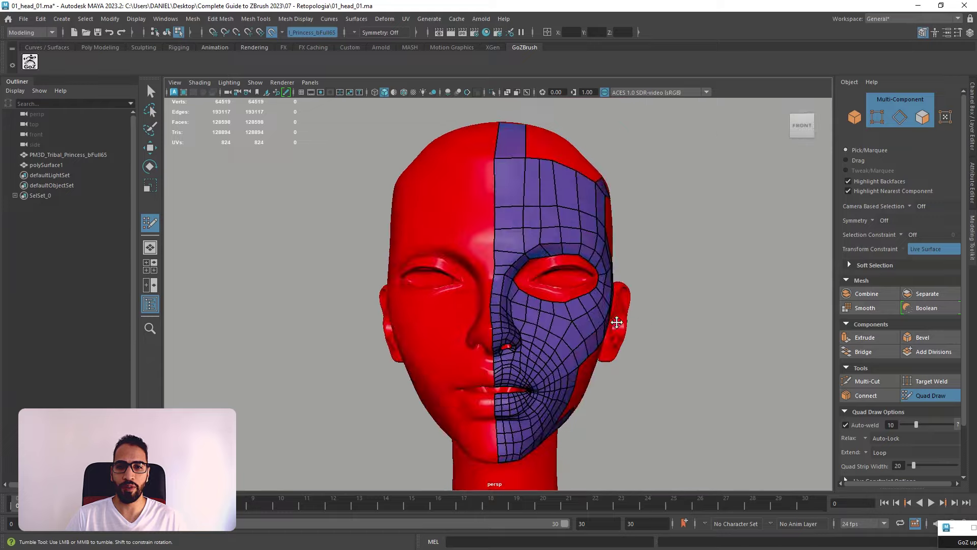
# - Insert a vertical edge loop from the lower nostril rim down to the edge of the upper lip
pyautogui.scroll(3, 536, 303)
pyautogui.keyDown('alt'); pyautogui.moveTo(554, 302); pyautogui.dragTo(519, 290); pyautogui.keyUp('alt')
pyautogui.scroll(-2, 532, 276)
pyautogui.scroll(-5, 454, 207)
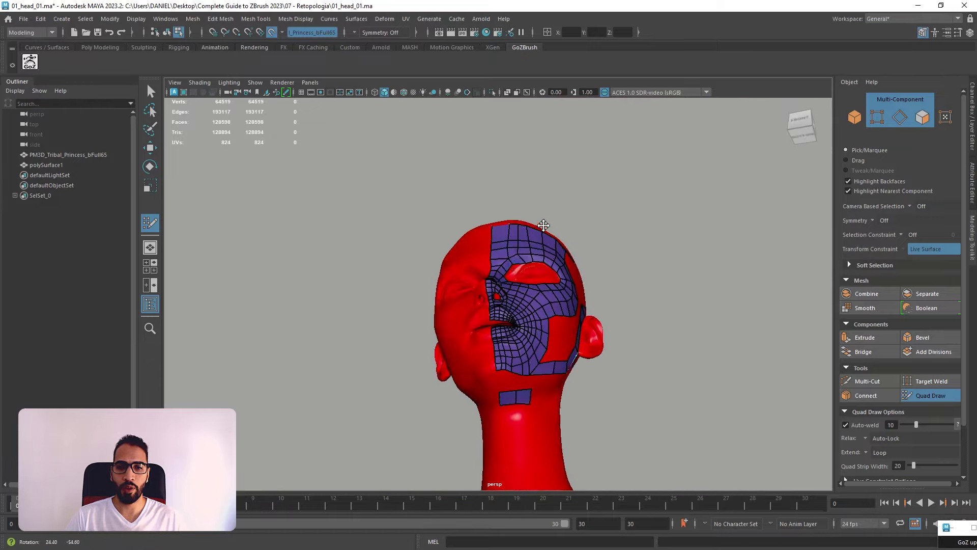
pyautogui.scroll(3, 519, 290)
pyautogui.scroll(3, 589, 365)
pyautogui.keyDown('alt'); pyautogui.moveTo(589, 365); pyautogui.dragTo(556, 344); pyautogui.keyUp('alt')
pyautogui.keyDown('alt'); pyautogui.moveTo(525, 401); pyautogui.dragTo(501, 335, button='middle'); pyautogui.keyUp('alt')
pyautogui.press('ctrl')
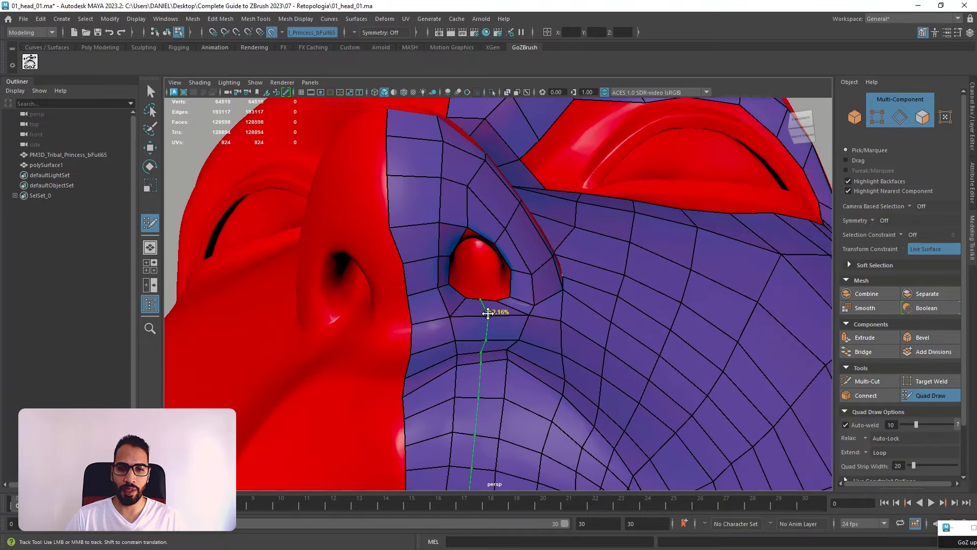
pyautogui.keyDown('alt'); pyautogui.moveTo(467, 384); pyautogui.dragTo(545, 262, button='middle'); pyautogui.keyUp('alt')
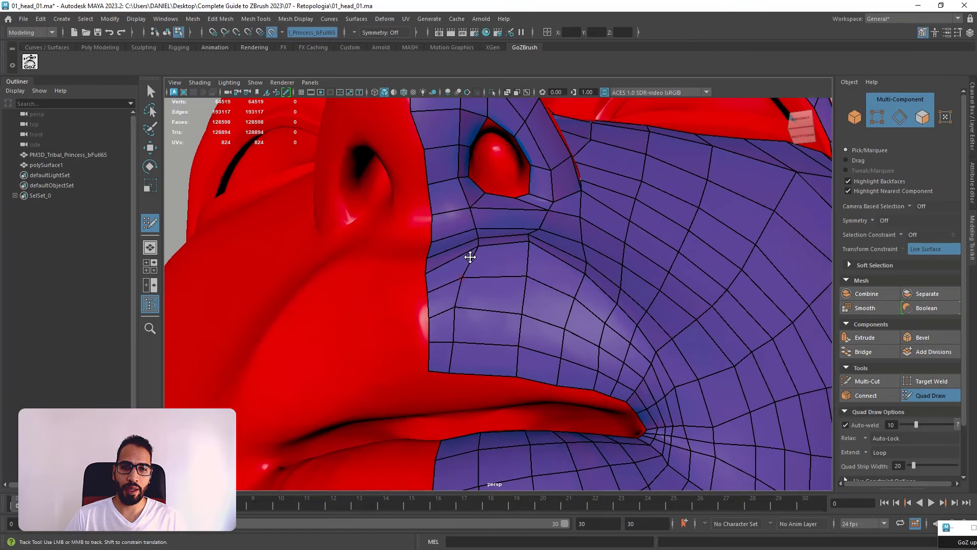
pyautogui.keyDown('alt'); pyautogui.moveTo(500, 268); pyautogui.dragTo(537, 351); pyautogui.keyUp('alt')
pyautogui.keyDown('alt'); pyautogui.moveTo(537, 351); pyautogui.dragTo(533, 337, button='middle'); pyautogui.keyUp('alt')
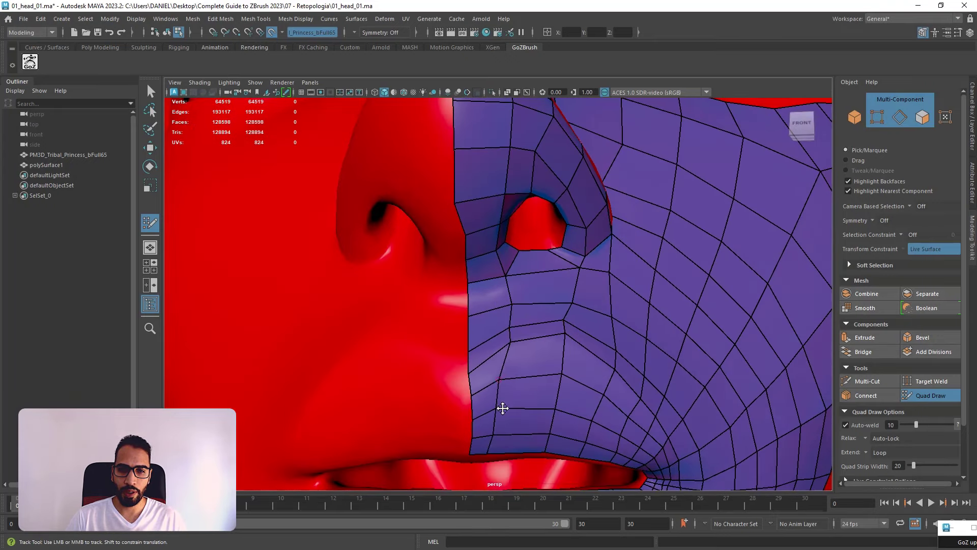
pyautogui.keyDown('ctrl'); pyautogui.click(540, 353); pyautogui.keyUp('ctrl')
# - Move and relax the chin and lower lip vertices so the vertical edge lines are evenly spaced beside the centre line
pyautogui.scroll(-4, 569, 375)
pyautogui.keyDown('alt'); pyautogui.moveTo(558, 384); pyautogui.dragTo(471, 319); pyautogui.keyUp('alt')
pyautogui.scroll(2, 495, 331)
pyautogui.keyDown('alt'); pyautogui.moveTo(494, 252); pyautogui.dragTo(460, 233); pyautogui.keyUp('alt')
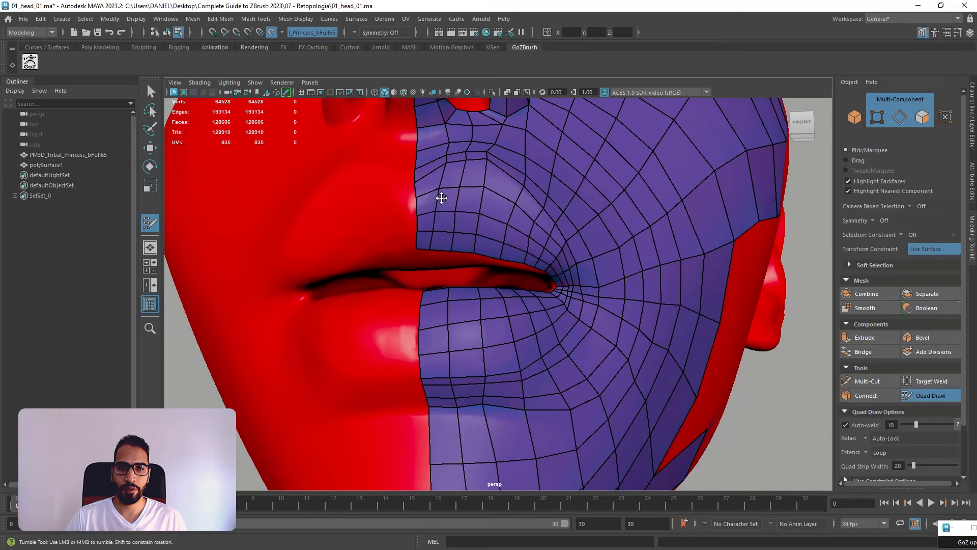
pyautogui.keyDown('alt'); pyautogui.moveTo(524, 300); pyautogui.dragTo(487, 321); pyautogui.keyUp('alt')
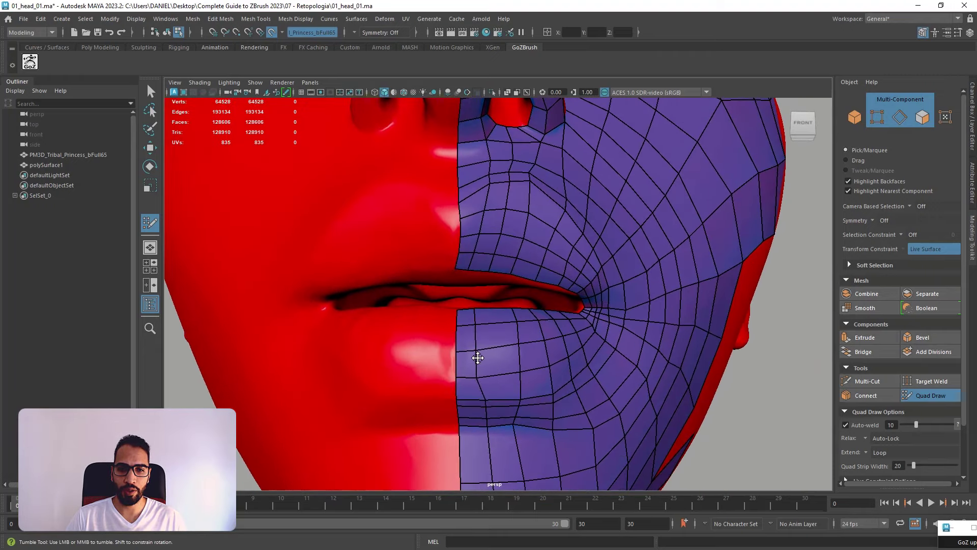
pyautogui.keyDown('alt'); pyautogui.moveTo(489, 375); pyautogui.dragTo(484, 353); pyautogui.keyUp('alt')
pyautogui.keyDown('shift'); pyautogui.moveTo(472, 316); pyautogui.dragTo(476, 300); pyautogui.keyUp('shift')
pyautogui.keyDown('alt'); pyautogui.moveTo(507, 411); pyautogui.dragTo(475, 360, button='middle'); pyautogui.keyUp('alt')
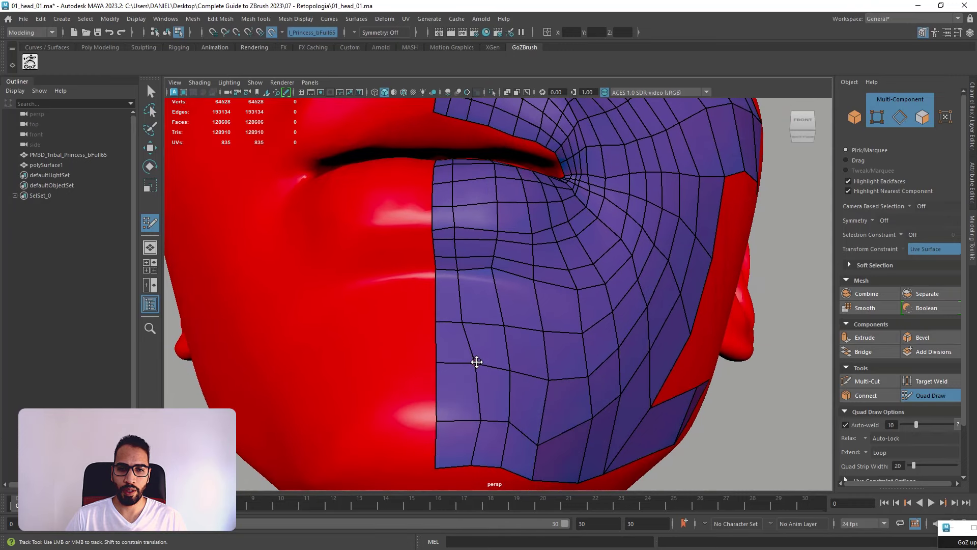
pyautogui.moveTo(507, 452)
pyautogui.mouseDown()
pyautogui.moveTo(519, 466)
pyautogui.moveTo(547, 458)
pyautogui.mouseUp()
pyautogui.moveTo(511, 422); pyautogui.dragTo(515, 423)
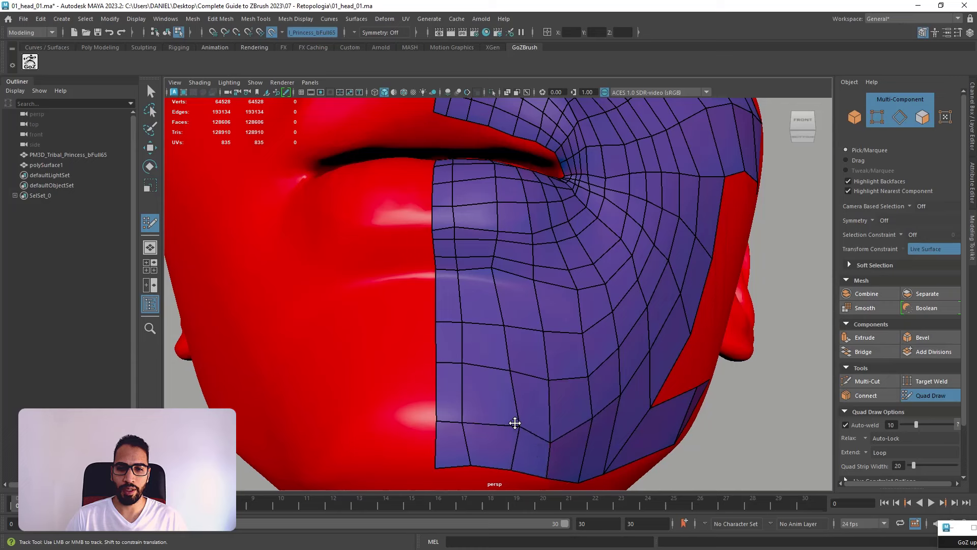
pyautogui.moveTo(509, 347)
pyautogui.keyDown('shift'); pyautogui.mouseDown()
pyautogui.moveTo(493, 266)
pyautogui.moveTo(500, 269)
pyautogui.mouseUp(); pyautogui.keyUp('shift')
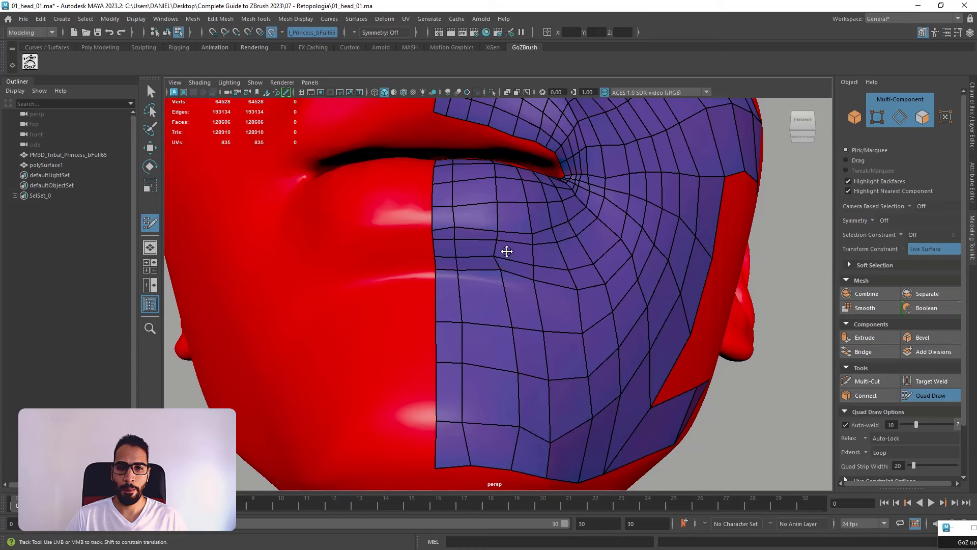
# - Insert a vertical edge loop from the lower lip edge down to the underside of the chin
pyautogui.moveTo(499, 222); pyautogui.dragTo(491, 309)
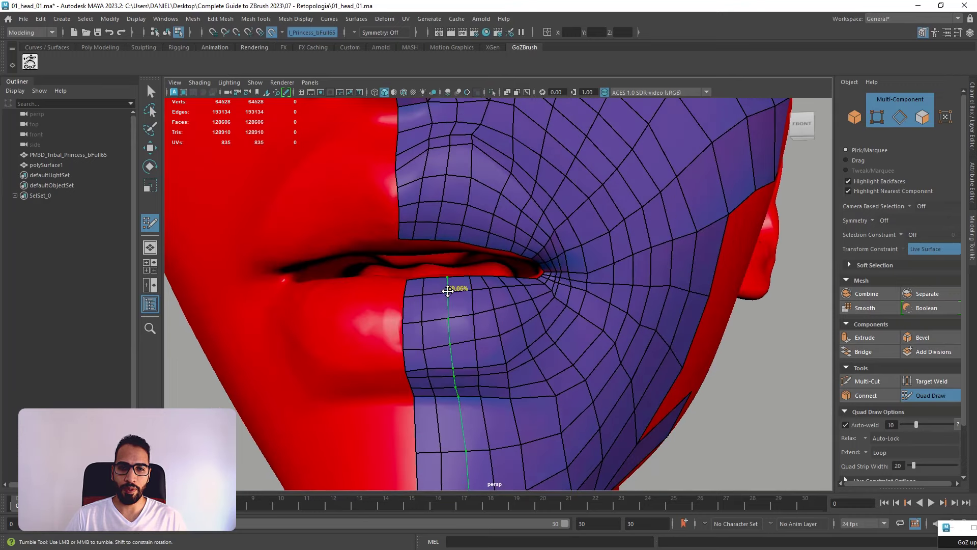
pyautogui.keyDown('ctrl'); pyautogui.click(456, 285); pyautogui.keyUp('ctrl')
pyautogui.moveTo(487, 349)
pyautogui.keyDown('alt'); pyautogui.mouseDown()
pyautogui.moveTo(462, 270)
pyautogui.moveTo(535, 276)
pyautogui.mouseUp(); pyautogui.keyUp('alt')
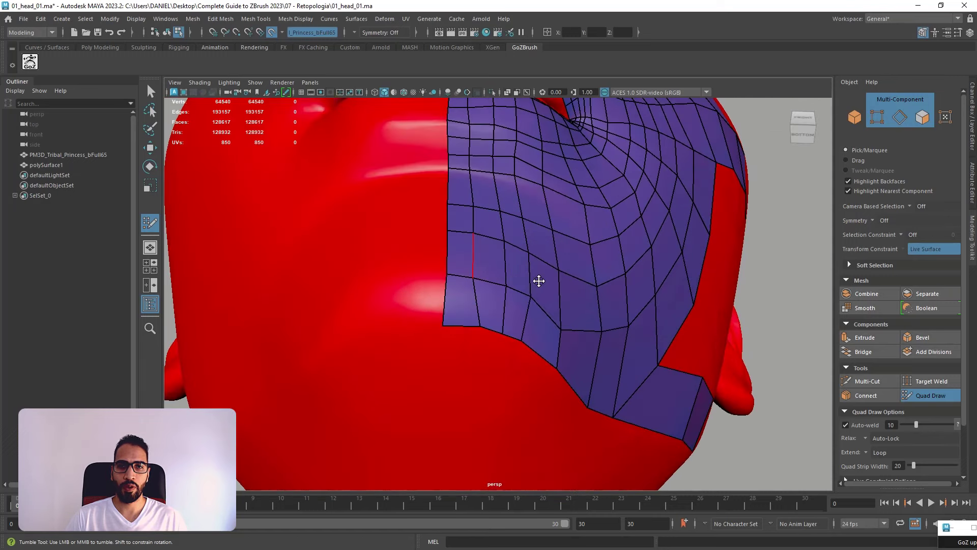
pyautogui.keyDown('alt'); pyautogui.moveTo(534, 276); pyautogui.dragTo(495, 305, button='middle'); pyautogui.keyUp('alt')
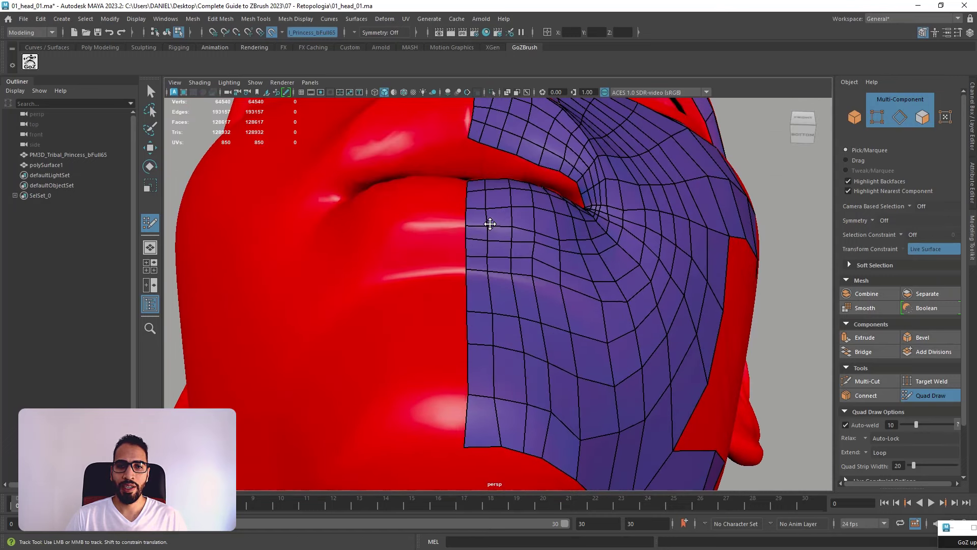
# - Examine the edge flow of the lower lip and chin from below and from the front
pyautogui.moveTo(413, 220); pyautogui.dragTo(523, 242)
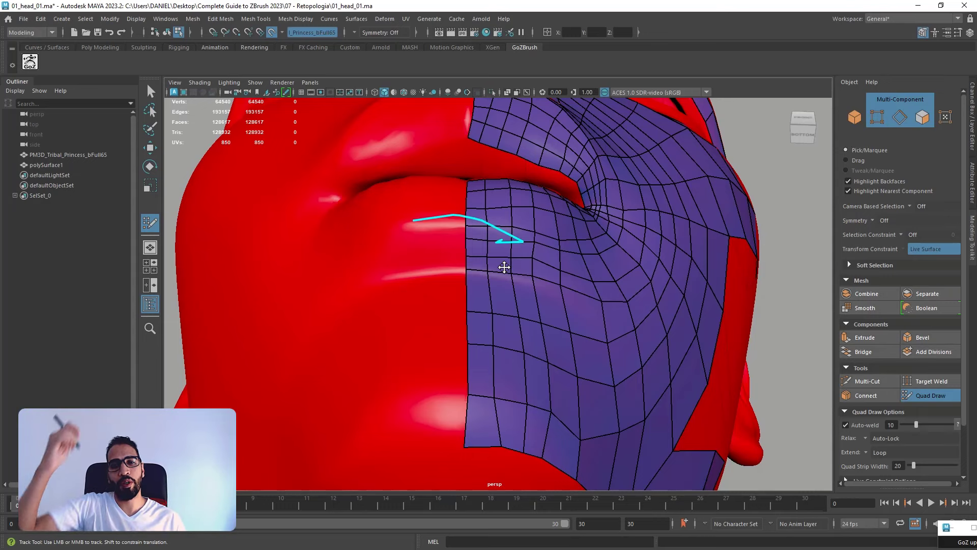
pyautogui.press('Escape')
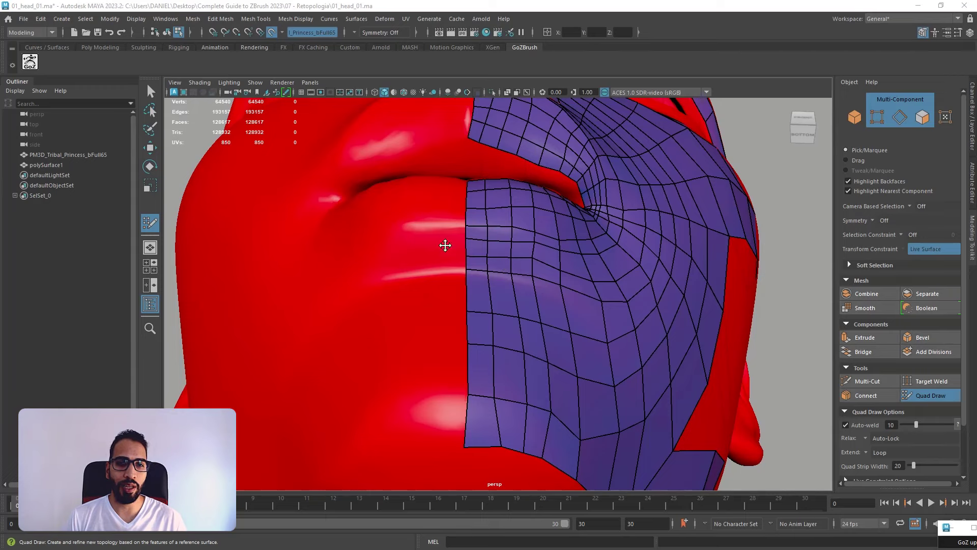
pyautogui.keyDown('alt'); pyautogui.moveTo(446, 245); pyautogui.dragTo(401, 194); pyautogui.keyUp('alt')
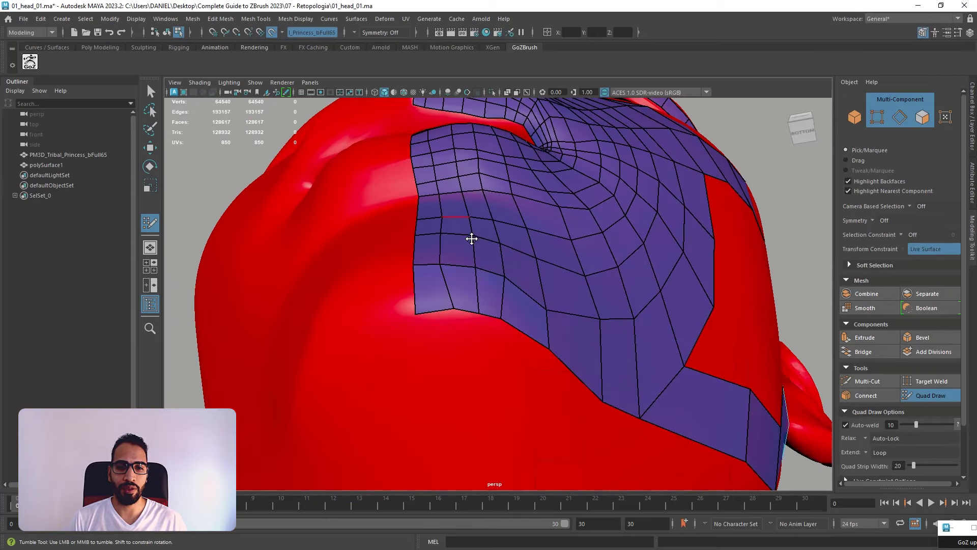
pyautogui.keyDown('alt'); pyautogui.moveTo(472, 238); pyautogui.dragTo(494, 299); pyautogui.keyUp('alt')
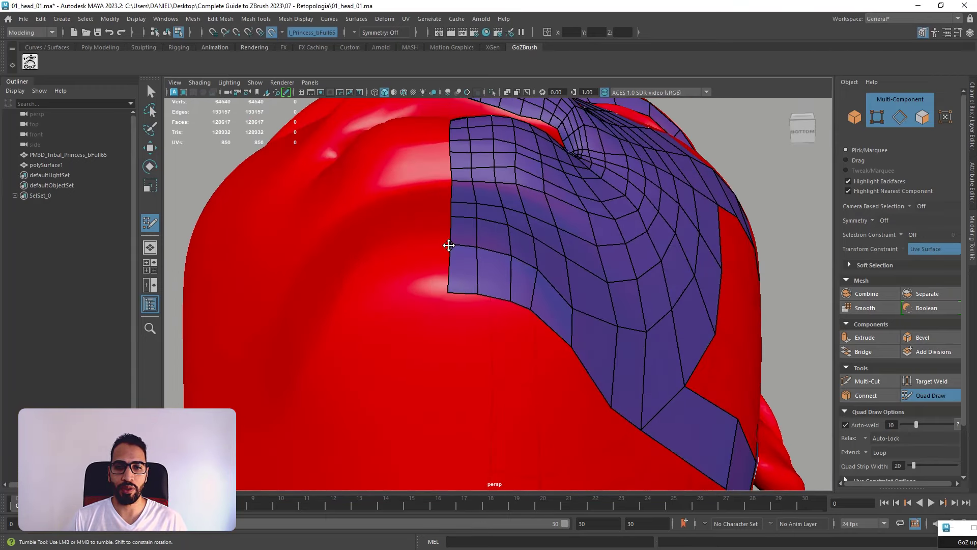
pyautogui.keyDown('alt'); pyautogui.moveTo(447, 251); pyautogui.dragTo(494, 373); pyautogui.keyUp('alt')
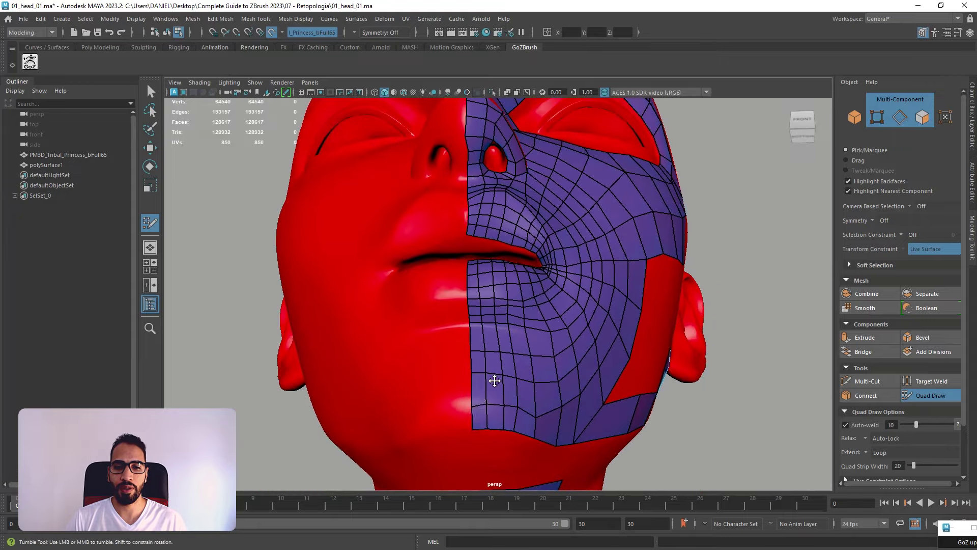
# - Try to relax the quads between the mouth corner and the chin
pyautogui.keyDown('alt'); pyautogui.moveTo(543, 402); pyautogui.dragTo(422, 285); pyautogui.keyUp('alt')
pyautogui.keyDown('alt'); pyautogui.moveTo(423, 285); pyautogui.dragTo(447, 292, button='right'); pyautogui.keyUp('alt')
pyautogui.keyDown('alt'); pyautogui.moveTo(447, 292); pyautogui.dragTo(434, 271); pyautogui.keyUp('alt')
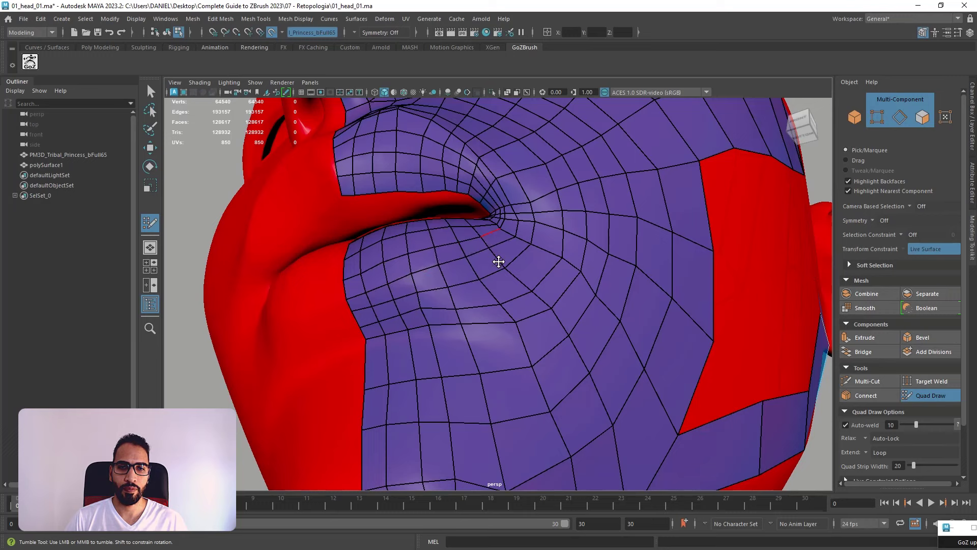
pyautogui.keyDown('shift'); pyautogui.moveTo(527, 269); pyautogui.dragTo(478, 295); pyautogui.keyUp('shift')
pyautogui.keyDown('shift'); pyautogui.moveTo(559, 310); pyautogui.dragTo(485, 339); pyautogui.keyUp('shift')
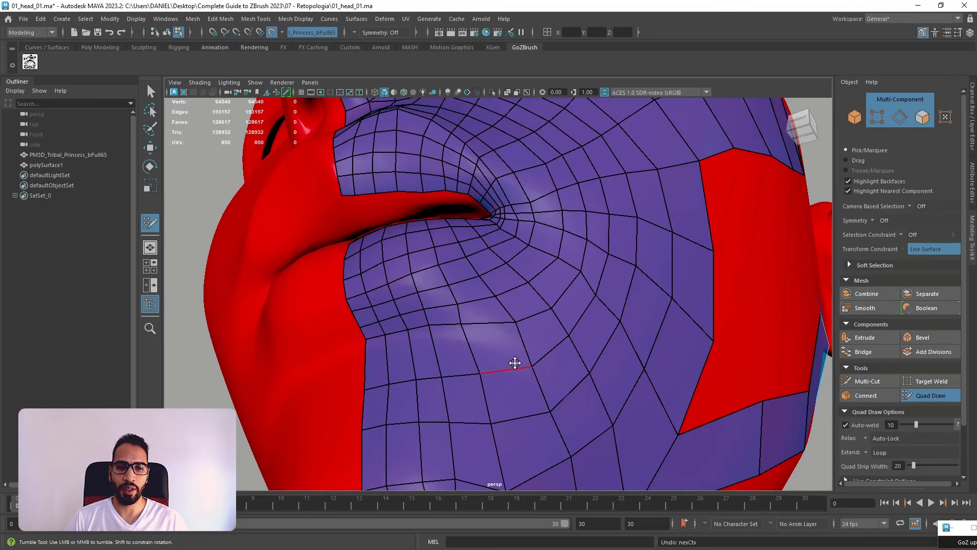
# - Try to move the vertex beneath the outer corner of the nostril
pyautogui.keyDown('alt'); pyautogui.moveTo(519, 365); pyautogui.dragTo(477, 348, button='right'); pyautogui.keyUp('alt')
pyautogui.keyDown('alt'); pyautogui.moveTo(478, 348); pyautogui.dragTo(431, 379); pyautogui.keyUp('alt')
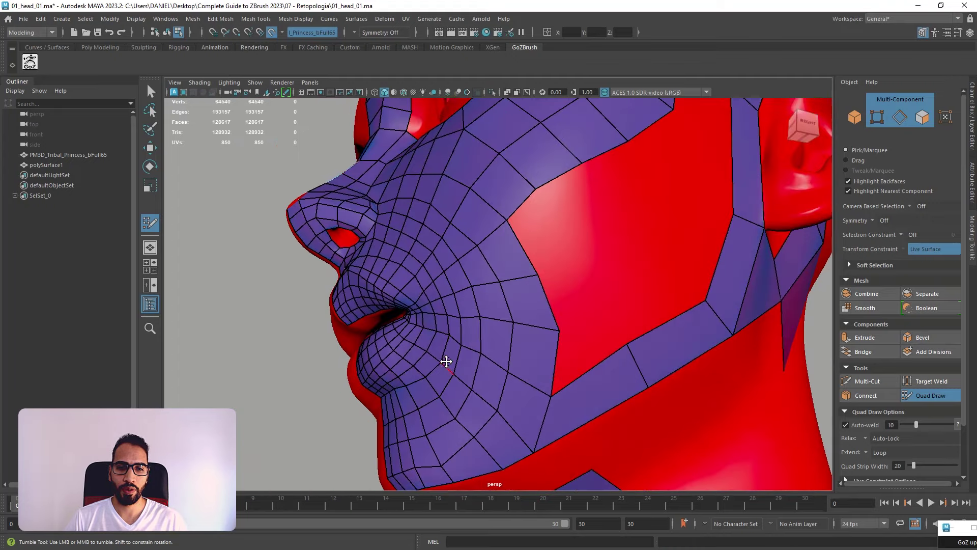
pyautogui.keyDown('alt'); pyautogui.moveTo(457, 416); pyautogui.dragTo(363, 346, button='right'); pyautogui.keyUp('alt')
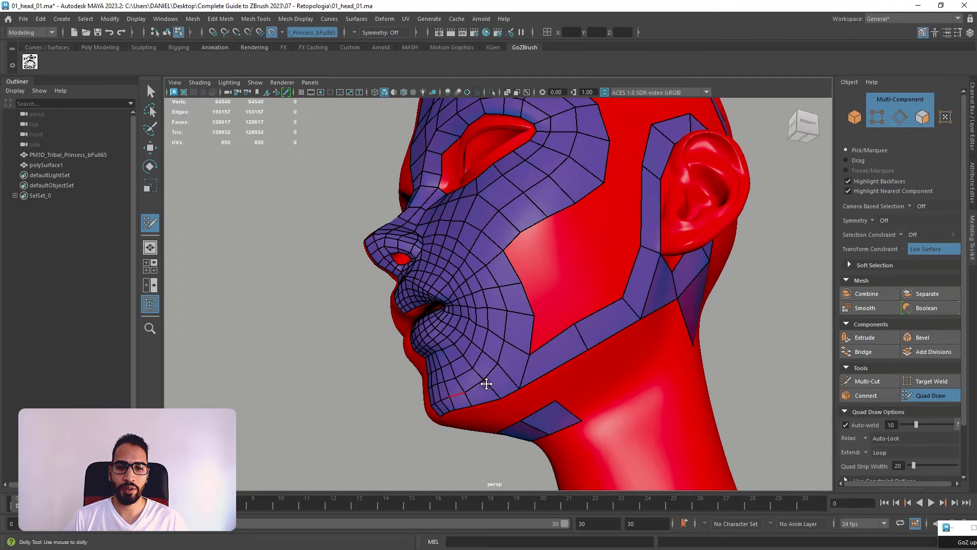
pyautogui.keyDown('alt'); pyautogui.moveTo(519, 370); pyautogui.dragTo(486, 343); pyautogui.keyUp('alt')
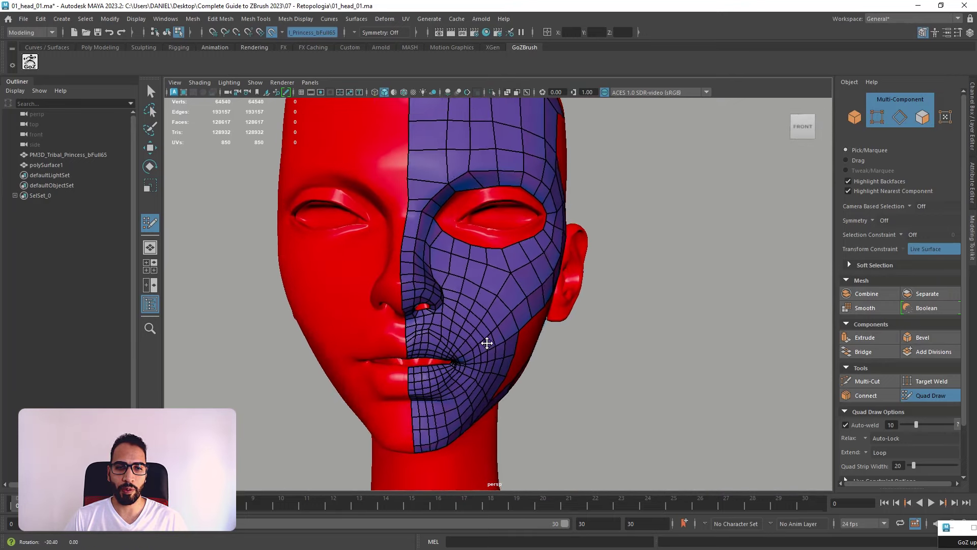
pyautogui.keyDown('alt'); pyautogui.moveTo(487, 342); pyautogui.dragTo(411, 373, button='right'); pyautogui.keyUp('alt')
pyautogui.keyDown('alt'); pyautogui.moveTo(316, 350); pyautogui.dragTo(377, 333, button='middle'); pyautogui.keyUp('alt')
pyautogui.keyDown('alt'); pyautogui.moveTo(377, 334); pyautogui.dragTo(360, 338, button='right'); pyautogui.keyUp('alt')
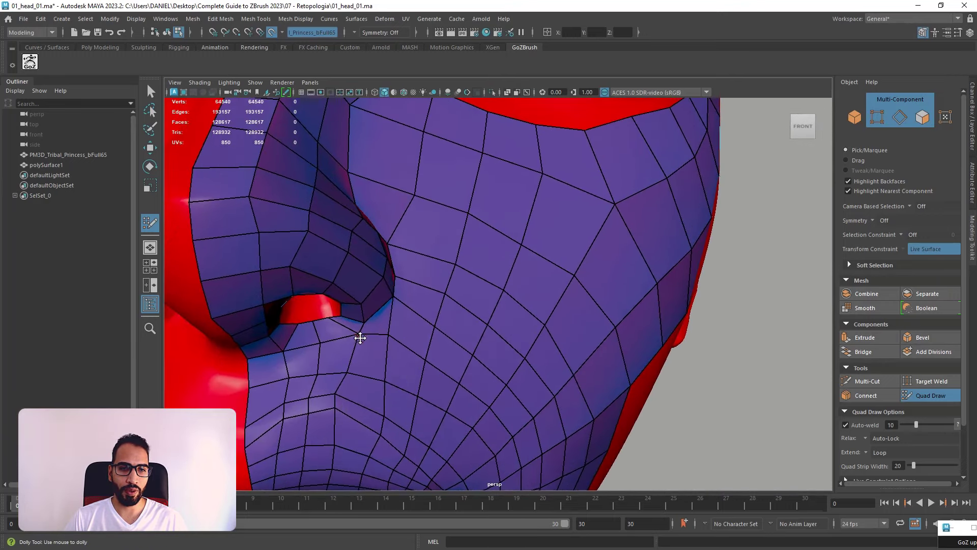
pyautogui.moveTo(356, 335)
pyautogui.mouseDown()
pyautogui.moveTo(279, 350)
pyautogui.moveTo(279, 331)
pyautogui.moveTo(386, 366)
pyautogui.mouseUp()
pyautogui.keyDown('alt'); pyautogui.moveTo(386, 366); pyautogui.dragTo(414, 263, button='middle'); pyautogui.keyUp('alt')
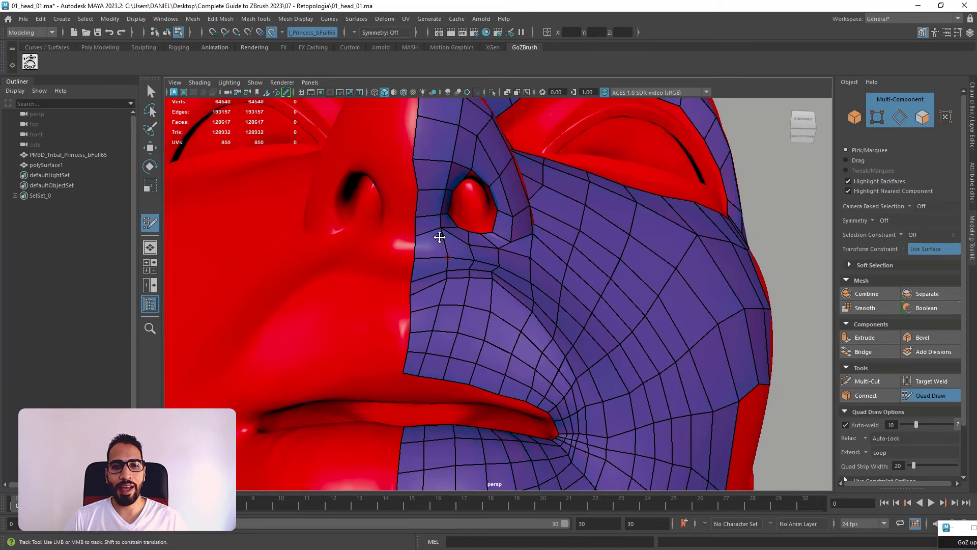
pyautogui.keyDown('alt'); pyautogui.moveTo(432, 242); pyautogui.dragTo(408, 322); pyautogui.keyUp('alt')
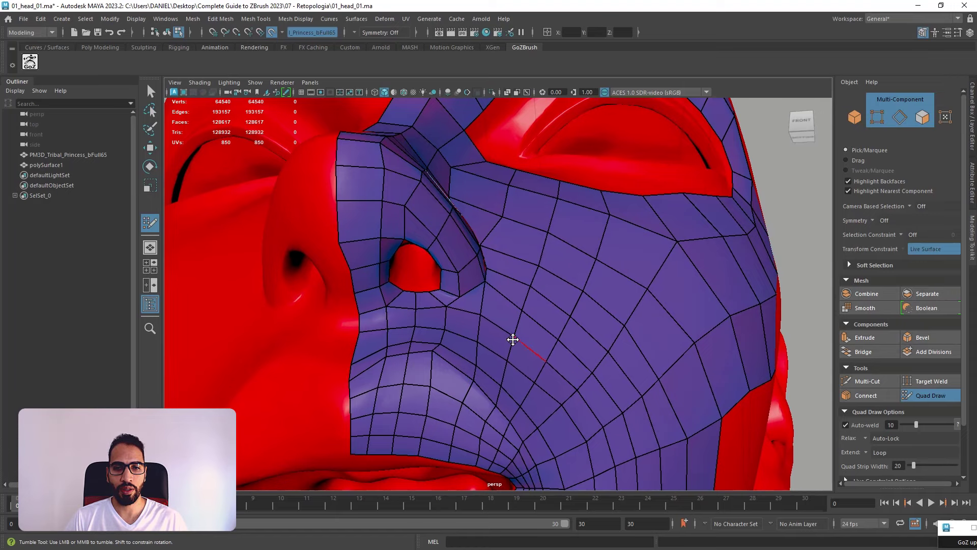
pyautogui.keyDown('alt'); pyautogui.moveTo(493, 317); pyautogui.dragTo(428, 328); pyautogui.keyUp('alt')
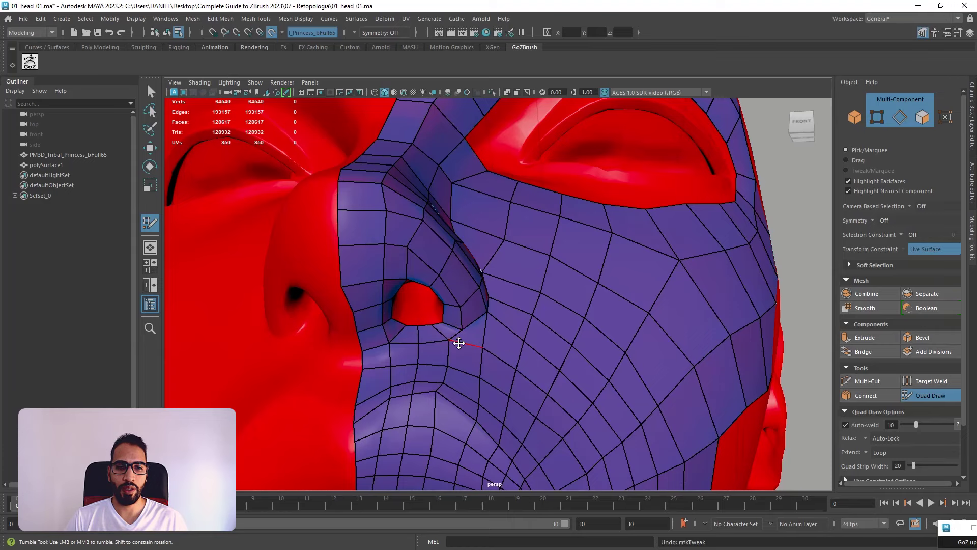
# - Examine the edge flow around the nostril opening and nose wing from the front and from below
pyautogui.keyDown('alt'); pyautogui.moveTo(459, 343); pyautogui.dragTo(460, 321); pyautogui.keyUp('alt')
pyautogui.keyDown('alt'); pyautogui.moveTo(460, 321); pyautogui.dragTo(464, 295, button='middle'); pyautogui.keyUp('alt')
pyautogui.scroll(3, 464, 279)
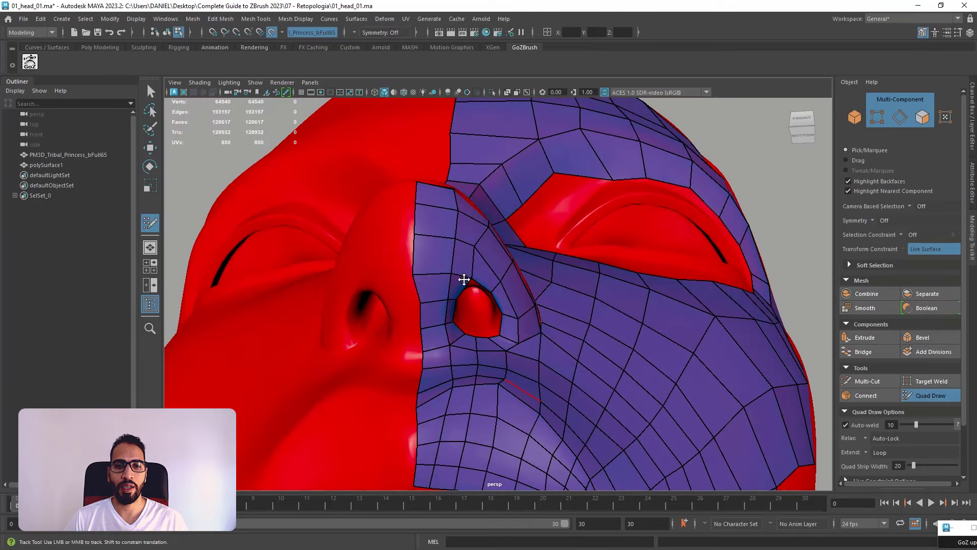
pyautogui.keyDown('alt'); pyautogui.moveTo(463, 279); pyautogui.dragTo(432, 299); pyautogui.keyUp('alt')
pyautogui.keyDown('alt'); pyautogui.moveTo(396, 337); pyautogui.dragTo(422, 322); pyautogui.keyUp('alt')
pyautogui.keyDown('alt'); pyautogui.moveTo(492, 228); pyautogui.dragTo(462, 223); pyautogui.keyUp('alt')
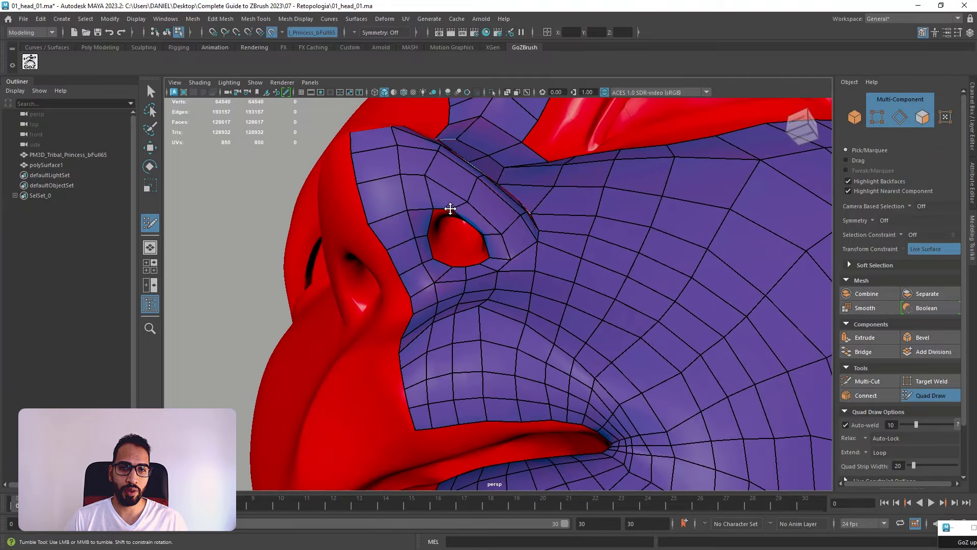
pyautogui.keyDown('alt'); pyautogui.moveTo(441, 219); pyautogui.dragTo(508, 244); pyautogui.keyUp('alt')
pyautogui.keyDown('alt'); pyautogui.moveTo(509, 244); pyautogui.dragTo(487, 222, button='right'); pyautogui.keyUp('alt')
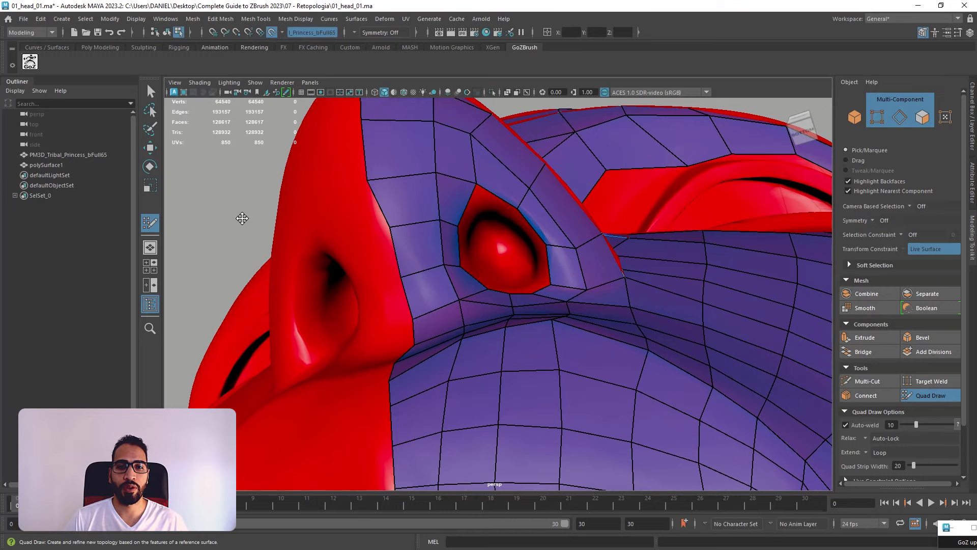
pyautogui.keyDown('alt'); pyautogui.moveTo(244, 219); pyautogui.dragTo(245, 218); pyautogui.keyUp('alt')
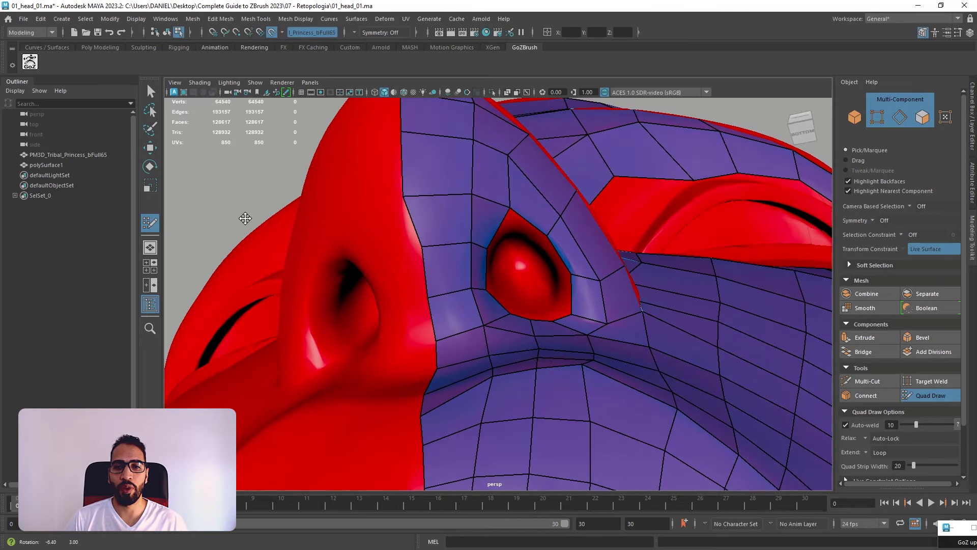
# - Try to insert an edge loop across the nose wing above the nostril and reshape the nostril rim
pyautogui.keyDown('ctrl'); pyautogui.click(534, 207); pyautogui.keyUp('ctrl')
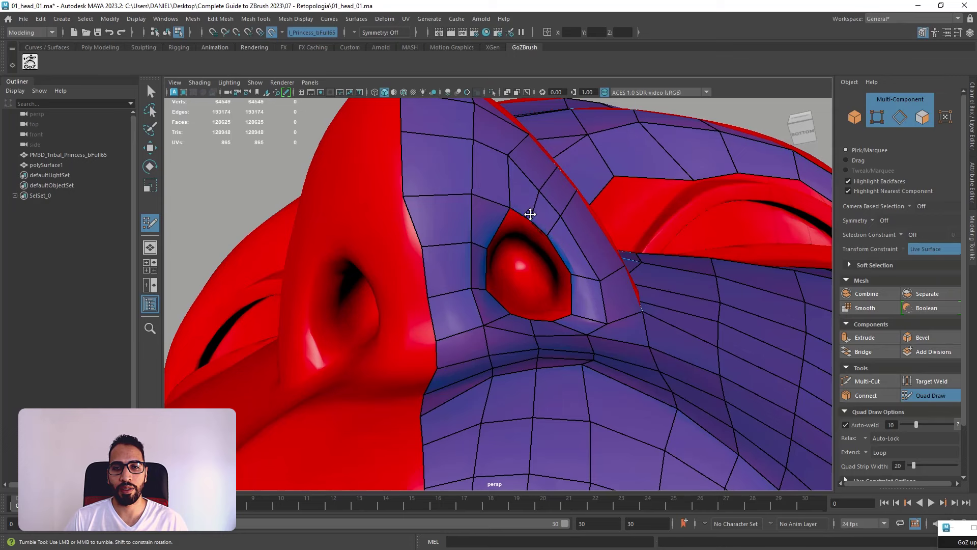
pyautogui.moveTo(510, 208); pyautogui.dragTo(496, 223)
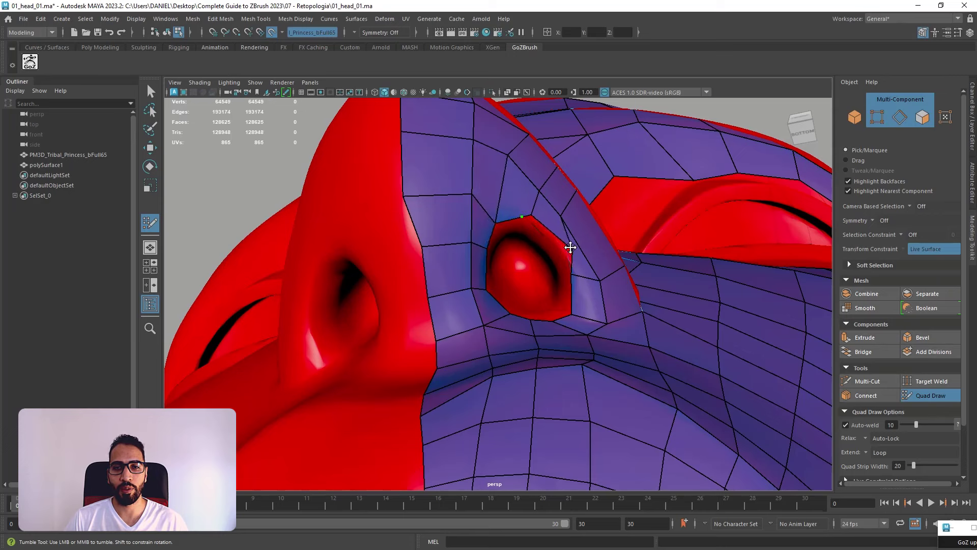
pyautogui.hotkey('ctrl', 'z')
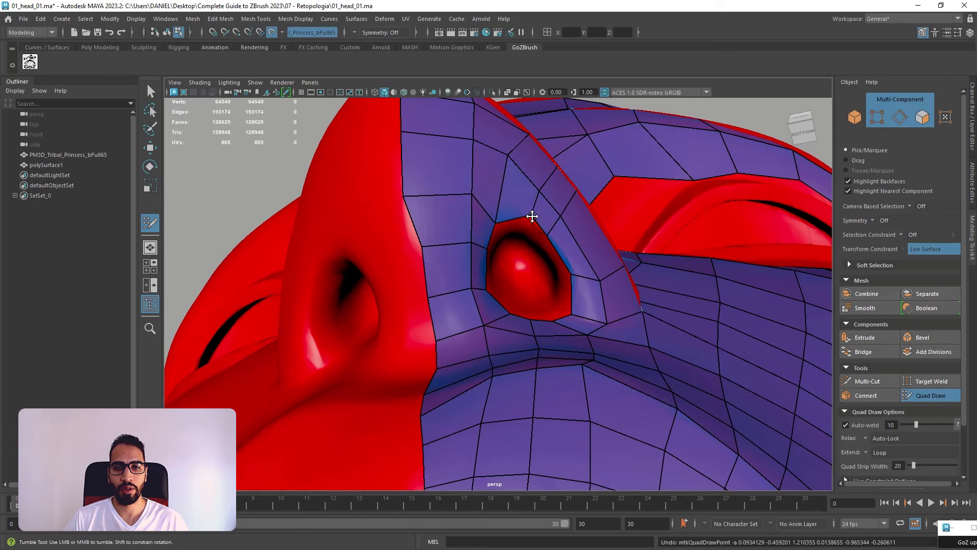
pyautogui.moveTo(515, 214)
pyautogui.keyDown('alt'); pyautogui.mouseDown()
pyautogui.moveTo(528, 251)
pyautogui.moveTo(497, 262)
pyautogui.mouseUp(); pyautogui.keyUp('alt')
pyautogui.moveTo(519, 273); pyautogui.dragTo(477, 236, button='right')
pyautogui.keyDown('alt'); pyautogui.moveTo(560, 280); pyautogui.dragTo(521, 381); pyautogui.keyUp('alt')
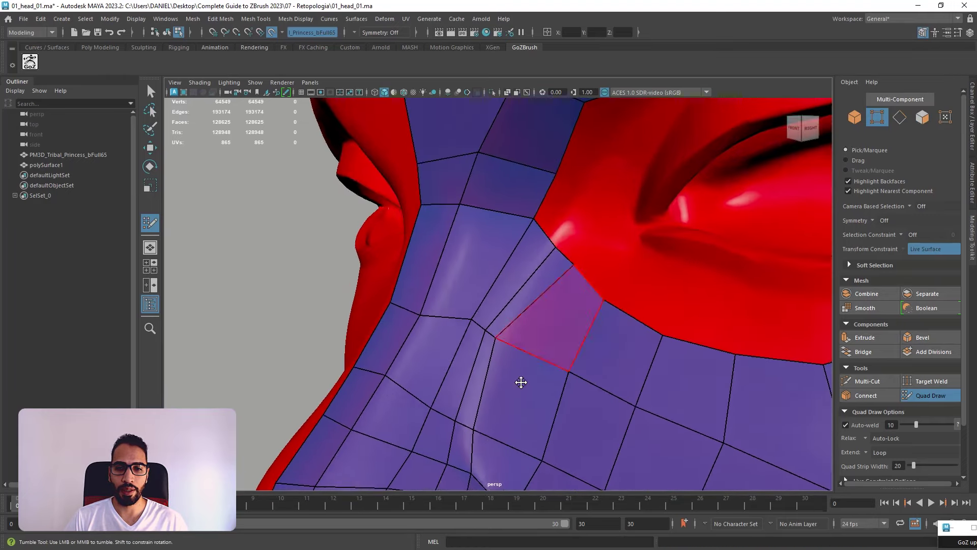
pyautogui.keyDown('alt'); pyautogui.moveTo(521, 382); pyautogui.dragTo(562, 252, button='middle'); pyautogui.keyUp('alt')
pyautogui.keyDown('alt'); pyautogui.moveTo(562, 252); pyautogui.dragTo(541, 268); pyautogui.keyUp('alt')
pyautogui.hotkey('ctrl', 'z')
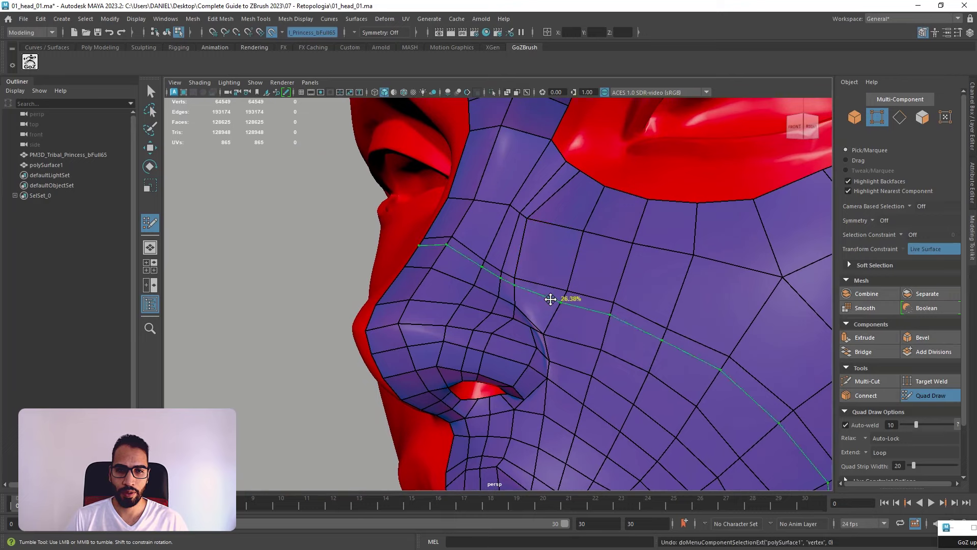
pyautogui.hotkey('ctrl', 'z')
# - Shift the vertices below the inner eye corner and along the side of the nose toward the cheek
pyautogui.keyDown('alt'); pyautogui.moveTo(532, 316); pyautogui.dragTo(493, 335); pyautogui.keyUp('alt')
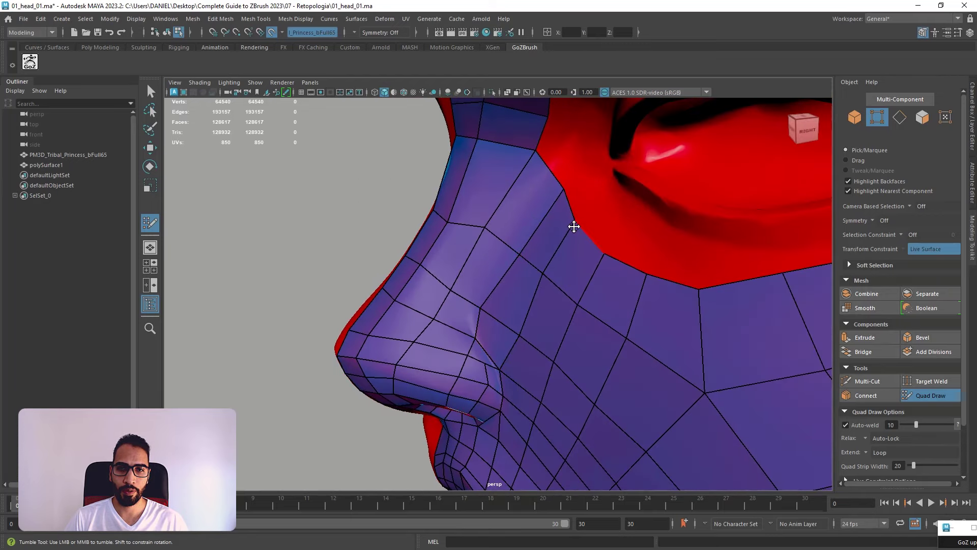
pyautogui.moveTo(573, 240)
pyautogui.keyDown('alt'); pyautogui.mouseDown()
pyautogui.moveTo(643, 245)
pyautogui.moveTo(621, 285)
pyautogui.moveTo(594, 258)
pyautogui.moveTo(611, 263)
pyautogui.mouseUp(); pyautogui.keyUp('alt')
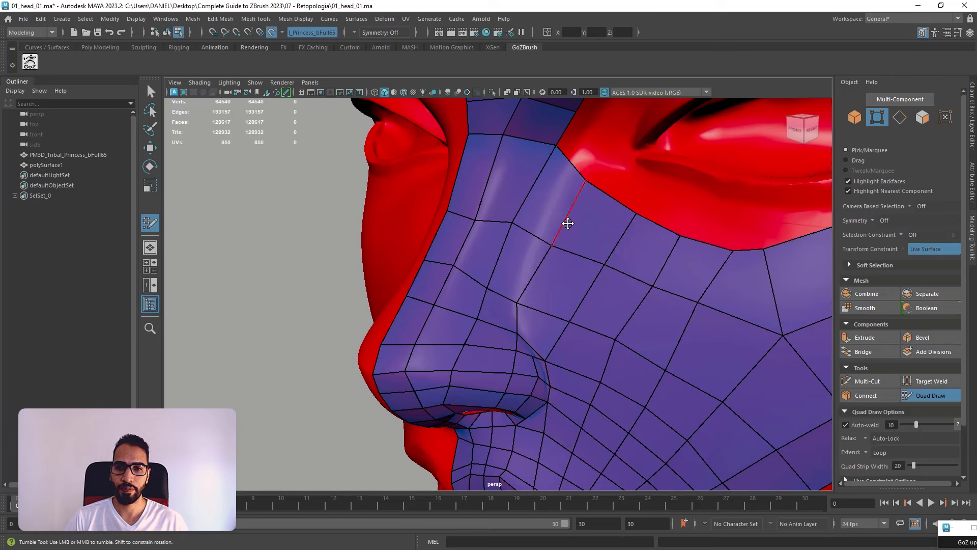
pyautogui.moveTo(581, 190); pyautogui.dragTo(605, 203)
pyautogui.moveTo(518, 301); pyautogui.dragTo(539, 307)
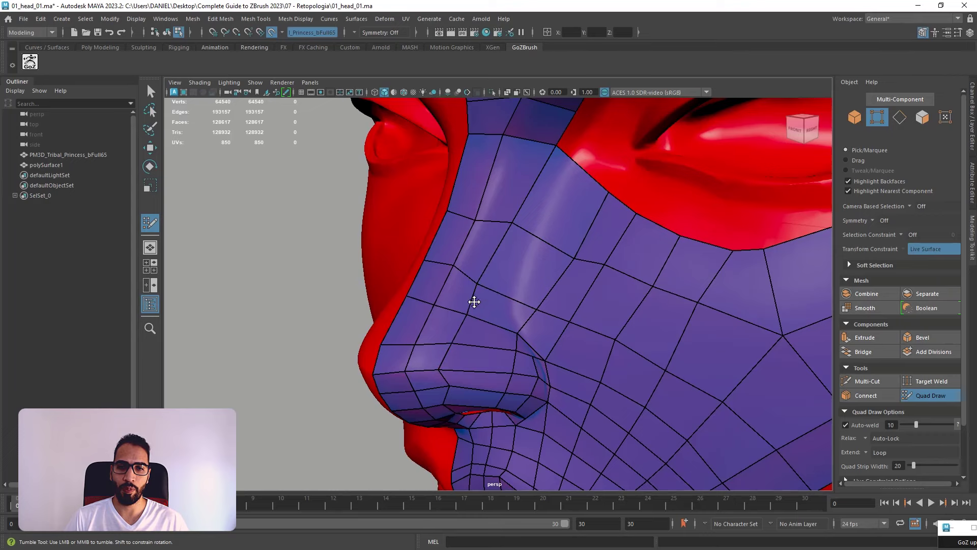
# - Insert an edge loop across the nose wing above the nostril, continuing over the cheek
pyautogui.keyDown('alt'); pyautogui.moveTo(523, 240); pyautogui.dragTo(472, 327); pyautogui.keyUp('alt')
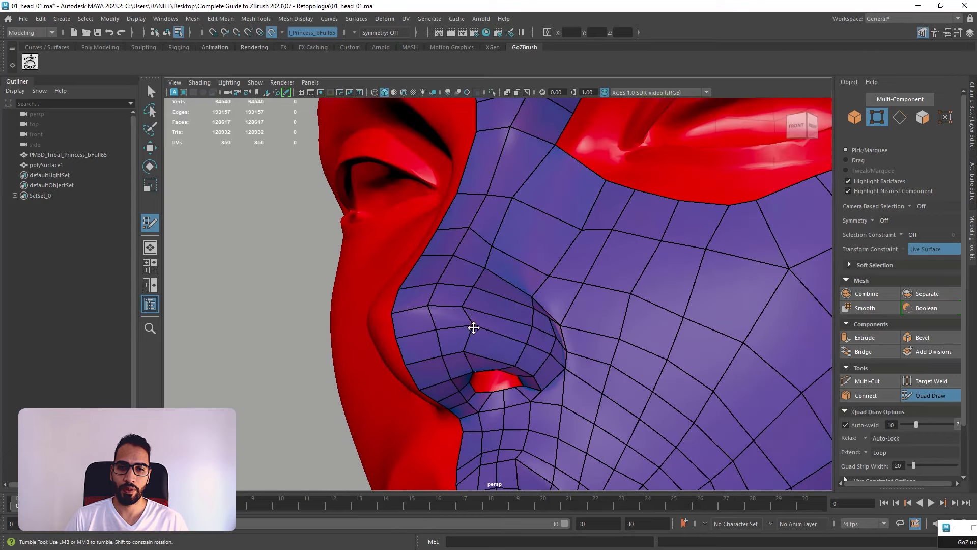
pyautogui.keyDown('ctrl'); pyautogui.click(509, 297); pyautogui.keyUp('ctrl')
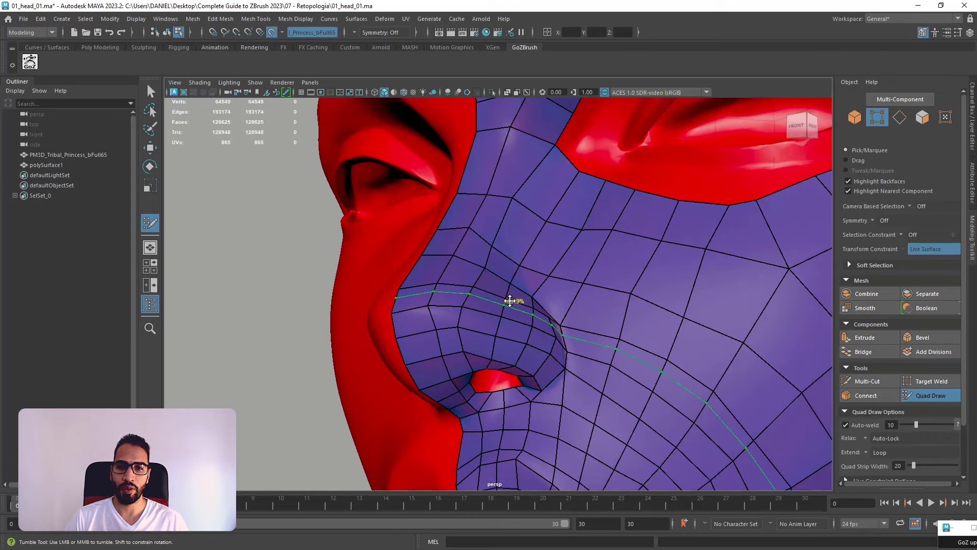
pyautogui.keyDown('alt'); pyautogui.moveTo(511, 295); pyautogui.dragTo(518, 241); pyautogui.keyUp('alt')
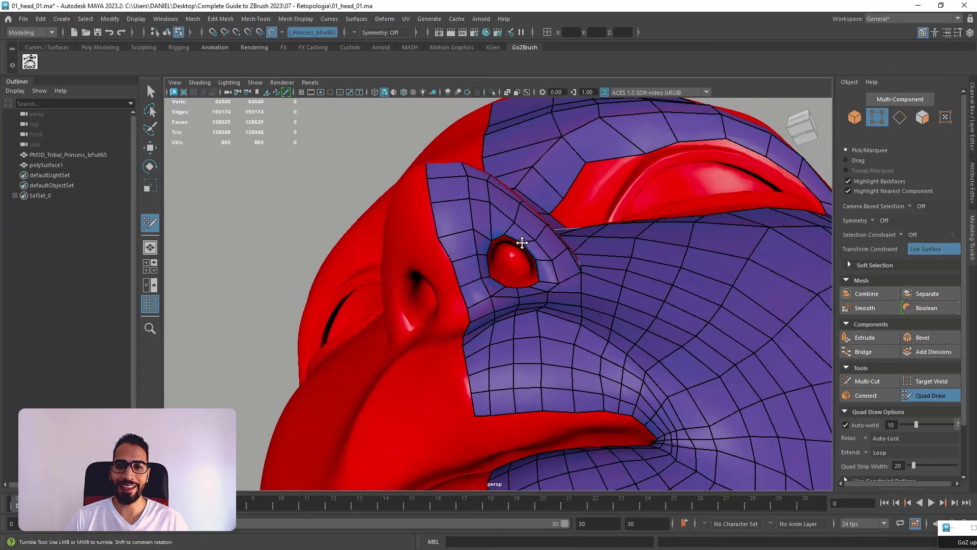
pyautogui.keyDown('alt'); pyautogui.moveTo(550, 266); pyautogui.dragTo(562, 347, button='right'); pyautogui.keyUp('alt')
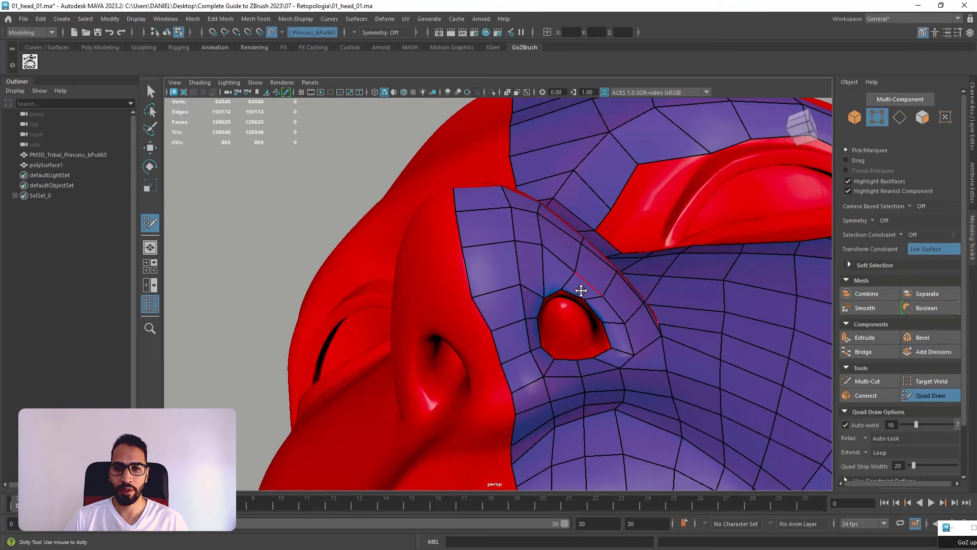
# - Relax the quads on the side of the nose and reposition the vertices where the nose wing meets the cheek
pyautogui.keyDown('alt'); pyautogui.moveTo(582, 291); pyautogui.dragTo(575, 214); pyautogui.keyUp('alt')
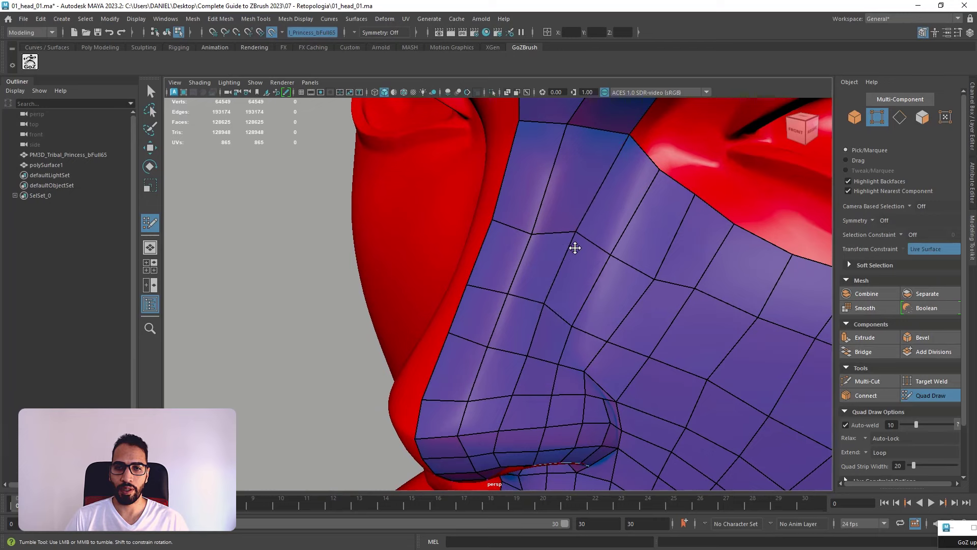
pyautogui.keyDown('shift'); pyautogui.moveTo(575, 248); pyautogui.dragTo(582, 311); pyautogui.keyUp('shift')
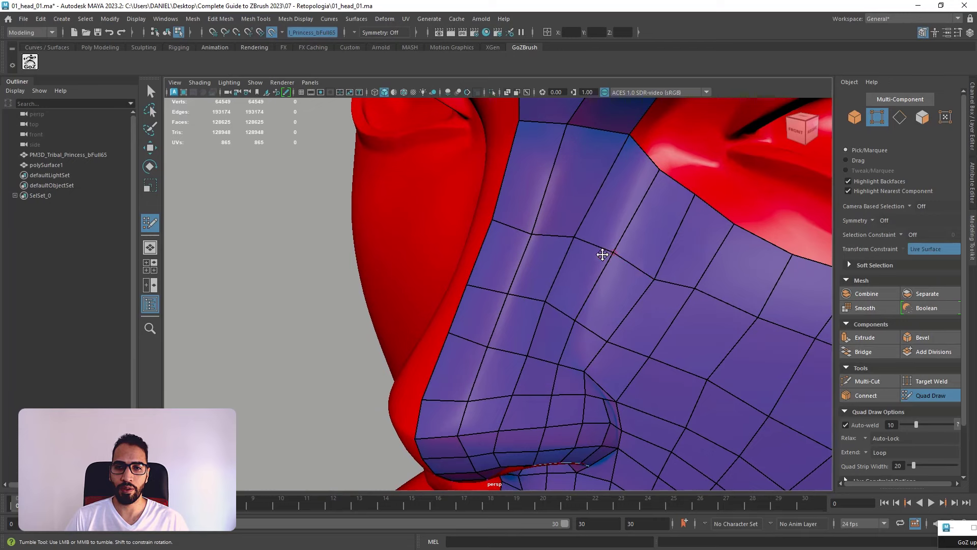
pyautogui.moveTo(603, 254); pyautogui.dragTo(590, 256)
pyautogui.moveTo(608, 340); pyautogui.dragTo(617, 357)
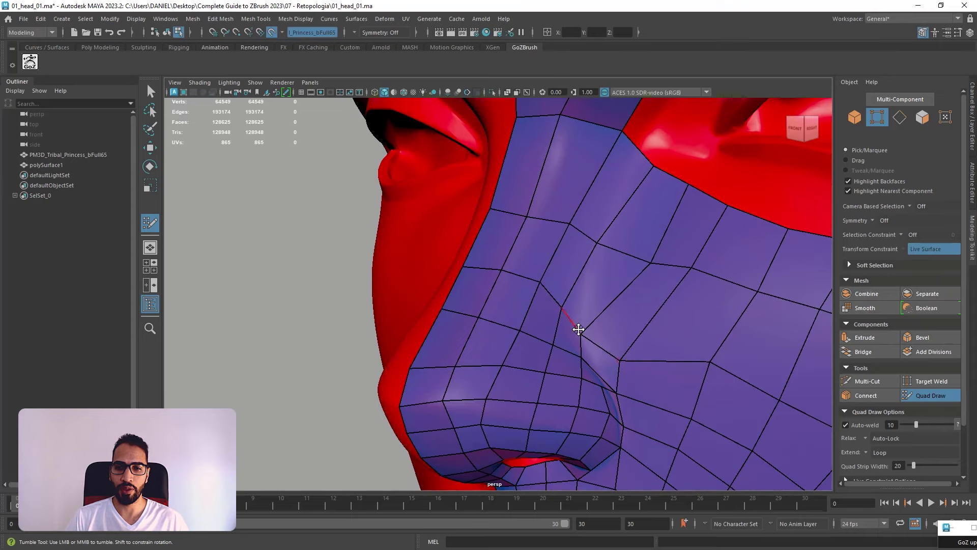
pyautogui.scroll(-3, 599, 321)
pyautogui.moveTo(599, 320)
pyautogui.keyDown('alt'); pyautogui.mouseDown()
pyautogui.moveTo(541, 201)
pyautogui.moveTo(602, 279)
pyautogui.moveTo(567, 295)
pyautogui.moveTo(558, 312)
pyautogui.moveTo(598, 318)
pyautogui.mouseUp(); pyautogui.keyUp('alt')
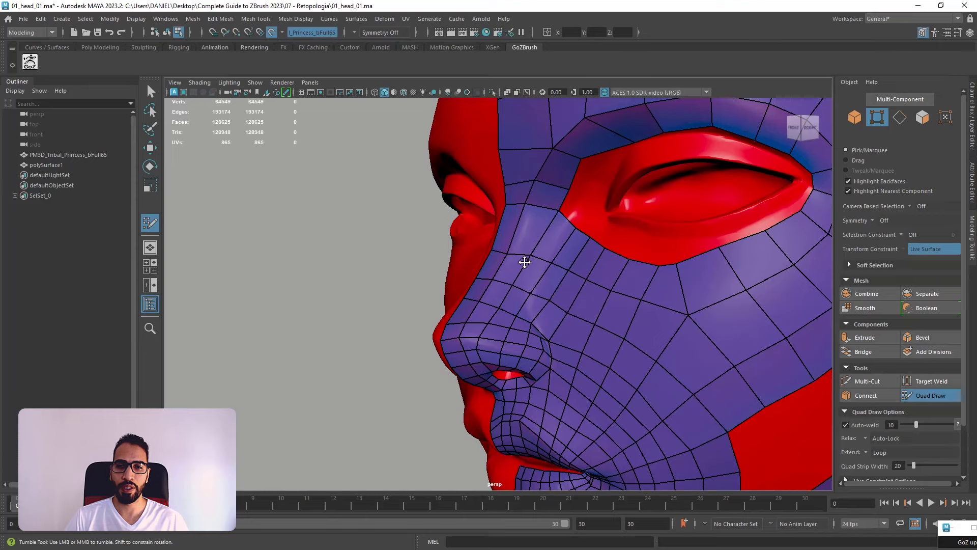
pyautogui.moveTo(513, 264)
pyautogui.keyDown('alt'); pyautogui.mouseDown()
pyautogui.moveTo(580, 255)
pyautogui.moveTo(595, 265)
pyautogui.moveTo(504, 249)
pyautogui.moveTo(545, 273)
pyautogui.moveTo(606, 279)
pyautogui.moveTo(551, 255)
pyautogui.mouseUp(); pyautogui.keyUp('alt')
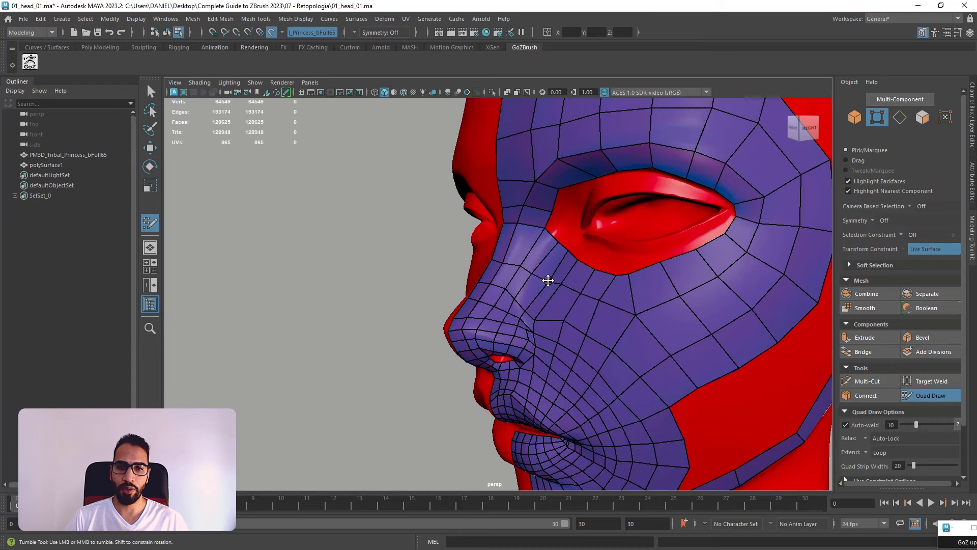
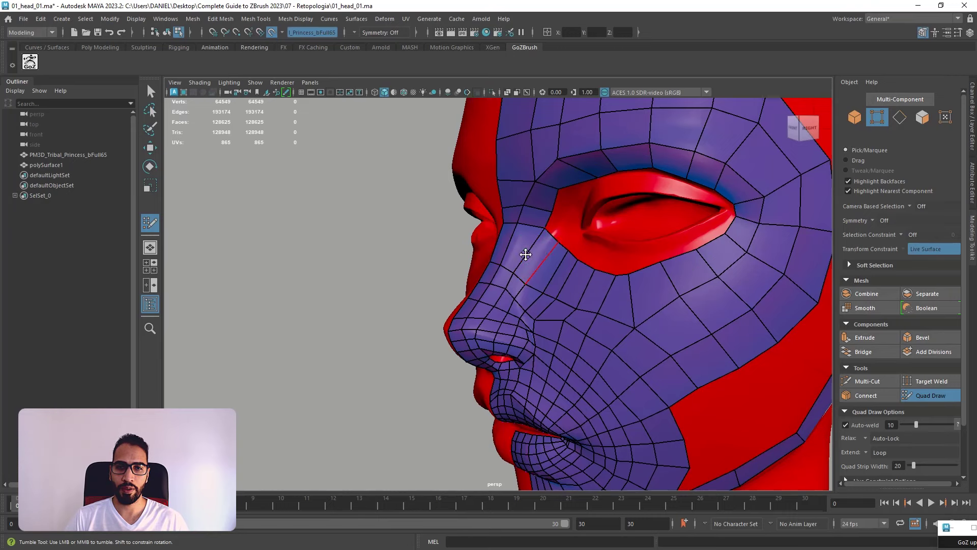
# - Undo the edge deletion, delete the face between the inner eye corner and nose bridge, and insert an edge loop around the eye
pyautogui.keyDown('alt'); pyautogui.moveTo(525, 255); pyautogui.dragTo(533, 218); pyautogui.keyUp('alt')
pyautogui.hotkey('ctrl', 'z')
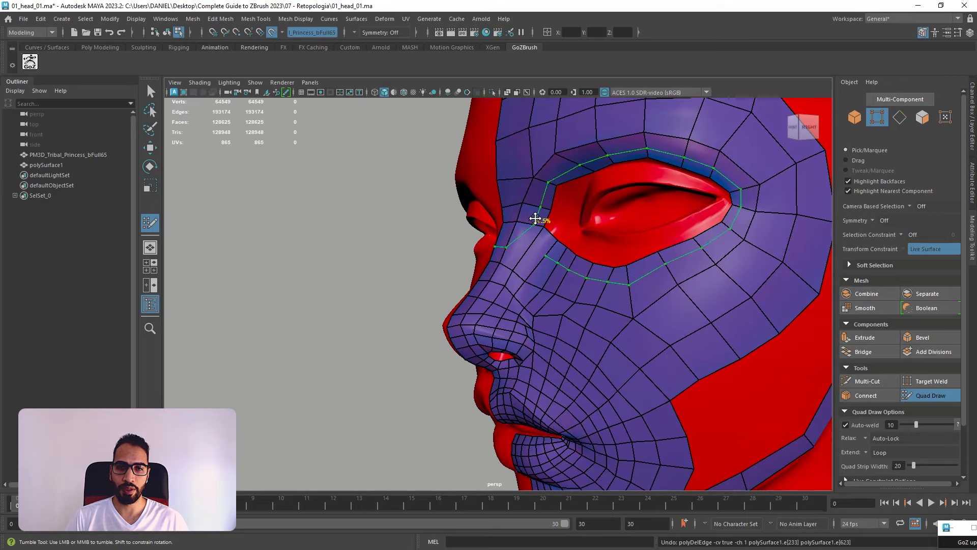
pyautogui.keyDown('ctrl'); pyautogui.keyDown('shift'); pyautogui.click(534, 216); pyautogui.keyUp('shift'); pyautogui.keyUp('ctrl')
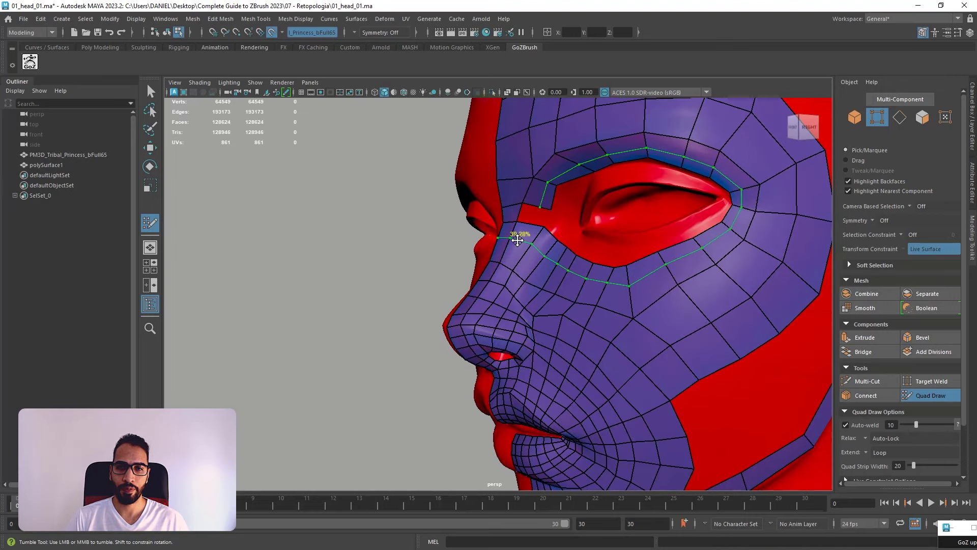
pyautogui.keyDown('ctrl'); pyautogui.click(518, 241); pyautogui.keyUp('ctrl')
# - Delete the face between the brow and the nose bridge beside the centre line
pyautogui.keyDown('alt'); pyautogui.moveTo(558, 245); pyautogui.dragTo(615, 192); pyautogui.keyUp('alt')
pyautogui.keyDown('alt'); pyautogui.moveTo(614, 192); pyautogui.dragTo(606, 224, button='right'); pyautogui.keyUp('alt')
pyautogui.keyDown('alt'); pyautogui.moveTo(595, 205); pyautogui.dragTo(581, 213); pyautogui.keyUp('alt')
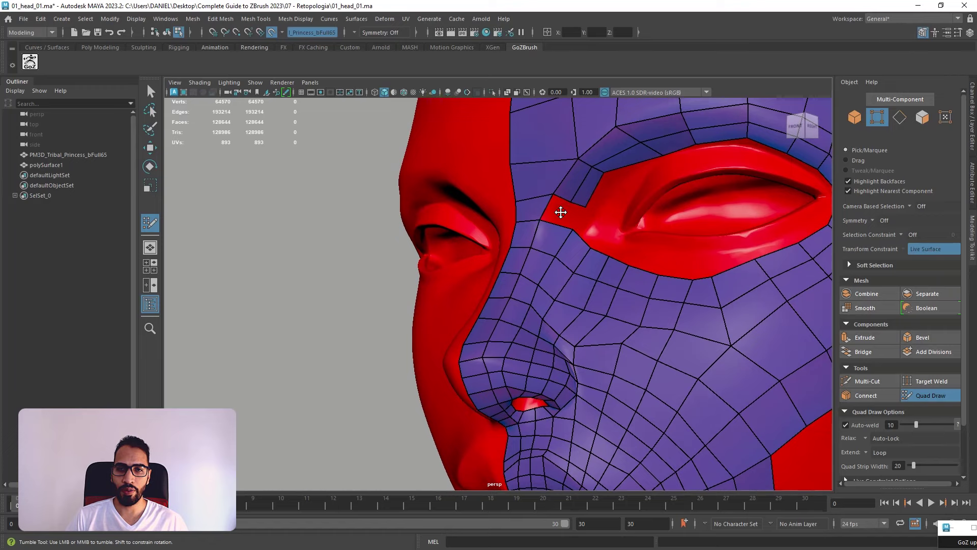
pyautogui.keyDown('alt'); pyautogui.moveTo(612, 170); pyautogui.dragTo(642, 139); pyautogui.keyUp('alt')
pyautogui.keyDown('alt'); pyautogui.moveTo(595, 202); pyautogui.dragTo(575, 244, button='middle'); pyautogui.keyUp('alt')
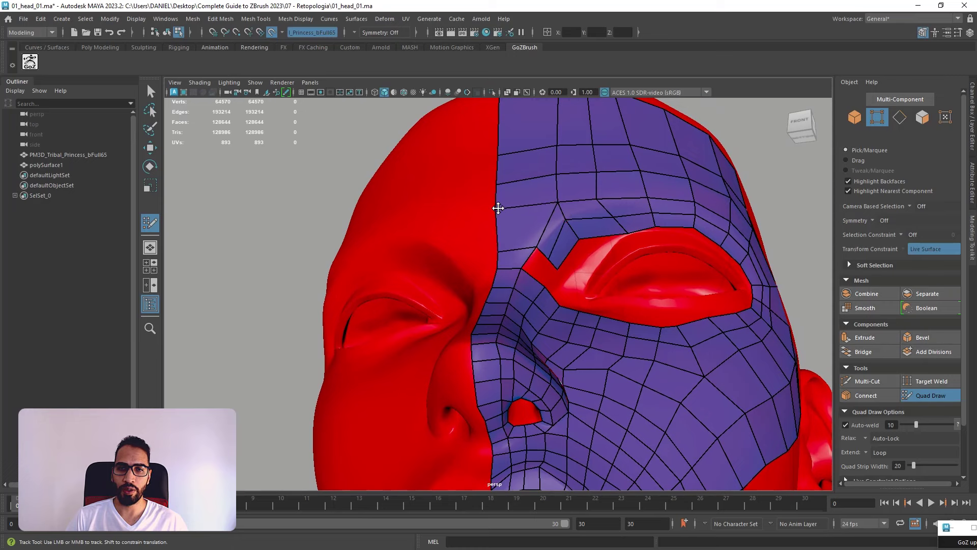
pyautogui.keyDown('ctrl'); pyautogui.keyDown('shift'); pyautogui.click(529, 232); pyautogui.keyUp('shift'); pyautogui.keyUp('ctrl')
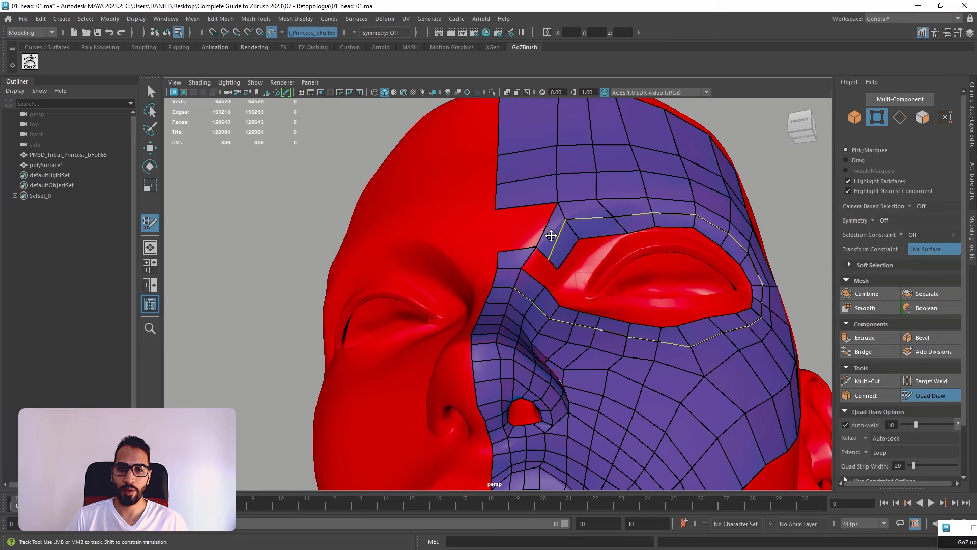
# - Place a point on the centre line of the nose bridge and fill the gap up to the brow with quads
pyautogui.click(502, 229)
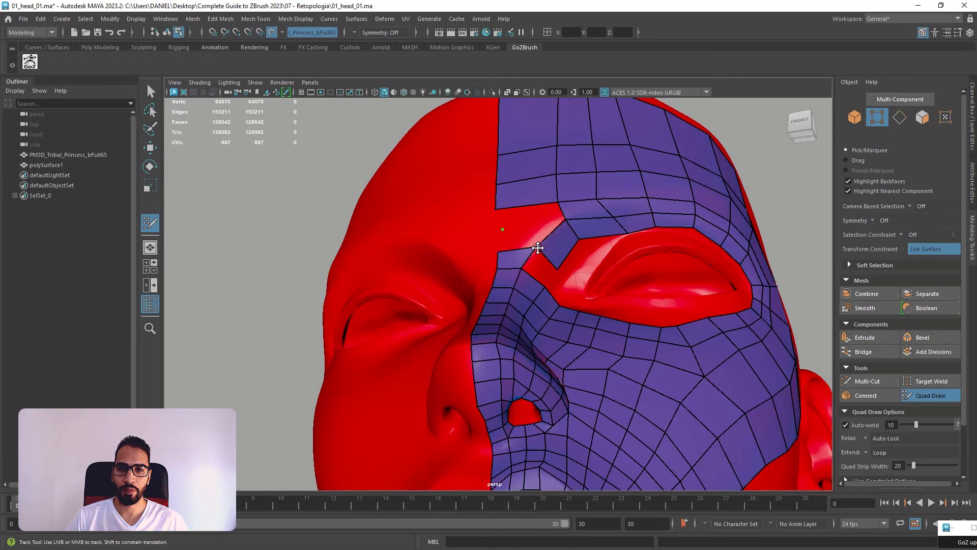
pyautogui.keyDown('alt'); pyautogui.moveTo(554, 270); pyautogui.dragTo(515, 277); pyautogui.keyUp('alt')
pyautogui.keyDown('shift'); pyautogui.click(551, 254); pyautogui.keyUp('shift')
pyautogui.moveTo(594, 238)
pyautogui.keyDown('alt'); pyautogui.mouseDown()
pyautogui.moveTo(625, 248)
pyautogui.moveTo(558, 214)
pyautogui.moveTo(562, 205)
pyautogui.moveTo(552, 211)
pyautogui.moveTo(529, 182)
pyautogui.moveTo(568, 198)
pyautogui.mouseUp(); pyautogui.keyUp('alt')
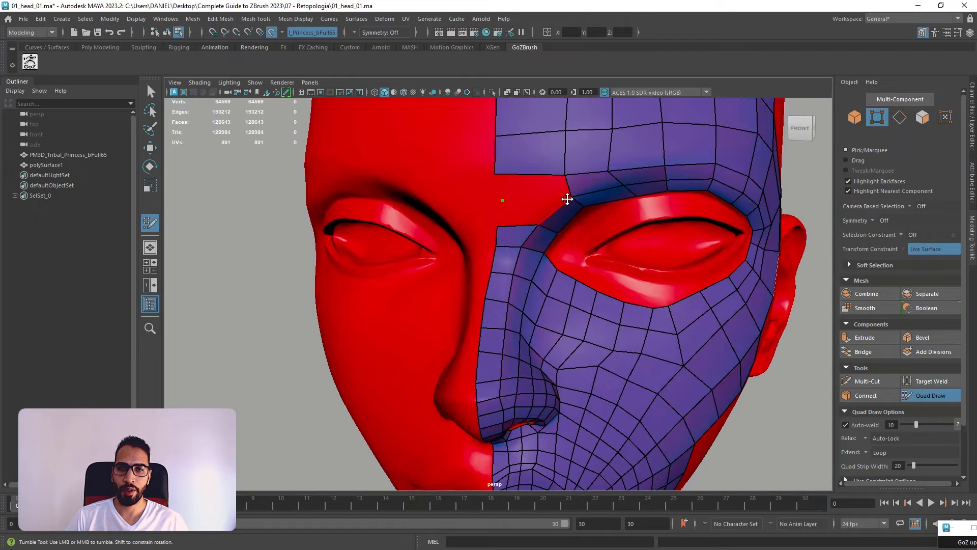
pyautogui.hotkey('ctrl', 'z')
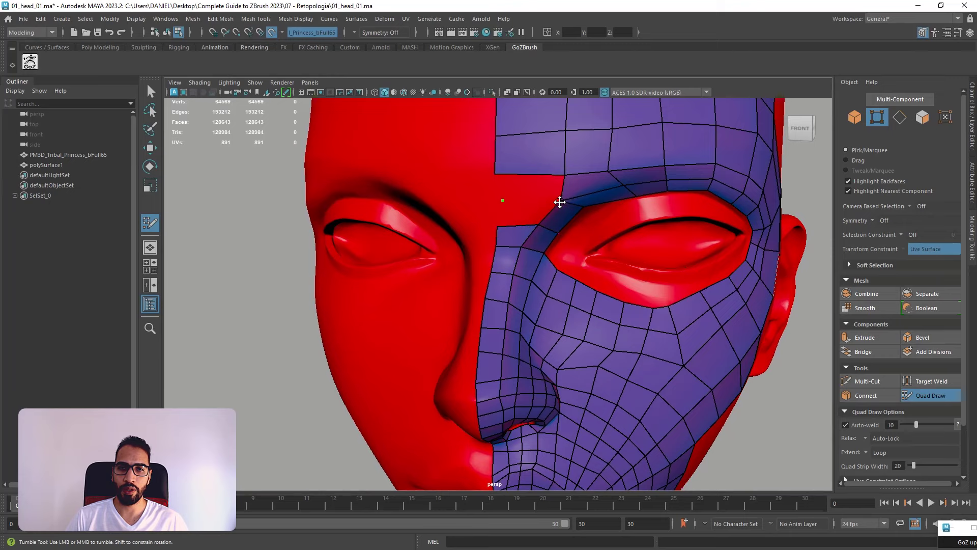
pyautogui.keyDown('shift'); pyautogui.click(518, 203); pyautogui.keyUp('shift')
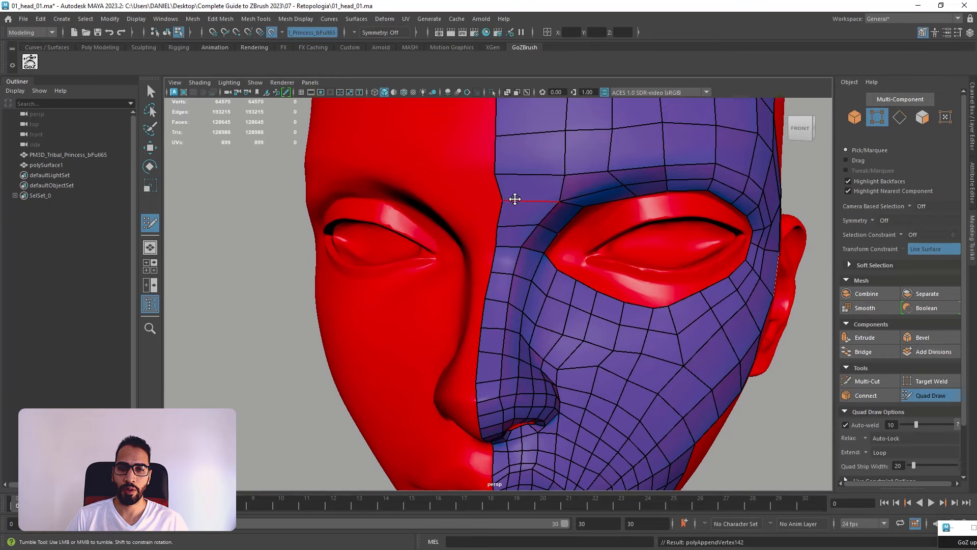
# - Adjust a vertex on the lower edge of the eye opening and relax the quads beneath the inner eye corner
pyautogui.keyDown('alt'); pyautogui.moveTo(540, 213); pyautogui.dragTo(599, 212); pyautogui.keyUp('alt')
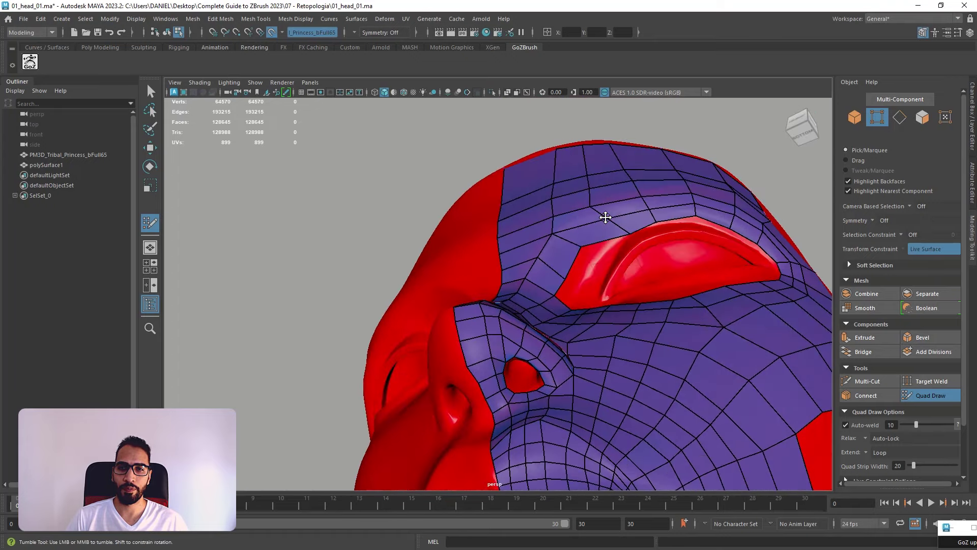
pyautogui.keyDown('alt'); pyautogui.moveTo(664, 220); pyautogui.dragTo(675, 219); pyautogui.keyUp('alt')
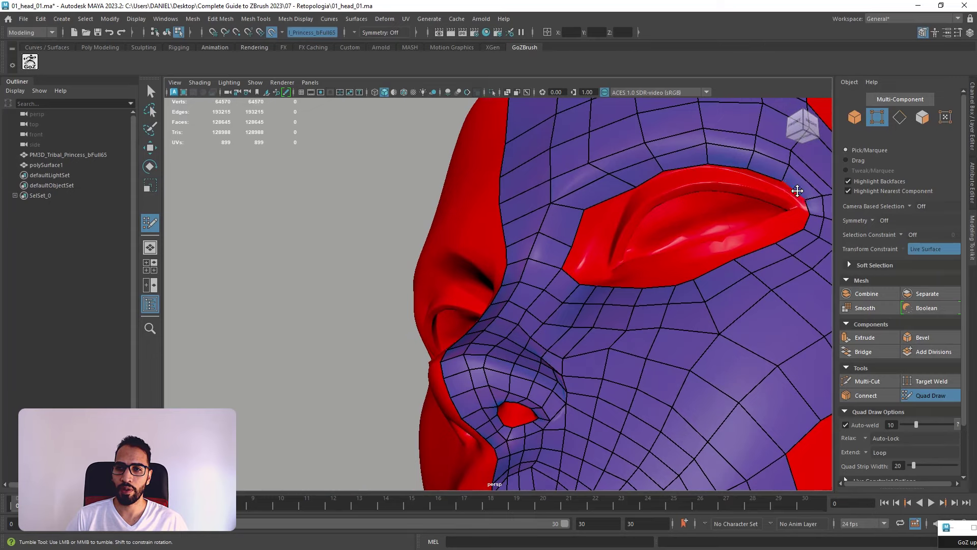
pyautogui.keyDown('alt'); pyautogui.moveTo(781, 190); pyautogui.dragTo(639, 292); pyautogui.keyUp('alt')
pyautogui.moveTo(681, 316); pyautogui.dragTo(694, 301)
pyautogui.moveTo(599, 316)
pyautogui.keyDown('shift'); pyautogui.mouseDown()
pyautogui.moveTo(718, 336)
pyautogui.moveTo(606, 340)
pyautogui.moveTo(619, 369)
pyautogui.moveTo(728, 362)
pyautogui.moveTo(587, 332)
pyautogui.moveTo(589, 320)
pyautogui.moveTo(551, 291)
pyautogui.moveTo(556, 306)
pyautogui.moveTo(597, 325)
pyautogui.mouseUp(); pyautogui.keyUp('shift')
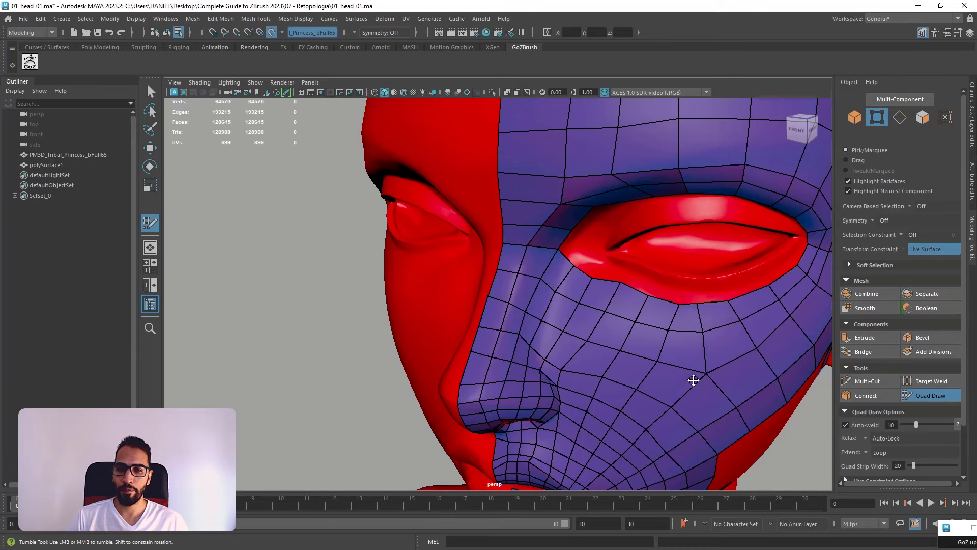
# - Relax the quads around the eye opening and slide a vertex on its upper edge toward the inner corner
pyautogui.moveTo(737, 371)
pyautogui.keyDown('alt'); pyautogui.mouseDown()
pyautogui.moveTo(560, 334)
pyautogui.moveTo(613, 335)
pyautogui.moveTo(711, 247)
pyautogui.moveTo(726, 203)
pyautogui.moveTo(762, 211)
pyautogui.moveTo(743, 312)
pyautogui.moveTo(591, 393)
pyautogui.mouseUp(); pyautogui.keyUp('alt')
pyautogui.keyDown('alt'); pyautogui.moveTo(591, 392); pyautogui.dragTo(395, 209, button='right'); pyautogui.keyUp('alt')
pyautogui.moveTo(559, 283)
pyautogui.keyDown('alt'); pyautogui.mouseDown()
pyautogui.moveTo(438, 295)
pyautogui.moveTo(522, 278)
pyautogui.moveTo(607, 291)
pyautogui.mouseUp(); pyautogui.keyUp('alt')
pyautogui.keyDown('alt'); pyautogui.moveTo(607, 291); pyautogui.dragTo(578, 306, button='right'); pyautogui.keyUp('alt')
pyautogui.keyDown('alt'); pyautogui.moveTo(578, 305); pyautogui.dragTo(560, 294); pyautogui.keyUp('alt')
pyautogui.keyDown('alt'); pyautogui.moveTo(560, 295); pyautogui.dragTo(499, 299, button='right'); pyautogui.keyUp('alt')
pyautogui.keyDown('alt'); pyautogui.moveTo(499, 299); pyautogui.dragTo(497, 281); pyautogui.keyUp('alt')
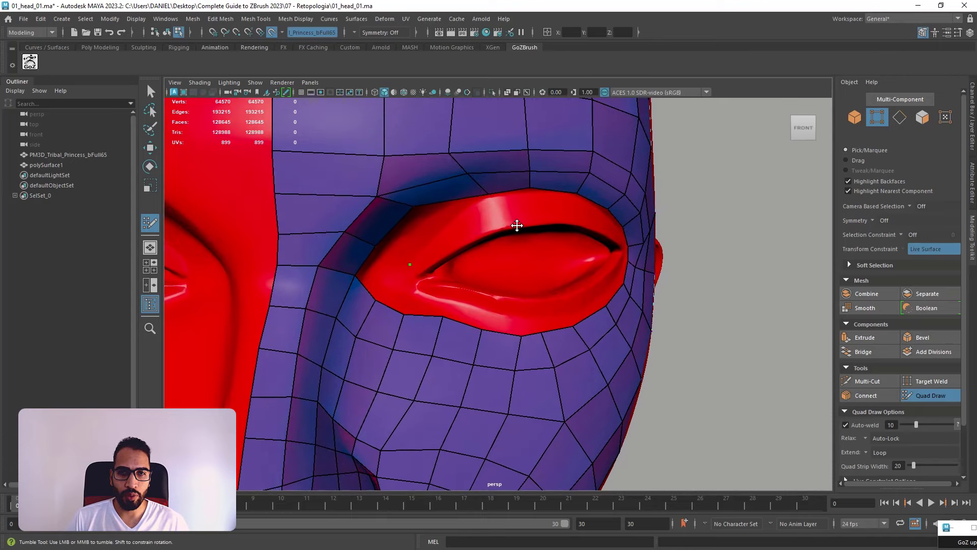
pyautogui.moveTo(497, 201)
pyautogui.keyDown('alt'); pyautogui.mouseDown()
pyautogui.moveTo(425, 253)
pyautogui.moveTo(441, 297)
pyautogui.moveTo(403, 259)
pyautogui.moveTo(445, 285)
pyautogui.moveTo(430, 307)
pyautogui.moveTo(539, 327)
pyautogui.mouseUp(); pyautogui.keyUp('alt')
pyautogui.moveTo(558, 316)
pyautogui.keyDown('shift'); pyautogui.mouseDown()
pyautogui.moveTo(687, 284)
pyautogui.moveTo(681, 277)
pyautogui.mouseUp(); pyautogui.keyUp('shift')
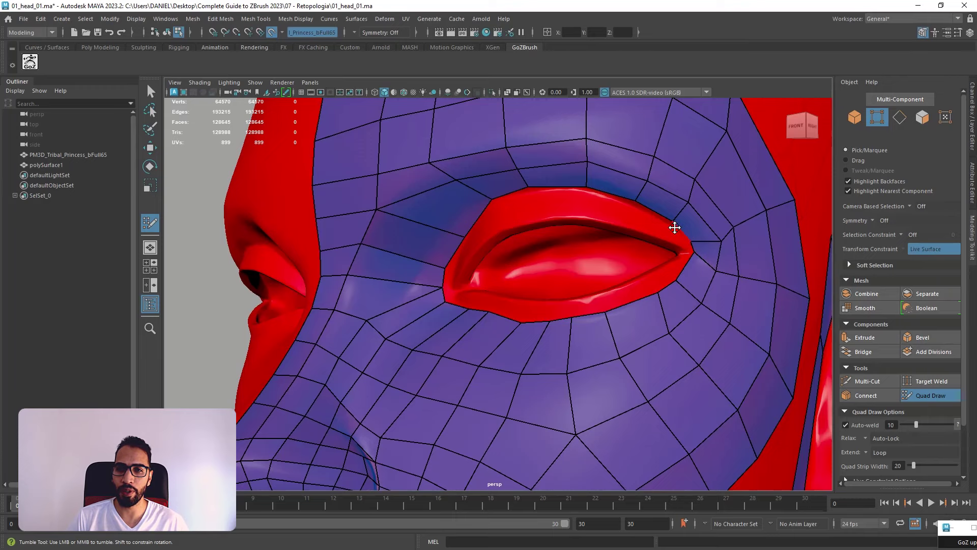
pyautogui.keyDown('alt'); pyautogui.moveTo(663, 224); pyautogui.dragTo(648, 199); pyautogui.keyUp('alt')
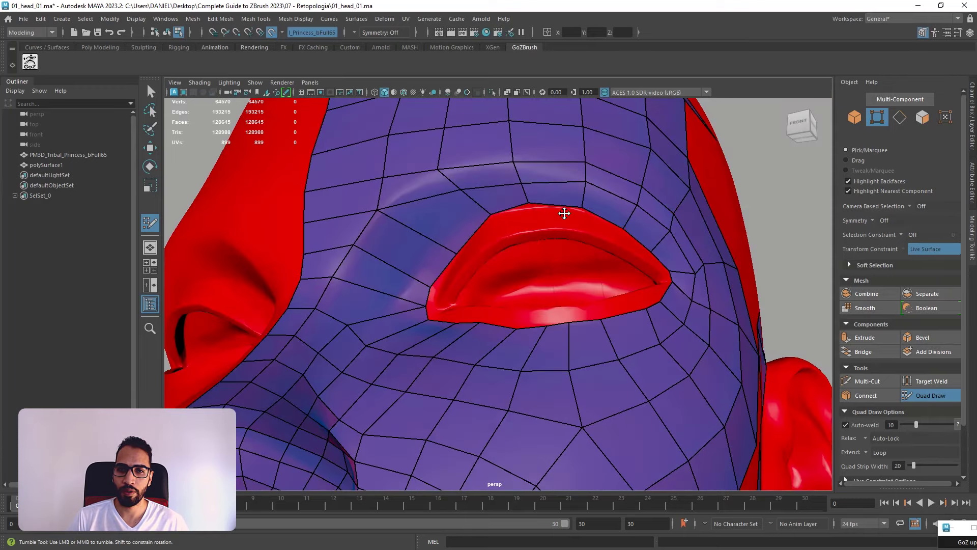
pyautogui.moveTo(529, 204); pyautogui.dragTo(490, 224)
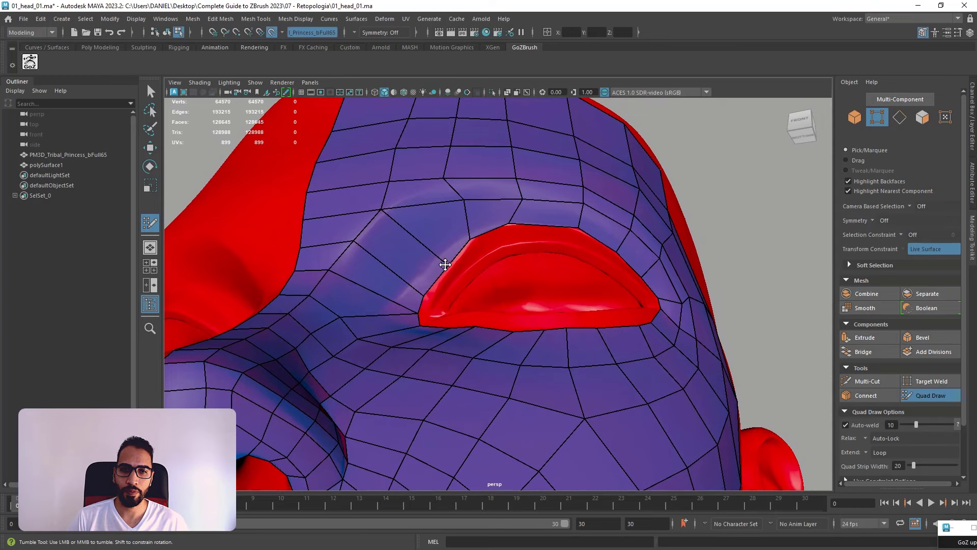
# - Shift the vertices above the inner end of the brow closer to the centre line
pyautogui.keyDown('alt'); pyautogui.moveTo(456, 257); pyautogui.dragTo(445, 282); pyautogui.keyUp('alt')
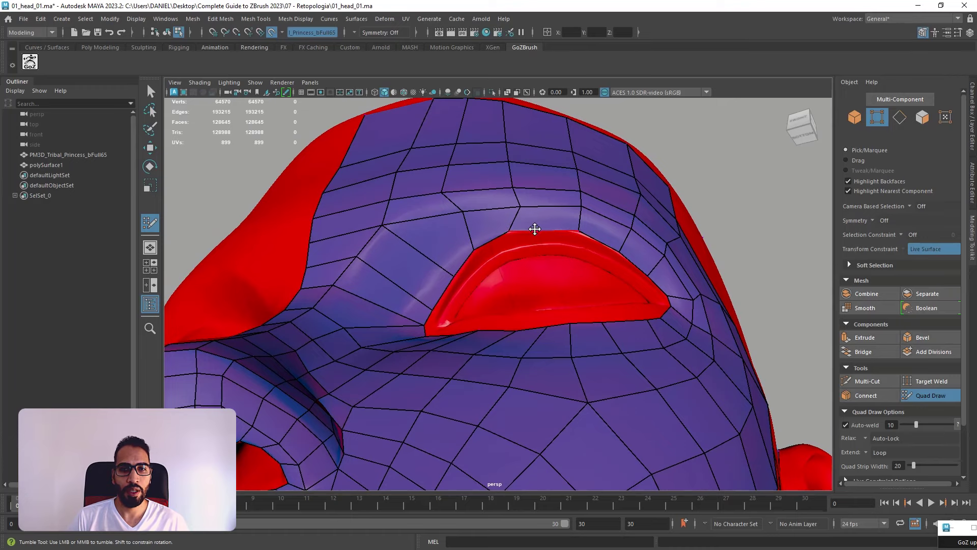
pyautogui.moveTo(539, 234)
pyautogui.keyDown('alt'); pyautogui.mouseDown()
pyautogui.moveTo(555, 240)
pyautogui.moveTo(615, 220)
pyautogui.moveTo(647, 249)
pyautogui.mouseUp(); pyautogui.keyUp('alt')
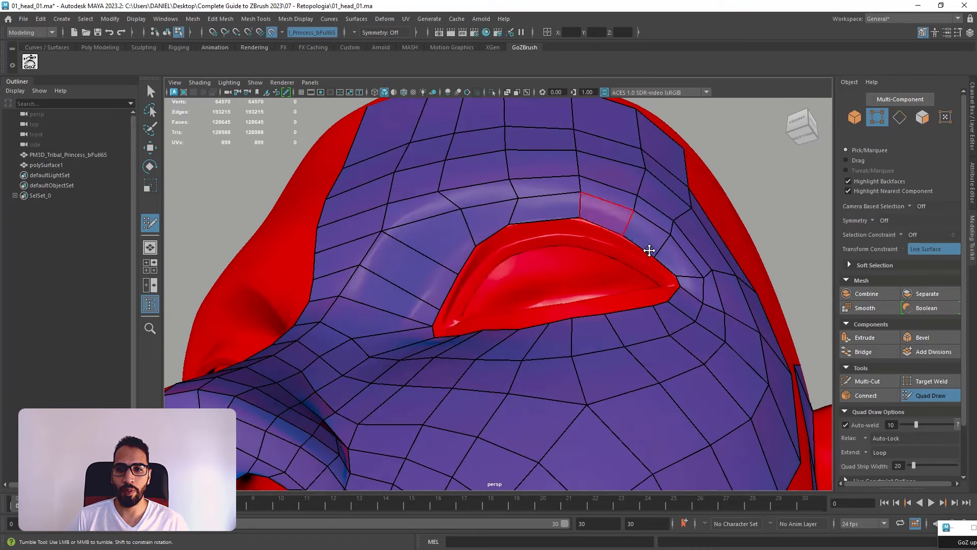
pyautogui.keyDown('alt'); pyautogui.moveTo(528, 205); pyautogui.dragTo(497, 224); pyautogui.keyUp('alt')
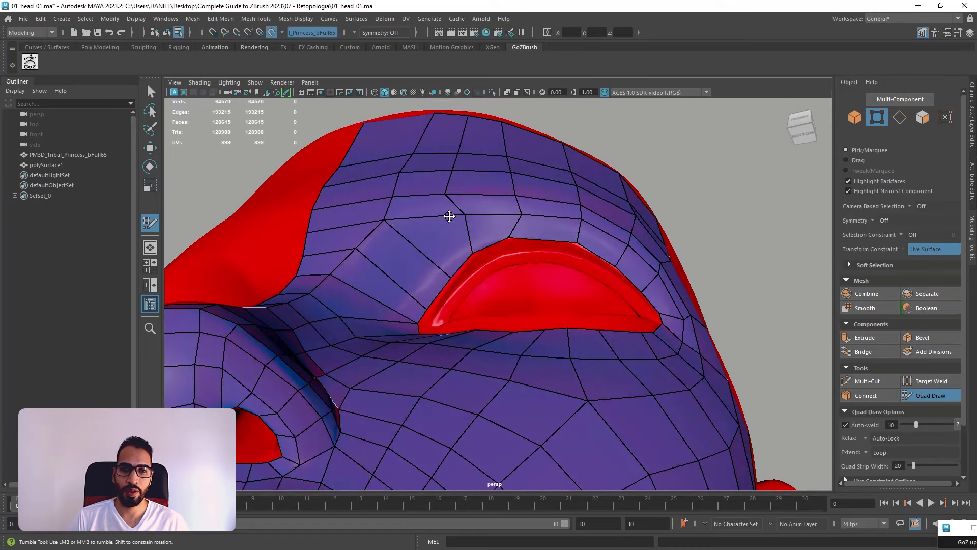
pyautogui.keyDown('alt'); pyautogui.moveTo(456, 180); pyautogui.dragTo(466, 188); pyautogui.keyUp('alt')
pyautogui.keyDown('alt'); pyautogui.moveTo(496, 242); pyautogui.dragTo(550, 337, button='middle'); pyautogui.keyUp('alt')
pyautogui.moveTo(423, 169); pyautogui.dragTo(429, 168)
pyautogui.moveTo(453, 239); pyautogui.dragTo(419, 236)
pyautogui.moveTo(433, 280)
pyautogui.mouseDown()
pyautogui.moveTo(413, 282)
pyautogui.moveTo(428, 288)
pyautogui.moveTo(408, 310)
pyautogui.mouseUp()
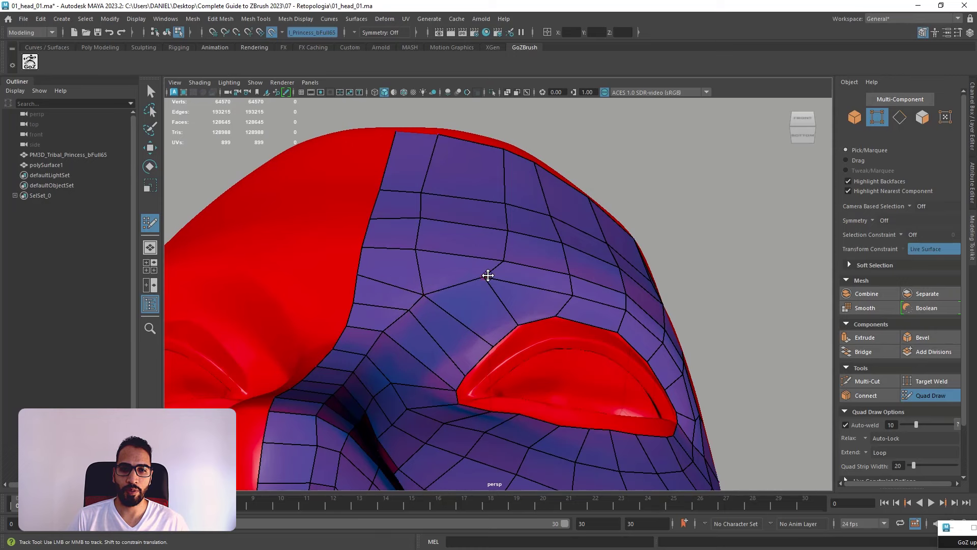
# - Move the next vertex column, from the forehead down to the upper edge of the eye opening, toward the nose bridge
pyautogui.moveTo(486, 275); pyautogui.dragTo(450, 278)
pyautogui.moveTo(507, 245); pyautogui.dragTo(467, 240)
pyautogui.moveTo(504, 201); pyautogui.dragTo(469, 179)
pyautogui.moveTo(515, 322)
pyautogui.mouseDown()
pyautogui.moveTo(480, 366)
pyautogui.moveTo(473, 356)
pyautogui.moveTo(492, 342)
pyautogui.mouseUp()
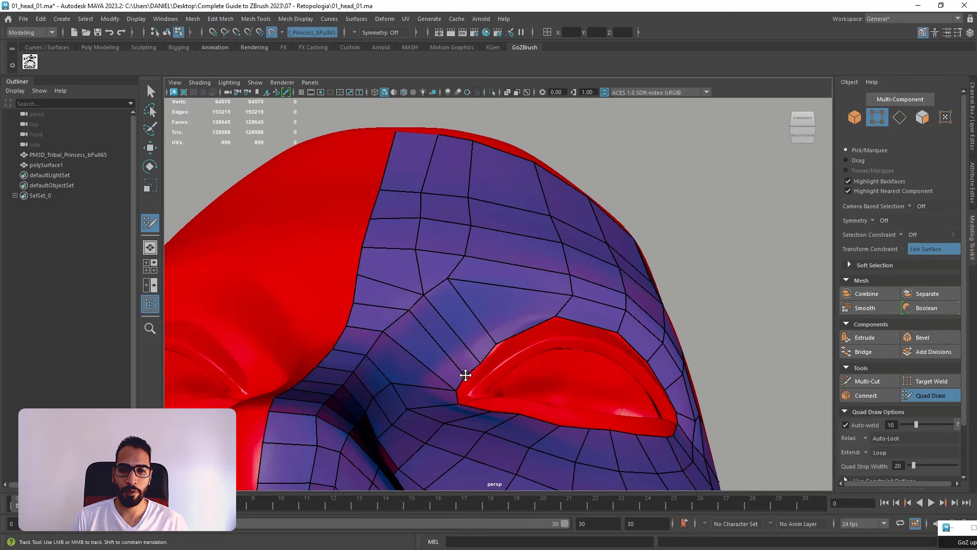
# - Insert an edge loop from the upper edge of the eye opening up the forehead and raise two vertices along the brow
pyautogui.keyDown('ctrl'); pyautogui.click(521, 313); pyautogui.keyUp('ctrl')
pyautogui.moveTo(517, 312)
pyautogui.keyDown('alt'); pyautogui.mouseDown()
pyautogui.moveTo(526, 323)
pyautogui.moveTo(582, 290)
pyautogui.mouseUp(); pyautogui.keyUp('alt')
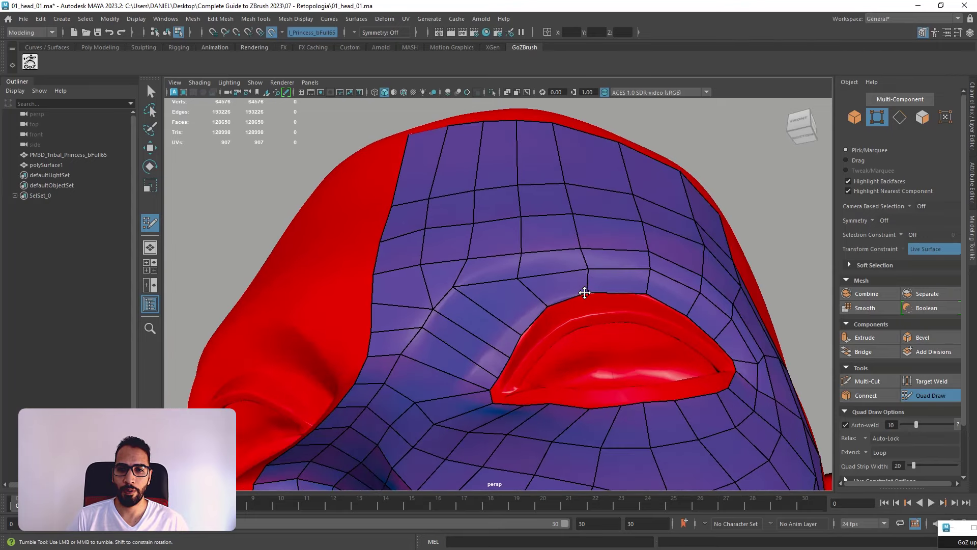
pyautogui.moveTo(584, 292)
pyautogui.keyDown('alt'); pyautogui.mouseDown()
pyautogui.moveTo(589, 260)
pyautogui.moveTo(591, 303)
pyautogui.moveTo(580, 290)
pyautogui.mouseUp(); pyautogui.keyUp('alt')
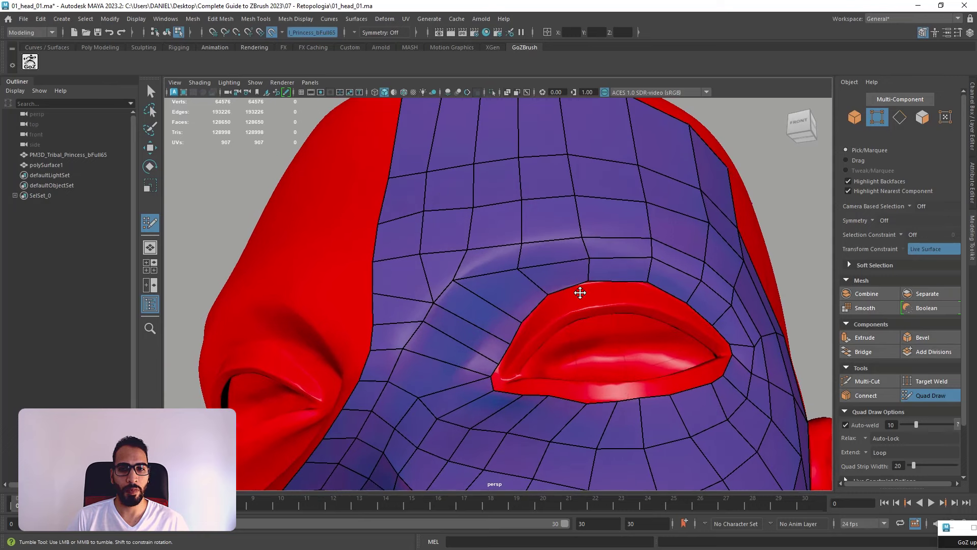
pyautogui.moveTo(524, 259)
pyautogui.mouseDown()
pyautogui.moveTo(519, 236)
pyautogui.moveTo(516, 249)
pyautogui.mouseUp()
pyautogui.moveTo(589, 249); pyautogui.dragTo(588, 235)
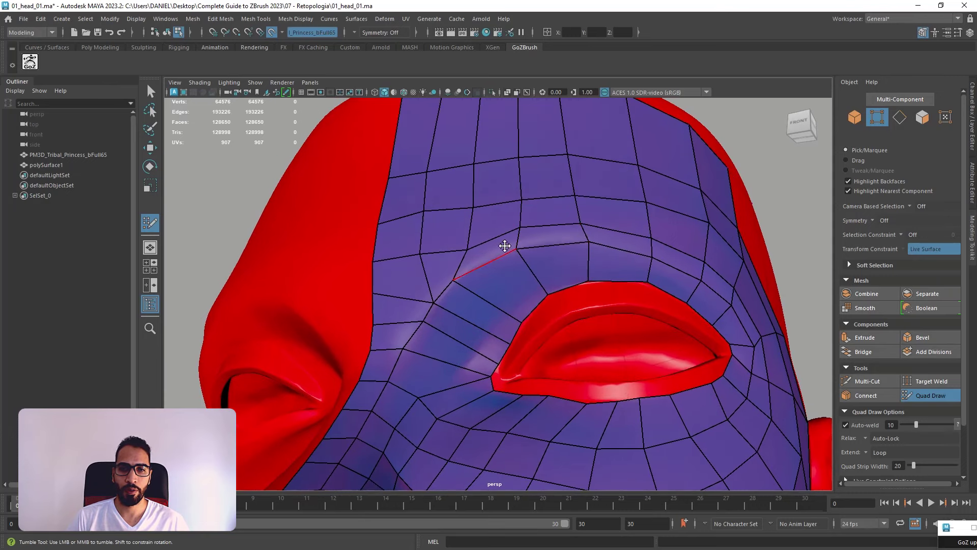
pyautogui.keyDown('alt'); pyautogui.moveTo(506, 244); pyautogui.dragTo(585, 212); pyautogui.keyUp('alt')
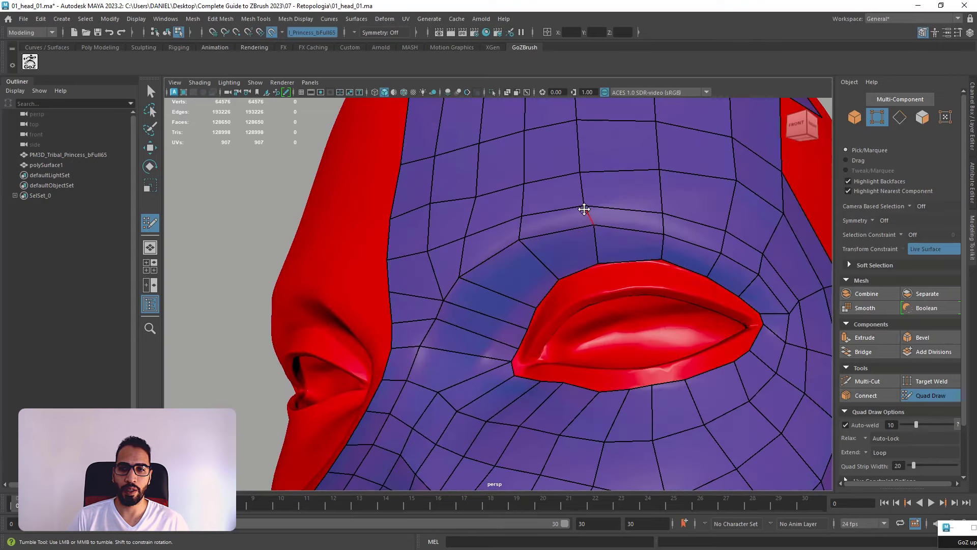
# - Move the vertices of the two outermost eye loops at the temple outward
pyautogui.moveTo(724, 228); pyautogui.dragTo(773, 252)
pyautogui.keyDown('alt'); pyautogui.moveTo(765, 294); pyautogui.dragTo(609, 301, button='middle'); pyautogui.keyUp('alt')
pyautogui.keyDown('alt'); pyautogui.moveTo(658, 288); pyautogui.dragTo(560, 283); pyautogui.keyUp('alt')
pyautogui.keyDown('alt'); pyautogui.moveTo(626, 245); pyautogui.dragTo(571, 189, button='right'); pyautogui.keyUp('alt')
pyautogui.moveTo(651, 272); pyautogui.dragTo(672, 265)
pyautogui.moveTo(653, 328); pyautogui.dragTo(680, 330)
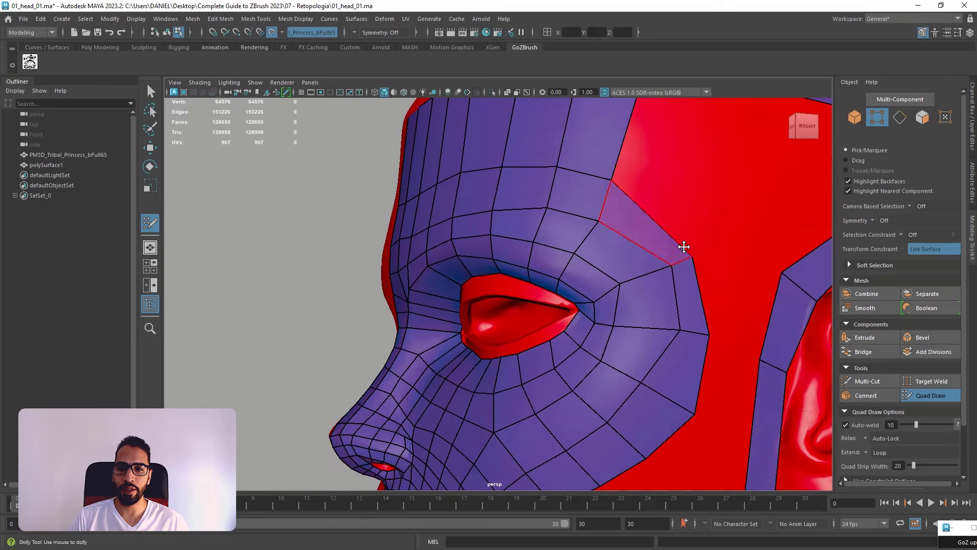
pyautogui.moveTo(691, 256); pyautogui.dragTo(708, 243)
# - Spread the vertices of the inner loop beside the outer eye corner outward to even out the quad spacing
pyautogui.moveTo(621, 282); pyautogui.dragTo(633, 280)
pyautogui.moveTo(615, 325); pyautogui.dragTo(642, 327)
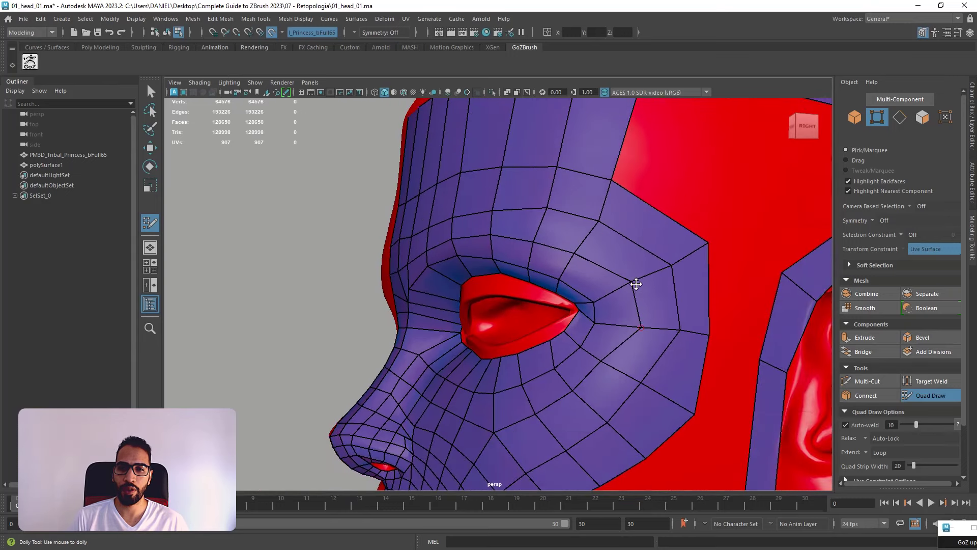
pyautogui.moveTo(633, 282); pyautogui.dragTo(640, 276)
pyautogui.moveTo(602, 360); pyautogui.dragTo(615, 371)
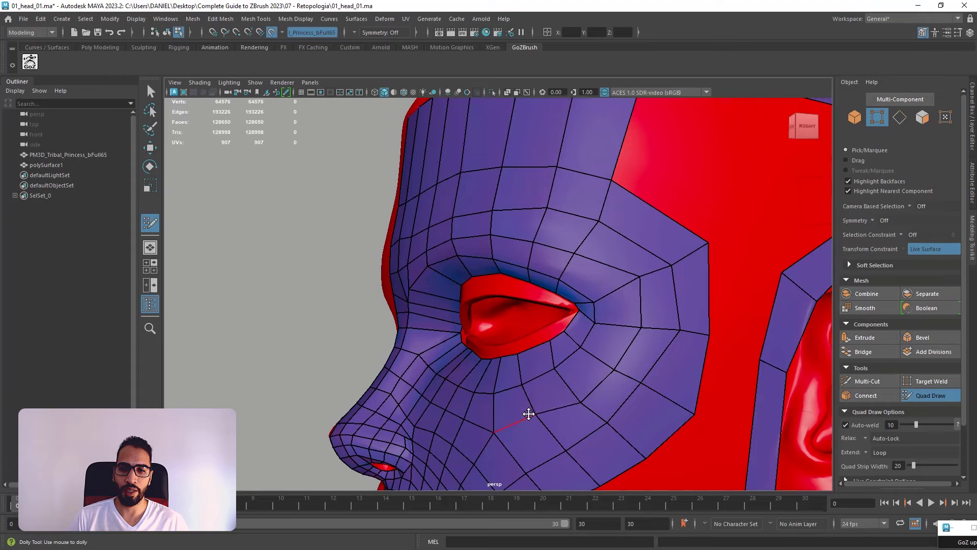
# - Try to insert an edge loop through the ring of quads around the eye opening
pyautogui.moveTo(560, 386)
pyautogui.keyDown('alt'); pyautogui.mouseDown()
pyautogui.moveTo(600, 384)
pyautogui.moveTo(659, 297)
pyautogui.moveTo(452, 306)
pyautogui.moveTo(491, 291)
pyautogui.moveTo(529, 300)
pyautogui.moveTo(519, 300)
pyautogui.mouseUp(); pyautogui.keyUp('alt')
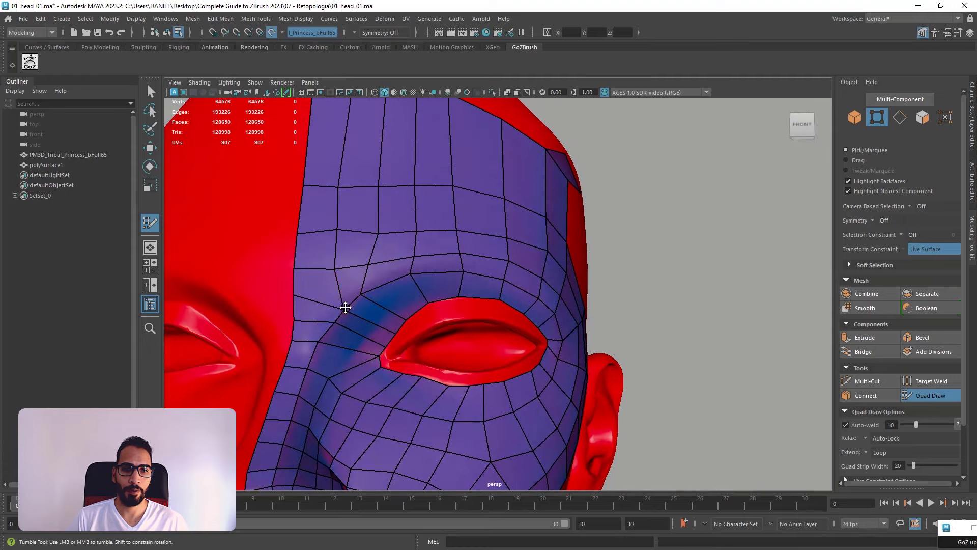
pyautogui.moveTo(321, 322)
pyautogui.keyDown('alt'); pyautogui.mouseDown()
pyautogui.moveTo(369, 307)
pyautogui.moveTo(336, 308)
pyautogui.moveTo(349, 327)
pyautogui.moveTo(430, 325)
pyautogui.moveTo(467, 277)
pyautogui.mouseUp(); pyautogui.keyUp('alt')
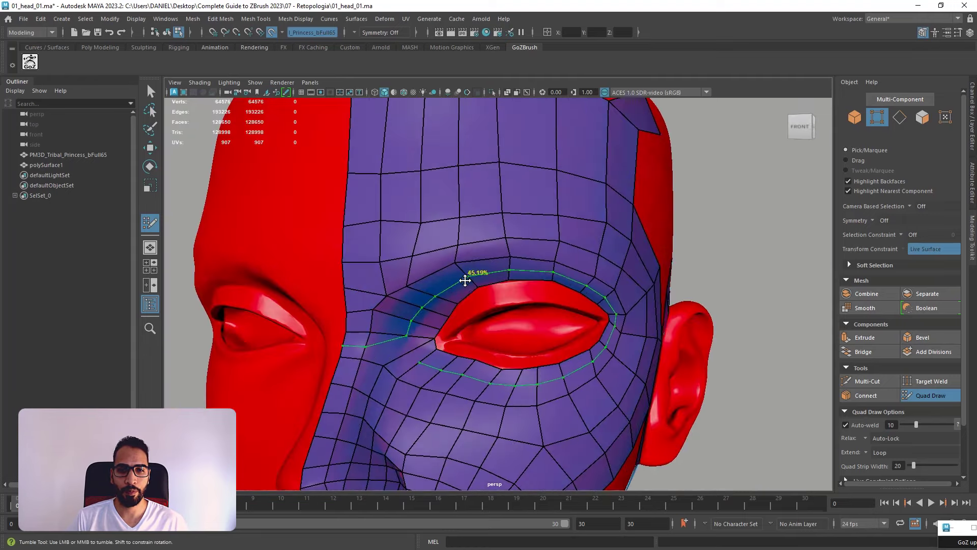
pyautogui.keyDown('alt'); pyautogui.moveTo(412, 303); pyautogui.dragTo(402, 269); pyautogui.keyUp('alt')
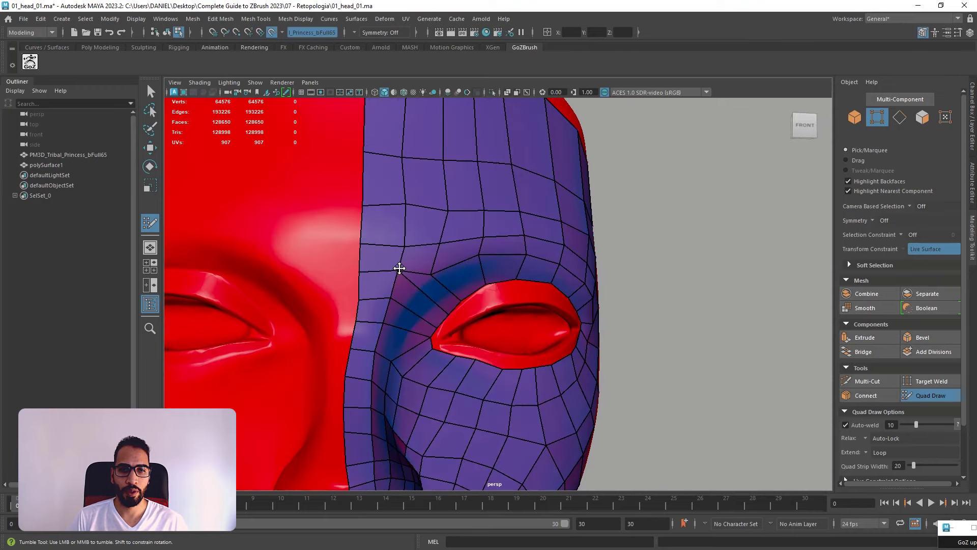
pyautogui.moveTo(406, 320)
pyautogui.keyDown('alt'); pyautogui.mouseDown()
pyautogui.moveTo(414, 301)
pyautogui.moveTo(382, 300)
pyautogui.moveTo(399, 300)
pyautogui.moveTo(387, 288)
pyautogui.mouseUp(); pyautogui.keyUp('alt')
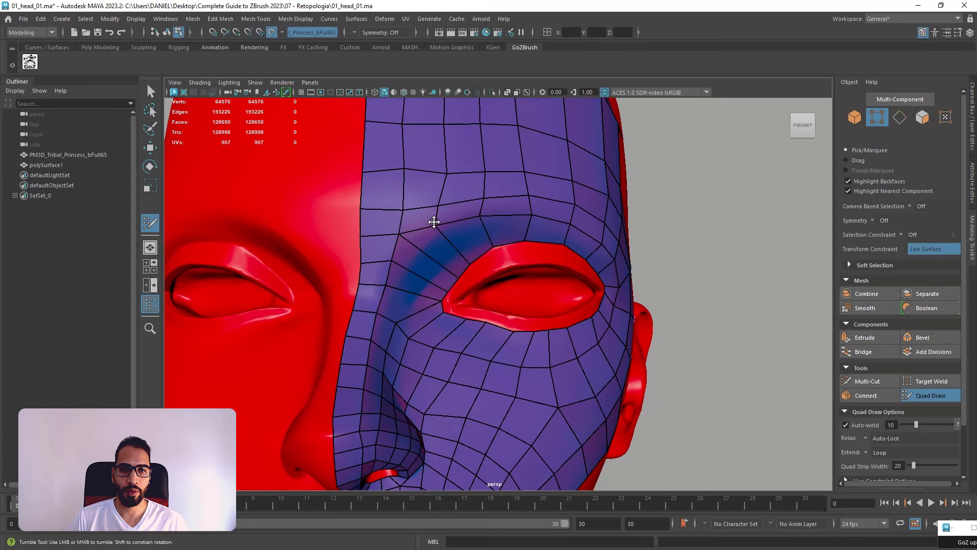
pyautogui.moveTo(466, 249)
pyautogui.keyDown('alt'); pyautogui.mouseDown()
pyautogui.moveTo(447, 246)
pyautogui.moveTo(460, 246)
pyautogui.mouseUp(); pyautogui.keyUp('alt')
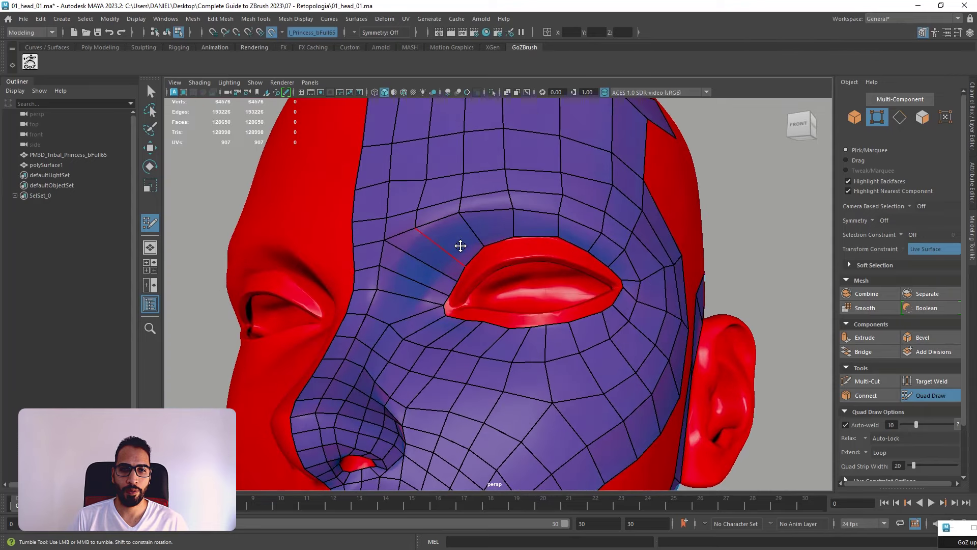
pyautogui.keyDown('ctrl'); pyautogui.click(467, 235); pyautogui.keyUp('ctrl')
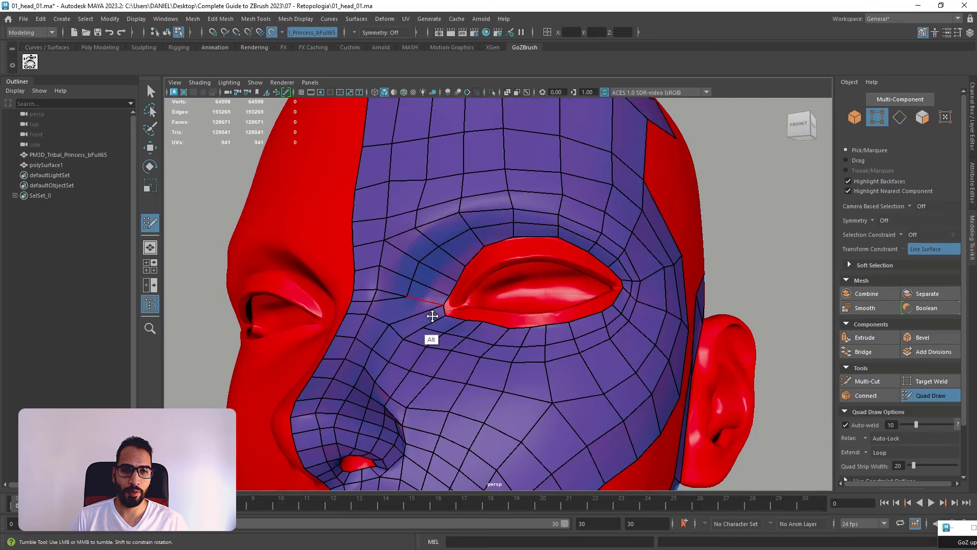
pyautogui.keyDown('alt'); pyautogui.moveTo(432, 315); pyautogui.dragTo(375, 316); pyautogui.keyUp('alt')
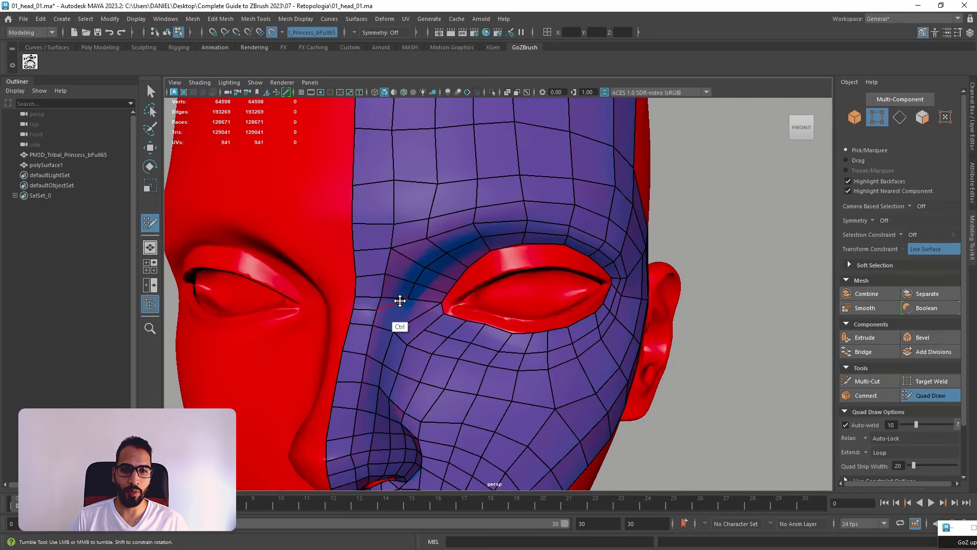
pyautogui.keyDown('ctrl'); pyautogui.keyDown('shift'); pyautogui.click(426, 299); pyautogui.keyUp('shift'); pyautogui.keyUp('ctrl')
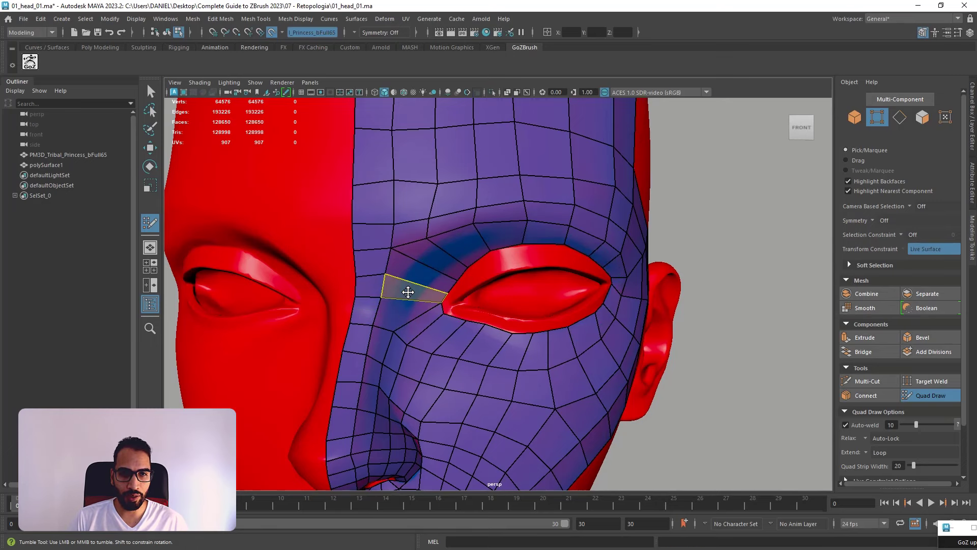
# - Delete the face between the inner eye corner and the nose bridge, and insert an edge loop around the eye
pyautogui.keyDown('ctrl'); pyautogui.keyDown('shift'); pyautogui.click(408, 292); pyautogui.keyUp('shift'); pyautogui.keyUp('ctrl')
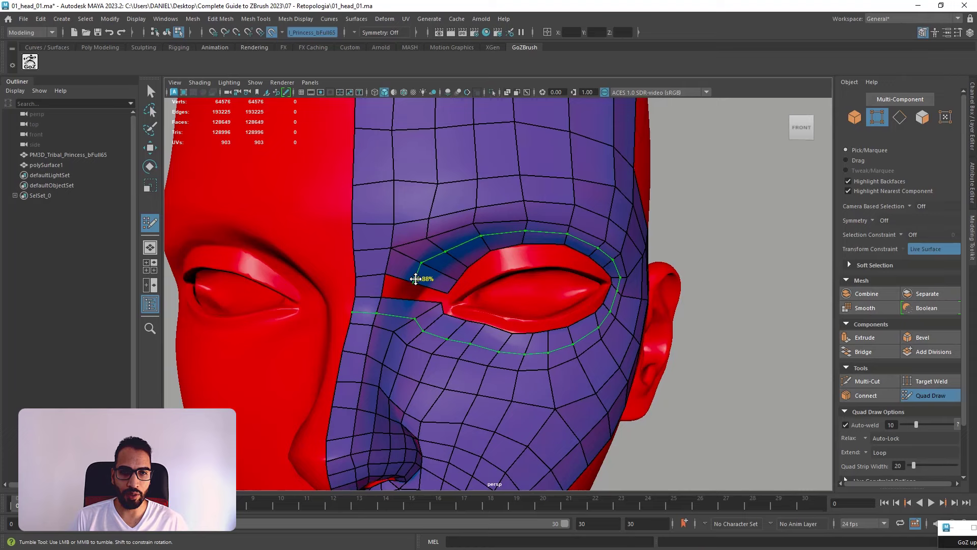
pyautogui.keyDown('ctrl'); pyautogui.click(417, 281); pyautogui.keyUp('ctrl')
pyautogui.moveTo(450, 279)
pyautogui.keyDown('alt'); pyautogui.mouseDown()
pyautogui.moveTo(421, 262)
pyautogui.moveTo(436, 253)
pyautogui.moveTo(395, 228)
pyautogui.moveTo(433, 258)
pyautogui.mouseUp(); pyautogui.keyUp('alt')
pyautogui.keyDown('alt'); pyautogui.moveTo(434, 214); pyautogui.dragTo(401, 276); pyautogui.keyUp('alt')
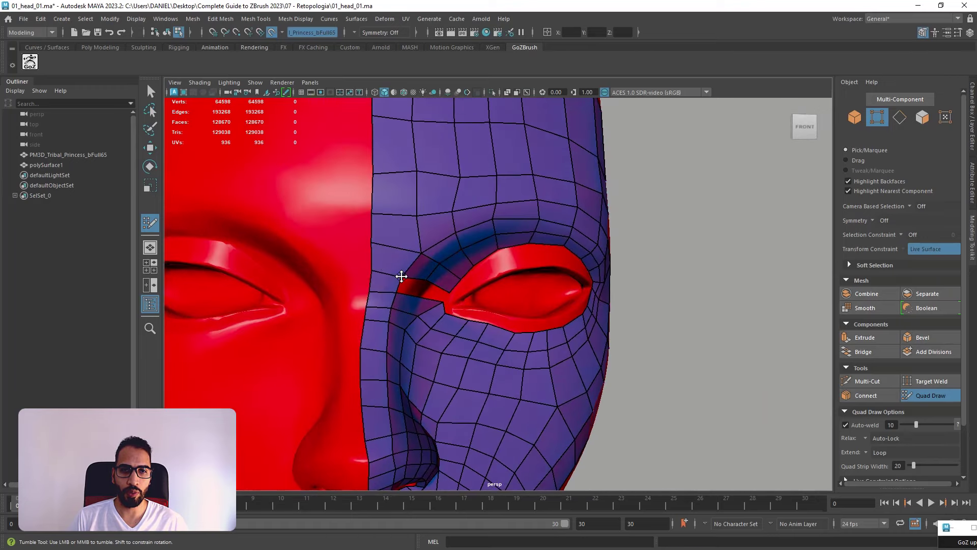
# - Delete the narrow face below the inner-corner gap, place a point inside the gap and fill its nose side with quads
pyautogui.keyDown('alt'); pyautogui.moveTo(373, 246); pyautogui.dragTo(406, 246); pyautogui.keyUp('alt')
pyautogui.keyDown('alt'); pyautogui.moveTo(406, 246); pyautogui.dragTo(467, 335, button='right'); pyautogui.keyUp('alt')
pyautogui.keyDown('alt'); pyautogui.moveTo(467, 335); pyautogui.dragTo(428, 316); pyautogui.keyUp('alt')
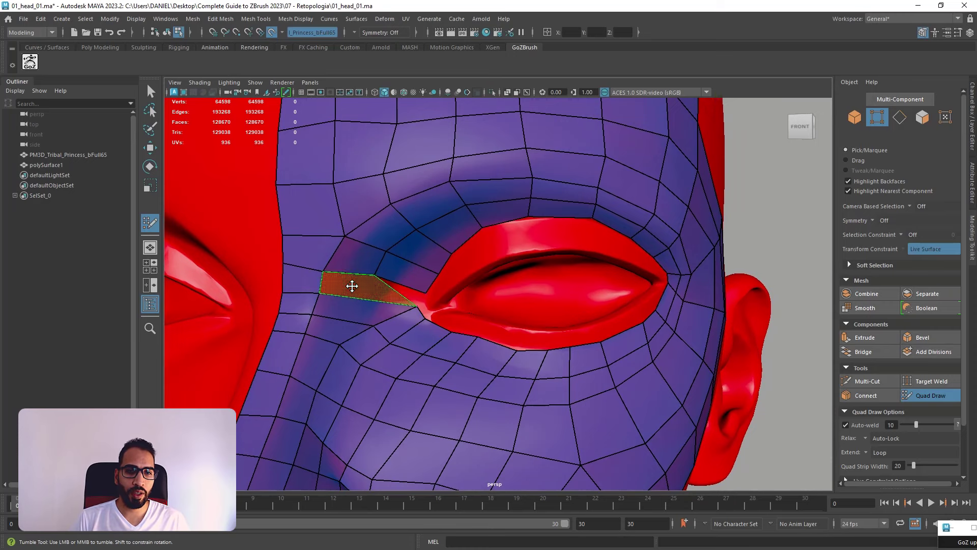
pyautogui.keyDown('ctrl'); pyautogui.keyDown('shift'); pyautogui.click(375, 304); pyautogui.keyUp('shift'); pyautogui.keyUp('ctrl')
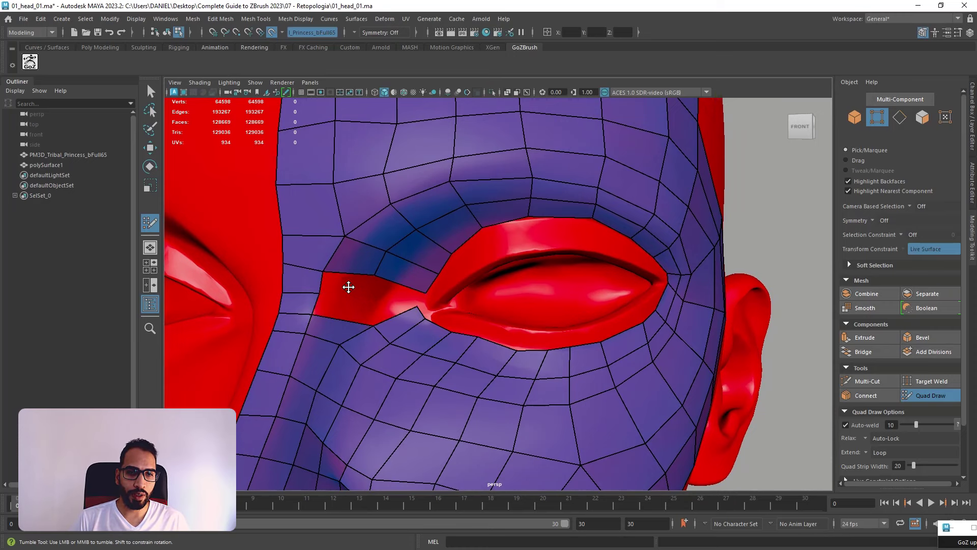
pyautogui.click(343, 296)
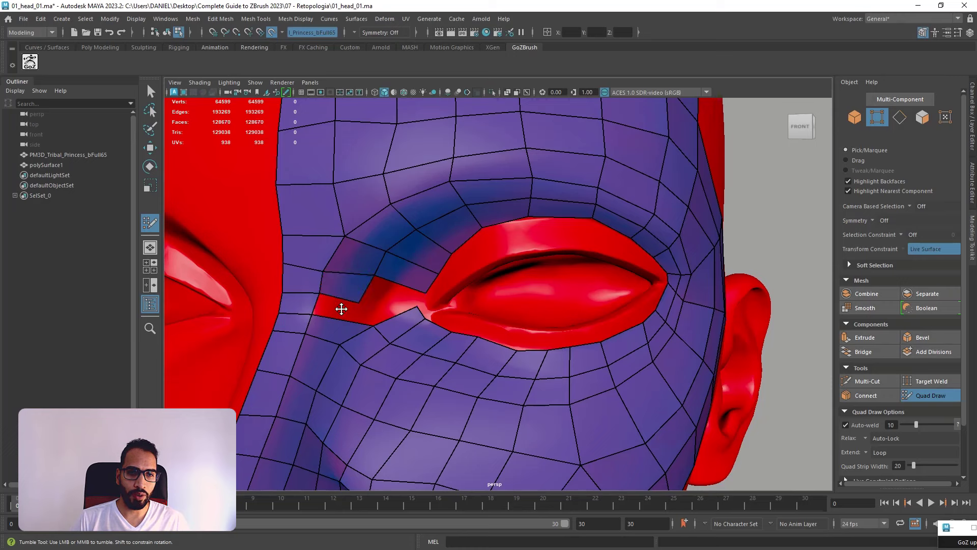
pyautogui.keyDown('shift'); pyautogui.click(364, 304); pyautogui.keyUp('shift')
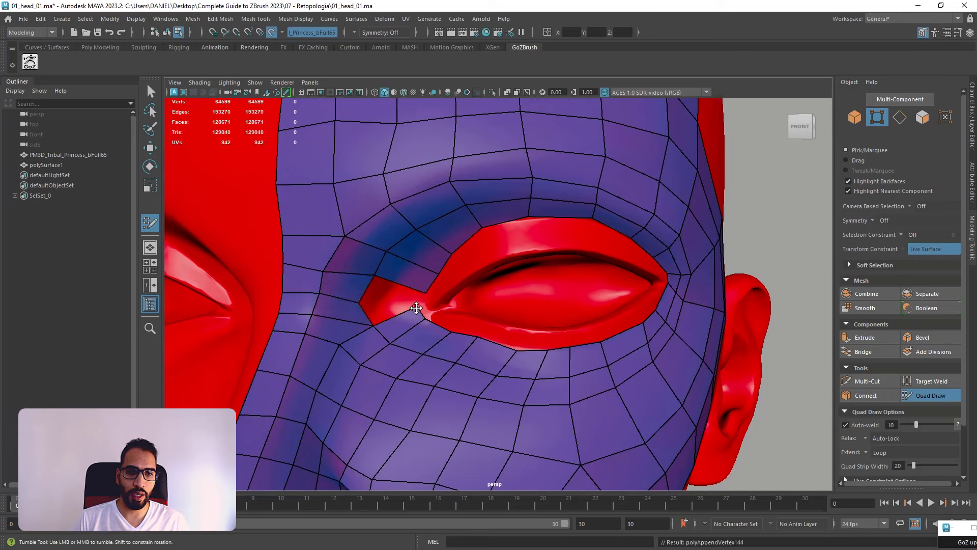
# - Adjust the vertex below the inner eye corner, place a point at the corner and fill the remaining gap with quads
pyautogui.moveTo(432, 329)
pyautogui.mouseDown()
pyautogui.moveTo(442, 328)
pyautogui.moveTo(399, 340)
pyautogui.moveTo(386, 328)
pyautogui.moveTo(426, 324)
pyautogui.mouseUp()
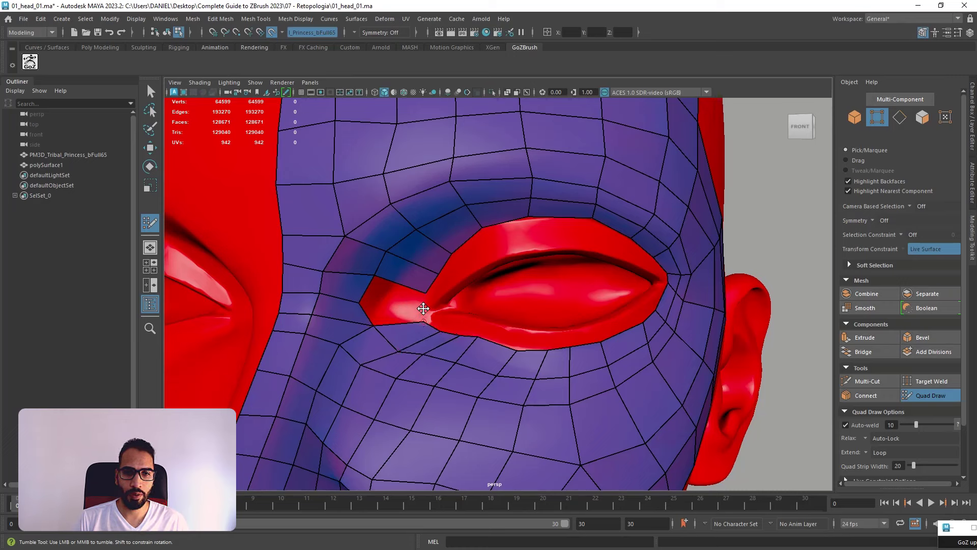
pyautogui.click(427, 309)
pyautogui.click(383, 300)
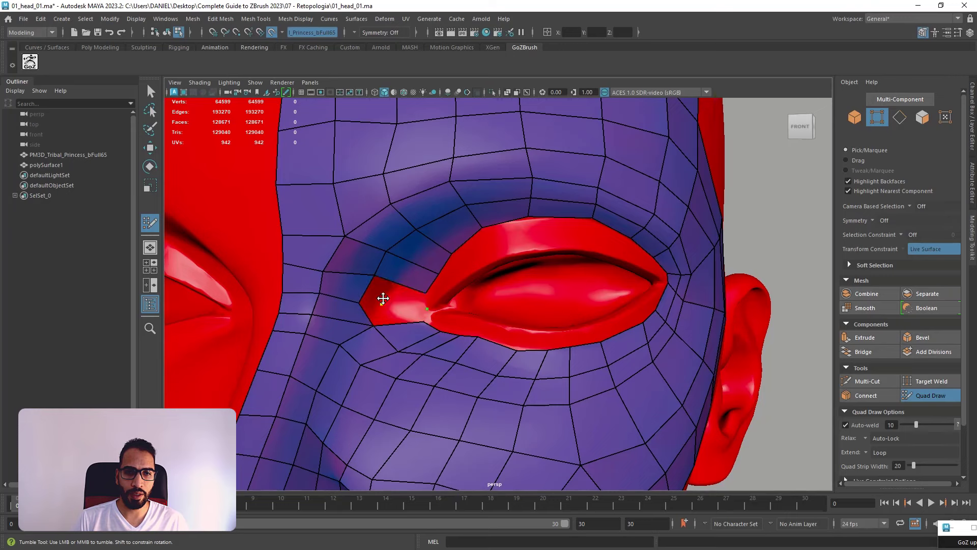
pyautogui.keyDown('shift'); pyautogui.click(395, 298); pyautogui.keyUp('shift')
pyautogui.moveTo(384, 303)
pyautogui.mouseDown()
pyautogui.moveTo(366, 301)
pyautogui.moveTo(356, 326)
pyautogui.mouseUp()
pyautogui.keyDown('shift'); pyautogui.click(383, 313); pyautogui.keyUp('shift')
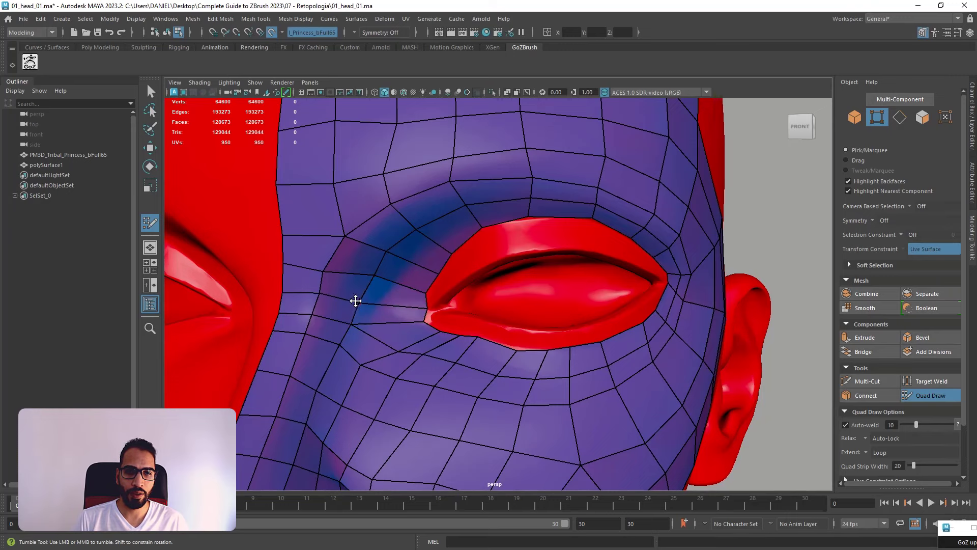
pyautogui.moveTo(406, 308)
pyautogui.keyDown('alt'); pyautogui.mouseDown()
pyautogui.moveTo(356, 312)
pyautogui.moveTo(454, 299)
pyautogui.moveTo(440, 286)
pyautogui.moveTo(322, 285)
pyautogui.mouseUp(); pyautogui.keyUp('alt')
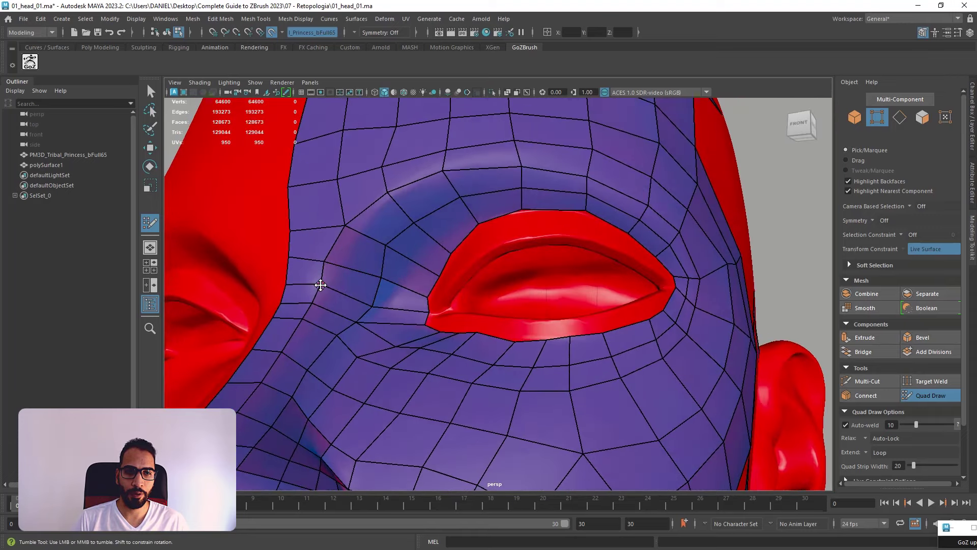
pyautogui.moveTo(429, 307)
pyautogui.keyDown('alt'); pyautogui.mouseDown()
pyautogui.moveTo(457, 364)
pyautogui.moveTo(421, 388)
pyautogui.moveTo(456, 375)
pyautogui.moveTo(484, 393)
pyautogui.moveTo(556, 399)
pyautogui.moveTo(608, 382)
pyautogui.moveTo(637, 338)
pyautogui.moveTo(606, 377)
pyautogui.moveTo(619, 455)
pyautogui.moveTo(463, 428)
pyautogui.moveTo(392, 389)
pyautogui.mouseUp(); pyautogui.keyUp('alt')
pyautogui.scroll(-5, 437, 382)
pyautogui.keyDown('alt'); pyautogui.moveTo(482, 373); pyautogui.dragTo(526, 368); pyautogui.keyUp('alt')
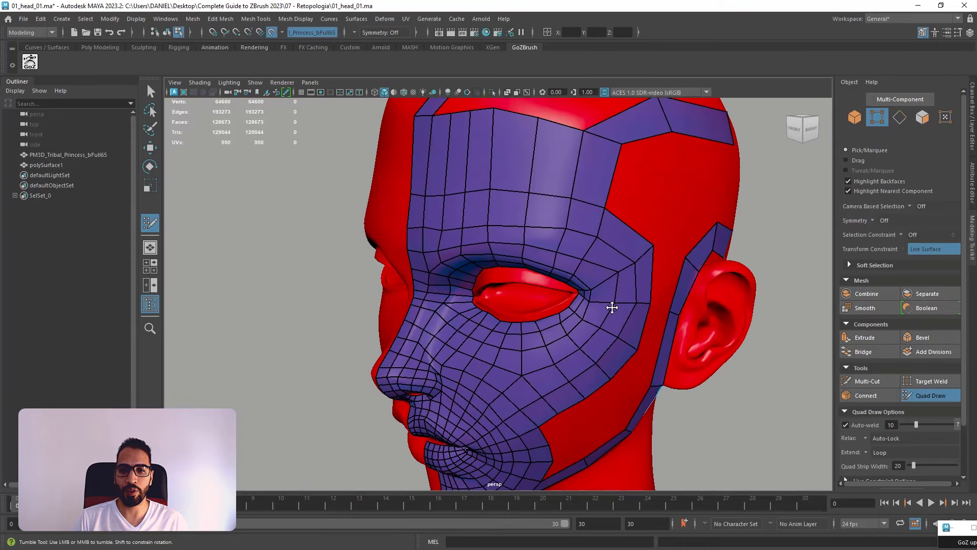
# - Insert a horizontal edge loop across the upper forehead quads, between the brow and the patch's upper edge
pyautogui.moveTo(630, 274)
pyautogui.keyDown('alt'); pyautogui.mouseDown()
pyautogui.moveTo(484, 192)
pyautogui.moveTo(464, 214)
pyautogui.mouseUp(); pyautogui.keyUp('alt')
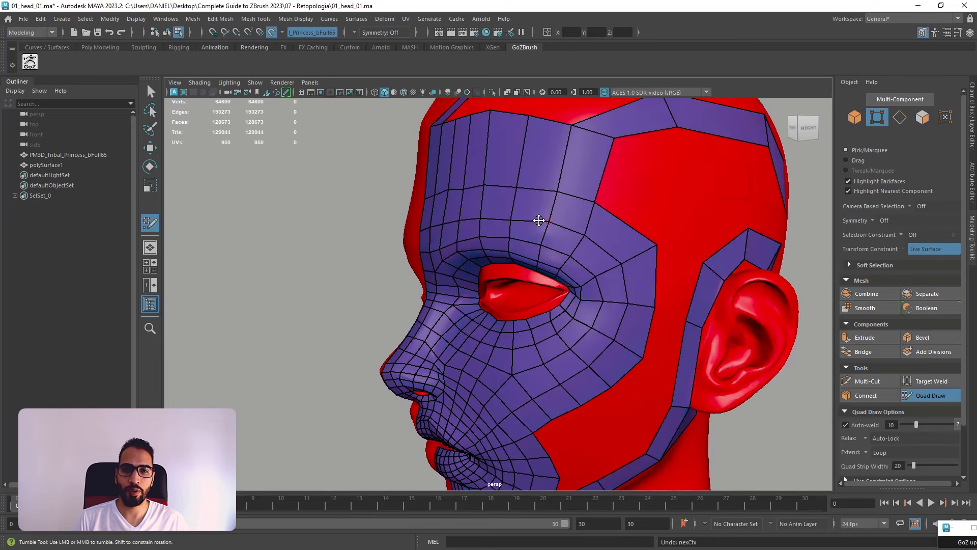
pyautogui.keyDown('alt'); pyautogui.moveTo(545, 218); pyautogui.dragTo(593, 160, button='right'); pyautogui.keyUp('alt')
pyautogui.keyDown('ctrl'); pyautogui.click(584, 162); pyautogui.keyUp('ctrl')
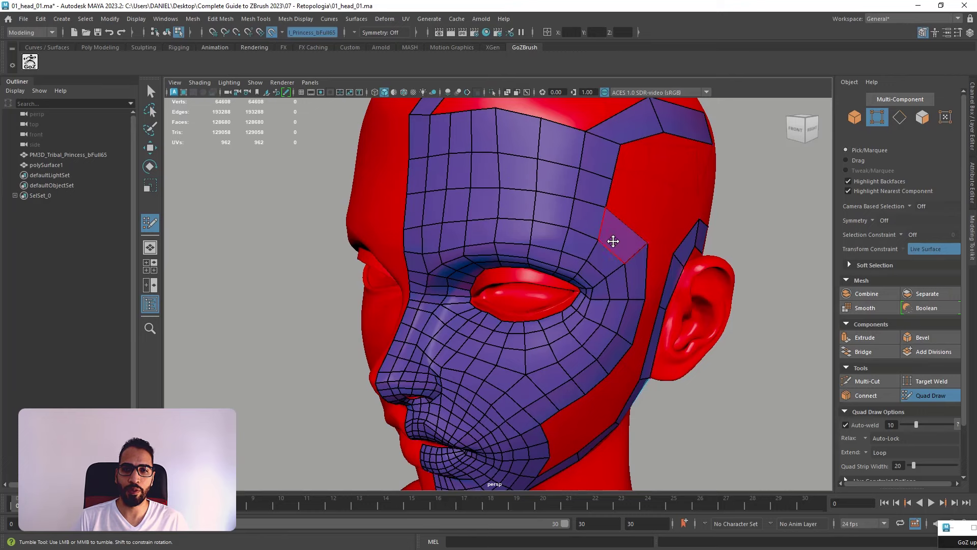
# - Examine the topology around the eye opening and check how the upper and lower eyelid vertices pair up across it
pyautogui.keyDown('alt'); pyautogui.moveTo(615, 236); pyautogui.dragTo(530, 210); pyautogui.keyUp('alt')
pyautogui.keyDown('alt'); pyautogui.moveTo(585, 246); pyautogui.dragTo(543, 207); pyautogui.keyUp('alt')
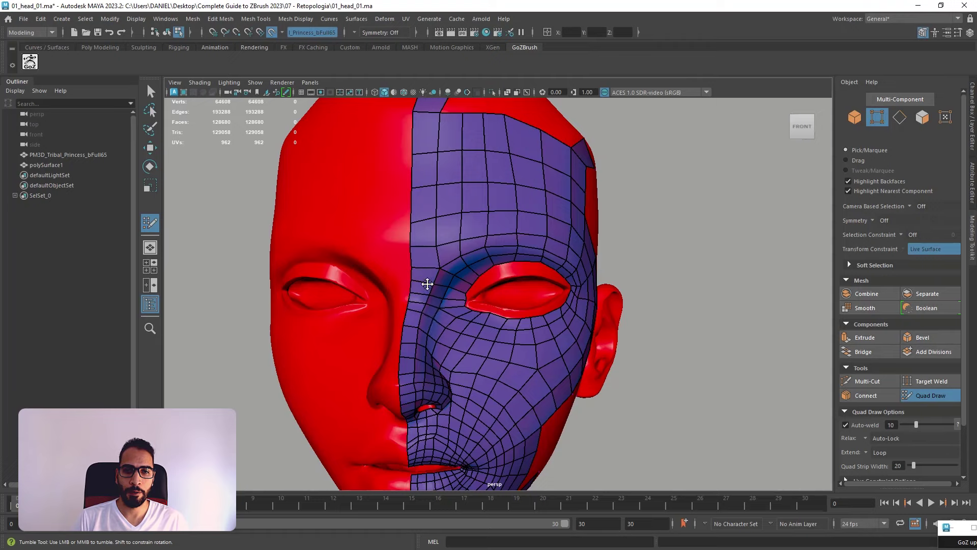
pyautogui.keyDown('alt'); pyautogui.moveTo(455, 300); pyautogui.dragTo(465, 293, button='right'); pyautogui.keyUp('alt')
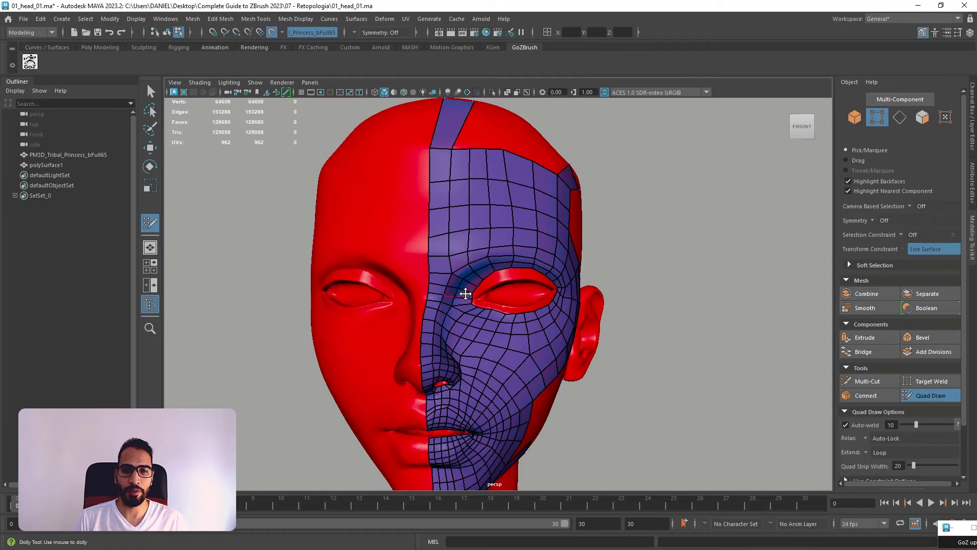
pyautogui.moveTo(519, 293)
pyautogui.keyDown('alt'); pyautogui.mouseDown()
pyautogui.moveTo(454, 290)
pyautogui.moveTo(516, 293)
pyautogui.mouseUp(); pyautogui.keyUp('alt')
pyautogui.keyDown('alt'); pyautogui.moveTo(491, 320); pyautogui.dragTo(539, 366, button='right'); pyautogui.keyUp('alt')
pyautogui.keyDown('alt'); pyautogui.moveTo(466, 285); pyautogui.dragTo(426, 299); pyautogui.keyUp('alt')
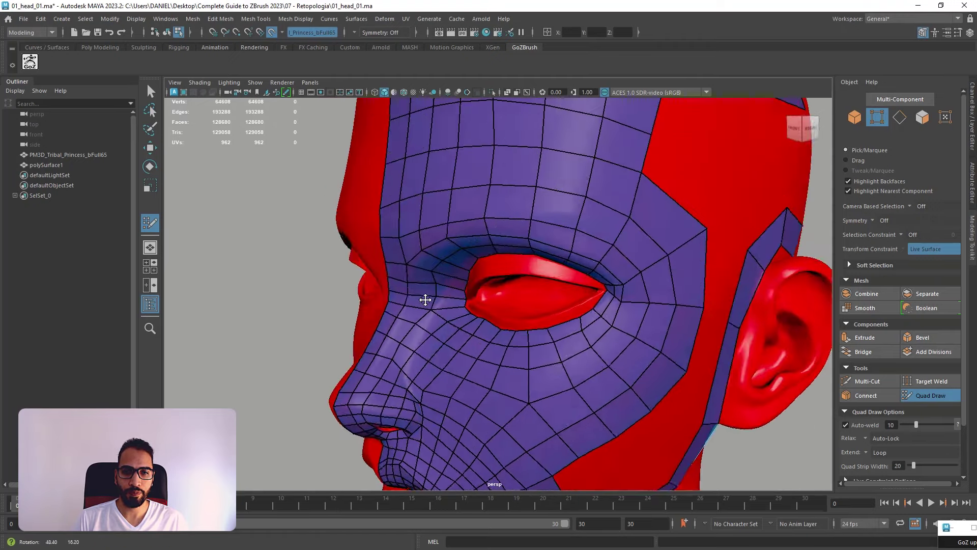
pyautogui.keyDown('alt'); pyautogui.moveTo(426, 298); pyautogui.dragTo(486, 326, button='right'); pyautogui.keyUp('alt')
pyautogui.keyDown('alt'); pyautogui.moveTo(486, 325); pyautogui.dragTo(556, 331); pyautogui.keyUp('alt')
pyautogui.keyDown('alt'); pyautogui.moveTo(496, 280); pyautogui.dragTo(650, 273); pyautogui.keyUp('alt')
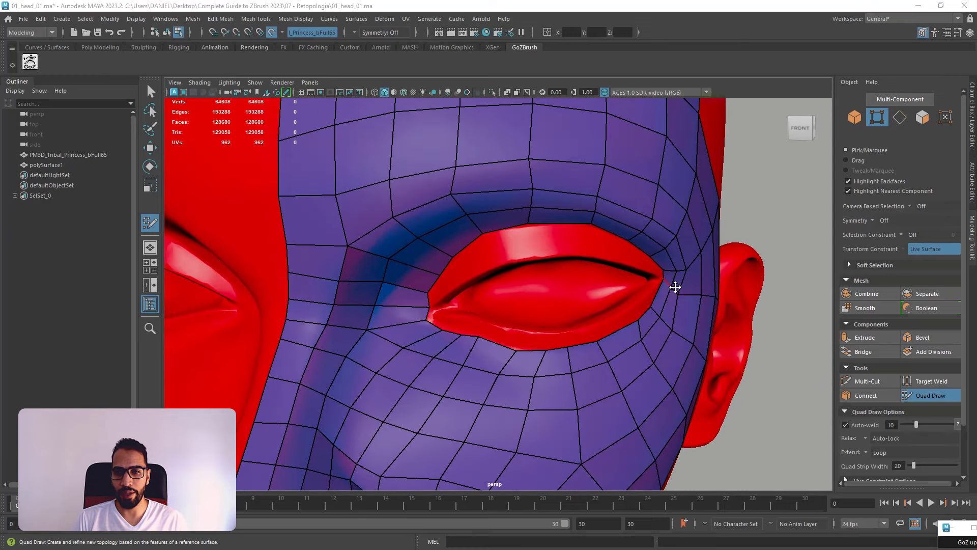
pyautogui.keyDown('alt'); pyautogui.moveTo(713, 285); pyautogui.dragTo(664, 287); pyautogui.keyUp('alt')
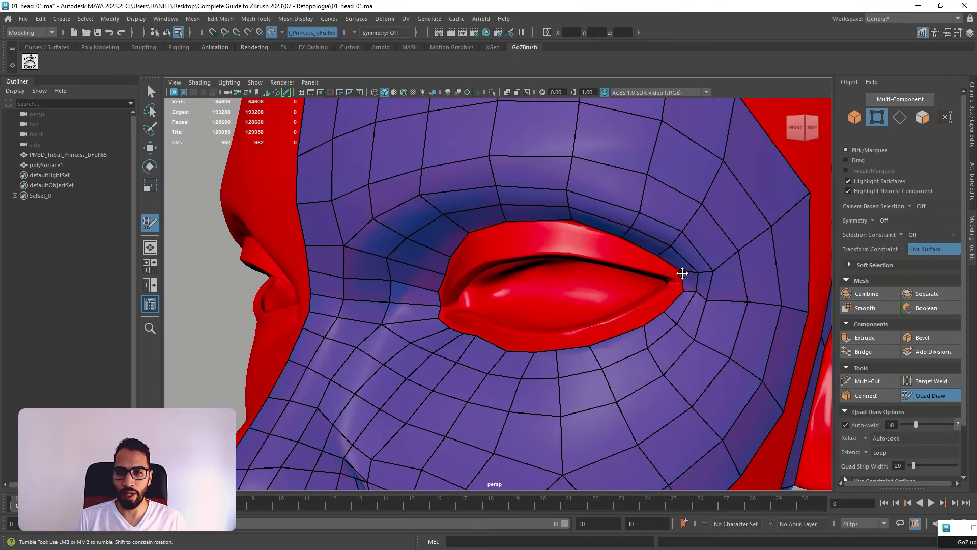
pyautogui.keyDown('alt'); pyautogui.moveTo(672, 311); pyautogui.dragTo(657, 323); pyautogui.keyUp('alt')
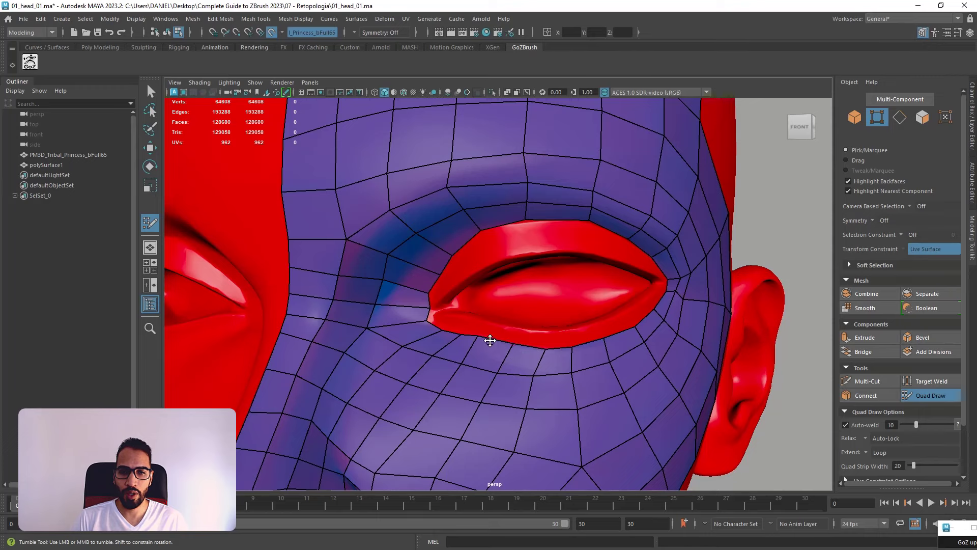
pyautogui.keyDown('alt'); pyautogui.moveTo(459, 285); pyautogui.dragTo(523, 281); pyautogui.keyUp('alt')
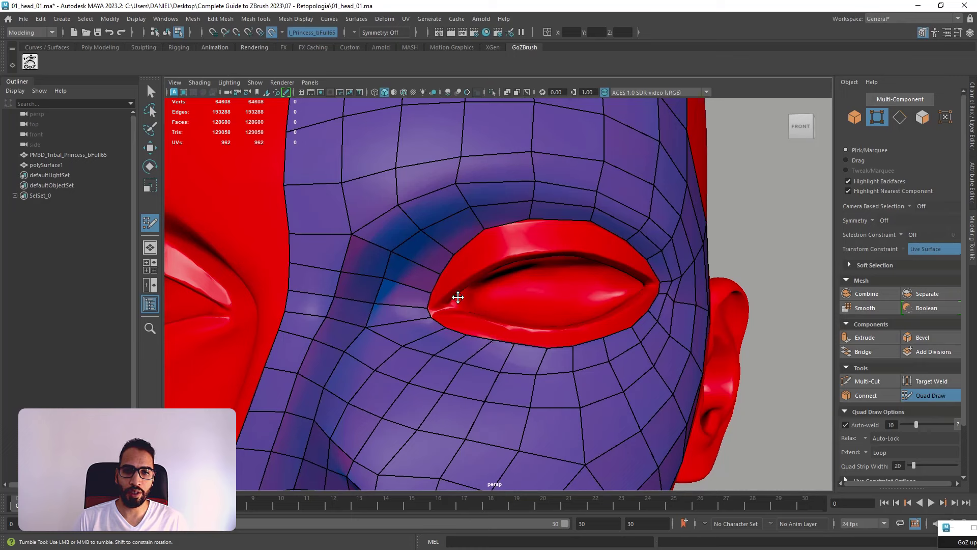
pyautogui.moveTo(490, 302); pyautogui.dragTo(646, 279)
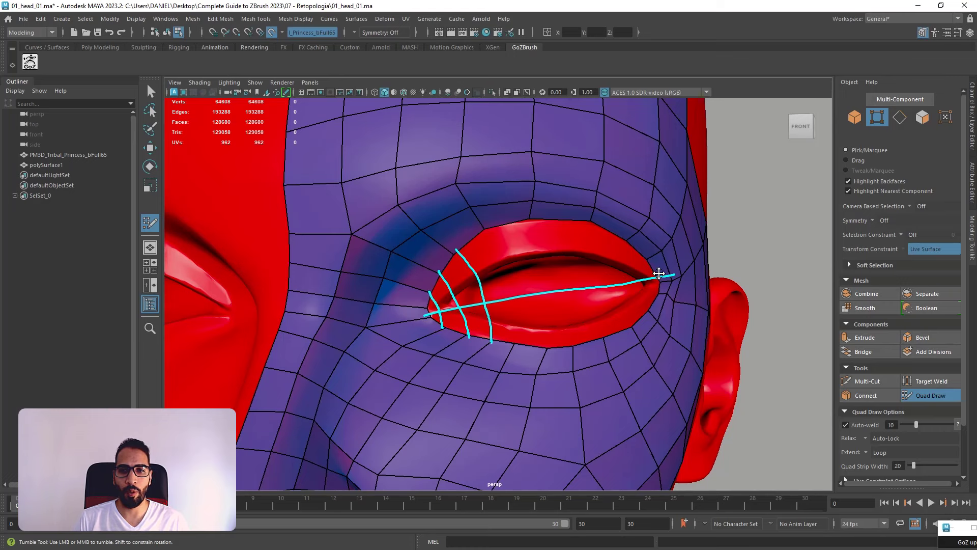
pyautogui.moveTo(539, 303); pyautogui.dragTo(542, 351)
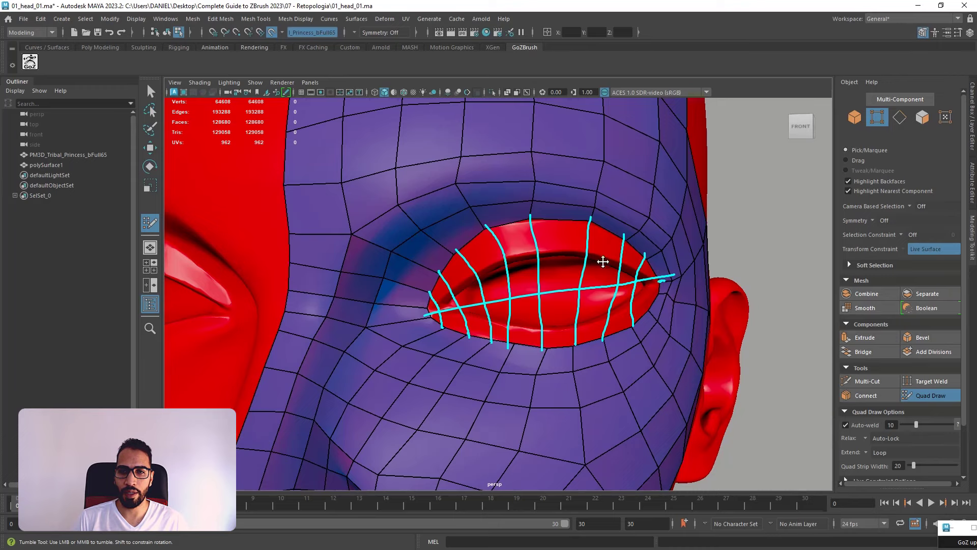
pyautogui.press('Escape')
# - Shift the vertices of the column above the upper eyelid toward the nose, from the lid edge up through the forehead
pyautogui.keyDown('alt'); pyautogui.moveTo(565, 215); pyautogui.dragTo(560, 253); pyautogui.keyUp('alt')
pyautogui.keyDown('alt'); pyautogui.moveTo(561, 253); pyautogui.dragTo(560, 290, button='middle'); pyautogui.keyUp('alt')
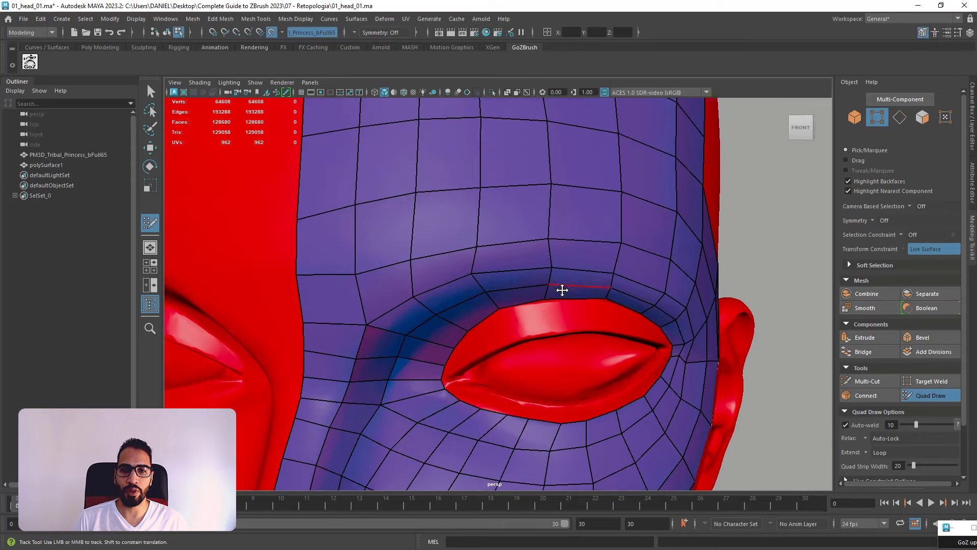
pyautogui.keyDown('alt'); pyautogui.moveTo(600, 290); pyautogui.dragTo(570, 220, button='right'); pyautogui.keyUp('alt')
pyautogui.keyDown('alt'); pyautogui.moveTo(570, 219); pyautogui.dragTo(546, 250); pyautogui.keyUp('alt')
pyautogui.scroll(3, 529, 274)
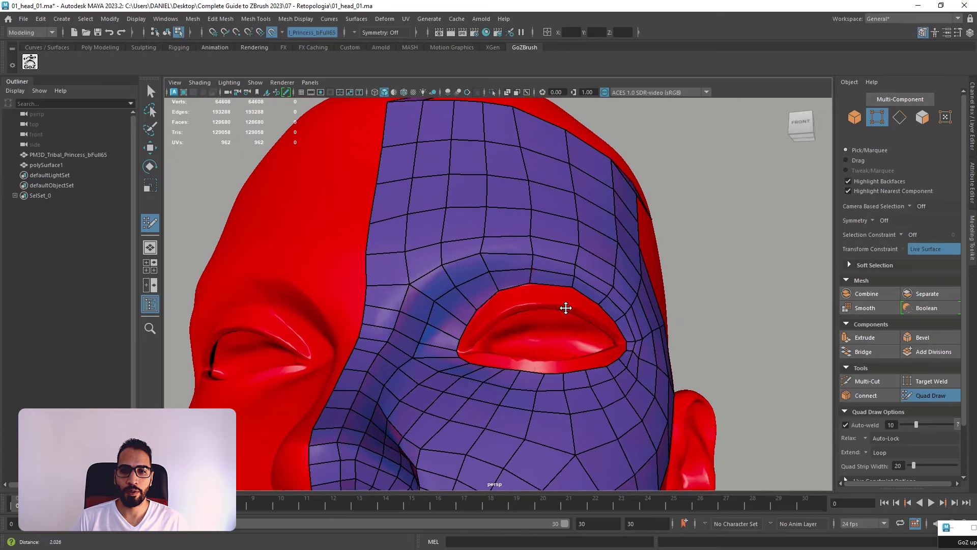
pyautogui.moveTo(535, 243); pyautogui.dragTo(518, 240)
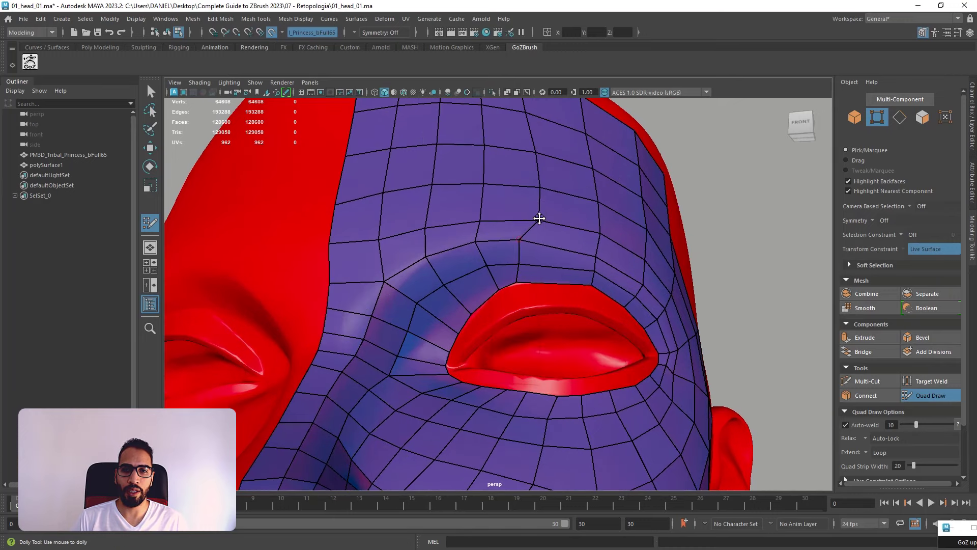
pyautogui.moveTo(535, 203)
pyautogui.mouseDown()
pyautogui.moveTo(512, 207)
pyautogui.moveTo(544, 158)
pyautogui.moveTo(521, 150)
pyautogui.mouseUp()
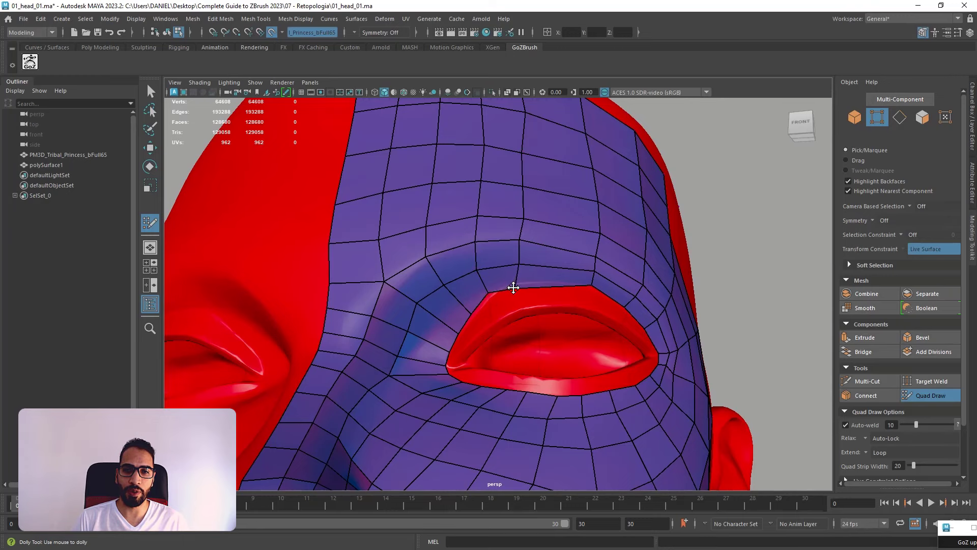
pyautogui.moveTo(491, 291); pyautogui.dragTo(482, 304)
# - Insert a vertical edge loop through the wide column running from the middle of the upper eyelid up the forehead
pyautogui.keyDown('alt'); pyautogui.moveTo(475, 308); pyautogui.dragTo(498, 332, button='middle'); pyautogui.keyUp('alt')
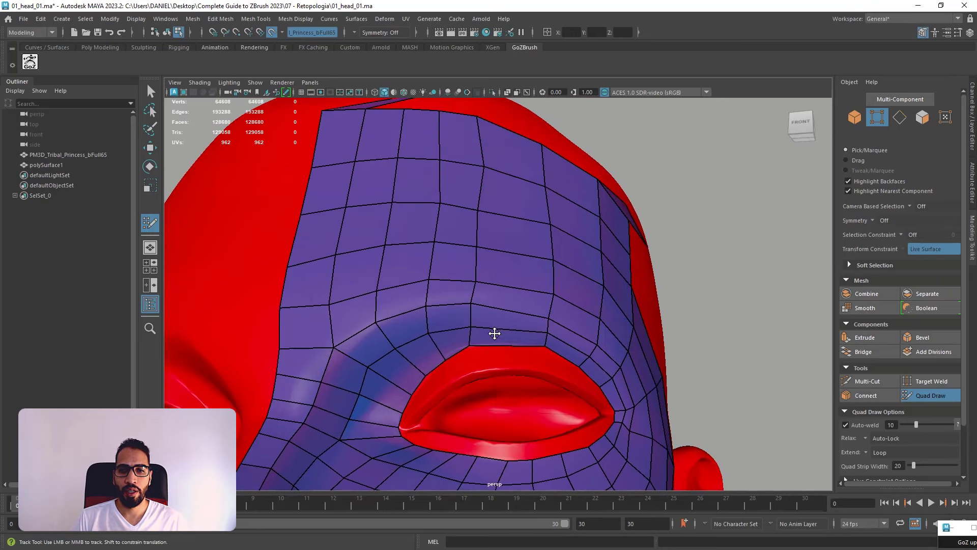
pyautogui.keyDown('ctrl'); pyautogui.click(504, 320); pyautogui.keyUp('ctrl')
pyautogui.keyDown('alt'); pyautogui.moveTo(521, 330); pyautogui.dragTo(506, 338); pyautogui.keyUp('alt')
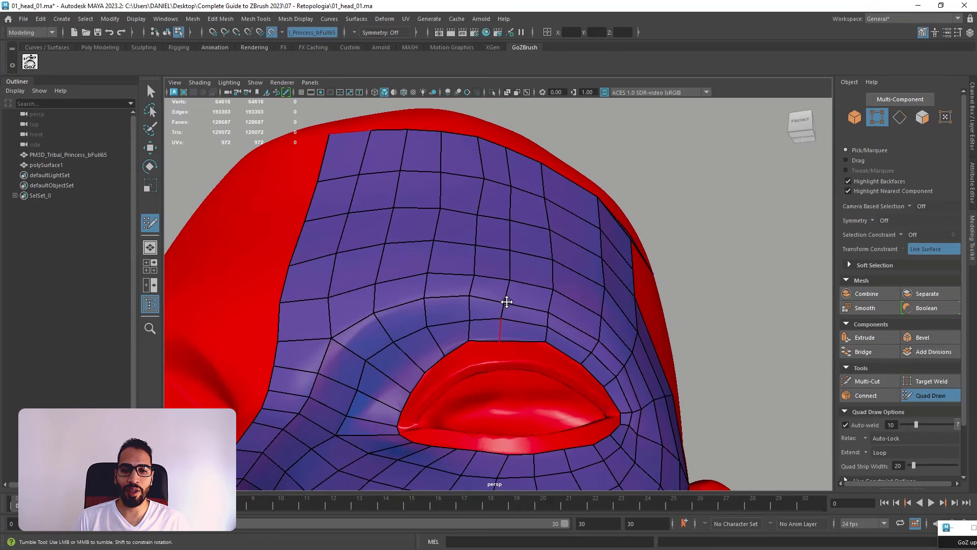
pyautogui.keyDown('alt'); pyautogui.moveTo(487, 327); pyautogui.dragTo(523, 346, button='middle'); pyautogui.keyUp('alt')
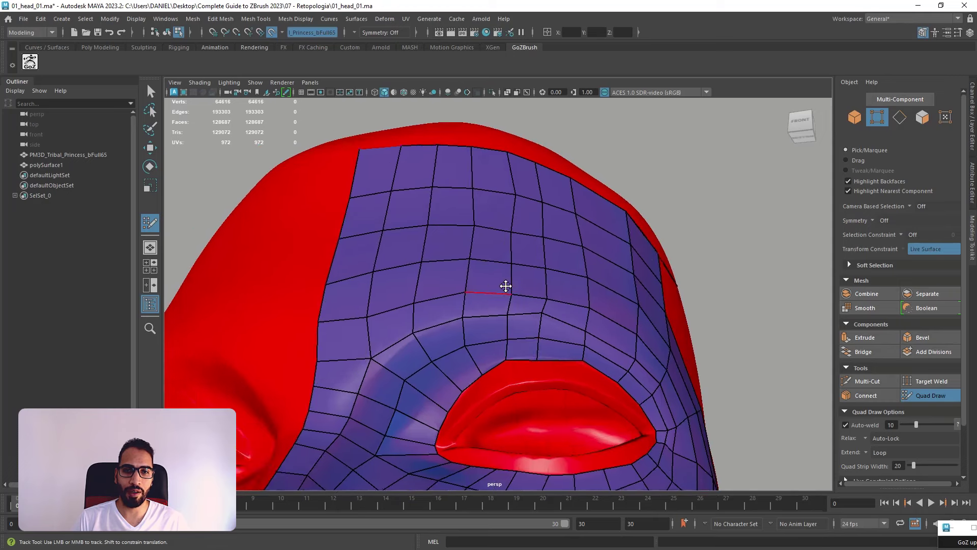
# - Move the forehead and brow vertices toward the nose to even out the columns beside the new vertical edge loop
pyautogui.keyDown('alt'); pyautogui.moveTo(505, 286); pyautogui.dragTo(481, 260); pyautogui.keyUp('alt')
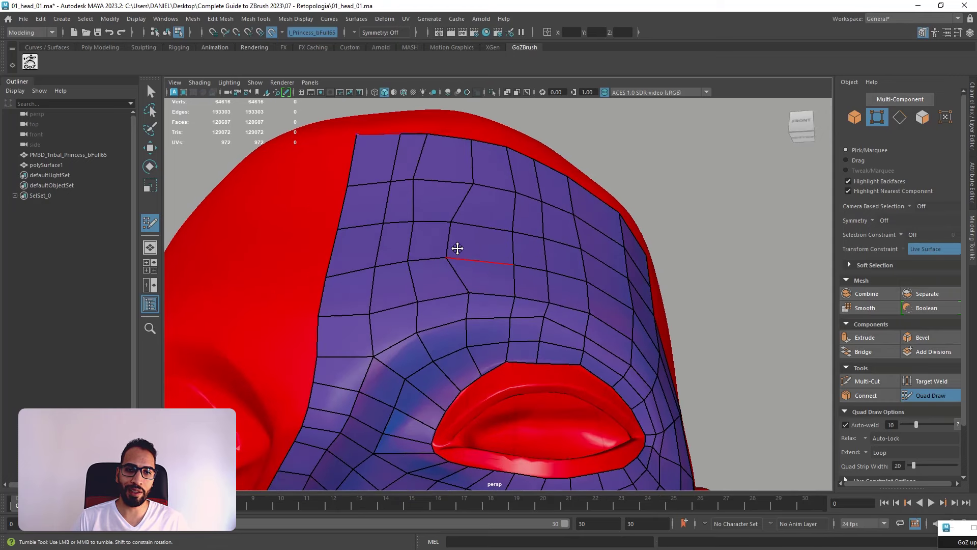
pyautogui.keyDown('alt'); pyautogui.moveTo(456, 246); pyautogui.dragTo(419, 283); pyautogui.keyUp('alt')
pyautogui.moveTo(453, 318)
pyautogui.keyDown('alt'); pyautogui.mouseDown()
pyautogui.moveTo(484, 310)
pyautogui.moveTo(455, 312)
pyautogui.mouseUp(); pyautogui.keyUp('alt')
pyautogui.moveTo(517, 271); pyautogui.dragTo(489, 269)
pyautogui.moveTo(518, 220); pyautogui.dragTo(496, 214)
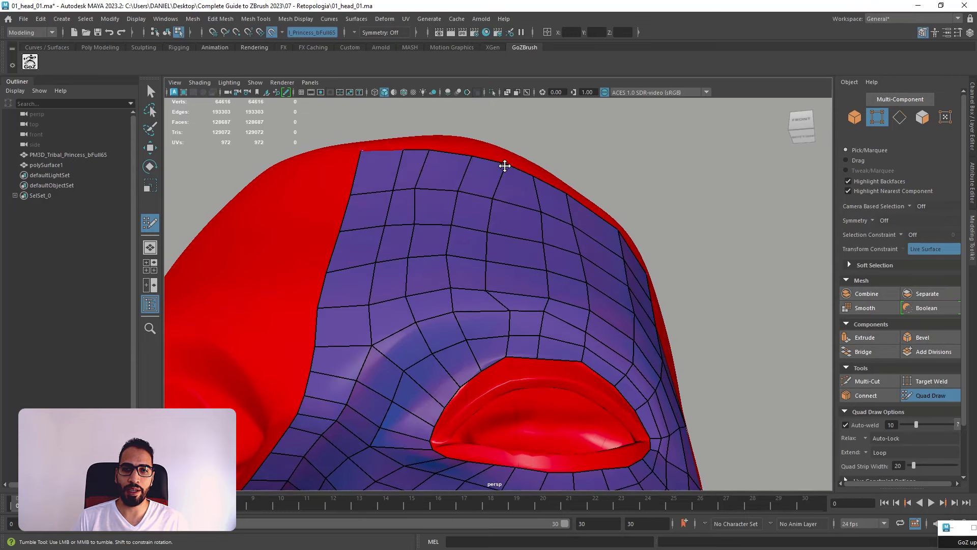
pyautogui.keyDown('alt'); pyautogui.moveTo(551, 227); pyautogui.dragTo(554, 258); pyautogui.keyUp('alt')
pyautogui.moveTo(542, 297); pyautogui.dragTo(554, 352)
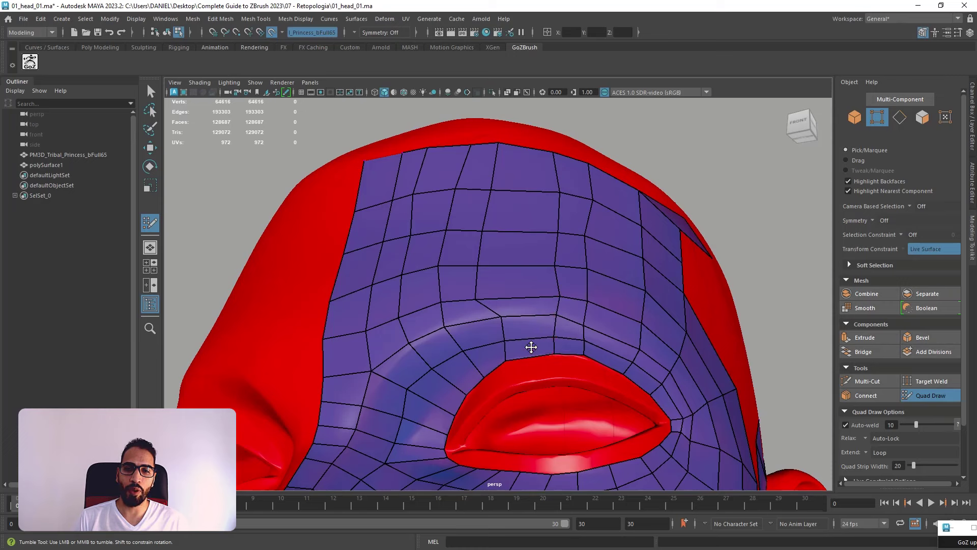
# - Insert another vertical edge loop through the wide column above the upper eyelid and relax the surrounding brow and forehead quads
pyautogui.keyDown('ctrl'); pyautogui.click(516, 325); pyautogui.keyUp('ctrl')
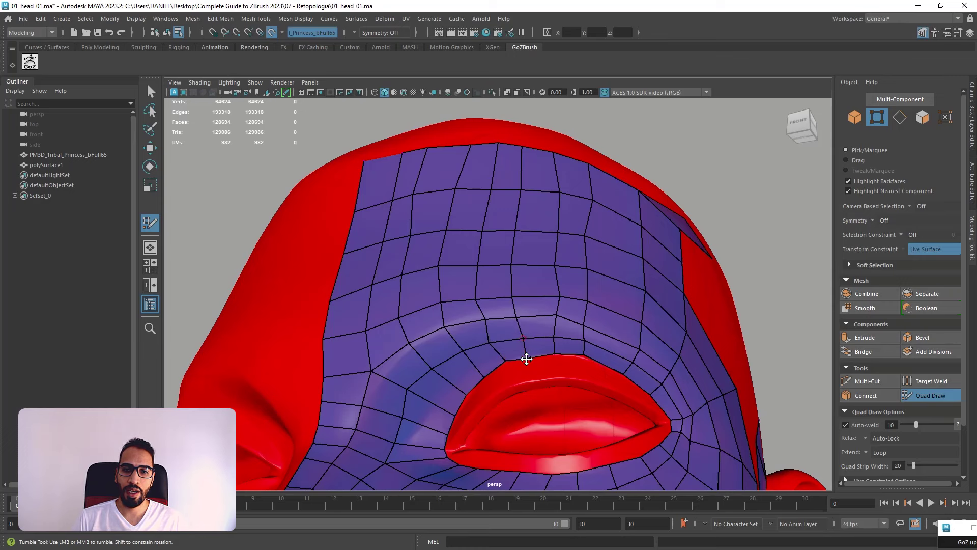
pyautogui.moveTo(518, 314)
pyautogui.keyDown('shift'); pyautogui.mouseDown()
pyautogui.moveTo(482, 319)
pyautogui.moveTo(489, 312)
pyautogui.moveTo(471, 290)
pyautogui.moveTo(419, 279)
pyautogui.moveTo(408, 209)
pyautogui.moveTo(547, 254)
pyautogui.moveTo(589, 290)
pyautogui.moveTo(582, 321)
pyautogui.moveTo(593, 327)
pyautogui.moveTo(505, 243)
pyautogui.moveTo(415, 214)
pyautogui.moveTo(622, 236)
pyautogui.moveTo(604, 314)
pyautogui.mouseUp(); pyautogui.keyUp('shift')
pyautogui.keyDown('alt'); pyautogui.moveTo(600, 366); pyautogui.dragTo(594, 344); pyautogui.keyUp('alt')
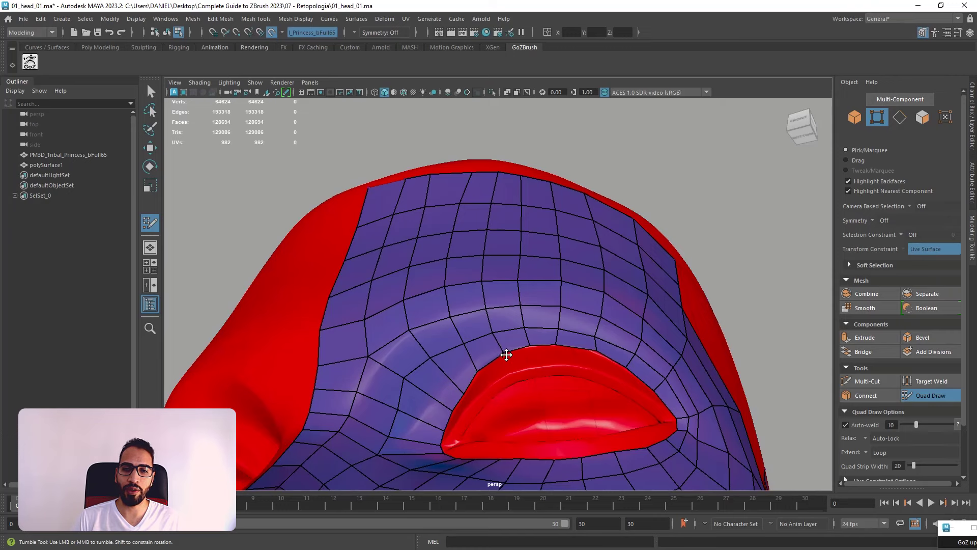
# - Relax the quads between the inner eyelid and brow, and those along the lower forehead near the face's centre line
pyautogui.keyDown('alt'); pyautogui.moveTo(602, 349); pyautogui.dragTo(600, 334); pyautogui.keyUp('alt')
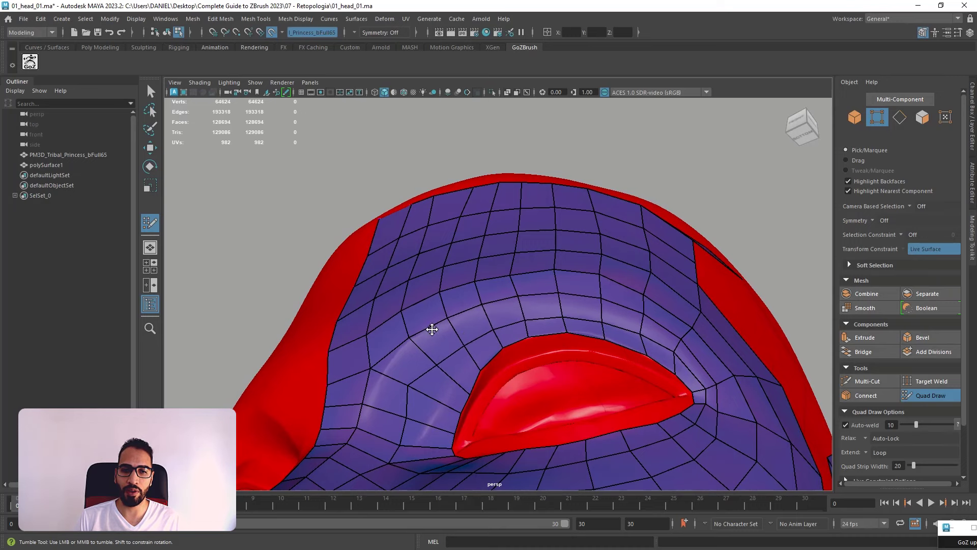
pyautogui.keyDown('shift'); pyautogui.moveTo(432, 329); pyautogui.dragTo(490, 341); pyautogui.keyUp('shift')
pyautogui.moveTo(414, 387)
pyautogui.keyDown('shift'); pyautogui.mouseDown()
pyautogui.moveTo(406, 397)
pyautogui.moveTo(375, 366)
pyautogui.moveTo(476, 371)
pyautogui.mouseUp(); pyautogui.keyUp('shift')
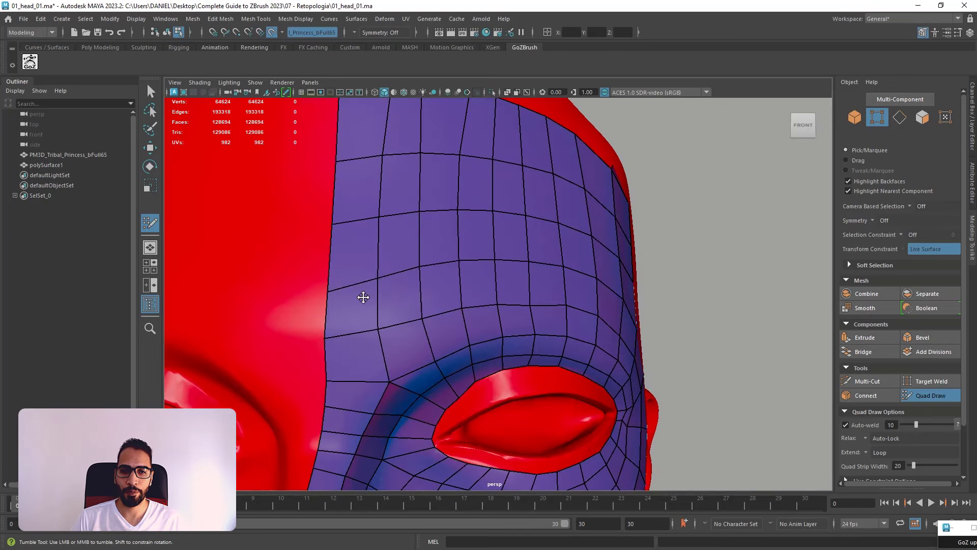
pyautogui.moveTo(363, 297)
pyautogui.keyDown('shift'); pyautogui.mouseDown()
pyautogui.moveTo(353, 335)
pyautogui.moveTo(380, 327)
pyautogui.moveTo(327, 332)
pyautogui.moveTo(329, 293)
pyautogui.mouseUp(); pyautogui.keyUp('shift')
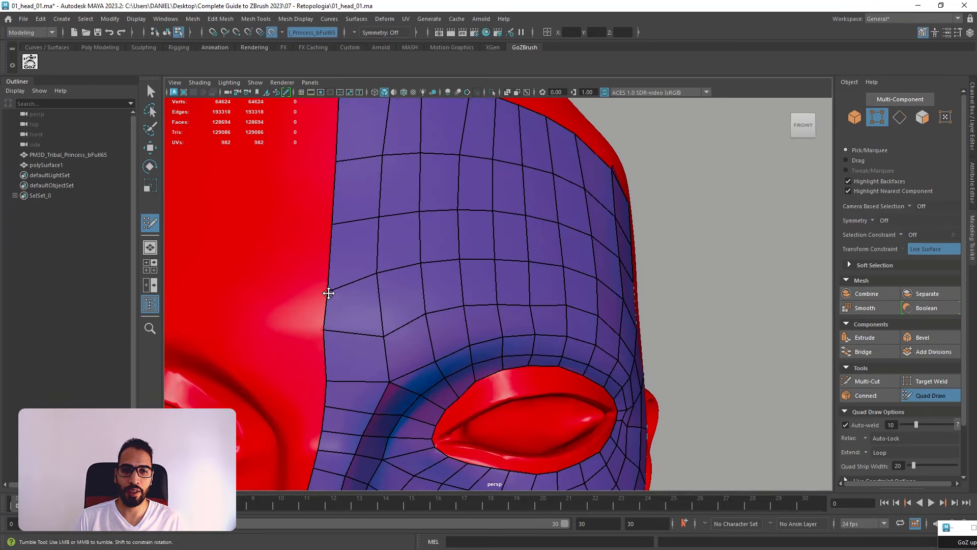
# - Examine the evened forehead quads and compare the vertices along the upper and lower eyelid edges
pyautogui.keyDown('alt'); pyautogui.moveTo(460, 331); pyautogui.dragTo(368, 288, button='right'); pyautogui.keyUp('alt')
pyautogui.keyDown('alt'); pyautogui.moveTo(368, 288); pyautogui.dragTo(447, 322); pyautogui.keyUp('alt')
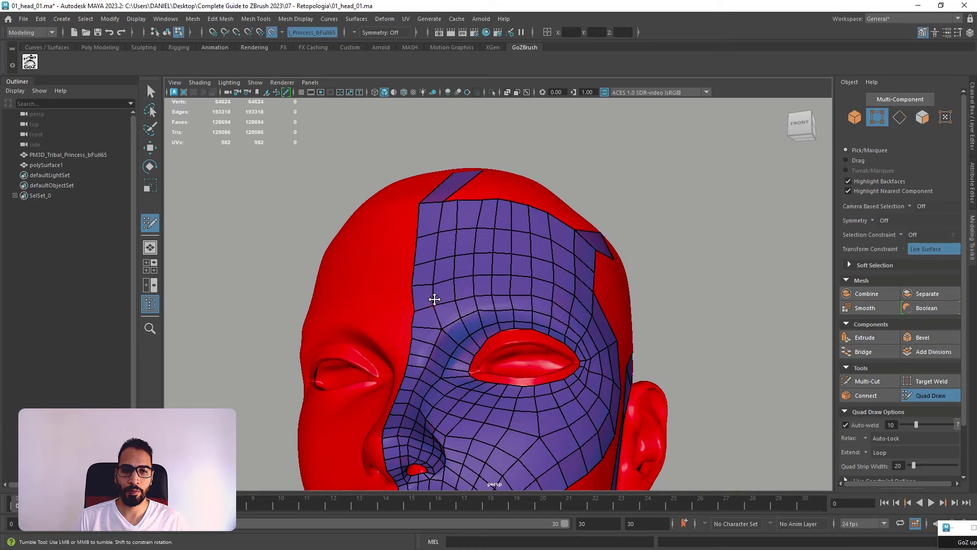
pyautogui.keyDown('alt'); pyautogui.moveTo(525, 316); pyautogui.dragTo(502, 299, button='right'); pyautogui.keyUp('alt')
pyautogui.keyDown('alt'); pyautogui.moveTo(501, 299); pyautogui.dragTo(488, 307); pyautogui.keyUp('alt')
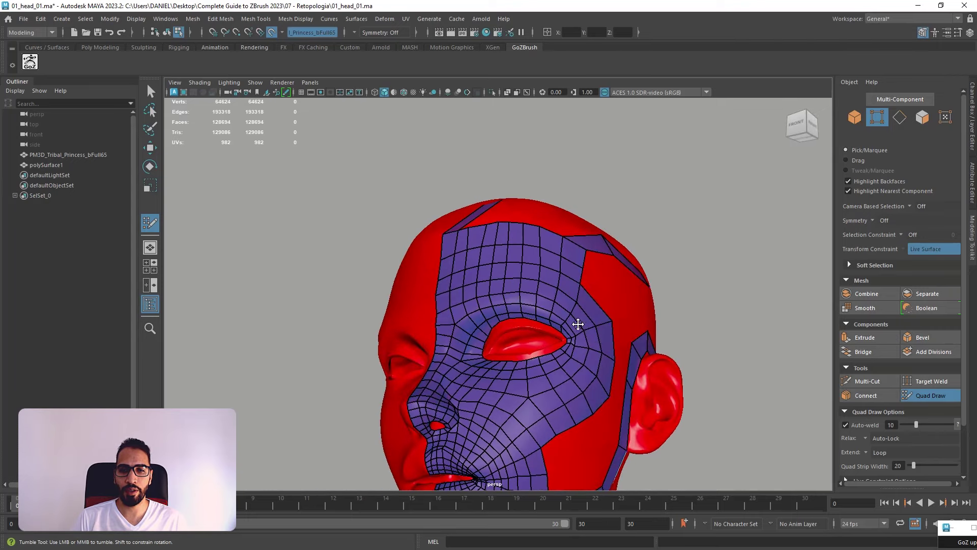
pyautogui.keyDown('alt'); pyautogui.moveTo(530, 344); pyautogui.dragTo(572, 325); pyautogui.keyUp('alt')
pyautogui.scroll(3, 563, 362)
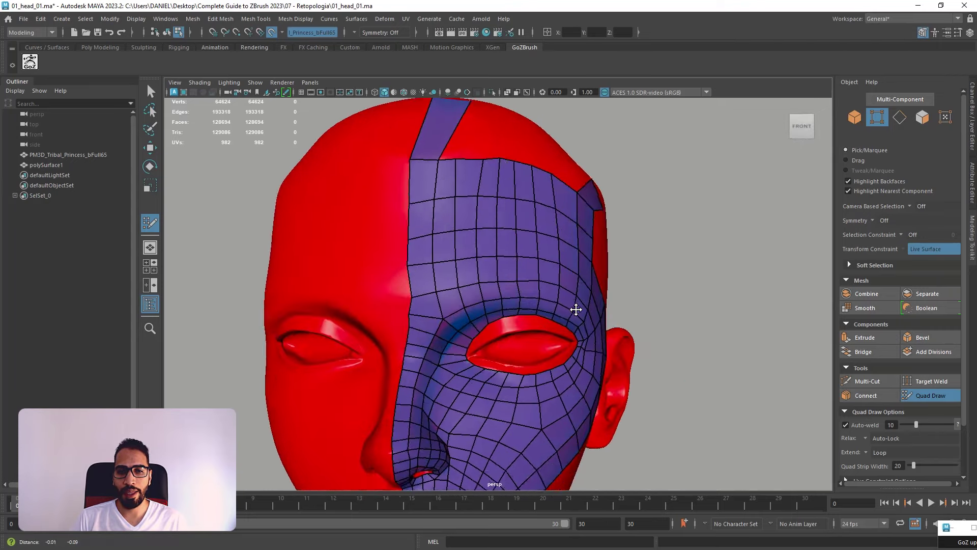
pyautogui.keyDown('alt'); pyautogui.moveTo(572, 326); pyautogui.dragTo(506, 355, button='right'); pyautogui.keyUp('alt')
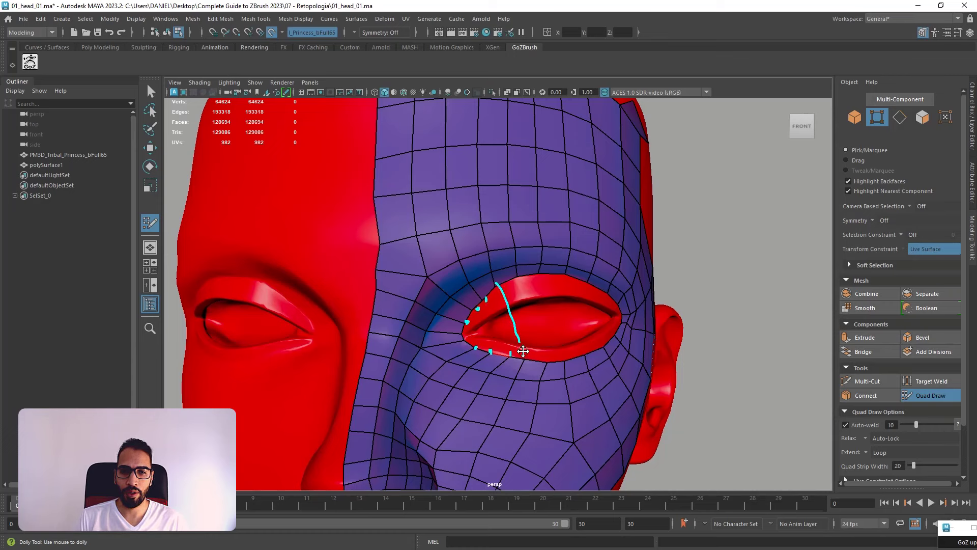
pyautogui.moveTo(517, 275); pyautogui.dragTo(537, 349)
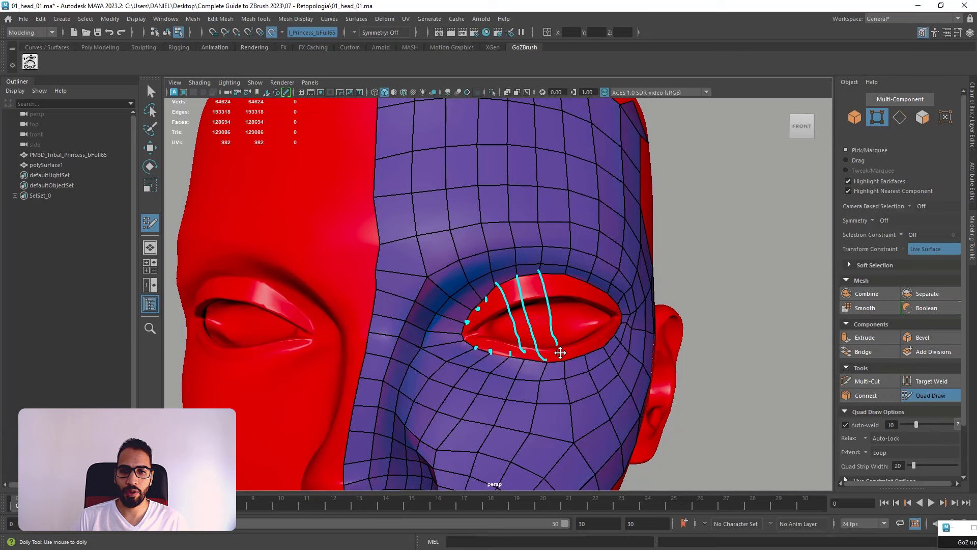
pyautogui.moveTo(566, 272); pyautogui.dragTo(582, 333)
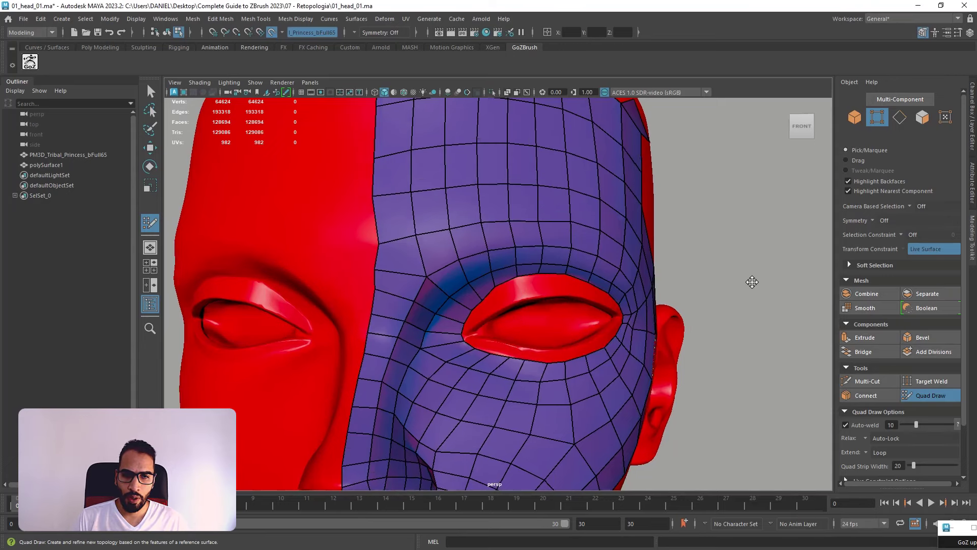
# - Fill the inner half of the eye opening with quads between the upper and lower eyelid edges, undoing the last misplaced face
pyautogui.scroll(5, 711, 312)
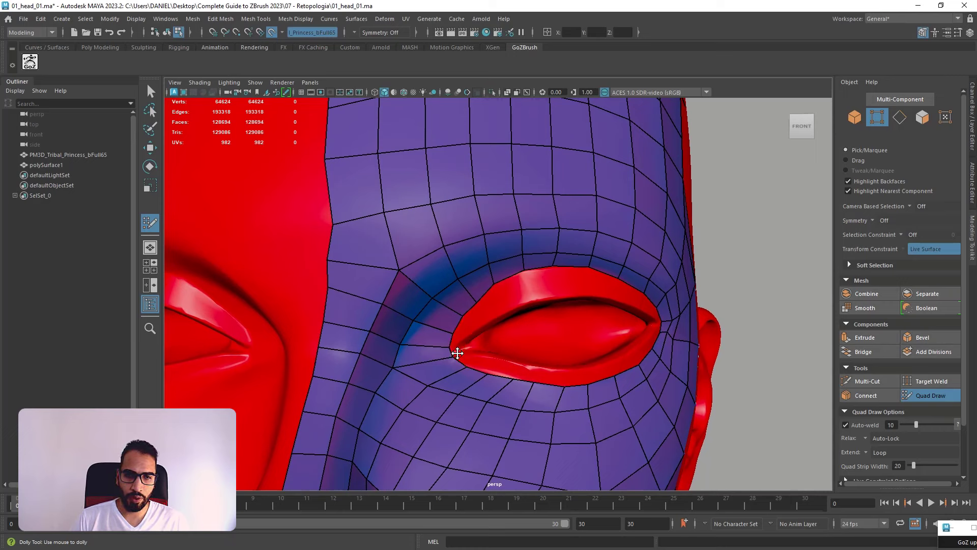
pyautogui.keyDown('shift'); pyautogui.click(460, 340); pyautogui.keyUp('shift')
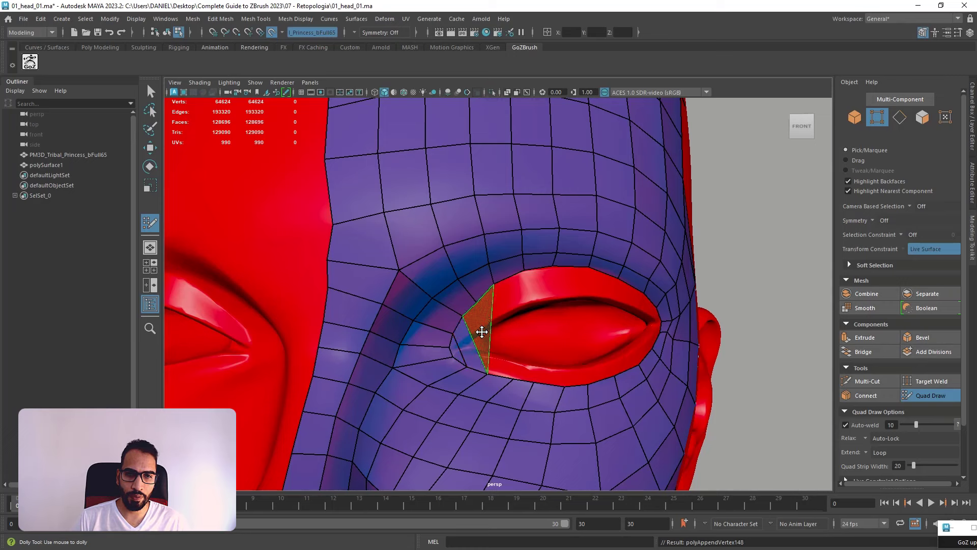
pyautogui.keyDown('shift'); pyautogui.click(483, 348); pyautogui.keyUp('shift')
pyautogui.keyDown('shift'); pyautogui.click(499, 334); pyautogui.keyUp('shift')
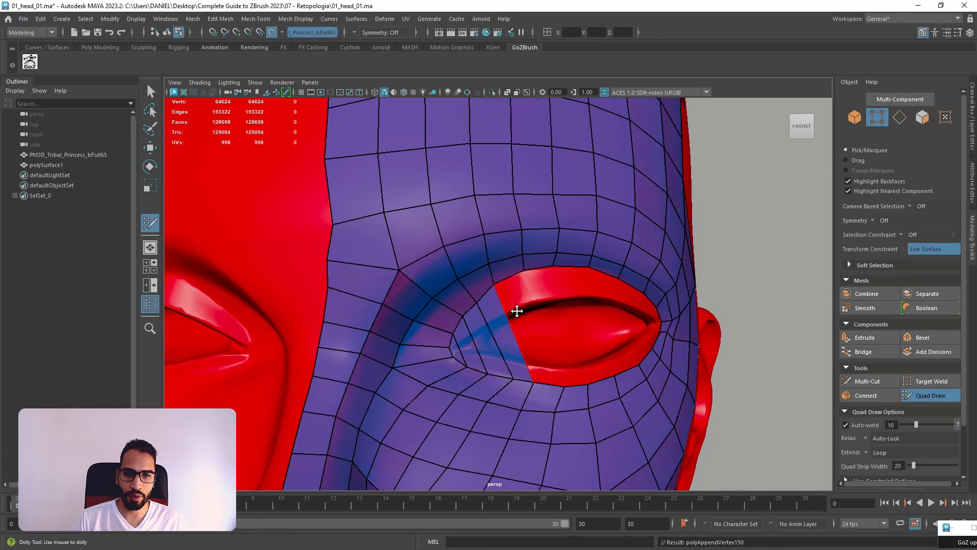
pyautogui.keyDown('shift'); pyautogui.click(519, 320); pyautogui.keyUp('shift')
pyautogui.keyDown('shift'); pyautogui.click(554, 324); pyautogui.keyUp('shift')
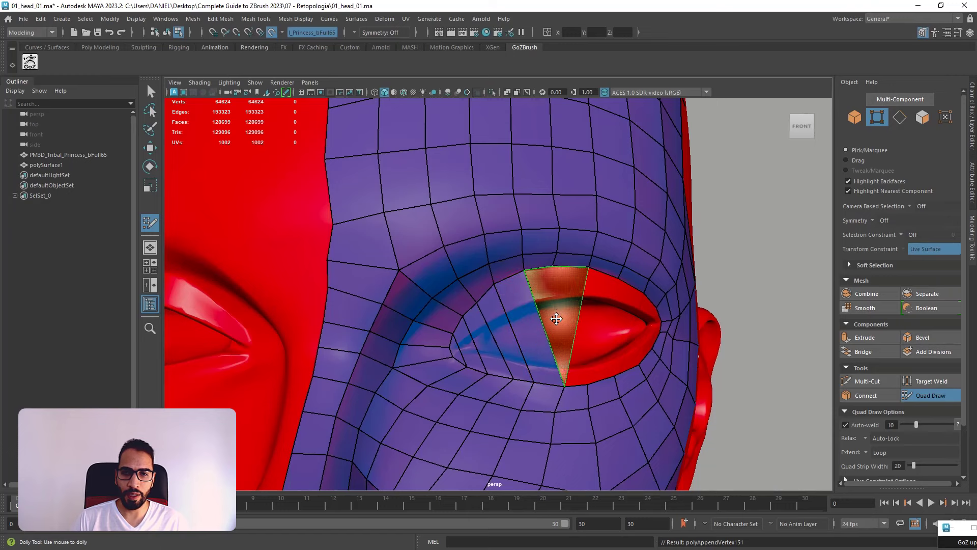
pyautogui.hotkey('ctrl', 'z')
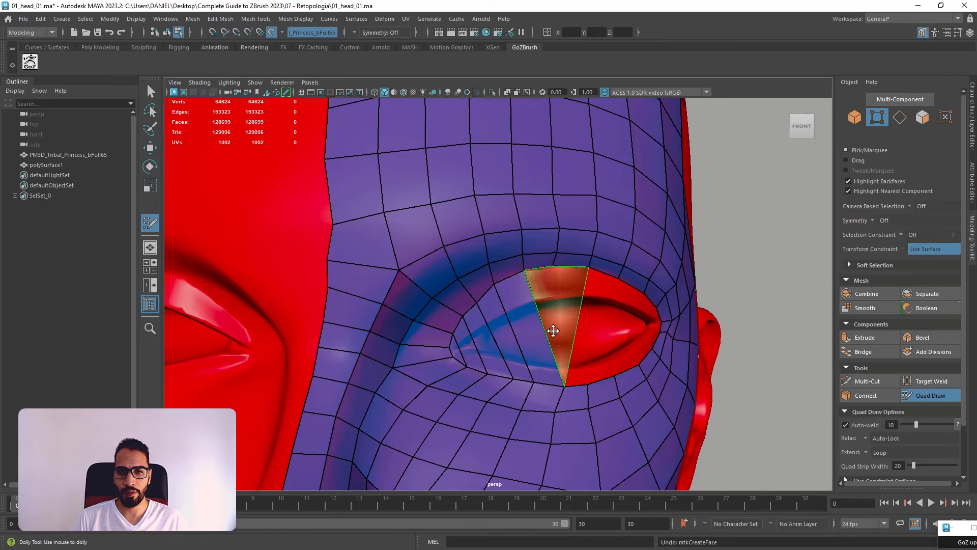
# - Fill the outer half of the eye opening with quads up to the outer corner, welding the loose quad's vertices to the lower eyelid
pyautogui.keyDown('shift'); pyautogui.click(576, 333); pyautogui.keyUp('shift')
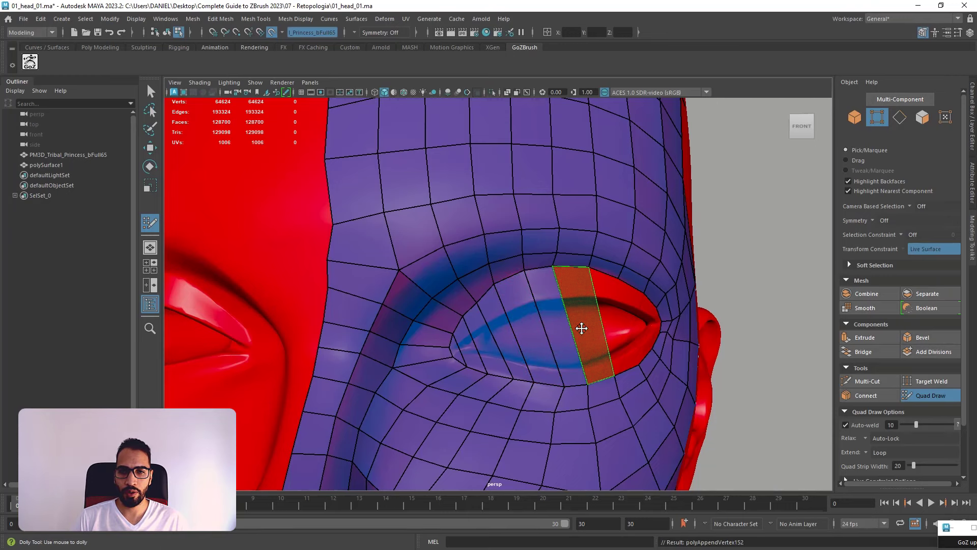
pyautogui.keyDown('shift'); pyautogui.click(581, 328); pyautogui.keyUp('shift')
pyautogui.keyDown('alt'); pyautogui.moveTo(663, 319); pyautogui.dragTo(641, 323); pyautogui.keyUp('alt')
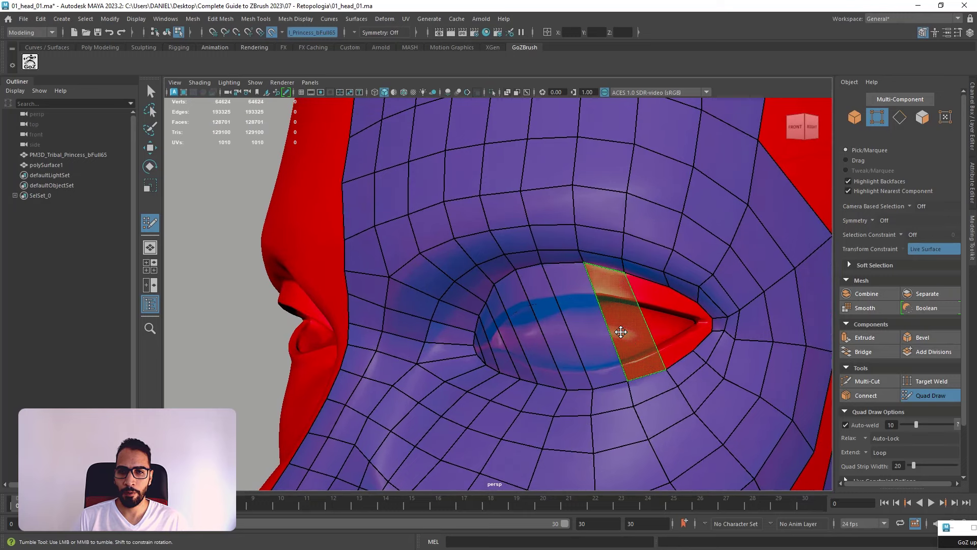
pyautogui.keyDown('shift'); pyautogui.click(663, 326); pyautogui.keyUp('shift')
pyautogui.keyDown('alt'); pyautogui.moveTo(667, 302); pyautogui.dragTo(635, 275); pyautogui.keyUp('alt')
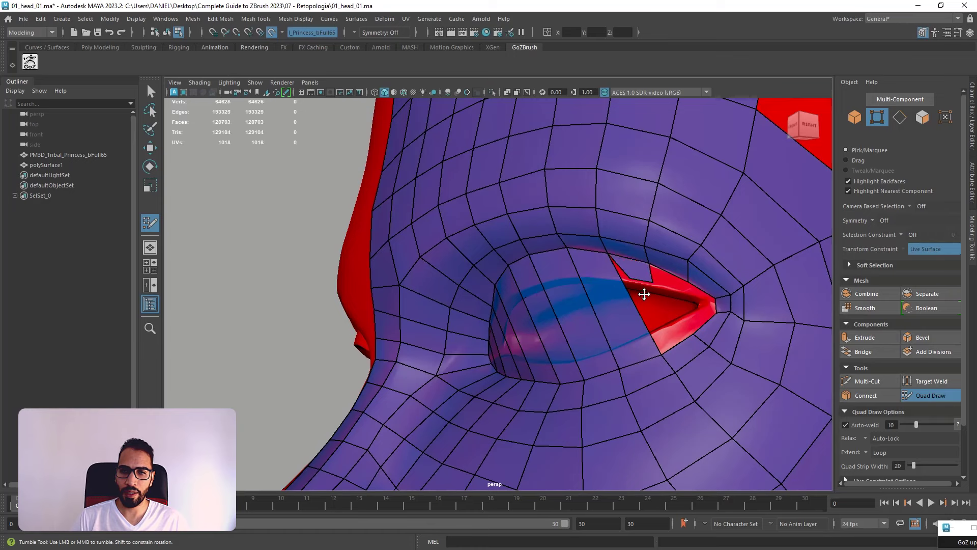
pyautogui.moveTo(646, 295)
pyautogui.mouseDown()
pyautogui.moveTo(679, 332)
pyautogui.moveTo(662, 351)
pyautogui.mouseUp()
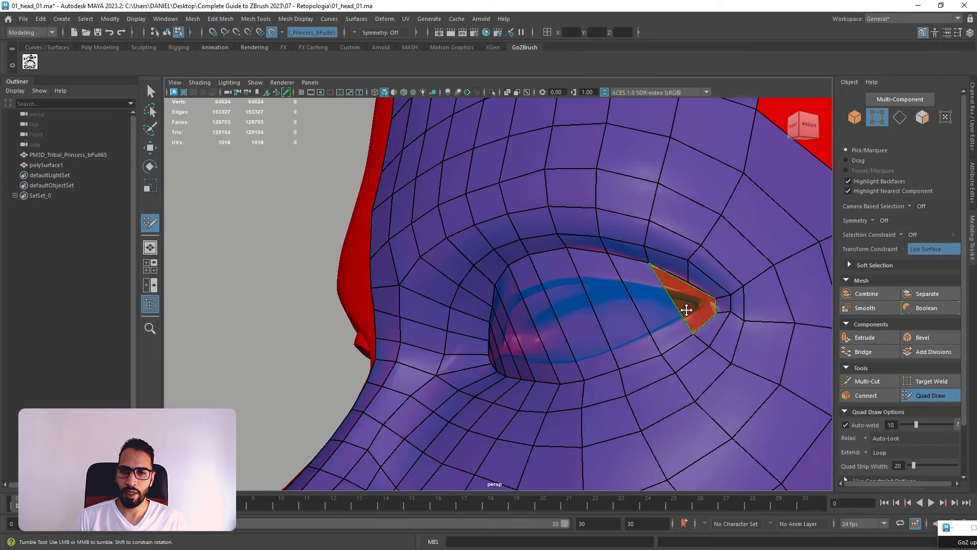
pyautogui.keyDown('shift'); pyautogui.click(687, 310); pyautogui.keyUp('shift')
# - Insert an edge loop running outward from the upper eyelid near the eye's outer corner and even out the surrounding vertices
pyautogui.moveTo(702, 299)
pyautogui.keyDown('alt'); pyautogui.mouseDown()
pyautogui.moveTo(717, 273)
pyautogui.moveTo(702, 255)
pyautogui.moveTo(613, 222)
pyautogui.moveTo(687, 234)
pyautogui.moveTo(678, 267)
pyautogui.mouseUp(); pyautogui.keyUp('alt')
pyautogui.keyDown('ctrl'); pyautogui.click(680, 264); pyautogui.keyUp('ctrl')
pyautogui.moveTo(687, 280)
pyautogui.keyDown('alt'); pyautogui.mouseDown(button='middle')
pyautogui.moveTo(677, 290)
pyautogui.moveTo(533, 313)
pyautogui.mouseUp(button='middle'); pyautogui.keyUp('alt')
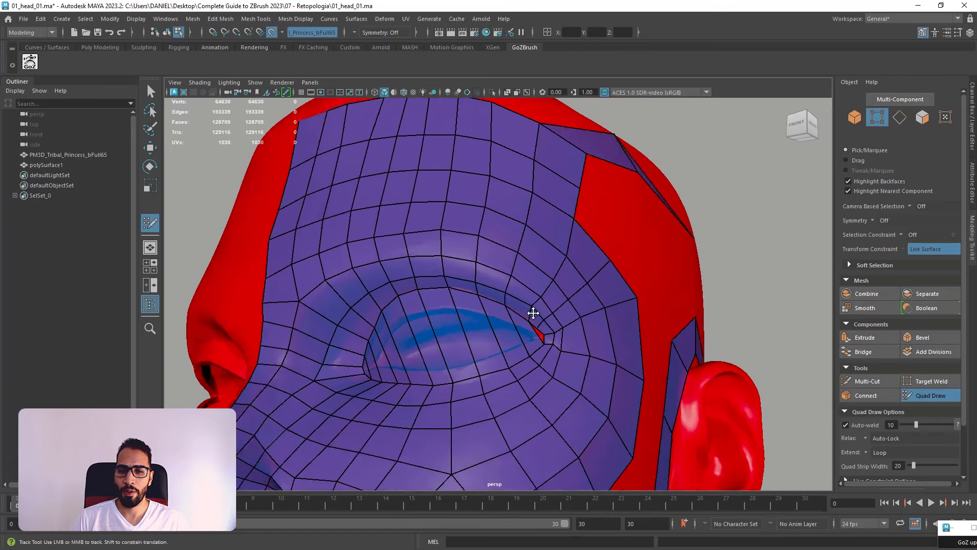
pyautogui.keyDown('alt'); pyautogui.moveTo(532, 313); pyautogui.dragTo(582, 320, button='right'); pyautogui.keyUp('alt')
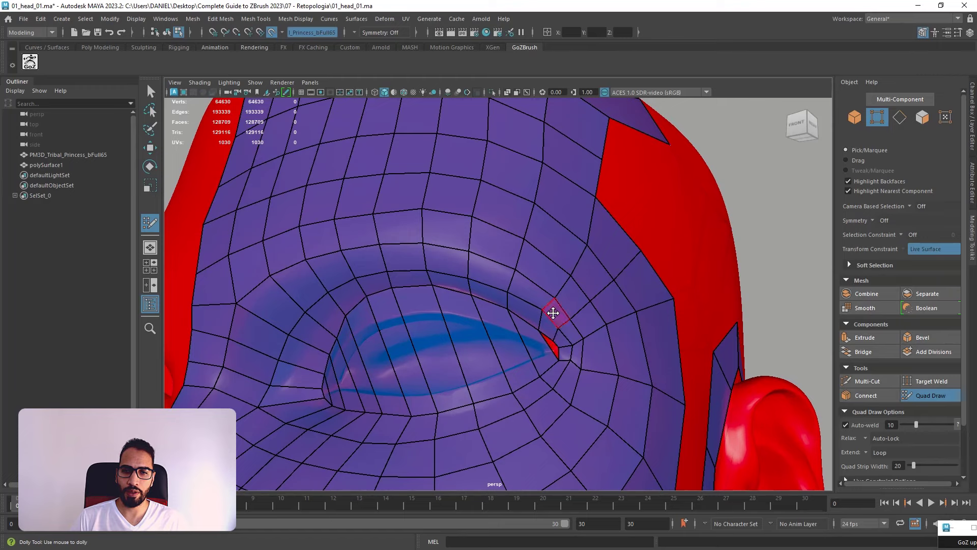
pyautogui.moveTo(552, 305); pyautogui.dragTo(545, 296)
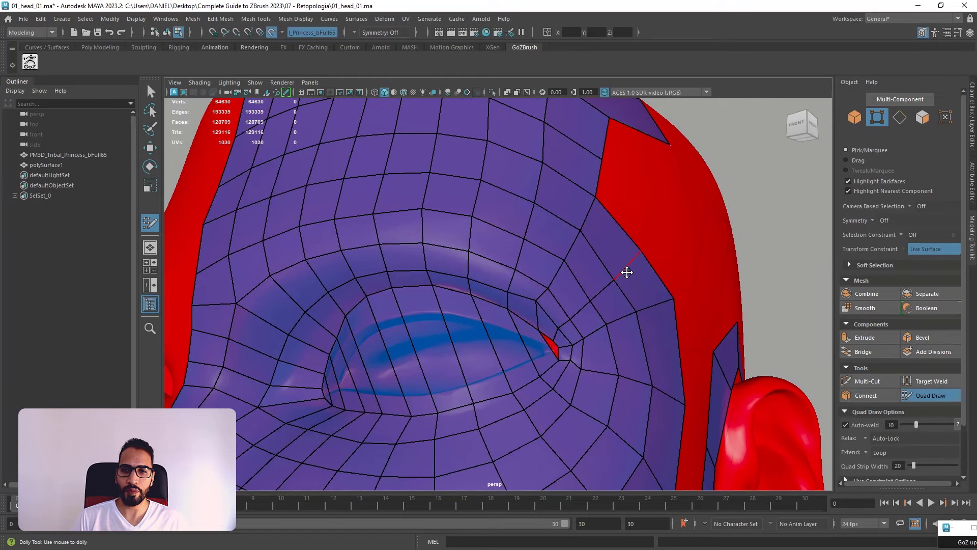
pyautogui.moveTo(626, 283)
pyautogui.keyDown('alt'); pyautogui.mouseDown()
pyautogui.moveTo(625, 307)
pyautogui.moveTo(652, 301)
pyautogui.mouseUp(); pyautogui.keyUp('alt')
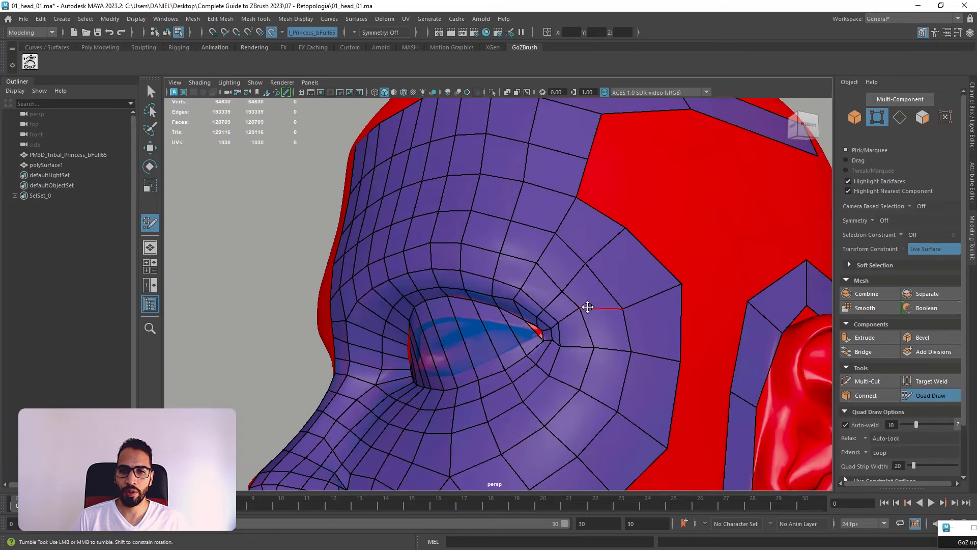
pyautogui.moveTo(587, 308)
pyautogui.mouseDown()
pyautogui.moveTo(607, 325)
pyautogui.moveTo(587, 269)
pyautogui.moveTo(495, 225)
pyautogui.moveTo(593, 297)
pyautogui.moveTo(621, 304)
pyautogui.mouseUp()
# - Delete the small quad at the inner corner of the filled eye opening
pyautogui.scroll(3, 556, 355)
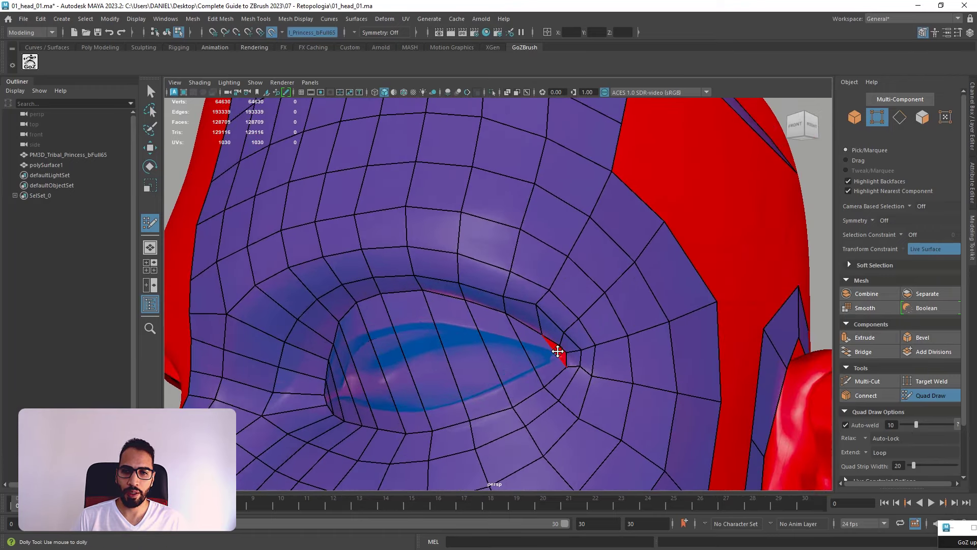
pyautogui.keyDown('alt'); pyautogui.moveTo(527, 358); pyautogui.dragTo(387, 377); pyautogui.keyUp('alt')
pyautogui.keyDown('ctrl'); pyautogui.keyDown('shift'); pyautogui.click(280, 358); pyautogui.keyUp('shift'); pyautogui.keyUp('ctrl')
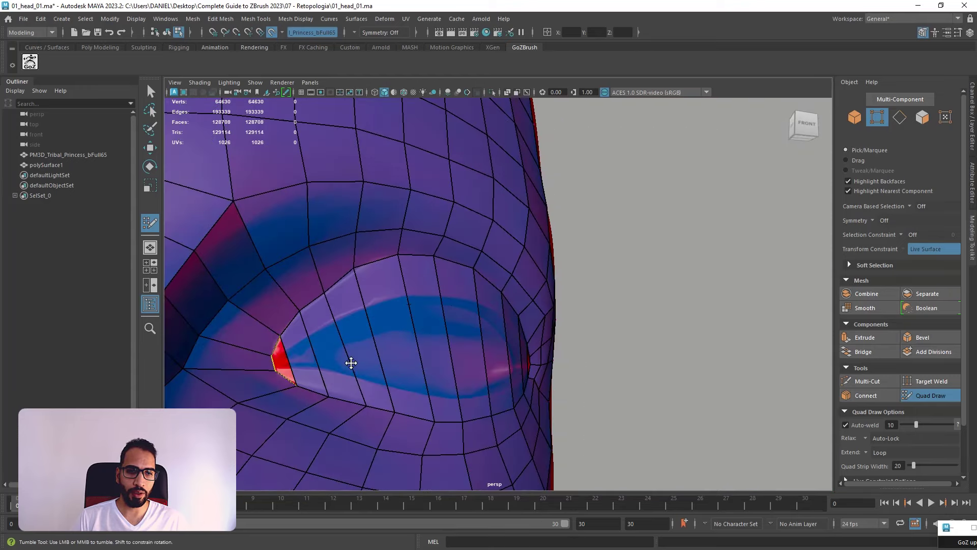
pyautogui.scroll(-3, 475, 283)
pyautogui.keyDown('alt'); pyautogui.moveTo(474, 283); pyautogui.dragTo(492, 330); pyautogui.keyUp('alt')
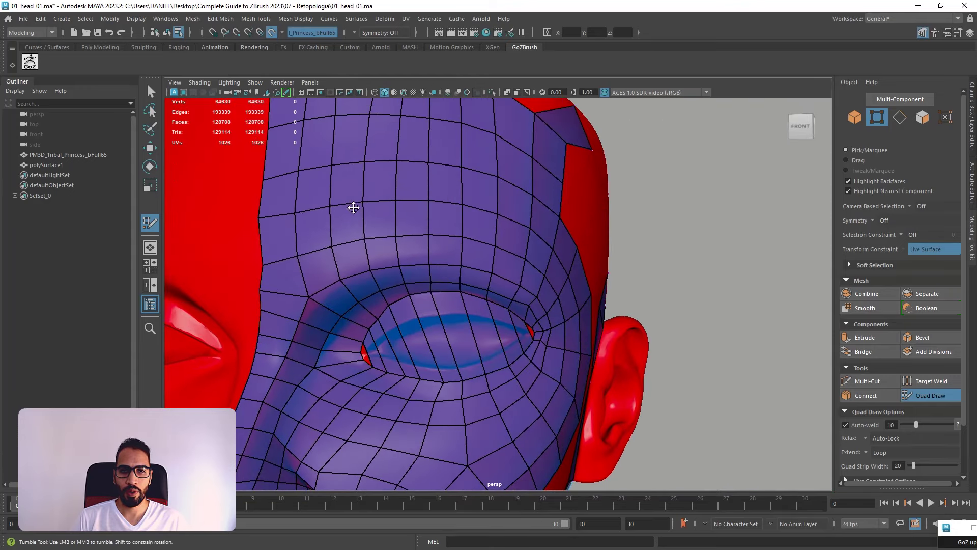
pyautogui.keyDown('alt'); pyautogui.moveTo(503, 251); pyautogui.dragTo(472, 227); pyautogui.keyUp('alt')
pyautogui.scroll(-3, 471, 227)
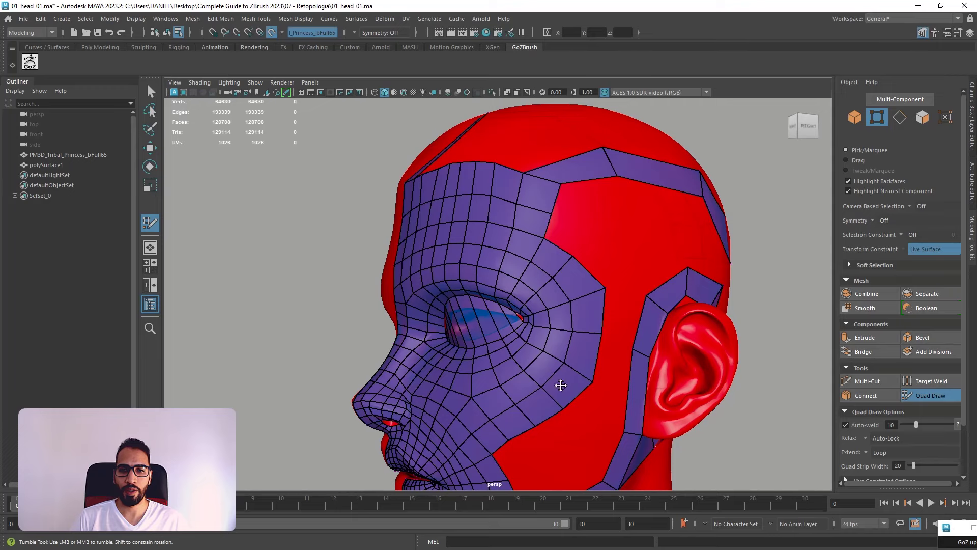
# - Try to insert edge loops across the faces that cover the eye opening
pyautogui.keyDown('alt'); pyautogui.moveTo(561, 385); pyautogui.dragTo(609, 362); pyautogui.keyUp('alt')
pyautogui.scroll(3, 463, 340)
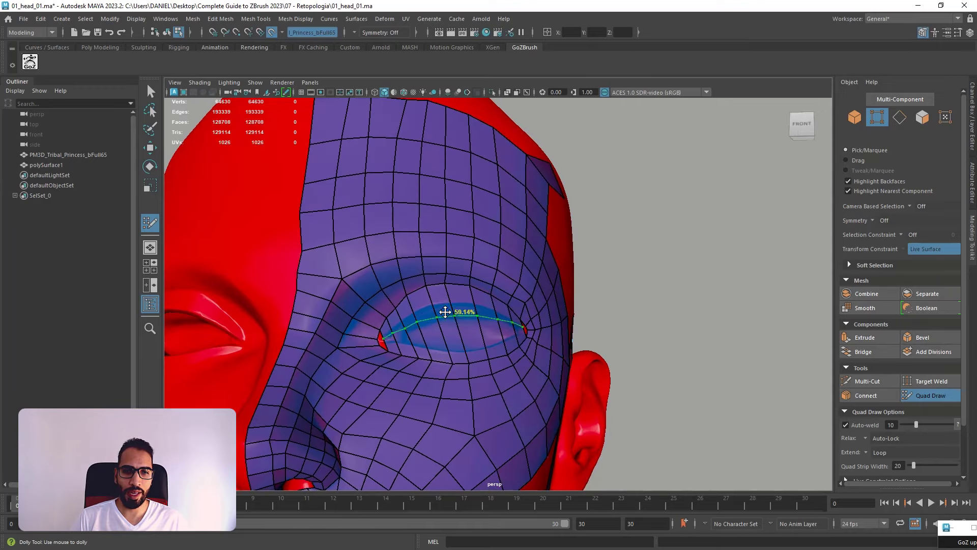
pyautogui.scroll(2, 530, 395)
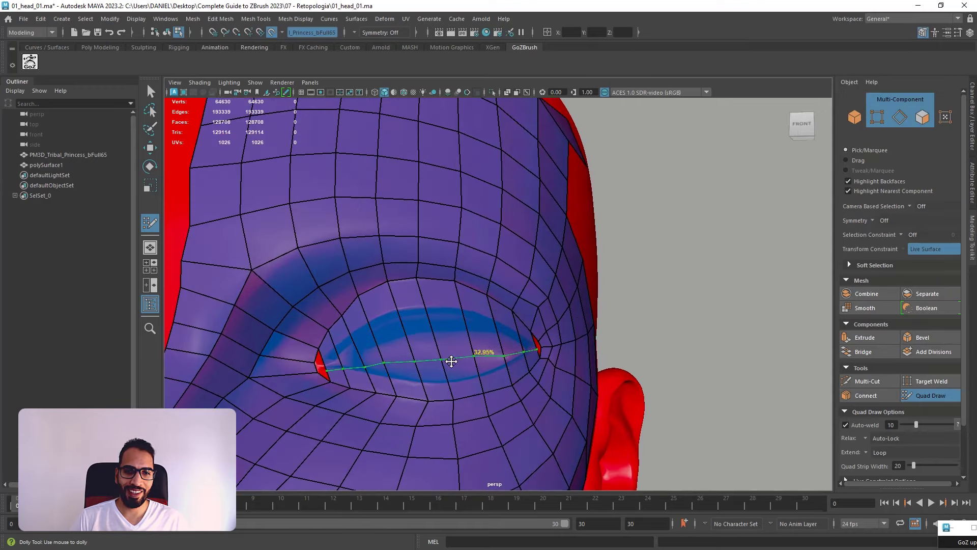
pyautogui.moveTo(423, 331)
pyautogui.keyDown('alt'); pyautogui.mouseDown()
pyautogui.moveTo(480, 327)
pyautogui.moveTo(445, 336)
pyautogui.mouseUp(); pyautogui.keyUp('alt')
pyautogui.hotkey('ctrl', 'y')
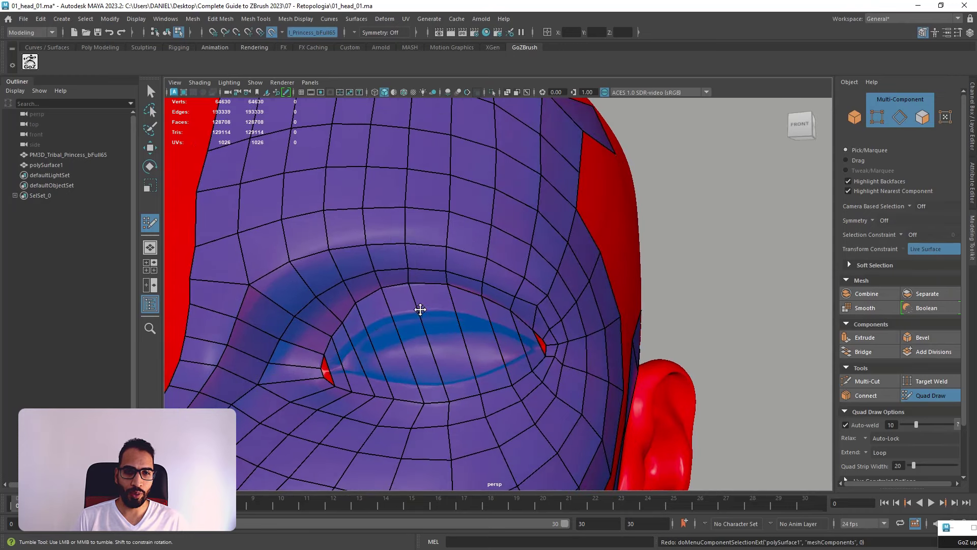
pyautogui.keyDown('ctrl'); pyautogui.click(414, 347); pyautogui.keyUp('ctrl')
pyautogui.moveTo(419, 343)
pyautogui.keyDown('alt'); pyautogui.mouseDown()
pyautogui.moveTo(450, 347)
pyautogui.moveTo(412, 364)
pyautogui.moveTo(372, 324)
pyautogui.moveTo(425, 323)
pyautogui.moveTo(479, 345)
pyautogui.moveTo(514, 334)
pyautogui.moveTo(376, 313)
pyautogui.mouseUp(); pyautogui.keyUp('alt')
pyautogui.scroll(2, 449, 347)
pyautogui.hotkey('ctrl', 'z')
pyautogui.keyDown('ctrl'); pyautogui.click(517, 333); pyautogui.keyUp('ctrl')
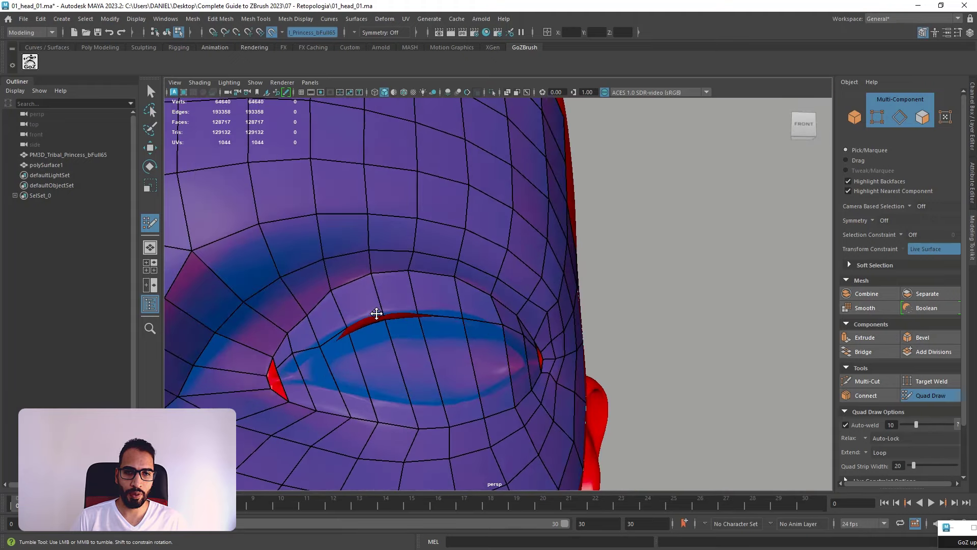
pyautogui.keyDown('alt'); pyautogui.moveTo(463, 351); pyautogui.dragTo(449, 373); pyautogui.keyUp('alt')
pyautogui.keyDown('ctrl'); pyautogui.click(437, 427); pyautogui.keyUp('ctrl')
pyautogui.keyDown('alt'); pyautogui.moveTo(492, 408); pyautogui.dragTo(482, 376); pyautogui.keyUp('alt')
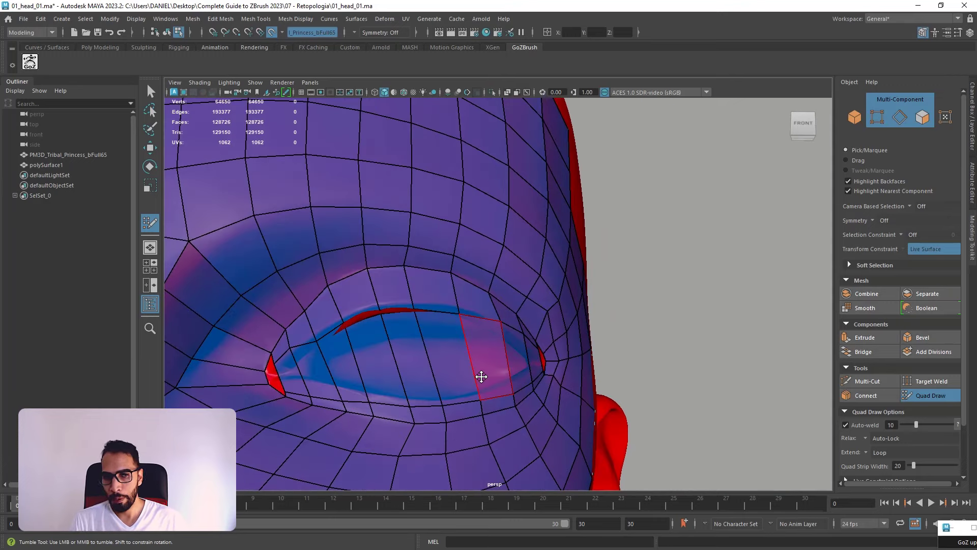
pyautogui.keyDown('ctrl'); pyautogui.keyDown('shift'); pyautogui.click(502, 395); pyautogui.keyUp('shift'); pyautogui.keyUp('ctrl')
pyautogui.keyDown('ctrl'); pyautogui.keyDown('shift'); pyautogui.click(497, 323); pyautogui.keyUp('shift'); pyautogui.keyUp('ctrl')
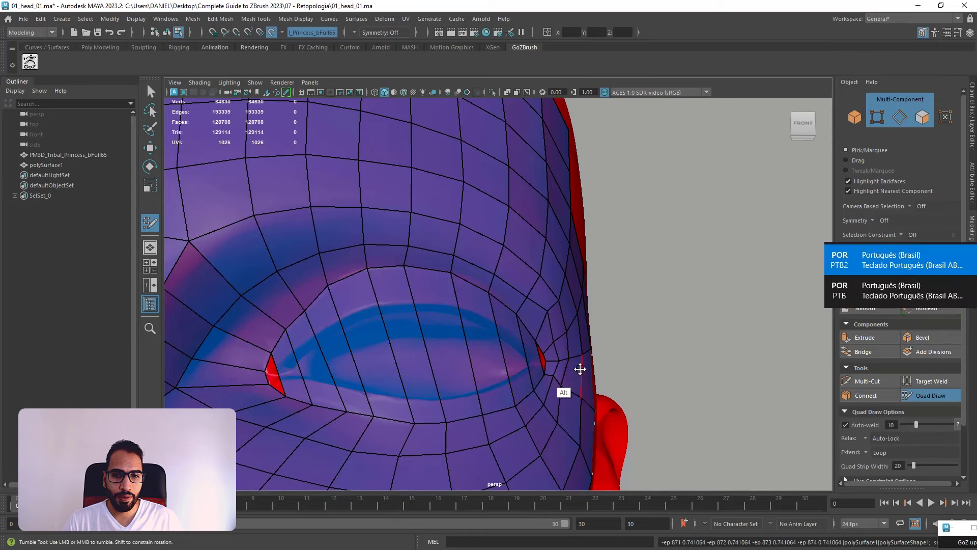
# - Pull the upper eyelid vertices down to follow the crease along the lid's rim
pyautogui.moveTo(565, 364)
pyautogui.keyDown('alt'); pyautogui.mouseDown()
pyautogui.moveTo(512, 370)
pyautogui.moveTo(539, 359)
pyautogui.moveTo(499, 373)
pyautogui.moveTo(536, 371)
pyautogui.mouseUp(); pyautogui.keyUp('alt')
pyautogui.moveTo(409, 280); pyautogui.dragTo(419, 312)
pyautogui.moveTo(364, 285)
pyautogui.mouseDown()
pyautogui.moveTo(381, 313)
pyautogui.moveTo(337, 310)
pyautogui.moveTo(340, 324)
pyautogui.moveTo(305, 322)
pyautogui.moveTo(312, 342)
pyautogui.moveTo(283, 376)
pyautogui.mouseUp()
# - Delete all the retopology faces covering the eye opening, from the inner to the outer corner
pyautogui.keyDown('alt'); pyautogui.moveTo(274, 383); pyautogui.dragTo(330, 430, button='right'); pyautogui.keyUp('alt')
pyautogui.keyDown('alt'); pyautogui.moveTo(415, 386); pyautogui.dragTo(621, 253, button='middle'); pyautogui.keyUp('alt')
pyautogui.keyDown('alt'); pyautogui.moveTo(727, 231); pyautogui.dragTo(568, 318, button='middle'); pyautogui.keyUp('alt')
pyautogui.keyDown('ctrl'); pyautogui.keyDown('shift'); pyautogui.click(327, 332); pyautogui.keyUp('shift'); pyautogui.keyUp('ctrl')
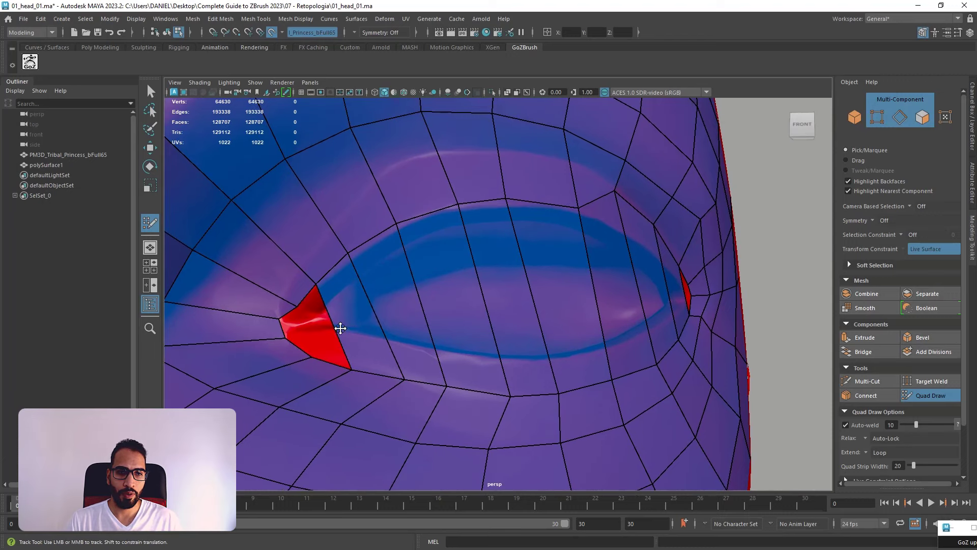
pyautogui.keyDown('ctrl'); pyautogui.keyDown('shift'); pyautogui.click(361, 318); pyautogui.keyUp('shift'); pyautogui.keyUp('ctrl')
pyautogui.keyDown('ctrl'); pyautogui.keyDown('shift'); pyautogui.click(397, 305); pyautogui.keyUp('shift'); pyautogui.keyUp('ctrl')
pyautogui.keyDown('ctrl'); pyautogui.keyDown('shift'); pyautogui.click(450, 301); pyautogui.keyUp('shift'); pyautogui.keyUp('ctrl')
pyautogui.keyDown('ctrl'); pyautogui.keyDown('shift'); pyautogui.click(508, 295); pyautogui.keyUp('shift'); pyautogui.keyUp('ctrl')
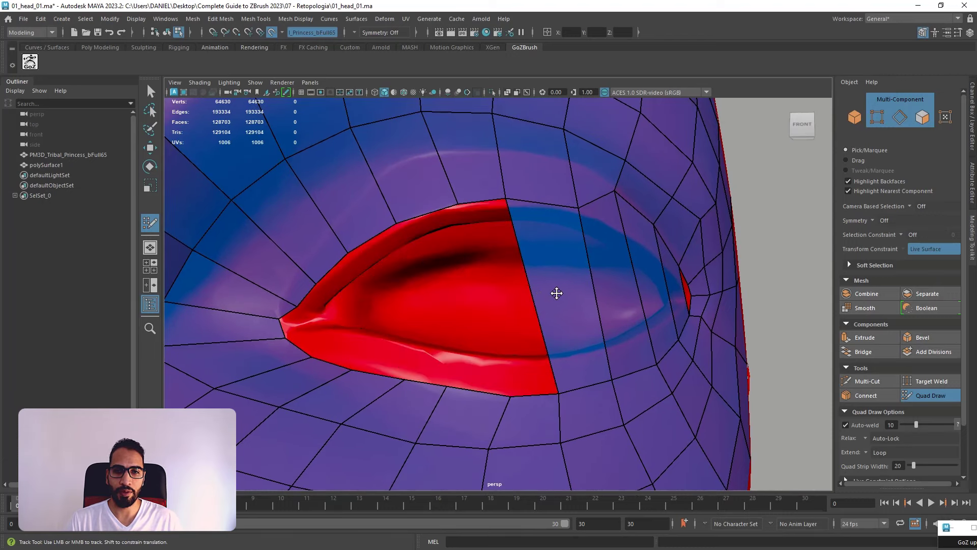
pyautogui.keyDown('ctrl'); pyautogui.keyDown('shift'); pyautogui.click(557, 293); pyautogui.keyUp('shift'); pyautogui.keyUp('ctrl')
pyautogui.keyDown('ctrl'); pyautogui.keyDown('shift'); pyautogui.click(621, 294); pyautogui.keyUp('shift'); pyautogui.keyUp('ctrl')
pyautogui.keyDown('ctrl'); pyautogui.keyDown('shift'); pyautogui.click(650, 283); pyautogui.keyUp('shift'); pyautogui.keyUp('ctrl')
pyautogui.keyDown('ctrl'); pyautogui.keyDown('shift'); pyautogui.click(666, 285); pyautogui.keyUp('shift'); pyautogui.keyUp('ctrl')
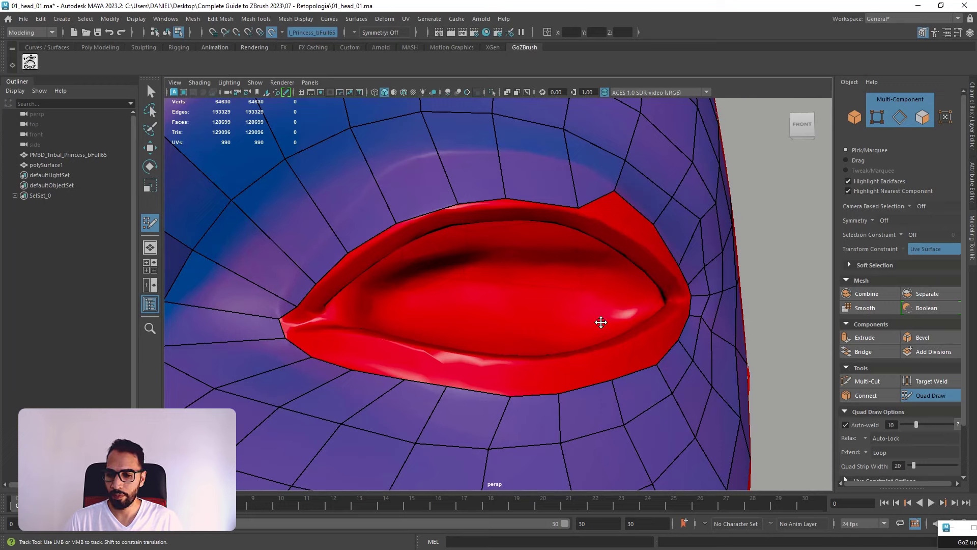
# - Move the border vertices of the outer eye corner and lower eyelid inward onto the sculpt's lid rim
pyautogui.moveTo(601, 322)
pyautogui.keyDown('alt'); pyautogui.mouseDown()
pyautogui.moveTo(574, 323)
pyautogui.moveTo(619, 197)
pyautogui.moveTo(643, 242)
pyautogui.moveTo(685, 255)
pyautogui.moveTo(675, 265)
pyautogui.moveTo(693, 280)
pyautogui.mouseUp(); pyautogui.keyUp('alt')
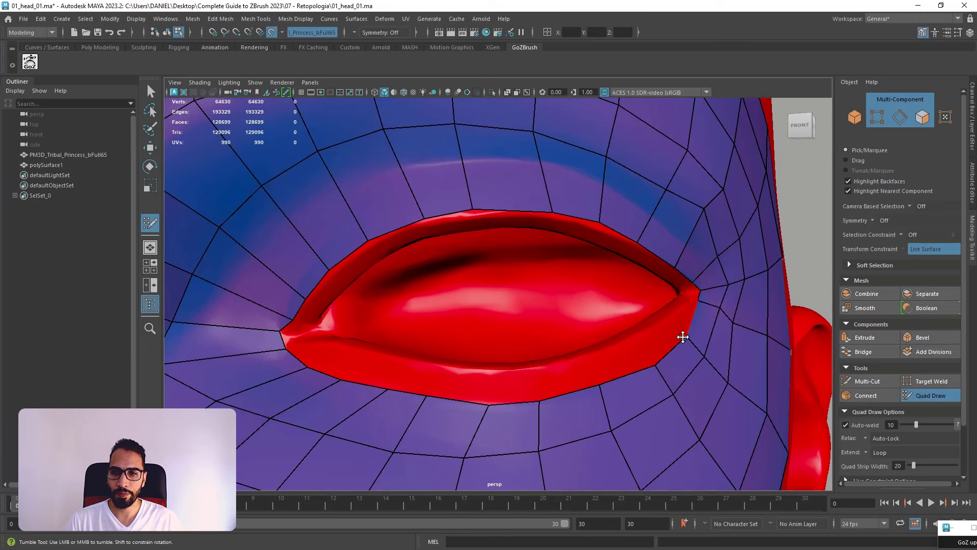
pyautogui.moveTo(683, 337); pyautogui.dragTo(673, 318)
pyautogui.moveTo(646, 367)
pyautogui.mouseDown()
pyautogui.moveTo(639, 343)
pyautogui.moveTo(604, 382)
pyautogui.moveTo(593, 353)
pyautogui.moveTo(534, 400)
pyautogui.moveTo(525, 370)
pyautogui.mouseUp()
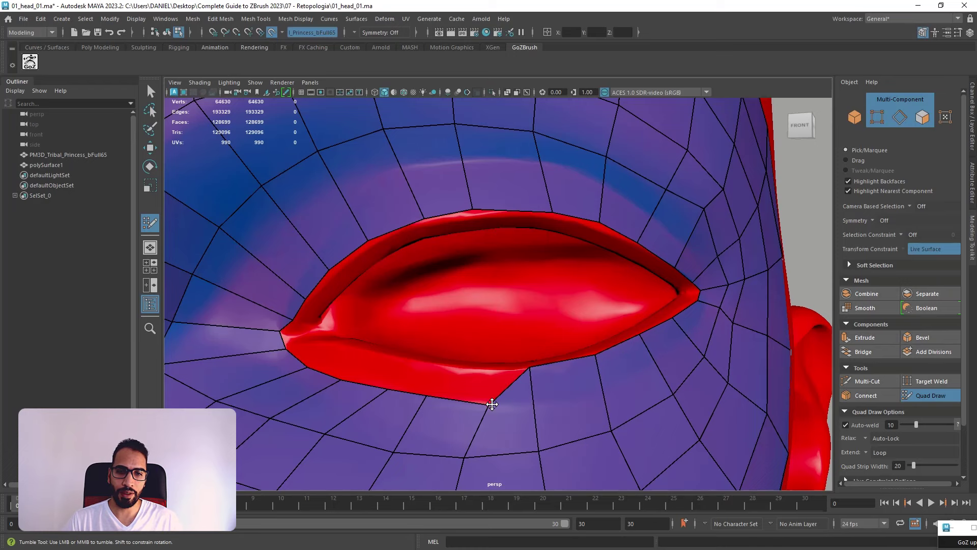
pyautogui.moveTo(492, 403)
pyautogui.mouseDown()
pyautogui.moveTo(480, 364)
pyautogui.moveTo(425, 392)
pyautogui.moveTo(422, 356)
pyautogui.moveTo(385, 381)
pyautogui.moveTo(375, 353)
pyautogui.moveTo(314, 351)
pyautogui.moveTo(312, 340)
pyautogui.moveTo(282, 330)
pyautogui.moveTo(353, 340)
pyautogui.moveTo(301, 330)
pyautogui.mouseUp()
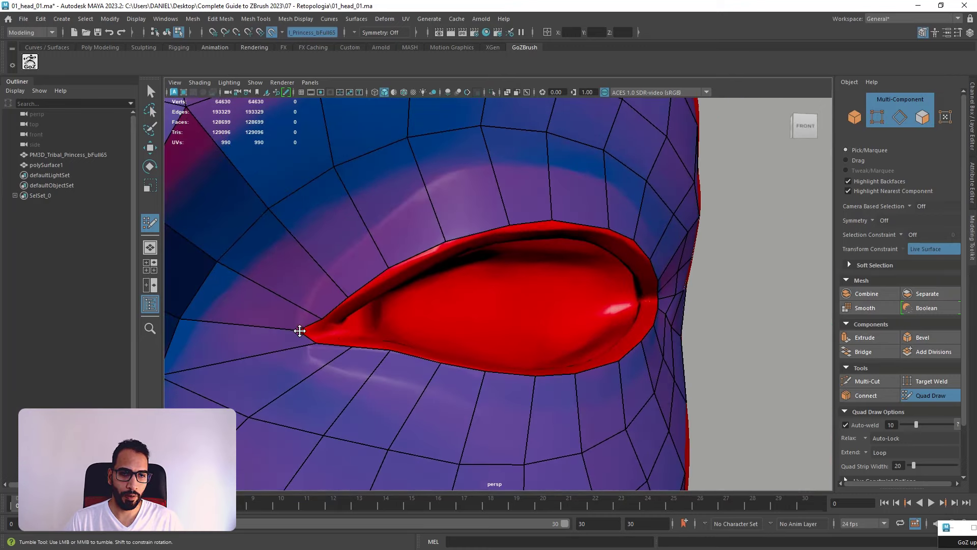
# - Relax the upper eyelid border and adjust the vertices beside the outer eye corner
pyautogui.keyDown('shift'); pyautogui.moveTo(395, 265); pyautogui.dragTo(496, 222); pyautogui.keyUp('shift')
pyautogui.keyDown('alt'); pyautogui.moveTo(587, 224); pyautogui.dragTo(557, 252); pyautogui.keyUp('alt')
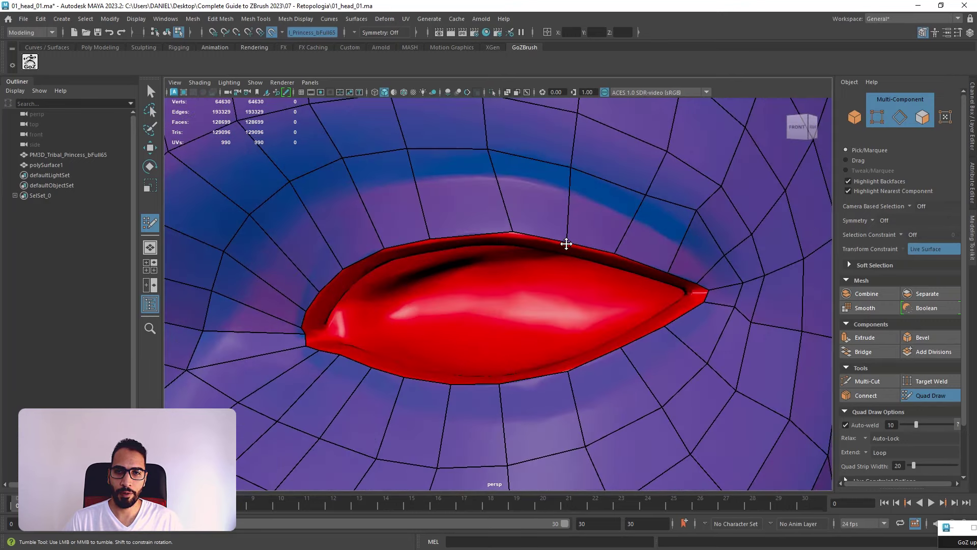
pyautogui.moveTo(510, 231)
pyautogui.keyDown('alt'); pyautogui.mouseDown()
pyautogui.moveTo(564, 247)
pyautogui.moveTo(523, 238)
pyautogui.mouseUp(); pyautogui.keyUp('alt')
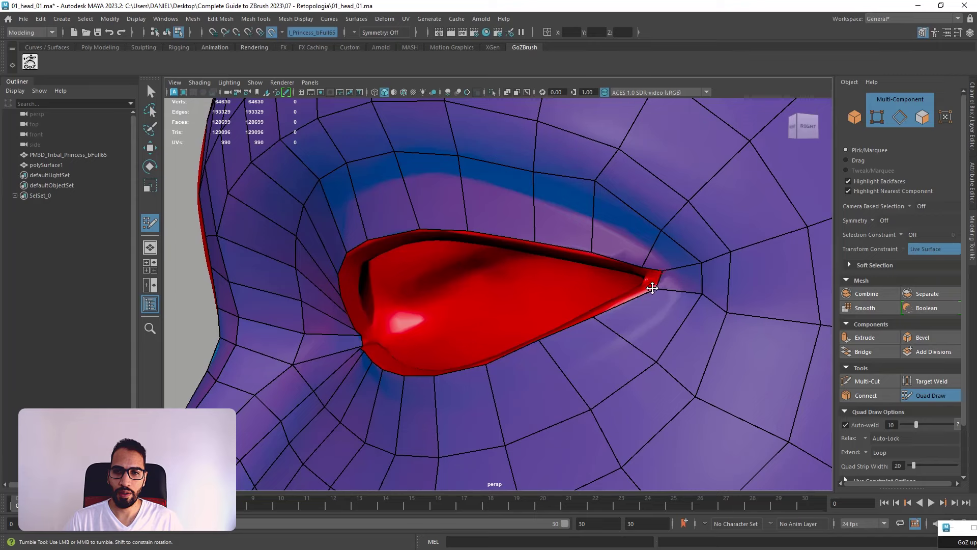
pyautogui.moveTo(704, 294); pyautogui.dragTo(695, 312)
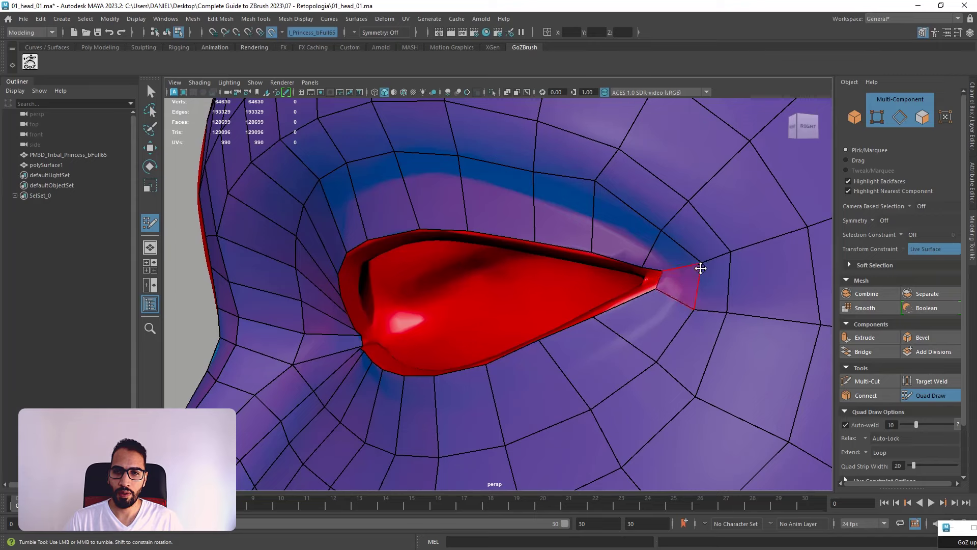
# - Bridge the eye patch to the strip in front of the ear with two quads, adding a matching edge across that strip
pyautogui.keyDown('alt'); pyautogui.moveTo(705, 262); pyautogui.dragTo(591, 316); pyautogui.keyUp('alt')
pyautogui.scroll(-5, 658, 279)
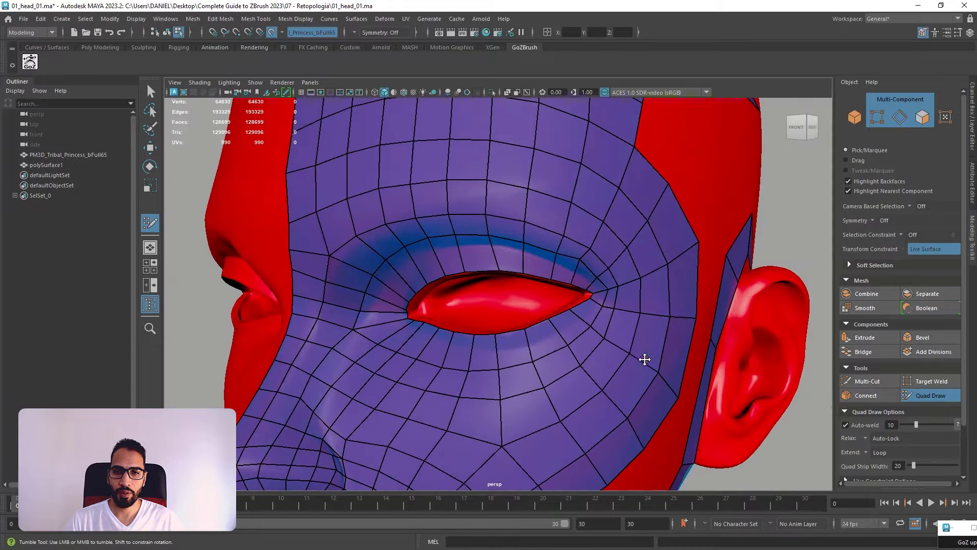
pyautogui.keyDown('alt'); pyautogui.moveTo(656, 371); pyautogui.dragTo(604, 292, button='right'); pyautogui.keyUp('alt')
pyautogui.keyDown('alt'); pyautogui.moveTo(604, 292); pyautogui.dragTo(656, 353); pyautogui.keyUp('alt')
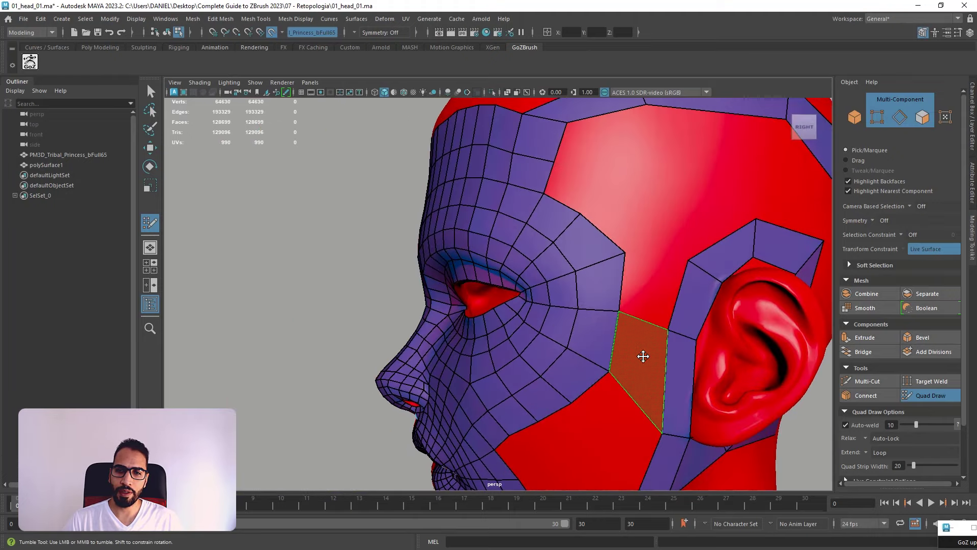
pyautogui.keyDown('shift'); pyautogui.click(647, 288); pyautogui.keyUp('shift')
pyautogui.keyDown('ctrl'); pyautogui.click(672, 375); pyautogui.keyUp('ctrl')
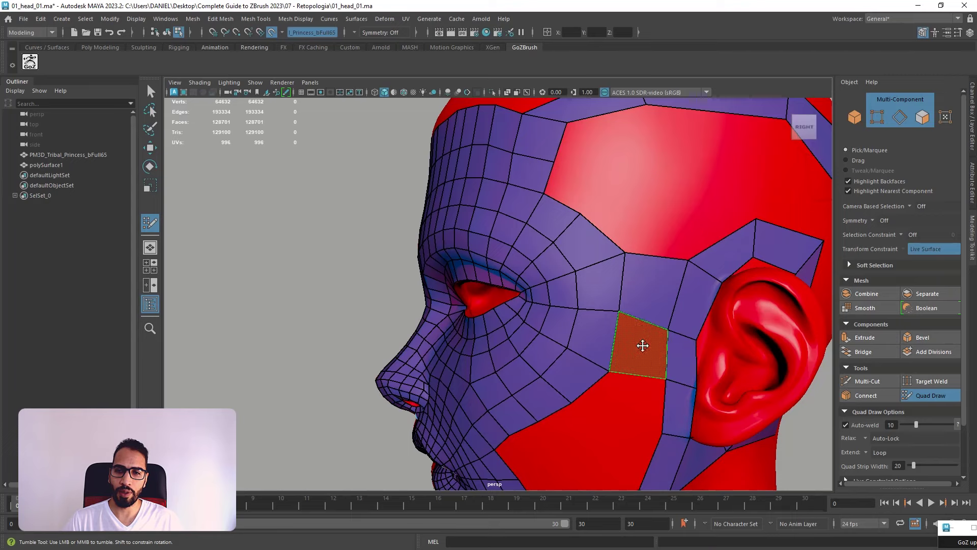
pyautogui.keyDown('shift'); pyautogui.click(642, 346); pyautogui.keyUp('shift')
pyautogui.moveTo(619, 311); pyautogui.dragTo(625, 319)
pyautogui.moveTo(630, 253); pyautogui.dragTo(625, 260)
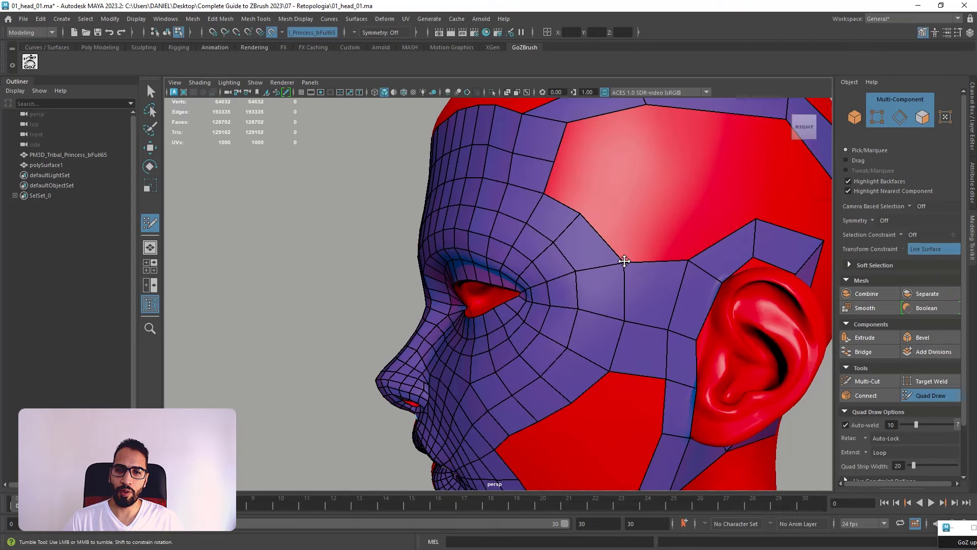
pyautogui.moveTo(646, 300)
pyautogui.keyDown('alt'); pyautogui.mouseDown()
pyautogui.moveTo(665, 304)
pyautogui.moveTo(652, 301)
pyautogui.moveTo(635, 320)
pyautogui.moveTo(630, 297)
pyautogui.mouseUp(); pyautogui.keyUp('alt')
pyautogui.hotkey('ctrl', 'z')
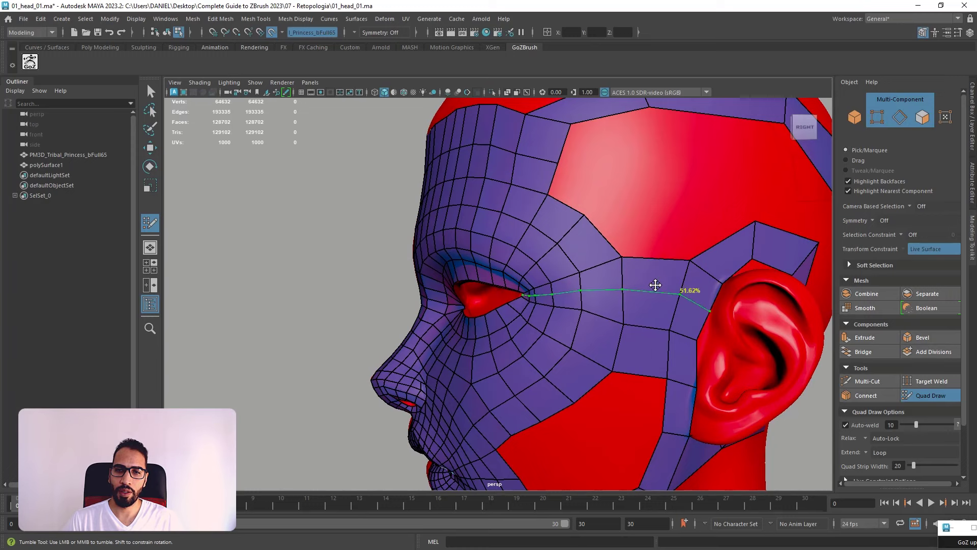
# - Insert an edge loop through the new quads between temple and ear and space the surrounding vertices evenly
pyautogui.keyDown('ctrl'); pyautogui.click(654, 275); pyautogui.keyUp('ctrl')
pyautogui.moveTo(621, 257); pyautogui.dragTo(600, 261)
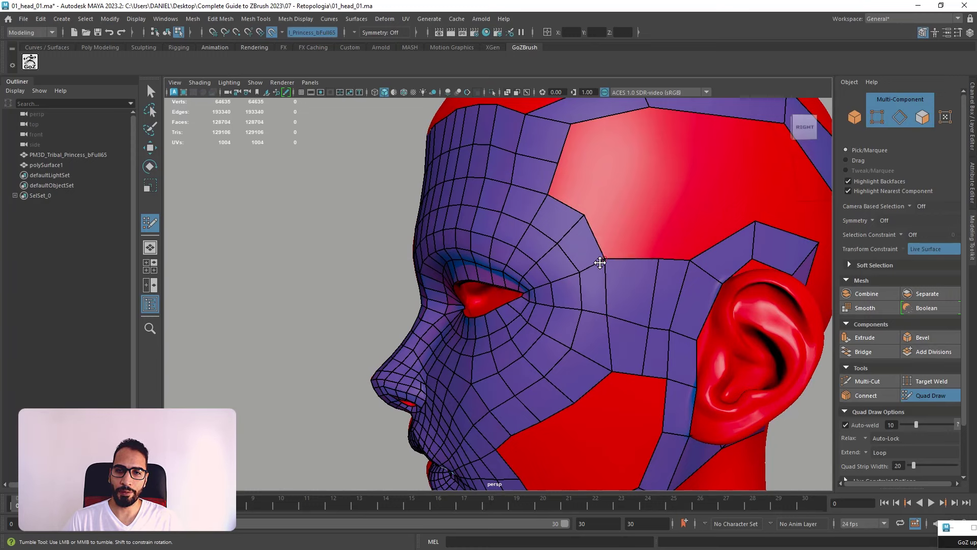
pyautogui.moveTo(616, 367); pyautogui.dragTo(599, 355)
pyautogui.moveTo(650, 312)
pyautogui.mouseDown()
pyautogui.moveTo(637, 305)
pyautogui.moveTo(644, 309)
pyautogui.mouseUp()
pyautogui.moveTo(643, 378); pyautogui.dragTo(628, 374)
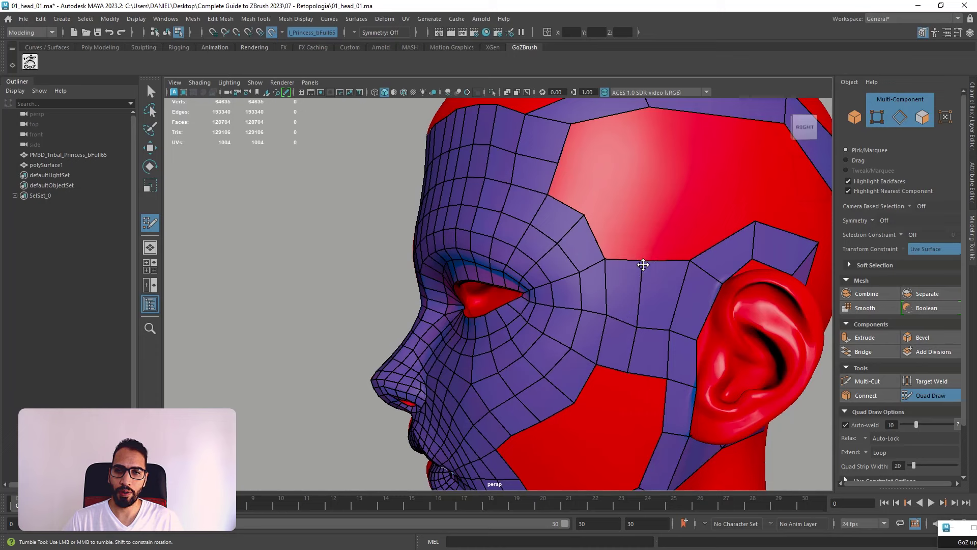
# - Fill three quads along the temple above the eye patch and shape their upper border
pyautogui.keyDown('shift'); pyautogui.click(603, 219); pyautogui.keyUp('shift')
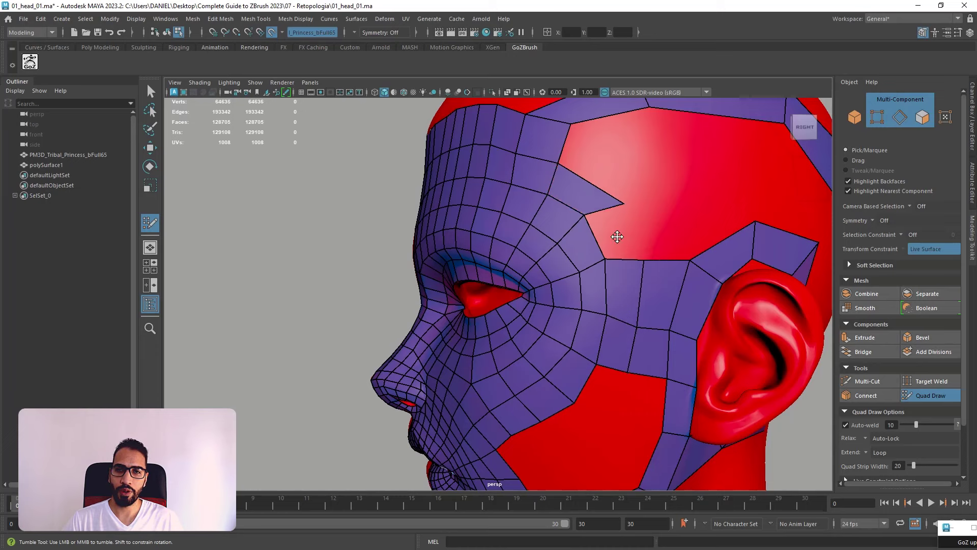
pyautogui.keyDown('shift'); pyautogui.click(618, 234); pyautogui.keyUp('shift')
pyautogui.moveTo(623, 203); pyautogui.dragTo(607, 189)
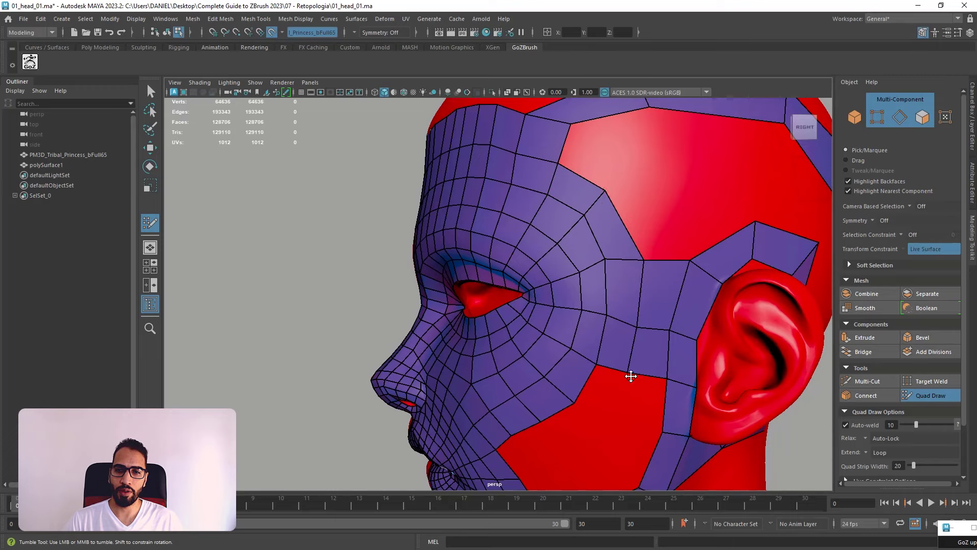
pyautogui.keyDown('alt'); pyautogui.moveTo(631, 376); pyautogui.dragTo(625, 343); pyautogui.keyUp('alt')
pyautogui.keyDown('alt'); pyautogui.moveTo(672, 248); pyautogui.dragTo(669, 227); pyautogui.keyUp('alt')
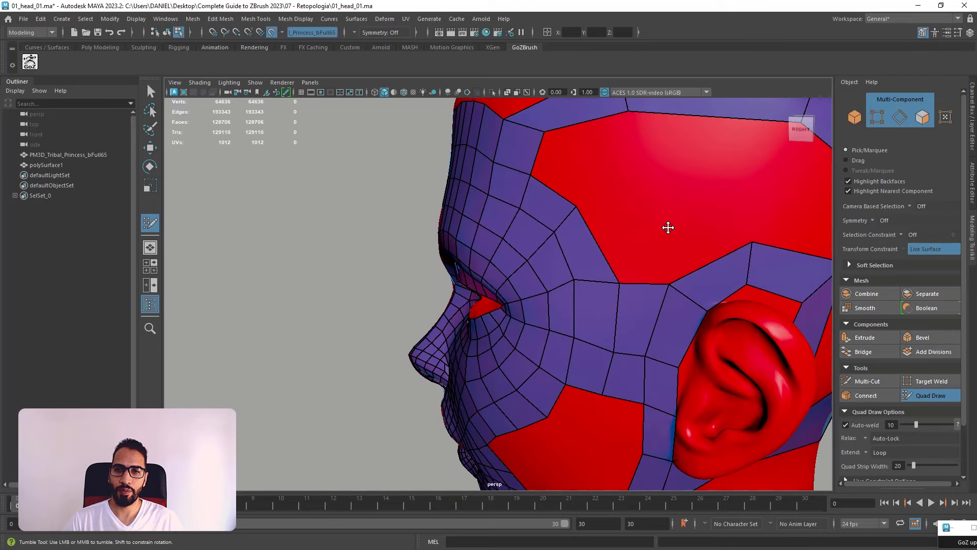
pyautogui.keyDown('shift'); pyautogui.click(629, 227); pyautogui.keyUp('shift')
pyautogui.moveTo(656, 191)
pyautogui.mouseDown()
pyautogui.moveTo(627, 202)
pyautogui.moveTo(732, 198)
pyautogui.mouseUp()
# - Insert an edge loop through the face ring encircling the eye opening
pyautogui.keyDown('alt'); pyautogui.moveTo(635, 253); pyautogui.dragTo(577, 252); pyautogui.keyUp('alt')
pyautogui.keyDown('alt'); pyautogui.moveTo(637, 289); pyautogui.dragTo(576, 279); pyautogui.keyUp('alt')
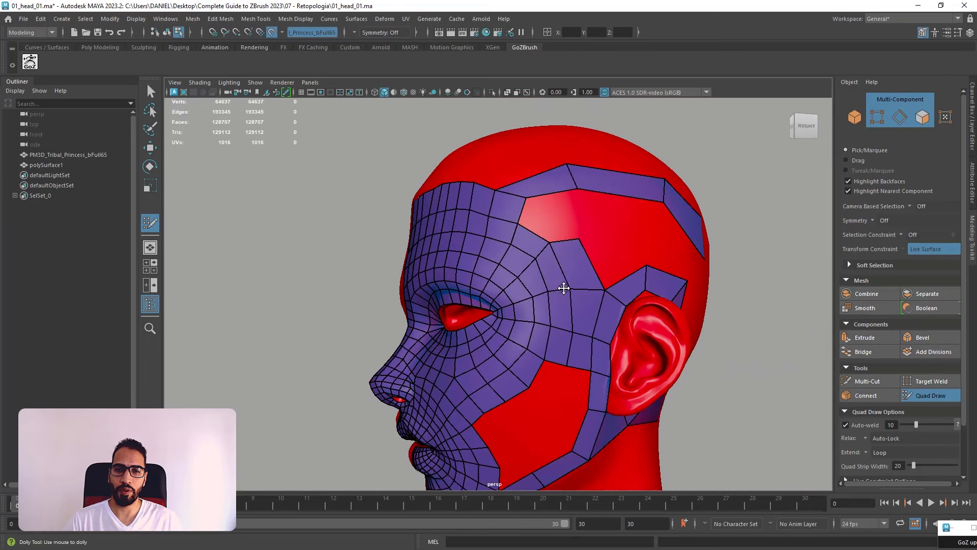
pyautogui.keyDown('alt'); pyautogui.moveTo(600, 310); pyautogui.dragTo(661, 313); pyautogui.keyUp('alt')
pyautogui.keyDown('alt'); pyautogui.moveTo(580, 311); pyautogui.dragTo(606, 262, button='middle'); pyautogui.keyUp('alt')
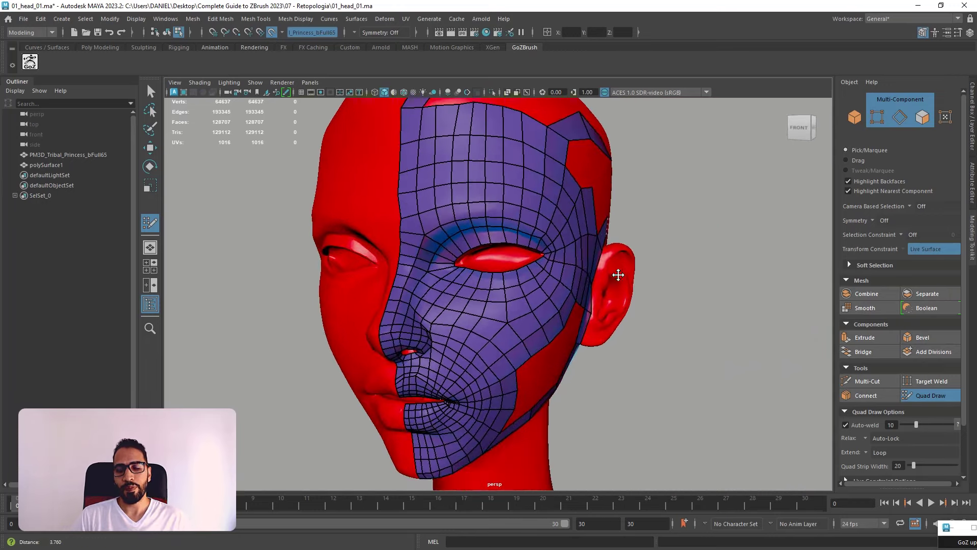
pyautogui.keyDown('alt'); pyautogui.moveTo(606, 261); pyautogui.dragTo(610, 279, button='right'); pyautogui.keyUp('alt')
pyautogui.keyDown('alt'); pyautogui.moveTo(491, 244); pyautogui.dragTo(522, 245); pyautogui.keyUp('alt')
pyautogui.keyDown('alt'); pyautogui.moveTo(522, 246); pyautogui.dragTo(536, 270, button='right'); pyautogui.keyUp('alt')
pyautogui.keyDown('alt'); pyautogui.moveTo(537, 270); pyautogui.dragTo(541, 325, button='middle'); pyautogui.keyUp('alt')
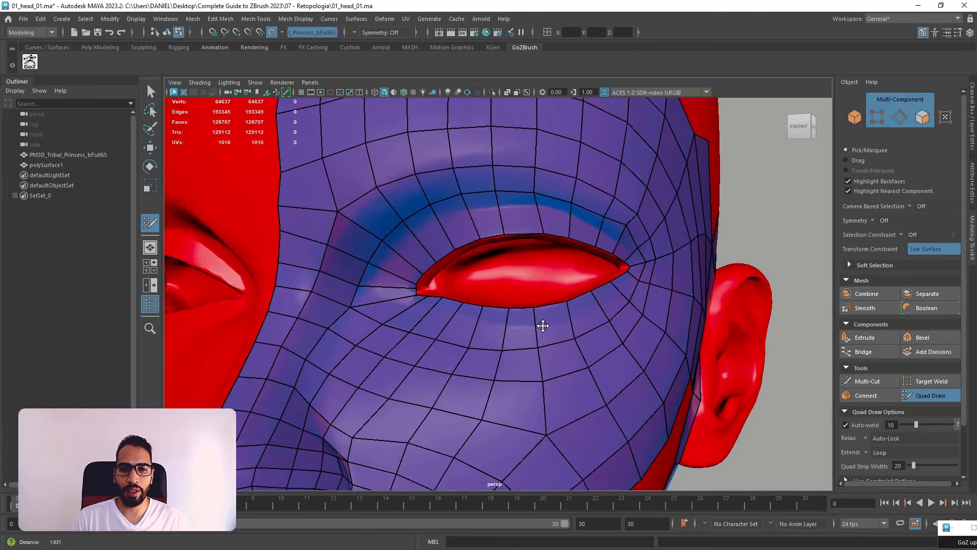
pyautogui.keyDown('alt'); pyautogui.moveTo(541, 325); pyautogui.dragTo(552, 328, button='right'); pyautogui.keyUp('alt')
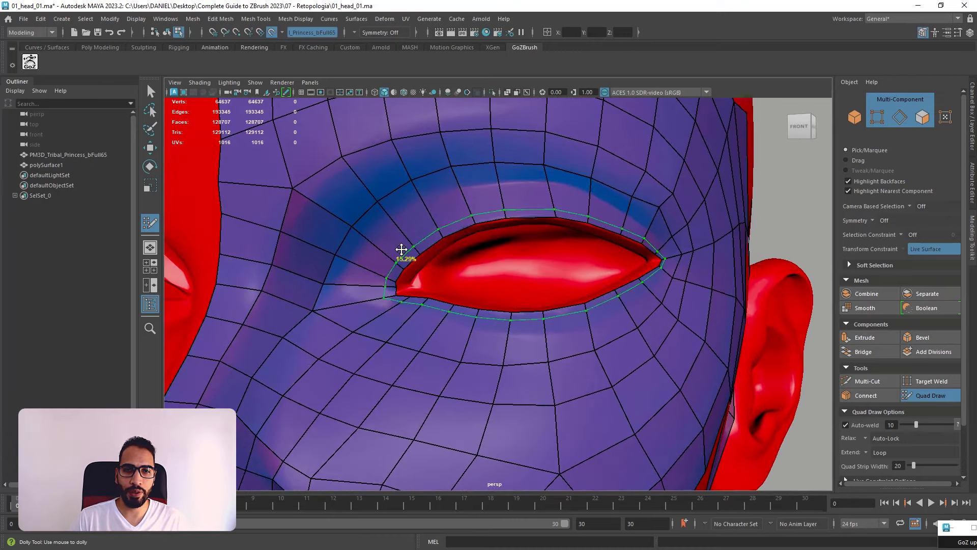
pyautogui.keyDown('ctrl'); pyautogui.click(423, 223); pyautogui.keyUp('ctrl')
# - Adjust the new loop's vertices around the upper eyelid, lower eyelid and inner eye corner
pyautogui.keyDown('alt'); pyautogui.moveTo(482, 203); pyautogui.dragTo(503, 200); pyautogui.keyUp('alt')
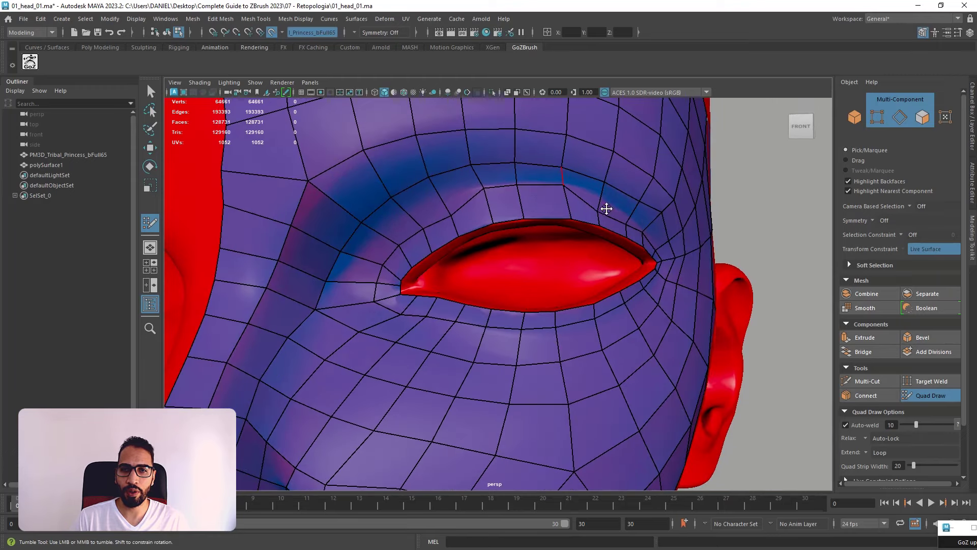
pyautogui.keyDown('alt'); pyautogui.moveTo(607, 207); pyautogui.dragTo(541, 212); pyautogui.keyUp('alt')
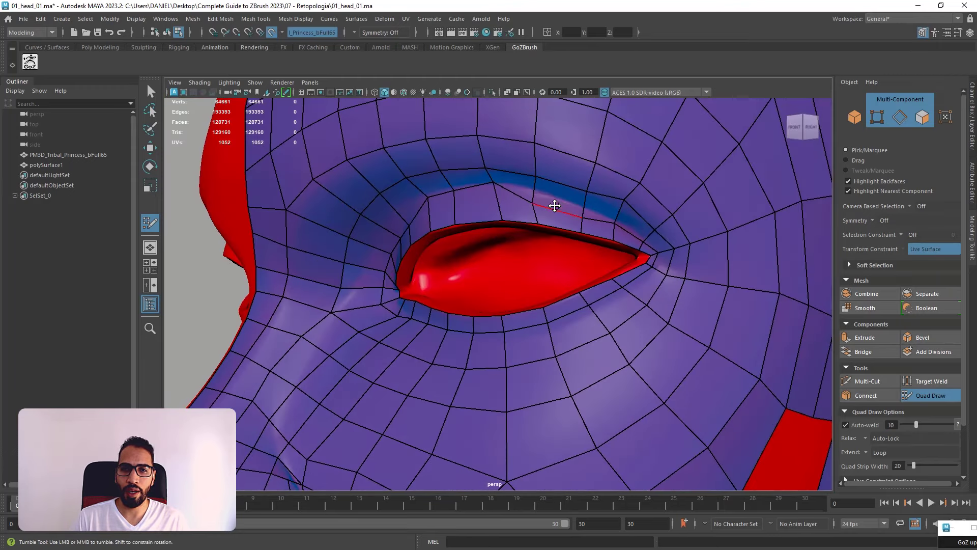
pyautogui.keyDown('alt'); pyautogui.moveTo(590, 211); pyautogui.dragTo(602, 183); pyautogui.keyUp('alt')
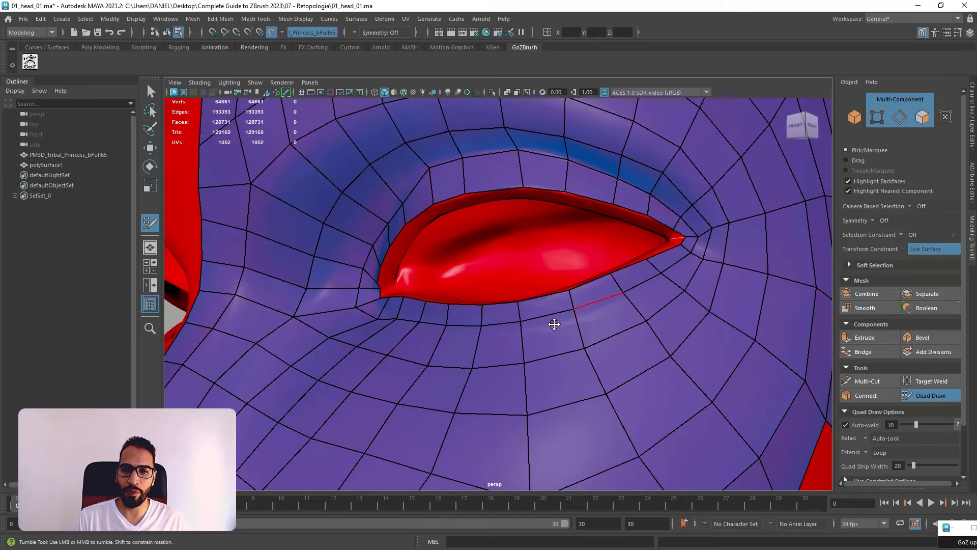
pyautogui.keyDown('alt'); pyautogui.moveTo(548, 287); pyautogui.dragTo(394, 236); pyautogui.keyUp('alt')
pyautogui.hotkey('ctrl', 'z')
pyautogui.moveTo(437, 201); pyautogui.dragTo(430, 185)
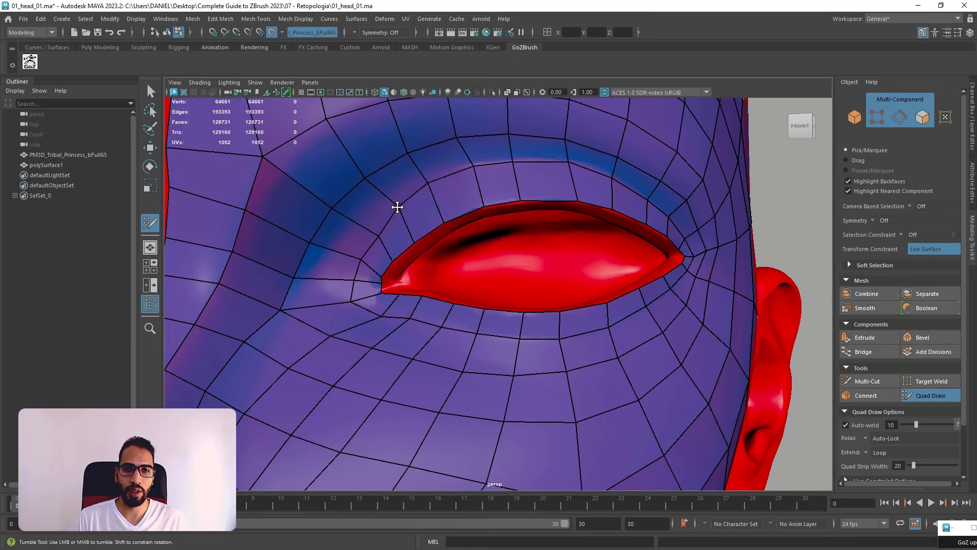
pyautogui.moveTo(381, 237)
pyautogui.mouseDown()
pyautogui.moveTo(355, 273)
pyautogui.moveTo(370, 297)
pyautogui.moveTo(402, 313)
pyautogui.moveTo(456, 312)
pyautogui.moveTo(422, 338)
pyautogui.moveTo(484, 338)
pyautogui.moveTo(376, 308)
pyautogui.mouseUp()
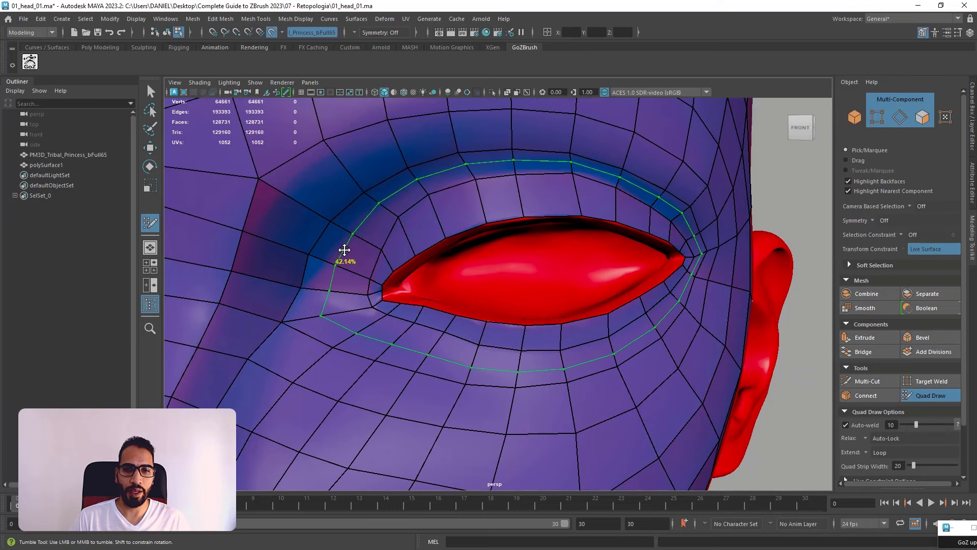
# - Insert a second edge loop around the eye at about 42% of the outer ring and adjust the mesh below the eye
pyautogui.keyDown('ctrl'); pyautogui.click(345, 248); pyautogui.keyUp('ctrl')
pyautogui.moveTo(373, 283)
pyautogui.keyDown('alt'); pyautogui.mouseDown()
pyautogui.moveTo(347, 270)
pyautogui.moveTo(389, 277)
pyautogui.moveTo(407, 347)
pyautogui.moveTo(392, 371)
pyautogui.moveTo(448, 361)
pyautogui.mouseUp(); pyautogui.keyUp('alt')
pyautogui.scroll(-3, 417, 349)
pyautogui.moveTo(516, 359); pyautogui.dragTo(519, 369)
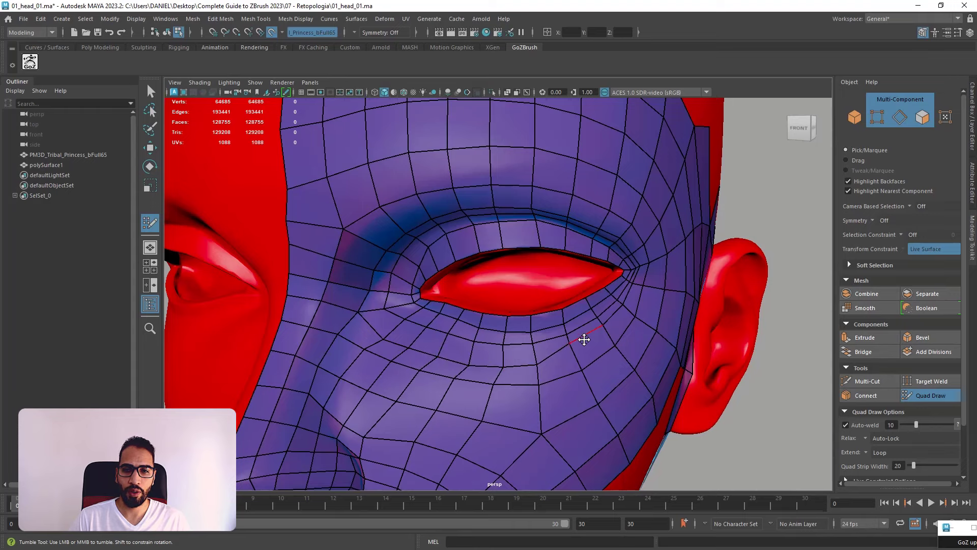
# - Reposition the vertices just beyond the outer eye corner and one vertex along the side of the nose
pyautogui.moveTo(589, 334)
pyautogui.keyDown('alt'); pyautogui.mouseDown()
pyautogui.moveTo(585, 305)
pyautogui.moveTo(539, 291)
pyautogui.moveTo(610, 292)
pyautogui.moveTo(399, 275)
pyautogui.moveTo(386, 298)
pyautogui.moveTo(349, 299)
pyautogui.moveTo(391, 297)
pyautogui.moveTo(377, 292)
pyautogui.moveTo(361, 318)
pyautogui.moveTo(370, 307)
pyautogui.mouseUp(); pyautogui.keyUp('alt')
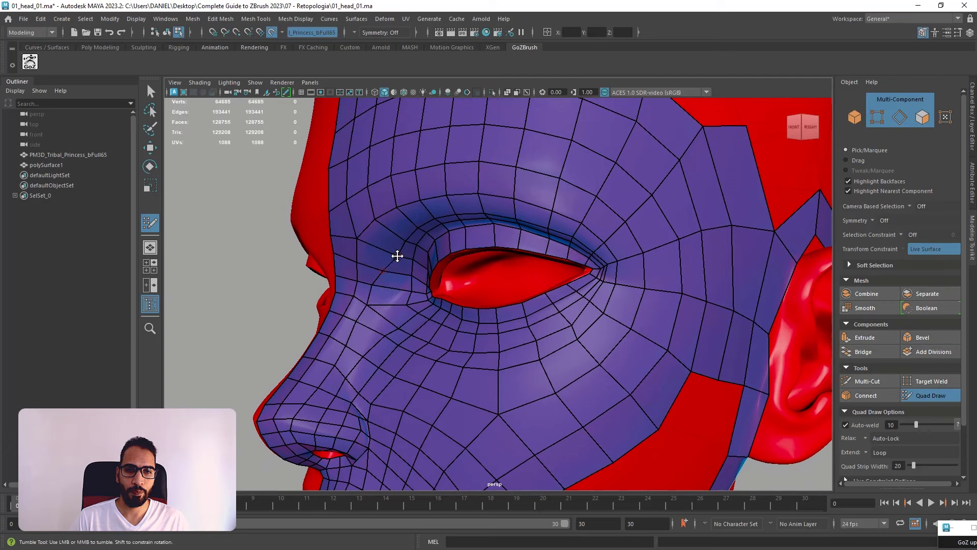
pyautogui.moveTo(397, 256)
pyautogui.mouseDown()
pyautogui.moveTo(389, 240)
pyautogui.moveTo(379, 269)
pyautogui.moveTo(463, 196)
pyautogui.mouseUp()
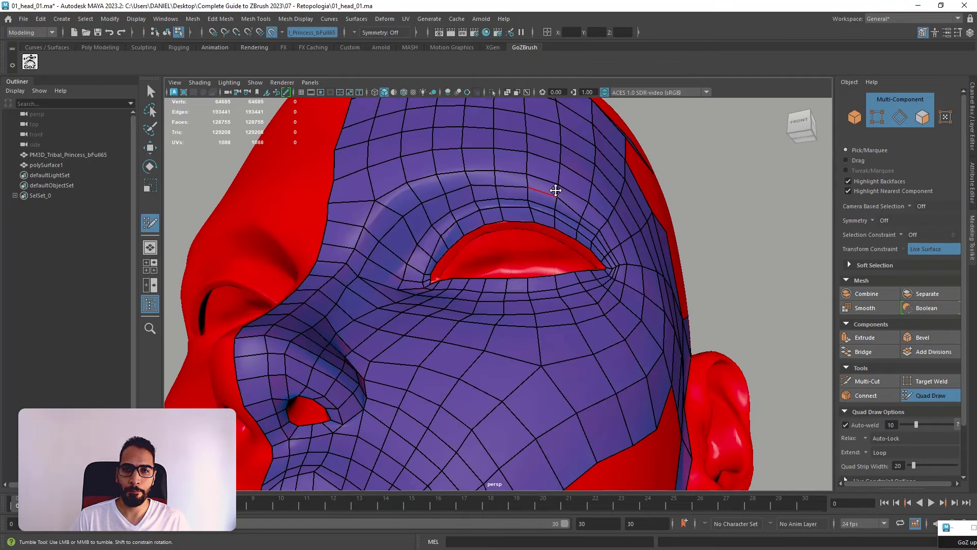
pyautogui.keyDown('alt'); pyautogui.moveTo(596, 214); pyautogui.dragTo(601, 237); pyautogui.keyUp('alt')
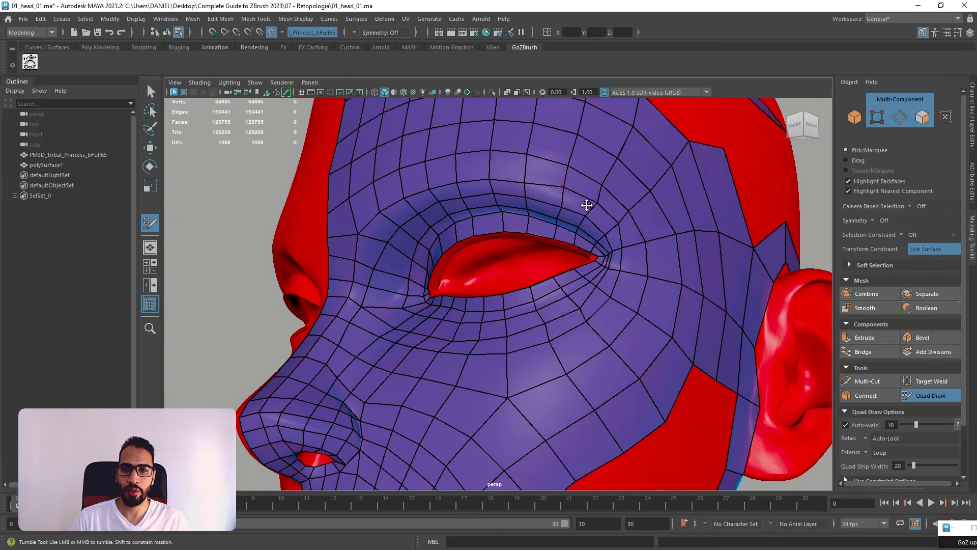
pyautogui.keyDown('alt'); pyautogui.moveTo(606, 208); pyautogui.dragTo(579, 212); pyautogui.keyUp('alt')
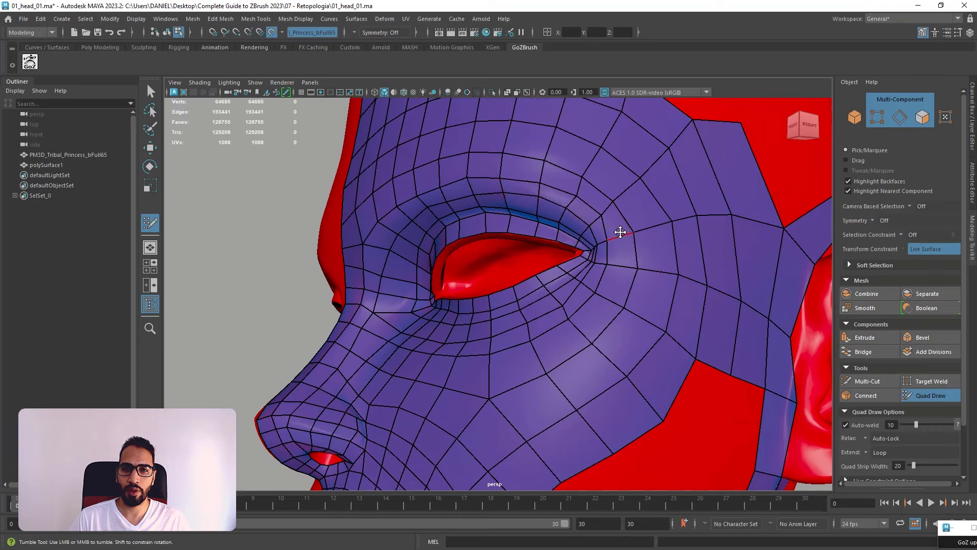
pyautogui.moveTo(623, 215); pyautogui.dragTo(633, 214)
pyautogui.moveTo(641, 265); pyautogui.dragTo(624, 249)
pyautogui.moveTo(607, 281); pyautogui.dragTo(616, 281)
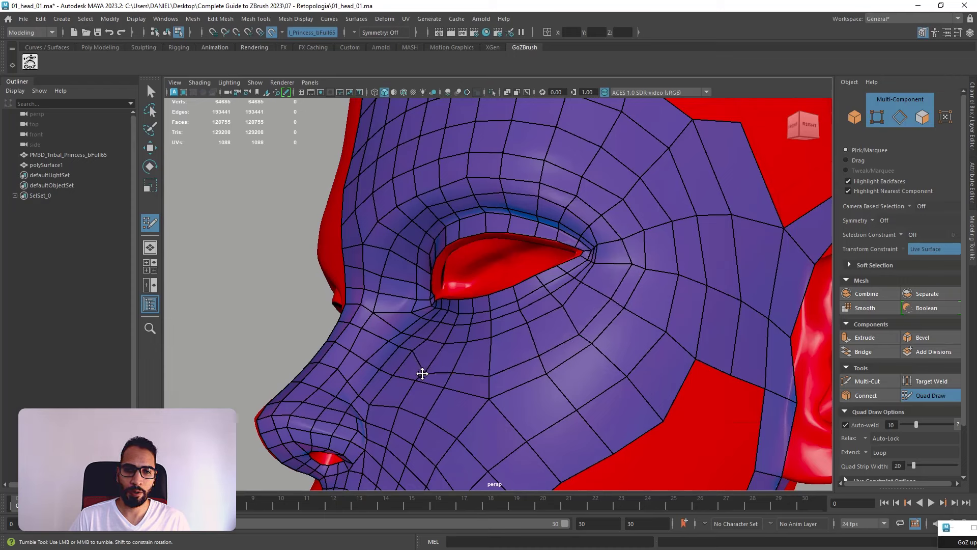
pyautogui.moveTo(380, 337); pyautogui.dragTo(375, 344)
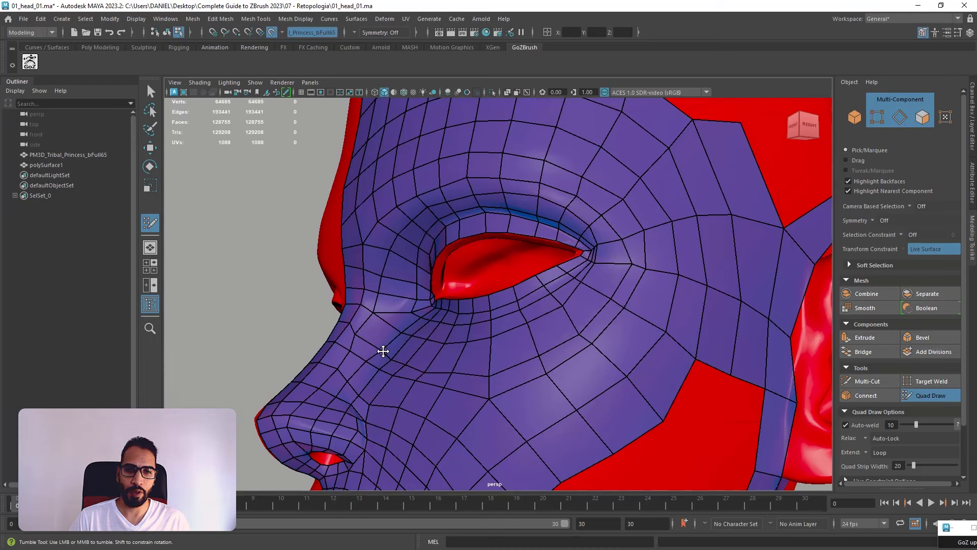
# - Adjust vertices above the upper eyelid, beside the outer eye corner and on the upper cheek to even out the eye rings
pyautogui.keyDown('alt'); pyautogui.moveTo(412, 275); pyautogui.dragTo(397, 305); pyautogui.keyUp('alt')
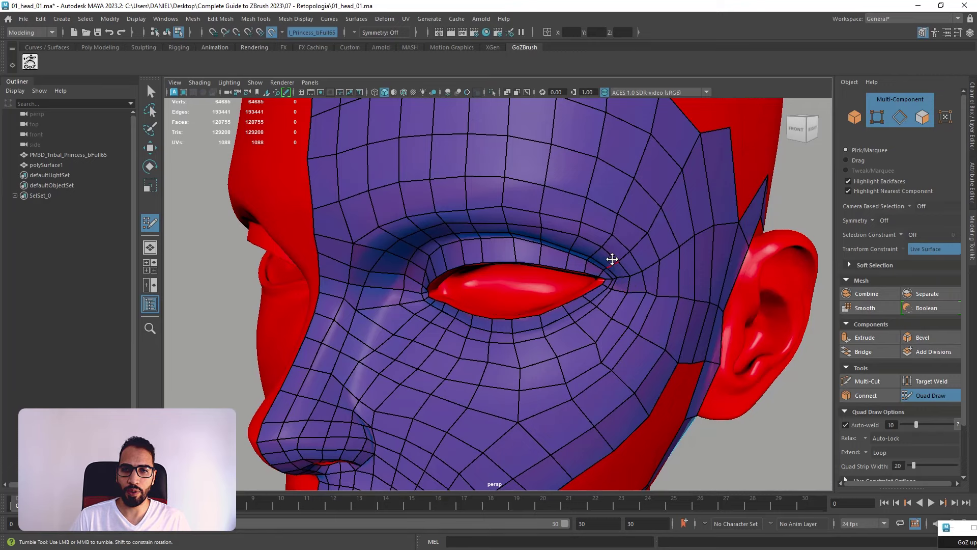
pyautogui.keyDown('alt'); pyautogui.moveTo(567, 244); pyautogui.dragTo(562, 211); pyautogui.keyUp('alt')
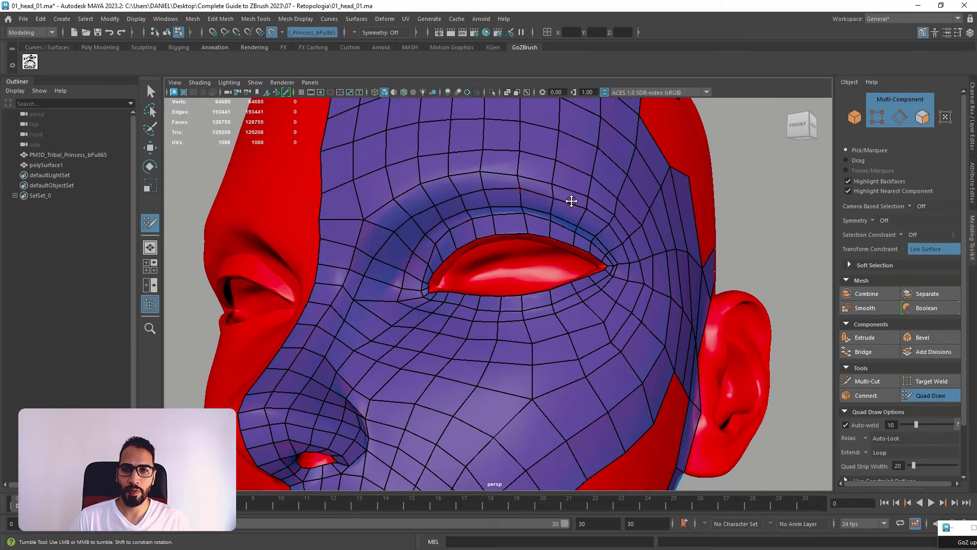
pyautogui.keyDown('alt'); pyautogui.moveTo(619, 204); pyautogui.dragTo(468, 195); pyautogui.keyUp('alt')
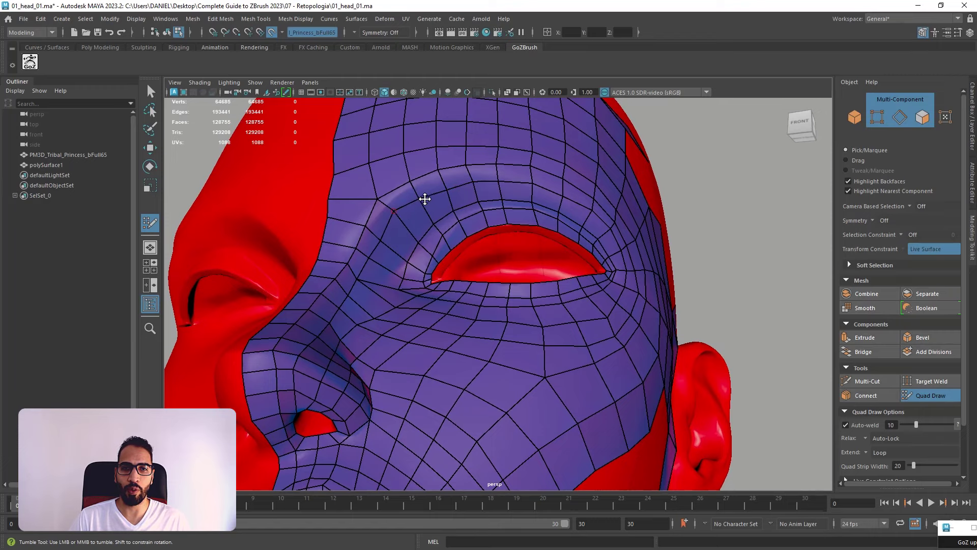
pyautogui.keyDown('alt'); pyautogui.moveTo(545, 187); pyautogui.dragTo(565, 202); pyautogui.keyUp('alt')
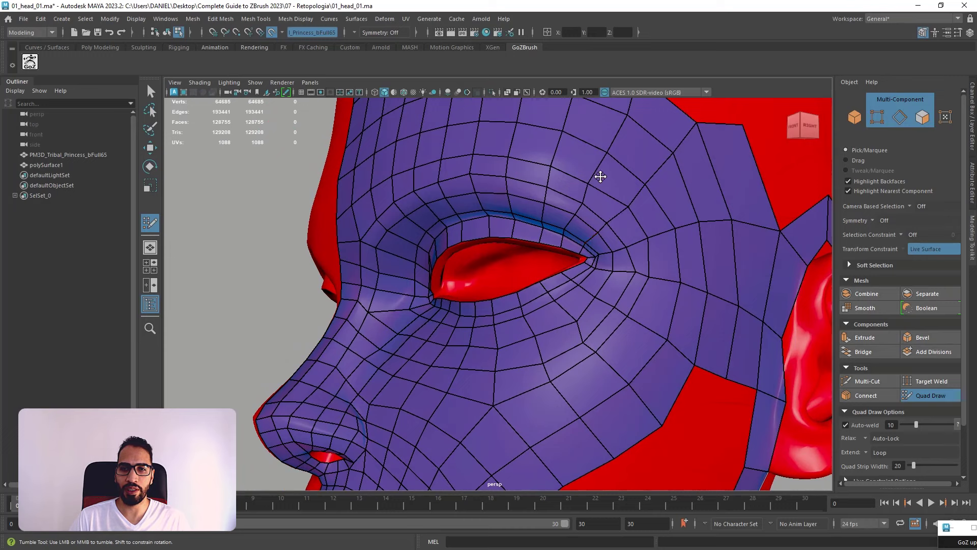
pyautogui.moveTo(515, 156); pyautogui.dragTo(524, 174)
pyautogui.moveTo(597, 208); pyautogui.dragTo(602, 202)
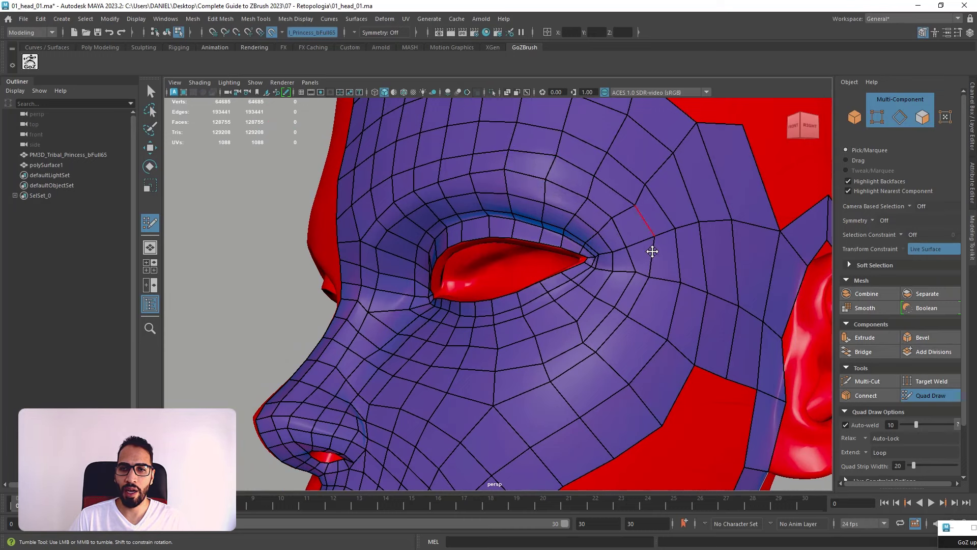
pyautogui.moveTo(639, 293); pyautogui.dragTo(650, 299)
pyautogui.moveTo(598, 353); pyautogui.dragTo(611, 364)
pyautogui.moveTo(549, 382)
pyautogui.mouseDown()
pyautogui.moveTo(563, 398)
pyautogui.moveTo(582, 384)
pyautogui.mouseUp()
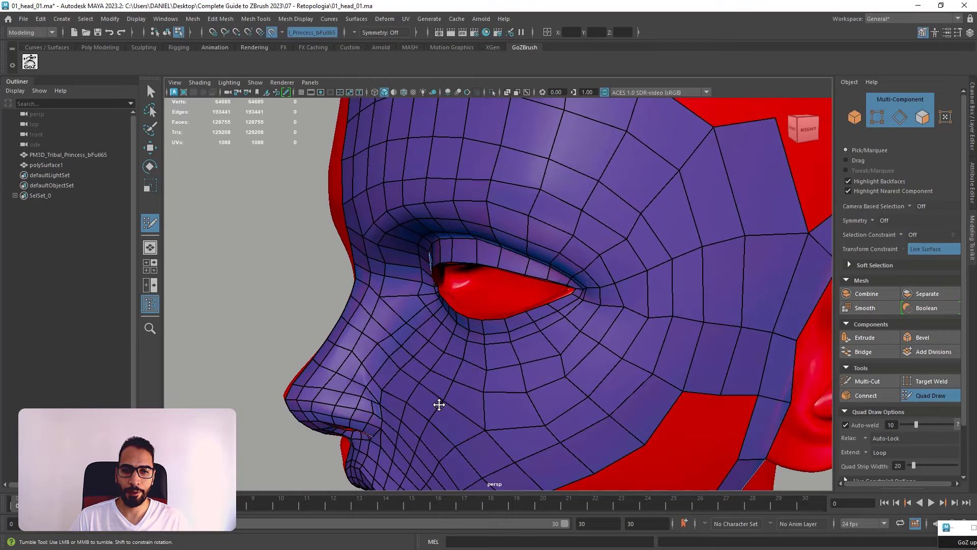
# - Insert another edge loop through the face ring around the eye, between the eyelid loops and the cheek
pyautogui.keyDown('alt'); pyautogui.moveTo(371, 346); pyautogui.dragTo(452, 393); pyautogui.keyUp('alt')
pyautogui.keyDown('alt'); pyautogui.moveTo(477, 349); pyautogui.dragTo(472, 336); pyautogui.keyUp('alt')
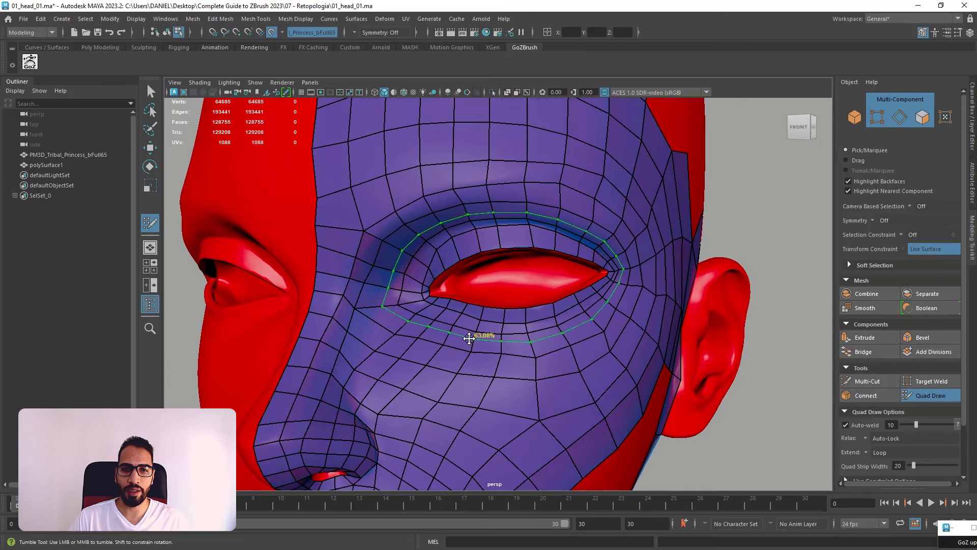
pyautogui.keyDown('ctrl'); pyautogui.click(471, 337); pyautogui.keyUp('ctrl')
# - Examine the edge flow below the eye, around the inner eye corner and down the side of the nose
pyautogui.keyDown('alt'); pyautogui.moveTo(529, 345); pyautogui.dragTo(466, 371); pyautogui.keyUp('alt')
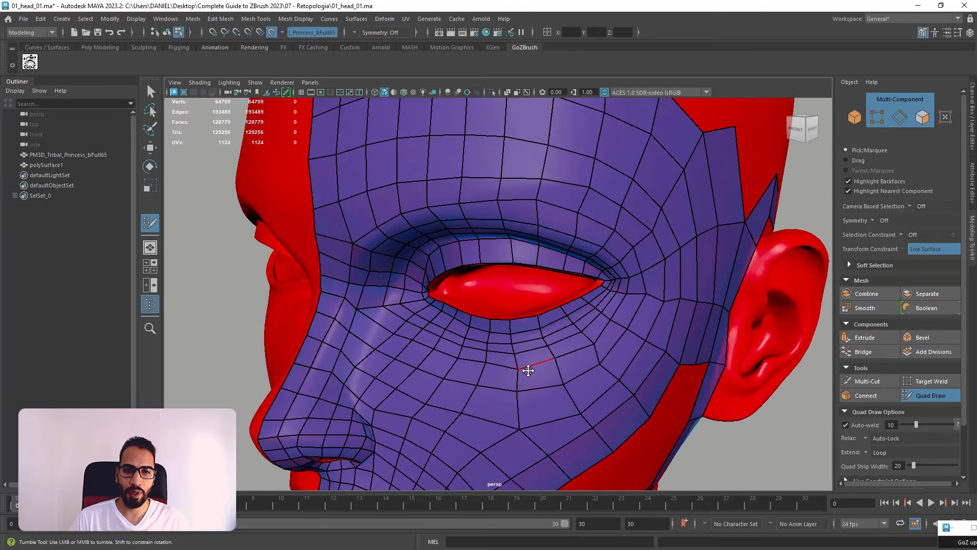
pyautogui.keyDown('alt'); pyautogui.moveTo(523, 353); pyautogui.dragTo(404, 272); pyautogui.keyUp('alt')
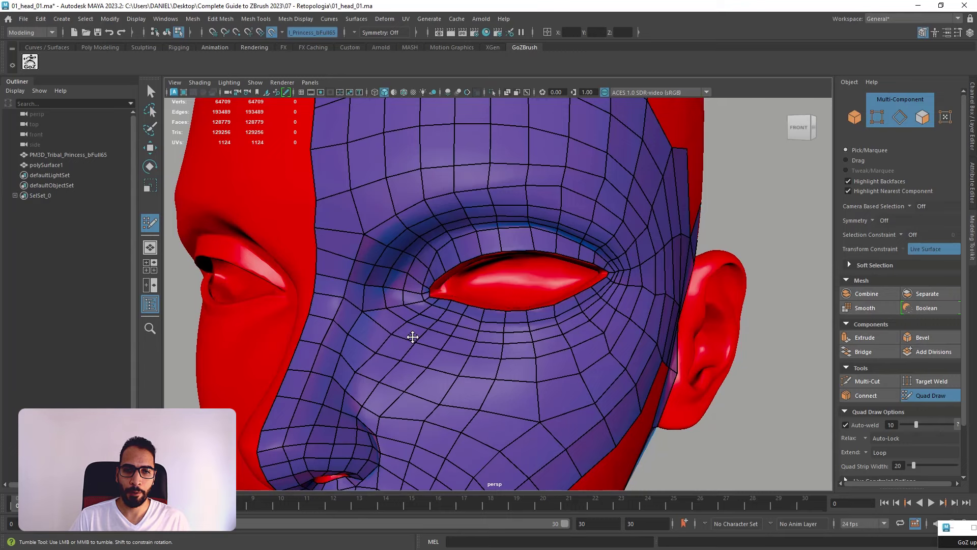
pyautogui.keyDown('alt'); pyautogui.moveTo(370, 332); pyautogui.dragTo(382, 365); pyautogui.keyUp('alt')
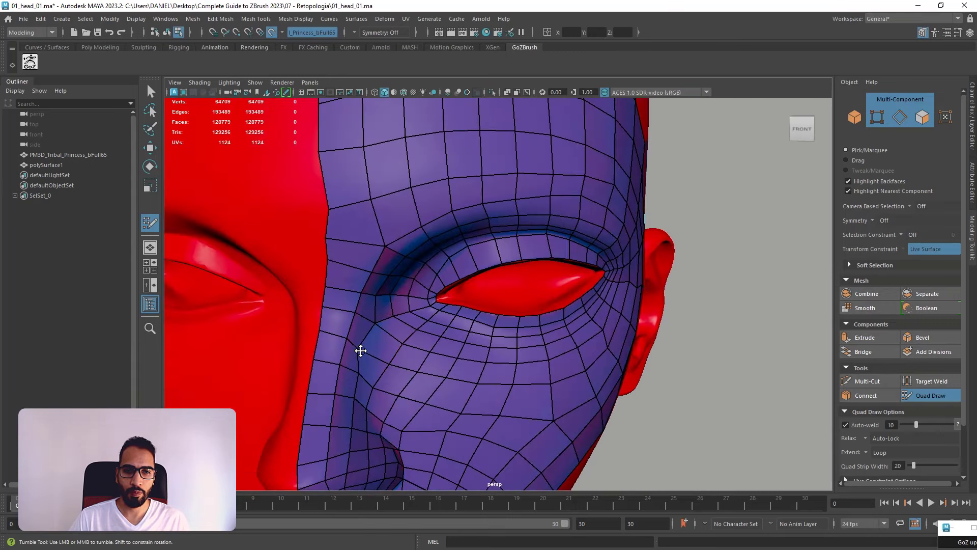
pyautogui.keyDown('alt'); pyautogui.moveTo(357, 392); pyautogui.dragTo(354, 305); pyautogui.keyUp('alt')
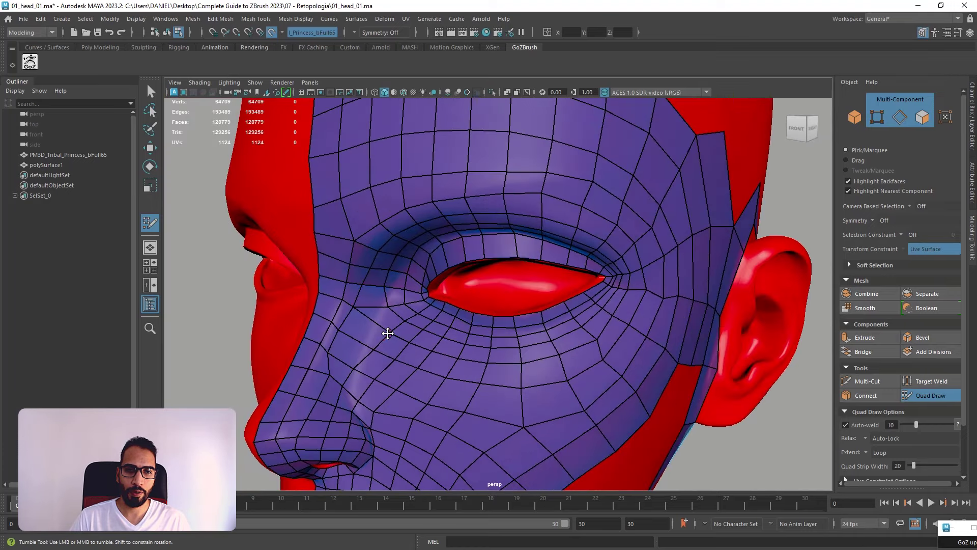
pyautogui.keyDown('alt'); pyautogui.moveTo(388, 333); pyautogui.dragTo(414, 337); pyautogui.keyUp('alt')
pyautogui.keyDown('alt'); pyautogui.moveTo(414, 337); pyautogui.dragTo(434, 382, button='right'); pyautogui.keyUp('alt')
pyautogui.keyDown('alt'); pyautogui.moveTo(434, 366); pyautogui.dragTo(487, 358, button='middle'); pyautogui.keyUp('alt')
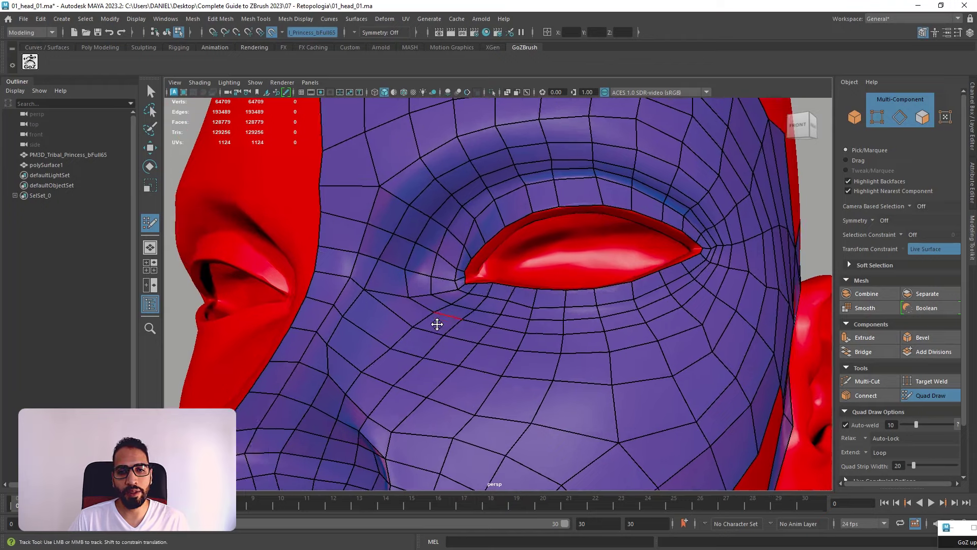
pyautogui.keyDown('alt'); pyautogui.moveTo(438, 324); pyautogui.dragTo(417, 316); pyautogui.keyUp('alt')
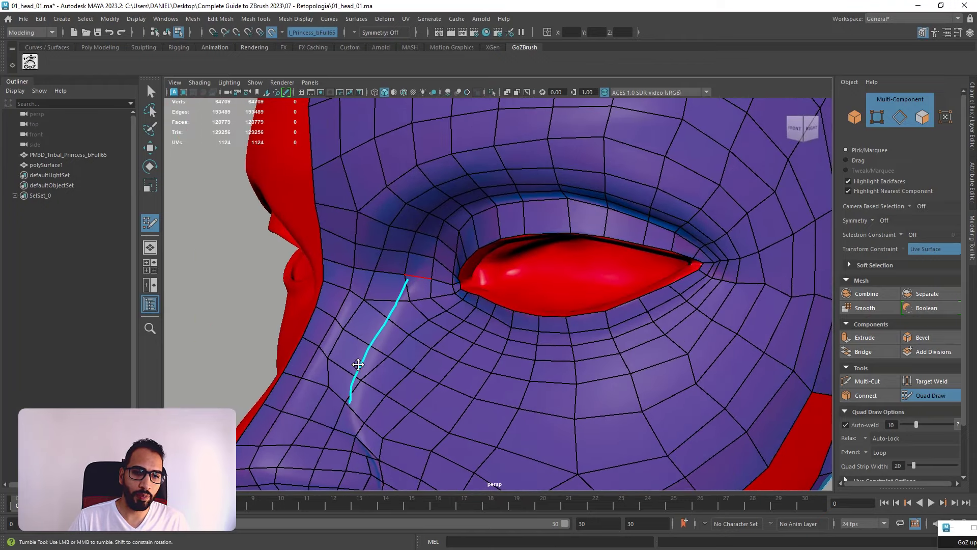
pyautogui.moveTo(375, 369)
pyautogui.keyDown('alt'); pyautogui.mouseDown()
pyautogui.moveTo(387, 361)
pyautogui.moveTo(378, 345)
pyautogui.moveTo(390, 320)
pyautogui.moveTo(421, 305)
pyautogui.mouseUp(); pyautogui.keyUp('alt')
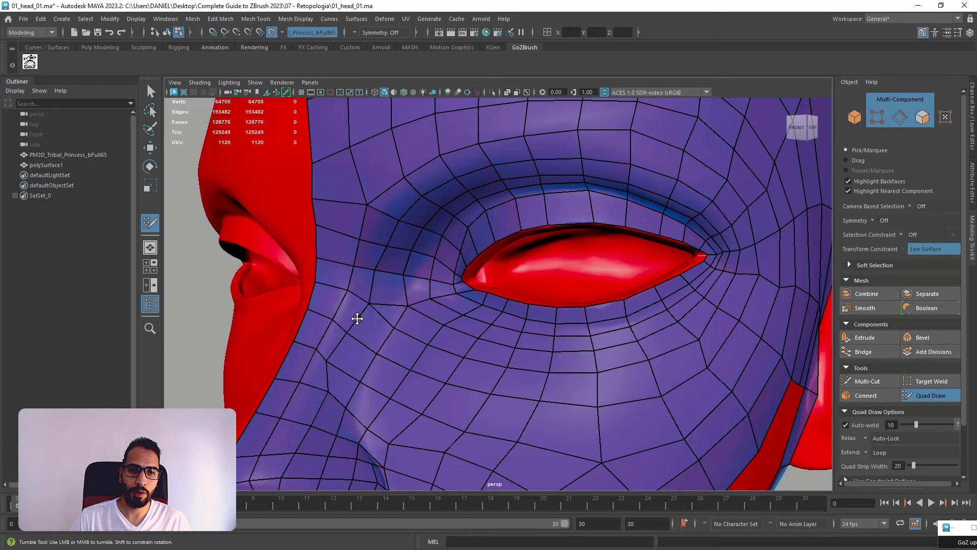
# - Try to relax the mesh along the side of the nose bridge
pyautogui.keyDown('shift'); pyautogui.moveTo(357, 319); pyautogui.dragTo(337, 356); pyautogui.keyUp('shift')
pyautogui.keyDown('alt'); pyautogui.moveTo(422, 313); pyautogui.dragTo(623, 292); pyautogui.keyUp('alt')
pyautogui.hotkey('ctrl', 'z')
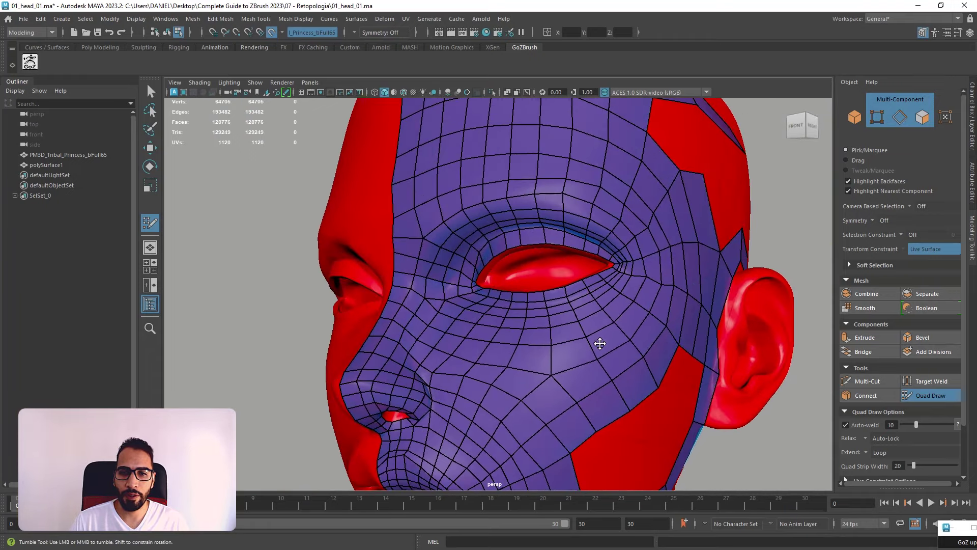
# - Shift a vertex between the nose bridge and inner eye corner and delete the three faces around it
pyautogui.scroll(-4, 542, 360)
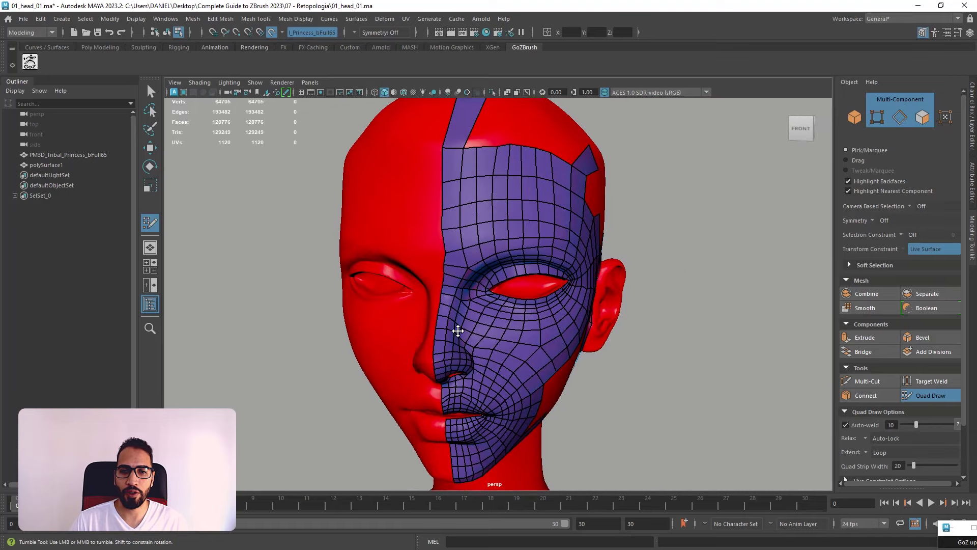
pyautogui.keyDown('alt'); pyautogui.moveTo(551, 342); pyautogui.dragTo(406, 327); pyautogui.keyUp('alt')
pyautogui.scroll(8, 480, 310)
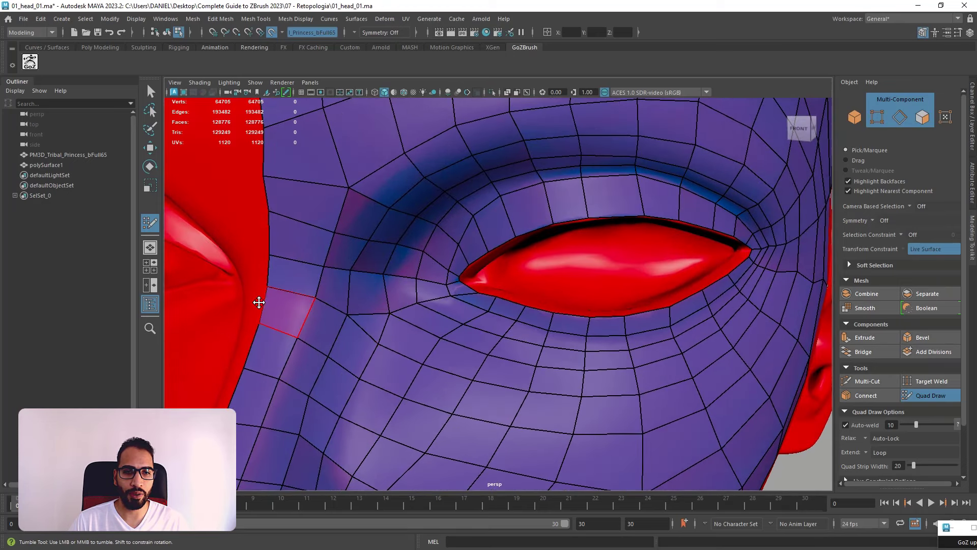
pyautogui.moveTo(259, 302); pyautogui.dragTo(363, 334)
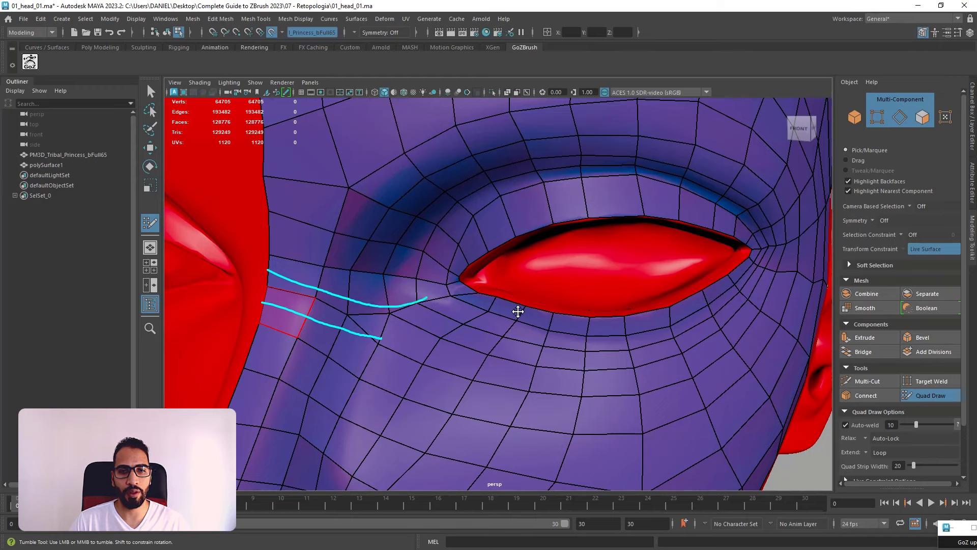
pyautogui.moveTo(475, 314)
pyautogui.keyDown('alt'); pyautogui.mouseDown()
pyautogui.moveTo(454, 311)
pyautogui.moveTo(473, 312)
pyautogui.mouseUp(); pyautogui.keyUp('alt')
pyautogui.moveTo(346, 305)
pyautogui.mouseDown()
pyautogui.moveTo(344, 292)
pyautogui.moveTo(385, 296)
pyautogui.moveTo(388, 308)
pyautogui.moveTo(347, 311)
pyautogui.moveTo(345, 296)
pyautogui.mouseUp()
pyautogui.keyDown('ctrl'); pyautogui.keyDown('shift'); pyautogui.click(369, 313); pyautogui.keyUp('shift'); pyautogui.keyUp('ctrl')
pyautogui.keyDown('ctrl'); pyautogui.keyDown('shift'); pyautogui.click(330, 307); pyautogui.keyUp('shift'); pyautogui.keyUp('ctrl')
pyautogui.keyDown('ctrl'); pyautogui.keyDown('shift'); pyautogui.click(346, 320); pyautogui.keyUp('shift'); pyautogui.keyUp('ctrl')
# - Lower the bottom edge of the hole beside the nose bridge to line it up with the neighbouring rows
pyautogui.scroll(-3, 340, 360)
pyautogui.keyDown('alt'); pyautogui.moveTo(340, 360); pyautogui.dragTo(441, 346); pyautogui.keyUp('alt')
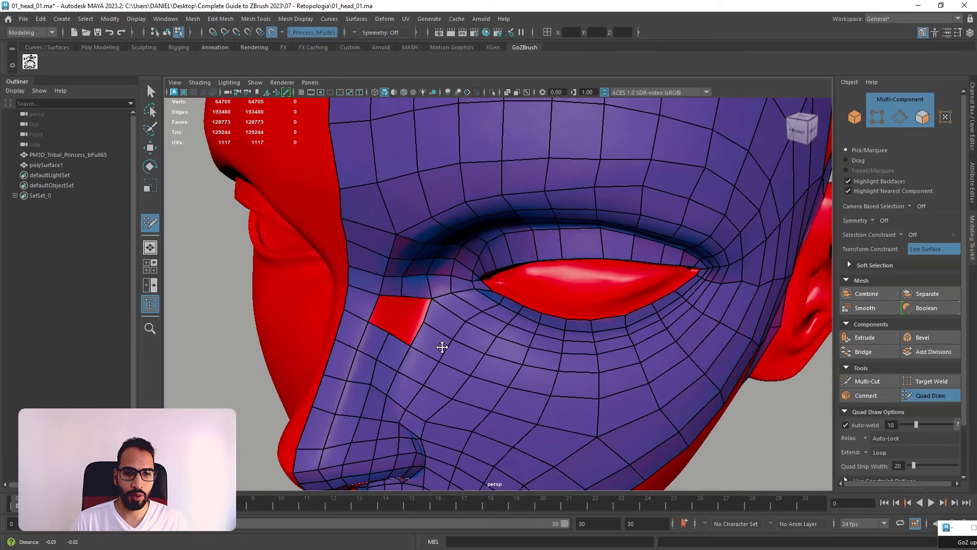
pyautogui.keyDown('alt'); pyautogui.moveTo(371, 383); pyautogui.dragTo(406, 347, button='middle'); pyautogui.keyUp('alt')
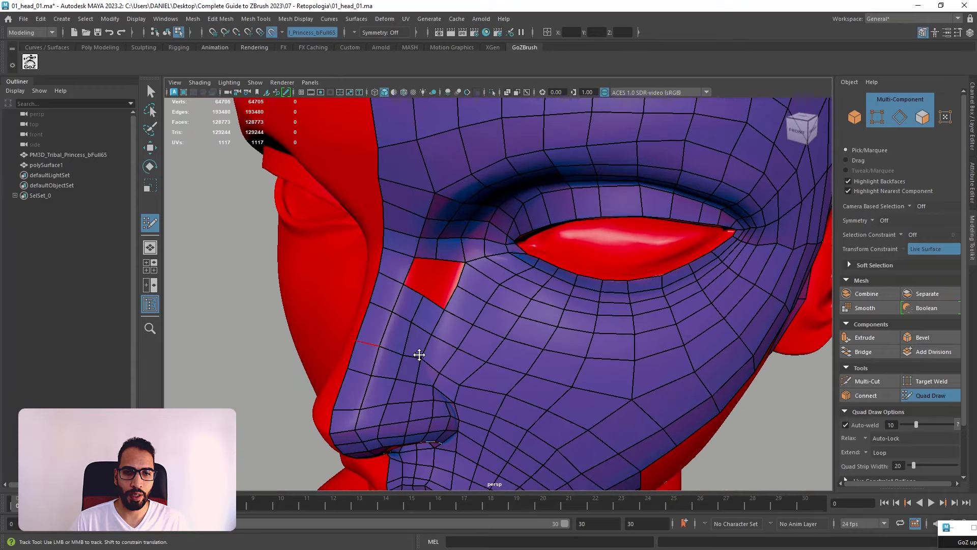
pyautogui.keyDown('alt'); pyautogui.moveTo(419, 353); pyautogui.dragTo(399, 319); pyautogui.keyUp('alt')
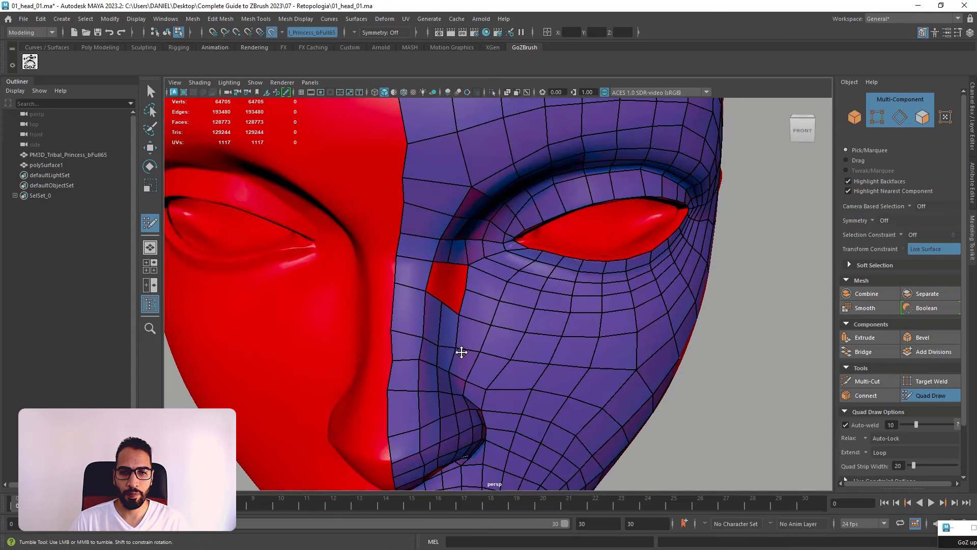
pyautogui.moveTo(404, 287); pyautogui.dragTo(402, 307)
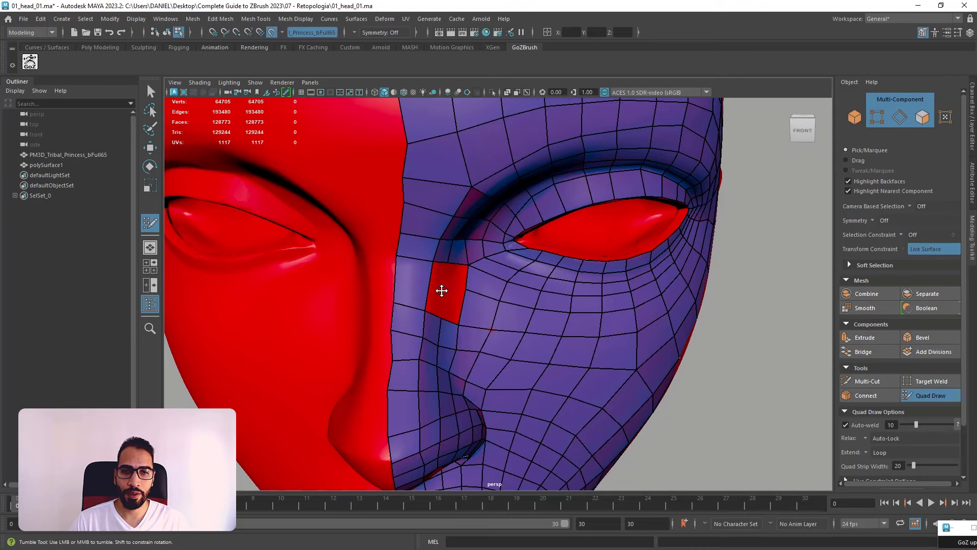
# - Fill the hole between the nose bridge and the inner eye corner with new quads
pyautogui.keyDown('alt'); pyautogui.moveTo(456, 288); pyautogui.dragTo(436, 275); pyautogui.keyUp('alt')
pyautogui.keyDown('shift'); pyautogui.click(453, 269); pyautogui.keyUp('shift')
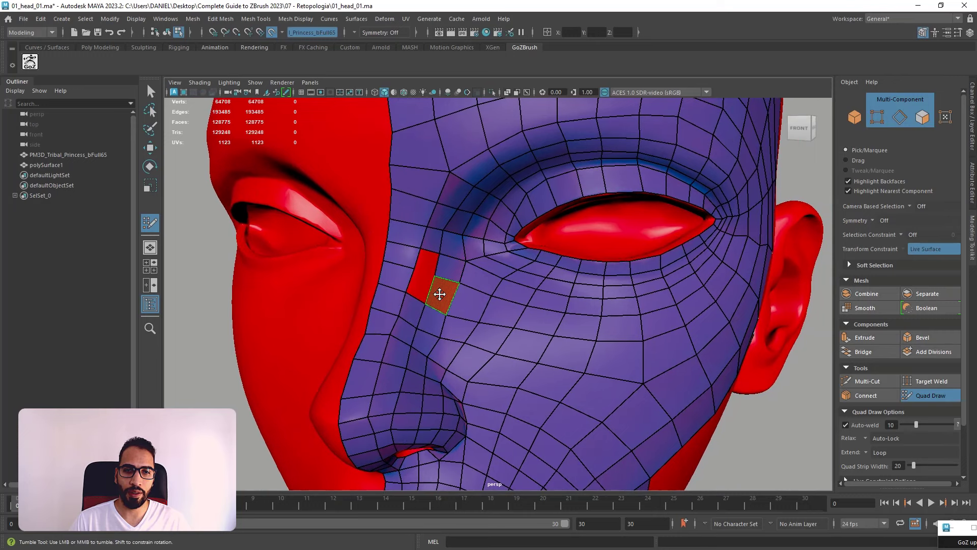
pyautogui.keyDown('shift'); pyautogui.click(424, 278); pyautogui.keyUp('shift')
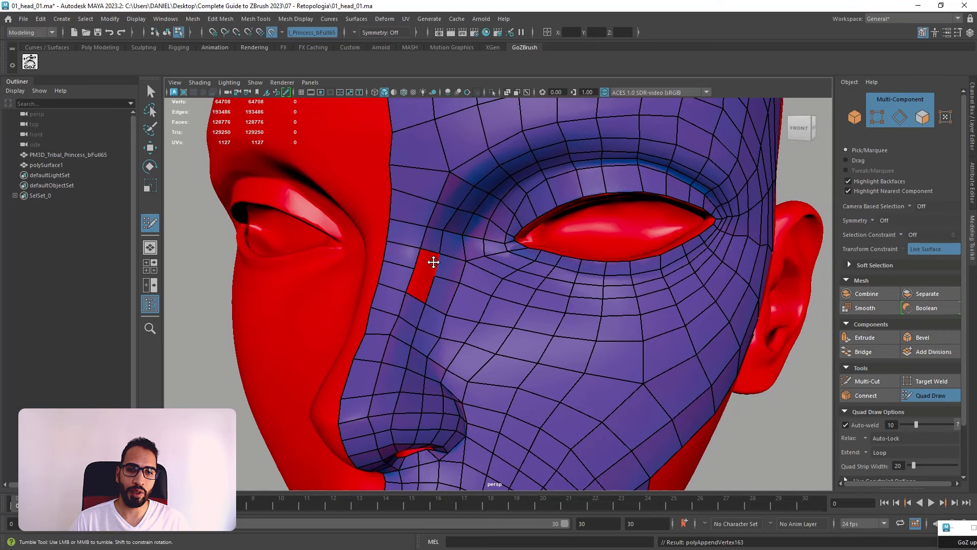
pyautogui.keyDown('shift'); pyautogui.click(420, 281); pyautogui.keyUp('shift')
# - Examine the topology of the rebuilt nose side, the eye loops and the temple toward the ear
pyautogui.keyDown('alt'); pyautogui.moveTo(521, 312); pyautogui.dragTo(453, 277); pyautogui.keyUp('alt')
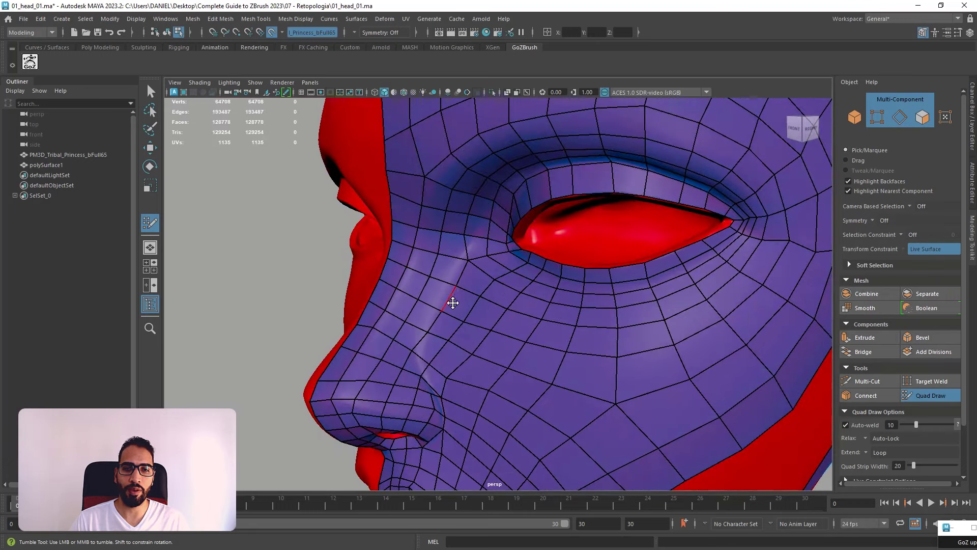
pyautogui.moveTo(453, 302)
pyautogui.keyDown('alt'); pyautogui.mouseDown()
pyautogui.moveTo(509, 303)
pyautogui.moveTo(456, 312)
pyautogui.mouseUp(); pyautogui.keyUp('alt')
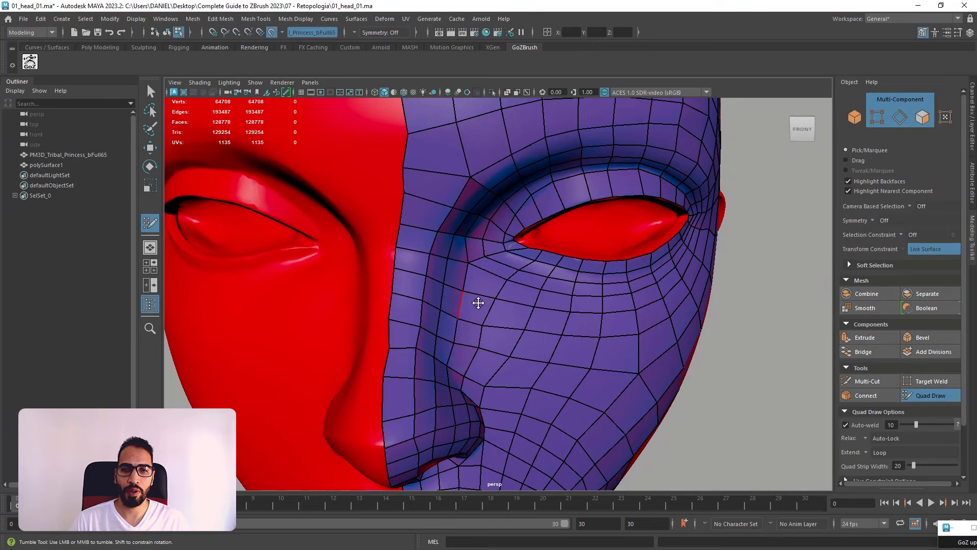
pyautogui.keyDown('alt'); pyautogui.moveTo(473, 223); pyautogui.dragTo(604, 175); pyautogui.keyUp('alt')
pyautogui.keyDown('alt'); pyautogui.moveTo(585, 195); pyautogui.dragTo(496, 241, button='right'); pyautogui.keyUp('alt')
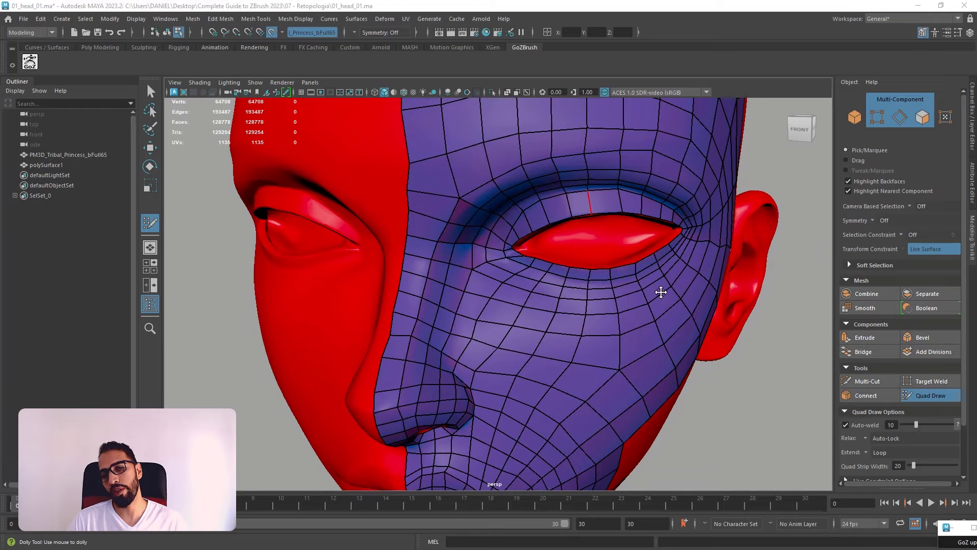
pyautogui.keyDown('alt'); pyautogui.moveTo(753, 375); pyautogui.dragTo(709, 358); pyautogui.keyUp('alt')
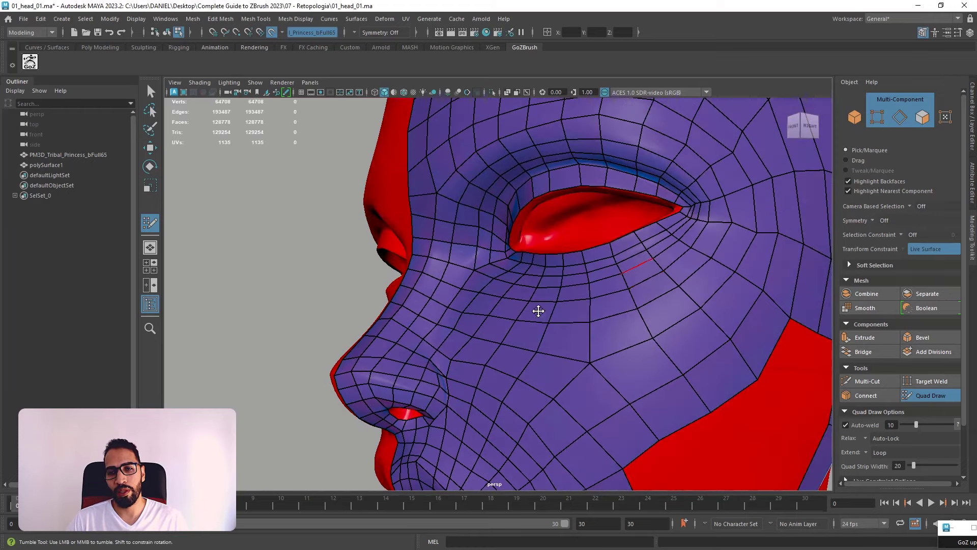
pyautogui.moveTo(536, 312)
pyautogui.keyDown('alt'); pyautogui.mouseDown(button='right')
pyautogui.moveTo(591, 277)
pyautogui.moveTo(503, 308)
pyautogui.moveTo(655, 295)
pyautogui.moveTo(665, 310)
pyautogui.mouseUp(button='right'); pyautogui.keyUp('alt')
pyautogui.keyDown('alt'); pyautogui.moveTo(666, 310); pyautogui.dragTo(733, 297); pyautogui.keyUp('alt')
pyautogui.keyDown('alt'); pyautogui.moveTo(733, 297); pyautogui.dragTo(530, 288, button='middle'); pyautogui.keyUp('alt')
pyautogui.keyDown('alt'); pyautogui.moveTo(530, 288); pyautogui.dragTo(349, 334, button='right'); pyautogui.keyUp('alt')
pyautogui.keyDown('alt'); pyautogui.moveTo(349, 334); pyautogui.dragTo(455, 322, button='middle'); pyautogui.keyUp('alt')
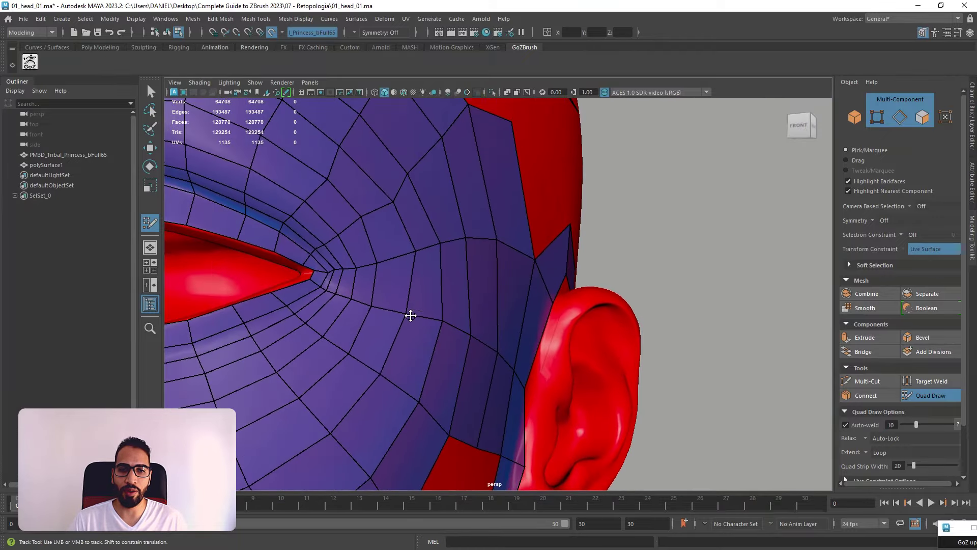
# - Relax the vertices between the outer eye corner and the temple to smooth the edge flow
pyautogui.keyDown('alt'); pyautogui.moveTo(399, 347); pyautogui.dragTo(453, 351); pyautogui.keyUp('alt')
pyautogui.keyDown('alt'); pyautogui.moveTo(375, 284); pyautogui.dragTo(363, 271); pyautogui.keyUp('alt')
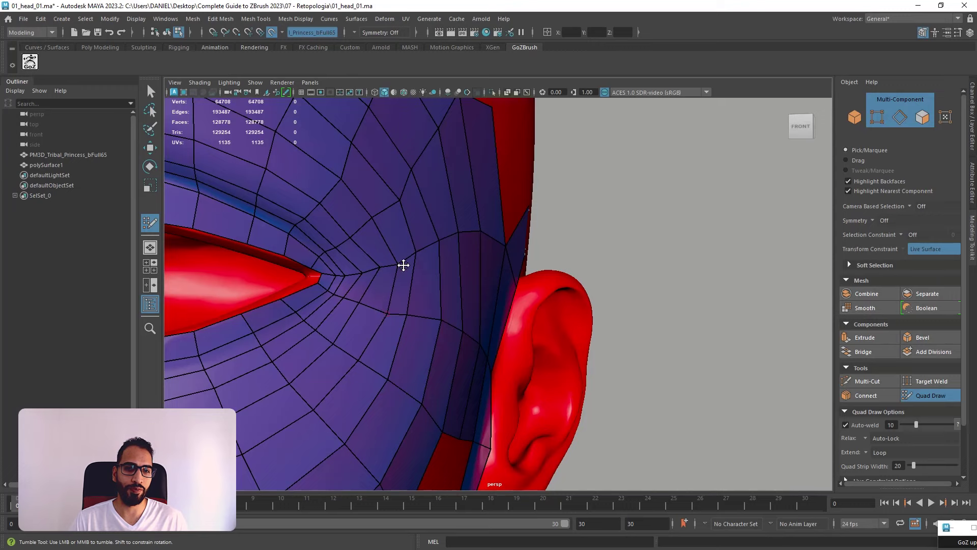
pyautogui.keyDown('shift'); pyautogui.moveTo(404, 244); pyautogui.dragTo(397, 274); pyautogui.keyUp('shift')
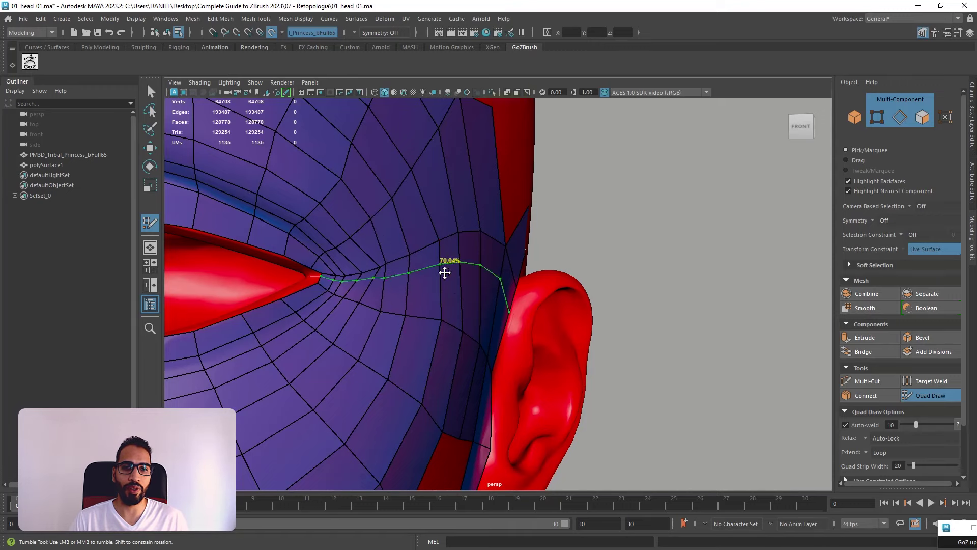
pyautogui.keyDown('alt'); pyautogui.moveTo(444, 273); pyautogui.dragTo(395, 247, button='right'); pyautogui.keyUp('alt')
pyautogui.moveTo(478, 276)
pyautogui.keyDown('alt'); pyautogui.mouseDown()
pyautogui.moveTo(424, 276)
pyautogui.moveTo(490, 274)
pyautogui.mouseUp(); pyautogui.keyUp('alt')
pyautogui.keyDown('alt'); pyautogui.moveTo(423, 277); pyautogui.dragTo(442, 295, button='right'); pyautogui.keyUp('alt')
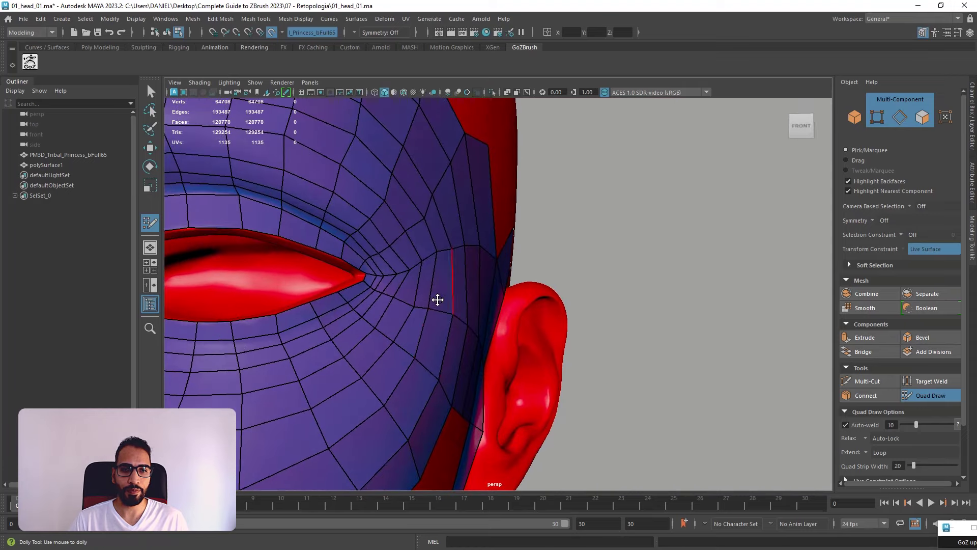
# - Examine the topology around the eye, the temple and the open area on the cheek
pyautogui.keyDown('alt'); pyautogui.moveTo(442, 296); pyautogui.dragTo(511, 316, button='middle'); pyautogui.keyUp('alt')
pyautogui.keyDown('alt'); pyautogui.moveTo(510, 316); pyautogui.dragTo(447, 279, button='right'); pyautogui.keyUp('alt')
pyautogui.keyDown('alt'); pyautogui.moveTo(446, 279); pyautogui.dragTo(414, 283); pyautogui.keyUp('alt')
pyautogui.keyDown('alt'); pyautogui.moveTo(415, 282); pyautogui.dragTo(463, 308, button='right'); pyautogui.keyUp('alt')
pyautogui.moveTo(457, 303)
pyautogui.mouseDown()
pyautogui.moveTo(468, 301)
pyautogui.moveTo(381, 279)
pyautogui.moveTo(451, 288)
pyautogui.mouseUp()
pyautogui.hotkey('ctrl', 'z')
pyautogui.keyDown('alt'); pyautogui.moveTo(451, 288); pyautogui.dragTo(580, 359, button='right'); pyautogui.keyUp('alt')
pyautogui.keyDown('alt'); pyautogui.moveTo(519, 288); pyautogui.dragTo(501, 268); pyautogui.keyUp('alt')
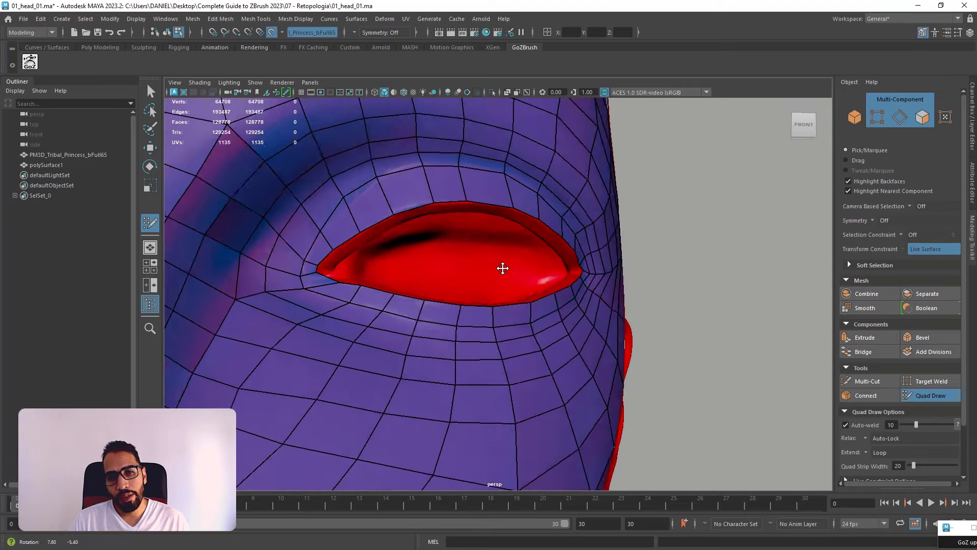
pyautogui.keyDown('alt'); pyautogui.moveTo(502, 268); pyautogui.dragTo(541, 327, button='middle'); pyautogui.keyUp('alt')
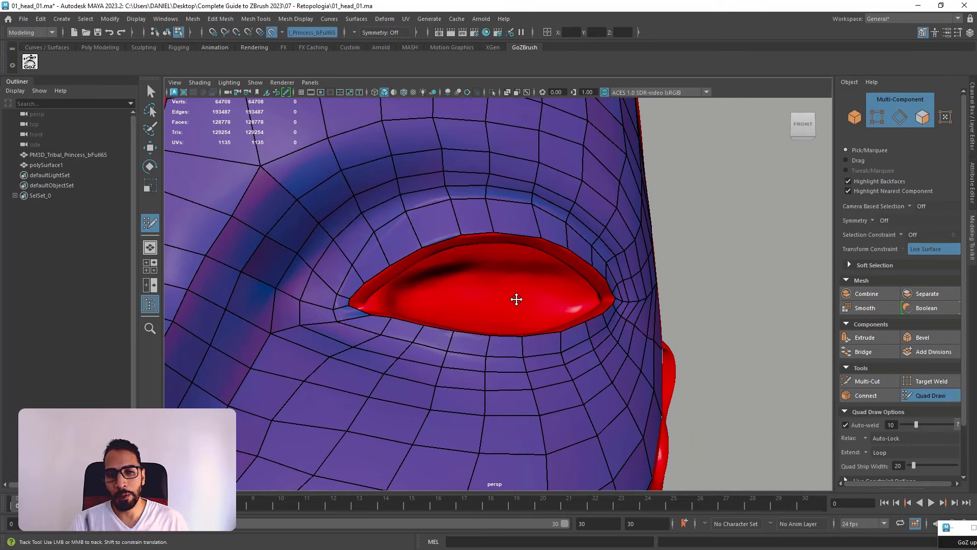
pyautogui.moveTo(506, 268)
pyautogui.keyDown('alt'); pyautogui.mouseDown()
pyautogui.moveTo(501, 281)
pyautogui.moveTo(362, 312)
pyautogui.moveTo(436, 278)
pyautogui.moveTo(324, 335)
pyautogui.moveTo(493, 326)
pyautogui.moveTo(421, 356)
pyautogui.mouseUp(); pyautogui.keyUp('alt')
pyautogui.press('Escape')
pyautogui.keyDown('alt'); pyautogui.moveTo(506, 320); pyautogui.dragTo(438, 298, button='right'); pyautogui.keyUp('alt')
pyautogui.moveTo(438, 297)
pyautogui.keyDown('alt'); pyautogui.mouseDown()
pyautogui.moveTo(527, 305)
pyautogui.moveTo(529, 341)
pyautogui.mouseUp(); pyautogui.keyUp('alt')
pyautogui.keyDown('alt'); pyautogui.moveTo(530, 341); pyautogui.dragTo(547, 278, button='middle'); pyautogui.keyUp('alt')
pyautogui.keyDown('alt'); pyautogui.moveTo(547, 278); pyautogui.dragTo(476, 216); pyautogui.keyUp('alt')
pyautogui.keyDown('alt'); pyautogui.moveTo(528, 292); pyautogui.dragTo(511, 349); pyautogui.keyUp('alt')
pyautogui.keyDown('alt'); pyautogui.moveTo(510, 349); pyautogui.dragTo(493, 326, button='middle'); pyautogui.keyUp('alt')
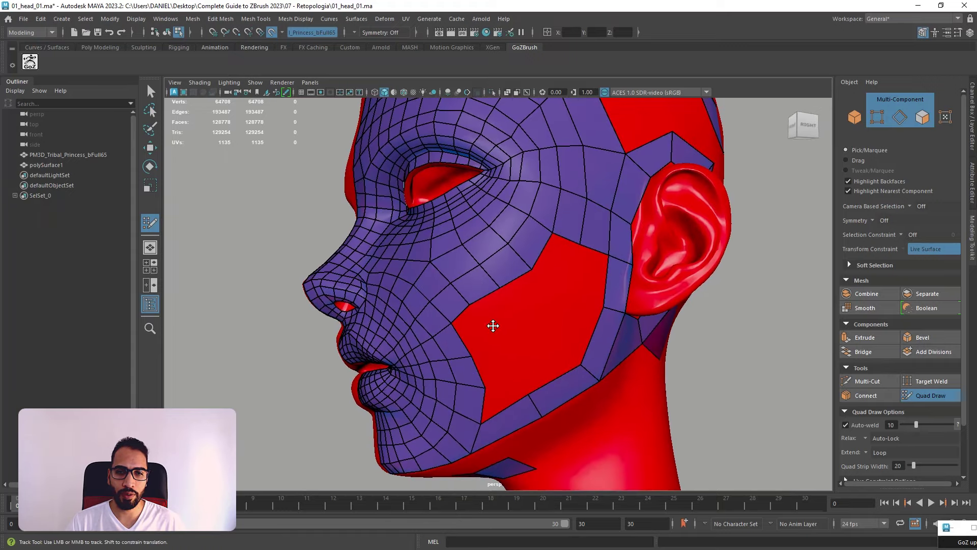
# - Insert an edge across the jawline strip and fill the first row of quads on the mouth side of the cheek hole
pyautogui.keyDown('alt'); pyautogui.moveTo(494, 326); pyautogui.dragTo(523, 320); pyautogui.keyUp('alt')
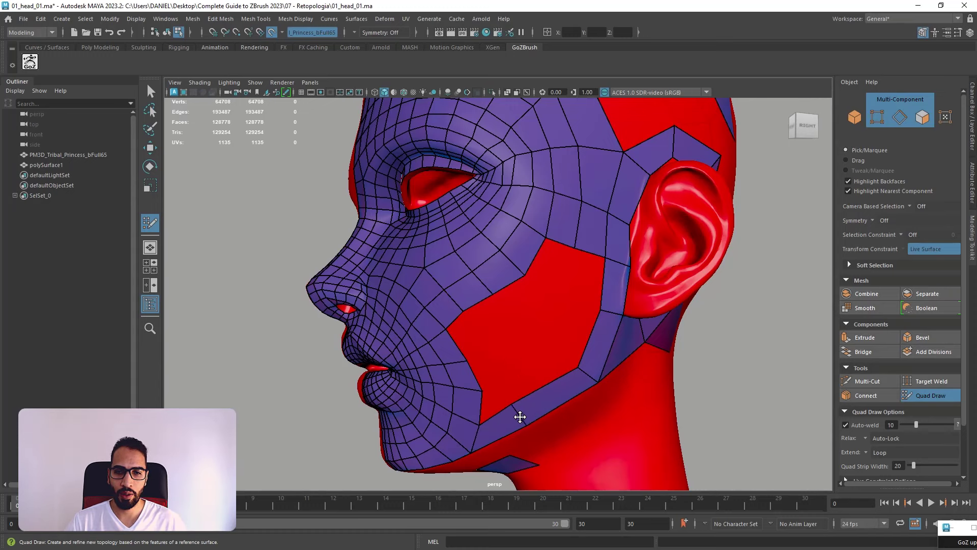
pyautogui.keyDown('ctrl'); pyautogui.click(555, 398); pyautogui.keyUp('ctrl')
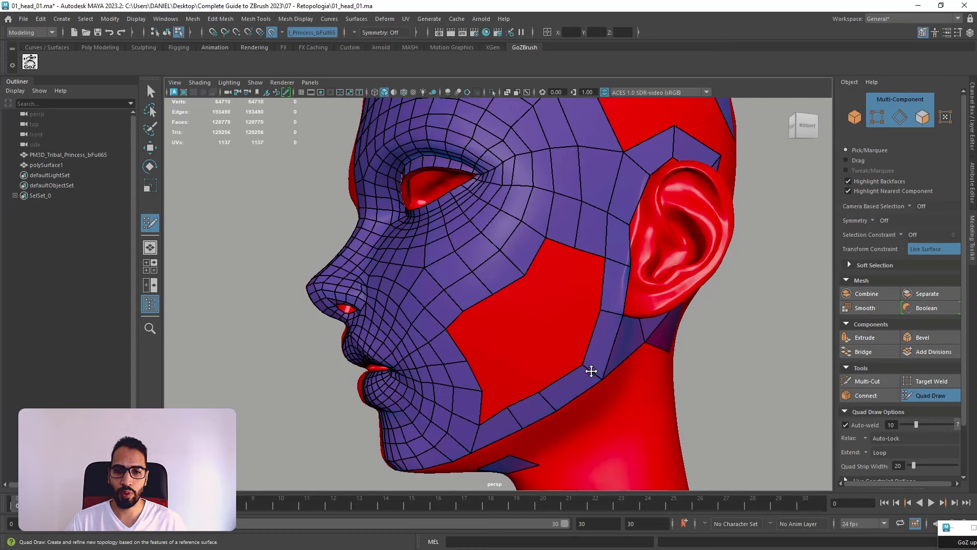
pyautogui.keyDown('alt'); pyautogui.moveTo(512, 385); pyautogui.dragTo(492, 385); pyautogui.keyUp('alt')
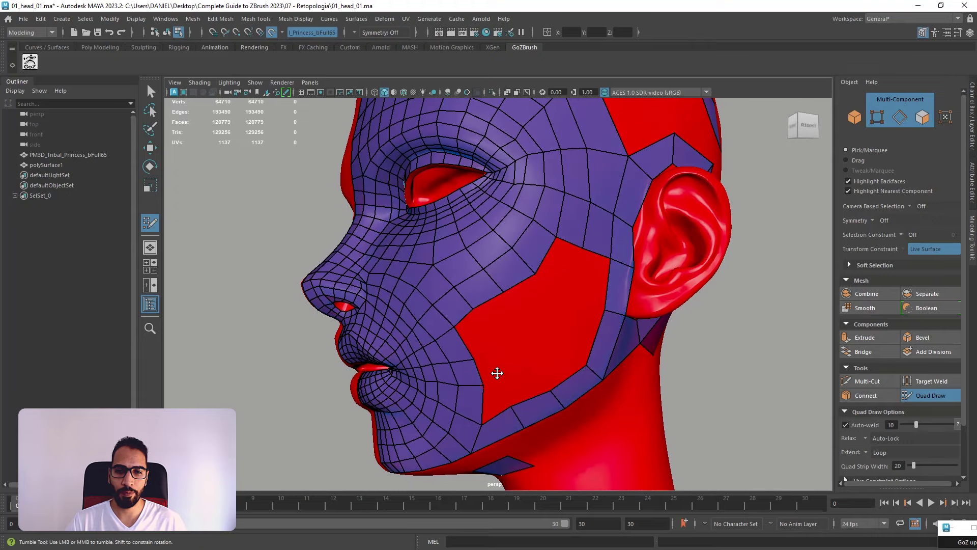
pyautogui.keyDown('shift'); pyautogui.click(503, 358); pyautogui.keyUp('shift')
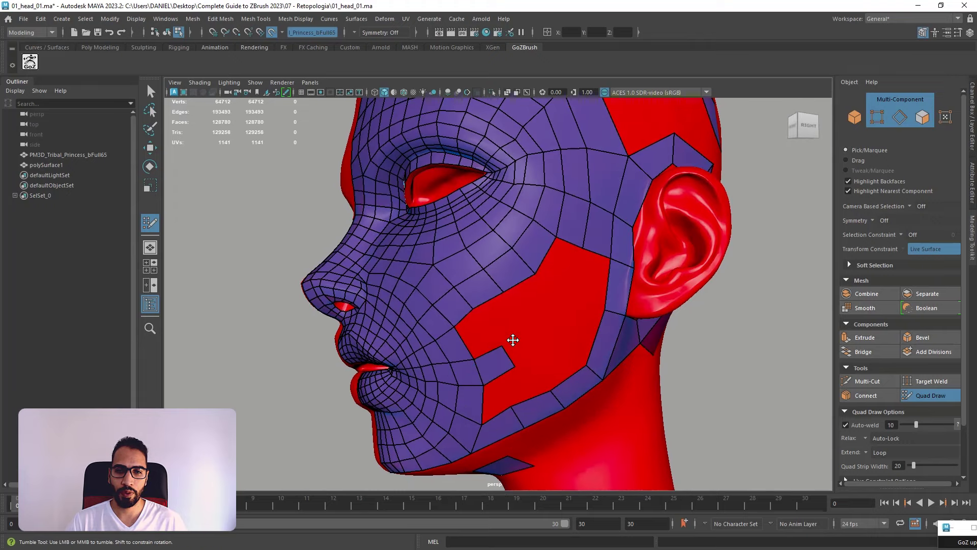
pyautogui.keyDown('shift'); pyautogui.click(470, 318); pyautogui.keyUp('shift')
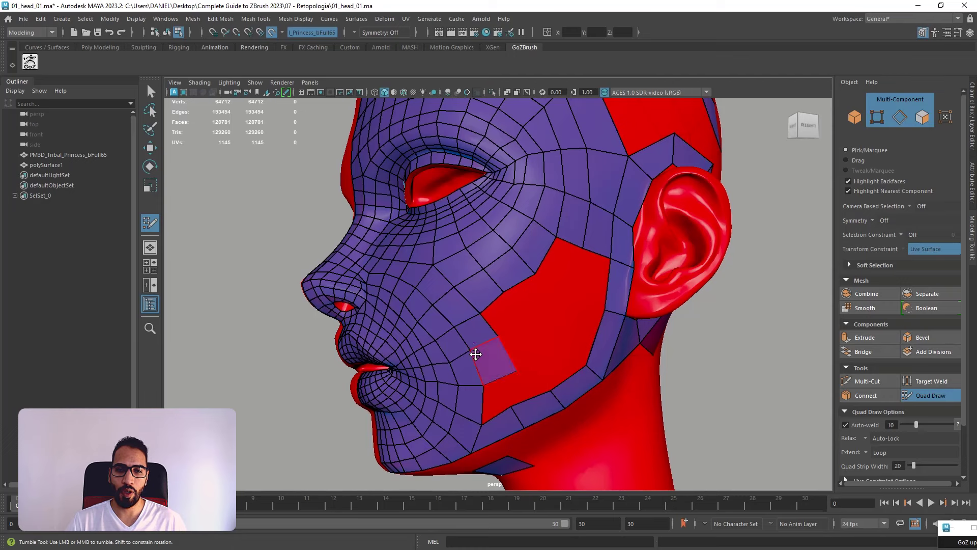
pyautogui.keyDown('shift'); pyautogui.click(501, 401); pyautogui.keyUp('shift')
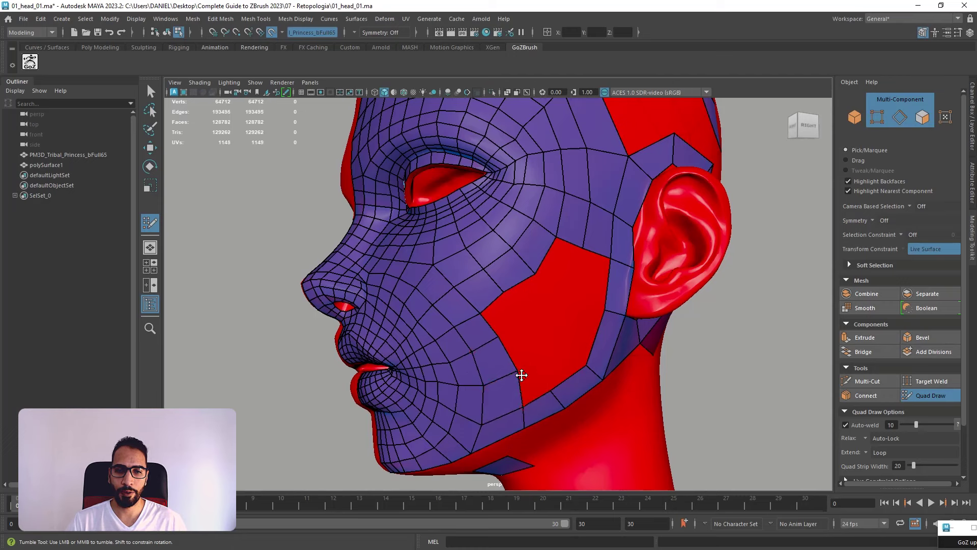
# - Fill two more rows of quads across the cheek hole, from the jawline up to the cheekbone
pyautogui.keyDown('shift'); pyautogui.click(523, 344); pyautogui.keyUp('shift')
pyautogui.keyDown('shift'); pyautogui.click(541, 372); pyautogui.keyUp('shift')
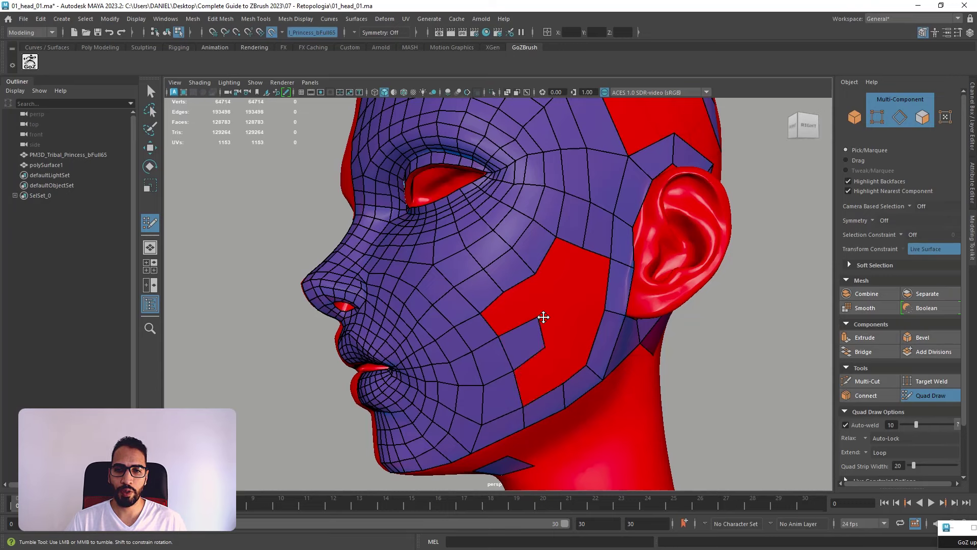
pyautogui.keyDown('shift'); pyautogui.click(501, 308); pyautogui.keyUp('shift')
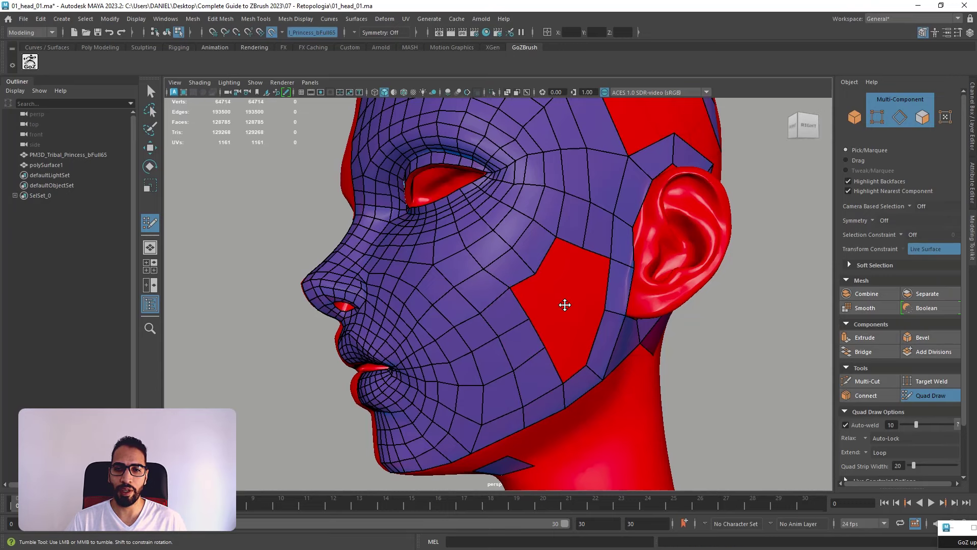
pyautogui.keyDown('alt'); pyautogui.moveTo(565, 304); pyautogui.dragTo(551, 310); pyautogui.keyUp('alt')
pyautogui.keyDown('shift'); pyautogui.click(534, 338); pyautogui.keyUp('shift')
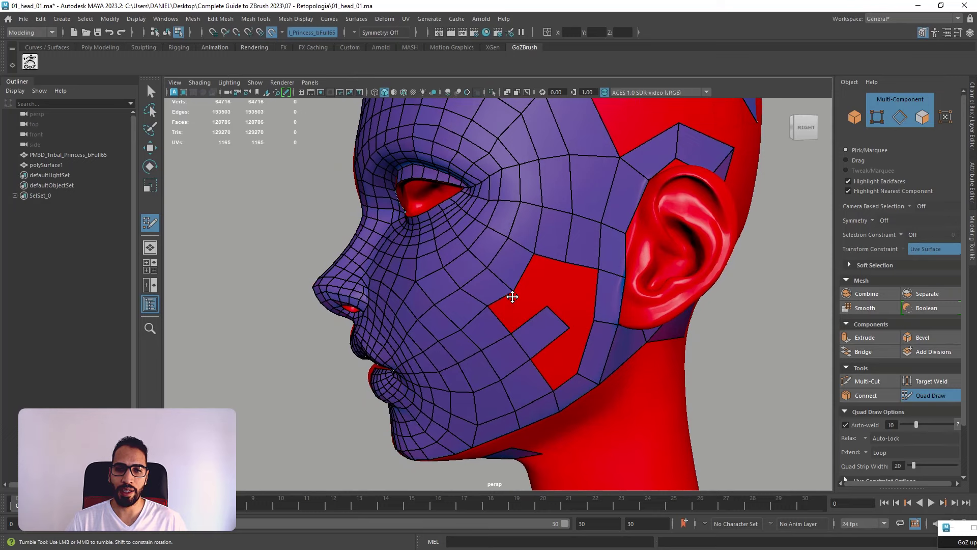
pyautogui.keyDown('shift'); pyautogui.click(562, 331); pyautogui.keyUp('shift')
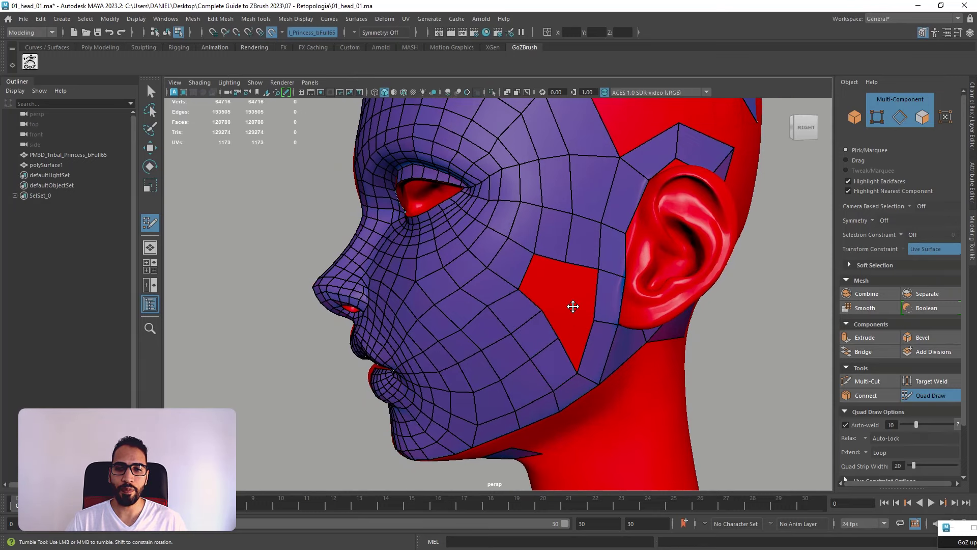
# - Close the remaining cheek hole in front of the ear with quads
pyautogui.keyDown('alt'); pyautogui.moveTo(573, 306); pyautogui.dragTo(532, 319); pyautogui.keyUp('alt')
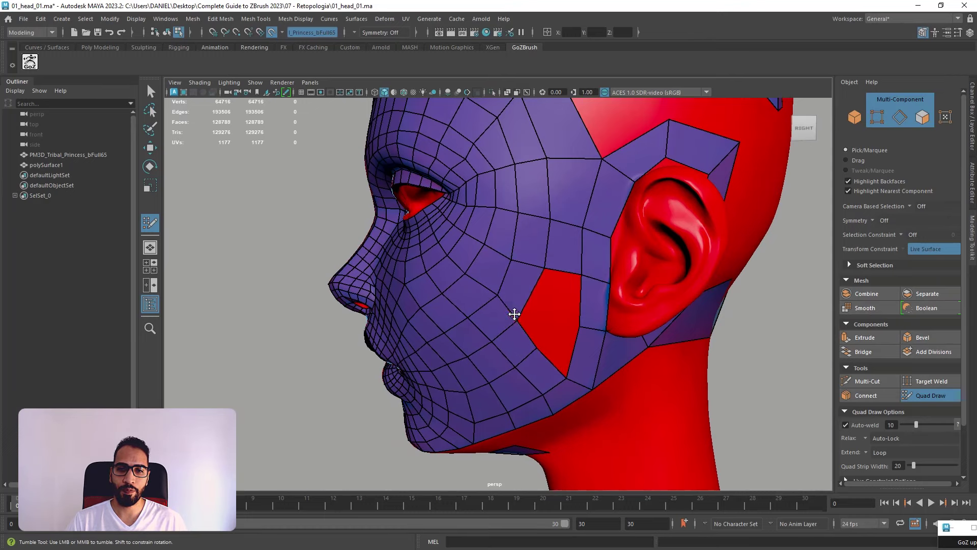
pyautogui.keyDown('alt'); pyautogui.moveTo(529, 311); pyautogui.dragTo(566, 303); pyautogui.keyUp('alt')
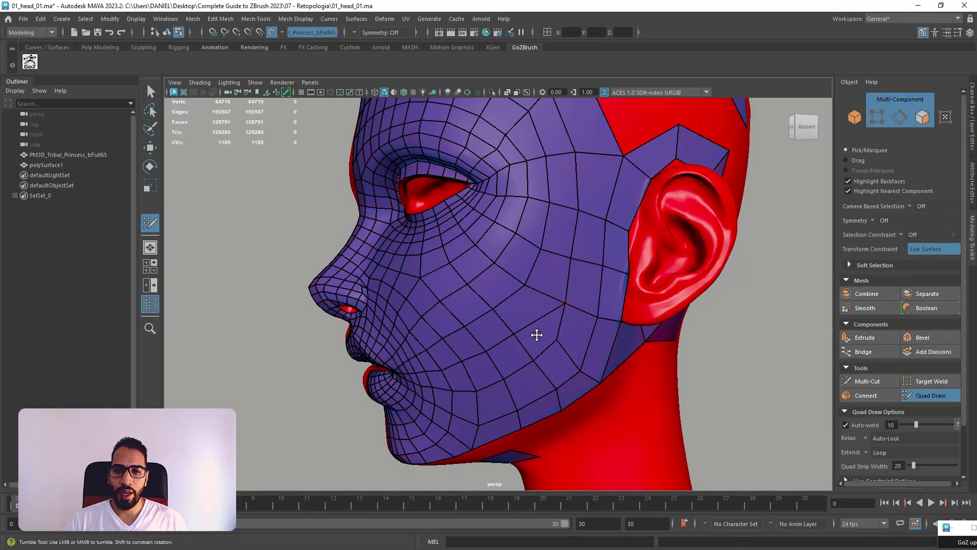
pyautogui.keyDown('alt'); pyautogui.moveTo(548, 324); pyautogui.dragTo(576, 319); pyautogui.keyUp('alt')
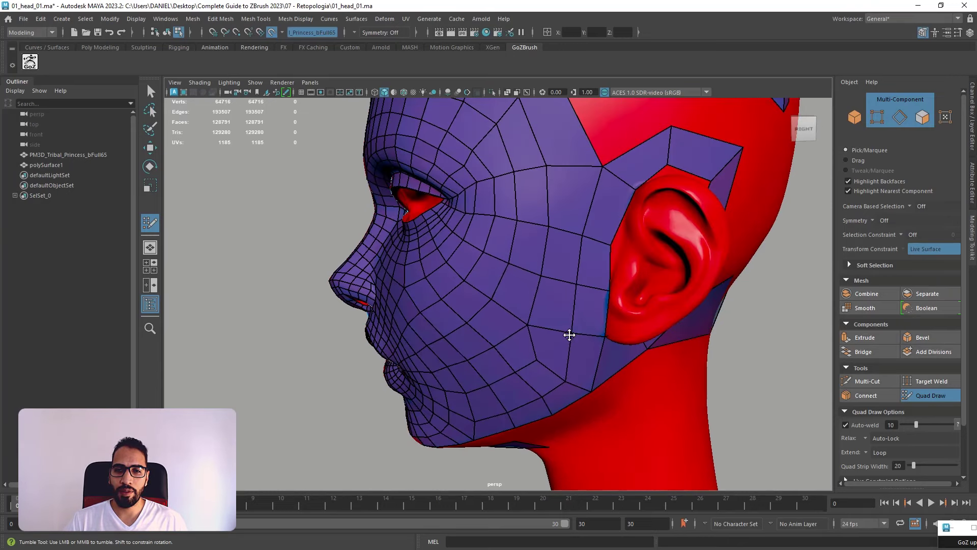
pyautogui.keyDown('alt'); pyautogui.moveTo(554, 266); pyautogui.dragTo(559, 323); pyautogui.keyUp('alt')
pyautogui.scroll(2, 560, 318)
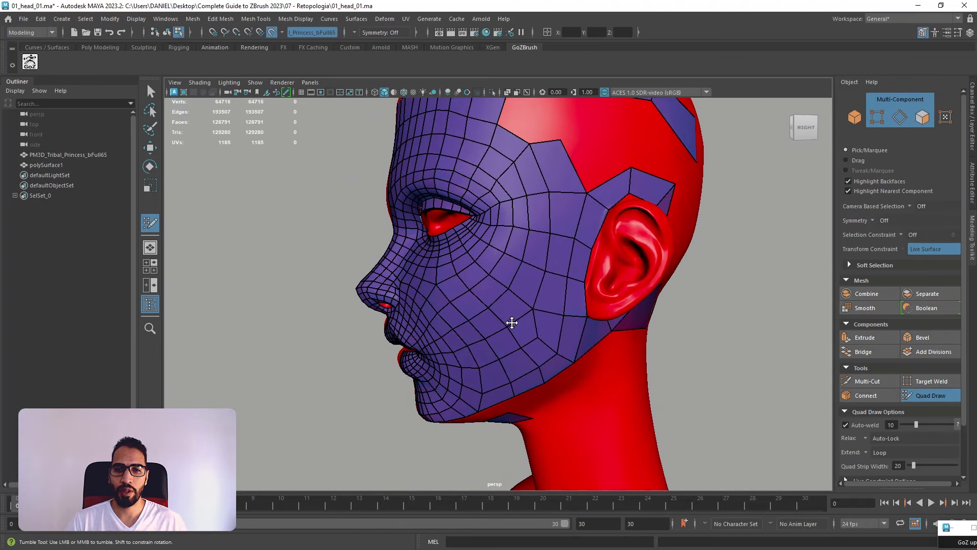
# - Delete the faces in front of the earlobe and rebuild them as quads joining the cheek to the ear strip
pyautogui.keyDown('alt'); pyautogui.moveTo(563, 311); pyautogui.dragTo(559, 308); pyautogui.keyUp('alt')
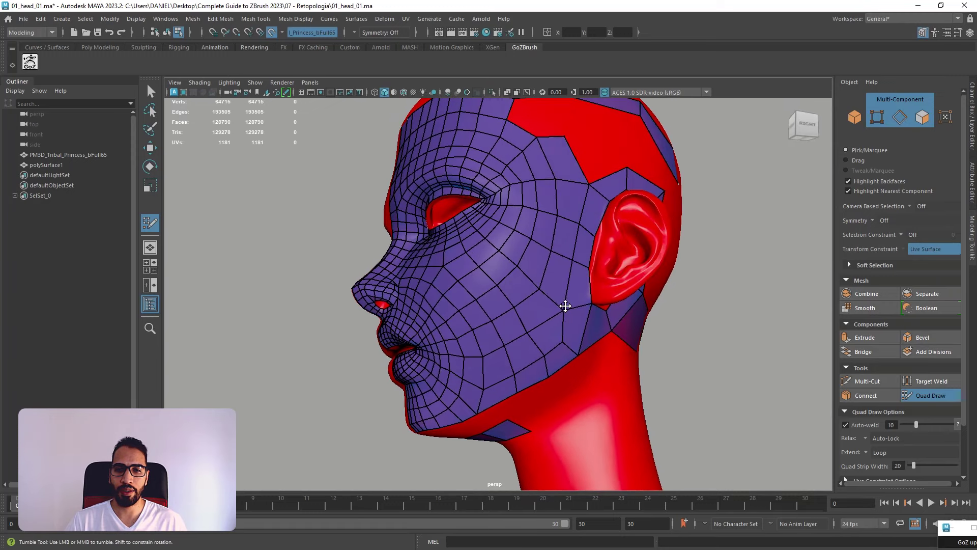
pyautogui.keyDown('ctrl'); pyautogui.keyDown('shift'); pyautogui.click(573, 325); pyautogui.keyUp('shift'); pyautogui.keyUp('ctrl')
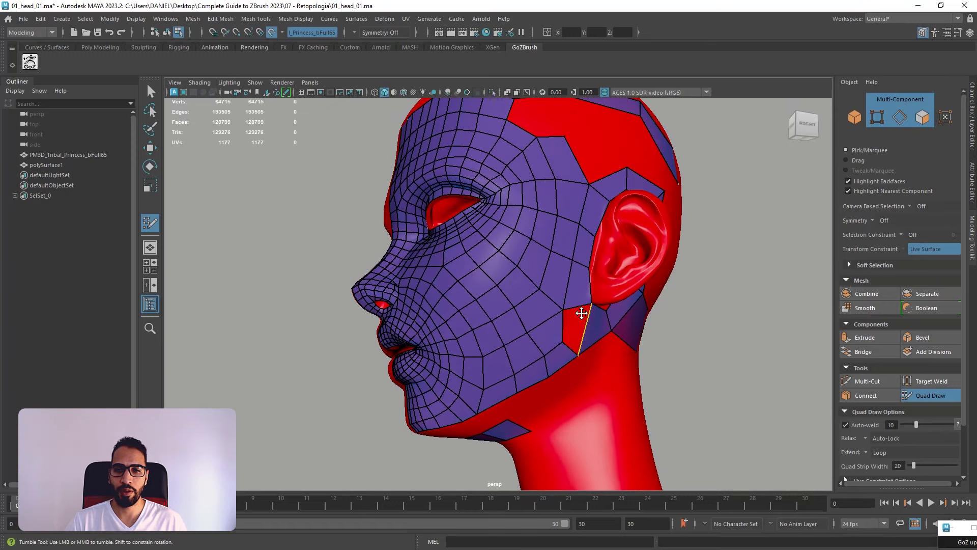
pyautogui.keyDown('ctrl'); pyautogui.keyDown('shift'); pyautogui.click(580, 293); pyautogui.keyUp('shift'); pyautogui.keyUp('ctrl')
pyautogui.keyDown('alt'); pyautogui.moveTo(576, 325); pyautogui.dragTo(555, 309); pyautogui.keyUp('alt')
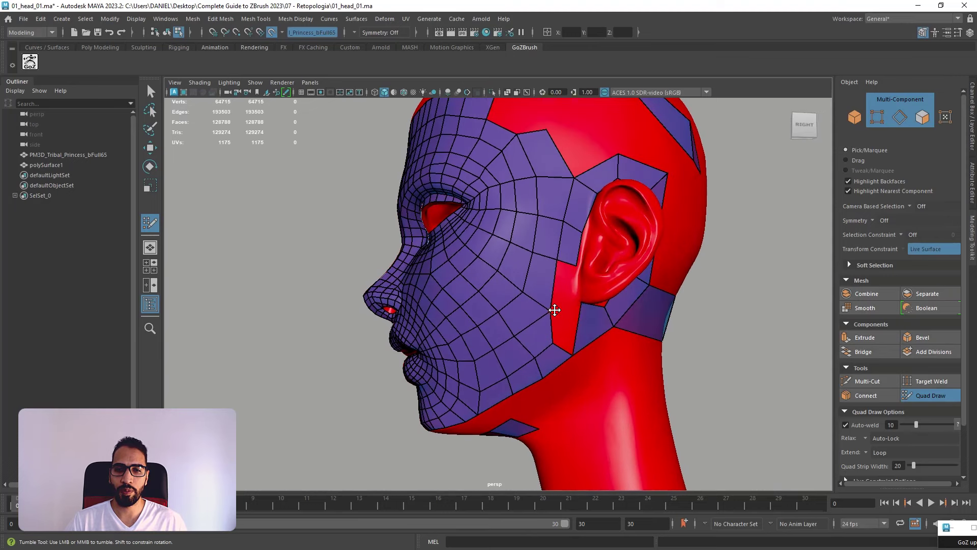
pyautogui.keyDown('shift'); pyautogui.click(572, 279); pyautogui.keyUp('shift')
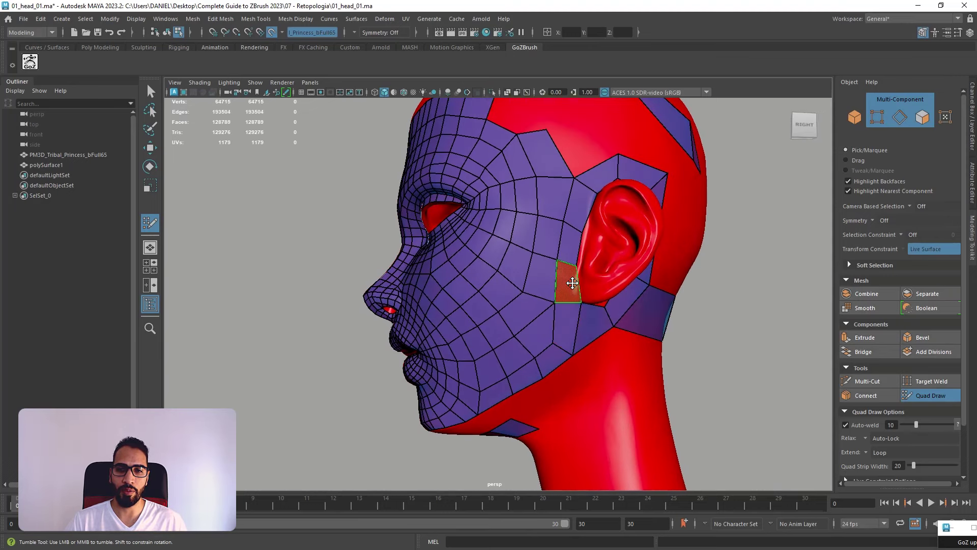
pyautogui.moveTo(572, 265); pyautogui.dragTo(577, 265)
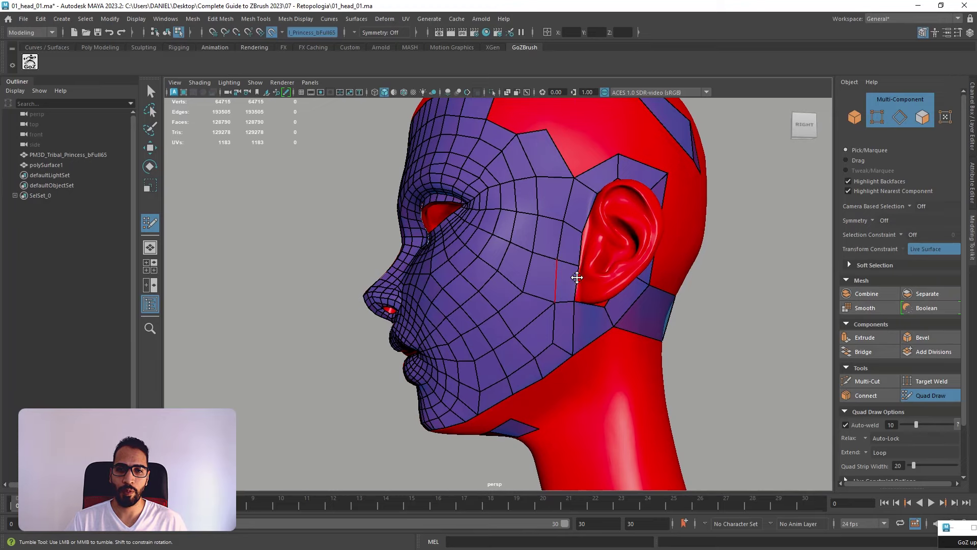
# - Examine the overall topology of the half face from the side, below and the front
pyautogui.keyDown('alt'); pyautogui.moveTo(577, 277); pyautogui.dragTo(555, 298); pyautogui.keyUp('alt')
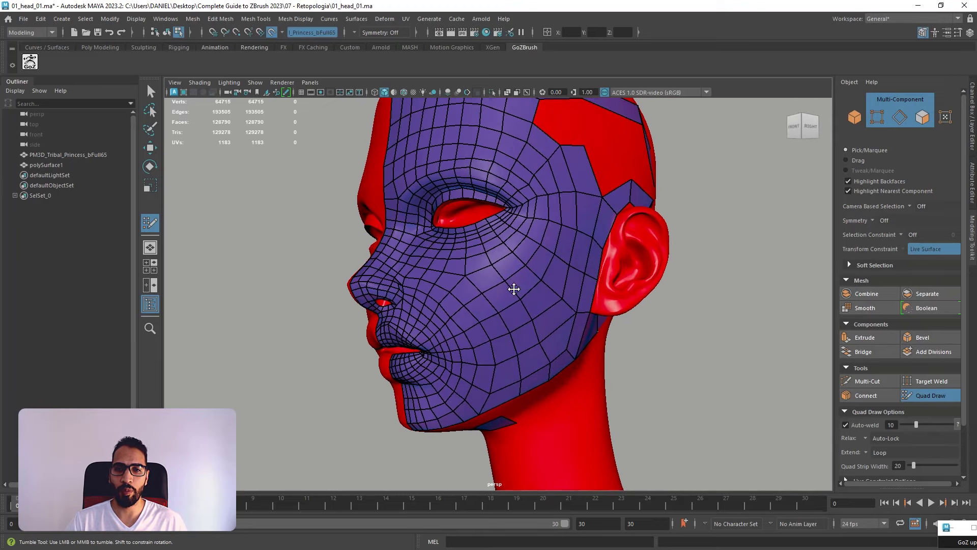
pyautogui.keyDown('alt'); pyautogui.moveTo(494, 232); pyautogui.dragTo(532, 323); pyautogui.keyUp('alt')
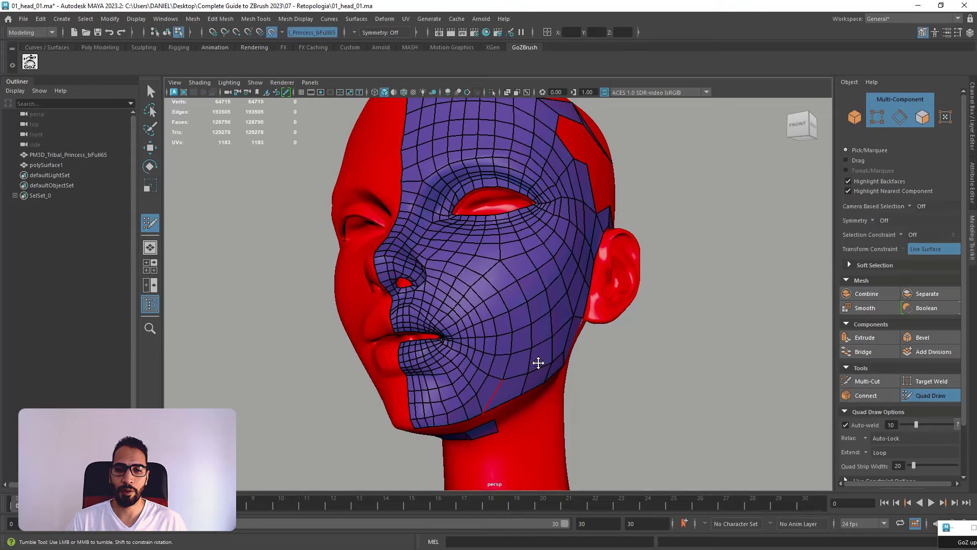
pyautogui.keyDown('alt'); pyautogui.moveTo(538, 363); pyautogui.dragTo(441, 240); pyautogui.keyUp('alt')
pyautogui.keyDown('alt'); pyautogui.moveTo(588, 321); pyautogui.dragTo(637, 325, button='right'); pyautogui.keyUp('alt')
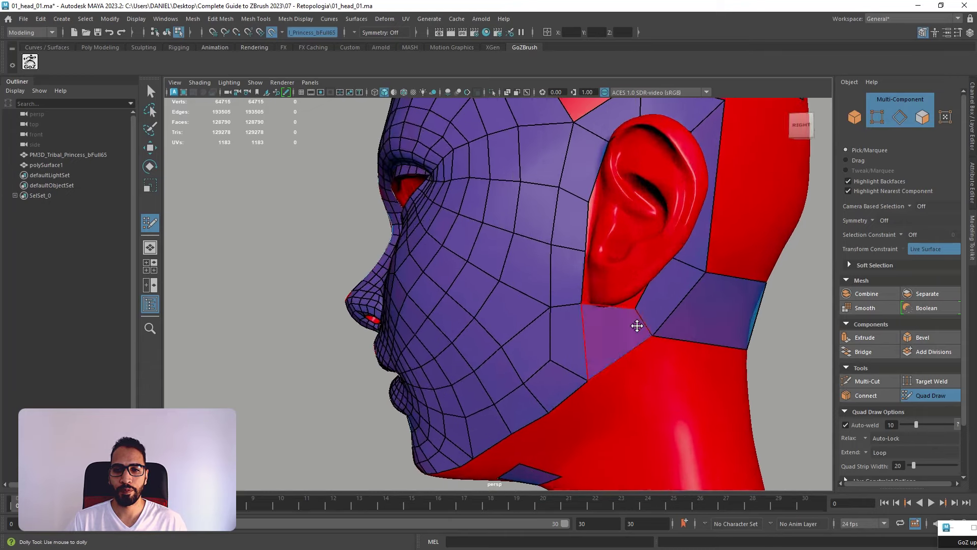
pyautogui.keyDown('alt'); pyautogui.moveTo(636, 325); pyautogui.dragTo(575, 270); pyautogui.keyUp('alt')
pyautogui.keyDown('alt'); pyautogui.moveTo(576, 270); pyautogui.dragTo(613, 270, button='middle'); pyautogui.keyUp('alt')
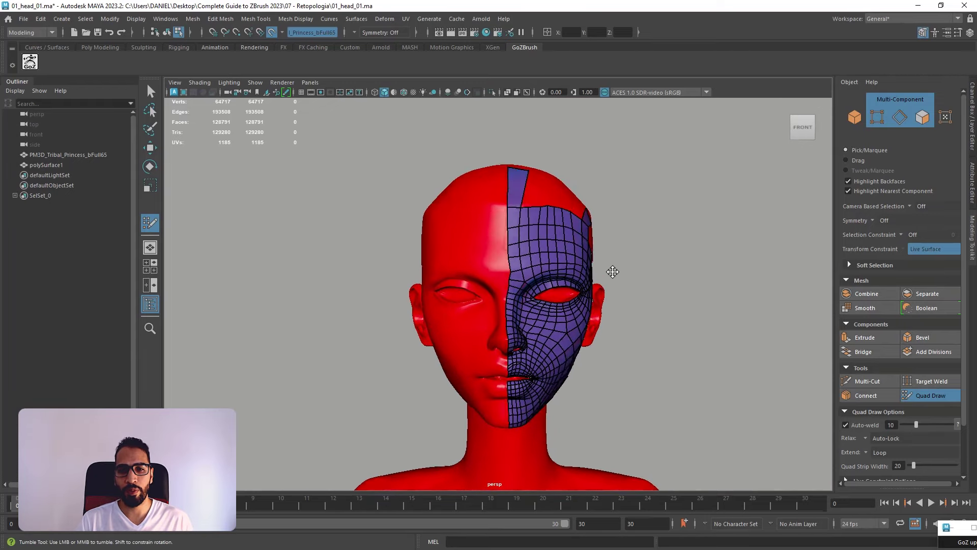
pyautogui.keyDown('alt'); pyautogui.moveTo(559, 235); pyautogui.dragTo(516, 233, button='middle'); pyautogui.keyUp('alt')
pyautogui.keyDown('alt'); pyautogui.moveTo(517, 233); pyautogui.dragTo(462, 219); pyautogui.keyUp('alt')
pyautogui.keyDown('alt'); pyautogui.moveTo(520, 232); pyautogui.dragTo(561, 168); pyautogui.keyUp('alt')
pyautogui.keyDown('alt'); pyautogui.moveTo(560, 168); pyautogui.dragTo(558, 245, button='right'); pyautogui.keyUp('alt')
pyautogui.keyDown('alt'); pyautogui.moveTo(558, 245); pyautogui.dragTo(639, 282); pyautogui.keyUp('alt')
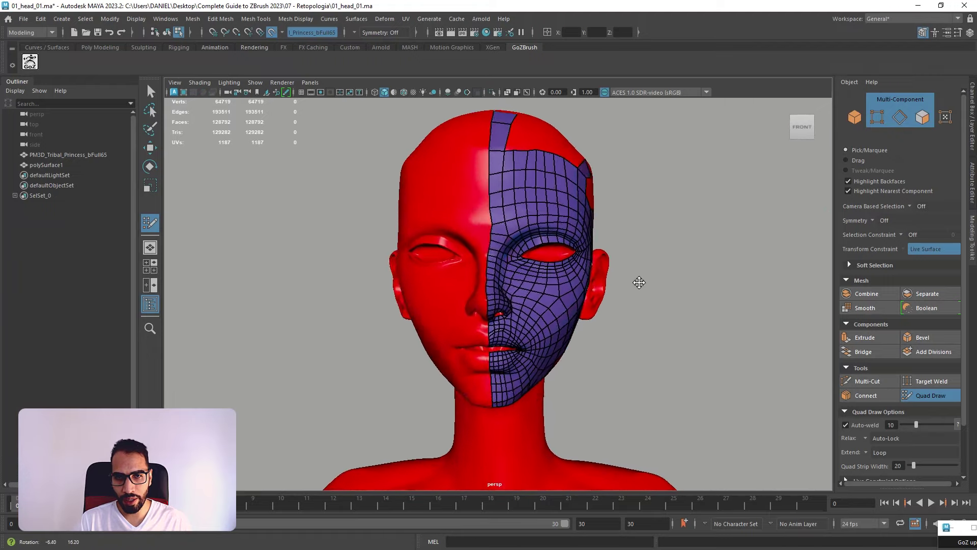
# - Rework the jaw corner below the earlobe with new quads that continue the cheek rows
pyautogui.keyDown('alt'); pyautogui.moveTo(640, 281); pyautogui.dragTo(619, 304, button='right'); pyautogui.keyUp('alt')
pyautogui.keyDown('alt'); pyautogui.moveTo(619, 304); pyautogui.dragTo(610, 278); pyautogui.keyUp('alt')
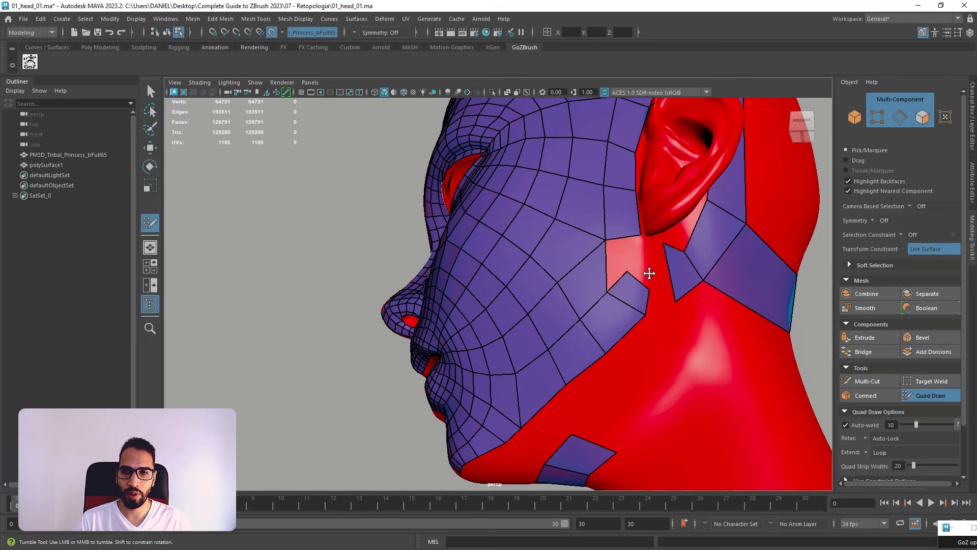
pyautogui.keyDown('shift'); pyautogui.click(621, 259); pyautogui.keyUp('shift')
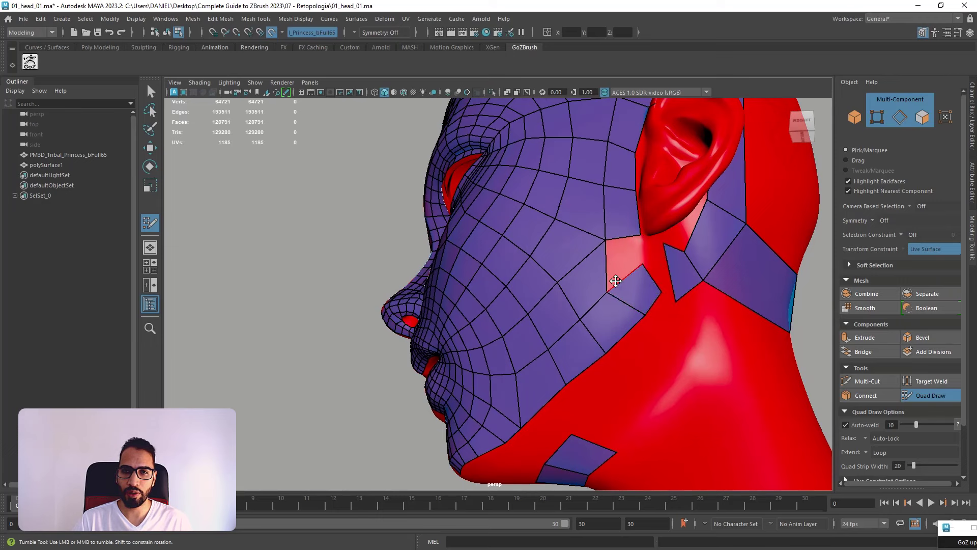
pyautogui.moveTo(655, 269)
pyautogui.keyDown('alt'); pyautogui.mouseDown()
pyautogui.moveTo(683, 299)
pyautogui.moveTo(743, 292)
pyautogui.mouseUp(); pyautogui.keyUp('alt')
pyautogui.hotkey('ctrl', 'z')
pyautogui.keyDown('alt'); pyautogui.moveTo(715, 348); pyautogui.dragTo(652, 334); pyautogui.keyUp('alt')
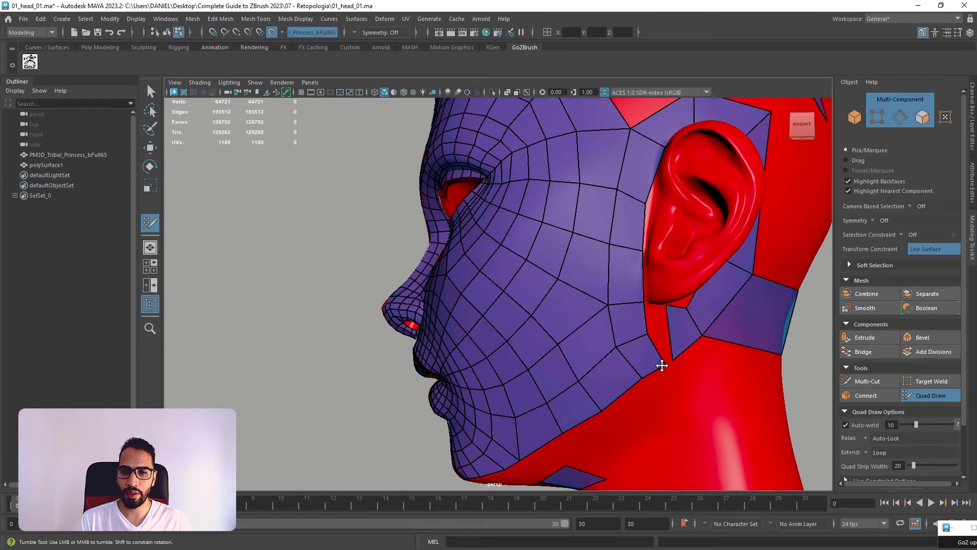
# - Try to fill the gap below the earlobe with quads joining the cheek to the ear strip
pyautogui.moveTo(661, 365)
pyautogui.keyDown('alt'); pyautogui.mouseDown()
pyautogui.moveTo(713, 362)
pyautogui.moveTo(663, 367)
pyautogui.moveTo(667, 353)
pyautogui.moveTo(587, 256)
pyautogui.mouseUp(); pyautogui.keyUp('alt')
pyautogui.keyDown('ctrl'); pyautogui.keyDown('shift'); pyautogui.click(657, 351); pyautogui.keyUp('shift'); pyautogui.keyUp('ctrl')
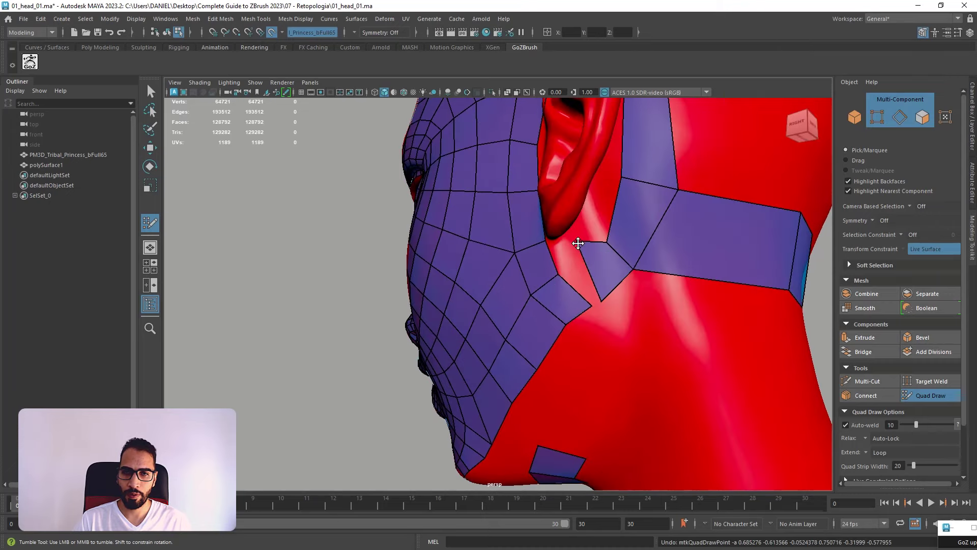
pyautogui.keyDown('shift'); pyautogui.click(585, 285); pyautogui.keyUp('shift')
pyautogui.moveTo(601, 290)
pyautogui.keyDown('alt'); pyautogui.mouseDown()
pyautogui.moveTo(613, 270)
pyautogui.moveTo(606, 242)
pyautogui.mouseUp(); pyautogui.keyUp('alt')
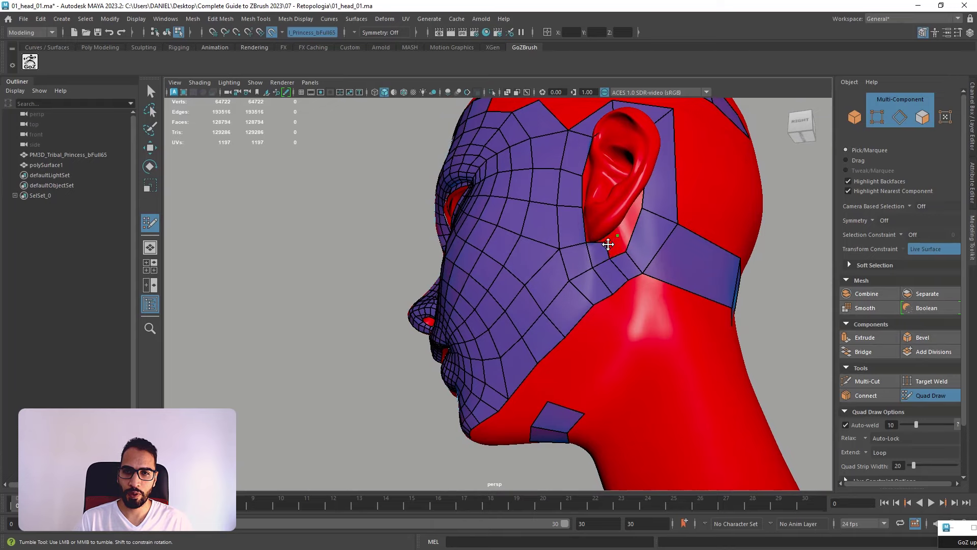
pyautogui.keyDown('shift'); pyautogui.click(608, 244); pyautogui.keyUp('shift')
pyautogui.moveTo(634, 268)
pyautogui.keyDown('alt'); pyautogui.mouseDown()
pyautogui.moveTo(670, 275)
pyautogui.moveTo(635, 282)
pyautogui.moveTo(689, 284)
pyautogui.moveTo(630, 276)
pyautogui.mouseUp(); pyautogui.keyUp('alt')
# - Undo the last edits below the earlobe and refill the gap with quads linking the jaw corner to the ear strip
pyautogui.hotkey('ctrl', 'z')
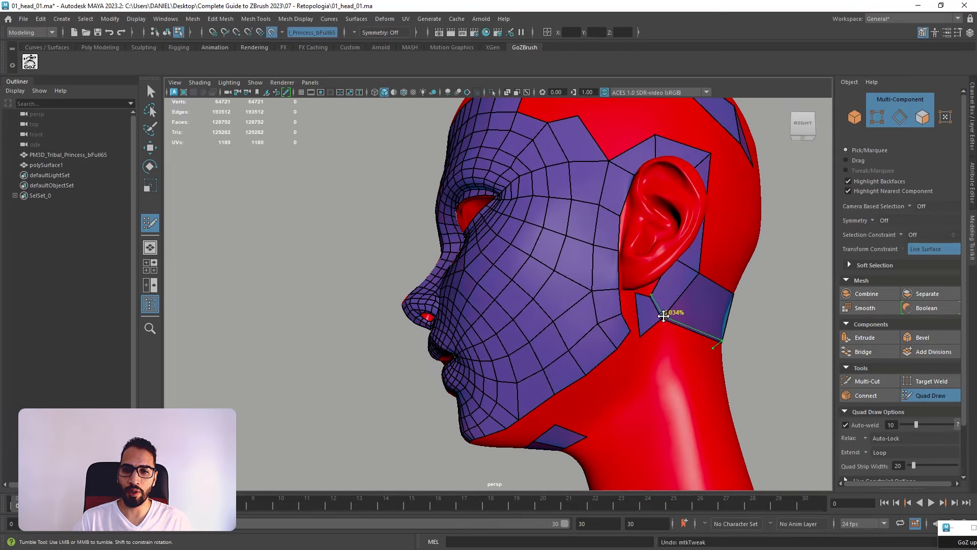
pyautogui.hotkey('ctrl', 'z')
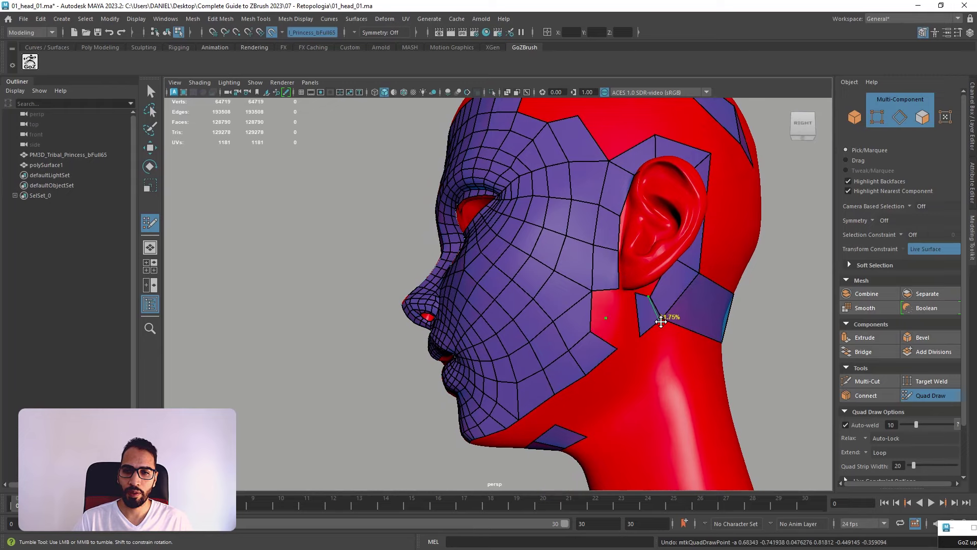
pyautogui.hotkey('ctrl', 'z')
pyautogui.moveTo(632, 328)
pyautogui.keyDown('alt'); pyautogui.mouseDown()
pyautogui.moveTo(656, 329)
pyautogui.moveTo(639, 345)
pyautogui.moveTo(633, 338)
pyautogui.moveTo(642, 338)
pyautogui.mouseUp(); pyautogui.keyUp('alt')
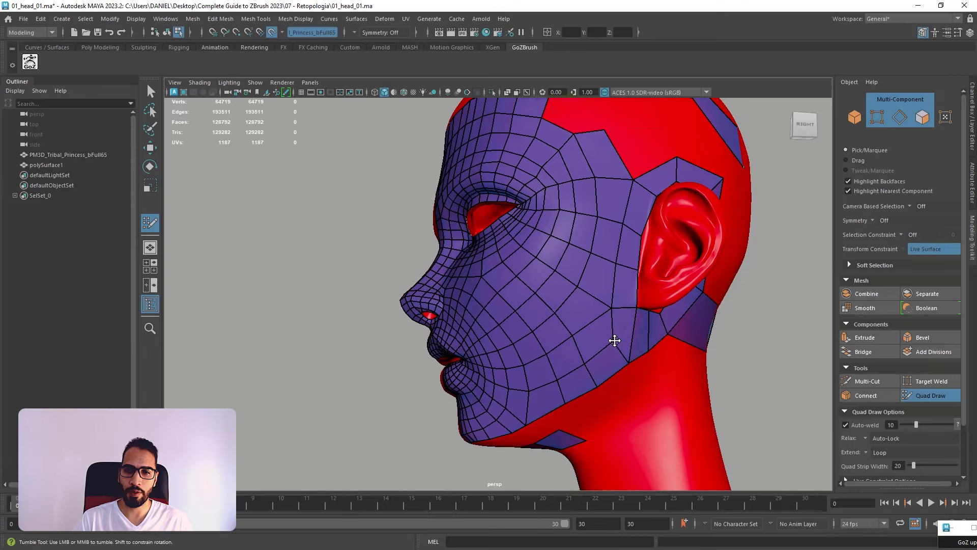
pyautogui.keyDown('alt'); pyautogui.moveTo(645, 352); pyautogui.dragTo(580, 386); pyautogui.keyUp('alt')
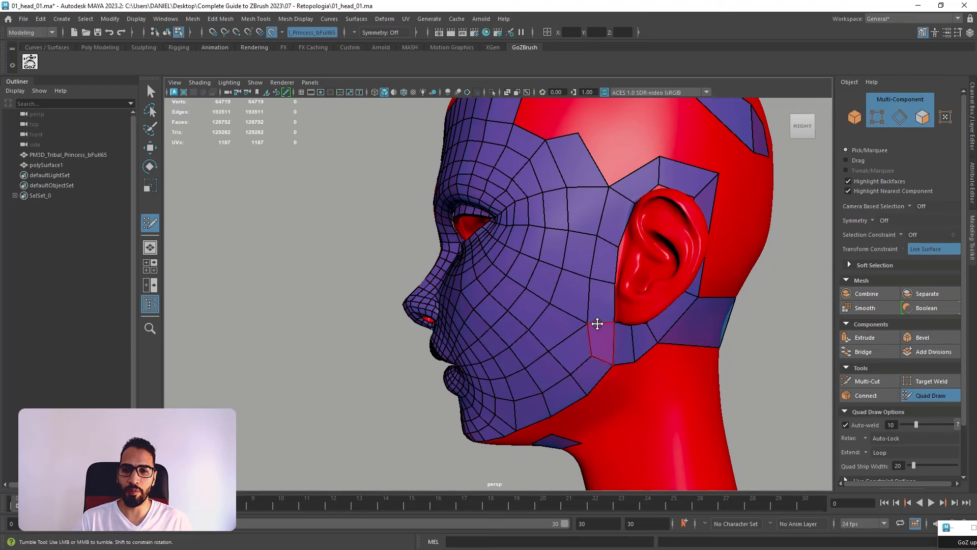
# - Nudge the vertices of the cheek quads in front of the earlobe to even them out, and save the scene
pyautogui.moveTo(592, 324); pyautogui.dragTo(597, 325)
pyautogui.moveTo(597, 279); pyautogui.dragTo(621, 277)
pyautogui.scroll(-3, 605, 276)
pyautogui.hotkey('ctrl', 's')
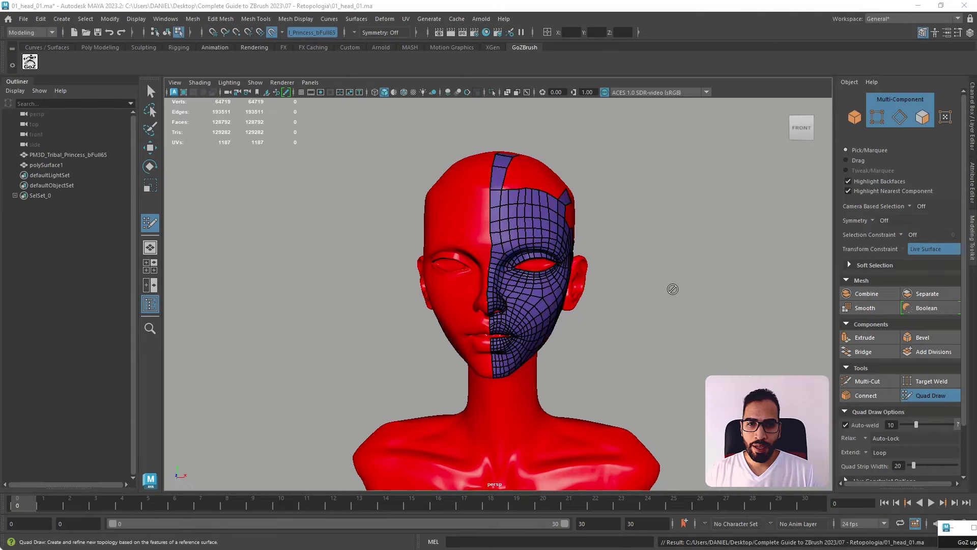
# - Examine the edge flow around the nose, nostril wing and inner cheek from the front and side
pyautogui.keyDown('alt'); pyautogui.moveTo(672, 285); pyautogui.dragTo(551, 282); pyautogui.keyUp('alt')
pyautogui.scroll(2, 551, 283)
pyautogui.keyDown('alt'); pyautogui.moveTo(611, 282); pyautogui.dragTo(743, 280); pyautogui.keyUp('alt')
pyautogui.scroll(2, 626, 298)
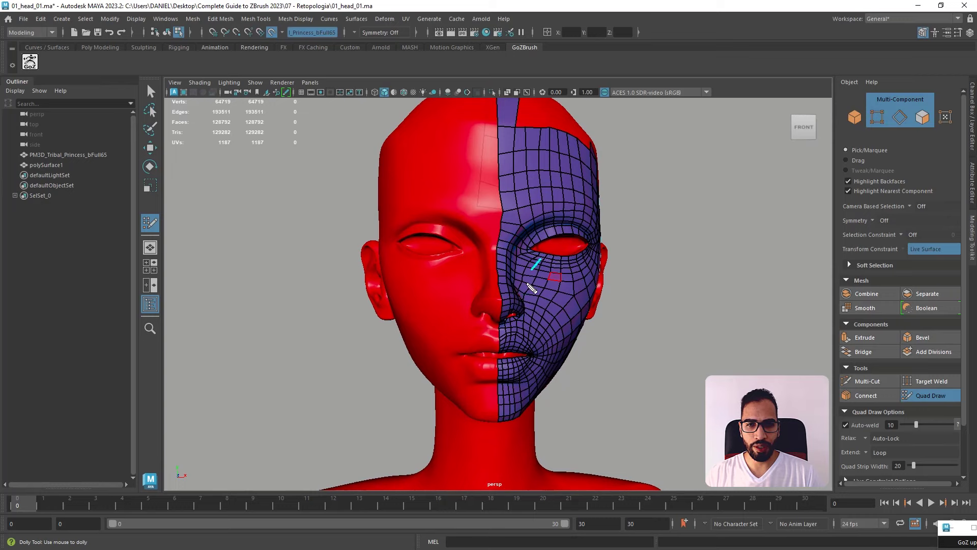
pyautogui.moveTo(682, 310)
pyautogui.keyDown('alt'); pyautogui.mouseDown()
pyautogui.moveTo(592, 324)
pyautogui.moveTo(532, 282)
pyautogui.mouseUp(); pyautogui.keyUp('alt')
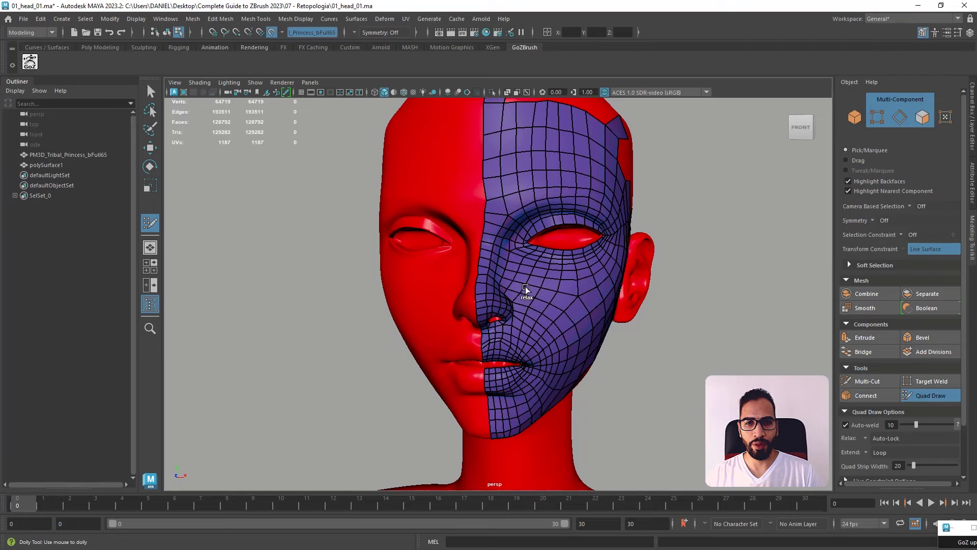
pyautogui.scroll(10, 563, 290)
pyautogui.moveTo(506, 338)
pyautogui.keyDown('alt'); pyautogui.mouseDown()
pyautogui.moveTo(471, 337)
pyautogui.moveTo(495, 333)
pyautogui.moveTo(489, 320)
pyautogui.moveTo(436, 336)
pyautogui.mouseUp(); pyautogui.keyUp('alt')
pyautogui.scroll(2, 471, 338)
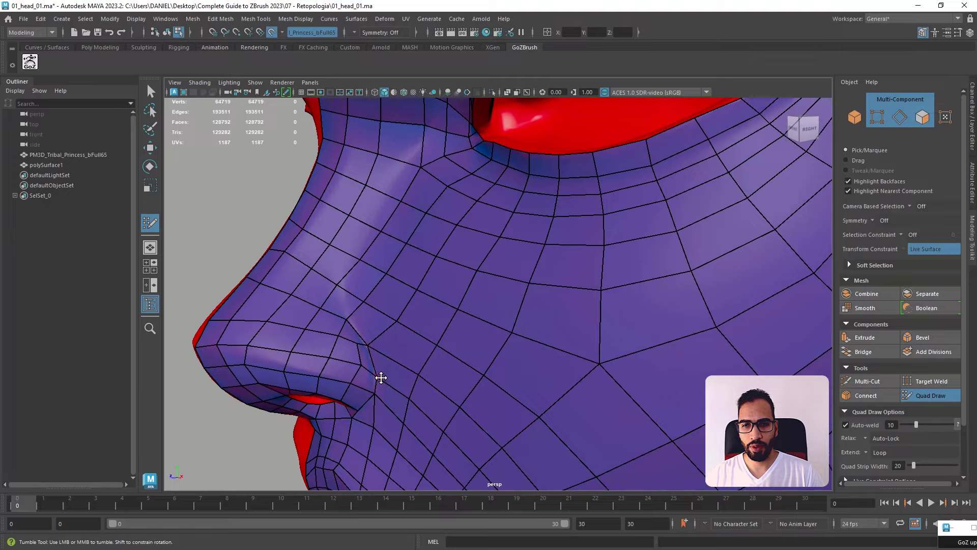
pyautogui.keyDown('alt'); pyautogui.moveTo(392, 377); pyautogui.dragTo(350, 334); pyautogui.keyUp('alt')
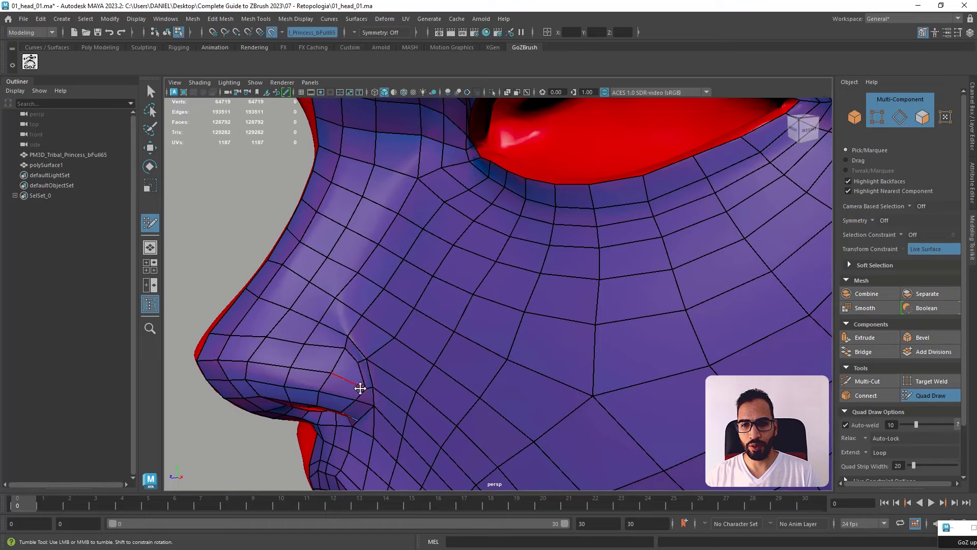
pyautogui.keyDown('alt'); pyautogui.moveTo(359, 385); pyautogui.dragTo(617, 327); pyautogui.keyUp('alt')
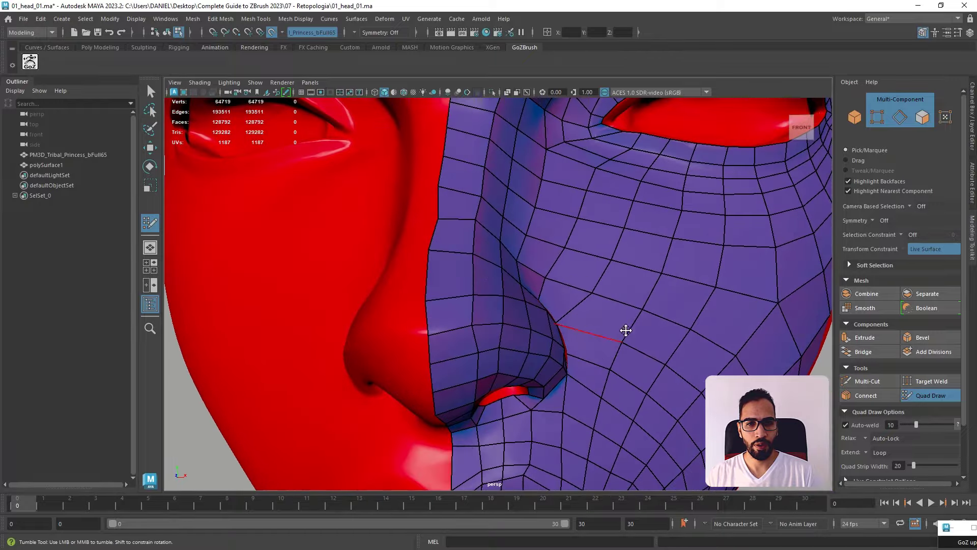
pyautogui.keyDown('alt'); pyautogui.moveTo(617, 327); pyautogui.dragTo(584, 287, button='right'); pyautogui.keyUp('alt')
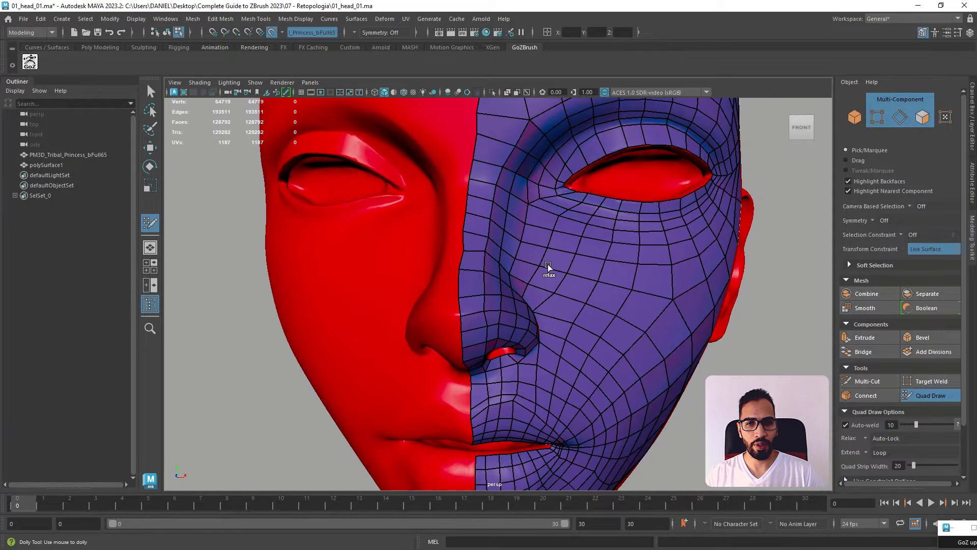
pyautogui.keyDown('alt'); pyautogui.moveTo(558, 259); pyautogui.dragTo(558, 304, button='right'); pyautogui.keyUp('alt')
pyautogui.keyDown('alt'); pyautogui.moveTo(558, 305); pyautogui.dragTo(505, 316); pyautogui.keyUp('alt')
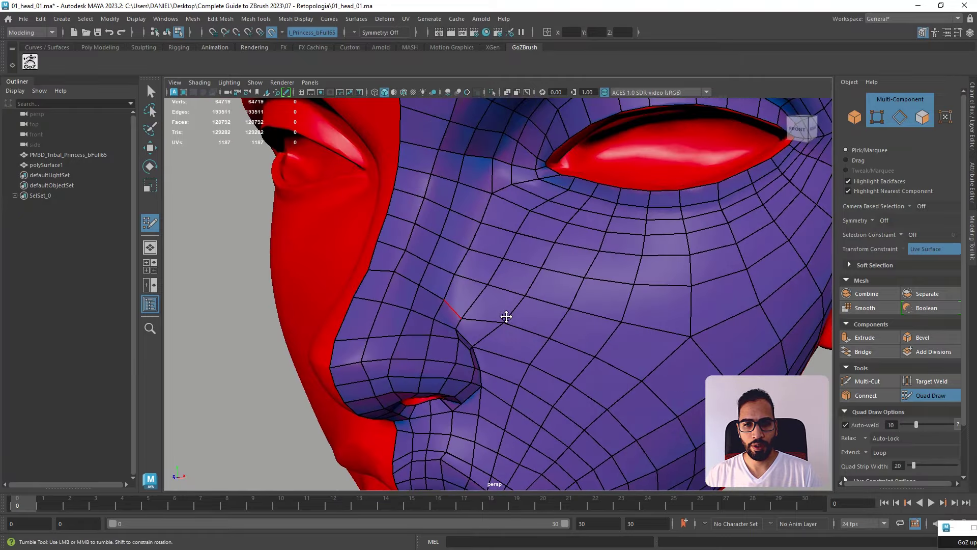
pyautogui.keyDown('alt'); pyautogui.moveTo(535, 337); pyautogui.dragTo(553, 303); pyautogui.keyUp('alt')
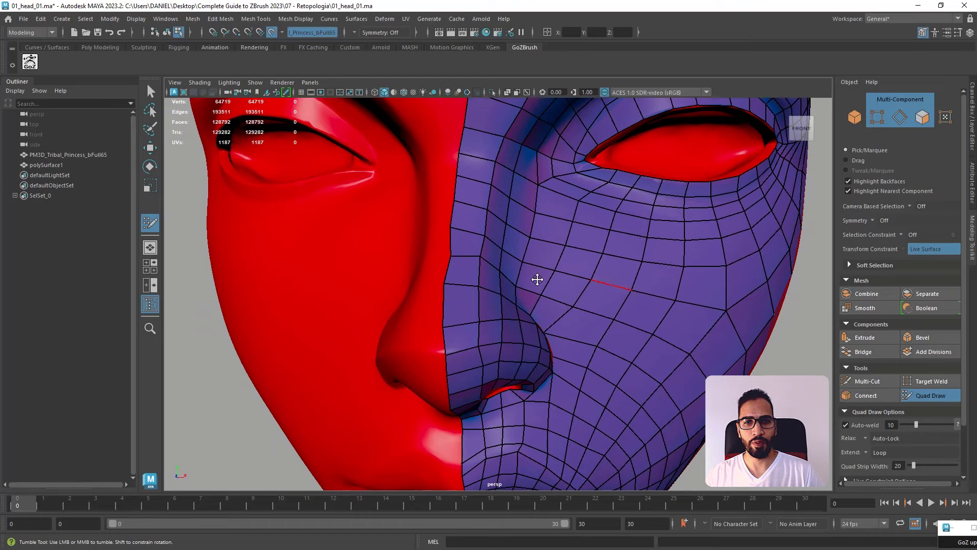
# - Examine how the loops run from the nose across the cheek and around the mouth
pyautogui.scroll(-5, 477, 200)
pyautogui.keyDown('alt'); pyautogui.moveTo(478, 200); pyautogui.dragTo(546, 311); pyautogui.keyUp('alt')
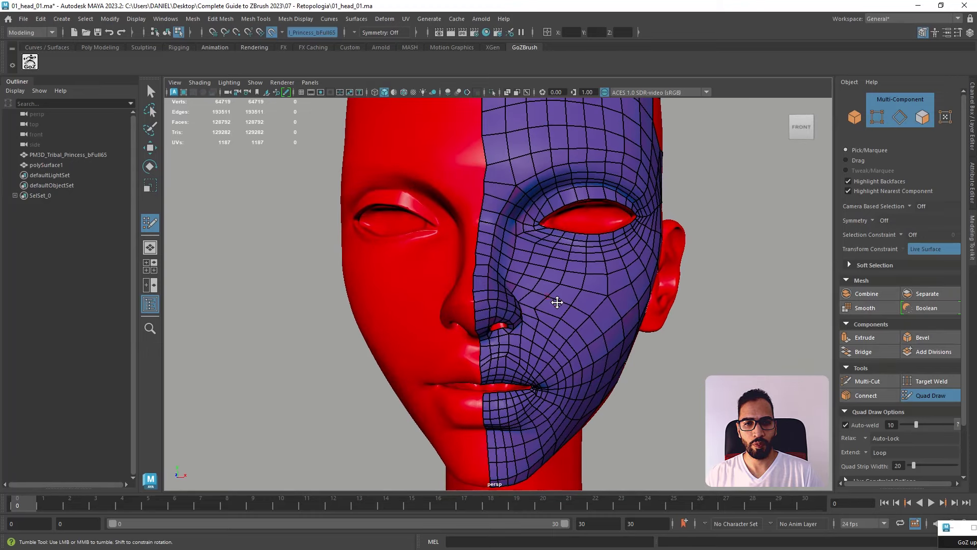
pyautogui.moveTo(593, 313)
pyautogui.keyDown('alt'); pyautogui.mouseDown()
pyautogui.moveTo(563, 320)
pyautogui.moveTo(517, 305)
pyautogui.moveTo(550, 279)
pyautogui.moveTo(551, 264)
pyautogui.moveTo(465, 326)
pyautogui.moveTo(497, 323)
pyautogui.moveTo(511, 384)
pyautogui.moveTo(476, 331)
pyautogui.moveTo(502, 312)
pyautogui.moveTo(563, 331)
pyautogui.mouseUp(); pyautogui.keyUp('alt')
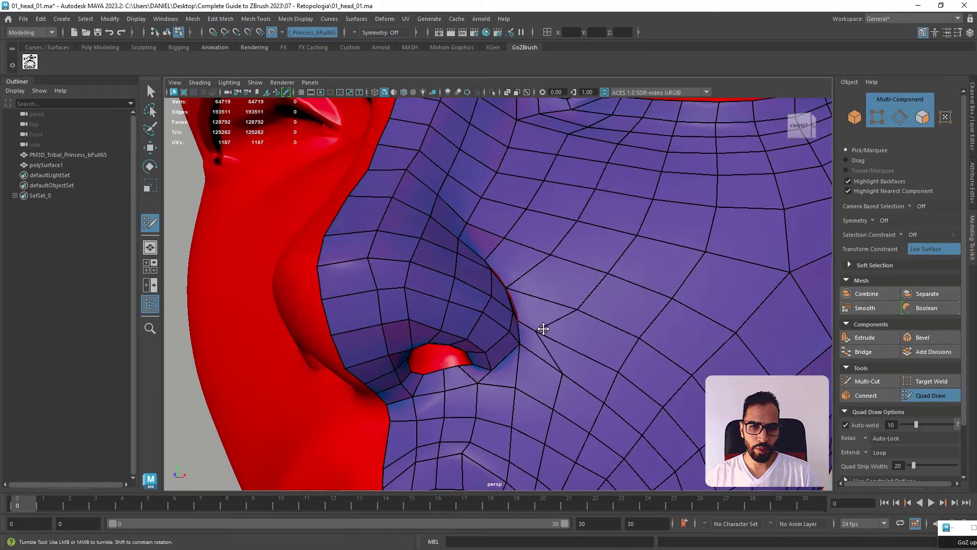
pyautogui.moveTo(562, 377)
pyautogui.mouseDown()
pyautogui.moveTo(544, 367)
pyautogui.moveTo(557, 357)
pyautogui.mouseUp()
pyautogui.scroll(-3, 519, 353)
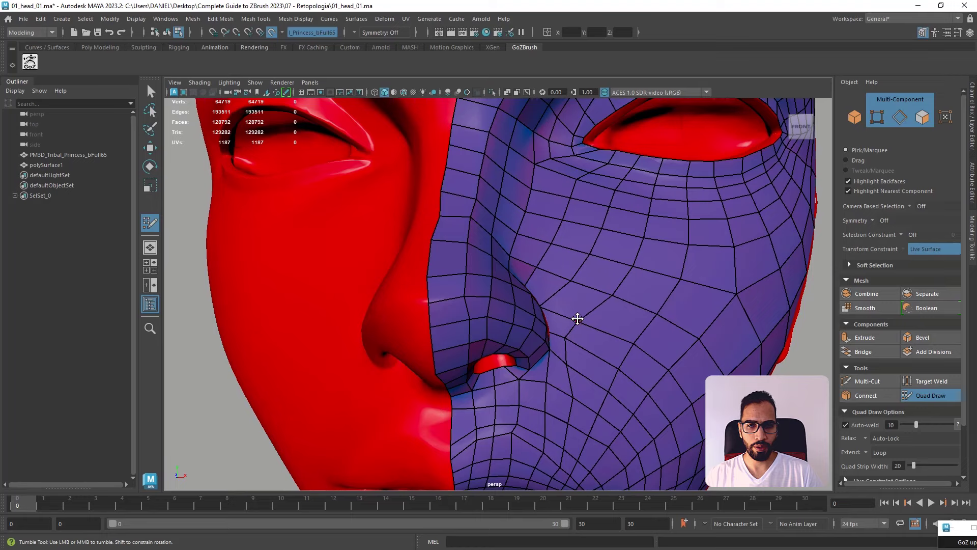
pyautogui.scroll(-4, 574, 321)
pyautogui.keyDown('alt'); pyautogui.moveTo(573, 320); pyautogui.dragTo(588, 304); pyautogui.keyUp('alt')
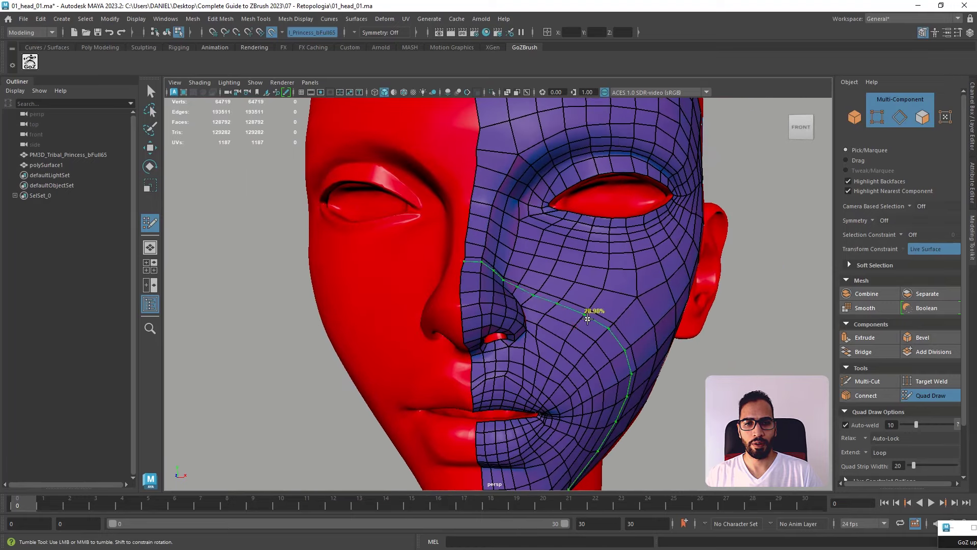
pyautogui.scroll(-5, 548, 356)
pyautogui.keyDown('alt'); pyautogui.moveTo(549, 355); pyautogui.dragTo(461, 287); pyautogui.keyUp('alt')
pyautogui.keyDown('alt'); pyautogui.moveTo(462, 287); pyautogui.dragTo(496, 371, button='right'); pyautogui.keyUp('alt')
pyautogui.keyDown('alt'); pyautogui.moveTo(450, 343); pyautogui.dragTo(502, 302); pyautogui.keyUp('alt')
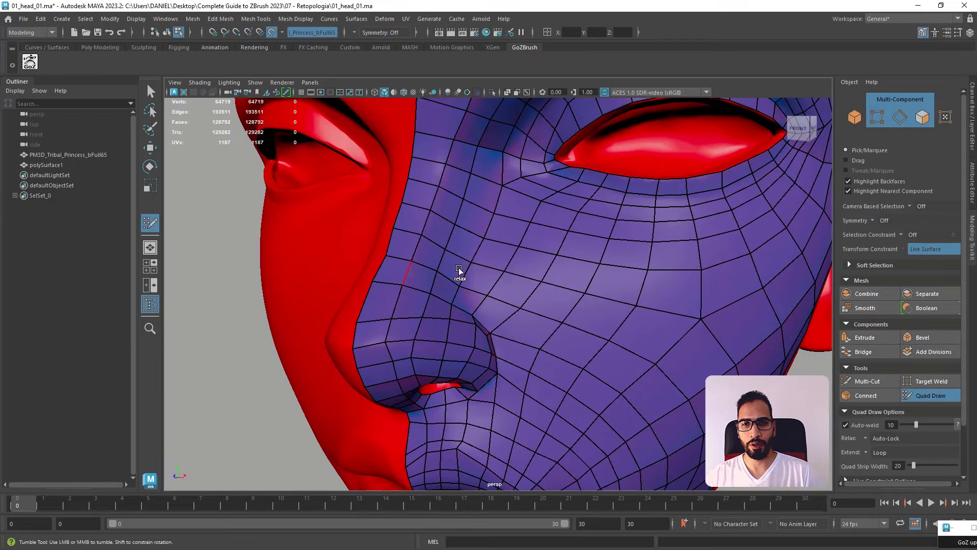
pyautogui.moveTo(460, 270)
pyautogui.keyDown('alt'); pyautogui.mouseDown()
pyautogui.moveTo(517, 258)
pyautogui.moveTo(445, 268)
pyautogui.moveTo(482, 258)
pyautogui.moveTo(534, 307)
pyautogui.mouseUp(); pyautogui.keyUp('alt')
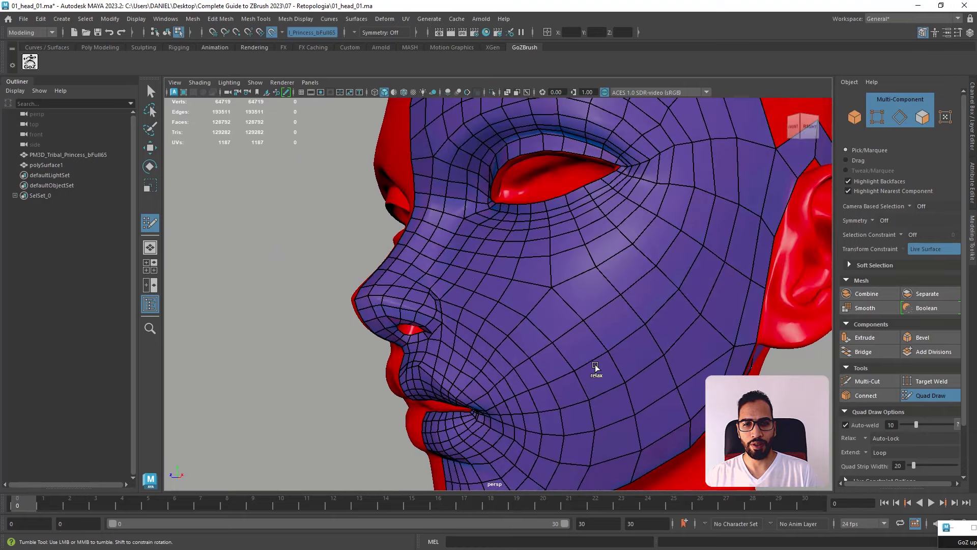
# - Examine the side of the head, including the ear loop and the strip across the skull
pyautogui.keyDown('alt'); pyautogui.moveTo(649, 294); pyautogui.dragTo(604, 286, button='right'); pyautogui.keyUp('alt')
pyautogui.keyDown('alt'); pyautogui.moveTo(604, 285); pyautogui.dragTo(441, 275); pyautogui.keyUp('alt')
pyautogui.keyDown('alt'); pyautogui.moveTo(441, 275); pyautogui.dragTo(478, 314, button='middle'); pyautogui.keyUp('alt')
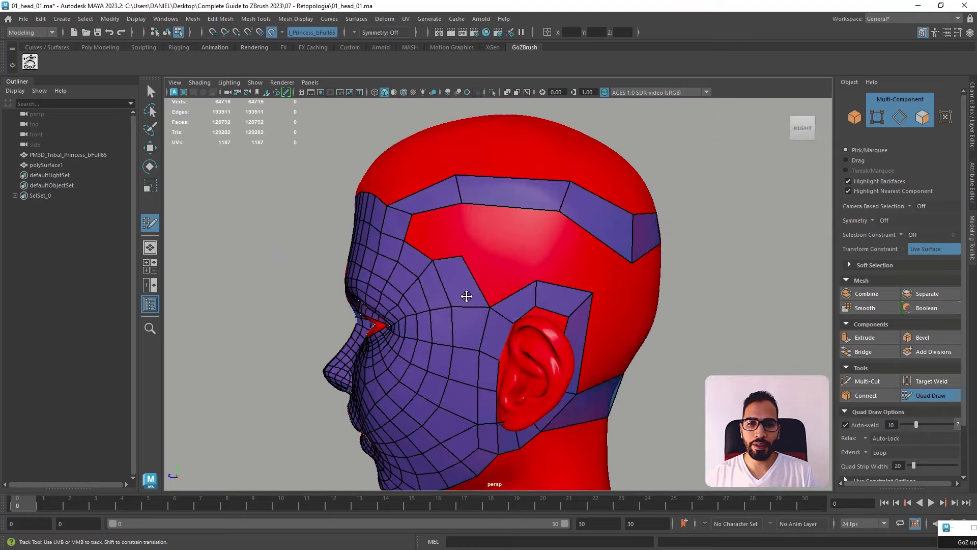
pyautogui.keyDown('alt'); pyautogui.moveTo(478, 314); pyautogui.dragTo(510, 279, button='right'); pyautogui.keyUp('alt')
pyautogui.keyDown('alt'); pyautogui.moveTo(510, 278); pyautogui.dragTo(507, 322, button='middle'); pyautogui.keyUp('alt')
pyautogui.keyDown('alt'); pyautogui.moveTo(506, 322); pyautogui.dragTo(449, 288); pyautogui.keyUp('alt')
# - Narrow the inner quad under the chin toward the centre line and add a quad extending the strip toward the chin
pyautogui.moveTo(432, 226)
pyautogui.keyDown('alt'); pyautogui.mouseDown()
pyautogui.moveTo(443, 255)
pyautogui.moveTo(425, 301)
pyautogui.moveTo(460, 300)
pyautogui.mouseUp(); pyautogui.keyUp('alt')
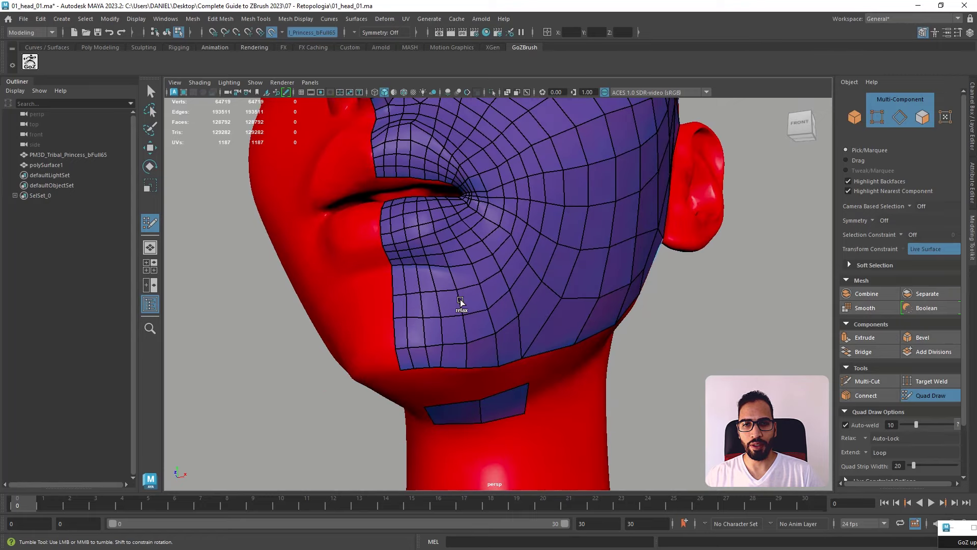
pyautogui.keyDown('alt'); pyautogui.moveTo(546, 327); pyautogui.dragTo(511, 322); pyautogui.keyUp('alt')
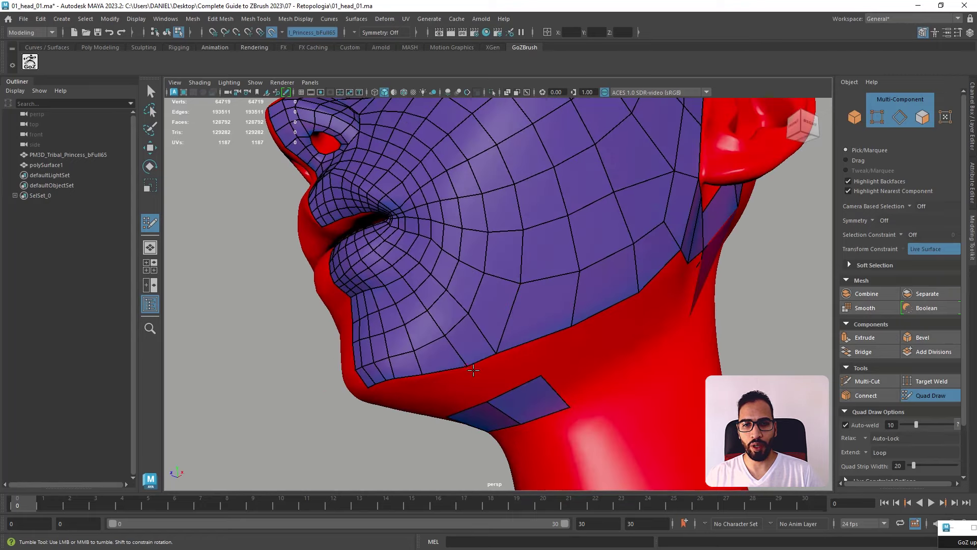
pyautogui.keyDown('alt'); pyautogui.moveTo(473, 370); pyautogui.dragTo(438, 341); pyautogui.keyUp('alt')
pyautogui.keyDown('alt'); pyautogui.moveTo(438, 341); pyautogui.dragTo(397, 309, button='right'); pyautogui.keyUp('alt')
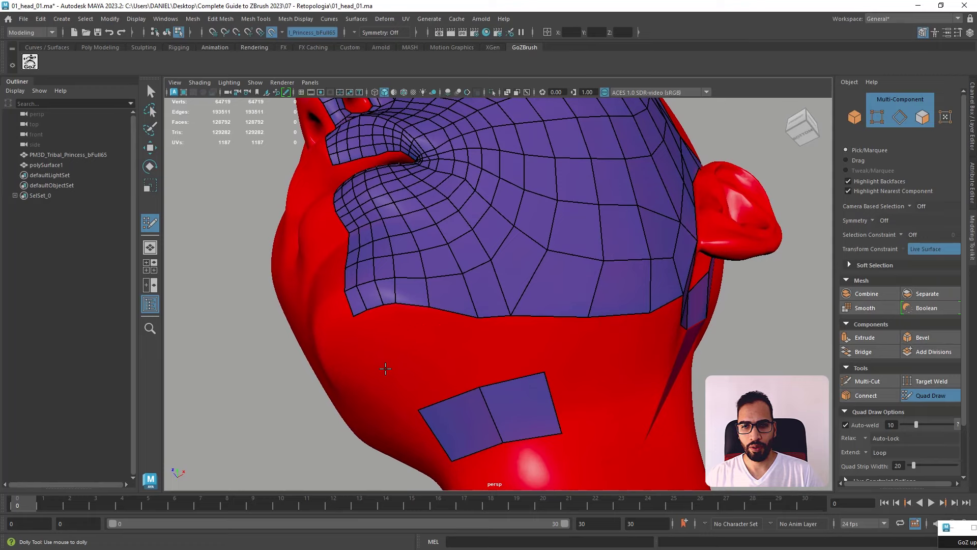
pyautogui.keyDown('alt'); pyautogui.moveTo(433, 367); pyautogui.dragTo(448, 269); pyautogui.keyUp('alt')
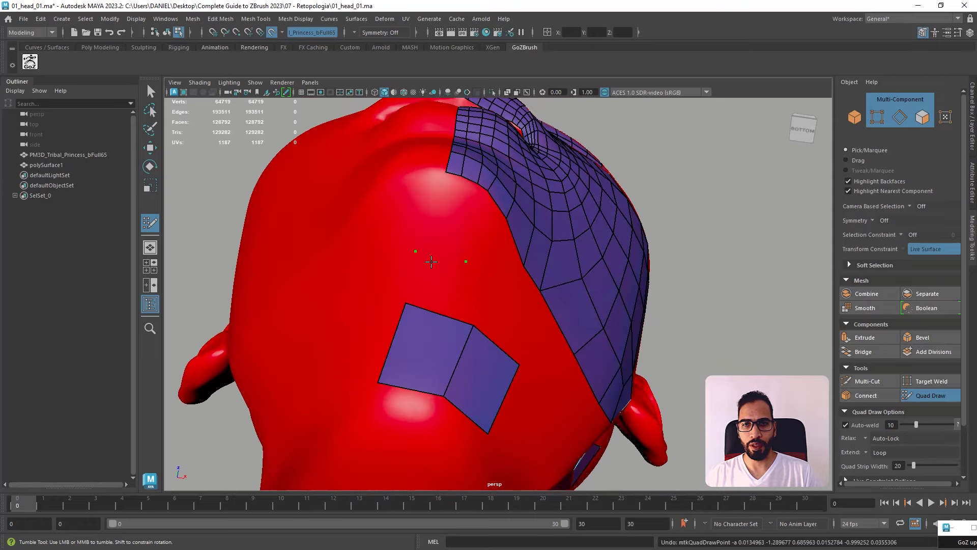
pyautogui.moveTo(394, 336); pyautogui.dragTo(424, 344)
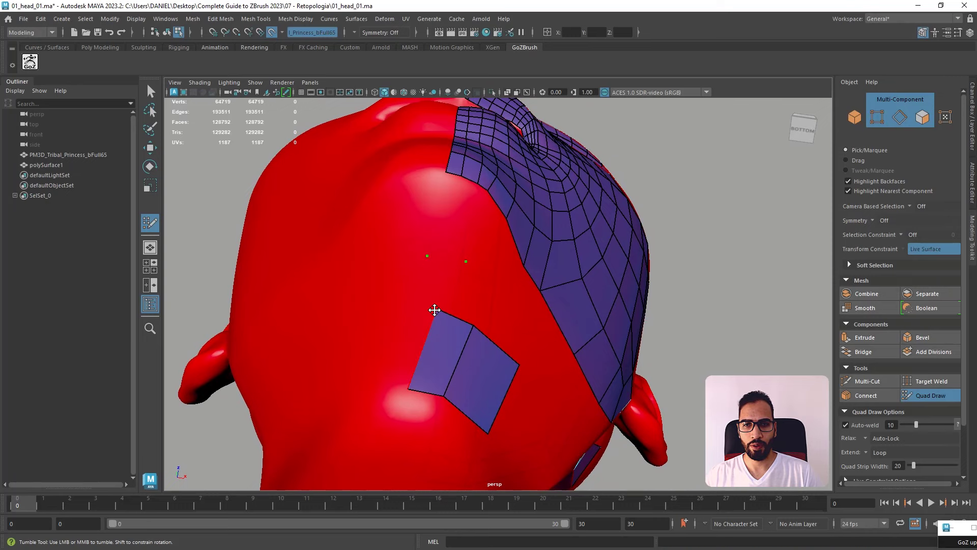
pyautogui.moveTo(434, 310); pyautogui.dragTo(428, 303)
pyautogui.keyDown('shift'); pyautogui.click(436, 262); pyautogui.keyUp('shift')
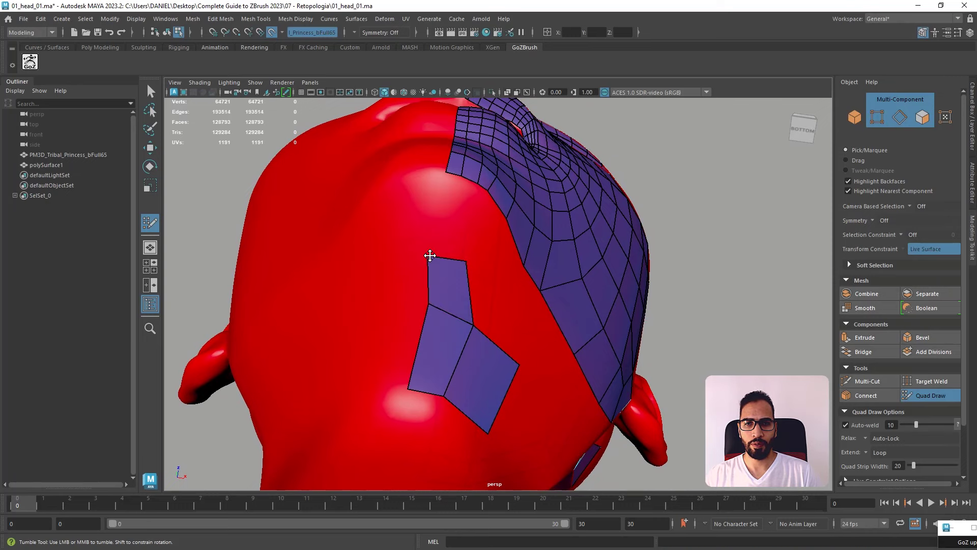
pyautogui.moveTo(428, 256); pyautogui.dragTo(451, 220)
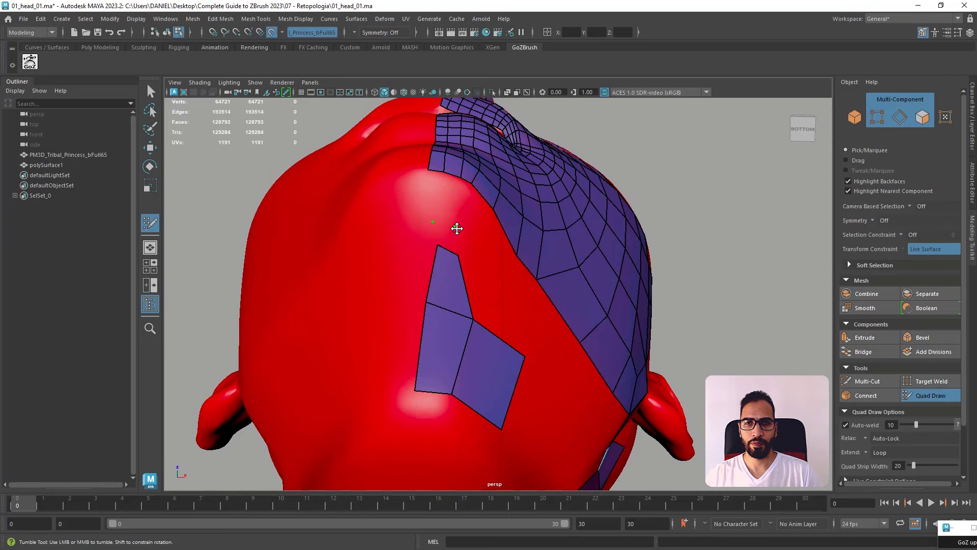
# - Add a quad from the chin edge, weld it to the under-chin strip, and align the strip's inner vertices along the centre line
pyautogui.scroll(2, 430, 192)
pyautogui.keyDown('shift'); pyautogui.click(430, 192); pyautogui.keyUp('shift')
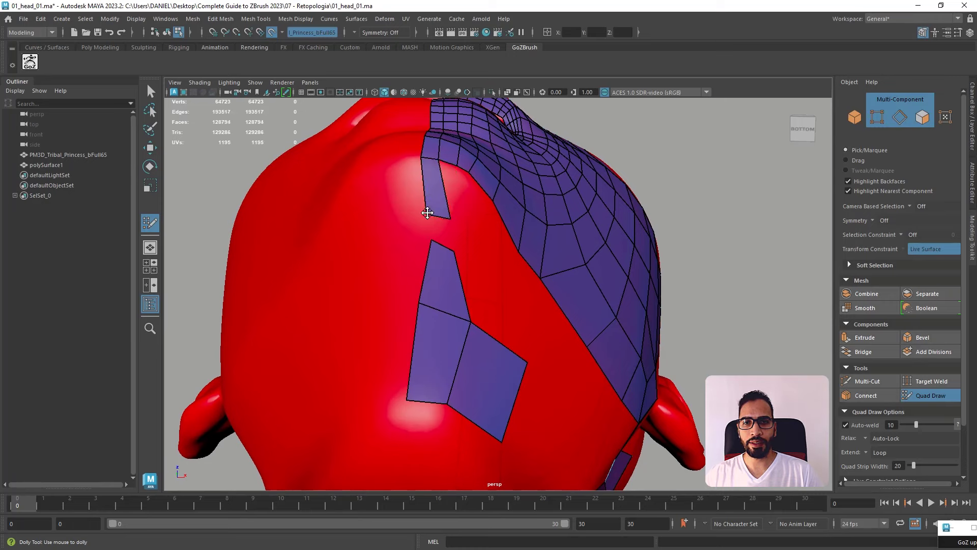
pyautogui.moveTo(432, 246)
pyautogui.mouseDown()
pyautogui.moveTo(419, 218)
pyautogui.moveTo(453, 220)
pyautogui.moveTo(441, 221)
pyautogui.mouseUp()
pyautogui.moveTo(405, 274); pyautogui.dragTo(410, 320)
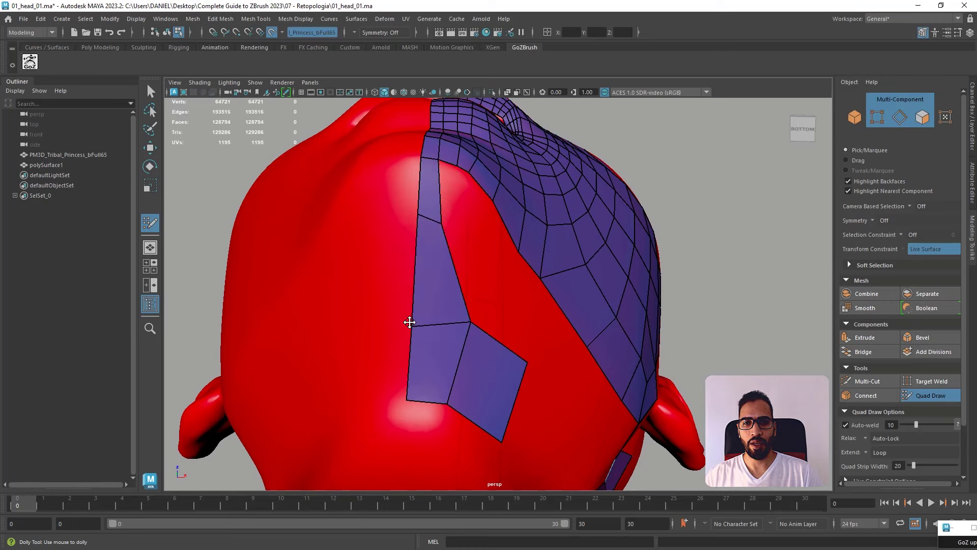
# - Draw two adjoining quads across the back of the neck below the nape strip, reaching the centre line
pyautogui.keyDown('alt'); pyautogui.moveTo(455, 292); pyautogui.dragTo(499, 305); pyautogui.keyUp('alt')
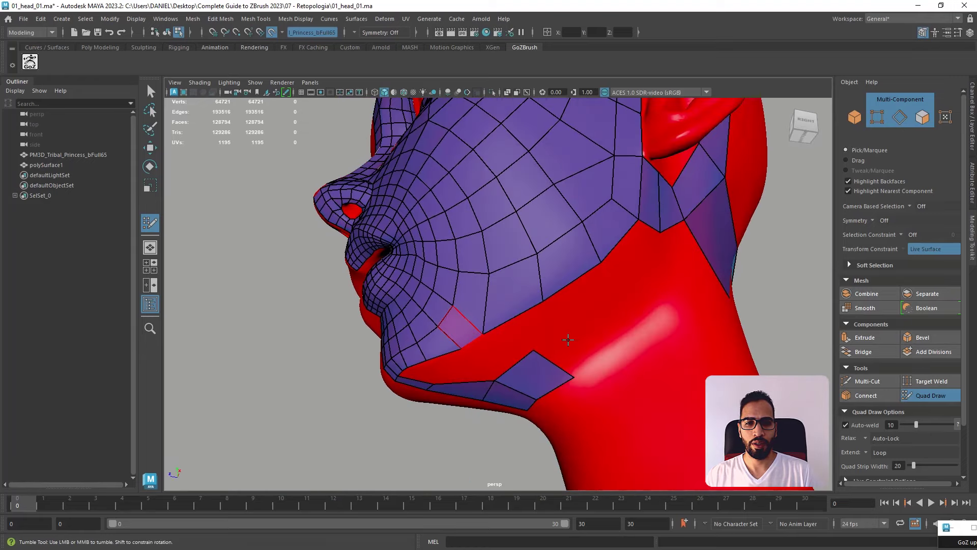
pyautogui.keyDown('alt'); pyautogui.moveTo(498, 305); pyautogui.dragTo(480, 291, button='middle'); pyautogui.keyUp('alt')
pyautogui.keyDown('alt'); pyautogui.moveTo(481, 291); pyautogui.dragTo(458, 350); pyautogui.keyUp('alt')
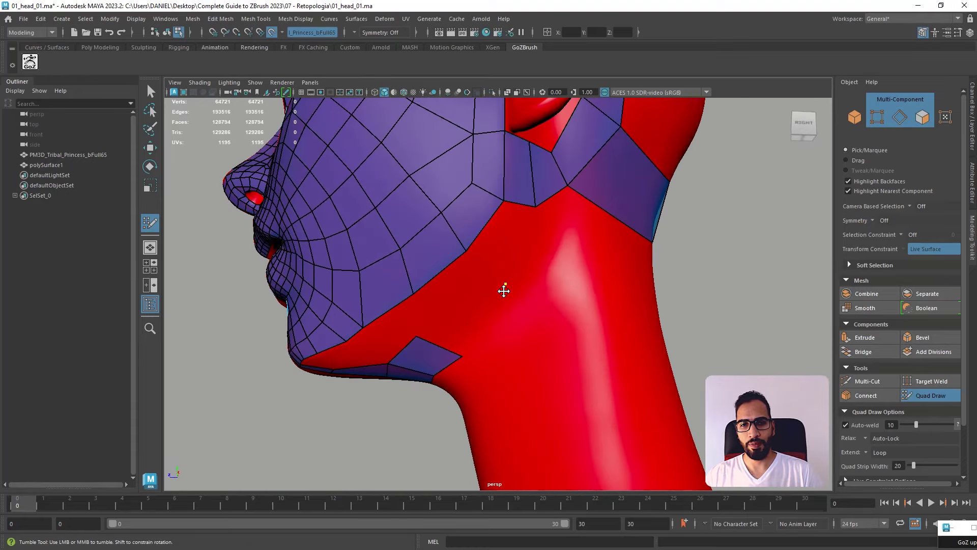
pyautogui.keyDown('alt'); pyautogui.moveTo(565, 266); pyautogui.dragTo(574, 260); pyautogui.keyUp('alt')
pyautogui.moveTo(596, 302)
pyautogui.keyDown('alt'); pyautogui.mouseDown()
pyautogui.moveTo(646, 278)
pyautogui.moveTo(584, 227)
pyautogui.mouseUp(); pyautogui.keyUp('alt')
pyautogui.keyDown('shift'); pyautogui.click(563, 276); pyautogui.keyUp('shift')
pyautogui.click(584, 228)
pyautogui.click(590, 289)
pyautogui.keyDown('shift'); pyautogui.click(539, 261); pyautogui.keyUp('shift')
pyautogui.keyDown('alt'); pyautogui.moveTo(584, 270); pyautogui.dragTo(544, 259, button='right'); pyautogui.keyUp('alt')
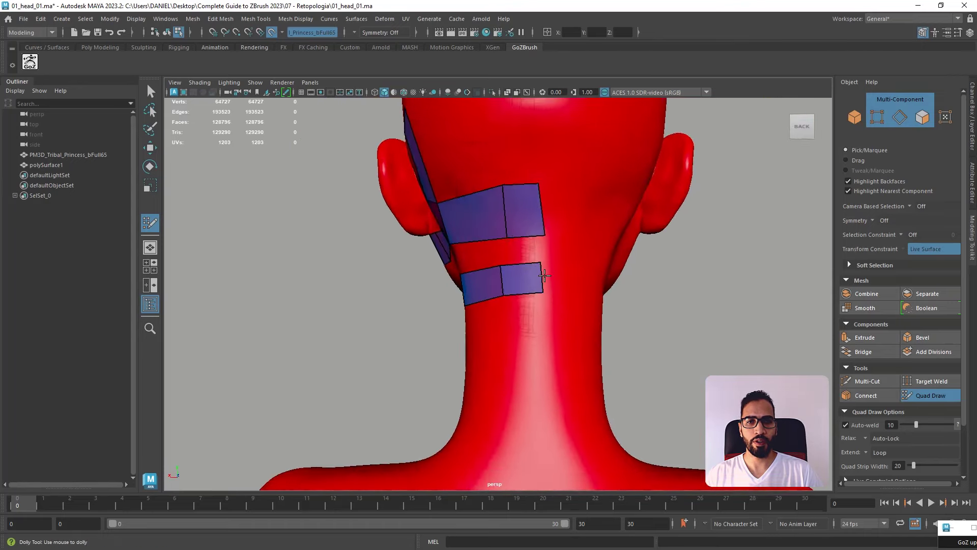
# - Connect the back-of-neck quads to the under-chin strip with quads along the side of the neck
pyautogui.moveTo(544, 259)
pyautogui.keyDown('alt'); pyautogui.mouseDown()
pyautogui.moveTo(557, 281)
pyautogui.moveTo(652, 273)
pyautogui.moveTo(504, 302)
pyautogui.mouseUp(); pyautogui.keyUp('alt')
pyautogui.hotkey('ctrl', 'z')
pyautogui.moveTo(495, 303)
pyautogui.keyDown('alt'); pyautogui.mouseDown()
pyautogui.moveTo(489, 233)
pyautogui.moveTo(470, 304)
pyautogui.moveTo(515, 301)
pyautogui.moveTo(445, 342)
pyautogui.moveTo(488, 320)
pyautogui.mouseUp(); pyautogui.keyUp('alt')
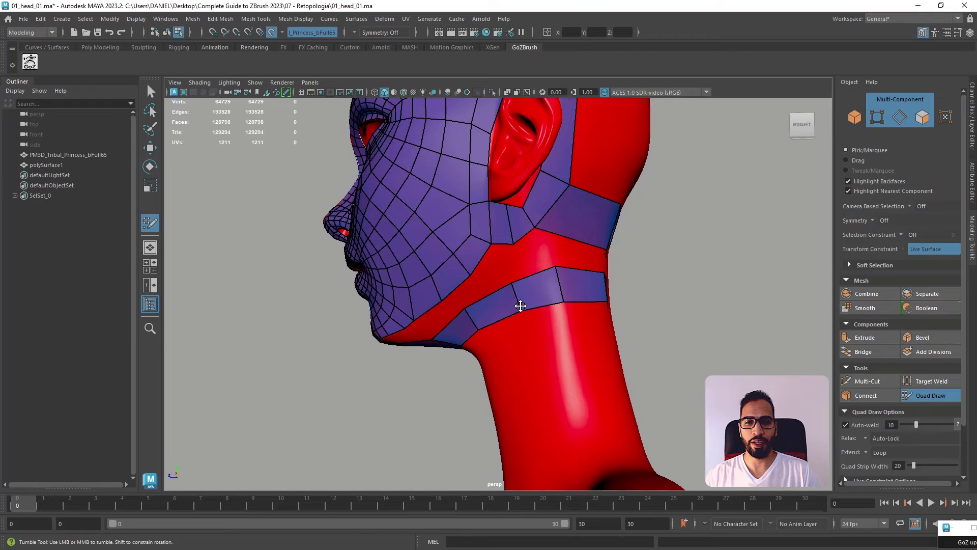
# - Examine the neck from the under-chin strip down to the shoulders, from the side and the front
pyautogui.keyDown('alt'); pyautogui.moveTo(536, 308); pyautogui.dragTo(484, 319); pyautogui.keyUp('alt')
pyautogui.keyDown('alt'); pyautogui.moveTo(592, 300); pyautogui.dragTo(619, 275); pyautogui.keyUp('alt')
pyautogui.keyDown('alt'); pyautogui.moveTo(620, 276); pyautogui.dragTo(608, 279, button='middle'); pyautogui.keyUp('alt')
pyautogui.keyDown('alt'); pyautogui.moveTo(514, 330); pyautogui.dragTo(545, 377, button='right'); pyautogui.keyUp('alt')
pyautogui.keyDown('alt'); pyautogui.moveTo(545, 377); pyautogui.dragTo(491, 301, button='middle'); pyautogui.keyUp('alt')
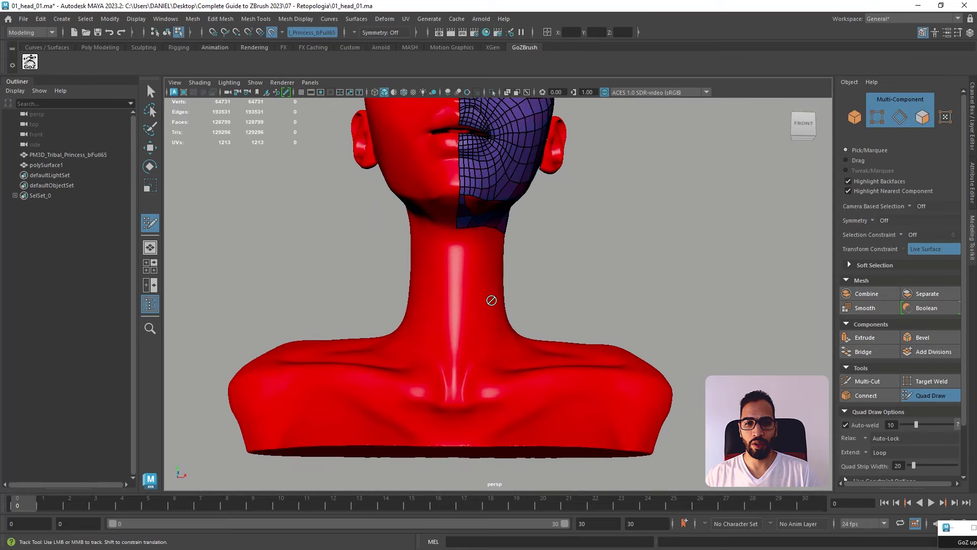
pyautogui.keyDown('alt'); pyautogui.moveTo(491, 300); pyautogui.dragTo(509, 320, button='right'); pyautogui.keyUp('alt')
pyautogui.keyDown('alt'); pyautogui.moveTo(508, 321); pyautogui.dragTo(480, 169); pyautogui.keyUp('alt')
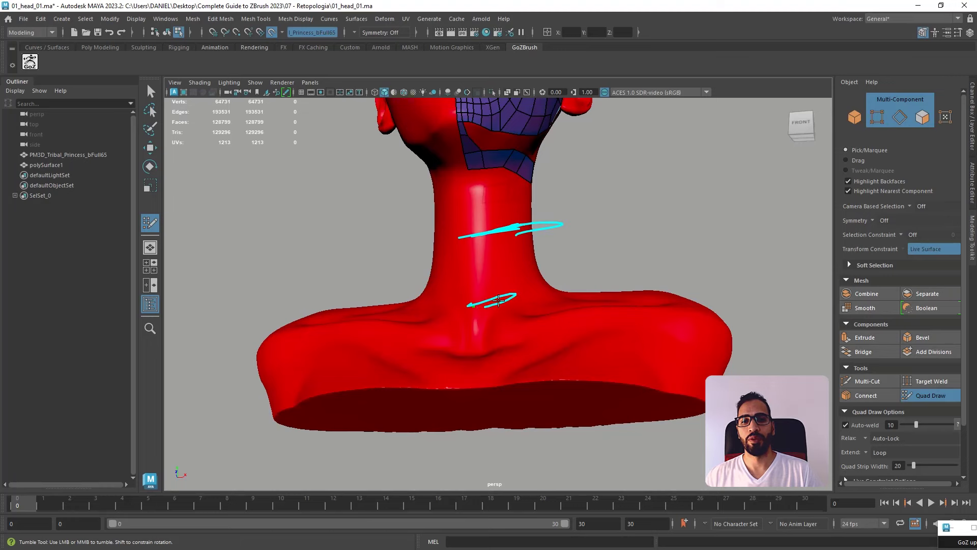
pyautogui.press('Escape')
# - Fill two adjoining long quads down the front of the neck, from the under-chin strip to the base of the neck
pyautogui.keyDown('alt'); pyautogui.moveTo(608, 262); pyautogui.dragTo(544, 331); pyautogui.keyUp('alt')
pyautogui.keyDown('alt'); pyautogui.moveTo(617, 249); pyautogui.dragTo(507, 314); pyautogui.keyUp('alt')
pyautogui.moveTo(280, 306)
pyautogui.keyDown('alt'); pyautogui.mouseDown()
pyautogui.moveTo(648, 246)
pyautogui.moveTo(492, 302)
pyautogui.mouseUp(); pyautogui.keyUp('alt')
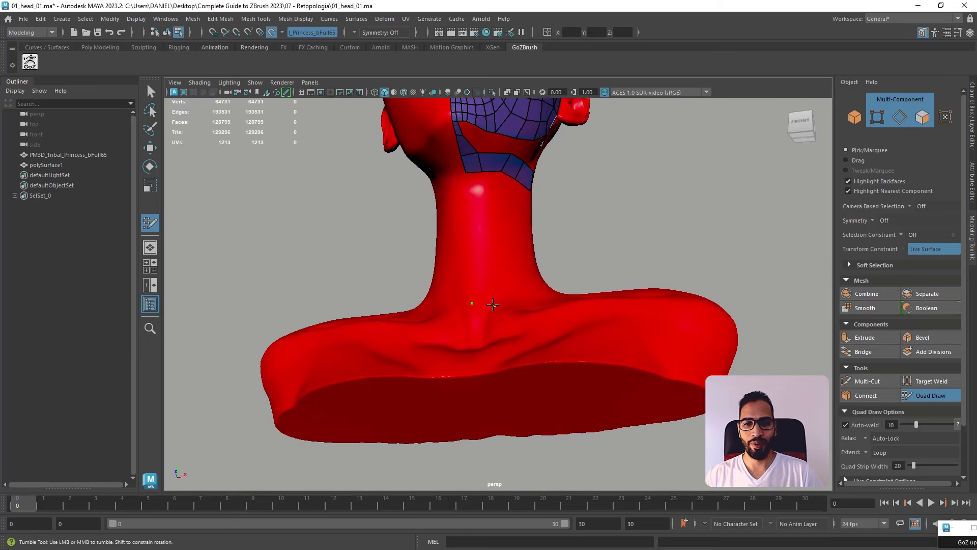
pyautogui.click(491, 303)
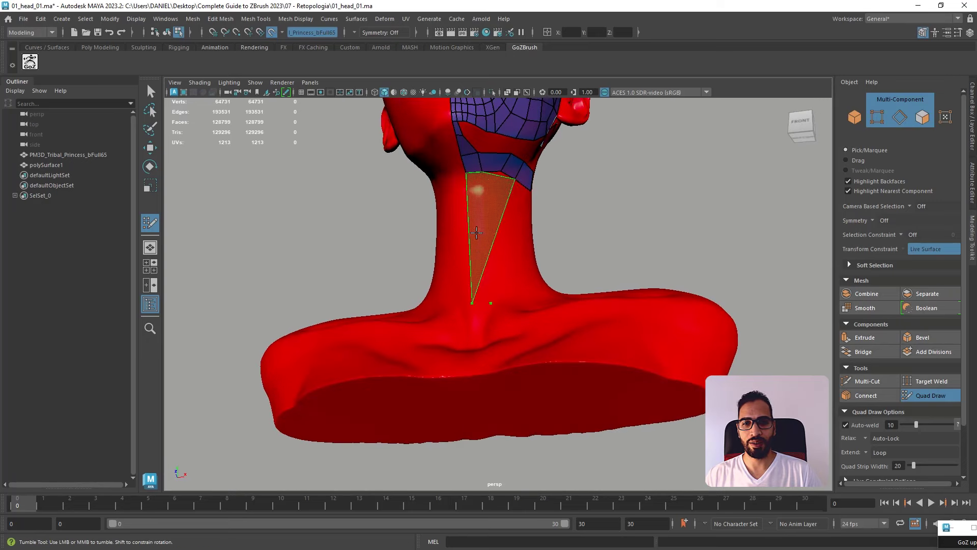
pyautogui.keyDown('shift'); pyautogui.click(475, 246); pyautogui.keyUp('shift')
pyautogui.keyDown('alt'); pyautogui.moveTo(474, 246); pyautogui.dragTo(509, 299); pyautogui.keyUp('alt')
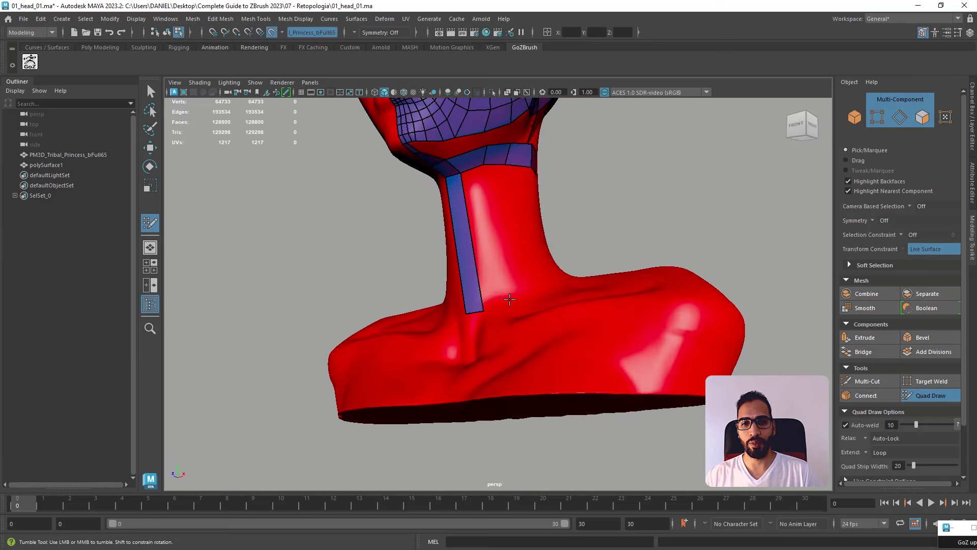
pyautogui.keyDown('shift'); pyautogui.click(486, 245); pyautogui.keyUp('shift')
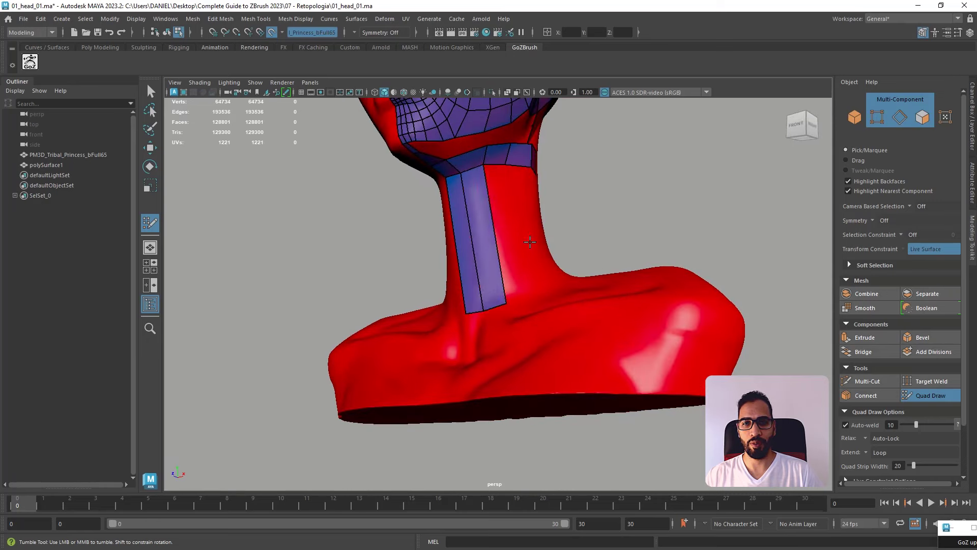
# - Fill two adjoining long quads down the back of the neck, from the strip below the nape to the neck's base
pyautogui.moveTo(486, 246)
pyautogui.keyDown('alt'); pyautogui.mouseDown()
pyautogui.moveTo(494, 285)
pyautogui.moveTo(506, 269)
pyautogui.moveTo(551, 277)
pyautogui.moveTo(546, 284)
pyautogui.moveTo(560, 271)
pyautogui.moveTo(538, 288)
pyautogui.mouseUp(); pyautogui.keyUp('alt')
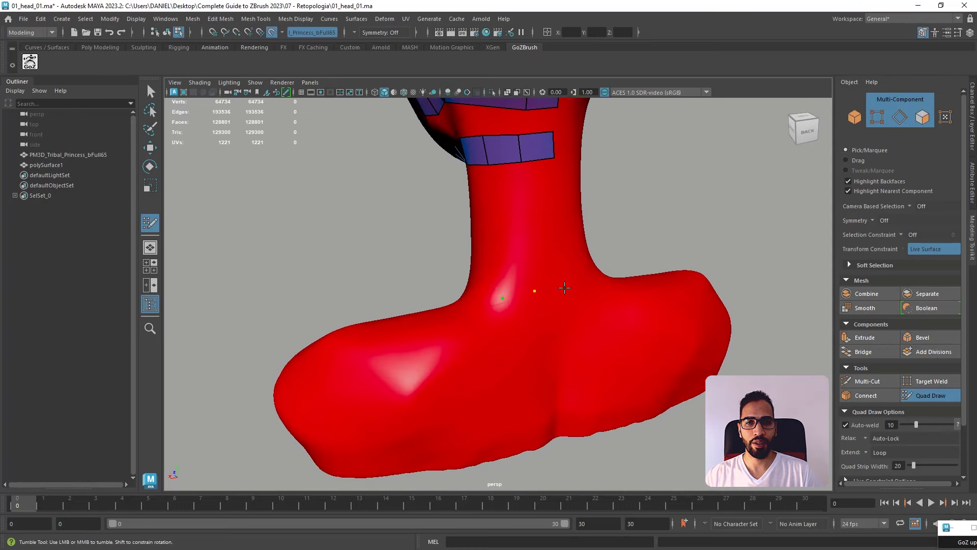
pyautogui.keyDown('shift'); pyautogui.click(550, 225); pyautogui.keyUp('shift')
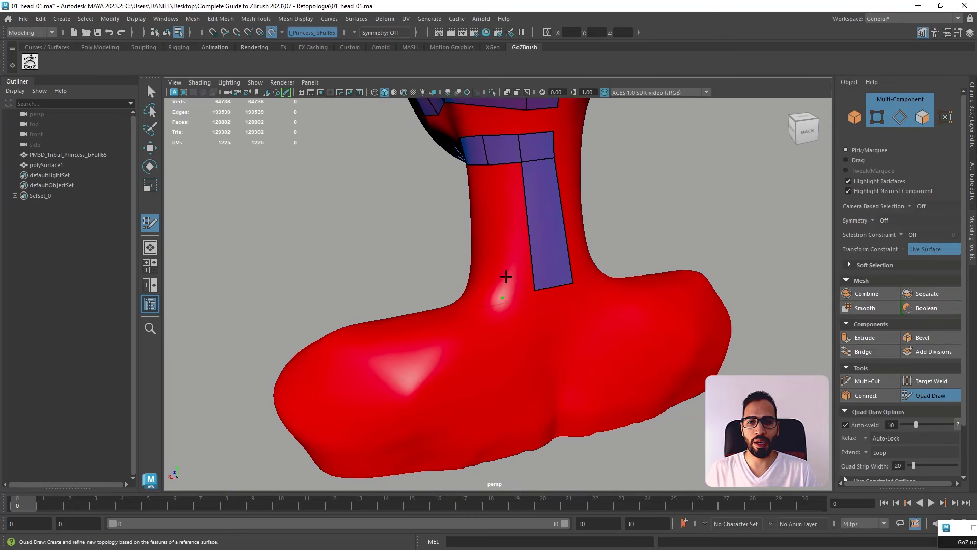
pyautogui.keyDown('alt'); pyautogui.moveTo(523, 215); pyautogui.dragTo(541, 207); pyautogui.keyUp('alt')
pyautogui.keyDown('shift'); pyautogui.click(543, 218); pyautogui.keyUp('shift')
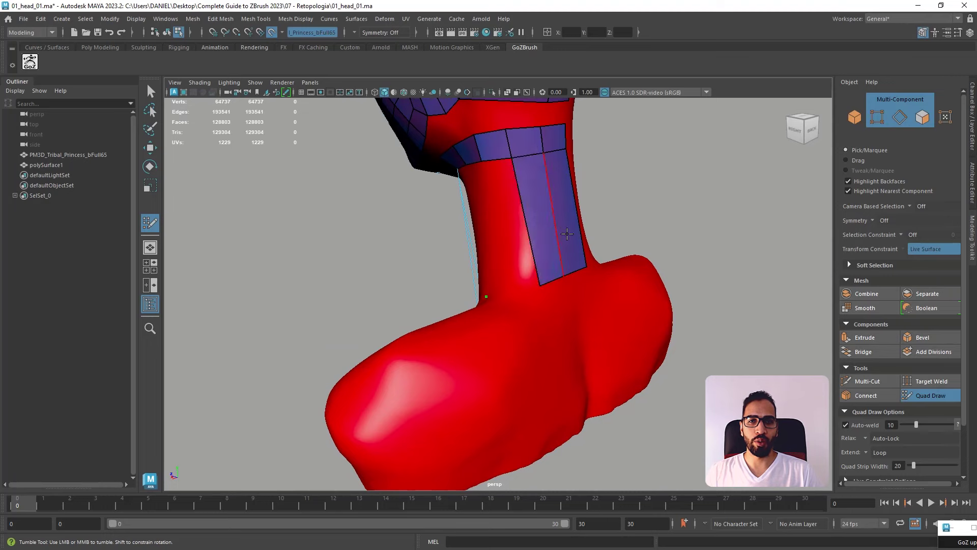
# - Fill the side of the neck with long quads that join the back columns to the front columns
pyautogui.keyDown('alt'); pyautogui.moveTo(481, 207); pyautogui.dragTo(527, 206); pyautogui.keyUp('alt')
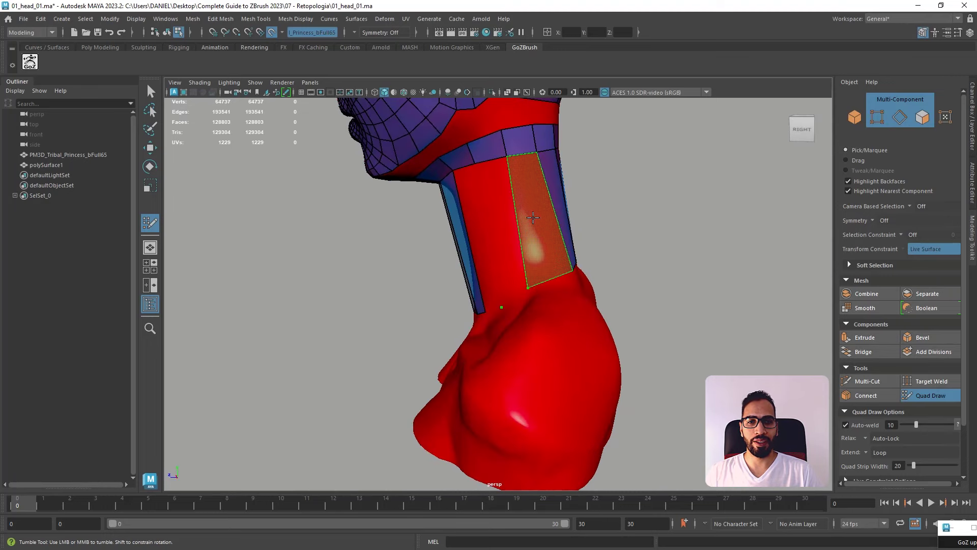
pyautogui.keyDown('shift'); pyautogui.click(533, 217); pyautogui.keyUp('shift')
pyautogui.keyDown('alt'); pyautogui.moveTo(608, 222); pyautogui.dragTo(402, 250); pyautogui.keyUp('alt')
pyautogui.keyDown('shift'); pyautogui.click(519, 223); pyautogui.keyUp('shift')
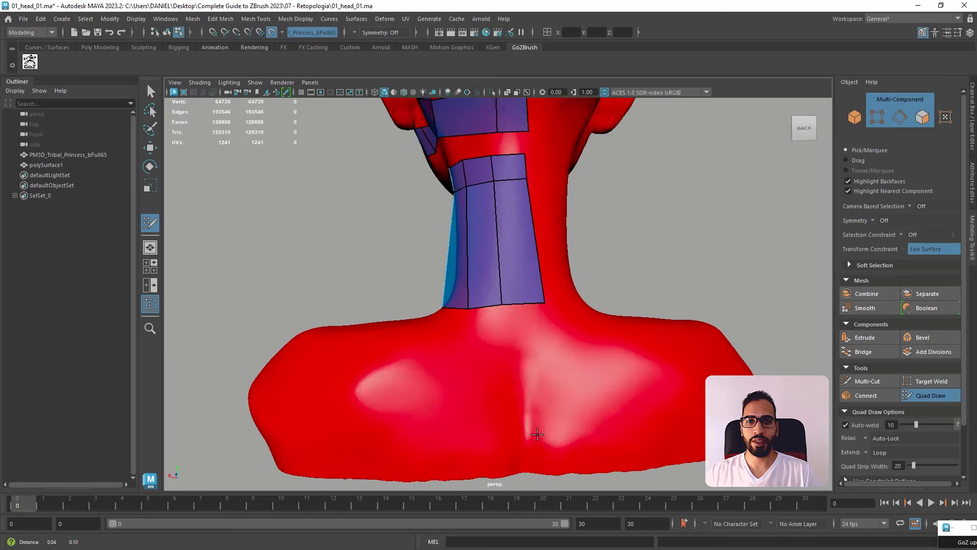
# - Fill the quad between the nape strip and the neck's upper strip along the centre line at the back
pyautogui.keyDown('alt'); pyautogui.moveTo(509, 131); pyautogui.dragTo(549, 262, button='middle'); pyautogui.keyUp('alt')
pyautogui.keyDown('alt'); pyautogui.moveTo(549, 262); pyautogui.dragTo(550, 261); pyautogui.keyUp('alt')
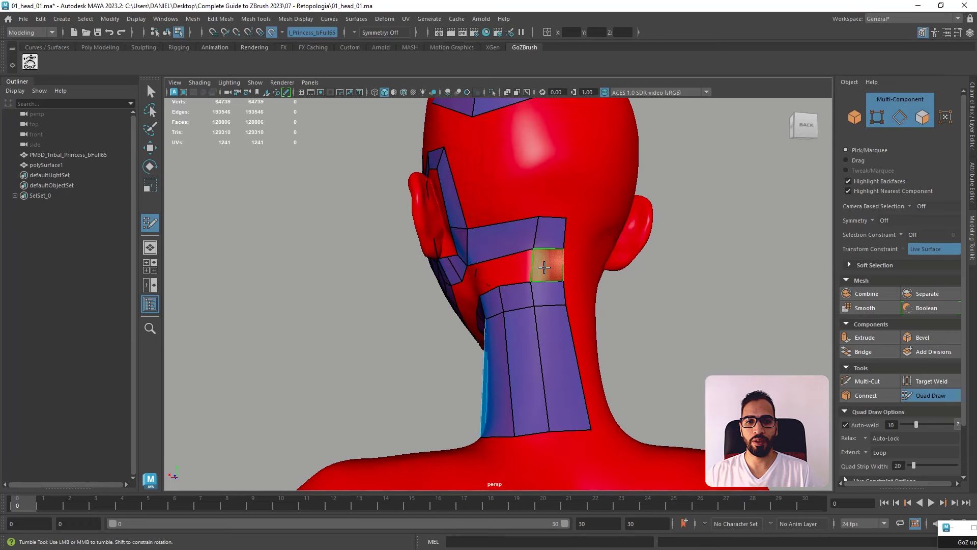
pyautogui.keyDown('alt'); pyautogui.moveTo(556, 245); pyautogui.dragTo(601, 201); pyautogui.keyUp('alt')
pyautogui.keyDown('alt'); pyautogui.moveTo(430, 298); pyautogui.dragTo(455, 298, button='right'); pyautogui.keyUp('alt')
pyautogui.keyDown('alt'); pyautogui.moveTo(464, 292); pyautogui.dragTo(448, 332); pyautogui.keyUp('alt')
pyautogui.keyDown('alt'); pyautogui.moveTo(448, 332); pyautogui.dragTo(488, 332, button='right'); pyautogui.keyUp('alt')
pyautogui.keyDown('alt'); pyautogui.moveTo(487, 332); pyautogui.dragTo(419, 333); pyautogui.keyUp('alt')
pyautogui.keyDown('alt'); pyautogui.moveTo(487, 296); pyautogui.dragTo(503, 258); pyautogui.keyUp('alt')
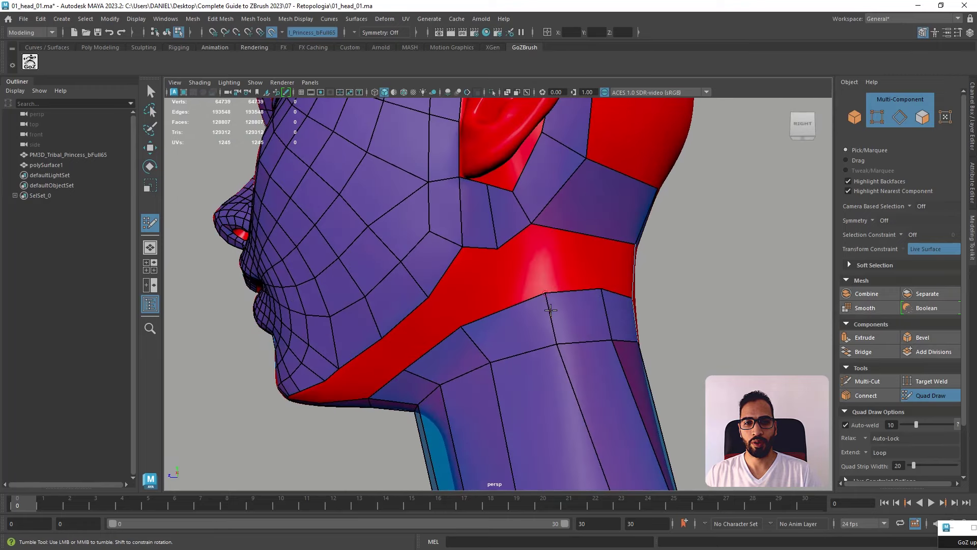
# - Insert a vertical edge loop through the rear side column of the neck and the strip quad above it
pyautogui.keyDown('alt'); pyautogui.moveTo(551, 309); pyautogui.dragTo(479, 327); pyautogui.keyUp('alt')
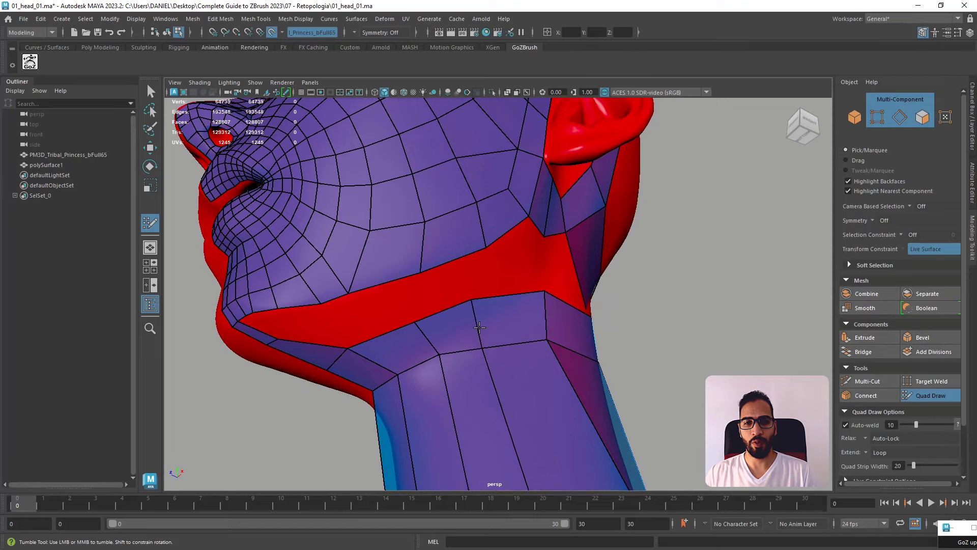
pyautogui.keyDown('alt'); pyautogui.moveTo(555, 314); pyautogui.dragTo(581, 381); pyautogui.keyUp('alt')
pyautogui.keyDown('alt'); pyautogui.moveTo(581, 380); pyautogui.dragTo(533, 347, button='middle'); pyautogui.keyUp('alt')
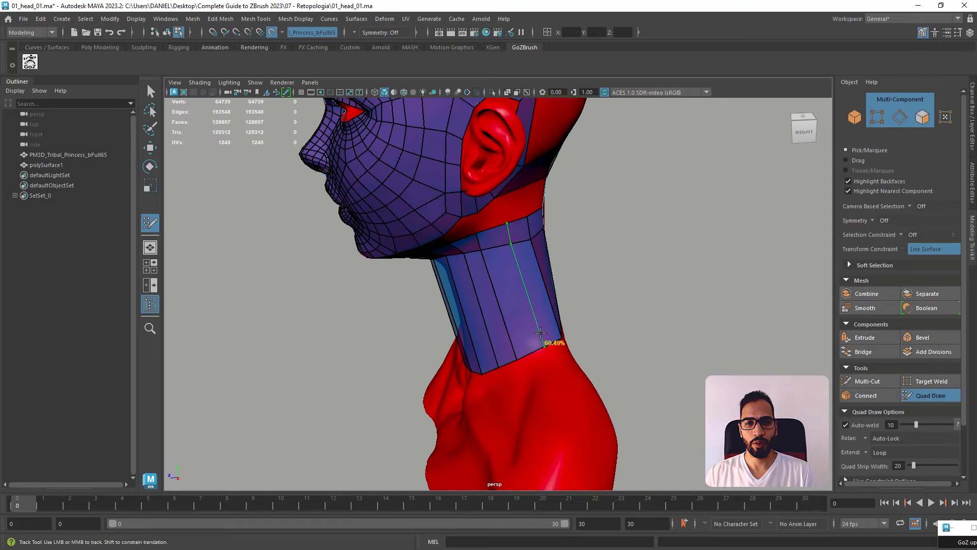
pyautogui.keyDown('alt'); pyautogui.moveTo(554, 332); pyautogui.dragTo(501, 261); pyautogui.keyUp('alt')
pyautogui.keyDown('alt'); pyautogui.moveTo(501, 261); pyautogui.dragTo(579, 348, button='middle'); pyautogui.keyUp('alt')
pyautogui.keyDown('alt'); pyautogui.moveTo(527, 290); pyautogui.dragTo(418, 279); pyautogui.keyUp('alt')
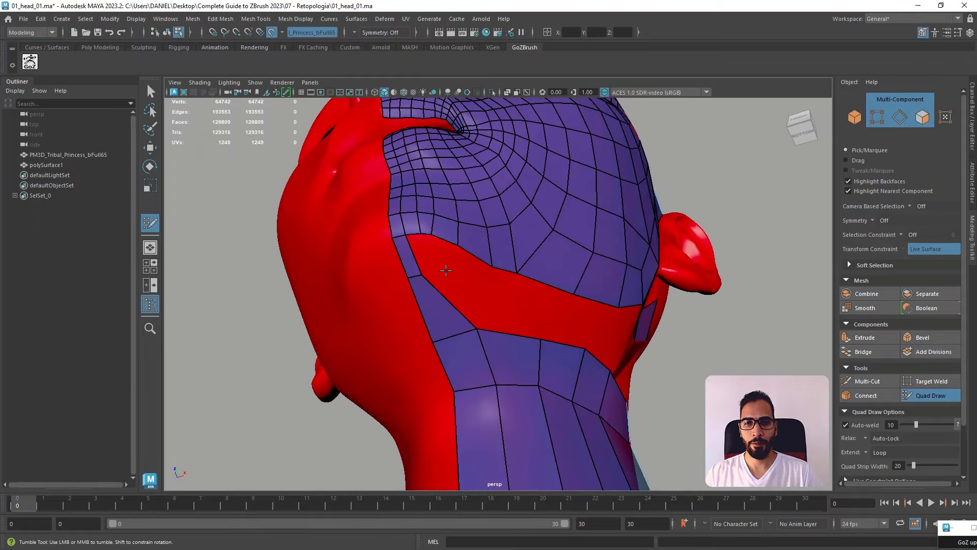
# - Move the under-chin strip's lower vertex toward the centre line and fill a new quad beside the strip under the chin
pyautogui.scroll(2, 438, 261)
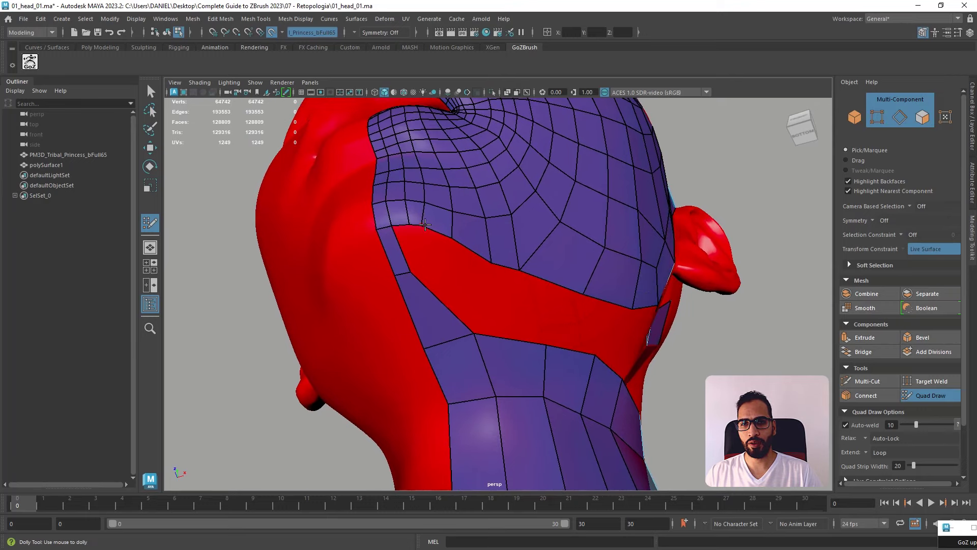
pyautogui.keyDown('alt'); pyautogui.moveTo(447, 267); pyautogui.dragTo(445, 306); pyautogui.keyUp('alt')
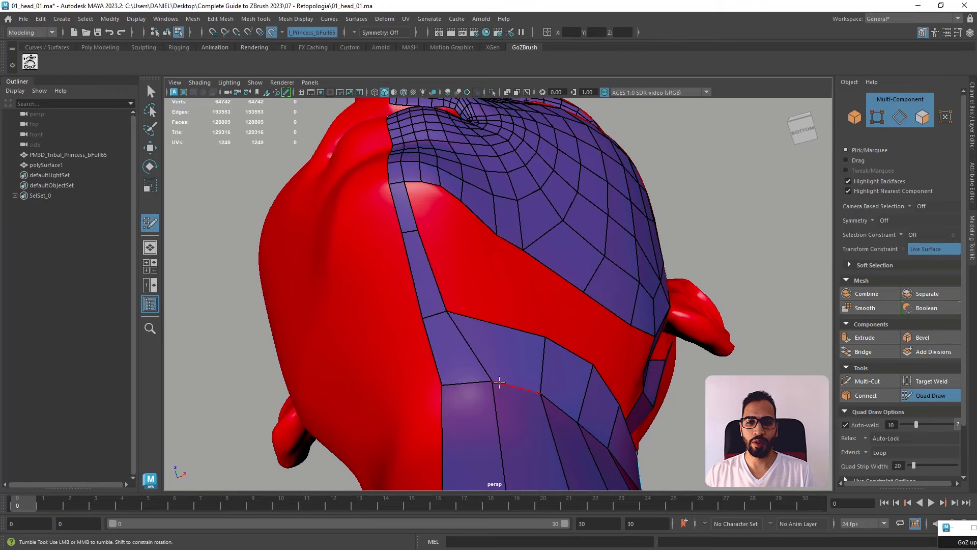
pyautogui.moveTo(499, 381); pyautogui.dragTo(476, 380)
pyautogui.keyDown('alt'); pyautogui.moveTo(541, 370); pyautogui.dragTo(519, 239); pyautogui.keyUp('alt')
pyautogui.keyDown('alt'); pyautogui.moveTo(504, 336); pyautogui.dragTo(540, 351, button='right'); pyautogui.keyUp('alt')
pyautogui.keyDown('shift'); pyautogui.click(428, 265); pyautogui.keyUp('shift')
pyautogui.keyDown('alt'); pyautogui.moveTo(429, 265); pyautogui.dragTo(467, 274); pyautogui.keyUp('alt')
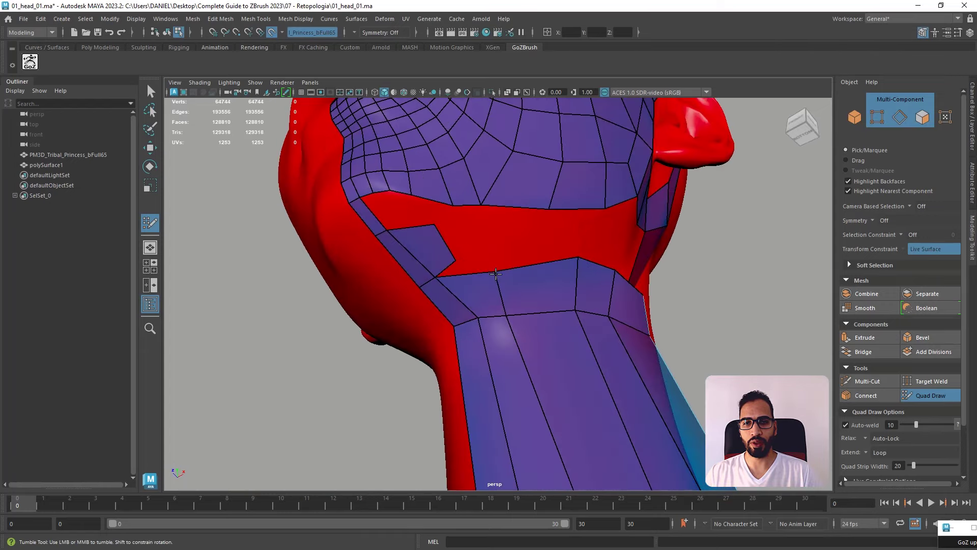
# - Delete the strip quad below the jaw and the long neck quad beneath it on the side of the neck
pyautogui.keyDown('alt'); pyautogui.moveTo(483, 242); pyautogui.dragTo(490, 271); pyautogui.keyUp('alt')
pyautogui.keyDown('ctrl'); pyautogui.keyDown('shift'); pyautogui.click(540, 317); pyautogui.keyUp('shift'); pyautogui.keyUp('ctrl')
pyautogui.keyDown('alt'); pyautogui.moveTo(500, 282); pyautogui.dragTo(467, 326, button='right'); pyautogui.keyUp('alt')
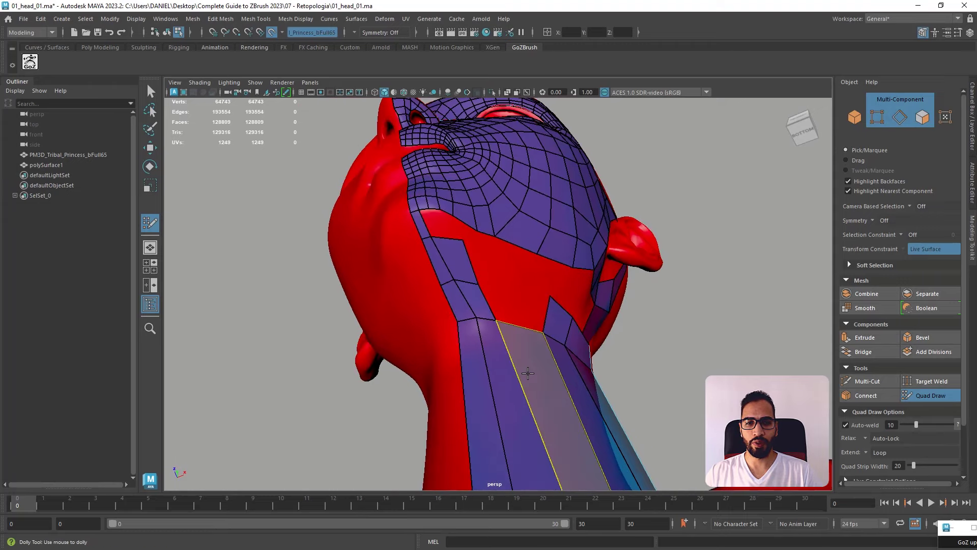
pyautogui.keyDown('ctrl'); pyautogui.keyDown('shift'); pyautogui.click(527, 373); pyautogui.keyUp('shift'); pyautogui.keyUp('ctrl')
pyautogui.keyDown('alt'); pyautogui.moveTo(523, 343); pyautogui.dragTo(452, 285, button='right'); pyautogui.keyUp('alt')
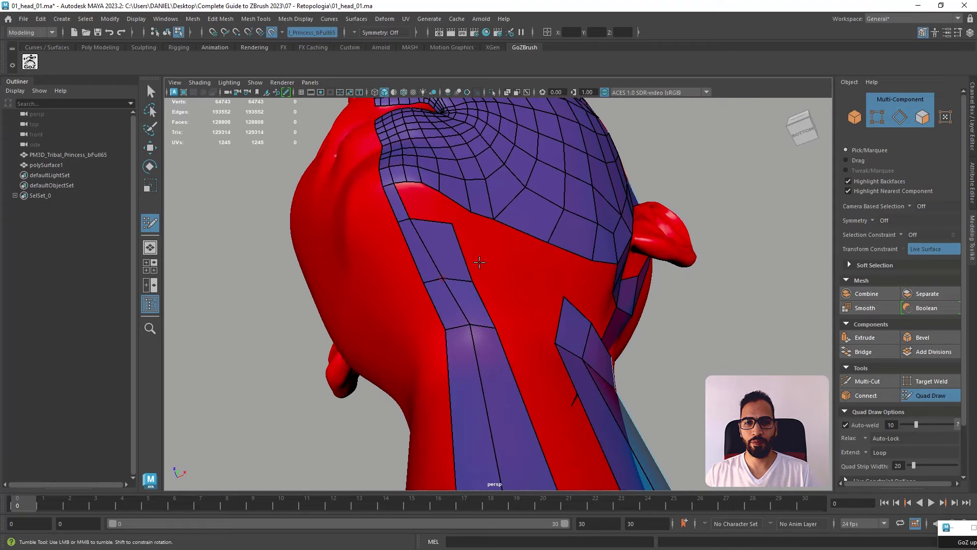
# - Fill a quad connecting the chin's lower edge to the outer corner of the widened under-chin strip
pyautogui.keyDown('alt'); pyautogui.moveTo(443, 279); pyautogui.dragTo(425, 247); pyautogui.keyUp('alt')
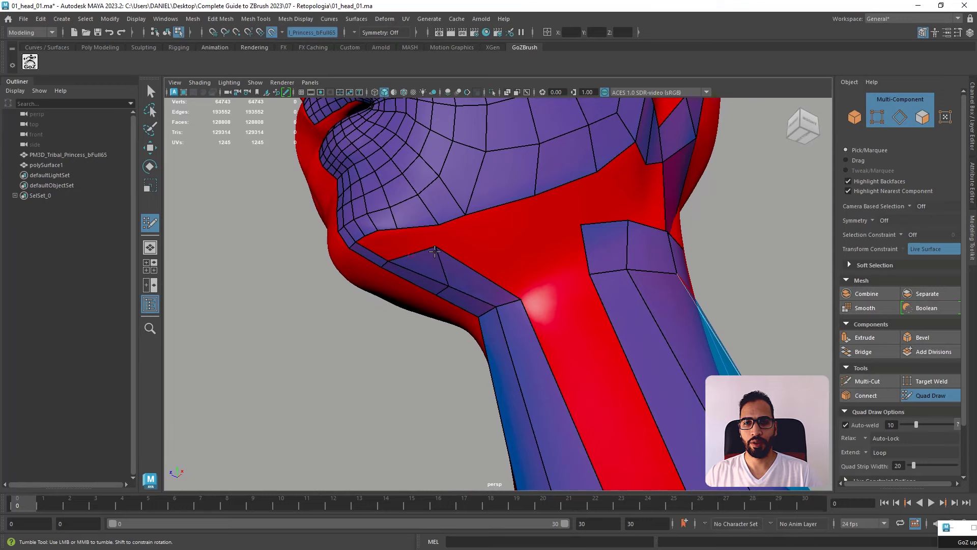
pyautogui.keyDown('alt'); pyautogui.moveTo(435, 251); pyautogui.dragTo(469, 259, button='right'); pyautogui.keyUp('alt')
pyautogui.keyDown('alt'); pyautogui.moveTo(469, 259); pyautogui.dragTo(508, 288); pyautogui.keyUp('alt')
pyautogui.keyDown('alt'); pyautogui.moveTo(433, 220); pyautogui.dragTo(472, 271, button='middle'); pyautogui.keyUp('alt')
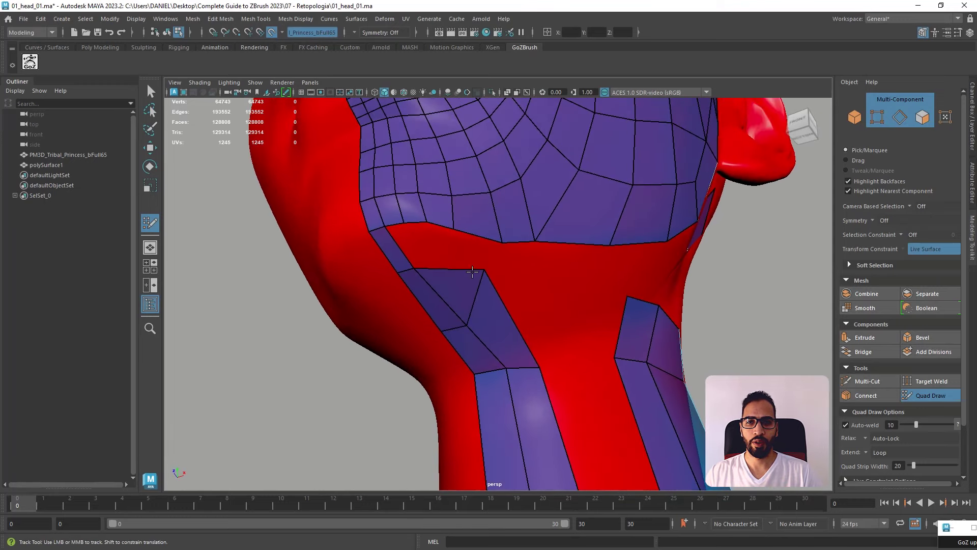
pyautogui.keyDown('shift'); pyautogui.click(450, 246); pyautogui.keyUp('shift')
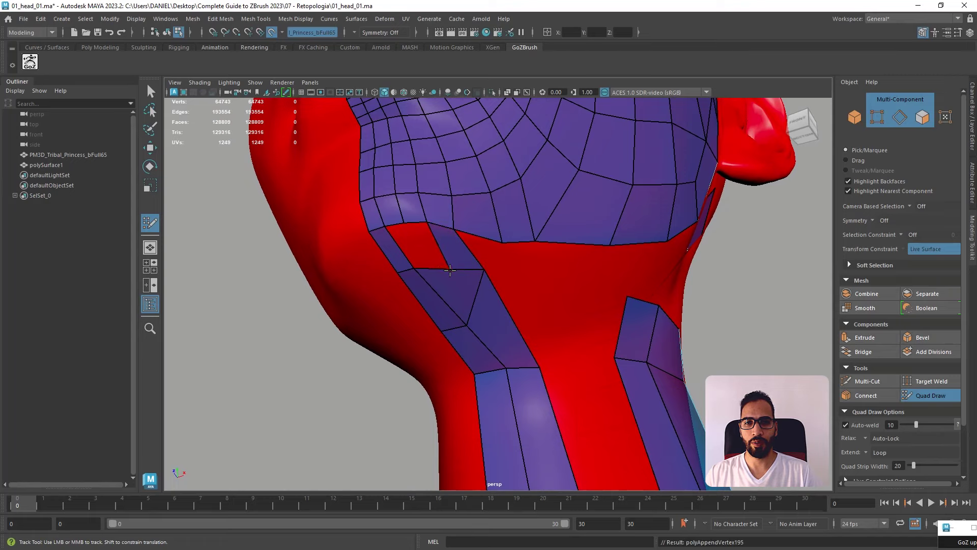
# - Undo the last gap fill and delete the middle quads of the under-chin strip
pyautogui.moveTo(450, 270)
pyautogui.keyDown('alt'); pyautogui.mouseDown()
pyautogui.moveTo(423, 233)
pyautogui.moveTo(484, 306)
pyautogui.moveTo(431, 315)
pyautogui.mouseUp(); pyautogui.keyUp('alt')
pyautogui.keyDown('shift'); pyautogui.click(424, 233); pyautogui.keyUp('shift')
pyautogui.hotkey('ctrl', 'z')
pyautogui.scroll(1, 458, 289)
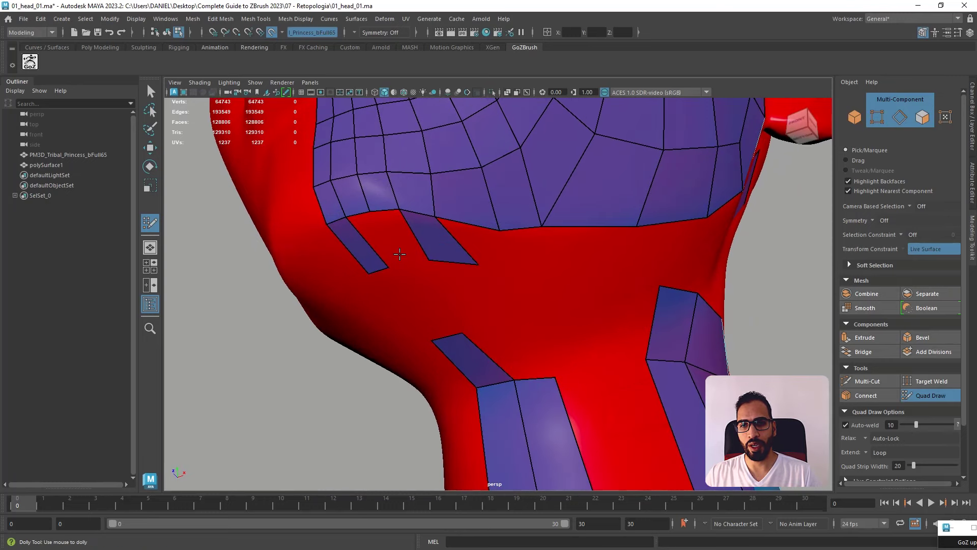
# - Fill the two gaps between the separate quads along the chin's lower edge to form a continuous row
pyautogui.keyDown('shift'); pyautogui.click(382, 240); pyautogui.keyUp('shift')
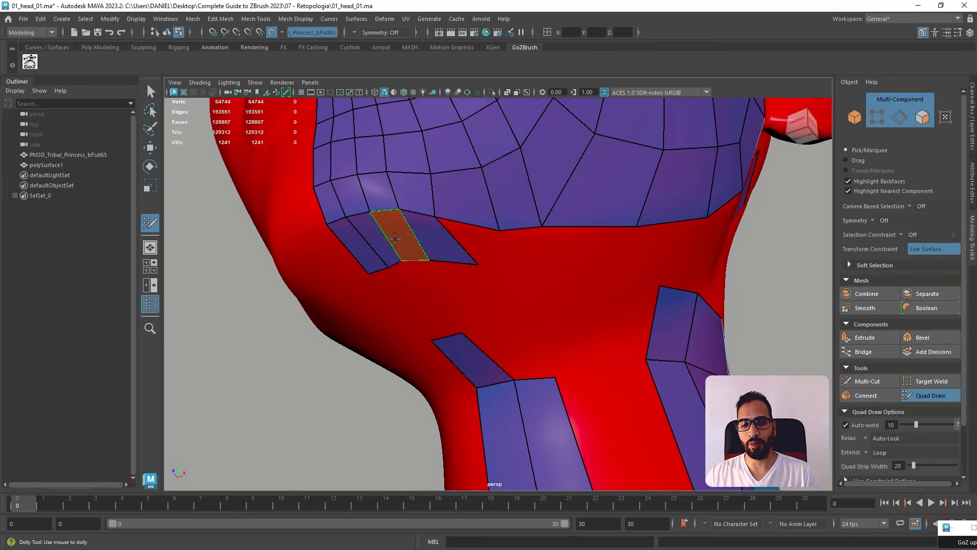
pyautogui.keyDown('shift'); pyautogui.click(398, 241); pyautogui.keyUp('shift')
pyautogui.keyDown('alt'); pyautogui.moveTo(411, 273); pyautogui.dragTo(452, 279); pyautogui.keyUp('alt')
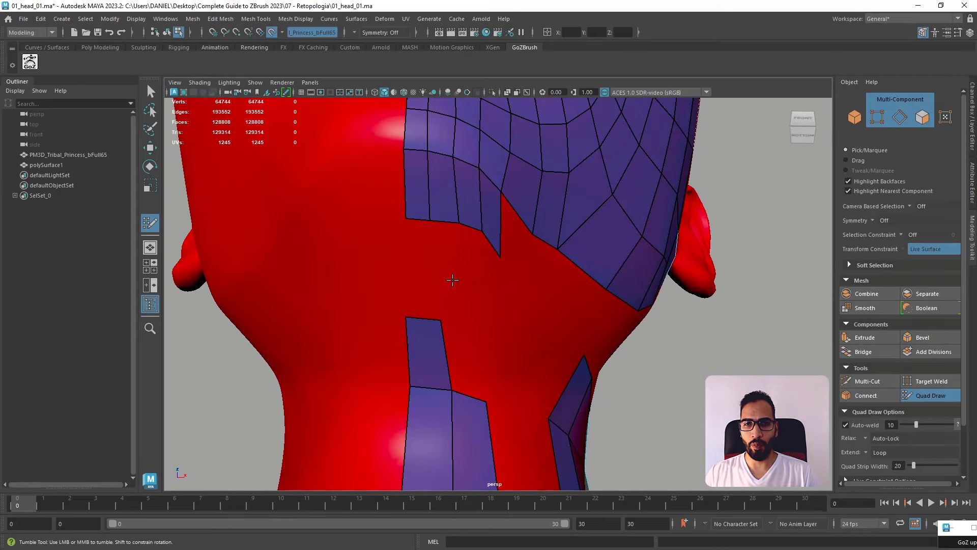
# - Fill a second row of quads under the chin, bridging the chin-edge row to the strip at the top of the neck
pyautogui.keyDown('shift'); pyautogui.click(418, 297); pyautogui.keyUp('shift')
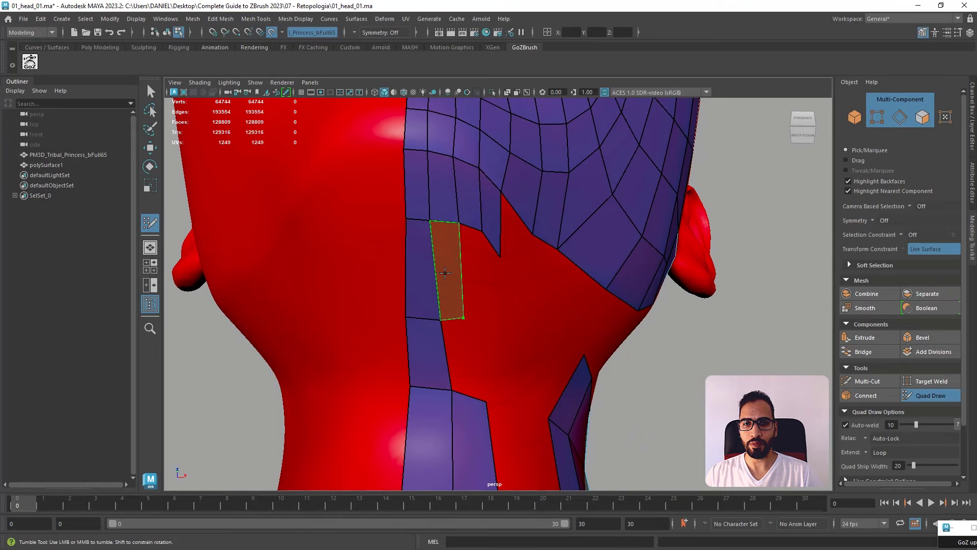
pyautogui.keyDown('shift'); pyautogui.click(445, 272); pyautogui.keyUp('shift')
pyautogui.moveTo(445, 272)
pyautogui.keyDown('alt'); pyautogui.mouseDown()
pyautogui.moveTo(478, 299)
pyautogui.moveTo(469, 306)
pyautogui.mouseUp(); pyautogui.keyUp('alt')
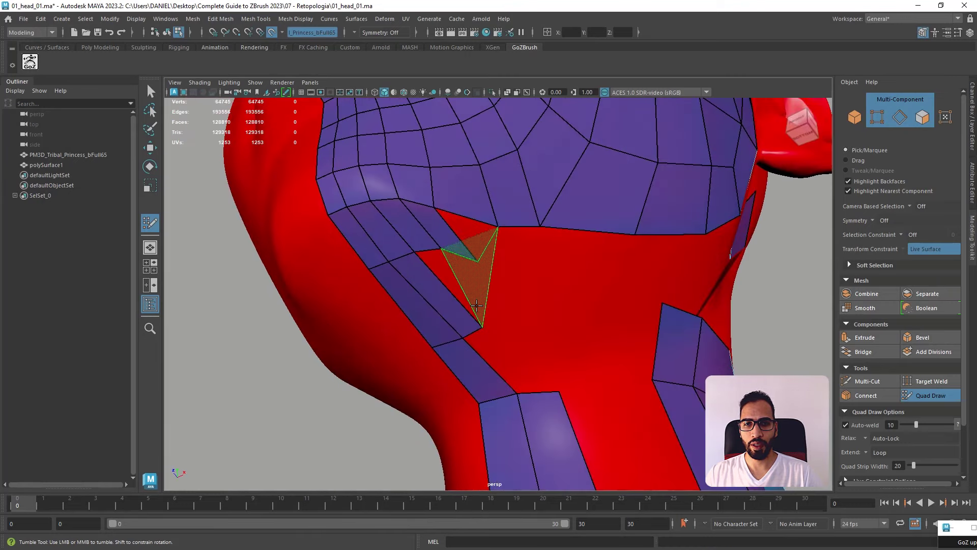
pyautogui.keyDown('shift'); pyautogui.click(469, 305); pyautogui.keyUp('shift')
# - Extend the under-chin rows with two quads running below the jaw and weld the end corner to the side-of-neck strip
pyautogui.moveTo(469, 305)
pyautogui.keyDown('alt'); pyautogui.mouseDown()
pyautogui.moveTo(420, 331)
pyautogui.moveTo(447, 300)
pyautogui.moveTo(448, 321)
pyautogui.mouseUp(); pyautogui.keyUp('alt')
pyautogui.moveTo(513, 316)
pyautogui.keyDown('alt'); pyautogui.mouseDown()
pyautogui.moveTo(533, 268)
pyautogui.moveTo(557, 273)
pyautogui.mouseUp(); pyautogui.keyUp('alt')
pyautogui.keyDown('shift'); pyautogui.click(542, 300); pyautogui.keyUp('shift')
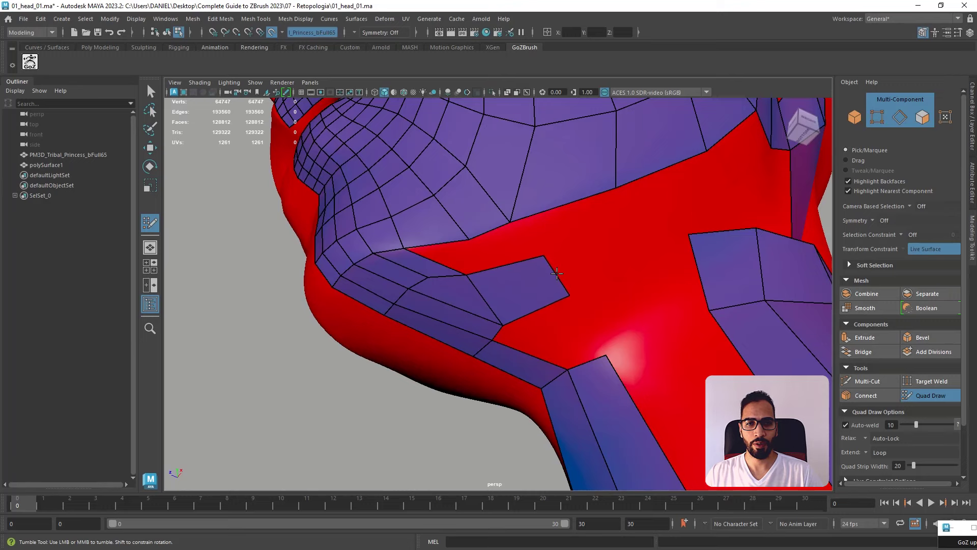
pyautogui.click(649, 253)
pyautogui.keyDown('shift'); pyautogui.click(600, 256); pyautogui.keyUp('shift')
pyautogui.keyDown('alt'); pyautogui.moveTo(685, 228); pyautogui.dragTo(667, 235); pyautogui.keyUp('alt')
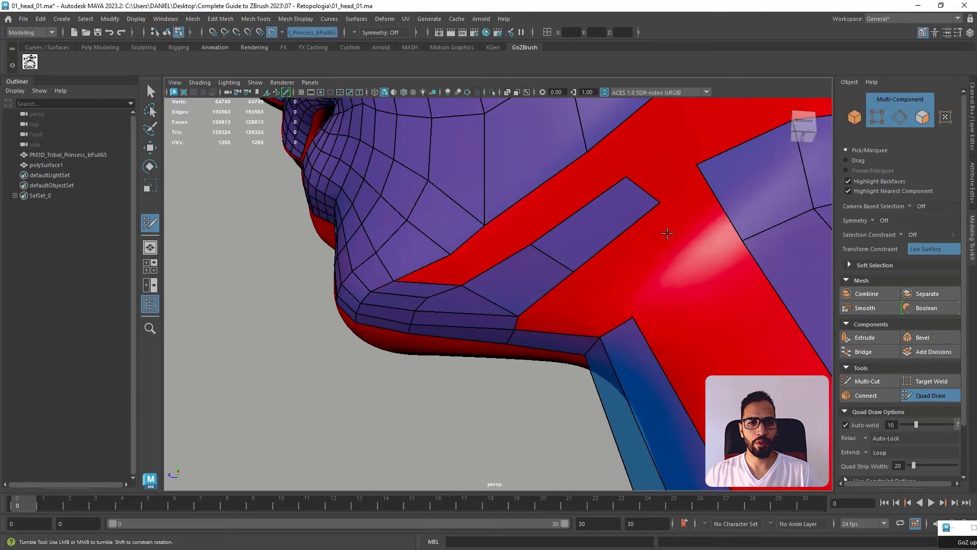
pyautogui.keyDown('alt'); pyautogui.moveTo(667, 234); pyautogui.dragTo(663, 242, button='right'); pyautogui.keyUp('alt')
pyautogui.moveTo(610, 214); pyautogui.dragTo(639, 189)
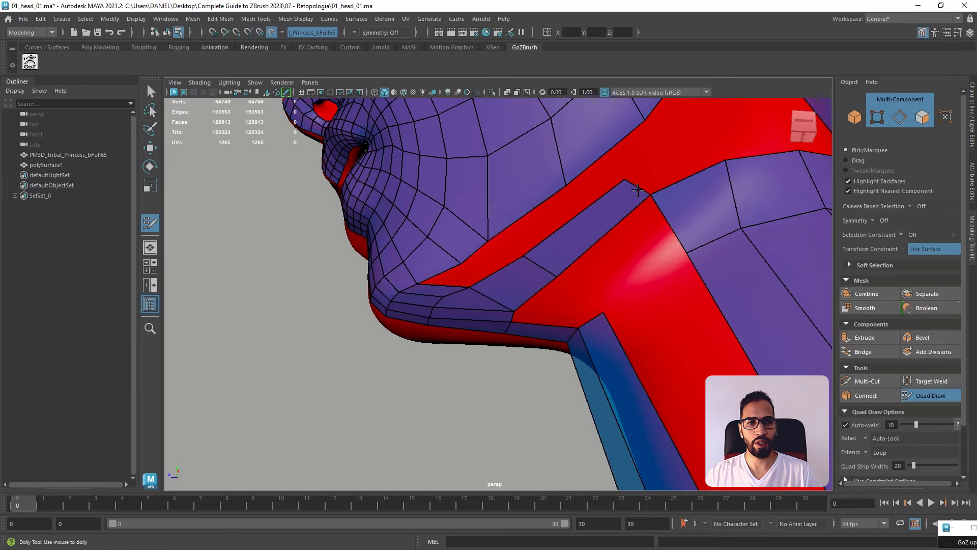
# - Insert an edge across the first quad of the jaw strip and fill the quad between that strip and the jaw edge
pyautogui.keyDown('alt'); pyautogui.moveTo(636, 204); pyautogui.dragTo(524, 155, button='right'); pyautogui.keyUp('alt')
pyautogui.keyDown('alt'); pyautogui.moveTo(623, 244); pyautogui.dragTo(489, 267); pyautogui.keyUp('alt')
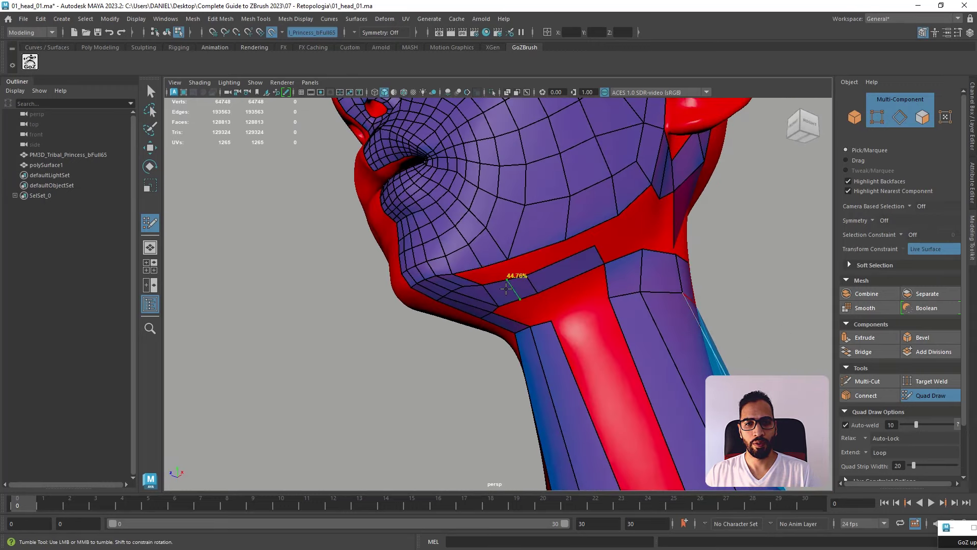
pyautogui.keyDown('shift'); pyautogui.click(490, 276); pyautogui.keyUp('shift')
pyautogui.moveTo(528, 283)
pyautogui.keyDown('alt'); pyautogui.mouseDown()
pyautogui.moveTo(581, 292)
pyautogui.moveTo(524, 291)
pyautogui.moveTo(471, 281)
pyautogui.moveTo(467, 271)
pyautogui.moveTo(382, 284)
pyautogui.moveTo(371, 300)
pyautogui.moveTo(416, 292)
pyautogui.moveTo(498, 305)
pyautogui.moveTo(509, 290)
pyautogui.moveTo(487, 247)
pyautogui.moveTo(511, 264)
pyautogui.moveTo(406, 329)
pyautogui.moveTo(448, 300)
pyautogui.mouseUp(); pyautogui.keyUp('alt')
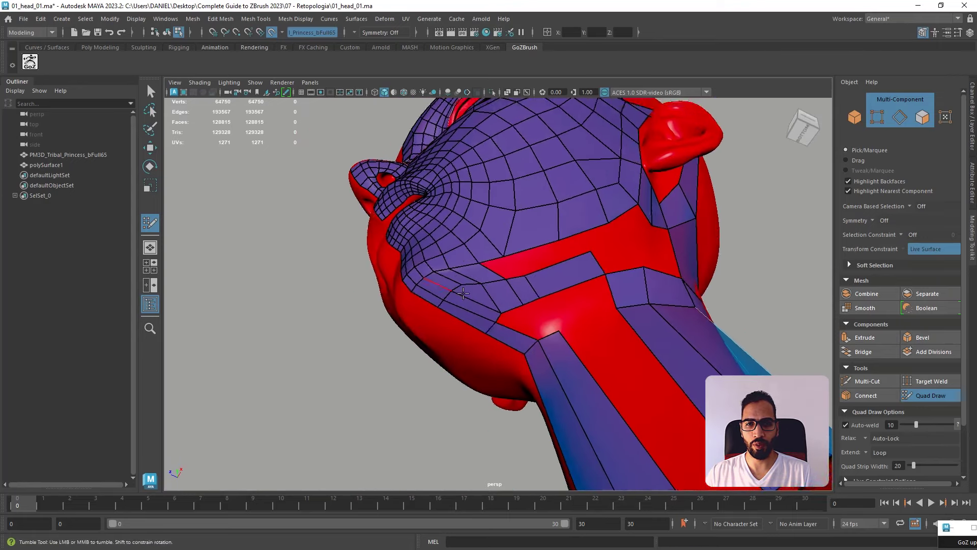
pyautogui.keyDown('alt'); pyautogui.moveTo(448, 300); pyautogui.dragTo(458, 290, button='right'); pyautogui.keyUp('alt')
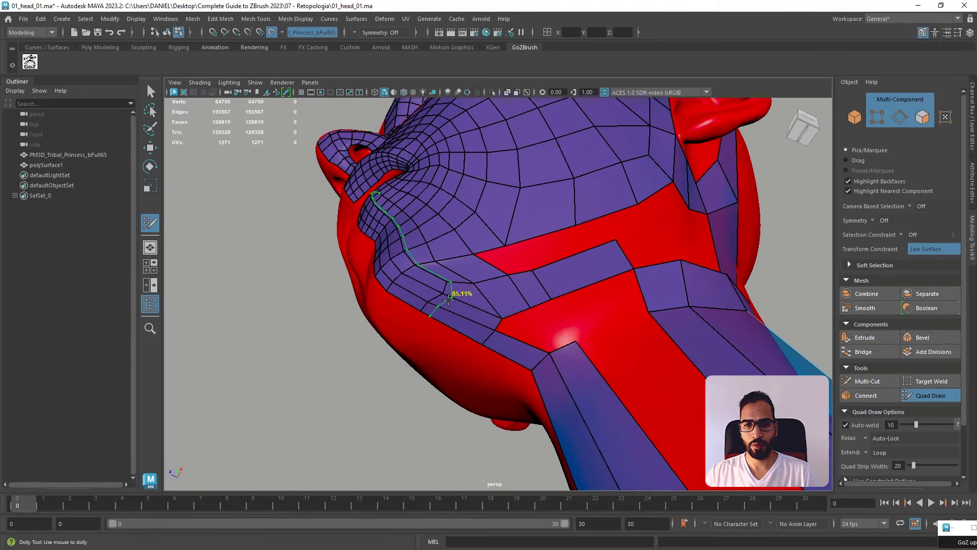
# - Insert an edge across the under-jaw strip and fill the gap between that strip and the jaw edge with quads
pyautogui.keyDown('alt'); pyautogui.moveTo(459, 305); pyautogui.dragTo(527, 262); pyautogui.keyUp('alt')
pyautogui.keyDown('shift'); pyautogui.click(506, 261); pyautogui.keyUp('shift')
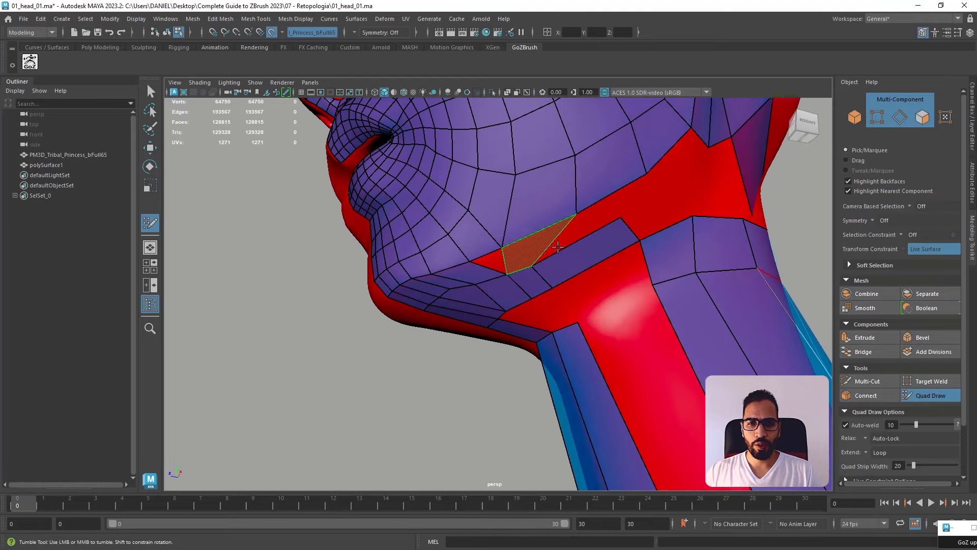
pyautogui.keyDown('alt'); pyautogui.moveTo(570, 231); pyautogui.dragTo(564, 247); pyautogui.keyUp('alt')
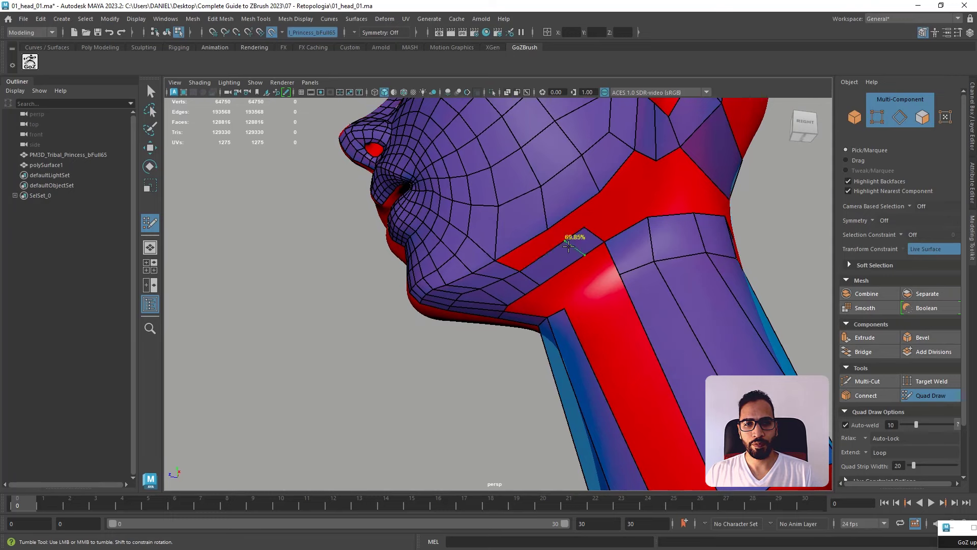
pyautogui.keyDown('ctrl'); pyautogui.click(568, 247); pyautogui.keyUp('ctrl')
pyautogui.keyDown('shift'); pyautogui.click(548, 245); pyautogui.keyUp('shift')
pyautogui.moveTo(594, 235)
pyautogui.mouseDown()
pyautogui.moveTo(616, 223)
pyautogui.moveTo(623, 162)
pyautogui.mouseUp()
pyautogui.keyDown('shift'); pyautogui.click(641, 203); pyautogui.keyUp('shift')
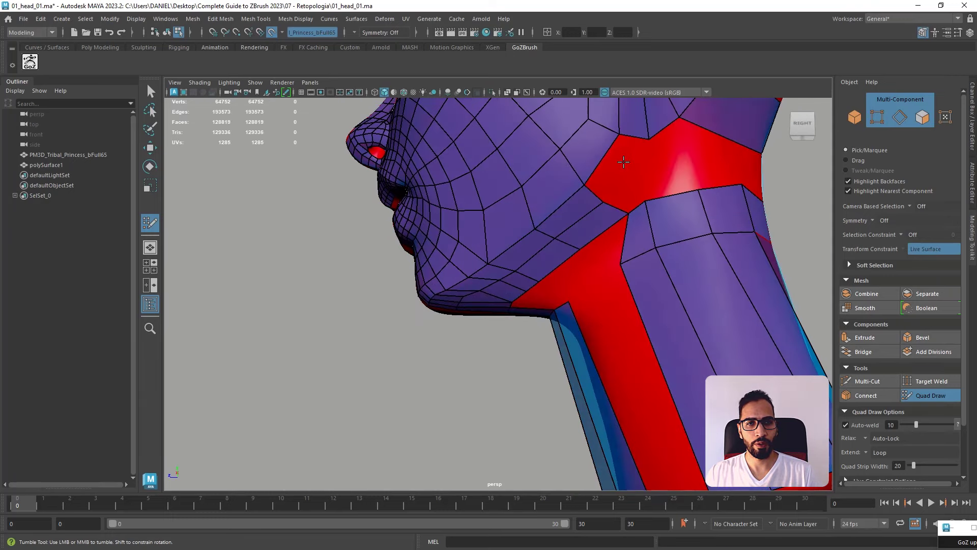
pyautogui.keyDown('shift'); pyautogui.click(623, 162); pyautogui.keyUp('shift')
# - Examine the face, chin and jaw topology from the side, three-quarter and front
pyautogui.keyDown('alt'); pyautogui.moveTo(623, 162); pyautogui.dragTo(559, 205, button='right'); pyautogui.keyUp('alt')
pyautogui.keyDown('alt'); pyautogui.moveTo(559, 205); pyautogui.dragTo(514, 276); pyautogui.keyUp('alt')
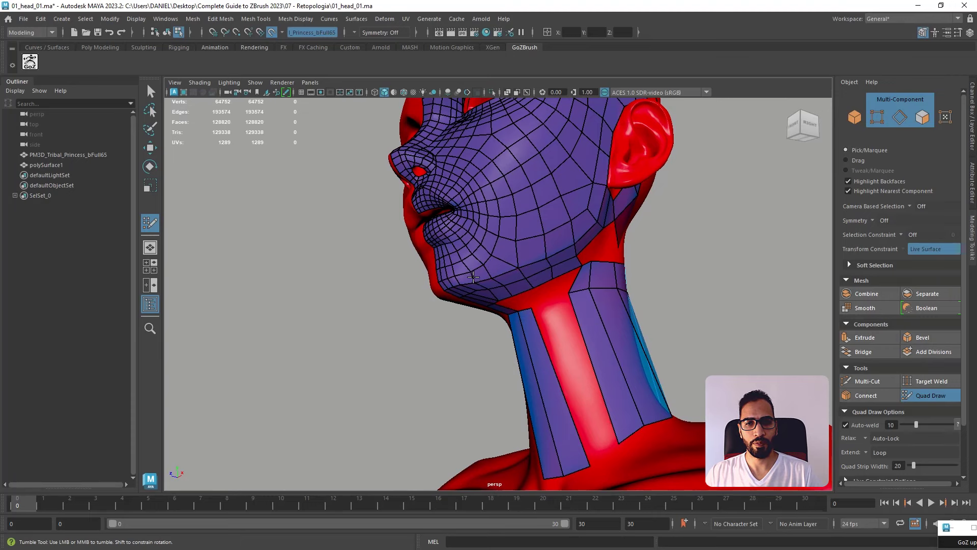
pyautogui.scroll(3, 473, 277)
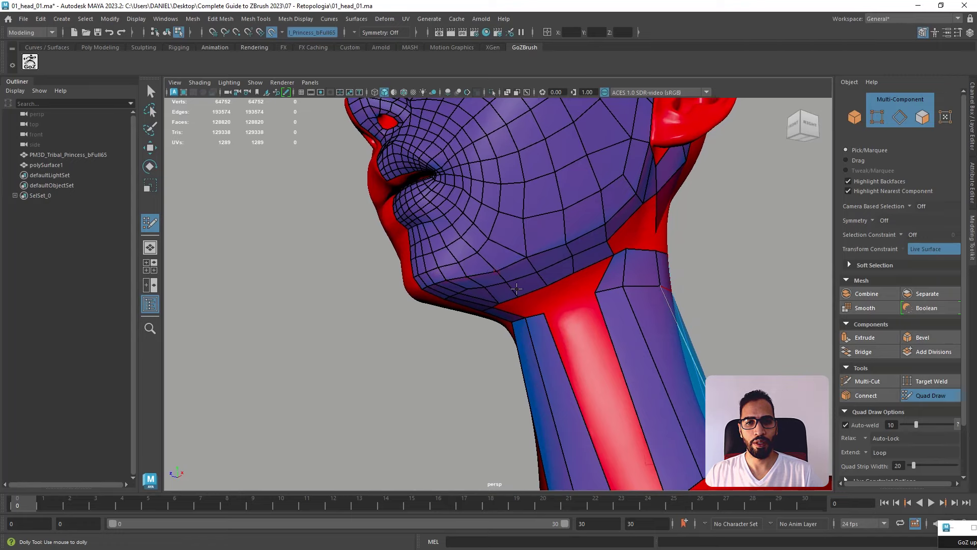
pyautogui.keyDown('alt'); pyautogui.moveTo(517, 288); pyautogui.dragTo(506, 236); pyautogui.keyUp('alt')
pyautogui.scroll(2, 575, 258)
pyautogui.scroll(-3, 575, 258)
pyautogui.scroll(2, 554, 239)
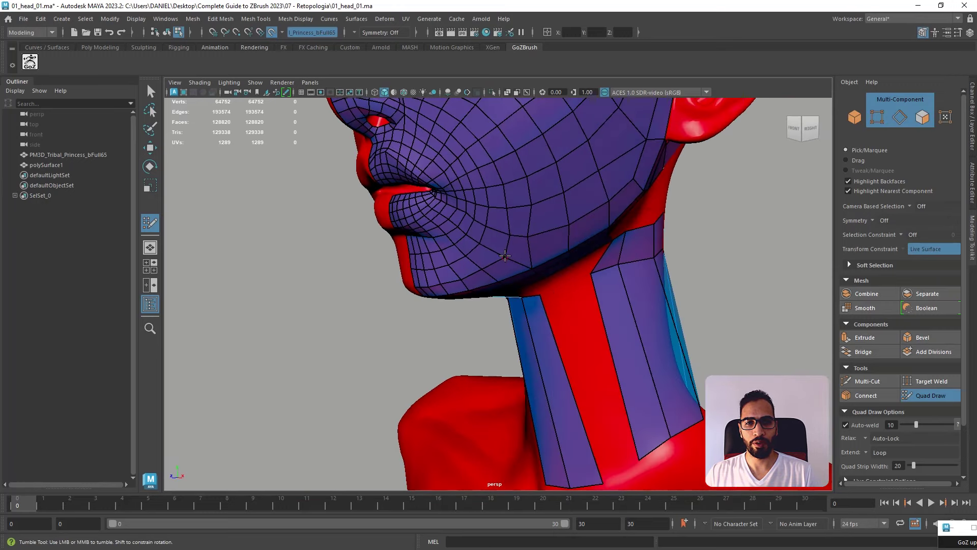
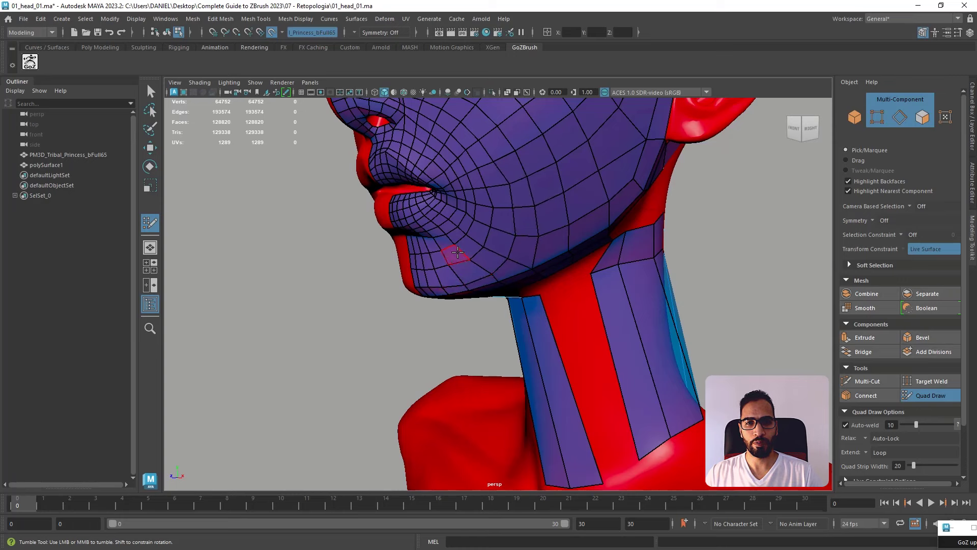
pyautogui.keyDown('alt'); pyautogui.moveTo(498, 236); pyautogui.dragTo(524, 244); pyautogui.keyUp('alt')
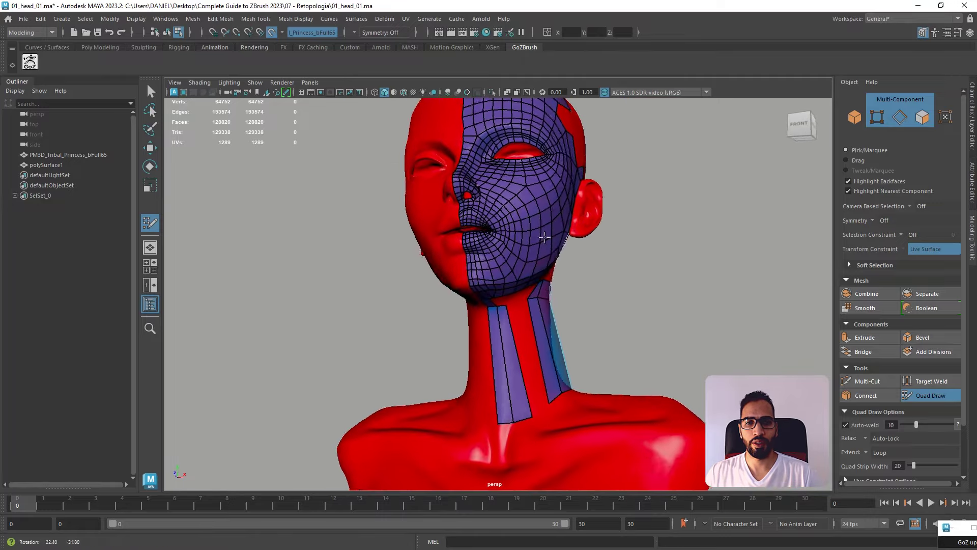
pyautogui.keyDown('alt'); pyautogui.moveTo(502, 267); pyautogui.dragTo(561, 272, button='right'); pyautogui.keyUp('alt')
pyautogui.keyDown('alt'); pyautogui.moveTo(562, 273); pyautogui.dragTo(638, 133); pyautogui.keyUp('alt')
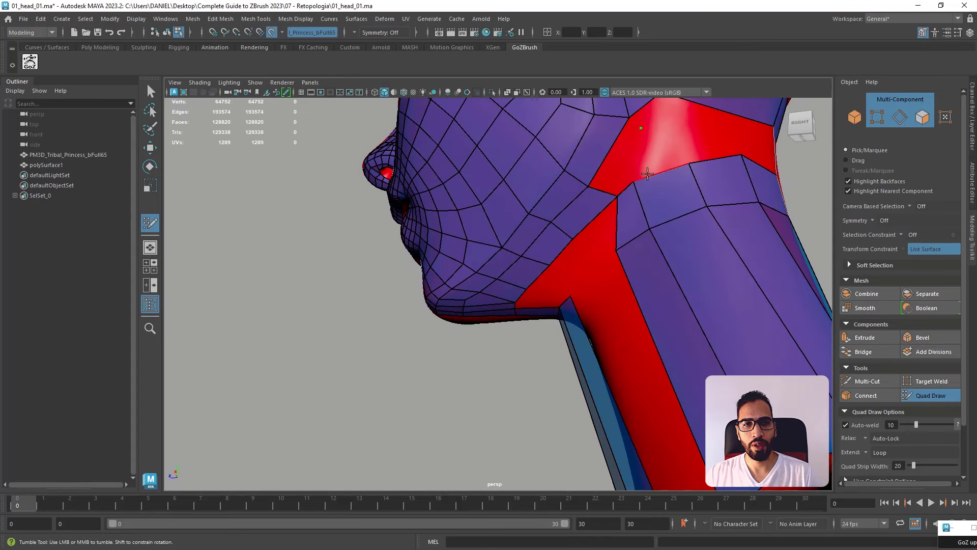
# - Fill a quad under the jaw connecting the under-chin mesh to the top of the front neck strip
pyautogui.keyDown('alt'); pyautogui.moveTo(647, 174); pyautogui.dragTo(748, 224); pyautogui.keyUp('alt')
pyautogui.keyDown('alt'); pyautogui.moveTo(749, 224); pyautogui.dragTo(558, 230, button='right'); pyautogui.keyUp('alt')
pyautogui.keyDown('alt'); pyautogui.moveTo(558, 230); pyautogui.dragTo(548, 199); pyautogui.keyUp('alt')
pyautogui.keyDown('alt'); pyautogui.moveTo(547, 198); pyautogui.dragTo(579, 333, button='right'); pyautogui.keyUp('alt')
pyautogui.keyDown('alt'); pyautogui.moveTo(578, 333); pyautogui.dragTo(542, 313); pyautogui.keyUp('alt')
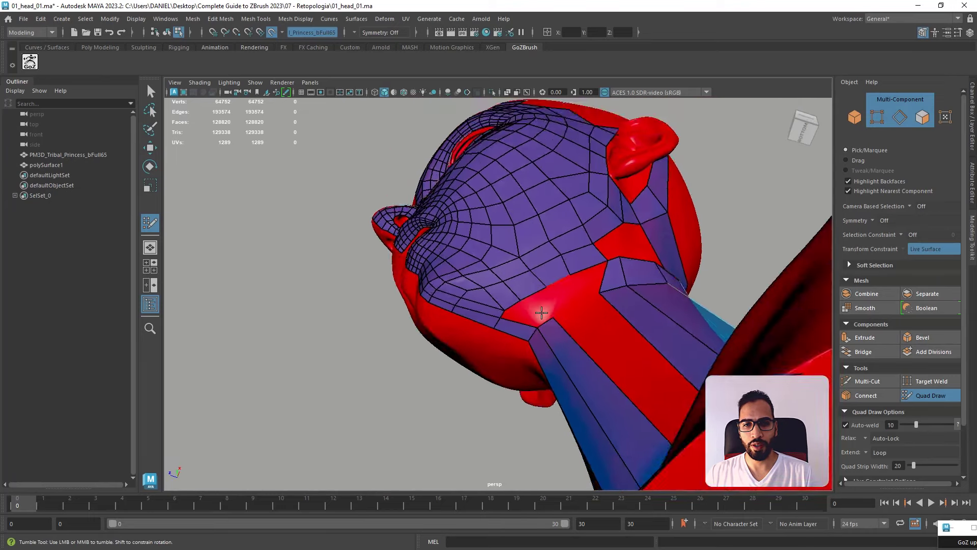
pyautogui.keyDown('alt'); pyautogui.moveTo(541, 313); pyautogui.dragTo(545, 318, button='right'); pyautogui.keyUp('alt')
pyautogui.keyDown('shift'); pyautogui.click(539, 319); pyautogui.keyUp('shift')
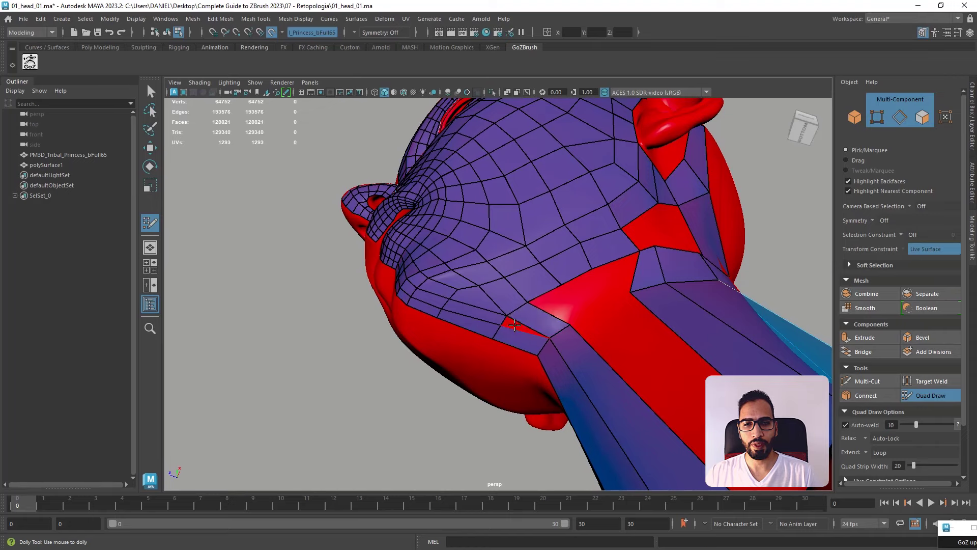
# - Delete the triangular faces beside the centreline under the chin and refill that gap with a single quad
pyautogui.keyDown('alt'); pyautogui.moveTo(505, 321); pyautogui.dragTo(530, 315); pyautogui.keyUp('alt')
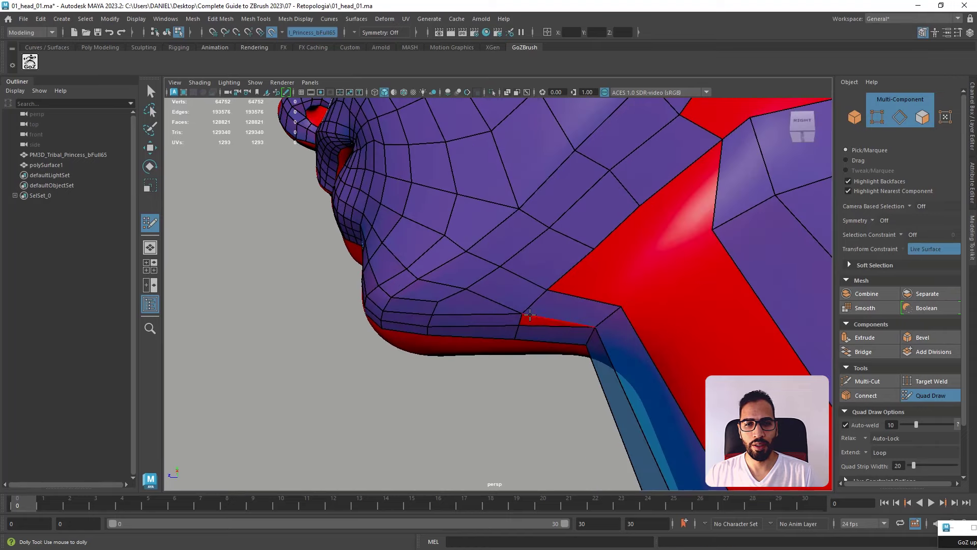
pyautogui.keyDown('alt'); pyautogui.moveTo(540, 323); pyautogui.dragTo(489, 325, button='right'); pyautogui.keyUp('alt')
pyautogui.keyDown('alt'); pyautogui.moveTo(488, 325); pyautogui.dragTo(598, 284); pyautogui.keyUp('alt')
pyautogui.hotkey('ctrl', 'z')
pyautogui.keyDown('alt'); pyautogui.moveTo(511, 325); pyautogui.dragTo(516, 359, button='right'); pyautogui.keyUp('alt')
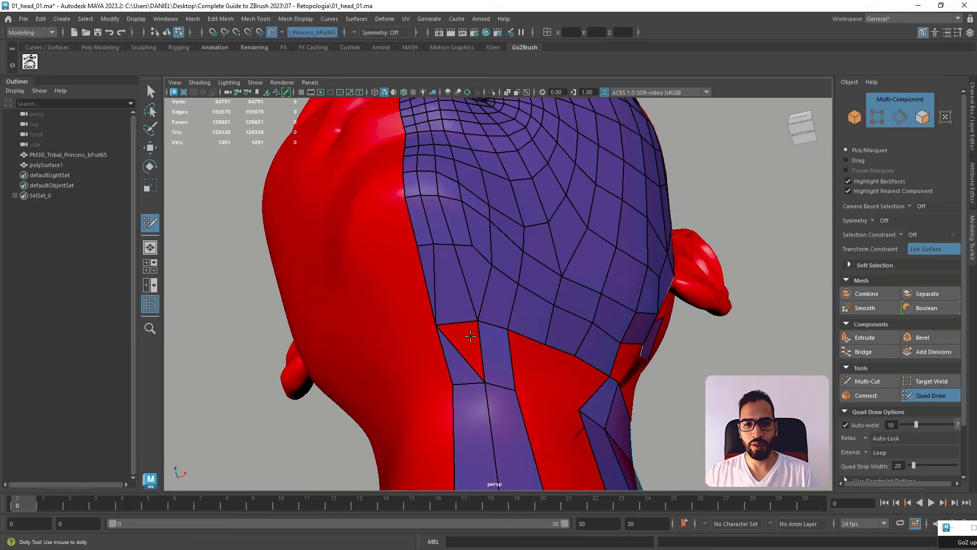
pyautogui.keyDown('alt'); pyautogui.moveTo(473, 324); pyautogui.dragTo(467, 290, button='right'); pyautogui.keyUp('alt')
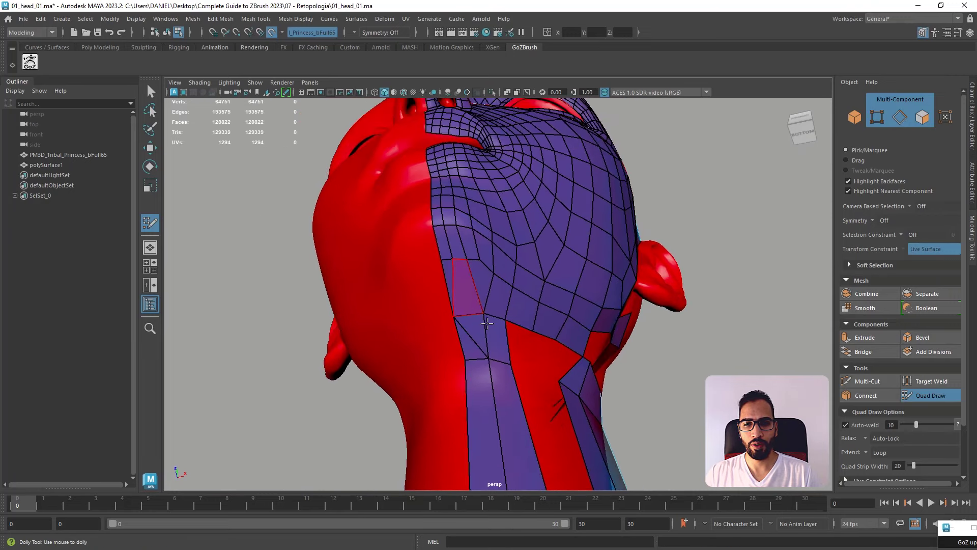
pyautogui.keyDown('ctrl'); pyautogui.keyDown('shift'); pyautogui.click(476, 342); pyautogui.keyUp('shift'); pyautogui.keyUp('ctrl')
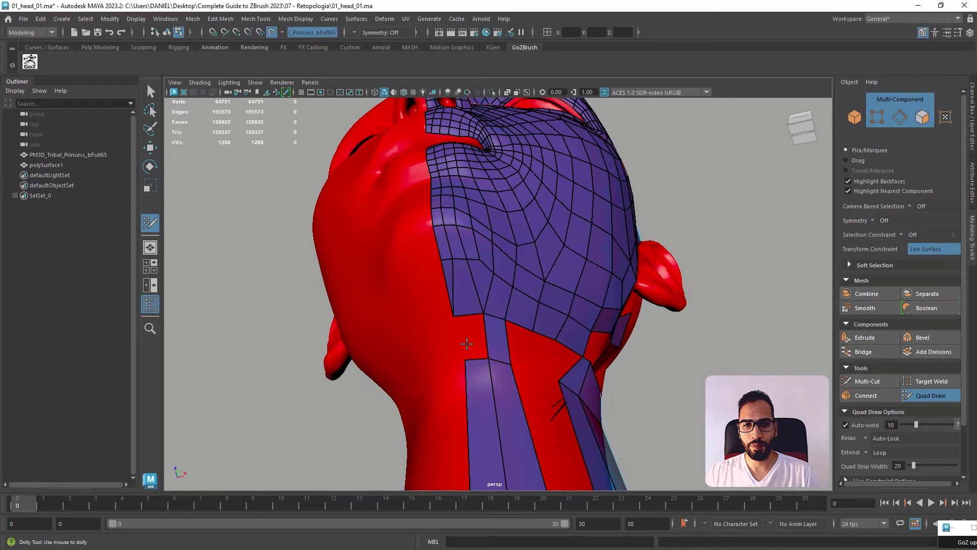
pyautogui.keyDown('shift'); pyautogui.click(475, 339); pyautogui.keyUp('shift')
# - Fill the long gap between the front and side neck strips and the opening below the jaw with quads, and relax them
pyautogui.moveTo(474, 338)
pyautogui.keyDown('alt'); pyautogui.mouseDown()
pyautogui.moveTo(503, 342)
pyautogui.moveTo(449, 333)
pyautogui.moveTo(488, 280)
pyautogui.moveTo(572, 322)
pyautogui.moveTo(565, 310)
pyautogui.mouseUp(); pyautogui.keyUp('alt')
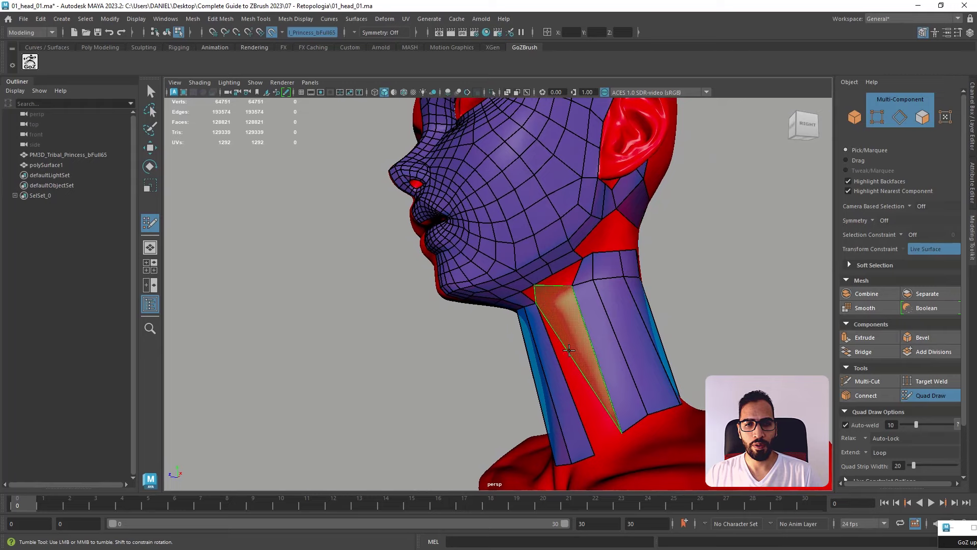
pyautogui.keyDown('shift'); pyautogui.click(555, 338); pyautogui.keyUp('shift')
pyautogui.moveTo(551, 346)
pyautogui.keyDown('alt'); pyautogui.mouseDown()
pyautogui.moveTo(532, 349)
pyautogui.moveTo(629, 338)
pyautogui.moveTo(626, 297)
pyautogui.moveTo(618, 343)
pyautogui.mouseUp(); pyautogui.keyUp('alt')
pyautogui.scroll(3, 617, 342)
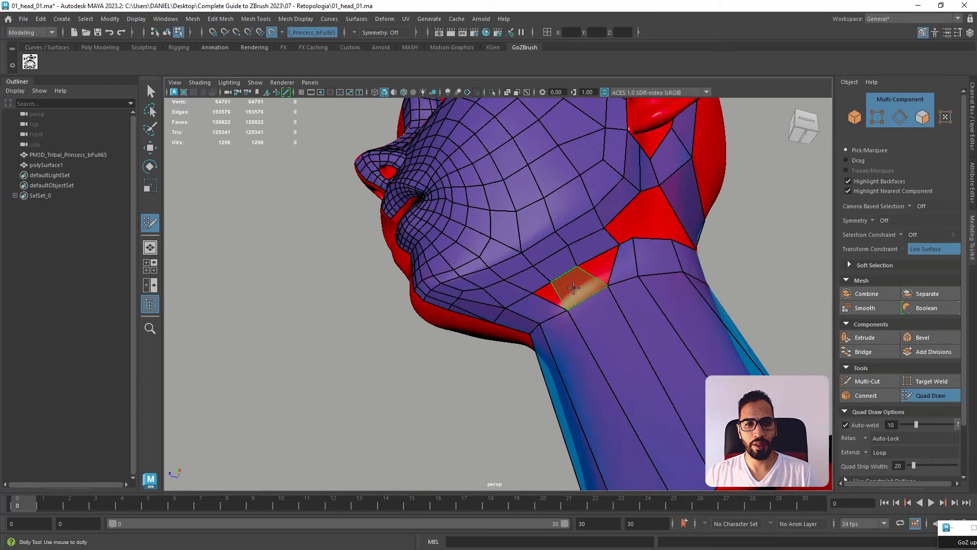
pyautogui.keyDown('shift'); pyautogui.click(573, 288); pyautogui.keyUp('shift')
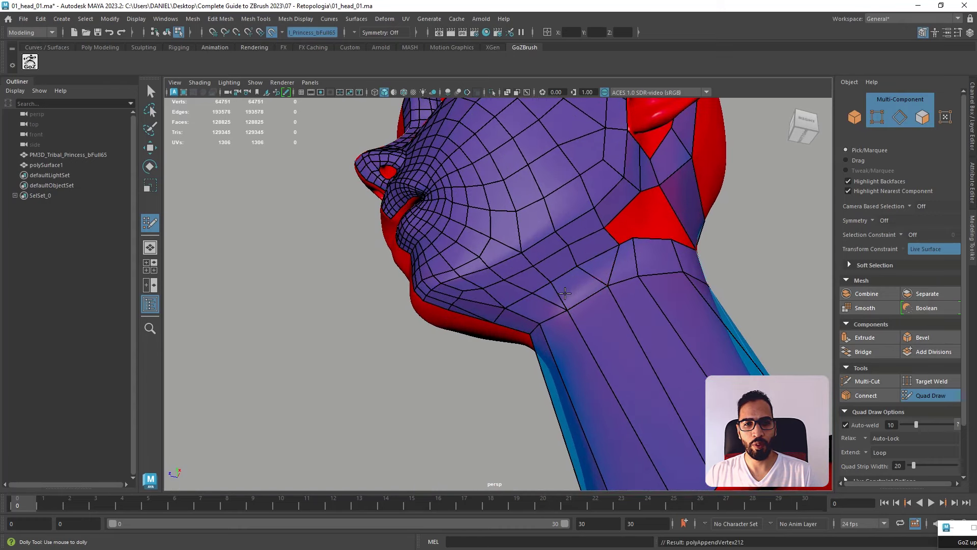
pyautogui.keyDown('shift'); pyautogui.moveTo(574, 276); pyautogui.dragTo(572, 268); pyautogui.keyUp('shift')
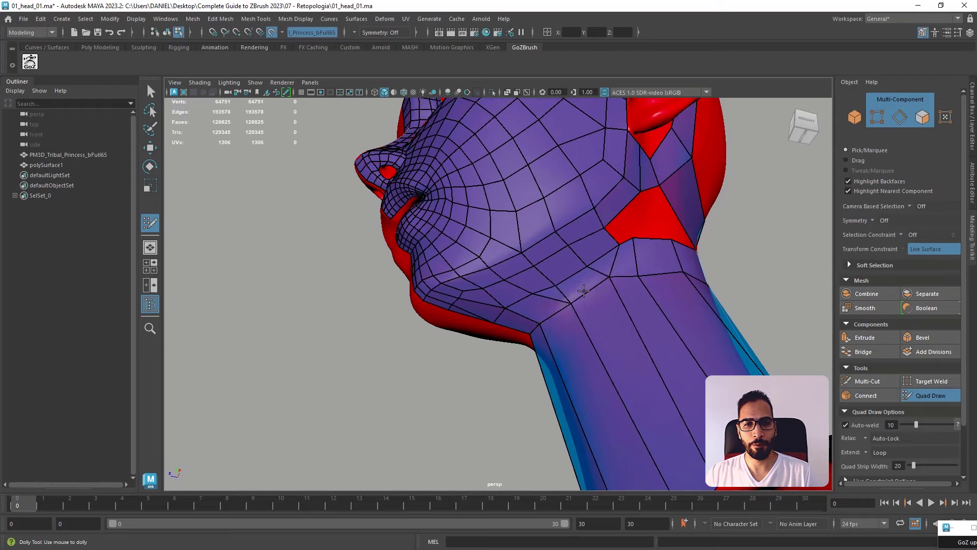
# - Insert three horizontal edge loops around the neck, spaced from just below the jaw down to the base
pyautogui.moveTo(588, 309)
pyautogui.keyDown('alt'); pyautogui.mouseDown()
pyautogui.moveTo(646, 241)
pyautogui.moveTo(734, 264)
pyautogui.moveTo(618, 268)
pyautogui.mouseUp(); pyautogui.keyUp('alt')
pyautogui.moveTo(618, 269)
pyautogui.keyDown('alt'); pyautogui.mouseDown(button='right')
pyautogui.moveTo(628, 274)
pyautogui.moveTo(611, 285)
pyautogui.mouseUp(button='right'); pyautogui.keyUp('alt')
pyautogui.moveTo(593, 295)
pyautogui.keyDown('alt'); pyautogui.mouseDown()
pyautogui.moveTo(650, 312)
pyautogui.moveTo(630, 290)
pyautogui.mouseUp(); pyautogui.keyUp('alt')
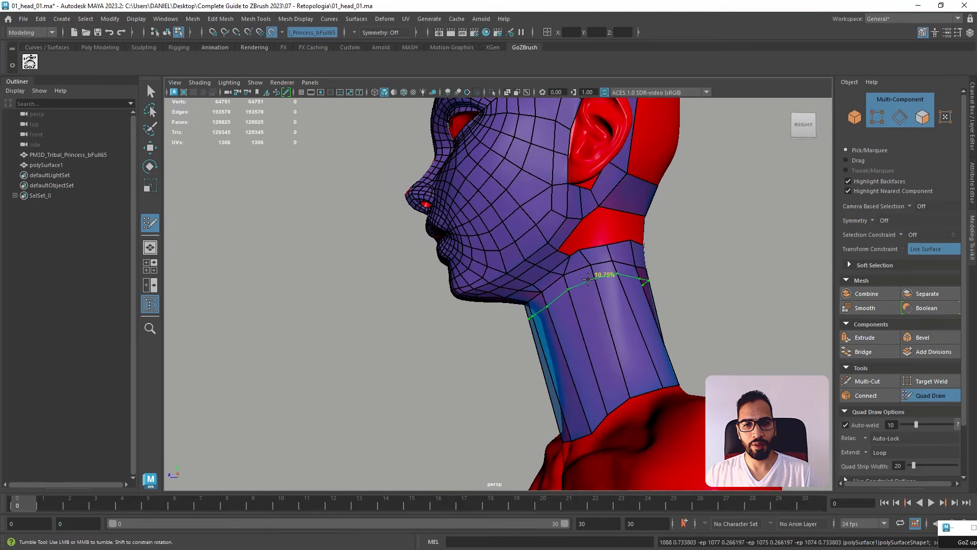
pyautogui.keyDown('ctrl'); pyautogui.click(588, 279); pyautogui.keyUp('ctrl')
pyautogui.keyDown('ctrl'); pyautogui.click(595, 336); pyautogui.keyUp('ctrl')
pyautogui.keyDown('ctrl'); pyautogui.click(599, 385); pyautogui.keyUp('ctrl')
# - Insert a vertical edge in the strip behind the ear and fill the gap between it and the neck with quads
pyautogui.keyDown('alt'); pyautogui.moveTo(631, 350); pyautogui.dragTo(698, 299); pyautogui.keyUp('alt')
pyautogui.keyDown('alt'); pyautogui.moveTo(478, 341); pyautogui.dragTo(509, 344, button='right'); pyautogui.keyUp('alt')
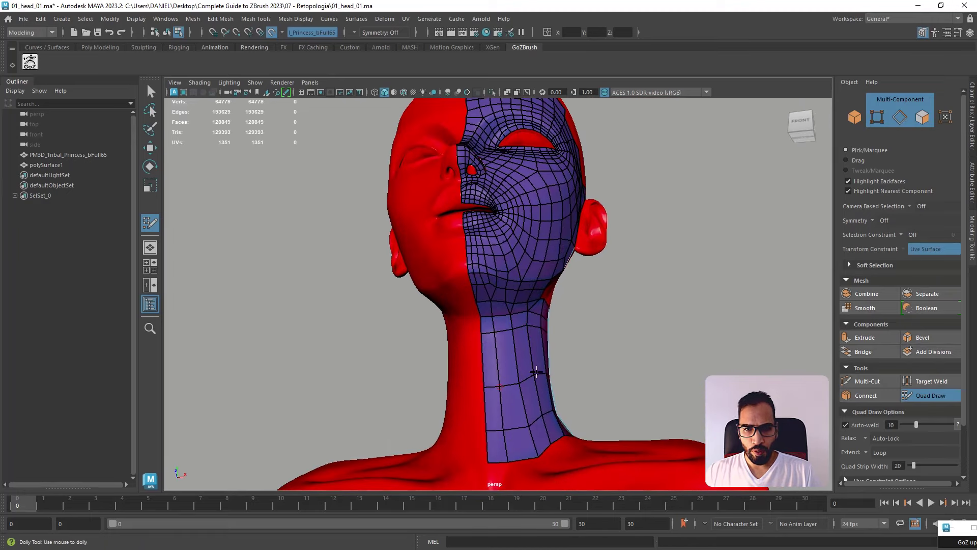
pyautogui.keyDown('alt'); pyautogui.moveTo(536, 372); pyautogui.dragTo(559, 338); pyautogui.keyUp('alt')
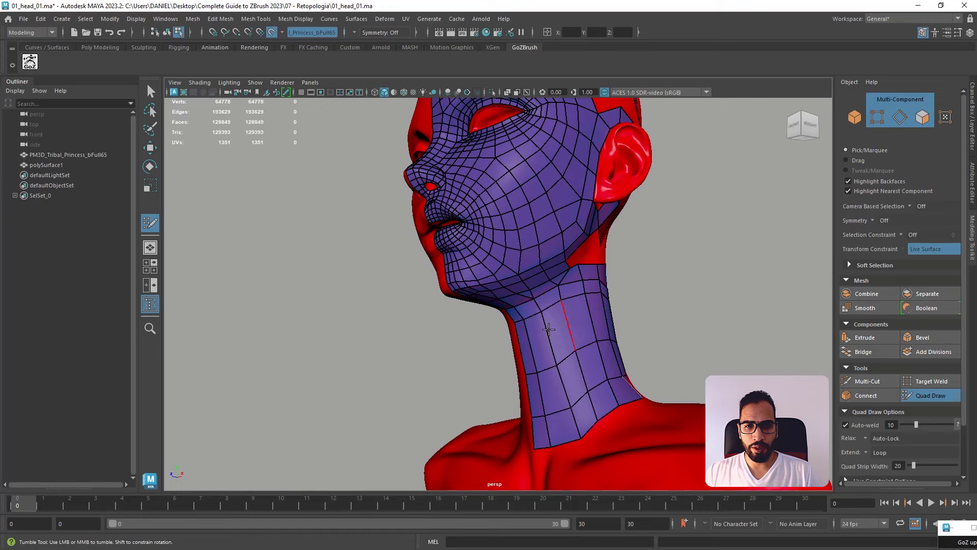
pyautogui.keyDown('alt'); pyautogui.moveTo(566, 326); pyautogui.dragTo(508, 336); pyautogui.keyUp('alt')
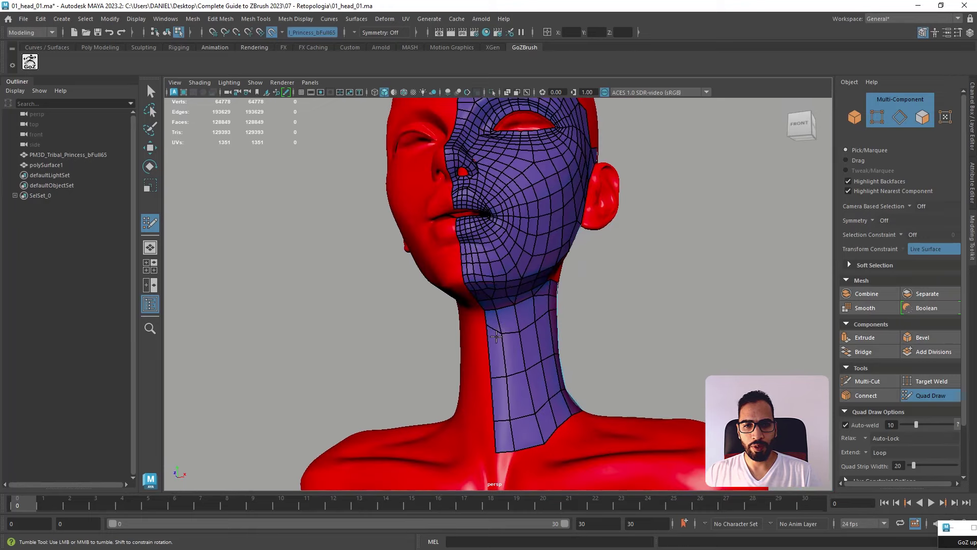
pyautogui.keyDown('alt'); pyautogui.moveTo(541, 381); pyautogui.dragTo(601, 356); pyautogui.keyUp('alt')
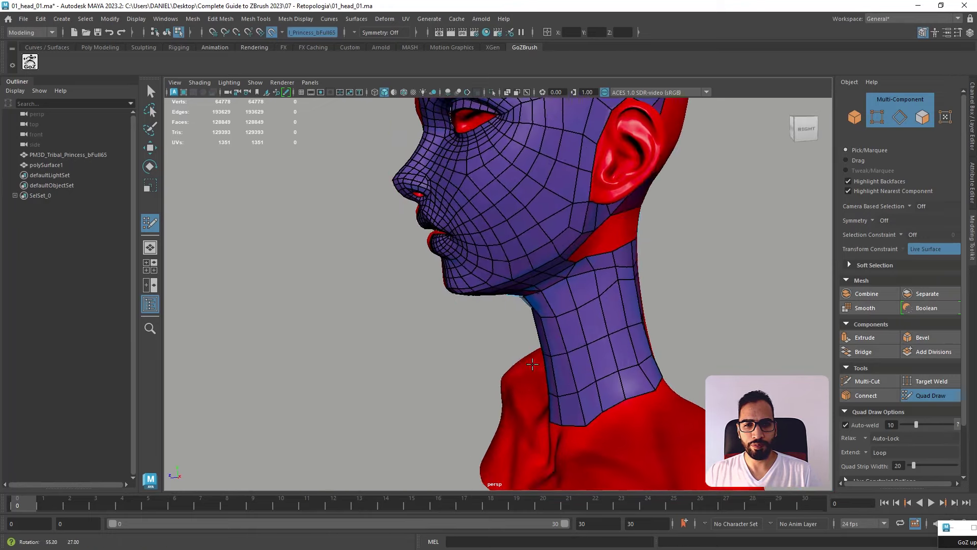
pyautogui.moveTo(654, 306)
pyautogui.keyDown('alt'); pyautogui.mouseDown()
pyautogui.moveTo(562, 339)
pyautogui.moveTo(665, 269)
pyautogui.moveTo(623, 275)
pyautogui.moveTo(604, 260)
pyautogui.mouseUp(); pyautogui.keyUp('alt')
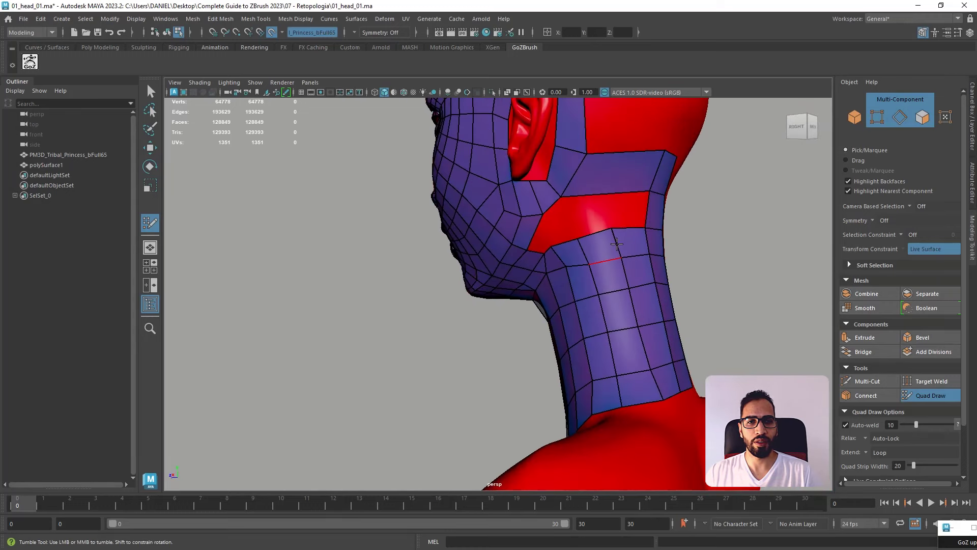
pyautogui.keyDown('ctrl'); pyautogui.click(630, 166); pyautogui.keyUp('ctrl')
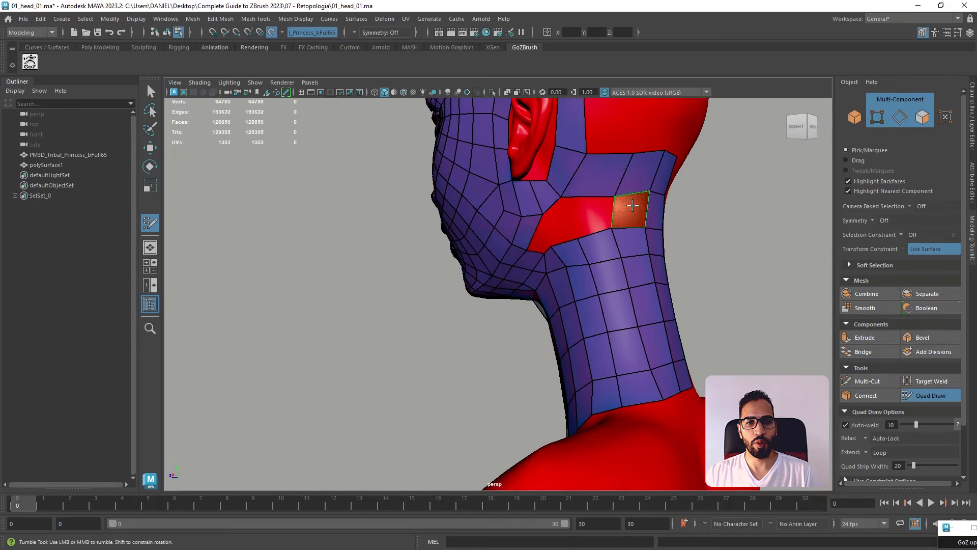
pyautogui.keyDown('shift'); pyautogui.click(605, 214); pyautogui.keyUp('shift')
pyautogui.keyDown('alt'); pyautogui.moveTo(605, 214); pyautogui.dragTo(591, 228); pyautogui.keyUp('alt')
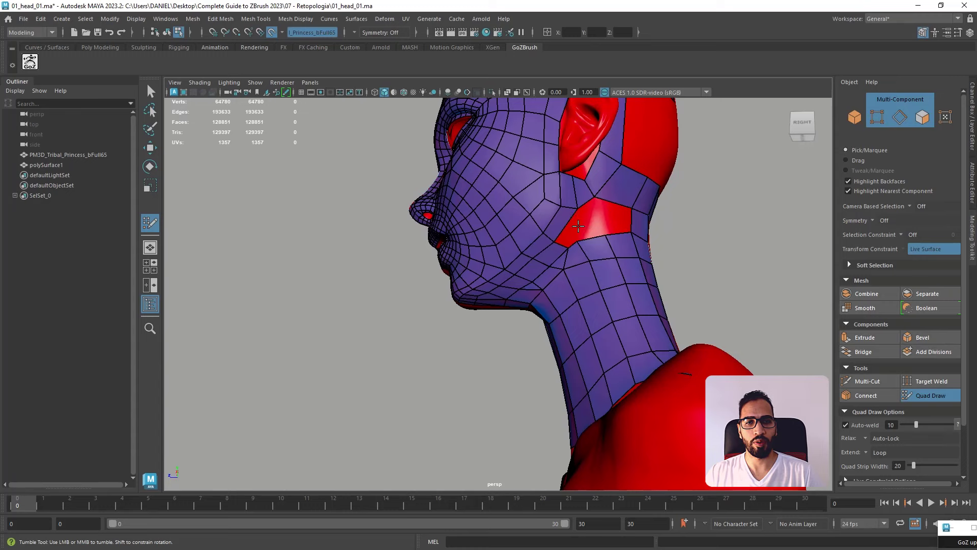
pyautogui.keyDown('shift'); pyautogui.click(580, 224); pyautogui.keyUp('shift')
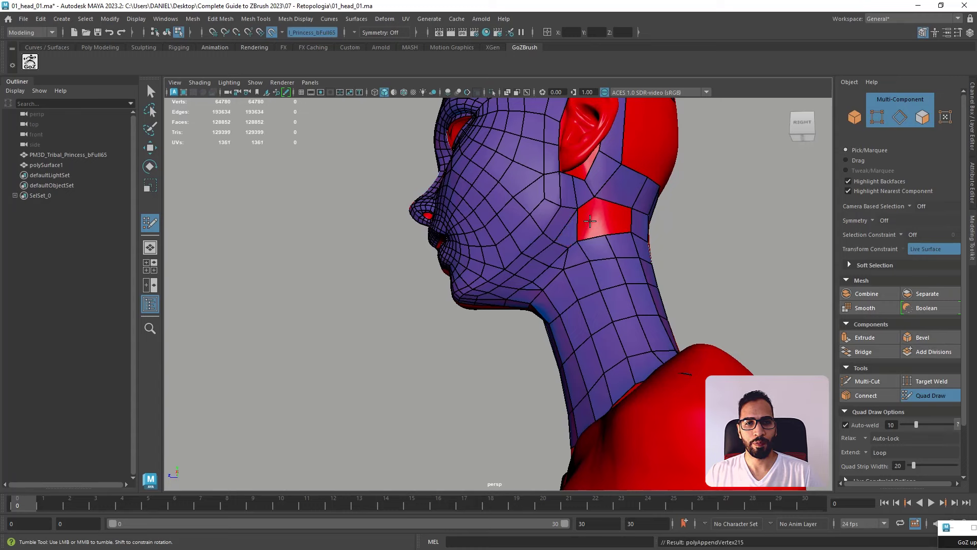
pyautogui.keyDown('shift'); pyautogui.click(614, 217); pyautogui.keyUp('shift')
pyautogui.keyDown('shift'); pyautogui.click(611, 202); pyautogui.keyUp('shift')
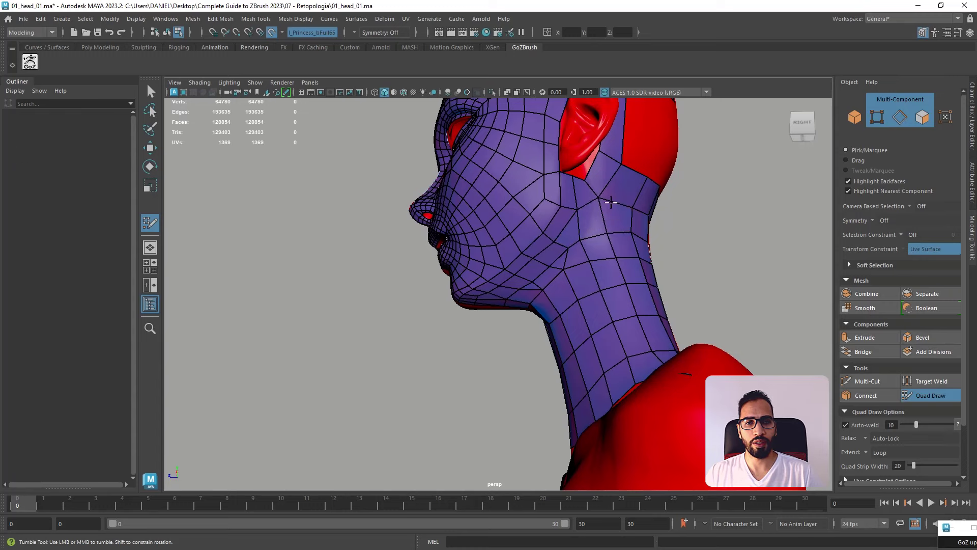
# - Examine the edge flow below the ear, along the jaw and across the side and back of the neck
pyautogui.keyDown('alt'); pyautogui.moveTo(654, 244); pyautogui.dragTo(605, 204); pyautogui.keyUp('alt')
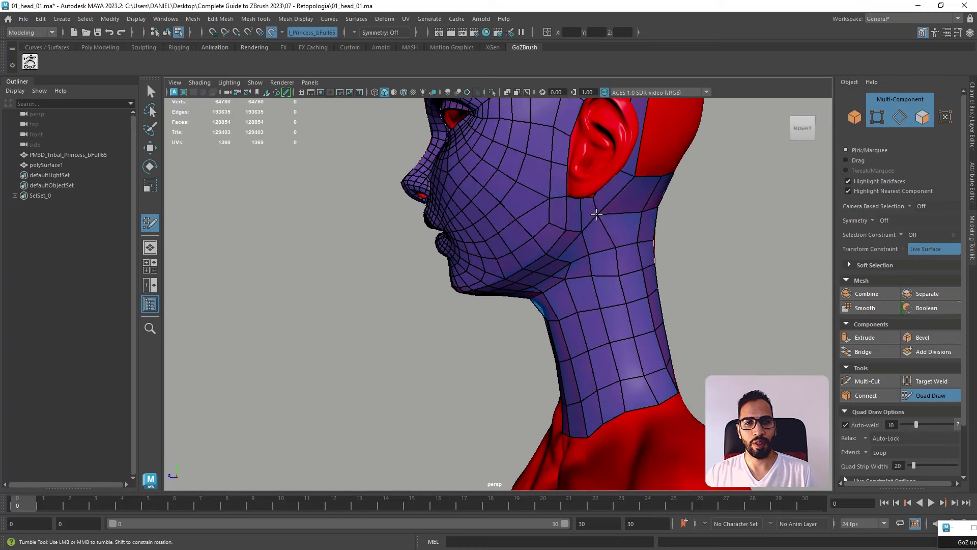
pyautogui.keyDown('alt'); pyautogui.moveTo(597, 219); pyautogui.dragTo(541, 160); pyautogui.keyUp('alt')
pyautogui.hotkey('ctrl', 'z')
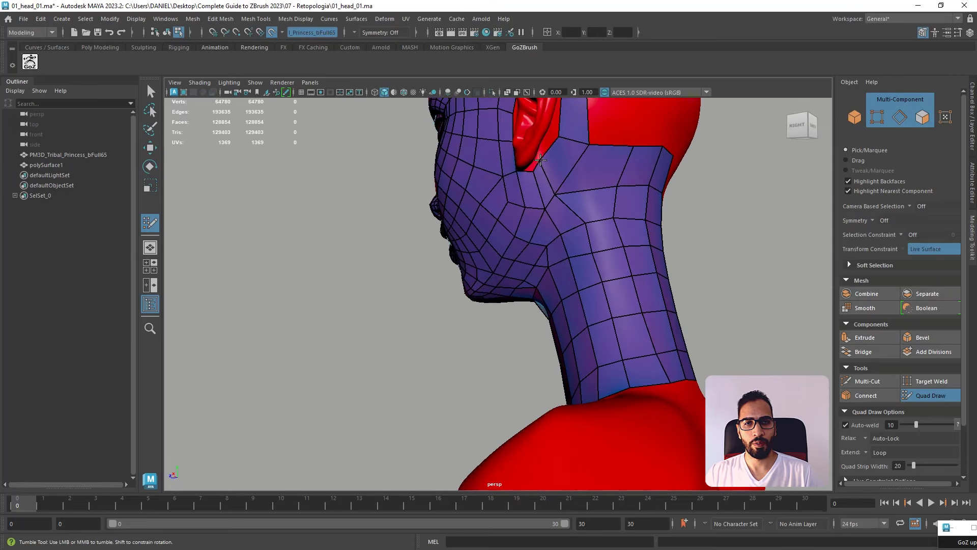
pyautogui.keyDown('alt'); pyautogui.moveTo(562, 192); pyautogui.dragTo(622, 242); pyautogui.keyUp('alt')
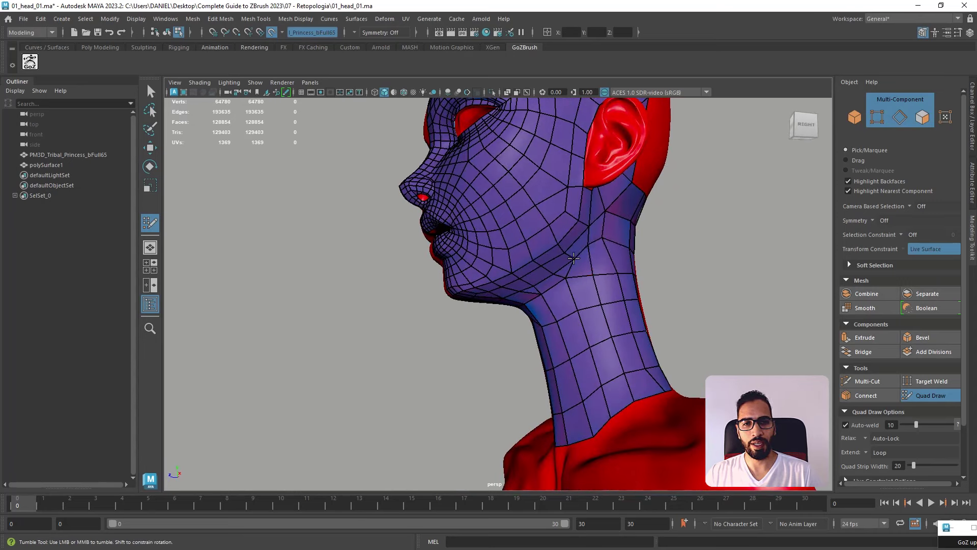
pyautogui.moveTo(577, 278)
pyautogui.keyDown('alt'); pyautogui.mouseDown()
pyautogui.moveTo(650, 288)
pyautogui.moveTo(564, 304)
pyautogui.moveTo(579, 275)
pyautogui.mouseUp(); pyautogui.keyUp('alt')
pyautogui.keyDown('alt'); pyautogui.moveTo(624, 222); pyautogui.dragTo(668, 125); pyautogui.keyUp('alt')
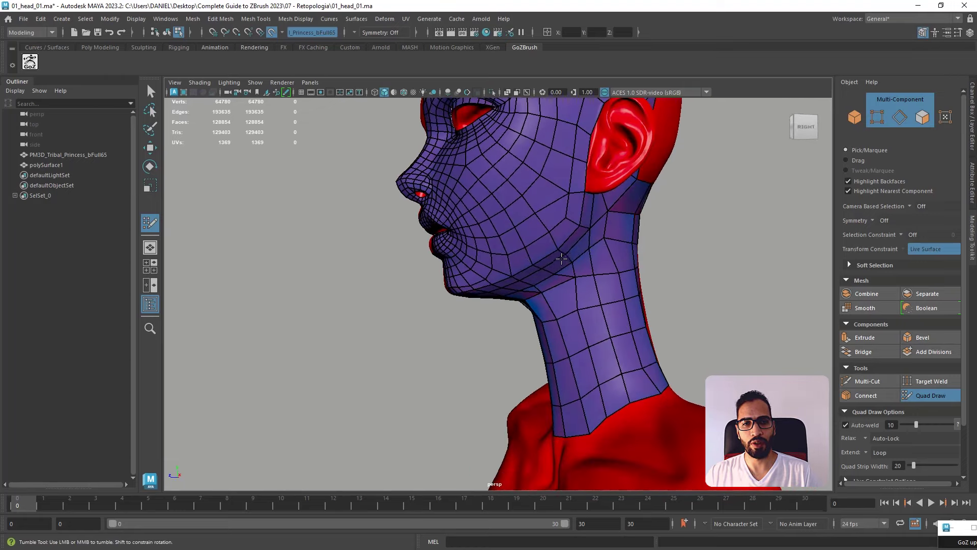
pyautogui.keyDown('alt'); pyautogui.moveTo(591, 234); pyautogui.dragTo(516, 267); pyautogui.keyUp('alt')
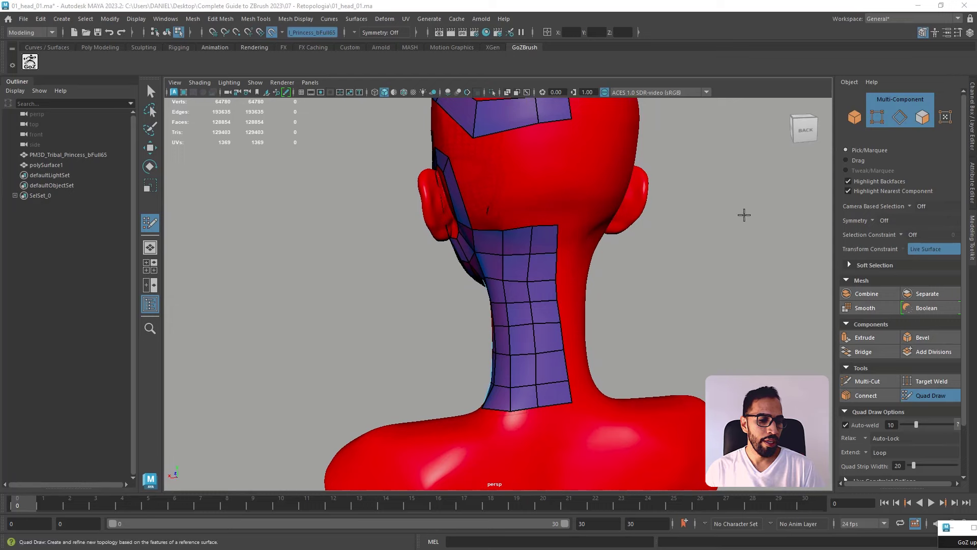
pyautogui.keyDown('alt'); pyautogui.moveTo(698, 274); pyautogui.dragTo(773, 258); pyautogui.keyUp('alt')
pyautogui.keyDown('alt'); pyautogui.moveTo(581, 256); pyautogui.dragTo(531, 256); pyautogui.keyUp('alt')
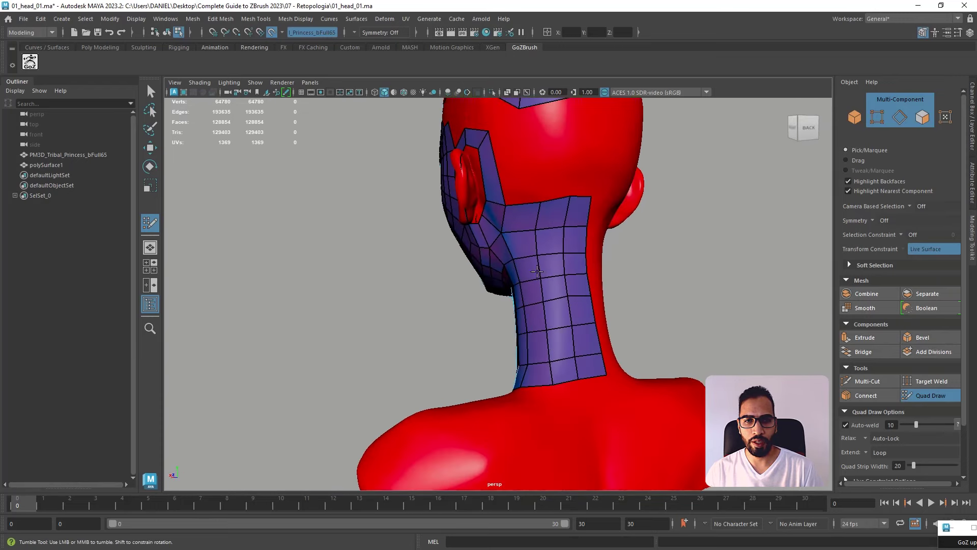
# - Insert a horizontal edge loop around the upper neck, just below the jaw
pyautogui.keyDown('alt'); pyautogui.moveTo(711, 306); pyautogui.dragTo(545, 338); pyautogui.keyUp('alt')
pyautogui.scroll(4, 484, 334)
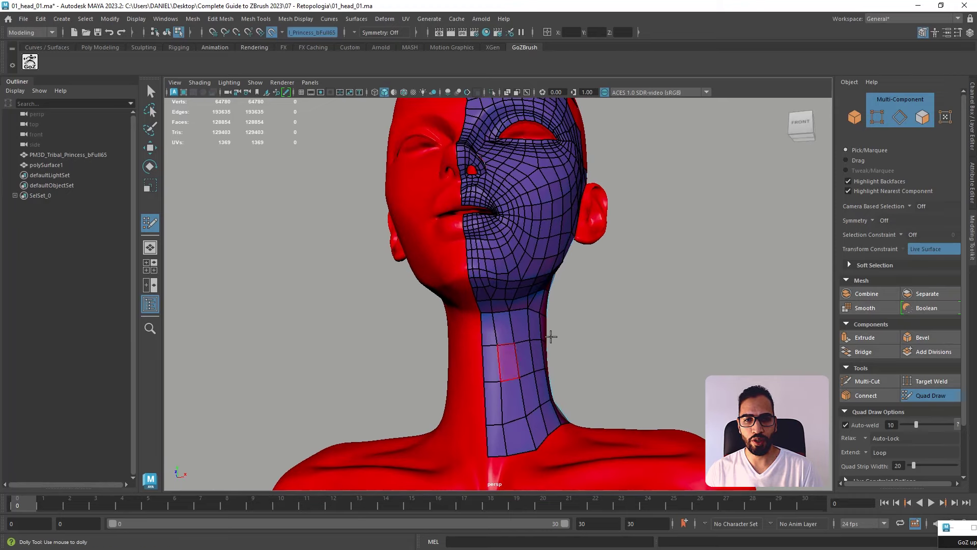
pyautogui.keyDown('alt'); pyautogui.moveTo(552, 333); pyautogui.dragTo(492, 366); pyautogui.keyUp('alt')
pyautogui.keyDown('alt'); pyautogui.moveTo(572, 338); pyautogui.dragTo(667, 304); pyautogui.keyUp('alt')
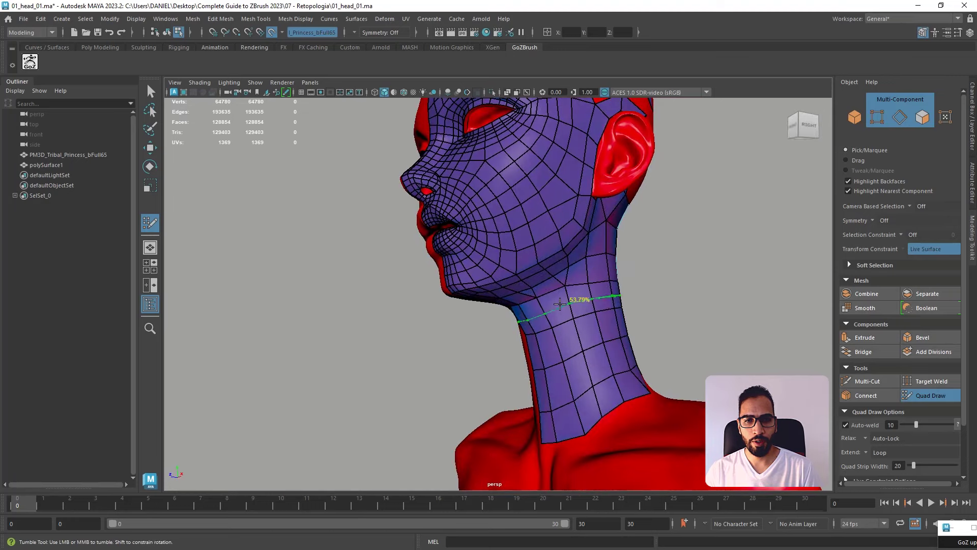
pyautogui.keyDown('ctrl'); pyautogui.click(575, 300); pyautogui.keyUp('ctrl')
pyautogui.keyDown('alt'); pyautogui.moveTo(595, 323); pyautogui.dragTo(529, 319); pyautogui.keyUp('alt')
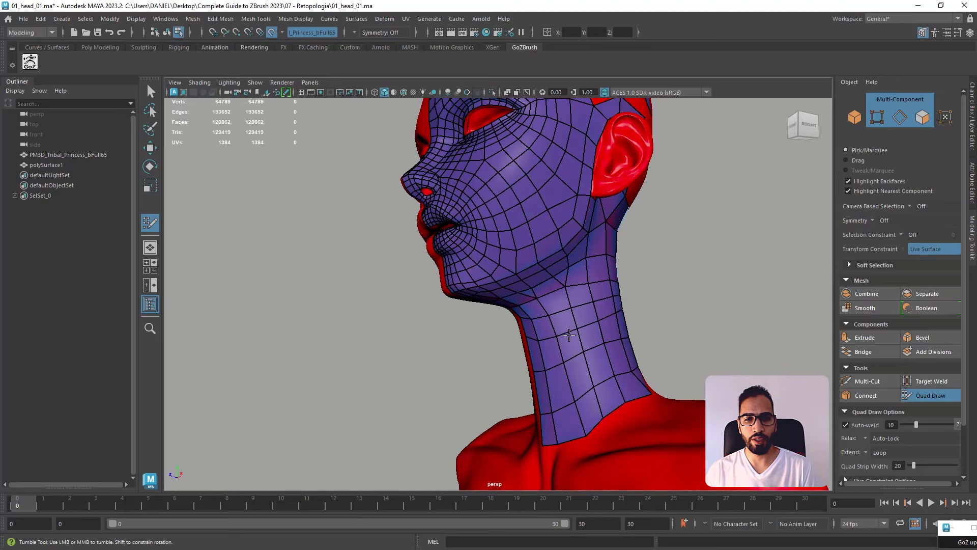
# - Adjust the vertices at the side and back of the neck to even out the horizontal rows
pyautogui.keyDown('alt'); pyautogui.moveTo(604, 332); pyautogui.dragTo(498, 347); pyautogui.keyUp('alt')
pyautogui.keyDown('alt'); pyautogui.moveTo(569, 334); pyautogui.dragTo(511, 328); pyautogui.keyUp('alt')
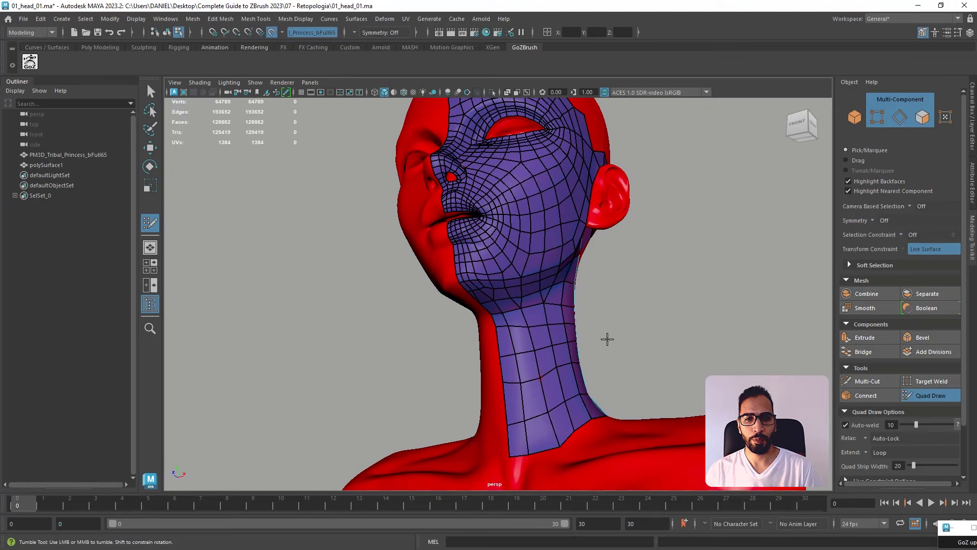
pyautogui.keyDown('alt'); pyautogui.moveTo(606, 338); pyautogui.dragTo(602, 333); pyautogui.keyUp('alt')
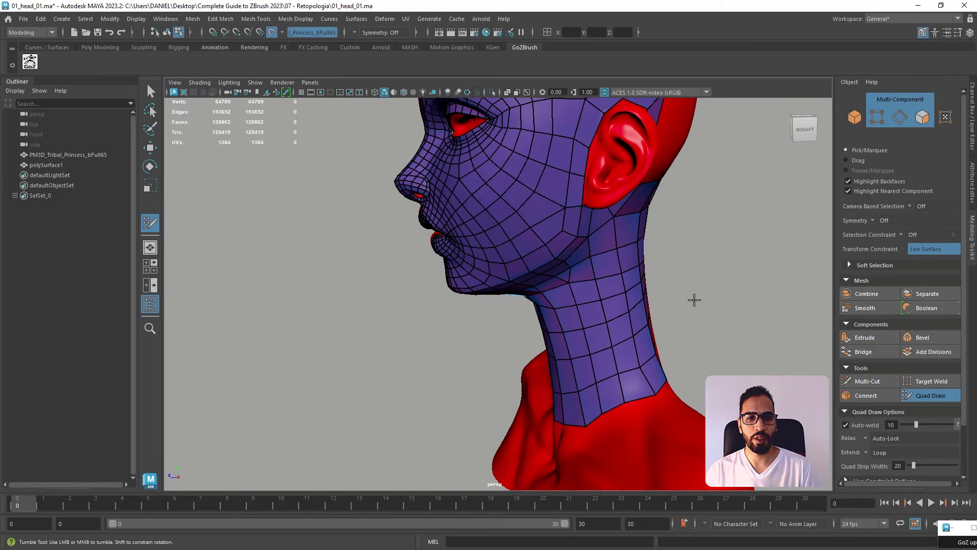
pyautogui.keyDown('alt'); pyautogui.moveTo(693, 299); pyautogui.dragTo(574, 334); pyautogui.keyUp('alt')
pyautogui.keyDown('ctrl'); pyautogui.keyDown('shift'); pyautogui.click(631, 340); pyautogui.keyUp('shift'); pyautogui.keyUp('ctrl')
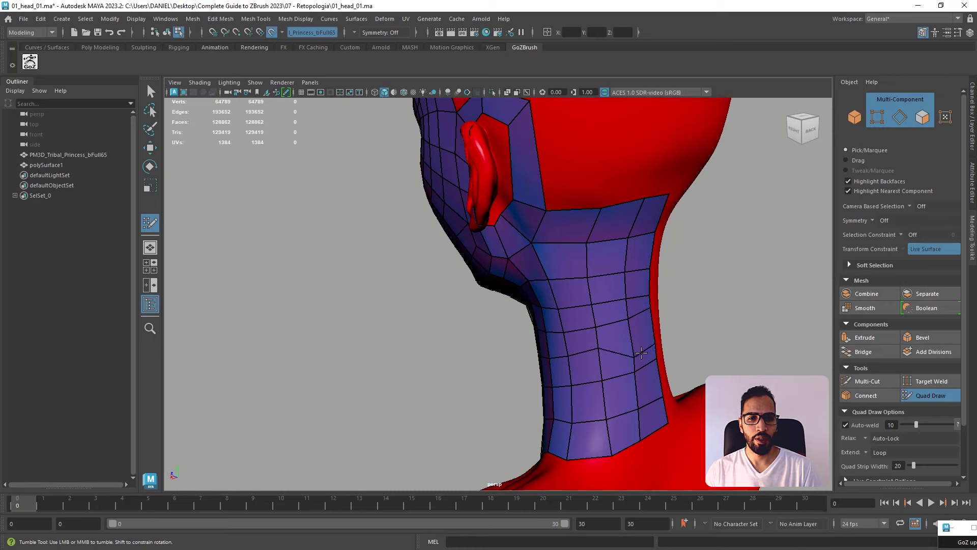
pyautogui.moveTo(636, 373)
pyautogui.mouseDown()
pyautogui.moveTo(636, 388)
pyautogui.moveTo(657, 375)
pyautogui.moveTo(606, 394)
pyautogui.mouseUp()
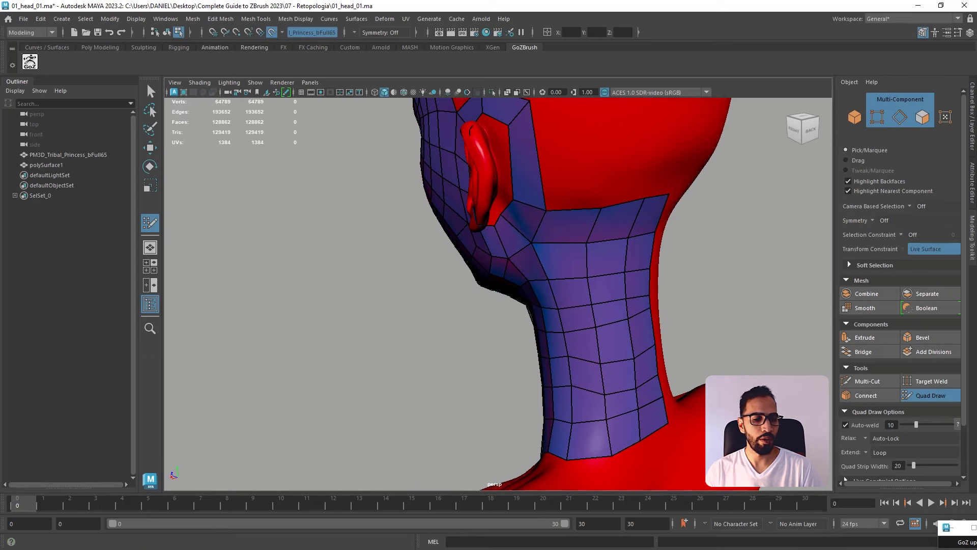
# - Examine how the horizontal rows flow from under the jaw across the front and side of the neck
pyautogui.keyDown('alt'); pyautogui.moveTo(733, 216); pyautogui.dragTo(569, 268); pyautogui.keyUp('alt')
pyautogui.scroll(4, 569, 268)
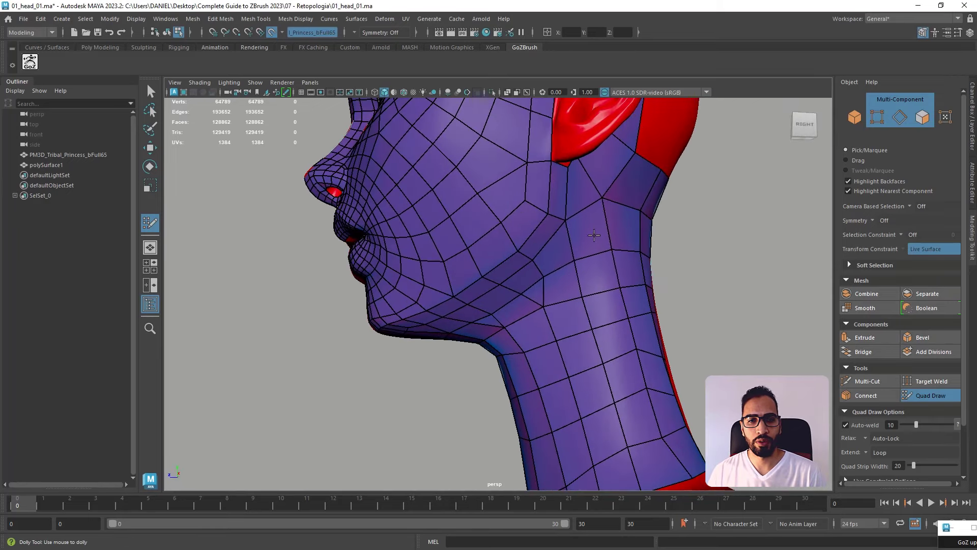
pyautogui.keyDown('alt'); pyautogui.moveTo(577, 331); pyautogui.dragTo(560, 356); pyautogui.keyUp('alt')
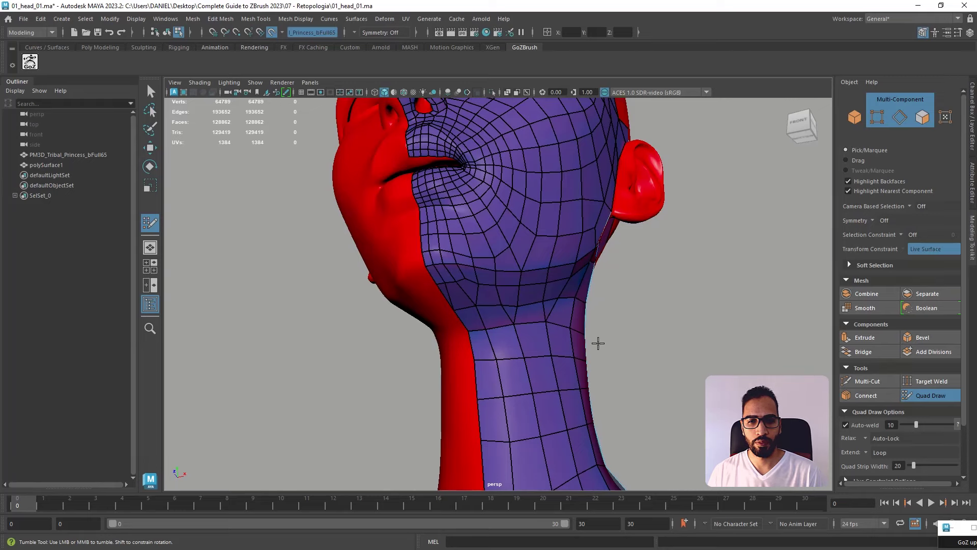
pyautogui.moveTo(598, 343)
pyautogui.keyDown('alt'); pyautogui.mouseDown()
pyautogui.moveTo(495, 364)
pyautogui.moveTo(519, 387)
pyautogui.moveTo(567, 355)
pyautogui.moveTo(532, 356)
pyautogui.moveTo(550, 351)
pyautogui.moveTo(478, 395)
pyautogui.moveTo(475, 323)
pyautogui.moveTo(483, 339)
pyautogui.moveTo(458, 382)
pyautogui.moveTo(552, 369)
pyautogui.moveTo(469, 384)
pyautogui.moveTo(481, 389)
pyautogui.mouseUp(); pyautogui.keyUp('alt')
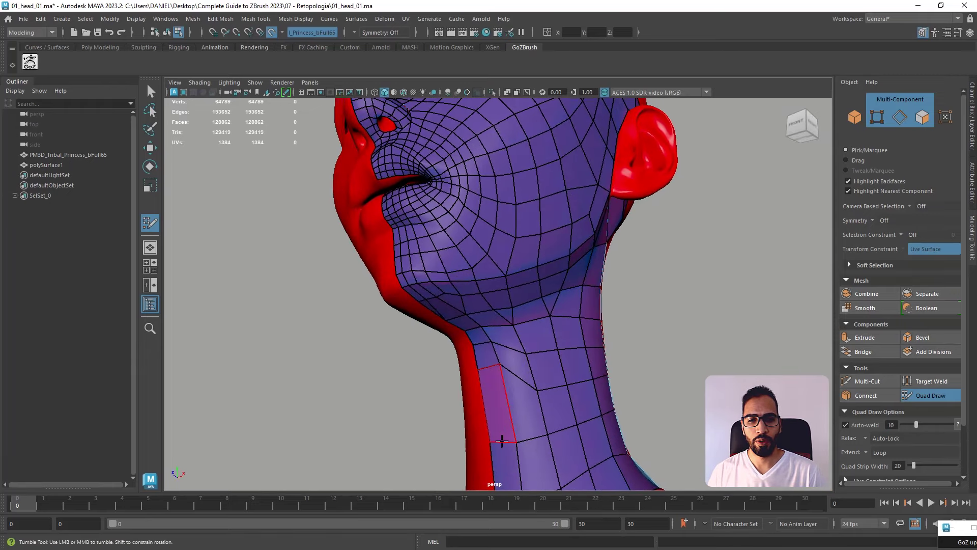
pyautogui.keyDown('alt'); pyautogui.moveTo(496, 400); pyautogui.dragTo(526, 352); pyautogui.keyUp('alt')
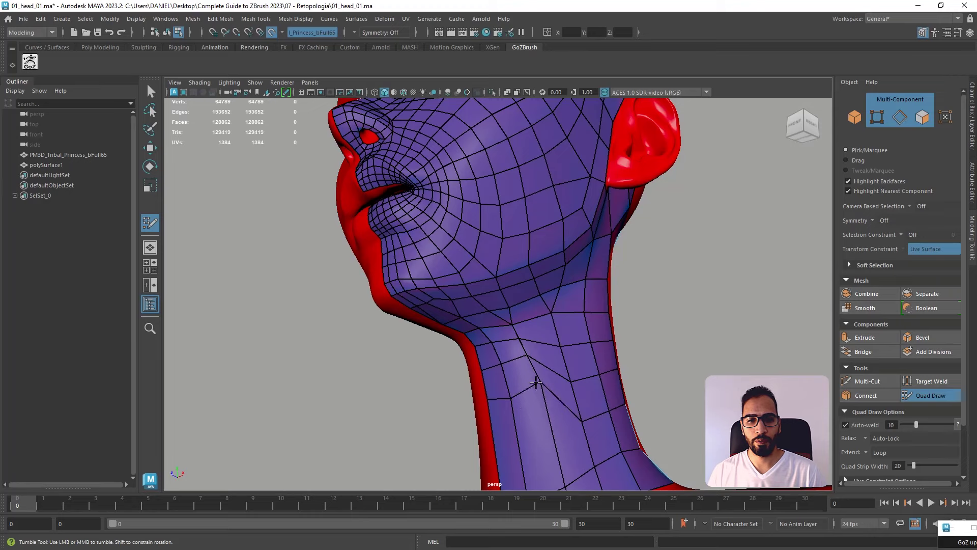
pyautogui.keyDown('alt'); pyautogui.moveTo(547, 422); pyautogui.dragTo(536, 387); pyautogui.keyUp('alt')
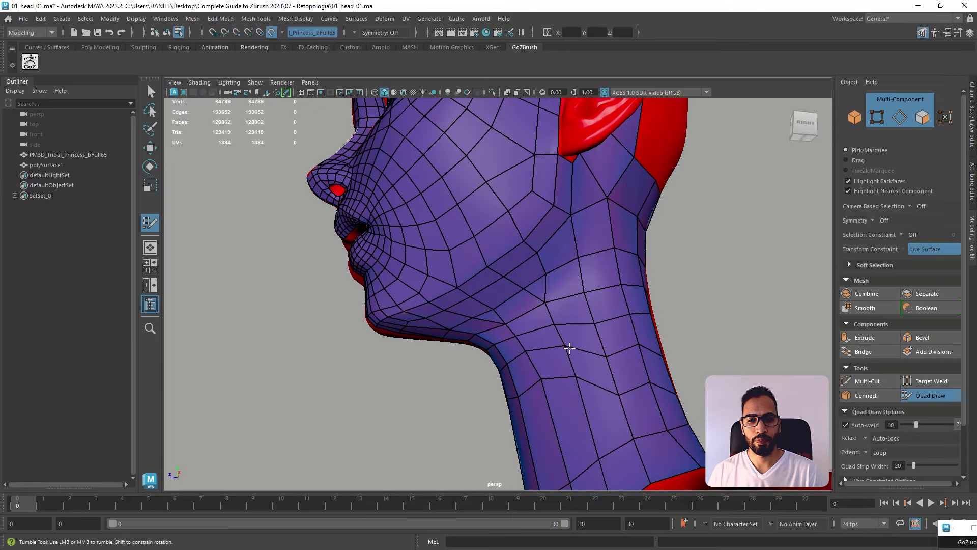
pyautogui.moveTo(568, 347)
pyautogui.keyDown('alt'); pyautogui.mouseDown()
pyautogui.moveTo(560, 351)
pyautogui.moveTo(575, 354)
pyautogui.mouseUp(); pyautogui.keyUp('alt')
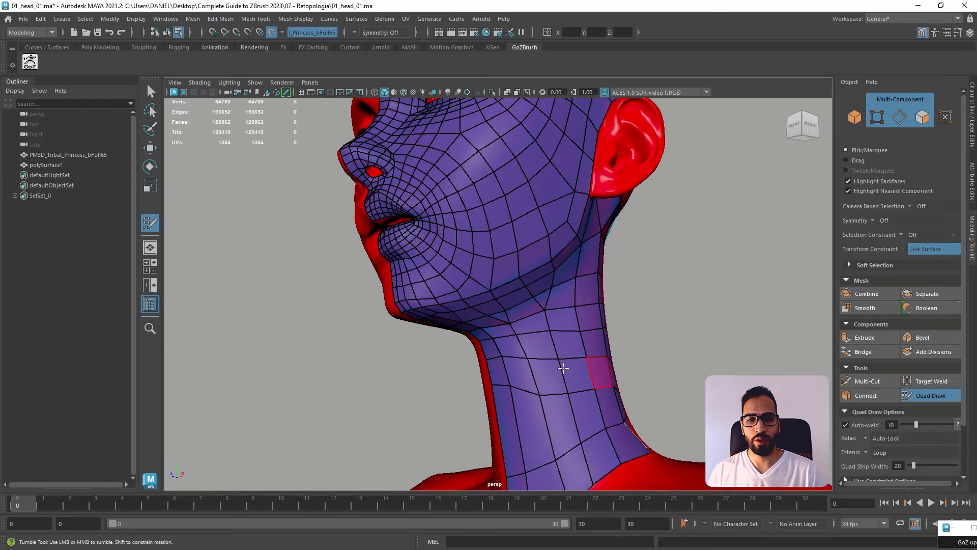
pyautogui.keyDown('alt'); pyautogui.moveTo(600, 373); pyautogui.dragTo(517, 339); pyautogui.keyUp('alt')
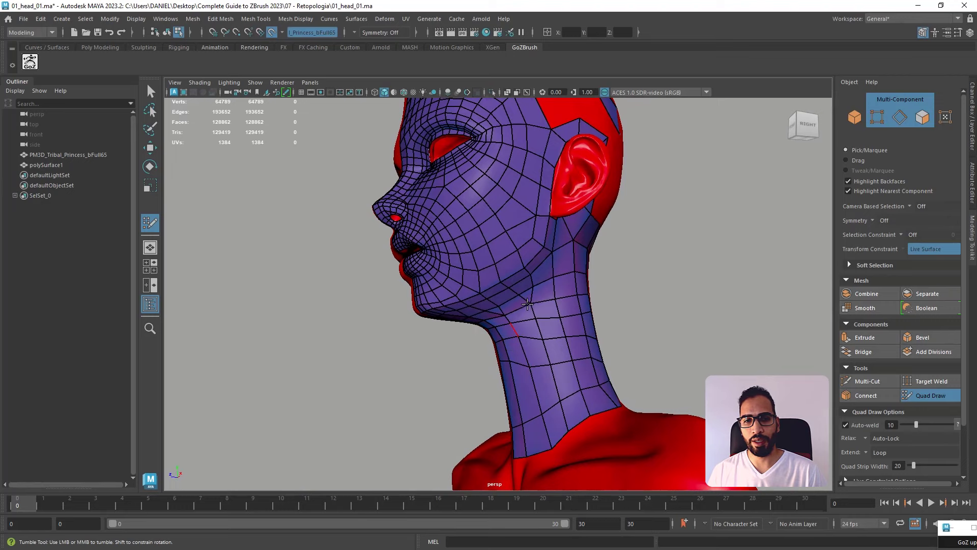
pyautogui.keyDown('alt'); pyautogui.moveTo(694, 338); pyautogui.dragTo(624, 373); pyautogui.keyUp('alt')
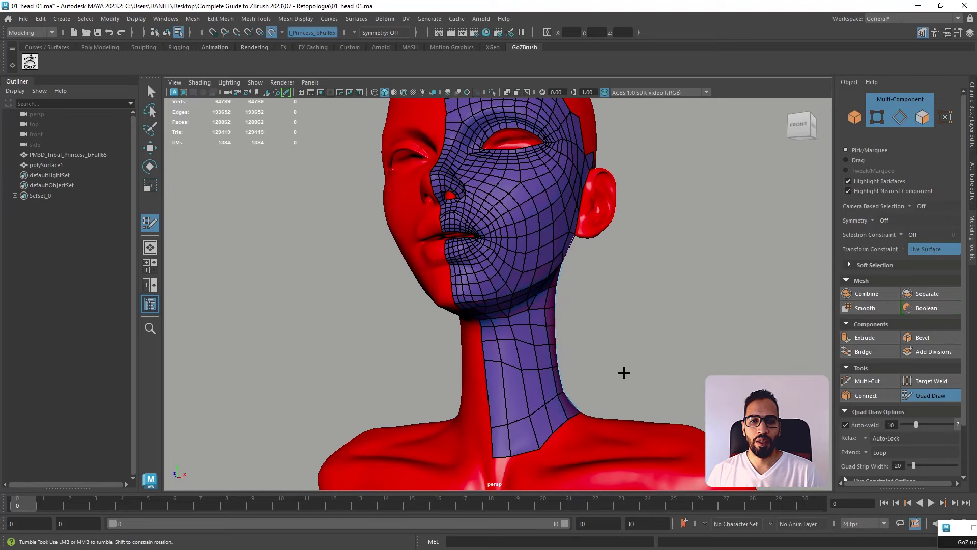
# - Collapse a horizontal row of the upper neck by welding its vertices onto the neighbouring row
pyautogui.keyDown('alt'); pyautogui.moveTo(624, 373); pyautogui.dragTo(486, 311, button='right'); pyautogui.keyUp('alt')
pyautogui.moveTo(486, 311)
pyautogui.mouseDown()
pyautogui.moveTo(484, 296)
pyautogui.moveTo(534, 293)
pyautogui.moveTo(557, 277)
pyautogui.moveTo(597, 280)
pyautogui.moveTo(514, 293)
pyautogui.mouseUp()
pyautogui.moveTo(573, 319); pyautogui.dragTo(573, 281)
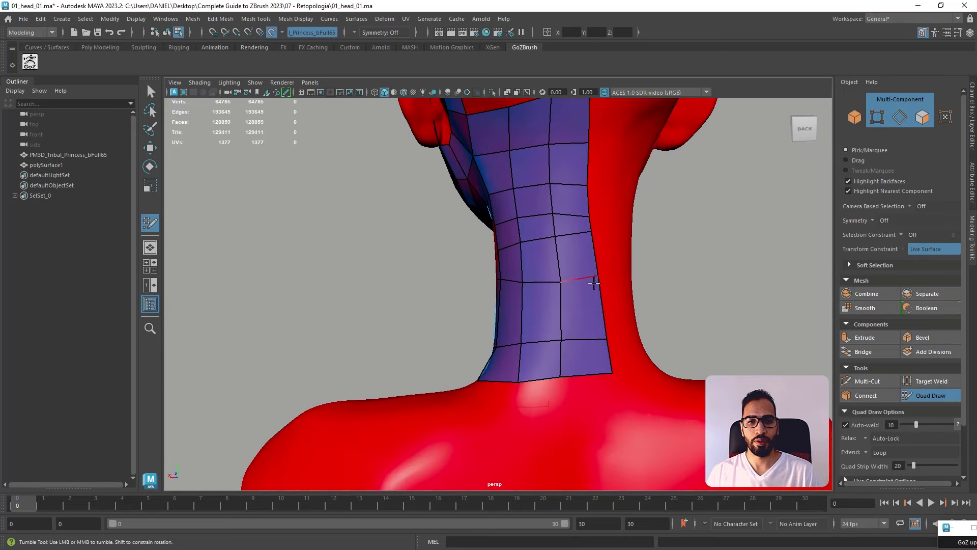
pyautogui.keyDown('alt'); pyautogui.moveTo(559, 275); pyautogui.dragTo(584, 277); pyautogui.keyUp('alt')
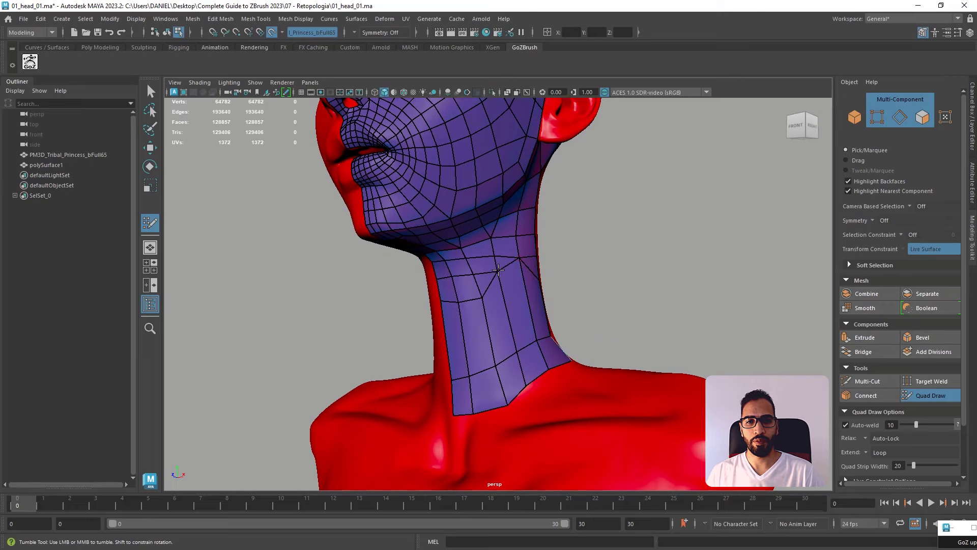
pyautogui.keyDown('alt'); pyautogui.moveTo(500, 274); pyautogui.dragTo(517, 273); pyautogui.keyUp('alt')
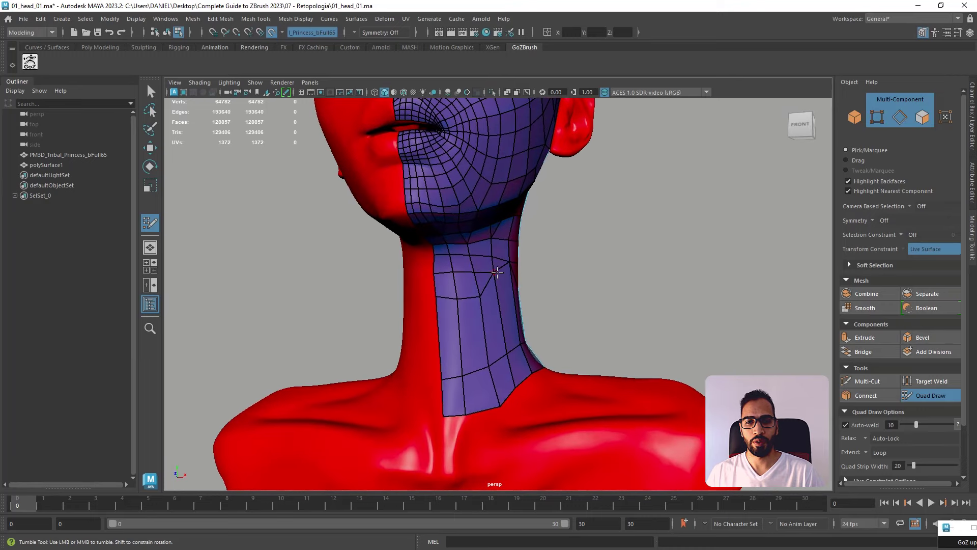
pyautogui.keyDown('alt'); pyautogui.moveTo(498, 272); pyautogui.dragTo(575, 340, button='right'); pyautogui.keyUp('alt')
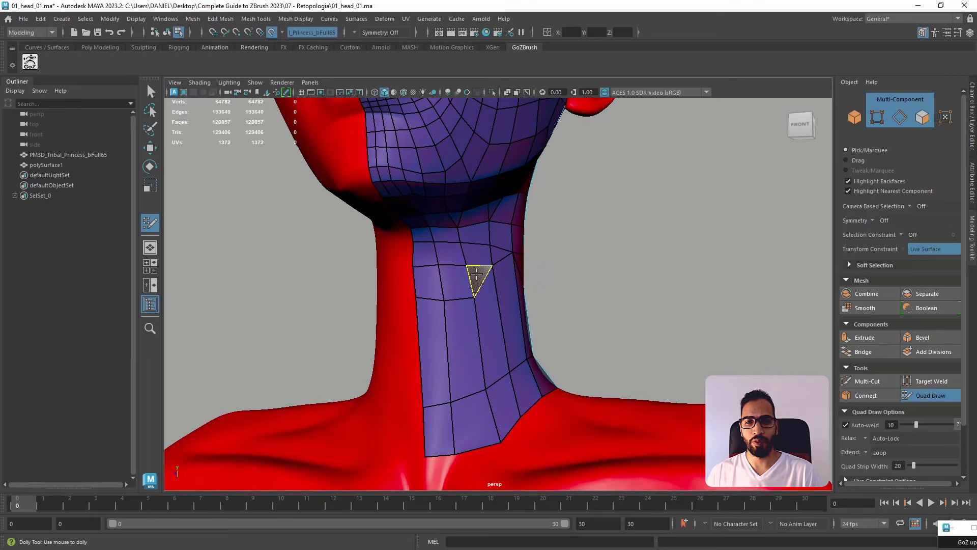
# - Delete the leftover triangle and the distorted faces below the jaw on the front and side of the neck
pyautogui.keyDown('ctrl'); pyautogui.keyDown('shift'); pyautogui.click(476, 275); pyautogui.keyUp('shift'); pyautogui.keyUp('ctrl')
pyautogui.keyDown('alt'); pyautogui.moveTo(476, 275); pyautogui.dragTo(492, 273); pyautogui.keyUp('alt')
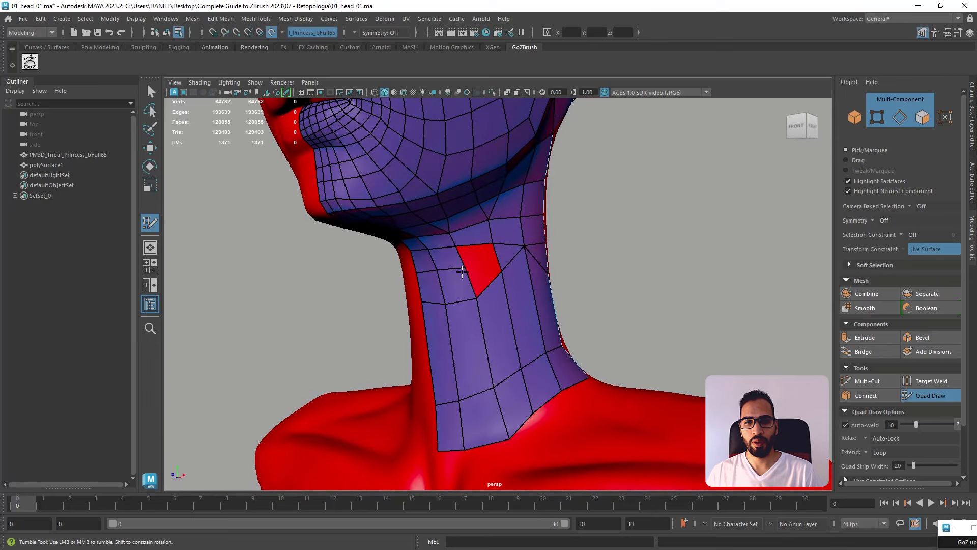
pyautogui.keyDown('alt'); pyautogui.moveTo(507, 262); pyautogui.dragTo(428, 269); pyautogui.keyUp('alt')
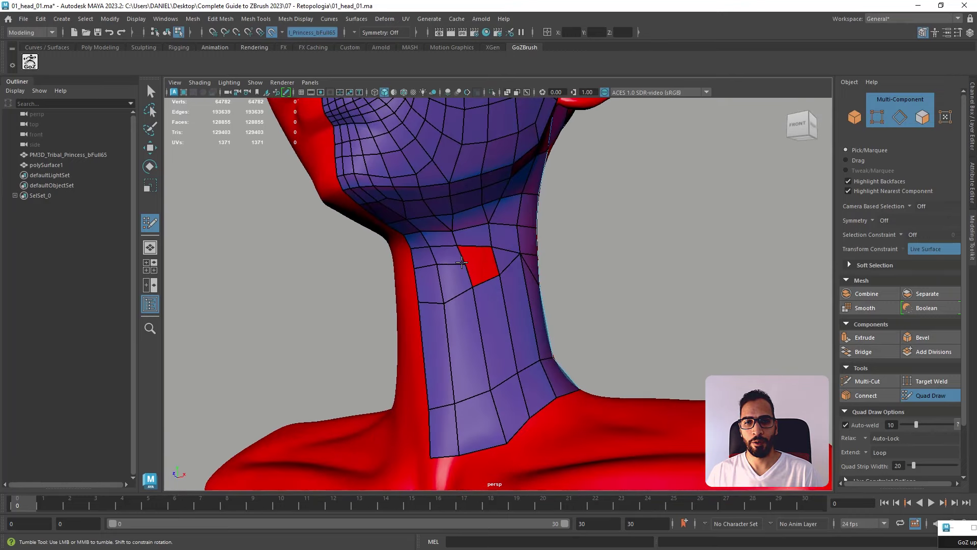
pyautogui.moveTo(428, 303); pyautogui.dragTo(446, 295)
pyautogui.keyDown('alt'); pyautogui.moveTo(506, 268); pyautogui.dragTo(514, 248); pyautogui.keyUp('alt')
pyautogui.keyDown('ctrl'); pyautogui.keyDown('shift'); pyautogui.click(514, 248); pyautogui.keyUp('shift'); pyautogui.keyUp('ctrl')
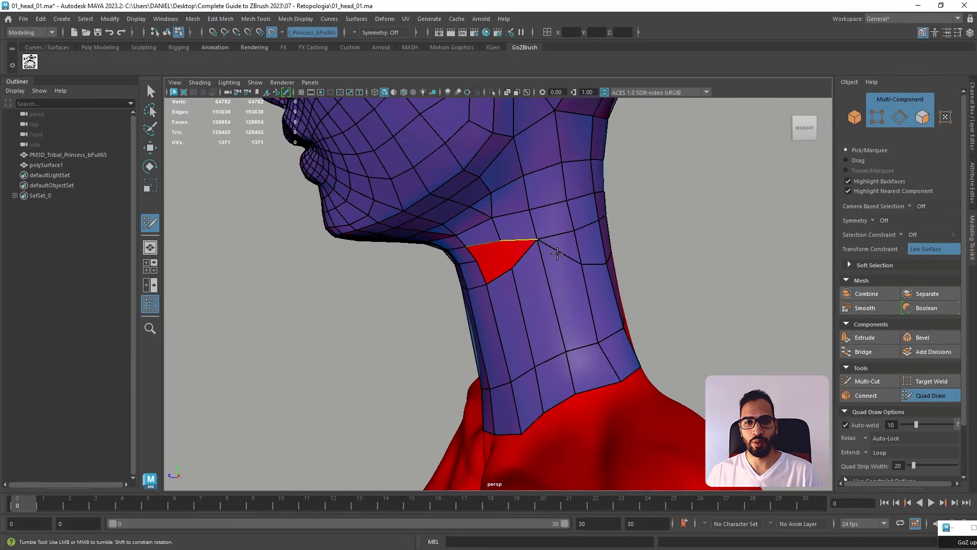
pyautogui.keyDown('ctrl'); pyautogui.keyDown('shift'); pyautogui.click(554, 222); pyautogui.keyUp('shift'); pyautogui.keyUp('ctrl')
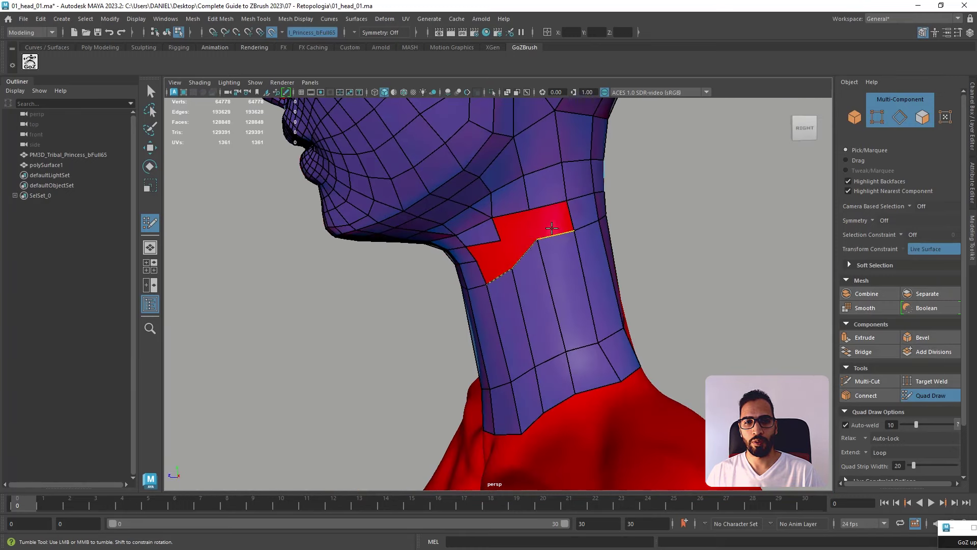
# - Fill the opening below the jaw with quads that connect the upper neck rows
pyautogui.keyDown('shift'); pyautogui.click(554, 217); pyautogui.keyUp('shift')
pyautogui.moveTo(554, 217)
pyautogui.keyDown('alt'); pyautogui.mouseDown()
pyautogui.moveTo(567, 229)
pyautogui.moveTo(491, 242)
pyautogui.moveTo(450, 262)
pyautogui.mouseUp(); pyautogui.keyUp('alt')
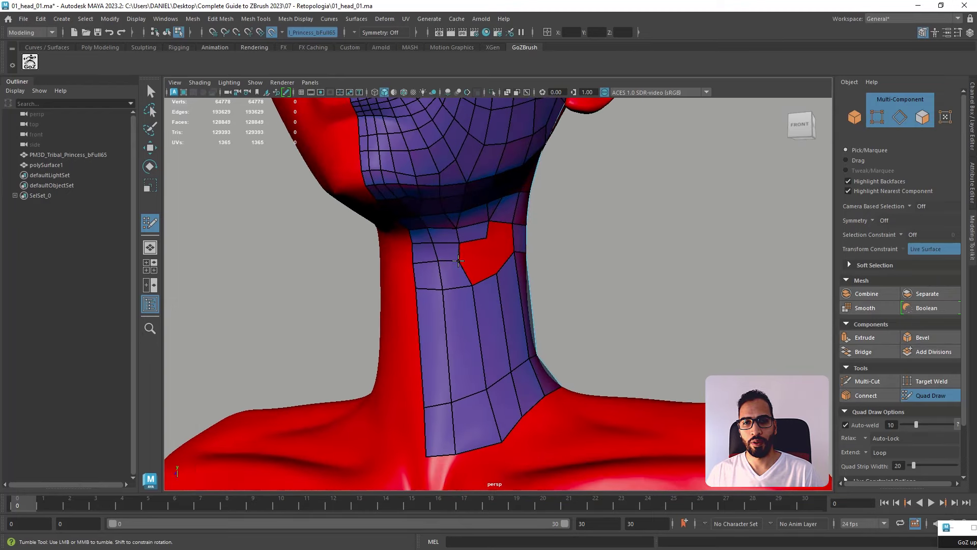
pyautogui.moveTo(522, 253)
pyautogui.keyDown('alt'); pyautogui.mouseDown()
pyautogui.moveTo(506, 246)
pyautogui.moveTo(512, 236)
pyautogui.mouseUp(); pyautogui.keyUp('alt')
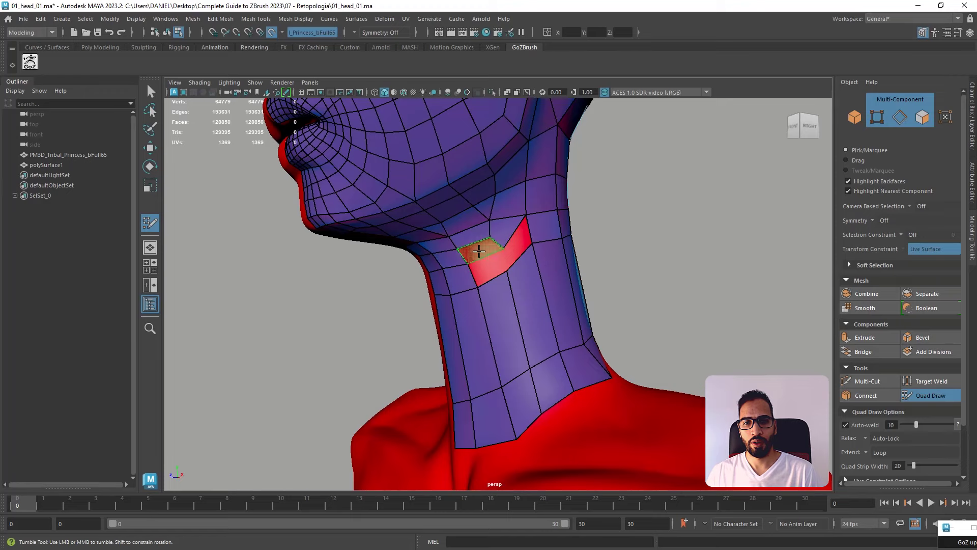
pyautogui.keyDown('shift'); pyautogui.click(491, 262); pyautogui.keyUp('shift')
pyautogui.moveTo(491, 263)
pyautogui.keyDown('alt'); pyautogui.mouseDown()
pyautogui.moveTo(456, 266)
pyautogui.moveTo(523, 239)
pyautogui.moveTo(496, 259)
pyautogui.mouseUp(); pyautogui.keyUp('alt')
pyautogui.keyDown('shift'); pyautogui.click(503, 256); pyautogui.keyUp('shift')
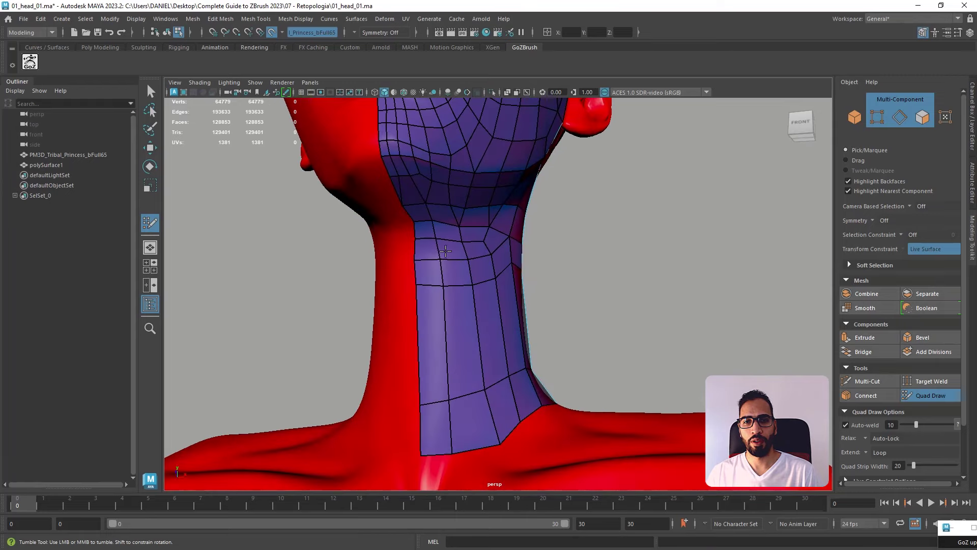
# - Insert a horizontal edge loop around the tall row of faces in the middle of the neck
pyautogui.keyDown('alt'); pyautogui.moveTo(419, 259); pyautogui.dragTo(599, 264); pyautogui.keyUp('alt')
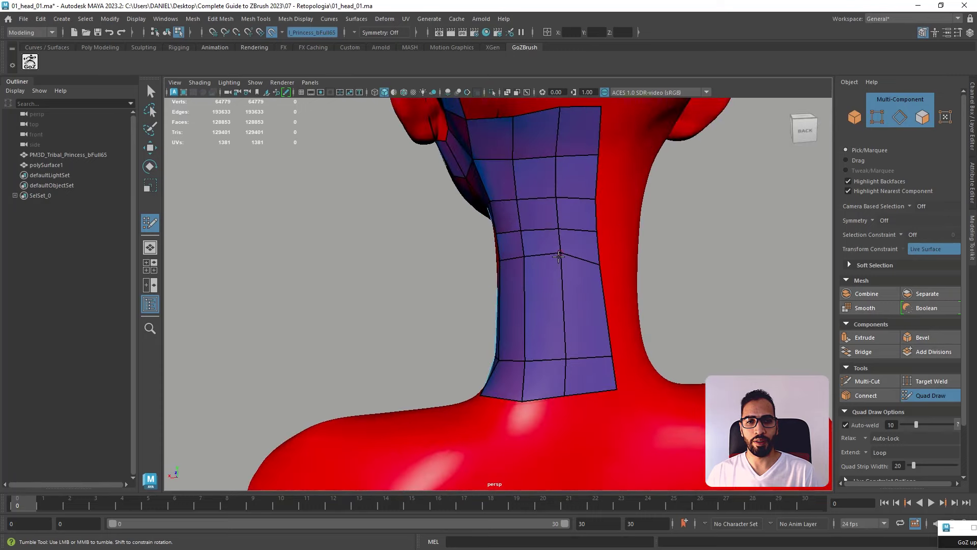
pyautogui.moveTo(539, 288)
pyautogui.keyDown('alt'); pyautogui.mouseDown()
pyautogui.moveTo(515, 306)
pyautogui.moveTo(575, 274)
pyautogui.moveTo(672, 269)
pyautogui.moveTo(551, 277)
pyautogui.moveTo(506, 268)
pyautogui.moveTo(578, 268)
pyautogui.mouseUp(); pyautogui.keyUp('alt')
pyautogui.keyDown('shift'); pyautogui.click(499, 316); pyautogui.keyUp('shift')
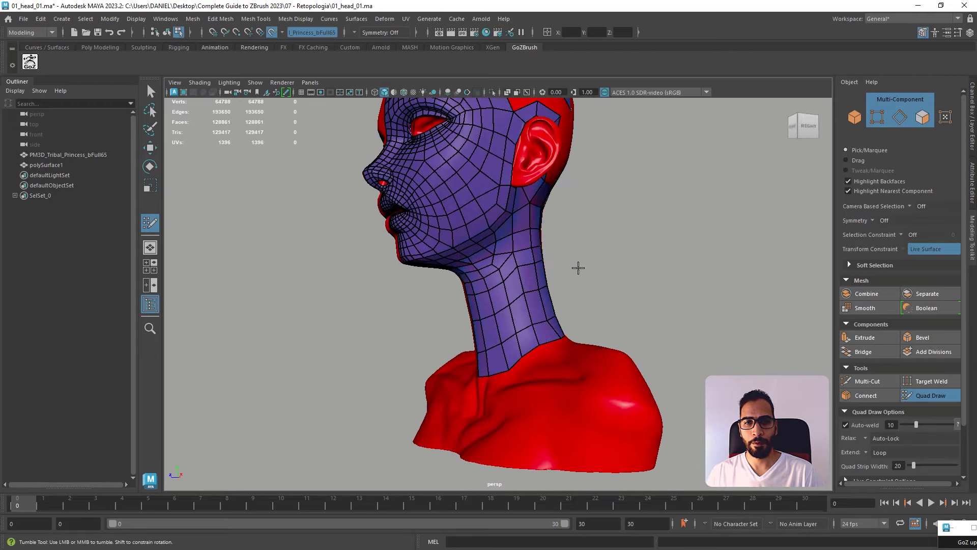
# - Examine the edge flow of the whole face, ear area and neck from the side and front
pyautogui.keyDown('alt'); pyautogui.moveTo(578, 269); pyautogui.dragTo(524, 320, button='middle'); pyautogui.keyUp('alt')
pyautogui.keyDown('alt'); pyautogui.moveTo(524, 321); pyautogui.dragTo(511, 331); pyautogui.keyUp('alt')
pyautogui.keyDown('alt'); pyautogui.moveTo(512, 330); pyautogui.dragTo(517, 265, button='right'); pyautogui.keyUp('alt')
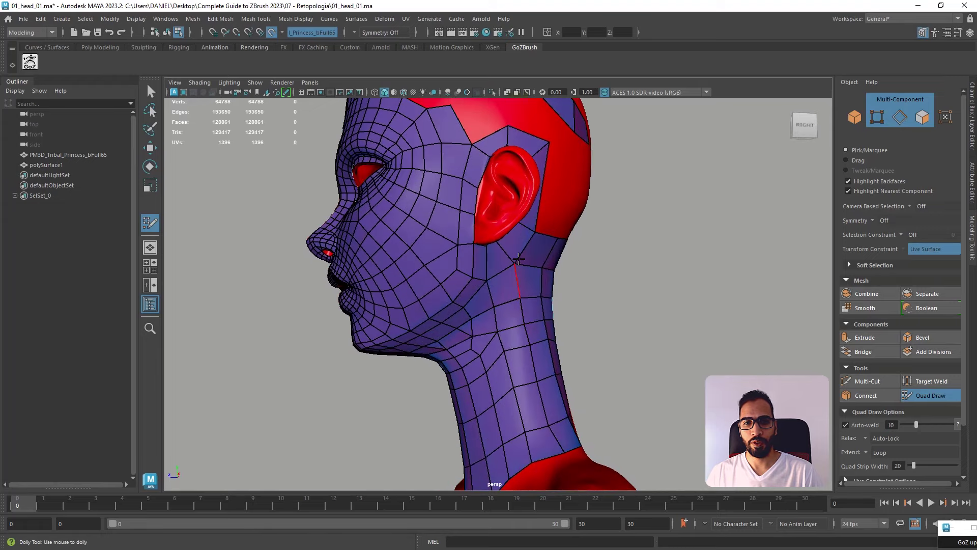
pyautogui.keyDown('alt'); pyautogui.moveTo(515, 291); pyautogui.dragTo(521, 245); pyautogui.keyUp('alt')
pyautogui.moveTo(565, 242)
pyautogui.keyDown('alt'); pyautogui.mouseDown()
pyautogui.moveTo(600, 236)
pyautogui.moveTo(406, 297)
pyautogui.moveTo(441, 303)
pyautogui.moveTo(576, 257)
pyautogui.mouseUp(); pyautogui.keyUp('alt')
pyautogui.keyDown('alt'); pyautogui.moveTo(575, 257); pyautogui.dragTo(540, 235, button='right'); pyautogui.keyUp('alt')
pyautogui.keyDown('alt'); pyautogui.moveTo(540, 235); pyautogui.dragTo(560, 340); pyautogui.keyUp('alt')
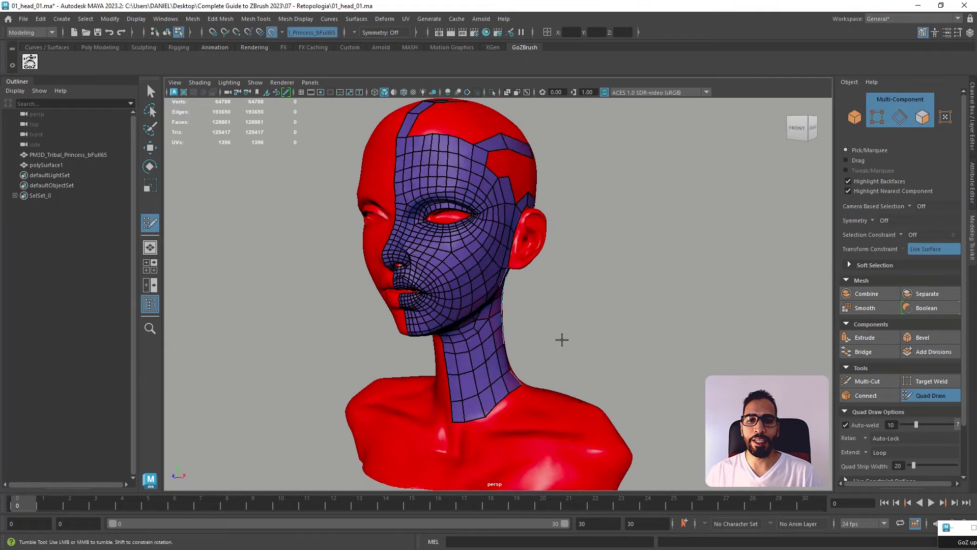
# - Fill the notch between the temple edge and the band along the side of the skull with three quads
pyautogui.keyDown('alt'); pyautogui.moveTo(561, 341); pyautogui.dragTo(519, 336, button='middle'); pyautogui.keyUp('alt')
pyautogui.keyDown('alt'); pyautogui.moveTo(519, 336); pyautogui.dragTo(539, 292, button='right'); pyautogui.keyUp('alt')
pyautogui.keyDown('alt'); pyautogui.moveTo(539, 292); pyautogui.dragTo(493, 305); pyautogui.keyUp('alt')
pyautogui.keyDown('alt'); pyautogui.moveTo(494, 306); pyautogui.dragTo(500, 324, button='middle'); pyautogui.keyUp('alt')
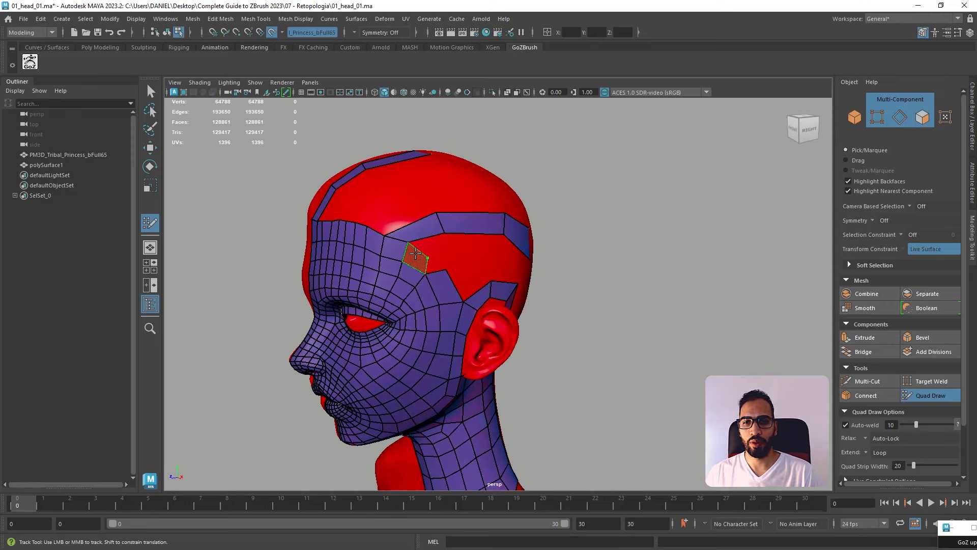
pyautogui.keyDown('shift'); pyautogui.click(414, 251); pyautogui.keyUp('shift')
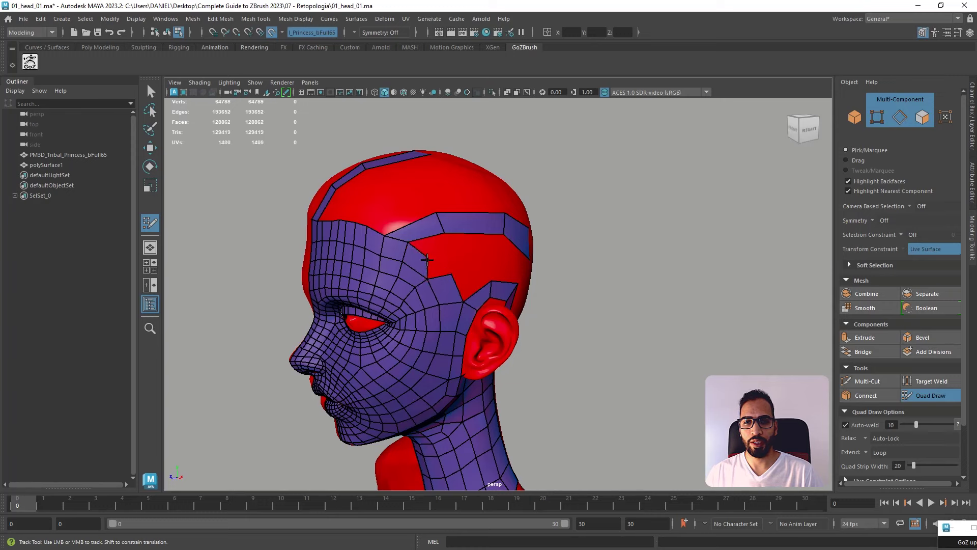
pyautogui.keyDown('alt'); pyautogui.moveTo(479, 269); pyautogui.dragTo(431, 246); pyautogui.keyUp('alt')
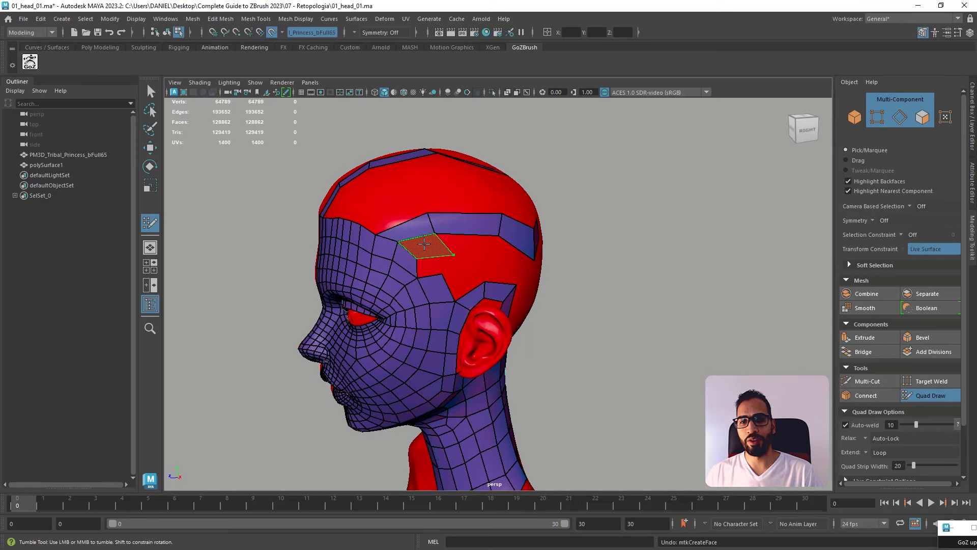
pyautogui.keyDown('ctrl'); pyautogui.keyDown('shift'); pyautogui.click(443, 251); pyautogui.keyUp('shift'); pyautogui.keyUp('ctrl')
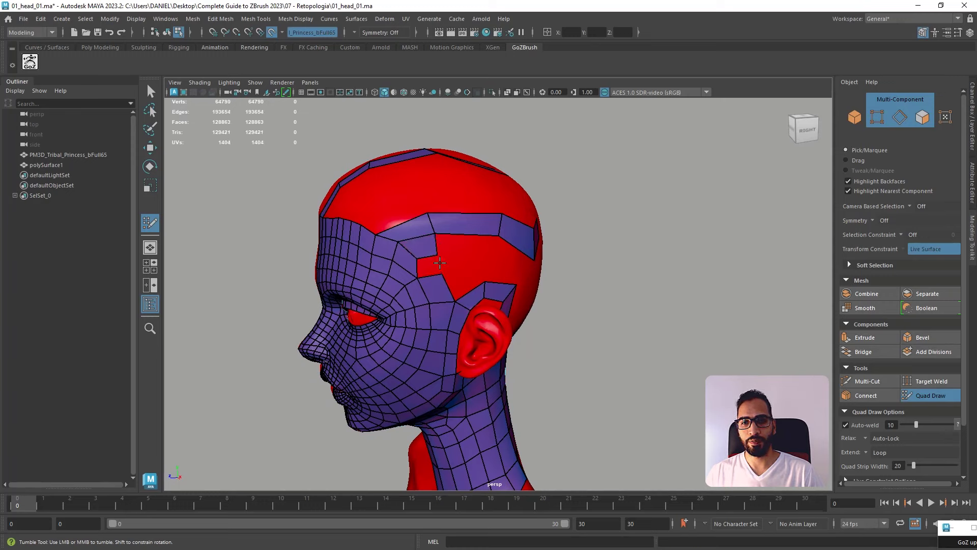
pyautogui.keyDown('alt'); pyautogui.moveTo(441, 273); pyautogui.dragTo(481, 270); pyautogui.keyUp('alt')
pyautogui.click(468, 255)
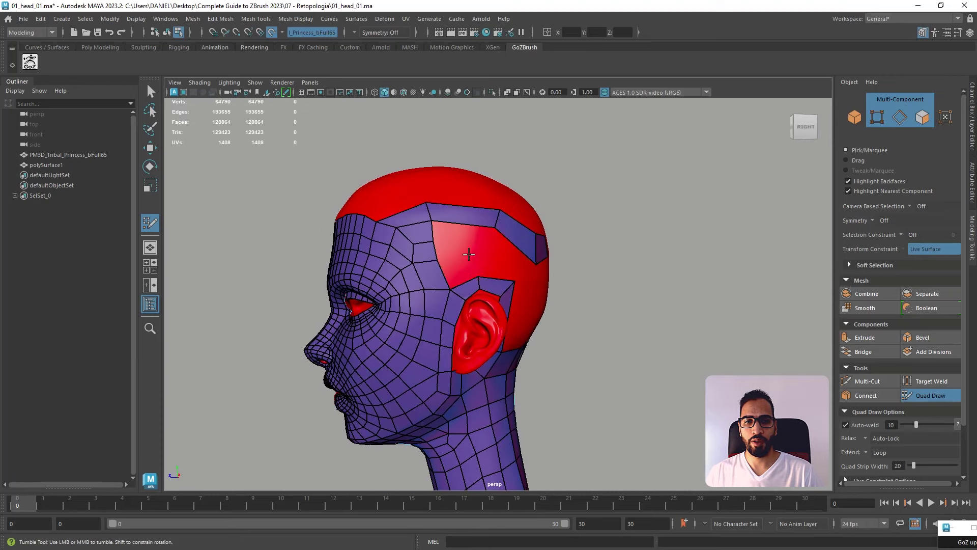
# - Fill quads over the temple above the ear and complete the strip that runs behind the ear to the neck
pyautogui.keyDown('shift'); pyautogui.click(459, 245); pyautogui.keyUp('shift')
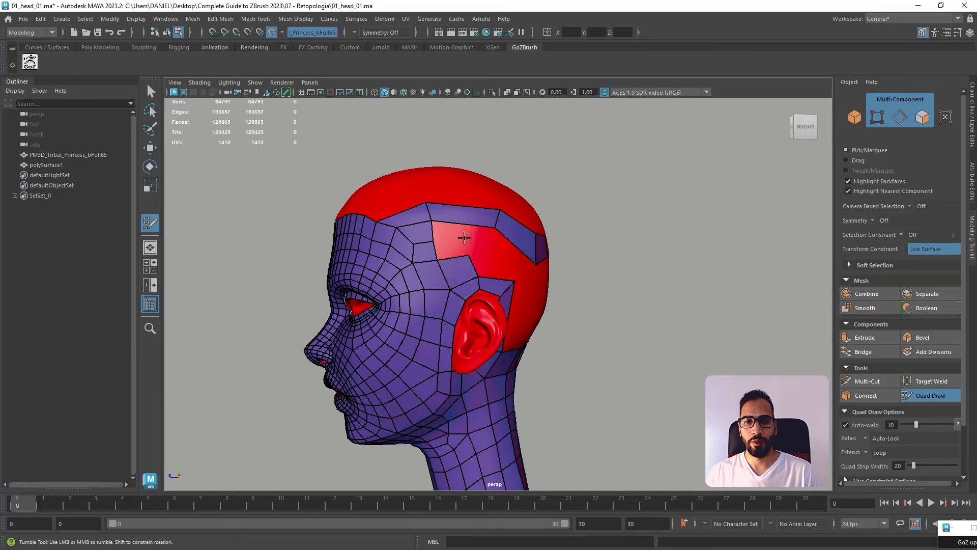
pyautogui.keyDown('shift'); pyautogui.click(449, 245); pyautogui.keyUp('shift')
pyautogui.moveTo(497, 219); pyautogui.dragTo(506, 328)
pyautogui.keyDown('shift'); pyautogui.click(445, 231); pyautogui.keyUp('shift')
pyautogui.keyDown('ctrl'); pyautogui.click(505, 314); pyautogui.keyUp('ctrl')
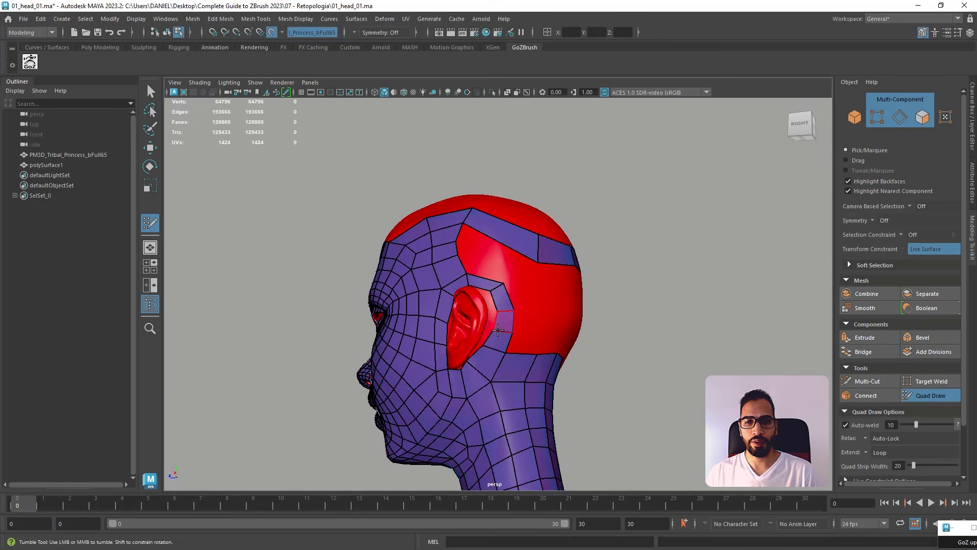
pyautogui.keyDown('alt'); pyautogui.moveTo(485, 309); pyautogui.dragTo(489, 321); pyautogui.keyUp('alt')
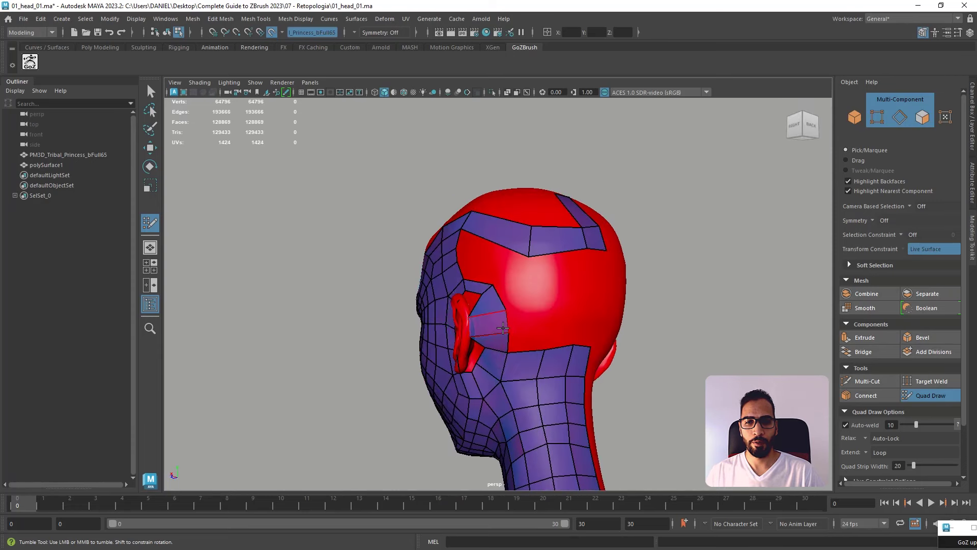
pyautogui.hotkey('ctrl', 'z')
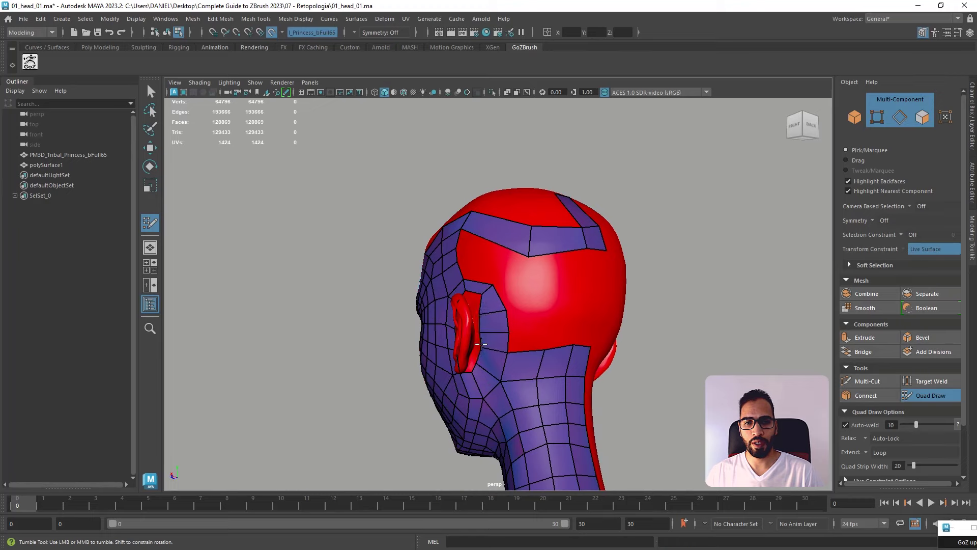
# - Build a row of four quads across the front of the crown and join it to the centre strip with an added edge loop
pyautogui.keyDown('alt'); pyautogui.moveTo(479, 344); pyautogui.dragTo(391, 279); pyautogui.keyUp('alt')
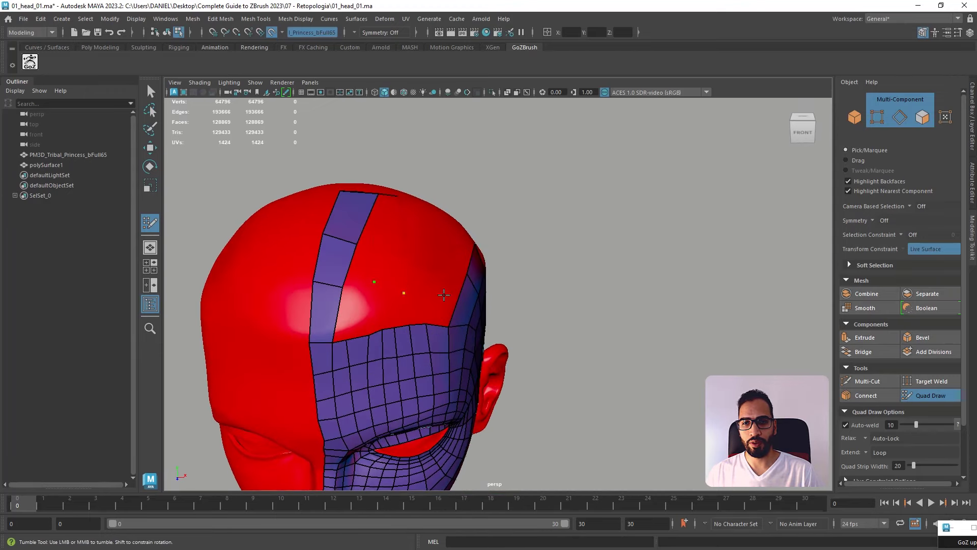
pyautogui.keyDown('alt'); pyautogui.moveTo(444, 295); pyautogui.dragTo(350, 272); pyautogui.keyUp('alt')
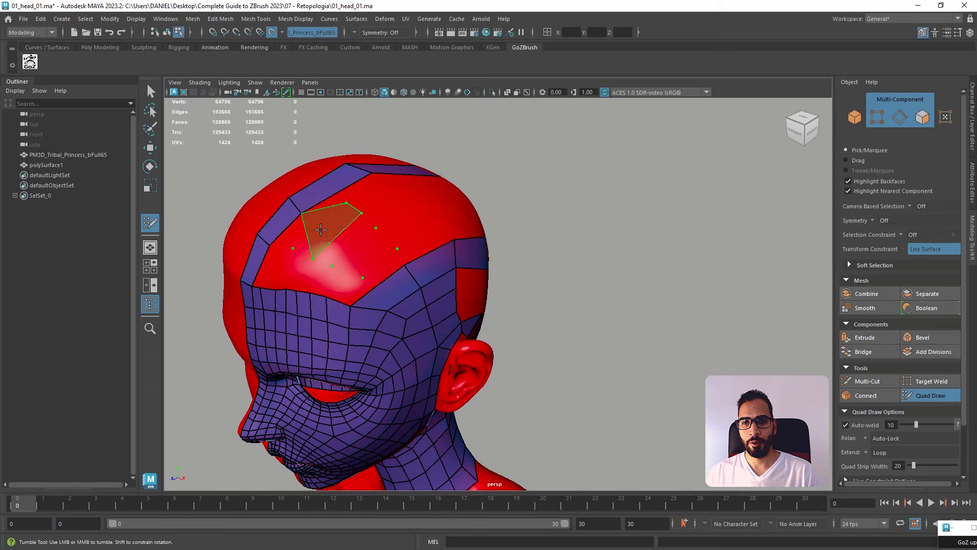
pyautogui.keyDown('shift'); pyautogui.click(345, 241); pyautogui.keyUp('shift')
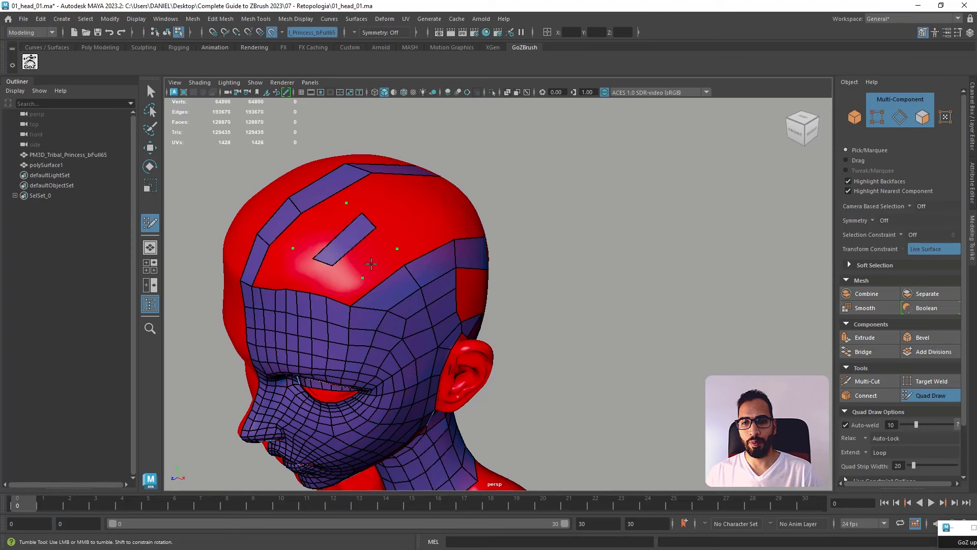
pyautogui.keyDown('shift'); pyautogui.click(374, 252); pyautogui.keyUp('shift')
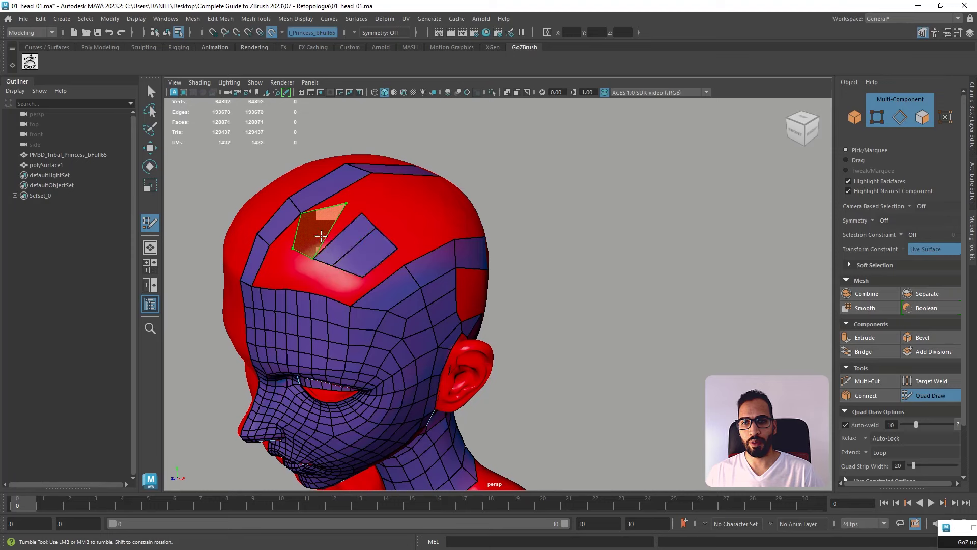
pyautogui.keyDown('alt'); pyautogui.moveTo(321, 236); pyautogui.dragTo(374, 330); pyautogui.keyUp('alt')
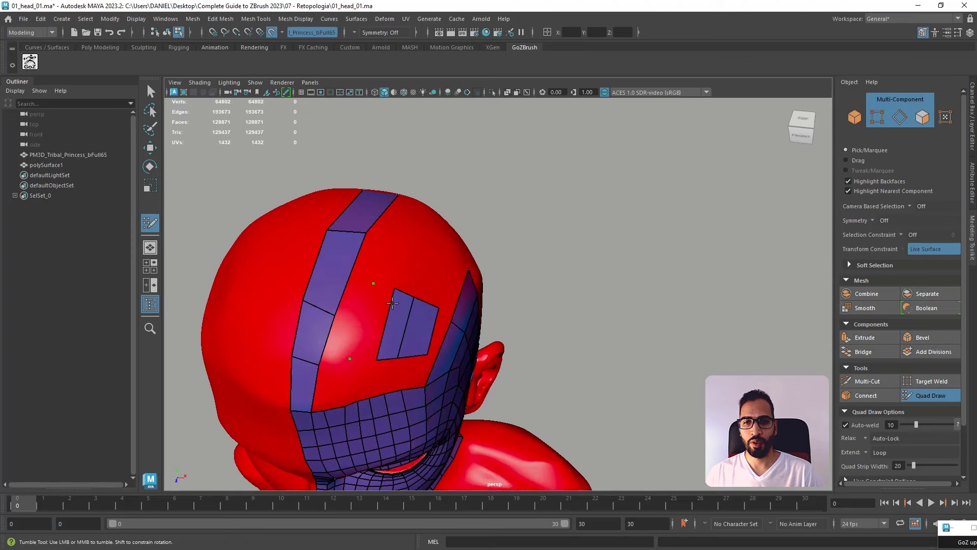
pyautogui.keyDown('shift'); pyautogui.click(375, 328); pyautogui.keyUp('shift')
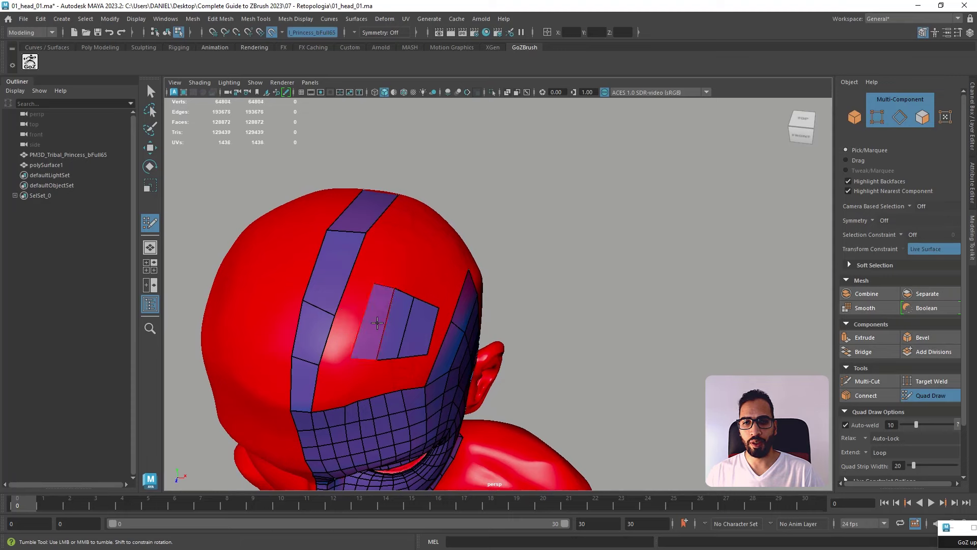
pyautogui.keyDown('ctrl'); pyautogui.click(323, 307); pyautogui.keyUp('ctrl')
pyautogui.keyDown('shift'); pyautogui.click(345, 317); pyautogui.keyUp('shift')
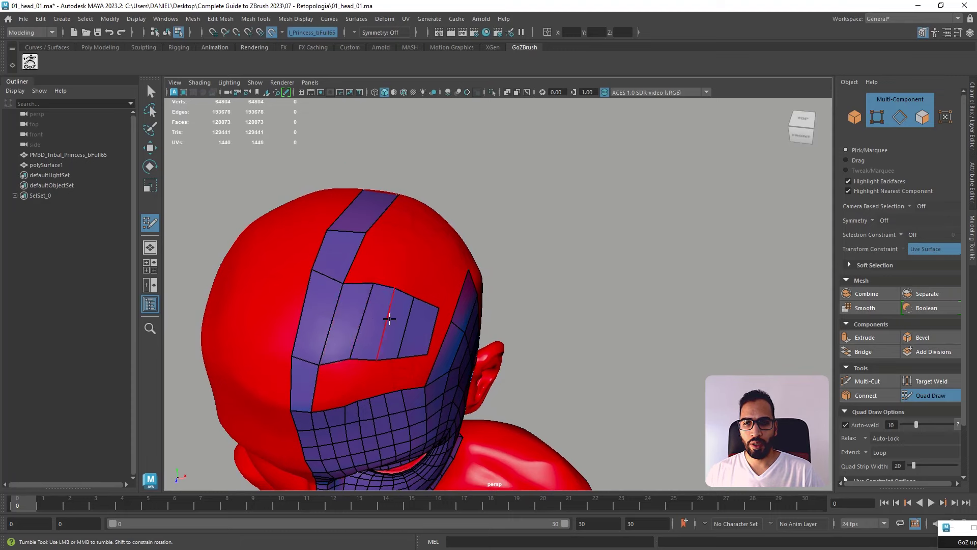
# - Fill the first quads between the top edge of the forehead and the crown row, starting beside the centre strip
pyautogui.moveTo(345, 316)
pyautogui.keyDown('alt'); pyautogui.mouseDown()
pyautogui.moveTo(395, 300)
pyautogui.moveTo(358, 290)
pyautogui.moveTo(377, 295)
pyautogui.moveTo(359, 288)
pyautogui.moveTo(335, 246)
pyautogui.mouseUp(); pyautogui.keyUp('alt')
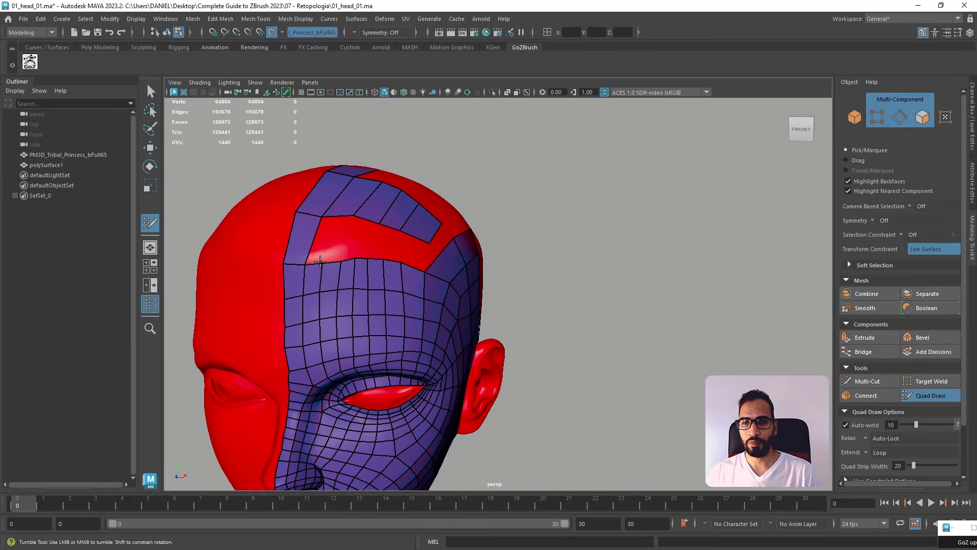
pyautogui.moveTo(347, 260)
pyautogui.keyDown('alt'); pyautogui.mouseDown()
pyautogui.moveTo(366, 260)
pyautogui.moveTo(304, 259)
pyautogui.moveTo(338, 247)
pyautogui.mouseUp(); pyautogui.keyUp('alt')
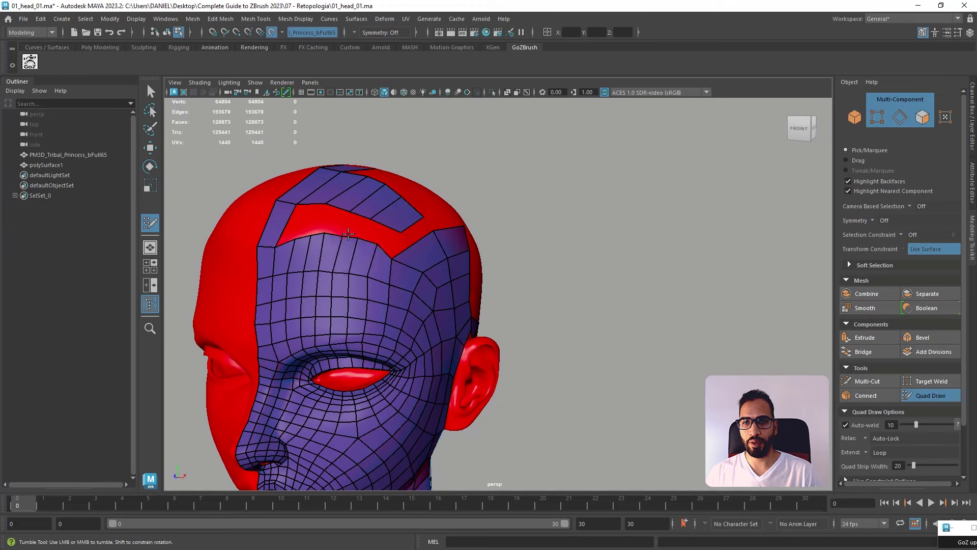
pyautogui.keyDown('alt'); pyautogui.moveTo(348, 225); pyautogui.dragTo(360, 215); pyautogui.keyUp('alt')
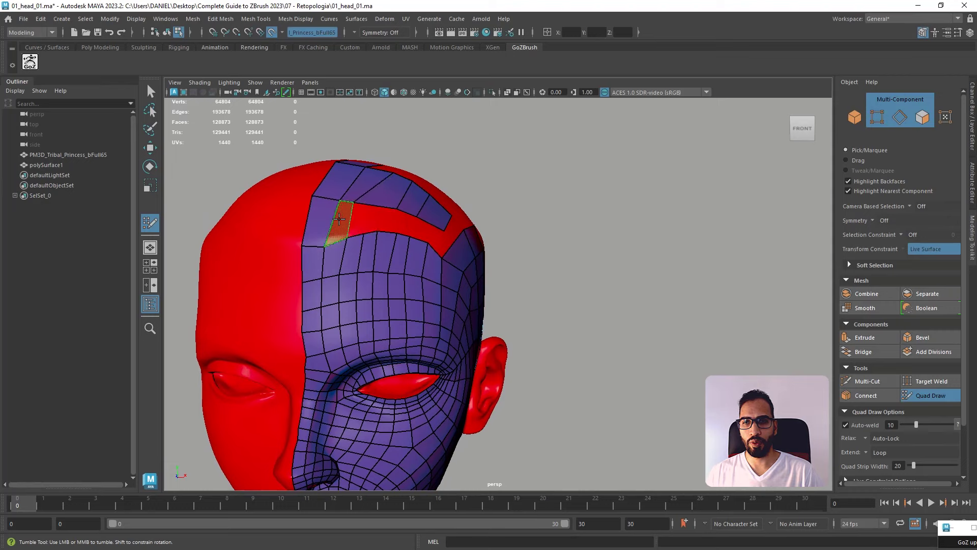
pyautogui.keyDown('shift'); pyautogui.click(347, 224); pyautogui.keyUp('shift')
pyautogui.moveTo(377, 212)
pyautogui.keyDown('alt'); pyautogui.mouseDown()
pyautogui.moveTo(388, 133)
pyautogui.moveTo(392, 167)
pyautogui.moveTo(340, 221)
pyautogui.moveTo(360, 219)
pyautogui.moveTo(434, 312)
pyautogui.mouseUp(); pyautogui.keyUp('alt')
pyautogui.moveTo(437, 258)
pyautogui.mouseDown()
pyautogui.moveTo(413, 253)
pyautogui.moveTo(392, 281)
pyautogui.mouseUp()
pyautogui.keyDown('shift'); pyautogui.click(398, 279); pyautogui.keyUp('shift')
pyautogui.hotkey('ctrl', 'z')
pyautogui.hotkey('ctrl', 'z')
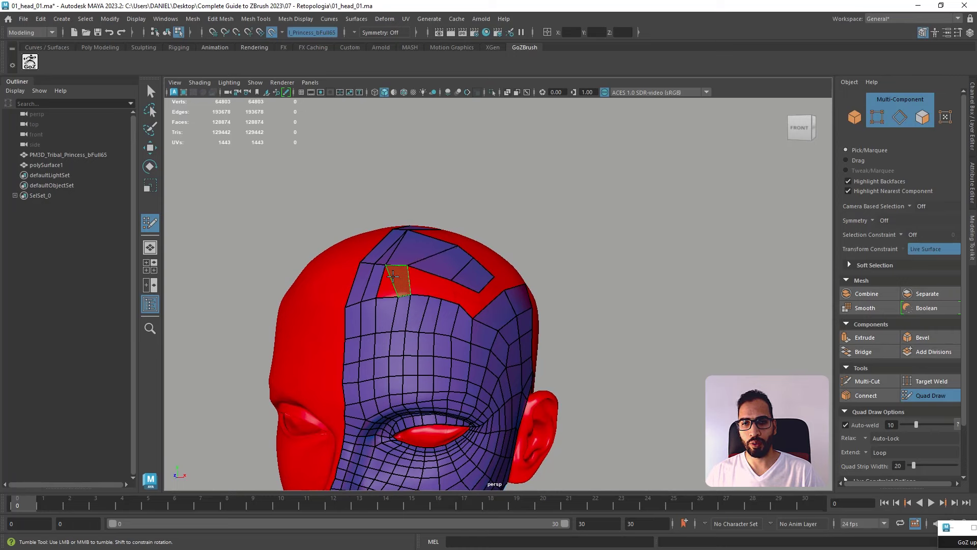
pyautogui.keyDown('shift'); pyautogui.click(393, 279); pyautogui.keyUp('shift')
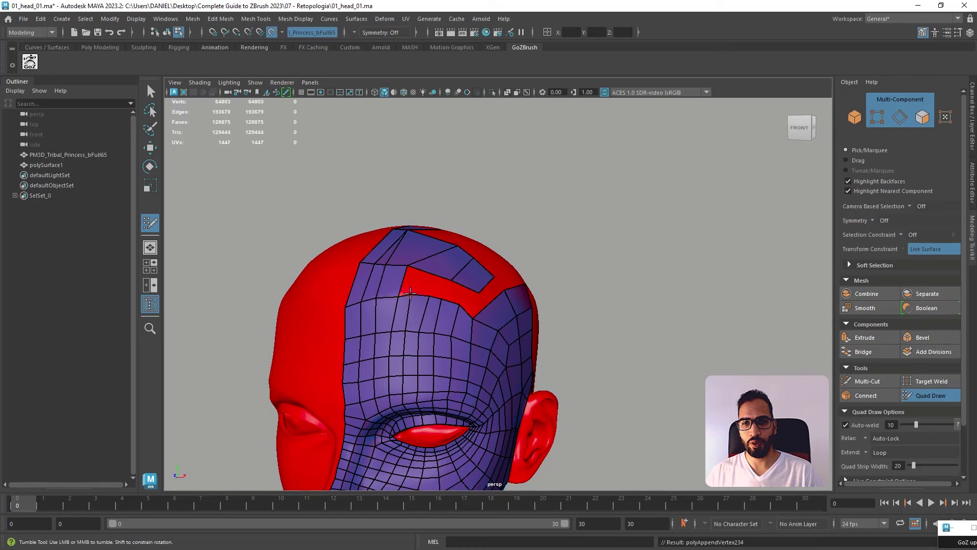
# - Weld the crown row's upper vertices together and continue filling quads outward along the top edge of the forehead
pyautogui.moveTo(453, 245); pyautogui.dragTo(425, 235)
pyautogui.moveTo(472, 258); pyautogui.dragTo(426, 235)
pyautogui.moveTo(452, 280); pyautogui.dragTo(429, 268)
pyautogui.keyDown('shift'); pyautogui.click(413, 278); pyautogui.keyUp('shift')
pyautogui.keyDown('shift'); pyautogui.click(429, 268); pyautogui.keyUp('shift')
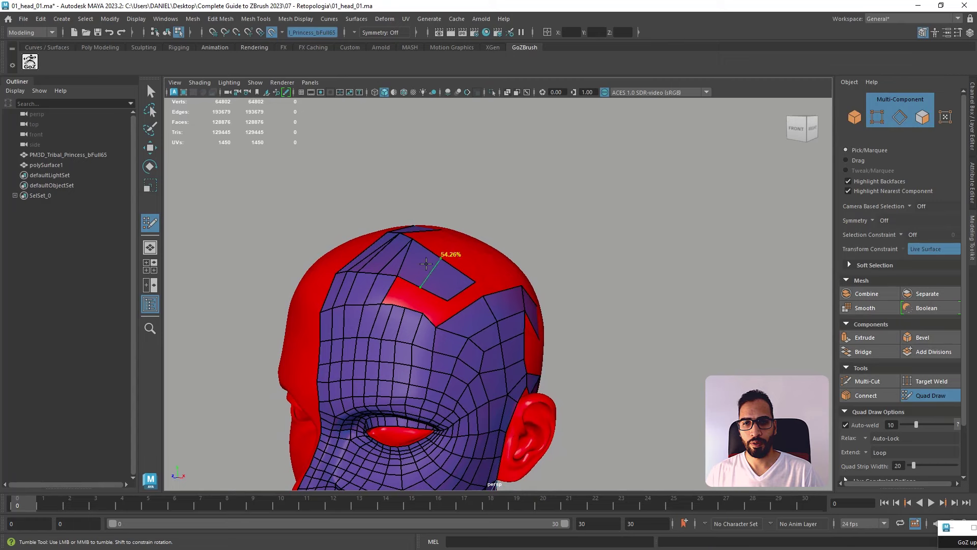
pyautogui.keyDown('shift'); pyautogui.click(398, 286); pyautogui.keyUp('shift')
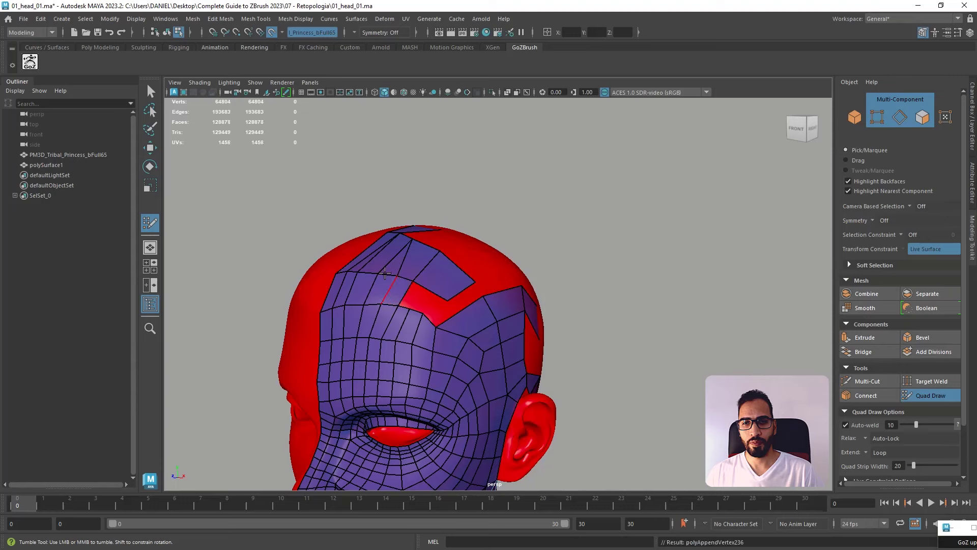
# - Insert edge loops in the outer crown quad and fill matching quads down to the forehead edge
pyautogui.keyDown('alt'); pyautogui.moveTo(377, 281); pyautogui.dragTo(429, 298); pyautogui.keyUp('alt')
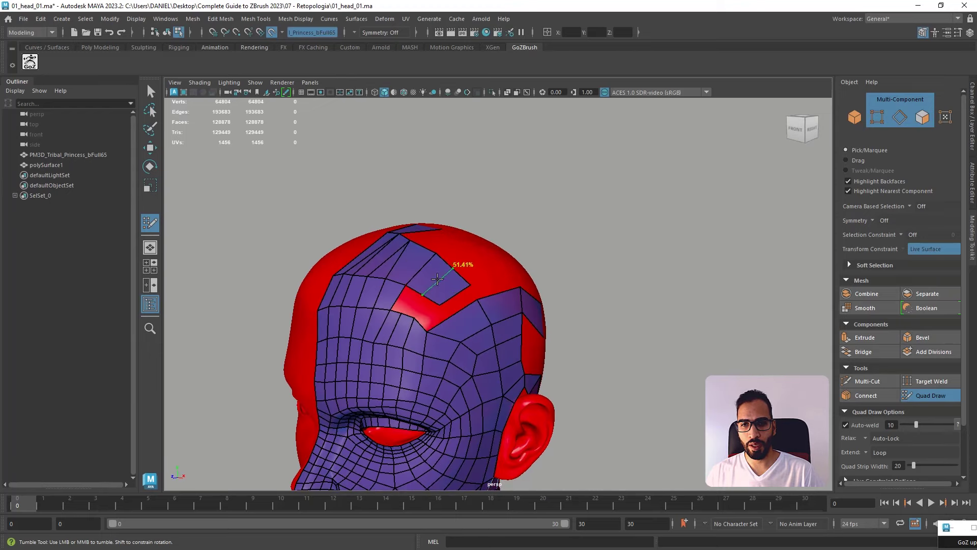
pyautogui.keyDown('ctrl'); pyautogui.click(437, 279); pyautogui.keyUp('ctrl')
pyautogui.keyDown('shift'); pyautogui.click(406, 294); pyautogui.keyUp('shift')
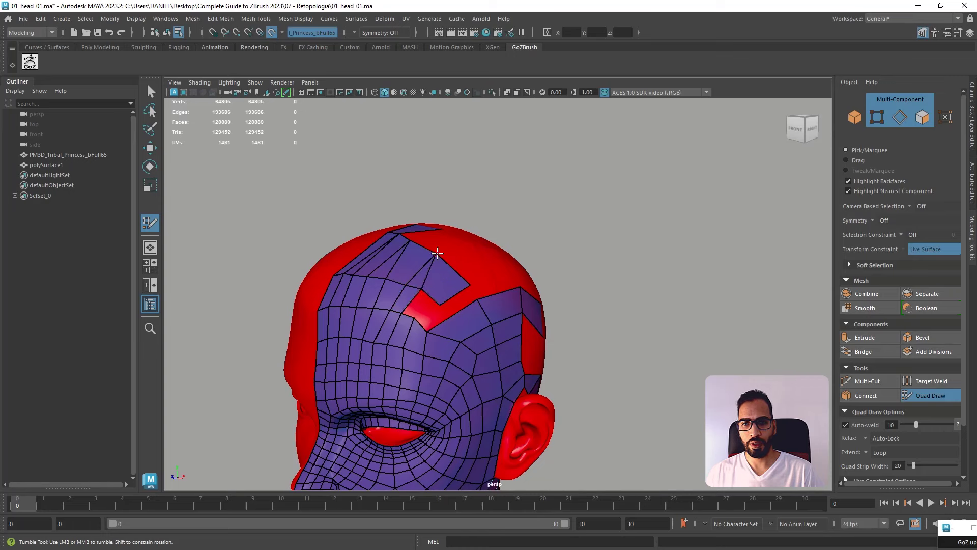
pyautogui.moveTo(415, 287); pyautogui.dragTo(411, 284)
pyautogui.moveTo(414, 318); pyautogui.dragTo(415, 323)
pyautogui.keyDown('ctrl'); pyautogui.click(432, 291); pyautogui.keyUp('ctrl')
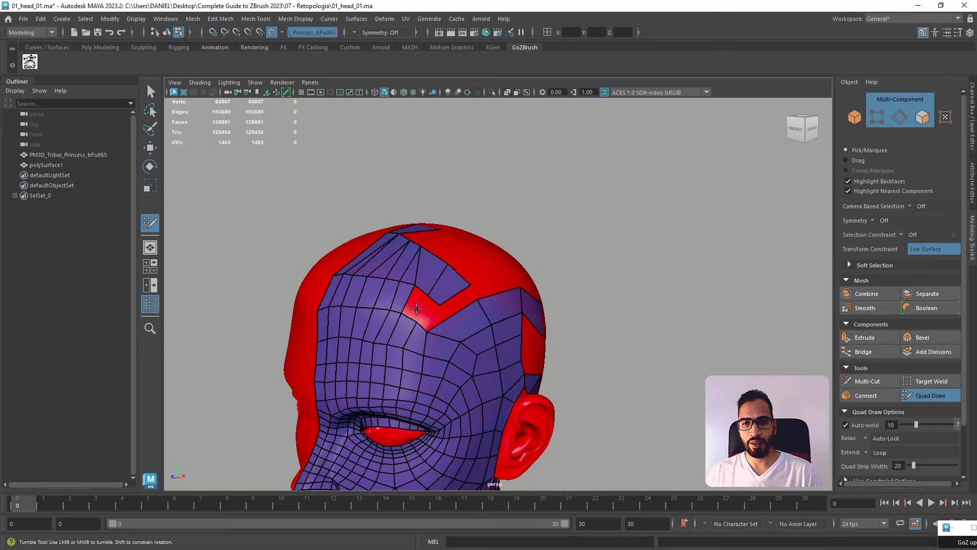
pyautogui.keyDown('shift'); pyautogui.click(429, 311); pyautogui.keyUp('shift')
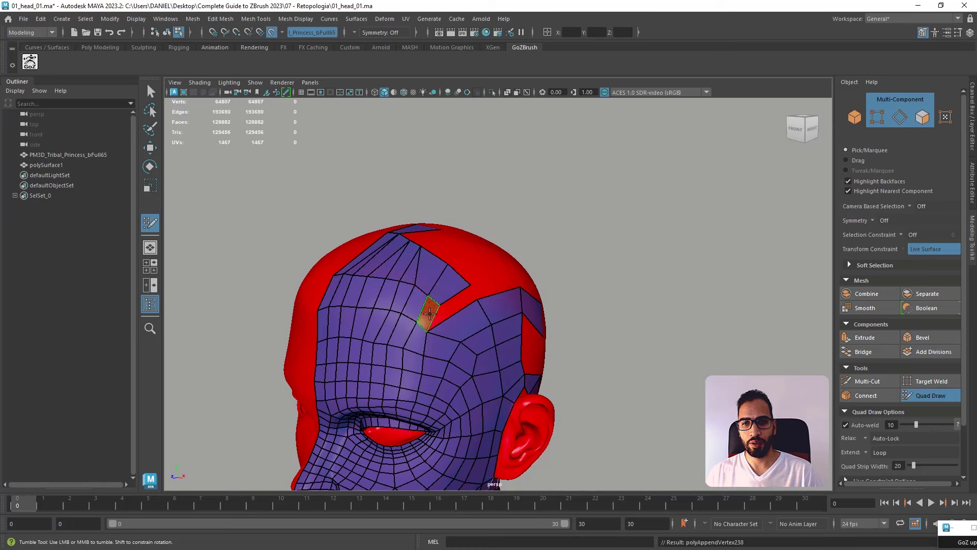
# - Close the last gap between the crown row and the temple mesh, welding the loose outer vertices to the side band
pyautogui.keyDown('shift'); pyautogui.click(433, 295); pyautogui.keyUp('shift')
pyautogui.moveTo(468, 284)
pyautogui.mouseDown()
pyautogui.moveTo(447, 273)
pyautogui.moveTo(440, 290)
pyautogui.moveTo(489, 301)
pyautogui.moveTo(423, 298)
pyautogui.mouseUp()
pyautogui.click(453, 286)
pyautogui.keyDown('shift'); pyautogui.click(430, 308); pyautogui.keyUp('shift')
pyautogui.hotkey('ctrl', 'z')
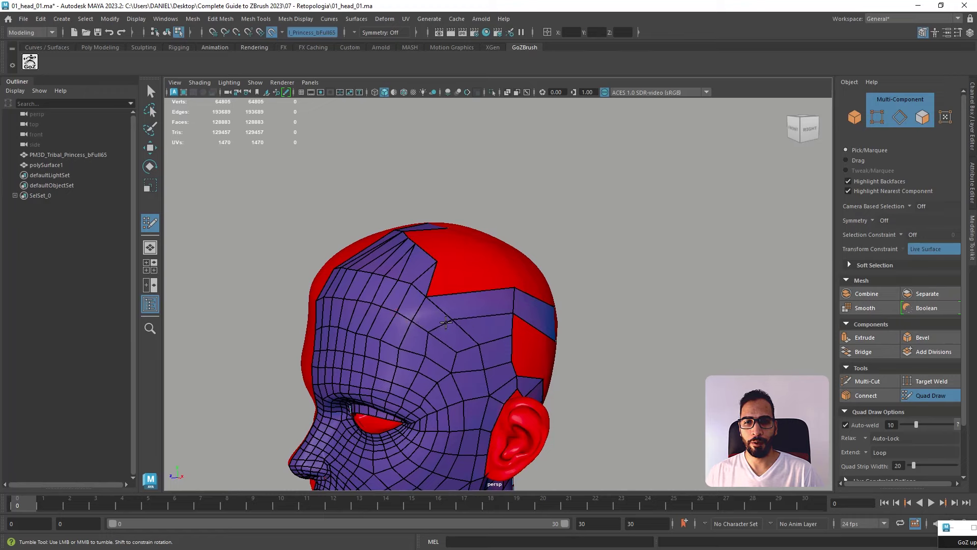
# - Insert an edge loop across the skull's side band and fill a quad in the corner where the band meets the crown row
pyautogui.keyDown('alt'); pyautogui.moveTo(417, 330); pyautogui.dragTo(486, 325); pyautogui.keyUp('alt')
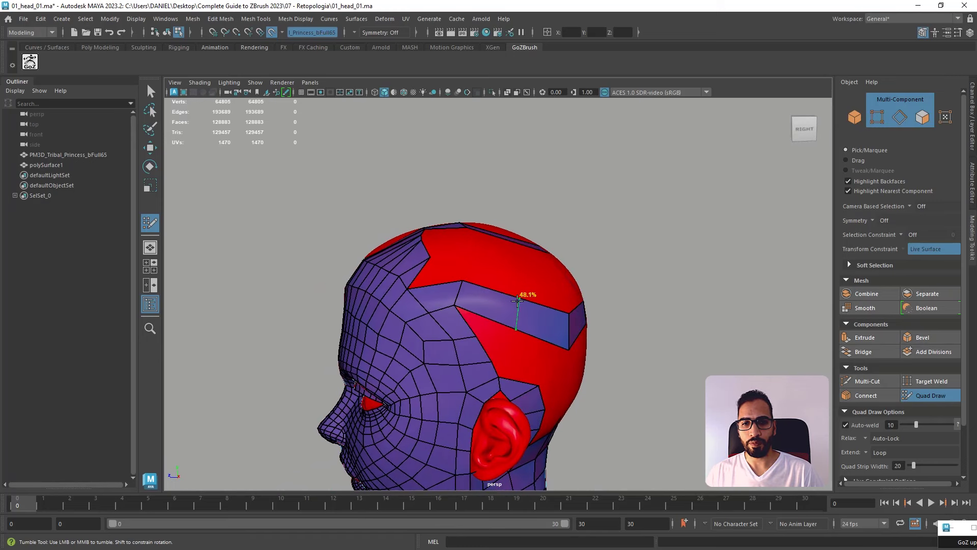
pyautogui.keyDown('ctrl'); pyautogui.click(516, 301); pyautogui.keyUp('ctrl')
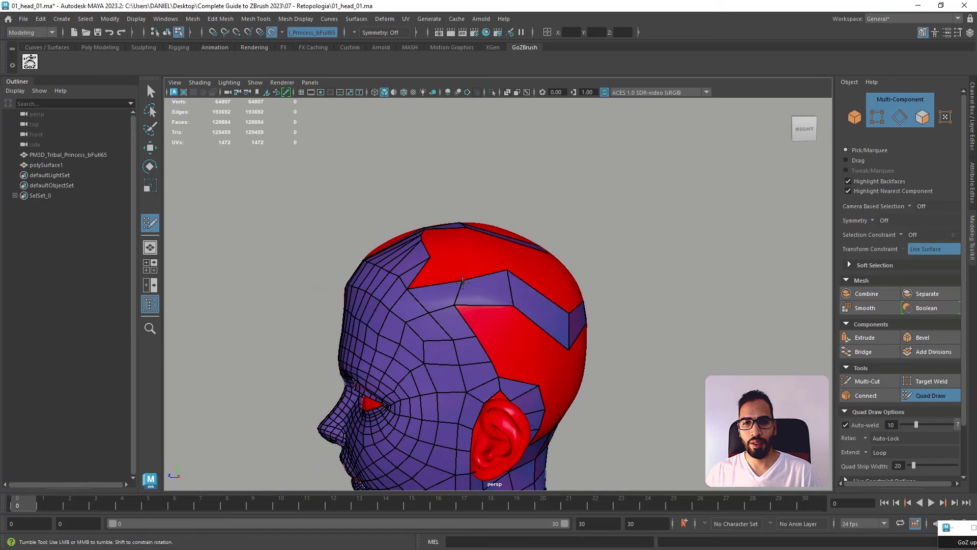
pyautogui.keyDown('alt'); pyautogui.moveTo(458, 270); pyautogui.dragTo(444, 299); pyautogui.keyUp('alt')
pyautogui.keyDown('shift'); pyautogui.click(438, 269); pyautogui.keyUp('shift')
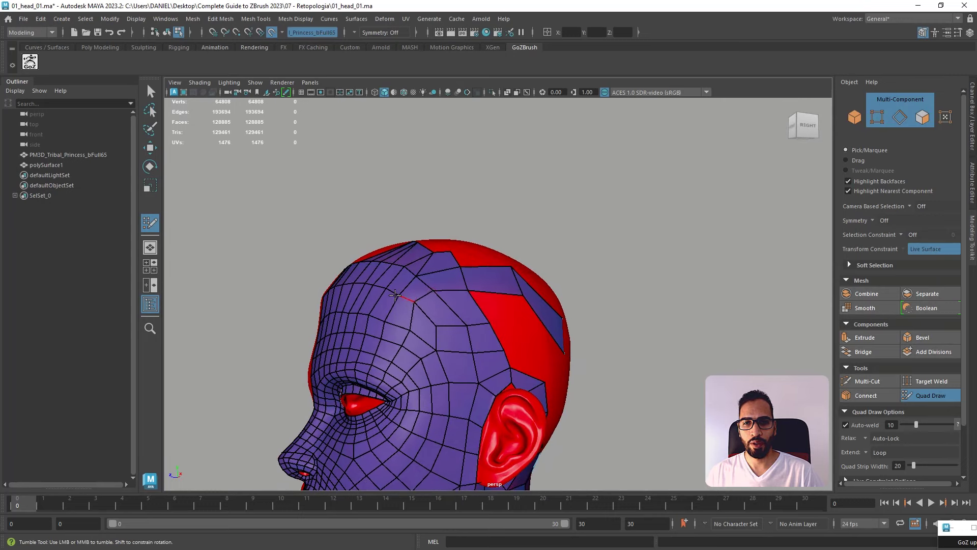
# - Fill the front of the crown gap between the centre strip and the side band with quads, welding the mismatched corners
pyautogui.keyDown('alt'); pyautogui.moveTo(356, 297); pyautogui.dragTo(452, 278); pyautogui.keyUp('alt')
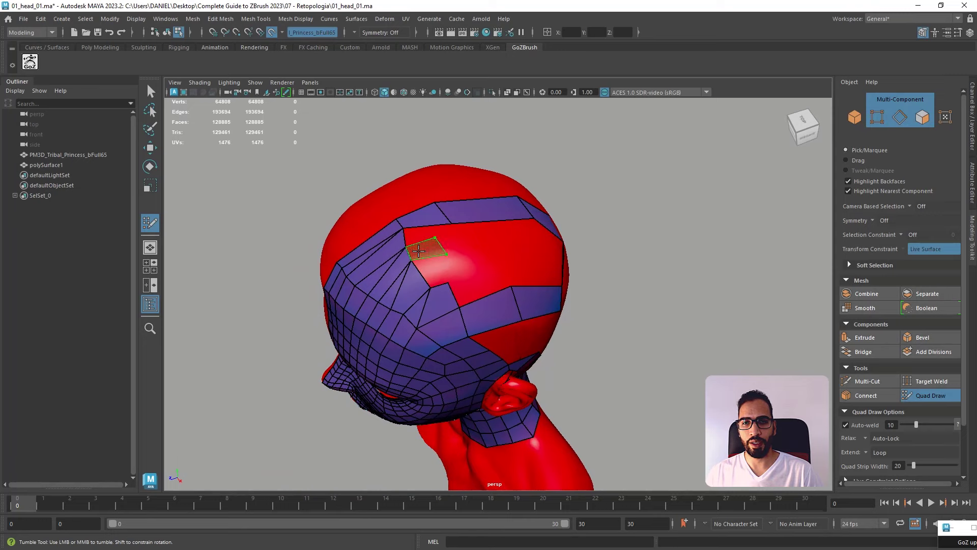
pyautogui.keyDown('shift'); pyautogui.click(452, 236); pyautogui.keyUp('shift')
pyautogui.keyDown('alt'); pyautogui.moveTo(427, 235); pyautogui.dragTo(483, 224); pyautogui.keyUp('alt')
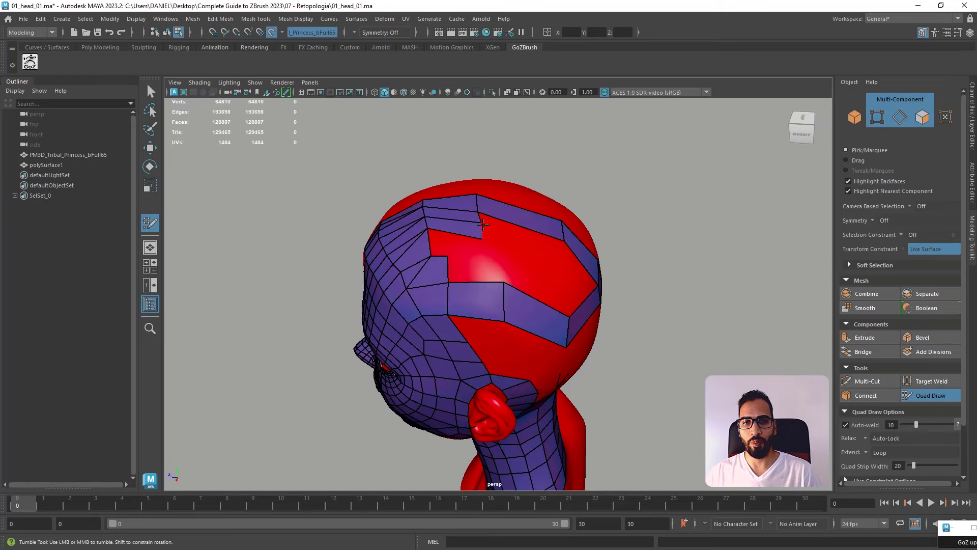
pyautogui.moveTo(479, 233); pyautogui.dragTo(478, 214)
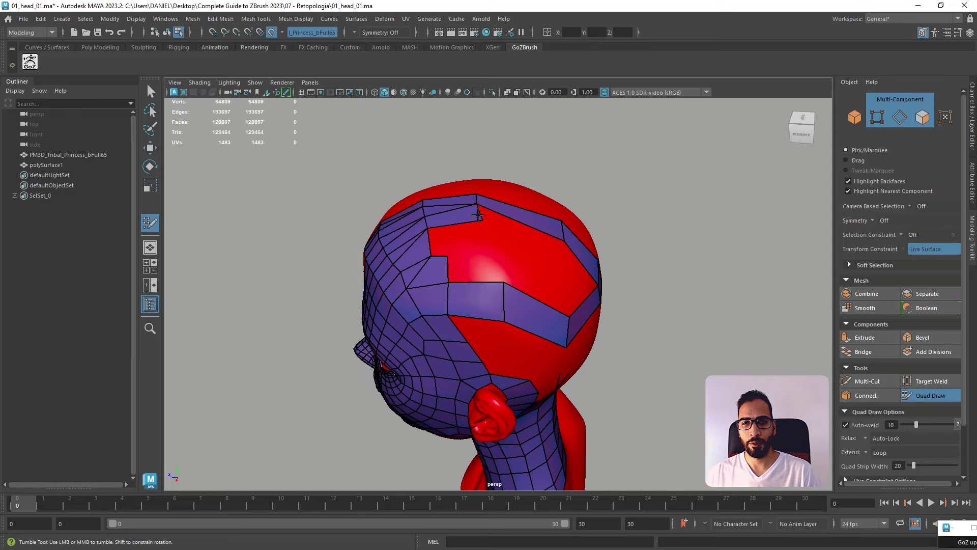
pyautogui.click(490, 242)
pyautogui.keyDown('shift'); pyautogui.click(455, 245); pyautogui.keyUp('shift')
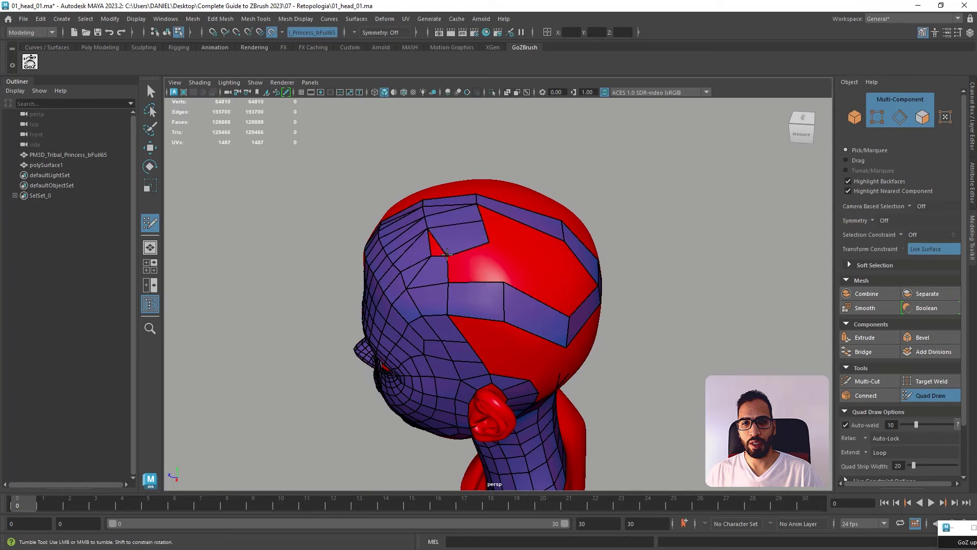
pyautogui.moveTo(447, 254); pyautogui.dragTo(436, 249)
pyautogui.keyDown('shift'); pyautogui.click(474, 259); pyautogui.keyUp('shift')
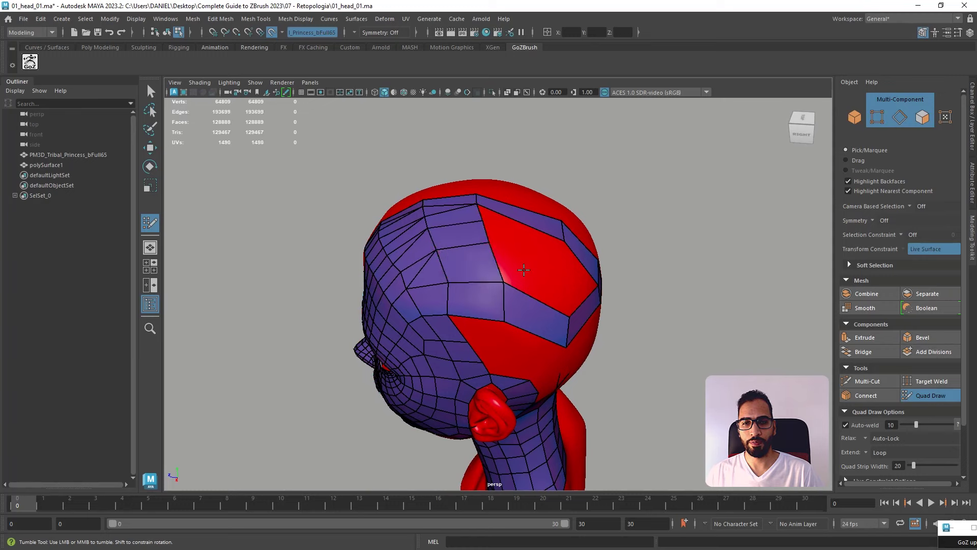
# - Insert another edge loop across the side band and extend the strip above the ear upward with a quad
pyautogui.keyDown('alt'); pyautogui.moveTo(524, 270); pyautogui.dragTo(530, 297); pyautogui.keyUp('alt')
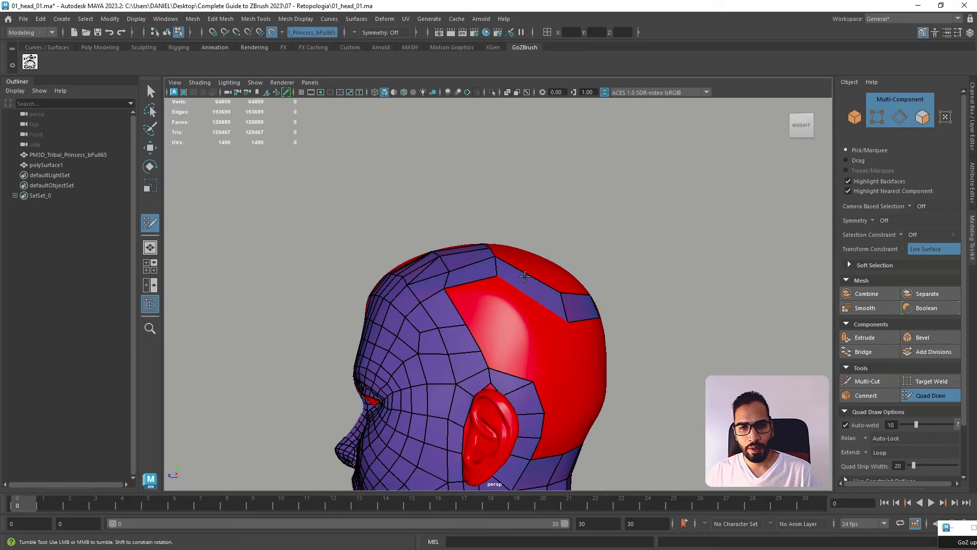
pyautogui.keyDown('ctrl'); pyautogui.click(530, 291); pyautogui.keyUp('ctrl')
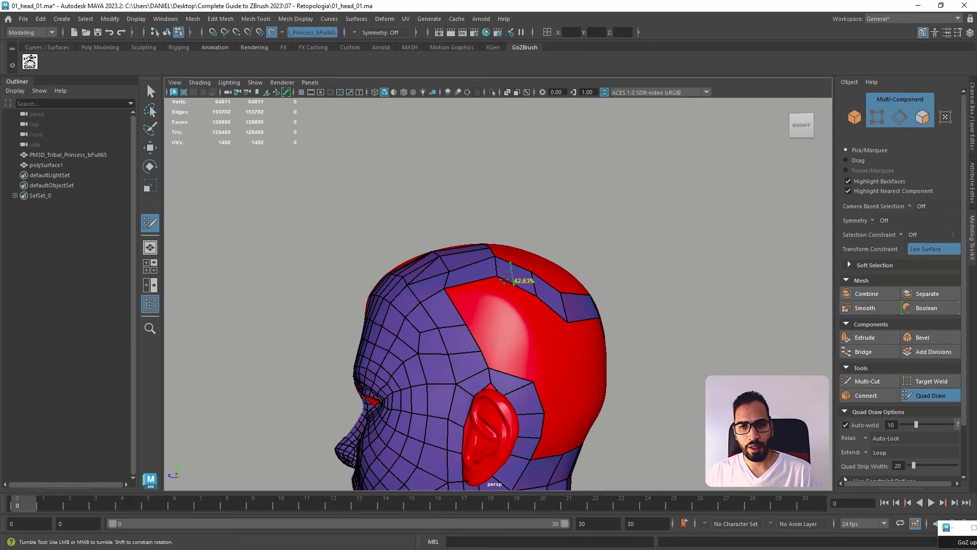
pyautogui.moveTo(556, 304); pyautogui.dragTo(489, 282)
pyautogui.click(480, 270)
pyautogui.keyDown('shift'); pyautogui.click(459, 271); pyautogui.keyUp('shift')
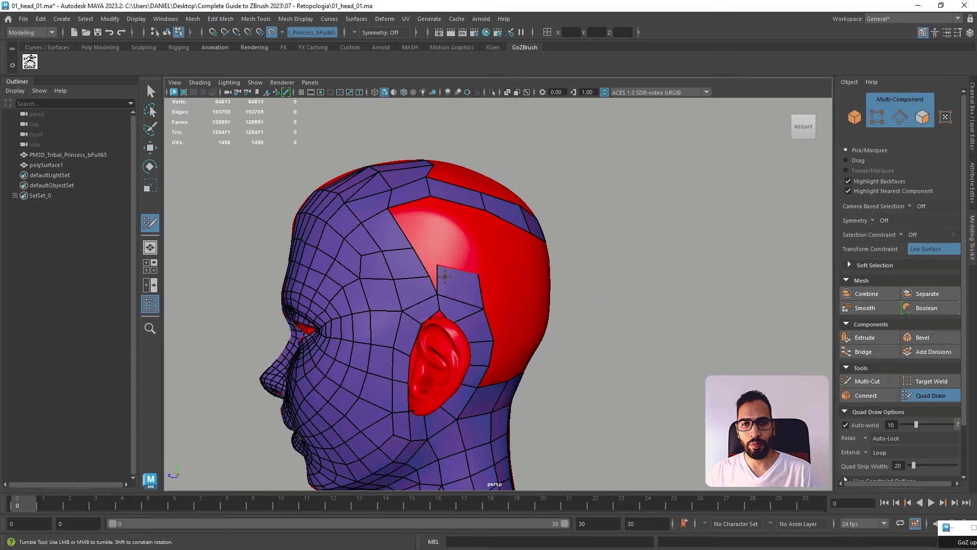
pyautogui.moveTo(436, 267); pyautogui.dragTo(480, 284)
# - Add a quad reaching backward from the strip behind the ear and a tall quad up the centre of the back of the head
pyautogui.moveTo(523, 306)
pyautogui.keyDown('alt'); pyautogui.mouseDown()
pyautogui.moveTo(496, 301)
pyautogui.moveTo(481, 316)
pyautogui.moveTo(527, 294)
pyautogui.mouseUp(); pyautogui.keyUp('alt')
pyautogui.click(506, 298)
pyautogui.click(504, 324)
pyautogui.keyDown('shift'); pyautogui.click(478, 308); pyautogui.keyUp('shift')
pyautogui.keyDown('shift'); pyautogui.click(551, 322); pyautogui.keyUp('shift')
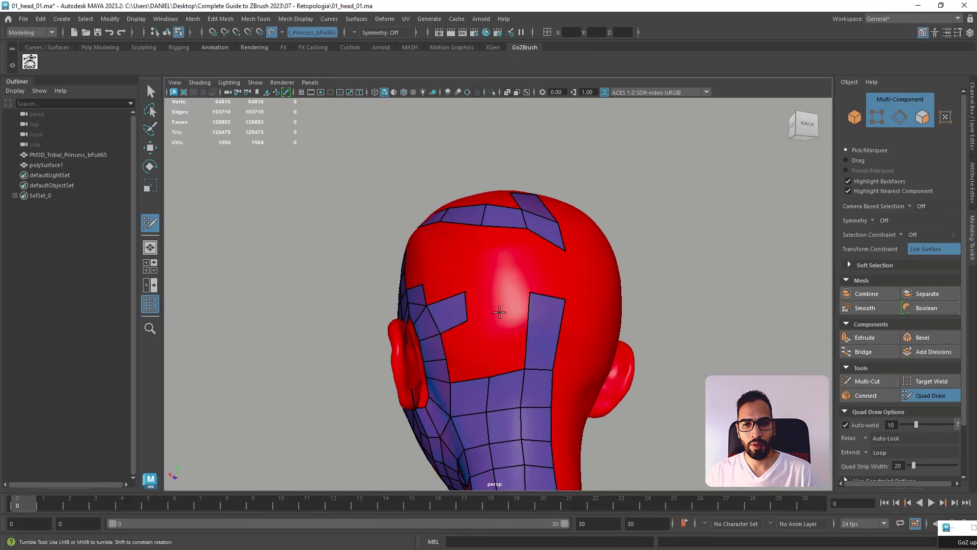
# - Add a quad beside the centre strip, insert an edge loop across both, and bridge its upper half to the strip behind the ear
pyautogui.click(493, 289)
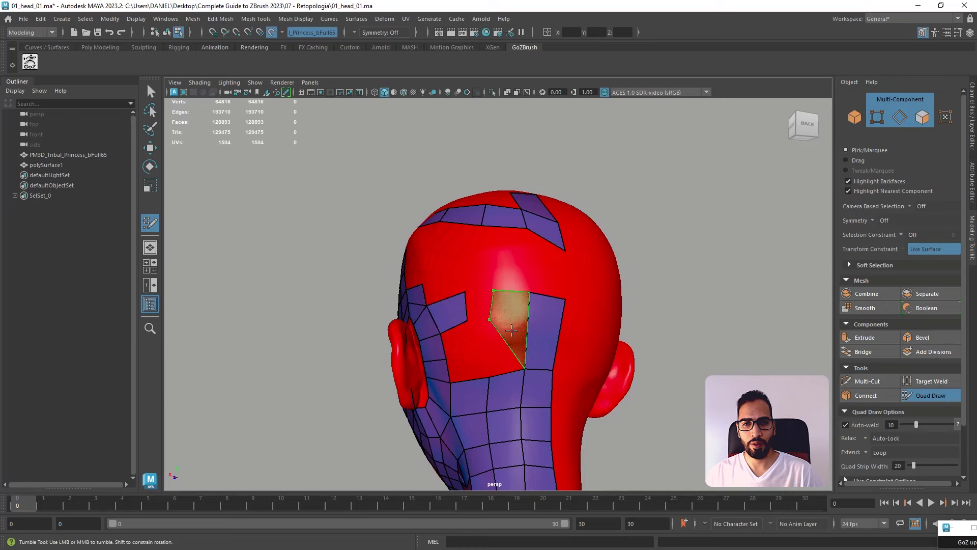
pyautogui.keyDown('shift'); pyautogui.click(511, 345); pyautogui.keyUp('shift')
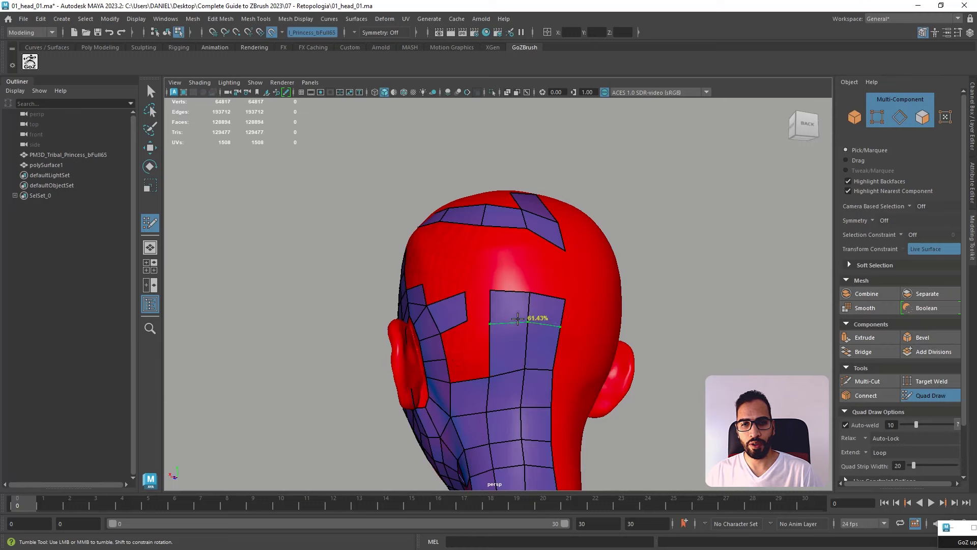
pyautogui.keyDown('ctrl'); pyautogui.click(520, 320); pyautogui.keyUp('ctrl')
pyautogui.keyDown('shift'); pyautogui.click(478, 307); pyautogui.keyUp('shift')
# - Fill the remaining hole behind the ear with quads
pyautogui.keyDown('alt'); pyautogui.moveTo(476, 334); pyautogui.dragTo(501, 374); pyautogui.keyUp('alt')
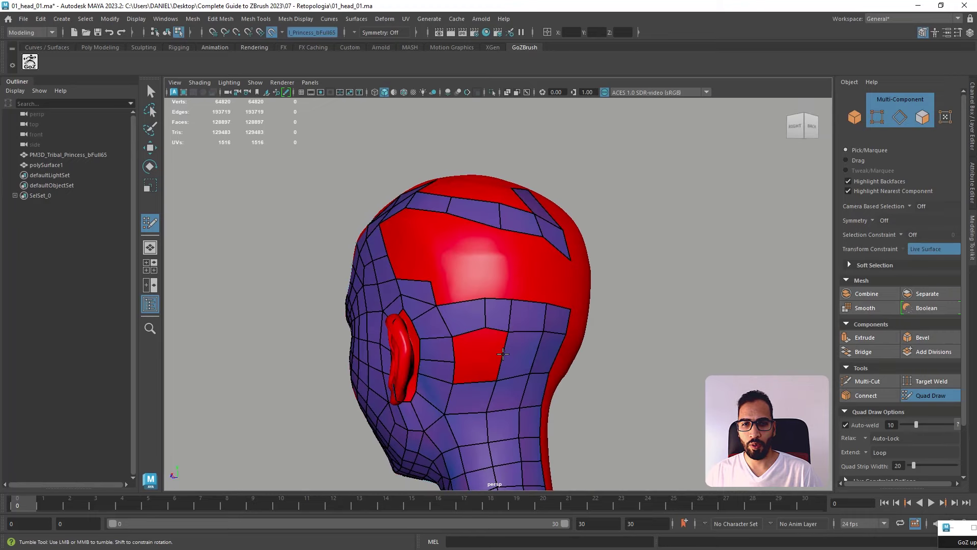
pyautogui.keyDown('alt'); pyautogui.moveTo(511, 362); pyautogui.dragTo(451, 310, button='right'); pyautogui.keyUp('alt')
pyautogui.keyDown('alt'); pyautogui.moveTo(452, 310); pyautogui.dragTo(490, 338); pyautogui.keyUp('alt')
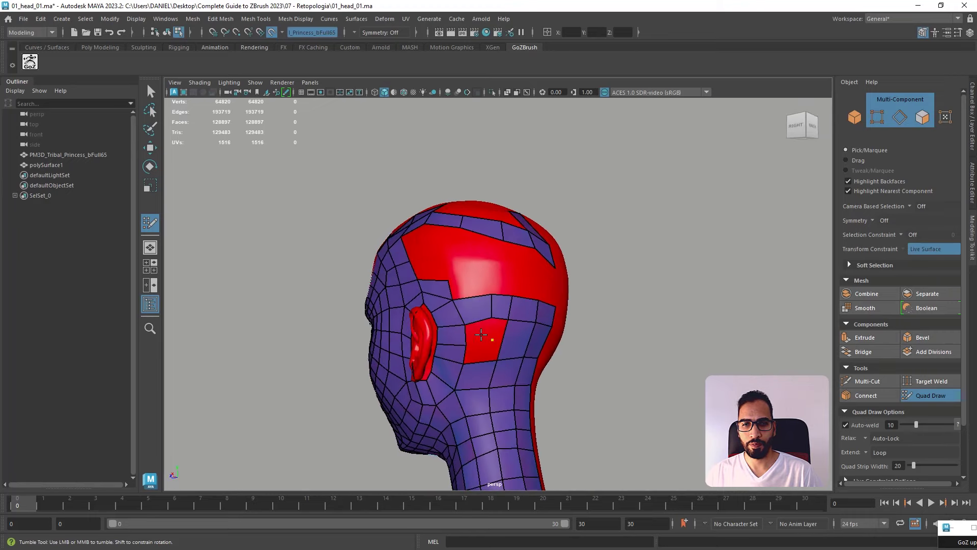
pyautogui.keyDown('shift'); pyautogui.click(480, 351); pyautogui.keyUp('shift')
pyautogui.keyDown('shift'); pyautogui.click(486, 343); pyautogui.keyUp('shift')
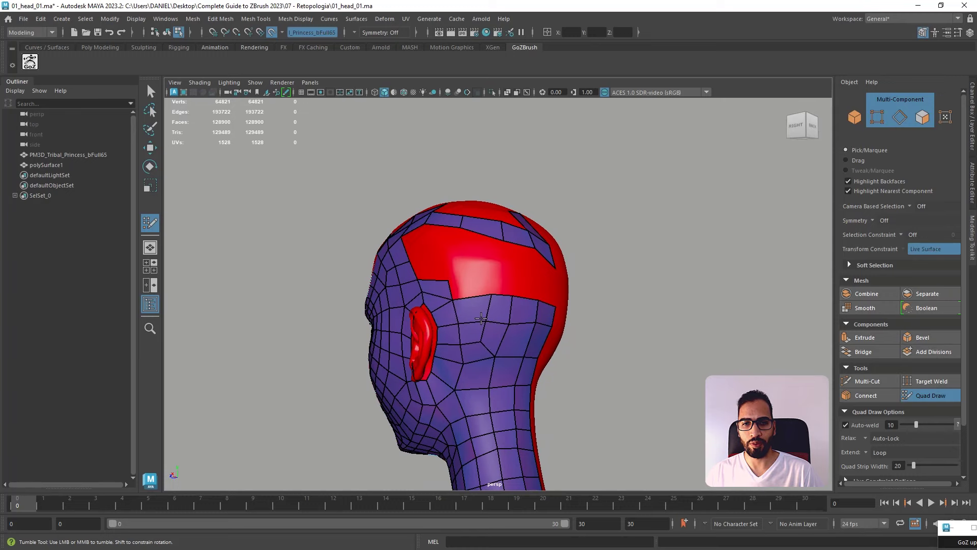
# - Bridge the centre strip down to the back skull, then shift the side band's corner backward and insert an edge loop there
pyautogui.moveTo(481, 318)
pyautogui.keyDown('alt'); pyautogui.mouseDown()
pyautogui.moveTo(607, 354)
pyautogui.moveTo(554, 356)
pyautogui.moveTo(596, 350)
pyautogui.moveTo(565, 353)
pyautogui.moveTo(540, 367)
pyautogui.moveTo(504, 265)
pyautogui.mouseUp(); pyautogui.keyUp('alt')
pyautogui.keyDown('shift'); pyautogui.click(516, 302); pyautogui.keyUp('shift')
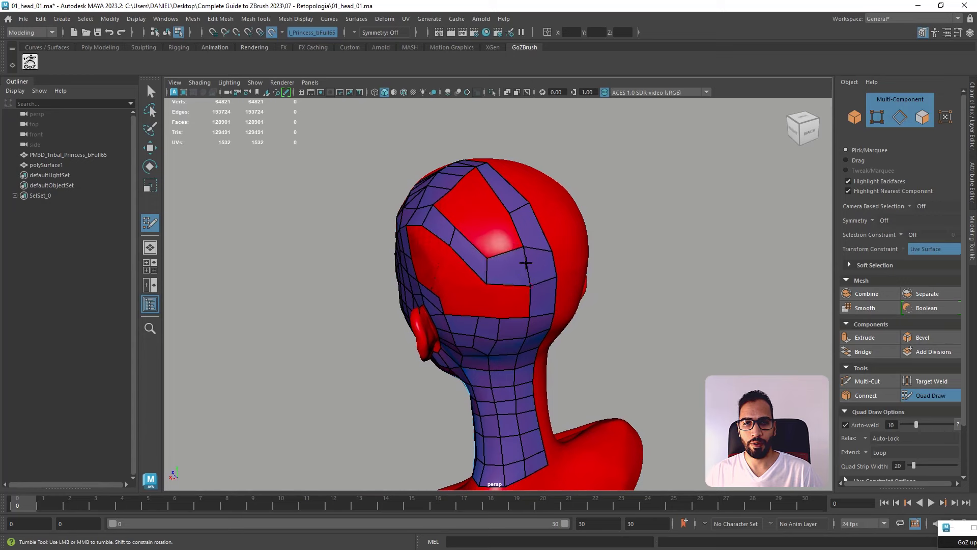
pyautogui.moveTo(490, 271); pyautogui.dragTo(506, 281)
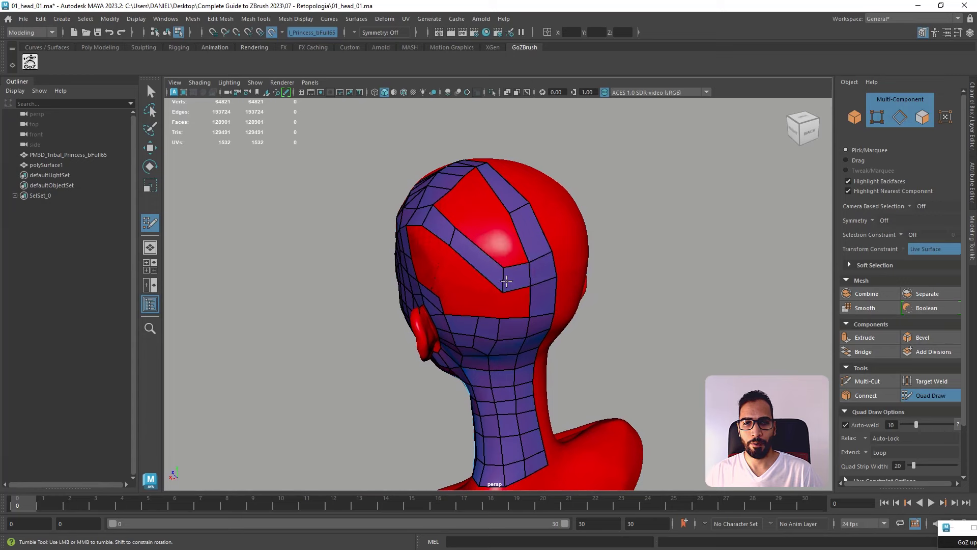
pyautogui.keyDown('ctrl'); pyautogui.click(485, 260); pyautogui.keyUp('ctrl')
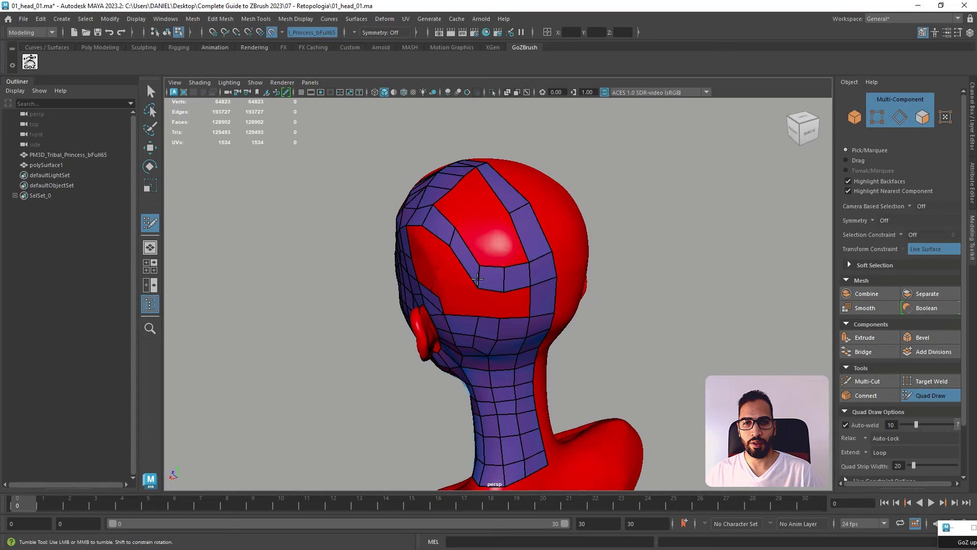
# - Fill quads between the side band and the row behind the ear, working forward from the centre strip
pyautogui.keyDown('shift'); pyautogui.click(507, 306); pyautogui.keyUp('shift')
pyautogui.keyDown('shift'); pyautogui.click(487, 306); pyautogui.keyUp('shift')
pyautogui.keyDown('alt'); pyautogui.moveTo(469, 317); pyautogui.dragTo(527, 302); pyautogui.keyUp('alt')
pyautogui.keyDown('alt'); pyautogui.moveTo(478, 298); pyautogui.dragTo(489, 294, button='right'); pyautogui.keyUp('alt')
pyautogui.keyDown('shift'); pyautogui.click(490, 287); pyautogui.keyUp('shift')
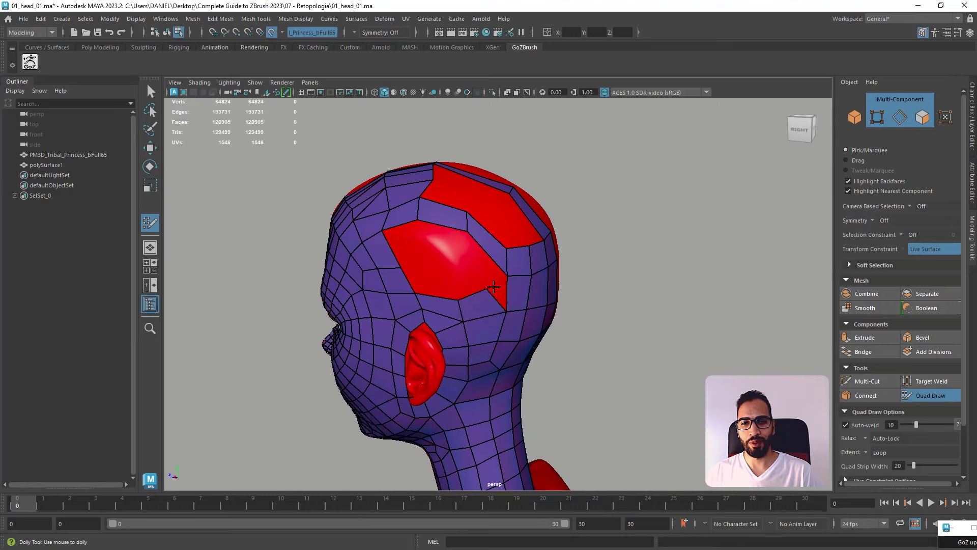
# - Remove the band quad linking the crown to the back row, and extend the back row forward to the temple mesh with quads
pyautogui.moveTo(511, 259)
pyautogui.keyDown('alt'); pyautogui.mouseDown()
pyautogui.moveTo(500, 288)
pyautogui.moveTo(472, 288)
pyautogui.moveTo(520, 264)
pyautogui.moveTo(552, 284)
pyautogui.moveTo(505, 285)
pyautogui.moveTo(512, 234)
pyautogui.moveTo(480, 255)
pyautogui.mouseUp(); pyautogui.keyUp('alt')
pyautogui.scroll(2, 511, 266)
pyautogui.hotkey('ctrl', 'z')
pyautogui.keyDown('ctrl'); pyautogui.keyDown('shift'); pyautogui.click(478, 250); pyautogui.keyUp('shift'); pyautogui.keyUp('ctrl')
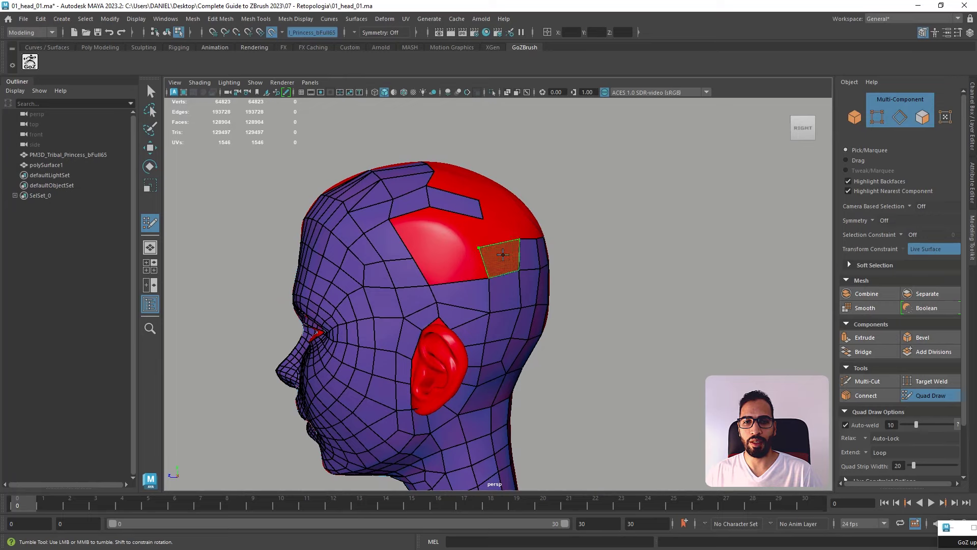
pyautogui.keyDown('shift'); pyautogui.click(481, 275); pyautogui.keyUp('shift')
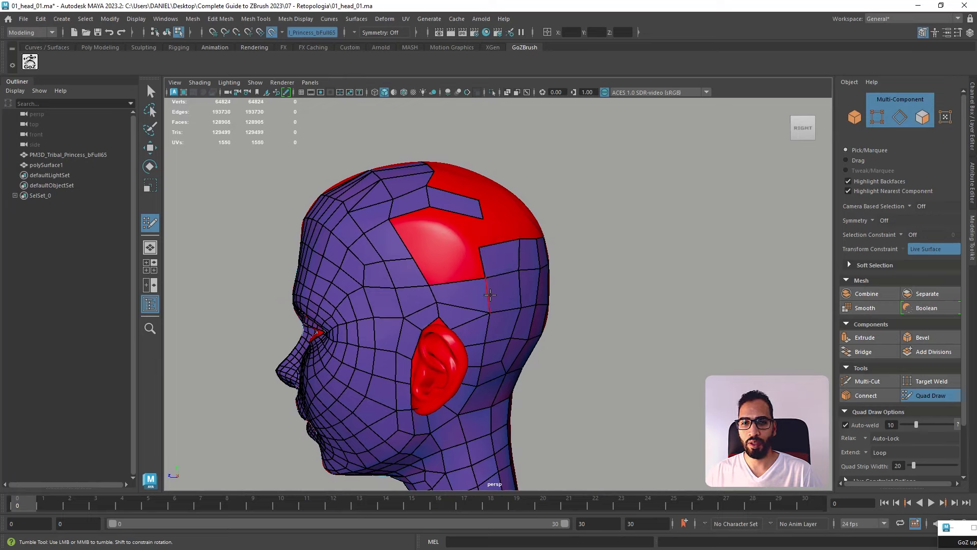
pyautogui.moveTo(490, 294); pyautogui.dragTo(543, 287)
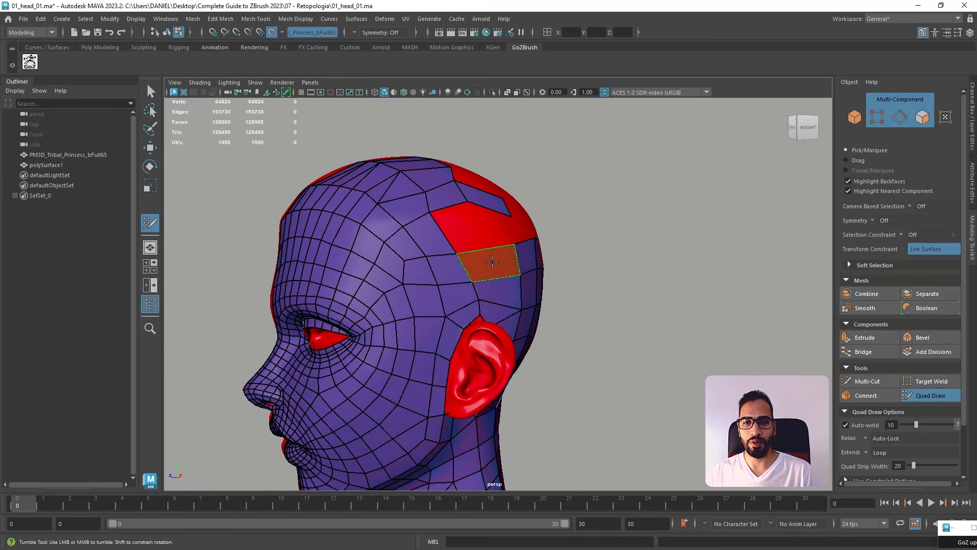
pyautogui.keyDown('shift'); pyautogui.click(492, 262); pyautogui.keyUp('shift')
pyautogui.keyDown('alt'); pyautogui.moveTo(492, 262); pyautogui.dragTo(469, 233); pyautogui.keyUp('alt')
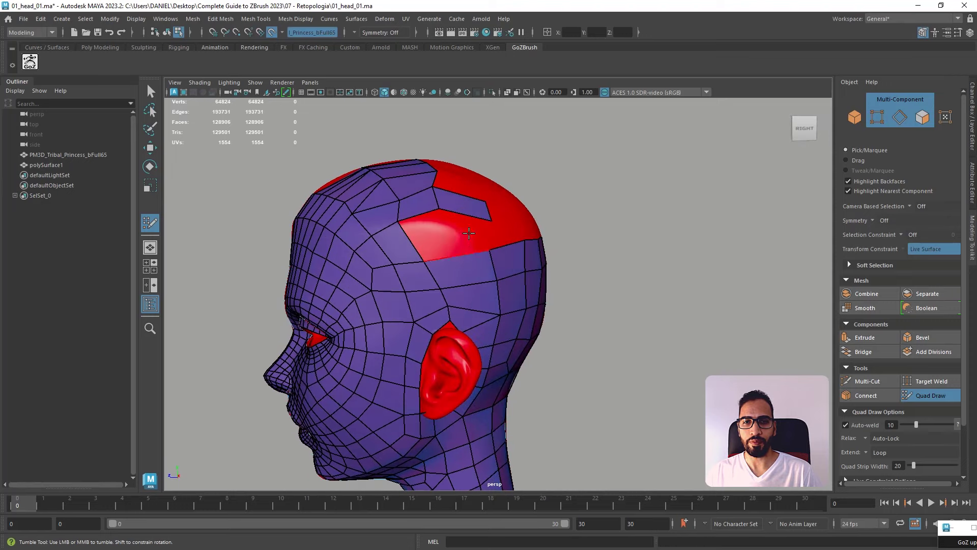
# - Fill the gap between the temple mesh and the short crown band above the ear with quads
pyautogui.keyDown('shift'); pyautogui.click(438, 235); pyautogui.keyUp('shift')
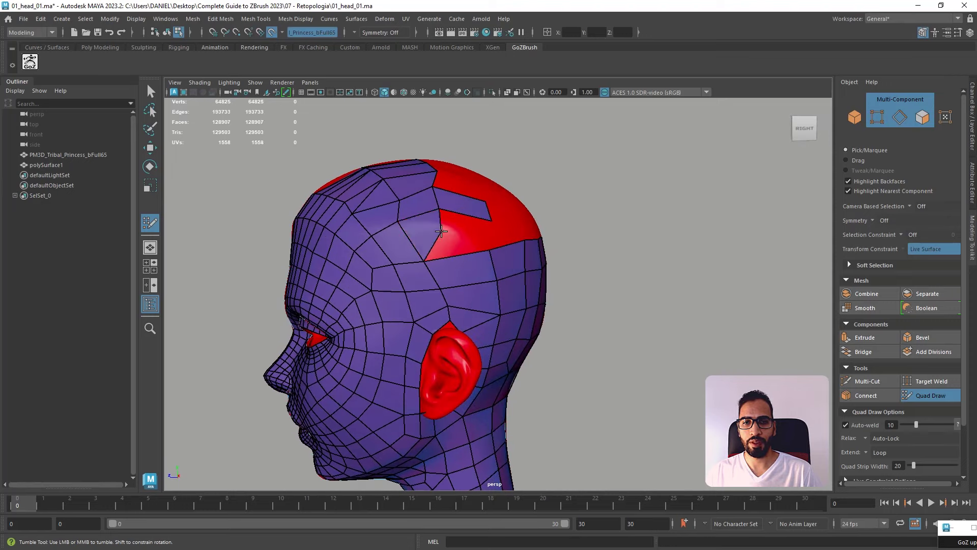
pyautogui.keyDown('shift'); pyautogui.click(451, 242); pyautogui.keyUp('shift')
pyautogui.moveTo(450, 241)
pyautogui.keyDown('alt'); pyautogui.mouseDown()
pyautogui.moveTo(530, 245)
pyautogui.moveTo(484, 248)
pyautogui.mouseUp(); pyautogui.keyUp('alt')
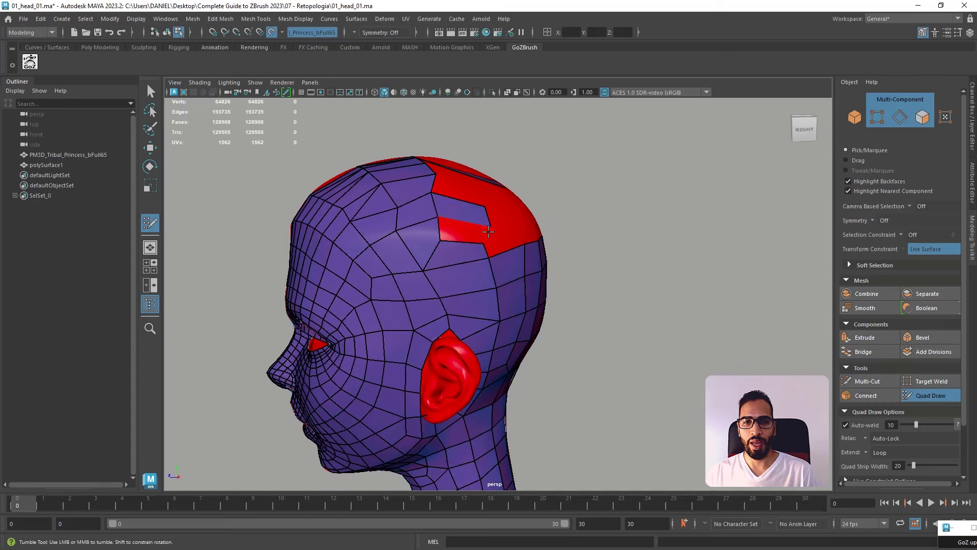
pyautogui.keyDown('shift'); pyautogui.click(448, 238); pyautogui.keyUp('shift')
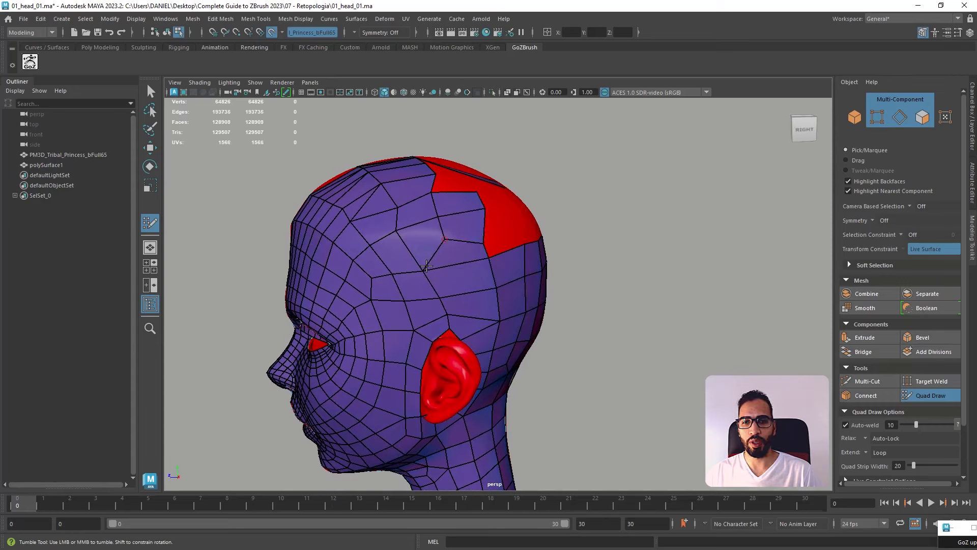
pyautogui.keyDown('alt'); pyautogui.moveTo(411, 225); pyautogui.dragTo(472, 230); pyautogui.keyUp('alt')
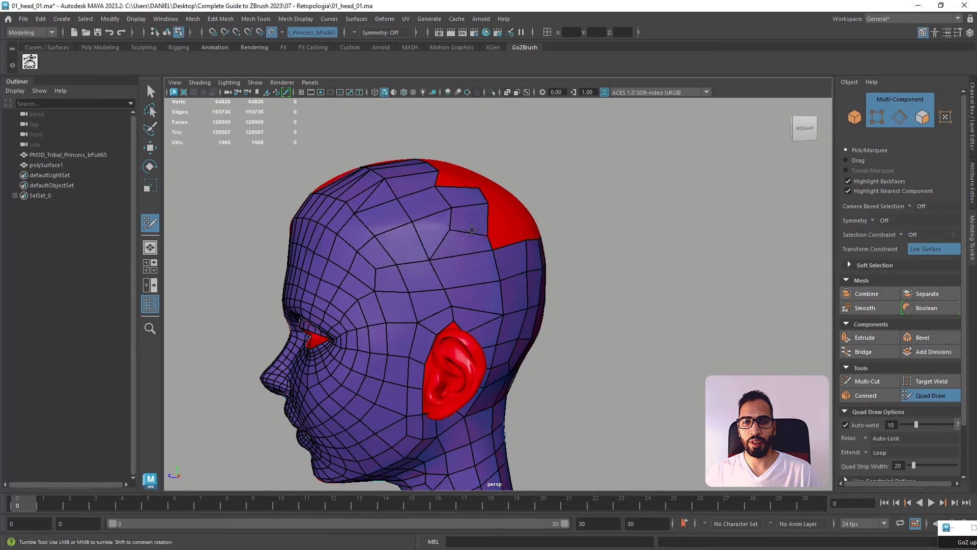
# - Fill the next row of quads across the back of the skull up to the centre strip
pyautogui.keyDown('alt'); pyautogui.moveTo(411, 213); pyautogui.dragTo(463, 233); pyautogui.keyUp('alt')
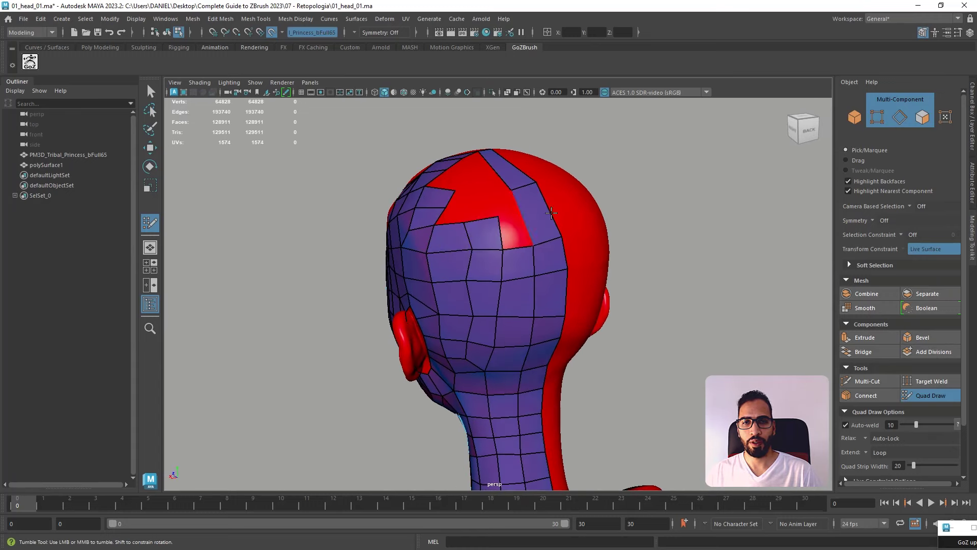
pyautogui.keyDown('alt'); pyautogui.moveTo(538, 214); pyautogui.dragTo(529, 224); pyautogui.keyUp('alt')
pyautogui.keyDown('shift'); pyautogui.click(501, 260); pyautogui.keyUp('shift')
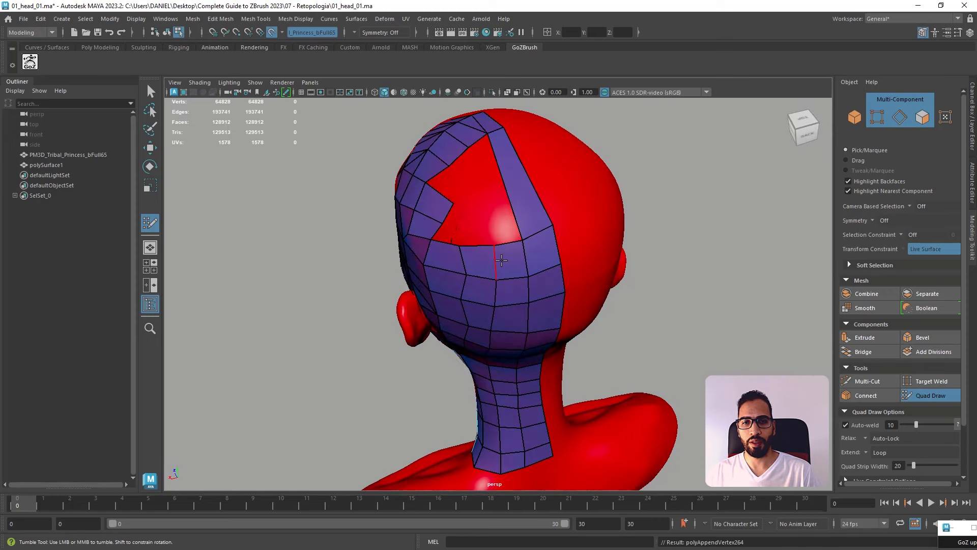
pyautogui.moveTo(502, 260)
pyautogui.keyDown('alt'); pyautogui.mouseDown()
pyautogui.moveTo(465, 260)
pyautogui.moveTo(558, 257)
pyautogui.moveTo(515, 259)
pyautogui.mouseUp(); pyautogui.keyUp('alt')
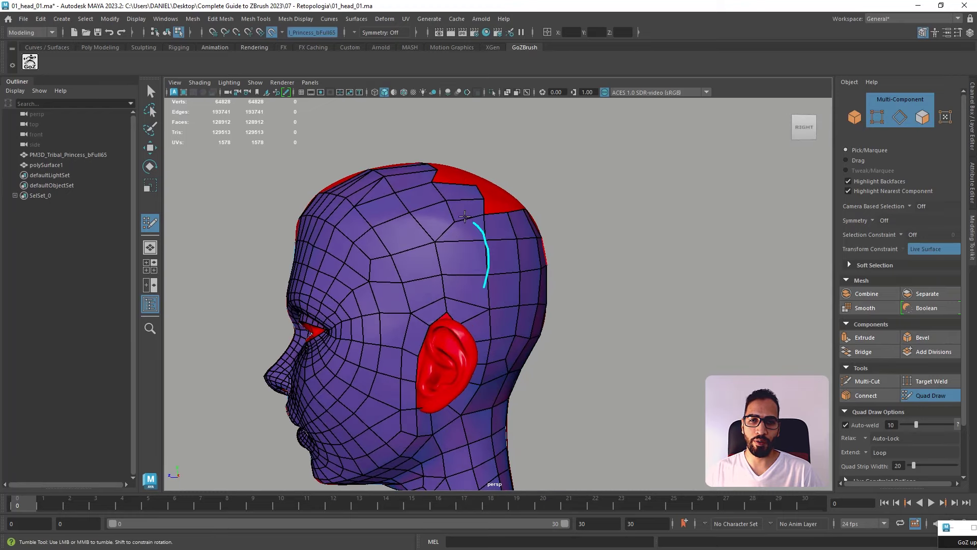
# - Insert two edge loops across the centre strip at the back of the crown
pyautogui.moveTo(465, 216)
pyautogui.mouseDown()
pyautogui.moveTo(342, 226)
pyautogui.moveTo(461, 302)
pyautogui.mouseUp()
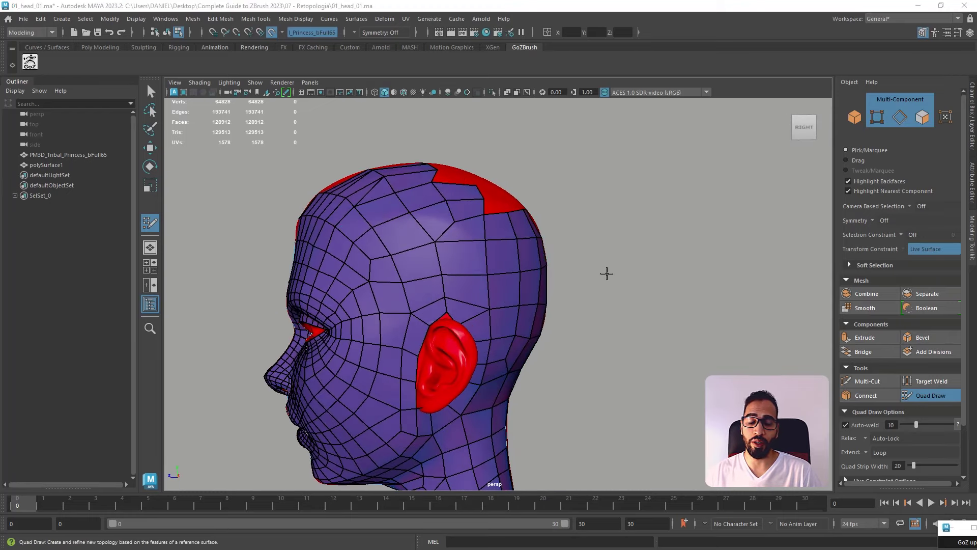
pyautogui.moveTo(606, 273)
pyautogui.keyDown('alt'); pyautogui.mouseDown()
pyautogui.moveTo(535, 328)
pyautogui.moveTo(391, 257)
pyautogui.mouseUp(); pyautogui.keyUp('alt')
pyautogui.keyDown('ctrl'); pyautogui.click(447, 237); pyautogui.keyUp('ctrl')
pyautogui.keyDown('ctrl'); pyautogui.click(485, 233); pyautogui.keyUp('ctrl')
pyautogui.keyDown('alt'); pyautogui.moveTo(485, 233); pyautogui.dragTo(526, 211); pyautogui.keyUp('alt')
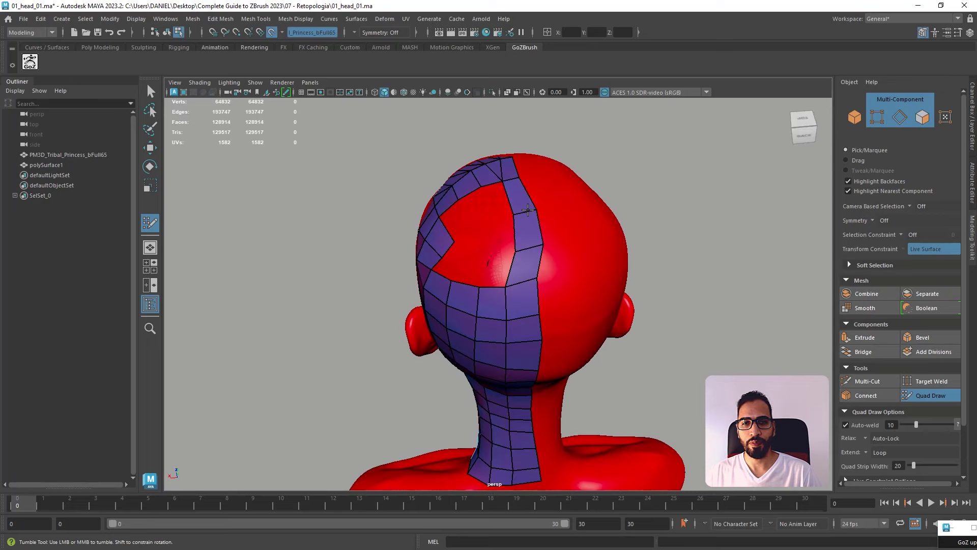
# - Add another row of quads from the centre strip across the upper back skull and join it to the side mesh
pyautogui.moveTo(528, 232)
pyautogui.keyDown('alt'); pyautogui.mouseDown()
pyautogui.moveTo(546, 241)
pyautogui.moveTo(527, 245)
pyautogui.moveTo(529, 275)
pyautogui.moveTo(493, 272)
pyautogui.mouseUp(); pyautogui.keyUp('alt')
pyautogui.keyDown('shift'); pyautogui.click(493, 272); pyautogui.keyUp('shift')
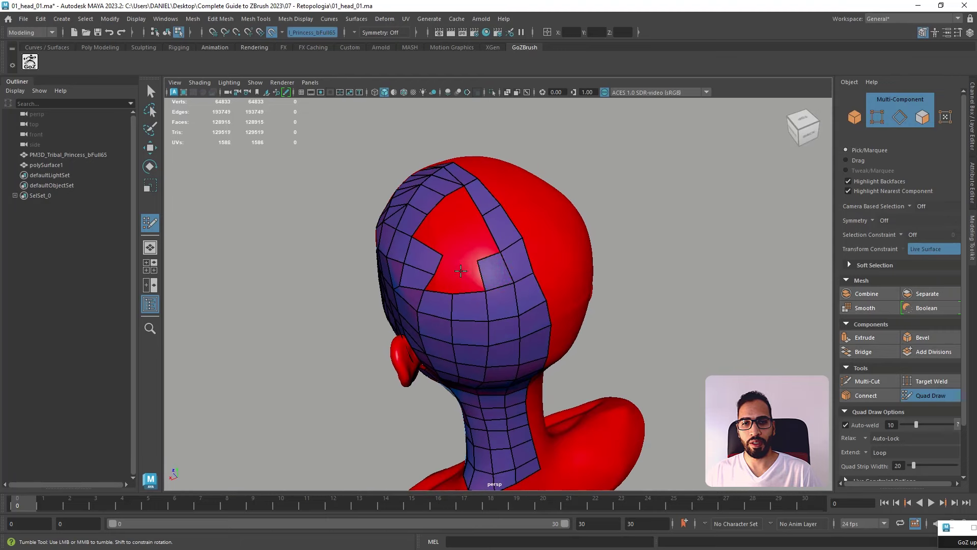
pyautogui.keyDown('shift'); pyautogui.click(459, 275); pyautogui.keyUp('shift')
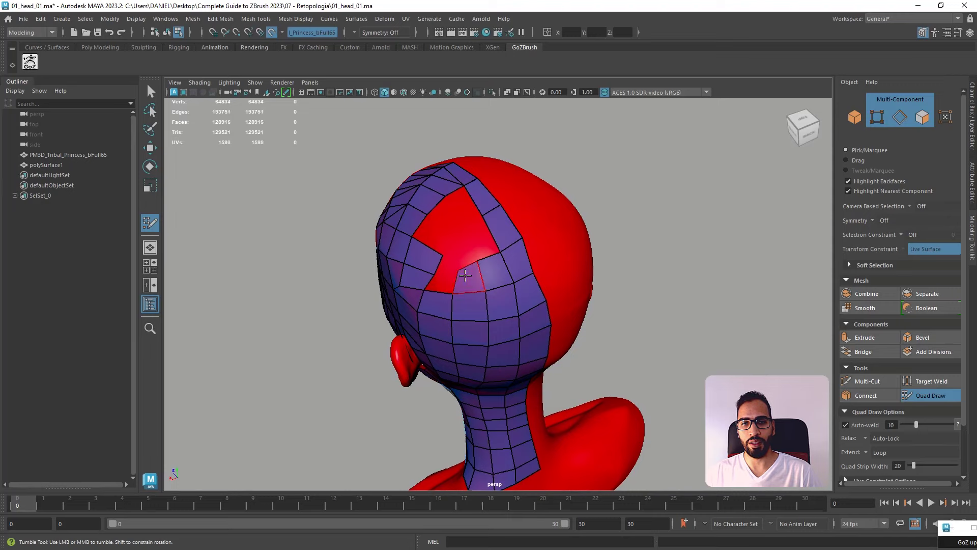
pyautogui.keyDown('shift'); pyautogui.click(440, 283); pyautogui.keyUp('shift')
pyautogui.keyDown('alt'); pyautogui.moveTo(446, 267); pyautogui.dragTo(476, 278); pyautogui.keyUp('alt')
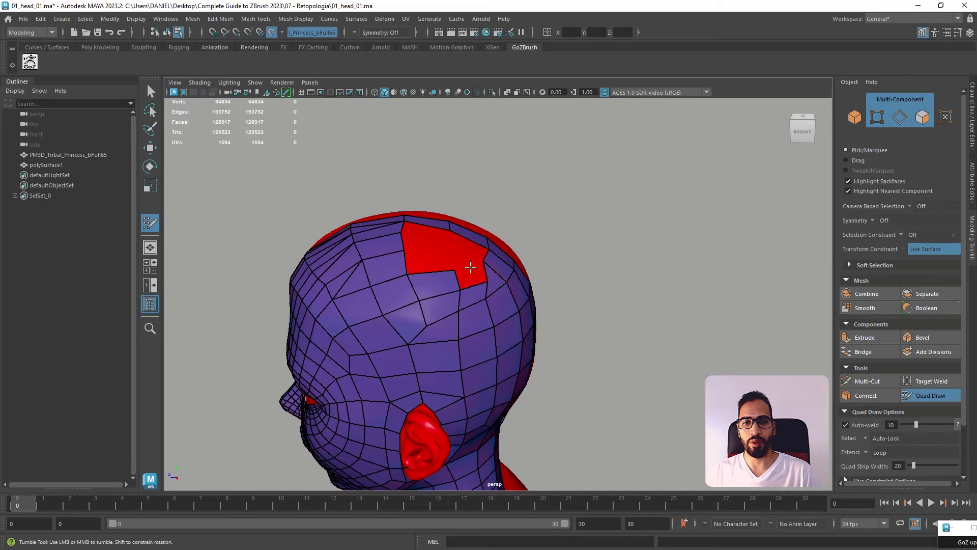
pyautogui.keyDown('shift'); pyautogui.click(470, 270); pyautogui.keyUp('shift')
pyautogui.moveTo(470, 270)
pyautogui.keyDown('alt'); pyautogui.mouseDown()
pyautogui.moveTo(461, 311)
pyautogui.moveTo(470, 307)
pyautogui.moveTo(442, 262)
pyautogui.mouseUp(); pyautogui.keyUp('alt')
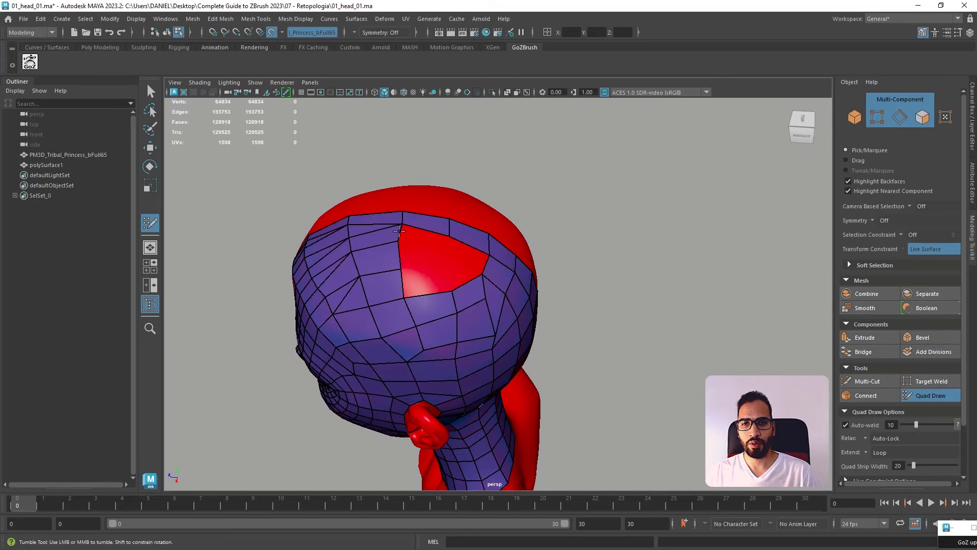
# - Weld the mismatched vertex at the front of the crown gap and close the rest of the gap with new faces
pyautogui.moveTo(400, 230); pyautogui.dragTo(402, 232)
pyautogui.click(439, 263)
pyautogui.keyDown('shift'); pyautogui.click(422, 246); pyautogui.keyUp('shift')
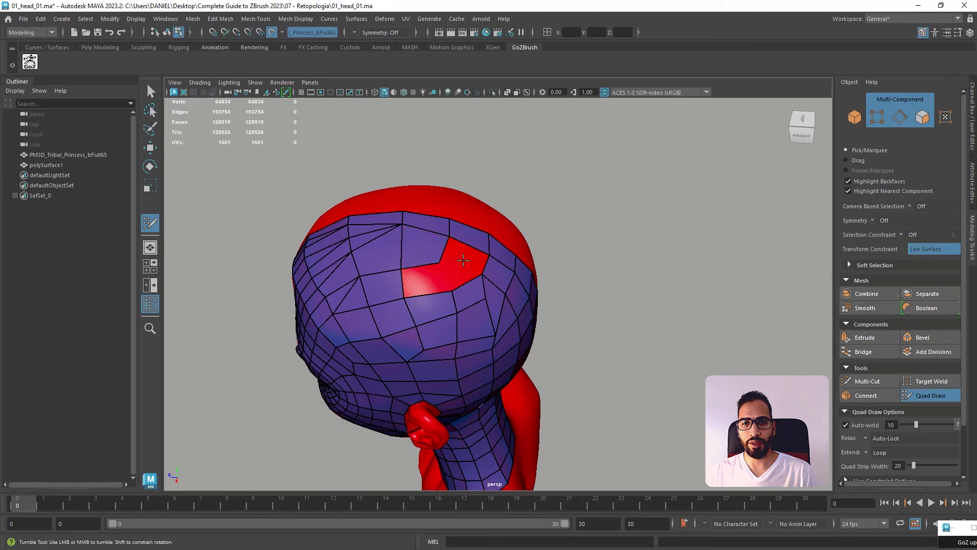
pyautogui.keyDown('alt'); pyautogui.moveTo(455, 266); pyautogui.dragTo(525, 323); pyautogui.keyUp('alt')
pyautogui.keyDown('alt'); pyautogui.moveTo(518, 284); pyautogui.dragTo(519, 257); pyautogui.keyUp('alt')
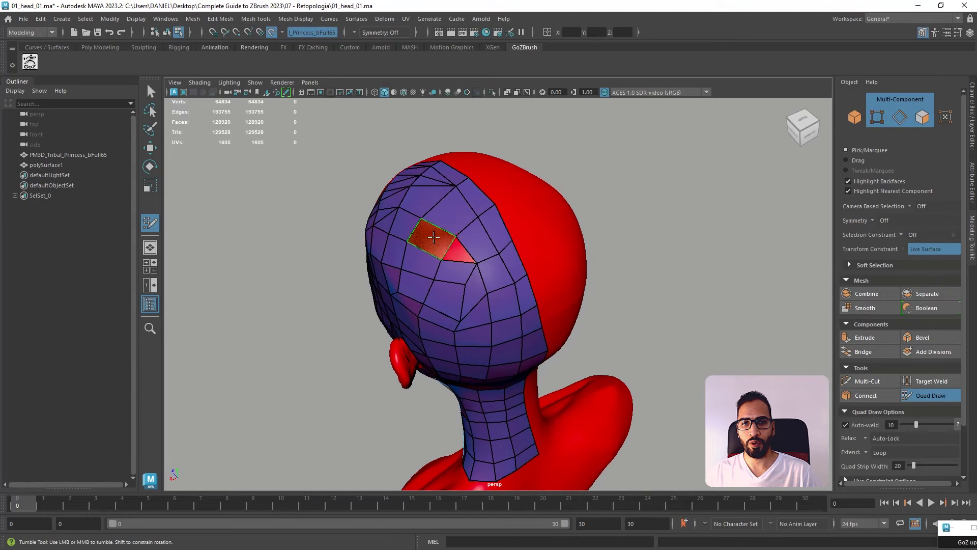
pyautogui.keyDown('shift'); pyautogui.click(456, 235); pyautogui.keyUp('shift')
# - Examine the edge flow over the forehead, temple and side of the skull down to the back of the head
pyautogui.moveTo(463, 253)
pyautogui.keyDown('alt'); pyautogui.mouseDown()
pyautogui.moveTo(441, 297)
pyautogui.moveTo(455, 288)
pyautogui.moveTo(420, 311)
pyautogui.moveTo(415, 299)
pyautogui.mouseUp(); pyautogui.keyUp('alt')
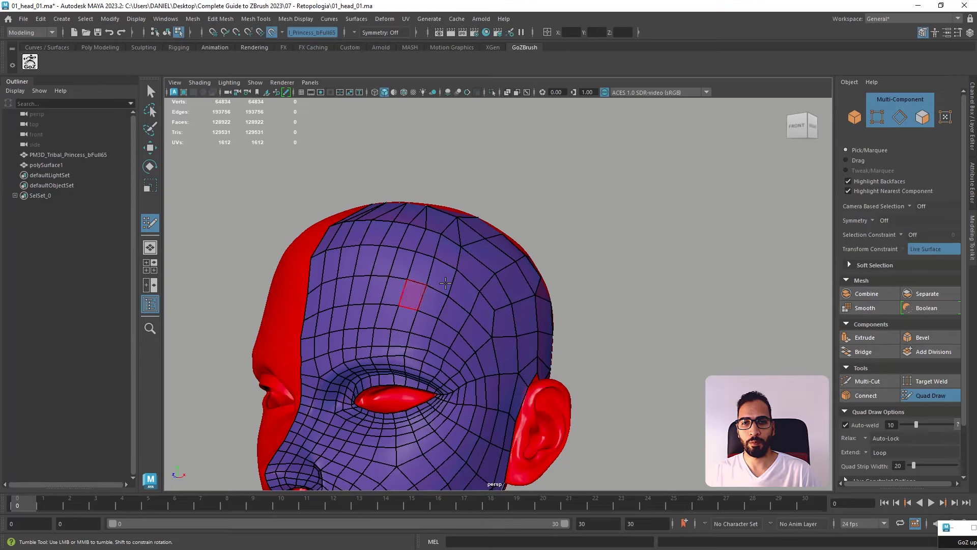
pyautogui.keyDown('alt'); pyautogui.moveTo(445, 283); pyautogui.dragTo(503, 244); pyautogui.keyUp('alt')
pyautogui.keyDown('alt'); pyautogui.moveTo(627, 254); pyautogui.dragTo(598, 248); pyautogui.keyUp('alt')
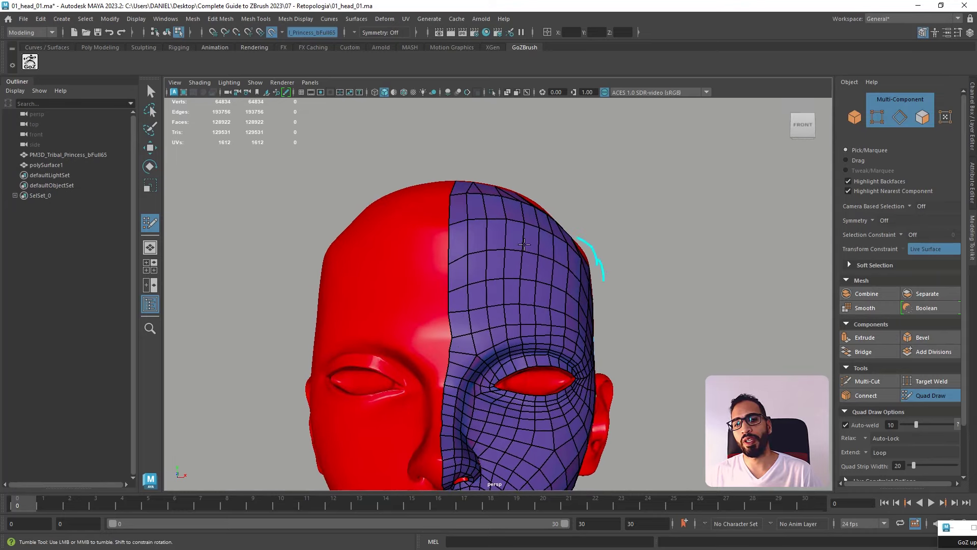
pyautogui.moveTo(564, 316)
pyautogui.mouseDown()
pyautogui.moveTo(573, 298)
pyautogui.moveTo(588, 316)
pyautogui.mouseUp()
pyautogui.press('Escape')
pyautogui.moveTo(682, 273)
pyautogui.keyDown('alt'); pyautogui.mouseDown()
pyautogui.moveTo(552, 282)
pyautogui.moveTo(573, 312)
pyautogui.moveTo(474, 283)
pyautogui.moveTo(479, 262)
pyautogui.moveTo(587, 280)
pyautogui.moveTo(409, 283)
pyautogui.mouseUp(); pyautogui.keyUp('alt')
pyautogui.hotkey('ctrl', 'z')
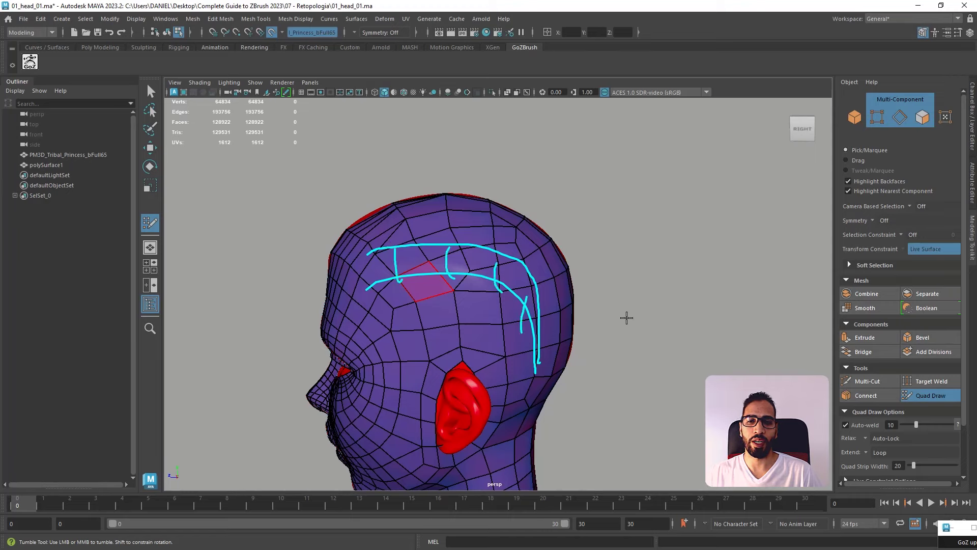
pyautogui.keyDown('alt'); pyautogui.moveTo(646, 307); pyautogui.dragTo(620, 312); pyautogui.keyUp('alt')
# - Try collapsing a quad on the side of the skull above the ear, and undo the collapse and vertex tweaks
pyautogui.keyDown('alt'); pyautogui.moveTo(617, 317); pyautogui.dragTo(472, 288); pyautogui.keyUp('alt')
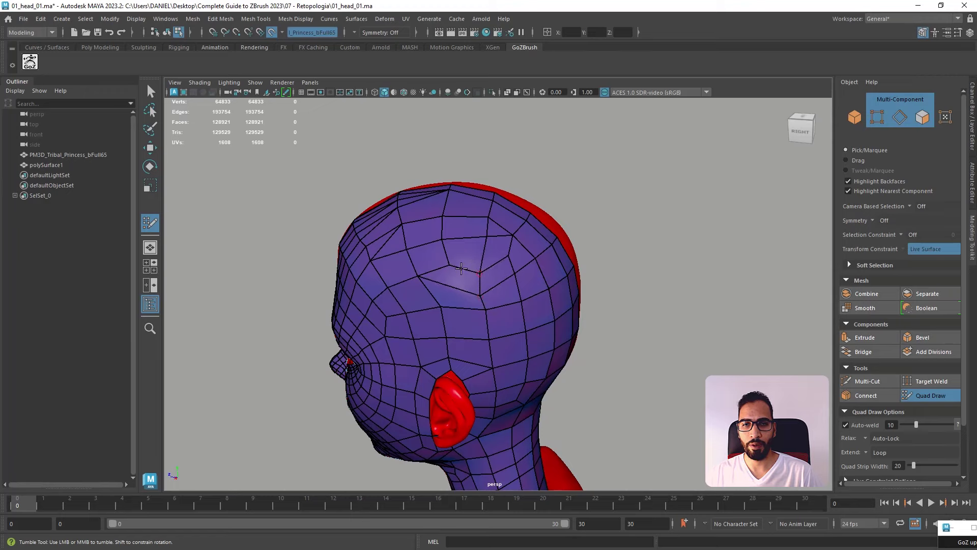
pyautogui.keyDown('alt'); pyautogui.moveTo(504, 294); pyautogui.dragTo(565, 282); pyautogui.keyUp('alt')
pyautogui.keyDown('alt'); pyautogui.moveTo(451, 251); pyautogui.dragTo(490, 270); pyautogui.keyUp('alt')
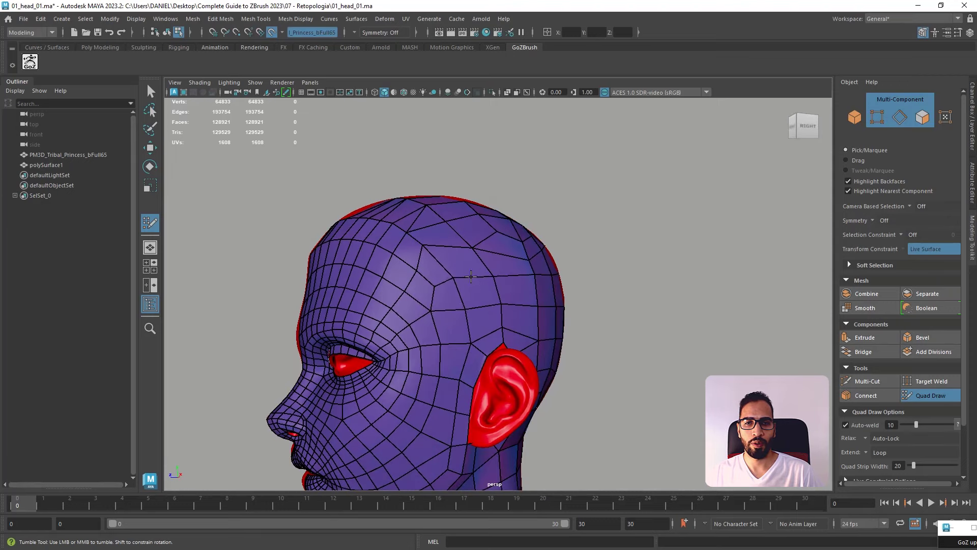
pyautogui.keyDown('alt'); pyautogui.moveTo(611, 269); pyautogui.dragTo(647, 258); pyautogui.keyUp('alt')
pyautogui.hotkey('ctrl', 'z')
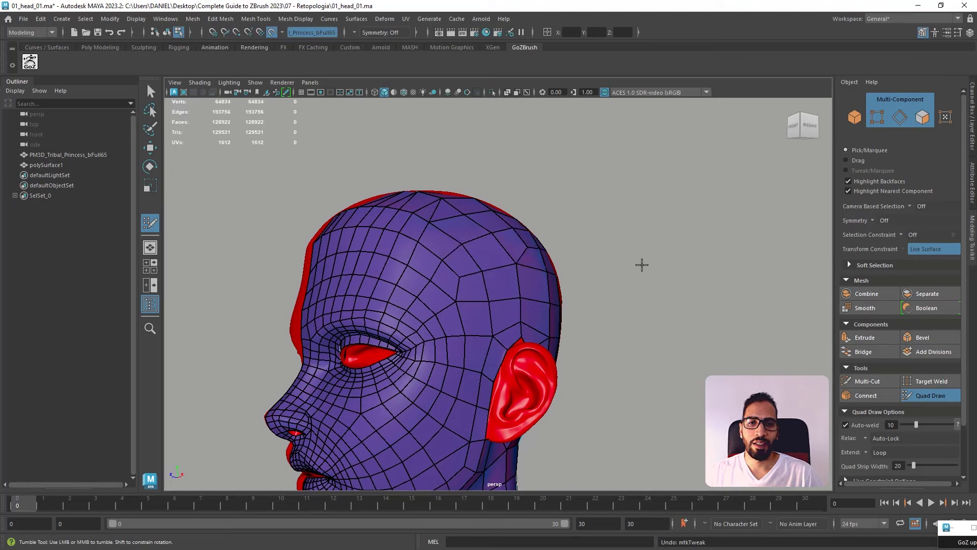
pyautogui.hotkey('ctrl', 'z')
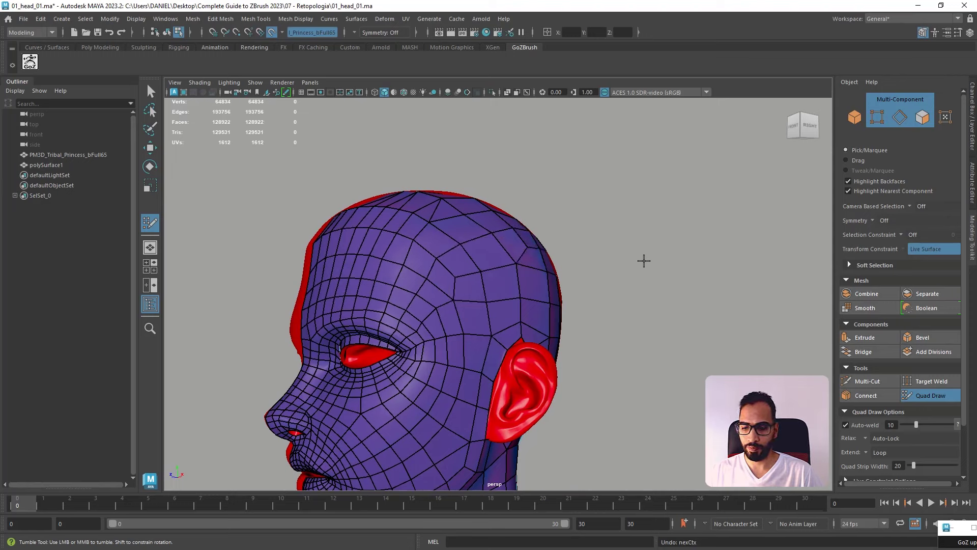
# - Examine the edge flow over the back skull and crown, then along the side of the face, below the ear and down the neck
pyautogui.hotkey('shift', 'z')
pyautogui.keyDown('alt'); pyautogui.moveTo(641, 265); pyautogui.dragTo(432, 316); pyautogui.keyUp('alt')
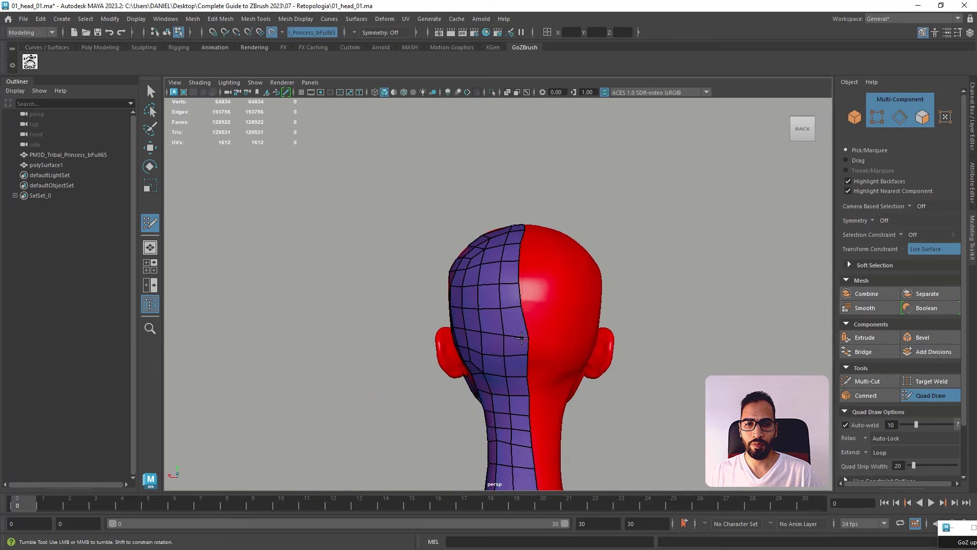
pyautogui.keyDown('alt'); pyautogui.moveTo(524, 354); pyautogui.dragTo(539, 395); pyautogui.keyUp('alt')
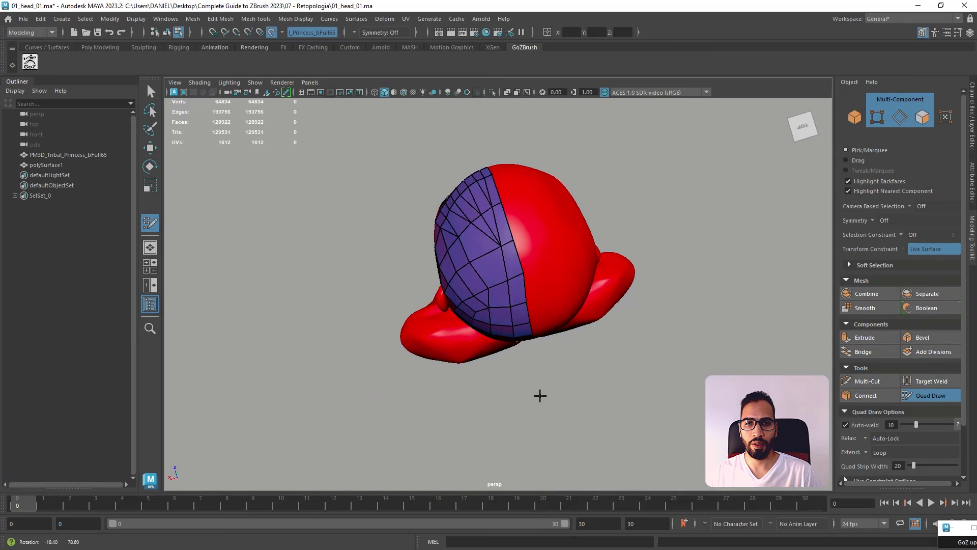
pyautogui.keyDown('alt'); pyautogui.moveTo(508, 283); pyautogui.dragTo(715, 211); pyautogui.keyUp('alt')
pyautogui.keyDown('alt'); pyautogui.moveTo(569, 327); pyautogui.dragTo(482, 336); pyautogui.keyUp('alt')
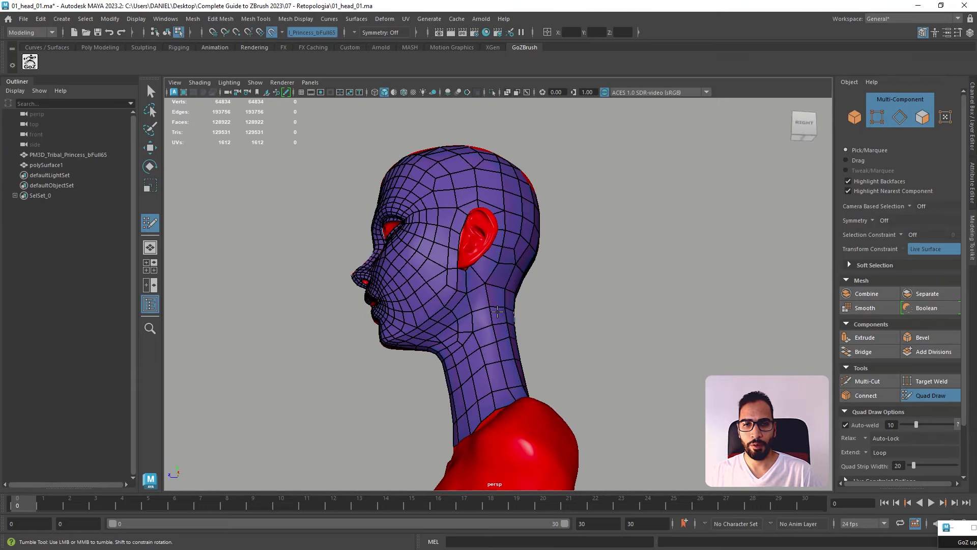
pyautogui.keyDown('alt'); pyautogui.moveTo(457, 330); pyautogui.dragTo(477, 341); pyautogui.keyUp('alt')
pyautogui.keyDown('alt'); pyautogui.moveTo(532, 360); pyautogui.dragTo(471, 364); pyautogui.keyUp('alt')
pyautogui.keyDown('alt'); pyautogui.moveTo(471, 364); pyautogui.dragTo(509, 372, button='right'); pyautogui.keyUp('alt')
pyautogui.keyDown('alt'); pyautogui.moveTo(509, 371); pyautogui.dragTo(541, 366); pyautogui.keyUp('alt')
pyautogui.keyDown('alt'); pyautogui.moveTo(541, 366); pyautogui.dragTo(499, 357, button='right'); pyautogui.keyUp('alt')
pyautogui.keyDown('alt'); pyautogui.moveTo(499, 356); pyautogui.dragTo(501, 331); pyautogui.keyUp('alt')
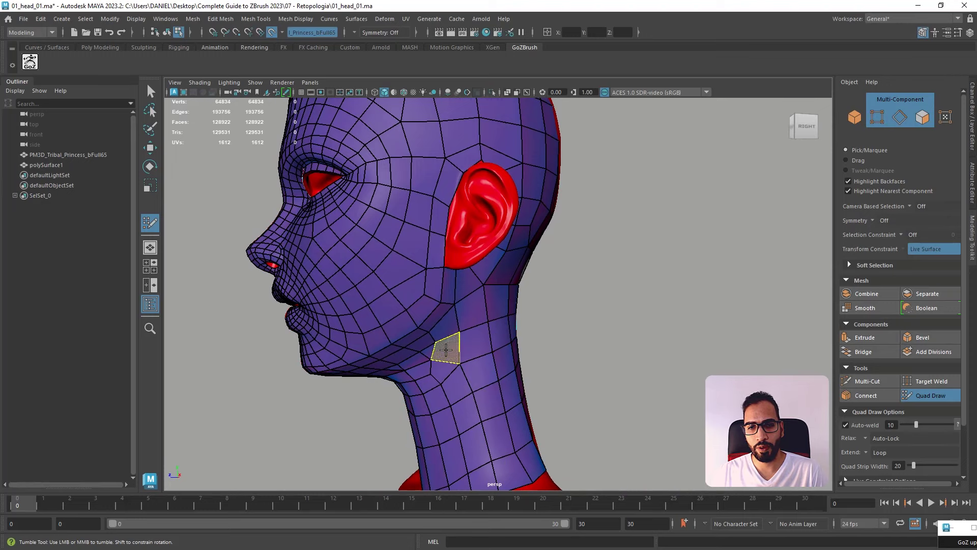
# - Insert an edge loop across the upper neck and replace the quad and triangle below the jaw corner with three quads around a new vertex
pyautogui.keyDown('ctrl'); pyautogui.click(497, 331); pyautogui.keyUp('ctrl')
pyautogui.keyDown('alt'); pyautogui.moveTo(498, 331); pyautogui.dragTo(530, 283); pyautogui.keyUp('alt')
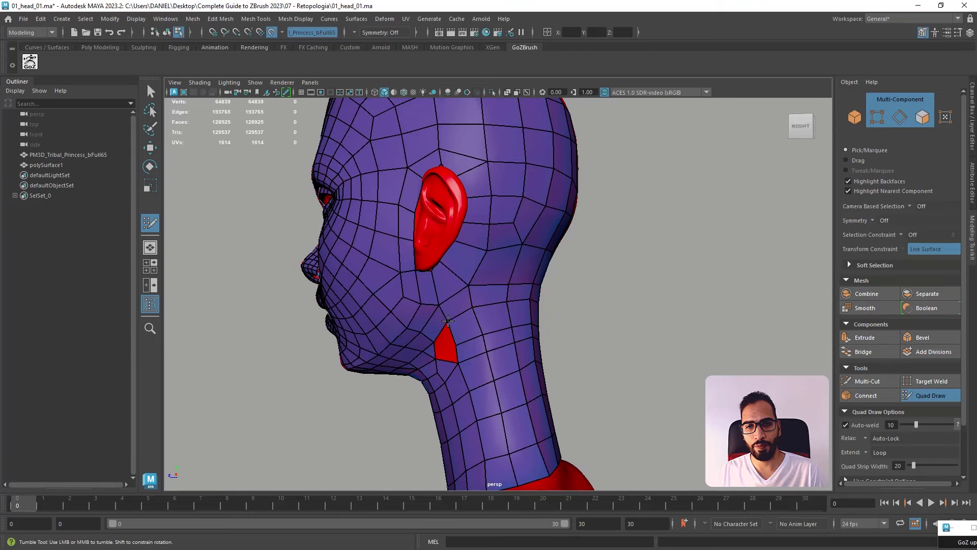
pyautogui.keyDown('alt'); pyautogui.moveTo(448, 319); pyautogui.dragTo(446, 334); pyautogui.keyUp('alt')
pyautogui.scroll(4, 454, 342)
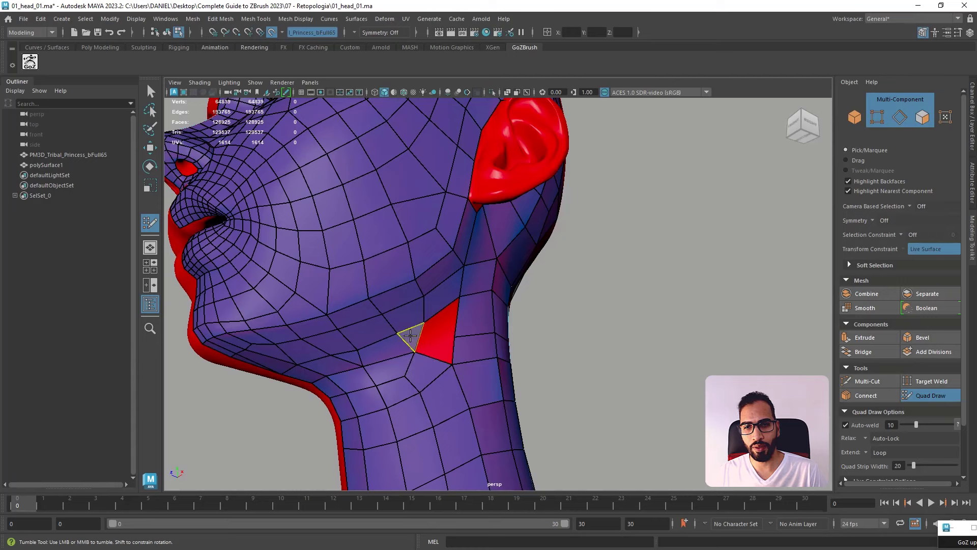
pyautogui.click(429, 338)
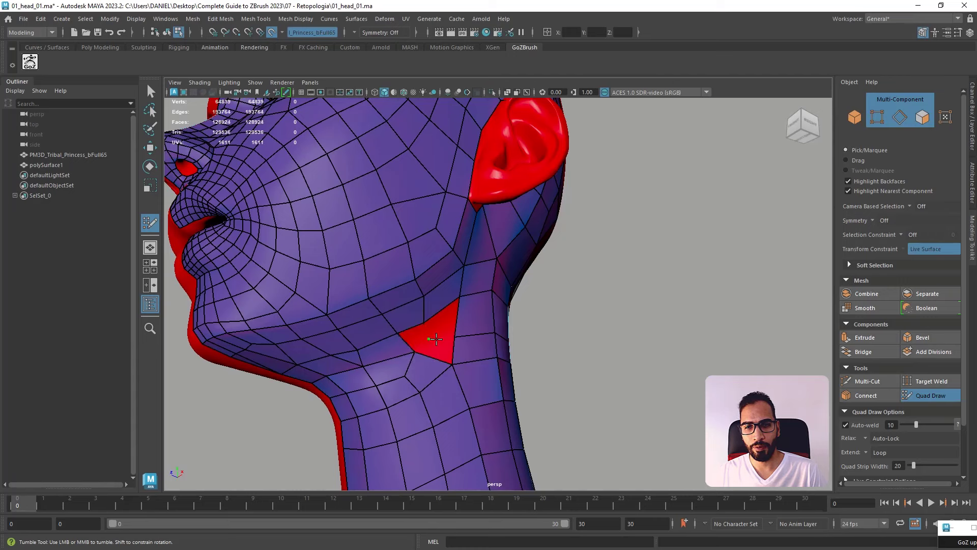
pyautogui.keyDown('shift'); pyautogui.click(444, 319); pyautogui.keyUp('shift')
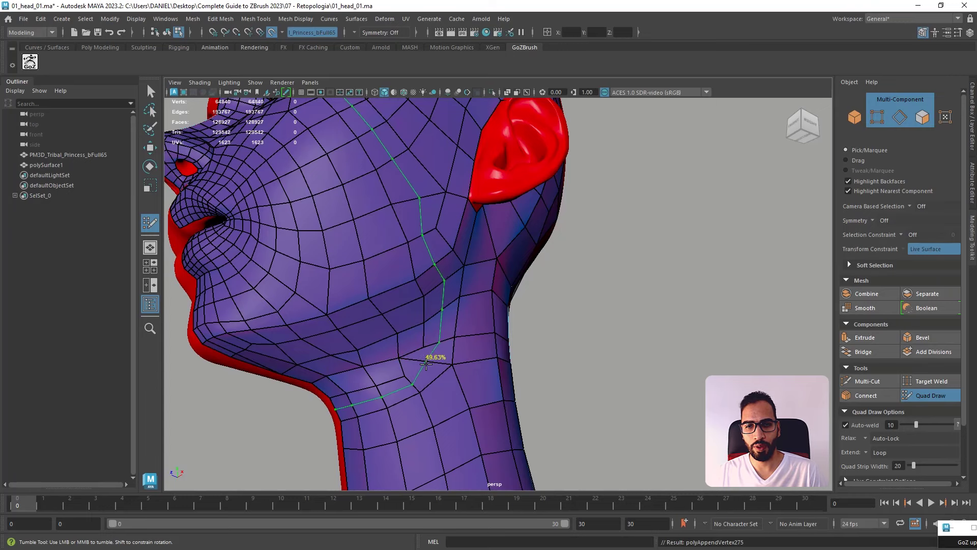
# - Remove the mismatched faces just below the jaw corner on the upper neck and refill the gap with new quads
pyautogui.keyDown('ctrl'); pyautogui.keyDown('shift'); pyautogui.click(420, 372); pyautogui.keyUp('shift'); pyautogui.keyUp('ctrl')
pyautogui.keyDown('alt'); pyautogui.moveTo(420, 371); pyautogui.dragTo(426, 381); pyautogui.keyUp('alt')
pyautogui.keyDown('shift'); pyautogui.click(433, 392); pyautogui.keyUp('shift')
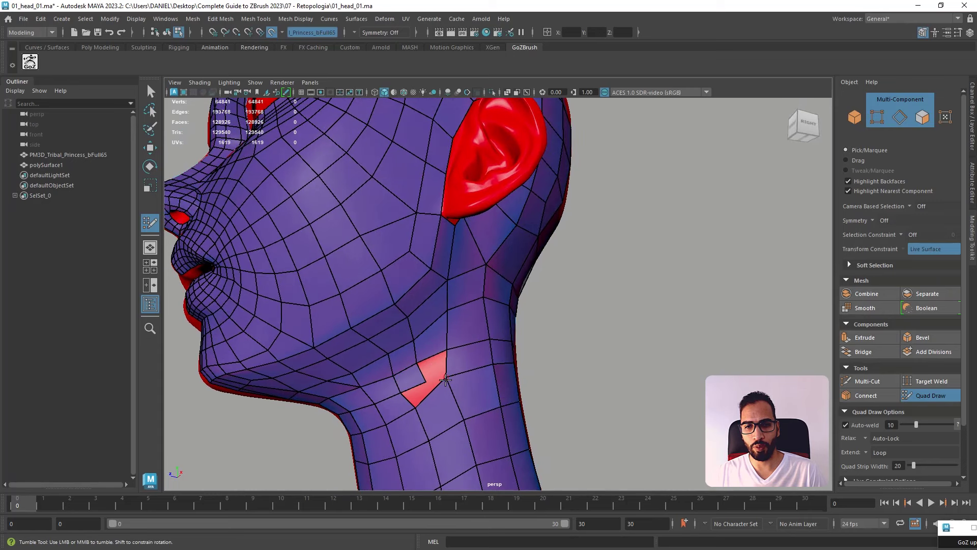
# - Fill the remaining gap on the side of the neck below the jaw with two quads using Quad Draw
pyautogui.keyDown('shift'); pyautogui.click(417, 394); pyautogui.keyUp('shift')
pyautogui.moveTo(436, 346)
pyautogui.keyDown('shift'); pyautogui.mouseDown()
pyautogui.moveTo(448, 321)
pyautogui.moveTo(466, 331)
pyautogui.moveTo(411, 399)
pyautogui.mouseUp(); pyautogui.keyUp('shift')
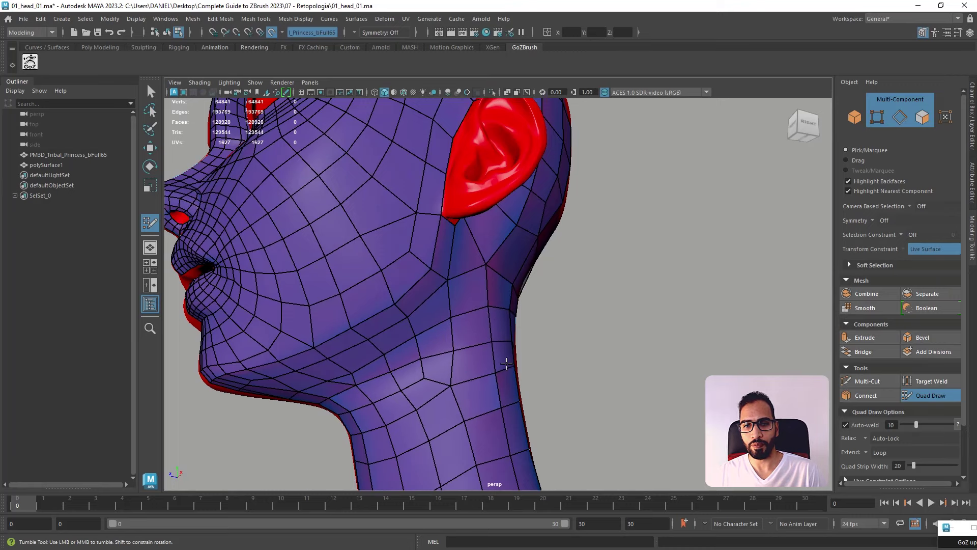
# - Inspect the retopology mesh all around the head and neck, from the side, back and front
pyautogui.keyDown('alt'); pyautogui.moveTo(458, 379); pyautogui.dragTo(489, 346); pyautogui.keyUp('alt')
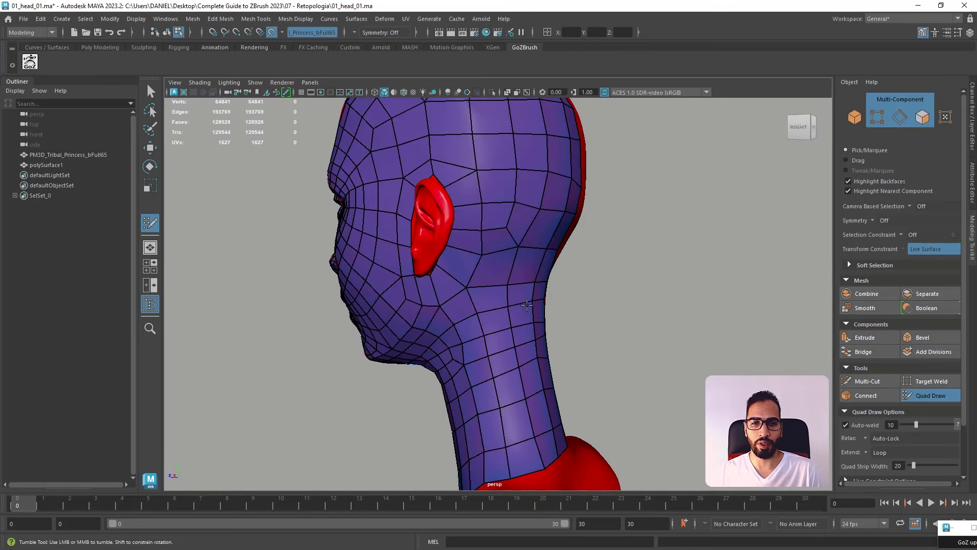
pyautogui.keyDown('alt'); pyautogui.moveTo(533, 313); pyautogui.dragTo(493, 316); pyautogui.keyUp('alt')
pyautogui.keyDown('alt'); pyautogui.moveTo(563, 351); pyautogui.dragTo(521, 365); pyautogui.keyUp('alt')
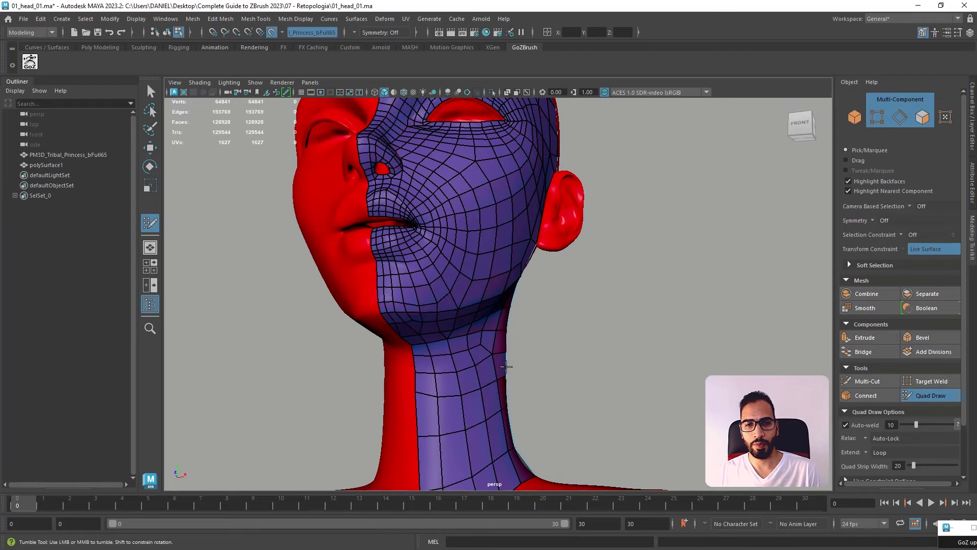
pyautogui.keyDown('alt'); pyautogui.moveTo(463, 359); pyautogui.dragTo(490, 349); pyautogui.keyUp('alt')
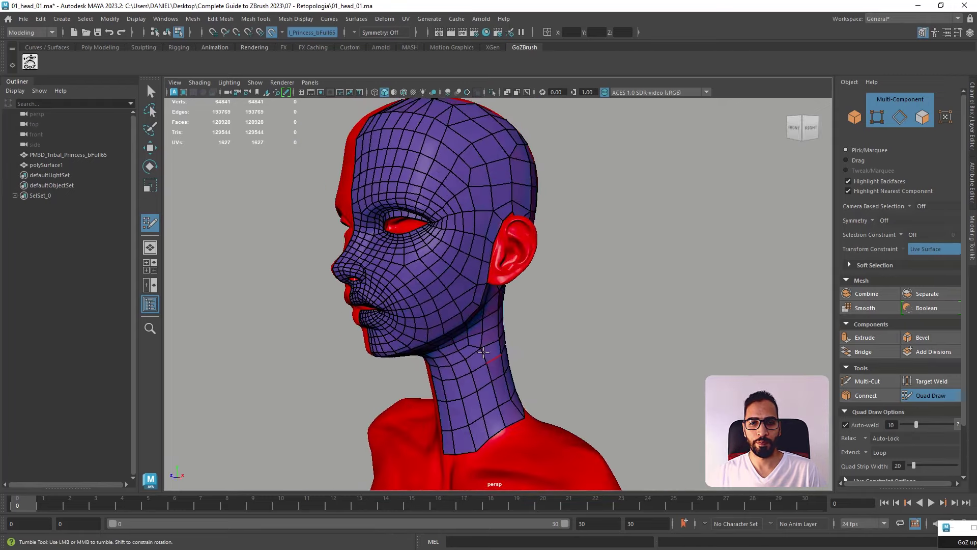
pyautogui.keyDown('alt'); pyautogui.moveTo(495, 304); pyautogui.dragTo(519, 347); pyautogui.keyUp('alt')
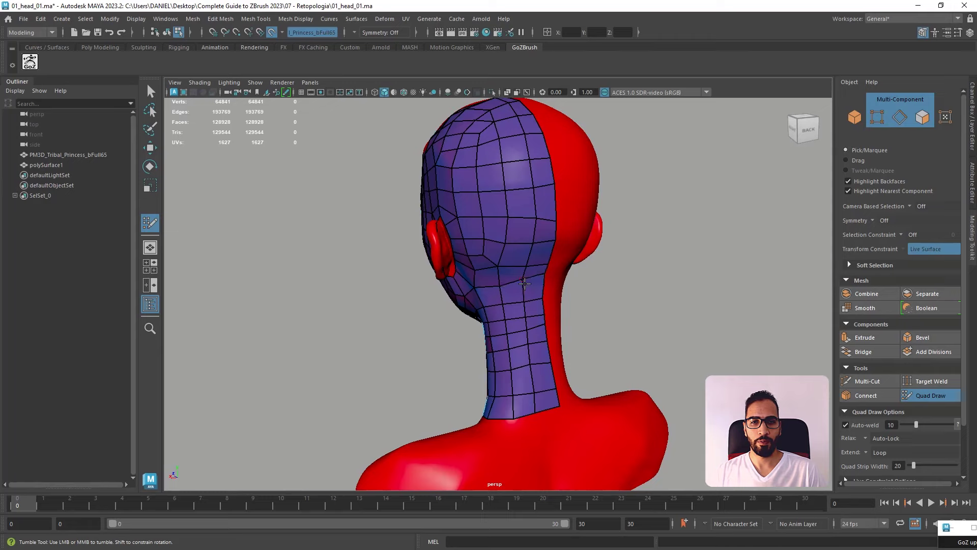
pyautogui.keyDown('alt'); pyautogui.moveTo(483, 264); pyautogui.dragTo(541, 290); pyautogui.keyUp('alt')
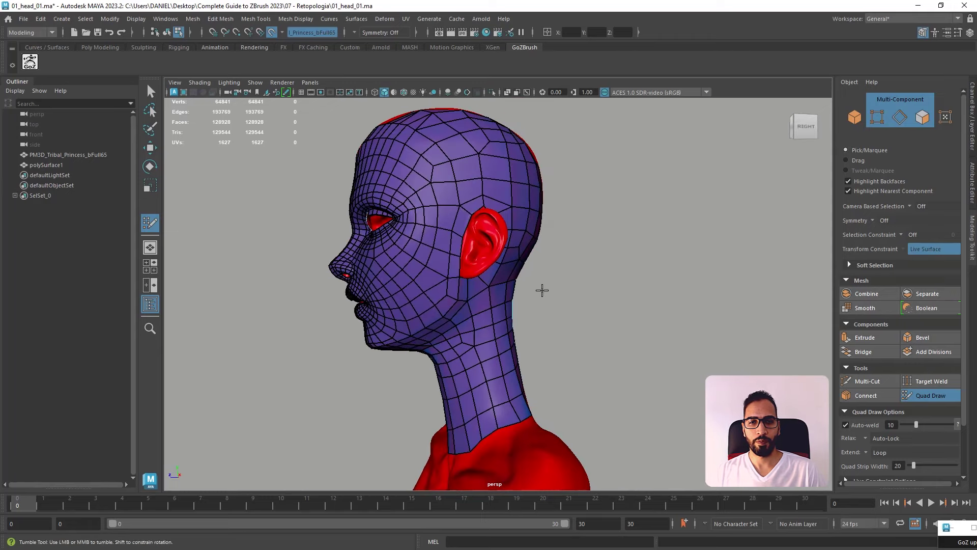
pyautogui.keyDown('alt'); pyautogui.moveTo(541, 290); pyautogui.dragTo(501, 288, button='right'); pyautogui.keyUp('alt')
pyautogui.moveTo(491, 310)
pyautogui.keyDown('alt'); pyautogui.mouseDown()
pyautogui.moveTo(413, 322)
pyautogui.moveTo(514, 305)
pyautogui.moveTo(667, 305)
pyautogui.moveTo(606, 313)
pyautogui.moveTo(501, 363)
pyautogui.moveTo(622, 306)
pyautogui.mouseUp(); pyautogui.keyUp('alt')
# - Leave Quad Draw for object mode, and isolate and select the retopology mesh polySurface1
pyautogui.press('w')
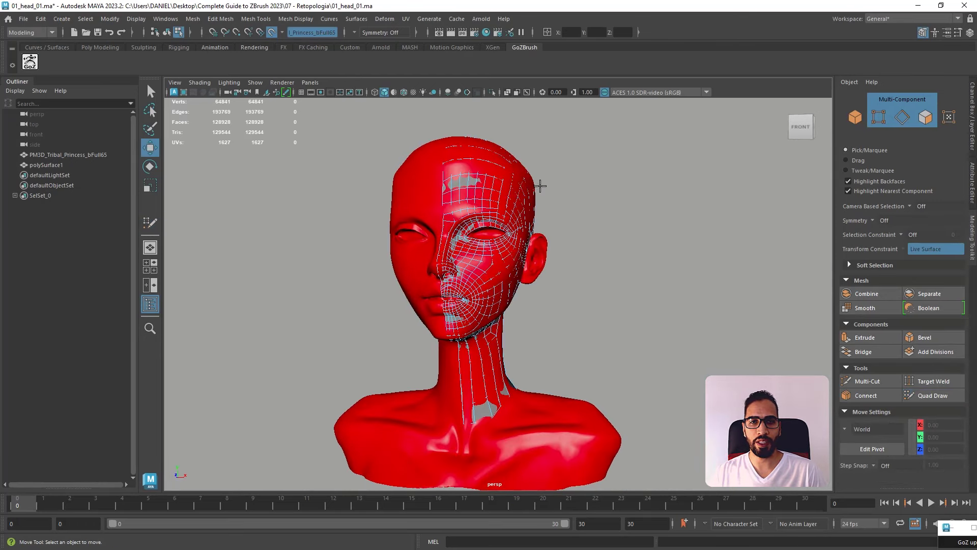
pyautogui.press('F8')
pyautogui.hotkey('ctrl', '1')
pyautogui.moveTo(611, 196)
pyautogui.keyDown('alt'); pyautogui.mouseDown()
pyautogui.moveTo(536, 191)
pyautogui.moveTo(614, 190)
pyautogui.mouseUp(); pyautogui.keyUp('alt')
pyautogui.click(562, 170)
pyautogui.click(501, 178)
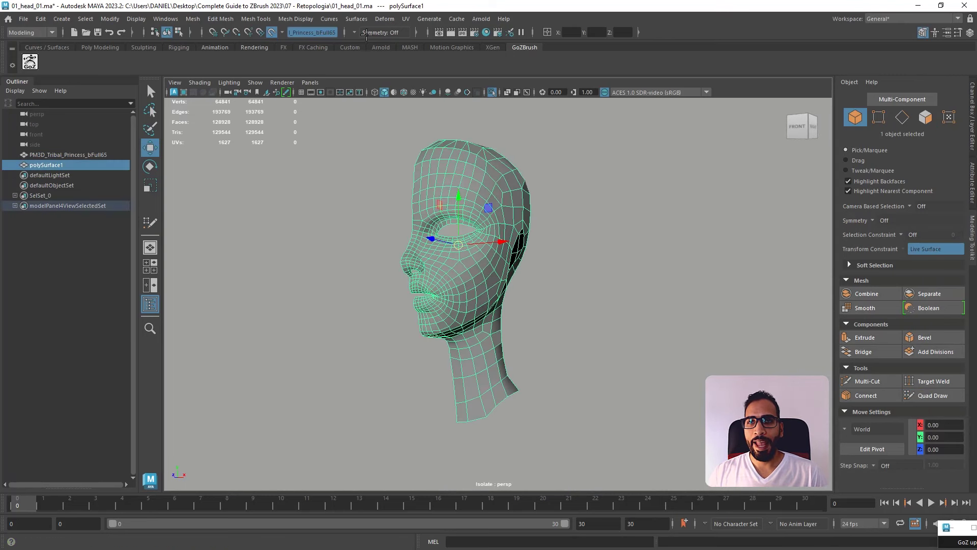
# - Soften all edges of the isolated head mesh and deselect it
pyautogui.click(290, 19)
pyautogui.click(321, 104)
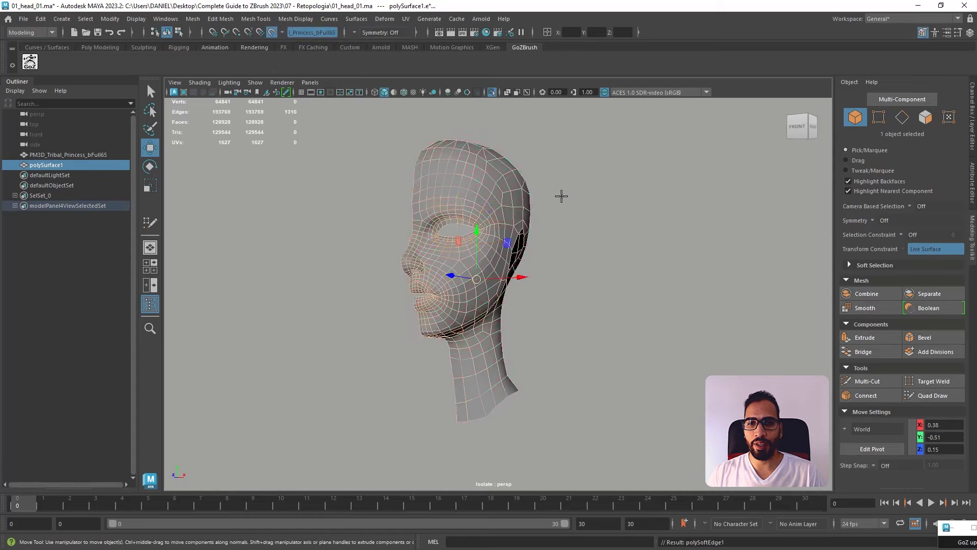
pyautogui.click(561, 196)
# - Check the smooth shading of the face, jaw and neck with and without the selection wireframe
pyautogui.moveTo(591, 215)
pyautogui.keyDown('alt'); pyautogui.mouseDown()
pyautogui.moveTo(574, 218)
pyautogui.moveTo(586, 216)
pyautogui.mouseUp(); pyautogui.keyUp('alt')
pyautogui.scroll(5, 416, 390)
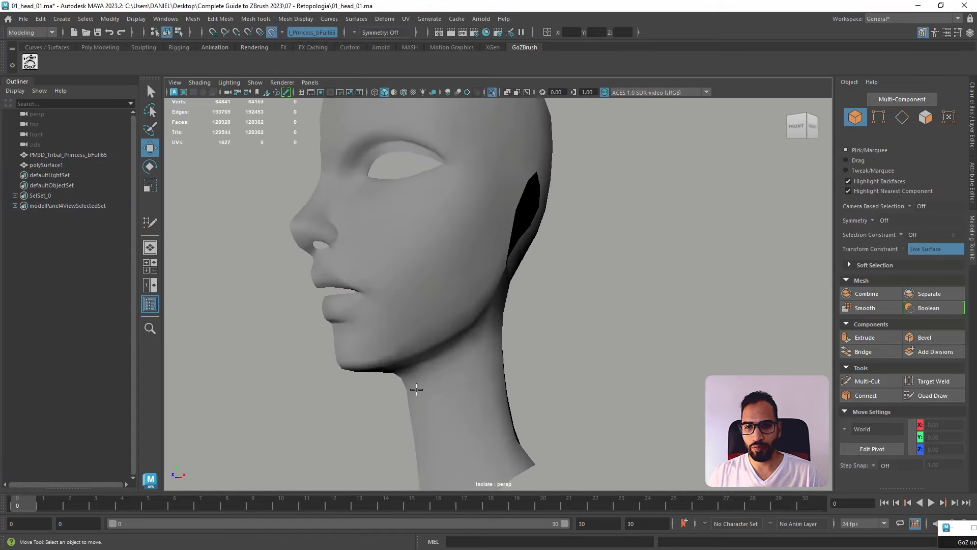
pyautogui.keyDown('alt'); pyautogui.moveTo(416, 390); pyautogui.dragTo(489, 297, button='middle'); pyautogui.keyUp('alt')
pyautogui.click(493, 295)
pyautogui.keyDown('alt'); pyautogui.moveTo(562, 305); pyautogui.dragTo(525, 311); pyautogui.keyUp('alt')
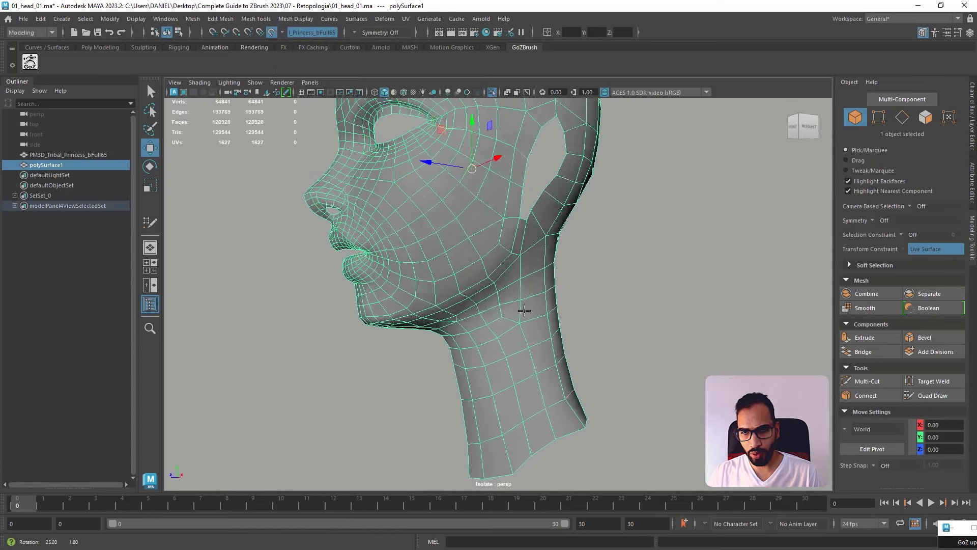
pyautogui.click(611, 293)
pyautogui.keyDown('alt'); pyautogui.moveTo(618, 290); pyautogui.dragTo(458, 356); pyautogui.keyUp('alt')
pyautogui.click(414, 323)
pyautogui.scroll(3, 474, 419)
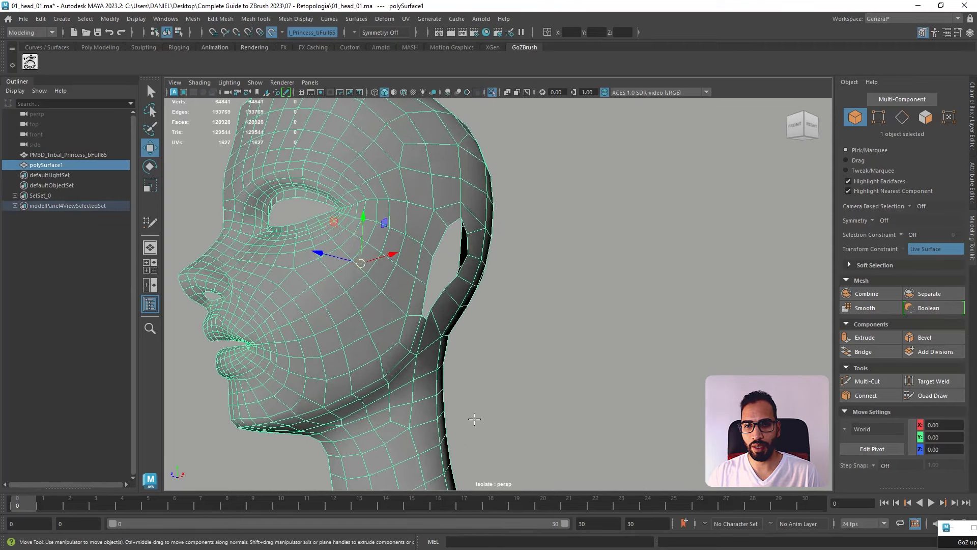
# - Examine the edge flow along the jawline and around the ear opening of the isolated mesh
pyautogui.keyDown('alt'); pyautogui.moveTo(475, 418); pyautogui.dragTo(441, 342); pyautogui.keyUp('alt')
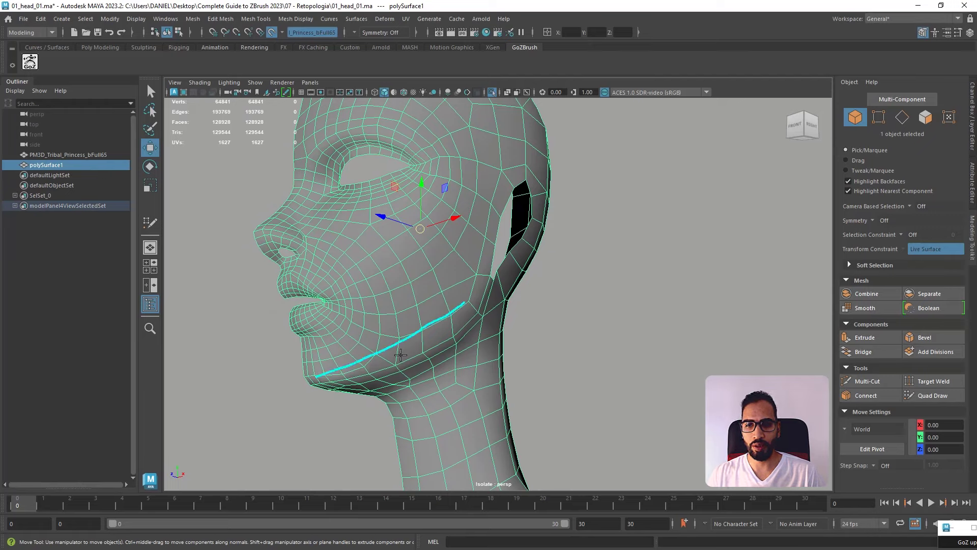
pyautogui.keyDown('alt'); pyautogui.moveTo(396, 351); pyautogui.dragTo(341, 196); pyautogui.keyUp('alt')
pyautogui.click(593, 292)
pyautogui.scroll(-3, 560, 289)
pyautogui.keyDown('alt'); pyautogui.moveTo(525, 285); pyautogui.dragTo(484, 299); pyautogui.keyUp('alt')
# - Triangulate the isolated head mesh to preview its triangles, and undo the triangulation
pyautogui.click(484, 299)
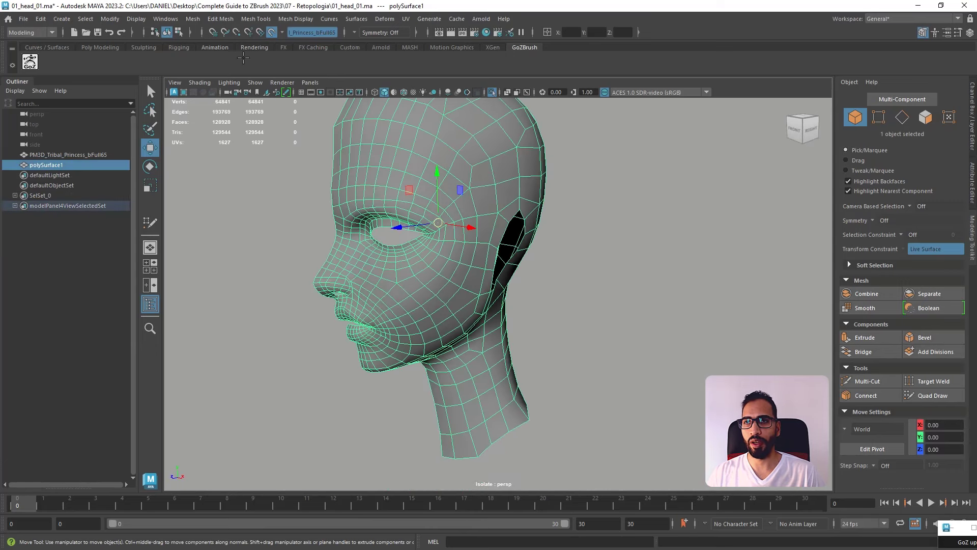
pyautogui.click(193, 19)
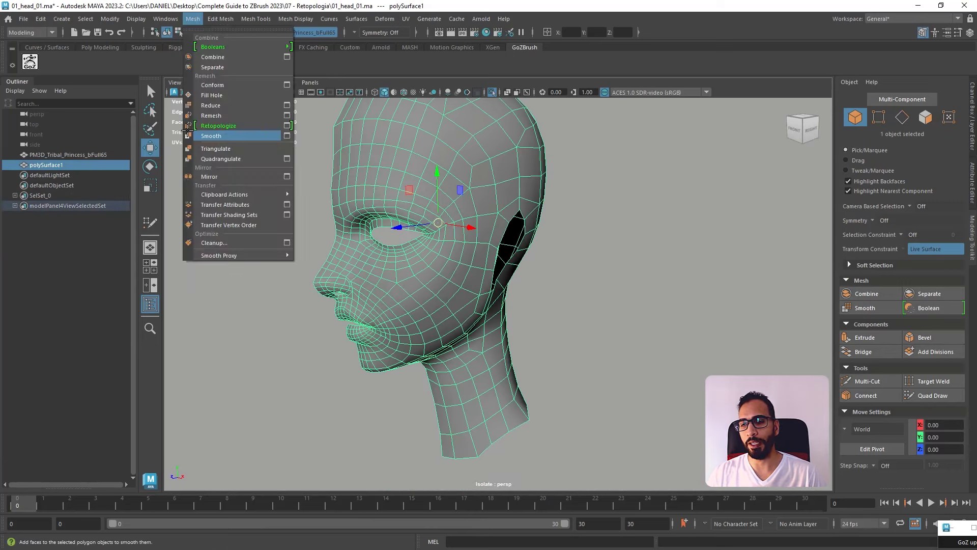
pyautogui.click(224, 149)
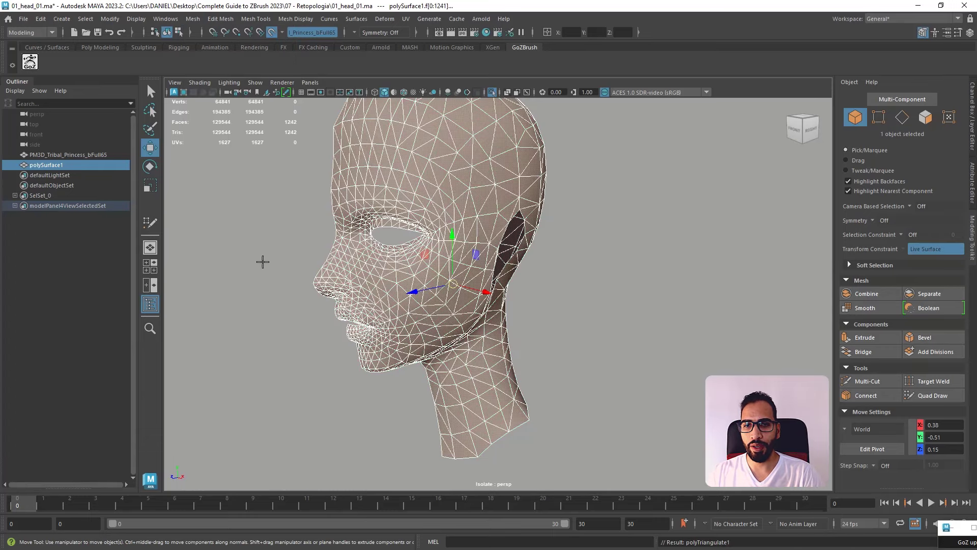
pyautogui.click(263, 262)
pyautogui.keyDown('alt'); pyautogui.moveTo(535, 342); pyautogui.dragTo(540, 308); pyautogui.keyUp('alt')
pyautogui.hotkey('ctrl', 'z')
pyautogui.hotkey('ctrl', 'z')
pyautogui.click(535, 306)
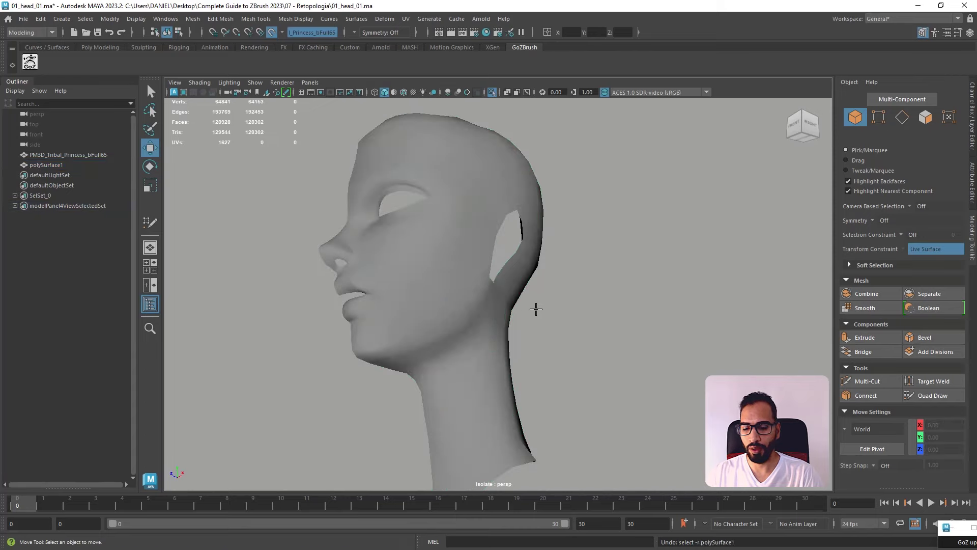
# - Examine how the jawline loops run from the chin towards the ear on the quad mesh
pyautogui.click(476, 319)
pyautogui.keyDown('alt'); pyautogui.moveTo(476, 319); pyautogui.dragTo(529, 343); pyautogui.keyUp('alt')
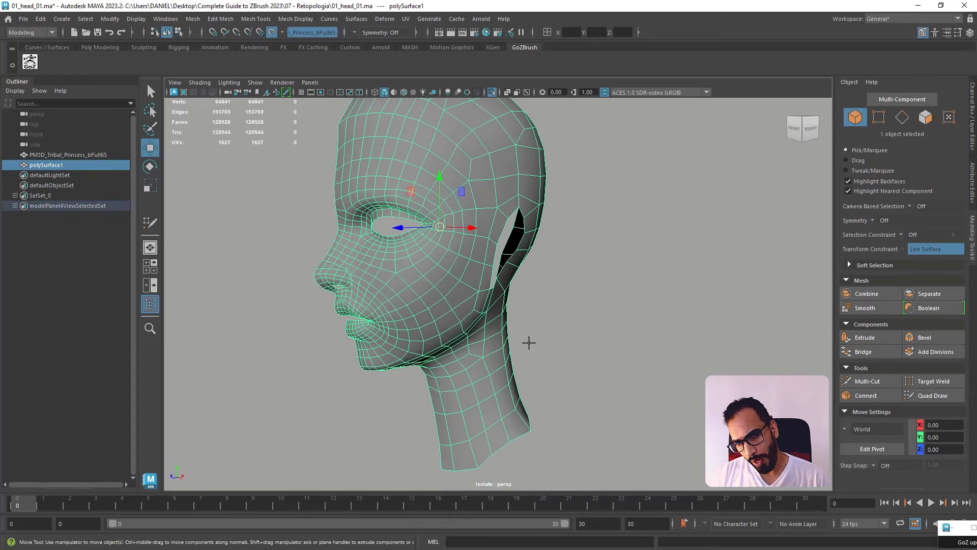
pyautogui.keyDown('alt'); pyautogui.moveTo(575, 303); pyautogui.dragTo(490, 320); pyautogui.keyUp('alt')
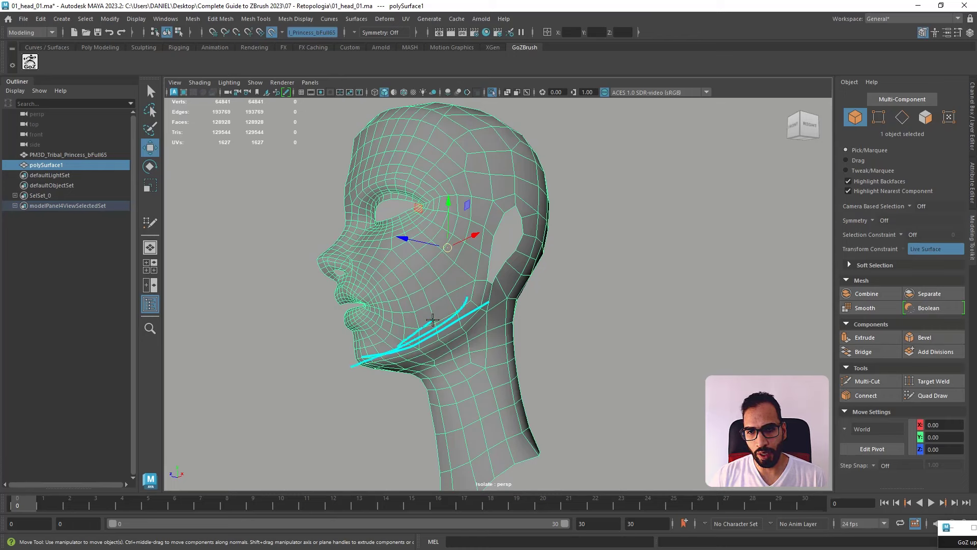
pyautogui.press('Escape')
pyautogui.moveTo(576, 331)
pyautogui.keyDown('alt'); pyautogui.mouseDown()
pyautogui.moveTo(572, 343)
pyautogui.moveTo(623, 347)
pyautogui.mouseUp(); pyautogui.keyUp('alt')
pyautogui.click(580, 296)
pyautogui.keyDown('alt'); pyautogui.moveTo(579, 296); pyautogui.dragTo(481, 105); pyautogui.keyUp('alt')
# - Turn off isolation to show the sculpt again and resume Quad Draw on the retopology mesh
pyautogui.click(492, 92)
pyautogui.keyDown('alt'); pyautogui.moveTo(556, 192); pyautogui.dragTo(671, 209); pyautogui.keyUp('alt')
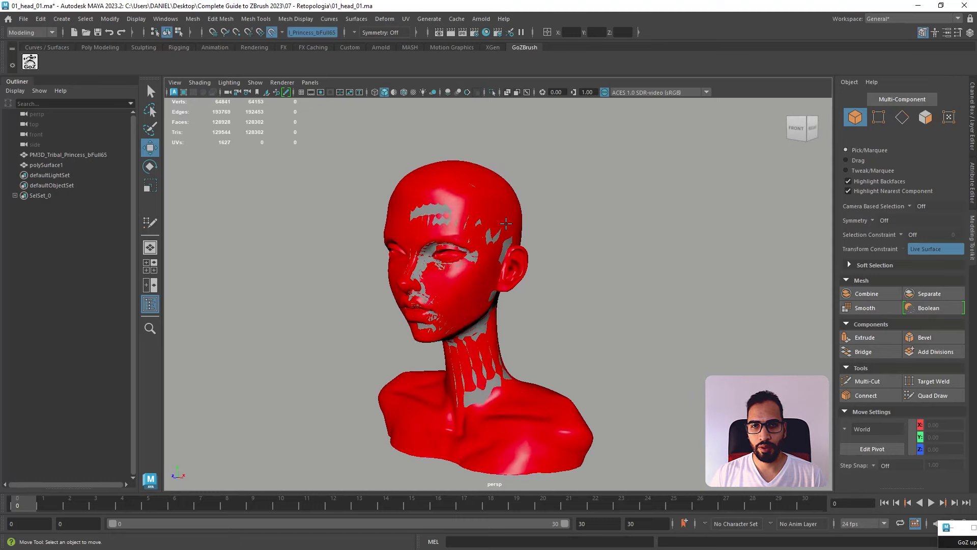
pyautogui.click(484, 220)
pyautogui.click(930, 395)
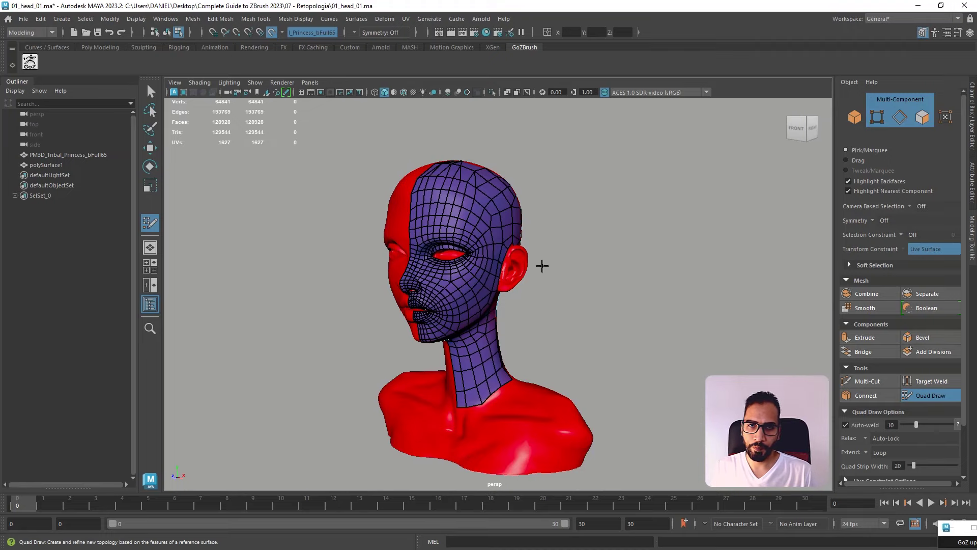
# - Examine the retopology of the face and neck against the sculpt from three-quarter and side views
pyautogui.moveTo(579, 304)
pyautogui.keyDown('alt'); pyautogui.mouseDown()
pyautogui.moveTo(527, 306)
pyautogui.moveTo(587, 303)
pyautogui.mouseUp(); pyautogui.keyUp('alt')
pyautogui.keyDown('alt'); pyautogui.moveTo(586, 304); pyautogui.dragTo(578, 344, button='right'); pyautogui.keyUp('alt')
pyautogui.keyDown('alt'); pyautogui.moveTo(570, 265); pyautogui.dragTo(626, 318, button='middle'); pyautogui.keyUp('alt')
pyautogui.keyDown('alt'); pyautogui.moveTo(626, 319); pyautogui.dragTo(554, 311); pyautogui.keyUp('alt')
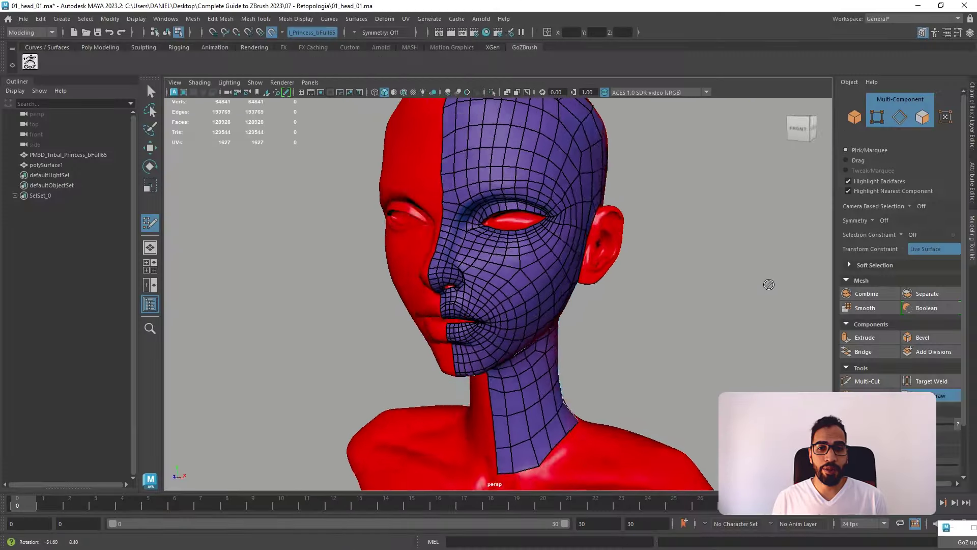
pyautogui.keyDown('alt'); pyautogui.moveTo(768, 284); pyautogui.dragTo(478, 258); pyautogui.keyUp('alt')
pyautogui.keyDown('alt'); pyautogui.moveTo(550, 233); pyautogui.dragTo(500, 195); pyautogui.keyUp('alt')
pyautogui.keyDown('alt'); pyautogui.moveTo(506, 192); pyautogui.dragTo(572, 186, button='right'); pyautogui.keyUp('alt')
pyautogui.keyDown('alt'); pyautogui.moveTo(606, 283); pyautogui.dragTo(666, 346, button='middle'); pyautogui.keyUp('alt')
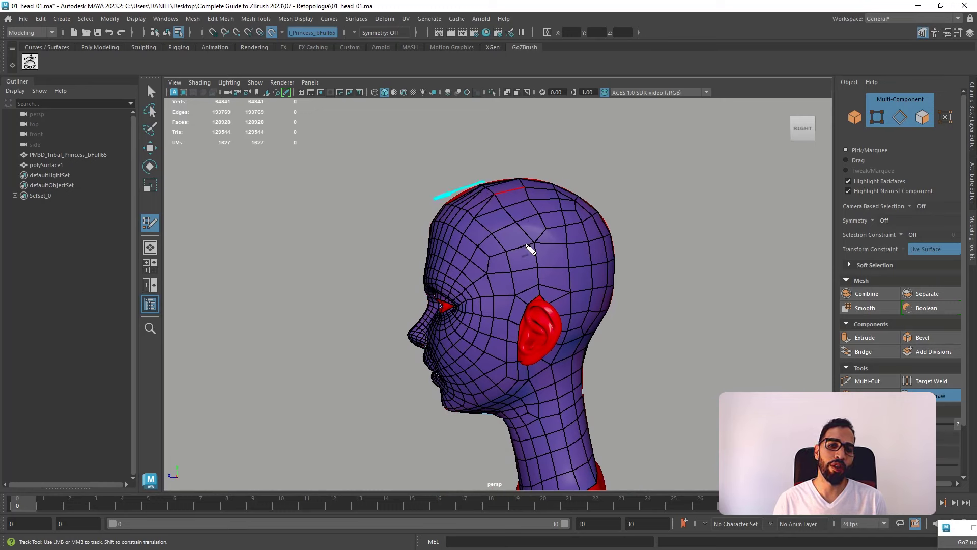
# - Examine the edge flow from the forehead over the skull to behind the ear in side view
pyautogui.keyDown('alt'); pyautogui.moveTo(582, 227); pyautogui.dragTo(486, 185); pyautogui.keyUp('alt')
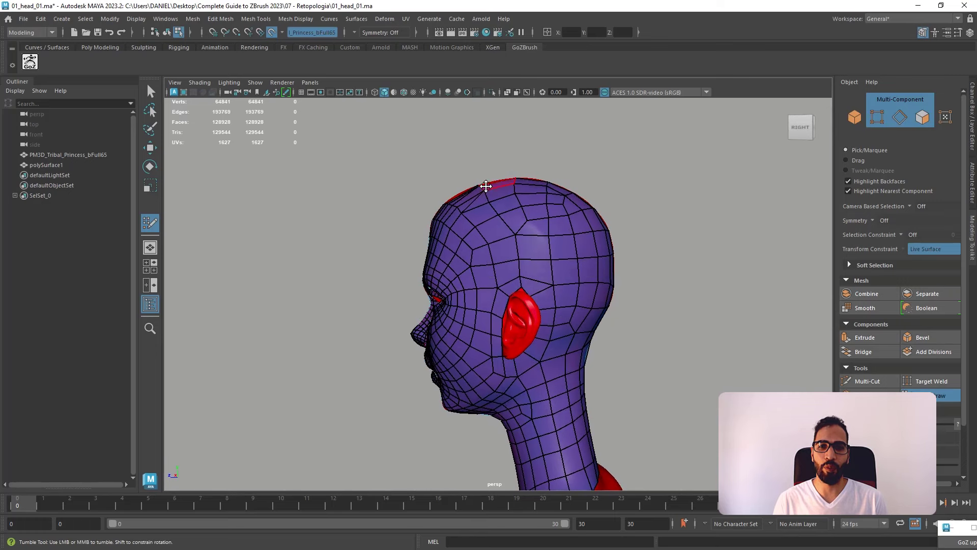
pyautogui.press('ctrl')
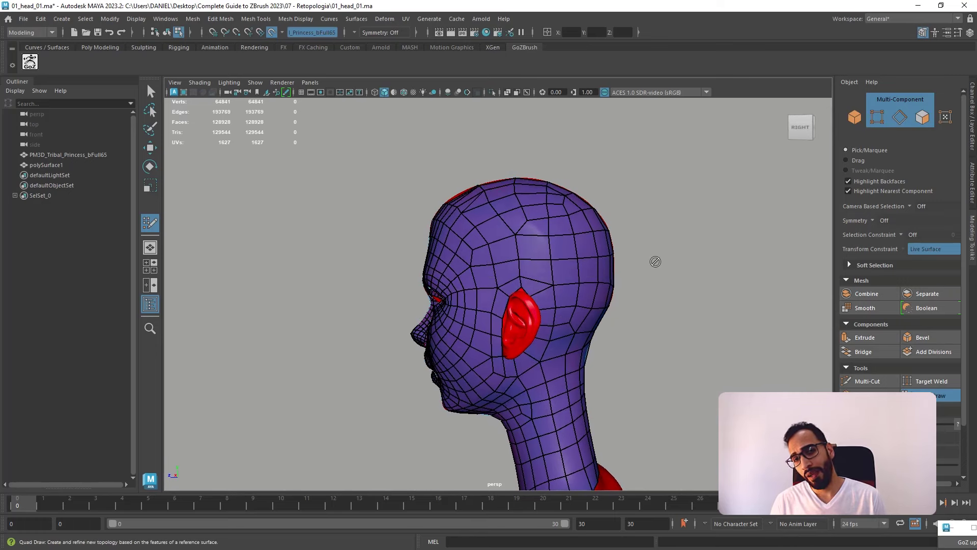
pyautogui.moveTo(654, 262)
pyautogui.keyDown('alt'); pyautogui.mouseDown()
pyautogui.moveTo(689, 264)
pyautogui.moveTo(616, 240)
pyautogui.mouseUp(); pyautogui.keyUp('alt')
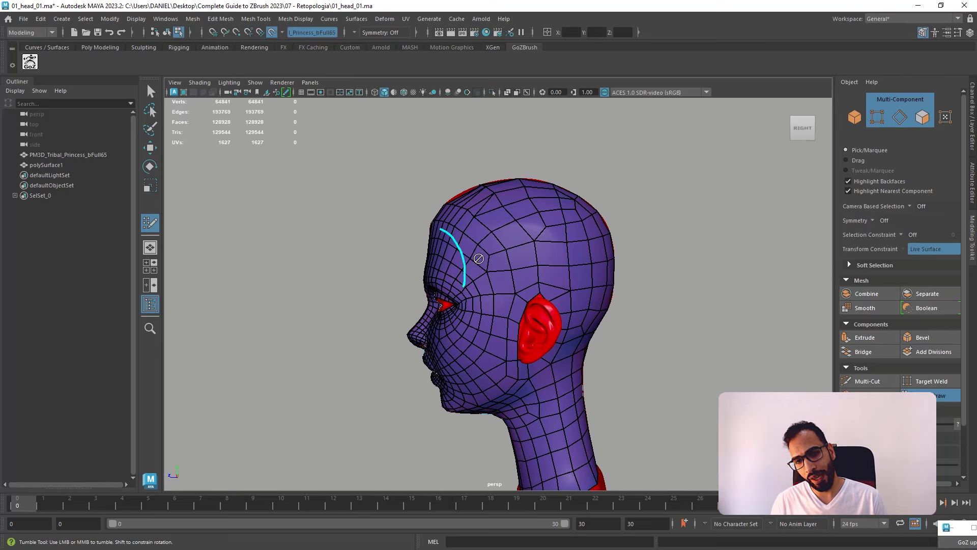
pyautogui.moveTo(510, 281); pyautogui.dragTo(613, 308)
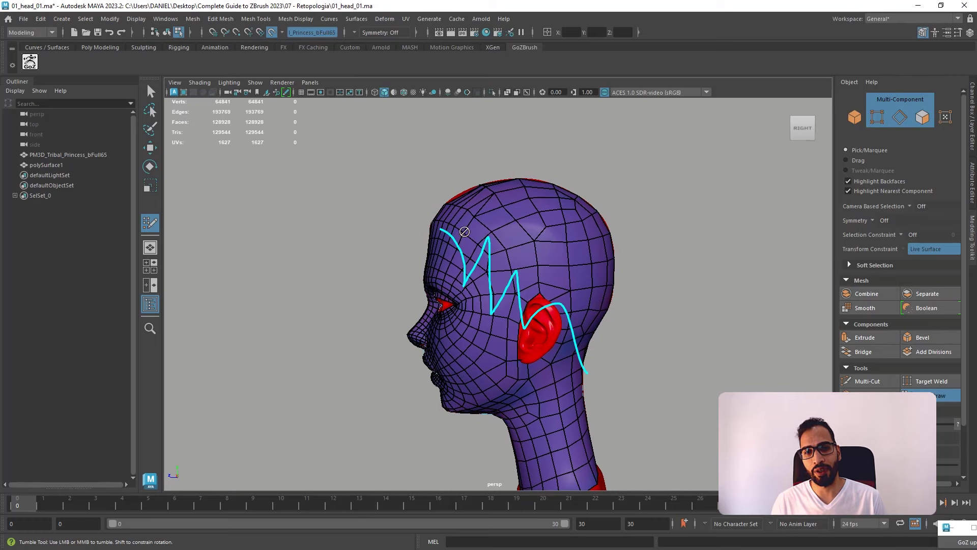
pyautogui.moveTo(535, 154); pyautogui.dragTo(446, 203)
pyautogui.press('Escape')
pyautogui.keyDown('alt'); pyautogui.moveTo(590, 269); pyautogui.dragTo(643, 286); pyautogui.keyUp('alt')
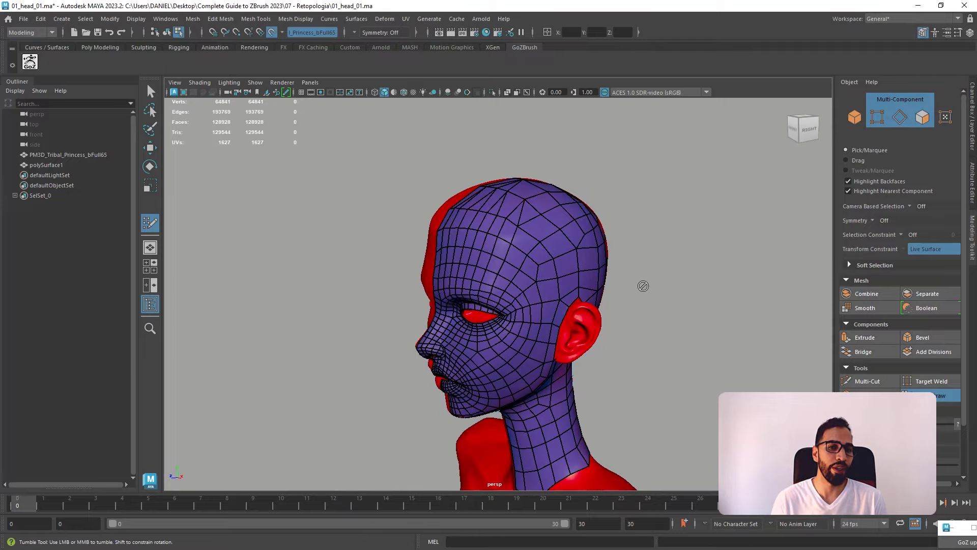
# - Inspect the mesh border around the ear close up, including the area below the earlobe
pyautogui.keyDown('alt'); pyautogui.moveTo(643, 286); pyautogui.dragTo(602, 207, button='middle'); pyautogui.keyUp('alt')
pyautogui.keyDown('alt'); pyautogui.moveTo(602, 207); pyautogui.dragTo(667, 229, button='right'); pyautogui.keyUp('alt')
pyautogui.keyDown('alt'); pyautogui.moveTo(667, 229); pyautogui.dragTo(622, 251); pyautogui.keyUp('alt')
pyautogui.keyDown('alt'); pyautogui.moveTo(578, 263); pyautogui.dragTo(583, 281, button='middle'); pyautogui.keyUp('alt')
pyautogui.keyDown('alt'); pyautogui.moveTo(582, 281); pyautogui.dragTo(621, 312, button='right'); pyautogui.keyUp('alt')
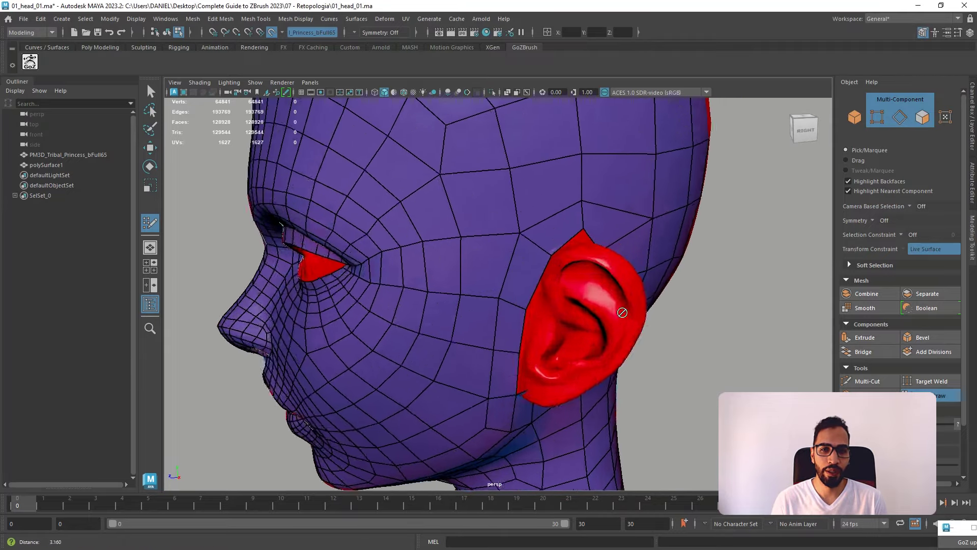
pyautogui.keyDown('alt'); pyautogui.moveTo(621, 312); pyautogui.dragTo(629, 236); pyautogui.keyUp('alt')
pyautogui.keyDown('alt'); pyautogui.moveTo(577, 215); pyautogui.dragTo(587, 240, button='right'); pyautogui.keyUp('alt')
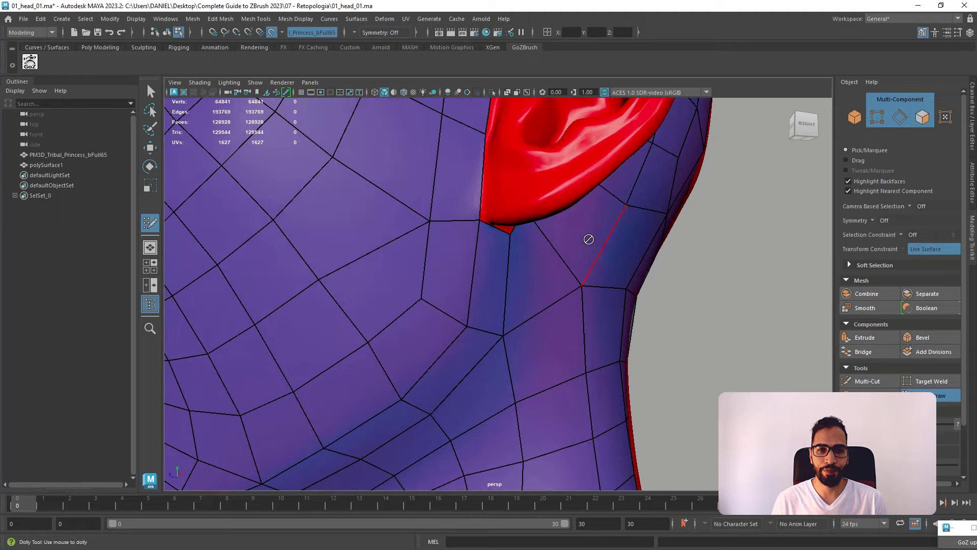
pyautogui.keyDown('alt'); pyautogui.moveTo(543, 137); pyautogui.dragTo(543, 279, button='middle'); pyautogui.keyUp('alt')
pyautogui.keyDown('alt'); pyautogui.moveTo(543, 280); pyautogui.dragTo(472, 268); pyautogui.keyUp('alt')
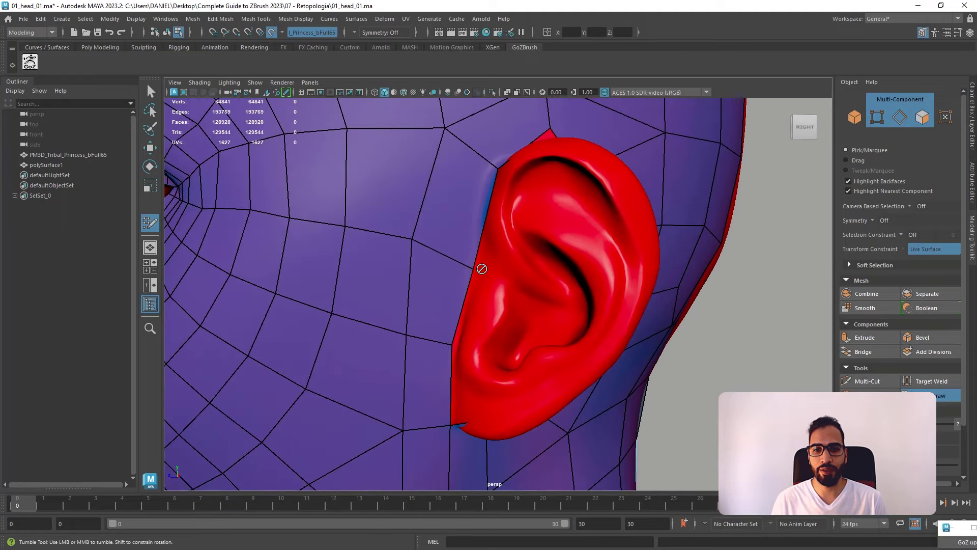
# - Shift the retopology border vertices in front of the ear's lower part and lobe slightly forward onto the cheek
pyautogui.scroll(-3, 482, 271)
pyautogui.scroll(2, 497, 190)
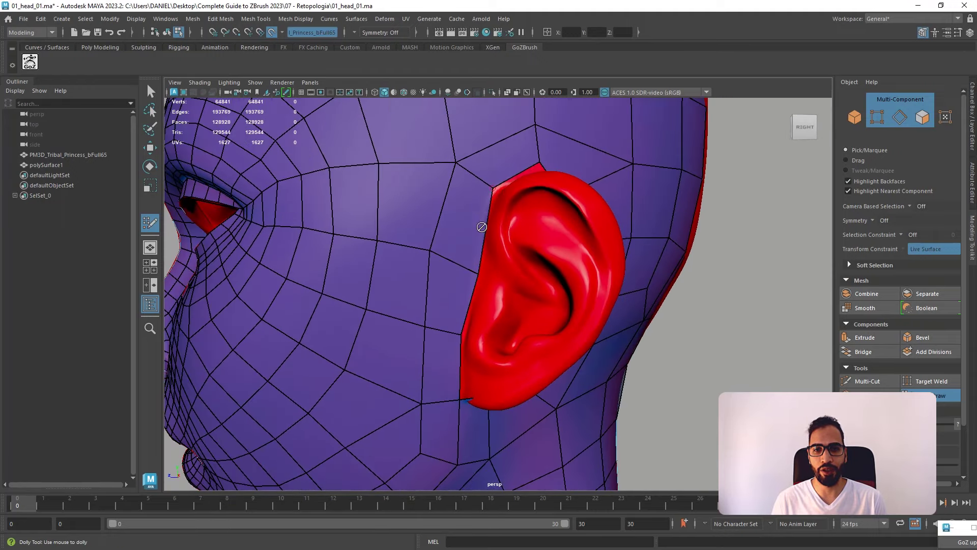
pyautogui.keyDown('alt'); pyautogui.moveTo(482, 266); pyautogui.dragTo(529, 277); pyautogui.keyUp('alt')
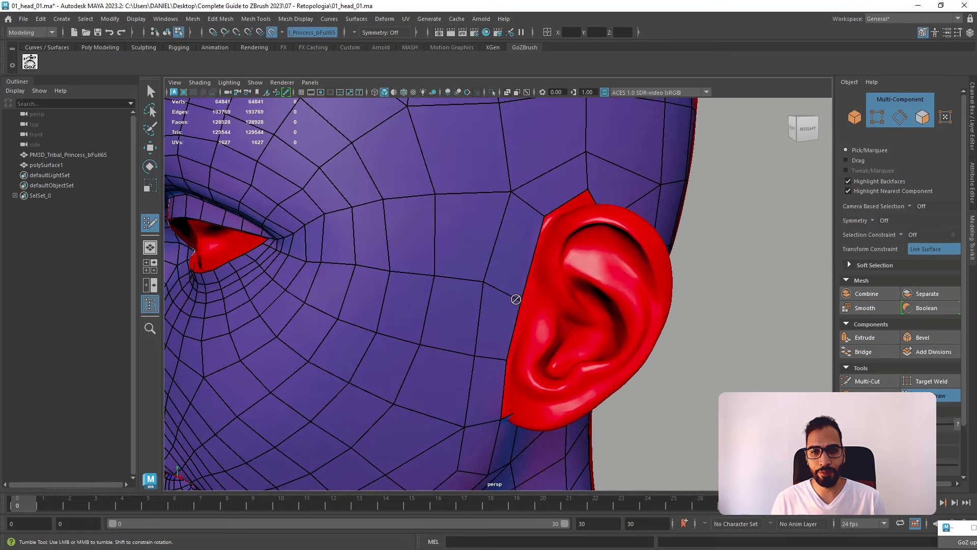
pyautogui.moveTo(473, 353); pyautogui.dragTo(460, 357)
pyautogui.moveTo(449, 427); pyautogui.dragTo(443, 426)
pyautogui.keyDown('alt'); pyautogui.moveTo(525, 380); pyautogui.dragTo(498, 367); pyautogui.keyUp('alt')
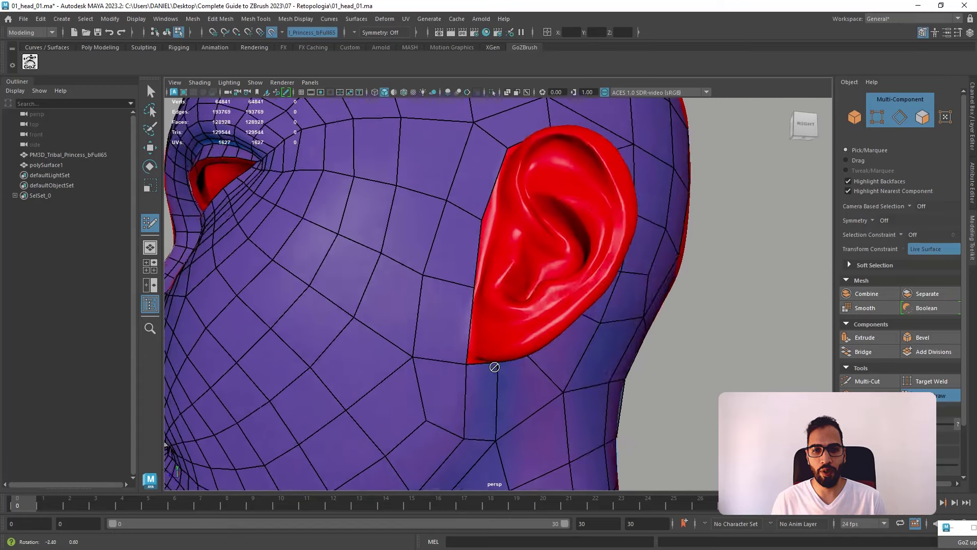
# - Move the border vertices along the front of the ear, up to its upper front corner, away from the ear
pyautogui.keyDown('alt'); pyautogui.moveTo(497, 367); pyautogui.dragTo(524, 331, button='middle'); pyautogui.keyUp('alt')
pyautogui.moveTo(471, 329); pyautogui.dragTo(459, 330)
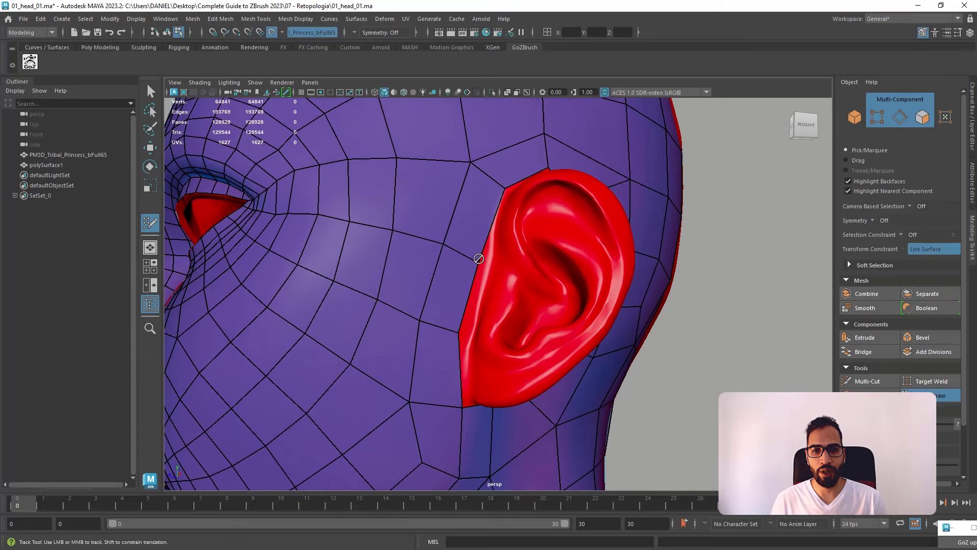
pyautogui.moveTo(478, 259); pyautogui.dragTo(472, 257)
pyautogui.moveTo(502, 193); pyautogui.dragTo(500, 177)
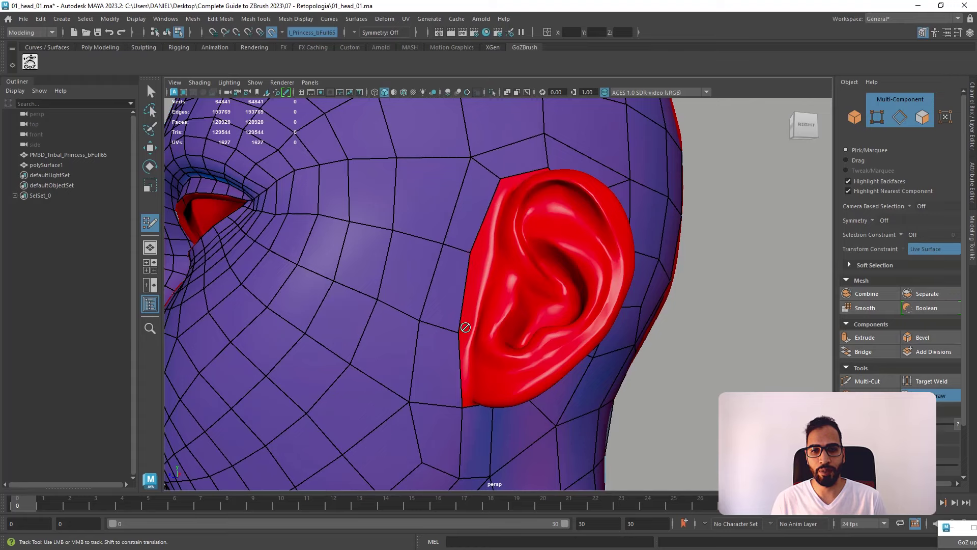
pyautogui.moveTo(458, 332); pyautogui.dragTo(450, 333)
pyautogui.keyDown('alt'); pyautogui.moveTo(481, 357); pyautogui.dragTo(476, 329, button='right'); pyautogui.keyUp('alt')
pyautogui.keyDown('alt'); pyautogui.moveTo(475, 330); pyautogui.dragTo(519, 351); pyautogui.keyUp('alt')
pyautogui.keyDown('alt'); pyautogui.moveTo(519, 351); pyautogui.dragTo(458, 280, button='middle'); pyautogui.keyUp('alt')
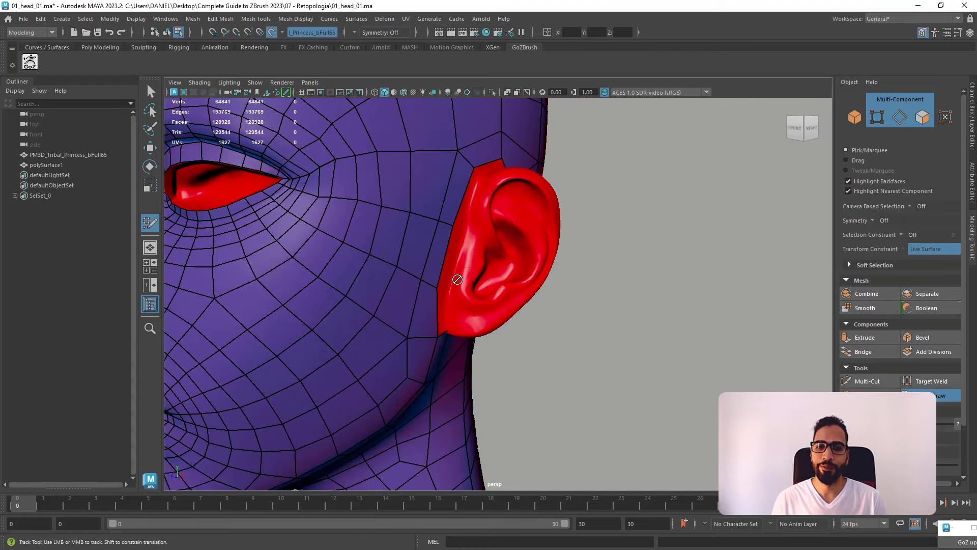
pyautogui.keyDown('alt'); pyautogui.moveTo(488, 256); pyautogui.dragTo(526, 216); pyautogui.keyUp('alt')
pyautogui.scroll(-5, 526, 217)
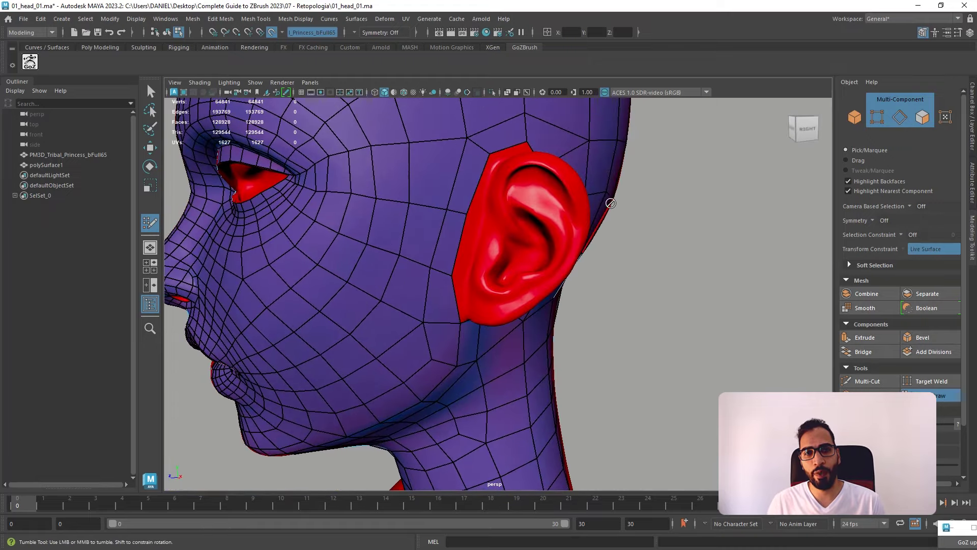
# - Leave Quad Draw, deselect the head retopology mesh, and restart Quad Draw for a separate ear mesh
pyautogui.press('w')
pyautogui.moveTo(661, 172); pyautogui.dragTo(724, 168, button='right')
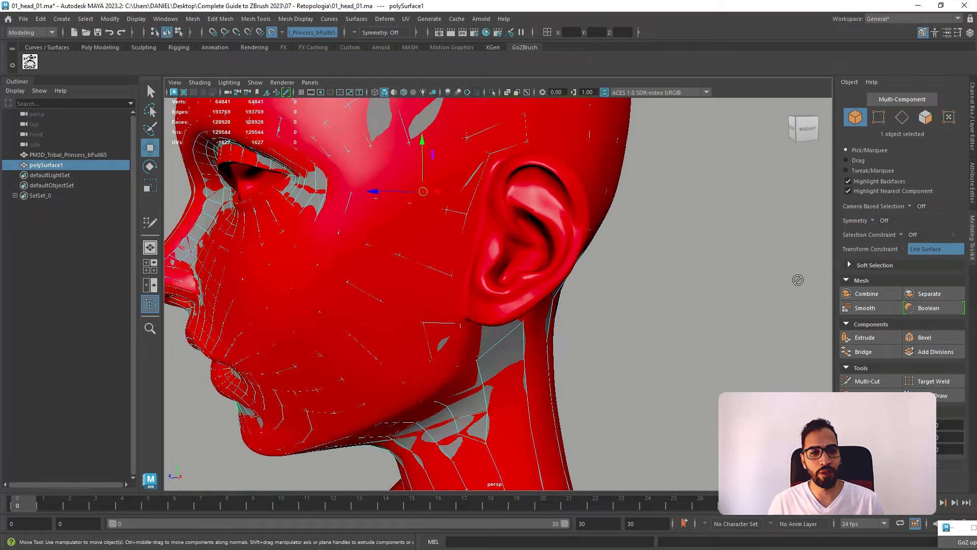
pyautogui.click(719, 346)
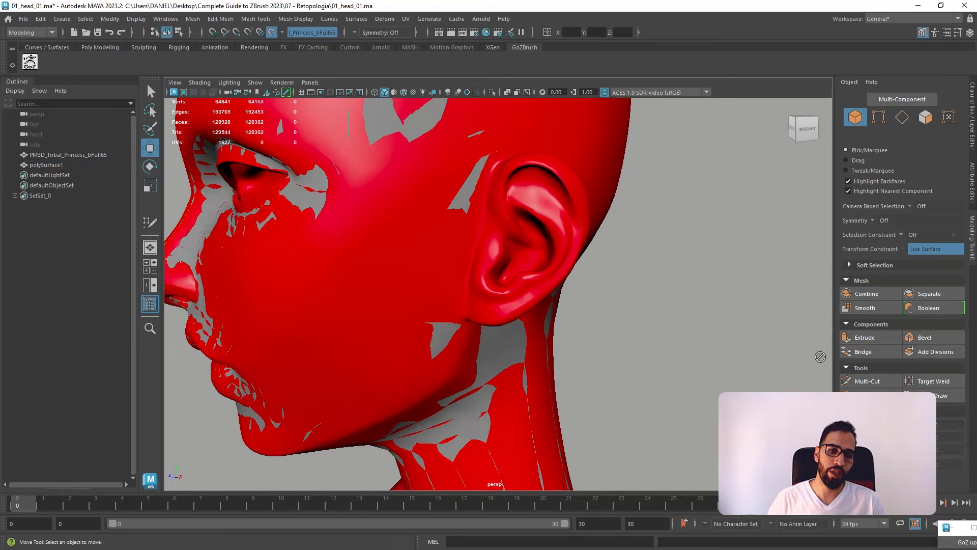
pyautogui.click(946, 400)
# - Place six points along the front of the helix where it enters the ear and fill them as two quads
pyautogui.keyDown('alt'); pyautogui.moveTo(516, 218); pyautogui.dragTo(524, 157); pyautogui.keyUp('alt')
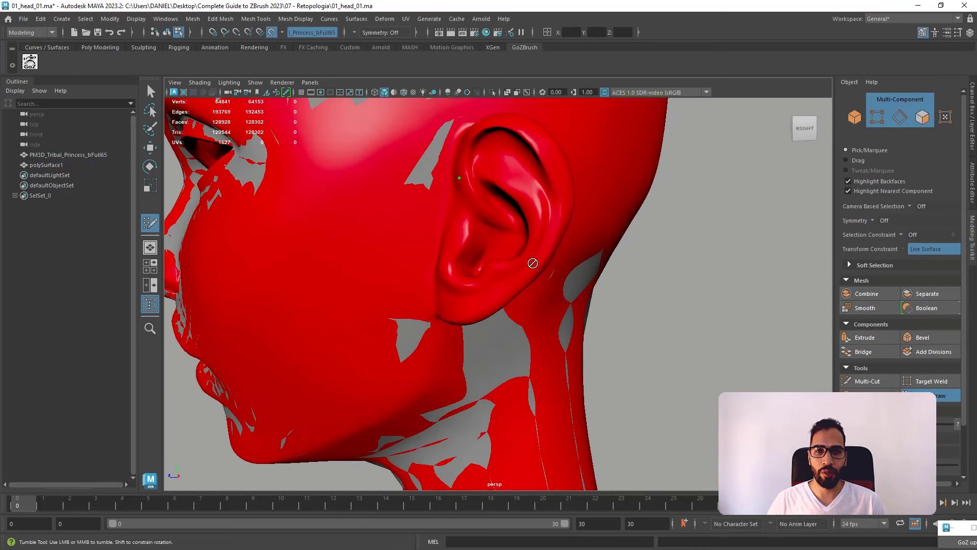
pyautogui.keyDown('alt'); pyautogui.moveTo(532, 263); pyautogui.dragTo(571, 339, button='middle'); pyautogui.keyUp('alt')
pyautogui.keyDown('alt'); pyautogui.moveTo(511, 255); pyautogui.dragTo(578, 249, button='right'); pyautogui.keyUp('alt')
pyautogui.moveTo(578, 249)
pyautogui.keyDown('alt'); pyautogui.mouseDown()
pyautogui.moveTo(608, 238)
pyautogui.moveTo(617, 262)
pyautogui.moveTo(565, 253)
pyautogui.mouseUp(); pyautogui.keyUp('alt')
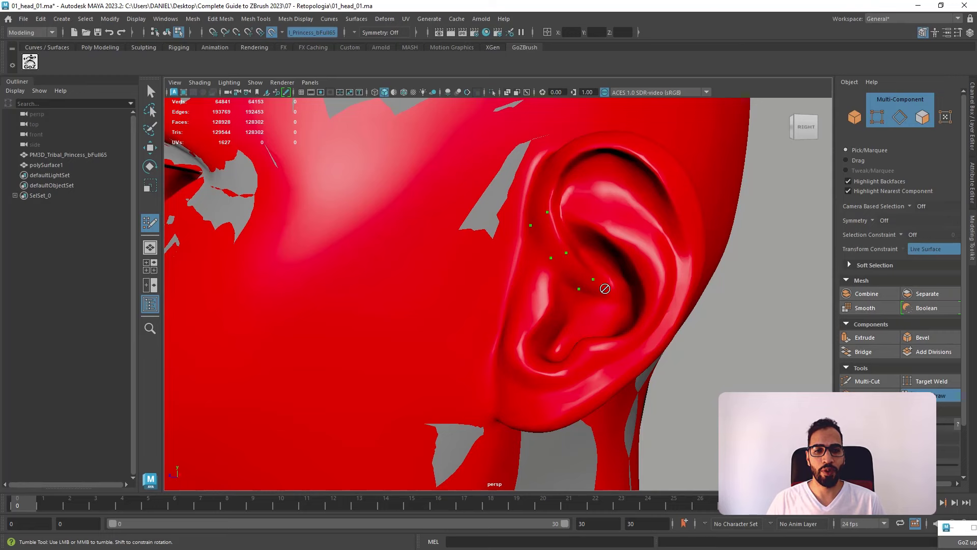
pyautogui.keyDown('alt'); pyautogui.moveTo(605, 289); pyautogui.dragTo(594, 285); pyautogui.keyUp('alt')
pyautogui.keyDown('shift'); pyautogui.click(566, 264); pyautogui.keyUp('shift')
pyautogui.keyDown('shift'); pyautogui.click(537, 229); pyautogui.keyUp('shift')
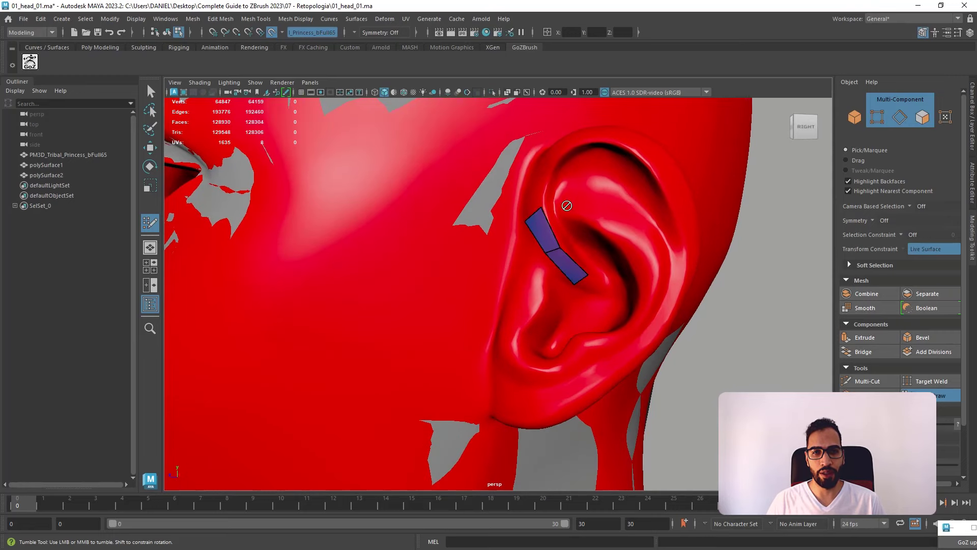
# - Extend the ear strip upward along the front of the helix with two more quads
pyautogui.keyDown('alt'); pyautogui.moveTo(566, 205); pyautogui.dragTo(590, 261); pyautogui.keyUp('alt')
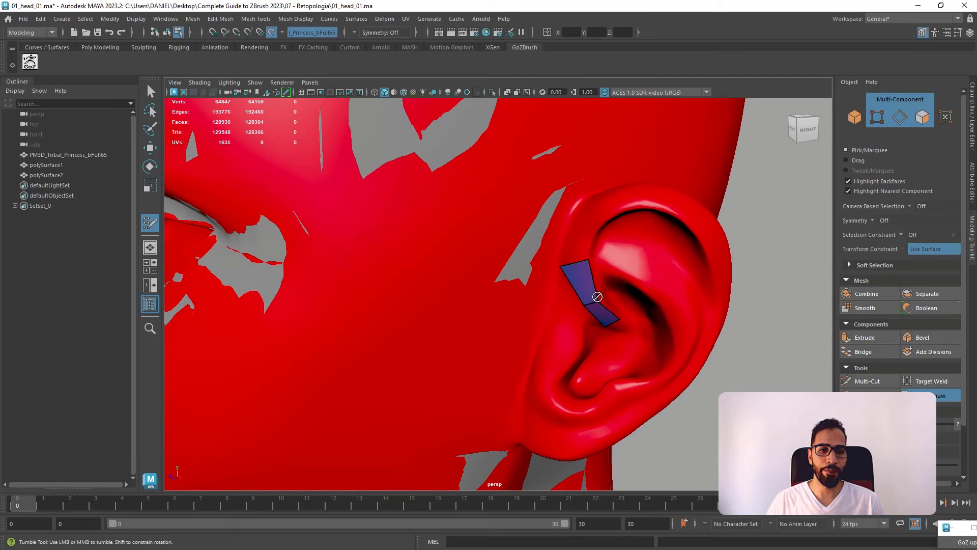
pyautogui.click(570, 224)
pyautogui.keyDown('shift'); pyautogui.click(572, 227); pyautogui.keyUp('shift')
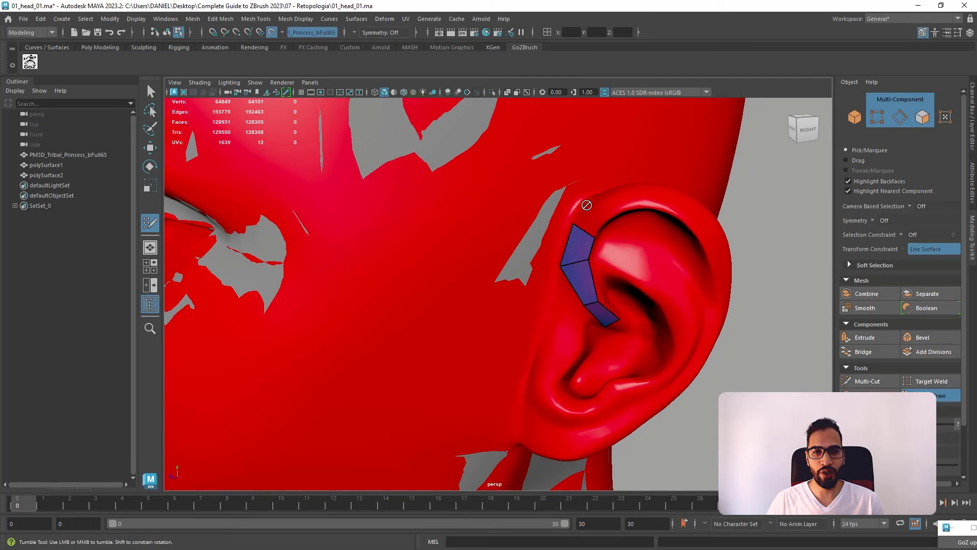
pyautogui.keyDown('shift'); pyautogui.click(578, 218); pyautogui.keyUp('shift')
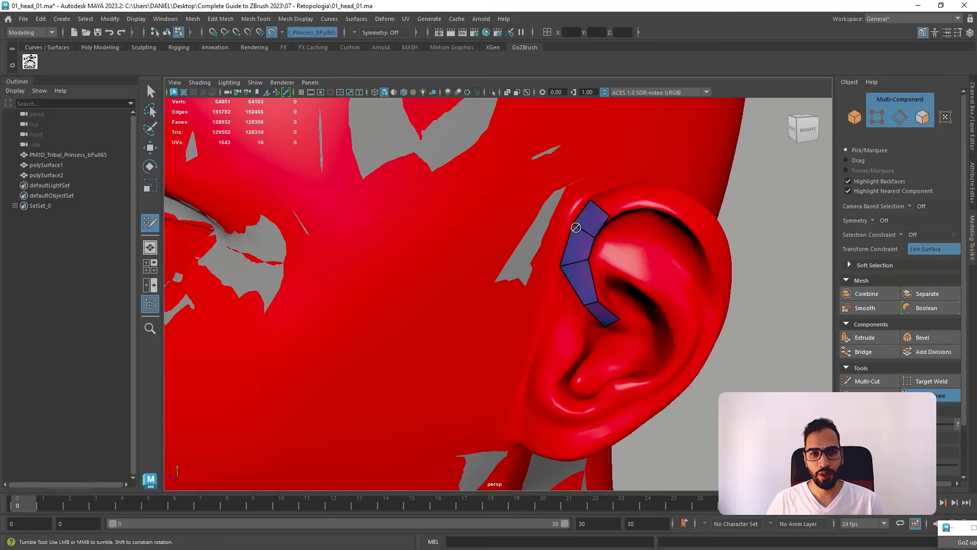
# - Insert an edge loop across the upper part of the ear strip and delete the quad at its lower end
pyautogui.keyDown('ctrl'); pyautogui.click(573, 243); pyautogui.keyUp('ctrl')
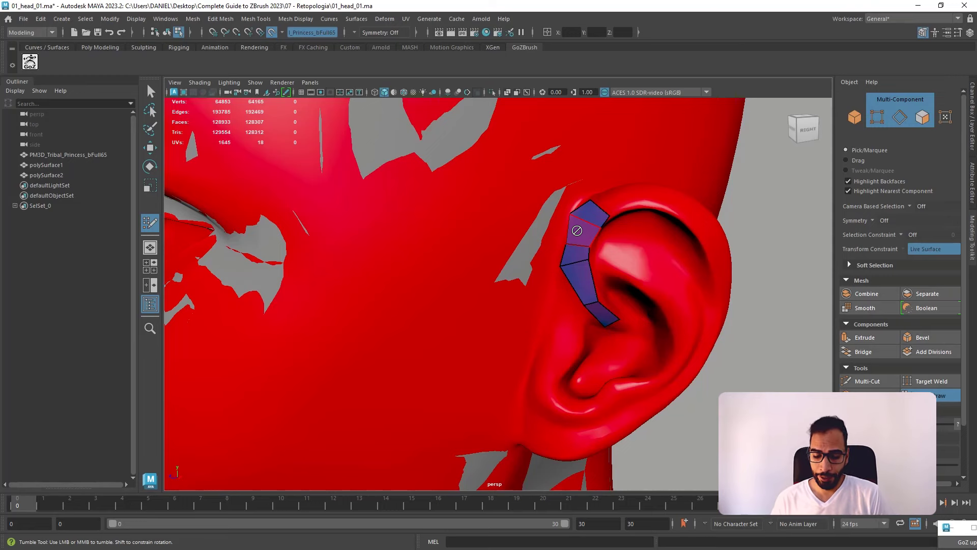
pyautogui.moveTo(574, 232)
pyautogui.keyDown('alt'); pyautogui.mouseDown()
pyautogui.moveTo(540, 218)
pyautogui.moveTo(635, 299)
pyautogui.moveTo(650, 297)
pyautogui.moveTo(574, 339)
pyautogui.moveTo(628, 262)
pyautogui.moveTo(604, 238)
pyautogui.mouseUp(); pyautogui.keyUp('alt')
pyautogui.keyDown('ctrl'); pyautogui.keyDown('shift'); pyautogui.click(627, 261); pyautogui.keyUp('shift'); pyautogui.keyUp('ctrl')
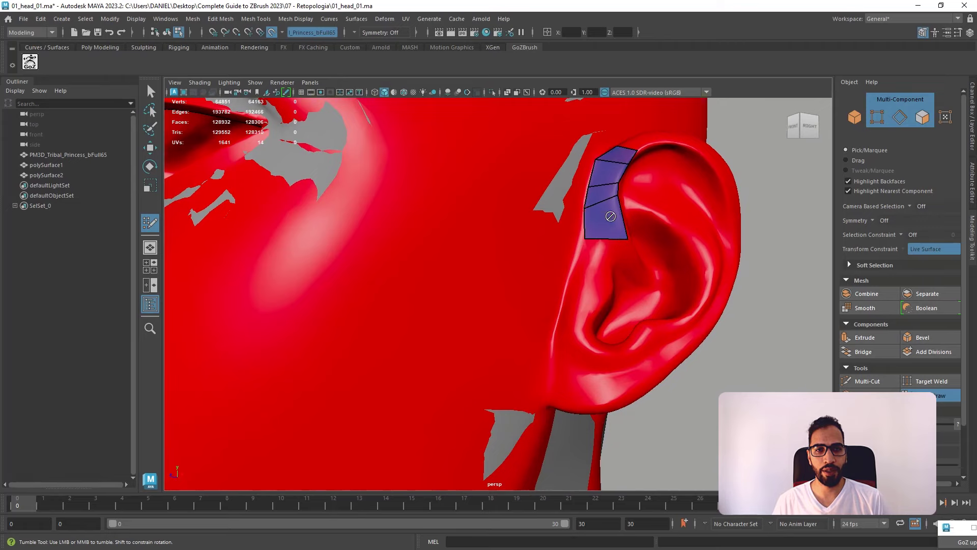
# - Insert an edge loop lengthwise through the ear strip, undoing the first placement and inserting it again
pyautogui.keyDown('alt'); pyautogui.moveTo(615, 198); pyautogui.dragTo(576, 279); pyautogui.keyUp('alt')
pyautogui.keyDown('ctrl'); pyautogui.click(531, 246); pyautogui.keyUp('ctrl')
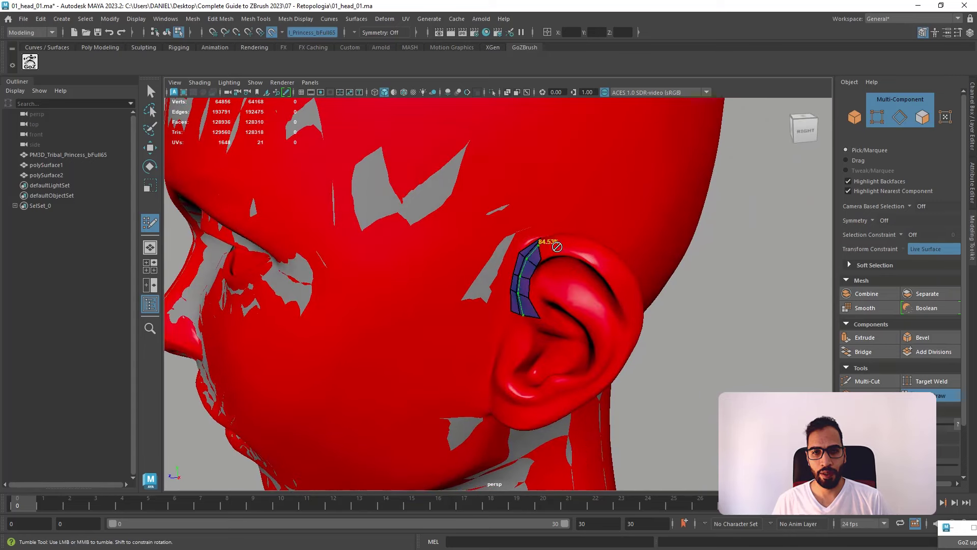
pyautogui.moveTo(597, 244)
pyautogui.keyDown('alt'); pyautogui.mouseDown()
pyautogui.moveTo(536, 261)
pyautogui.moveTo(580, 255)
pyautogui.mouseUp(); pyautogui.keyUp('alt')
pyautogui.hotkey('ctrl', 'z')
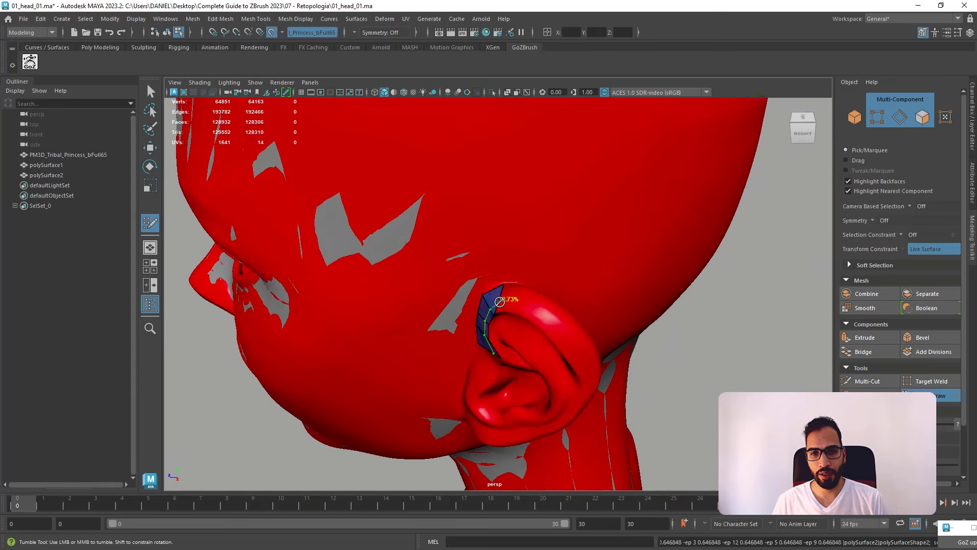
pyautogui.keyDown('ctrl'); pyautogui.click(497, 301); pyautogui.keyUp('ctrl')
pyautogui.keyDown('alt'); pyautogui.moveTo(561, 289); pyautogui.dragTo(534, 273); pyautogui.keyUp('alt')
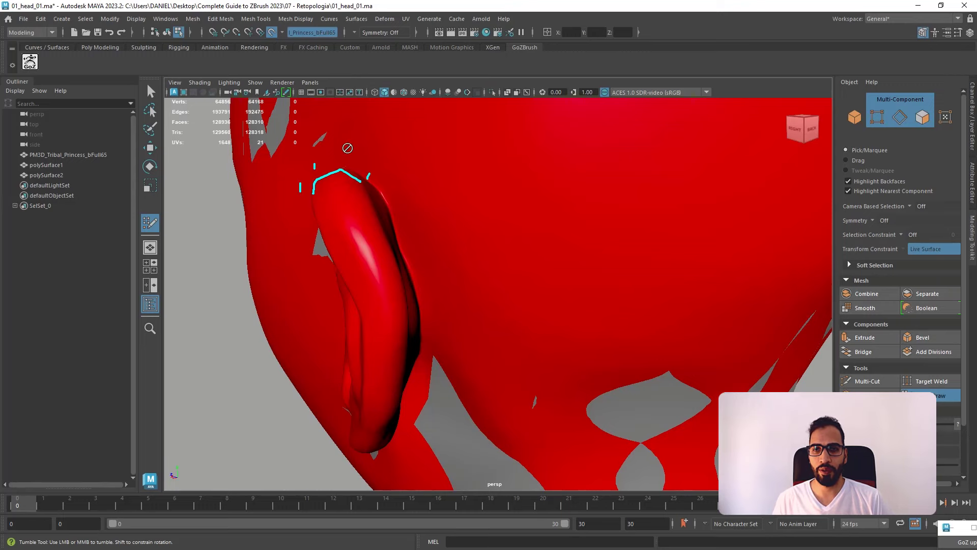
# - Extend the upper end of the ear strip onto the top of the helix, undoing the first extension
pyautogui.keyDown('alt'); pyautogui.moveTo(433, 209); pyautogui.dragTo(493, 246); pyautogui.keyUp('alt')
pyautogui.keyDown('alt'); pyautogui.moveTo(493, 246); pyautogui.dragTo(500, 258, button='middle'); pyautogui.keyUp('alt')
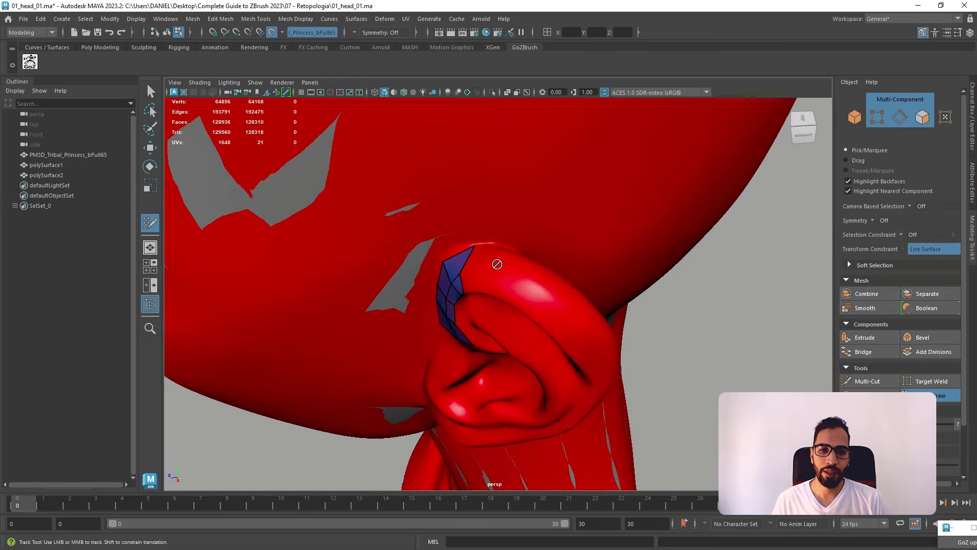
pyautogui.moveTo(465, 277)
pyautogui.keyDown('alt'); pyautogui.mouseDown()
pyautogui.moveTo(483, 239)
pyautogui.moveTo(567, 193)
pyautogui.moveTo(560, 148)
pyautogui.moveTo(563, 183)
pyautogui.moveTo(580, 183)
pyautogui.moveTo(445, 312)
pyautogui.moveTo(456, 285)
pyautogui.moveTo(430, 286)
pyautogui.moveTo(421, 264)
pyautogui.moveTo(465, 280)
pyautogui.moveTo(471, 295)
pyautogui.mouseUp(); pyautogui.keyUp('alt')
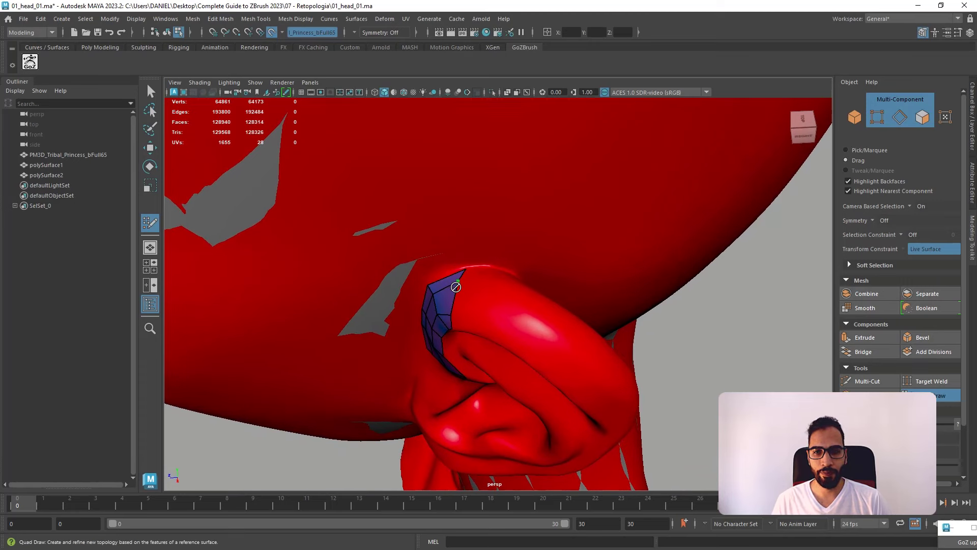
pyautogui.moveTo(454, 294); pyautogui.dragTo(488, 308)
pyautogui.hotkey('ctrl', 'z')
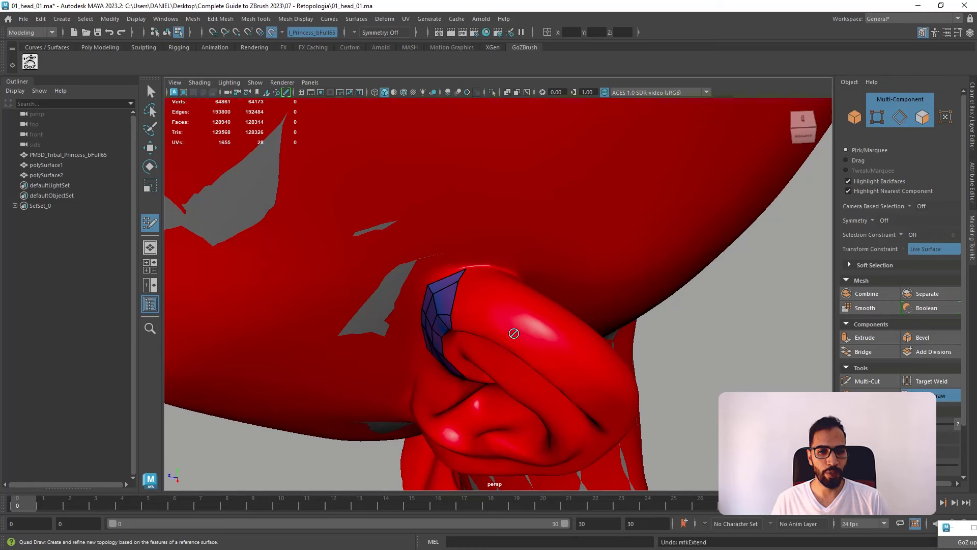
pyautogui.moveTo(459, 297)
pyautogui.mouseDown()
pyautogui.moveTo(484, 305)
pyautogui.moveTo(465, 300)
pyautogui.moveTo(485, 304)
pyautogui.moveTo(524, 286)
pyautogui.moveTo(496, 190)
pyautogui.moveTo(524, 270)
pyautogui.moveTo(458, 283)
pyautogui.mouseUp()
# - Reposition a vertex at the upper end of the ear strip with the Move tool and resume Quad Draw
pyautogui.press('w')
pyautogui.moveTo(447, 264); pyautogui.dragTo(402, 259, button='right')
pyautogui.click(459, 273)
pyautogui.click(442, 248)
pyautogui.hotkey('ctrl', 'z')
pyautogui.moveTo(450, 251)
pyautogui.mouseDown()
pyautogui.moveTo(437, 220)
pyautogui.moveTo(448, 254)
pyautogui.moveTo(436, 266)
pyautogui.moveTo(451, 260)
pyautogui.mouseUp()
pyautogui.click(937, 395)
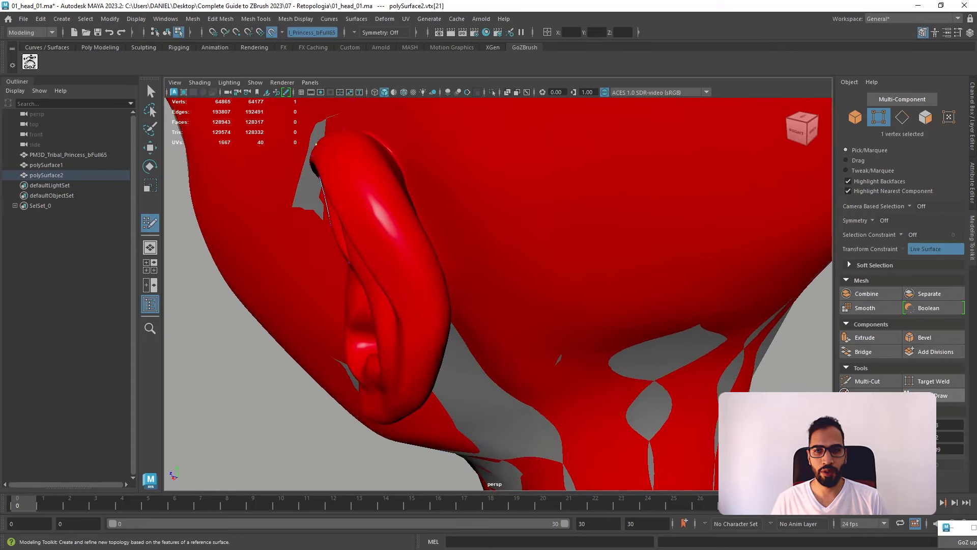
# - Extend the three-quad-wide strip along the top of the helix and insert an edge loop across the new section
pyautogui.moveTo(605, 254)
pyautogui.keyDown('alt'); pyautogui.mouseDown()
pyautogui.moveTo(602, 323)
pyautogui.moveTo(515, 333)
pyautogui.moveTo(512, 322)
pyautogui.moveTo(528, 326)
pyautogui.mouseUp(); pyautogui.keyUp('alt')
pyautogui.moveTo(529, 327)
pyautogui.keyDown('alt'); pyautogui.mouseDown()
pyautogui.moveTo(517, 327)
pyautogui.moveTo(548, 316)
pyautogui.moveTo(503, 227)
pyautogui.moveTo(509, 218)
pyautogui.moveTo(452, 304)
pyautogui.mouseUp(); pyautogui.keyUp('alt')
pyautogui.moveTo(401, 327)
pyautogui.mouseDown()
pyautogui.moveTo(441, 371)
pyautogui.moveTo(434, 356)
pyautogui.moveTo(334, 310)
pyautogui.moveTo(316, 277)
pyautogui.moveTo(342, 255)
pyautogui.moveTo(517, 264)
pyautogui.moveTo(503, 158)
pyautogui.moveTo(526, 155)
pyautogui.moveTo(542, 180)
pyautogui.moveTo(526, 283)
pyautogui.moveTo(484, 310)
pyautogui.moveTo(322, 290)
pyautogui.moveTo(397, 259)
pyautogui.moveTo(509, 270)
pyautogui.moveTo(652, 258)
pyautogui.moveTo(601, 254)
pyautogui.moveTo(532, 226)
pyautogui.moveTo(524, 153)
pyautogui.moveTo(509, 142)
pyautogui.mouseUp()
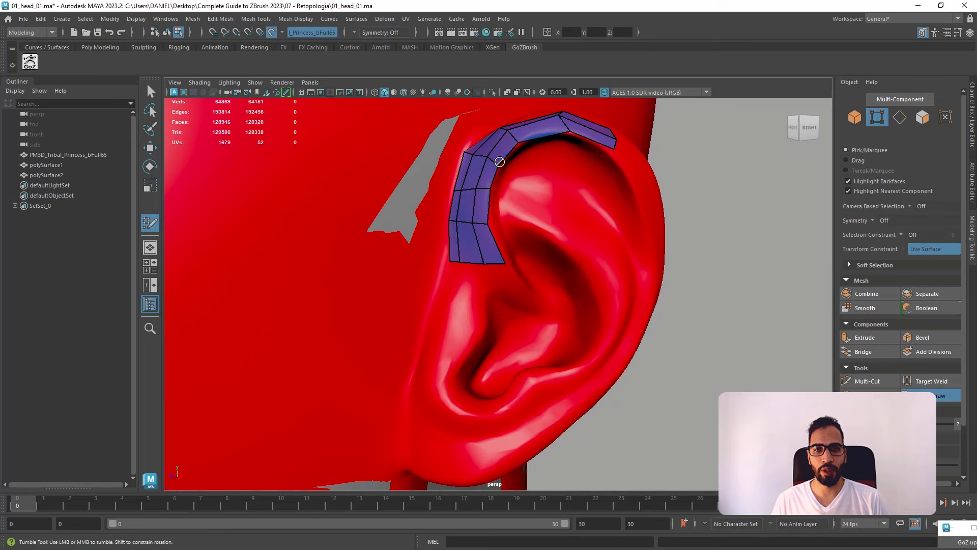
pyautogui.keyDown('ctrl'); pyautogui.click(542, 133); pyautogui.keyUp('ctrl')
pyautogui.moveTo(546, 140)
pyautogui.keyDown('alt'); pyautogui.mouseDown()
pyautogui.moveTo(555, 194)
pyautogui.moveTo(541, 205)
pyautogui.moveTo(560, 305)
pyautogui.mouseUp(); pyautogui.keyUp('alt')
pyautogui.keyDown('alt'); pyautogui.moveTo(561, 306); pyautogui.dragTo(497, 264, button='middle'); pyautogui.keyUp('alt')
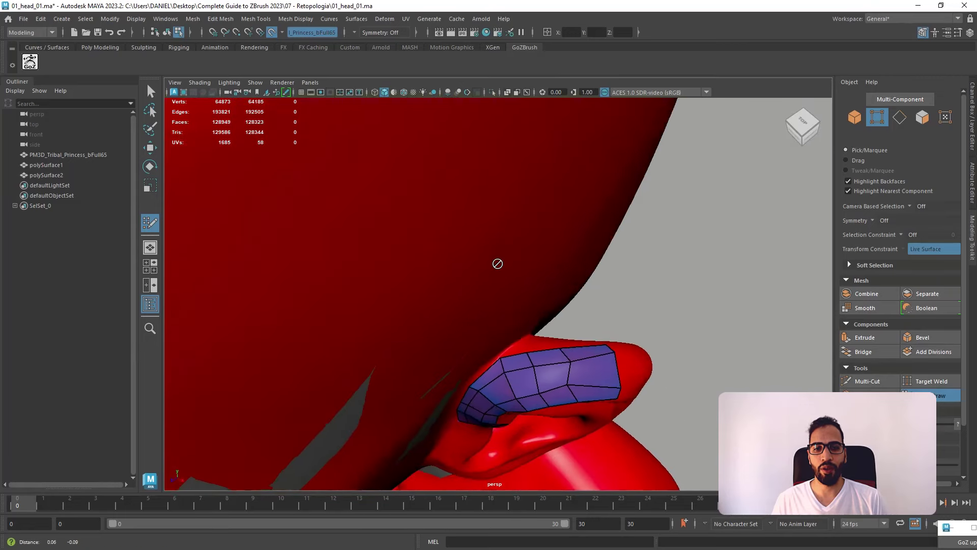
# - Extend the inner row of the helix strip with two quads down the rear inner rim of the ear
pyautogui.keyDown('alt'); pyautogui.moveTo(497, 264); pyautogui.dragTo(488, 257); pyautogui.keyUp('alt')
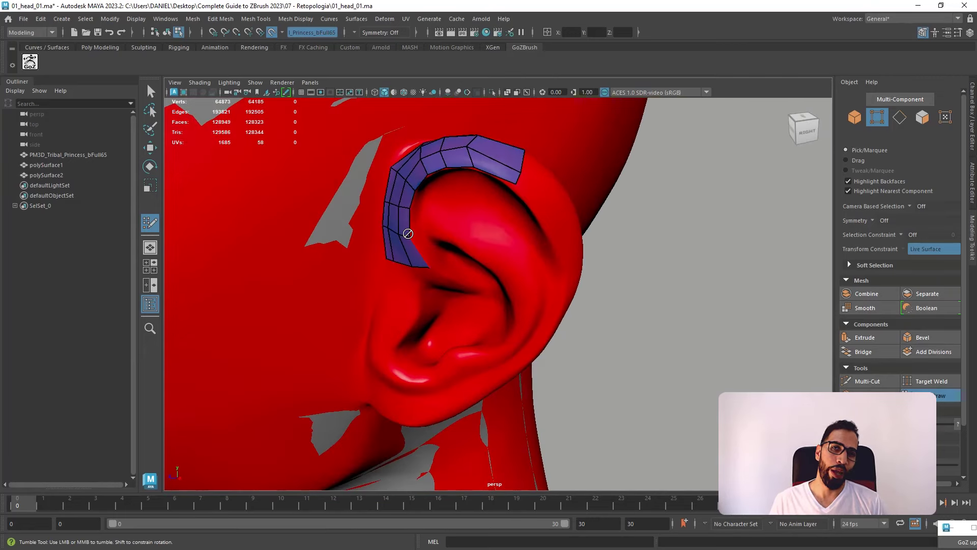
pyautogui.moveTo(408, 233)
pyautogui.keyDown('alt'); pyautogui.mouseDown()
pyautogui.moveTo(469, 203)
pyautogui.moveTo(426, 186)
pyautogui.moveTo(441, 203)
pyautogui.mouseUp(); pyautogui.keyUp('alt')
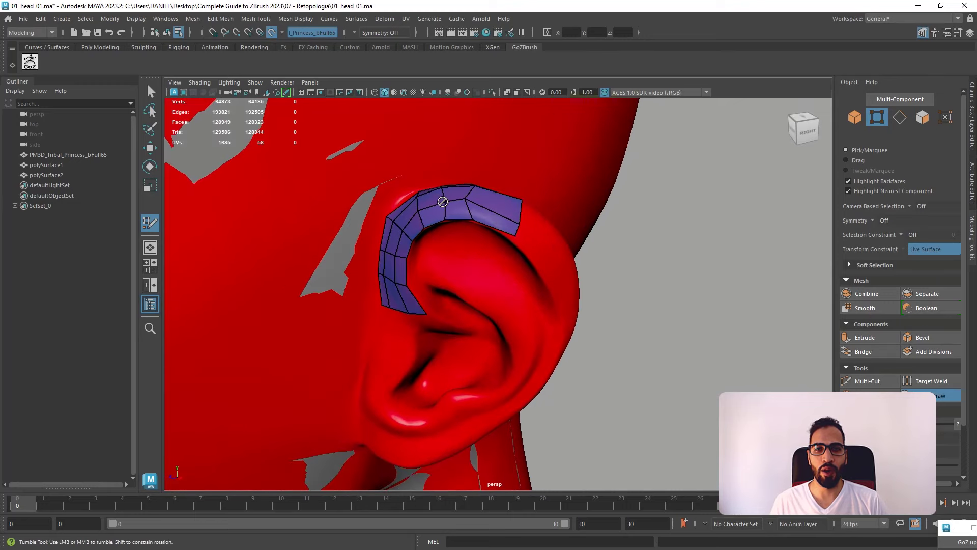
pyautogui.moveTo(534, 241)
pyautogui.keyDown('alt'); pyautogui.mouseDown()
pyautogui.moveTo(525, 225)
pyautogui.moveTo(519, 246)
pyautogui.moveTo(526, 227)
pyautogui.moveTo(534, 242)
pyautogui.moveTo(508, 303)
pyautogui.moveTo(451, 304)
pyautogui.moveTo(400, 265)
pyautogui.mouseUp(); pyautogui.keyUp('alt')
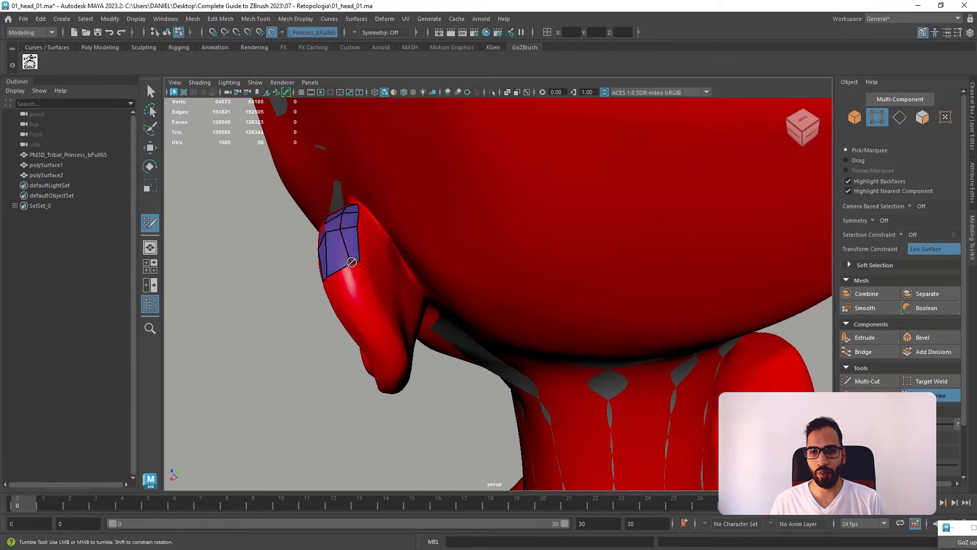
pyautogui.keyDown('alt'); pyautogui.moveTo(365, 260); pyautogui.dragTo(436, 271); pyautogui.keyUp('alt')
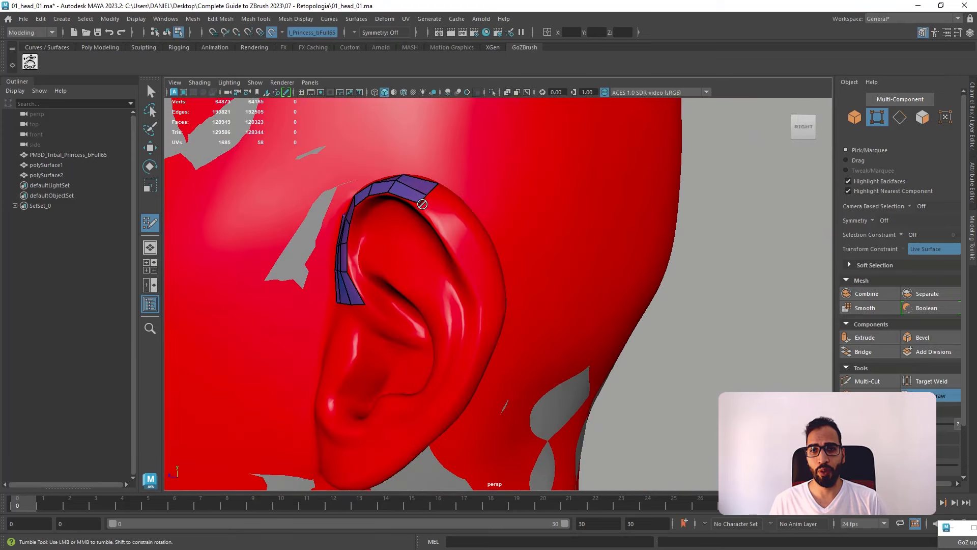
pyautogui.keyDown('alt'); pyautogui.moveTo(407, 199); pyautogui.dragTo(399, 219); pyautogui.keyUp('alt')
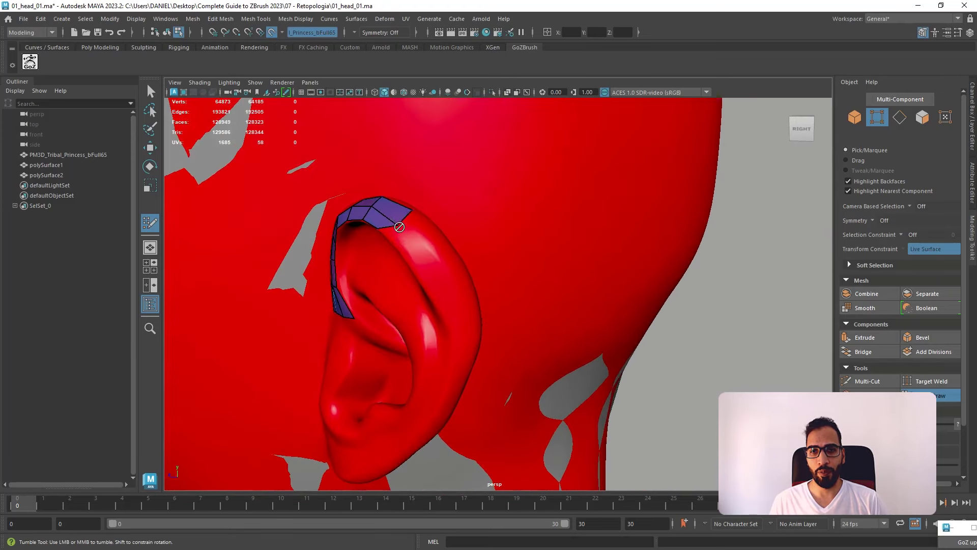
pyautogui.keyDown('shift'); pyautogui.click(400, 238); pyautogui.keyUp('shift')
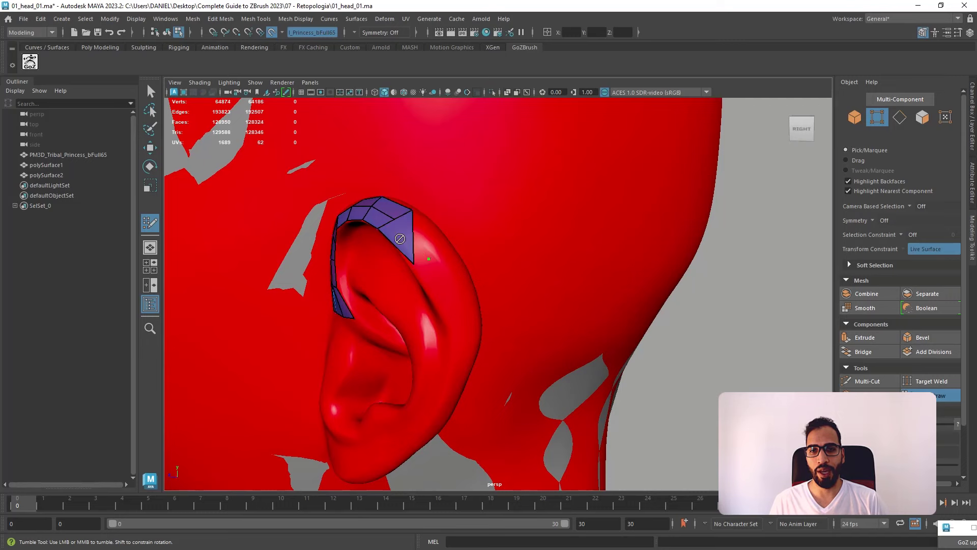
pyautogui.keyDown('shift'); pyautogui.click(428, 275); pyautogui.keyUp('shift')
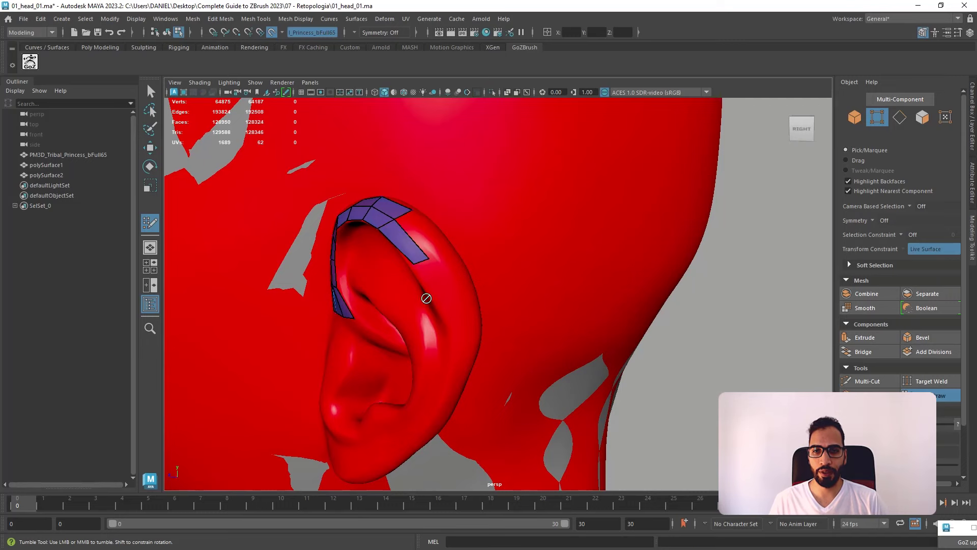
pyautogui.keyDown('shift'); pyautogui.click(453, 293); pyautogui.keyUp('shift')
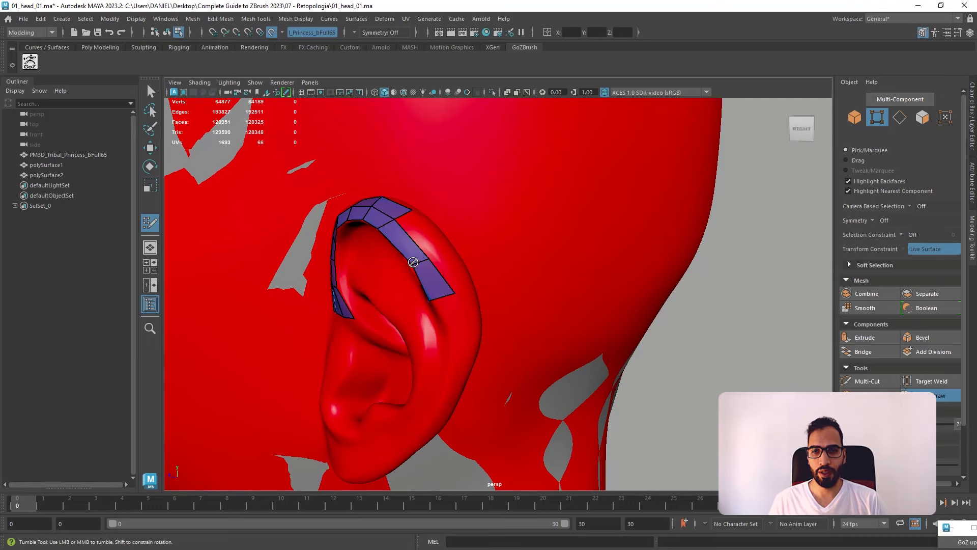
# - Fill the outer rows beside the new quads so the helix strip is three quads wide down to its rear end
pyautogui.keyDown('alt'); pyautogui.moveTo(449, 278); pyautogui.dragTo(378, 296); pyautogui.keyUp('alt')
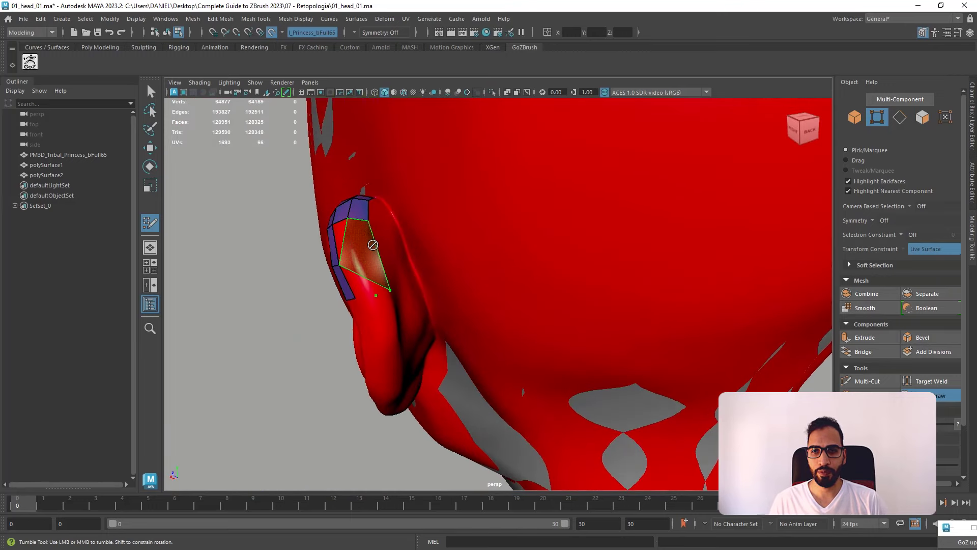
pyautogui.keyDown('shift'); pyautogui.click(381, 258); pyautogui.keyUp('shift')
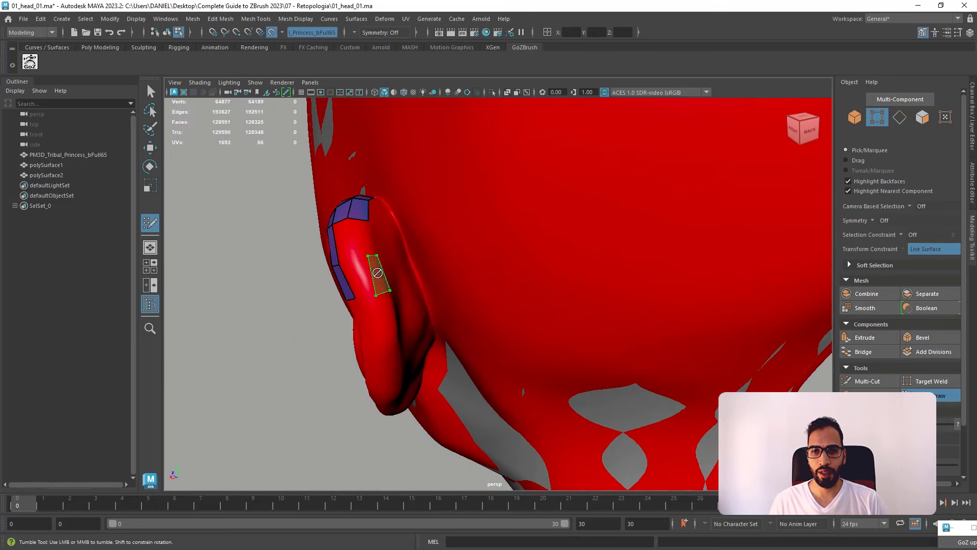
pyautogui.keyDown('shift'); pyautogui.click(374, 239); pyautogui.keyUp('shift')
pyautogui.moveTo(397, 242)
pyautogui.keyDown('alt'); pyautogui.mouseDown()
pyautogui.moveTo(365, 236)
pyautogui.moveTo(455, 244)
pyautogui.mouseUp(); pyautogui.keyUp('alt')
pyautogui.keyDown('shift'); pyautogui.click(359, 250); pyautogui.keyUp('shift')
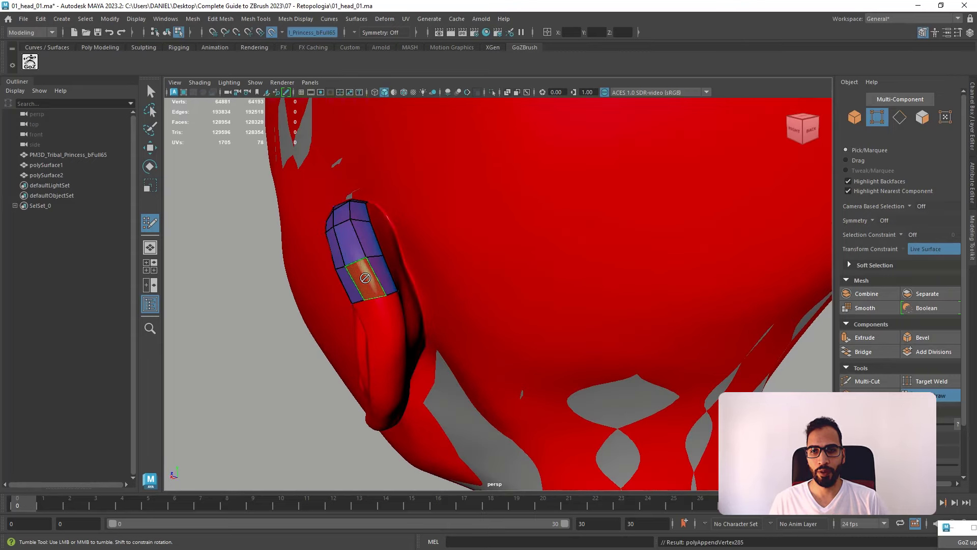
pyautogui.keyDown('shift'); pyautogui.click(365, 279); pyautogui.keyUp('shift')
# - Insert an edge loop across the rear part of the helix strip and merge neighbouring vertices there
pyautogui.keyDown('alt'); pyautogui.moveTo(378, 281); pyautogui.dragTo(415, 255); pyautogui.keyUp('alt')
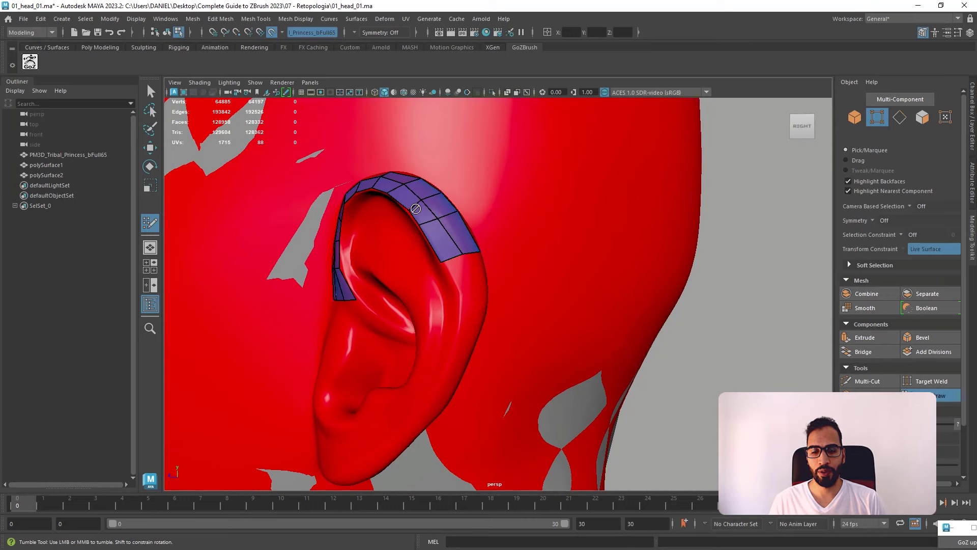
pyautogui.keyDown('alt'); pyautogui.moveTo(415, 208); pyautogui.dragTo(566, 225); pyautogui.keyUp('alt')
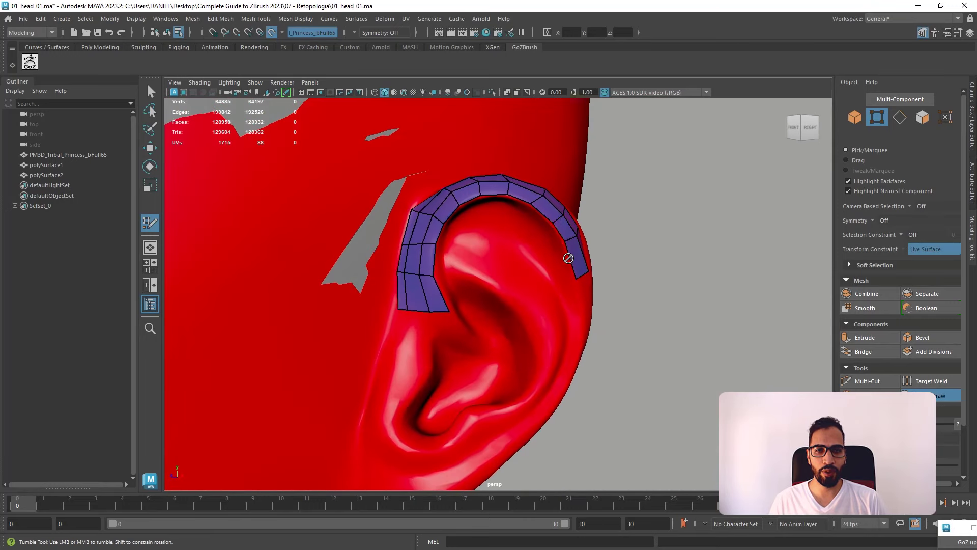
pyautogui.keyDown('alt'); pyautogui.moveTo(565, 265); pyautogui.dragTo(357, 226); pyautogui.keyUp('alt')
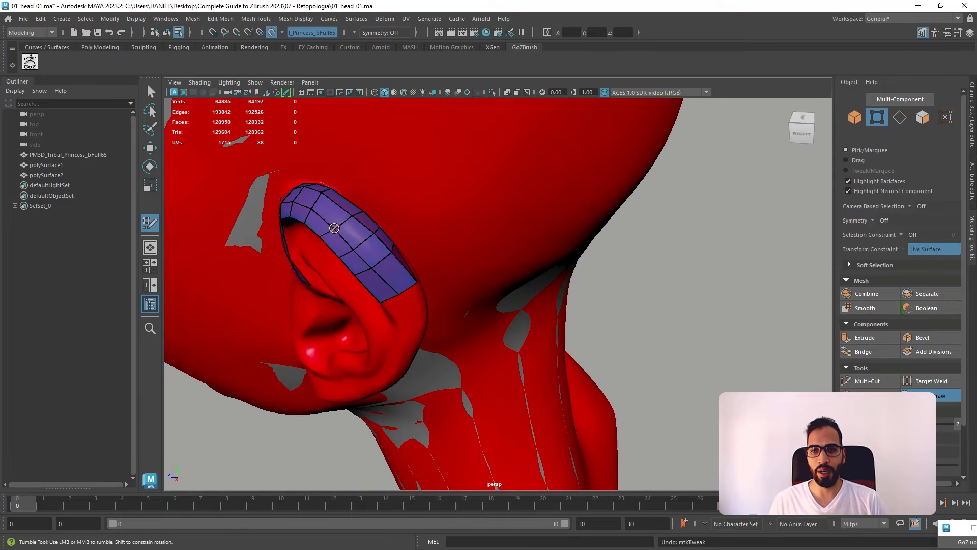
pyautogui.keyDown('alt'); pyautogui.moveTo(382, 262); pyautogui.dragTo(357, 228); pyautogui.keyUp('alt')
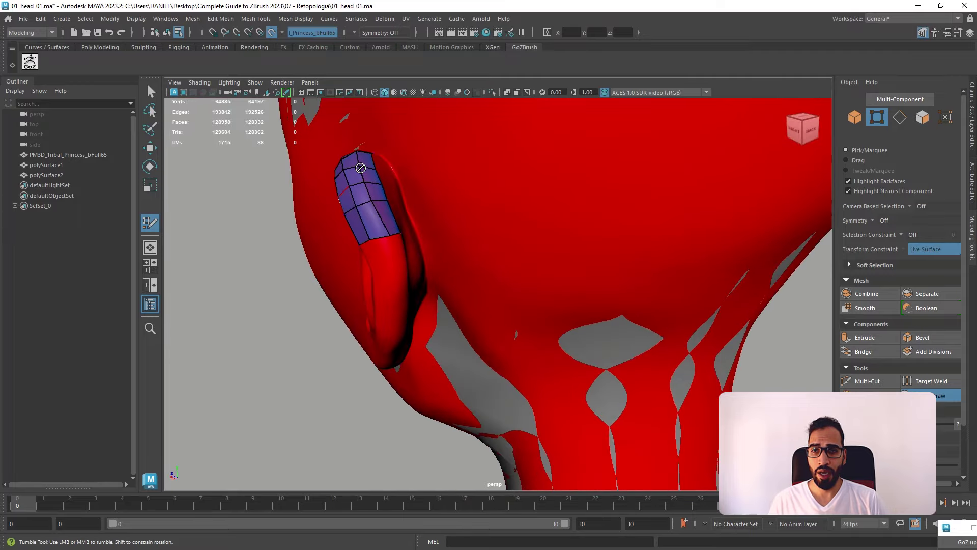
pyautogui.keyDown('alt'); pyautogui.moveTo(361, 168); pyautogui.dragTo(469, 216); pyautogui.keyUp('alt')
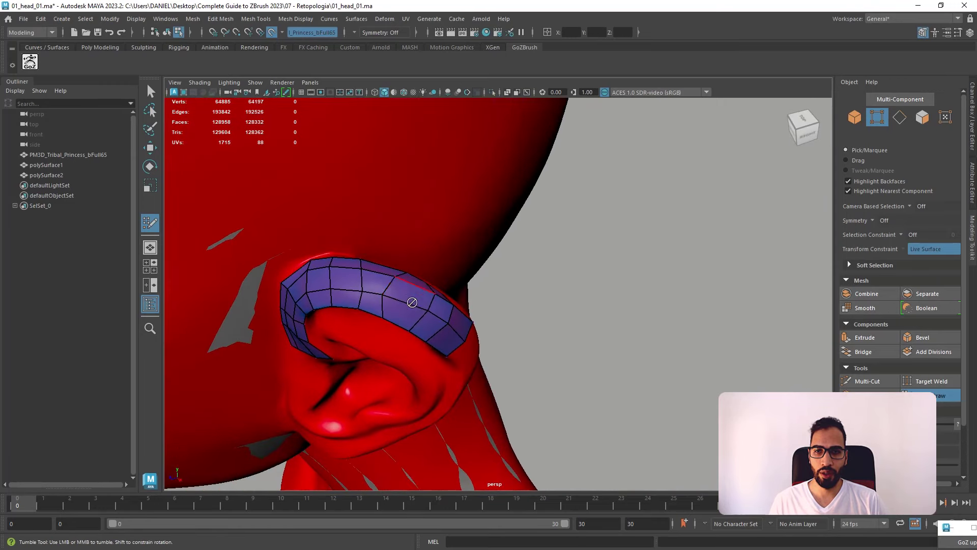
pyautogui.keyDown('alt'); pyautogui.moveTo(412, 302); pyautogui.dragTo(420, 234); pyautogui.keyUp('alt')
pyautogui.keyDown('ctrl'); pyautogui.click(422, 191); pyautogui.keyUp('ctrl')
pyautogui.keyDown('alt'); pyautogui.moveTo(444, 190); pyautogui.dragTo(376, 250); pyautogui.keyUp('alt')
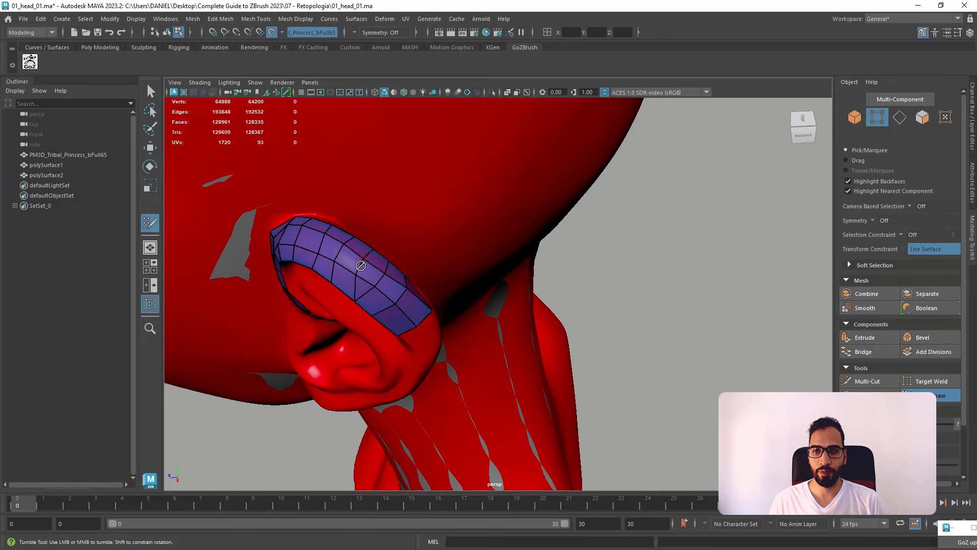
pyautogui.keyDown('alt'); pyautogui.moveTo(356, 263); pyautogui.dragTo(284, 284); pyautogui.keyUp('alt')
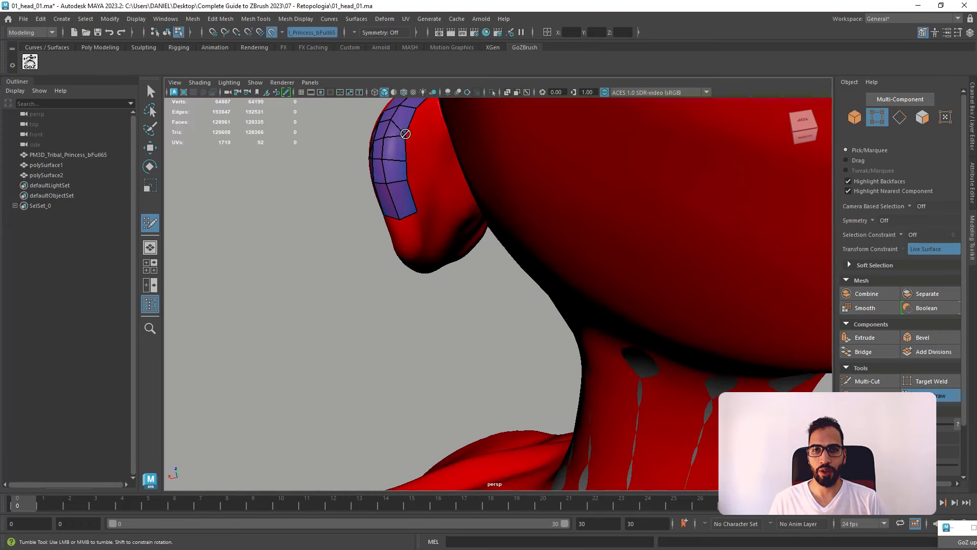
# - Extend the inner column at the strip's lower front end with one quad reaching into the concha
pyautogui.keyDown('alt'); pyautogui.moveTo(407, 173); pyautogui.dragTo(535, 192); pyautogui.keyUp('alt')
pyautogui.keyDown('alt'); pyautogui.moveTo(535, 192); pyautogui.dragTo(523, 196, button='right'); pyautogui.keyUp('alt')
pyautogui.keyDown('alt'); pyautogui.moveTo(523, 196); pyautogui.dragTo(474, 207); pyautogui.keyUp('alt')
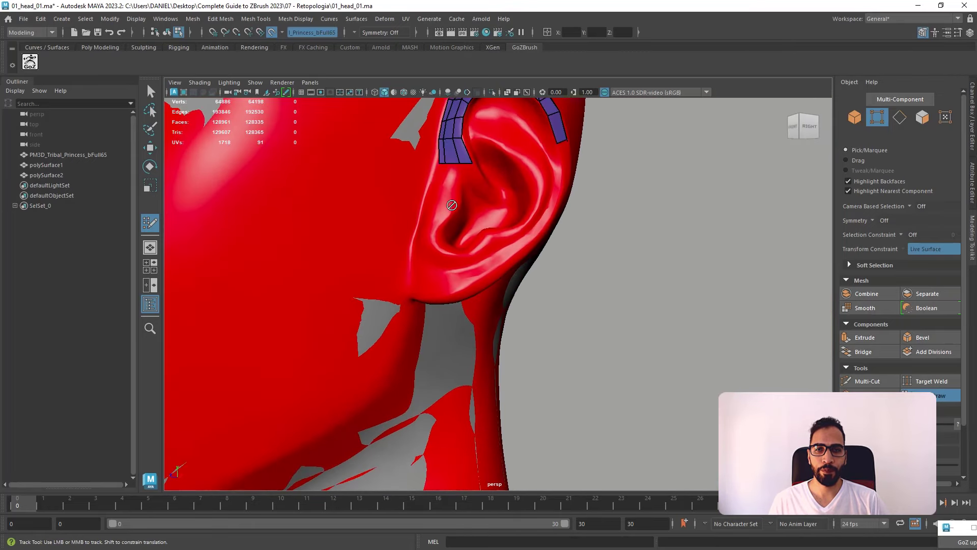
pyautogui.keyDown('alt'); pyautogui.moveTo(474, 207); pyautogui.dragTo(467, 183, button='right'); pyautogui.keyUp('alt')
pyautogui.keyDown('alt'); pyautogui.moveTo(467, 183); pyautogui.dragTo(450, 144); pyautogui.keyUp('alt')
pyautogui.keyDown('alt'); pyautogui.moveTo(458, 153); pyautogui.dragTo(478, 179, button='right'); pyautogui.keyUp('alt')
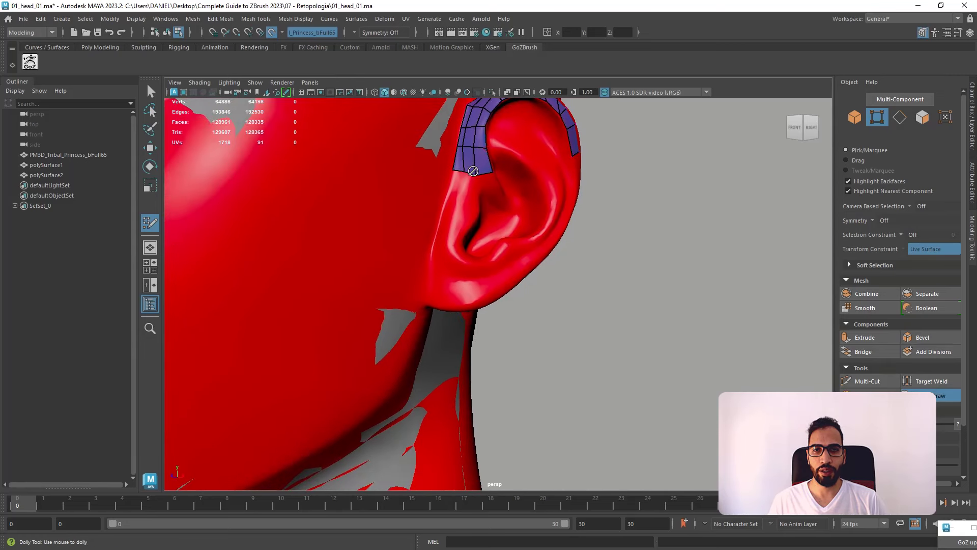
pyautogui.keyDown('shift'); pyautogui.click(492, 191); pyautogui.keyUp('shift')
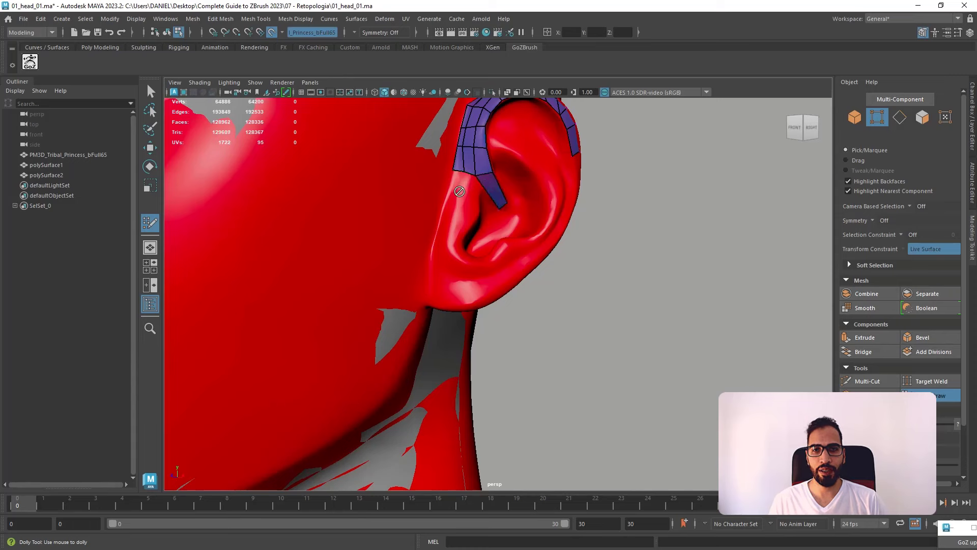
# - Extend the two outer columns down over the tragus and insert two edge loops across the new quads
pyautogui.click(448, 253)
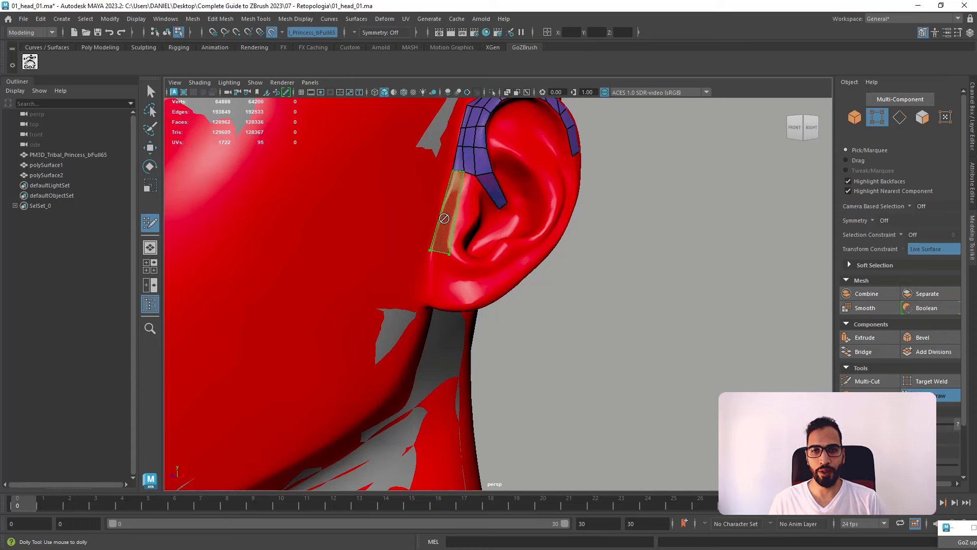
pyautogui.keyDown('shift'); pyautogui.click(452, 221); pyautogui.keyUp('shift')
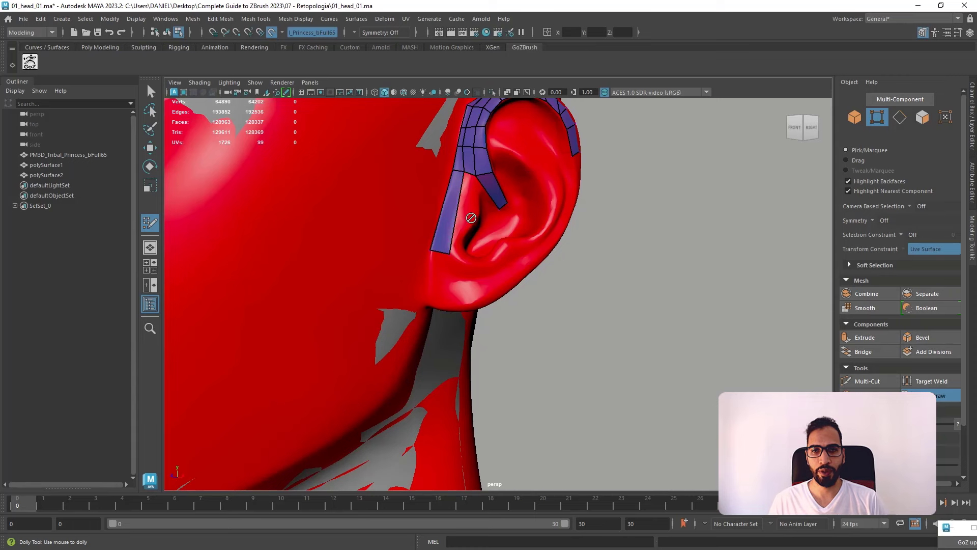
pyautogui.keyDown('shift'); pyautogui.click(468, 204); pyautogui.keyUp('shift')
pyautogui.moveTo(472, 214); pyautogui.dragTo(457, 251)
pyautogui.keyDown('ctrl'); pyautogui.click(463, 222); pyautogui.keyUp('ctrl')
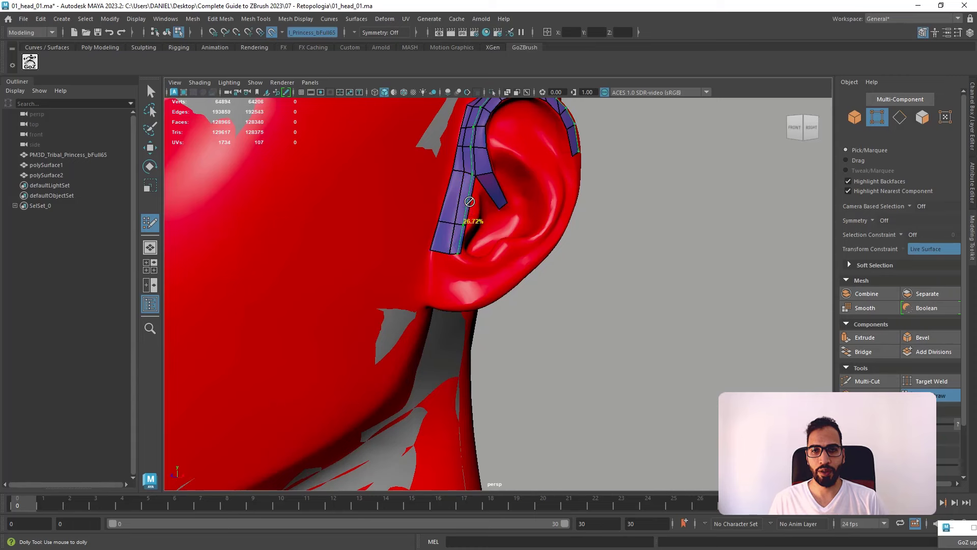
pyautogui.keyDown('ctrl'); pyautogui.click(474, 209); pyautogui.keyUp('ctrl')
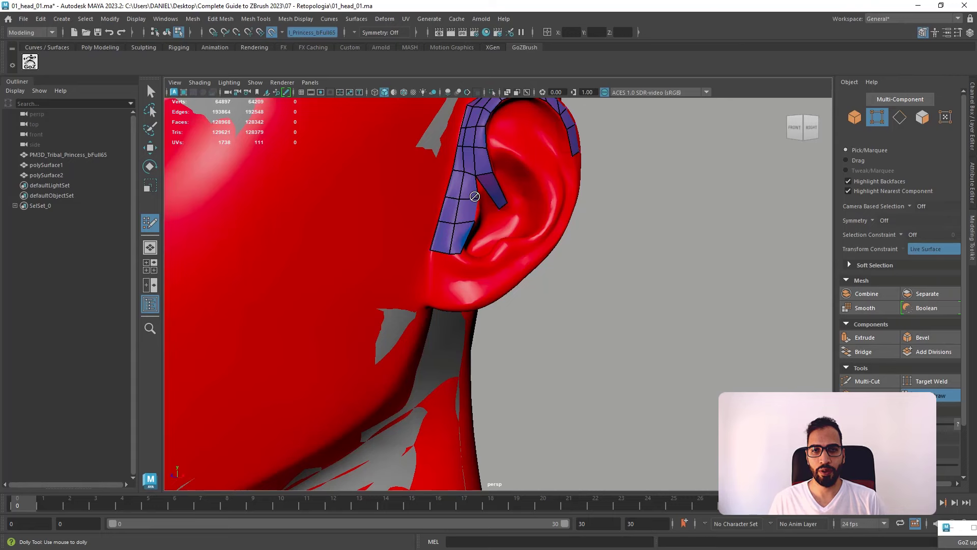
# - Insert another edge loop across the lower tragus section and adjust a vertex on its inner edge
pyautogui.keyDown('alt'); pyautogui.moveTo(476, 216); pyautogui.dragTo(366, 214); pyautogui.keyUp('alt')
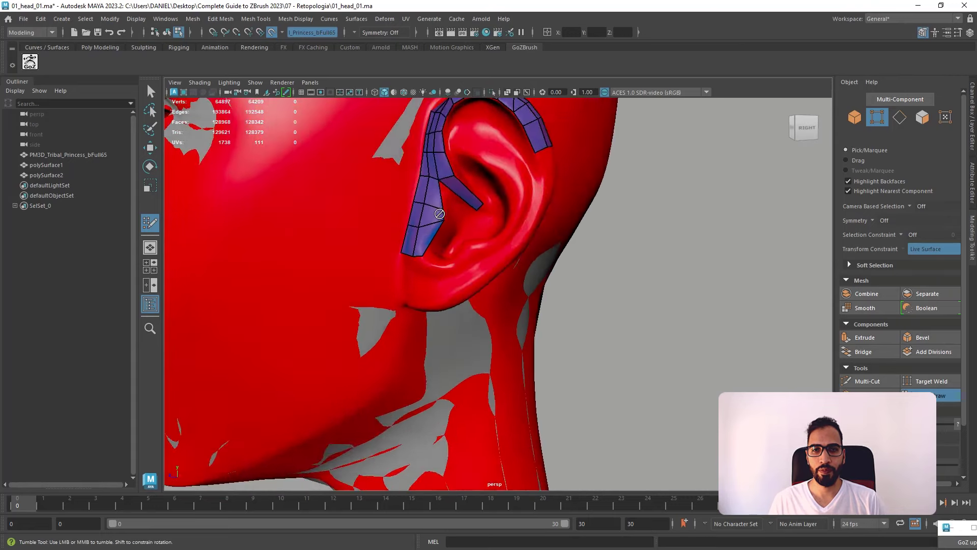
pyautogui.keyDown('alt'); pyautogui.moveTo(367, 214); pyautogui.dragTo(395, 214, button='right'); pyautogui.keyUp('alt')
pyautogui.keyDown('ctrl'); pyautogui.click(376, 195); pyautogui.keyUp('ctrl')
pyautogui.moveTo(377, 195)
pyautogui.mouseDown()
pyautogui.moveTo(356, 195)
pyautogui.moveTo(371, 201)
pyautogui.moveTo(366, 191)
pyautogui.mouseUp()
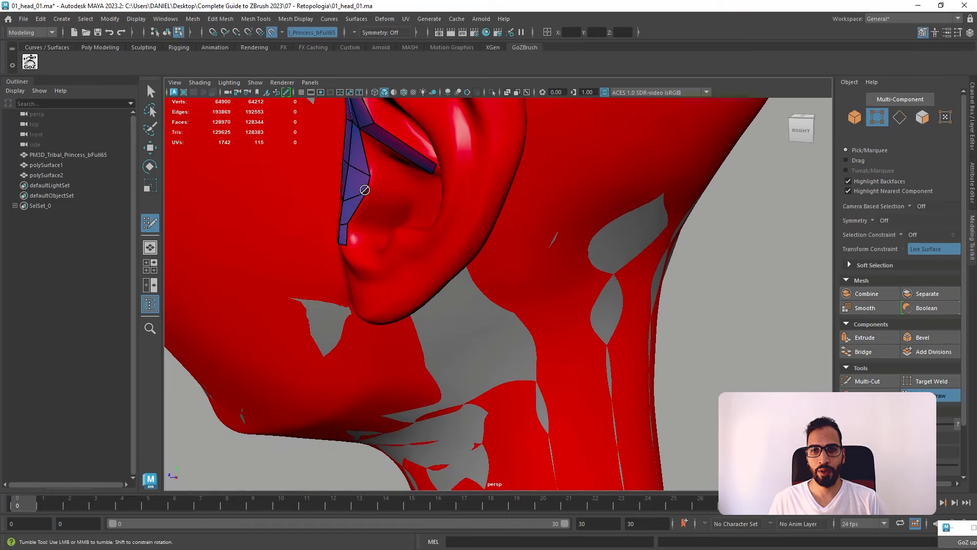
# - Fill a column of quads along the inner side of the tragus, from the concha quad down to the notch
pyautogui.keyDown('alt'); pyautogui.moveTo(423, 162); pyautogui.dragTo(428, 203); pyautogui.keyUp('alt')
pyautogui.keyDown('shift'); pyautogui.click(434, 198); pyautogui.keyUp('shift')
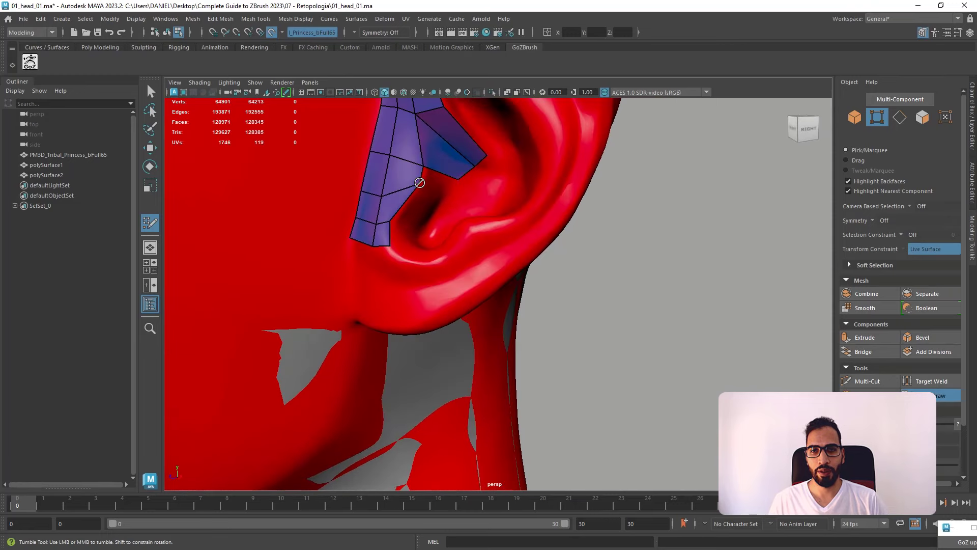
pyautogui.keyDown('shift'); pyautogui.click(430, 187); pyautogui.keyUp('shift')
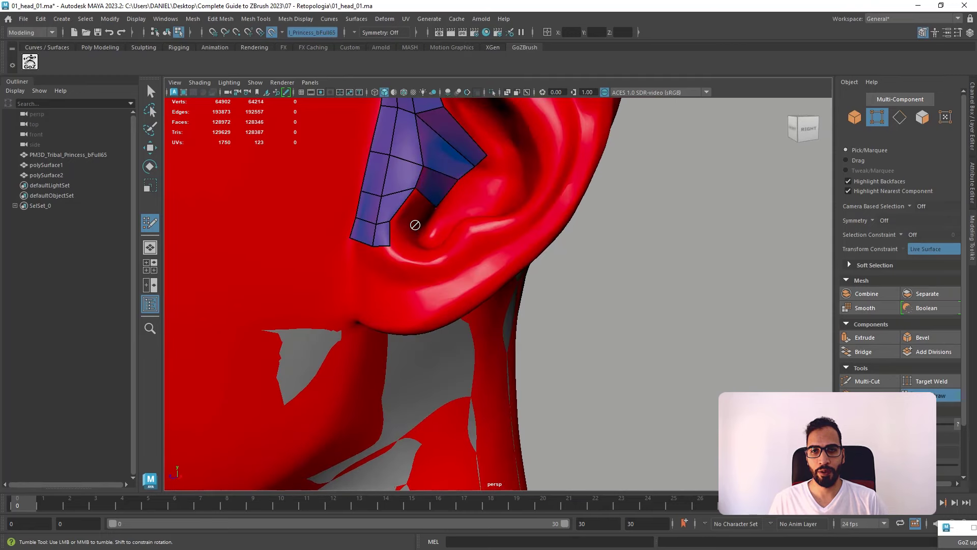
pyautogui.keyDown('shift'); pyautogui.click(418, 214); pyautogui.keyUp('shift')
pyautogui.keyDown('alt'); pyautogui.moveTo(421, 229); pyautogui.dragTo(382, 279); pyautogui.keyUp('alt')
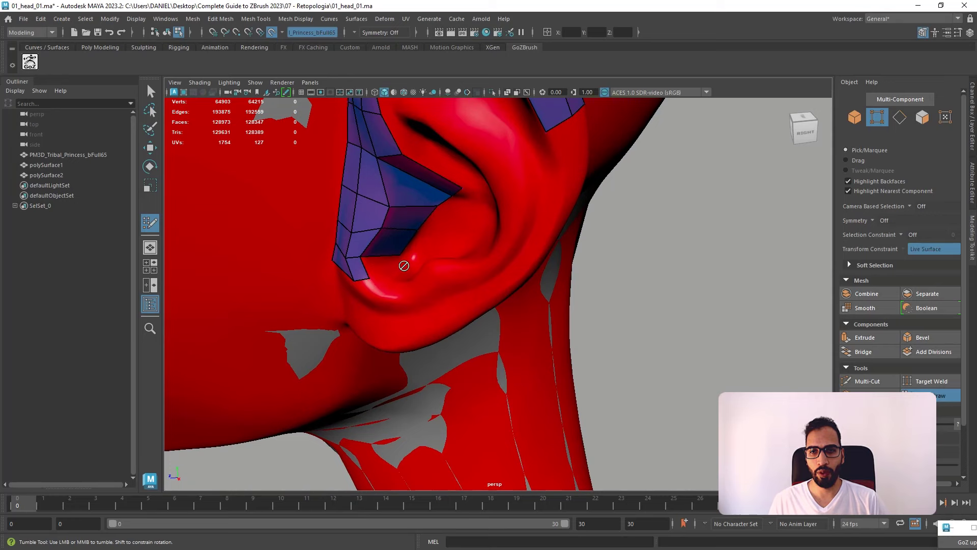
pyautogui.click(404, 266)
pyautogui.keyDown('shift'); pyautogui.click(374, 275); pyautogui.keyUp('shift')
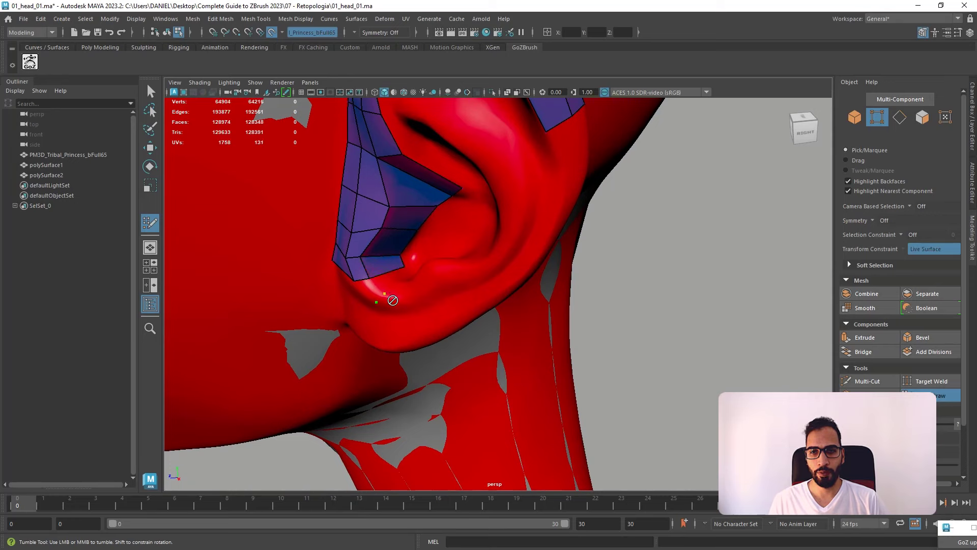
# - Continue the outer row of quads around the notch below the tragus and fill the gap to the inner column
pyautogui.keyDown('shift'); pyautogui.click(362, 286); pyautogui.keyUp('shift')
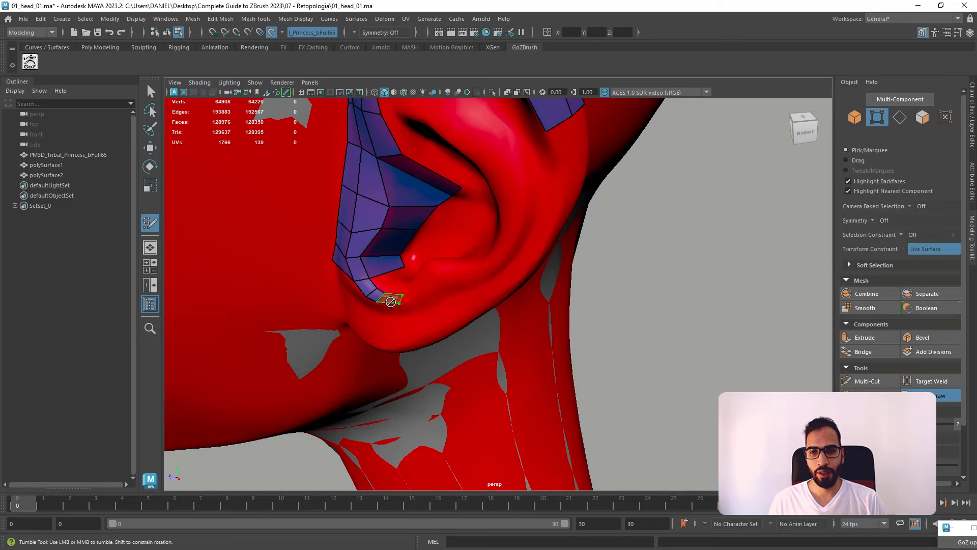
pyautogui.keyDown('alt'); pyautogui.moveTo(390, 315); pyautogui.dragTo(443, 281); pyautogui.keyUp('alt')
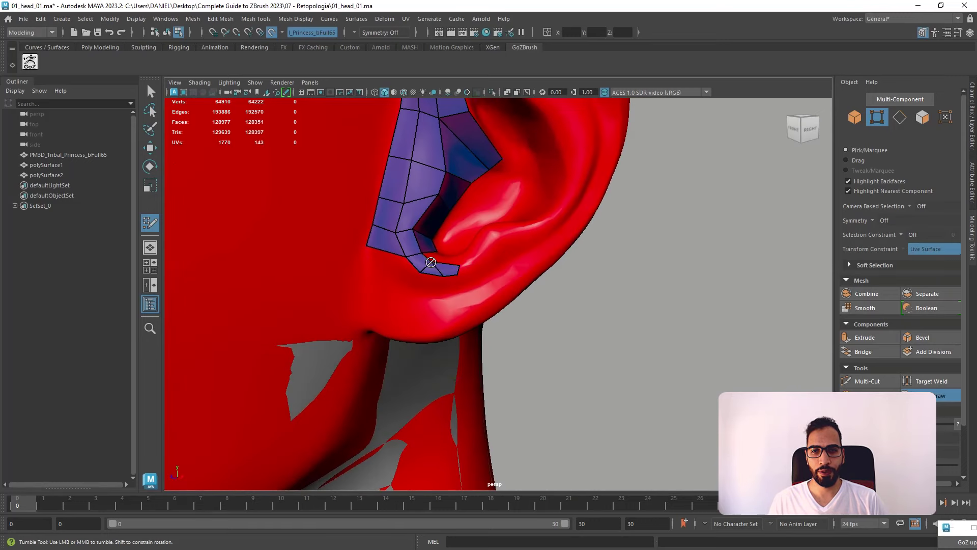
pyautogui.moveTo(436, 277)
pyautogui.mouseDown()
pyautogui.moveTo(405, 260)
pyautogui.moveTo(408, 284)
pyautogui.moveTo(364, 266)
pyautogui.moveTo(433, 293)
pyautogui.moveTo(425, 284)
pyautogui.moveTo(409, 307)
pyautogui.mouseUp()
pyautogui.keyDown('shift'); pyautogui.click(407, 316); pyautogui.keyUp('shift')
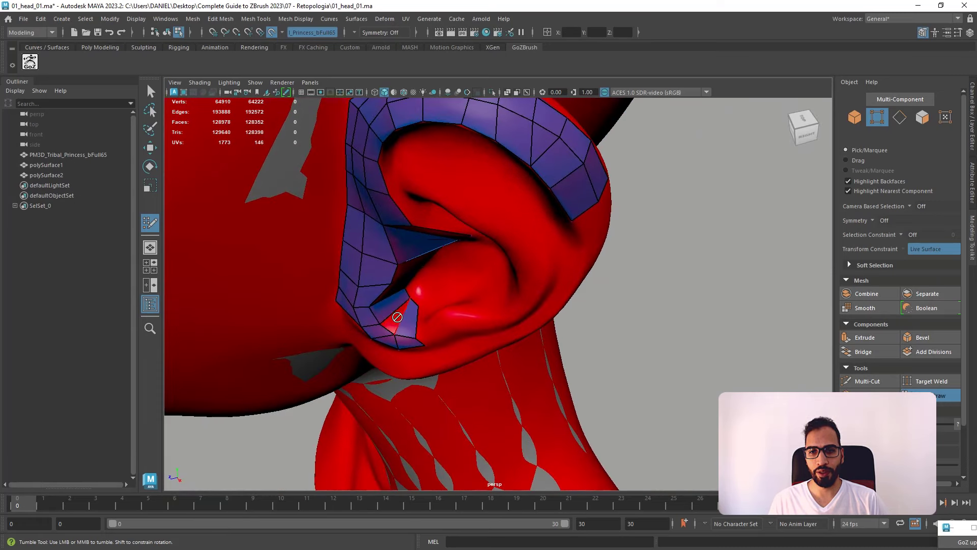
pyautogui.moveTo(424, 297)
pyautogui.keyDown('alt'); pyautogui.mouseDown()
pyautogui.moveTo(445, 291)
pyautogui.moveTo(467, 304)
pyautogui.moveTo(456, 253)
pyautogui.moveTo(446, 277)
pyautogui.moveTo(430, 273)
pyautogui.moveTo(453, 218)
pyautogui.moveTo(453, 264)
pyautogui.moveTo(430, 245)
pyautogui.moveTo(432, 273)
pyautogui.moveTo(457, 281)
pyautogui.mouseUp(); pyautogui.keyUp('alt')
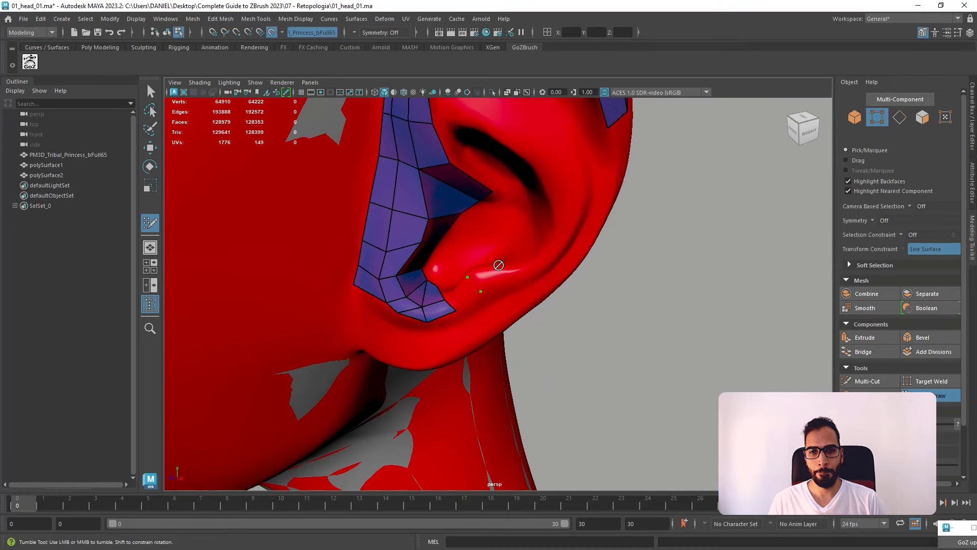
# - Extend the outer row from the notch onto the antitragus with two quads and insert an edge loop across the last one
pyautogui.keyDown('shift'); pyautogui.click(486, 278); pyautogui.keyUp('shift')
pyautogui.keyDown('shift'); pyautogui.click(463, 295); pyautogui.keyUp('shift')
pyautogui.moveTo(462, 296)
pyautogui.keyDown('alt'); pyautogui.mouseDown()
pyautogui.moveTo(474, 235)
pyautogui.moveTo(495, 235)
pyautogui.mouseUp(); pyautogui.keyUp('alt')
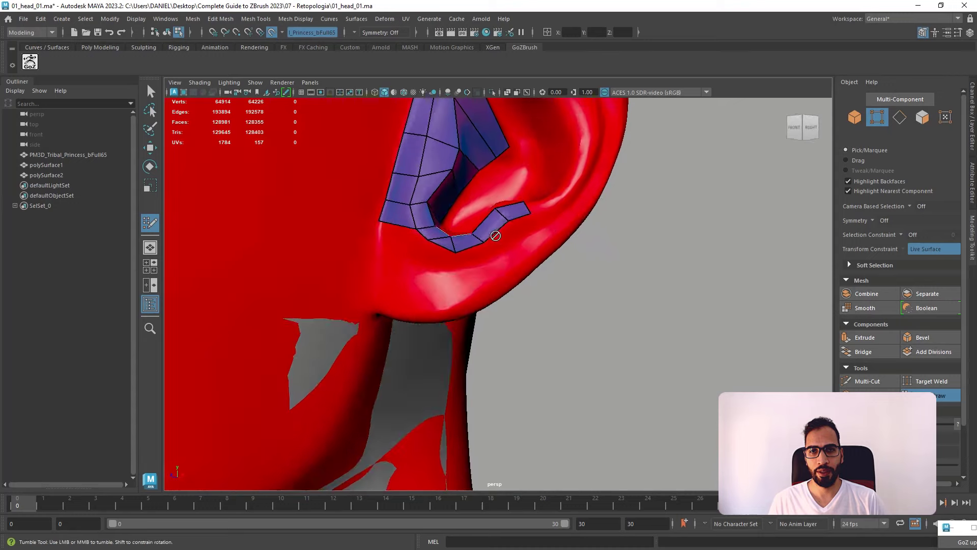
pyautogui.keyDown('ctrl'); pyautogui.click(514, 212); pyautogui.keyUp('ctrl')
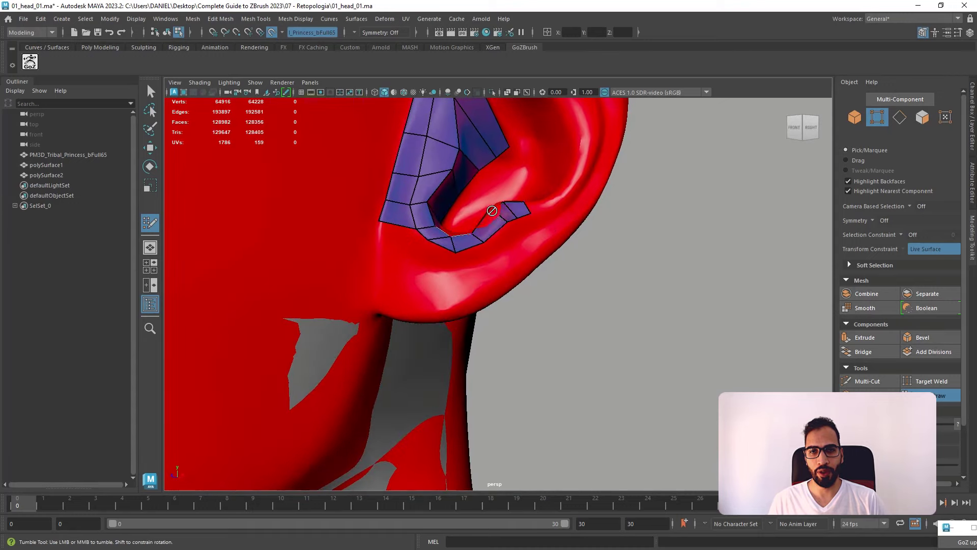
pyautogui.scroll(-5, 505, 202)
pyautogui.keyDown('alt'); pyautogui.moveTo(505, 202); pyautogui.dragTo(637, 375); pyautogui.keyUp('alt')
pyautogui.scroll(6, 637, 375)
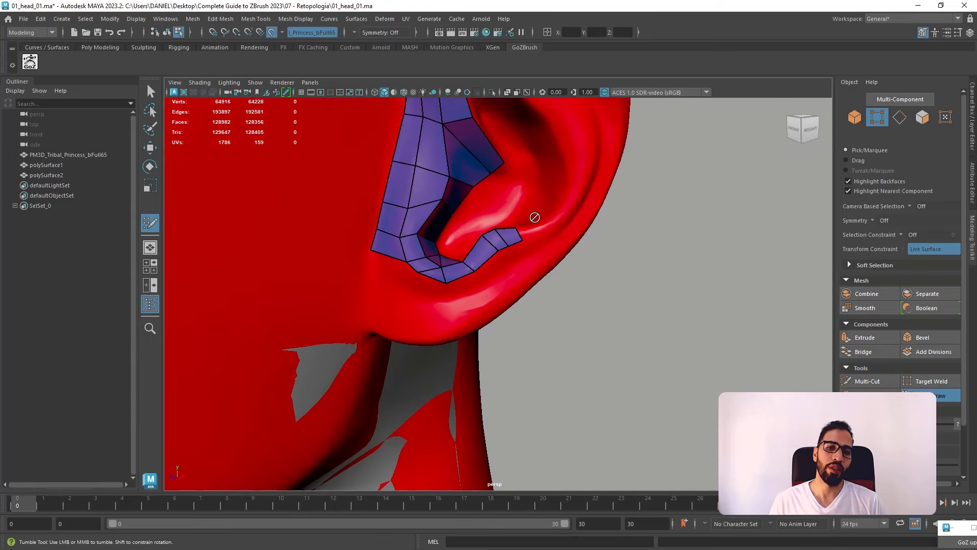
# - Fill a second row of quads along the inner side of the antitragus strip, back toward the notch
pyautogui.keyDown('alt'); pyautogui.moveTo(525, 205); pyautogui.dragTo(508, 304); pyautogui.keyUp('alt')
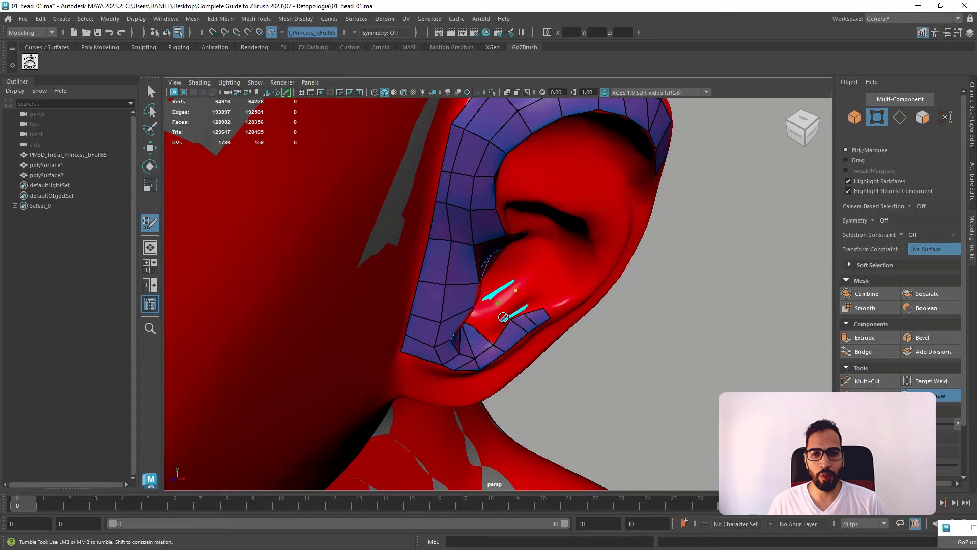
pyautogui.keyDown('alt'); pyautogui.moveTo(703, 349); pyautogui.dragTo(523, 291); pyautogui.keyUp('alt')
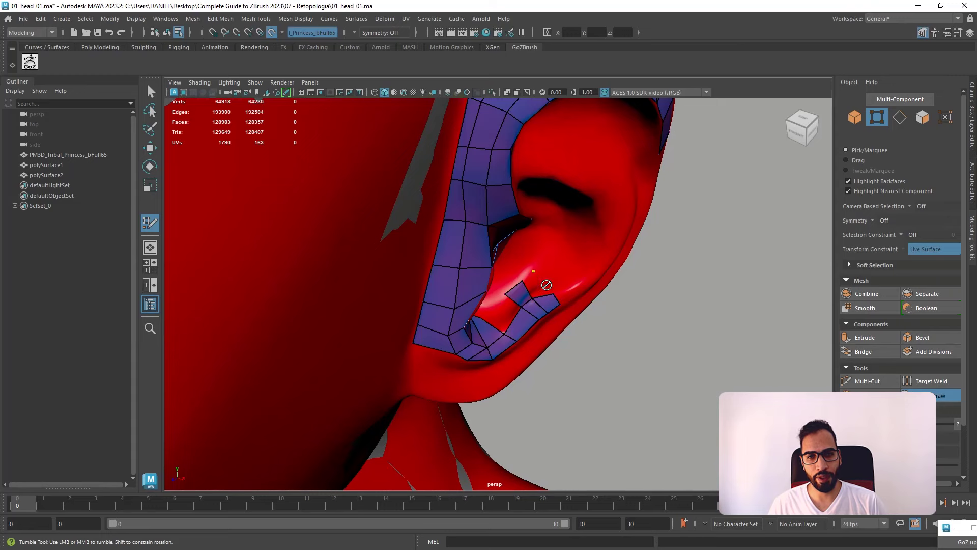
pyautogui.keyDown('shift'); pyautogui.click(532, 286); pyautogui.keyUp('shift')
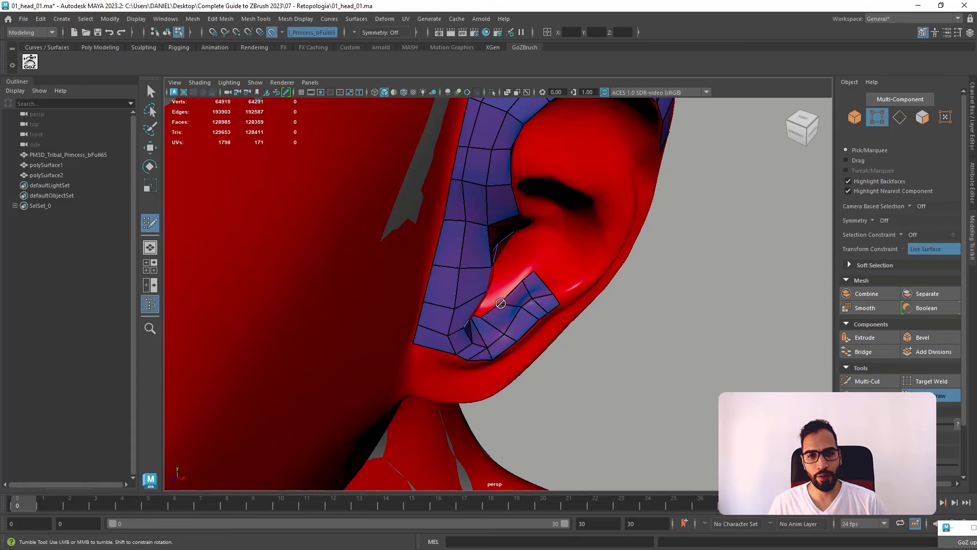
pyautogui.keyDown('alt'); pyautogui.moveTo(559, 280); pyautogui.dragTo(527, 273); pyautogui.keyUp('alt')
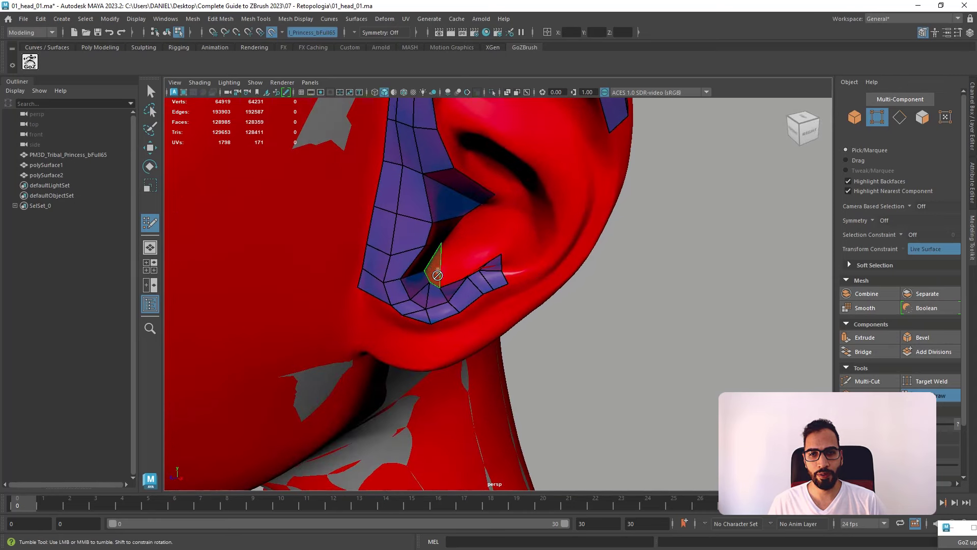
pyautogui.keyDown('shift'); pyautogui.click(444, 268); pyautogui.keyUp('shift')
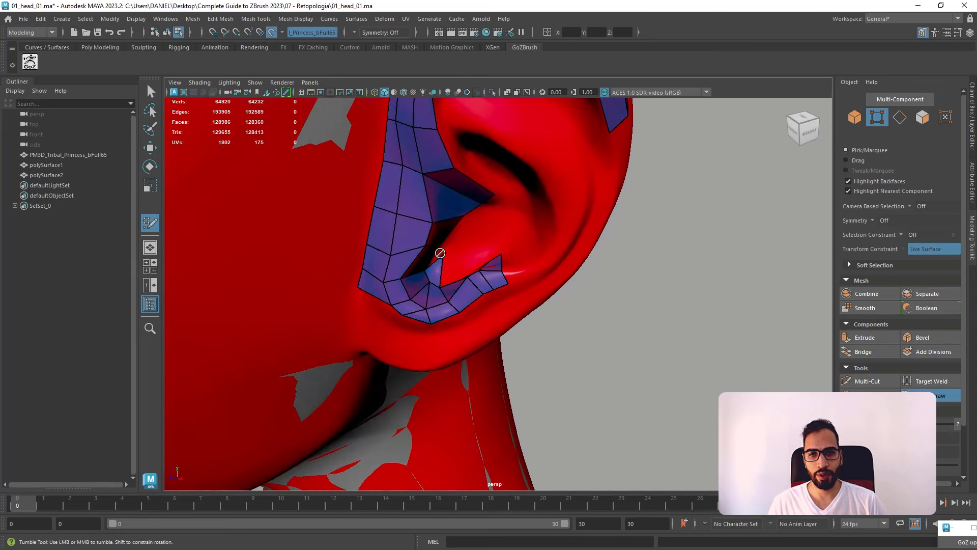
# - Fill the concha floor with quads between the antitragus rows and the inner side of the tragus
pyautogui.moveTo(458, 261)
pyautogui.keyDown('alt'); pyautogui.mouseDown()
pyautogui.moveTo(457, 218)
pyautogui.moveTo(465, 271)
pyautogui.mouseUp(); pyautogui.keyUp('alt')
pyautogui.keyDown('shift'); pyautogui.click(446, 233); pyautogui.keyUp('shift')
pyautogui.keyDown('shift'); pyautogui.click(481, 277); pyautogui.keyUp('shift')
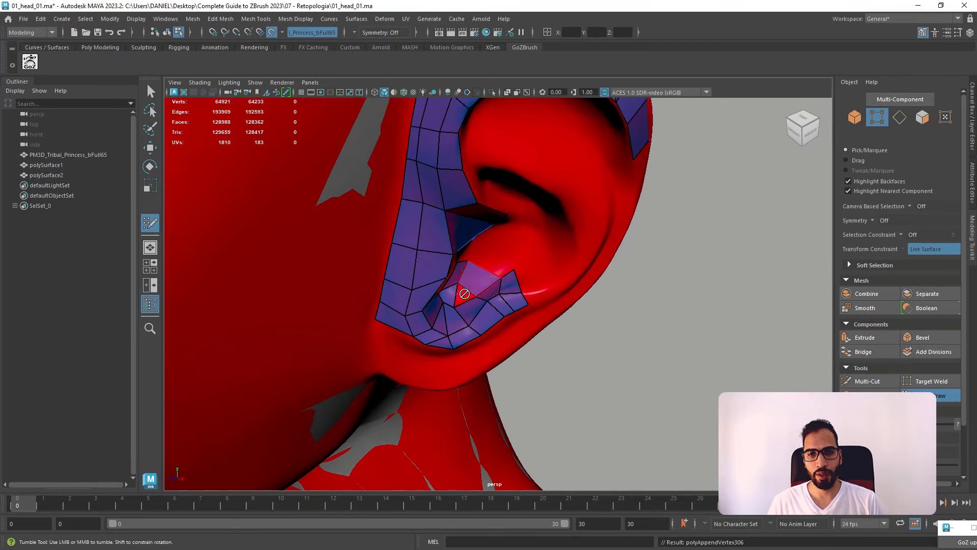
pyautogui.keyDown('alt'); pyautogui.moveTo(500, 257); pyautogui.dragTo(491, 239); pyautogui.keyUp('alt')
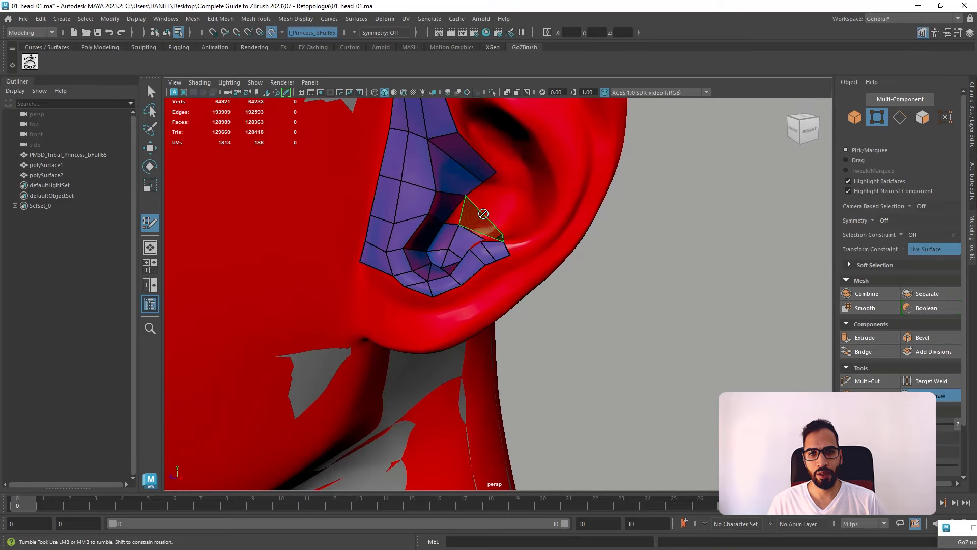
pyautogui.keyDown('shift'); pyautogui.click(461, 210); pyautogui.keyUp('shift')
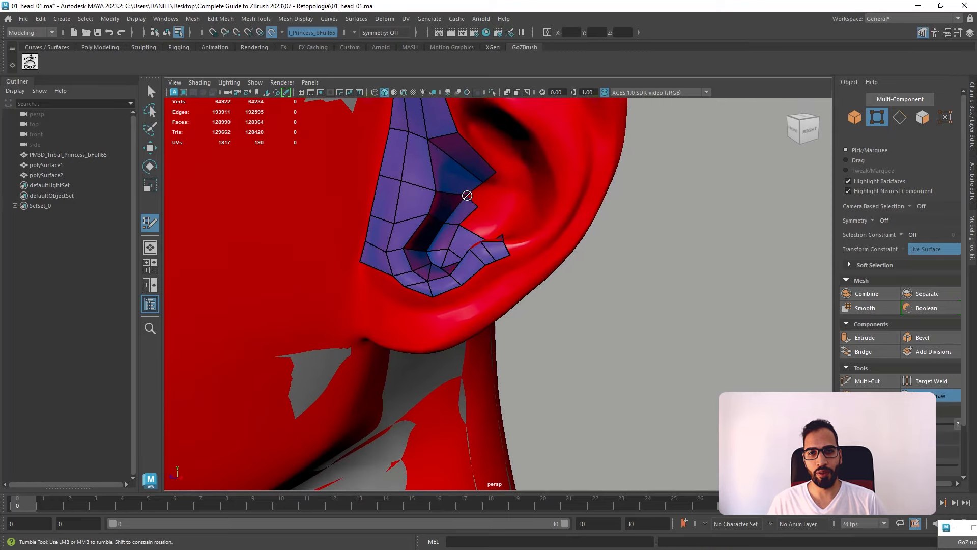
pyautogui.moveTo(466, 203)
pyautogui.keyDown('alt'); pyautogui.mouseDown()
pyautogui.moveTo(427, 201)
pyautogui.moveTo(493, 211)
pyautogui.moveTo(495, 236)
pyautogui.moveTo(519, 225)
pyautogui.moveTo(552, 268)
pyautogui.moveTo(540, 259)
pyautogui.moveTo(540, 210)
pyautogui.moveTo(518, 245)
pyautogui.moveTo(527, 280)
pyautogui.moveTo(508, 247)
pyautogui.moveTo(519, 227)
pyautogui.moveTo(576, 231)
pyautogui.mouseUp(); pyautogui.keyUp('alt')
pyautogui.keyDown('shift'); pyautogui.click(495, 237); pyautogui.keyUp('shift')
pyautogui.keyDown('shift'); pyautogui.click(521, 228); pyautogui.keyUp('shift')
# - Extend the outer row of quads from the antitragus along the lower antihelix
pyautogui.keyDown('ctrl'); pyautogui.click(491, 296); pyautogui.keyUp('ctrl')
pyautogui.hotkey('ctrl', 'z')
pyautogui.click(581, 243)
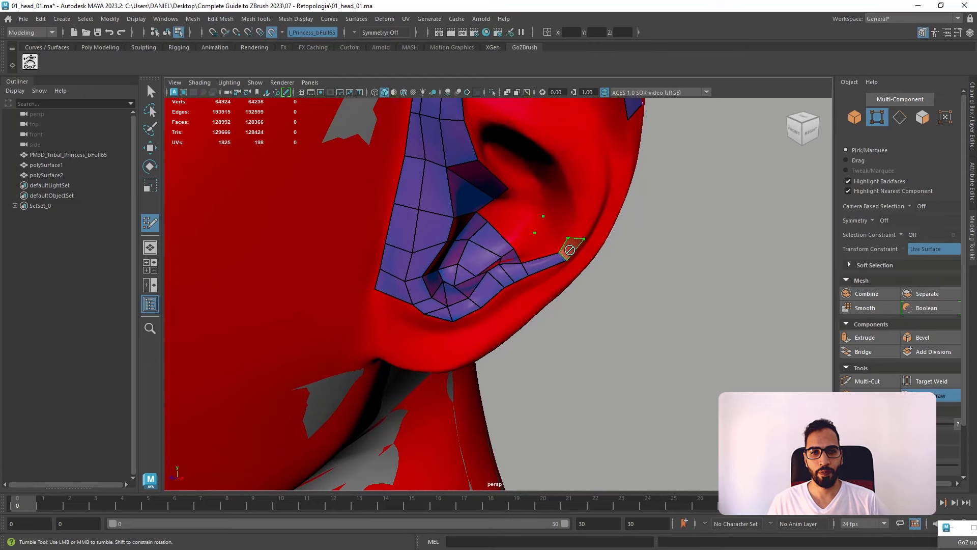
pyautogui.keyDown('shift'); pyautogui.click(571, 250); pyautogui.keyUp('shift')
pyautogui.scroll(-5, 574, 255)
pyautogui.keyDown('alt'); pyautogui.moveTo(573, 255); pyautogui.dragTo(560, 246); pyautogui.keyUp('alt')
pyautogui.scroll(5, 570, 251)
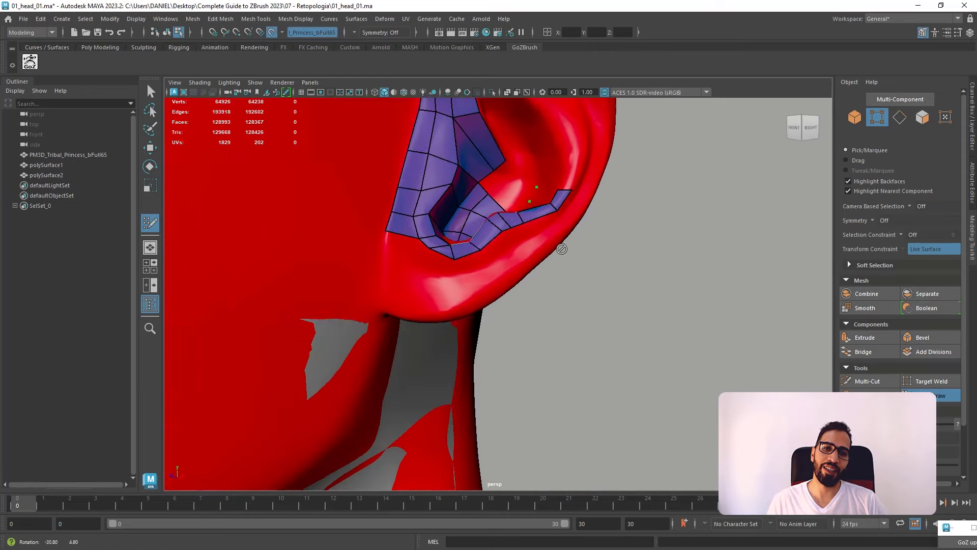
# - Continue the antihelix as a two-row strip around the back of the concha to its upper end, and insert edge loops across it
pyautogui.keyDown('alt'); pyautogui.moveTo(541, 195); pyautogui.dragTo(510, 246, button='middle'); pyautogui.keyUp('alt')
pyautogui.scroll(1, 511, 246)
pyautogui.keyDown('shift'); pyautogui.click(521, 249); pyautogui.keyUp('shift')
pyautogui.moveTo(542, 279)
pyautogui.keyDown('alt'); pyautogui.mouseDown()
pyautogui.moveTo(530, 313)
pyautogui.moveTo(553, 268)
pyautogui.moveTo(550, 226)
pyautogui.moveTo(535, 189)
pyautogui.moveTo(478, 138)
pyautogui.mouseUp(); pyautogui.keyUp('alt')
pyautogui.keyDown('shift'); pyautogui.click(510, 312); pyautogui.keyUp('shift')
pyautogui.keyDown('ctrl'); pyautogui.click(496, 166); pyautogui.keyUp('ctrl')
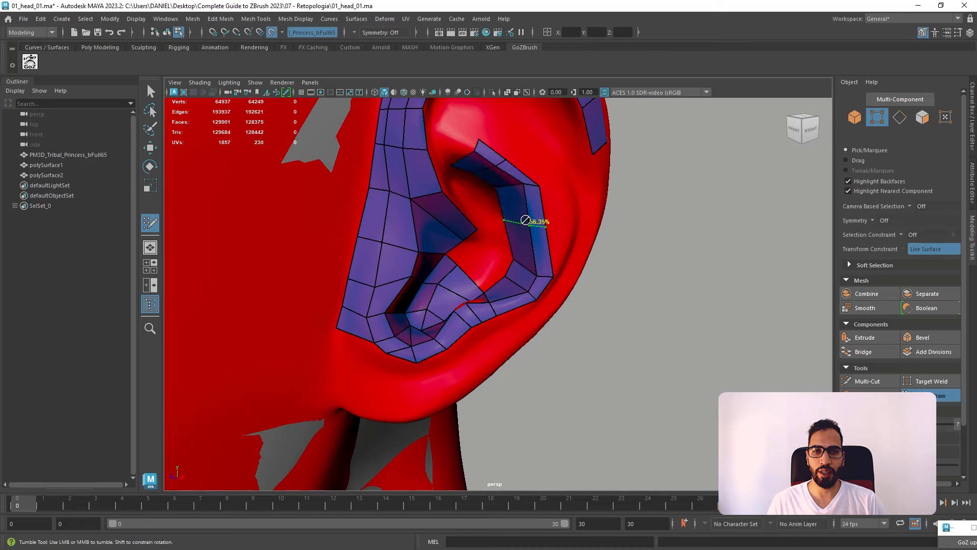
pyautogui.keyDown('ctrl'); pyautogui.click(521, 217); pyautogui.keyUp('ctrl')
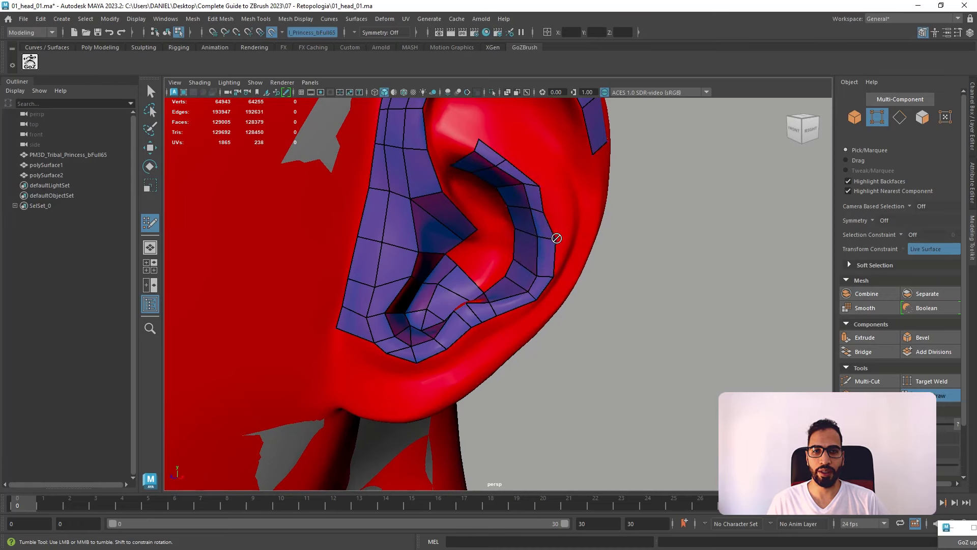
# - Reposition the vertices of the upper antihelix strip so its outer row spreads over the ridge
pyautogui.keyDown('alt'); pyautogui.moveTo(560, 203); pyautogui.dragTo(548, 222); pyautogui.keyUp('alt')
pyautogui.moveTo(538, 190); pyautogui.dragTo(481, 173)
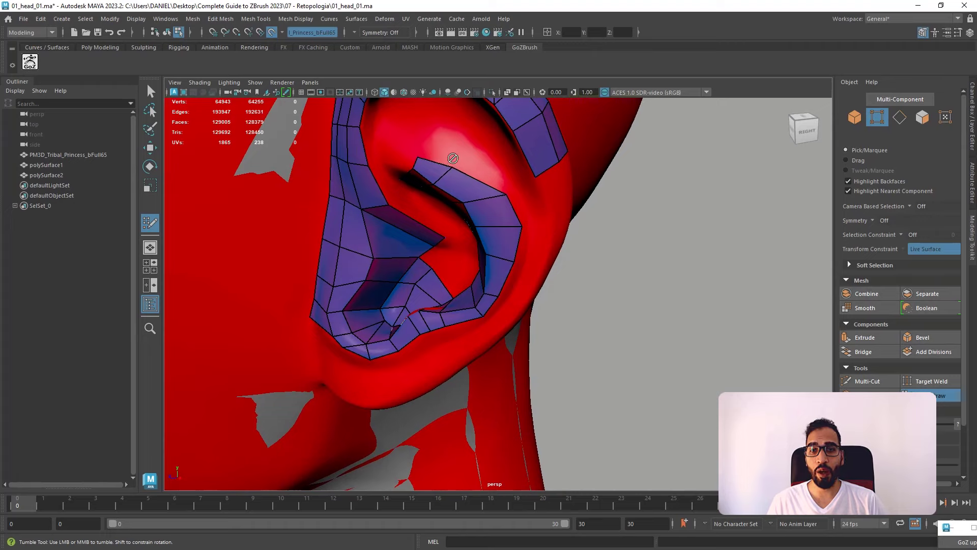
pyautogui.moveTo(423, 138)
pyautogui.mouseDown()
pyautogui.moveTo(427, 131)
pyautogui.moveTo(442, 148)
pyautogui.moveTo(433, 137)
pyautogui.mouseUp()
pyautogui.moveTo(461, 177)
pyautogui.mouseDown()
pyautogui.moveTo(443, 173)
pyautogui.moveTo(484, 283)
pyautogui.moveTo(514, 212)
pyautogui.moveTo(506, 203)
pyautogui.moveTo(493, 233)
pyautogui.moveTo(503, 219)
pyautogui.moveTo(515, 225)
pyautogui.moveTo(507, 231)
pyautogui.moveTo(418, 253)
pyautogui.moveTo(444, 258)
pyautogui.moveTo(455, 247)
pyautogui.moveTo(428, 273)
pyautogui.moveTo(447, 164)
pyautogui.mouseUp()
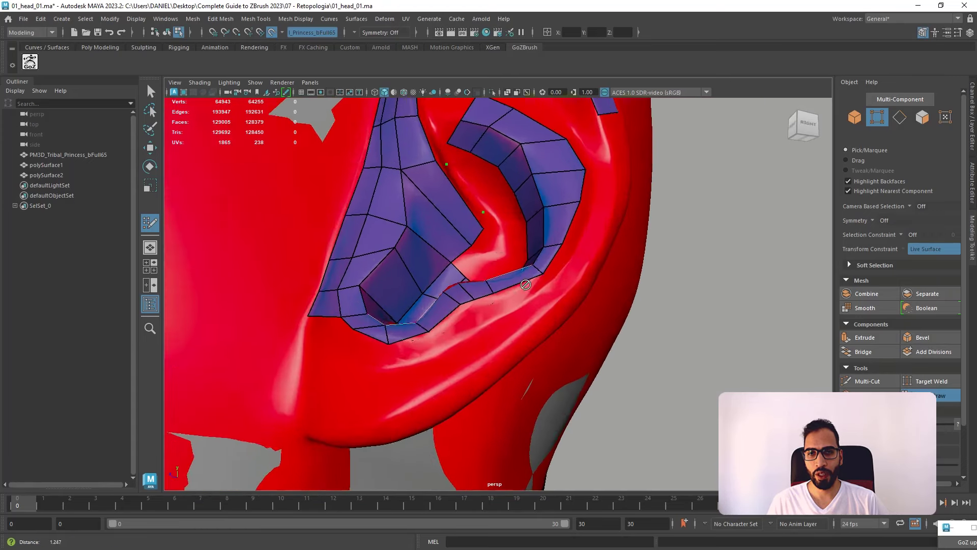
# - Add a quad along the crus of the helix above the concha opening and connect it to the inner helix column
pyautogui.keyDown('alt'); pyautogui.moveTo(447, 164); pyautogui.dragTo(504, 186, button='right'); pyautogui.keyUp('alt')
pyautogui.keyDown('alt'); pyautogui.moveTo(504, 186); pyautogui.dragTo(504, 192, button='middle'); pyautogui.keyUp('alt')
pyautogui.keyDown('alt'); pyautogui.moveTo(504, 192); pyautogui.dragTo(497, 285); pyautogui.keyUp('alt')
pyautogui.click(479, 284)
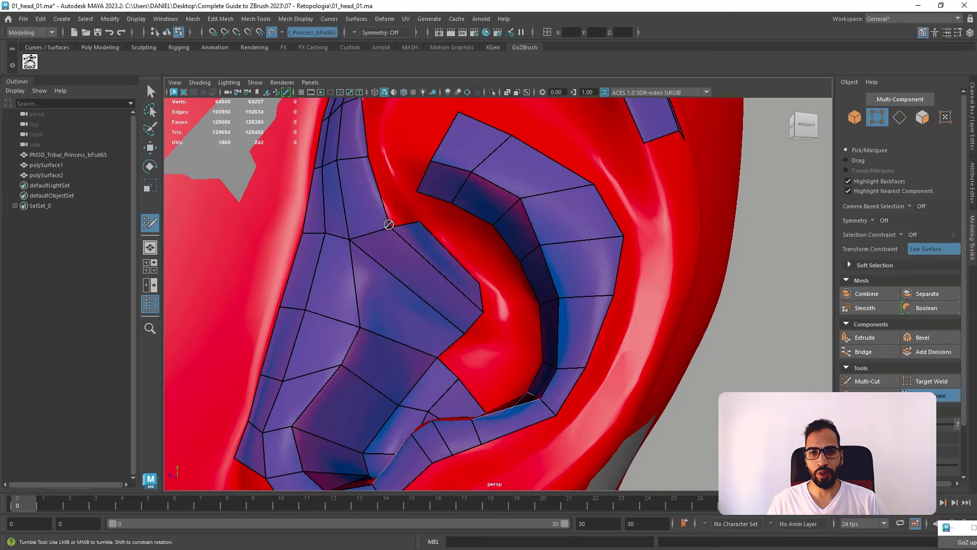
pyautogui.keyDown('alt'); pyautogui.moveTo(453, 258); pyautogui.dragTo(360, 255, button='right'); pyautogui.keyUp('alt')
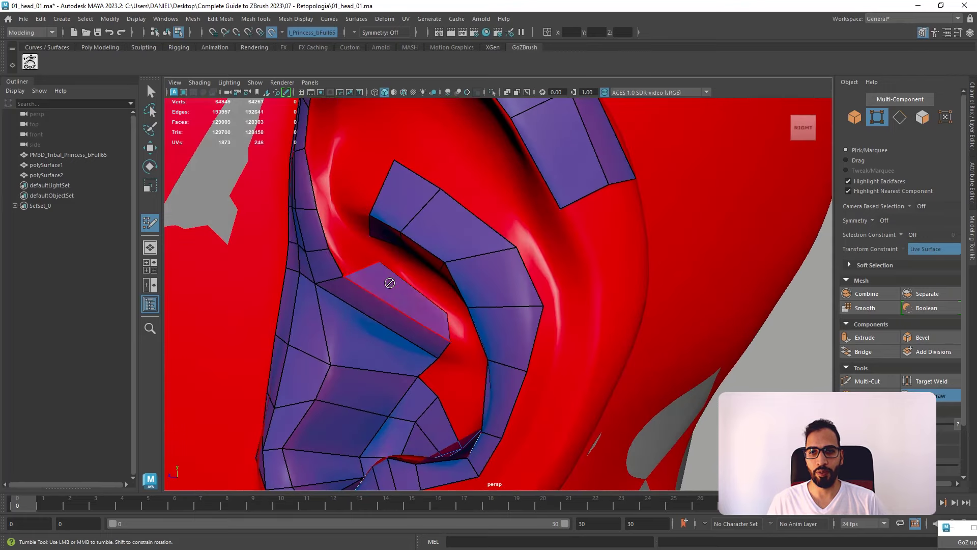
pyautogui.keyDown('alt'); pyautogui.moveTo(388, 277); pyautogui.dragTo(428, 246); pyautogui.keyUp('alt')
pyautogui.keyDown('alt'); pyautogui.moveTo(552, 288); pyautogui.dragTo(580, 351); pyautogui.keyUp('alt')
pyautogui.keyDown('alt'); pyautogui.moveTo(407, 259); pyautogui.dragTo(451, 266, button='right'); pyautogui.keyUp('alt')
pyautogui.hotkey('ctrl', 'z')
pyautogui.keyDown('alt'); pyautogui.moveTo(466, 279); pyautogui.dragTo(414, 262); pyautogui.keyUp('alt')
pyautogui.keyDown('shift'); pyautogui.click(417, 259); pyautogui.keyUp('shift')
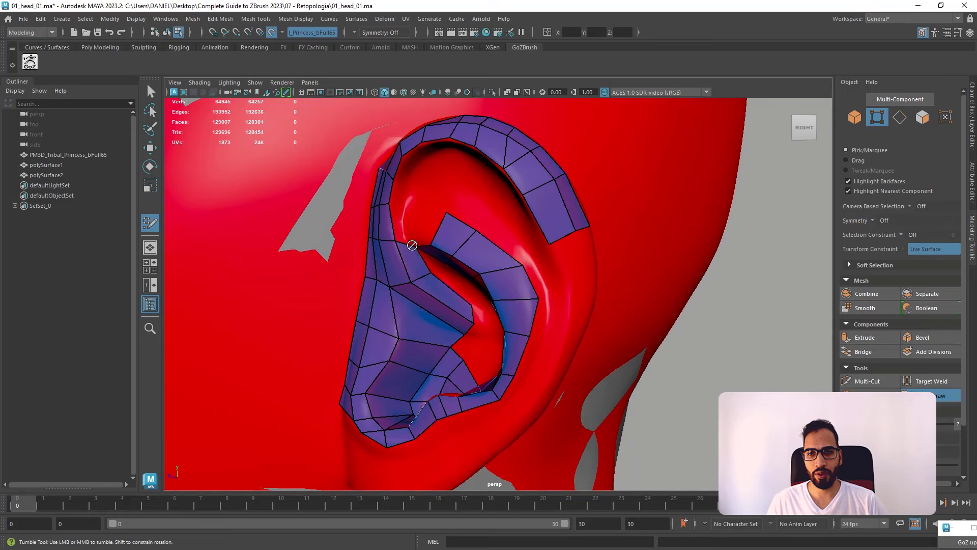
# - Adjust the vertices where the helix crus meets the antihelix and insert an edge loop across the upper antihelix strip
pyautogui.moveTo(424, 242); pyautogui.dragTo(443, 270)
pyautogui.keyDown('alt'); pyautogui.moveTo(443, 270); pyautogui.dragTo(491, 291, button='right'); pyautogui.keyUp('alt')
pyautogui.keyDown('alt'); pyautogui.moveTo(491, 290); pyautogui.dragTo(494, 265); pyautogui.keyUp('alt')
pyautogui.hotkey('ctrl', 'z')
pyautogui.keyDown('ctrl'); pyautogui.click(548, 260); pyautogui.keyUp('ctrl')
# - Move the front vertices of the antihelix strip toward the helix column and fill the gap between them
pyautogui.moveTo(534, 210); pyautogui.dragTo(495, 210)
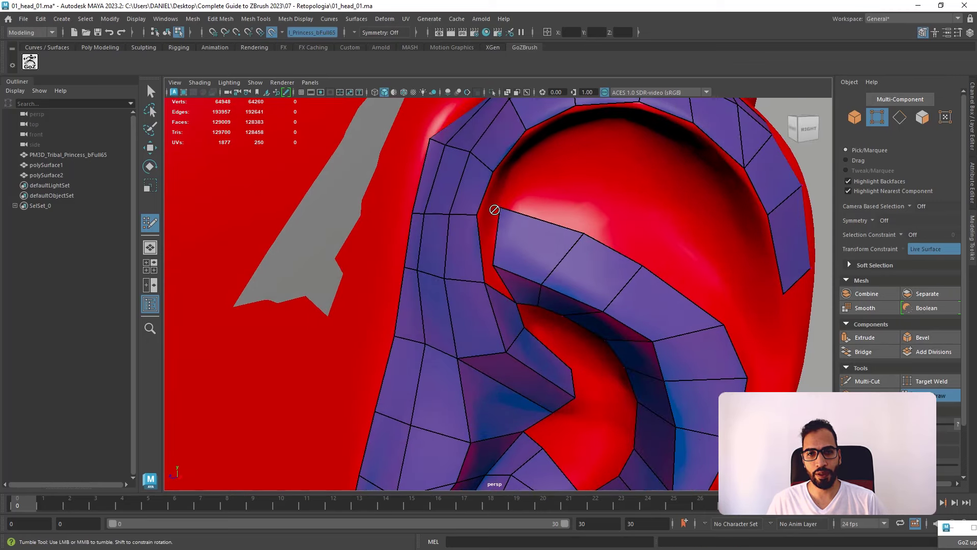
pyautogui.moveTo(583, 234); pyautogui.dragTo(542, 223)
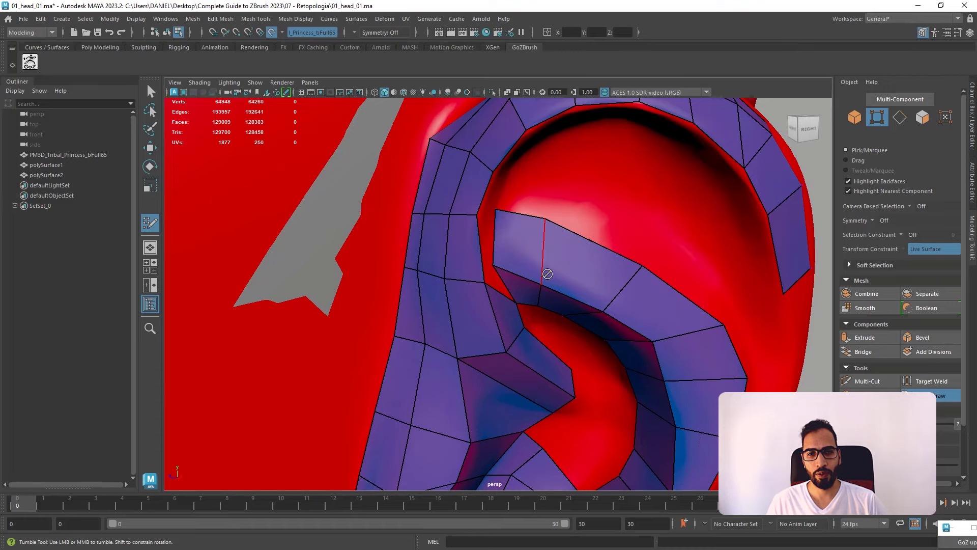
pyautogui.moveTo(542, 284); pyautogui.dragTo(473, 269)
pyautogui.keyDown('shift'); pyautogui.click(414, 220); pyautogui.keyUp('shift')
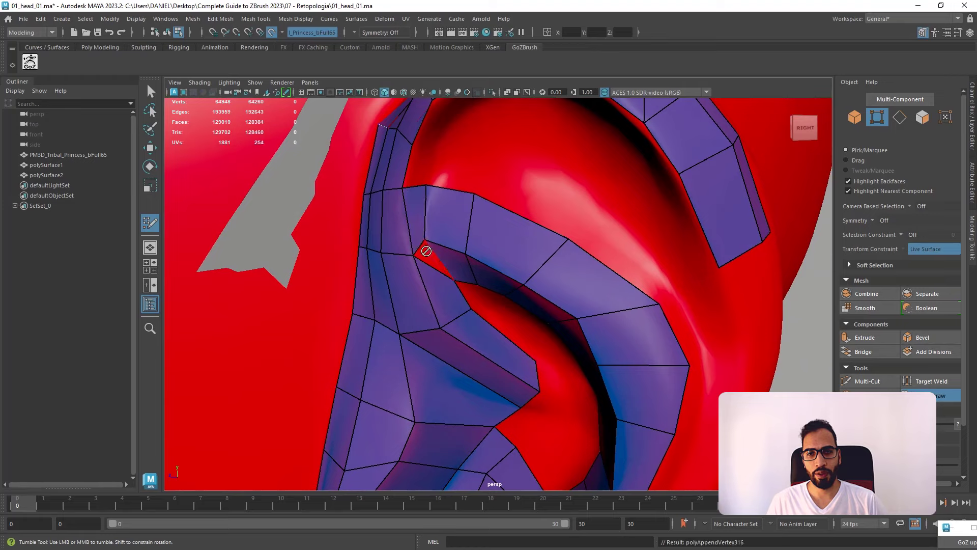
pyautogui.scroll(-5, 490, 223)
pyautogui.keyDown('alt'); pyautogui.moveTo(491, 223); pyautogui.dragTo(534, 262); pyautogui.keyUp('alt')
pyautogui.scroll(3, 487, 221)
pyautogui.scroll(-3, 534, 261)
pyautogui.keyDown('alt'); pyautogui.moveTo(546, 312); pyautogui.dragTo(514, 249, button='middle'); pyautogui.keyUp('alt')
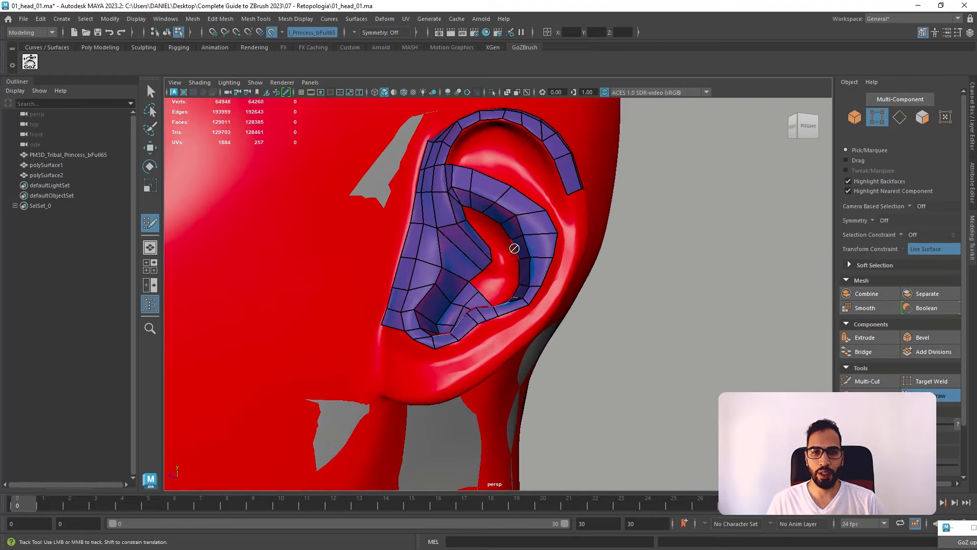
# - Place points on the front of the earlobe and fill them as a first lobe quad
pyautogui.scroll(2, 529, 287)
pyautogui.keyDown('alt'); pyautogui.moveTo(531, 291); pyautogui.dragTo(478, 338); pyautogui.keyUp('alt')
pyautogui.keyDown('alt'); pyautogui.moveTo(478, 338); pyautogui.dragTo(421, 316, button='middle'); pyautogui.keyUp('alt')
pyautogui.click(451, 326)
pyautogui.hotkey('ctrl', 'z')
pyautogui.moveTo(435, 277)
pyautogui.keyDown('alt'); pyautogui.mouseDown()
pyautogui.moveTo(484, 281)
pyautogui.moveTo(455, 273)
pyautogui.mouseUp(); pyautogui.keyUp('alt')
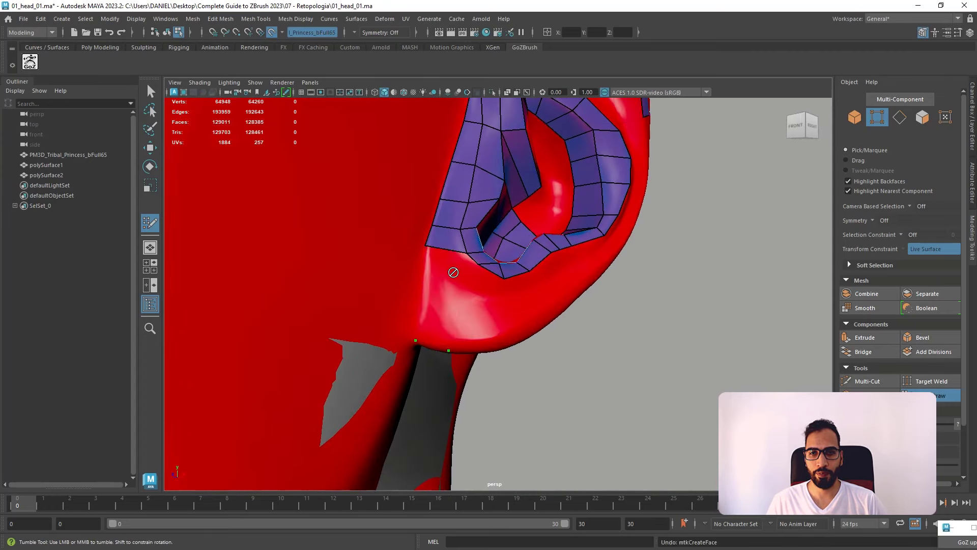
pyautogui.keyDown('shift'); pyautogui.click(444, 300); pyautogui.keyUp('shift')
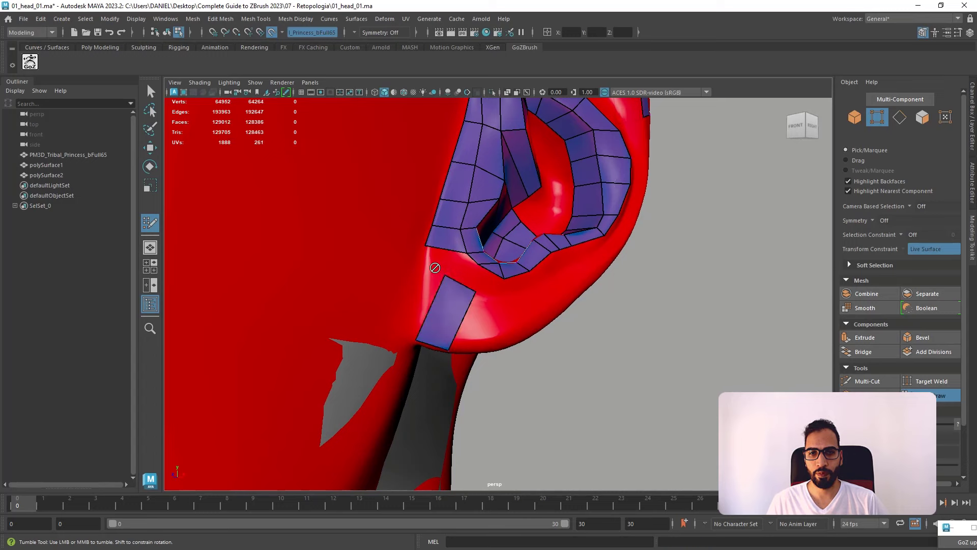
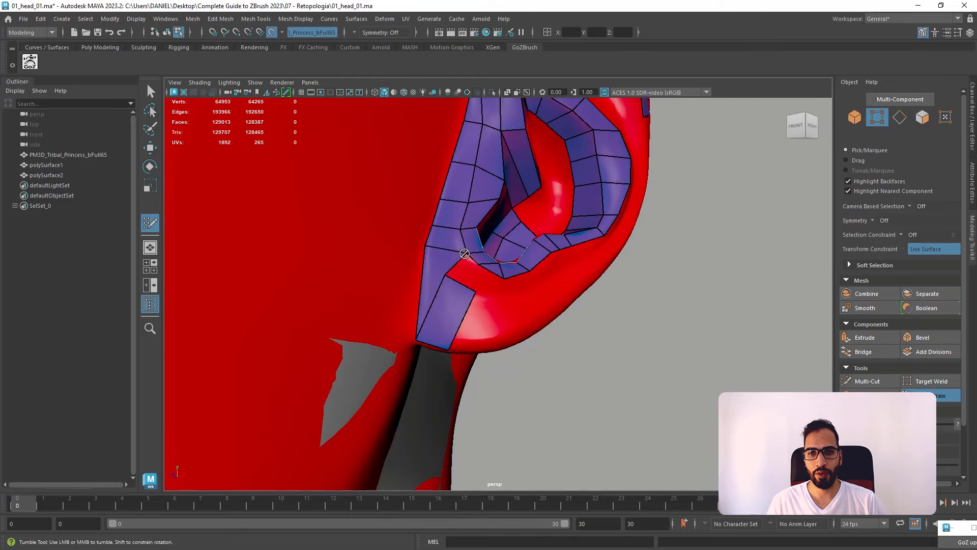
# - Connect the earlobe quad to the lower front corner of the tragus mesh and insert an edge loop near its lower end
pyautogui.moveTo(472, 266)
pyautogui.keyDown('alt'); pyautogui.mouseDown()
pyautogui.moveTo(399, 275)
pyautogui.moveTo(446, 270)
pyautogui.mouseUp(); pyautogui.keyUp('alt')
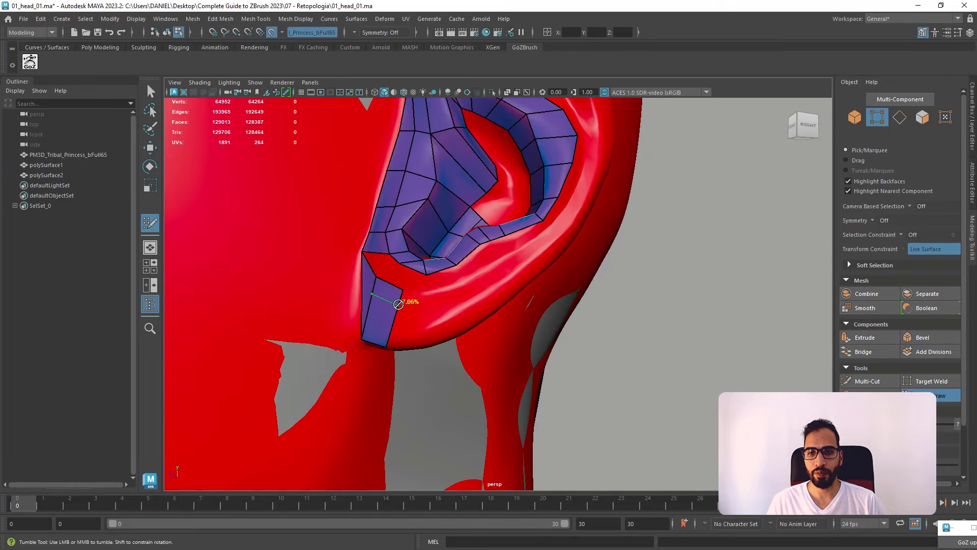
pyautogui.moveTo(430, 310)
pyautogui.keyDown('alt'); pyautogui.mouseDown()
pyautogui.moveTo(371, 316)
pyautogui.moveTo(468, 338)
pyautogui.moveTo(474, 355)
pyautogui.moveTo(431, 366)
pyautogui.moveTo(446, 356)
pyautogui.mouseUp(); pyautogui.keyUp('alt')
pyautogui.keyDown('ctrl'); pyautogui.click(355, 332); pyautogui.keyUp('ctrl')
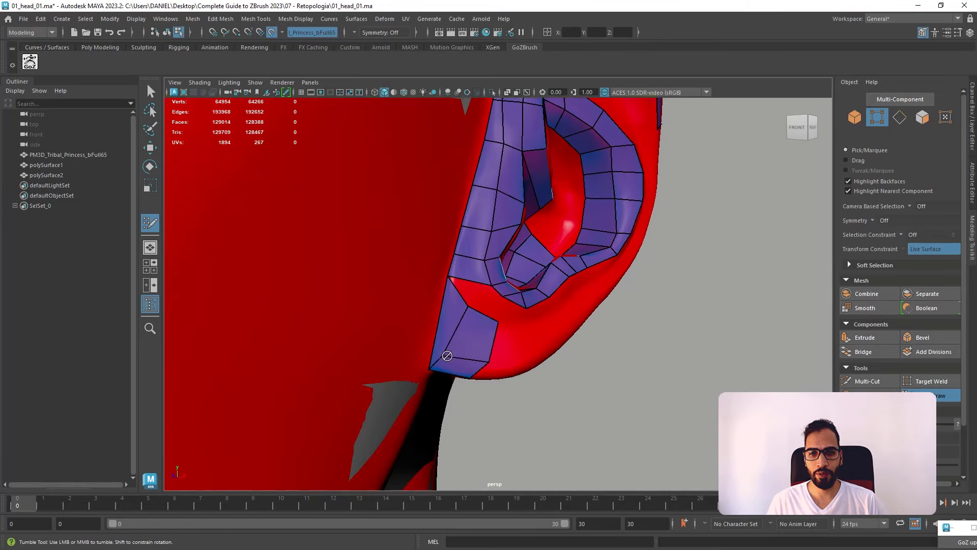
# - Wrap a row of quads under the earlobe and continue the lobe strip along the ear's lower rim
pyautogui.moveTo(467, 307); pyautogui.dragTo(486, 230)
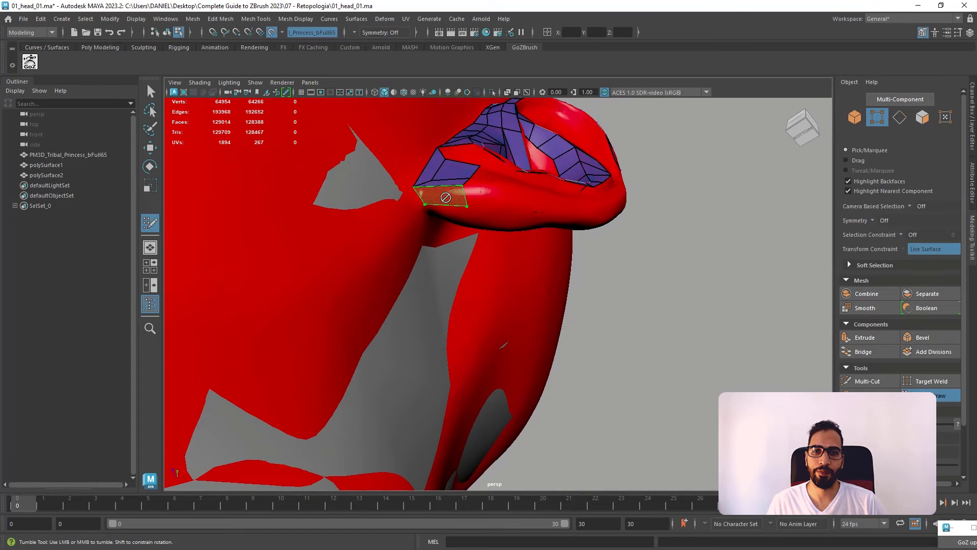
pyautogui.keyDown('shift'); pyautogui.click(482, 205); pyautogui.keyUp('shift')
pyautogui.moveTo(502, 214)
pyautogui.keyDown('alt'); pyautogui.mouseDown()
pyautogui.moveTo(430, 244)
pyautogui.moveTo(431, 262)
pyautogui.moveTo(449, 267)
pyautogui.moveTo(422, 254)
pyautogui.moveTo(431, 237)
pyautogui.moveTo(388, 284)
pyautogui.moveTo(505, 332)
pyautogui.moveTo(506, 392)
pyautogui.moveTo(502, 366)
pyautogui.moveTo(409, 353)
pyautogui.moveTo(497, 289)
pyautogui.moveTo(465, 276)
pyautogui.moveTo(509, 313)
pyautogui.moveTo(451, 284)
pyautogui.moveTo(464, 306)
pyautogui.moveTo(509, 322)
pyautogui.moveTo(557, 318)
pyautogui.moveTo(494, 328)
pyautogui.moveTo(522, 276)
pyautogui.mouseUp(); pyautogui.keyUp('alt')
pyautogui.scroll(-10, 530, 337)
pyautogui.scroll(10, 522, 276)
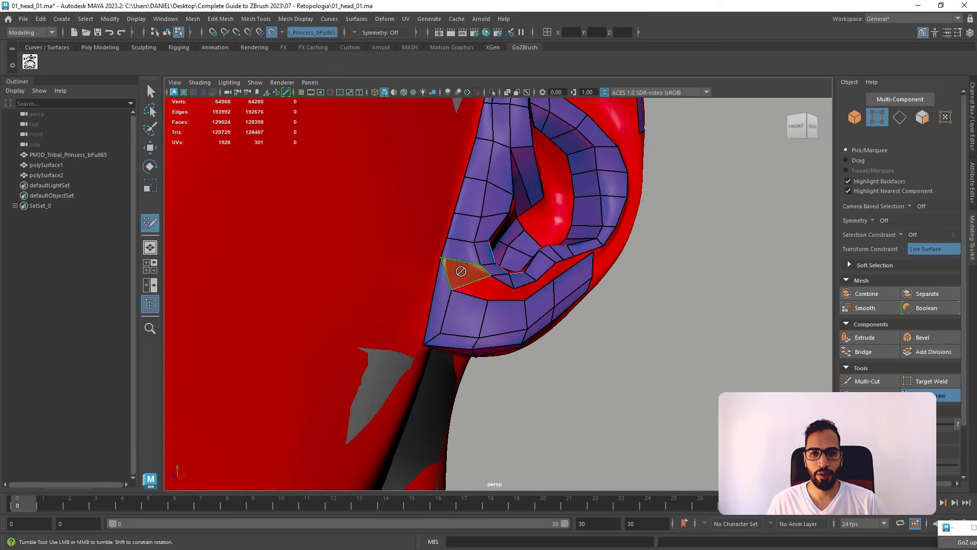
# - Fill the gap between the front of the earlobe strip and the row below the notch with quads
pyautogui.keyDown('shift'); pyautogui.click(485, 288); pyautogui.keyUp('shift')
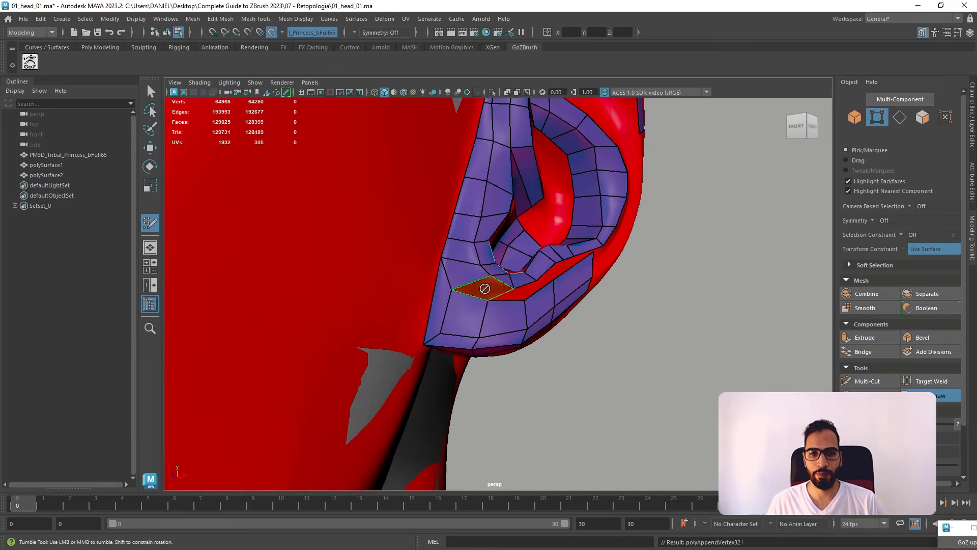
pyautogui.keyDown('alt'); pyautogui.moveTo(534, 303); pyautogui.dragTo(507, 289); pyautogui.keyUp('alt')
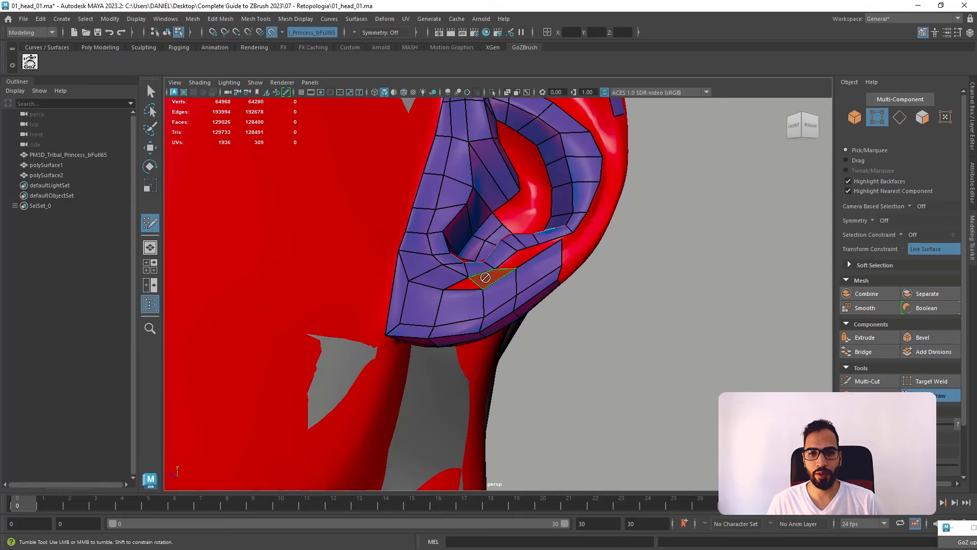
pyautogui.keyDown('shift'); pyautogui.click(485, 277); pyautogui.keyUp('shift')
pyautogui.scroll(2, 462, 288)
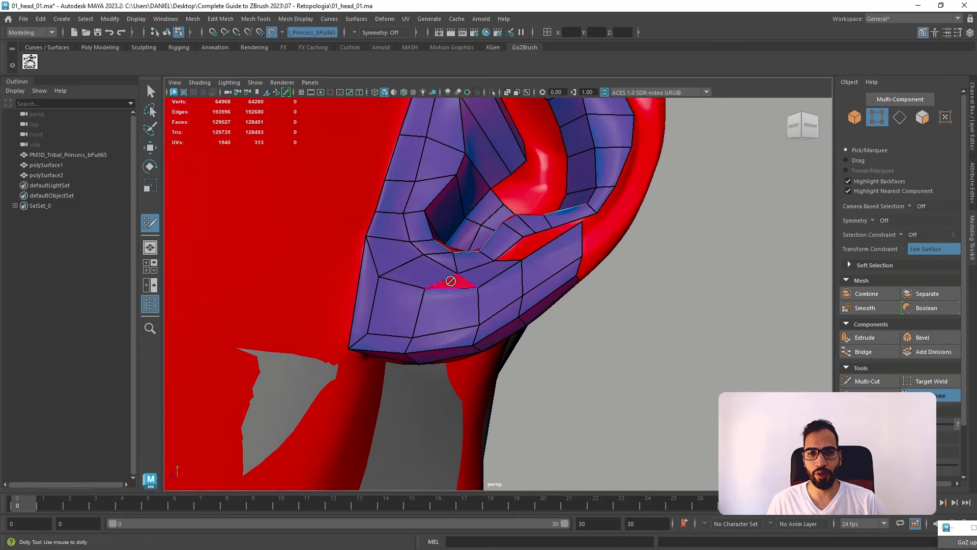
pyautogui.keyDown('shift'); pyautogui.click(450, 281); pyautogui.keyUp('shift')
pyautogui.keyDown('alt'); pyautogui.moveTo(451, 269); pyautogui.dragTo(499, 274); pyautogui.keyUp('alt')
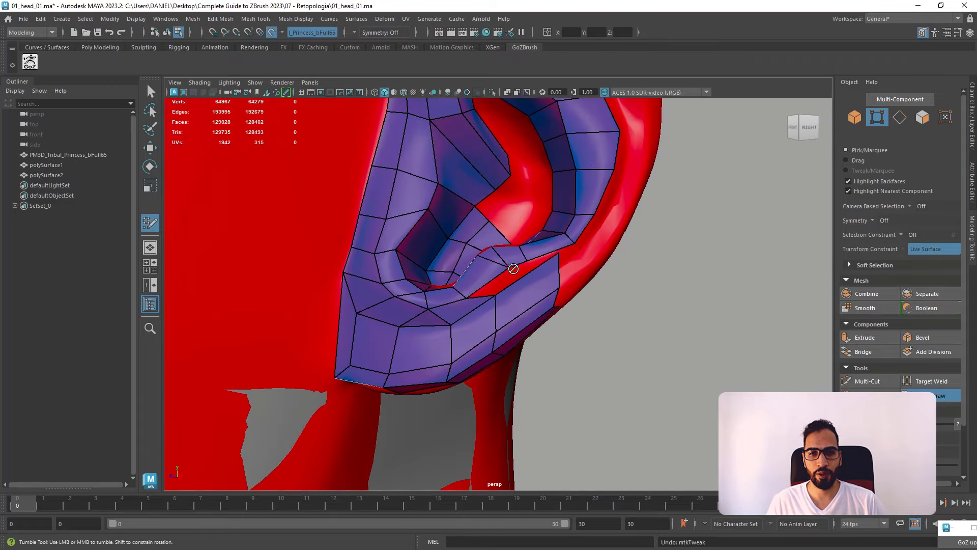
# - Fill a quad between the earlobe strip and the antitragus row, and weld the strip's upper inner corner to the antihelix's lower end
pyautogui.keyDown('shift'); pyautogui.click(505, 275); pyautogui.keyUp('shift')
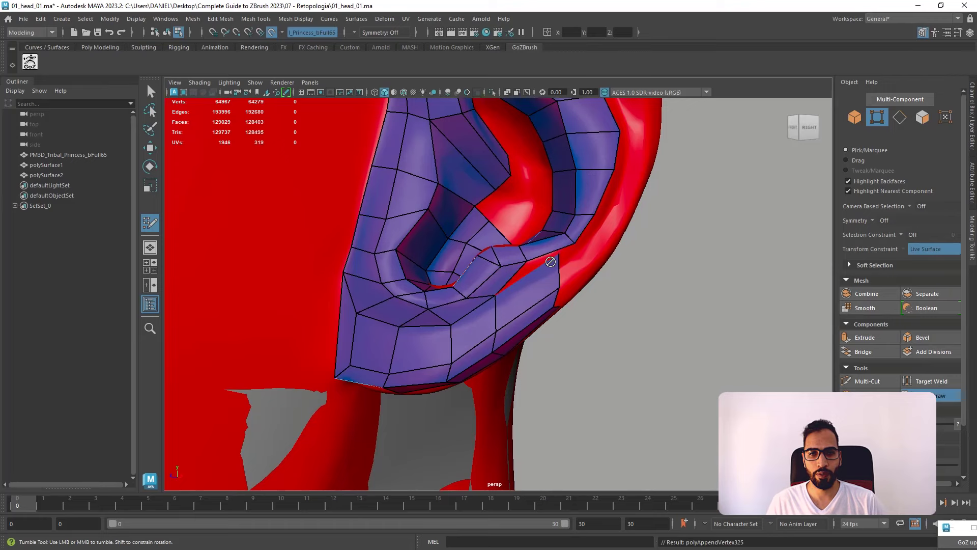
pyautogui.keyDown('alt'); pyautogui.moveTo(539, 277); pyautogui.dragTo(536, 286); pyautogui.keyUp('alt')
pyautogui.scroll(5, 537, 286)
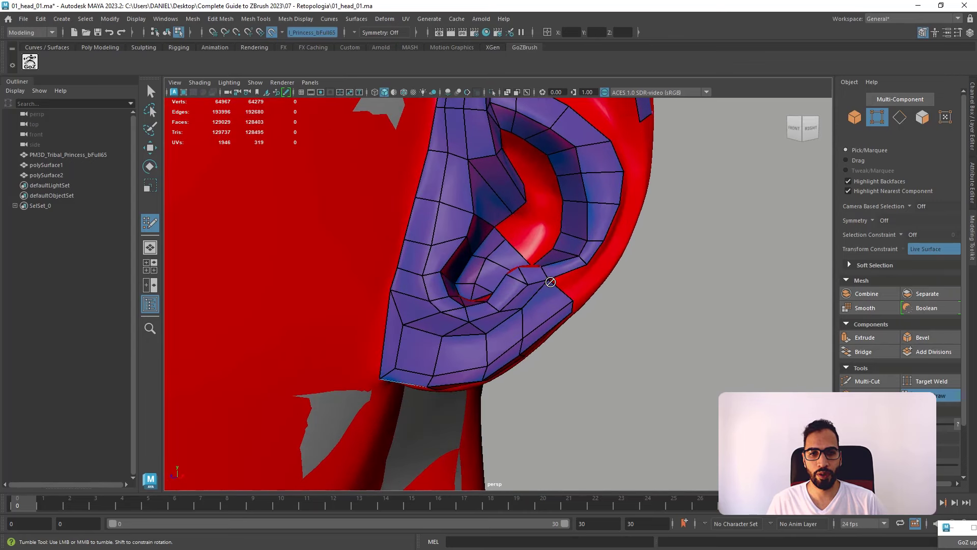
pyautogui.moveTo(560, 281)
pyautogui.keyDown('alt'); pyautogui.mouseDown()
pyautogui.moveTo(508, 279)
pyautogui.moveTo(550, 269)
pyautogui.moveTo(580, 237)
pyautogui.moveTo(504, 243)
pyautogui.moveTo(544, 232)
pyautogui.mouseUp(); pyautogui.keyUp('alt')
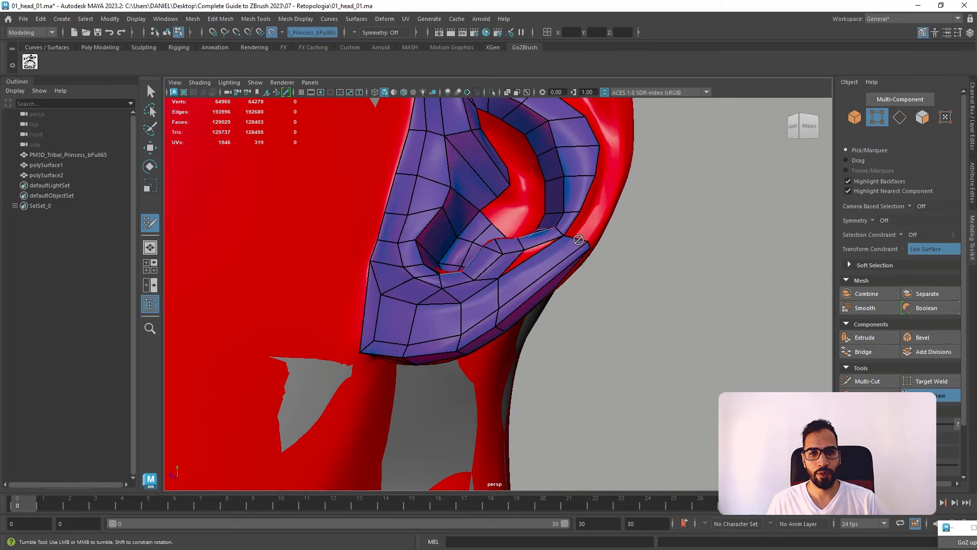
pyautogui.keyDown('alt'); pyautogui.moveTo(578, 239); pyautogui.dragTo(456, 229); pyautogui.keyUp('alt')
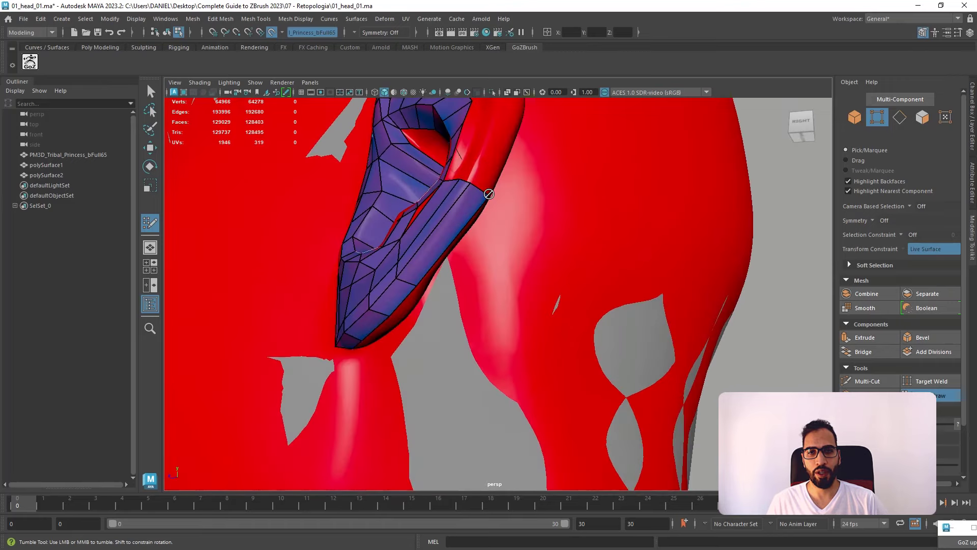
# - Insert two edge loops across the long upper segment of the earlobe strip
pyautogui.keyDown('alt'); pyautogui.moveTo(494, 198); pyautogui.dragTo(482, 274); pyautogui.keyUp('alt')
pyautogui.keyDown('ctrl'); pyautogui.click(569, 288); pyautogui.keyUp('ctrl')
pyautogui.keyDown('ctrl'); pyautogui.click(548, 310); pyautogui.keyUp('ctrl')
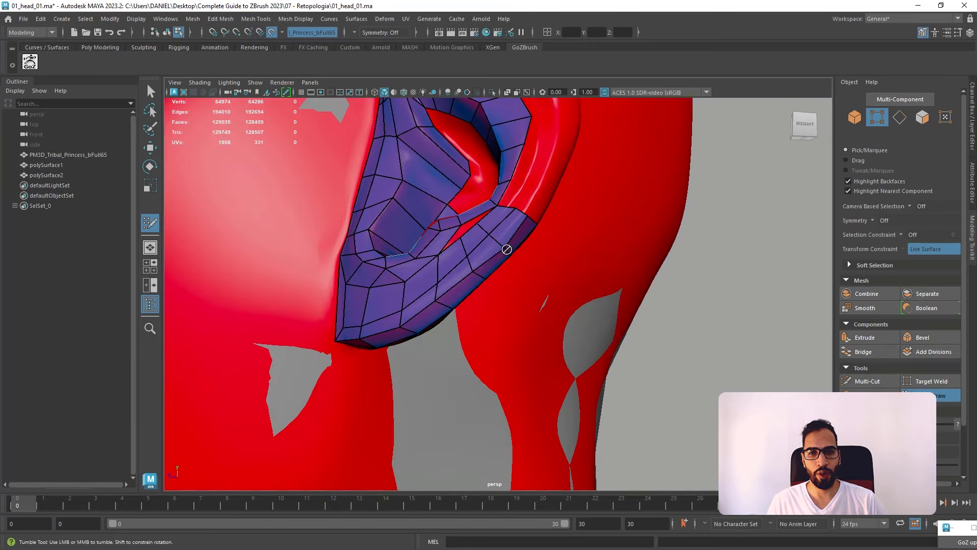
# - Fill the remaining slit between the earlobe strip and the lower end of the antihelix with faces
pyautogui.keyDown('alt'); pyautogui.moveTo(504, 259); pyautogui.dragTo(547, 283); pyautogui.keyUp('alt')
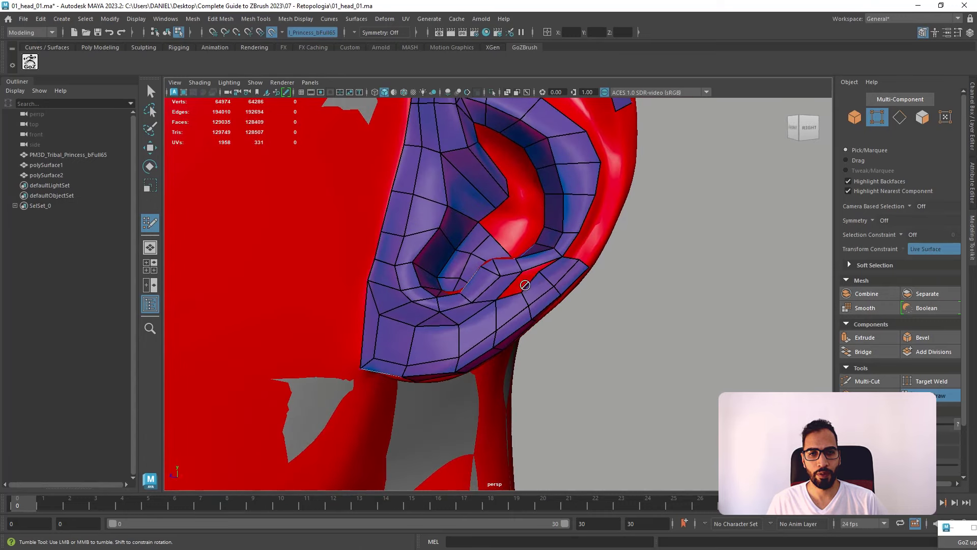
pyautogui.moveTo(571, 268)
pyautogui.keyDown('alt'); pyautogui.mouseDown()
pyautogui.moveTo(529, 273)
pyautogui.moveTo(574, 264)
pyautogui.mouseUp(); pyautogui.keyUp('alt')
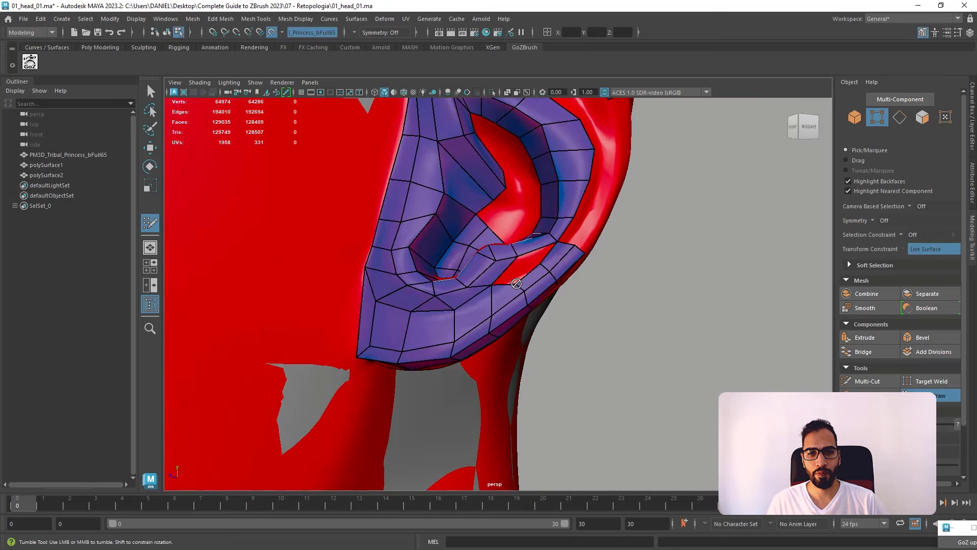
pyautogui.keyDown('alt'); pyautogui.moveTo(528, 279); pyautogui.dragTo(539, 262); pyautogui.keyUp('alt')
pyautogui.keyDown('shift'); pyautogui.click(539, 260); pyautogui.keyUp('shift')
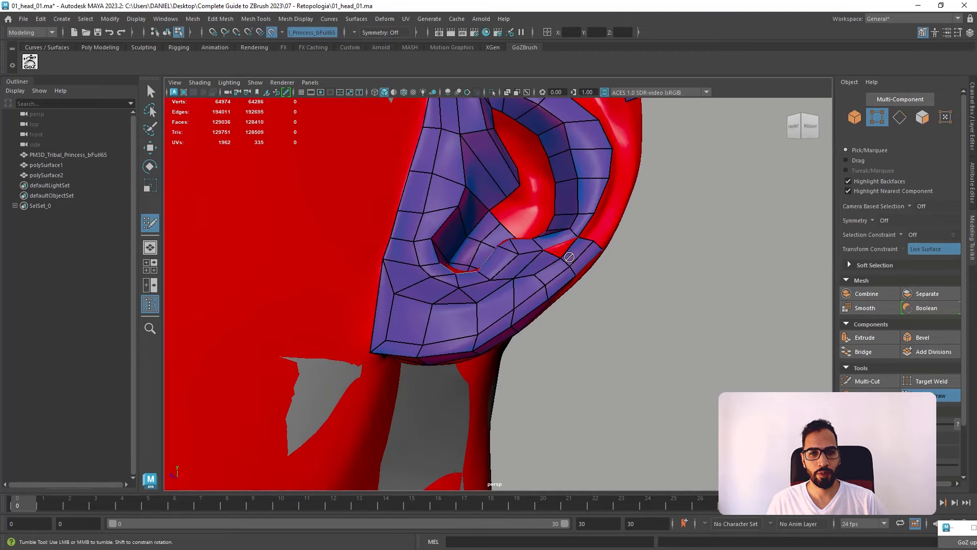
pyautogui.keyDown('shift'); pyautogui.click(563, 247); pyautogui.keyUp('shift')
# - Insert an edge loop down through the middle of the earlobe, starting at the triangle below the notch
pyautogui.keyDown('alt'); pyautogui.moveTo(609, 258); pyautogui.dragTo(570, 259, button='right'); pyautogui.keyUp('alt')
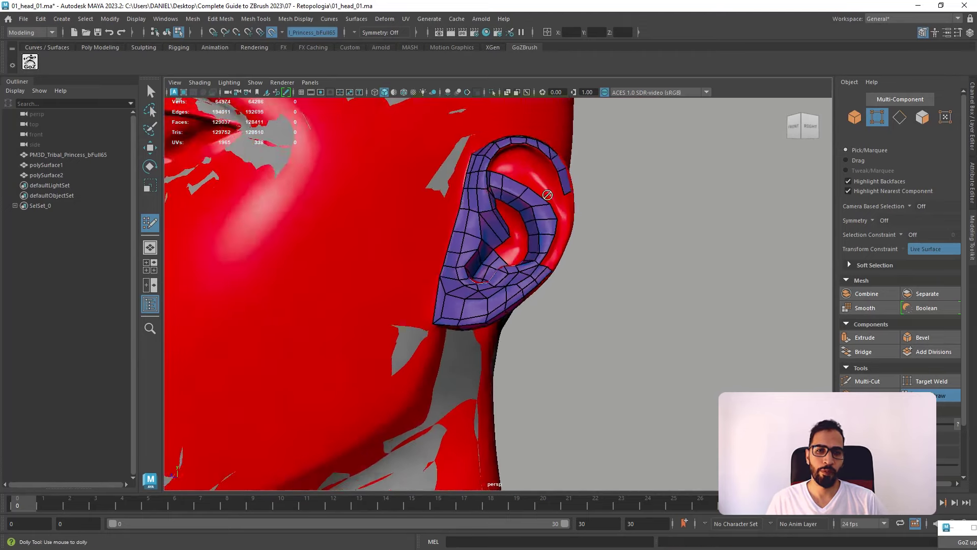
pyautogui.keyDown('alt'); pyautogui.moveTo(600, 260); pyautogui.dragTo(498, 265); pyautogui.keyUp('alt')
pyautogui.keyDown('alt'); pyautogui.moveTo(490, 268); pyautogui.dragTo(466, 239, button='right'); pyautogui.keyUp('alt')
pyautogui.keyDown('alt'); pyautogui.moveTo(465, 240); pyautogui.dragTo(476, 268); pyautogui.keyUp('alt')
pyautogui.keyDown('alt'); pyautogui.moveTo(476, 268); pyautogui.dragTo(457, 333, button='right'); pyautogui.keyUp('alt')
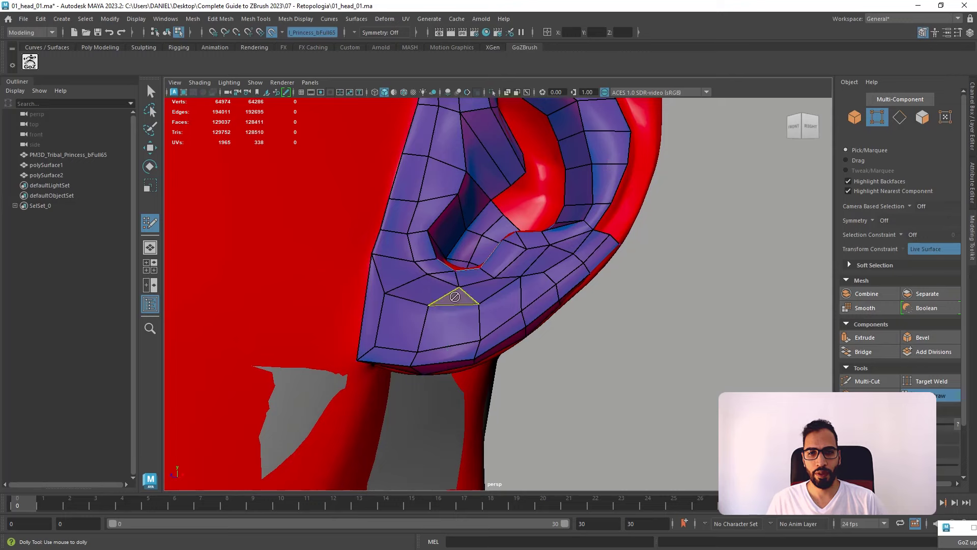
pyautogui.keyDown('alt'); pyautogui.moveTo(455, 297); pyautogui.dragTo(466, 324); pyautogui.keyUp('alt')
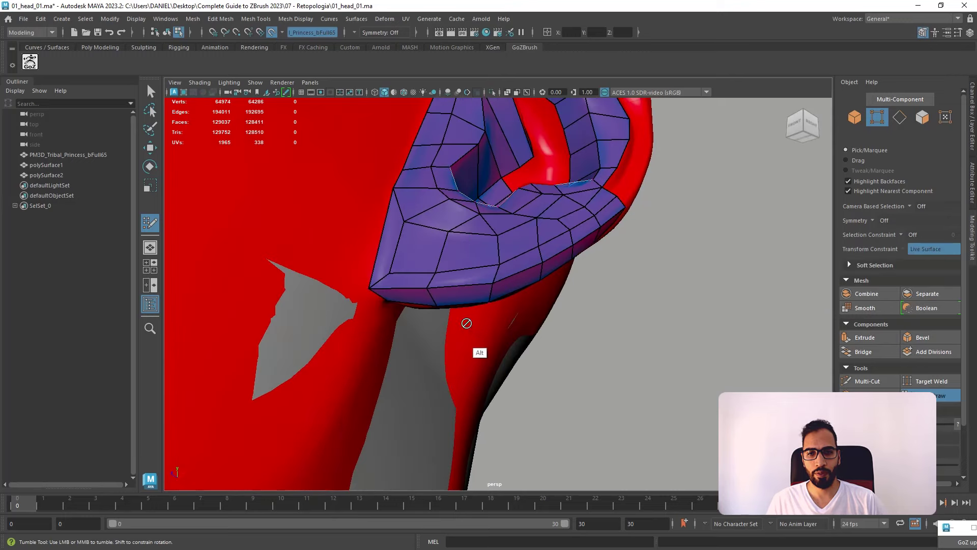
pyautogui.keyDown('ctrl'); pyautogui.click(457, 278); pyautogui.keyUp('ctrl')
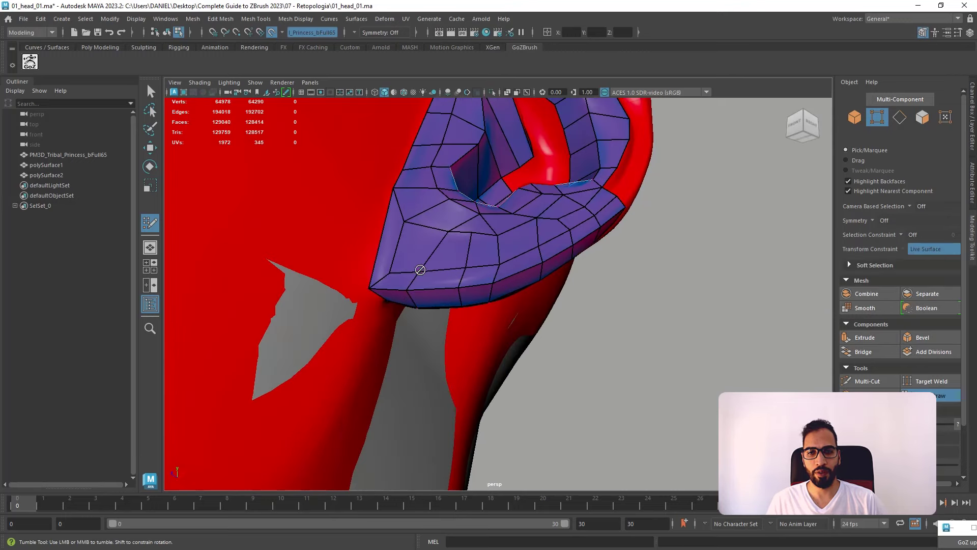
pyautogui.keyDown('alt'); pyautogui.moveTo(420, 270); pyautogui.dragTo(501, 335); pyautogui.keyUp('alt')
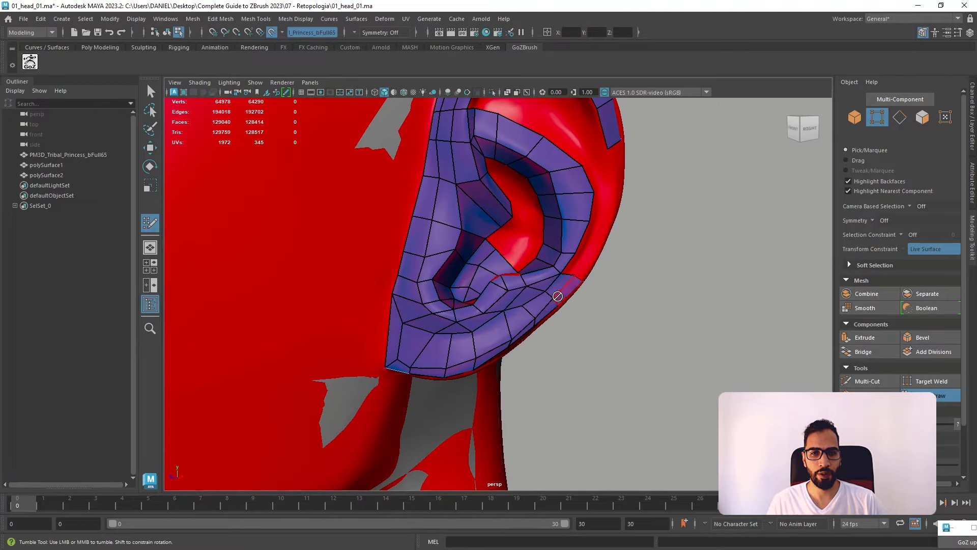
# - Extend the earlobe strip up the outer helix rim with quads and join it to the upper helix strip
pyautogui.keyDown('alt'); pyautogui.moveTo(561, 295); pyautogui.dragTo(522, 272); pyautogui.keyUp('alt')
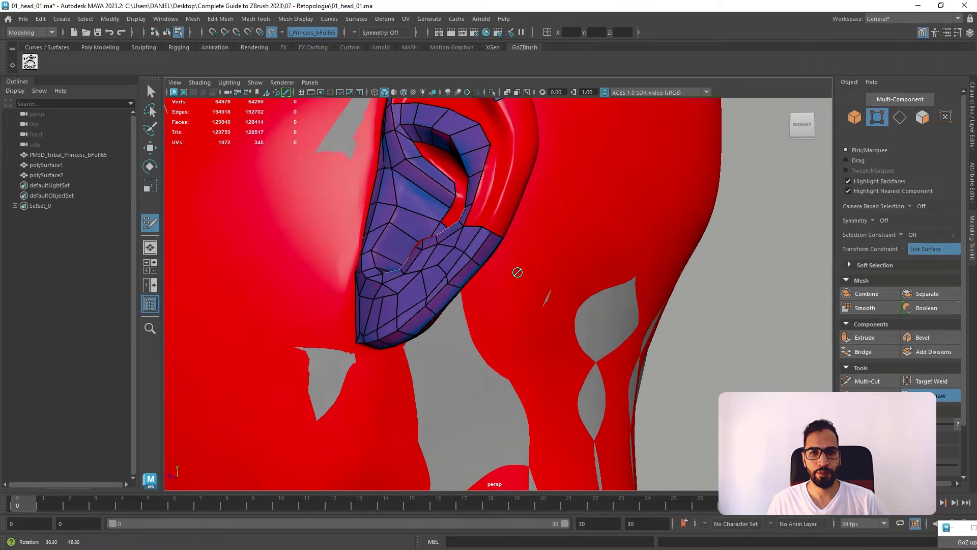
pyautogui.keyDown('alt'); pyautogui.moveTo(521, 272); pyautogui.dragTo(499, 271, button='middle'); pyautogui.keyUp('alt')
pyautogui.keyDown('alt'); pyautogui.moveTo(517, 246); pyautogui.dragTo(448, 218); pyautogui.keyUp('alt')
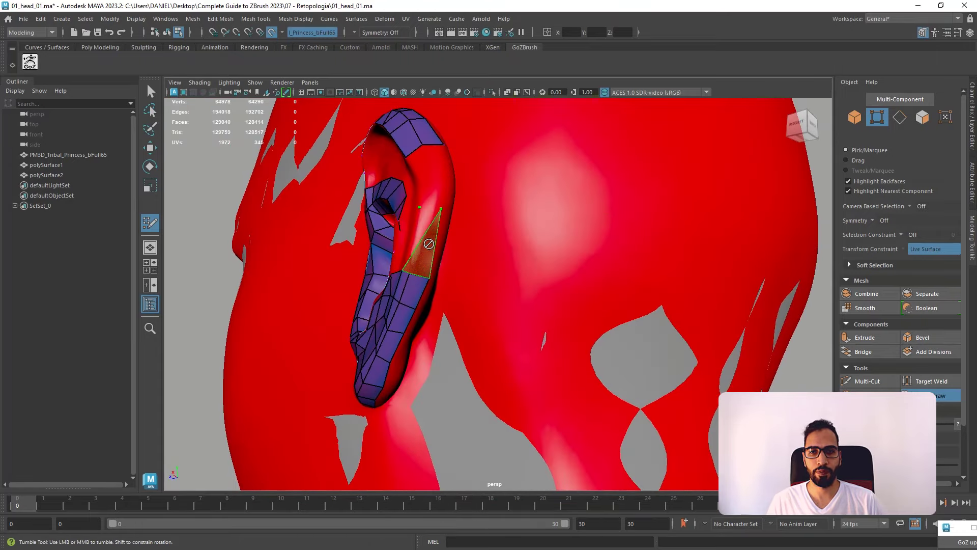
pyautogui.moveTo(452, 248)
pyautogui.keyDown('alt'); pyautogui.mouseDown()
pyautogui.moveTo(530, 242)
pyautogui.moveTo(475, 208)
pyautogui.moveTo(428, 223)
pyautogui.moveTo(450, 251)
pyautogui.moveTo(457, 245)
pyautogui.mouseUp(); pyautogui.keyUp('alt')
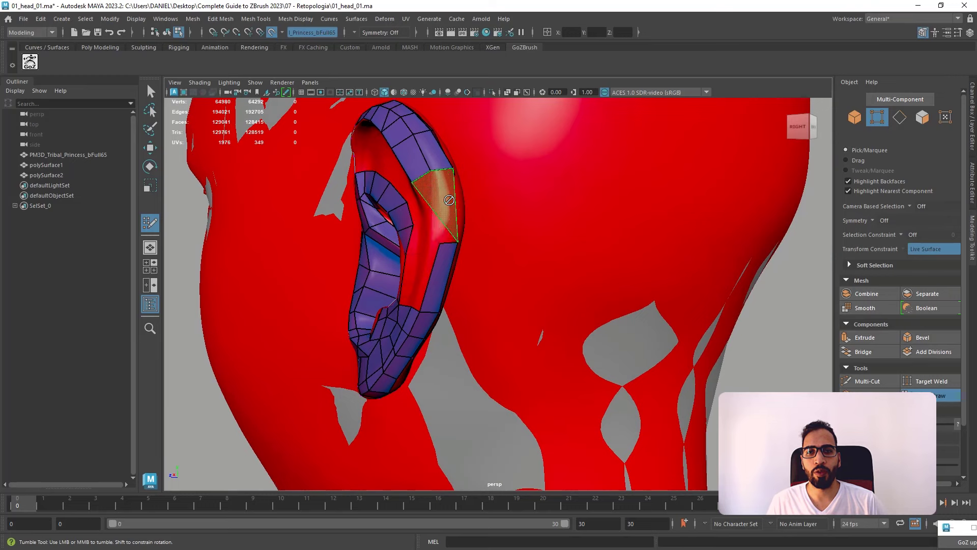
pyautogui.keyDown('alt'); pyautogui.moveTo(504, 213); pyautogui.dragTo(421, 231); pyautogui.keyUp('alt')
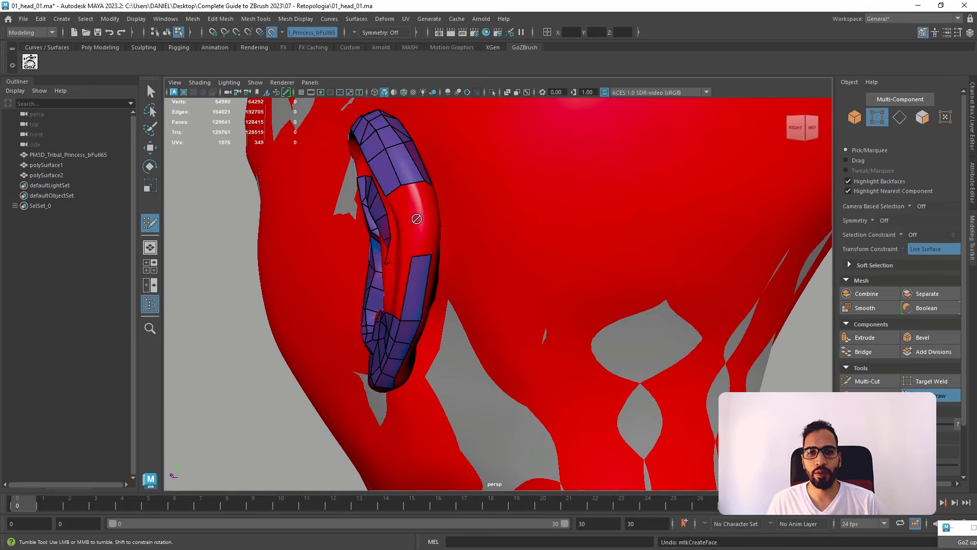
pyautogui.keyDown('shift'); pyautogui.click(420, 239); pyautogui.keyUp('shift')
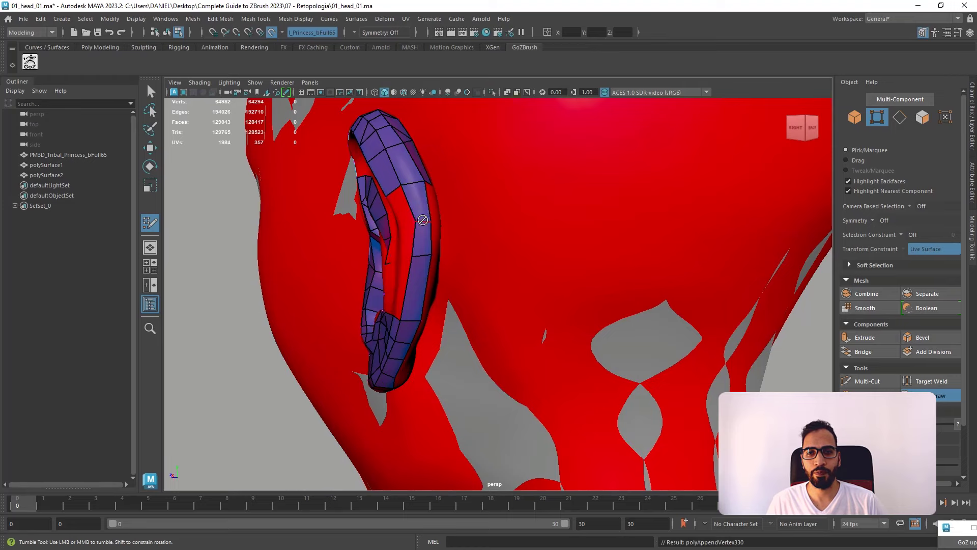
pyautogui.moveTo(458, 232)
pyautogui.keyDown('alt'); pyautogui.mouseDown()
pyautogui.moveTo(521, 227)
pyautogui.moveTo(489, 218)
pyautogui.moveTo(565, 247)
pyautogui.moveTo(519, 229)
pyautogui.moveTo(499, 251)
pyautogui.moveTo(460, 248)
pyautogui.mouseUp(); pyautogui.keyUp('alt')
pyautogui.keyDown('shift'); pyautogui.click(497, 214); pyautogui.keyUp('shift')
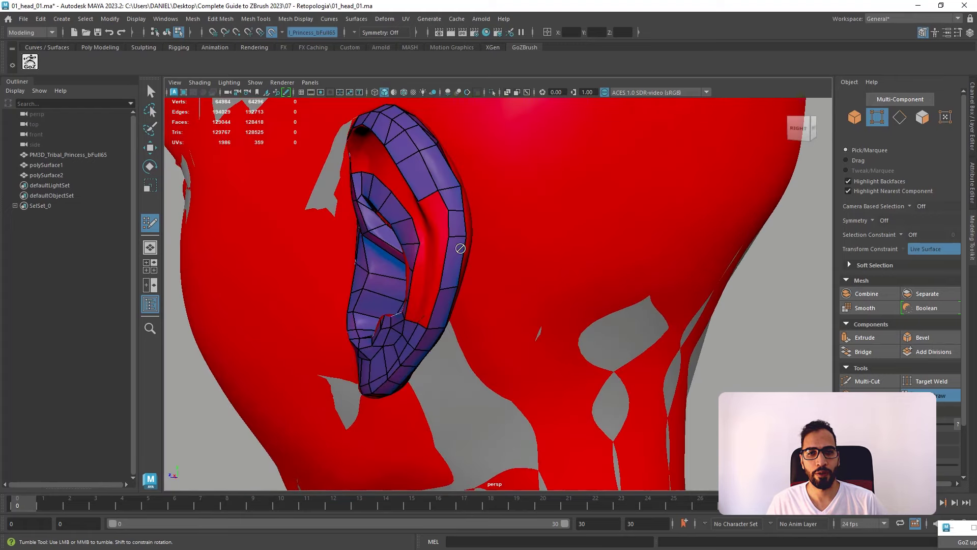
# - Add an inner row of quads along the rear helix rim, between the earlobe and the upper helix strip
pyautogui.keyDown('alt'); pyautogui.moveTo(459, 213); pyautogui.dragTo(513, 216); pyautogui.keyUp('alt')
pyautogui.scroll(3, 512, 217)
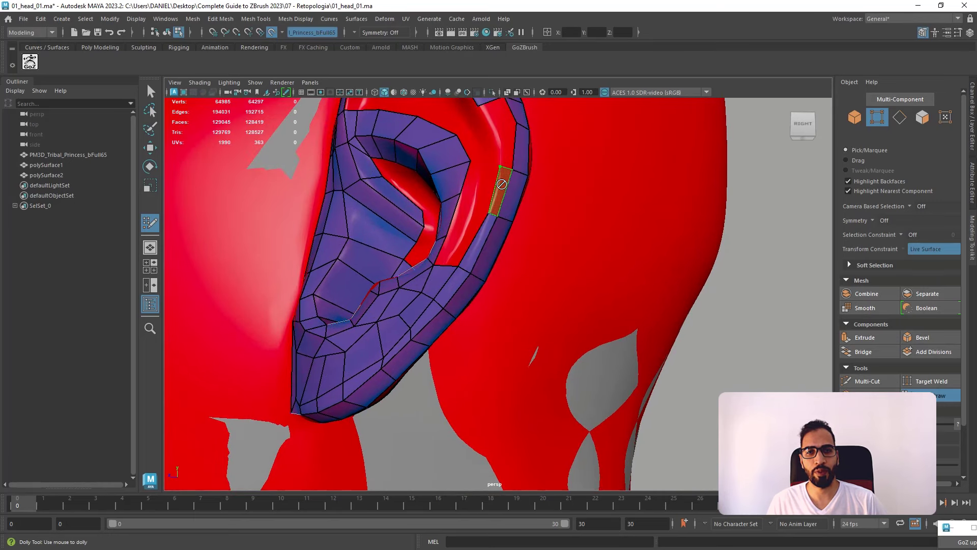
pyautogui.keyDown('shift'); pyautogui.click(509, 147); pyautogui.keyUp('shift')
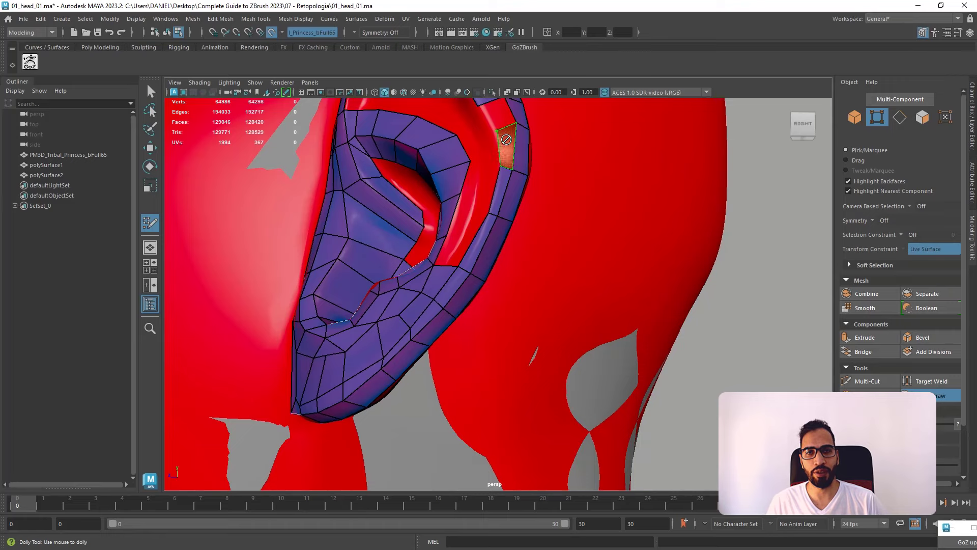
pyautogui.keyDown('alt'); pyautogui.moveTo(539, 214); pyautogui.dragTo(533, 214, button='middle'); pyautogui.keyUp('alt')
pyautogui.moveTo(533, 215)
pyautogui.keyDown('alt'); pyautogui.mouseDown()
pyautogui.moveTo(456, 250)
pyautogui.moveTo(529, 259)
pyautogui.moveTo(555, 281)
pyautogui.moveTo(560, 273)
pyautogui.moveTo(576, 297)
pyautogui.moveTo(478, 275)
pyautogui.moveTo(496, 274)
pyautogui.moveTo(467, 305)
pyautogui.mouseUp(); pyautogui.keyUp('alt')
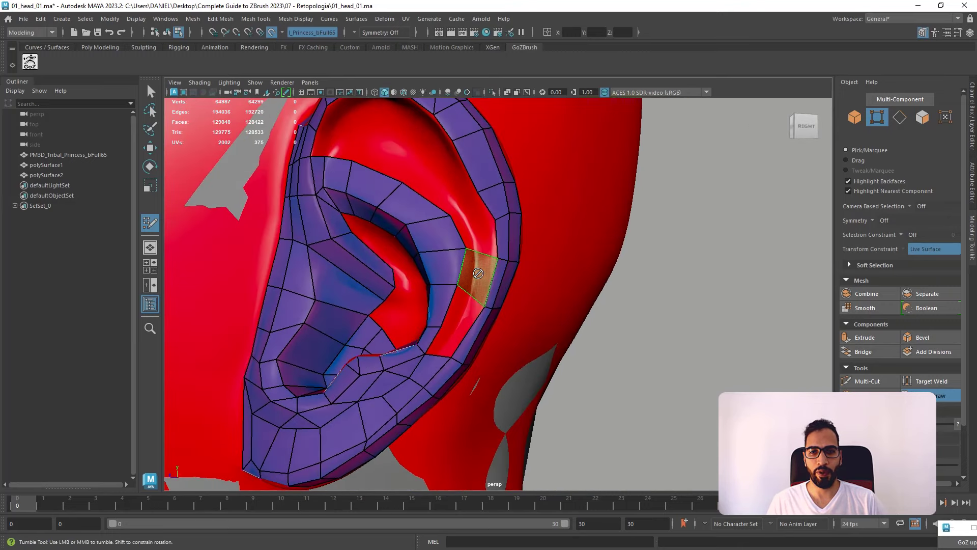
# - Fill the groove between the rear helix row and the antihelix with quads
pyautogui.keyDown('shift'); pyautogui.click(465, 308); pyautogui.keyUp('shift')
pyautogui.keyDown('shift'); pyautogui.click(462, 311); pyautogui.keyUp('shift')
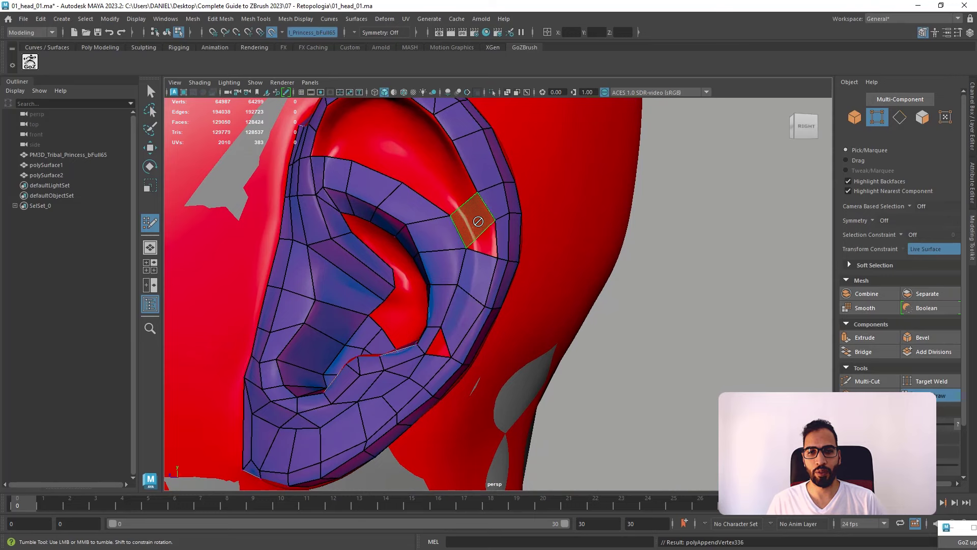
pyautogui.keyDown('shift'); pyautogui.click(486, 224); pyautogui.keyUp('shift')
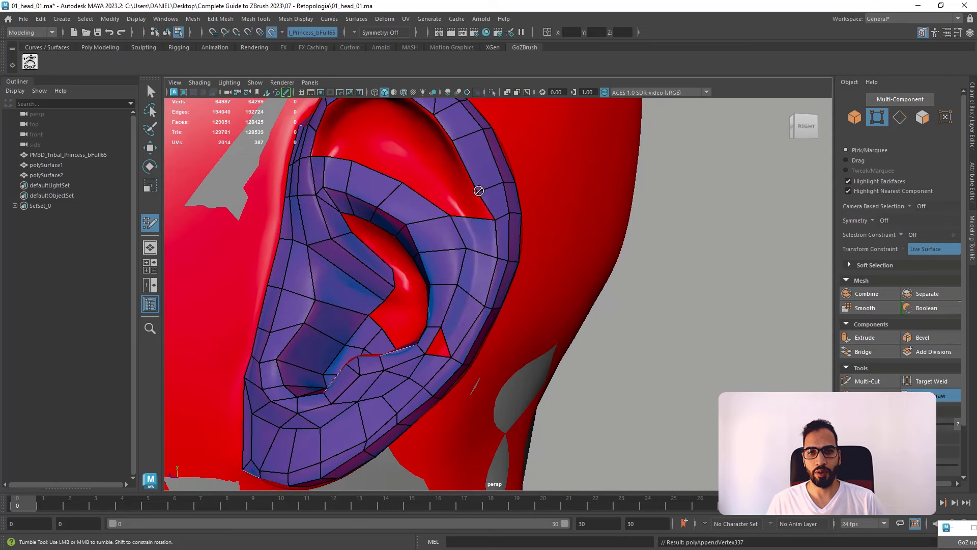
# - Close the triangular hole at the antihelix's lower end and insert an edge loop along the groove faces behind it
pyautogui.keyDown('alt'); pyautogui.moveTo(484, 211); pyautogui.dragTo(496, 202); pyautogui.keyUp('alt')
pyautogui.keyDown('ctrl'); pyautogui.click(494, 261); pyautogui.keyUp('ctrl')
pyautogui.moveTo(496, 260)
pyautogui.keyDown('alt'); pyautogui.mouseDown(button='right')
pyautogui.moveTo(504, 323)
pyautogui.moveTo(458, 316)
pyautogui.mouseUp(button='right'); pyautogui.keyUp('alt')
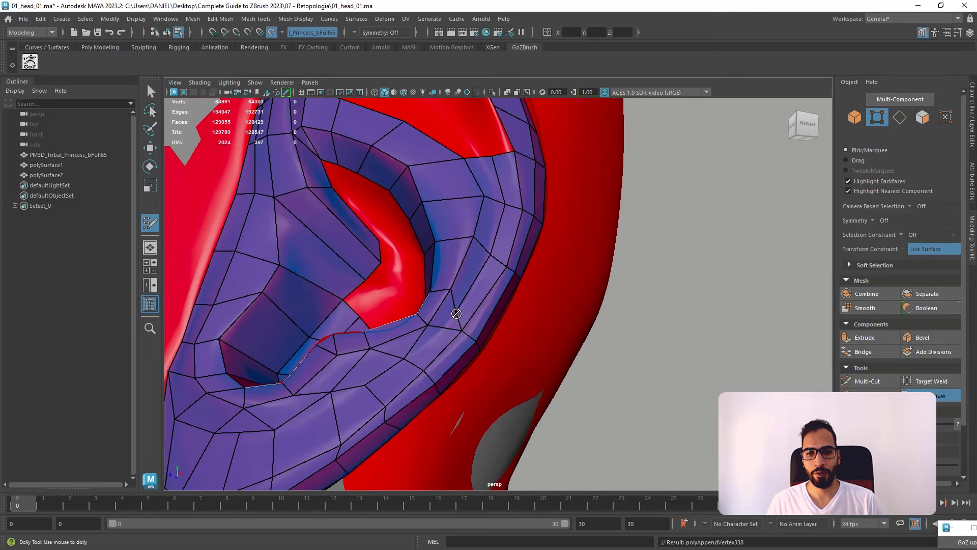
# - Connect the two selected vertices at the lower end of the antihelix with a new edge, and resume Quad Draw
pyautogui.press('w')
pyautogui.click(456, 312)
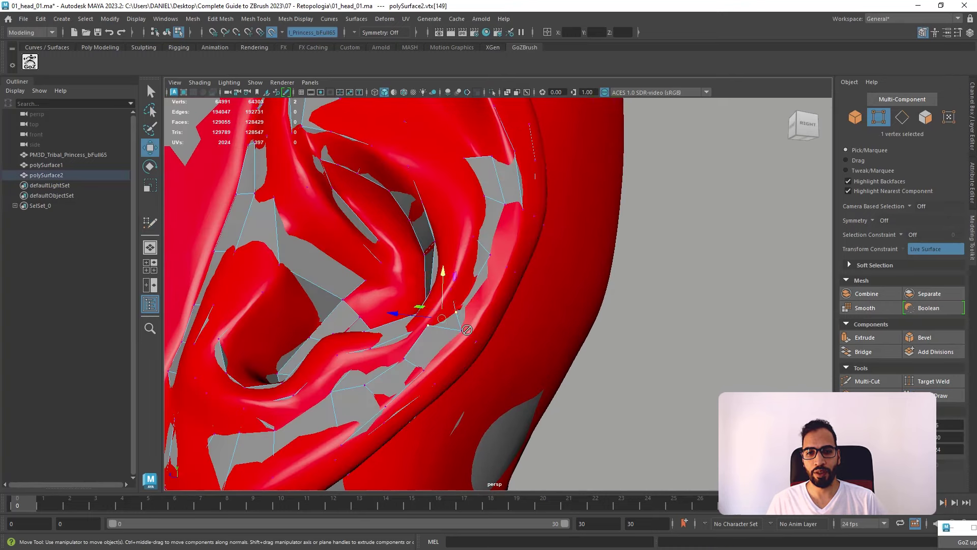
pyautogui.keyDown('shift'); pyautogui.moveTo(466, 316); pyautogui.dragTo(458, 360, button='right'); pyautogui.keyUp('shift')
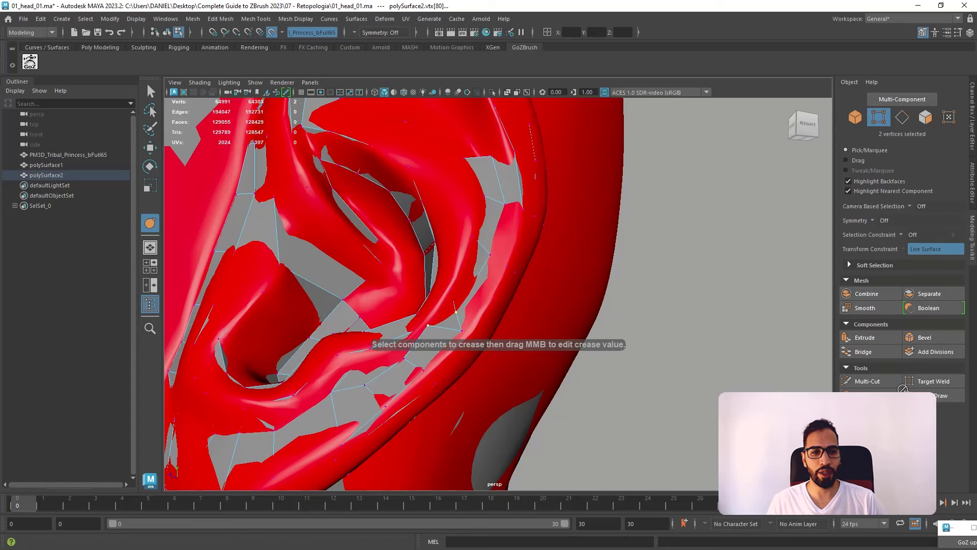
pyautogui.press('w')
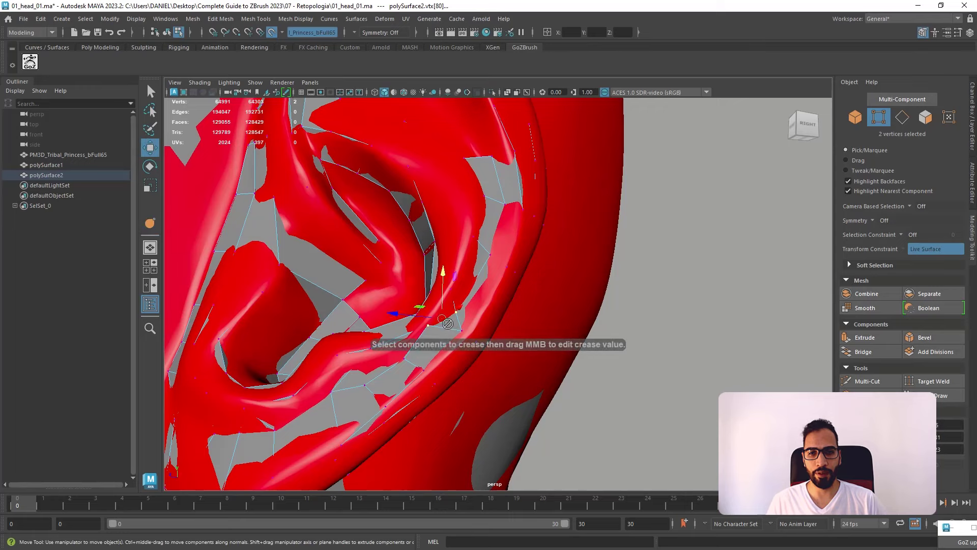
pyautogui.keyDown('shift'); pyautogui.rightClick(448, 321); pyautogui.keyUp('shift')
pyautogui.click(446, 377)
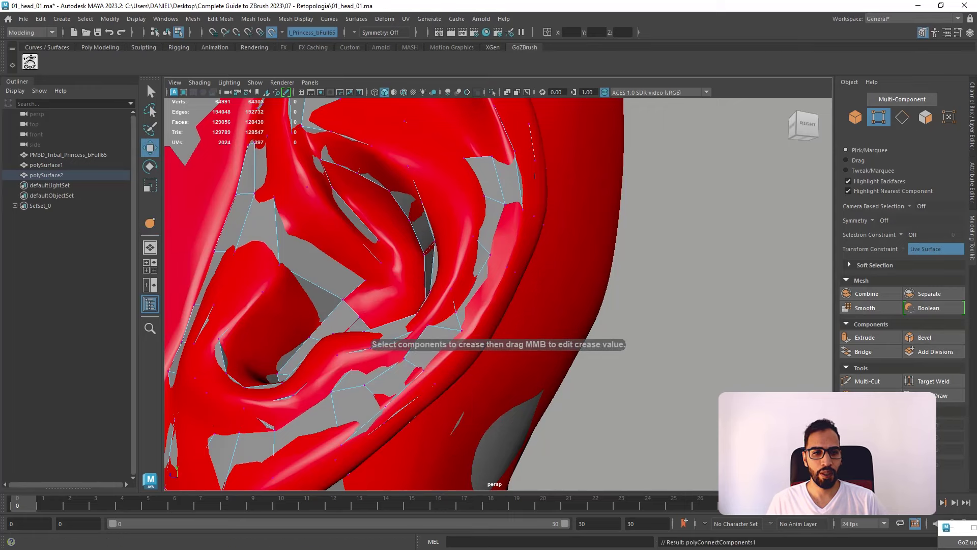
pyautogui.scroll(-5, 467, 302)
pyautogui.keyDown('alt'); pyautogui.moveTo(480, 306); pyautogui.dragTo(482, 285); pyautogui.keyUp('alt')
pyautogui.keyDown('alt'); pyautogui.moveTo(482, 301); pyautogui.dragTo(539, 382, button='right'); pyautogui.keyUp('alt')
pyautogui.keyDown('alt'); pyautogui.moveTo(432, 319); pyautogui.dragTo(472, 305); pyautogui.keyUp('alt')
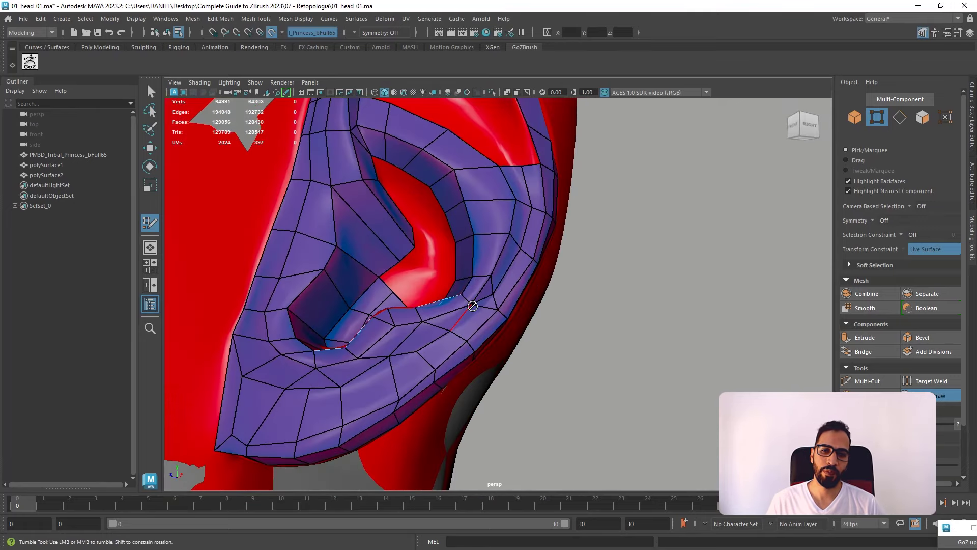
# - Add an inner row of quads beneath the upper helix rim, from its front end across the top of the ear
pyautogui.keyDown('alt'); pyautogui.moveTo(575, 295); pyautogui.dragTo(580, 399); pyautogui.keyUp('alt')
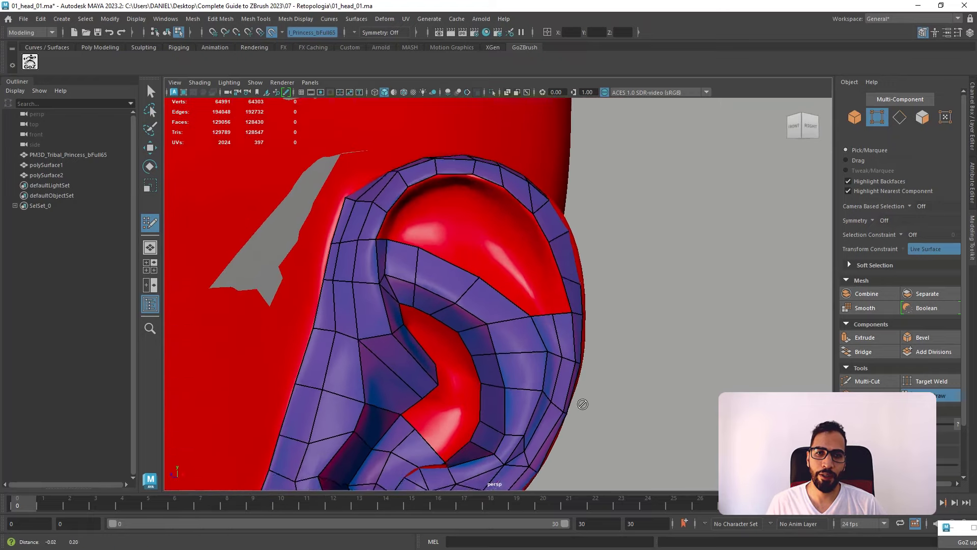
pyautogui.keyDown('alt'); pyautogui.moveTo(580, 399); pyautogui.dragTo(561, 297, button='right'); pyautogui.keyUp('alt')
pyautogui.keyDown('alt'); pyautogui.moveTo(561, 297); pyautogui.dragTo(549, 297); pyautogui.keyUp('alt')
pyautogui.keyDown('alt'); pyautogui.moveTo(550, 296); pyautogui.dragTo(632, 369, button='middle'); pyautogui.keyUp('alt')
pyautogui.keyDown('alt'); pyautogui.moveTo(633, 368); pyautogui.dragTo(534, 305, button='right'); pyautogui.keyUp('alt')
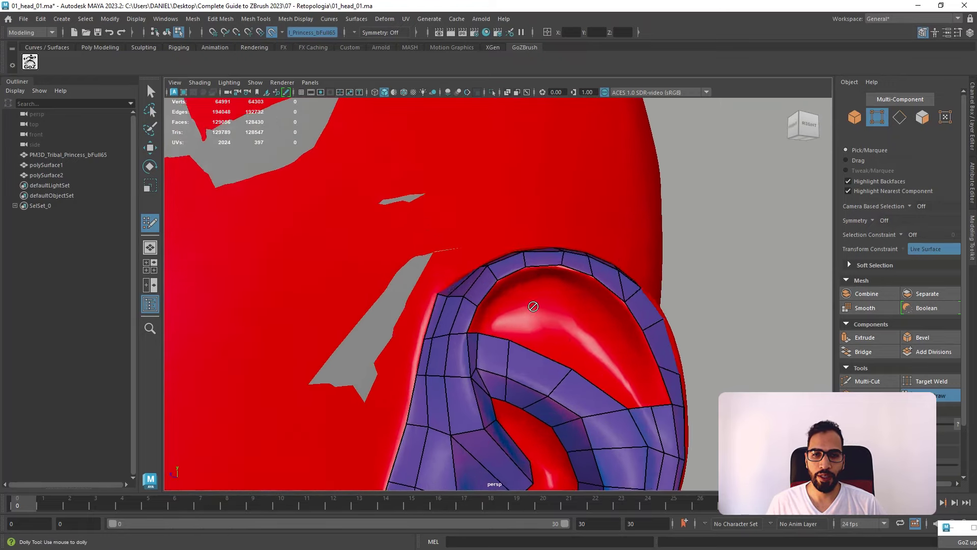
pyautogui.keyDown('alt'); pyautogui.moveTo(534, 306); pyautogui.dragTo(484, 291); pyautogui.keyUp('alt')
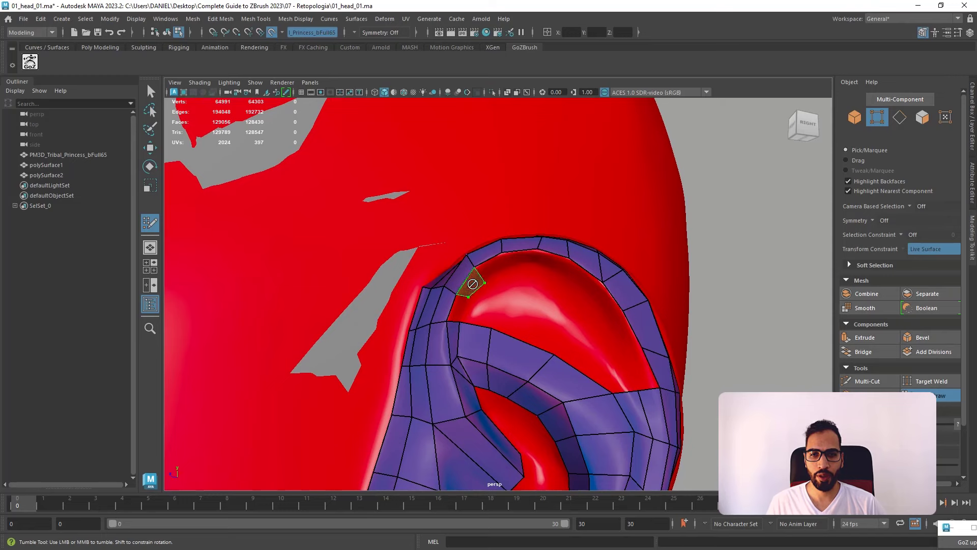
pyautogui.keyDown('shift'); pyautogui.click(522, 267); pyautogui.keyUp('shift')
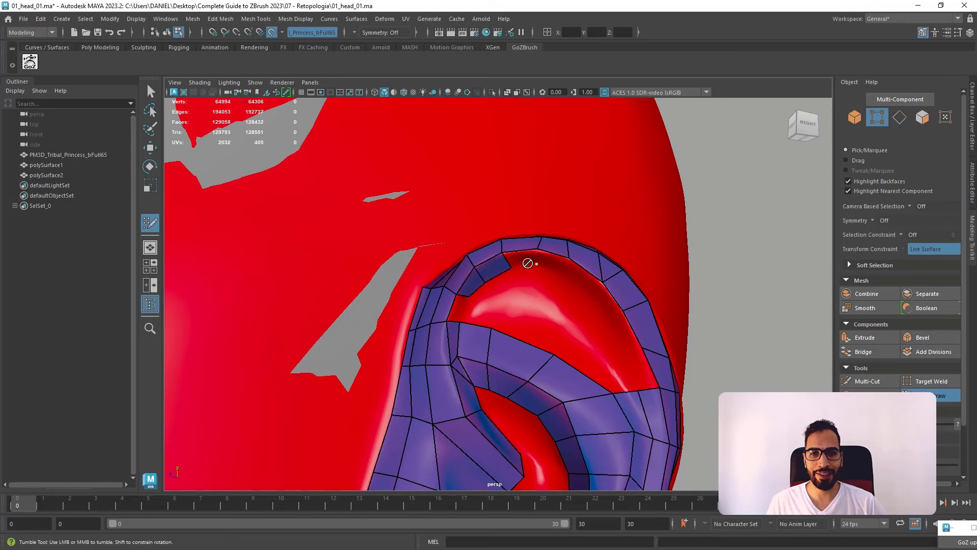
pyautogui.keyDown('shift'); pyautogui.click(530, 265); pyautogui.keyUp('shift')
pyautogui.moveTo(556, 283)
pyautogui.keyDown('alt'); pyautogui.mouseDown()
pyautogui.moveTo(585, 257)
pyautogui.moveTo(591, 265)
pyautogui.mouseUp(); pyautogui.keyUp('alt')
pyautogui.keyDown('shift'); pyautogui.click(570, 253); pyautogui.keyUp('shift')
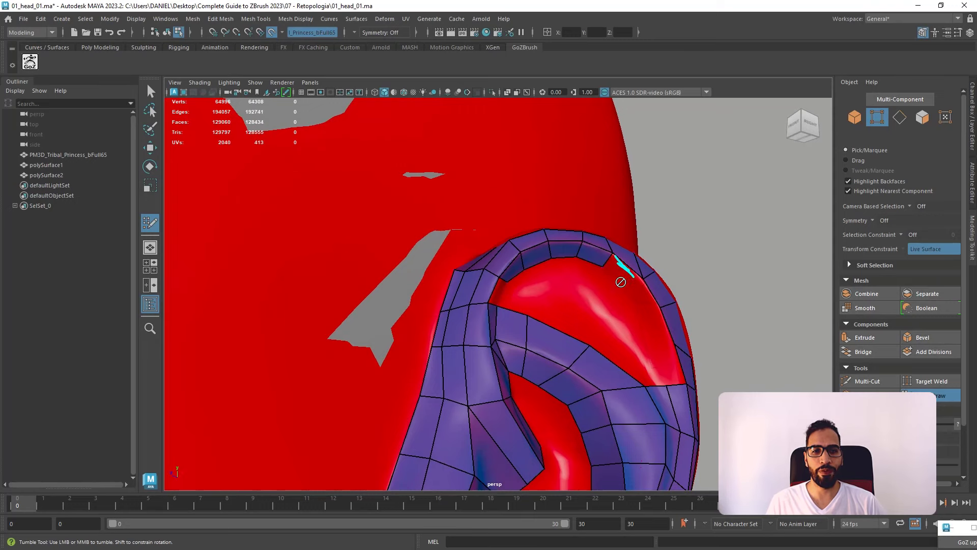
# - Continue the inner helix row down the rear side until it meets the antihelix strip
pyautogui.keyDown('alt'); pyautogui.moveTo(728, 271); pyautogui.dragTo(716, 273); pyautogui.keyUp('alt')
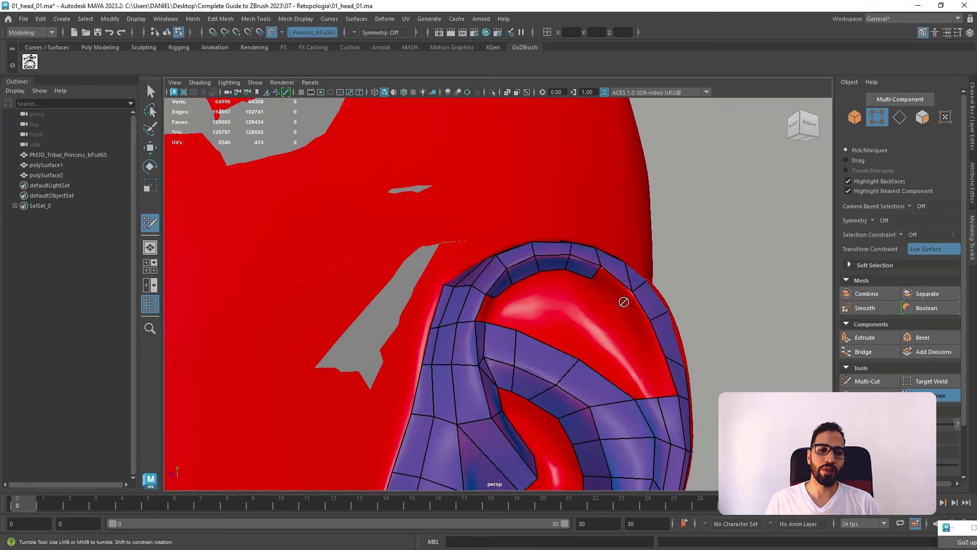
pyautogui.keyDown('shift'); pyautogui.click(614, 288); pyautogui.keyUp('shift')
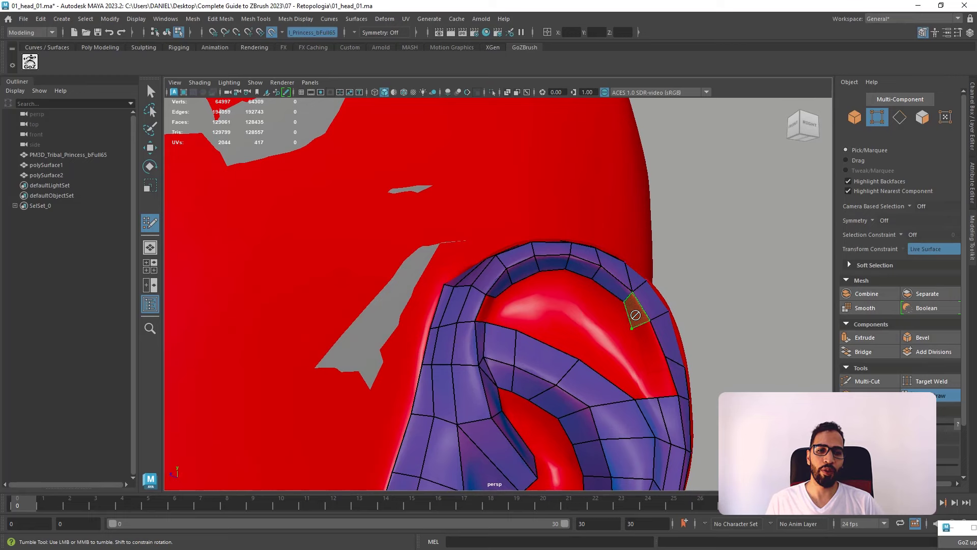
pyautogui.keyDown('shift'); pyautogui.click(649, 344); pyautogui.keyUp('shift')
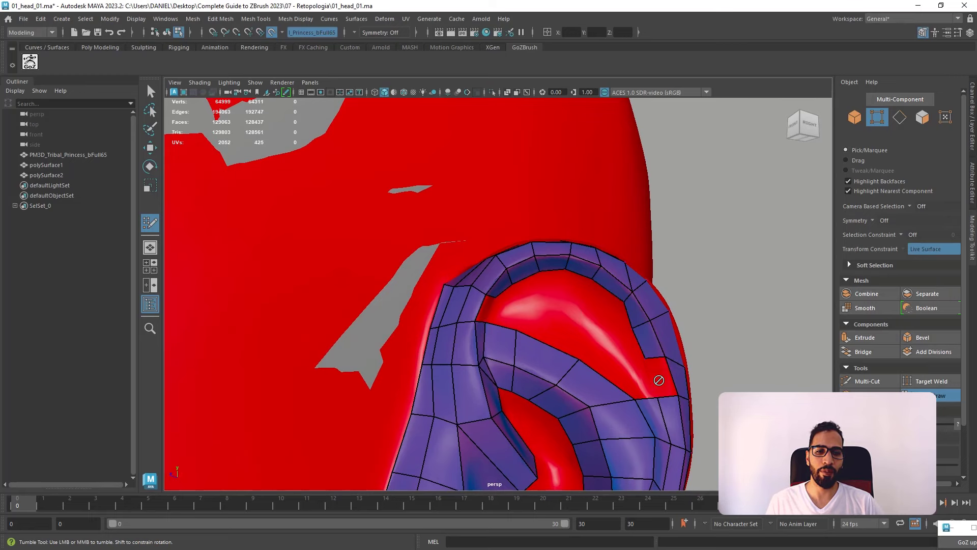
pyautogui.keyDown('shift'); pyautogui.click(662, 378); pyautogui.keyUp('shift')
pyautogui.moveTo(661, 378)
pyautogui.keyDown('alt'); pyautogui.mouseDown()
pyautogui.moveTo(622, 380)
pyautogui.moveTo(666, 303)
pyautogui.mouseUp(); pyautogui.keyUp('alt')
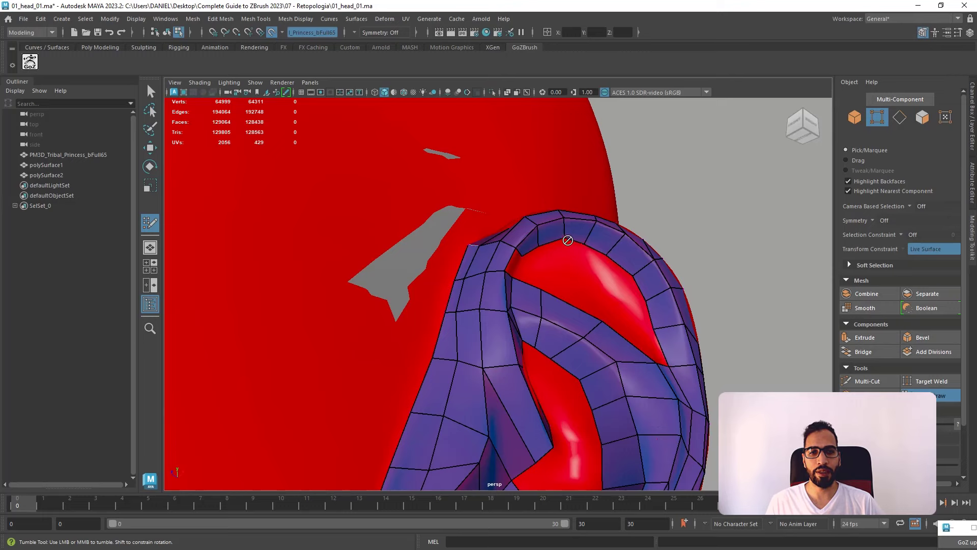
# - Fill the front end of the upper ear hollow with quads between the antihelix strip and the inner helix row
pyautogui.moveTo(564, 257)
pyautogui.keyDown('alt'); pyautogui.mouseDown()
pyautogui.moveTo(446, 299)
pyautogui.moveTo(481, 315)
pyautogui.mouseUp(); pyautogui.keyUp('alt')
pyautogui.keyDown('shift'); pyautogui.click(434, 300); pyautogui.keyUp('shift')
pyautogui.click(484, 312)
pyautogui.keyDown('shift'); pyautogui.click(482, 313); pyautogui.keyUp('shift')
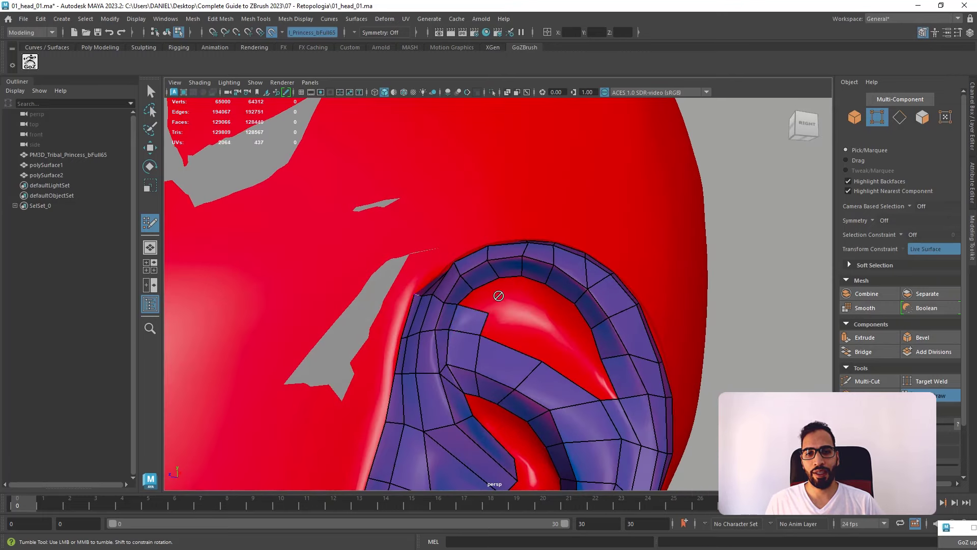
pyautogui.click(499, 301)
pyautogui.keyDown('shift'); pyautogui.click(486, 309); pyautogui.keyUp('shift')
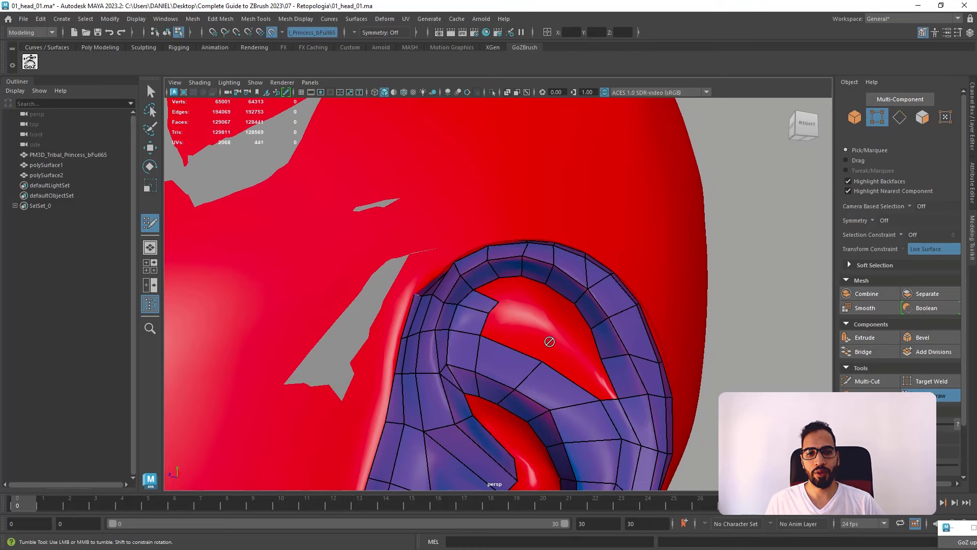
# - Fill the rear and top of the upper ear hollow with quads along the inner helix row
pyautogui.moveTo(539, 301)
pyautogui.keyDown('alt'); pyautogui.mouseDown()
pyautogui.moveTo(549, 283)
pyautogui.moveTo(576, 288)
pyautogui.mouseUp(); pyautogui.keyUp('alt')
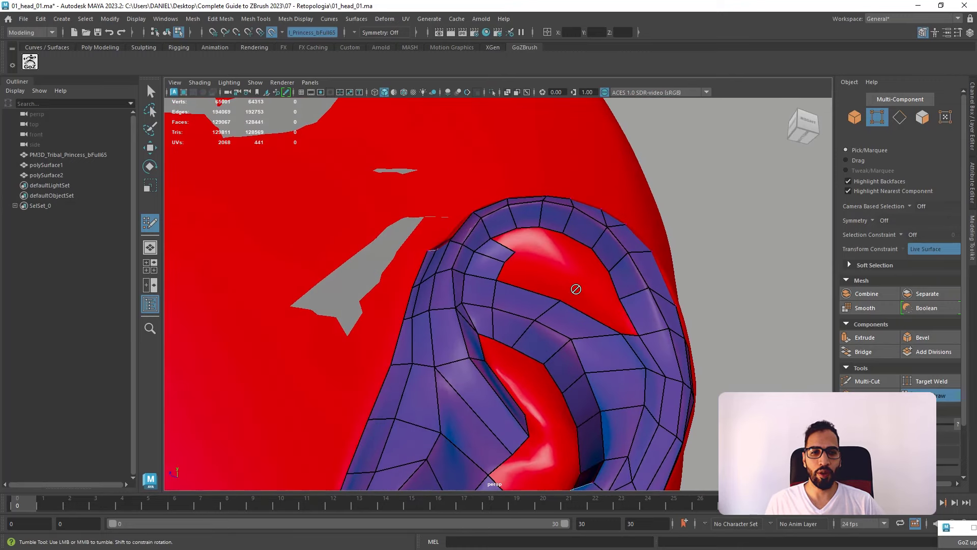
pyautogui.keyDown('shift'); pyautogui.click(610, 307); pyautogui.keyUp('shift')
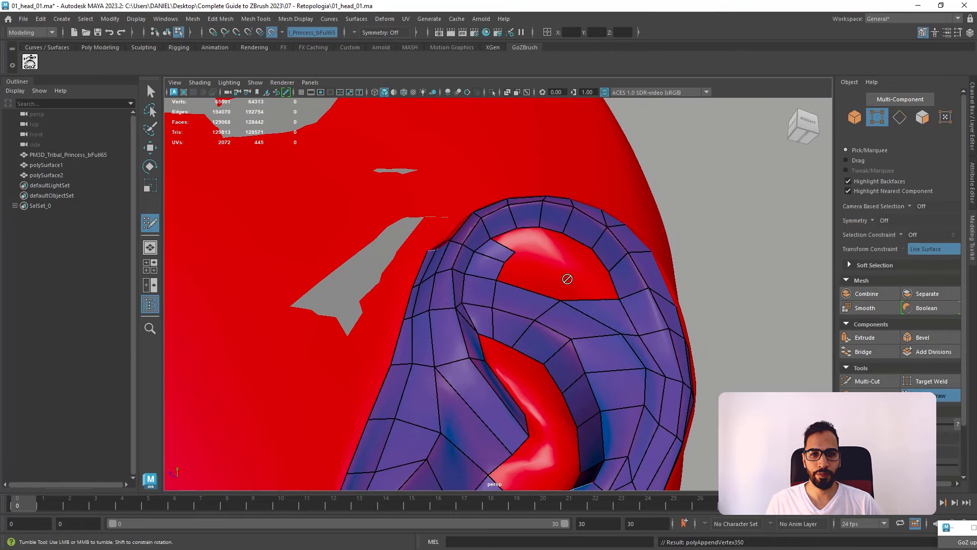
pyautogui.keyDown('shift'); pyautogui.click(586, 289); pyautogui.keyUp('shift')
pyautogui.moveTo(572, 279)
pyautogui.keyDown('alt'); pyautogui.mouseDown()
pyautogui.moveTo(578, 290)
pyautogui.moveTo(566, 299)
pyautogui.mouseUp(); pyautogui.keyUp('alt')
pyautogui.keyDown('shift'); pyautogui.click(569, 300); pyautogui.keyUp('shift')
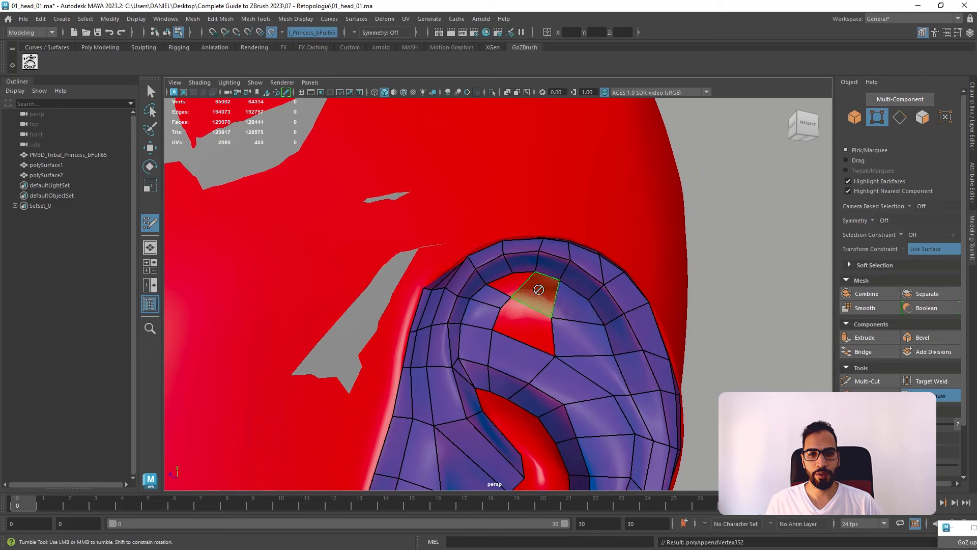
pyautogui.keyDown('shift'); pyautogui.click(519, 286); pyautogui.keyUp('shift')
pyautogui.keyDown('shift'); pyautogui.click(517, 285); pyautogui.keyUp('shift')
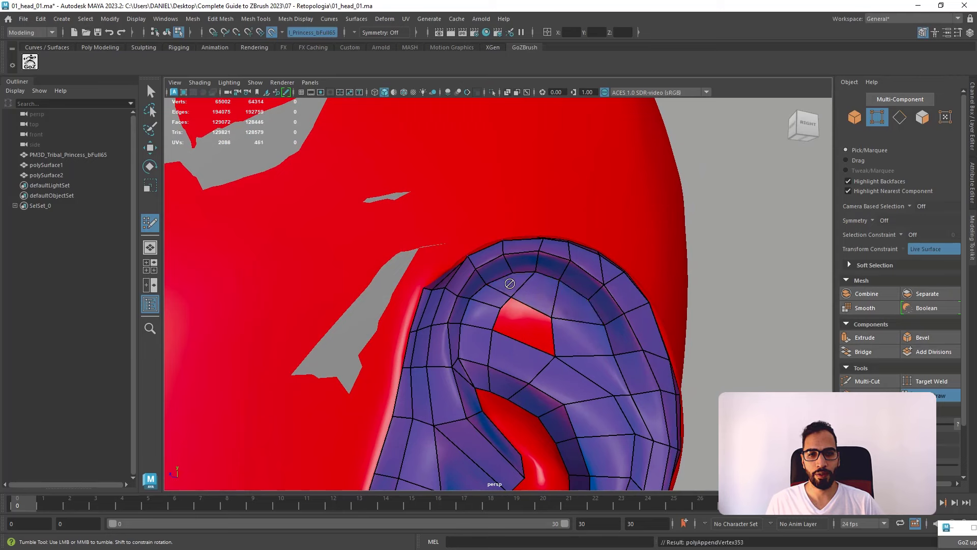
# - Close the remaining hole in the middle of the upper ear hollow with a quad and a triangle
pyautogui.keyDown('shift'); pyautogui.click(534, 330); pyautogui.keyUp('shift')
pyautogui.keyDown('shift'); pyautogui.click(508, 330); pyautogui.keyUp('shift')
pyautogui.moveTo(527, 313)
pyautogui.keyDown('shift'); pyautogui.mouseDown()
pyautogui.moveTo(565, 350)
pyautogui.moveTo(565, 310)
pyautogui.moveTo(511, 280)
pyautogui.moveTo(544, 297)
pyautogui.mouseUp(); pyautogui.keyUp('shift')
pyautogui.scroll(-2, 576, 325)
pyautogui.hotkey('ctrl', 'z')
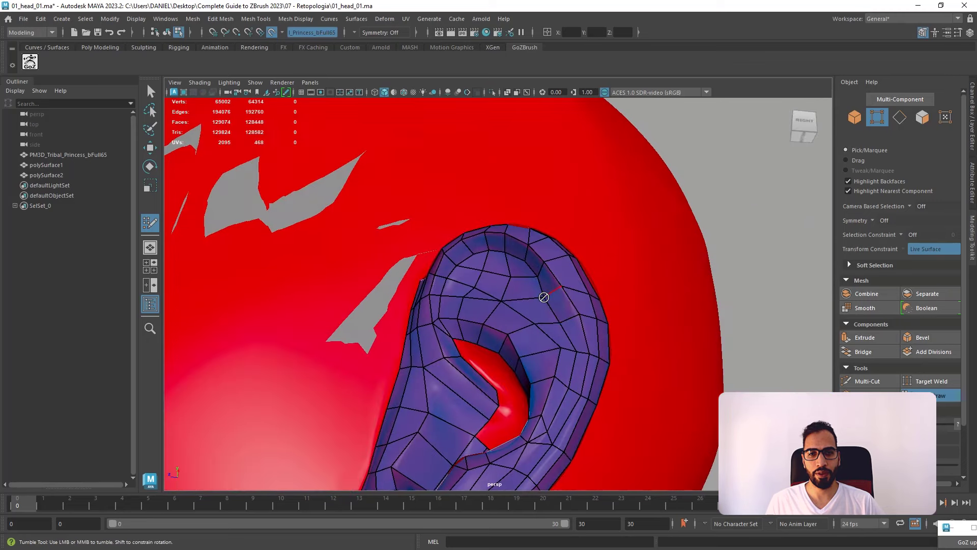
# - Delete two faces in the upper hollow and one in the rear groove, and split the faces between the holes with an edge loop
pyautogui.keyDown('ctrl'); pyautogui.keyDown('shift'); pyautogui.click(549, 315); pyautogui.keyUp('shift'); pyautogui.keyUp('ctrl')
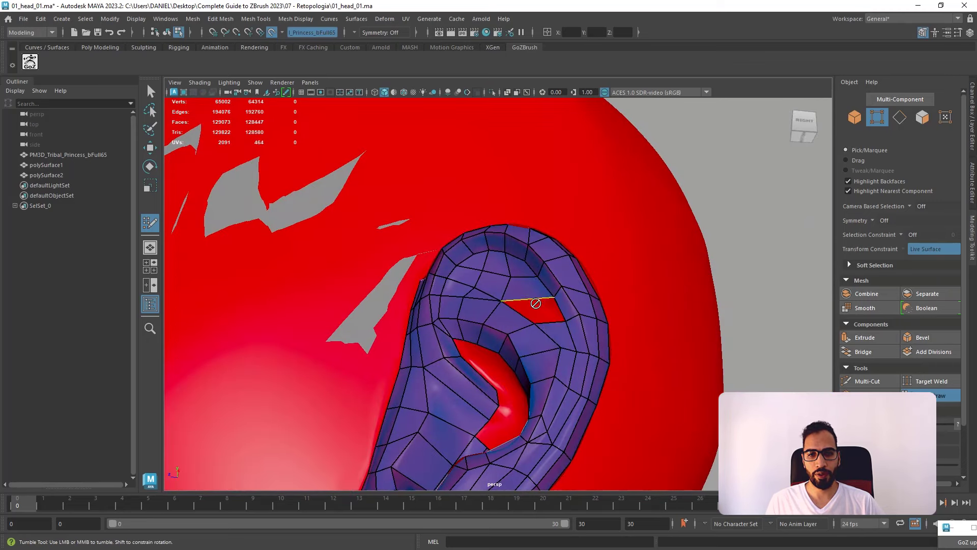
pyautogui.hotkey('ctrl', 'shift')
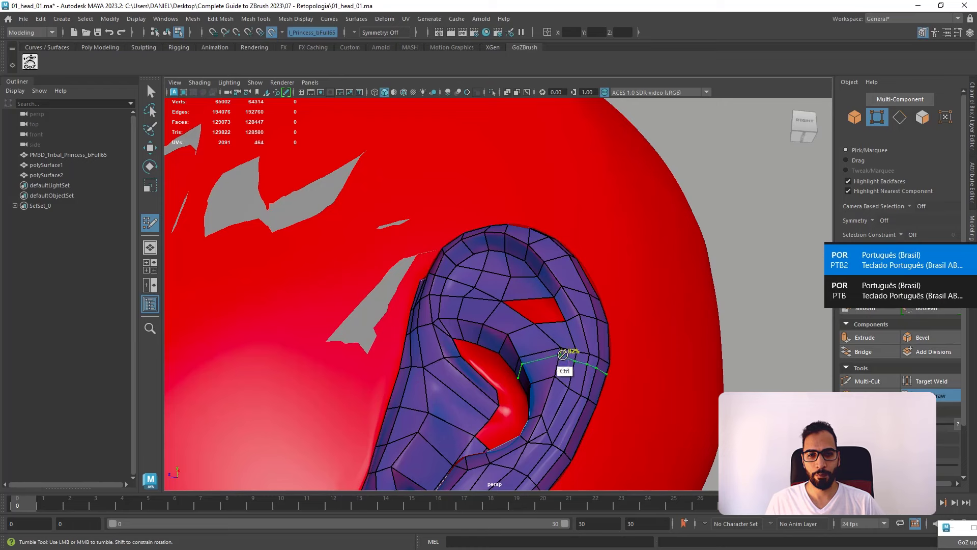
pyautogui.press('shift')
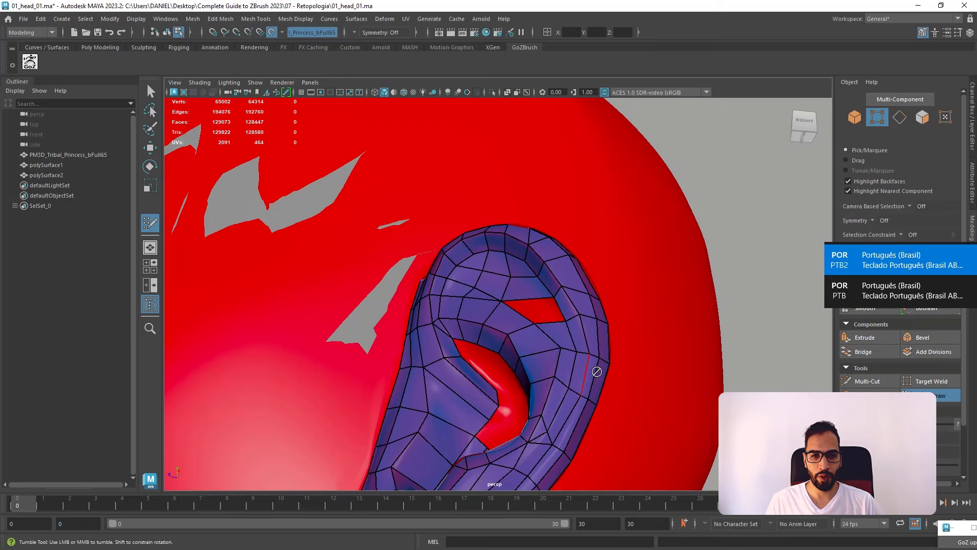
pyautogui.keyDown('alt'); pyautogui.moveTo(576, 363); pyautogui.dragTo(570, 401); pyautogui.keyUp('alt')
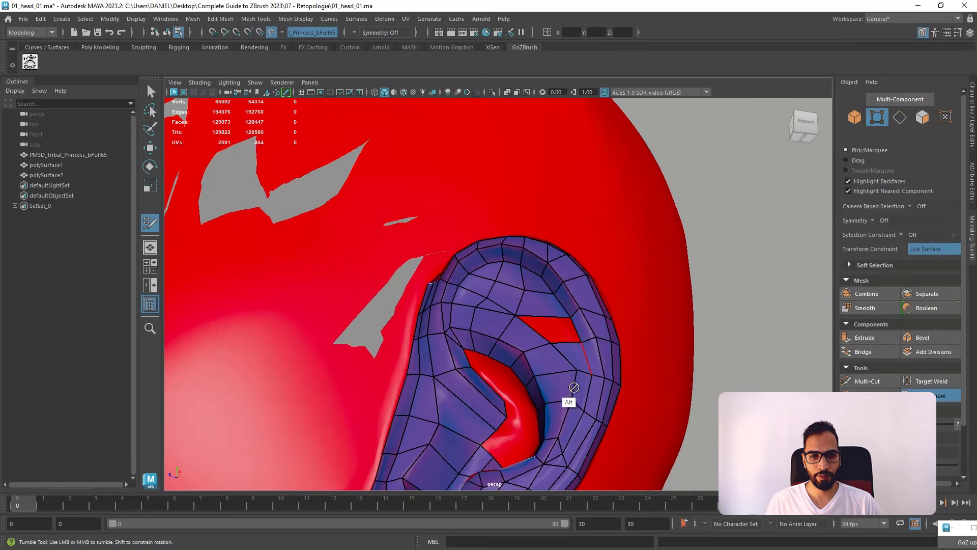
pyautogui.keyDown('alt'); pyautogui.moveTo(570, 401); pyautogui.dragTo(577, 341, button='middle'); pyautogui.keyUp('alt')
pyautogui.keyDown('alt'); pyautogui.moveTo(577, 341); pyautogui.dragTo(589, 338, button='right'); pyautogui.keyUp('alt')
pyautogui.keyDown('ctrl'); pyautogui.keyDown('shift'); pyautogui.click(617, 331); pyautogui.keyUp('shift'); pyautogui.keyUp('ctrl')
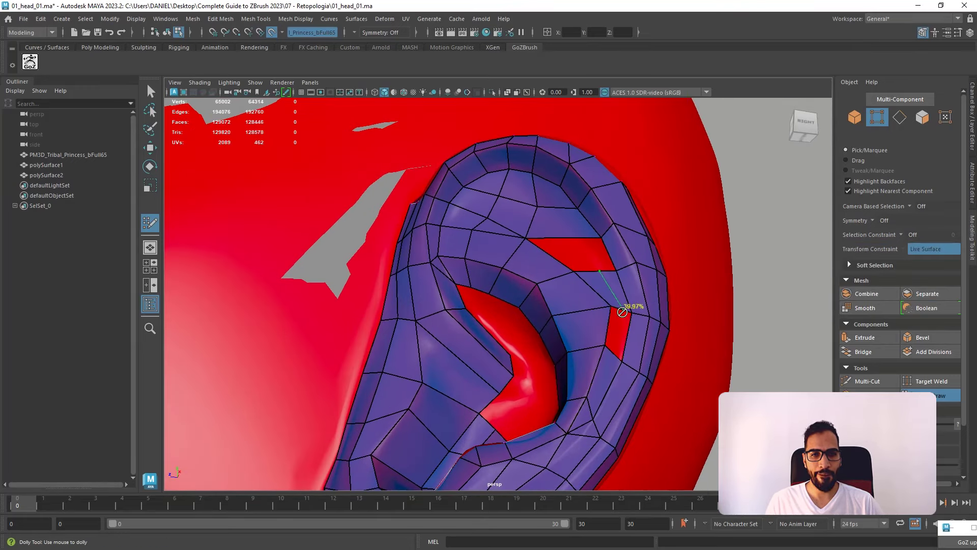
pyautogui.keyDown('ctrl'); pyautogui.click(619, 309); pyautogui.keyUp('ctrl')
pyautogui.keyDown('ctrl'); pyautogui.keyDown('shift'); pyautogui.click(582, 249); pyautogui.keyUp('shift'); pyautogui.keyUp('ctrl')
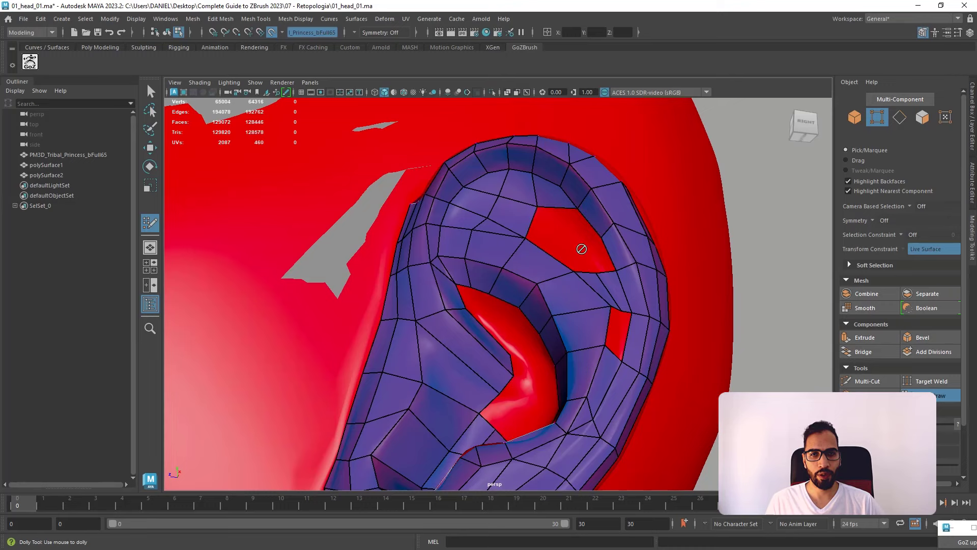
# - Refill the hole in the upper hollow with quads and weld the leftover triangular gap shut at its rear corner
pyautogui.keyDown('alt'); pyautogui.moveTo(582, 247); pyautogui.dragTo(557, 270); pyautogui.keyUp('alt')
pyautogui.keyDown('shift'); pyautogui.click(567, 281); pyautogui.keyUp('shift')
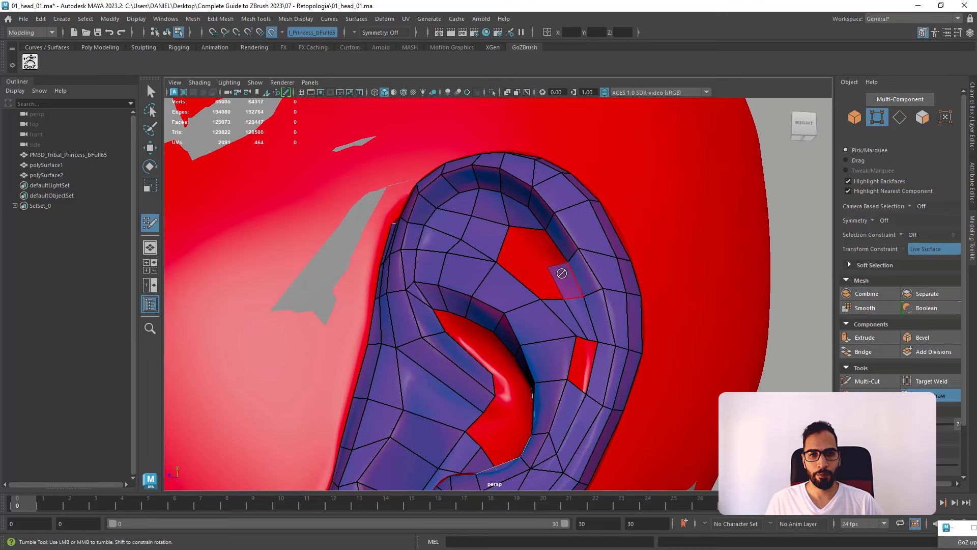
pyautogui.keyDown('shift'); pyautogui.click(543, 249); pyautogui.keyUp('shift')
pyautogui.keyDown('shift'); pyautogui.click(538, 271); pyautogui.keyUp('shift')
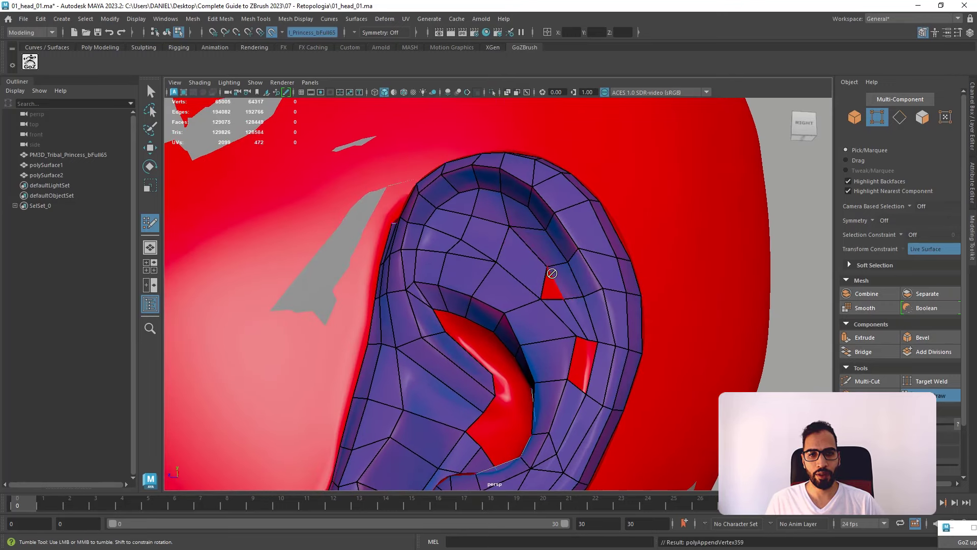
pyautogui.moveTo(563, 301); pyautogui.dragTo(625, 325)
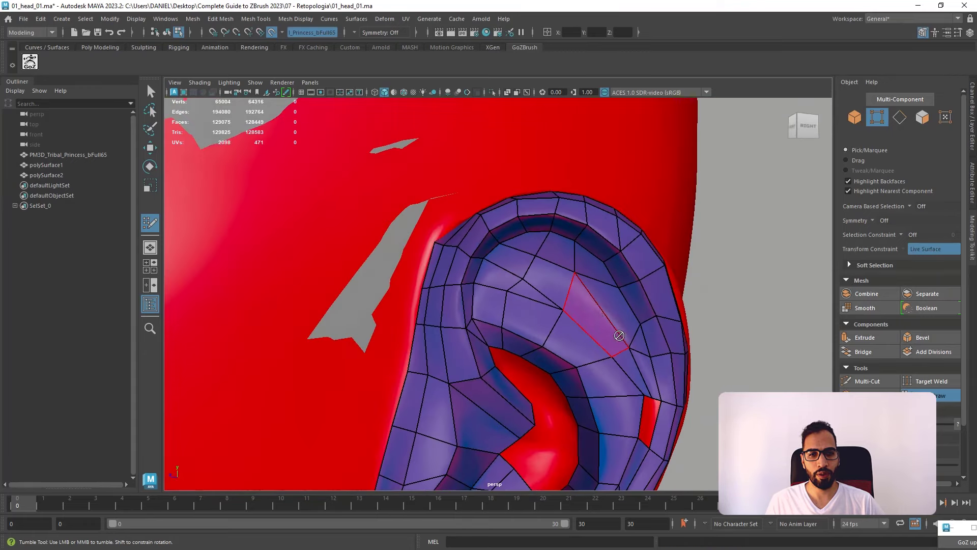
pyautogui.keyDown('alt'); pyautogui.moveTo(634, 396); pyautogui.dragTo(595, 330, button='middle'); pyautogui.keyUp('alt')
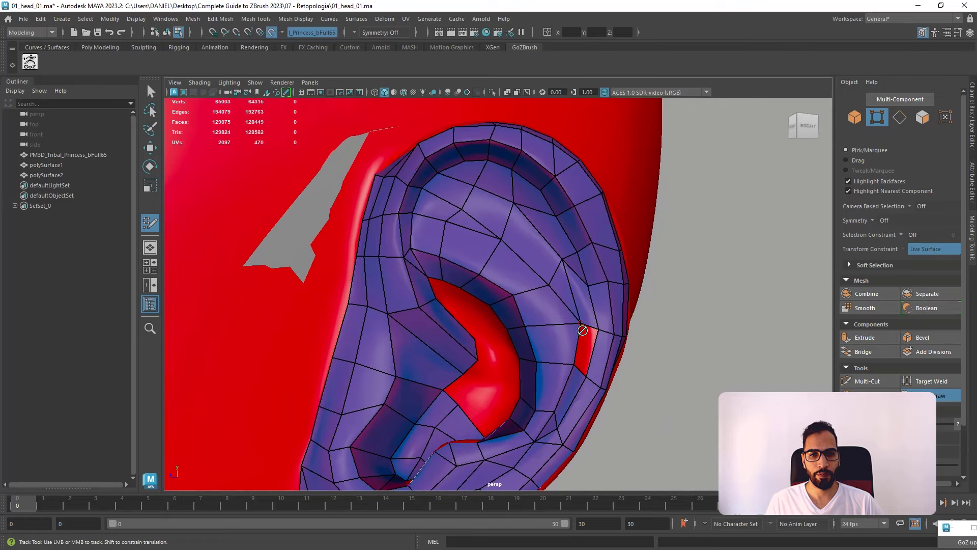
# - Undo the last fill and vertex weld at the rear groove hole, and close it with a quad and a triangle
pyautogui.keyDown('shift'); pyautogui.click(585, 350); pyautogui.keyUp('shift')
pyautogui.keyDown('alt'); pyautogui.moveTo(591, 318); pyautogui.dragTo(555, 293); pyautogui.keyUp('alt')
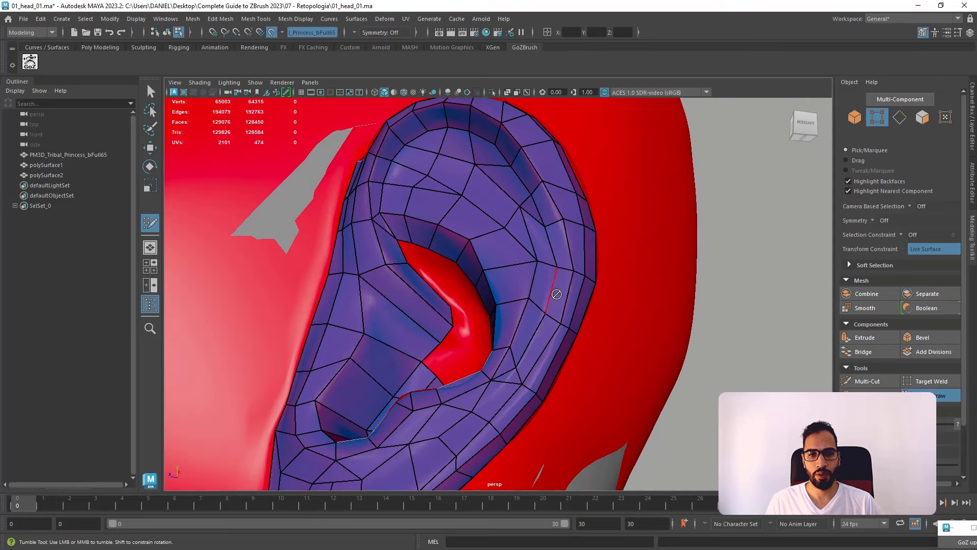
pyautogui.hotkey('ctrl', 'z')
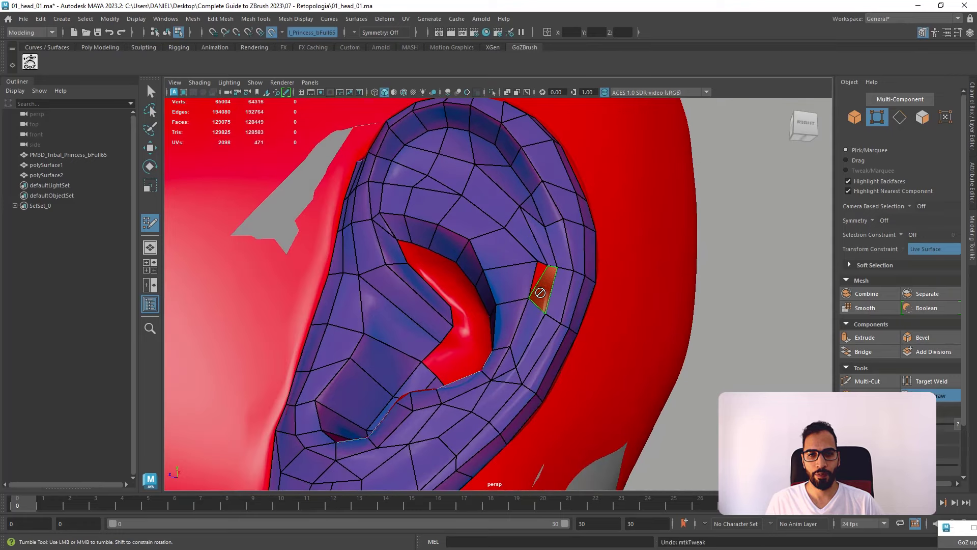
pyautogui.keyDown('shift'); pyautogui.click(541, 293); pyautogui.keyUp('shift')
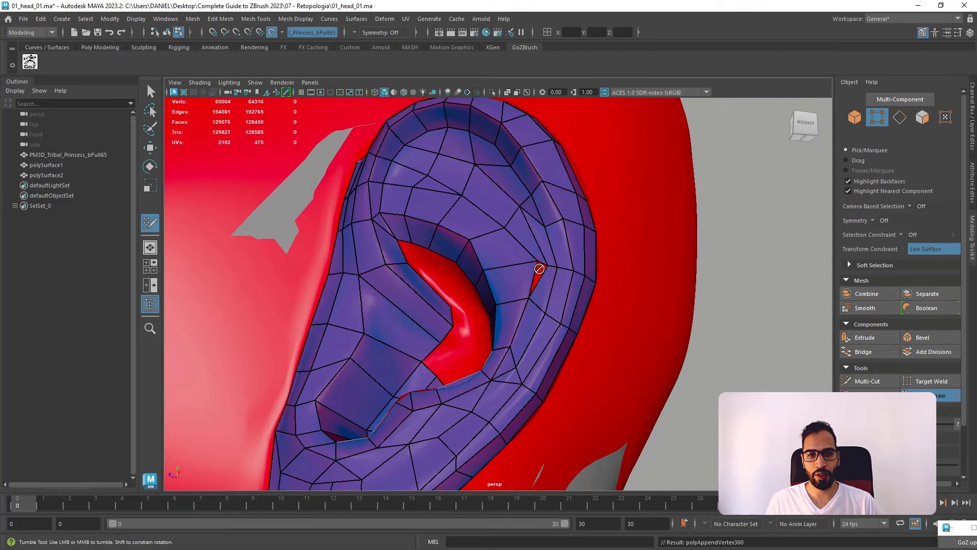
pyautogui.keyDown('alt'); pyautogui.moveTo(540, 269); pyautogui.dragTo(416, 309); pyautogui.keyUp('alt')
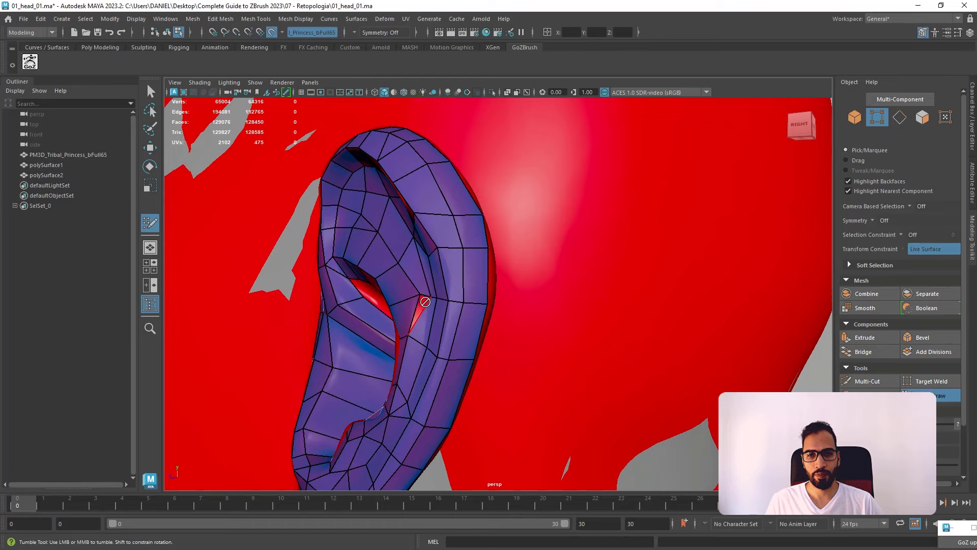
pyautogui.scroll(5, 475, 346)
pyautogui.keyDown('shift'); pyautogui.click(599, 365); pyautogui.keyUp('shift')
pyautogui.moveTo(599, 365); pyautogui.dragTo(574, 365)
# - Fill the upper part of the concha opening with quads between the antihelix edge and the front inner ear faces
pyautogui.scroll(-5, 544, 349)
pyautogui.moveTo(543, 335)
pyautogui.keyDown('alt'); pyautogui.mouseDown()
pyautogui.moveTo(581, 333)
pyautogui.moveTo(537, 234)
pyautogui.moveTo(495, 240)
pyautogui.moveTo(539, 255)
pyautogui.mouseUp(); pyautogui.keyUp('alt')
pyautogui.scroll(-4, 485, 258)
pyautogui.scroll(5, 560, 265)
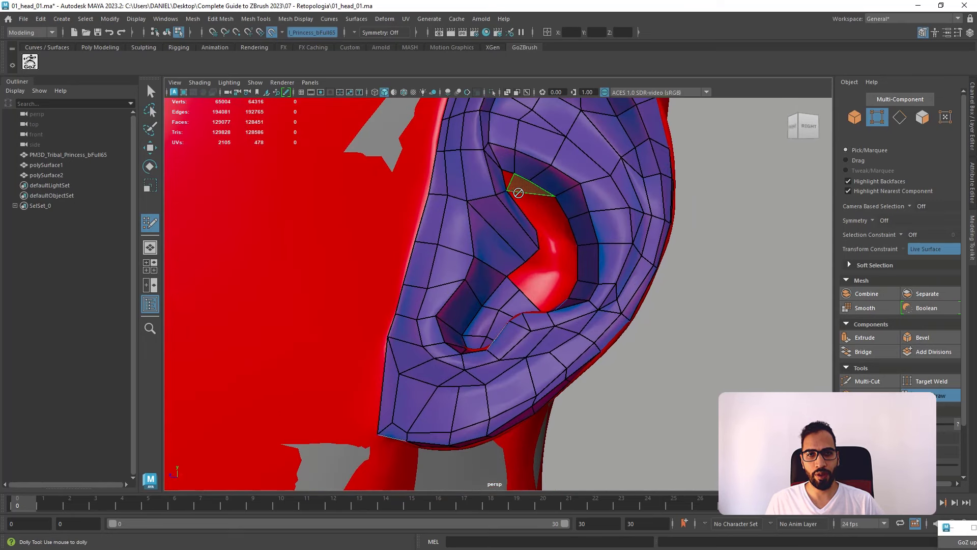
pyautogui.keyDown('shift'); pyautogui.click(510, 182); pyautogui.keyUp('shift')
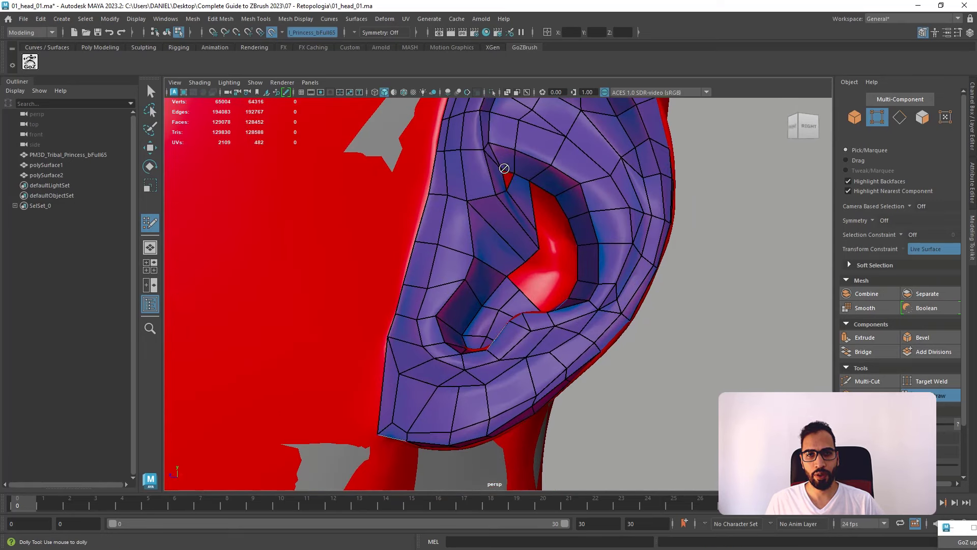
pyautogui.keyDown('shift'); pyautogui.click(548, 209); pyautogui.keyUp('shift')
pyautogui.keyDown('shift'); pyautogui.click(554, 237); pyautogui.keyUp('shift')
# - Undo the triangle in the lower concha opening and close the hole with quads
pyautogui.keyDown('alt'); pyautogui.moveTo(566, 268); pyautogui.dragTo(548, 292); pyautogui.keyUp('alt')
pyautogui.keyDown('shift'); pyautogui.click(549, 293); pyautogui.keyUp('shift')
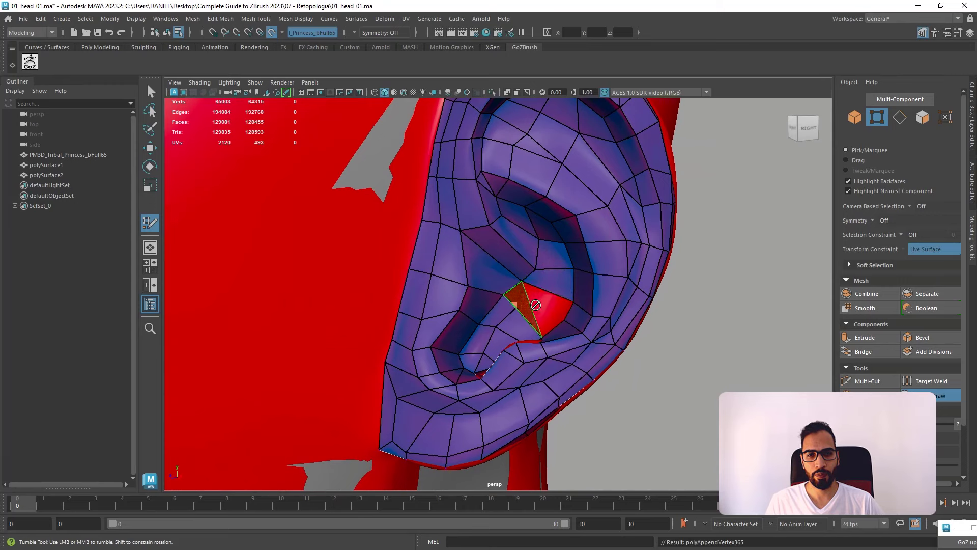
pyautogui.hotkey('ctrl', 'z')
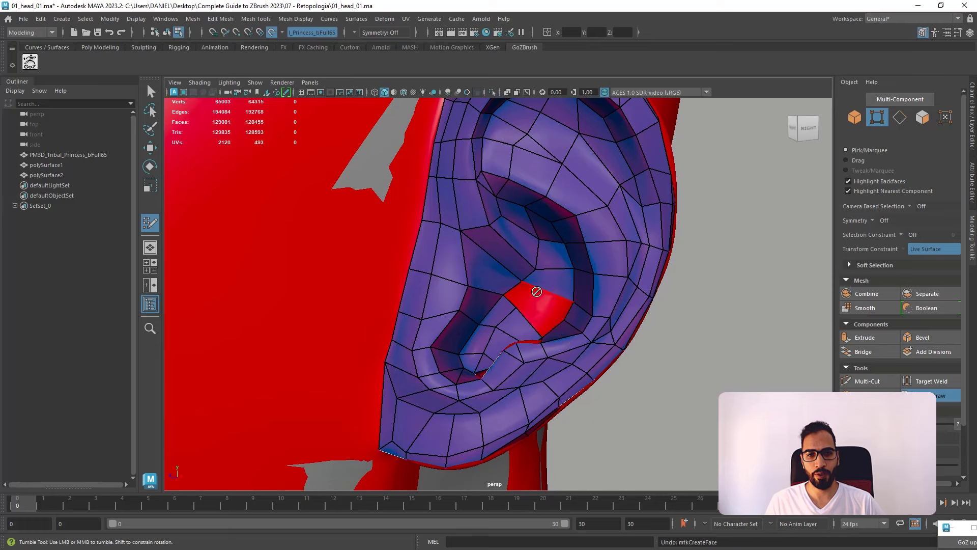
pyautogui.keyDown('shift'); pyautogui.click(536, 293); pyautogui.keyUp('shift')
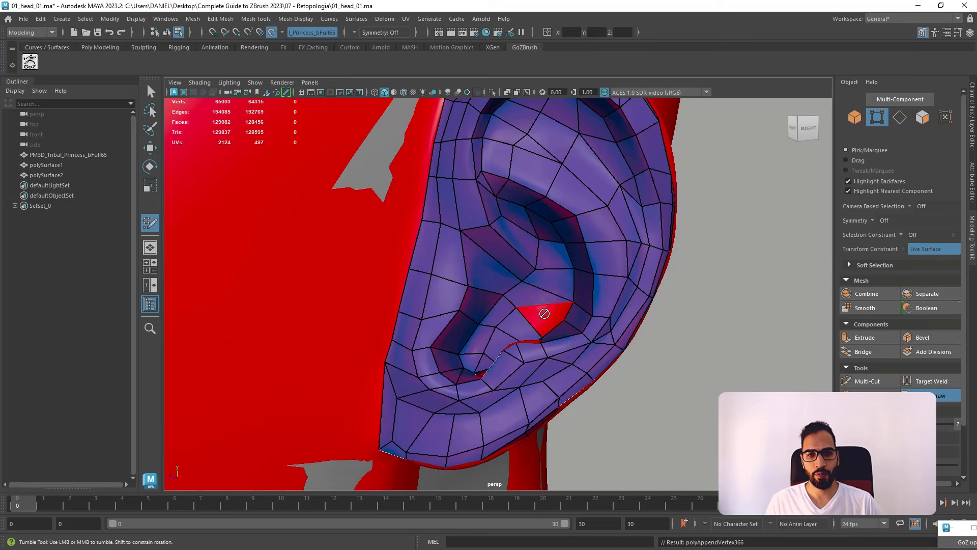
# - Fill a row of quads along the back of the lower ear rim, from the lobe upward
pyautogui.moveTo(568, 326)
pyautogui.keyDown('alt'); pyautogui.mouseDown()
pyautogui.moveTo(600, 345)
pyautogui.moveTo(558, 331)
pyautogui.moveTo(618, 325)
pyautogui.moveTo(587, 334)
pyautogui.moveTo(575, 323)
pyautogui.mouseUp(); pyautogui.keyUp('alt')
pyautogui.keyDown('alt'); pyautogui.moveTo(576, 324); pyautogui.dragTo(491, 234, button='right'); pyautogui.keyUp('alt')
pyautogui.keyDown('alt'); pyautogui.moveTo(491, 233); pyautogui.dragTo(482, 277); pyautogui.keyUp('alt')
pyautogui.keyDown('alt'); pyautogui.moveTo(482, 276); pyautogui.dragTo(499, 319, button='right'); pyautogui.keyUp('alt')
pyautogui.keyDown('alt'); pyautogui.moveTo(499, 319); pyautogui.dragTo(435, 399); pyautogui.keyUp('alt')
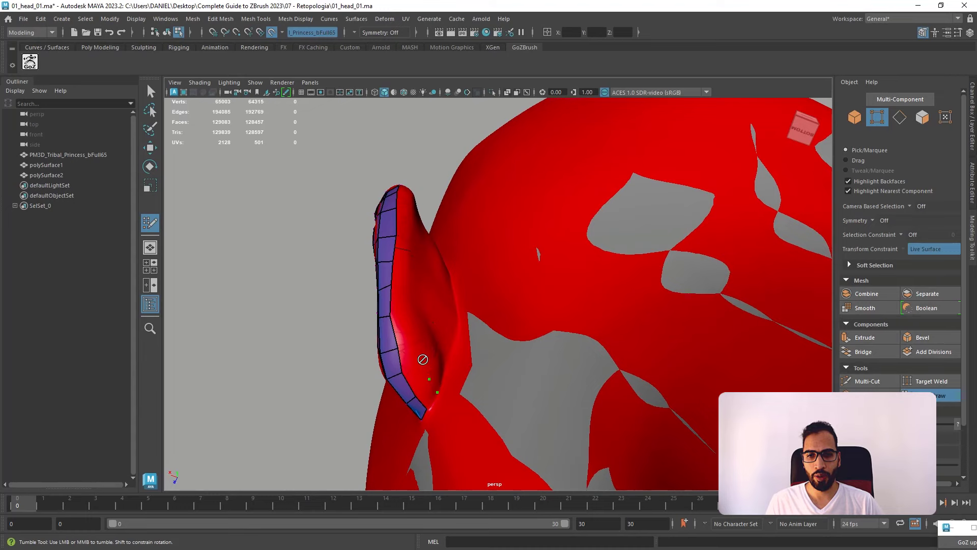
pyautogui.keyDown('shift'); pyautogui.click(402, 326); pyautogui.keyUp('shift')
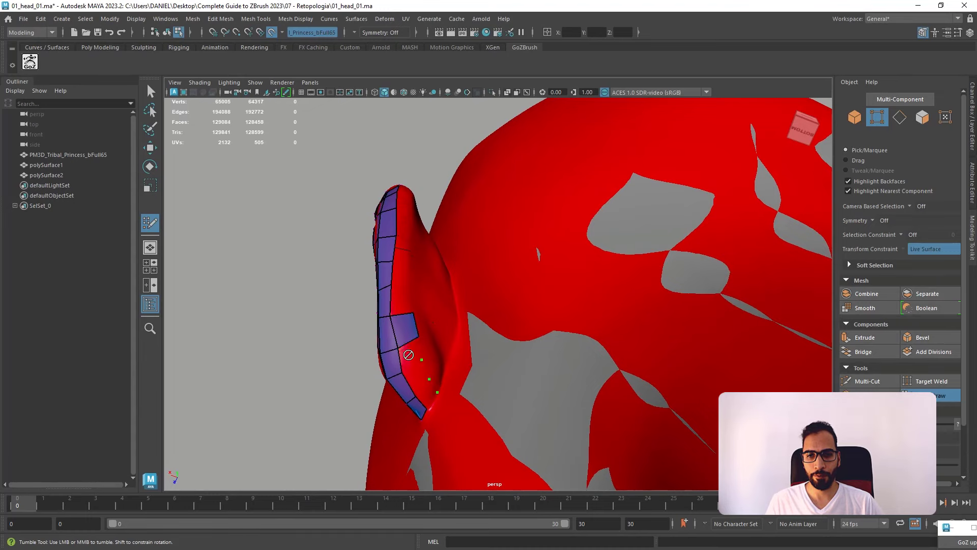
pyautogui.keyDown('shift'); pyautogui.click(413, 378); pyautogui.keyUp('shift')
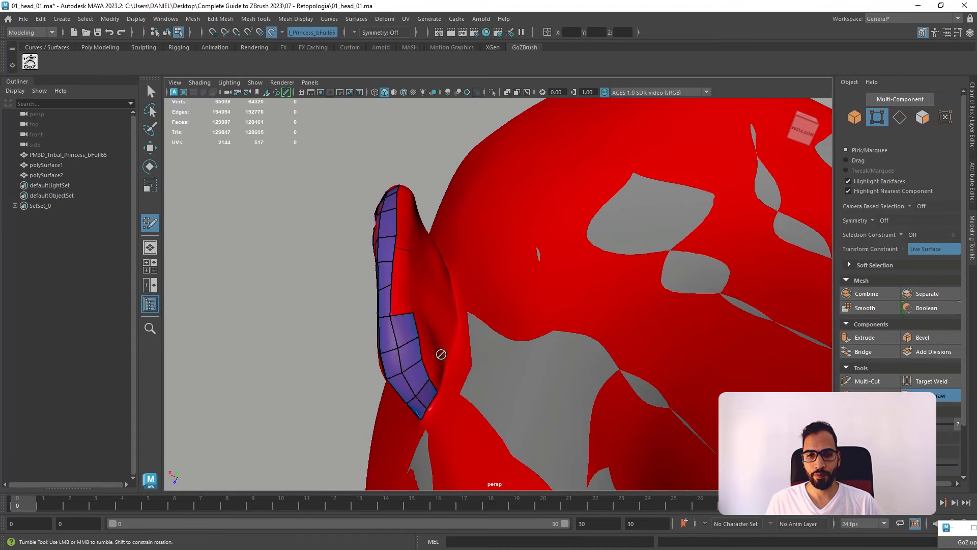
# - Extend the quad strip up the back of the ear rim towards its middle
pyautogui.keyDown('alt'); pyautogui.moveTo(441, 354); pyautogui.dragTo(415, 328); pyautogui.keyUp('alt')
pyautogui.keyDown('shift'); pyautogui.click(404, 317); pyautogui.keyUp('shift')
pyautogui.keyDown('shift'); pyautogui.click(404, 345); pyautogui.keyUp('shift')
pyautogui.keyDown('shift'); pyautogui.click(397, 294); pyautogui.keyUp('shift')
pyautogui.moveTo(411, 273)
pyautogui.keyDown('alt'); pyautogui.mouseDown()
pyautogui.moveTo(416, 292)
pyautogui.moveTo(399, 255)
pyautogui.mouseUp(); pyautogui.keyUp('alt')
pyautogui.keyDown('shift'); pyautogui.click(388, 269); pyautogui.keyUp('shift')
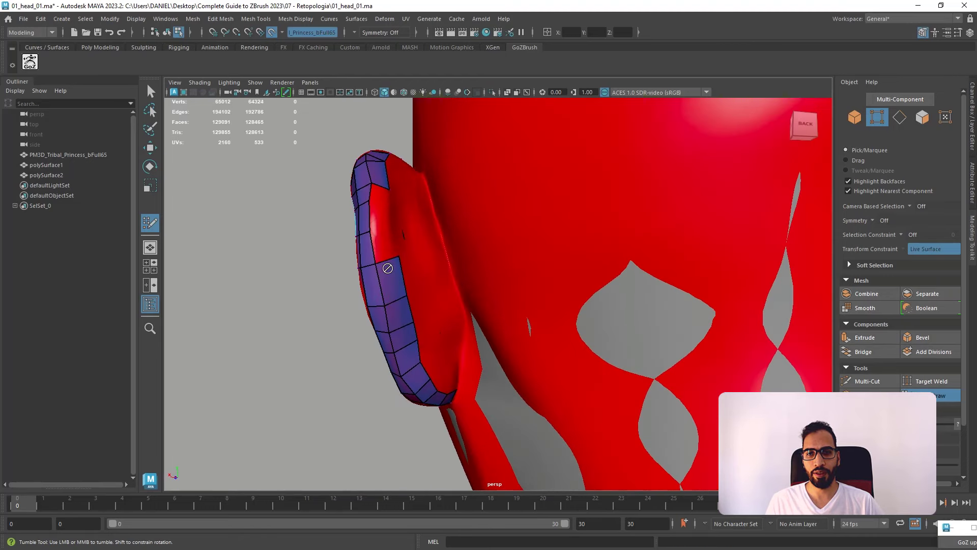
# - Join the strip behind the ear rim to the top faces with quads and weld its stray vertices
pyautogui.keyDown('shift'); pyautogui.click(388, 232); pyautogui.keyUp('shift')
pyautogui.keyDown('shift'); pyautogui.click(380, 213); pyautogui.keyUp('shift')
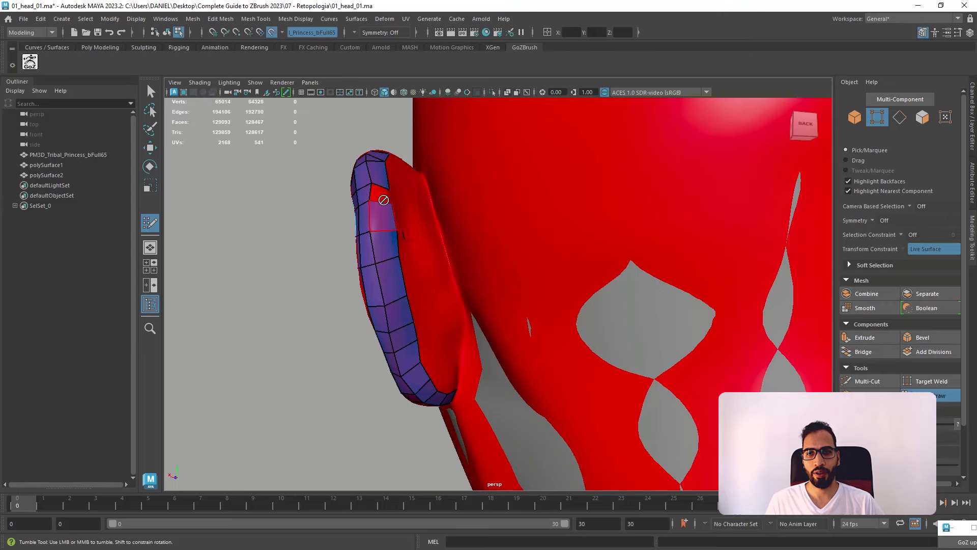
pyautogui.keyDown('shift'); pyautogui.click(381, 194); pyautogui.keyUp('shift')
pyautogui.moveTo(371, 183); pyautogui.dragTo(368, 181)
pyautogui.keyDown('alt'); pyautogui.moveTo(413, 238); pyautogui.dragTo(385, 249); pyautogui.keyUp('alt')
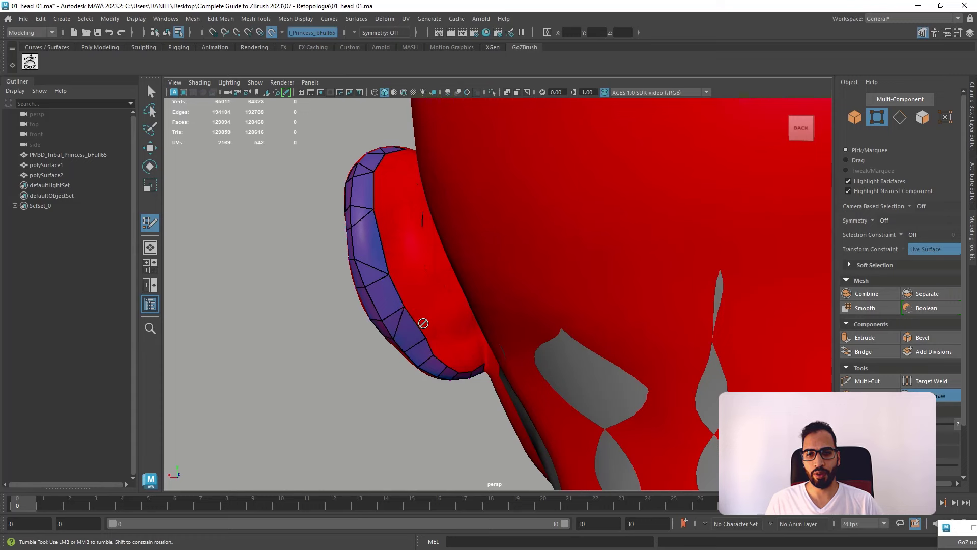
pyautogui.keyDown('alt'); pyautogui.moveTo(423, 323); pyautogui.dragTo(429, 356); pyautogui.keyUp('alt')
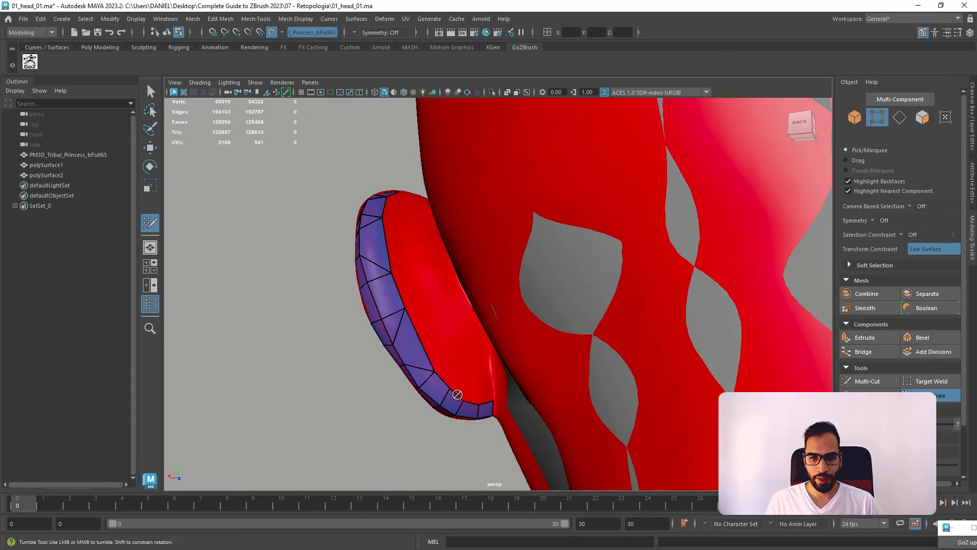
# - Leave Quad Draw, select polySurface1 and polySurface2 in object mode, and combine them into one mesh
pyautogui.moveTo(427, 360)
pyautogui.keyDown('alt'); pyautogui.mouseDown()
pyautogui.moveTo(448, 307)
pyautogui.moveTo(449, 338)
pyautogui.moveTo(443, 270)
pyautogui.moveTo(475, 344)
pyautogui.moveTo(496, 327)
pyautogui.moveTo(530, 342)
pyautogui.moveTo(478, 363)
pyautogui.moveTo(461, 345)
pyautogui.moveTo(445, 349)
pyautogui.moveTo(523, 304)
pyautogui.moveTo(503, 323)
pyautogui.moveTo(530, 323)
pyautogui.moveTo(379, 292)
pyautogui.moveTo(615, 316)
pyautogui.mouseUp(); pyautogui.keyUp('alt')
pyautogui.press('w')
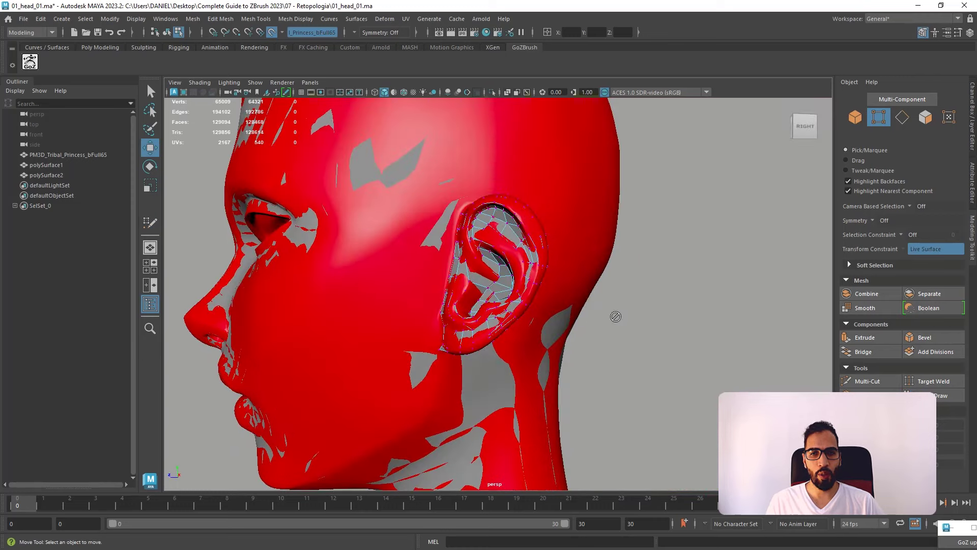
pyautogui.moveTo(696, 286); pyautogui.dragTo(563, 211, button='right')
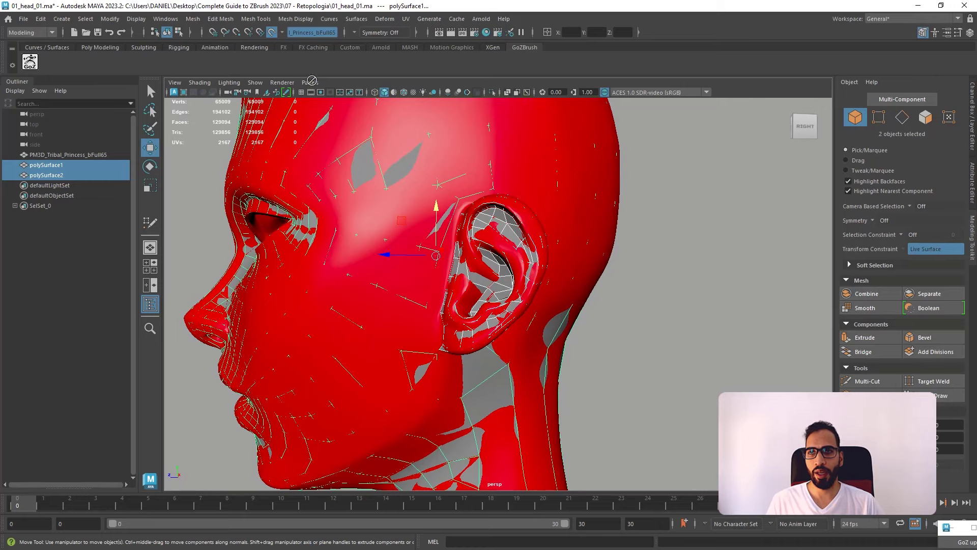
pyautogui.click(193, 19)
pyautogui.click(206, 60)
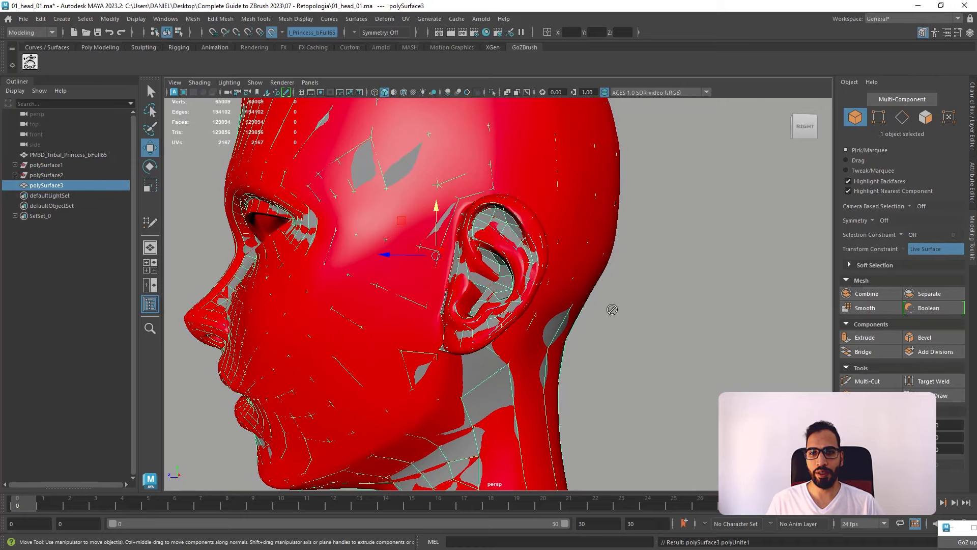
# - Activate Quad Draw on the combined mesh and bridge the middle of the gap between cheek and front ear edge with quads
pyautogui.click(935, 395)
pyautogui.moveTo(702, 368)
pyautogui.keyDown('alt'); pyautogui.mouseDown()
pyautogui.moveTo(648, 341)
pyautogui.moveTo(440, 332)
pyautogui.moveTo(593, 351)
pyautogui.moveTo(583, 359)
pyautogui.mouseUp(); pyautogui.keyUp('alt')
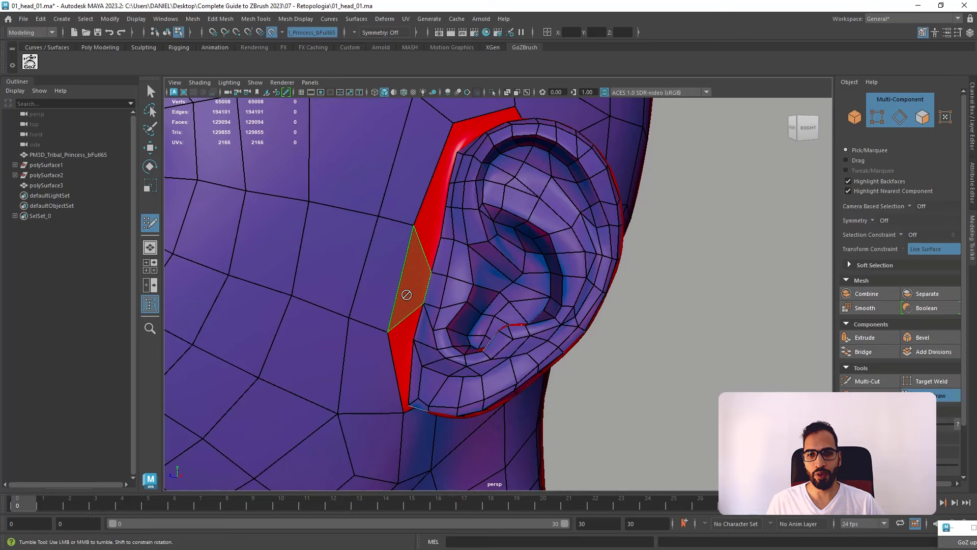
pyautogui.keyDown('shift'); pyautogui.click(406, 294); pyautogui.keyUp('shift')
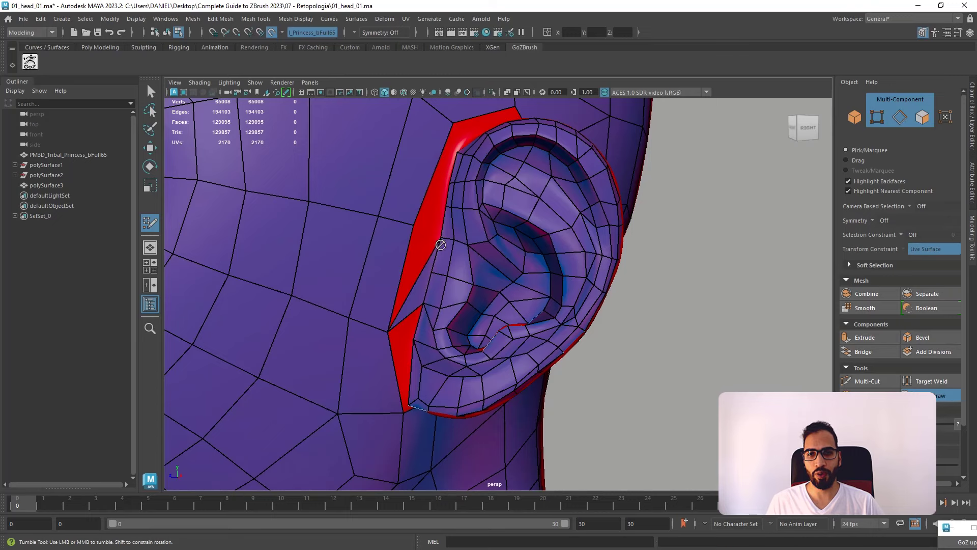
pyautogui.keyDown('shift'); pyautogui.click(413, 257); pyautogui.keyUp('shift')
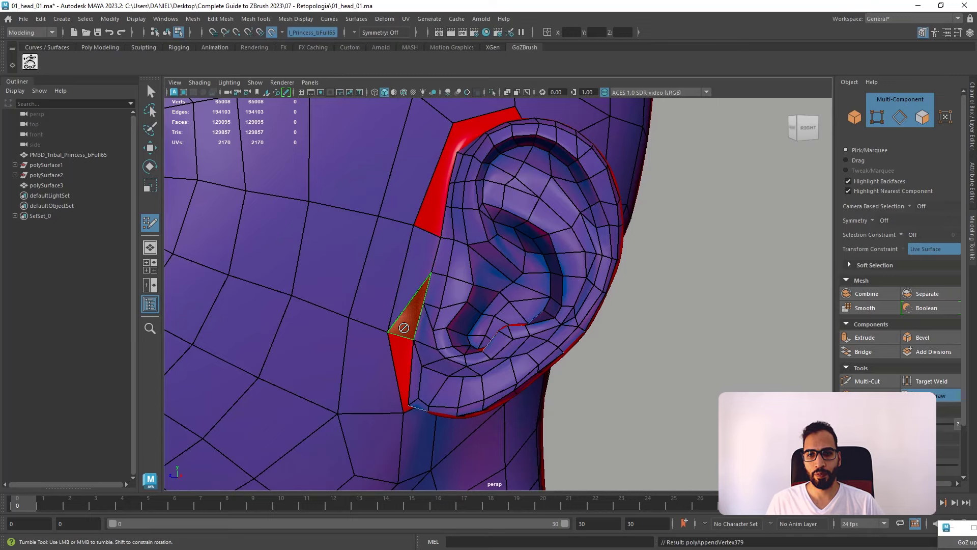
pyautogui.keyDown('shift'); pyautogui.click(405, 331); pyautogui.keyUp('shift')
# - Fill the rest of the lower gap in front of the ear and add a triangle behind the lobe
pyautogui.moveTo(392, 349)
pyautogui.keyDown('alt'); pyautogui.mouseDown()
pyautogui.moveTo(411, 321)
pyautogui.moveTo(395, 292)
pyautogui.moveTo(405, 277)
pyautogui.moveTo(429, 275)
pyautogui.moveTo(417, 279)
pyautogui.moveTo(439, 367)
pyautogui.mouseUp(); pyautogui.keyUp('alt')
pyautogui.keyDown('shift'); pyautogui.click(410, 318); pyautogui.keyUp('shift')
pyautogui.keyDown('shift'); pyautogui.click(446, 296); pyautogui.keyUp('shift')
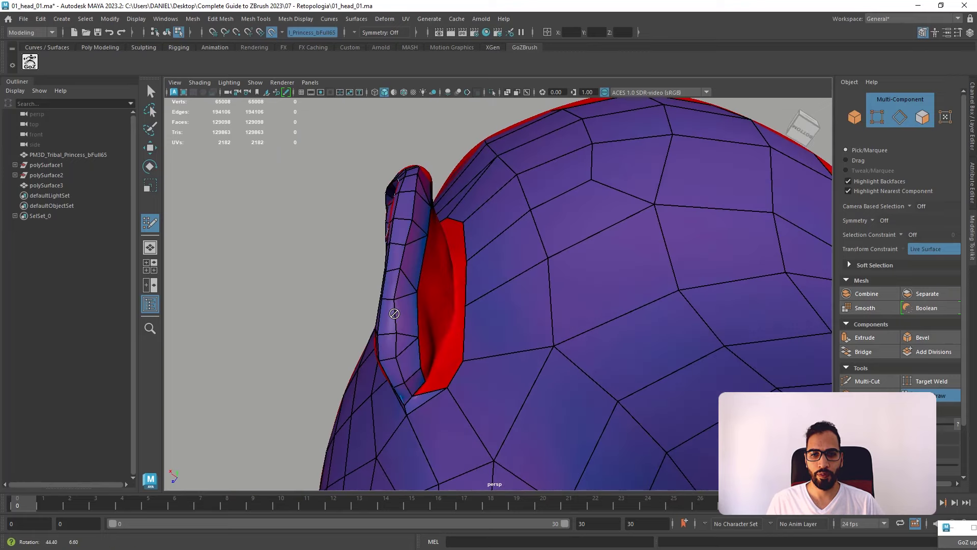
pyautogui.keyDown('shift'); pyautogui.click(438, 380); pyautogui.keyUp('shift')
# - Close the upper gap between the temple and the front of the ear with a quad and a triangle
pyautogui.keyDown('alt'); pyautogui.moveTo(438, 379); pyautogui.dragTo(504, 275); pyautogui.keyUp('alt')
pyautogui.keyDown('alt'); pyautogui.moveTo(504, 275); pyautogui.dragTo(552, 309, button='right'); pyautogui.keyUp('alt')
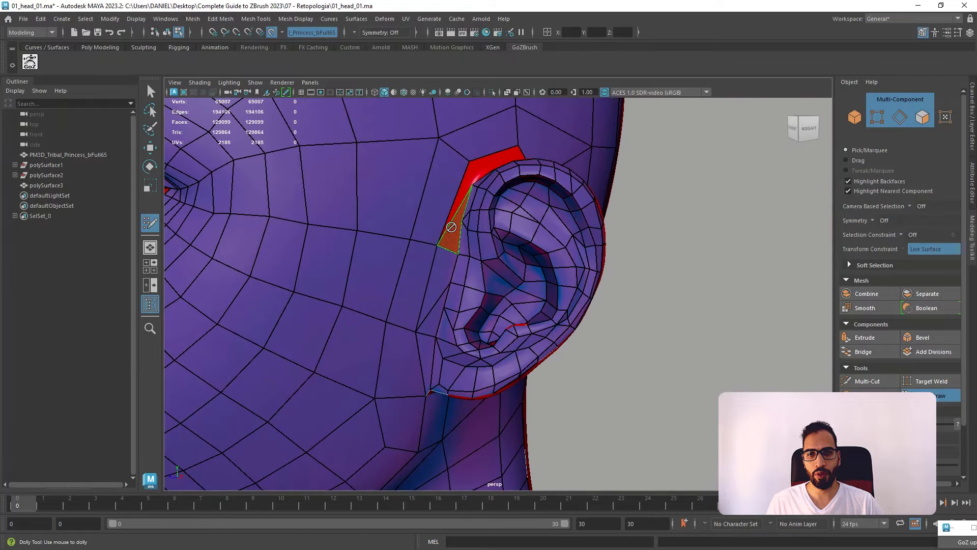
pyautogui.keyDown('alt'); pyautogui.moveTo(489, 270); pyautogui.dragTo(545, 190, button='right'); pyautogui.keyUp('alt')
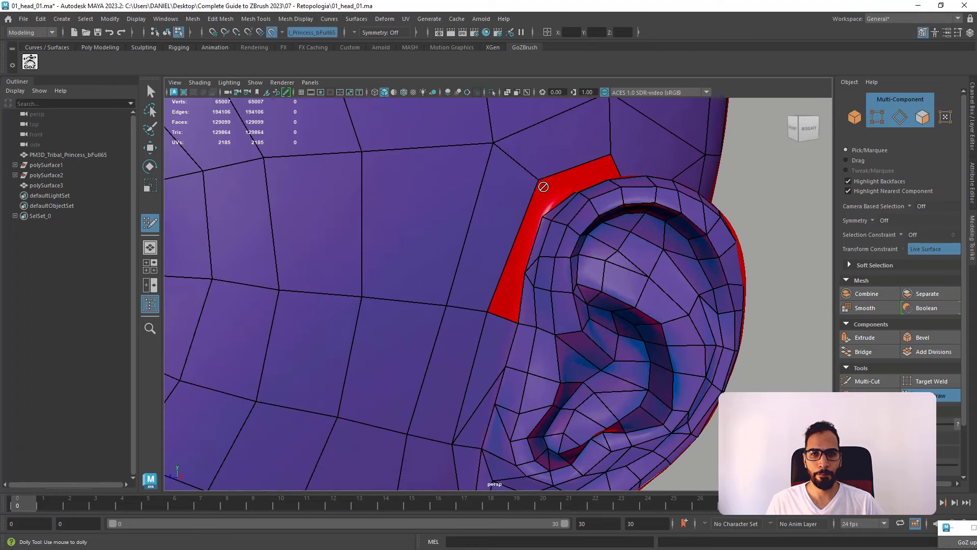
pyautogui.keyDown('shift'); pyautogui.click(519, 233); pyautogui.keyUp('shift')
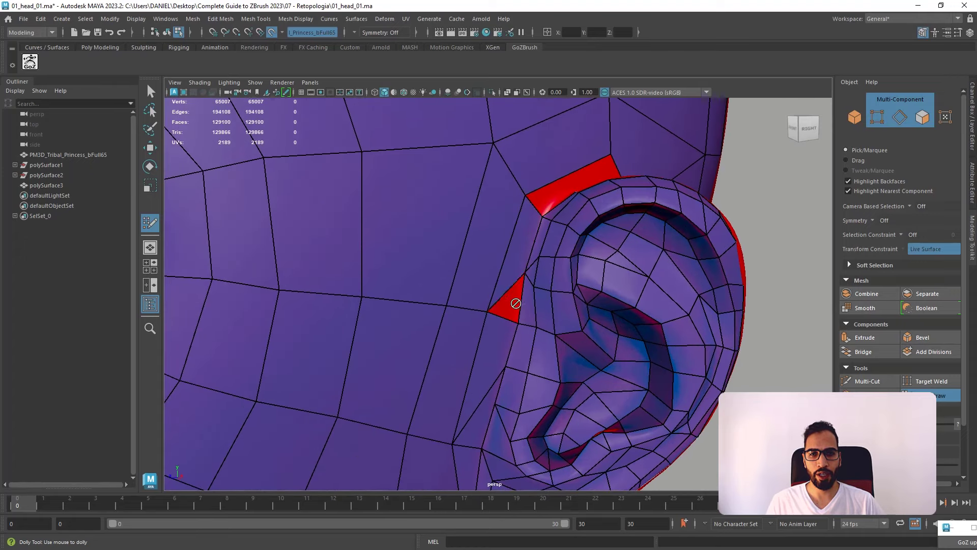
pyautogui.keyDown('shift'); pyautogui.click(508, 305); pyautogui.keyUp('shift')
# - Fill the gap above the top of the ear with quads and weld the stray vertex at its rear end
pyautogui.keyDown('alt'); pyautogui.moveTo(559, 255); pyautogui.dragTo(476, 257, button='right'); pyautogui.keyUp('alt')
pyautogui.keyDown('alt'); pyautogui.moveTo(475, 258); pyautogui.dragTo(466, 277); pyautogui.keyUp('alt')
pyautogui.keyDown('alt'); pyautogui.moveTo(465, 277); pyautogui.dragTo(529, 275, button='right'); pyautogui.keyUp('alt')
pyautogui.keyDown('alt'); pyautogui.moveTo(490, 303); pyautogui.dragTo(450, 393, button='middle'); pyautogui.keyUp('alt')
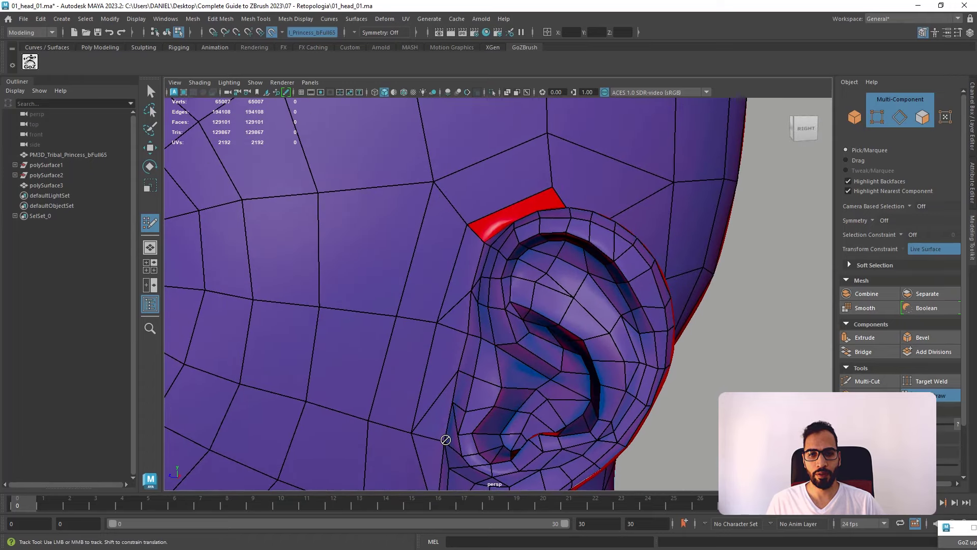
pyautogui.keyDown('alt'); pyautogui.moveTo(494, 326); pyautogui.dragTo(475, 404, button='middle'); pyautogui.keyUp('alt')
pyautogui.keyDown('alt'); pyautogui.moveTo(496, 326); pyautogui.dragTo(488, 353); pyautogui.keyUp('alt')
pyautogui.keyDown('alt'); pyautogui.moveTo(488, 354); pyautogui.dragTo(497, 368, button='right'); pyautogui.keyUp('alt')
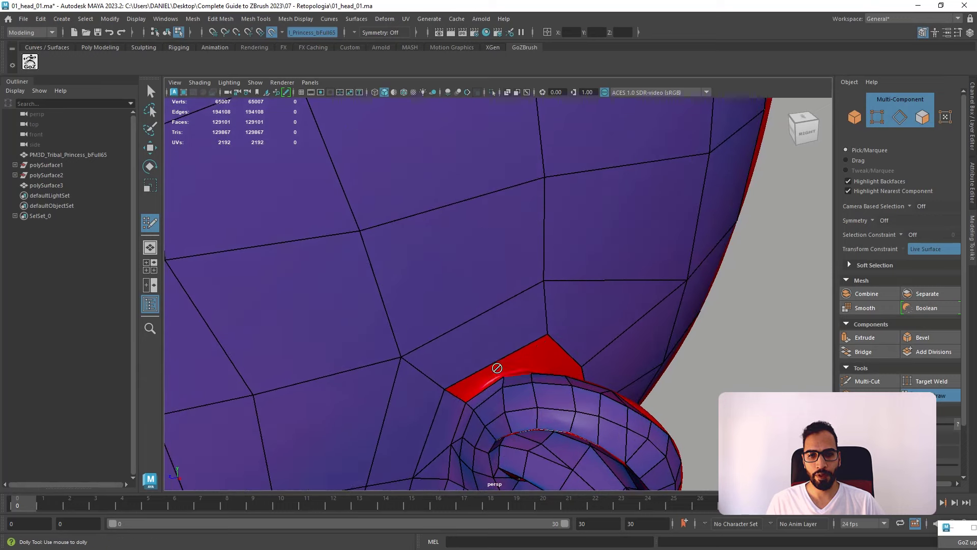
pyautogui.keyDown('shift'); pyautogui.click(497, 368); pyautogui.keyUp('shift')
pyautogui.moveTo(550, 349)
pyautogui.keyDown('alt'); pyautogui.mouseDown()
pyautogui.moveTo(519, 303)
pyautogui.moveTo(490, 357)
pyautogui.moveTo(425, 349)
pyautogui.moveTo(413, 365)
pyautogui.mouseUp(); pyautogui.keyUp('alt')
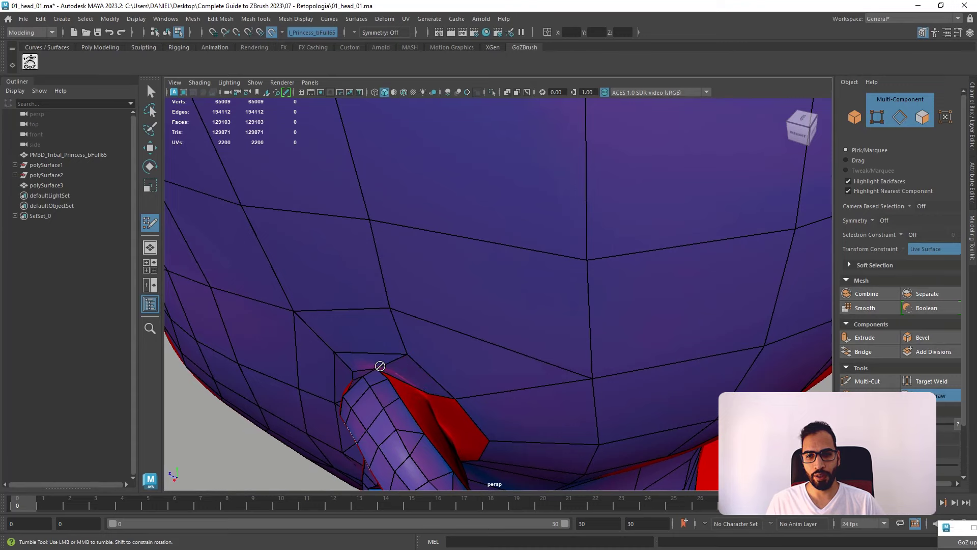
pyautogui.keyDown('alt'); pyautogui.moveTo(400, 368); pyautogui.dragTo(383, 330); pyautogui.keyUp('alt')
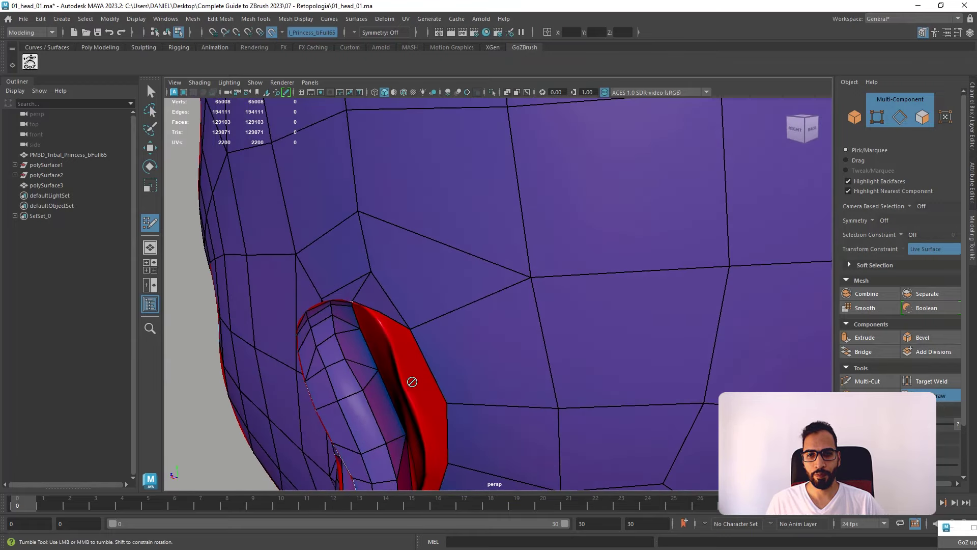
# - Place points in the crease behind the ear and fill the first faces at the lower back of the ear
pyautogui.keyDown('alt'); pyautogui.moveTo(406, 337); pyautogui.dragTo(387, 300); pyautogui.keyUp('alt')
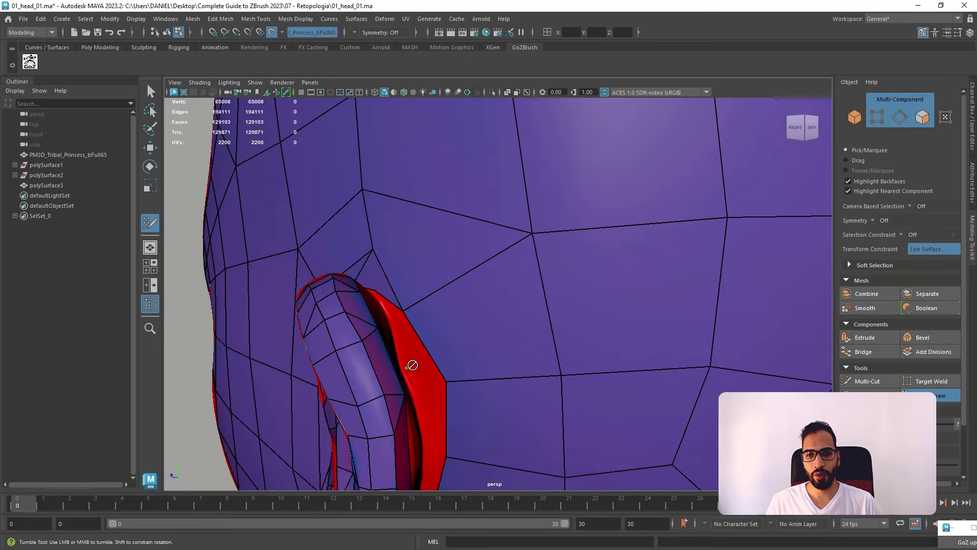
pyautogui.moveTo(454, 368)
pyautogui.keyDown('alt'); pyautogui.mouseDown()
pyautogui.moveTo(421, 375)
pyautogui.moveTo(441, 423)
pyautogui.moveTo(467, 377)
pyautogui.moveTo(443, 339)
pyautogui.moveTo(412, 365)
pyautogui.moveTo(390, 408)
pyautogui.mouseUp(); pyautogui.keyUp('alt')
pyautogui.keyDown('shift'); pyautogui.click(414, 447); pyautogui.keyUp('shift')
pyautogui.keyDown('alt'); pyautogui.moveTo(415, 443); pyautogui.dragTo(469, 390, button='middle'); pyautogui.keyUp('alt')
pyautogui.moveTo(469, 390)
pyautogui.keyDown('alt'); pyautogui.mouseDown()
pyautogui.moveTo(481, 398)
pyautogui.moveTo(467, 371)
pyautogui.moveTo(463, 391)
pyautogui.moveTo(483, 352)
pyautogui.moveTo(541, 401)
pyautogui.moveTo(478, 319)
pyautogui.mouseUp(); pyautogui.keyUp('alt')
pyautogui.keyDown('shift'); pyautogui.click(446, 370); pyautogui.keyUp('shift')
pyautogui.keyDown('alt'); pyautogui.moveTo(478, 319); pyautogui.dragTo(481, 316, button='middle'); pyautogui.keyUp('alt')
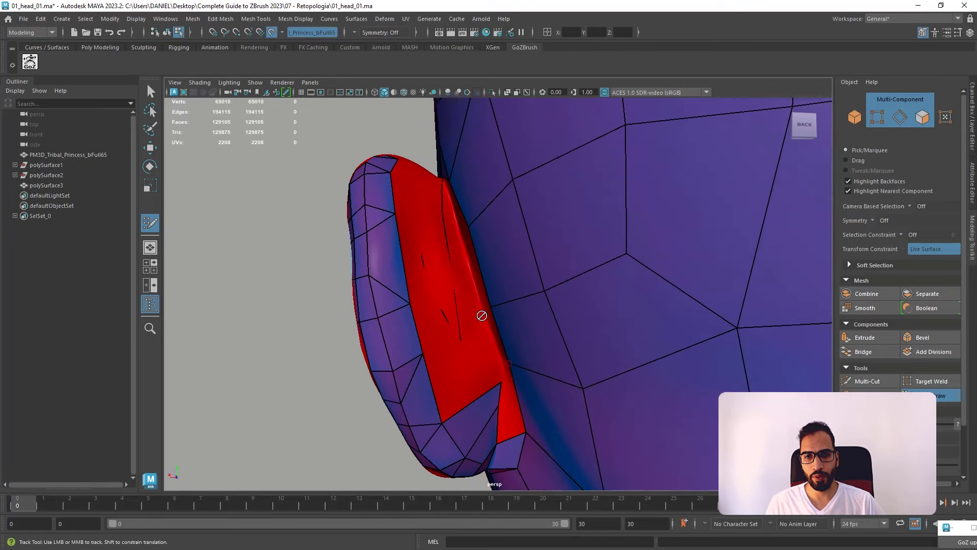
# - Fill quads between the skull edge and the crease points along the upper back of the ear
pyautogui.keyDown('alt'); pyautogui.moveTo(496, 298); pyautogui.dragTo(448, 218); pyautogui.keyUp('alt')
pyautogui.keyDown('shift'); pyautogui.click(461, 229); pyautogui.keyUp('shift')
pyautogui.keyDown('shift'); pyautogui.click(476, 285); pyautogui.keyUp('shift')
pyautogui.moveTo(480, 288)
pyautogui.keyDown('alt'); pyautogui.mouseDown()
pyautogui.moveTo(504, 272)
pyautogui.moveTo(486, 336)
pyautogui.mouseUp(); pyautogui.keyUp('alt')
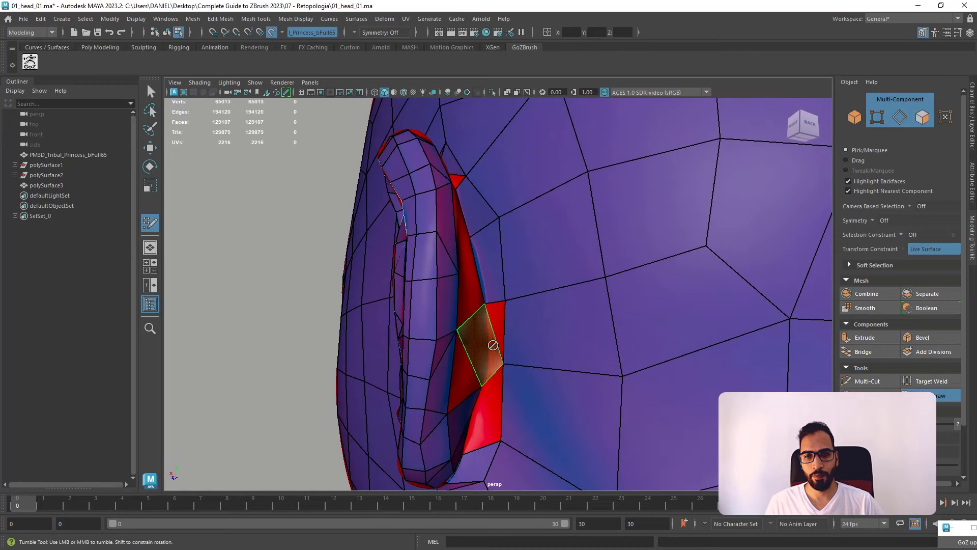
# - Weld the crease vertices behind the lower ear and close the gap to the skull with a quad and a triangle
pyautogui.keyDown('alt'); pyautogui.moveTo(485, 398); pyautogui.dragTo(484, 368); pyautogui.keyUp('alt')
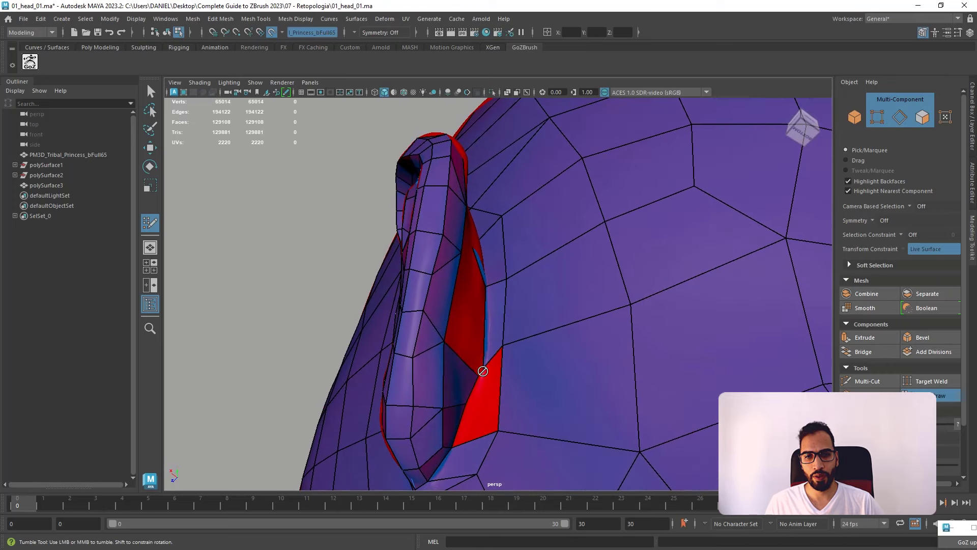
pyautogui.keyDown('shift'); pyautogui.click(488, 393); pyautogui.keyUp('shift')
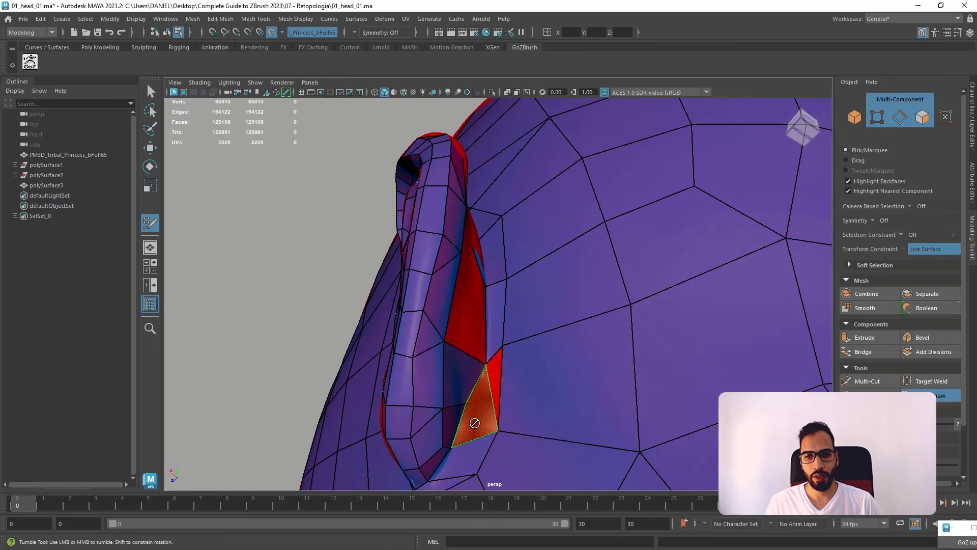
pyautogui.keyDown('shift'); pyautogui.click(472, 428); pyautogui.keyUp('shift')
pyautogui.moveTo(506, 375)
pyautogui.keyDown('alt'); pyautogui.mouseDown()
pyautogui.moveTo(470, 403)
pyautogui.moveTo(500, 417)
pyautogui.mouseUp(); pyautogui.keyUp('alt')
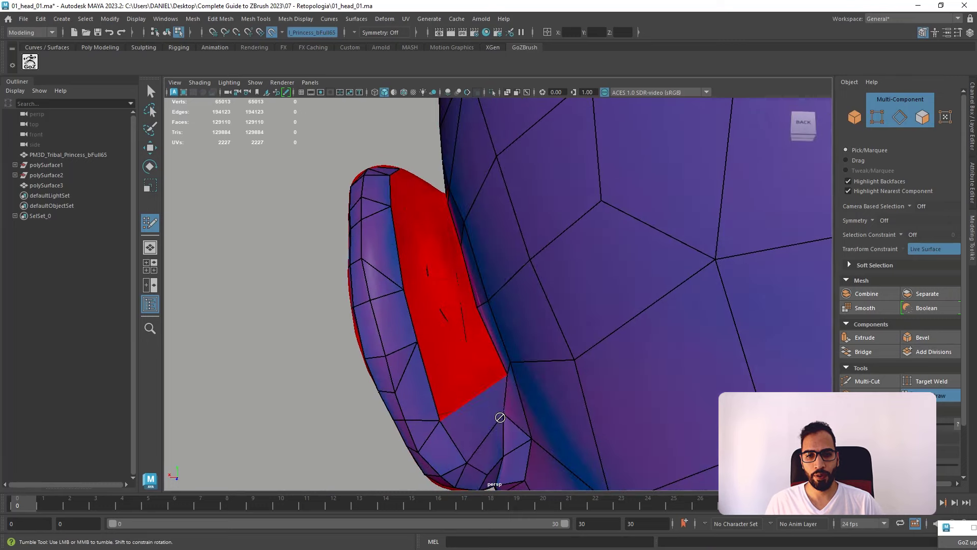
# - Bridge the lower and middle back of the ear from the rim to the crease edge with faces
pyautogui.keyDown('shift'); pyautogui.click(459, 363); pyautogui.keyUp('shift')
pyautogui.moveTo(461, 369)
pyautogui.keyDown('alt'); pyautogui.mouseDown()
pyautogui.moveTo(508, 397)
pyautogui.moveTo(496, 402)
pyautogui.moveTo(451, 332)
pyautogui.mouseUp(); pyautogui.keyUp('alt')
pyautogui.keyDown('shift'); pyautogui.click(451, 332); pyautogui.keyUp('shift')
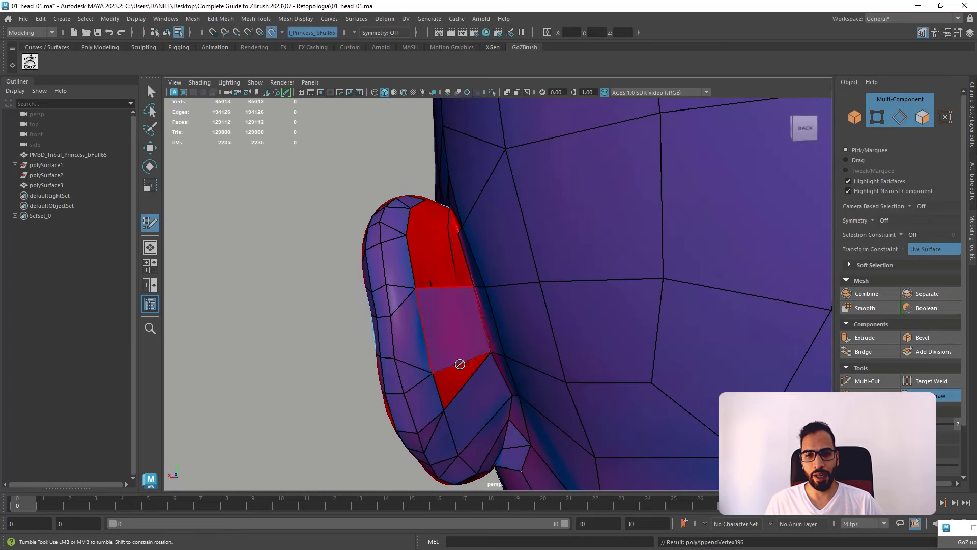
pyautogui.keyDown('shift'); pyautogui.click(453, 375); pyautogui.keyUp('shift')
pyautogui.keyDown('alt'); pyautogui.moveTo(471, 339); pyautogui.dragTo(444, 288, button='right'); pyautogui.keyUp('alt')
pyautogui.keyDown('shift'); pyautogui.click(445, 288); pyautogui.keyUp('shift')
# - Close the last opening at the upper back of the ear with a quad and a triangle
pyautogui.moveTo(445, 288)
pyautogui.keyDown('alt'); pyautogui.mouseDown(button='middle')
pyautogui.moveTo(463, 274)
pyautogui.moveTo(474, 288)
pyautogui.mouseUp(button='middle'); pyautogui.keyUp('alt')
pyautogui.keyDown('alt'); pyautogui.moveTo(475, 288); pyautogui.dragTo(450, 269); pyautogui.keyUp('alt')
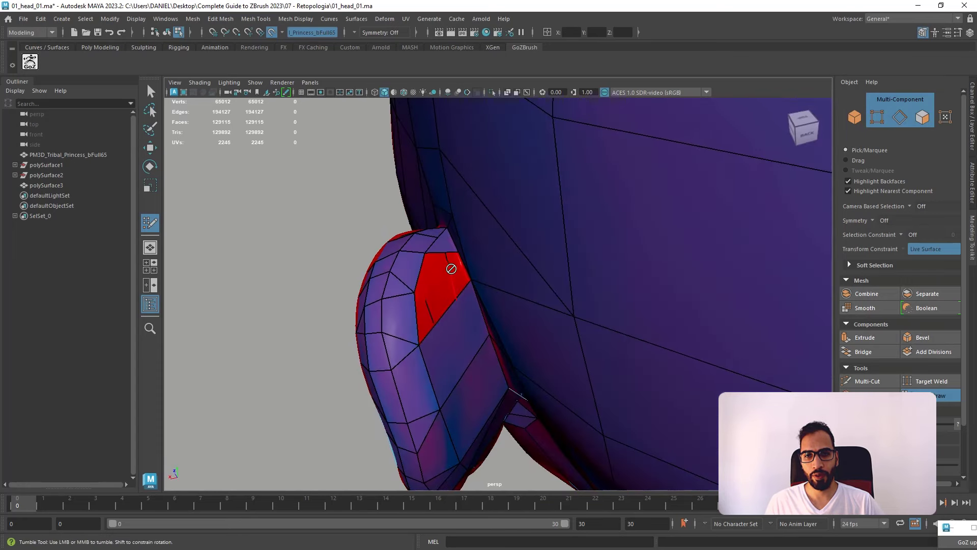
pyautogui.keyDown('shift'); pyautogui.click(445, 270); pyautogui.keyUp('shift')
pyautogui.keyDown('shift'); pyautogui.click(438, 301); pyautogui.keyUp('shift')
# - Examine the attached ear and the retopologized half of the face around the eye, mouth and chin
pyautogui.keyDown('alt'); pyautogui.moveTo(436, 300); pyautogui.dragTo(351, 299, button='right'); pyautogui.keyUp('alt')
pyautogui.keyDown('alt'); pyautogui.moveTo(351, 299); pyautogui.dragTo(615, 303); pyautogui.keyUp('alt')
pyautogui.keyDown('alt'); pyautogui.moveTo(458, 234); pyautogui.dragTo(524, 259); pyautogui.keyUp('alt')
pyautogui.keyDown('alt'); pyautogui.moveTo(523, 259); pyautogui.dragTo(448, 262, button='right'); pyautogui.keyUp('alt')
pyautogui.keyDown('alt'); pyautogui.moveTo(555, 267); pyautogui.dragTo(564, 280); pyautogui.keyUp('alt')
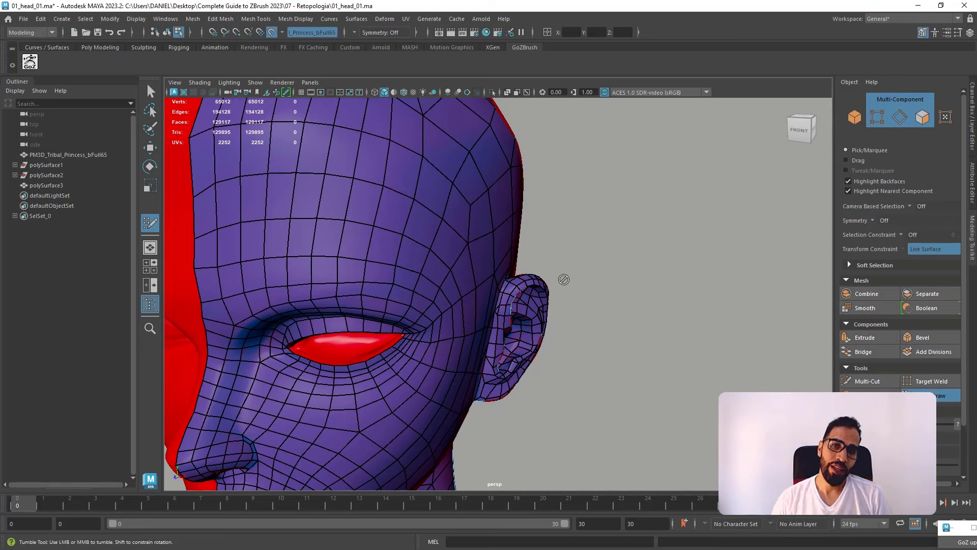
pyautogui.keyDown('alt'); pyautogui.moveTo(583, 198); pyautogui.dragTo(594, 279); pyautogui.keyUp('alt')
pyautogui.keyDown('alt'); pyautogui.moveTo(518, 267); pyautogui.dragTo(517, 235, button='middle'); pyautogui.keyUp('alt')
pyautogui.keyDown('alt'); pyautogui.moveTo(517, 236); pyautogui.dragTo(478, 258, button='right'); pyautogui.keyUp('alt')
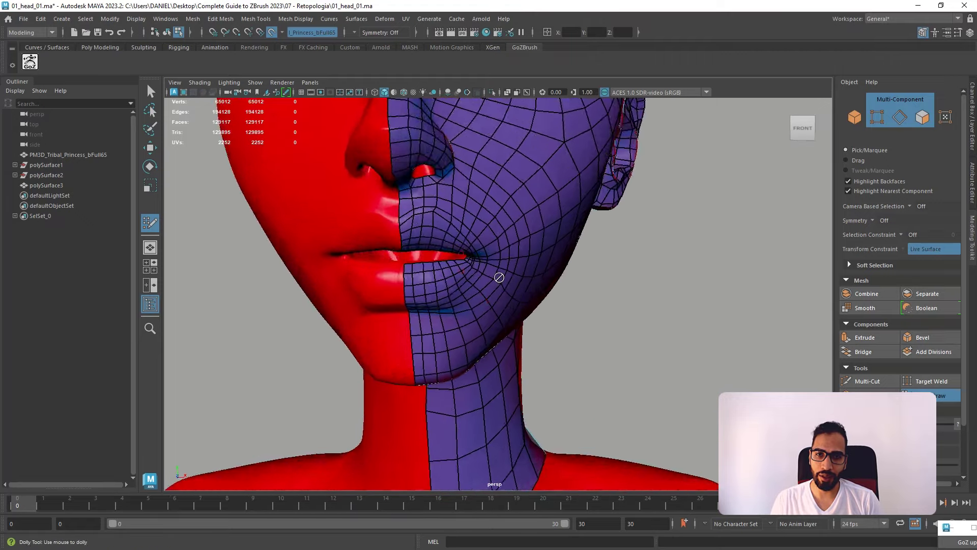
pyautogui.keyDown('alt'); pyautogui.moveTo(478, 258); pyautogui.dragTo(478, 249); pyautogui.keyUp('alt')
pyautogui.keyDown('alt'); pyautogui.moveTo(478, 248); pyautogui.dragTo(488, 269, button='middle'); pyautogui.keyUp('alt')
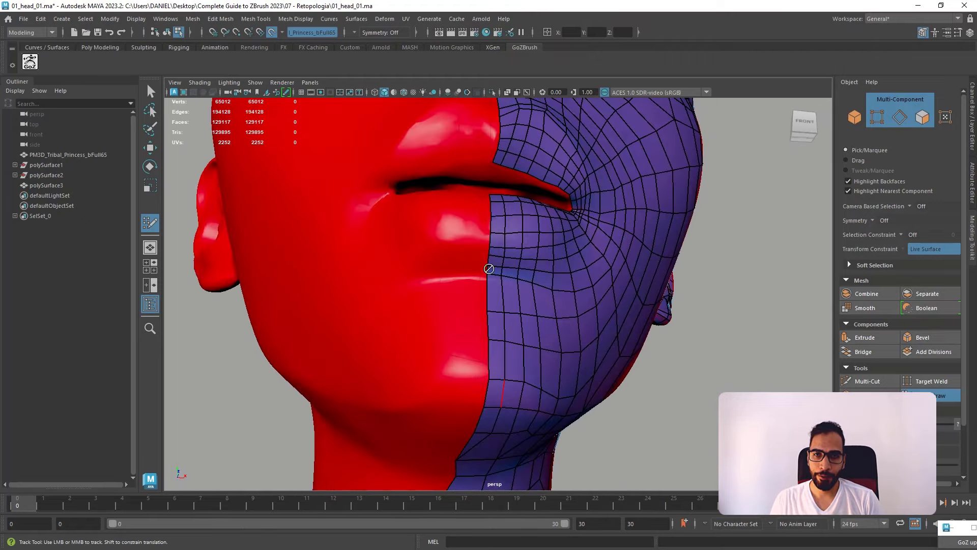
# - Move the free edge vertices of the upper lip down and inward toward the inner lip
pyautogui.keyDown('alt'); pyautogui.moveTo(488, 268); pyautogui.dragTo(531, 261, button='right'); pyautogui.keyUp('alt')
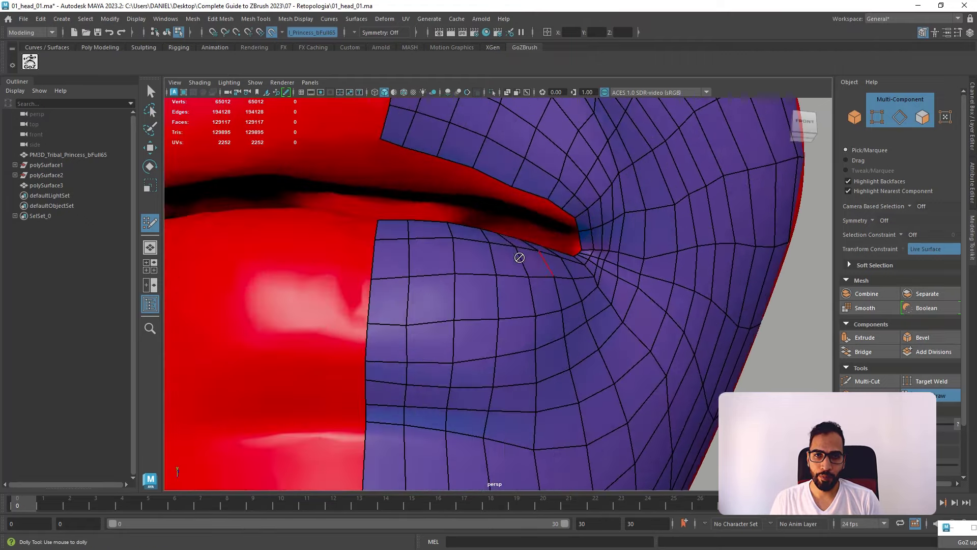
pyautogui.keyDown('alt'); pyautogui.moveTo(501, 219); pyautogui.dragTo(565, 288, button='middle'); pyautogui.keyUp('alt')
pyautogui.keyDown('alt'); pyautogui.moveTo(565, 288); pyautogui.dragTo(545, 238); pyautogui.keyUp('alt')
pyautogui.keyDown('alt'); pyautogui.moveTo(526, 232); pyautogui.dragTo(533, 278, button='middle'); pyautogui.keyUp('alt')
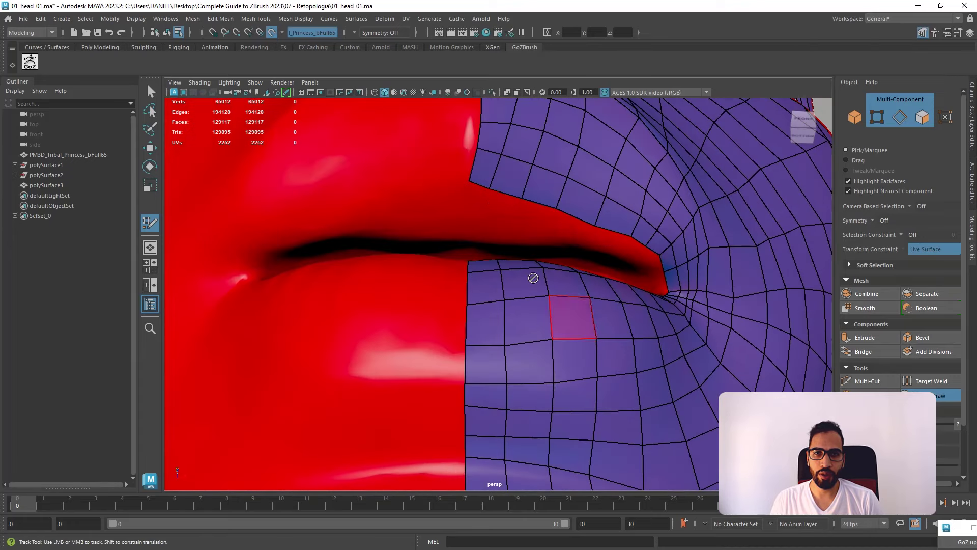
pyautogui.moveTo(474, 214); pyautogui.dragTo(499, 237)
pyautogui.moveTo(539, 204); pyautogui.dragTo(571, 227)
pyautogui.moveTo(471, 218); pyautogui.dragTo(471, 240)
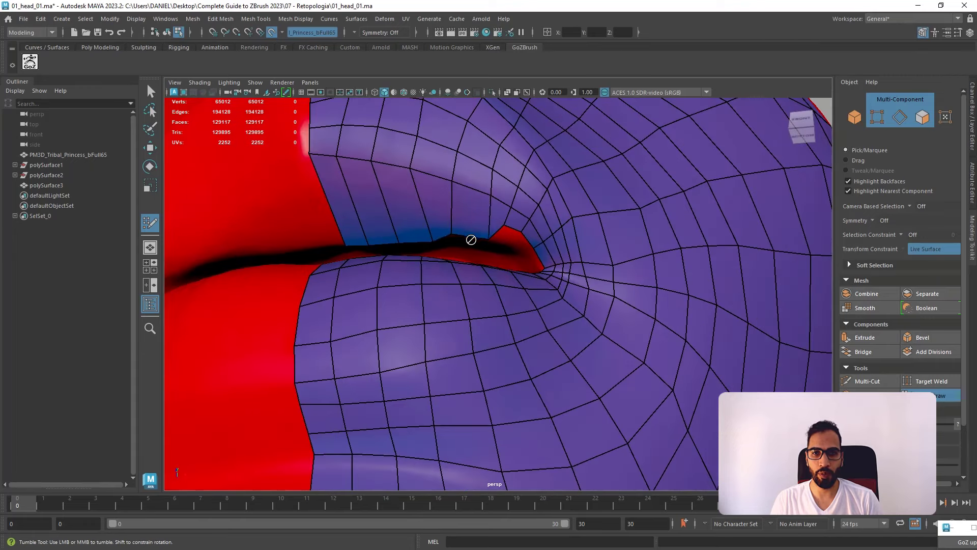
# - Move the free edge vertices of the lower lip onto the inner lip, from the mouth corner to the centre line
pyautogui.keyDown('alt'); pyautogui.moveTo(499, 232); pyautogui.dragTo(523, 201, button='right'); pyautogui.keyUp('alt')
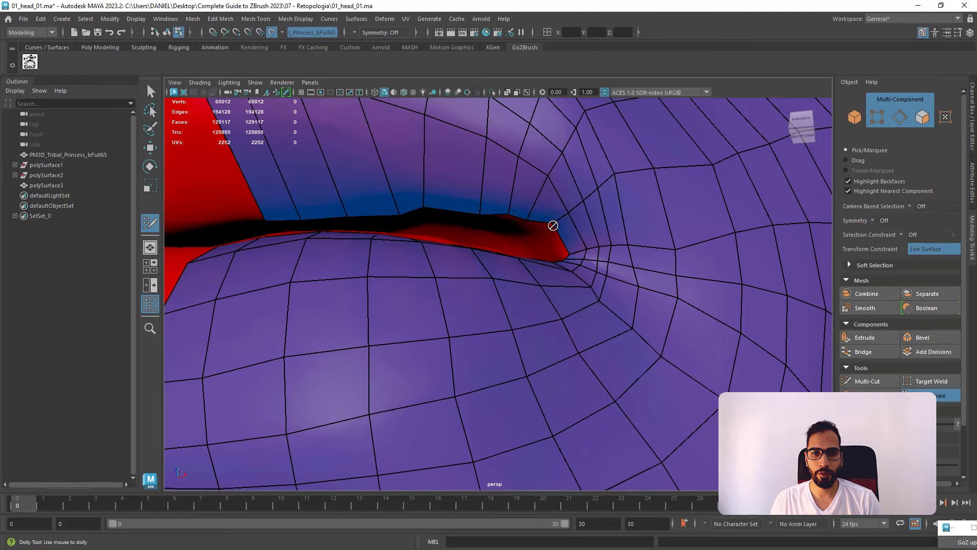
pyautogui.keyDown('alt'); pyautogui.moveTo(571, 268); pyautogui.dragTo(557, 215); pyautogui.keyUp('alt')
pyautogui.keyDown('alt'); pyautogui.moveTo(556, 216); pyautogui.dragTo(678, 187, button='right'); pyautogui.keyUp('alt')
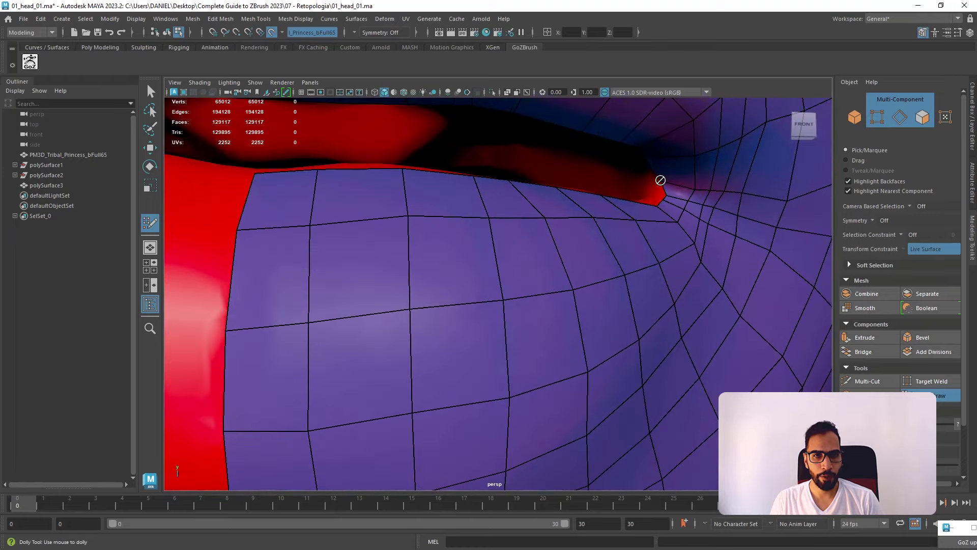
pyautogui.keyDown('alt'); pyautogui.moveTo(658, 191); pyautogui.dragTo(666, 215); pyautogui.keyUp('alt')
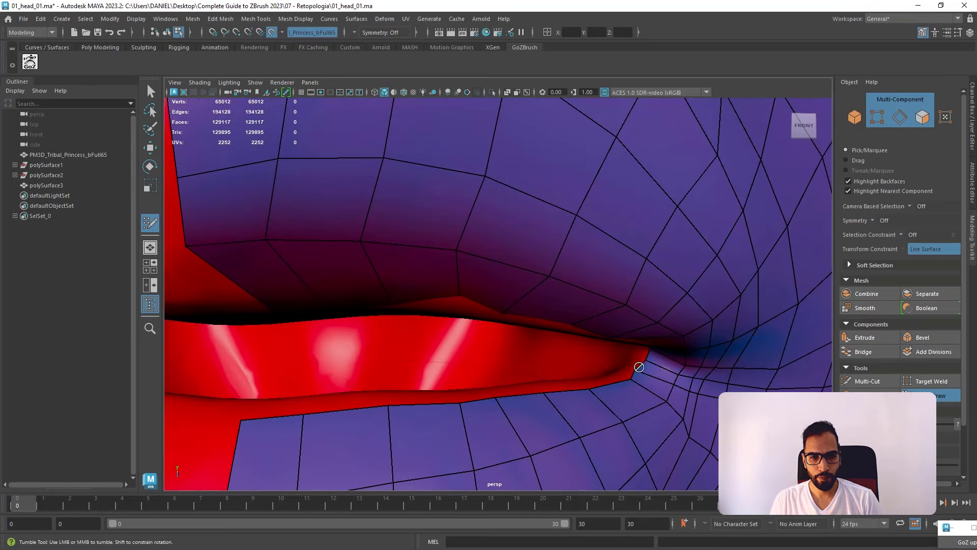
pyautogui.moveTo(602, 383); pyautogui.dragTo(597, 377)
pyautogui.moveTo(524, 395); pyautogui.dragTo(418, 392)
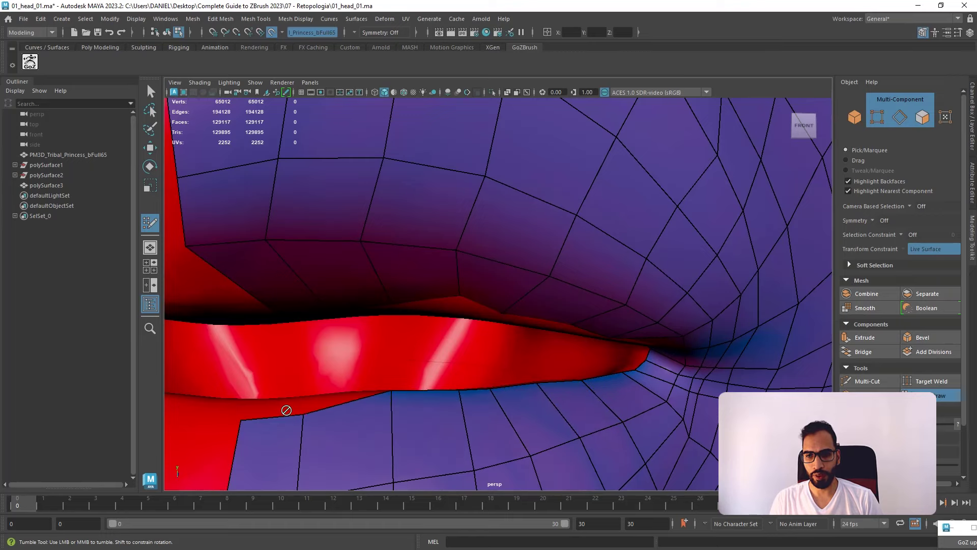
pyautogui.moveTo(287, 410); pyautogui.dragTo(290, 393)
# - Insert additional edge loops through the lip area of the half-face mesh
pyautogui.keyDown('alt'); pyautogui.moveTo(290, 395); pyautogui.dragTo(294, 321, button='right'); pyautogui.keyUp('alt')
pyautogui.keyDown('alt'); pyautogui.moveTo(295, 320); pyautogui.dragTo(383, 327); pyautogui.keyUp('alt')
pyautogui.keyDown('alt'); pyautogui.moveTo(449, 306); pyautogui.dragTo(486, 276, button='middle'); pyautogui.keyUp('alt')
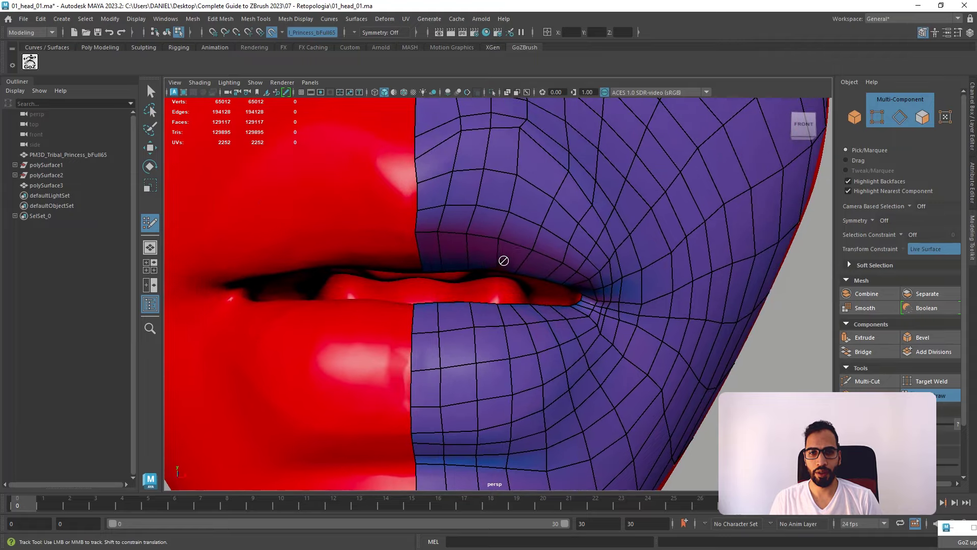
pyautogui.keyDown('ctrl'); pyautogui.click(504, 260); pyautogui.keyUp('ctrl')
pyautogui.keyDown('alt'); pyautogui.moveTo(437, 264); pyautogui.dragTo(449, 290); pyautogui.keyUp('alt')
pyautogui.hotkey('ctrl', 'z')
pyautogui.keyDown('alt'); pyautogui.moveTo(386, 319); pyautogui.dragTo(503, 172); pyautogui.keyUp('alt')
pyautogui.keyDown('ctrl'); pyautogui.click(341, 225); pyautogui.keyUp('ctrl')
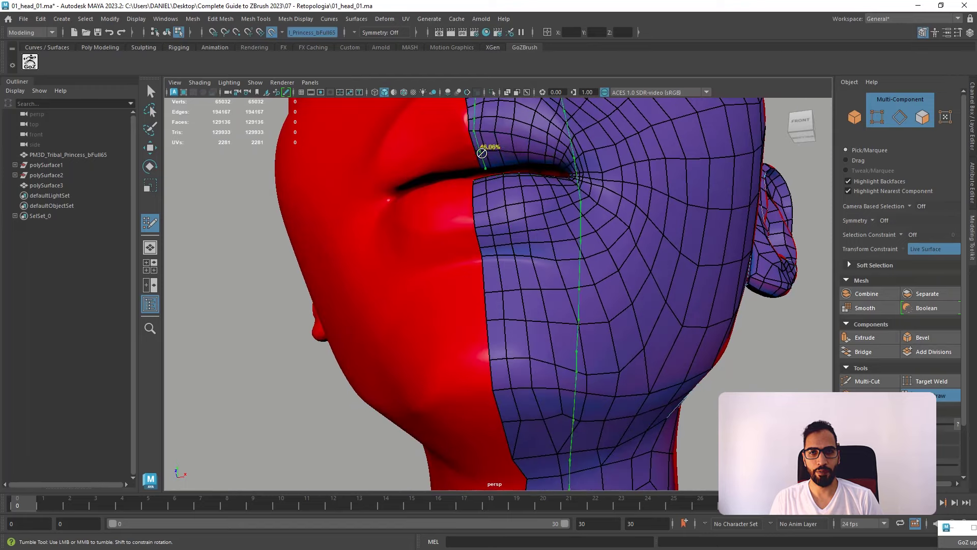
# - Try to extrude the border edges of the nostril opening inward
pyautogui.keyDown('alt'); pyautogui.moveTo(567, 169); pyautogui.dragTo(501, 175); pyautogui.keyUp('alt')
pyautogui.keyDown('alt'); pyautogui.moveTo(501, 176); pyautogui.dragTo(488, 349, button='middle'); pyautogui.keyUp('alt')
pyautogui.keyDown('alt'); pyautogui.moveTo(488, 349); pyautogui.dragTo(452, 363, button='right'); pyautogui.keyUp('alt')
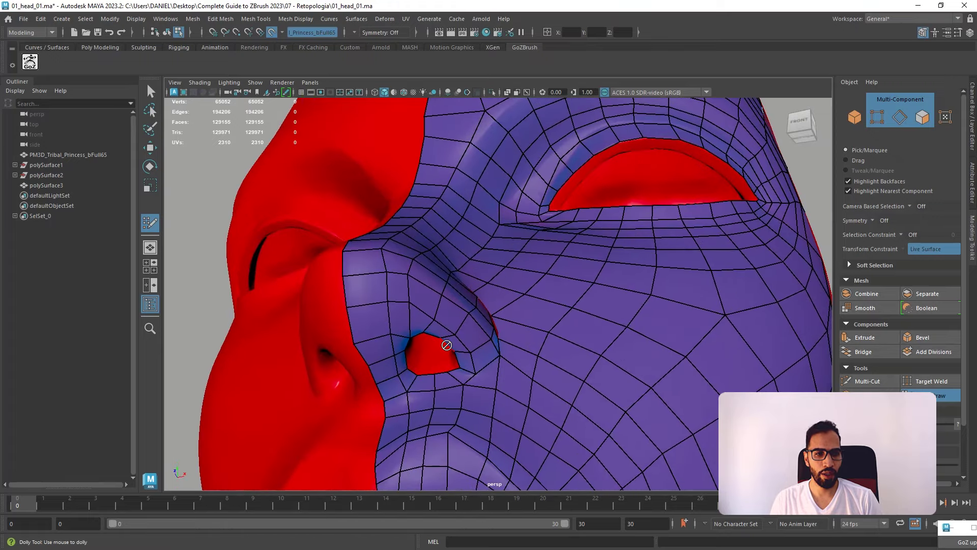
pyautogui.keyDown('shift'); pyautogui.moveTo(439, 348); pyautogui.dragTo(482, 261); pyautogui.keyUp('shift')
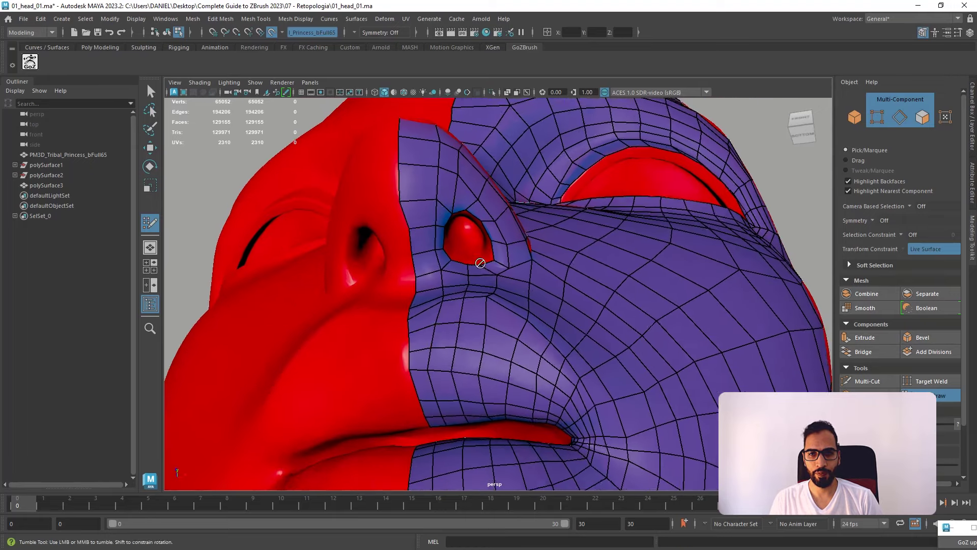
pyautogui.keyDown('alt'); pyautogui.moveTo(482, 261); pyautogui.dragTo(470, 279, button='middle'); pyautogui.keyUp('alt')
pyautogui.keyDown('alt'); pyautogui.moveTo(471, 280); pyautogui.dragTo(473, 248, button='right'); pyautogui.keyUp('alt')
pyautogui.keyDown('alt'); pyautogui.moveTo(473, 247); pyautogui.dragTo(504, 244); pyautogui.keyUp('alt')
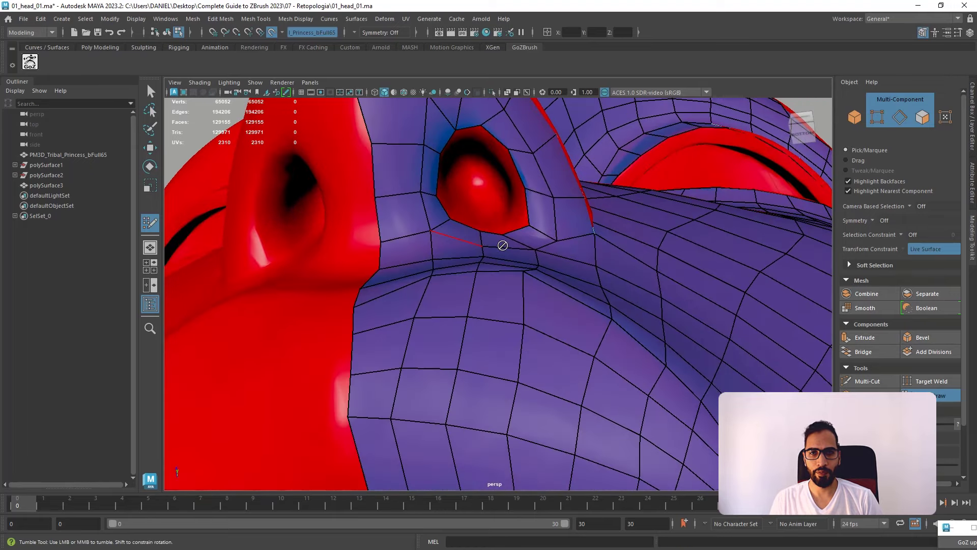
pyautogui.keyDown('alt'); pyautogui.moveTo(504, 245); pyautogui.dragTo(506, 268, button='middle'); pyautogui.keyUp('alt')
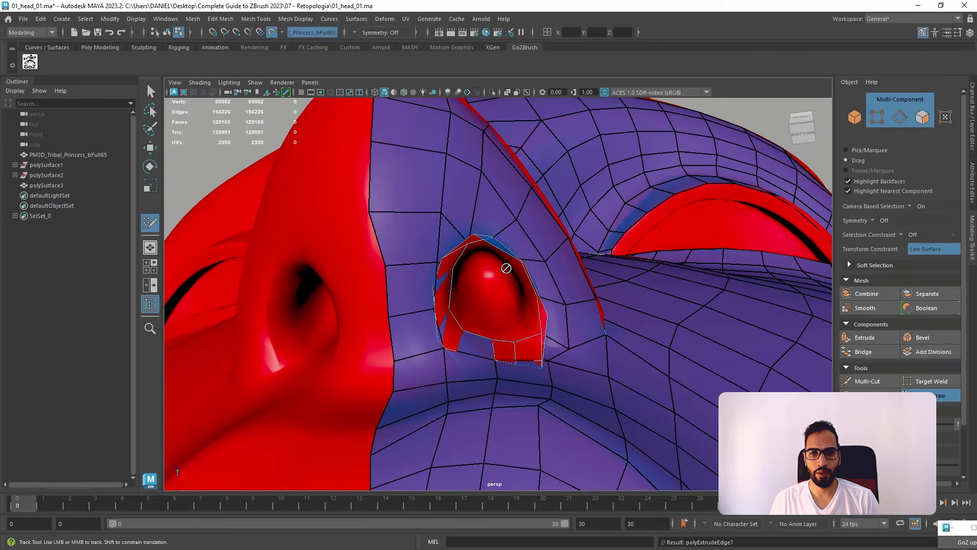
pyautogui.hotkey('ctrl', 'z')
# - Reposition the lower and inner border vertices of the nostril opening to follow the sculpted rim
pyautogui.scroll(3, 519, 305)
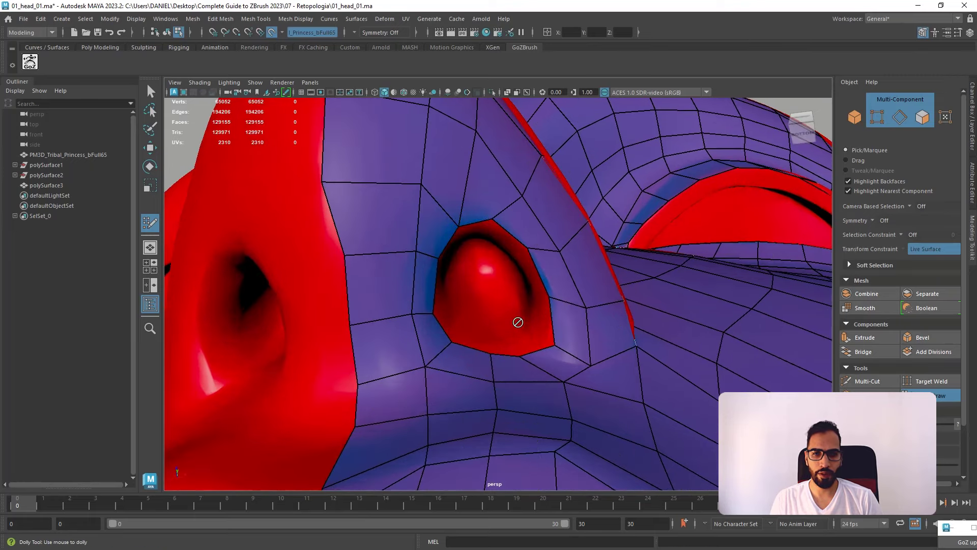
pyautogui.scroll(3, 517, 320)
pyautogui.keyDown('alt'); pyautogui.moveTo(504, 310); pyautogui.dragTo(475, 350); pyautogui.keyUp('alt')
pyautogui.moveTo(441, 426); pyautogui.dragTo(444, 309)
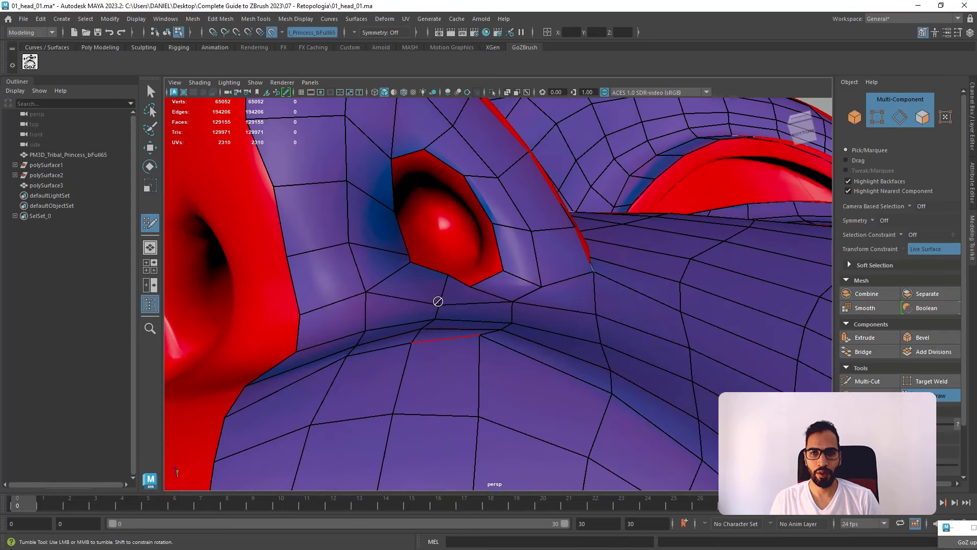
pyautogui.moveTo(457, 265); pyautogui.dragTo(450, 270)
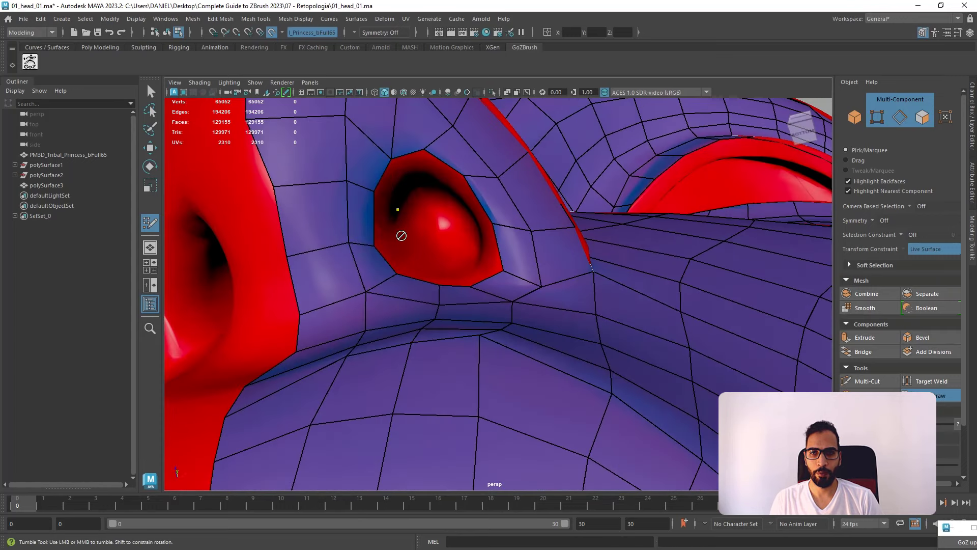
# - Place guide points inside the nostril and fill the first quads along its inner and lower rim
pyautogui.moveTo(403, 233)
pyautogui.keyDown('alt'); pyautogui.mouseDown()
pyautogui.moveTo(282, 360)
pyautogui.moveTo(316, 384)
pyautogui.moveTo(350, 362)
pyautogui.moveTo(437, 355)
pyautogui.moveTo(490, 307)
pyautogui.mouseUp(); pyautogui.keyUp('alt')
pyautogui.keyDown('shift'); pyautogui.click(265, 384); pyautogui.keyUp('shift')
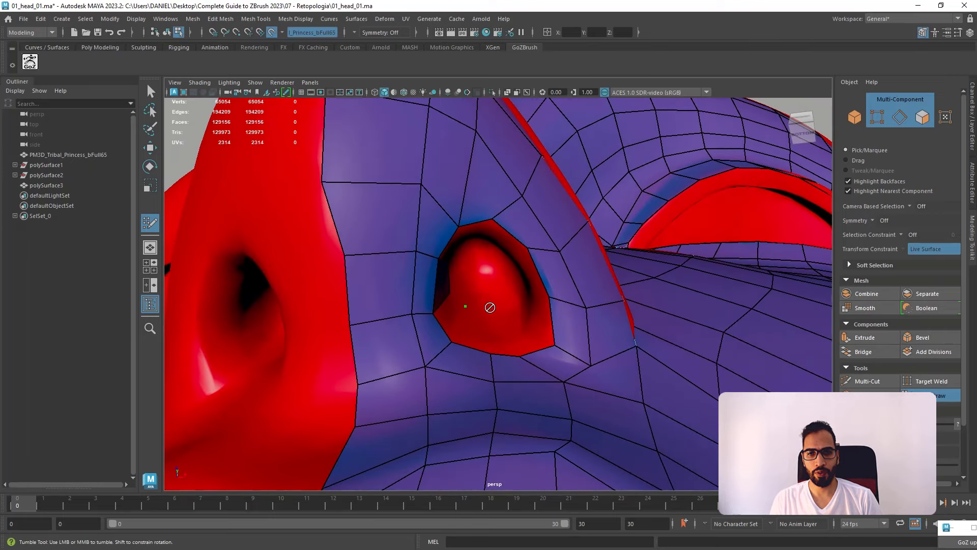
pyautogui.click(465, 265)
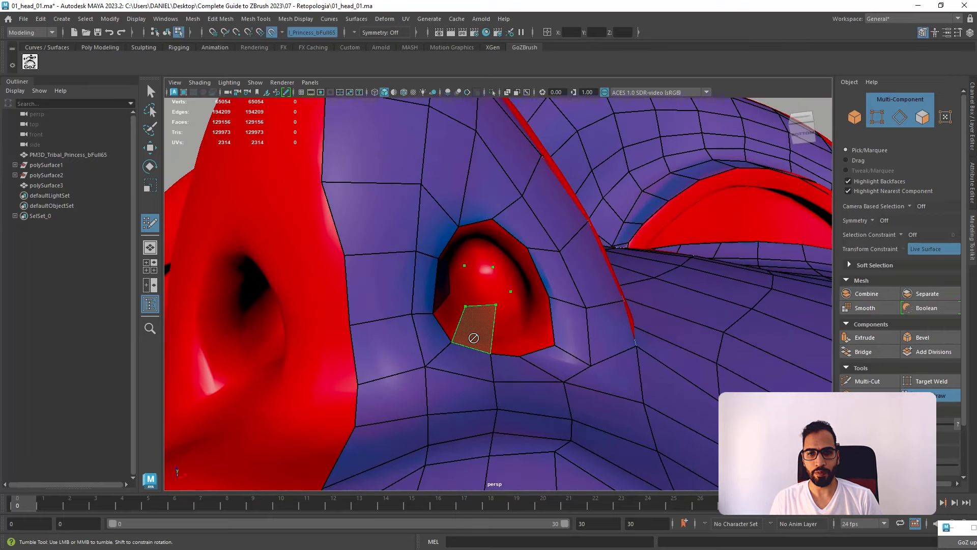
pyautogui.keyDown('shift'); pyautogui.click(464, 331); pyautogui.keyUp('shift')
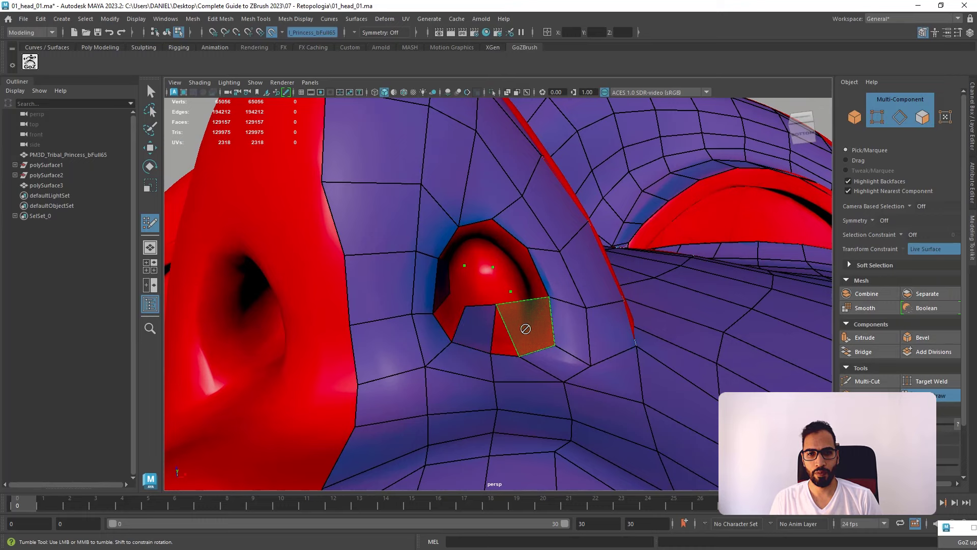
pyautogui.keyDown('shift'); pyautogui.click(449, 319); pyautogui.keyUp('shift')
# - Add another quad along the nostril's lower rim, replacing a misplaced face
pyautogui.keyDown('alt'); pyautogui.moveTo(389, 255); pyautogui.dragTo(443, 326); pyautogui.keyUp('alt')
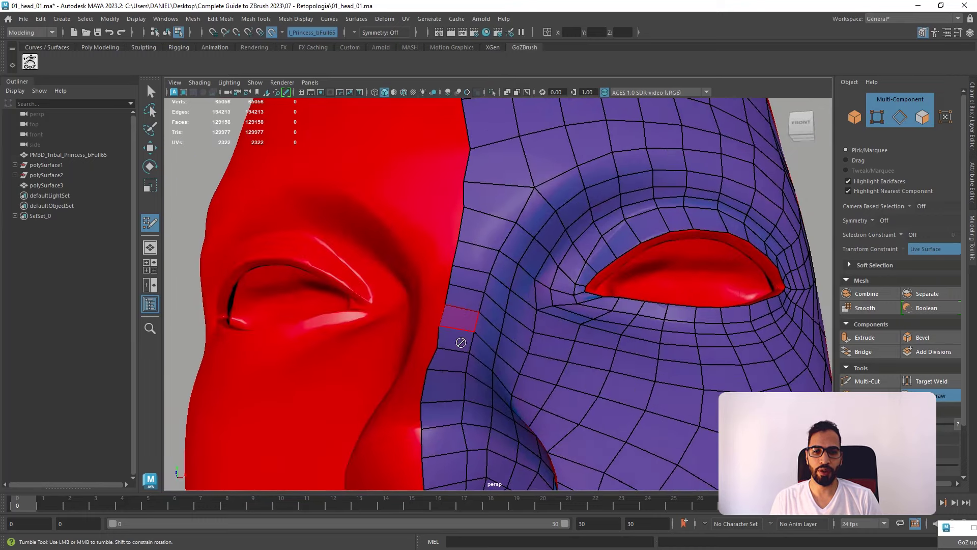
pyautogui.keyDown('alt'); pyautogui.moveTo(473, 362); pyautogui.dragTo(455, 280, button='middle'); pyautogui.keyUp('alt')
pyautogui.moveTo(454, 280)
pyautogui.keyDown('alt'); pyautogui.mouseDown()
pyautogui.moveTo(498, 322)
pyautogui.moveTo(508, 301)
pyautogui.moveTo(460, 255)
pyautogui.mouseUp(); pyautogui.keyUp('alt')
pyautogui.keyDown('shift'); pyautogui.click(509, 320); pyautogui.keyUp('shift')
pyautogui.hotkey('ctrl', 'z')
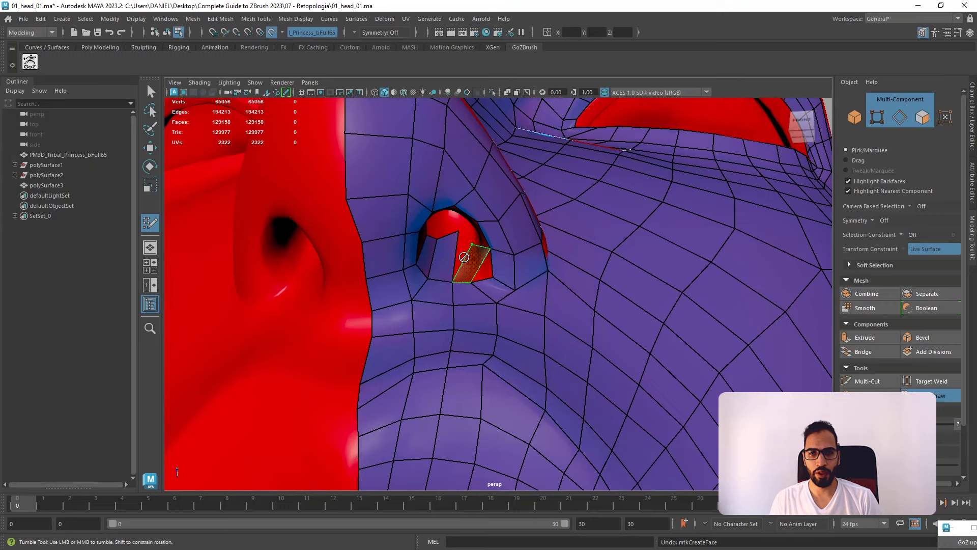
pyautogui.keyDown('shift'); pyautogui.click(467, 253); pyautogui.keyUp('shift')
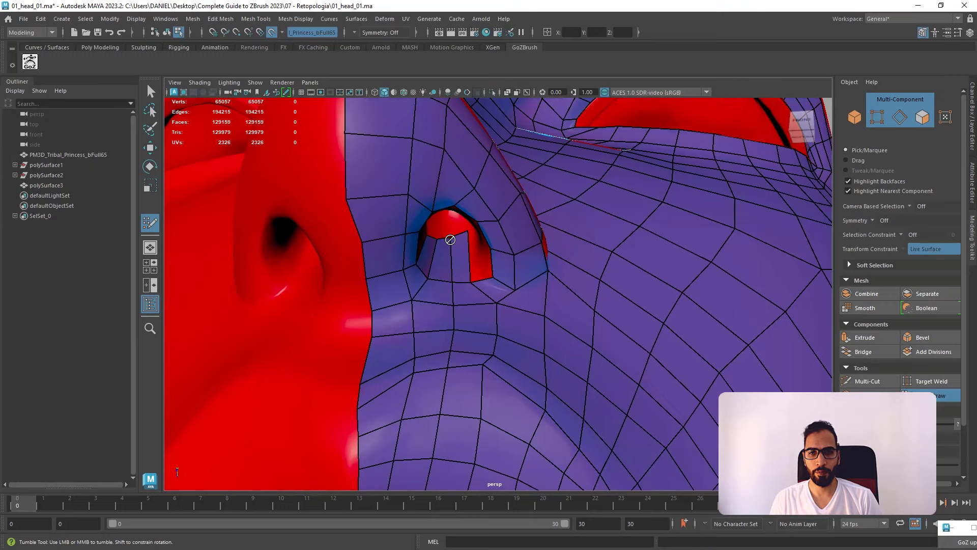
pyautogui.keyDown('alt'); pyautogui.moveTo(449, 239); pyautogui.dragTo(590, 254); pyautogui.keyUp('alt')
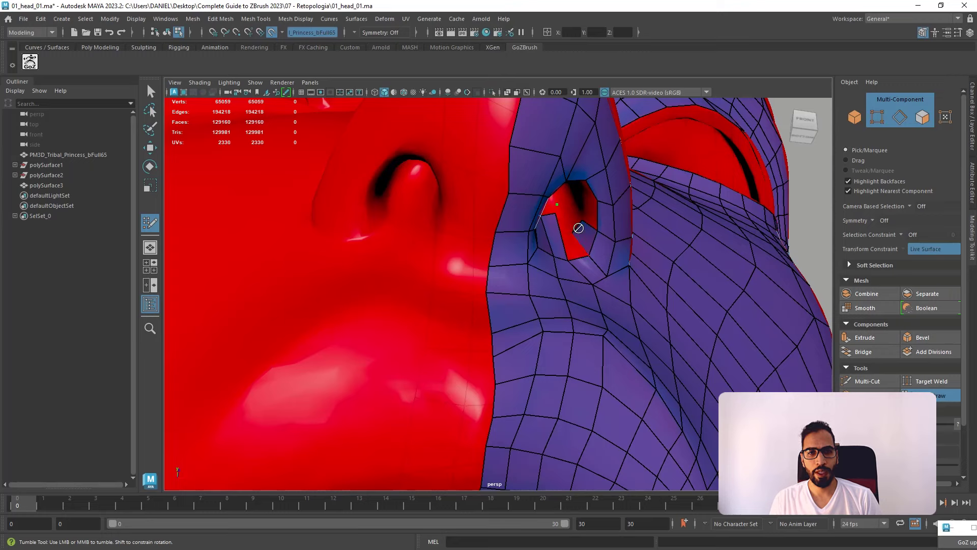
# - Add a guide point near the front of the nostril and fill a quad against its inner rim
pyautogui.keyDown('alt'); pyautogui.moveTo(580, 232); pyautogui.dragTo(533, 225); pyautogui.keyUp('alt')
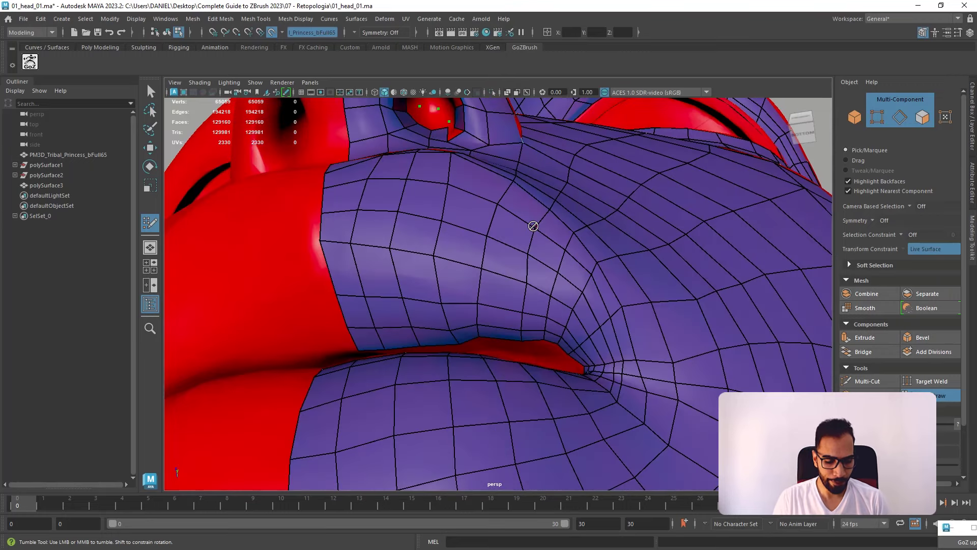
pyautogui.moveTo(400, 234)
pyautogui.keyDown('alt'); pyautogui.mouseDown()
pyautogui.moveTo(386, 258)
pyautogui.moveTo(392, 234)
pyautogui.mouseUp(); pyautogui.keyUp('alt')
pyautogui.keyDown('alt'); pyautogui.moveTo(391, 234); pyautogui.dragTo(445, 275, button='middle'); pyautogui.keyUp('alt')
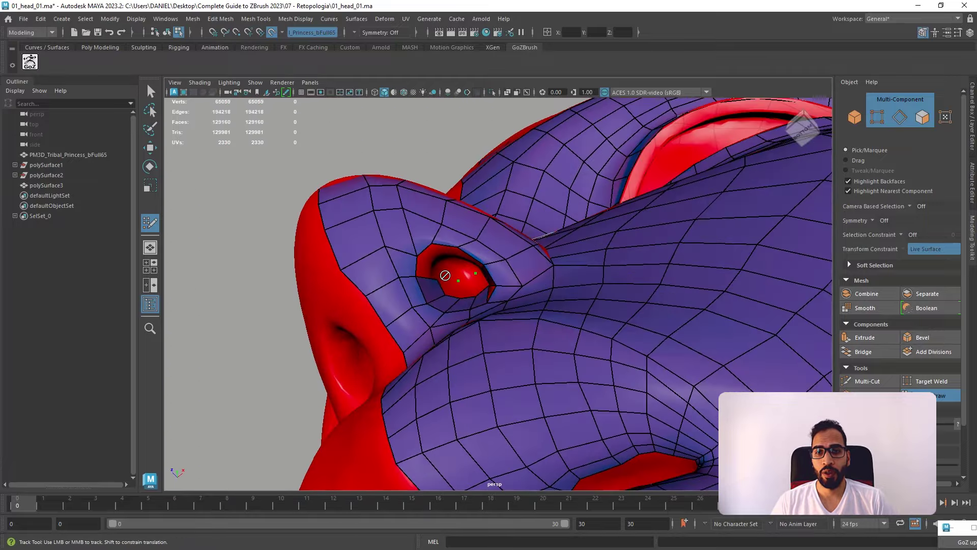
pyautogui.keyDown('alt'); pyautogui.moveTo(393, 255); pyautogui.dragTo(422, 248, button='right'); pyautogui.keyUp('alt')
pyautogui.click(407, 246)
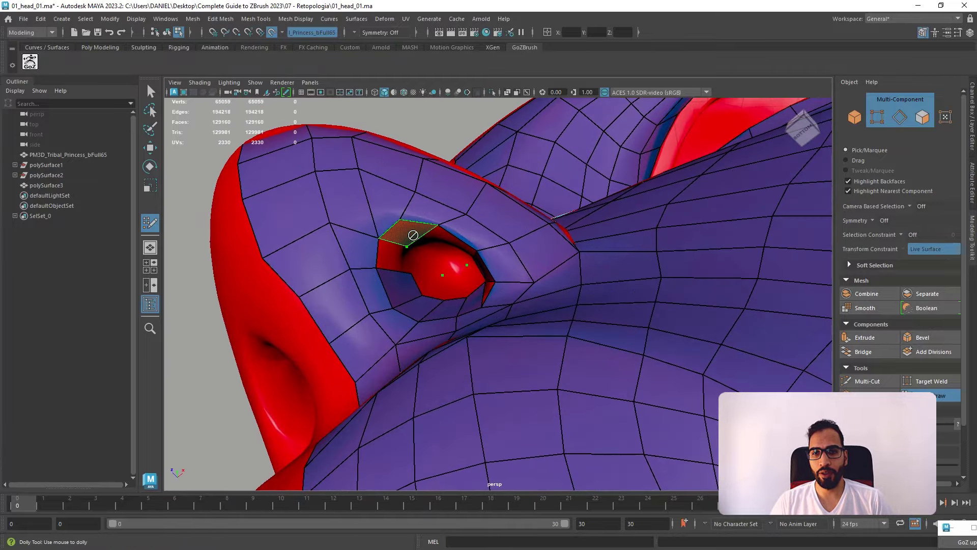
pyautogui.keyDown('alt'); pyautogui.moveTo(410, 240); pyautogui.dragTo(425, 267); pyautogui.keyUp('alt')
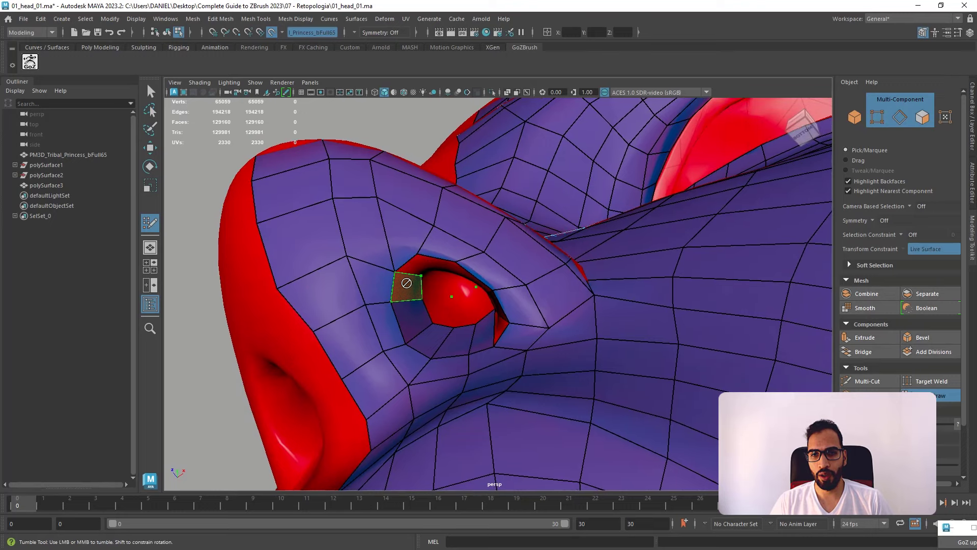
pyautogui.keyDown('alt'); pyautogui.moveTo(416, 278); pyautogui.dragTo(461, 212); pyautogui.keyUp('alt')
# - Continue the ring of quads inside the nostril along its upper and outer rim
pyautogui.scroll(-5, 375, 158)
pyautogui.keyDown('alt'); pyautogui.moveTo(375, 157); pyautogui.dragTo(511, 351); pyautogui.keyUp('alt')
pyautogui.keyDown('alt'); pyautogui.moveTo(512, 352); pyautogui.dragTo(489, 300, button='middle'); pyautogui.keyUp('alt')
pyautogui.keyDown('alt'); pyautogui.moveTo(488, 301); pyautogui.dragTo(518, 285); pyautogui.keyUp('alt')
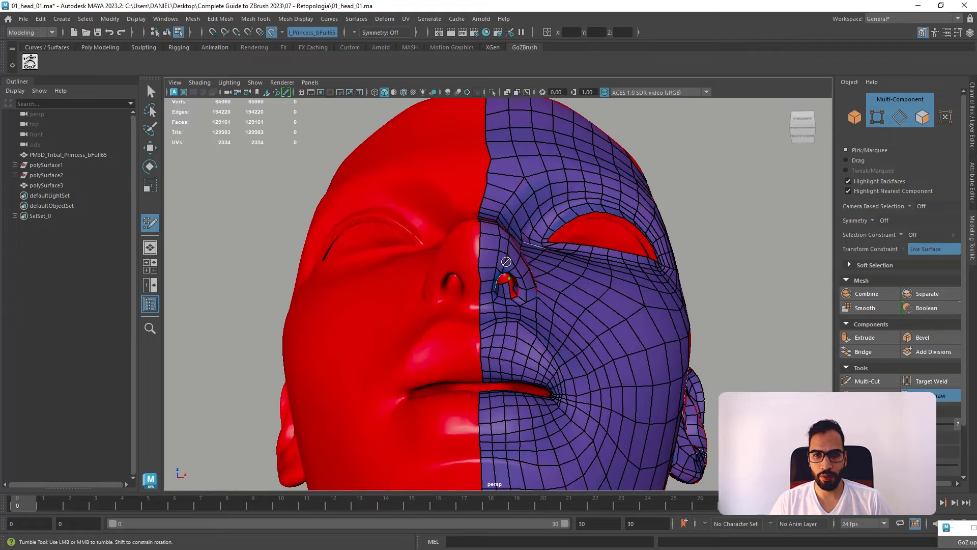
pyautogui.keyDown('alt'); pyautogui.moveTo(517, 285); pyautogui.dragTo(566, 283, button='right'); pyautogui.keyUp('alt')
pyautogui.keyDown('alt'); pyautogui.moveTo(565, 284); pyautogui.dragTo(561, 149); pyautogui.keyUp('alt')
pyautogui.keyDown('shift'); pyautogui.click(573, 218); pyautogui.keyUp('shift')
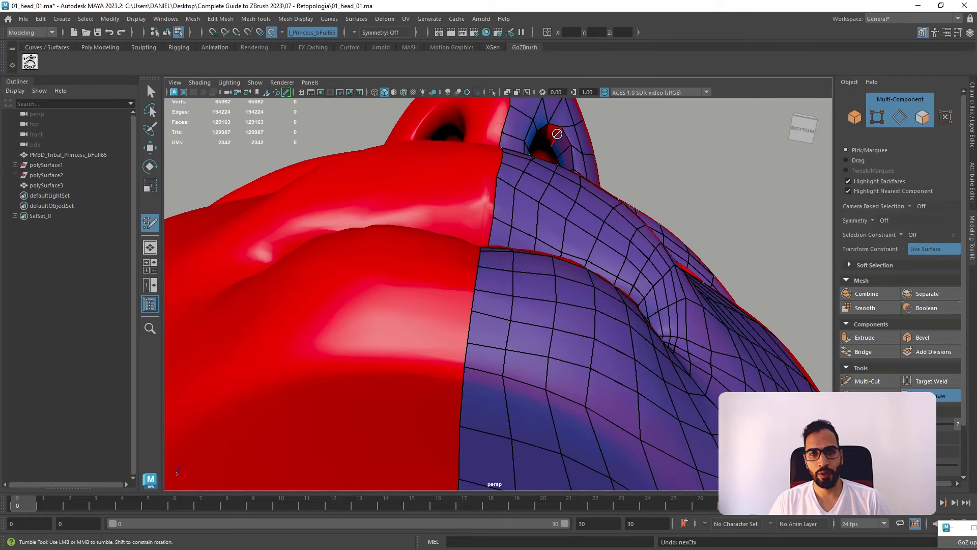
pyautogui.keyDown('alt'); pyautogui.moveTo(543, 163); pyautogui.dragTo(530, 229); pyautogui.keyUp('alt')
pyautogui.keyDown('alt'); pyautogui.moveTo(529, 229); pyautogui.dragTo(560, 232, button='right'); pyautogui.keyUp('alt')
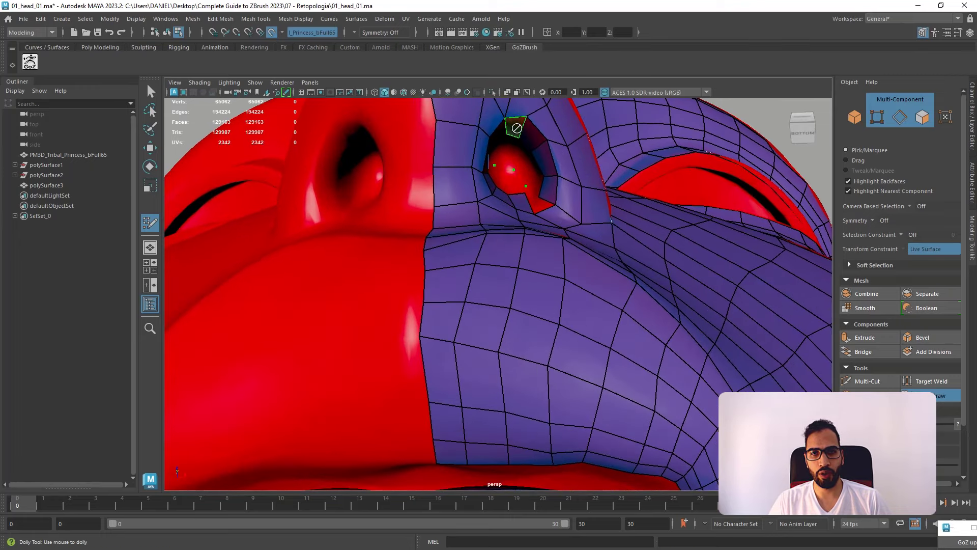
pyautogui.keyDown('alt'); pyautogui.moveTo(535, 181); pyautogui.dragTo(523, 238); pyautogui.keyUp('alt')
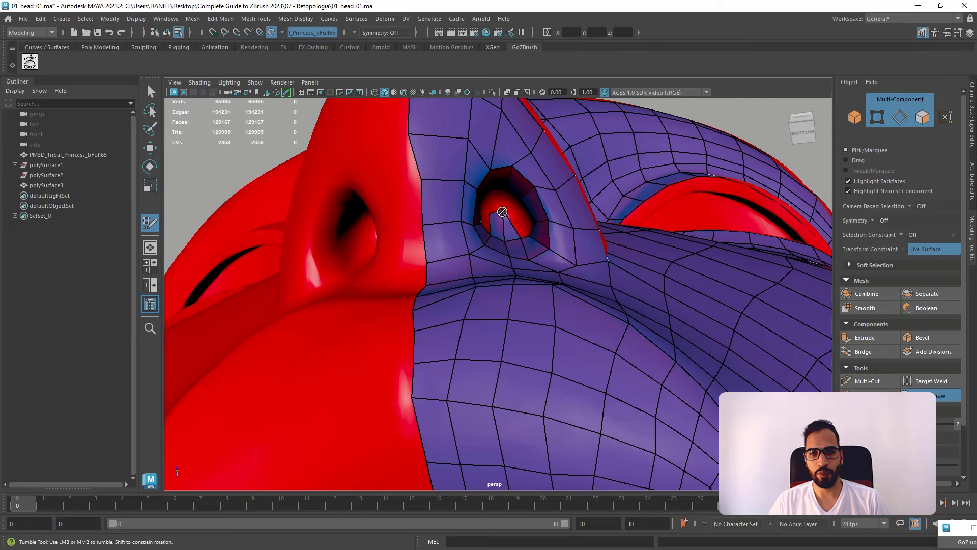
# - Close the remaining opening deep inside the nostril with the last faces
pyautogui.moveTo(501, 210)
pyautogui.keyDown('alt'); pyautogui.mouseDown()
pyautogui.moveTo(508, 169)
pyautogui.moveTo(461, 191)
pyautogui.moveTo(442, 184)
pyautogui.mouseUp(); pyautogui.keyUp('alt')
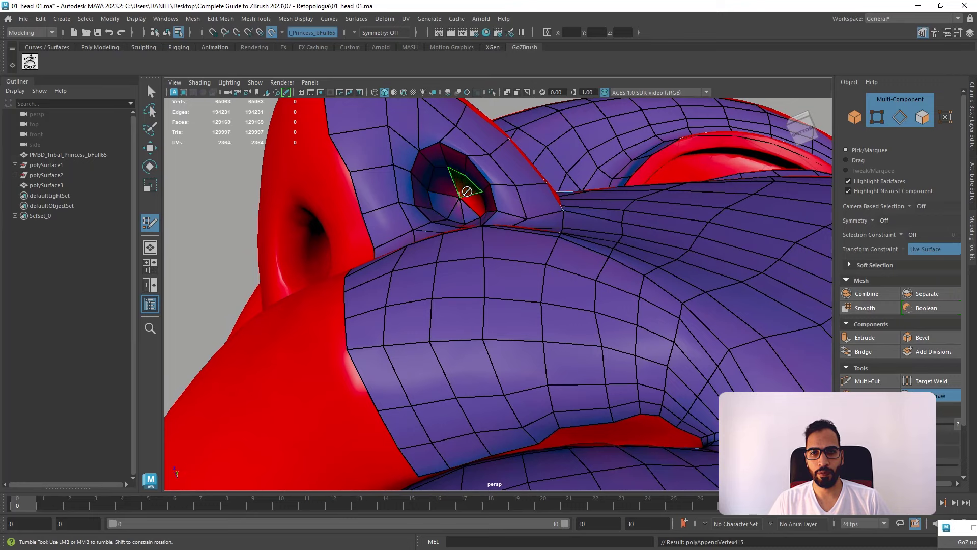
pyautogui.keyDown('alt'); pyautogui.moveTo(497, 197); pyautogui.dragTo(549, 220); pyautogui.keyUp('alt')
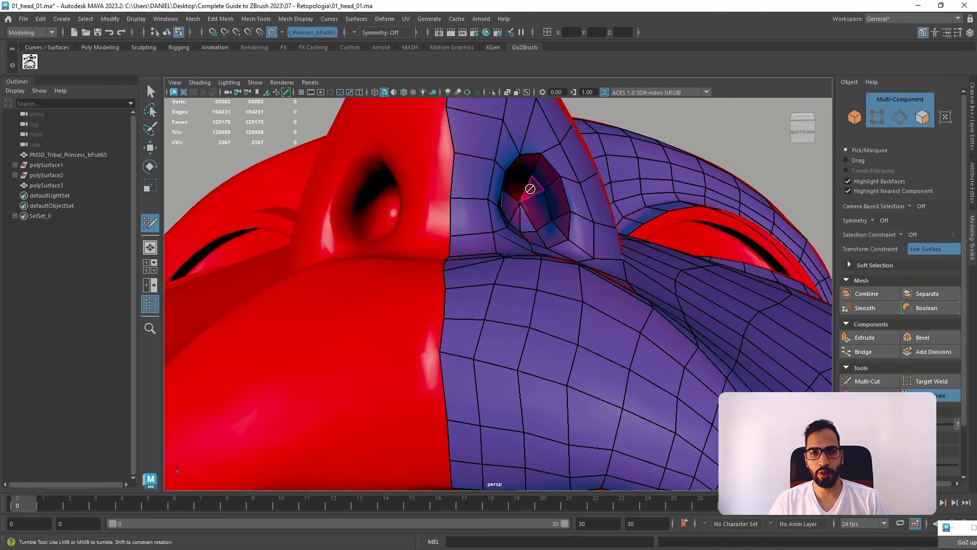
pyautogui.keyDown('alt'); pyautogui.moveTo(532, 200); pyautogui.dragTo(524, 290); pyautogui.keyUp('alt')
# - Leave Quad Draw for the Move tool and return polySurface3 to object mode with the whole head in view
pyautogui.keyDown('alt'); pyautogui.moveTo(523, 290); pyautogui.dragTo(428, 280, button='right'); pyautogui.keyUp('alt')
pyautogui.keyDown('alt'); pyautogui.moveTo(576, 308); pyautogui.dragTo(544, 241, button='middle'); pyautogui.keyUp('alt')
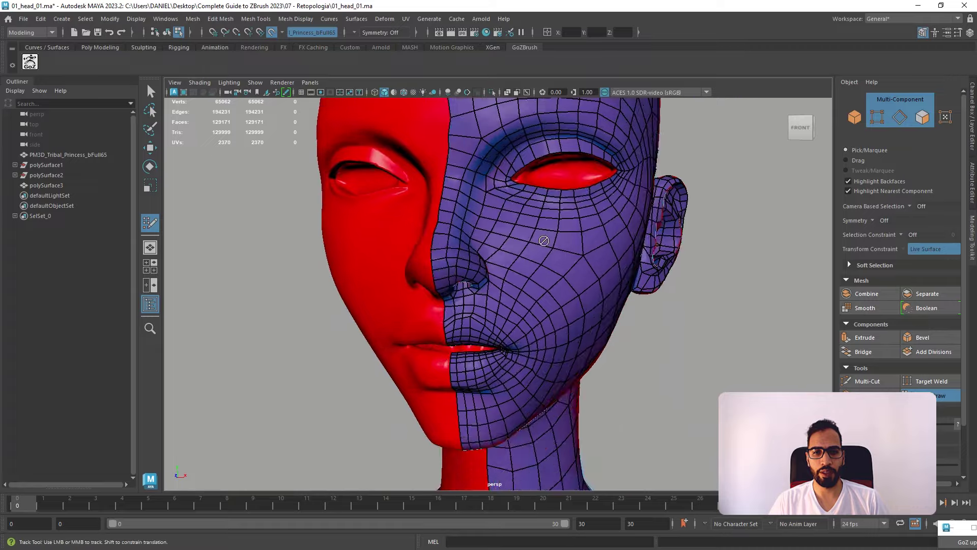
pyautogui.keyDown('alt'); pyautogui.moveTo(544, 241); pyautogui.dragTo(504, 209); pyautogui.keyUp('alt')
pyautogui.keyDown('alt'); pyautogui.moveTo(504, 208); pyautogui.dragTo(399, 159, button='right'); pyautogui.keyUp('alt')
pyautogui.moveTo(399, 159)
pyautogui.keyDown('alt'); pyautogui.mouseDown()
pyautogui.moveTo(458, 225)
pyautogui.moveTo(438, 236)
pyautogui.mouseUp(); pyautogui.keyUp('alt')
pyautogui.press('w')
pyautogui.moveTo(435, 210); pyautogui.dragTo(486, 187, button='right')
pyautogui.keyDown('alt'); pyautogui.moveTo(486, 187); pyautogui.dragTo(428, 126); pyautogui.keyUp('alt')
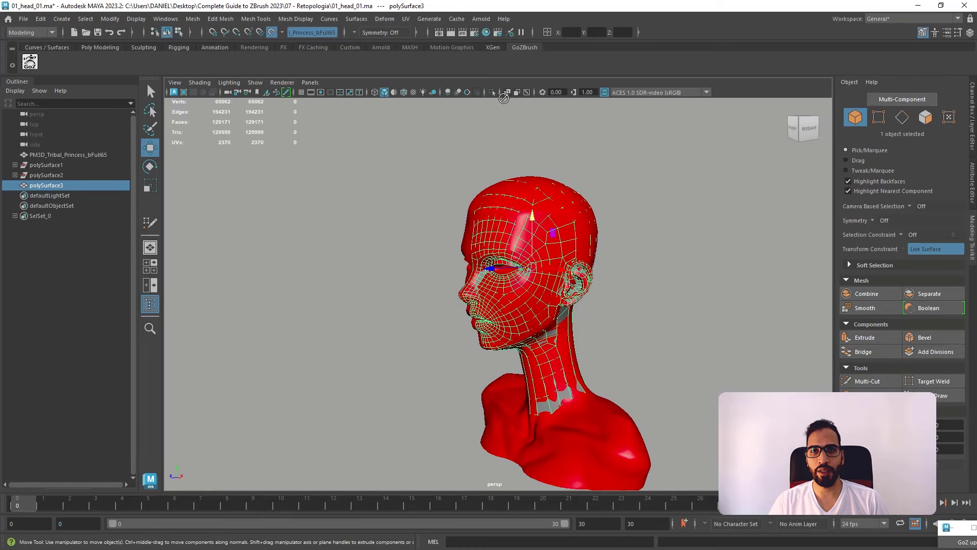
# - Isolate the half-head mesh polySurface3 in the perspective view and soften its edges
pyautogui.click(491, 92)
pyautogui.click(559, 179)
pyautogui.click(547, 204)
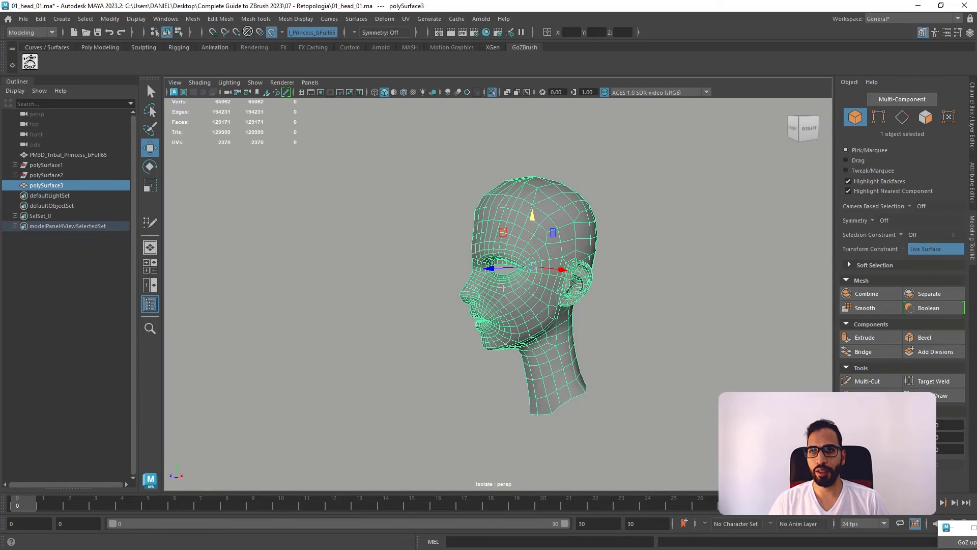
pyautogui.click(45, 20)
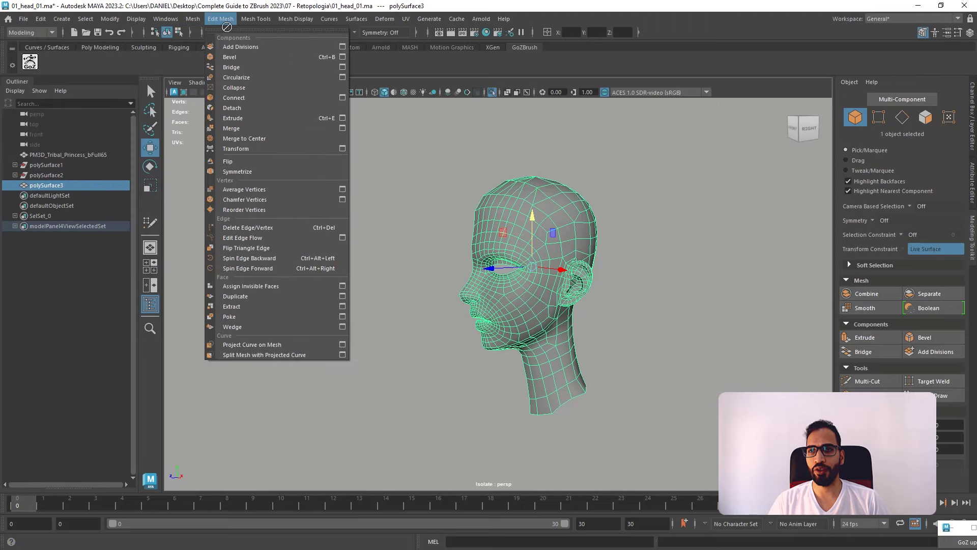
pyautogui.moveTo(268, 19)
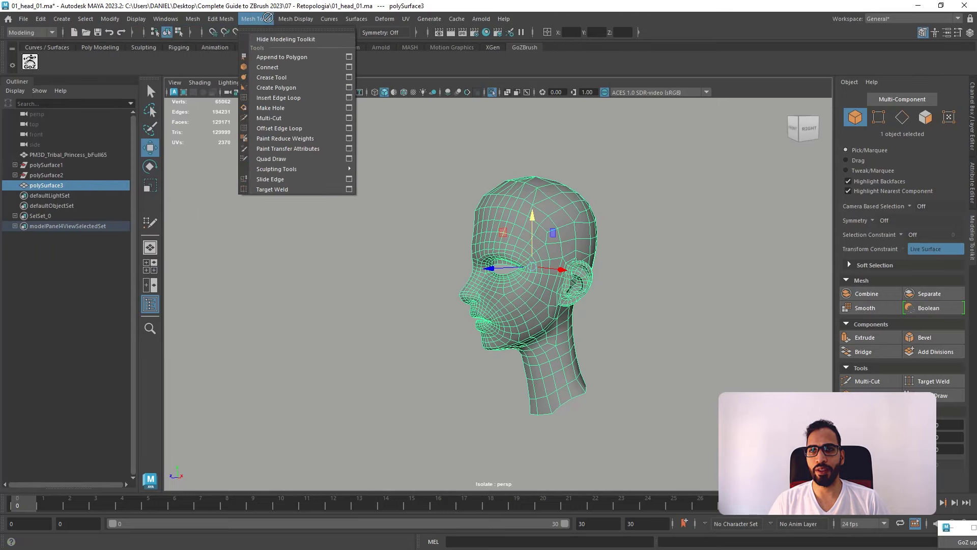
pyautogui.moveTo(302, 21)
pyautogui.click(326, 109)
pyautogui.click(407, 221)
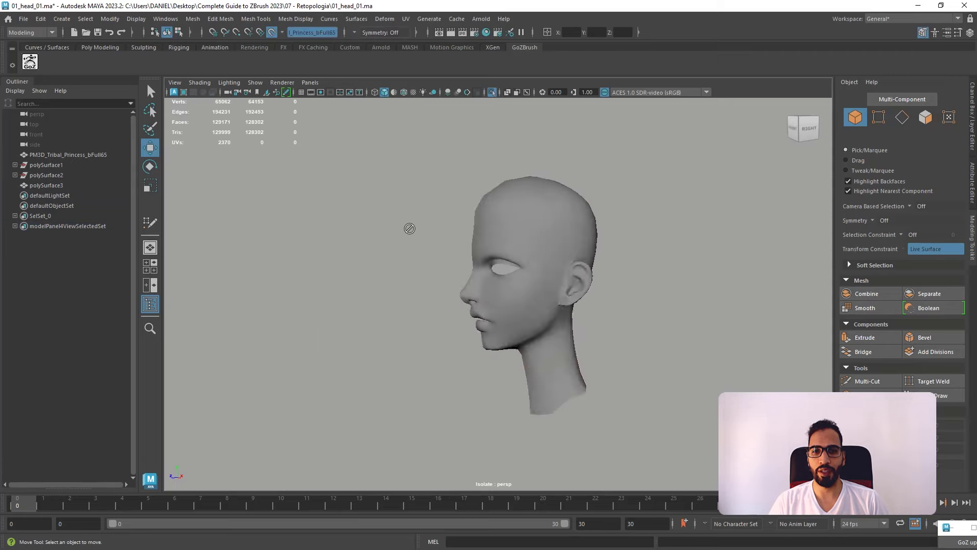
pyautogui.keyDown('alt'); pyautogui.moveTo(408, 222); pyautogui.dragTo(492, 235); pyautogui.keyUp('alt')
pyautogui.click(493, 235)
# - Isolate polySurface3 in the top view as well, framing its open centre edge
pyautogui.press('space')
pyautogui.press('space')
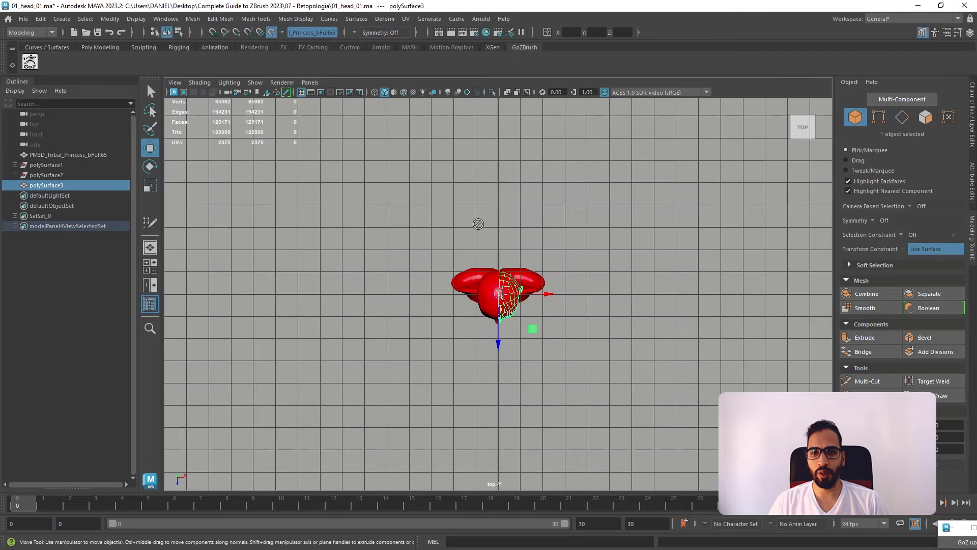
pyautogui.scroll(5, 474, 229)
pyautogui.click(492, 92)
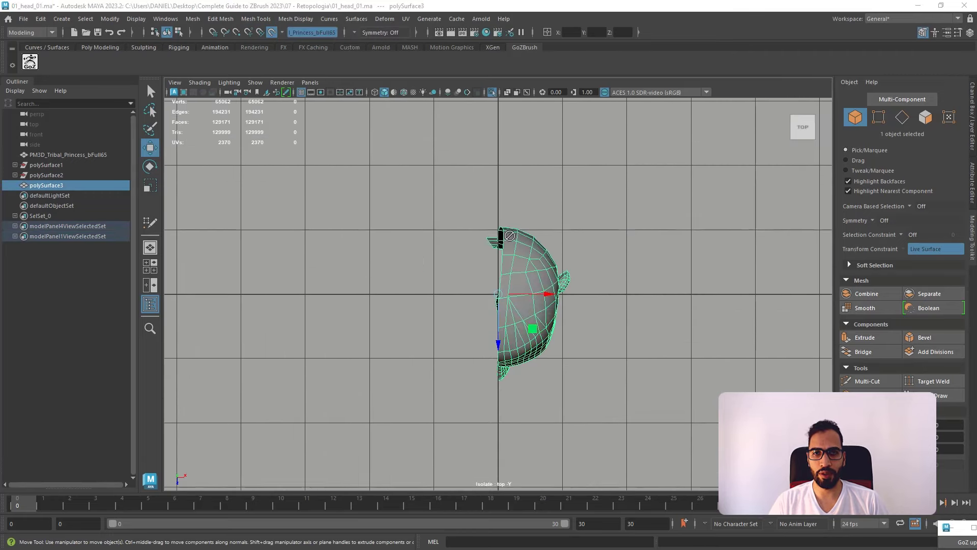
pyautogui.press('space')
pyautogui.press('space')
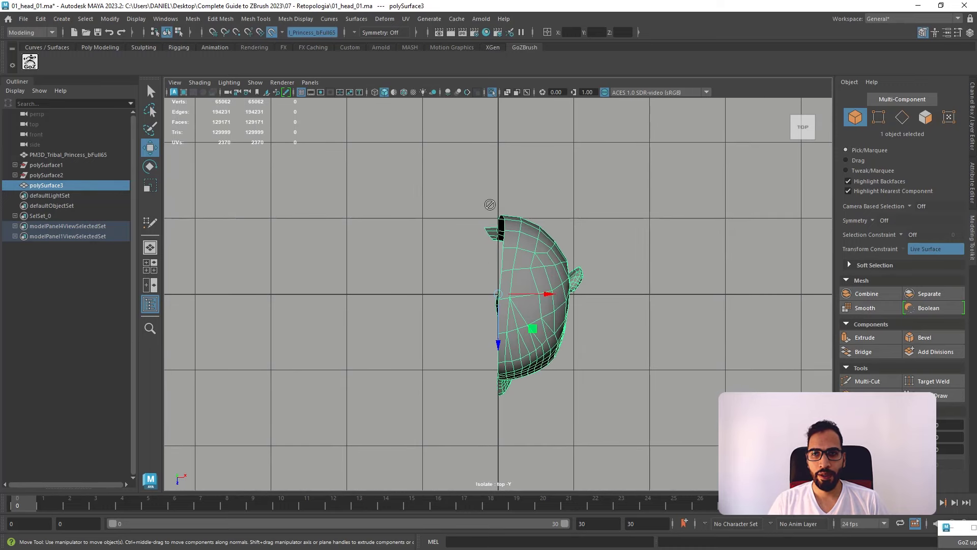
pyautogui.scroll(2, 490, 204)
pyautogui.keyDown('alt'); pyautogui.moveTo(483, 215); pyautogui.dragTo(447, 196, button='middle'); pyautogui.keyUp('alt')
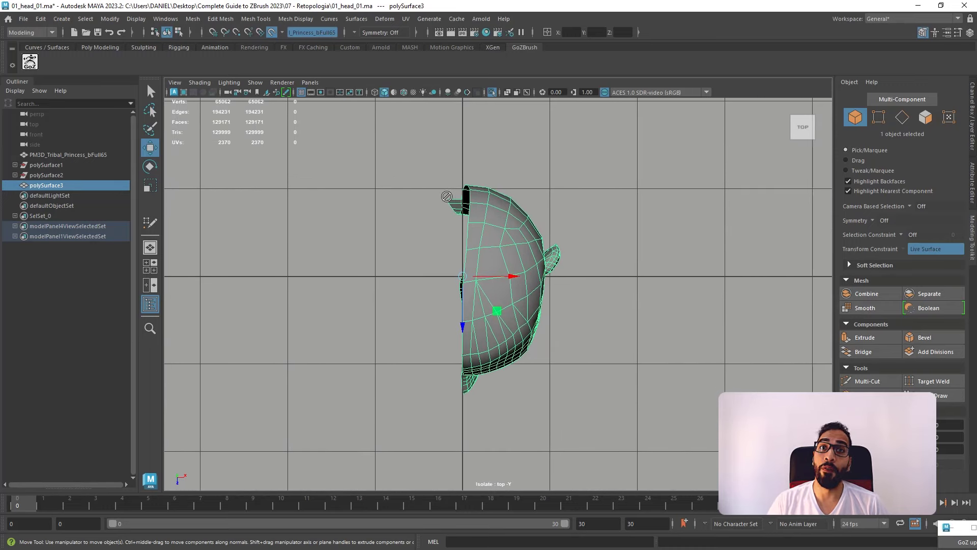
# - Select the border vertices along the head's centre line in the top view, using wireframe display and vertex mode
pyautogui.moveTo(469, 191); pyautogui.dragTo(399, 178, button='right')
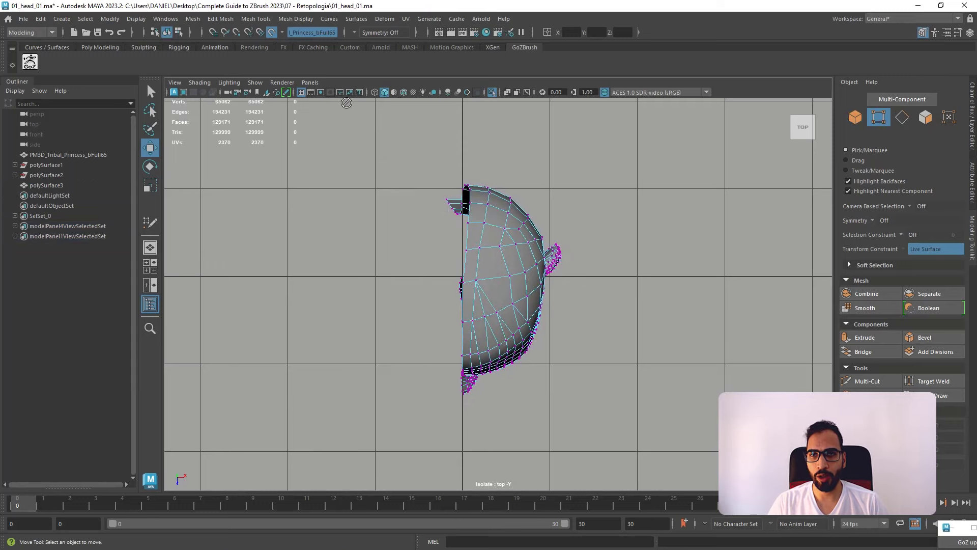
pyautogui.click(376, 92)
pyautogui.scroll(2, 427, 178)
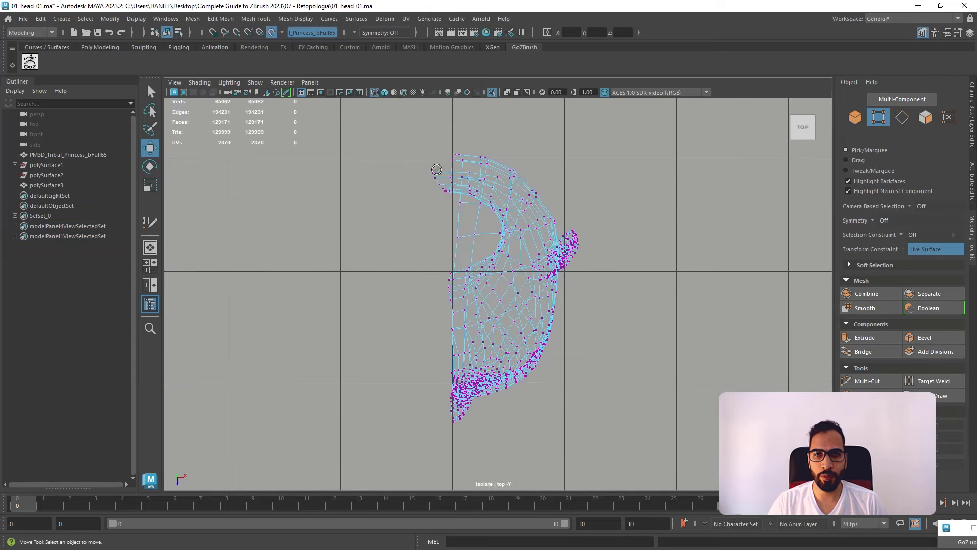
pyautogui.moveTo(463, 220); pyautogui.dragTo(464, 221)
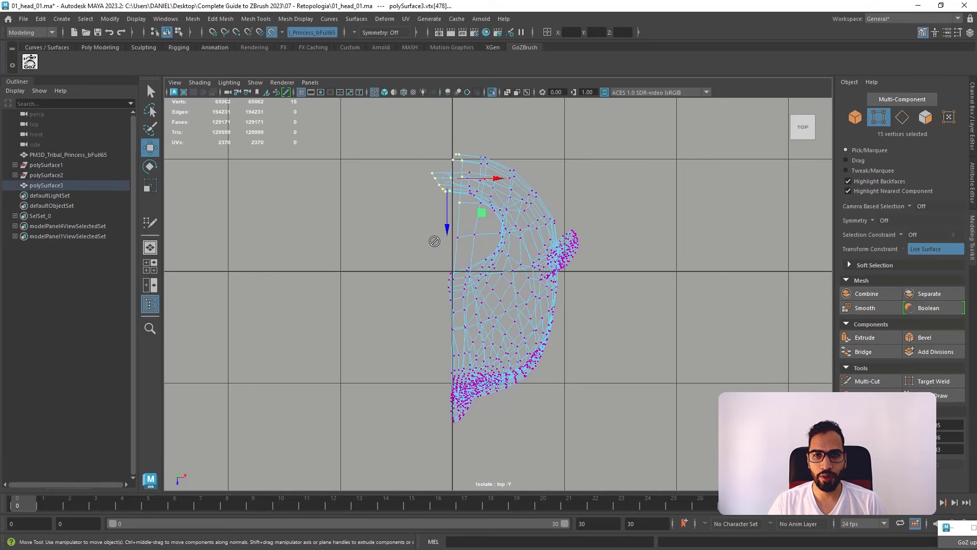
pyautogui.keyDown('shift'); pyautogui.moveTo(460, 335); pyautogui.dragTo(461, 336); pyautogui.keyUp('shift')
pyautogui.keyDown('alt'); pyautogui.moveTo(384, 290); pyautogui.dragTo(342, 168, button='middle'); pyautogui.keyUp('alt')
pyautogui.scroll(2, 379, 255)
pyautogui.keyDown('shift'); pyautogui.moveTo(388, 324); pyautogui.dragTo(387, 324); pyautogui.keyUp('shift')
# - Isolate polySurface3 in the front view with wireframe display and return it to vertex mode with the centre-line selection
pyautogui.press('space')
pyautogui.press('space')
pyautogui.scroll(2, 597, 380)
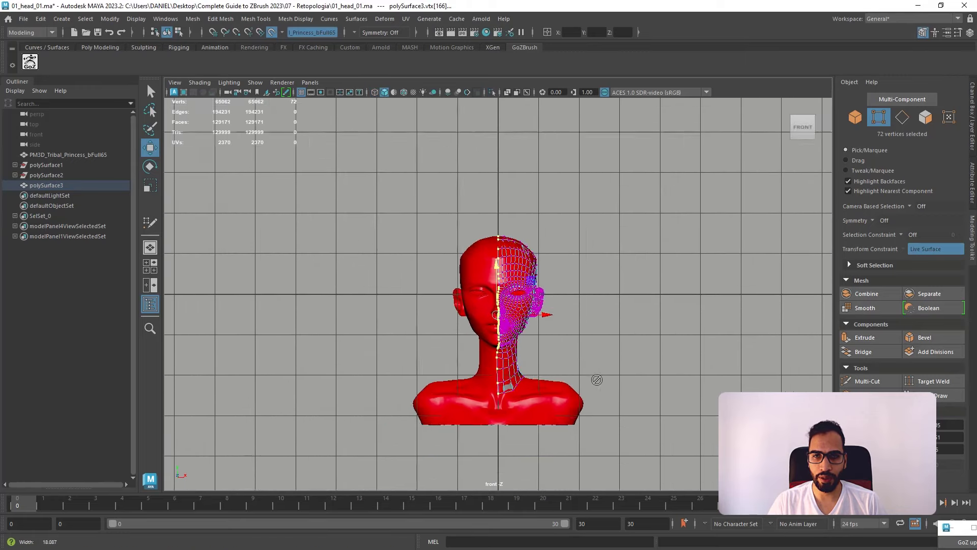
pyautogui.scroll(2, 597, 380)
pyautogui.click(374, 92)
pyautogui.scroll(2, 560, 279)
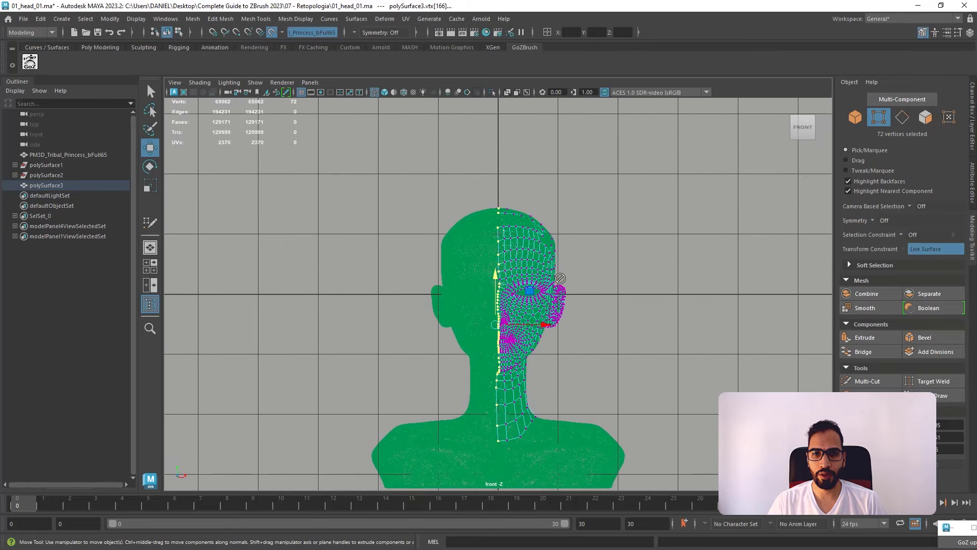
pyautogui.moveTo(569, 198); pyautogui.dragTo(616, 183, button='right')
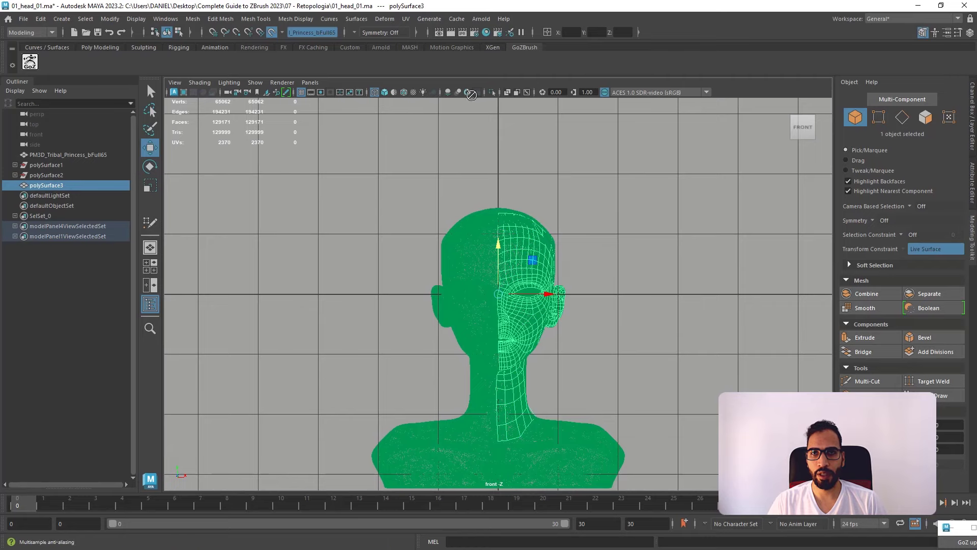
pyautogui.click(488, 94)
pyautogui.moveTo(501, 178); pyautogui.dragTo(482, 190, button='right')
# - Add the missing centre-line vertex to the selection in the front view
pyautogui.scroll(5, 524, 293)
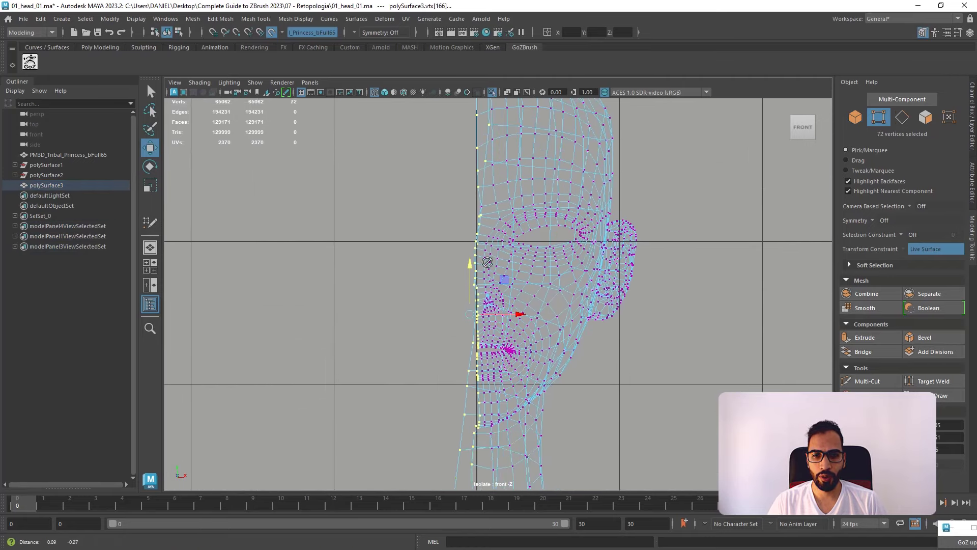
pyautogui.keyDown('alt'); pyautogui.moveTo(521, 312); pyautogui.dragTo(467, 346, button='right'); pyautogui.keyUp('alt')
pyautogui.keyDown('alt'); pyautogui.moveTo(461, 382); pyautogui.dragTo(441, 434, button='middle'); pyautogui.keyUp('alt')
pyautogui.keyDown('alt'); pyautogui.moveTo(448, 167); pyautogui.dragTo(458, 313, button='middle'); pyautogui.keyUp('alt')
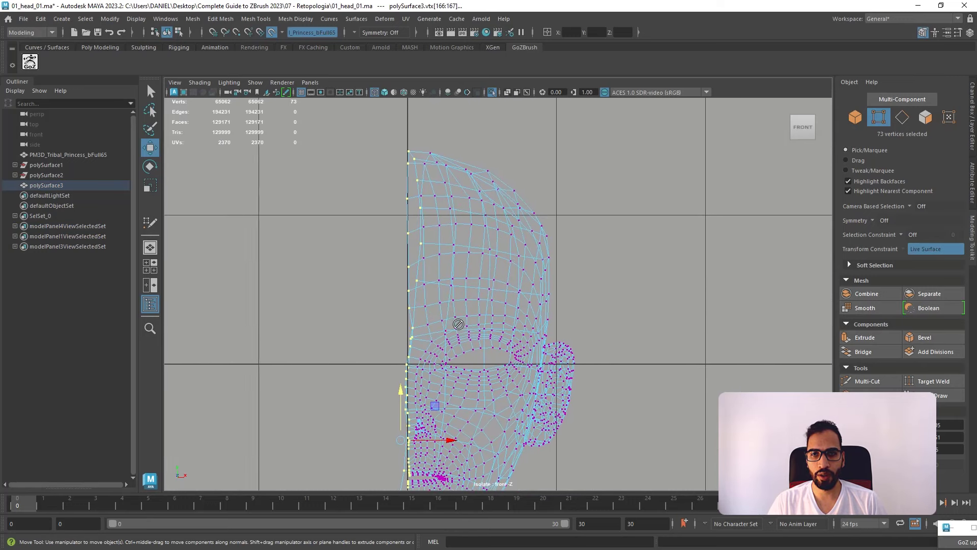
# - Try to move the centre-line vertices sideways onto the mid-plane and undo the attempts
pyautogui.scroll(-5, 537, 224)
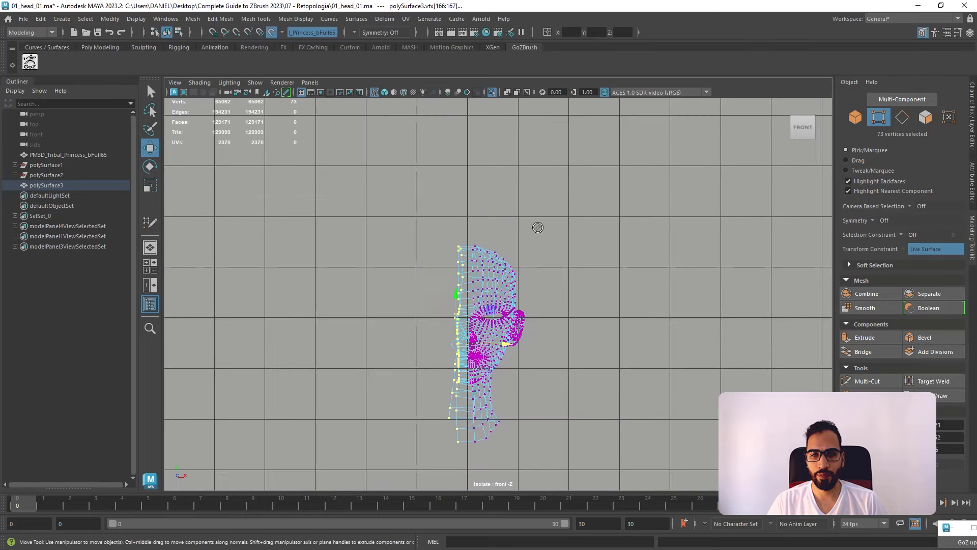
pyautogui.press('space')
pyautogui.press('space')
pyautogui.keyDown('alt'); pyautogui.moveTo(458, 254); pyautogui.dragTo(539, 246); pyautogui.keyUp('alt')
pyautogui.keyDown('alt'); pyautogui.moveTo(539, 247); pyautogui.dragTo(545, 316, button='right'); pyautogui.keyUp('alt')
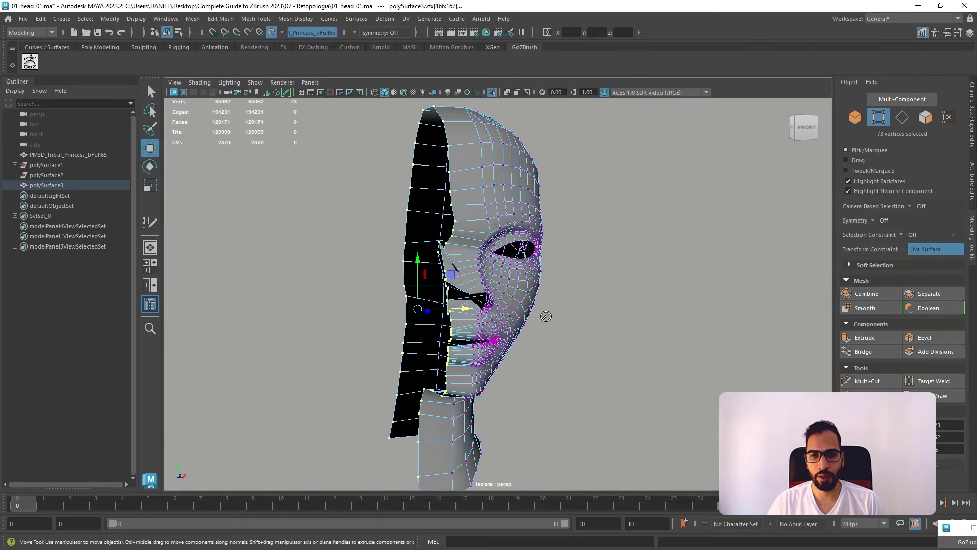
pyautogui.hotkey('ctrl', 'z')
pyautogui.moveTo(486, 308); pyautogui.dragTo(485, 303)
pyautogui.keyDown('alt'); pyautogui.moveTo(564, 351); pyautogui.dragTo(585, 389, button='right'); pyautogui.keyUp('alt')
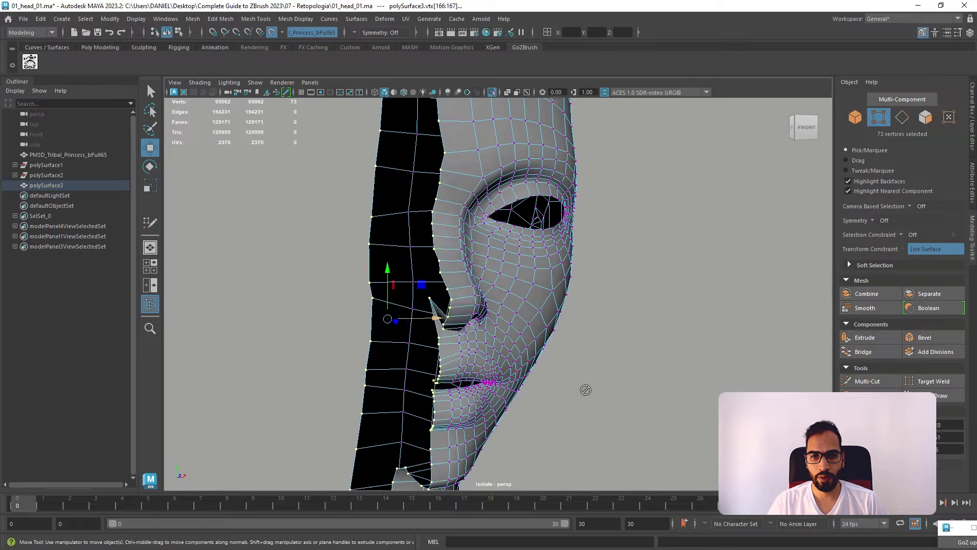
pyautogui.hotkey('ctrl', 'z')
# - Set the selected centre-line vertices' X position to 0 and return the half head to object mode
pyautogui.keyDown('alt'); pyautogui.moveTo(552, 359); pyautogui.dragTo(475, 350); pyautogui.keyUp('alt')
pyautogui.keyDown('alt'); pyautogui.moveTo(476, 350); pyautogui.dragTo(484, 353, button='right'); pyautogui.keyUp('alt')
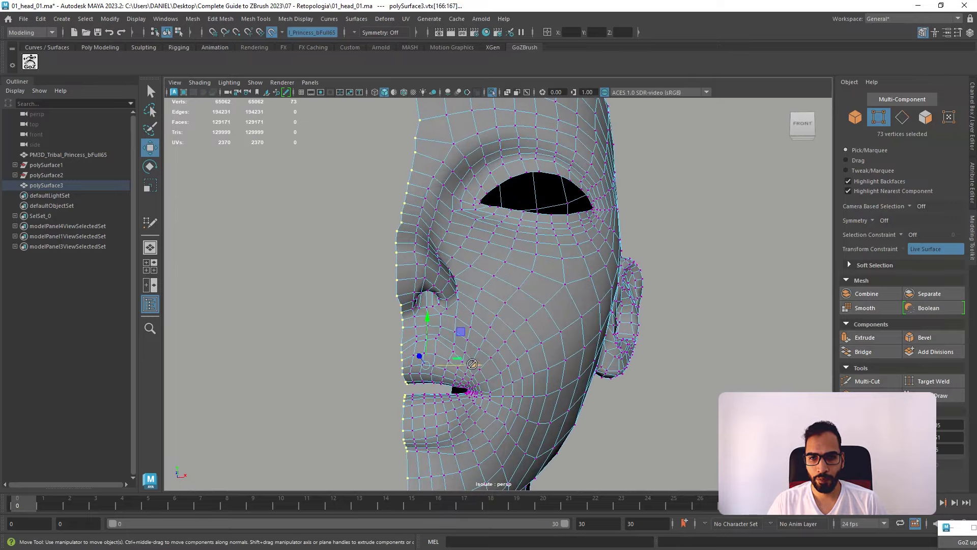
pyautogui.keyDown('alt'); pyautogui.moveTo(484, 352); pyautogui.dragTo(403, 285); pyautogui.keyUp('alt')
pyautogui.keyDown('alt'); pyautogui.moveTo(404, 286); pyautogui.dragTo(384, 359, button='middle'); pyautogui.keyUp('alt')
pyautogui.keyDown('alt'); pyautogui.moveTo(384, 360); pyautogui.dragTo(386, 285); pyautogui.keyUp('alt')
pyautogui.keyDown('alt'); pyautogui.moveTo(387, 285); pyautogui.dragTo(326, 264, button='right'); pyautogui.keyUp('alt')
pyautogui.keyDown('alt'); pyautogui.moveTo(326, 264); pyautogui.dragTo(379, 249); pyautogui.keyUp('alt')
pyautogui.write('0')
pyautogui.press('Return')
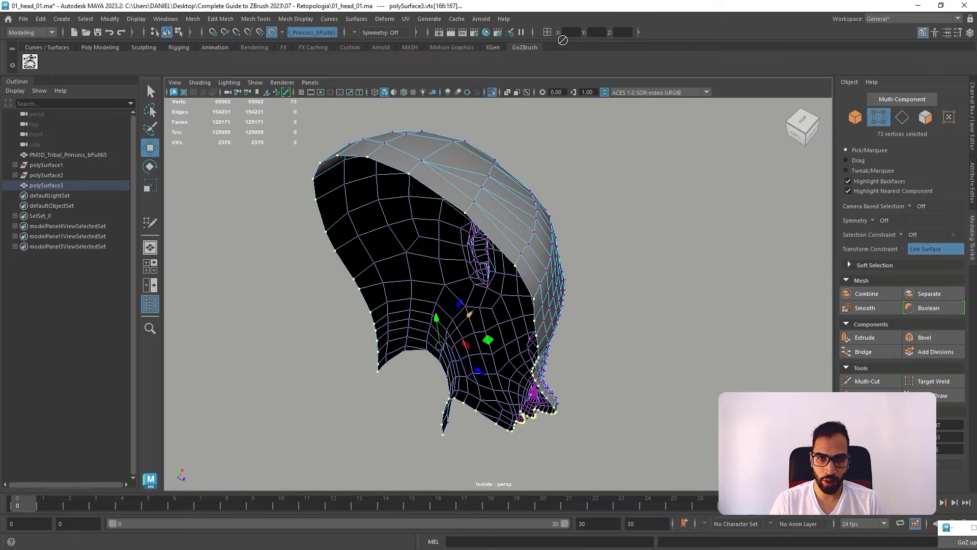
pyautogui.keyDown('alt'); pyautogui.moveTo(540, 258); pyautogui.dragTo(417, 196); pyautogui.keyUp('alt')
pyautogui.moveTo(509, 190); pyautogui.dragTo(534, 178, button='right')
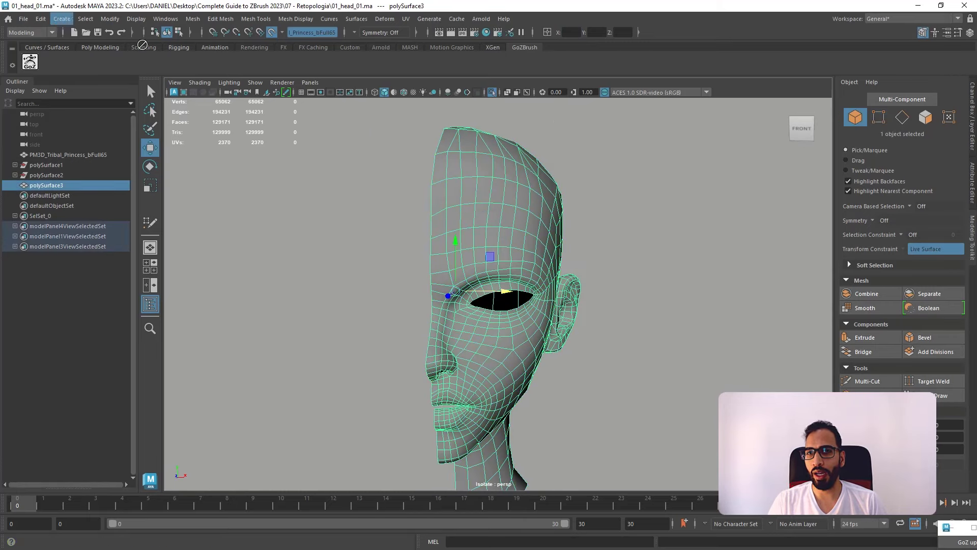
# - End the isolation and make a mirrored copy of the half head with Duplicate Special at Scale X -1
pyautogui.hotkey('ctrl', '1')
pyautogui.click(41, 19)
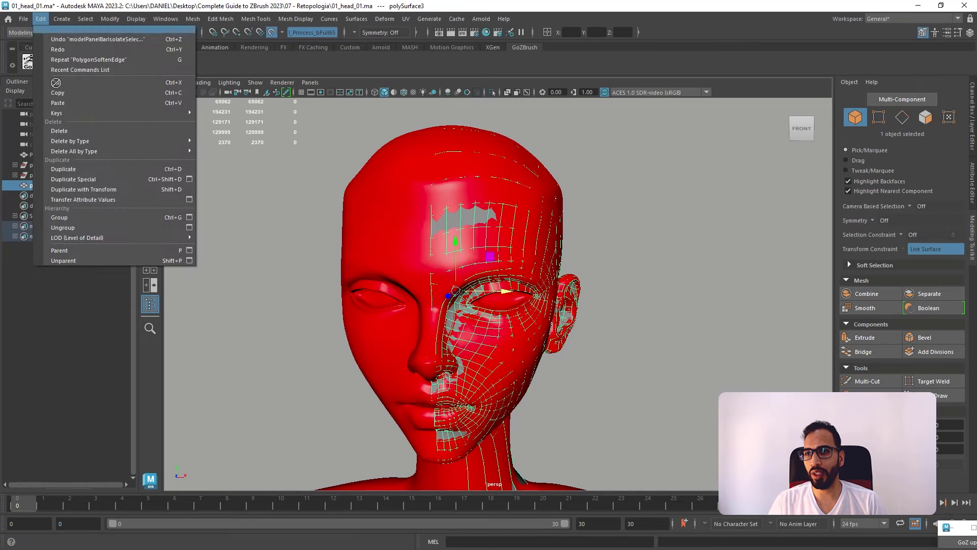
pyautogui.click(194, 179)
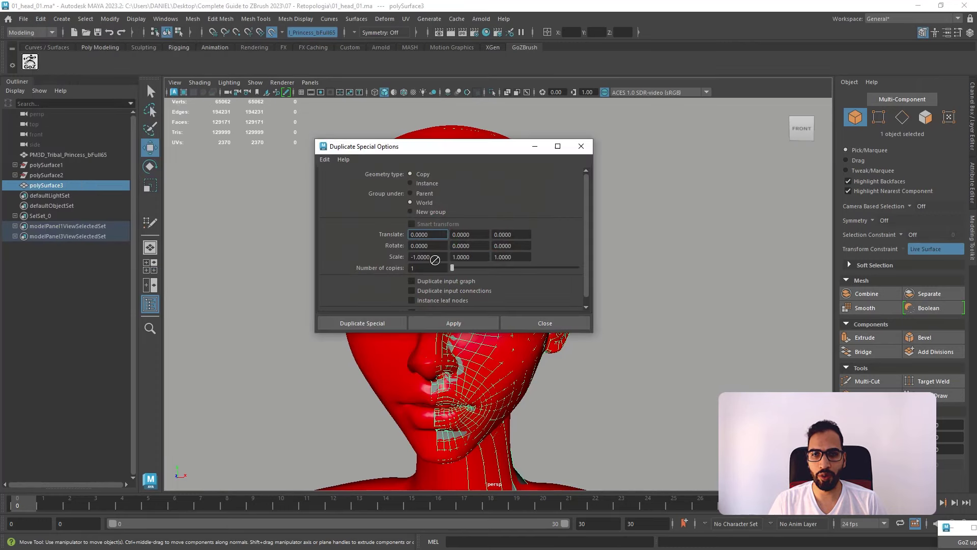
pyautogui.click(409, 256)
pyautogui.click(453, 323)
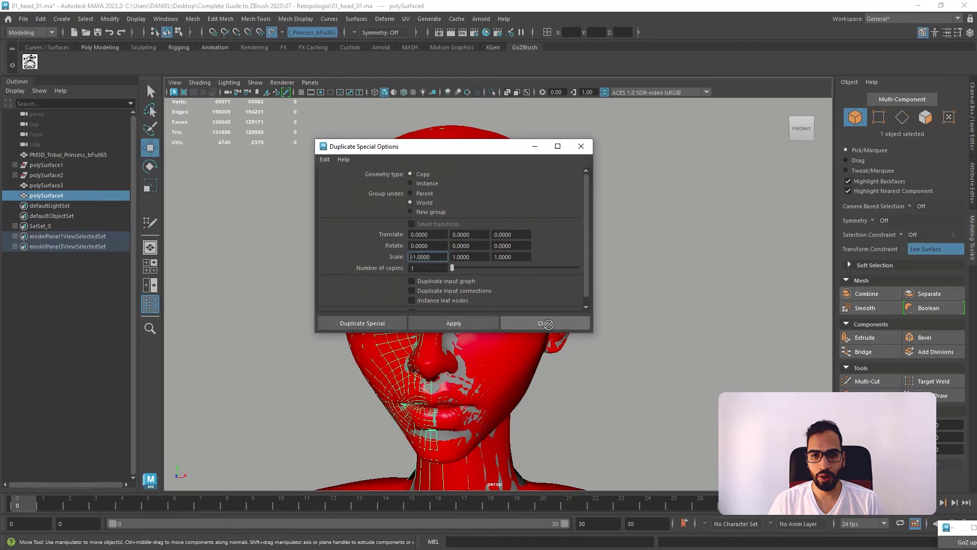
pyautogui.click(545, 324)
# - Combine polySurface3 and its mirrored copy polySurface4 into one mesh
pyautogui.keyDown('shift'); pyautogui.click(462, 336); pyautogui.keyUp('shift')
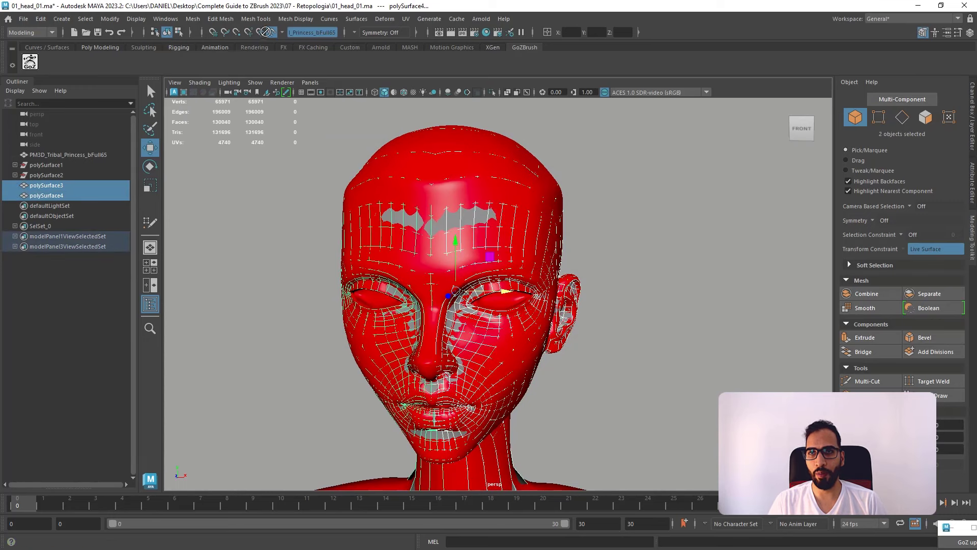
pyautogui.click(193, 19)
pyautogui.click(212, 57)
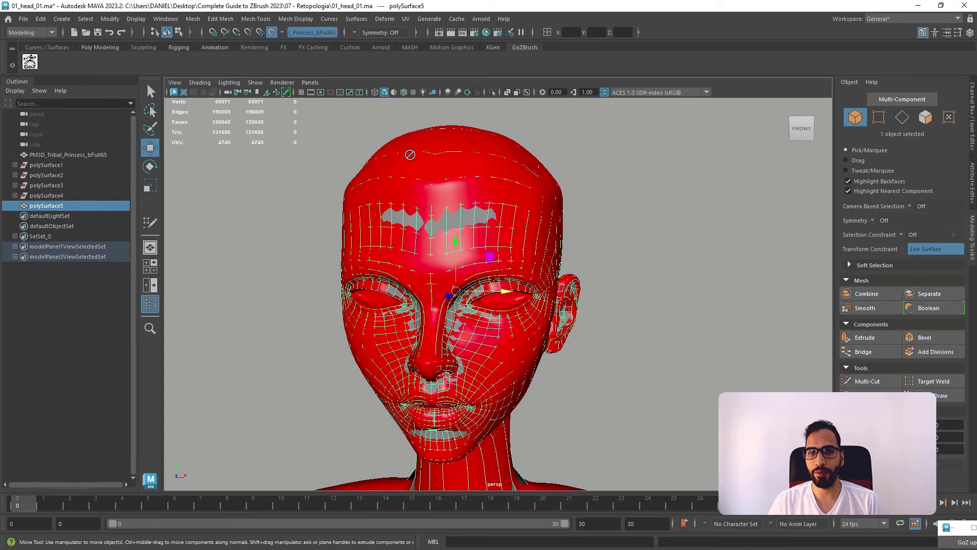
# - Try Quad Draw on the combined head with Object X symmetry and undo it
pyautogui.click(937, 395)
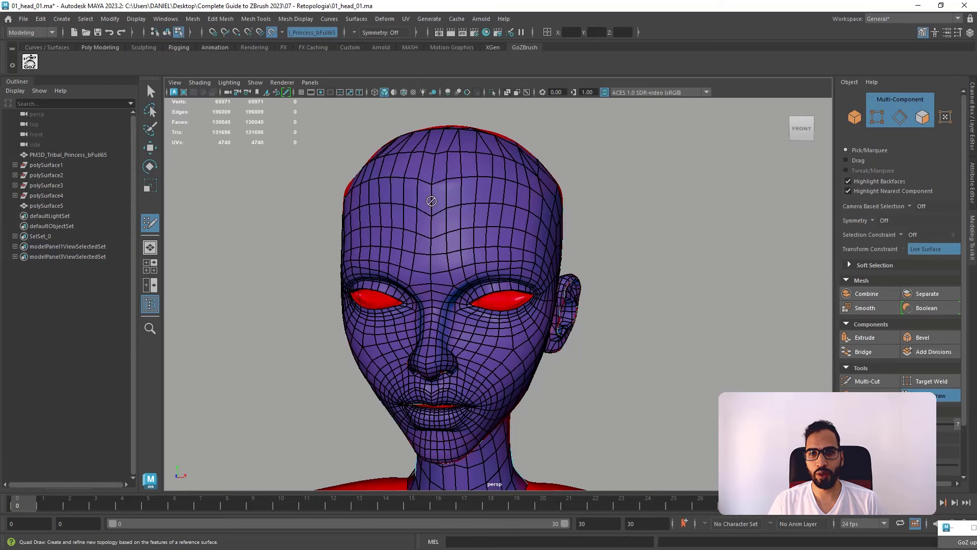
pyautogui.click(356, 32)
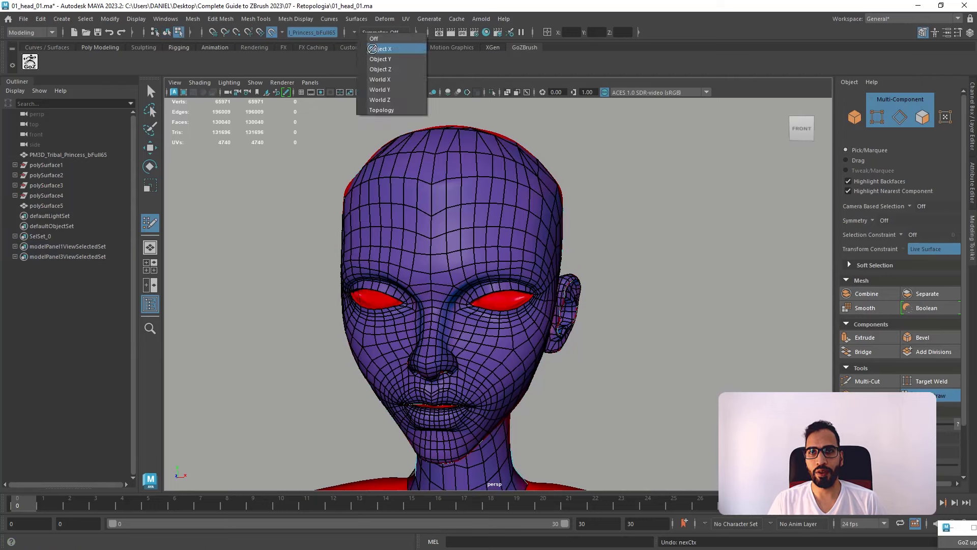
pyautogui.click(379, 49)
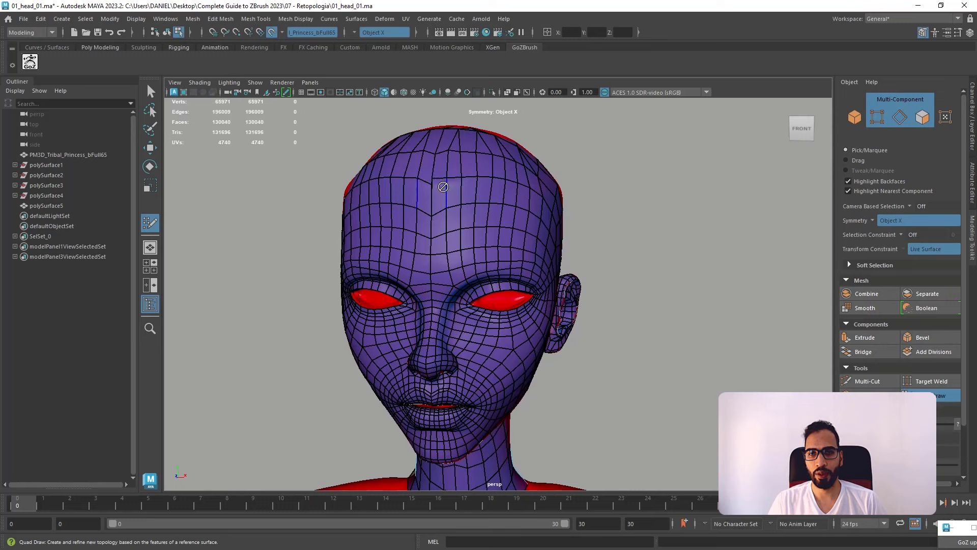
pyautogui.hotkey('ctrl', 'z')
pyautogui.hotkey('ctrl', 'z')
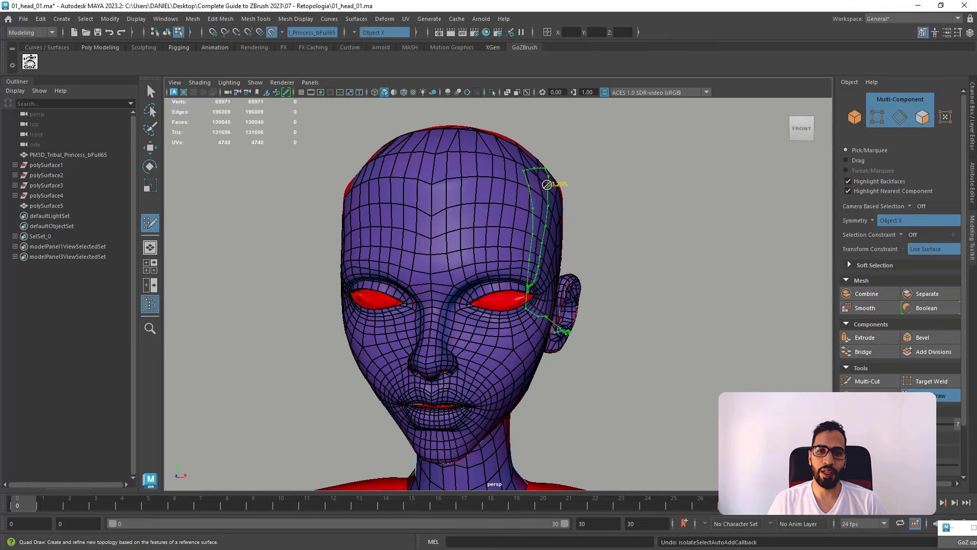
pyautogui.hotkey('ctrl', 'z')
# - Leave Quad Draw for the Move tool in object mode and isolate the combined head polySurface5 in the perspective view
pyautogui.press('space')
pyautogui.press('space')
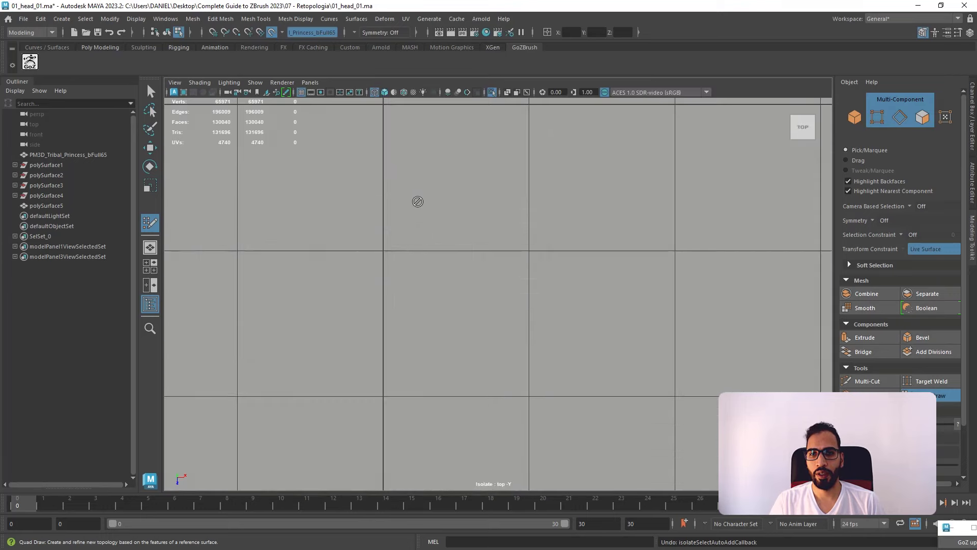
pyautogui.press('space')
pyautogui.press('w')
pyautogui.moveTo(741, 131); pyautogui.dragTo(786, 116, button='right')
pyautogui.press('space')
pyautogui.click(495, 96)
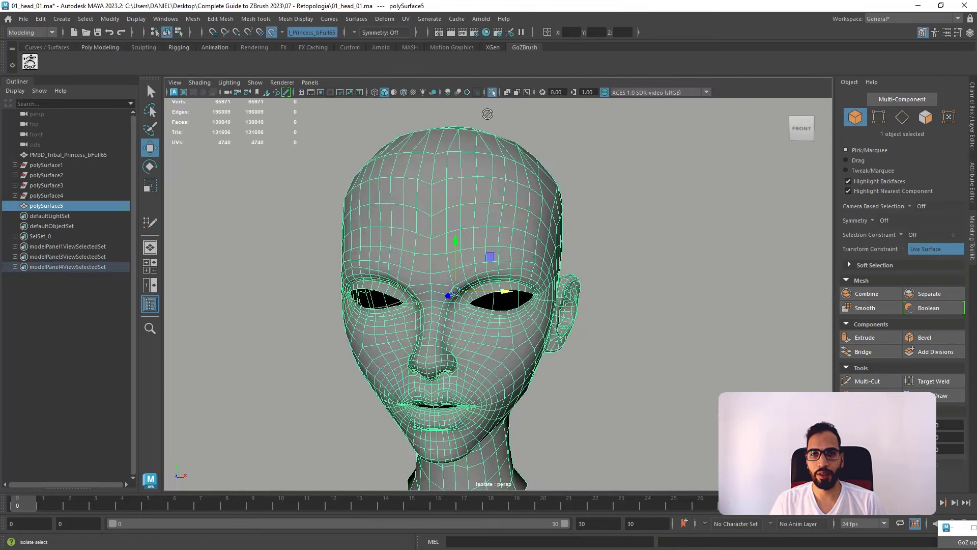
# - Switch the isolated head to vertex editing in the perspective view and display it as a wireframe
pyautogui.press('space')
pyautogui.press('space')
pyautogui.moveTo(600, 172); pyautogui.dragTo(562, 162, button='right')
pyautogui.press('space')
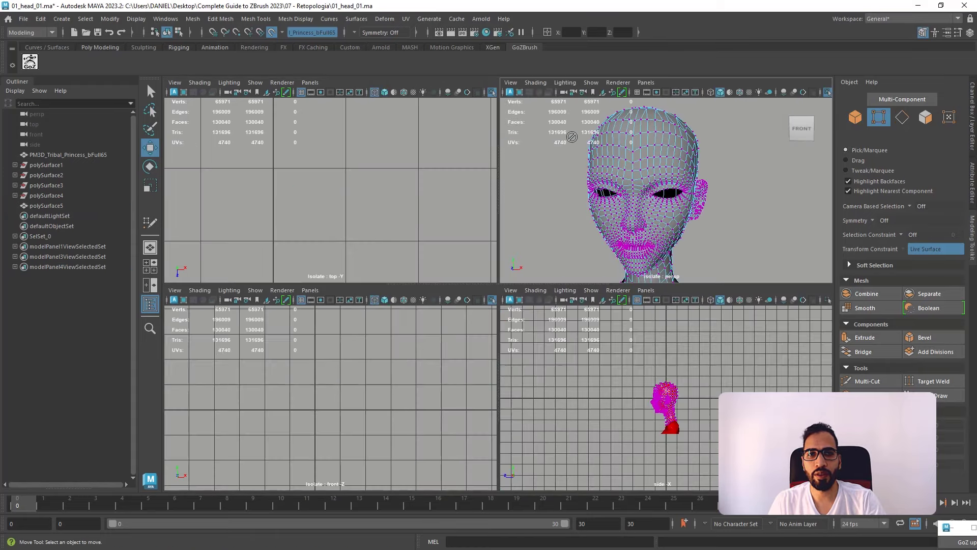
pyautogui.press('space')
pyautogui.scroll(-4, 606, 168)
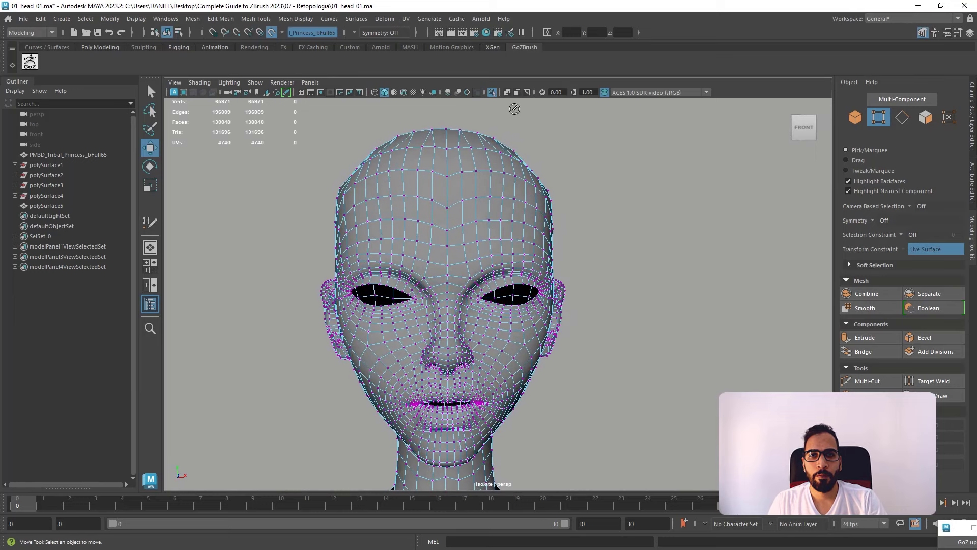
pyautogui.click(374, 92)
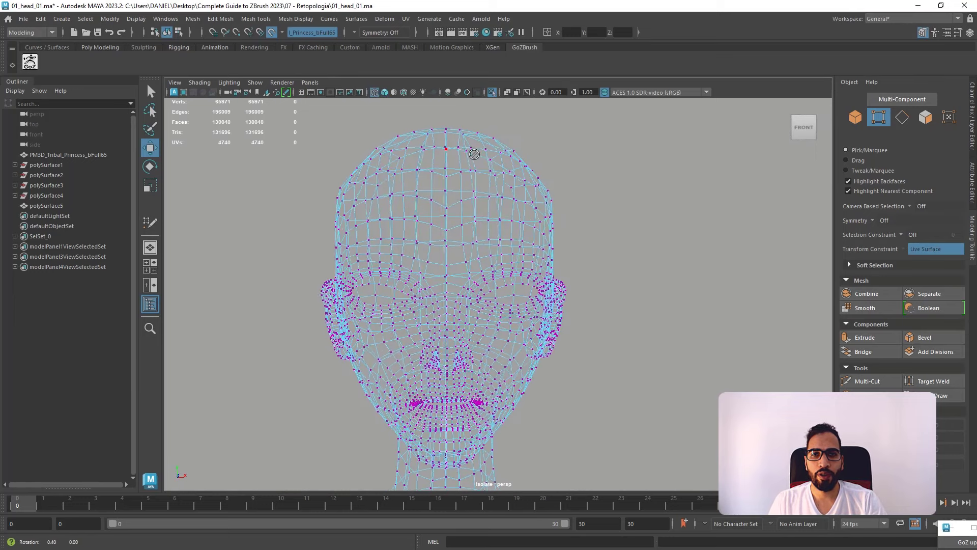
pyautogui.keyDown('alt'); pyautogui.moveTo(474, 153); pyautogui.dragTo(476, 154); pyautogui.keyUp('alt')
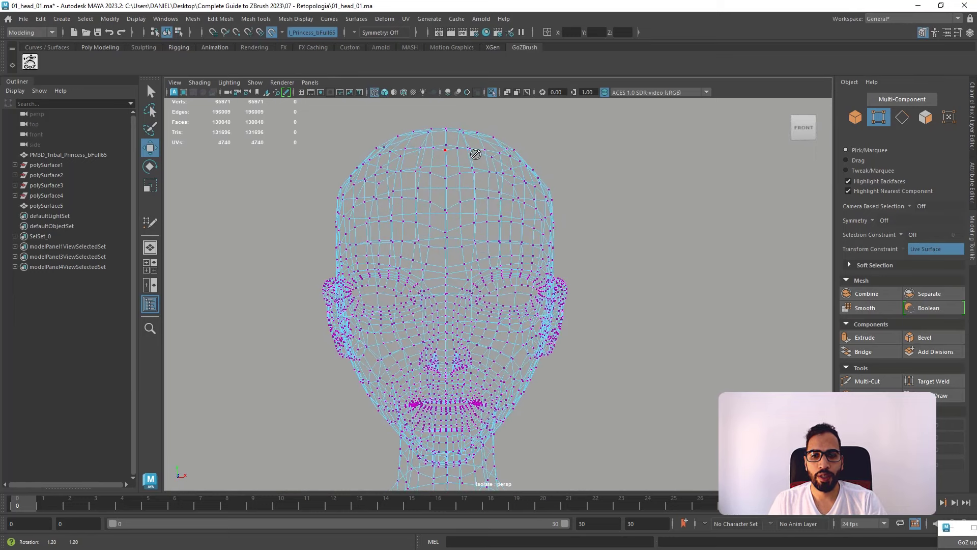
# - Isolate the combined head in the front view and set it to vertex editing with the centre line in view
pyautogui.press('space')
pyautogui.press('space')
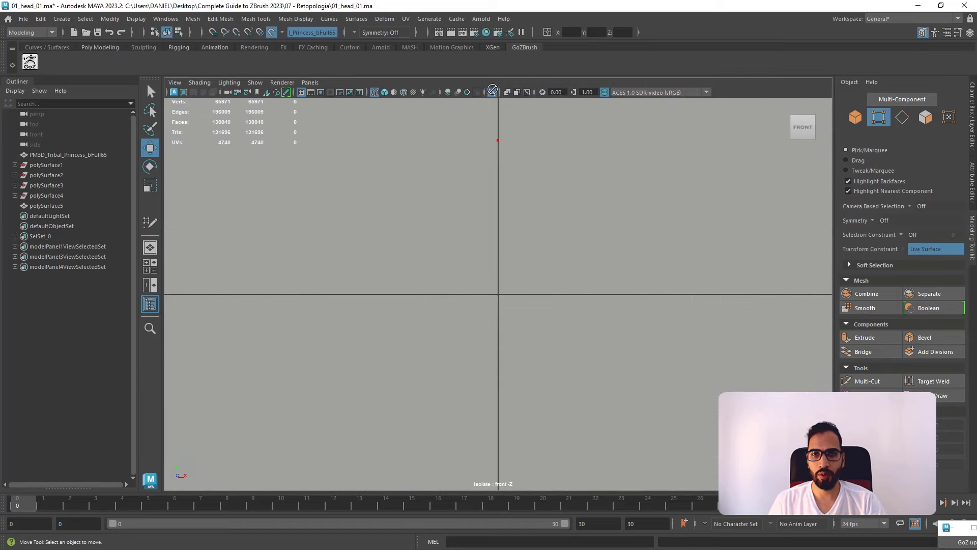
pyautogui.click(492, 90)
pyautogui.moveTo(498, 144); pyautogui.dragTo(547, 131, button='right')
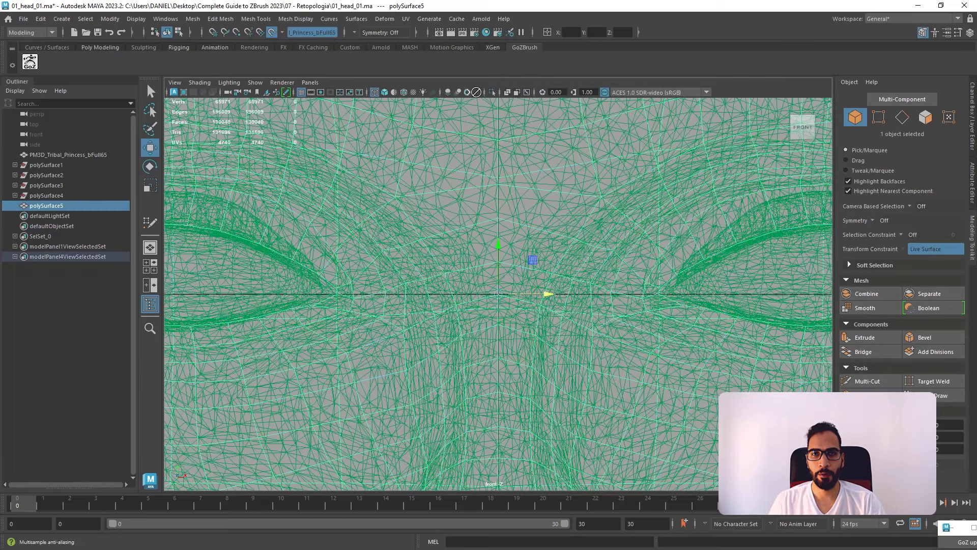
pyautogui.click(491, 92)
pyautogui.moveTo(492, 144); pyautogui.dragTo(438, 144, button='right')
pyautogui.keyDown('alt'); pyautogui.moveTo(552, 214); pyautogui.dragTo(748, 367, button='right'); pyautogui.keyUp('alt')
pyautogui.keyDown('alt'); pyautogui.moveTo(574, 181); pyautogui.dragTo(565, 181, button='right'); pyautogui.keyUp('alt')
pyautogui.keyDown('alt'); pyautogui.moveTo(565, 183); pyautogui.dragTo(545, 251, button='middle'); pyautogui.keyUp('alt')
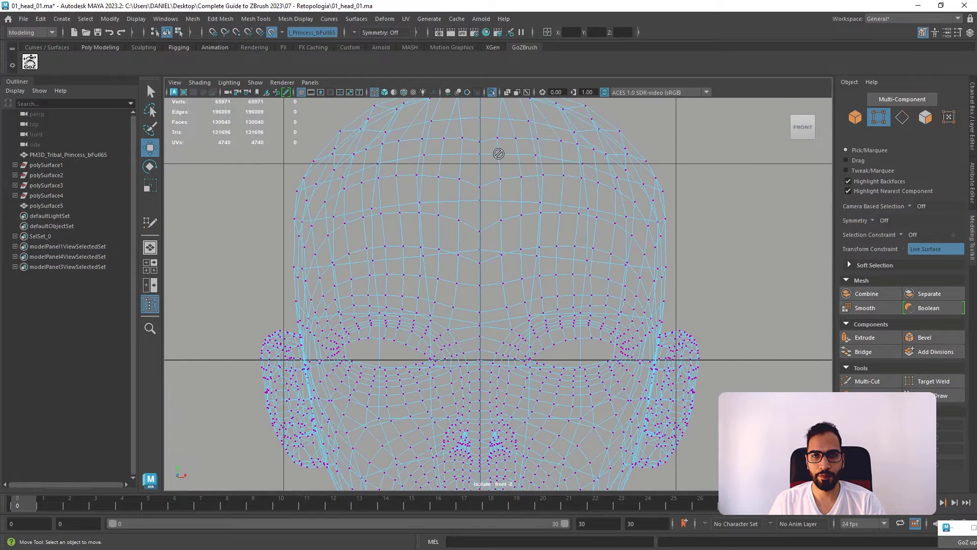
# - Select the vertices along the head's centre line from the crown down to the mouth
pyautogui.keyDown('alt'); pyautogui.moveTo(498, 153); pyautogui.dragTo(496, 224, button='middle'); pyautogui.keyUp('alt')
pyautogui.moveTo(476, 135); pyautogui.dragTo(483, 407)
pyautogui.keyDown('alt'); pyautogui.moveTo(492, 355); pyautogui.dragTo(462, 188, button='middle'); pyautogui.keyUp('alt')
pyautogui.moveTo(444, 208); pyautogui.dragTo(453, 417)
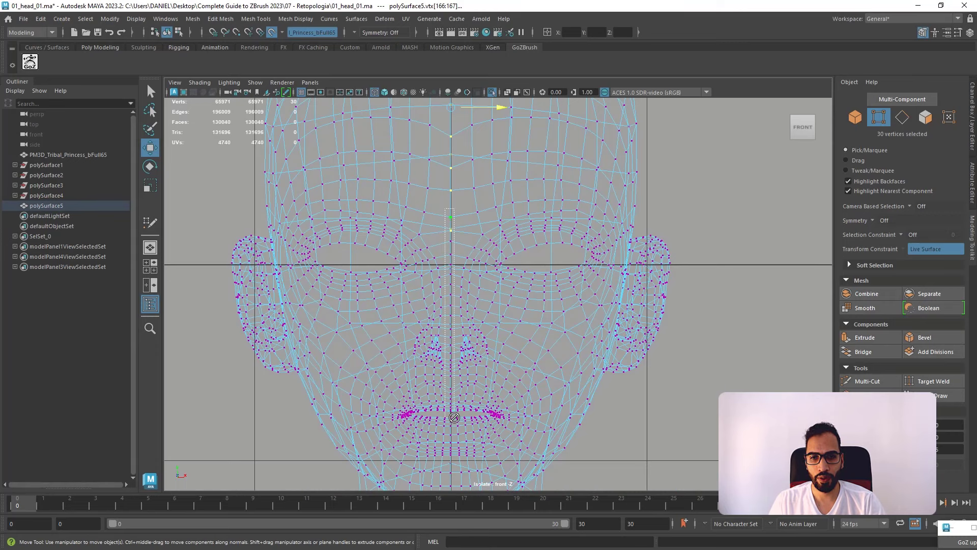
pyautogui.moveTo(454, 418); pyautogui.dragTo(457, 418)
pyautogui.keyDown('alt'); pyautogui.moveTo(458, 415); pyautogui.dragTo(479, 264, button='right'); pyautogui.keyUp('alt')
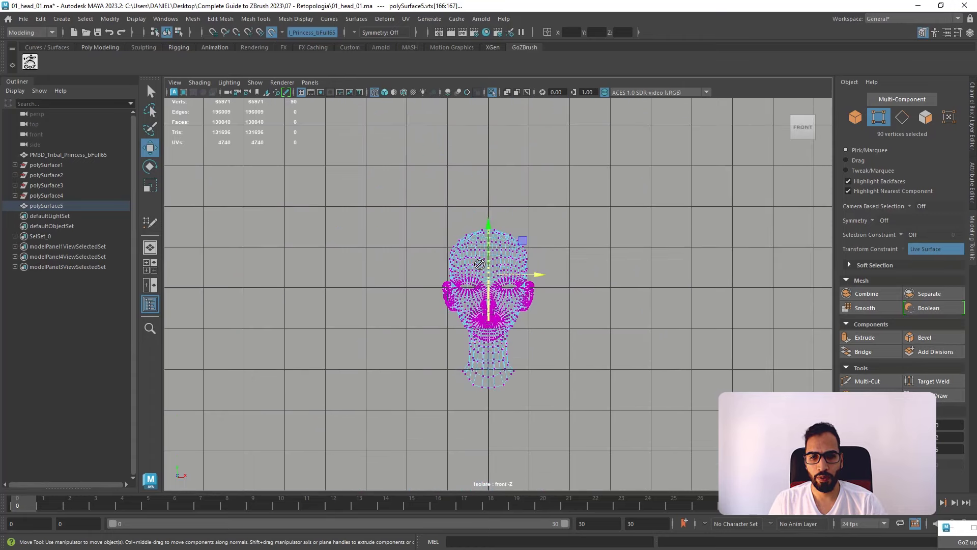
# - Extend the centre-line vertex selection from the mouth over the chin and neck to the neck's lower edge
pyautogui.press('f')
pyautogui.keyDown('alt'); pyautogui.moveTo(417, 316); pyautogui.dragTo(421, 146, button='middle'); pyautogui.keyUp('alt')
pyautogui.scroll(4, 587, 316)
pyautogui.keyDown('alt'); pyautogui.moveTo(549, 320); pyautogui.dragTo(458, 183, button='middle'); pyautogui.keyUp('alt')
pyautogui.scroll(2, 458, 183)
pyautogui.moveTo(392, 163); pyautogui.dragTo(413, 414)
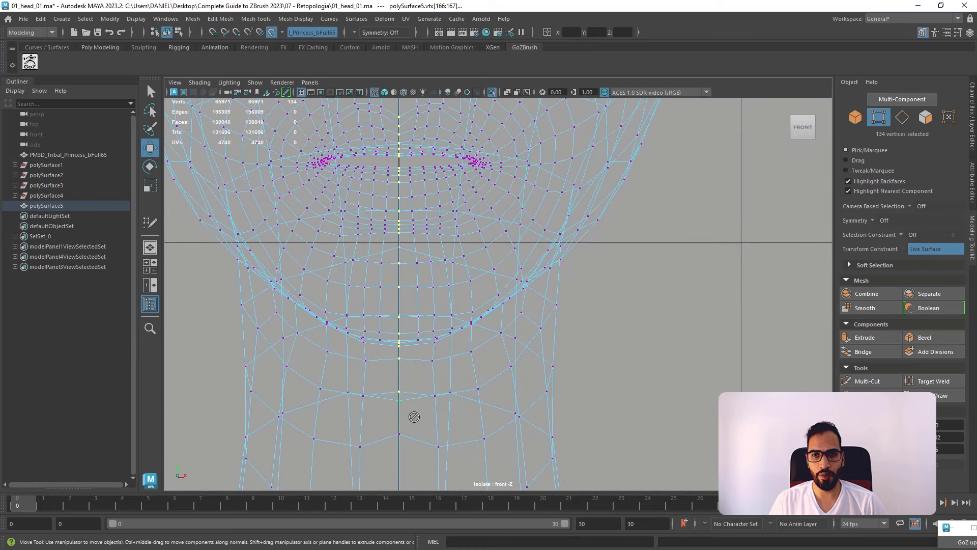
pyautogui.keyDown('alt'); pyautogui.moveTo(412, 414); pyautogui.dragTo(375, 220, button='middle'); pyautogui.keyUp('alt')
pyautogui.keyDown('shift'); pyautogui.moveTo(375, 221); pyautogui.dragTo(421, 451); pyautogui.keyUp('shift')
pyautogui.keyDown('alt'); pyautogui.moveTo(421, 451); pyautogui.dragTo(355, 290, button='middle'); pyautogui.keyUp('alt')
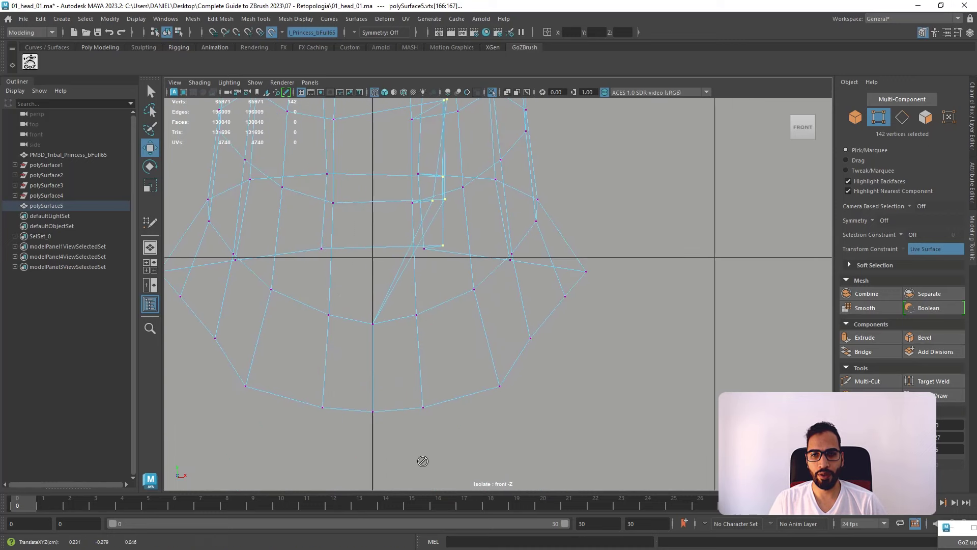
pyautogui.keyDown('shift'); pyautogui.moveTo(349, 298); pyautogui.dragTo(404, 416); pyautogui.keyUp('shift')
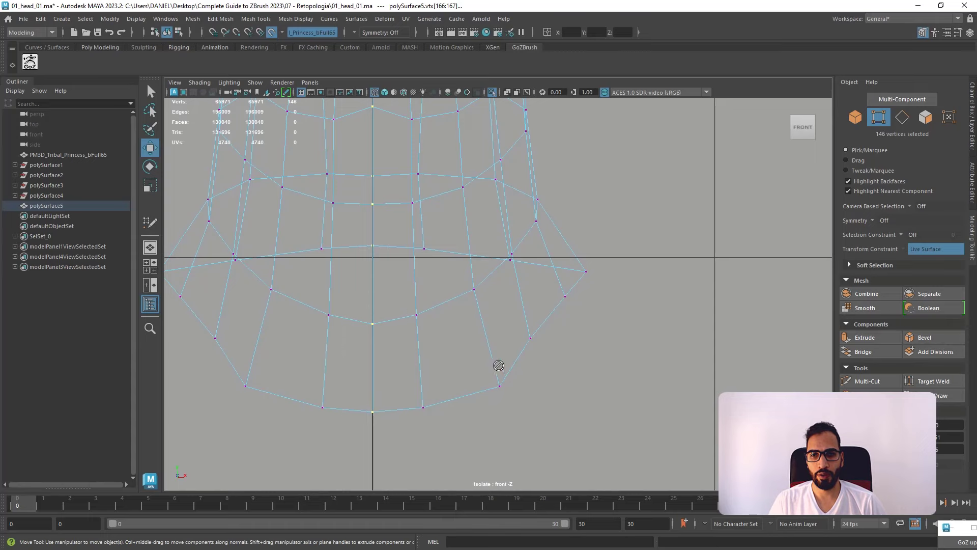
# - Try merging the centre-line vertices to center in the perspective view, undo it, and open the Merge Vertices options
pyautogui.press('a')
pyautogui.press('space')
pyautogui.press('space')
pyautogui.keyDown('shift'); pyautogui.moveTo(586, 192); pyautogui.dragTo(696, 104, button='right'); pyautogui.keyUp('shift')
pyautogui.hotkey('ctrl', 'z')
pyautogui.moveTo(522, 152); pyautogui.dragTo(774, 128)
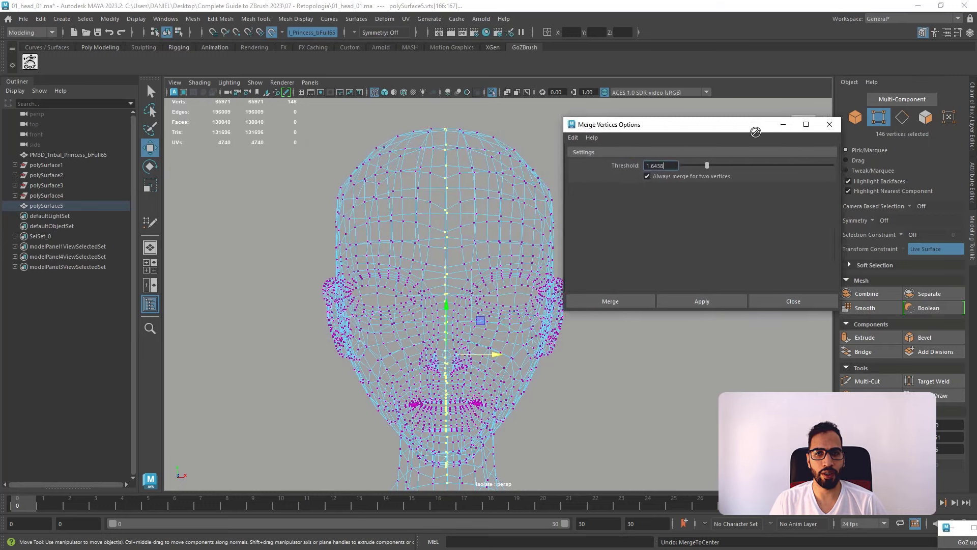
# - Try merging the selected centre-line vertices with a threshold of 1.6438 and undo it
pyautogui.click(707, 299)
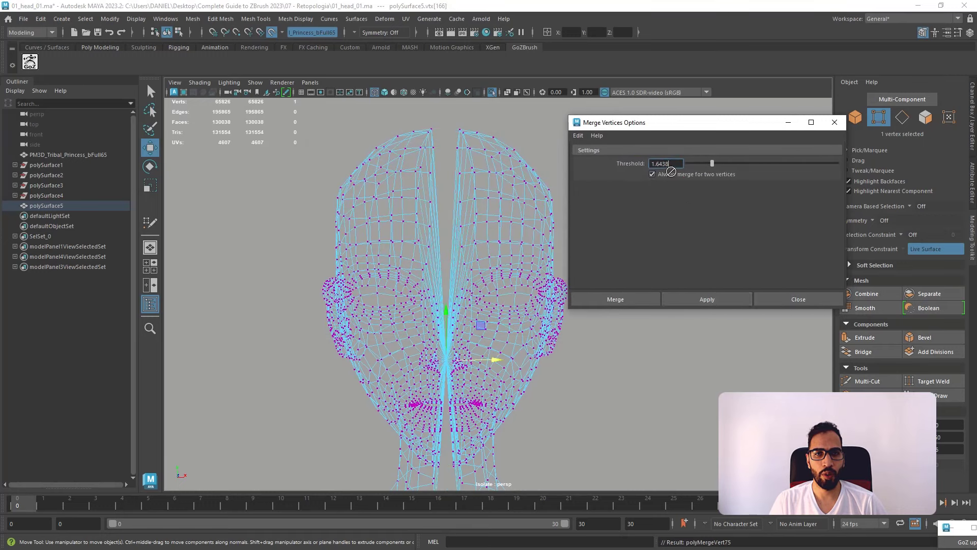
pyautogui.hotkey('ctrl', 'z')
pyautogui.keyDown('alt'); pyautogui.moveTo(519, 346); pyautogui.dragTo(613, 363); pyautogui.keyUp('alt')
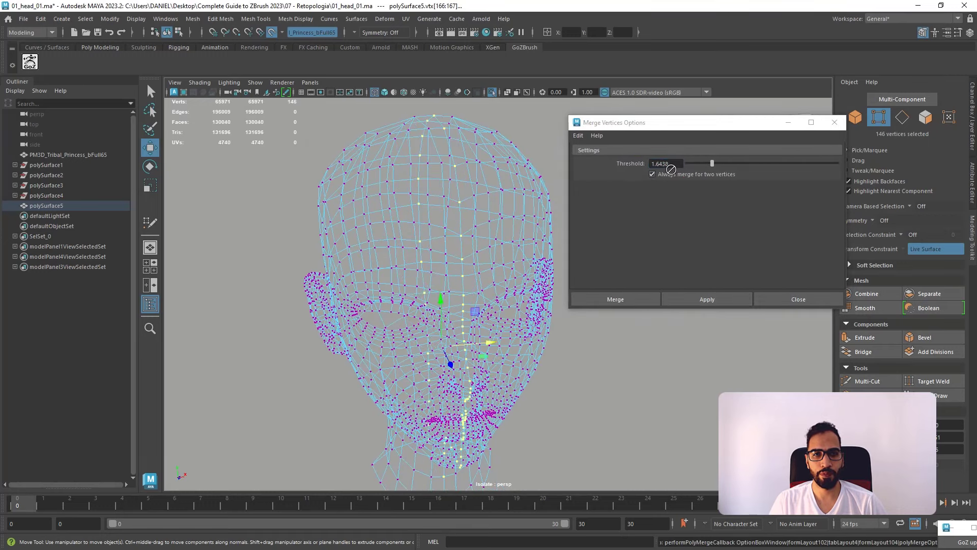
pyautogui.click(707, 299)
pyautogui.hotkey('ctrl', 'z')
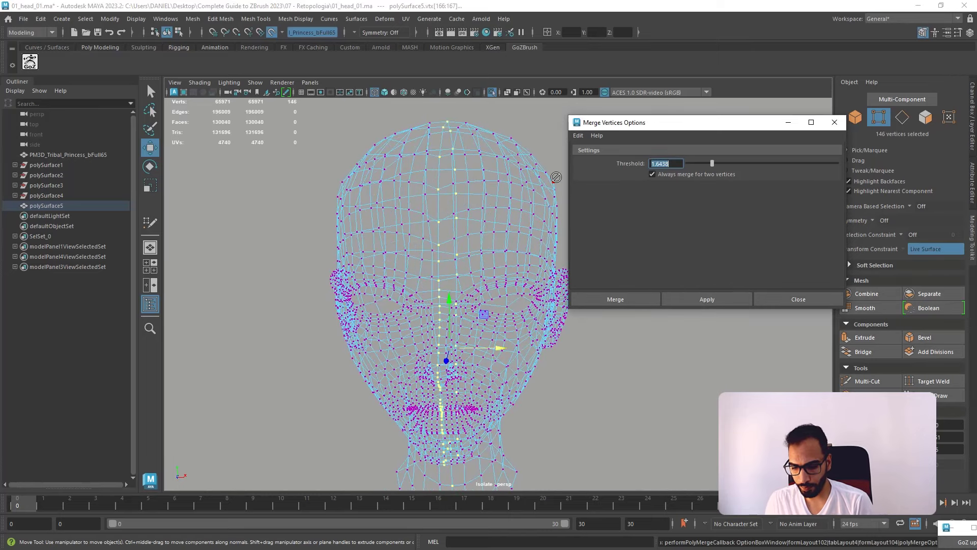
# - Merge the selected centre-line vertices with a threshold of 0.01 and close the merge options
pyautogui.click(712, 295)
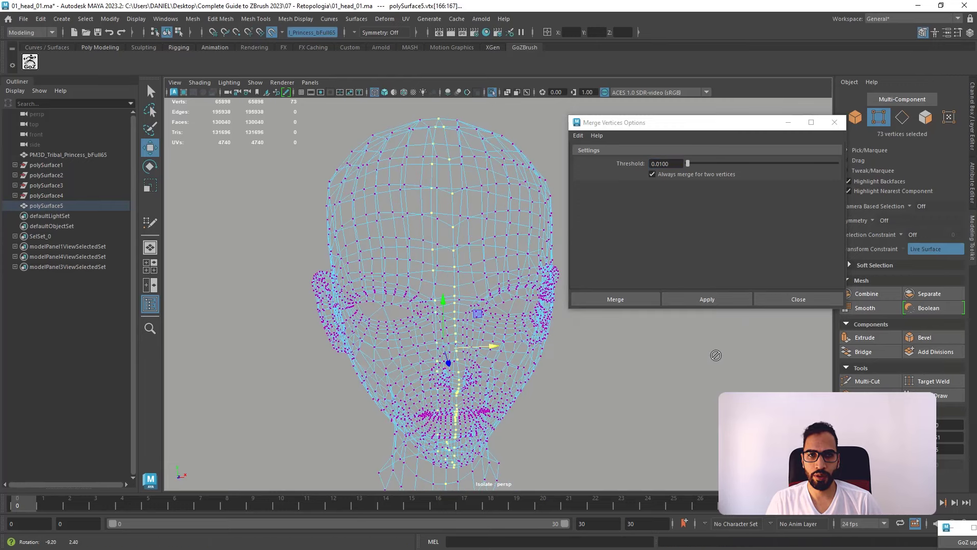
pyautogui.hotkey('ctrl', 'z')
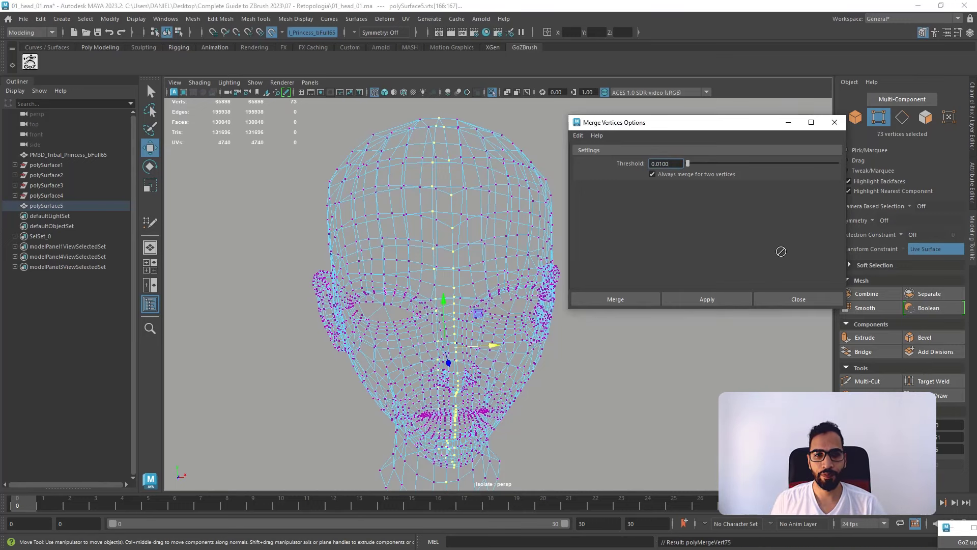
pyautogui.click(787, 298)
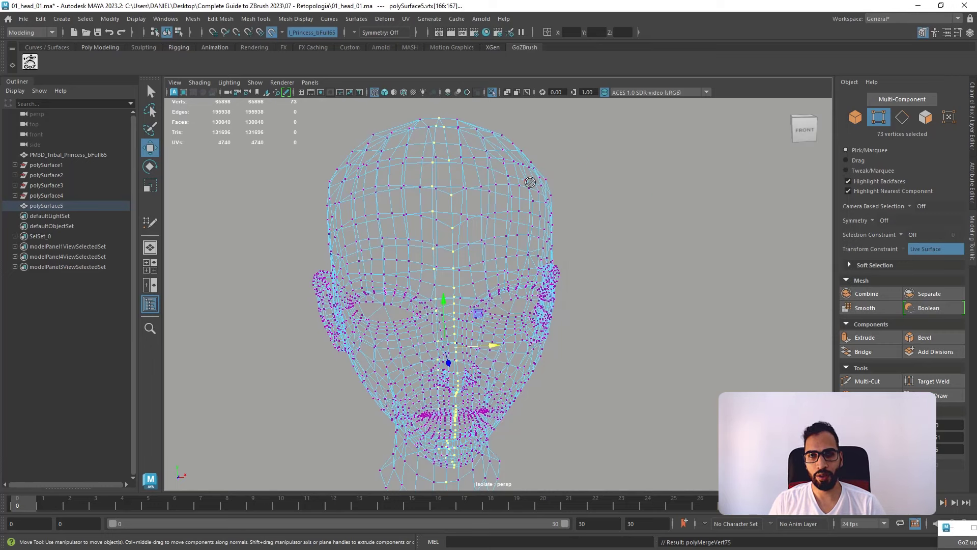
# - Return the head to shaded object mode, end its isolation, and activate Quad Draw
pyautogui.moveTo(530, 182); pyautogui.dragTo(576, 166, button='right')
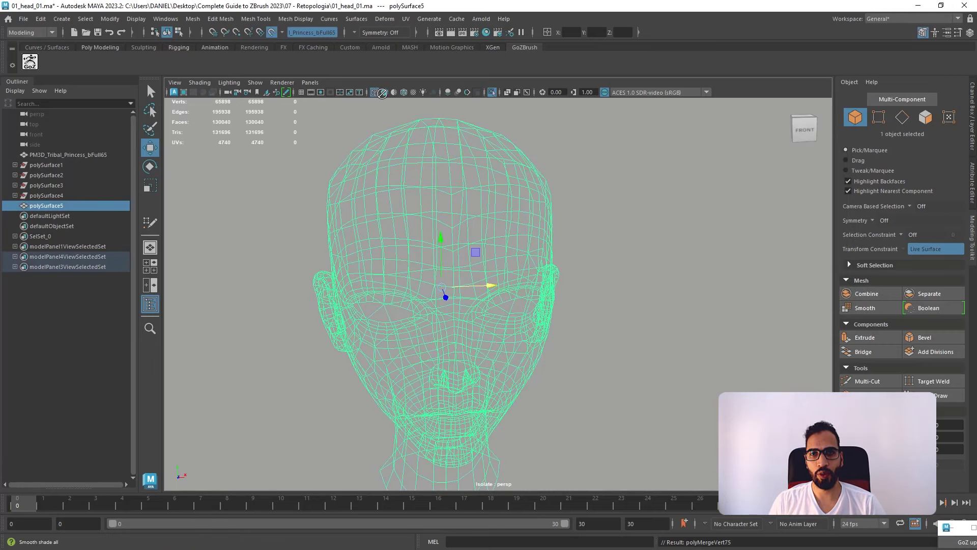
pyautogui.click(383, 93)
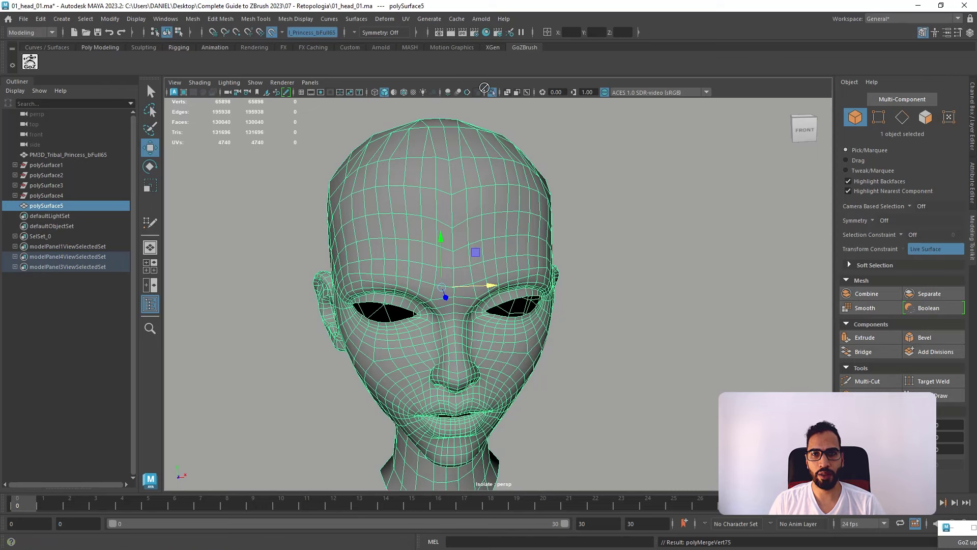
pyautogui.click(491, 92)
pyautogui.click(931, 395)
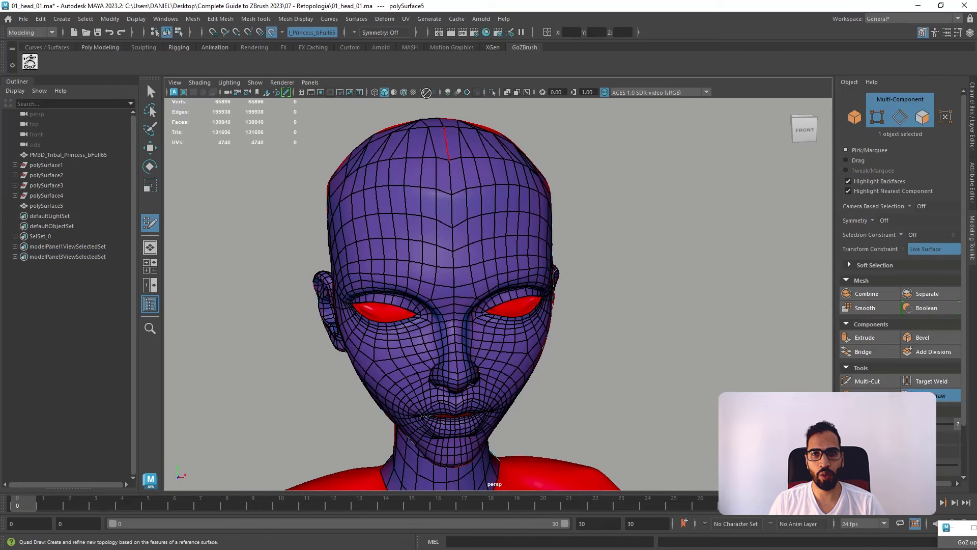
# - Set the symmetry for Quad Draw to World X
pyautogui.click(365, 32)
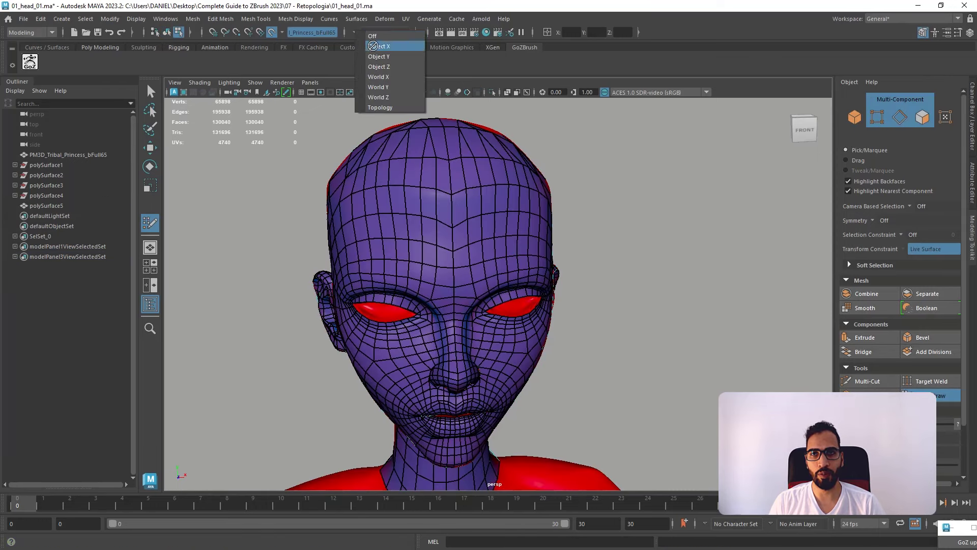
pyautogui.click(373, 46)
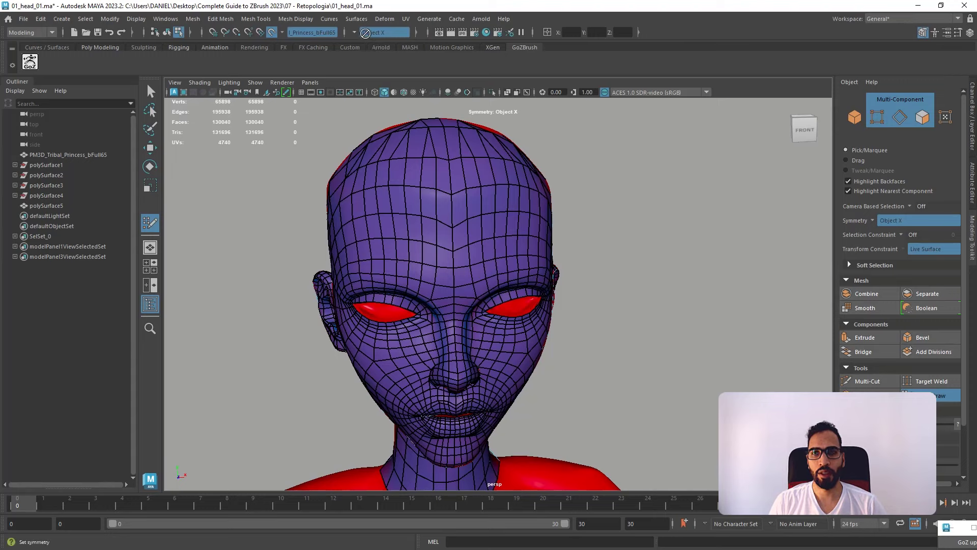
pyautogui.click(356, 32)
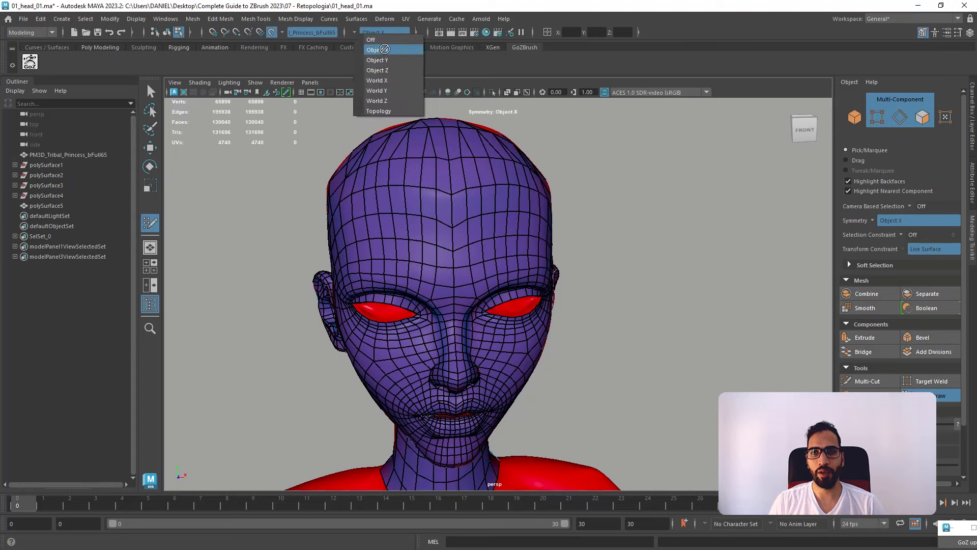
pyautogui.click(388, 81)
# - Examine the merged head under World X symmetry from the front, below and the side, including the neck
pyautogui.keyDown('alt'); pyautogui.moveTo(497, 200); pyautogui.dragTo(437, 204); pyautogui.keyUp('alt')
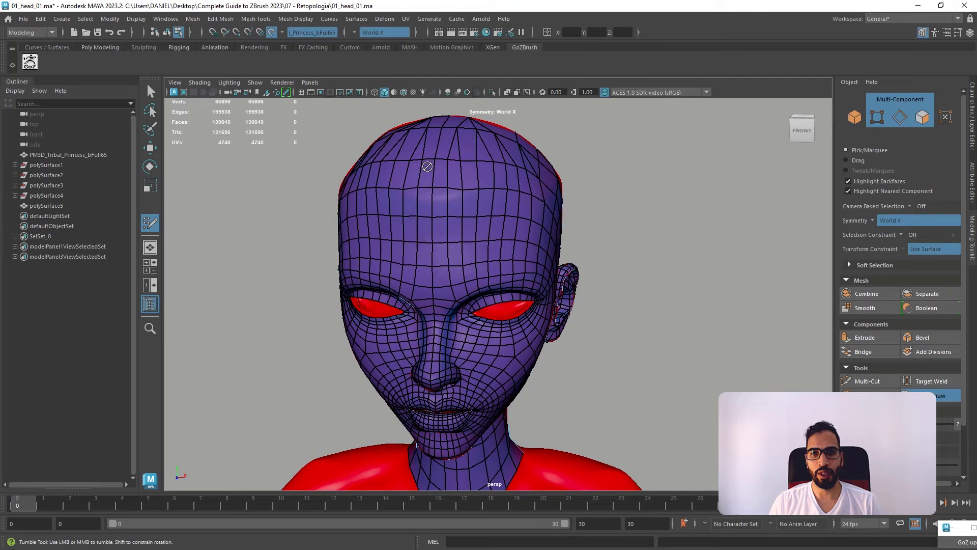
pyautogui.keyDown('alt'); pyautogui.moveTo(484, 192); pyautogui.dragTo(438, 243); pyautogui.keyUp('alt')
pyautogui.hotkey('ctrl', 'z')
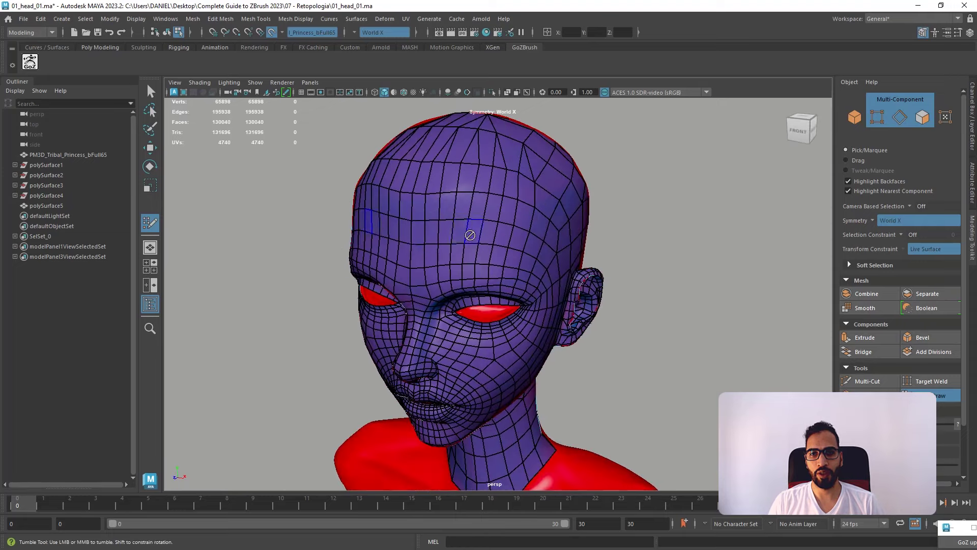
pyautogui.keyDown('alt'); pyautogui.moveTo(521, 217); pyautogui.dragTo(584, 192); pyautogui.keyUp('alt')
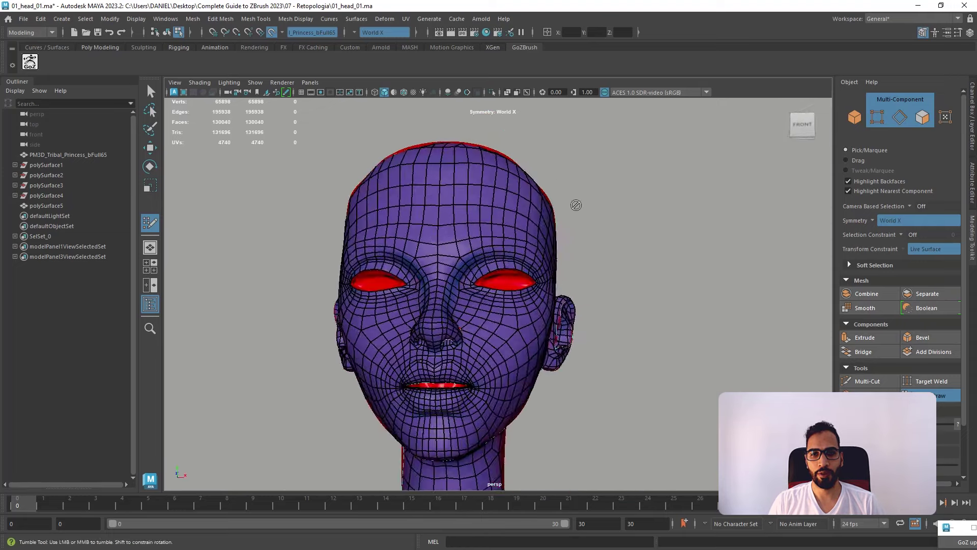
pyautogui.keyDown('alt'); pyautogui.moveTo(584, 191); pyautogui.dragTo(488, 229, button='middle'); pyautogui.keyUp('alt')
pyautogui.keyDown('alt'); pyautogui.moveTo(488, 229); pyautogui.dragTo(420, 364); pyautogui.keyUp('alt')
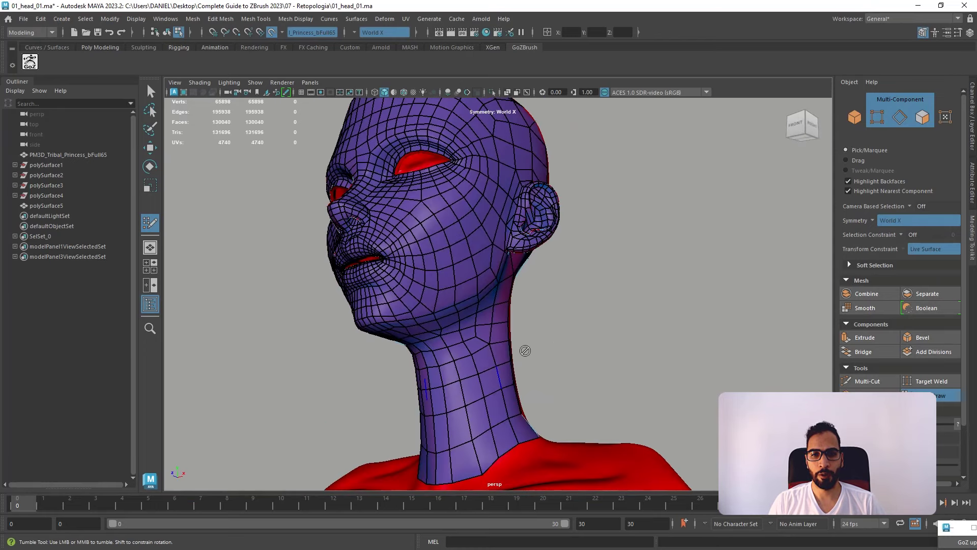
pyautogui.keyDown('alt'); pyautogui.moveTo(482, 365); pyautogui.dragTo(450, 291); pyautogui.keyUp('alt')
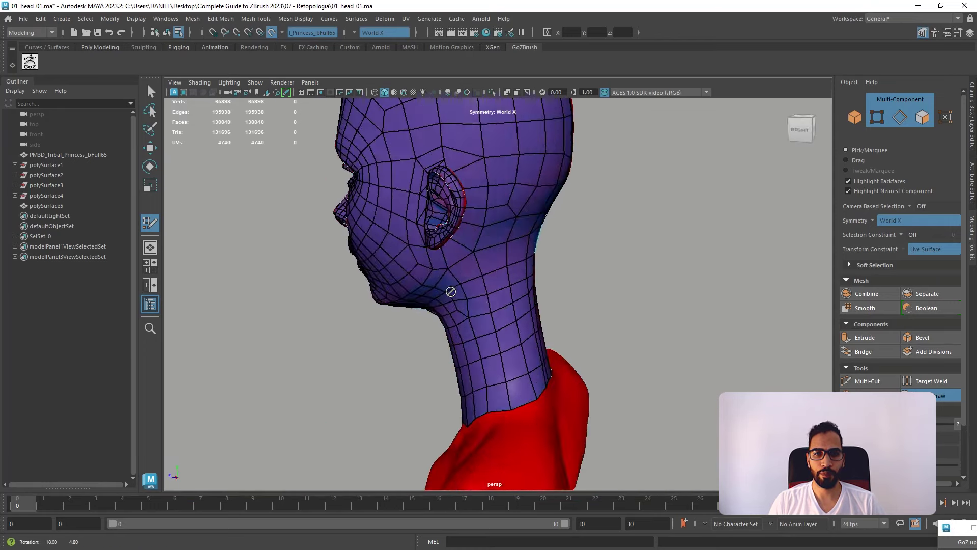